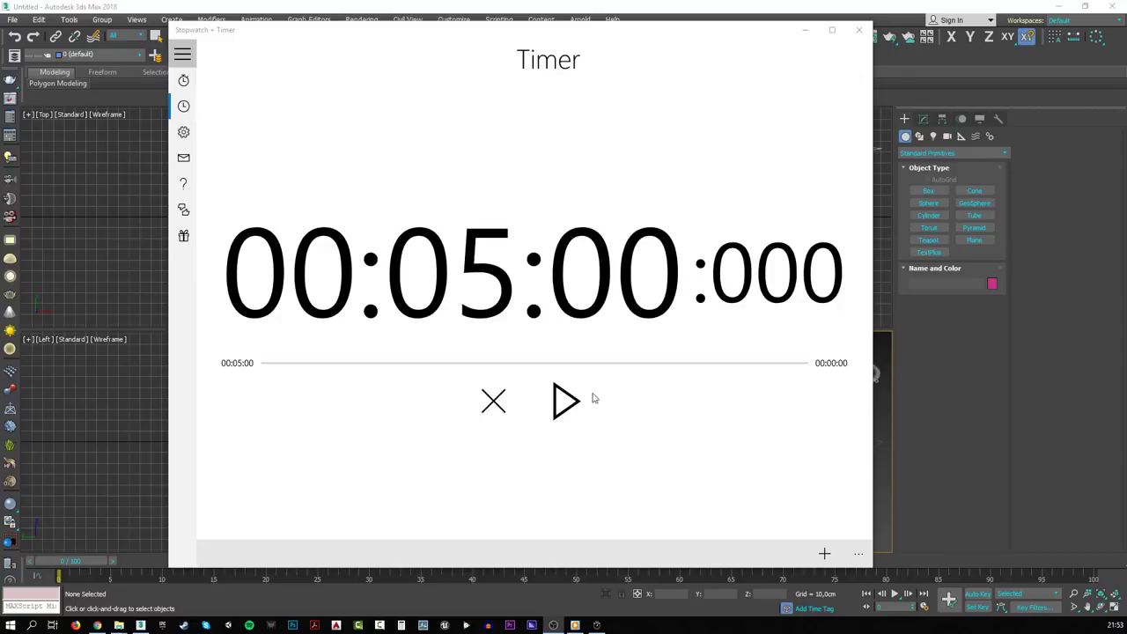
- Start the 00:05:00 countdown in Stopwatch + Timer and let it run down to zero
{"action": "left_click", "coordinate": [573, 405]}
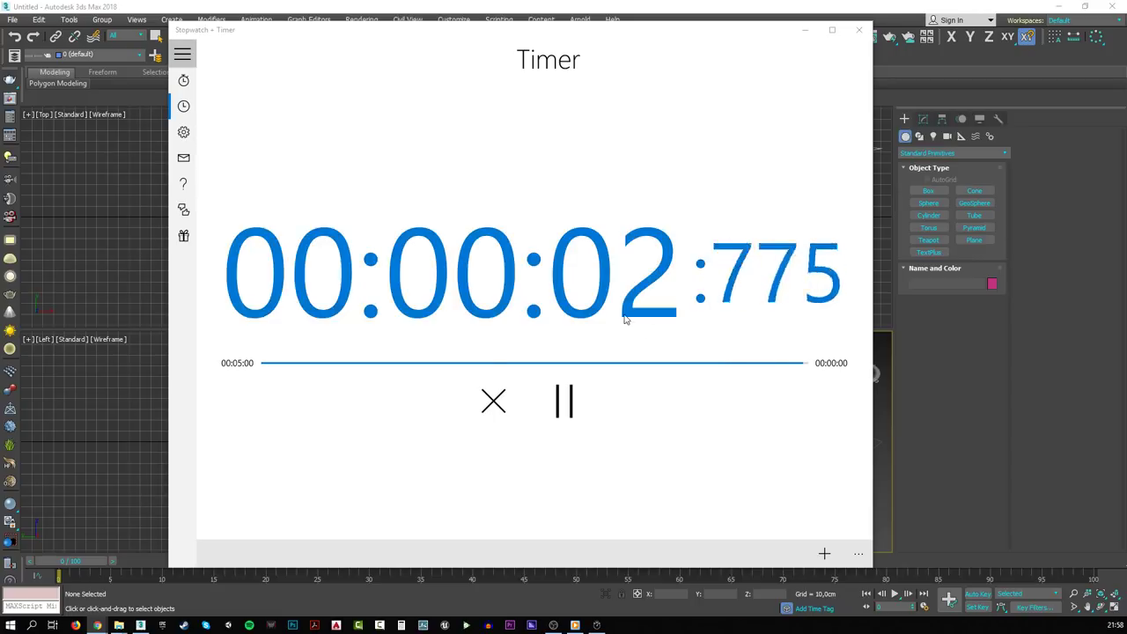
- Close the timer and set display and system units to centimetres (1 Unit = 1.0 cm)
{"action": "left_click", "coordinate": [861, 34]}
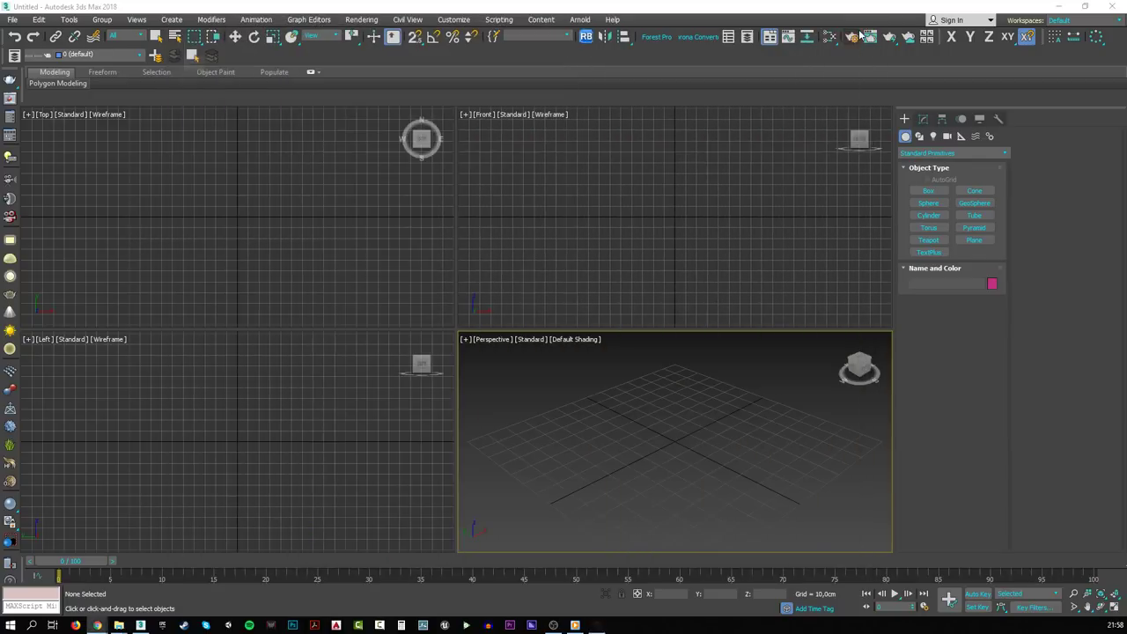
{"action": "left_click", "coordinate": [450, 20]}
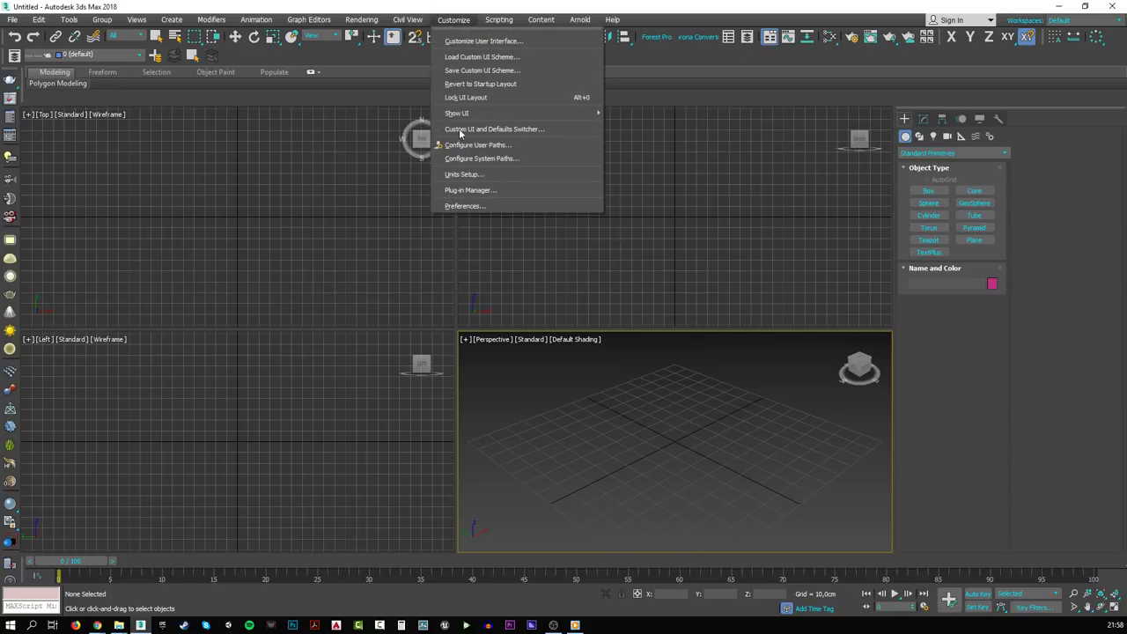
{"action": "left_click", "coordinate": [465, 175]}
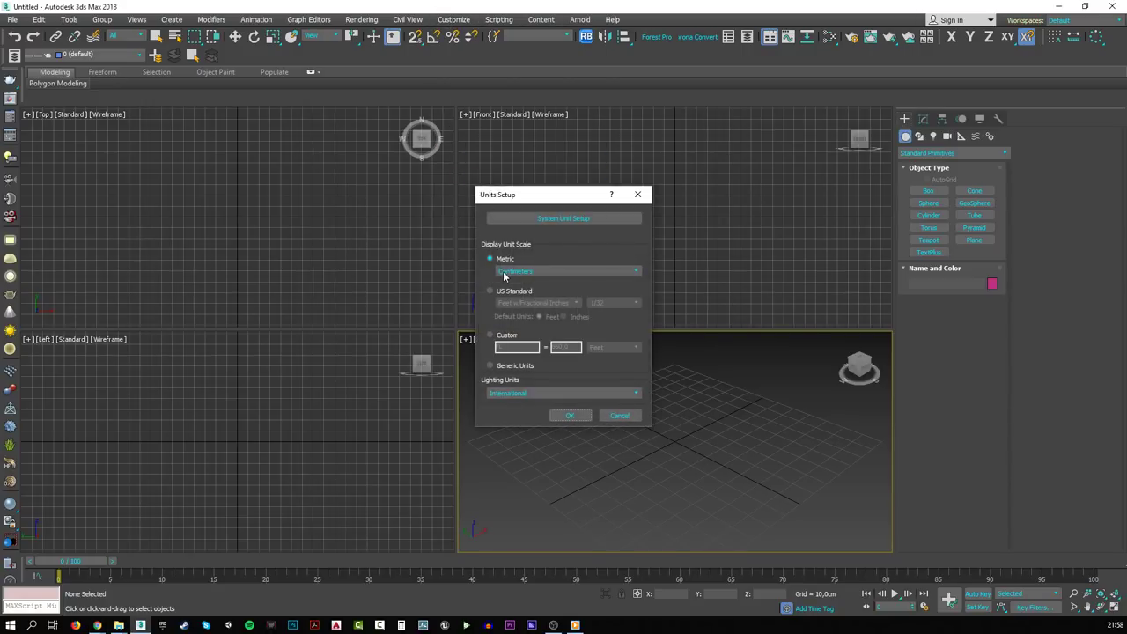
{"action": "left_click", "coordinate": [566, 217]}
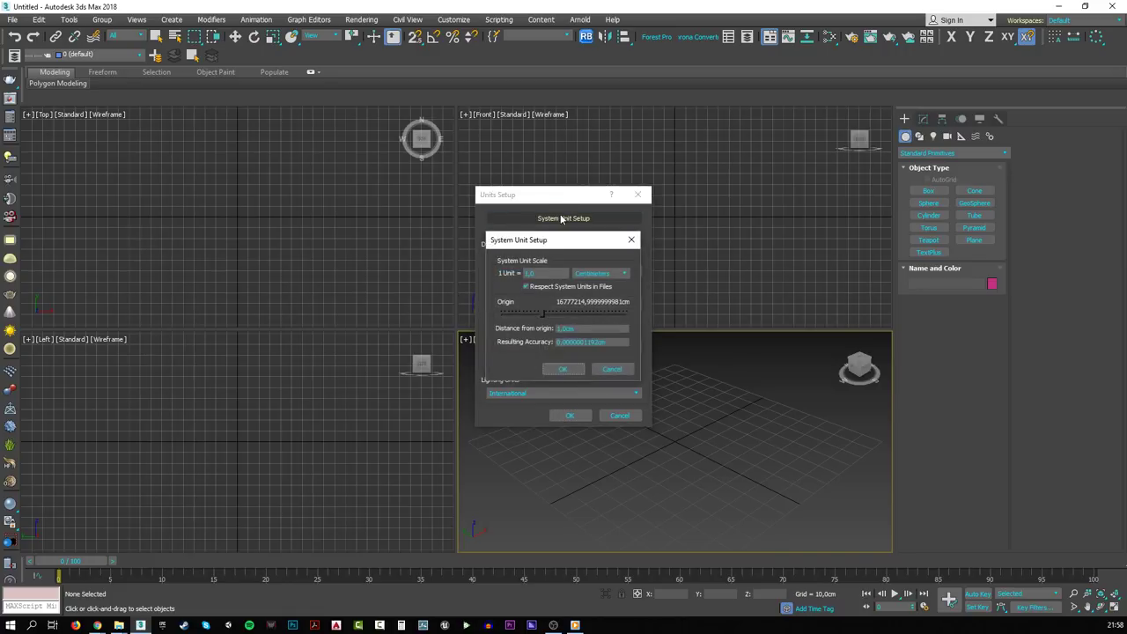
{"action": "left_click", "coordinate": [564, 369]}
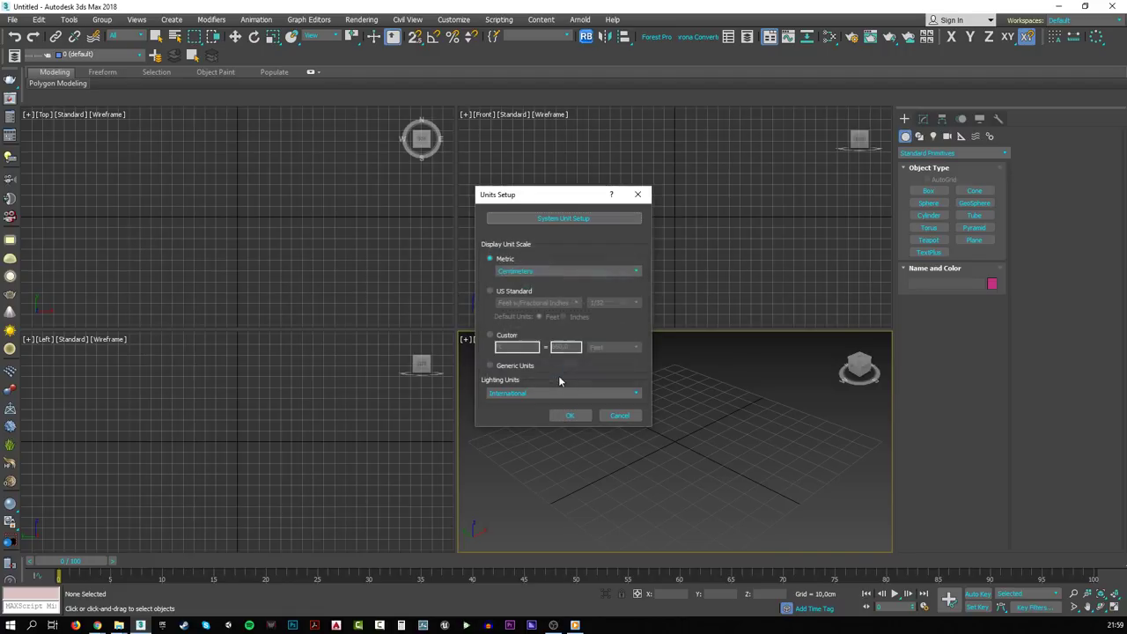
{"action": "left_click", "coordinate": [567, 415]}
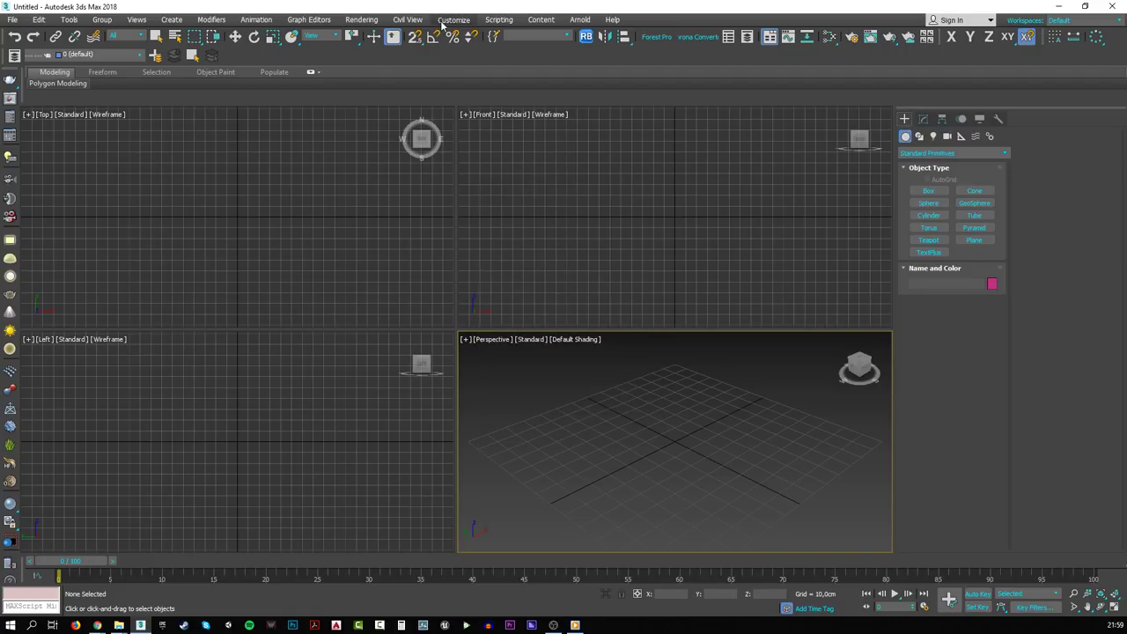
- Maximize the Top viewport and pick the Rectangle spline shape
{"action": "left_click", "coordinate": [378, 256]}
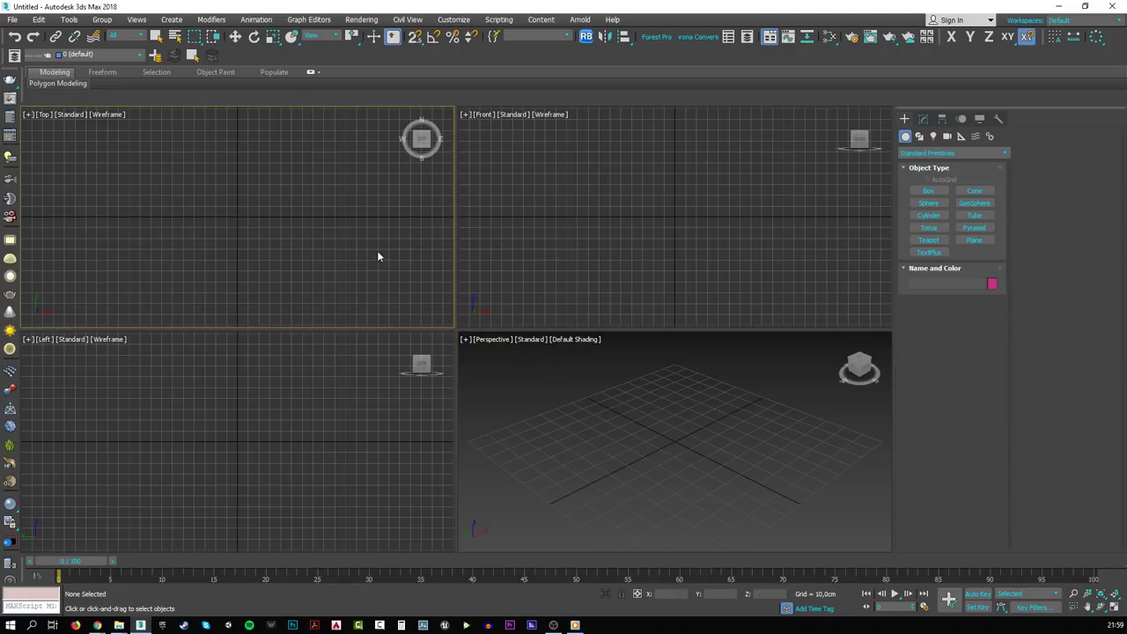
{"action": "key", "text": "alt+w"}
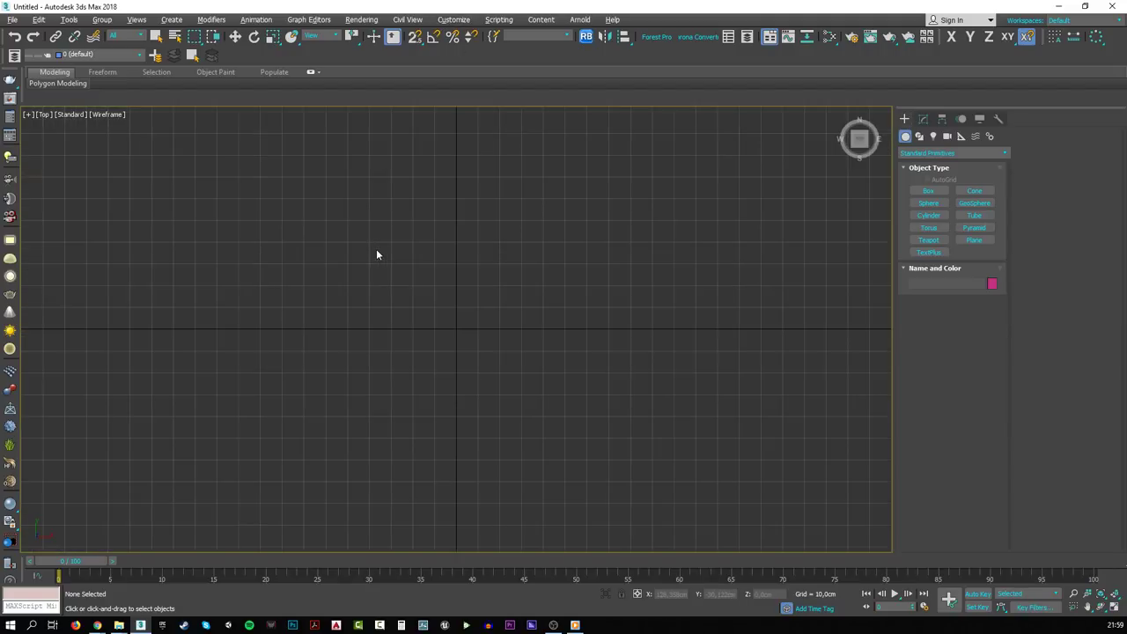
{"action": "left_click", "coordinate": [918, 137]}
{"action": "left_click", "coordinate": [975, 200]}
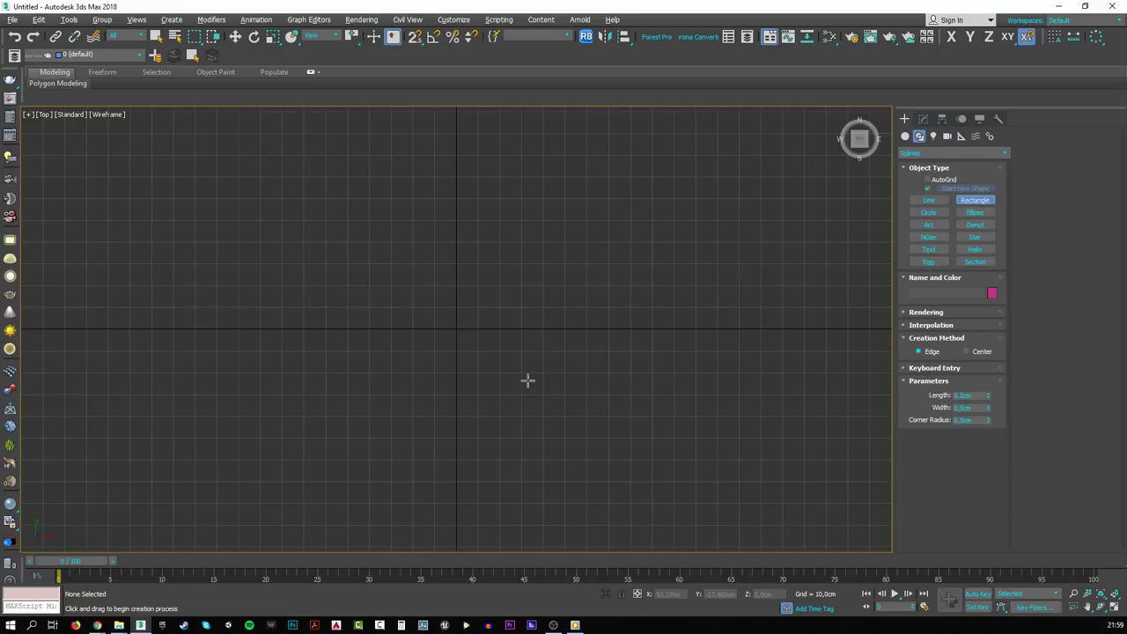
- With grid snaps on, draw the 800 × 600 cm room rectangle from the grid origin
{"action": "right_click", "coordinate": [415, 37]}
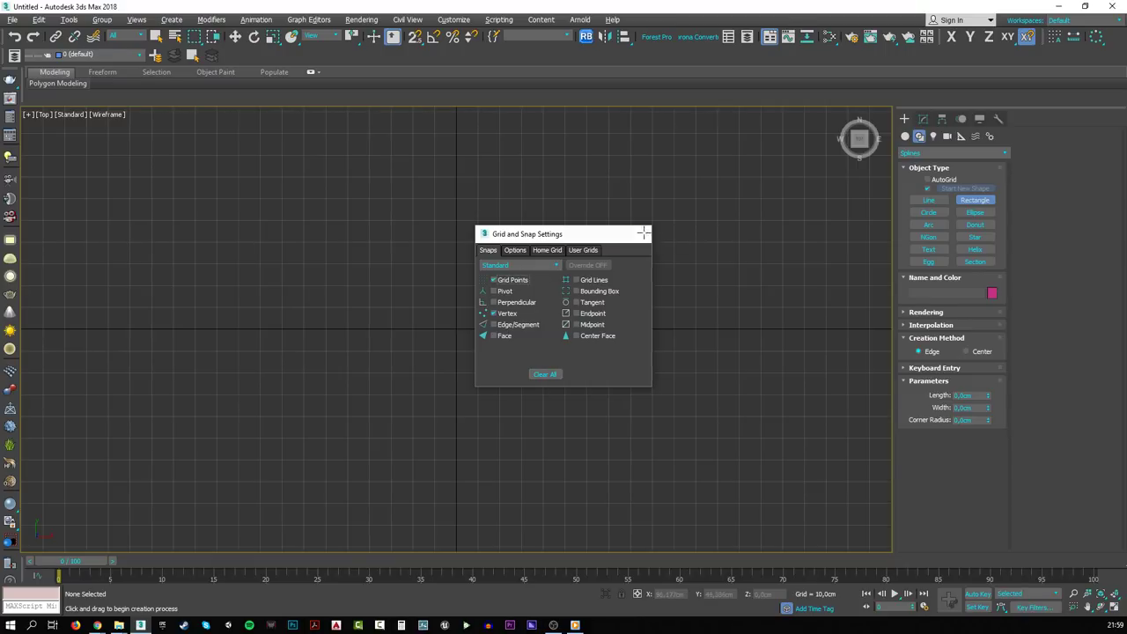
{"action": "left_click", "coordinate": [638, 233]}
{"action": "middle_click_drag", "start_coordinate": [627, 204], "coordinate": [329, 378]}
{"action": "scroll", "coordinate": [329, 379], "scroll_direction": "down", "scroll_amount": 4}
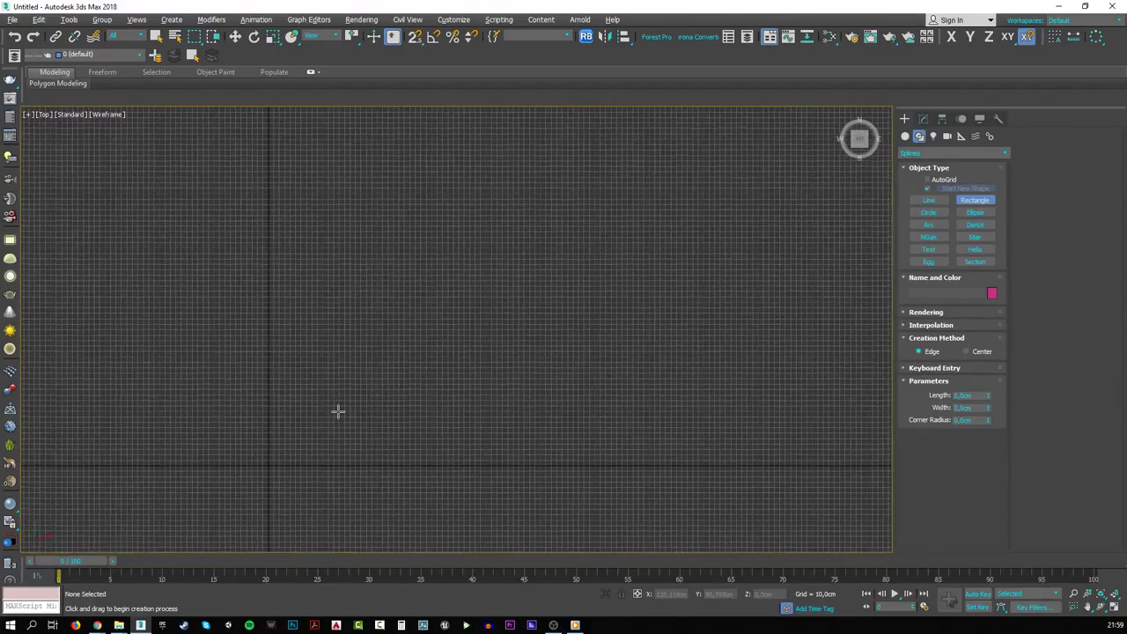
{"action": "key", "text": "s"}
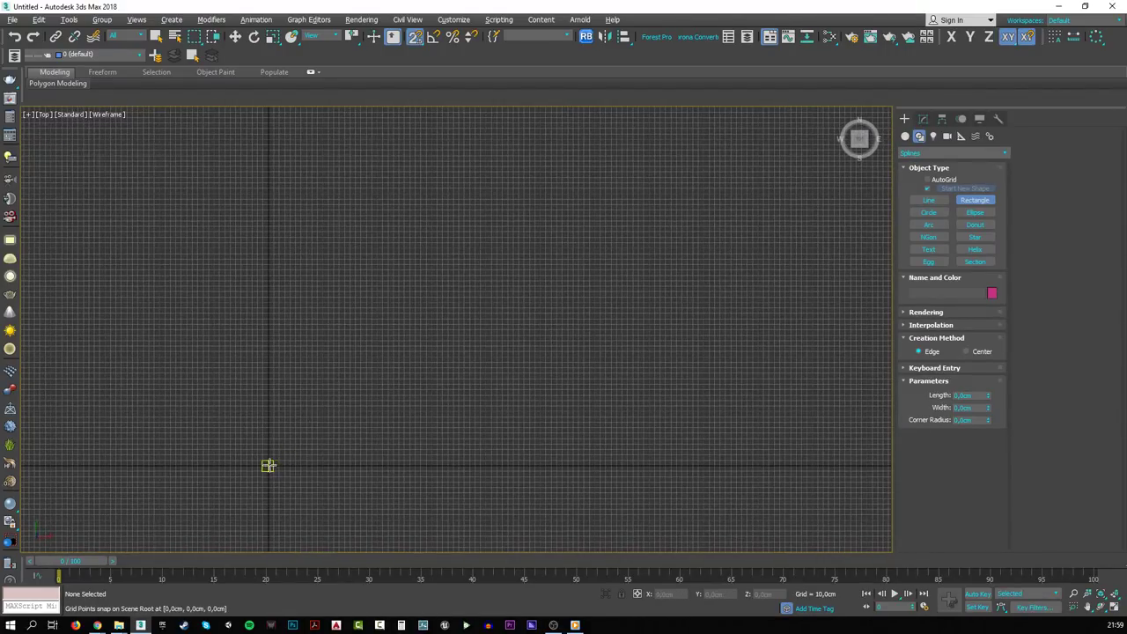
{"action": "left_click_drag", "start_coordinate": [270, 466], "coordinate": [702, 139]}
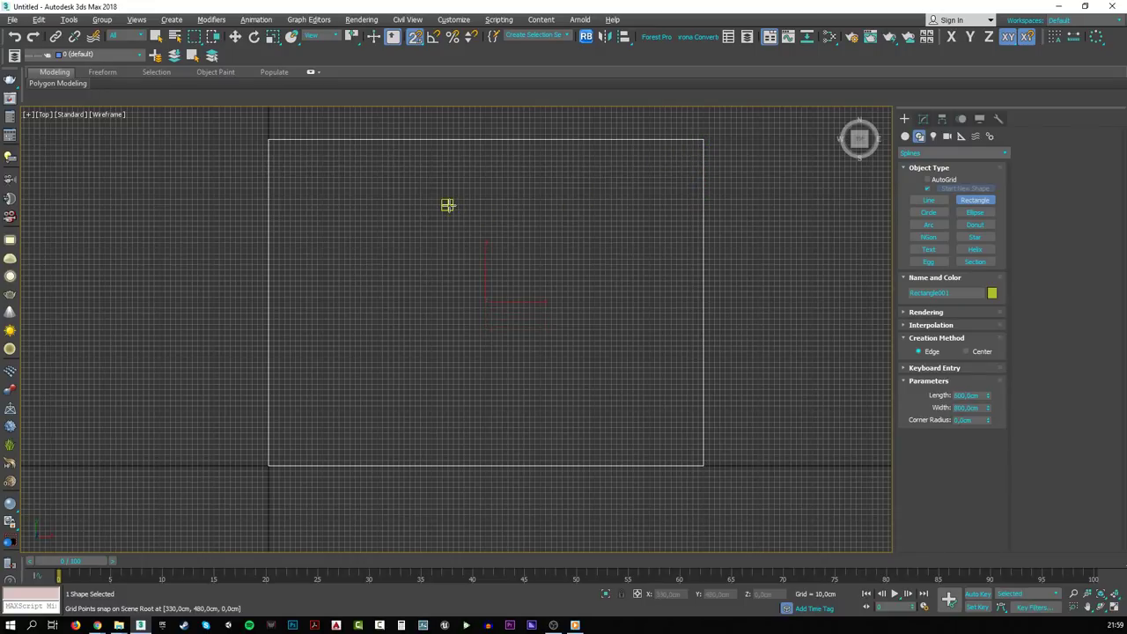
{"action": "middle_click_drag", "start_coordinate": [447, 205], "coordinate": [453, 245]}
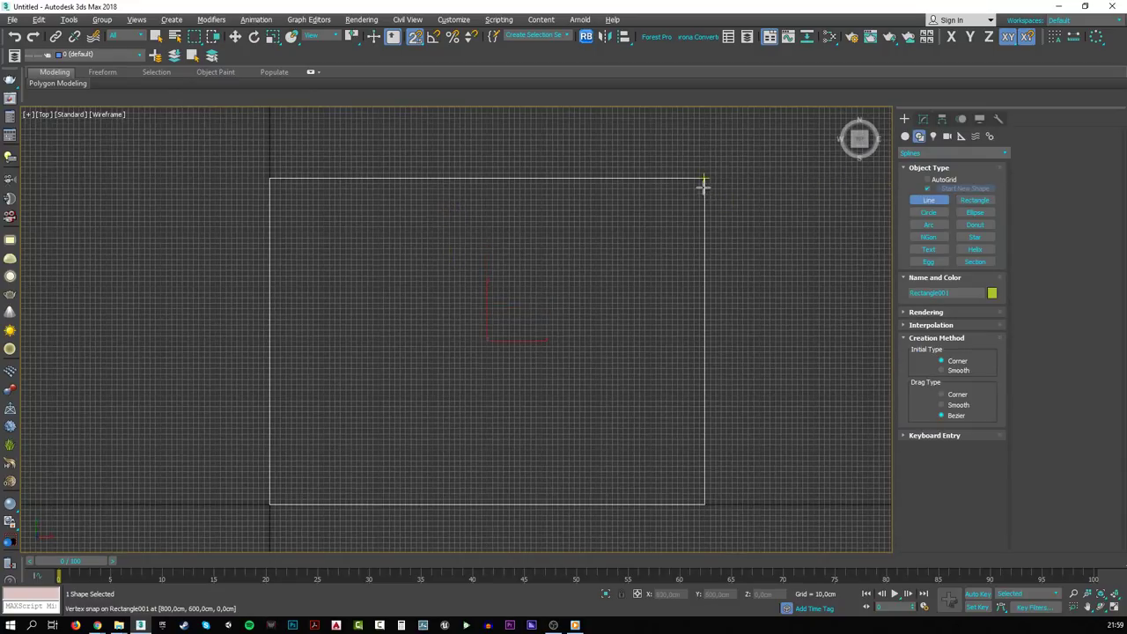
{"action": "left_click", "coordinate": [926, 200]}
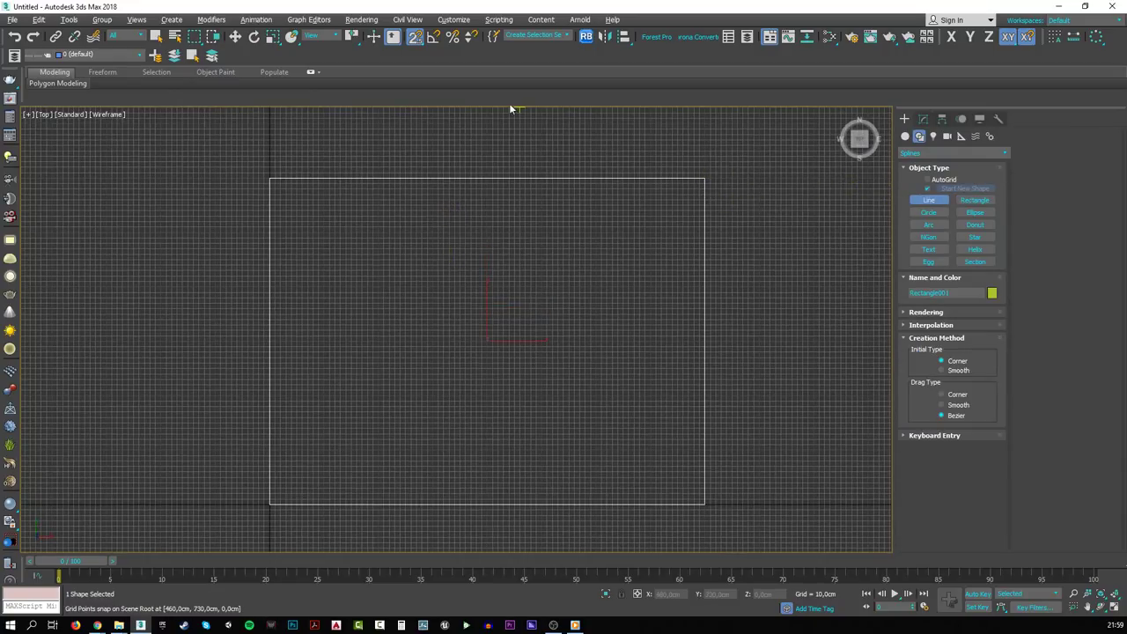
- Start the wall line partway up the right side and place the top-right corner vertex
{"action": "right_click", "coordinate": [415, 37]}
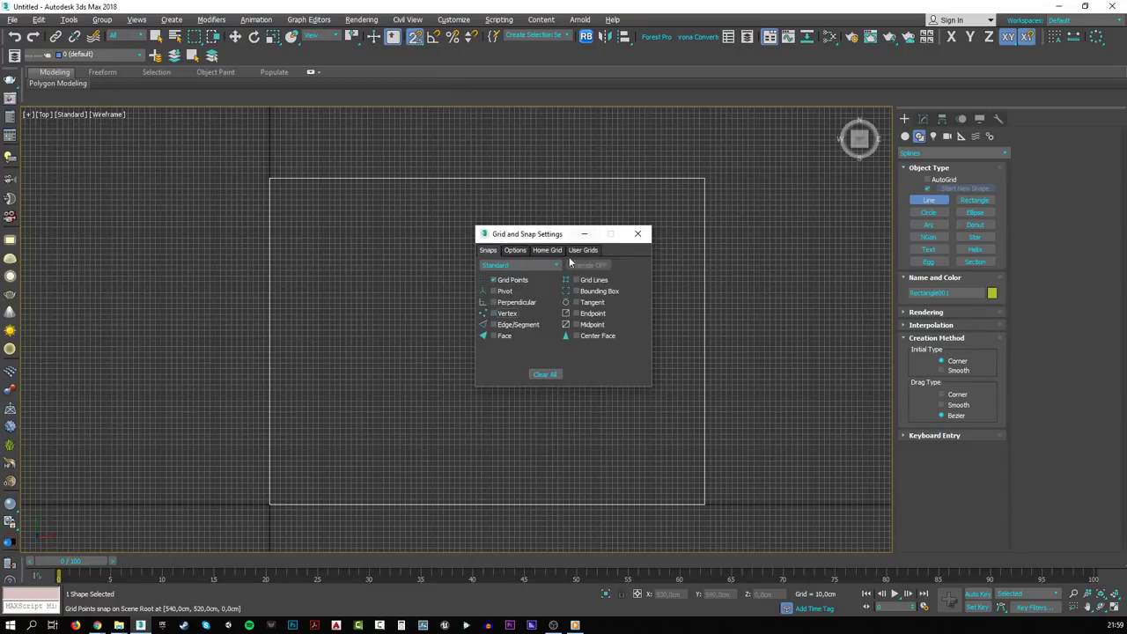
{"action": "left_click", "coordinate": [638, 233]}
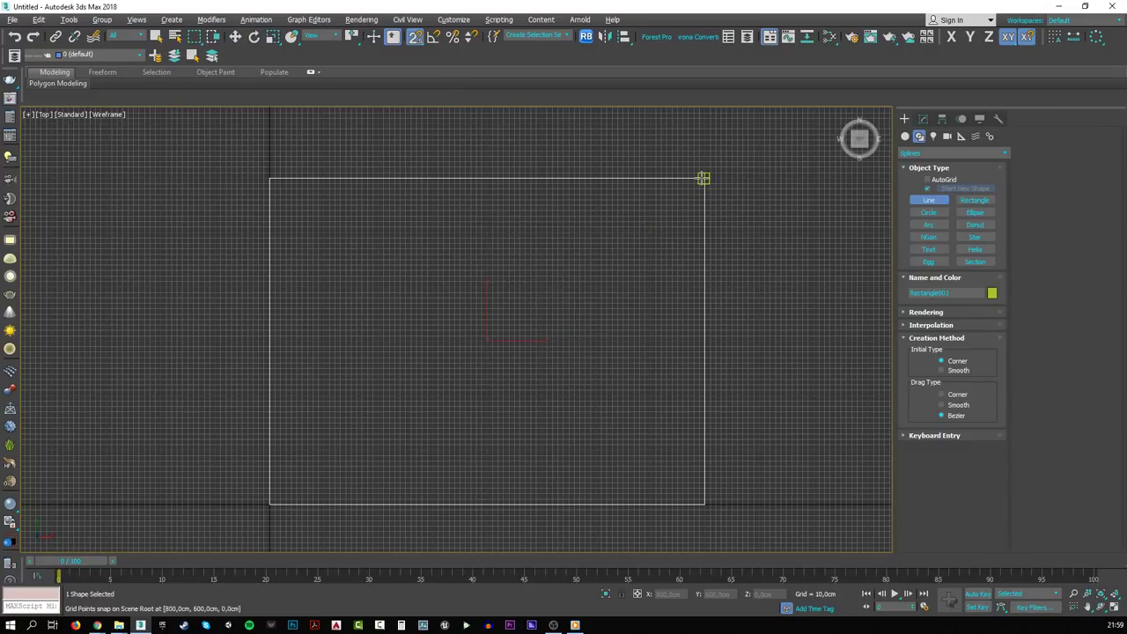
{"action": "left_click", "coordinate": [705, 179]}
{"action": "right_click", "coordinate": [698, 210]}
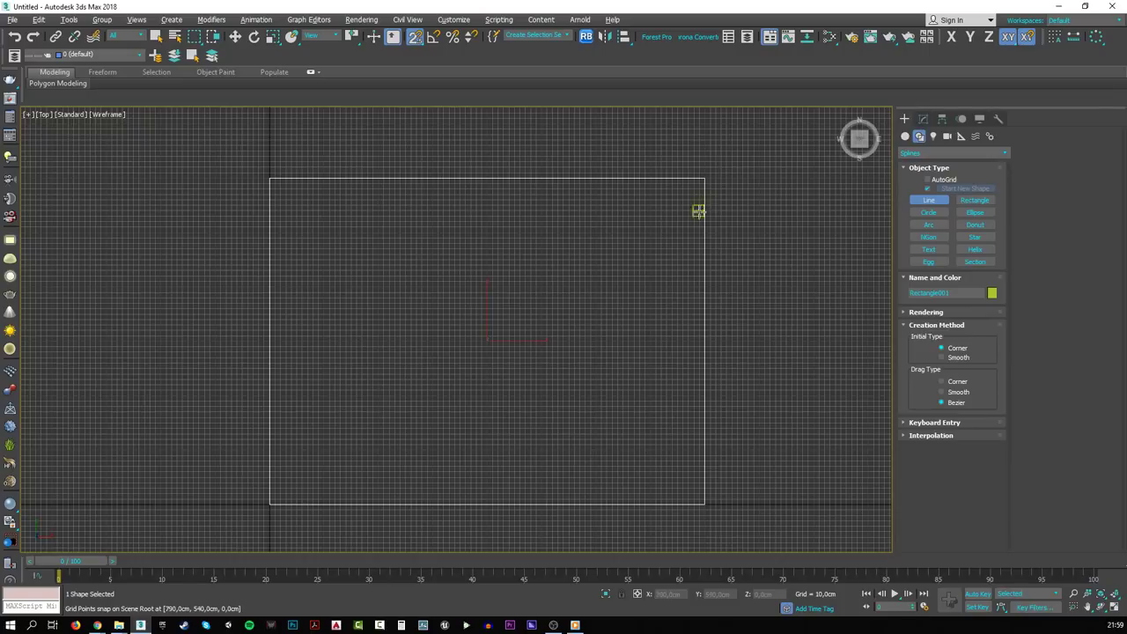
{"action": "scroll", "coordinate": [698, 208], "scroll_direction": "up", "scroll_amount": 4}
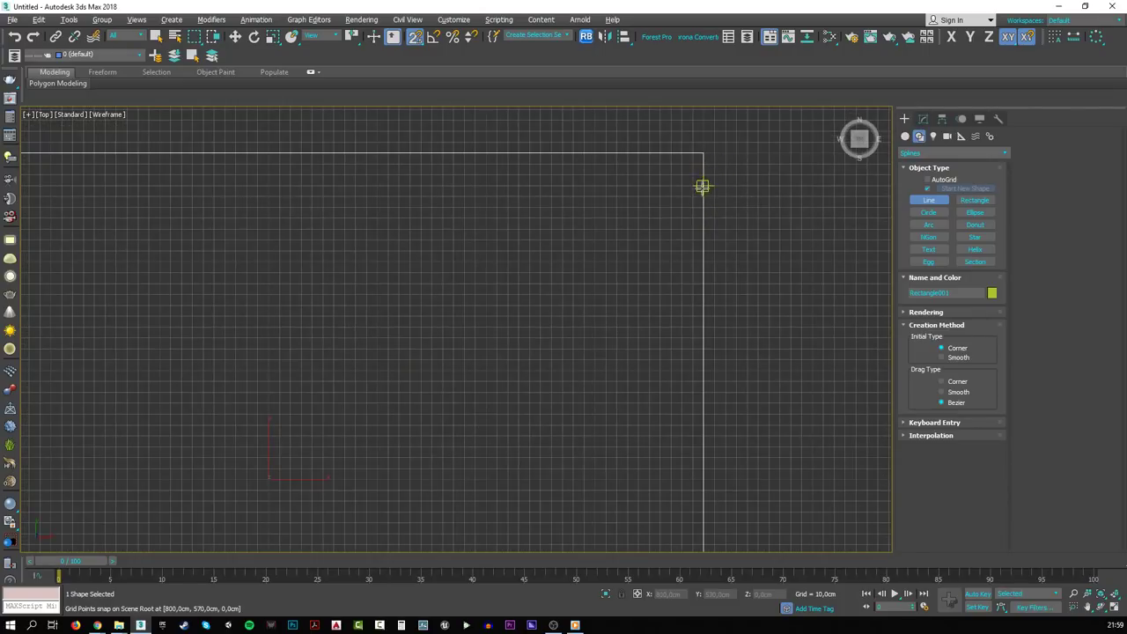
{"action": "left_click", "coordinate": [703, 207]}
{"action": "left_click", "coordinate": [701, 153]}
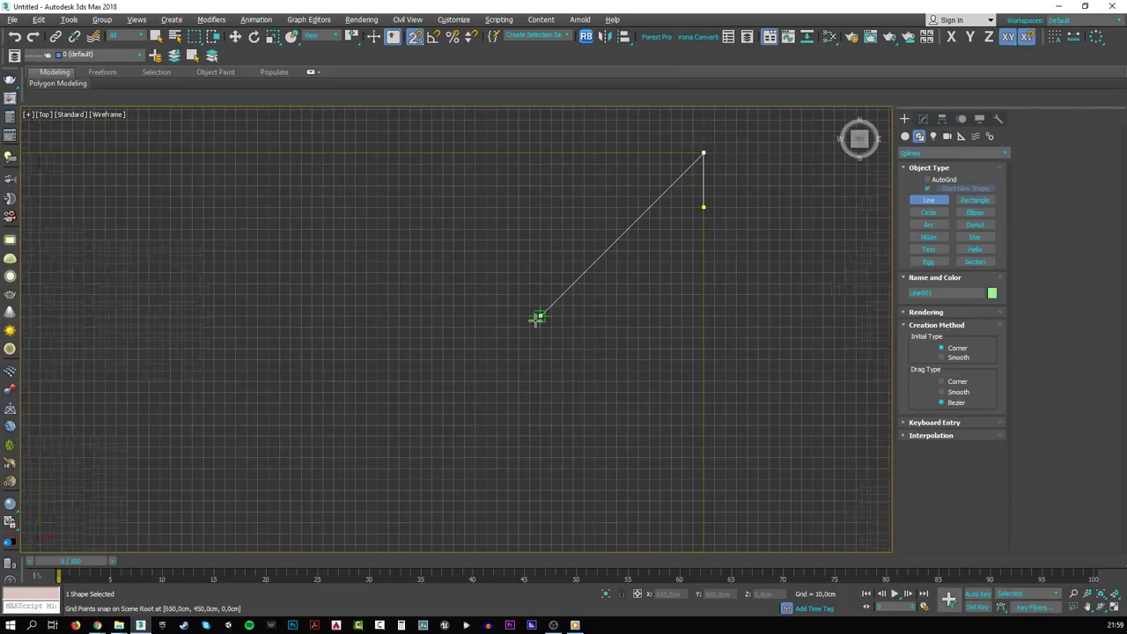
{"action": "scroll", "coordinate": [536, 317], "scroll_direction": "down", "scroll_amount": 5}
- Continue through top-left, bottom-left and bottom-right corners, end below the gap, and finish
{"action": "middle_click_drag", "start_coordinate": [365, 292], "coordinate": [358, 229]}
{"action": "scroll", "coordinate": [352, 229], "scroll_direction": "up", "scroll_amount": 2}
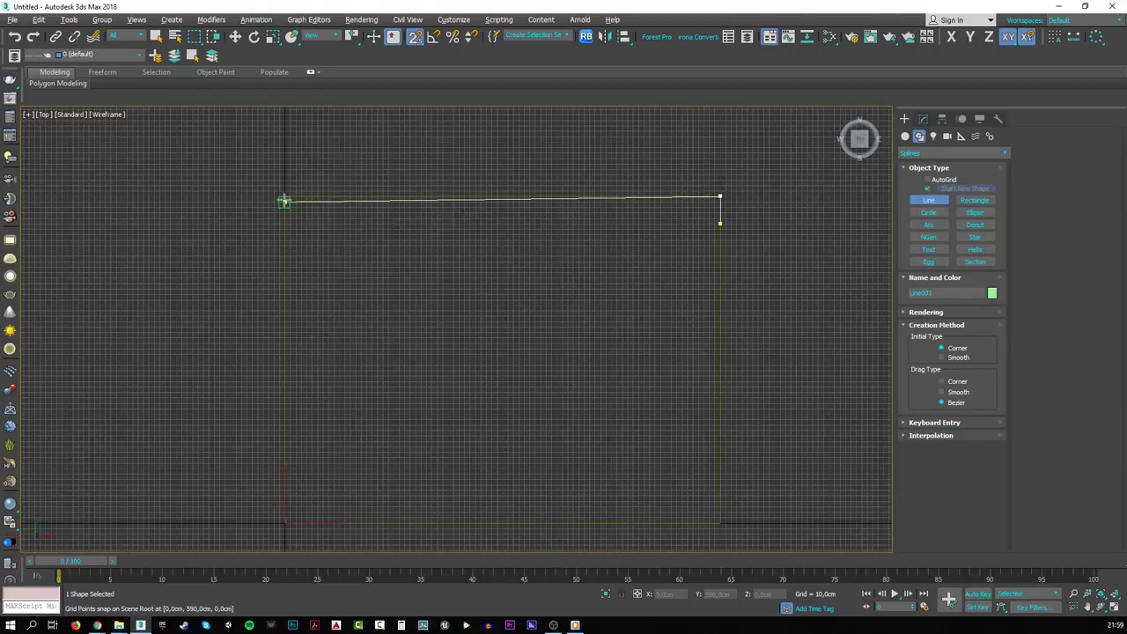
{"action": "left_click", "coordinate": [284, 197]}
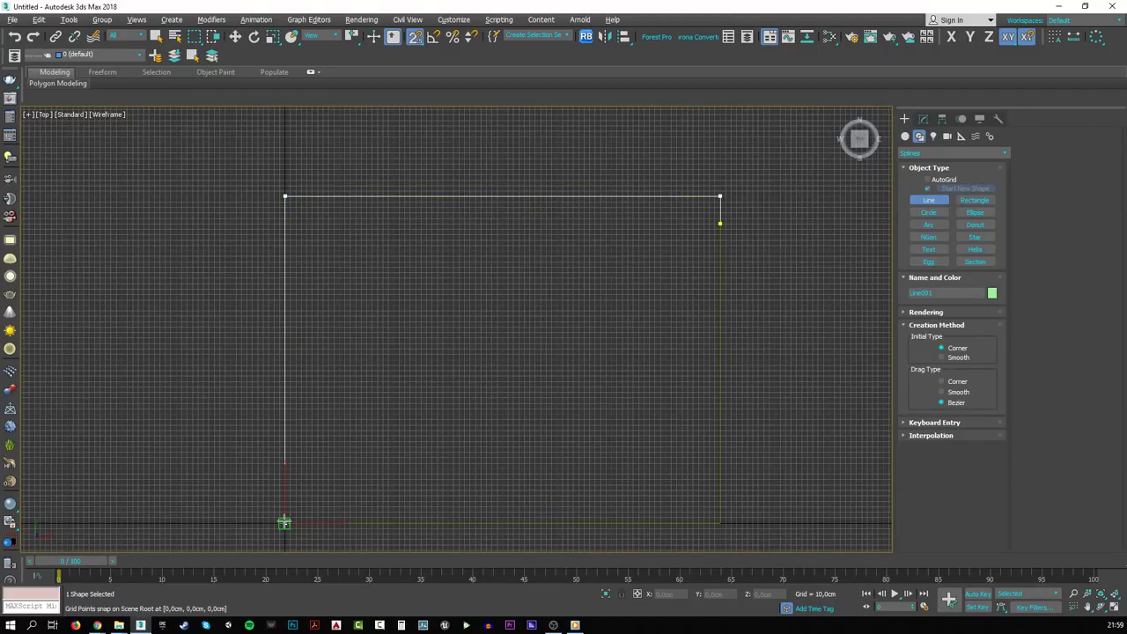
{"action": "left_click", "coordinate": [285, 523]}
{"action": "left_click", "coordinate": [720, 523]}
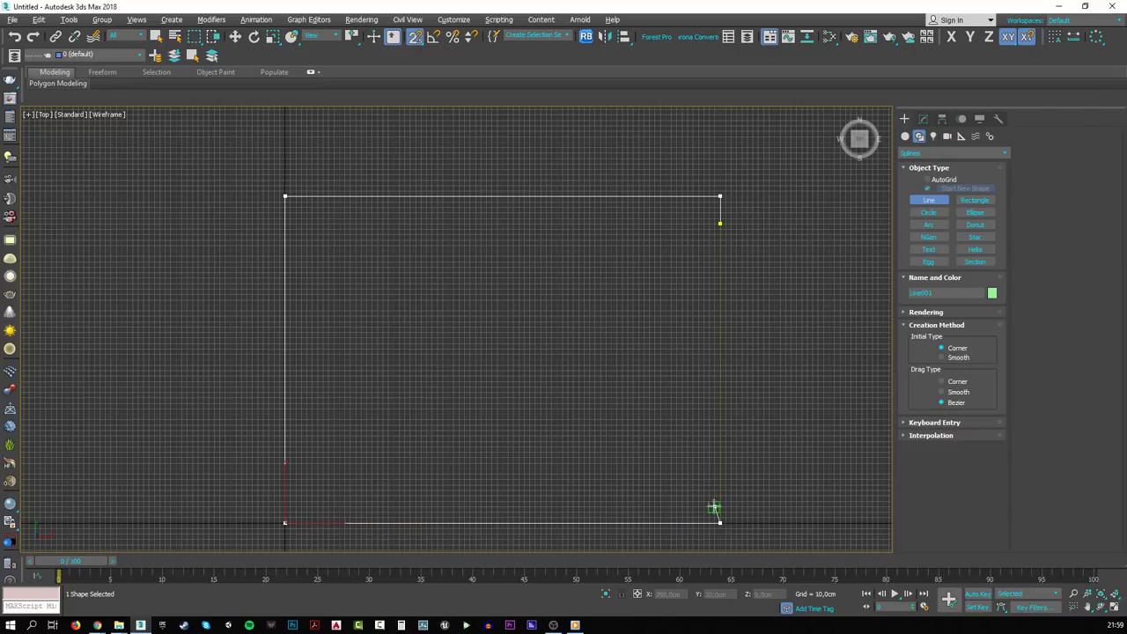
{"action": "scroll", "coordinate": [714, 508], "scroll_direction": "up", "scroll_amount": 3}
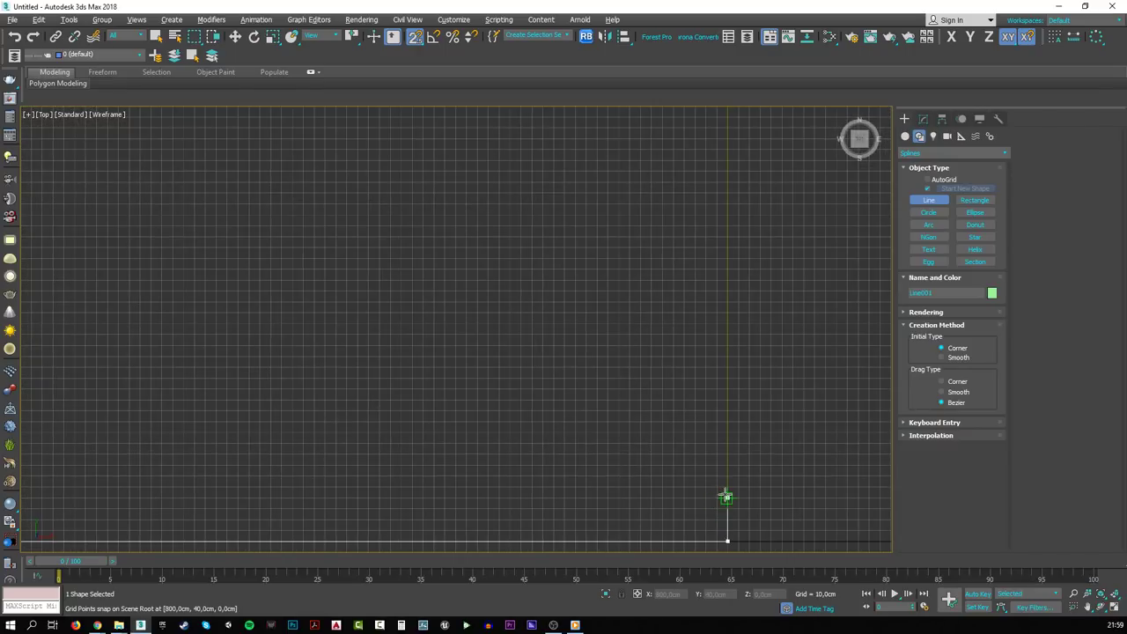
{"action": "left_click", "coordinate": [728, 486]}
{"action": "right_click", "coordinate": [682, 450]}
{"action": "right_click", "coordinate": [684, 455]}
- Give the Line001 wall spline a 10 cm outline
{"action": "scroll", "coordinate": [684, 451], "scroll_direction": "down", "scroll_amount": 3}
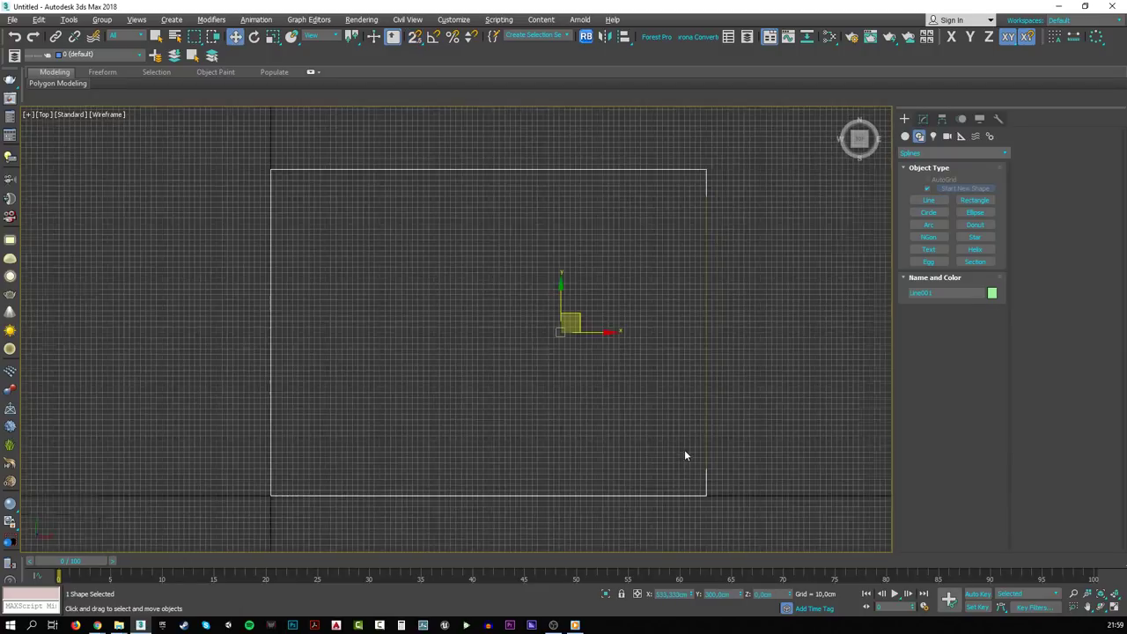
{"action": "middle_click_drag", "start_coordinate": [687, 429], "coordinate": [683, 446]}
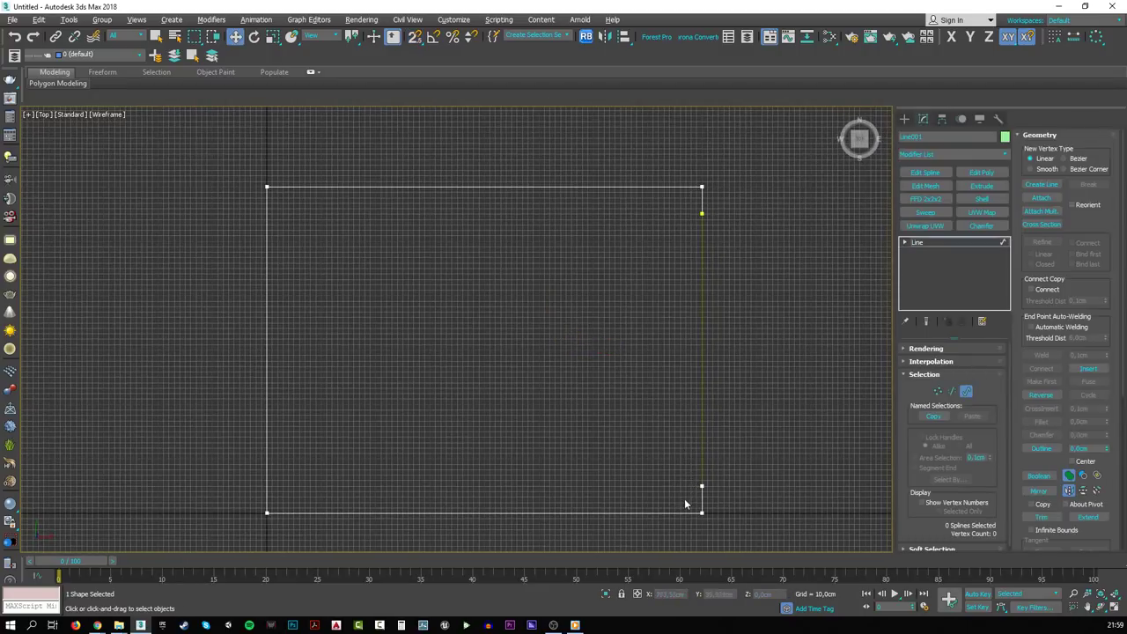
{"action": "left_click", "coordinate": [680, 511]}
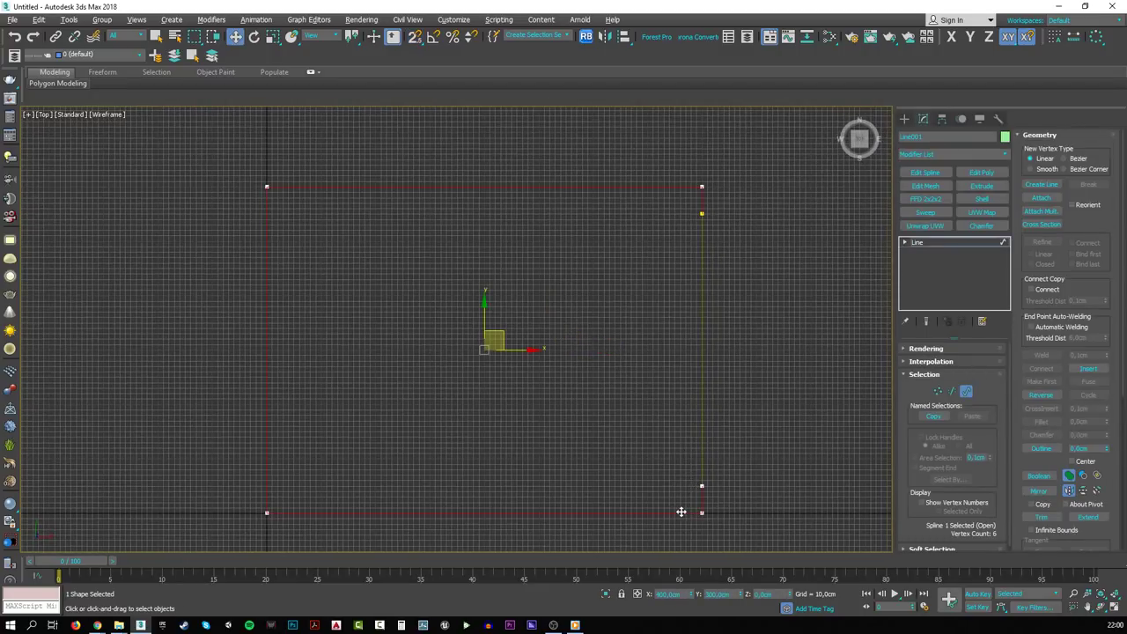
{"action": "left_click", "coordinate": [1081, 448]}
{"action": "type", "text": "10"}
{"action": "key", "text": "Return"}
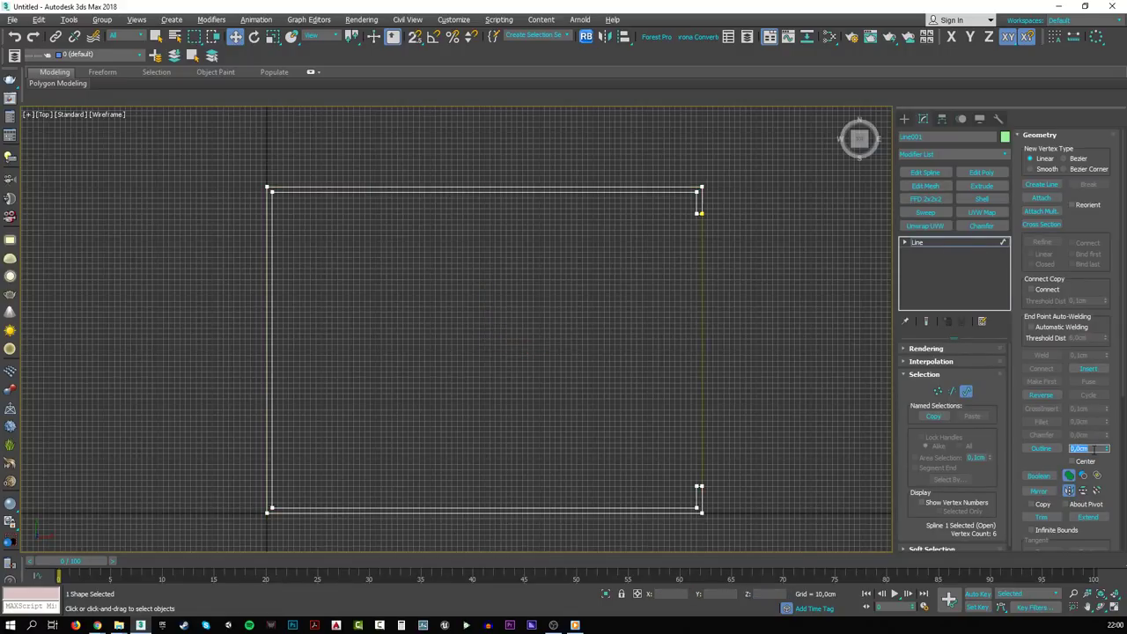
- Extrude the outlined walls by 20 and switch the view to Default Shading
{"action": "left_click", "coordinate": [982, 186]}
{"action": "left_click", "coordinate": [974, 363]}
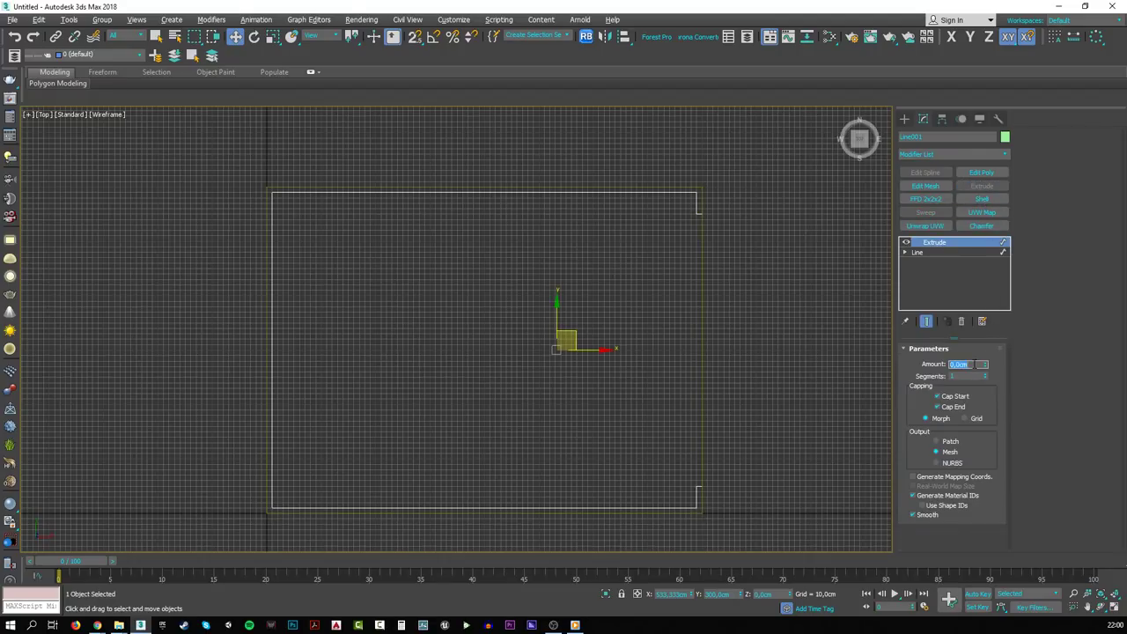
{"action": "type", "text": "20"}
{"action": "key", "text": "Return"}
{"action": "left_click", "coordinate": [493, 474]}
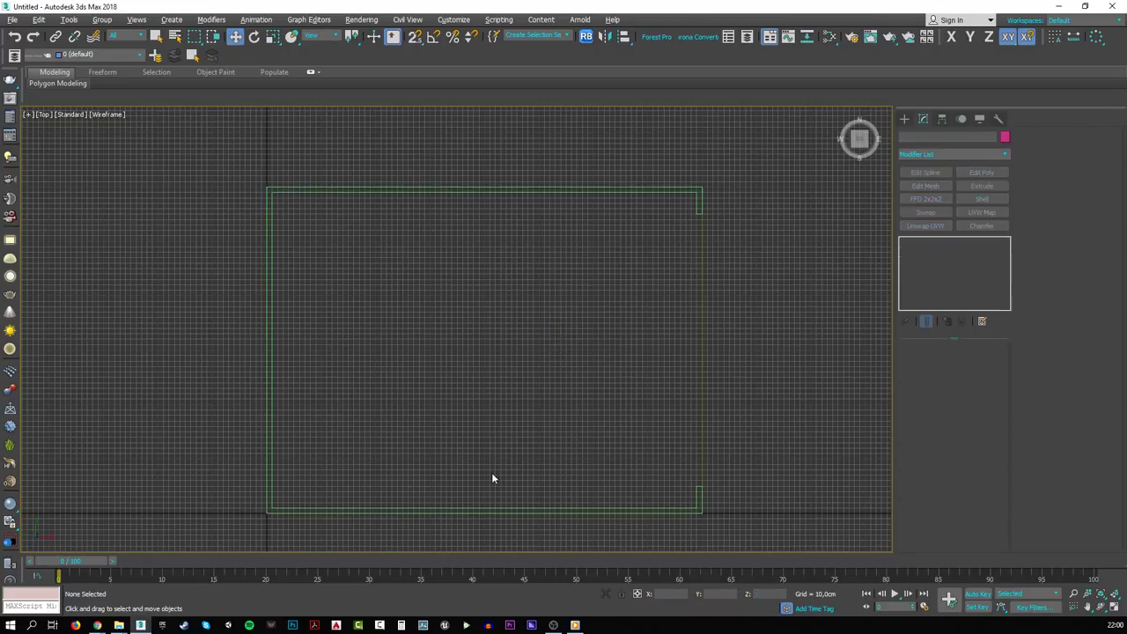
{"action": "key", "text": "F3"}
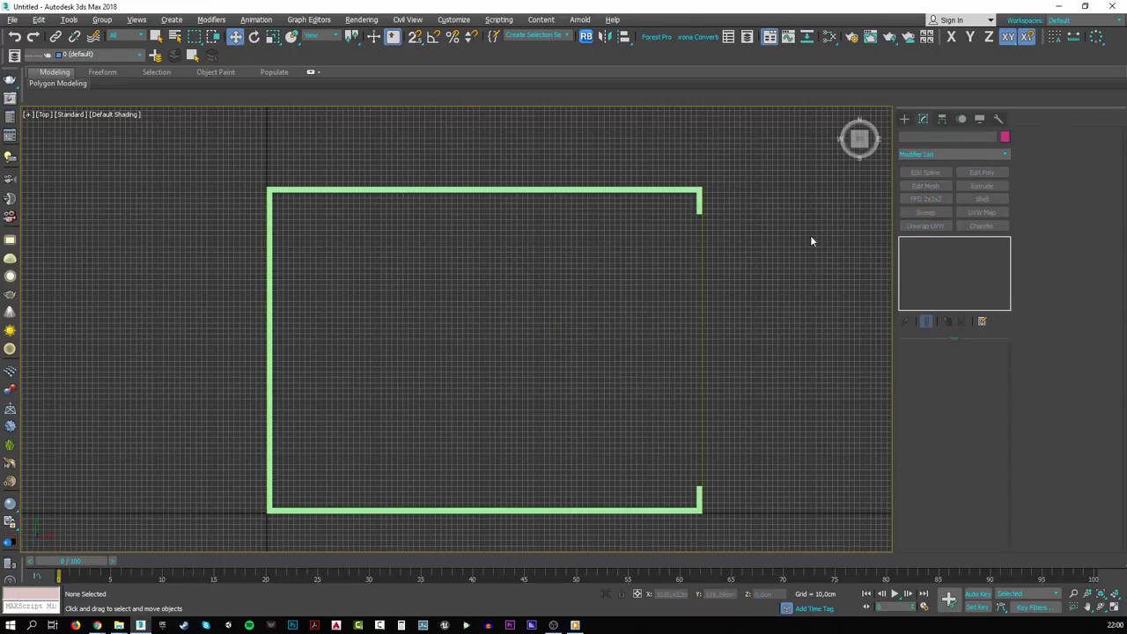
- Add an Edit Poly modifier to Rectangle001 and set its object colour to orange
{"action": "left_click", "coordinate": [703, 302]}
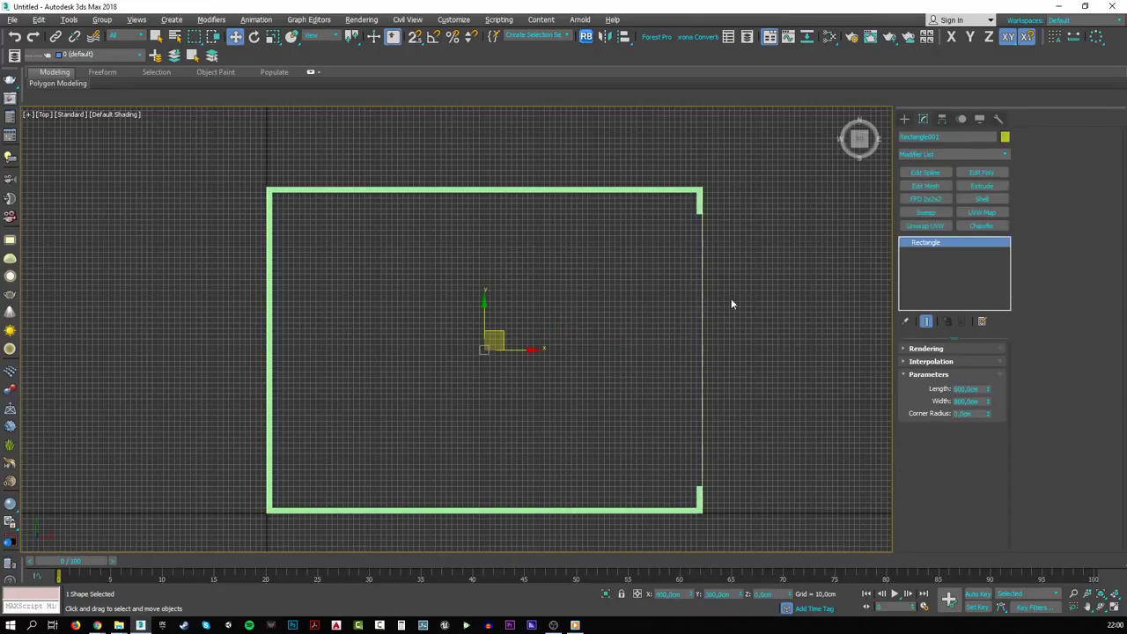
{"action": "left_click", "coordinate": [961, 177]}
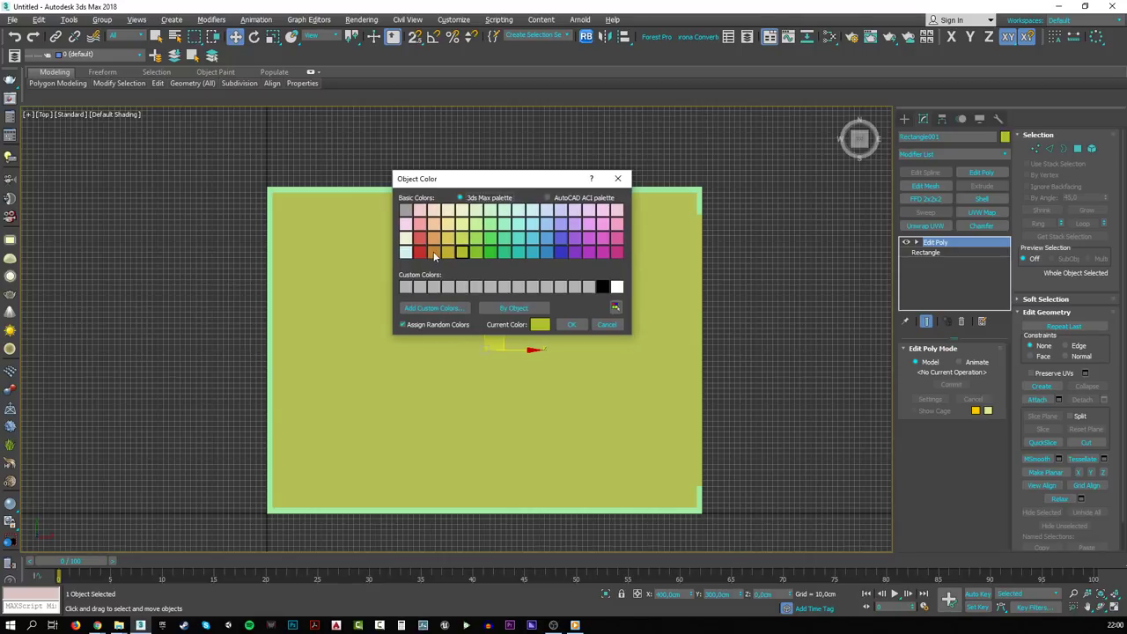
{"action": "left_click", "coordinate": [433, 252]}
{"action": "left_click", "coordinate": [572, 324]}
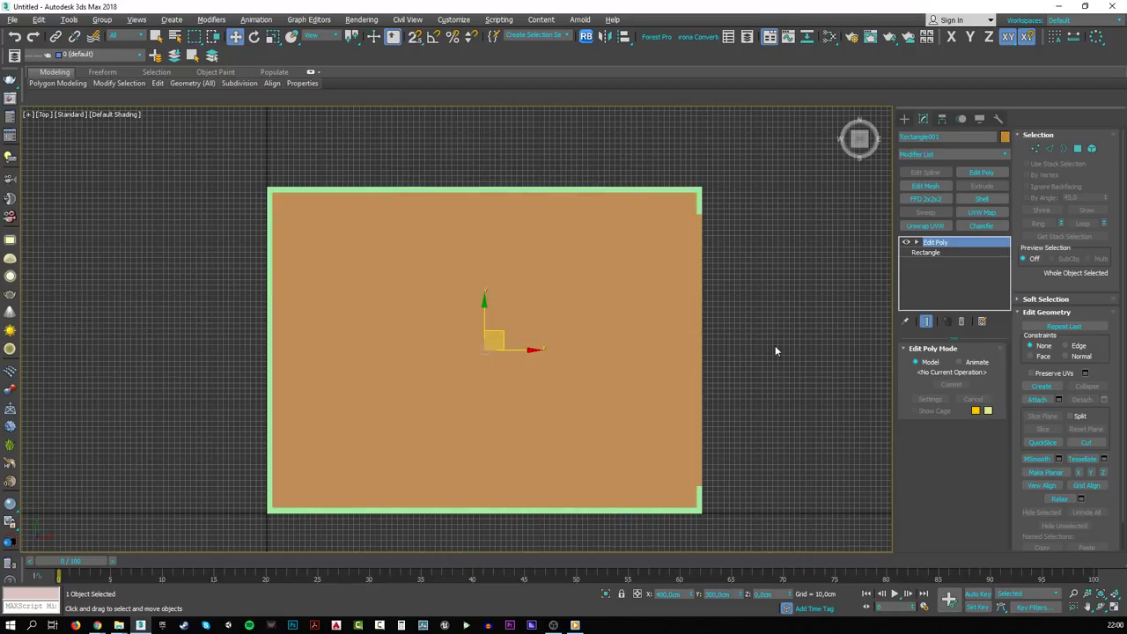
{"action": "left_click", "coordinate": [775, 350]}
- Draw a thin snapped rectangle along the floor's open right edge
{"action": "left_click", "coordinate": [904, 119]}
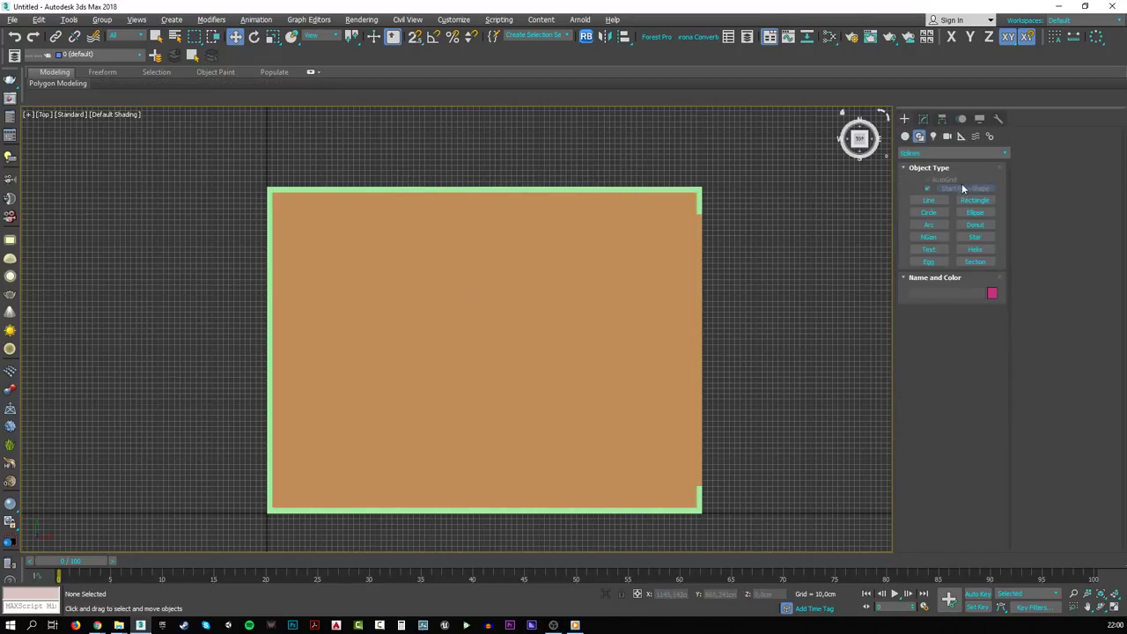
{"action": "left_click", "coordinate": [975, 200]}
{"action": "left_click", "coordinate": [969, 202]}
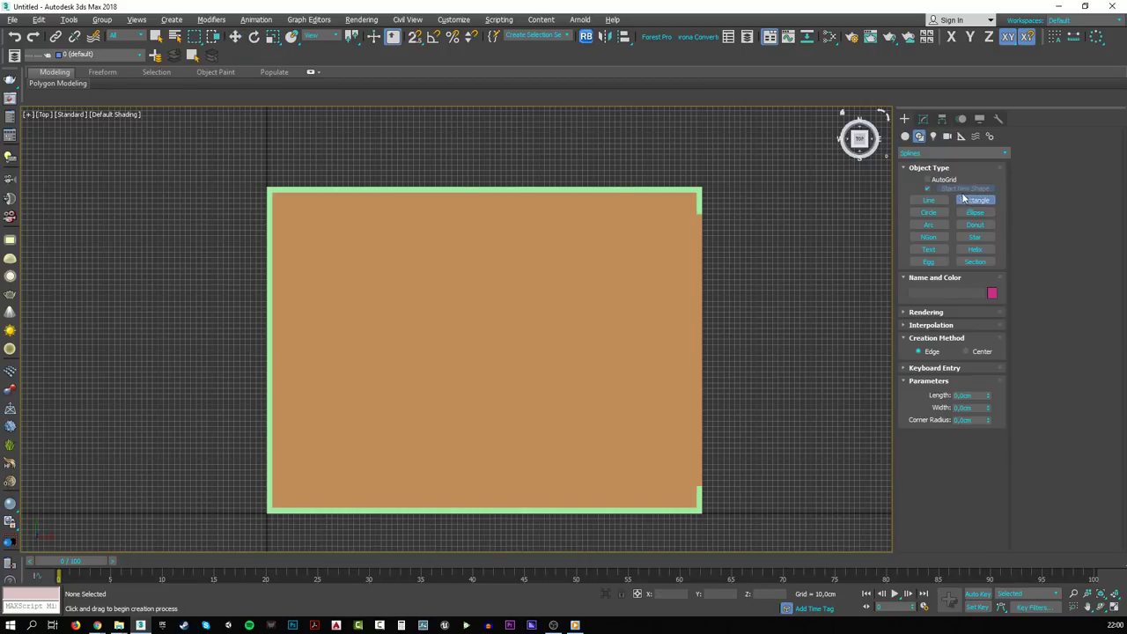
{"action": "scroll", "coordinate": [709, 487], "scroll_direction": "up", "scroll_amount": 1}
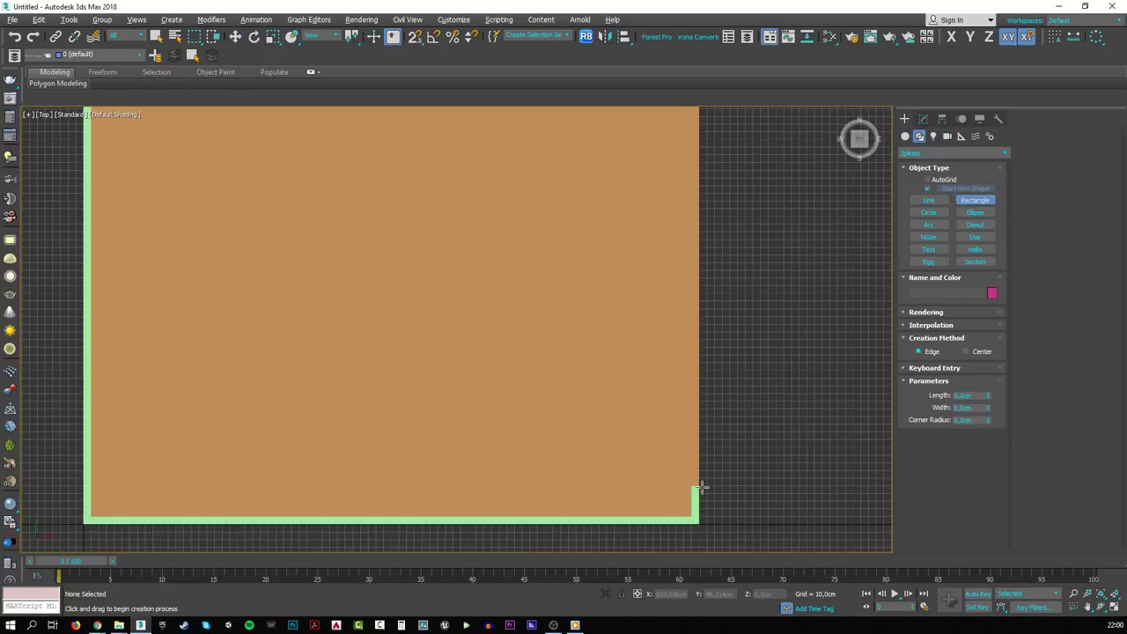
{"action": "key", "text": "s"}
{"action": "scroll", "coordinate": [678, 370], "scroll_direction": "down", "scroll_amount": 2}
{"action": "left_click_drag", "start_coordinate": [696, 485], "coordinate": [686, 262]}
{"action": "scroll", "coordinate": [679, 264], "scroll_direction": "down", "scroll_amount": 1}
{"action": "scroll", "coordinate": [683, 221], "scroll_direction": "up", "scroll_amount": 3}
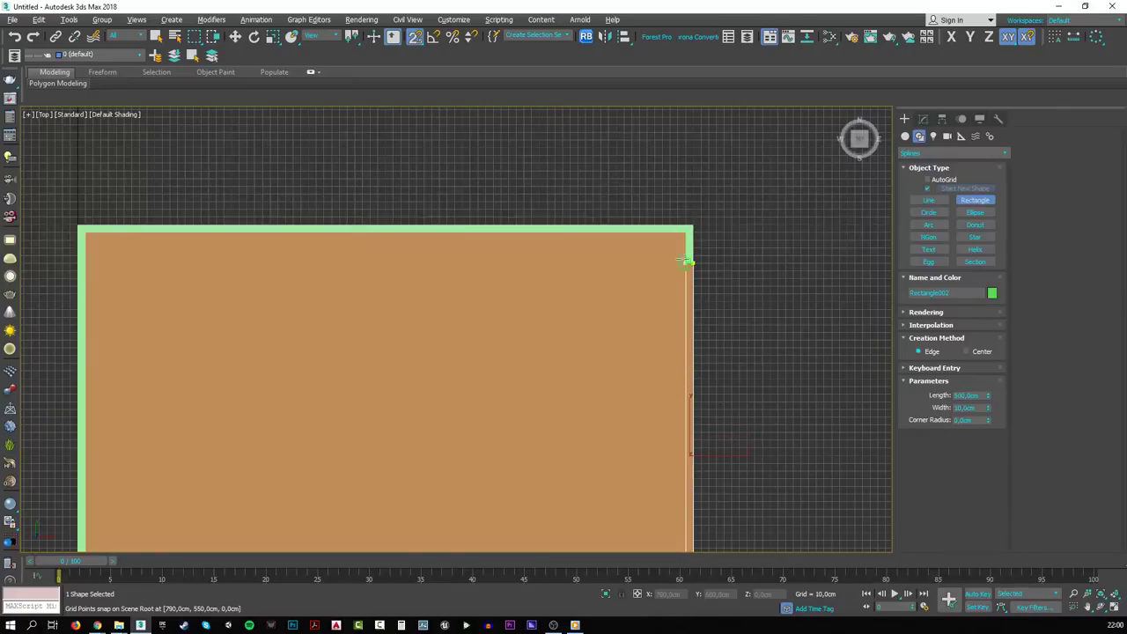
{"action": "middle_click_drag", "start_coordinate": [576, 385], "coordinate": [574, 314]}
{"action": "scroll", "coordinate": [576, 272], "scroll_direction": "down", "scroll_amount": 2}
{"action": "key", "text": "s"}
{"action": "right_click", "coordinate": [576, 314]}
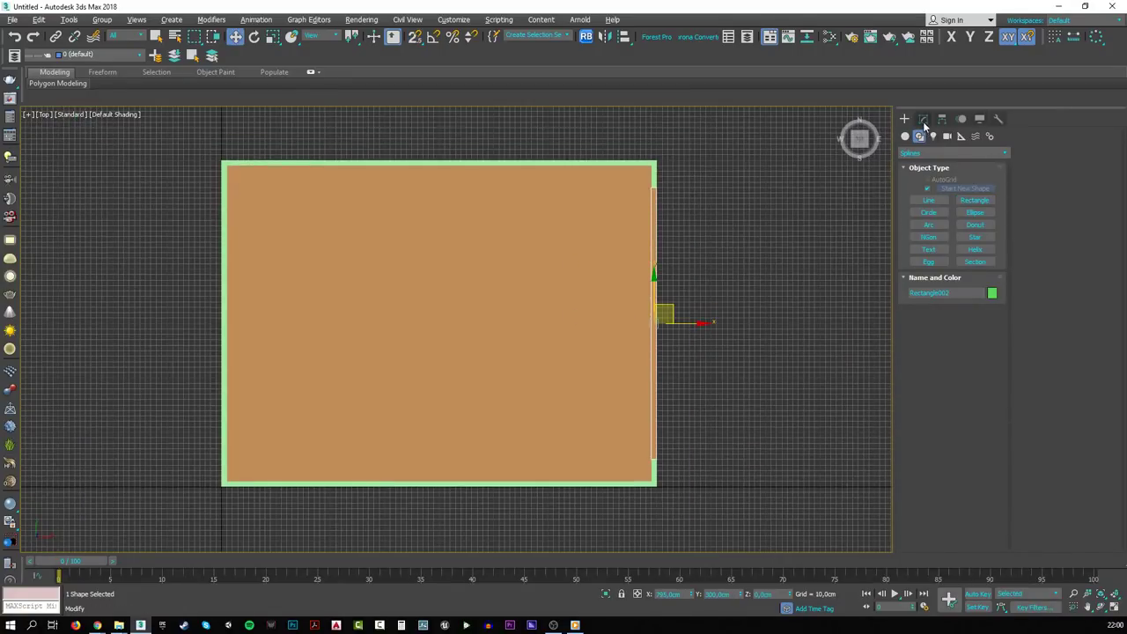
- Extrude the thin rectangle by 10 cm
{"action": "left_click", "coordinate": [922, 118]}
{"action": "left_click", "coordinate": [982, 186]}
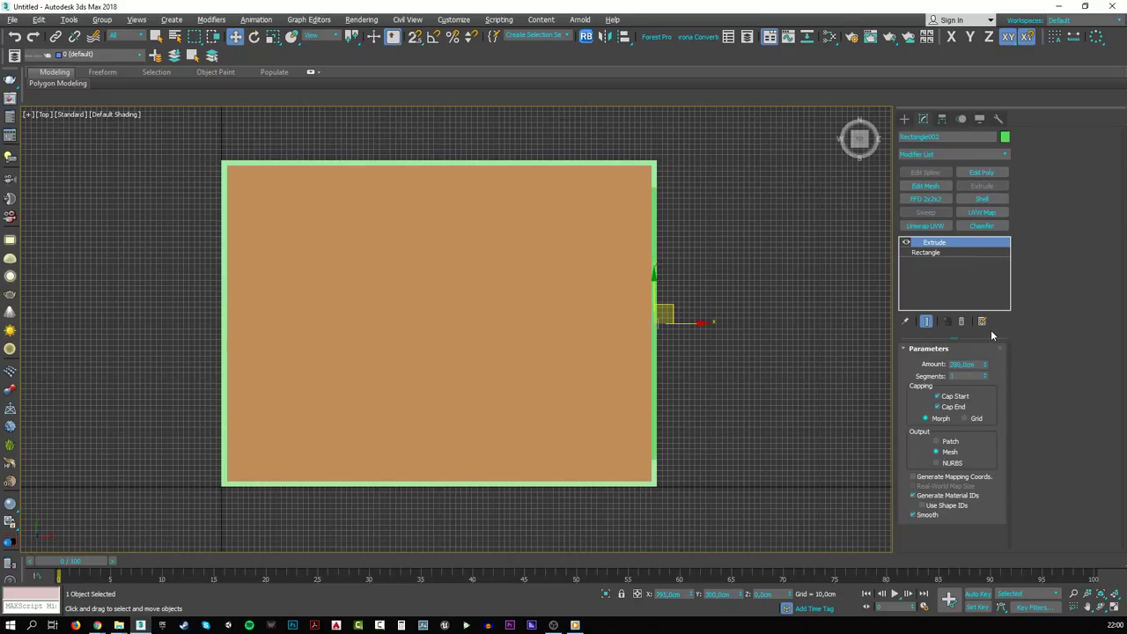
{"action": "double_click", "coordinate": [975, 364]}
{"action": "type", "text": "10"}
{"action": "key", "text": "Return"}
- Switch to Perspective, orbit to face the open side, and drag a copy of the strip upward
{"action": "middle_click_drag", "start_coordinate": [813, 397], "coordinate": [798, 397]}
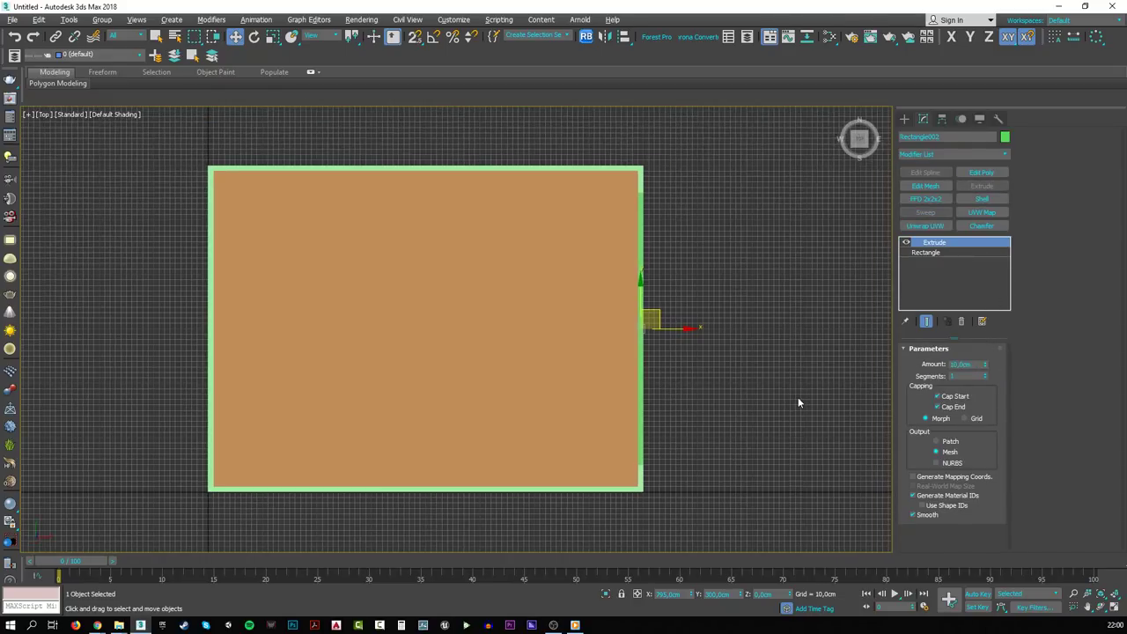
{"action": "key", "text": "p"}
{"action": "scroll", "coordinate": [801, 398], "scroll_direction": "down", "scroll_amount": 10}
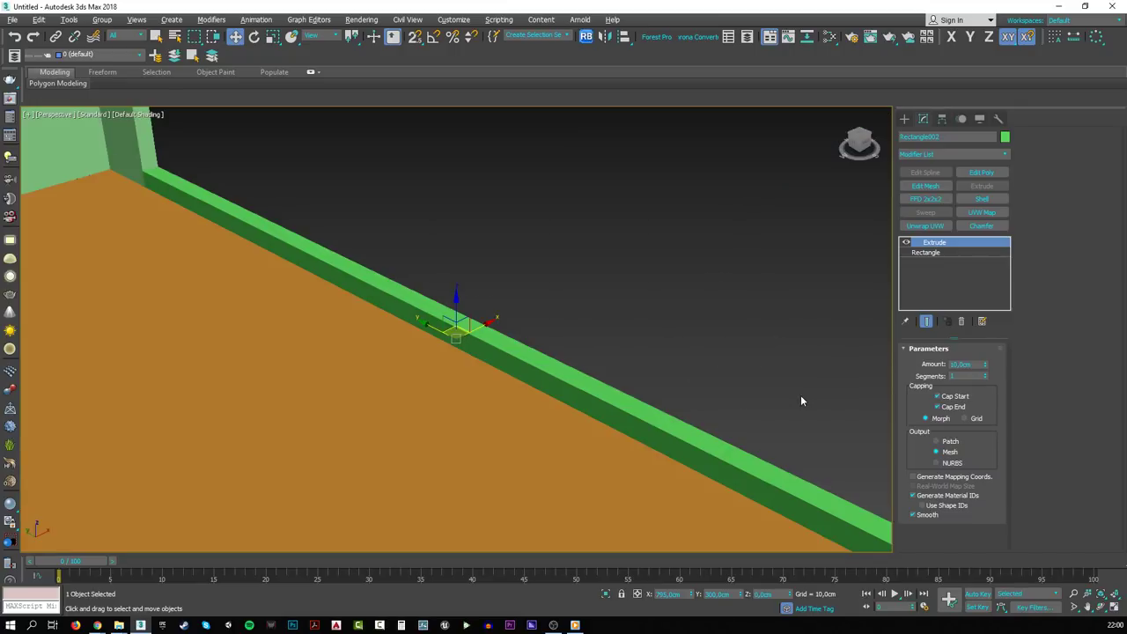
{"action": "scroll", "coordinate": [774, 398], "scroll_direction": "down", "scroll_amount": 5}
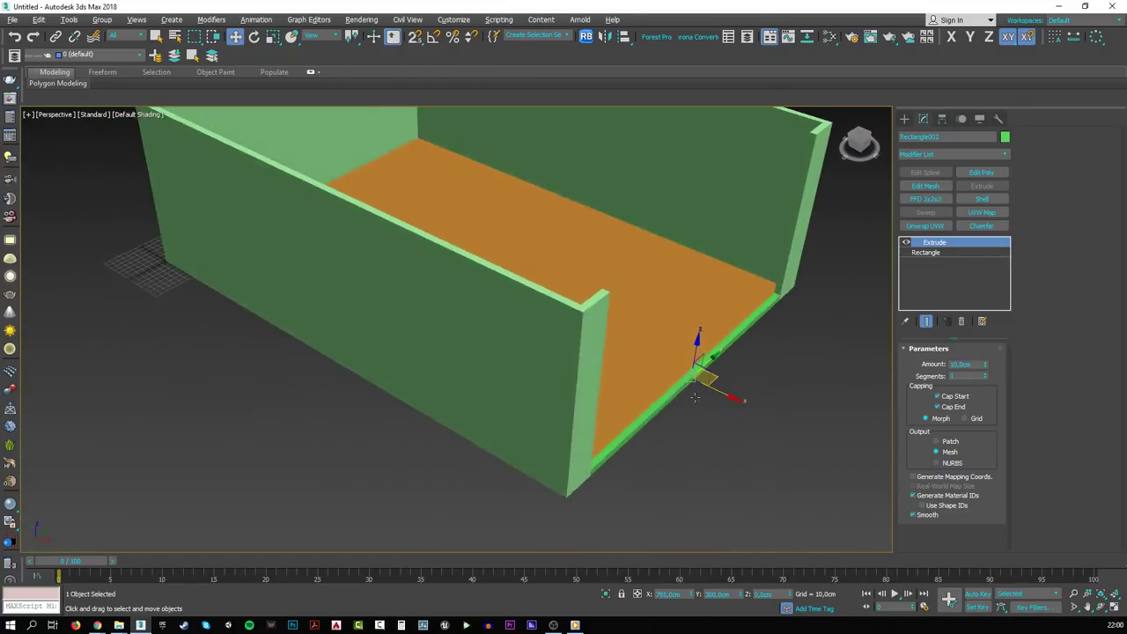
{"action": "middle_click_drag", "start_coordinate": [672, 305], "coordinate": [557, 359], "text": "alt"}
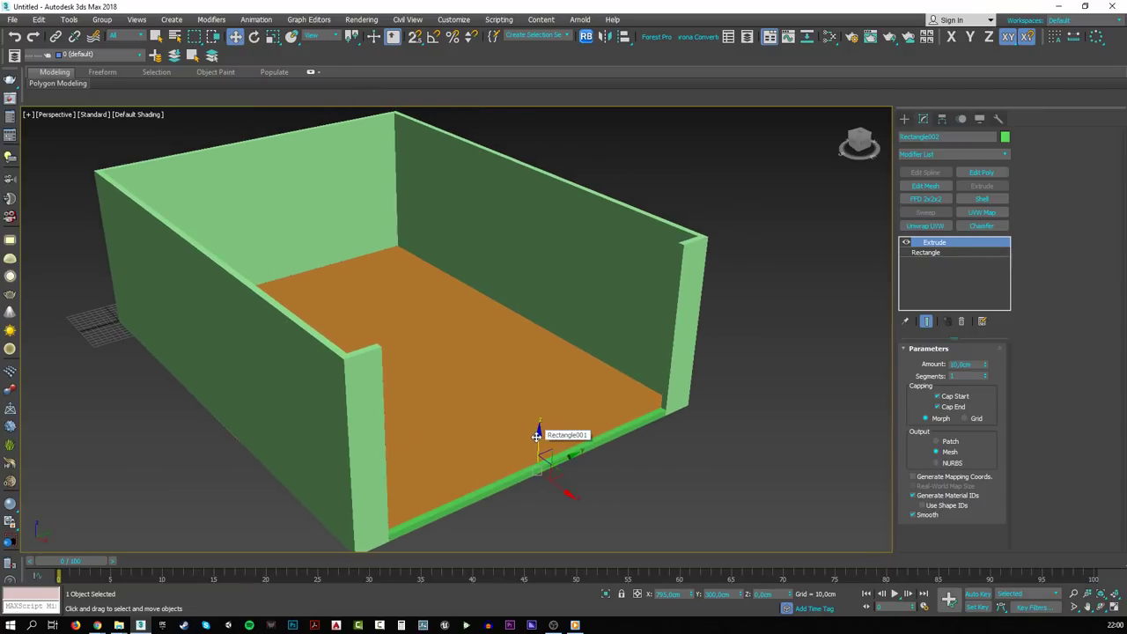
{"action": "left_click_drag", "start_coordinate": [537, 435], "coordinate": [538, 359], "text": "shift"}
- Confirm the Rectangle003 copy, extrude it 210 cm and set its width to 4 cm
{"action": "left_click", "coordinate": [565, 364]}
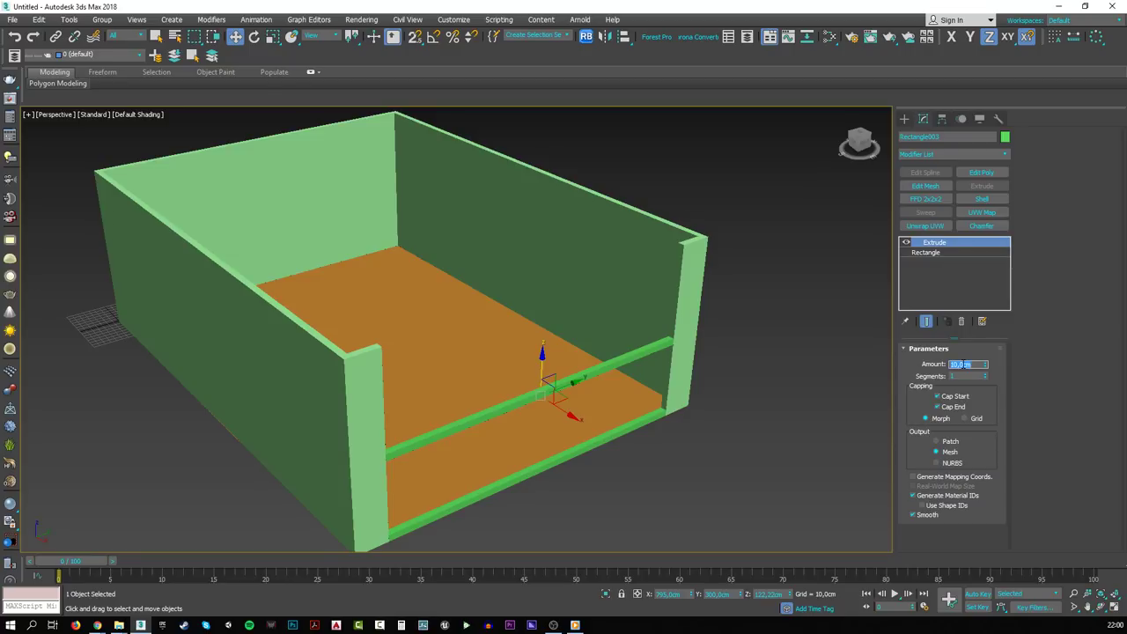
{"action": "type", "text": "210"}
{"action": "key", "text": "Return"}
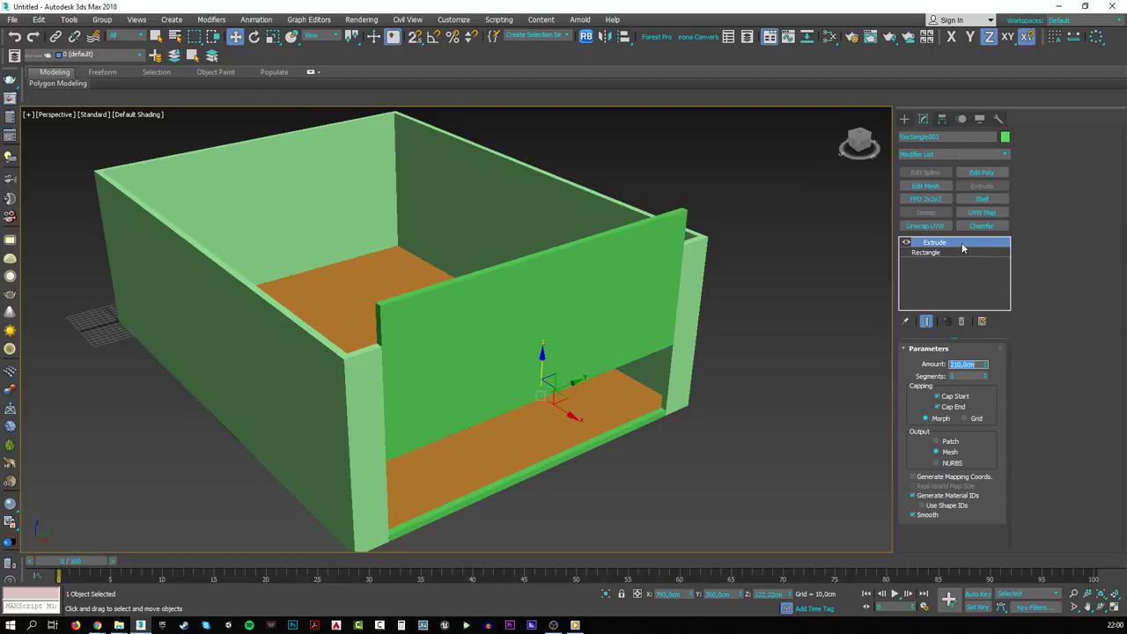
{"action": "left_click", "coordinate": [934, 252]}
{"action": "left_click", "coordinate": [969, 402]}
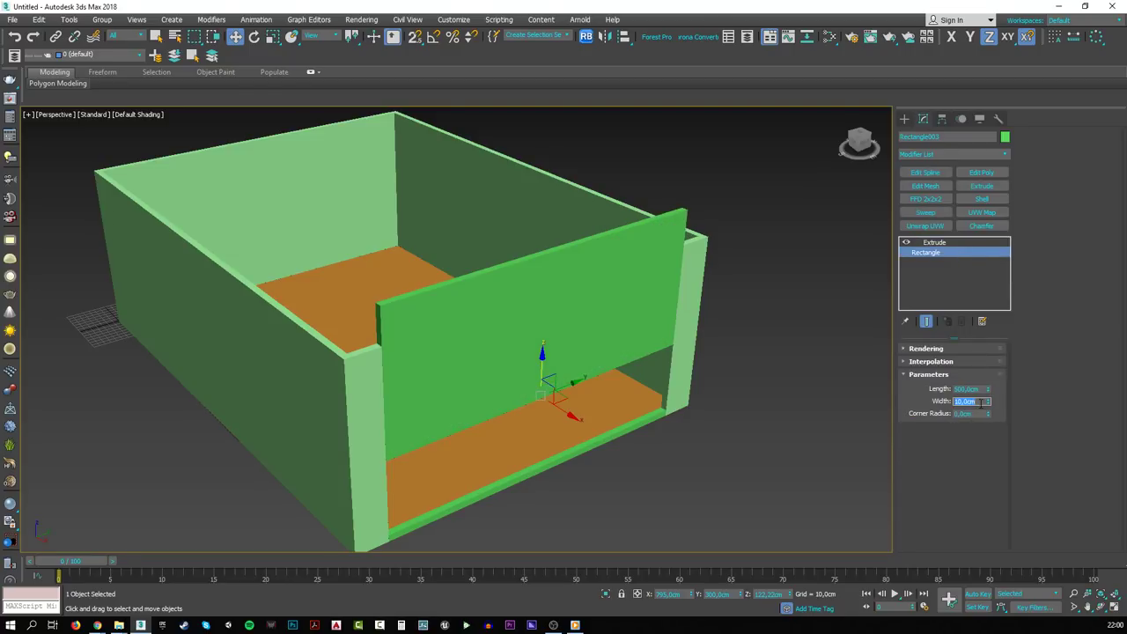
{"action": "type", "text": "4"}
{"action": "key", "text": "Return"}
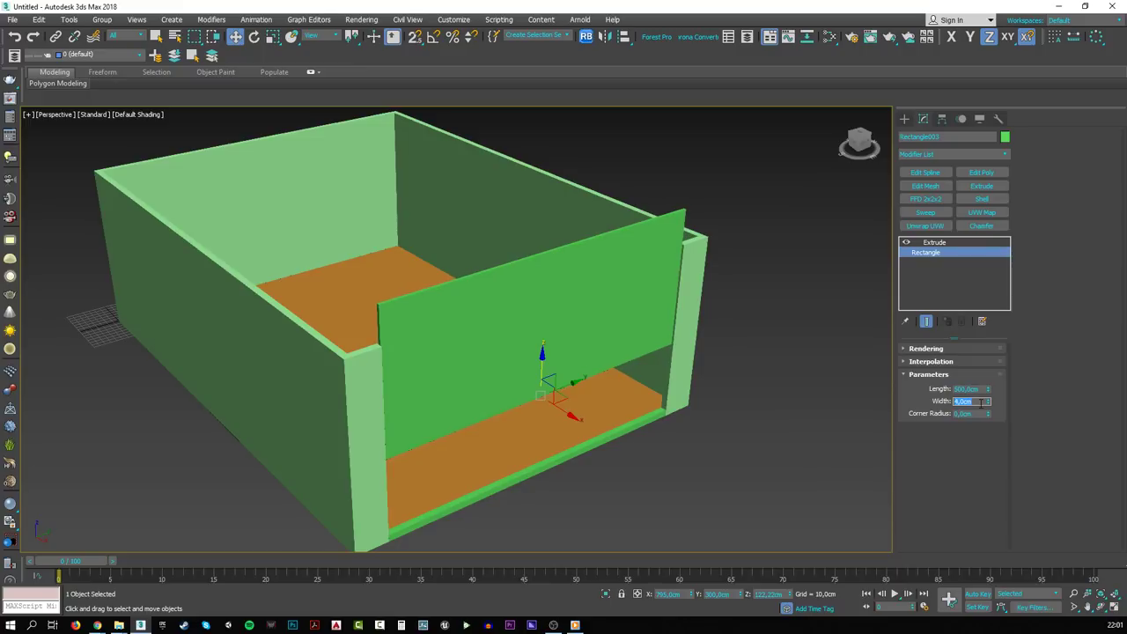
- Align the panel's Z minimum to the floor's Z maximum
{"action": "left_click", "coordinate": [625, 37]}
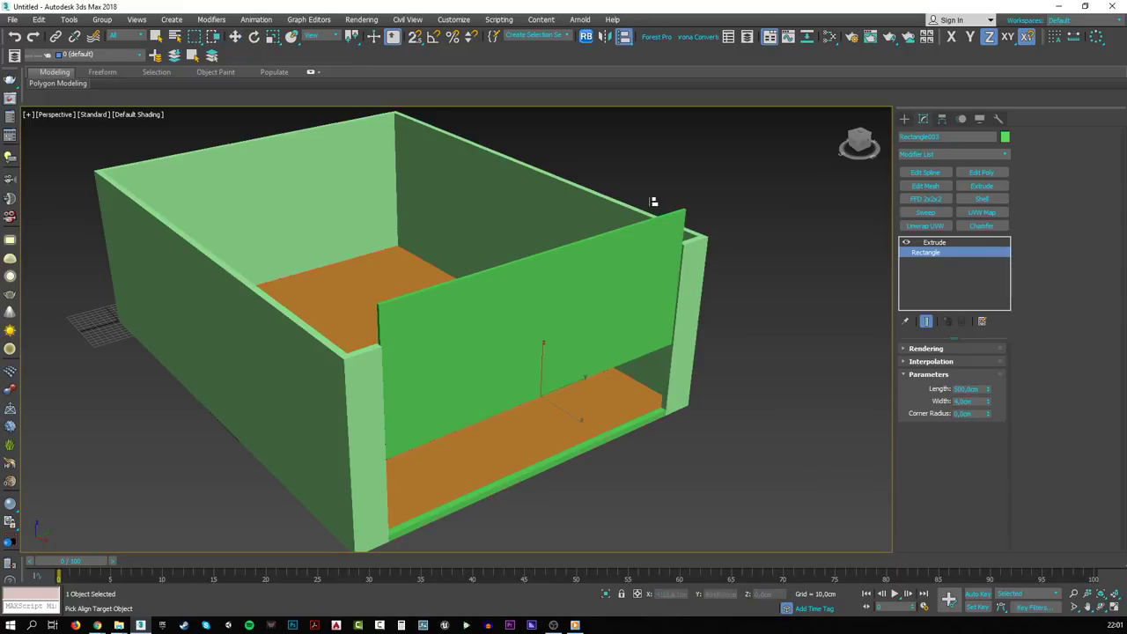
{"action": "left_click", "coordinate": [607, 435]}
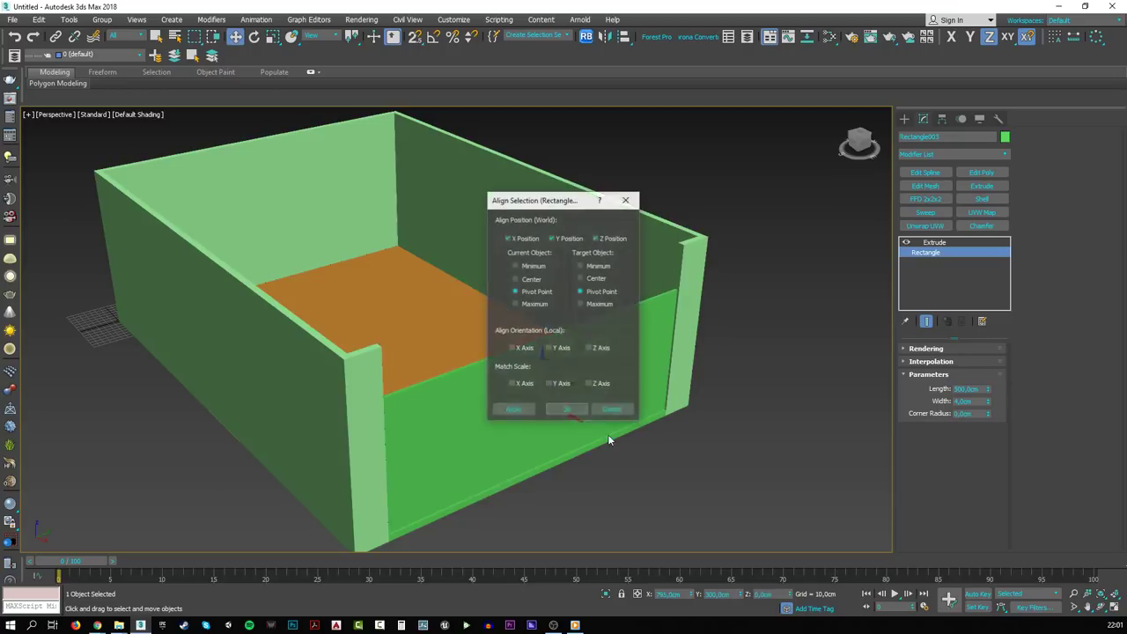
{"action": "left_click", "coordinate": [550, 239]}
{"action": "left_click", "coordinate": [538, 239]}
{"action": "left_click", "coordinate": [581, 304]}
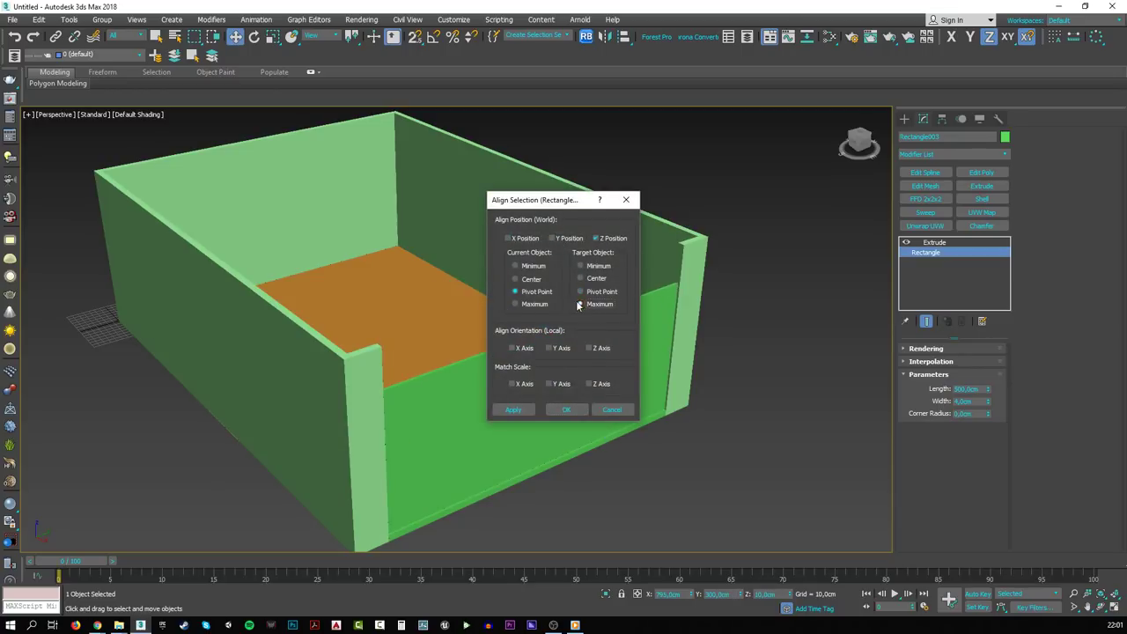
{"action": "left_click", "coordinate": [566, 409]}
{"action": "left_click", "coordinate": [1004, 137]}
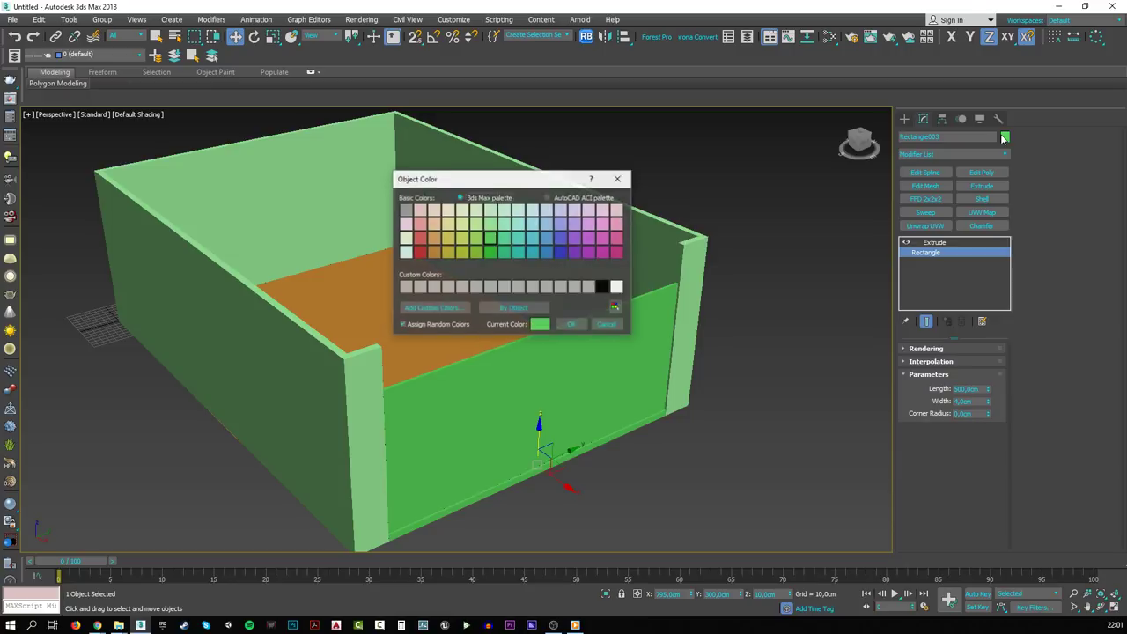
- Colour the front wall panel teal
{"action": "left_click", "coordinate": [532, 252]}
{"action": "left_click", "coordinate": [578, 326]}
{"action": "left_click", "coordinate": [564, 487]}
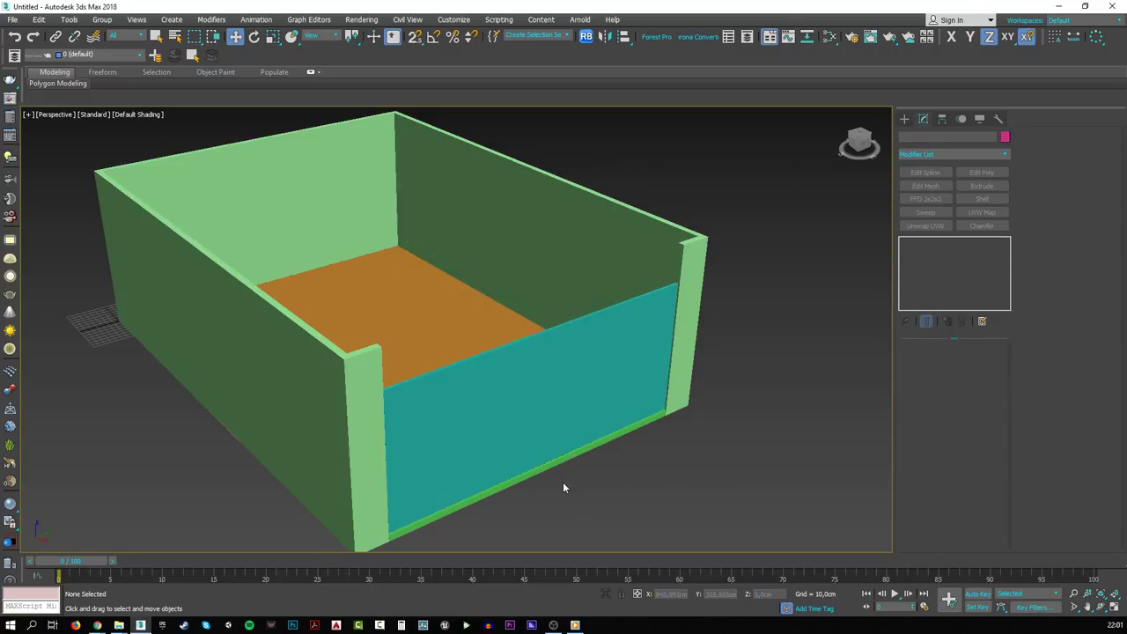
- Set the bottom strip and room walls to white
{"action": "left_click", "coordinate": [548, 464]}
{"action": "left_click", "coordinate": [691, 330], "text": "ctrl"}
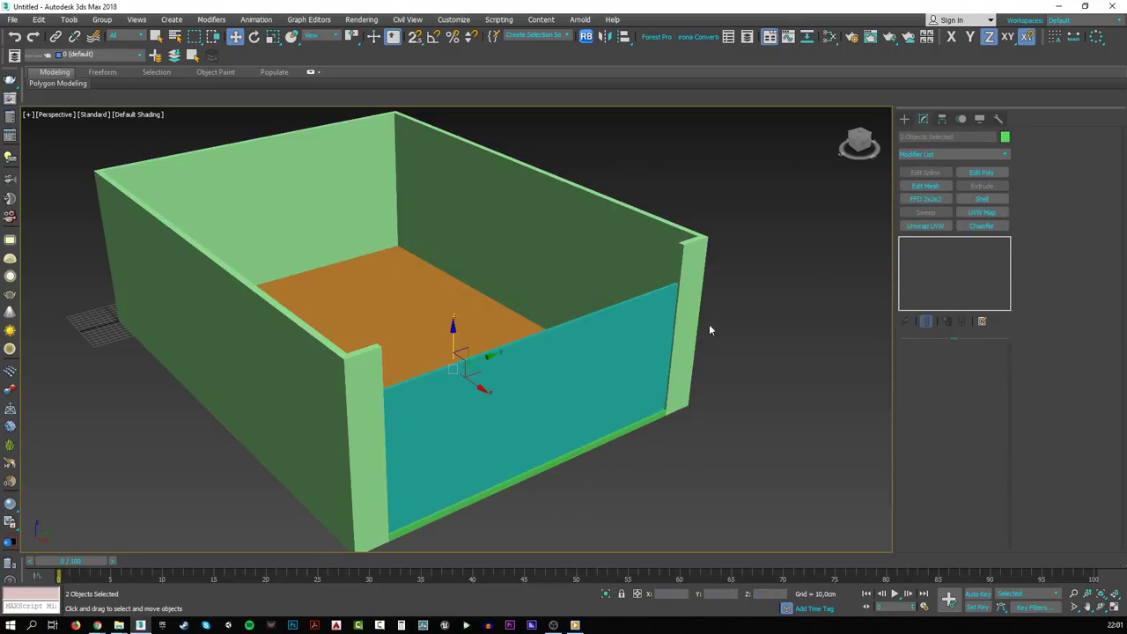
{"action": "left_click", "coordinate": [1005, 138]}
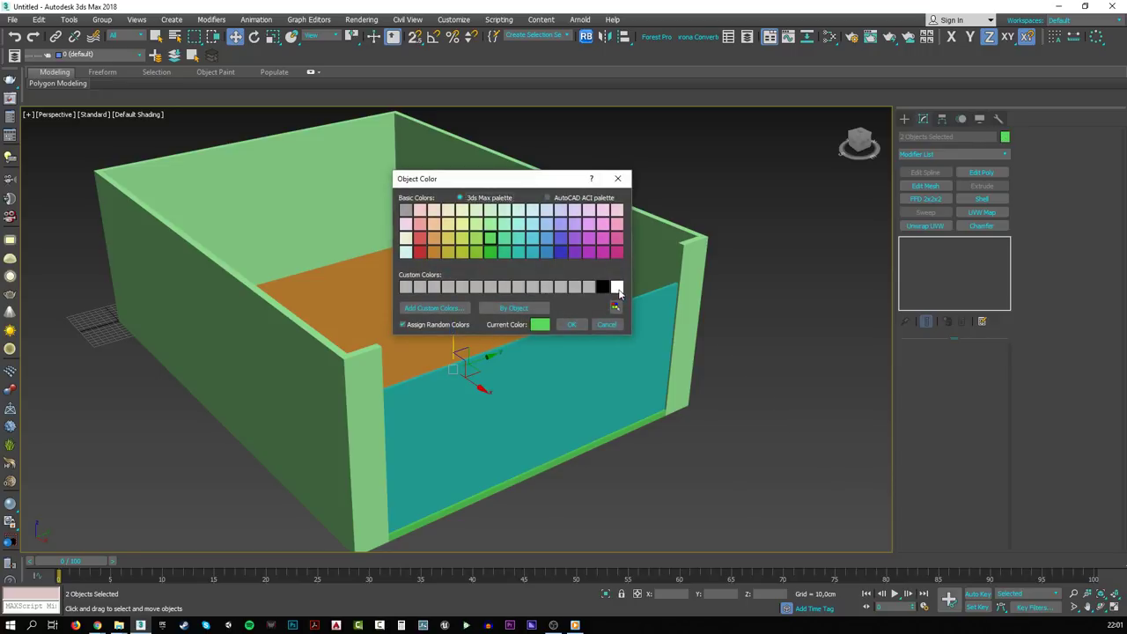
{"action": "left_click", "coordinate": [617, 287]}
{"action": "left_click", "coordinate": [571, 324]}
{"action": "left_click", "coordinate": [766, 402]}
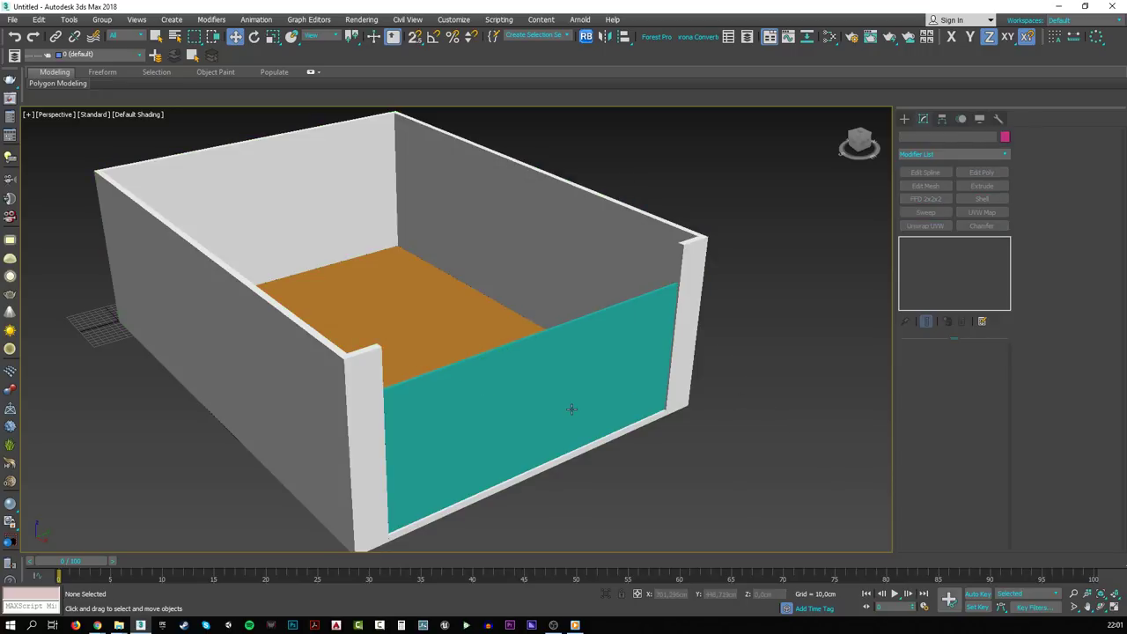
{"action": "left_click", "coordinate": [571, 408]}
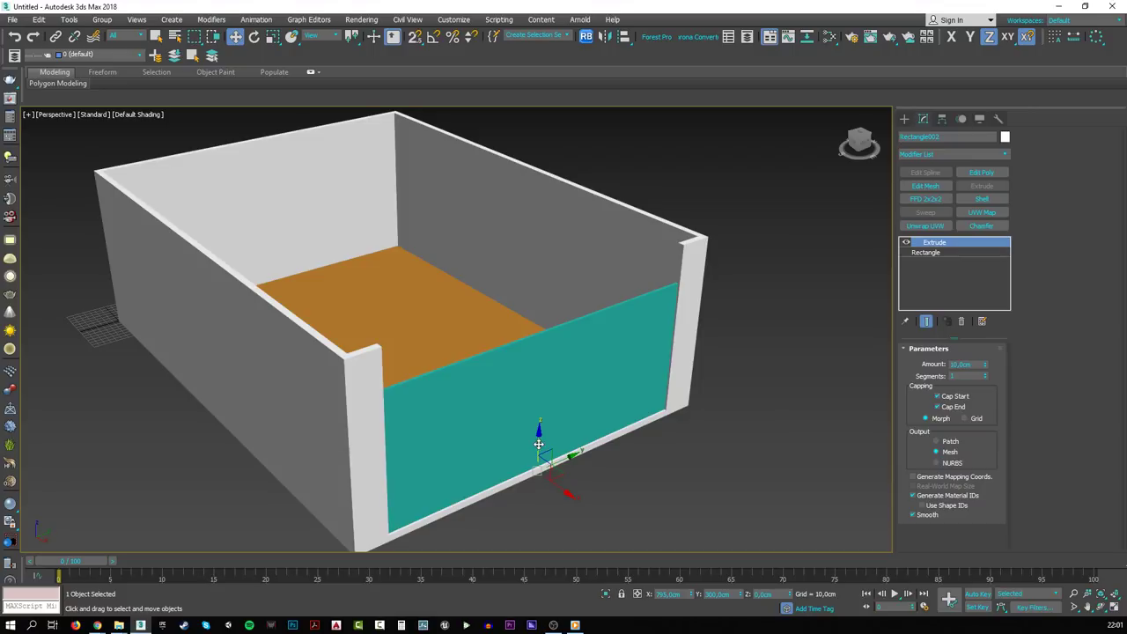
- Copy the teal panel upward and set the copy's extrusion to 60 cm
{"action": "left_click_drag", "start_coordinate": [538, 444], "coordinate": [549, 261], "text": "shift"}
{"action": "key", "text": "Return"}
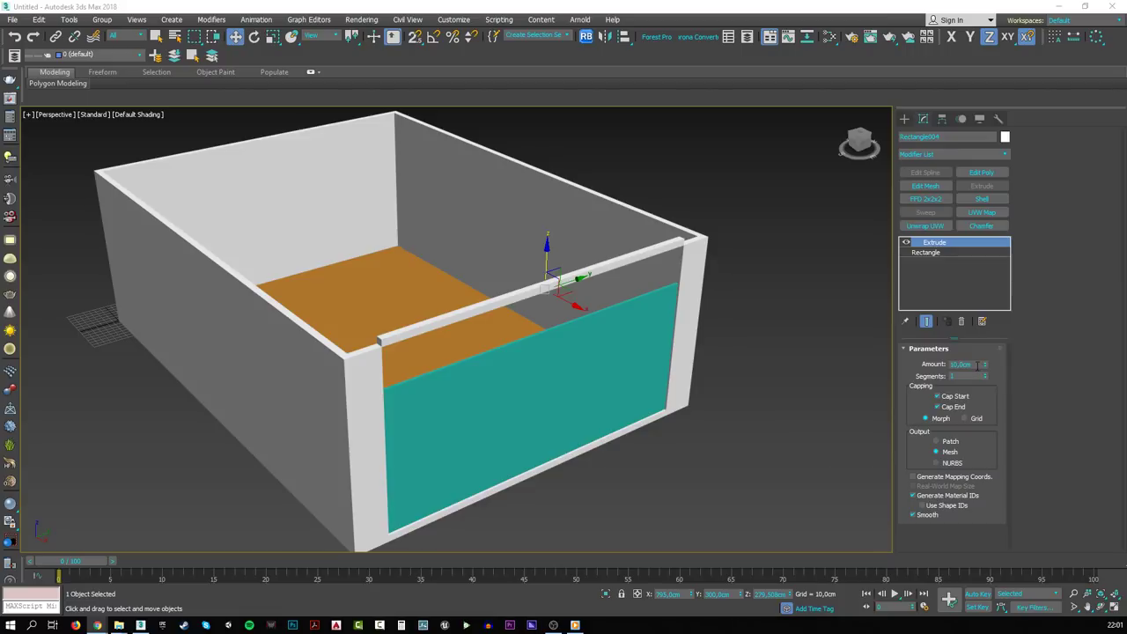
{"action": "left_click", "coordinate": [977, 365]}
{"action": "type", "text": "60"}
{"action": "key", "text": "Return"}
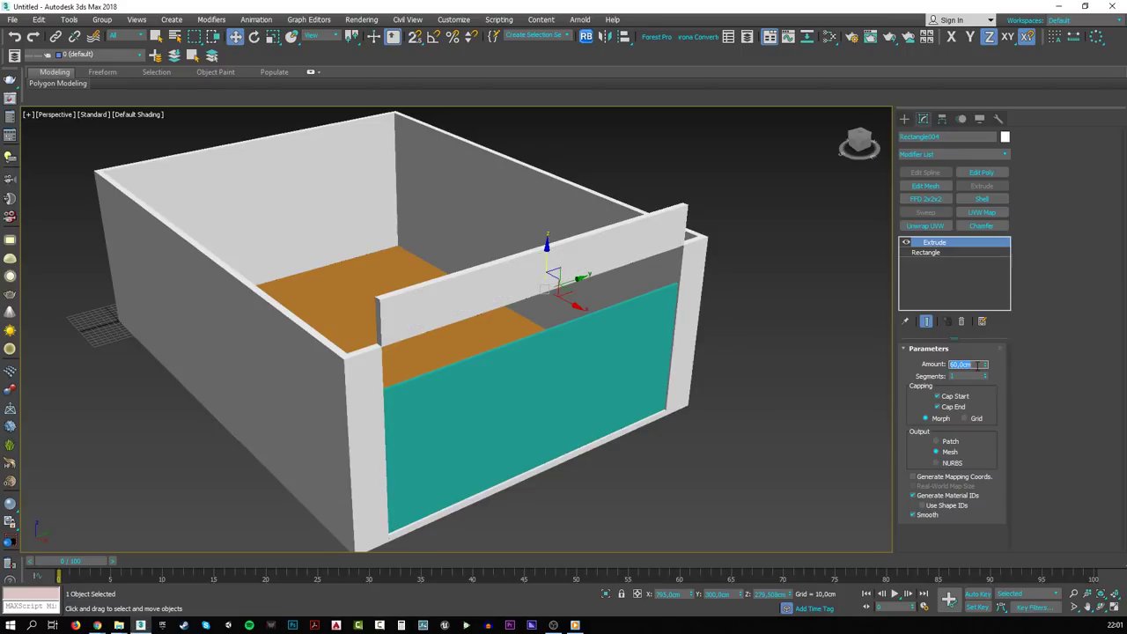
- Align the copy's Z minimum to the teal panel's Z maximum
{"action": "left_click", "coordinate": [624, 36]}
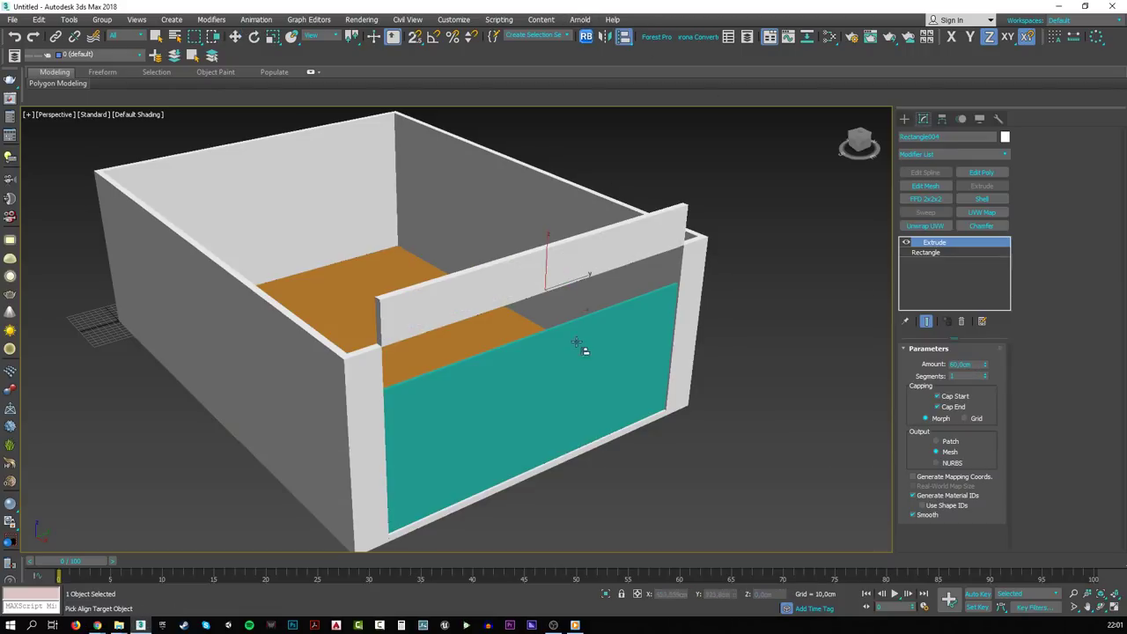
{"action": "left_click", "coordinate": [574, 372]}
{"action": "left_click", "coordinate": [595, 238]}
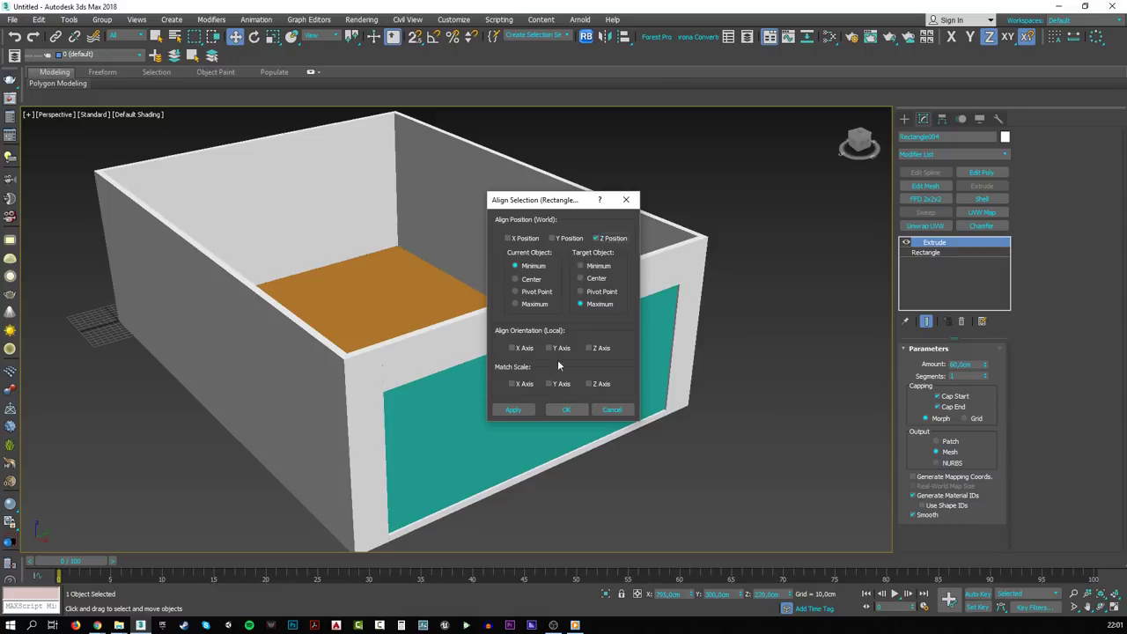
{"action": "left_click", "coordinate": [567, 409]}
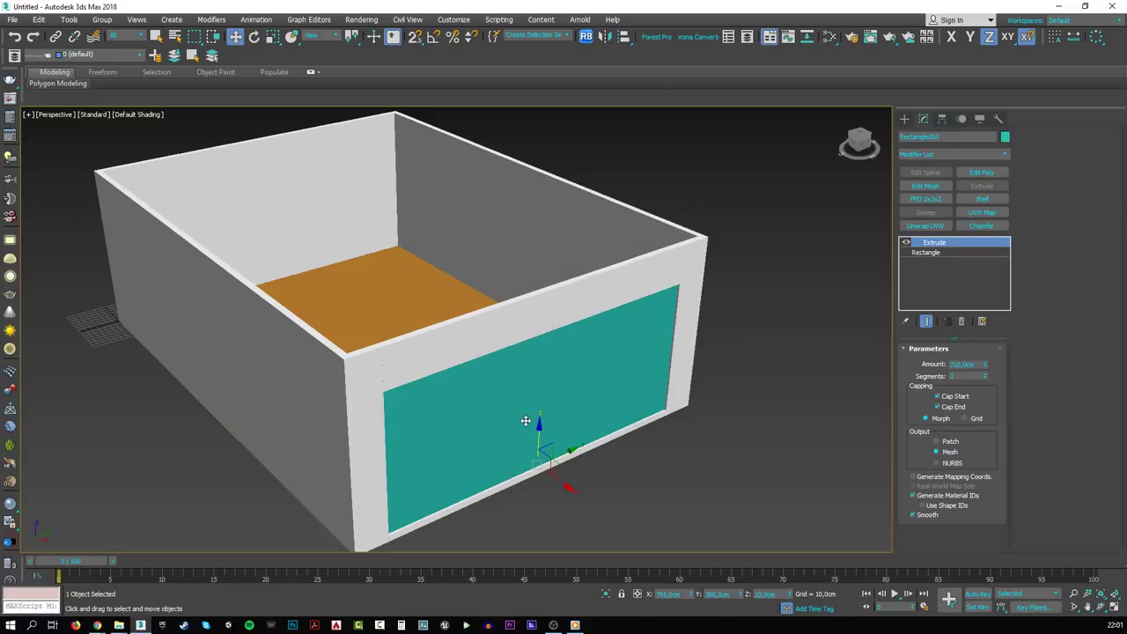
- Add Edit Poly to the teal panel and connect its horizontal edges with 5 vertical cuts
{"action": "key", "text": "F4"}
{"action": "middle_click_drag", "start_coordinate": [512, 413], "coordinate": [415, 408], "text": "alt"}
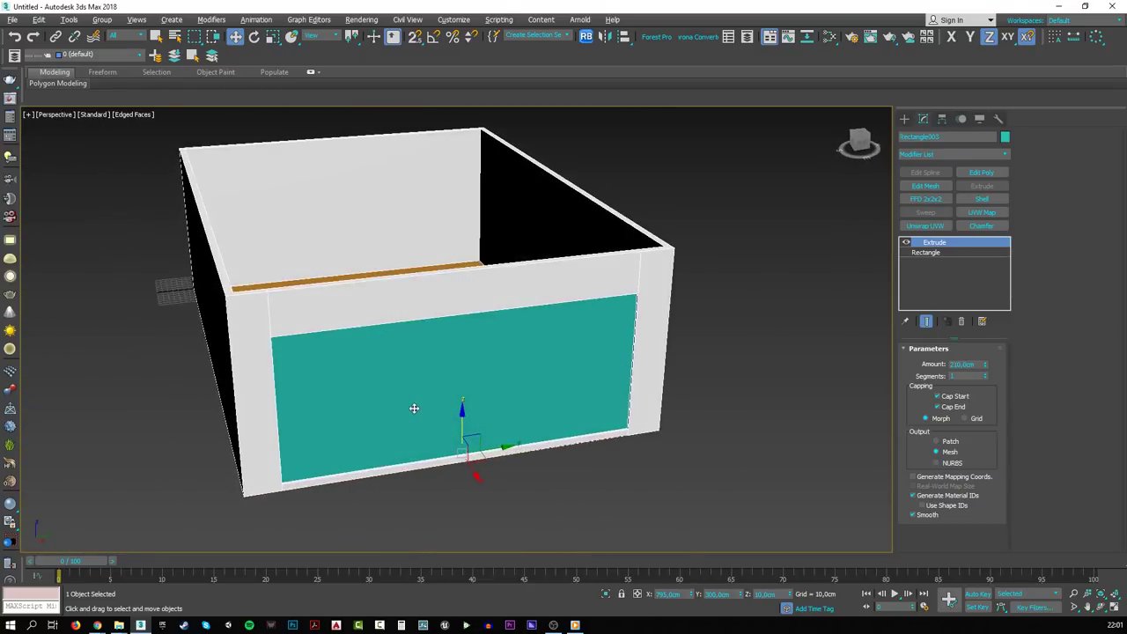
{"action": "left_click", "coordinate": [980, 172]}
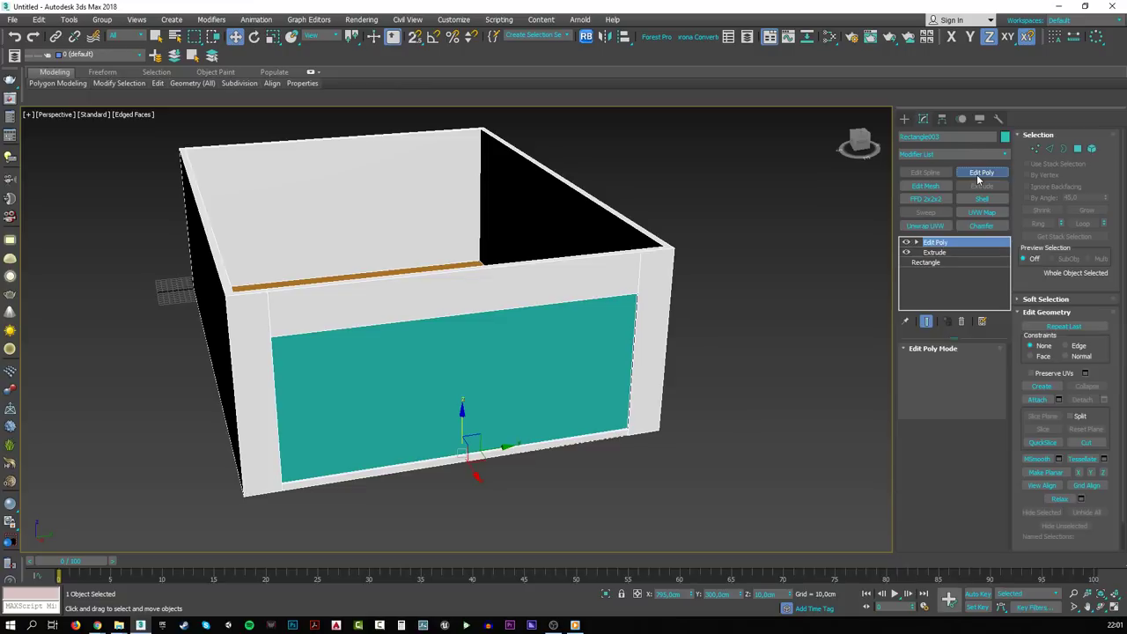
{"action": "key", "text": "2"}
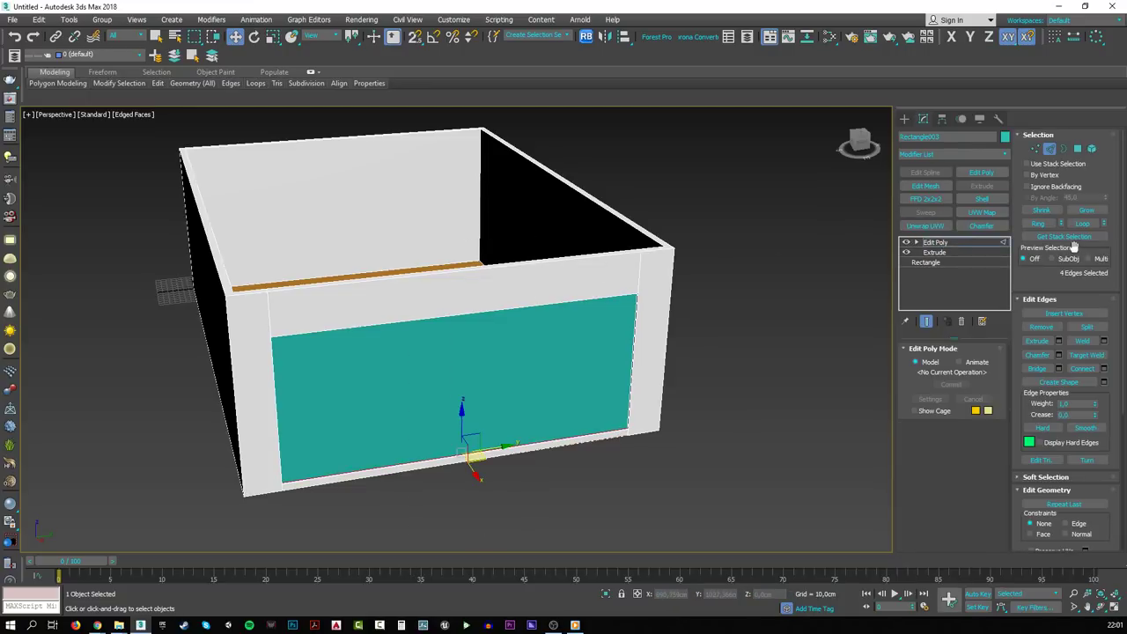
{"action": "left_click", "coordinate": [1103, 370]}
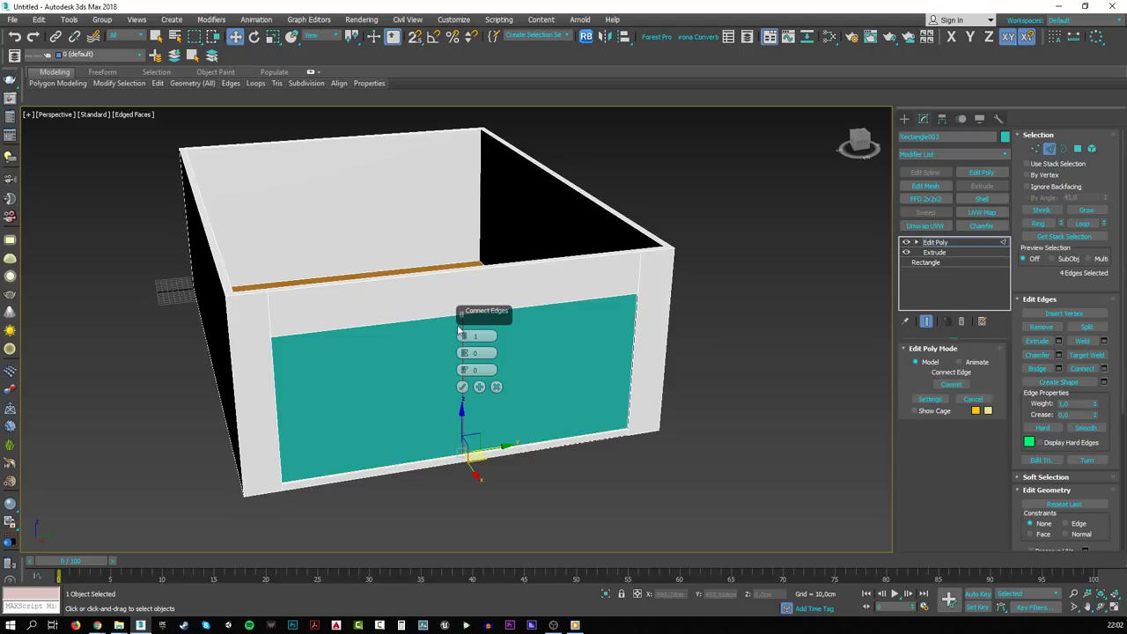
{"action": "left_click_drag", "start_coordinate": [462, 330], "coordinate": [465, 335]}
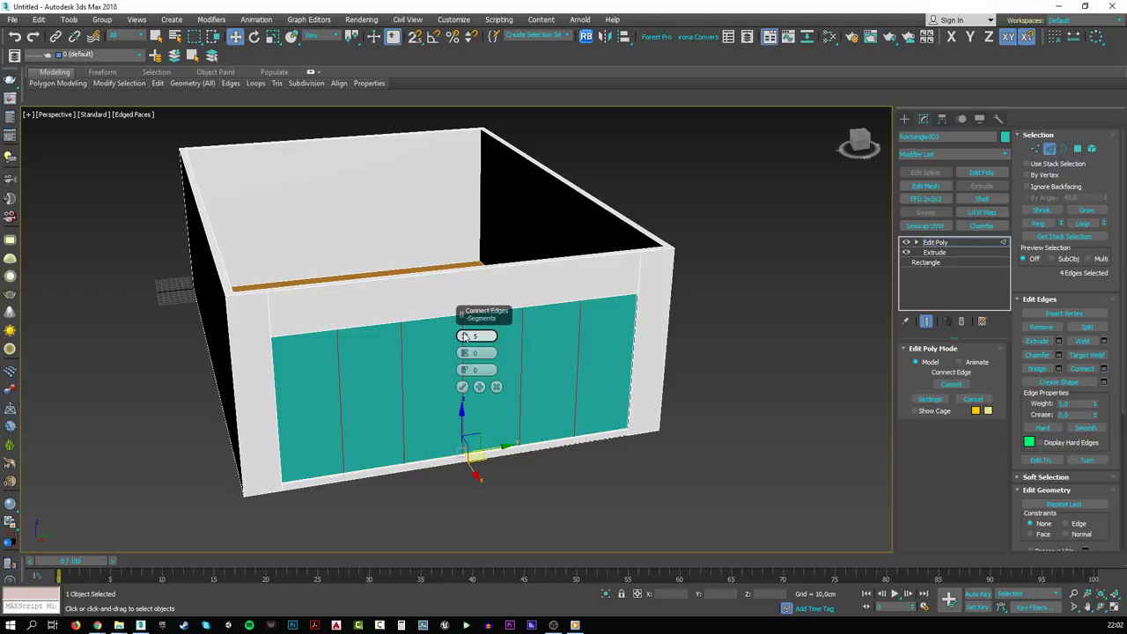
{"action": "left_click", "coordinate": [462, 387]}
{"action": "middle_click_drag", "start_coordinate": [419, 431], "coordinate": [405, 412], "text": "alt"}
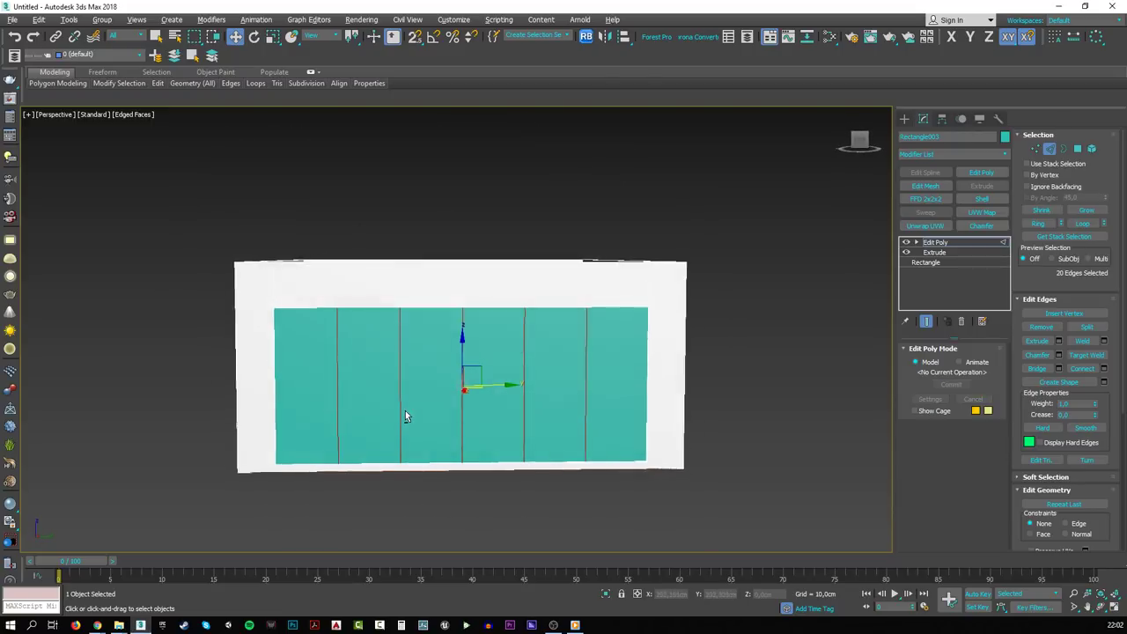
- In Polygon mode, select all six front and six back panel sections
{"action": "key", "text": "4"}
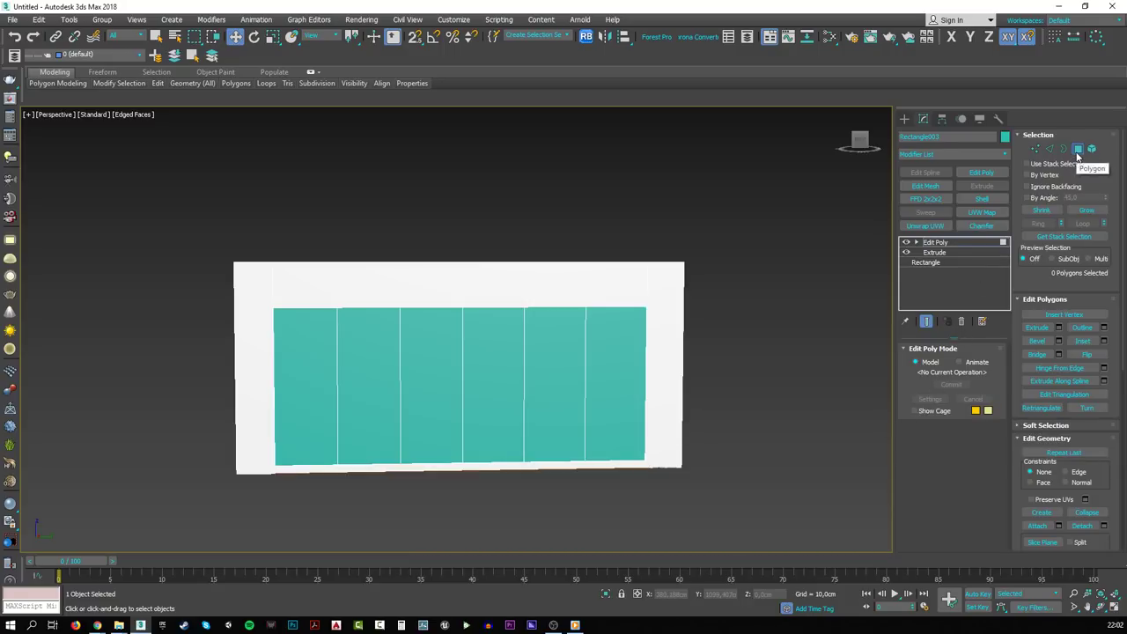
{"action": "left_click", "coordinate": [600, 393]}
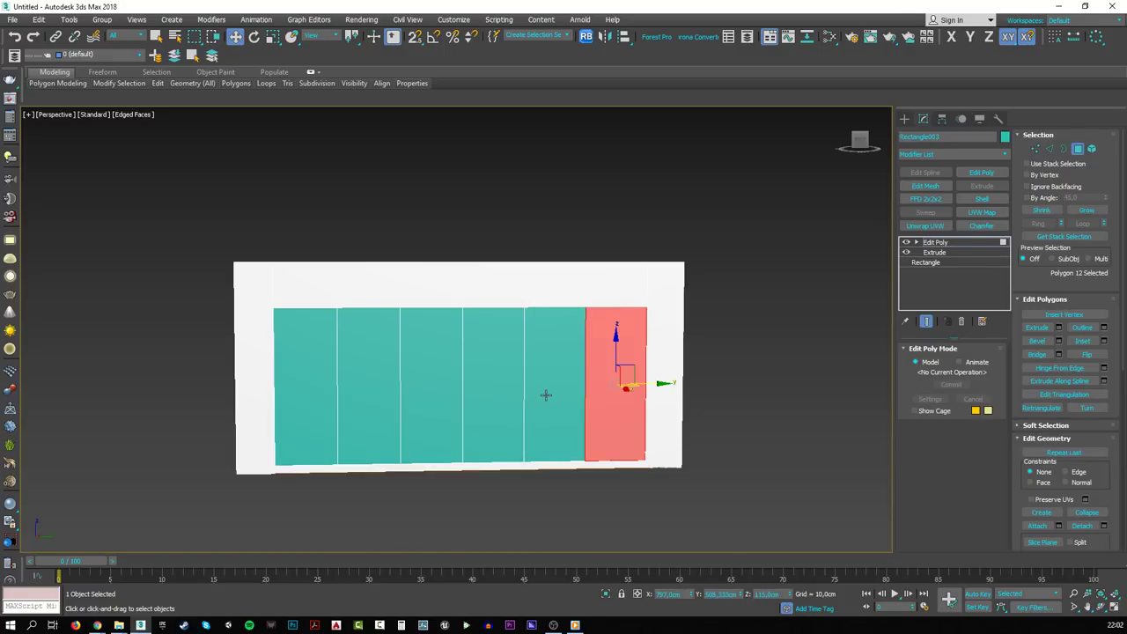
{"action": "left_click", "coordinate": [544, 394], "text": "ctrl"}
{"action": "left_click", "coordinate": [494, 402], "text": "ctrl"}
{"action": "left_click", "coordinate": [425, 413], "text": "ctrl"}
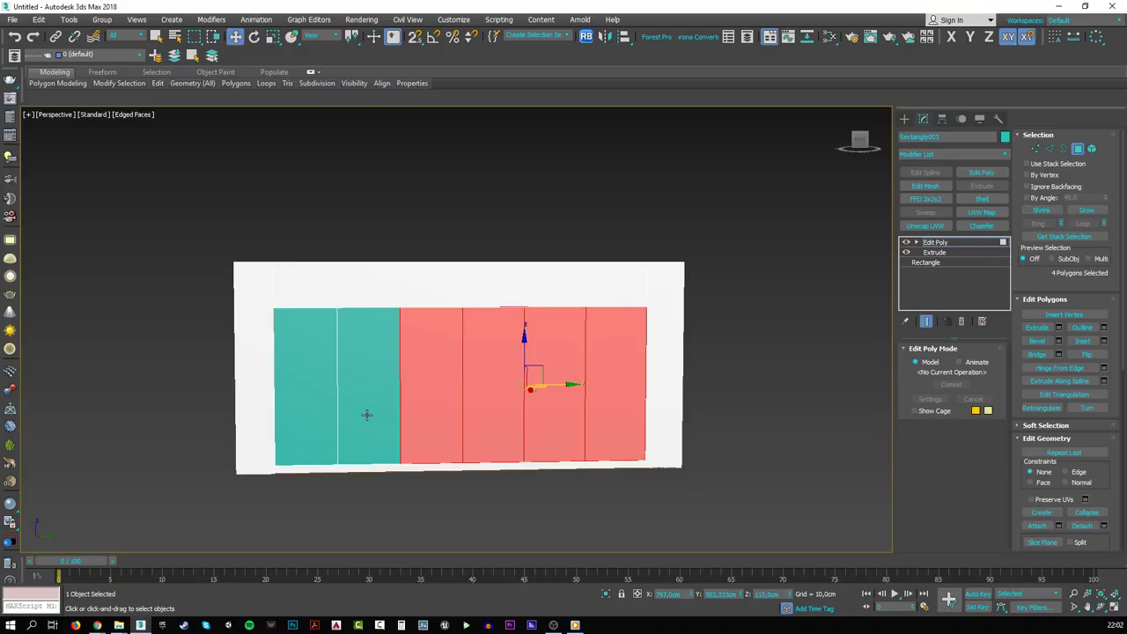
{"action": "left_click", "coordinate": [367, 415], "text": "ctrl"}
{"action": "left_click", "coordinate": [306, 416], "text": "ctrl"}
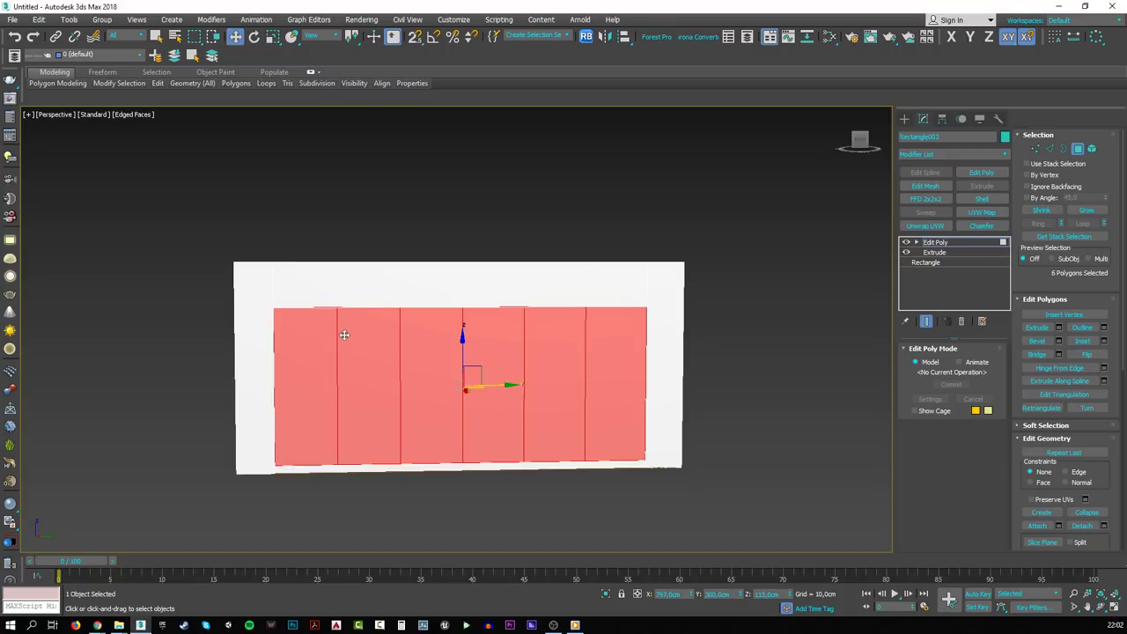
{"action": "middle_click_drag", "start_coordinate": [352, 307], "coordinate": [549, 383], "text": "alt"}
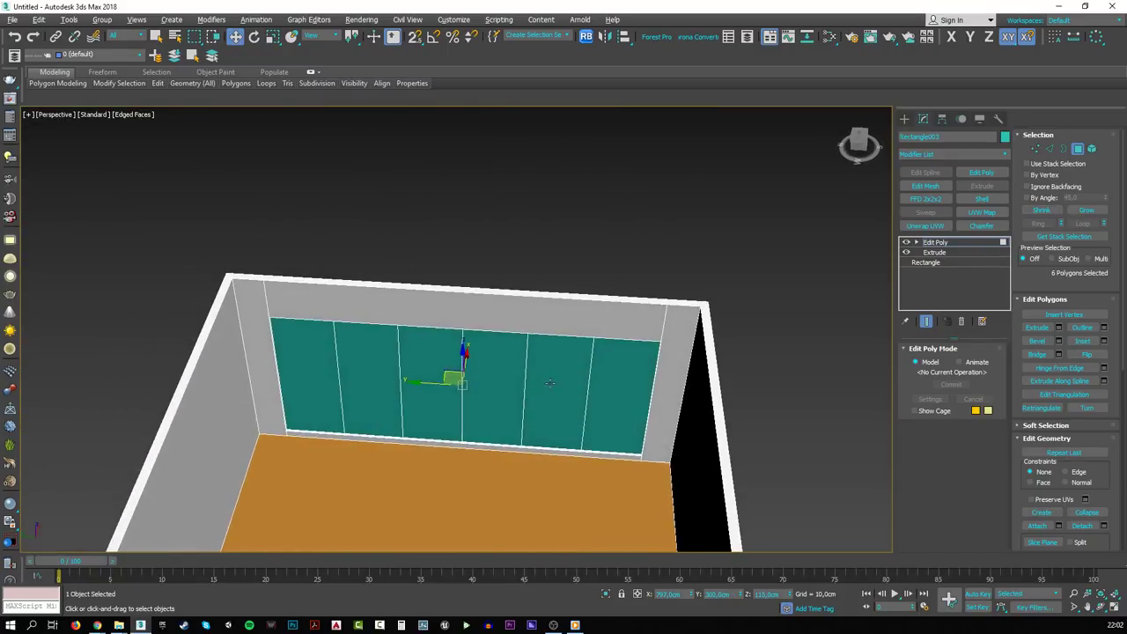
{"action": "left_click", "coordinate": [613, 387], "text": "ctrl"}
{"action": "left_click", "coordinate": [560, 389], "text": "ctrl"}
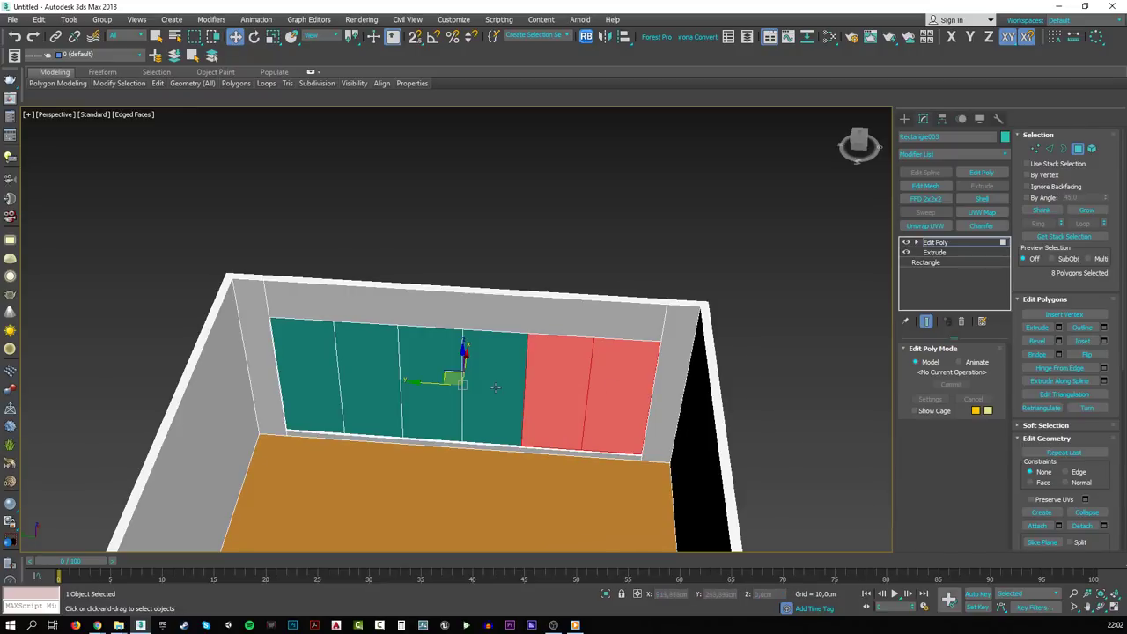
{"action": "left_click", "coordinate": [489, 389], "text": "ctrl"}
{"action": "left_click", "coordinate": [438, 401], "text": "ctrl"}
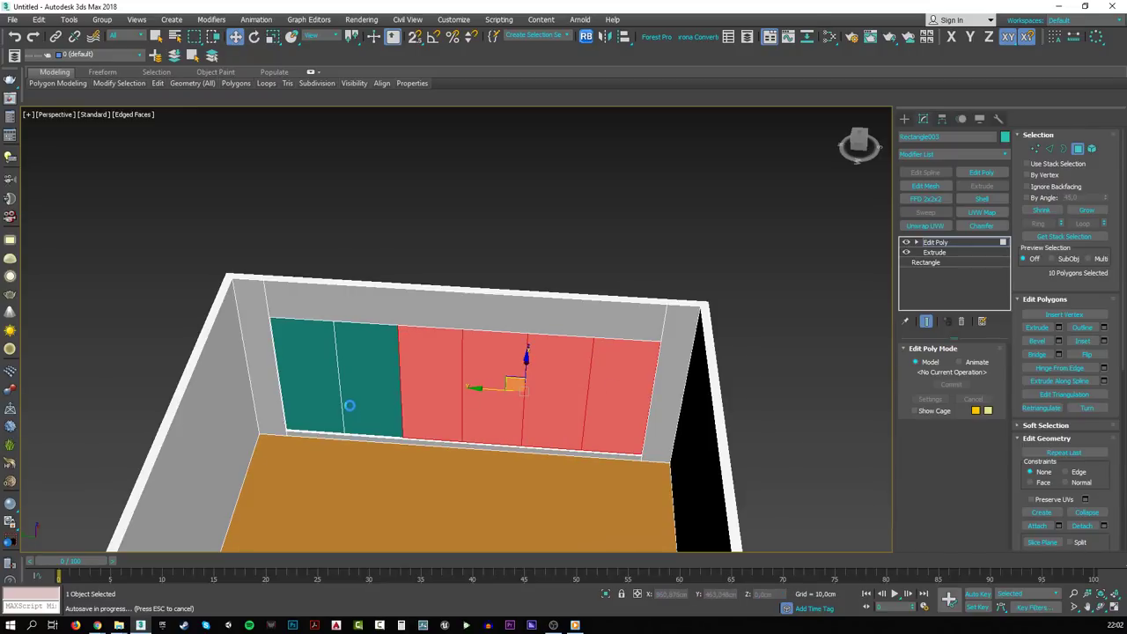
{"action": "left_click", "coordinate": [350, 405], "text": "ctrl"}
{"action": "left_click", "coordinate": [330, 410], "text": "ctrl"}
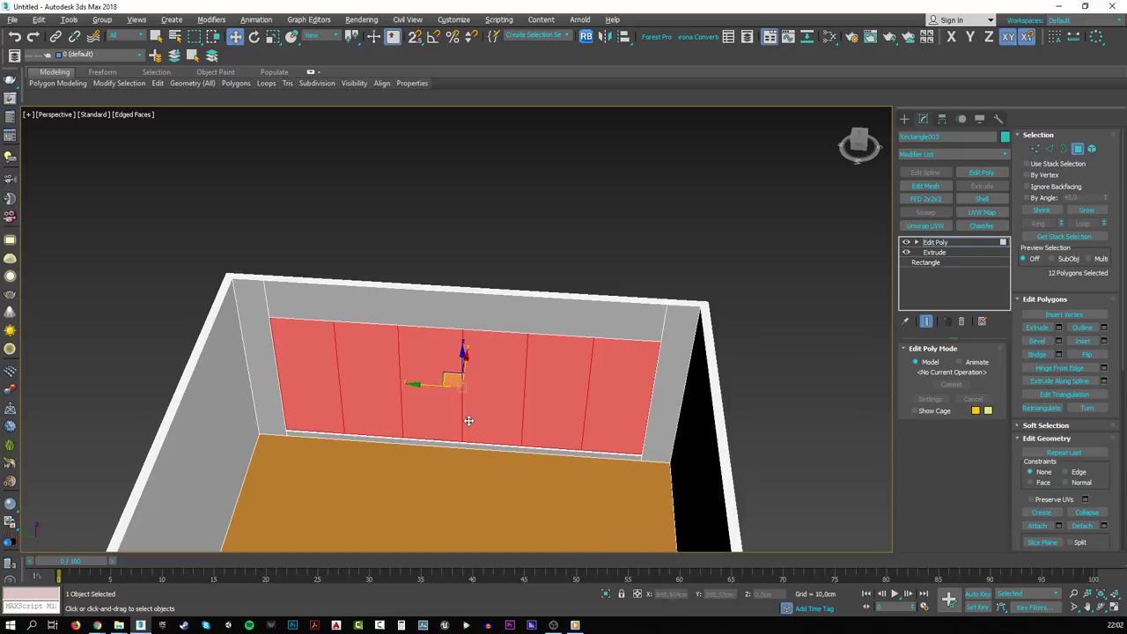
{"action": "middle_click_drag", "start_coordinate": [469, 421], "coordinate": [288, 411], "text": "alt"}
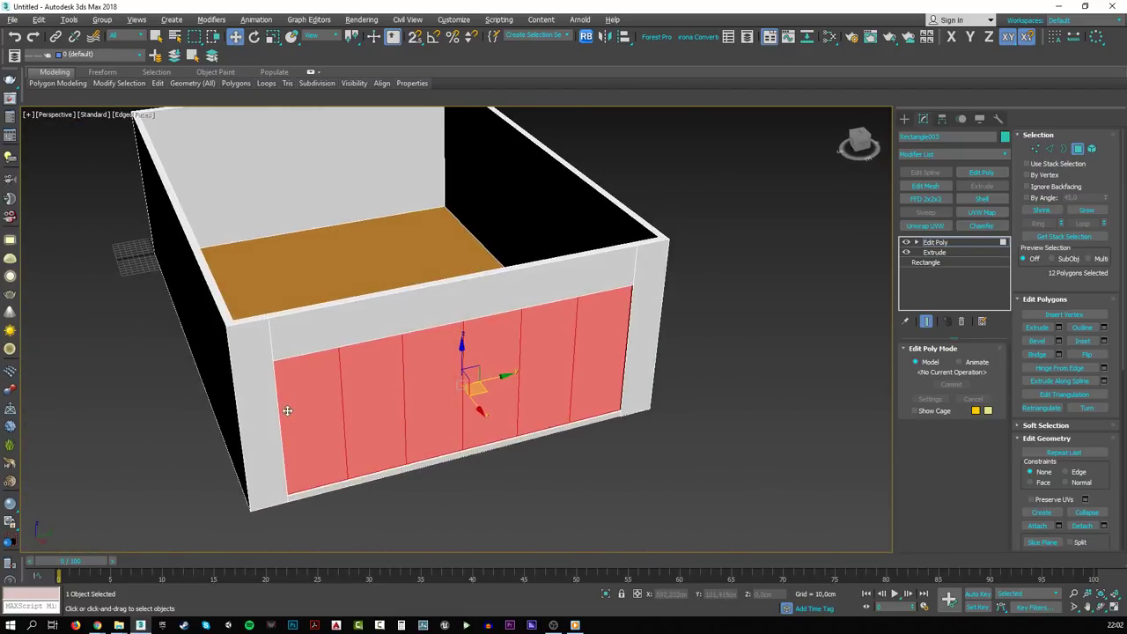
- Inset the twelve selected panel sections by 4cm
{"action": "left_click", "coordinate": [1104, 342]}
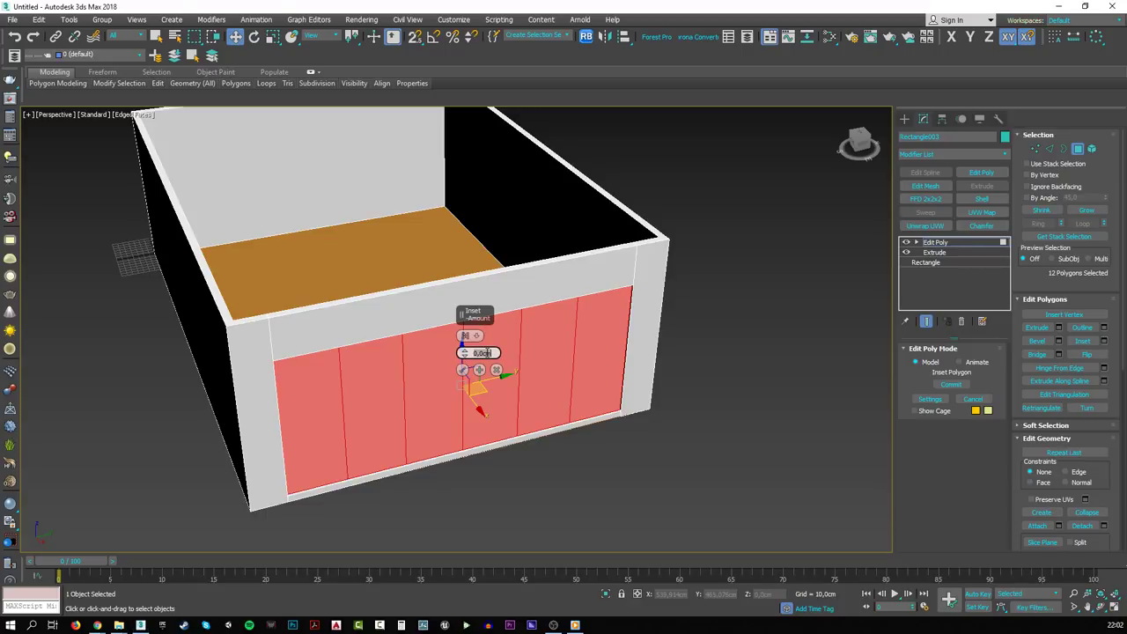
{"action": "type", "text": "4"}
{"action": "key", "text": "Return"}
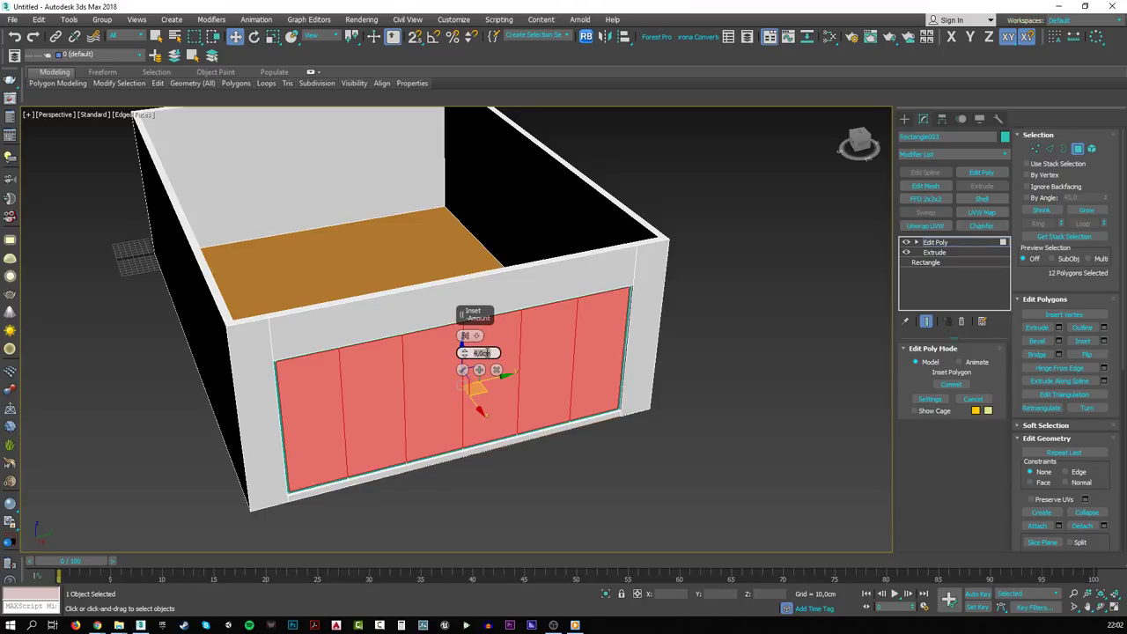
{"action": "key", "text": "Return"}
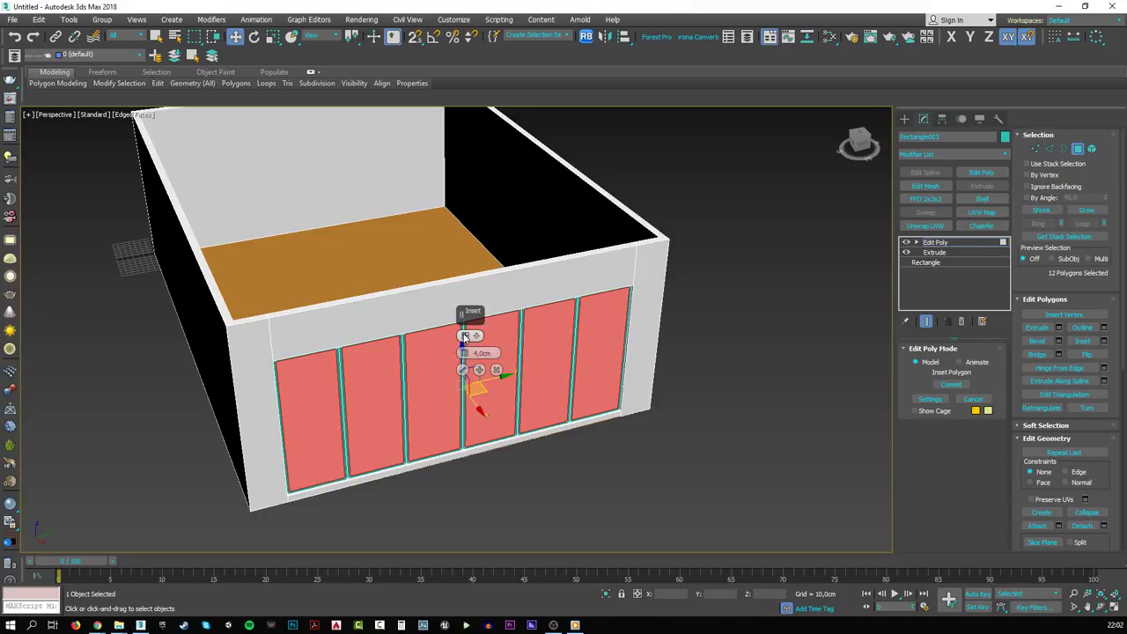
{"action": "left_click", "coordinate": [462, 370]}
- Bridge the front and back sections into openings, then exit editing and deselect the panel
{"action": "middle_click_drag", "start_coordinate": [467, 374], "coordinate": [418, 373], "text": "alt"}
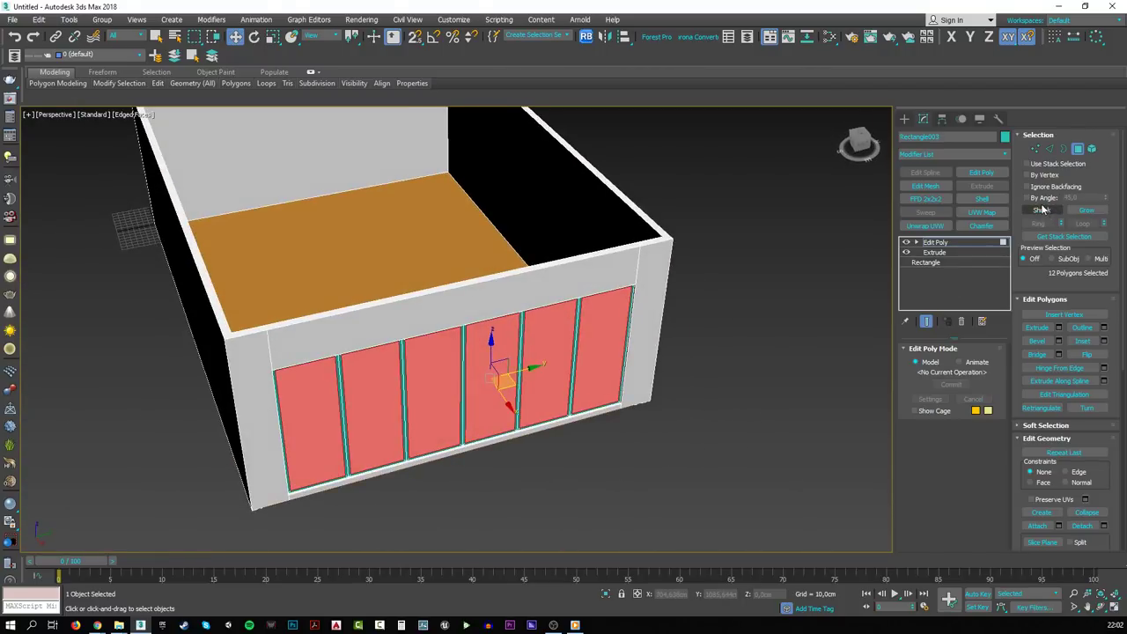
{"action": "left_click", "coordinate": [1037, 354]}
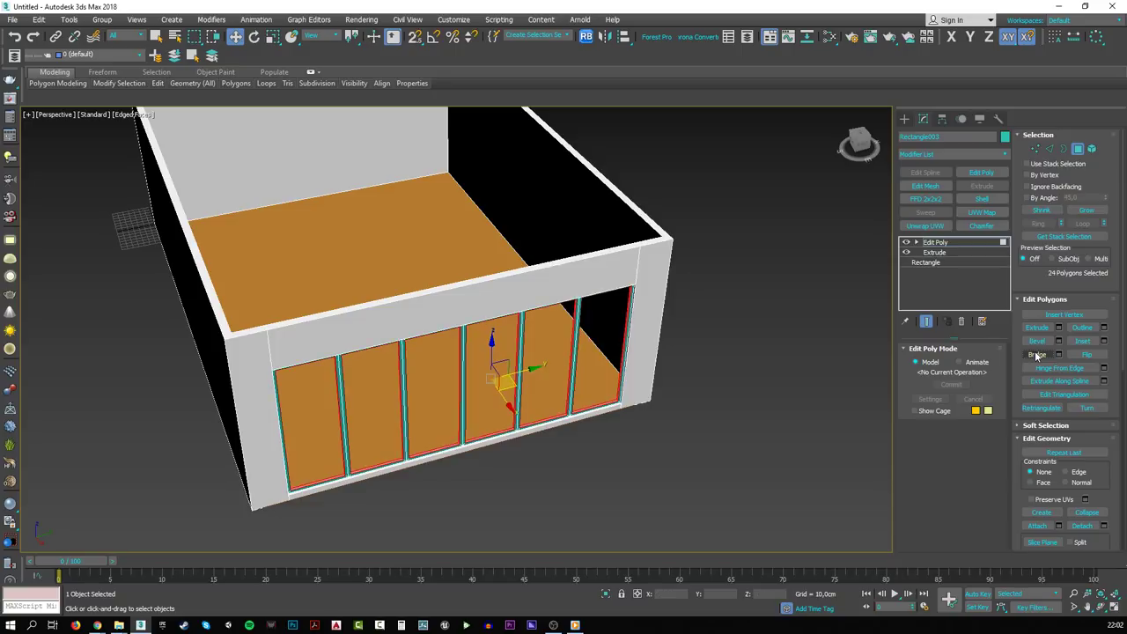
{"action": "left_click", "coordinate": [978, 244]}
{"action": "left_click", "coordinate": [779, 377]}
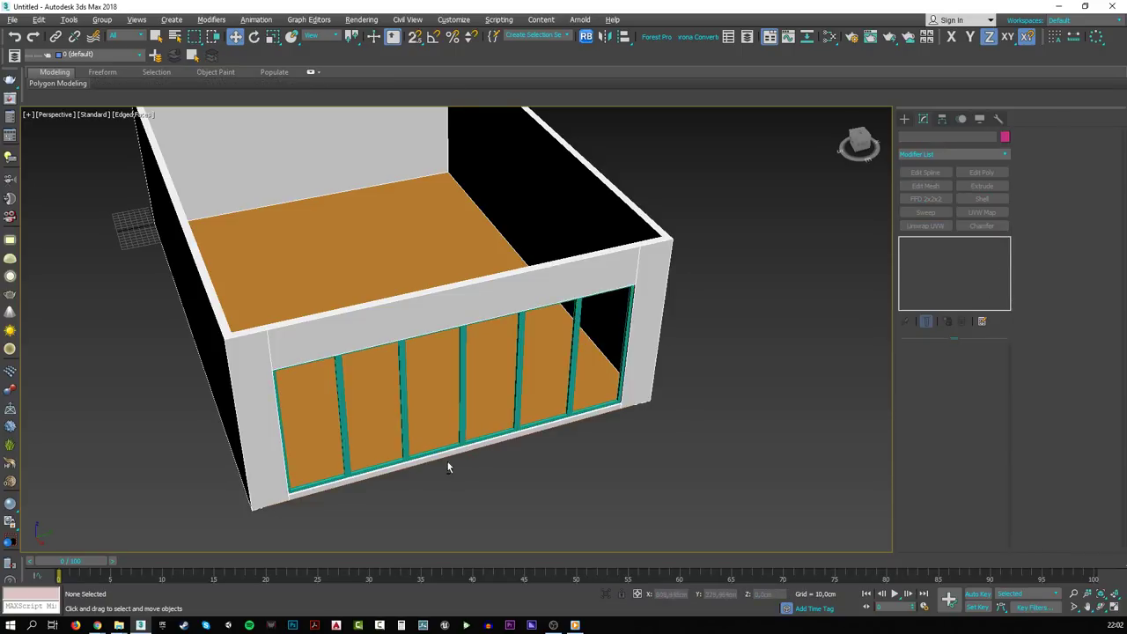
{"action": "middle_click_drag", "start_coordinate": [447, 461], "coordinate": [361, 379], "text": "alt"}
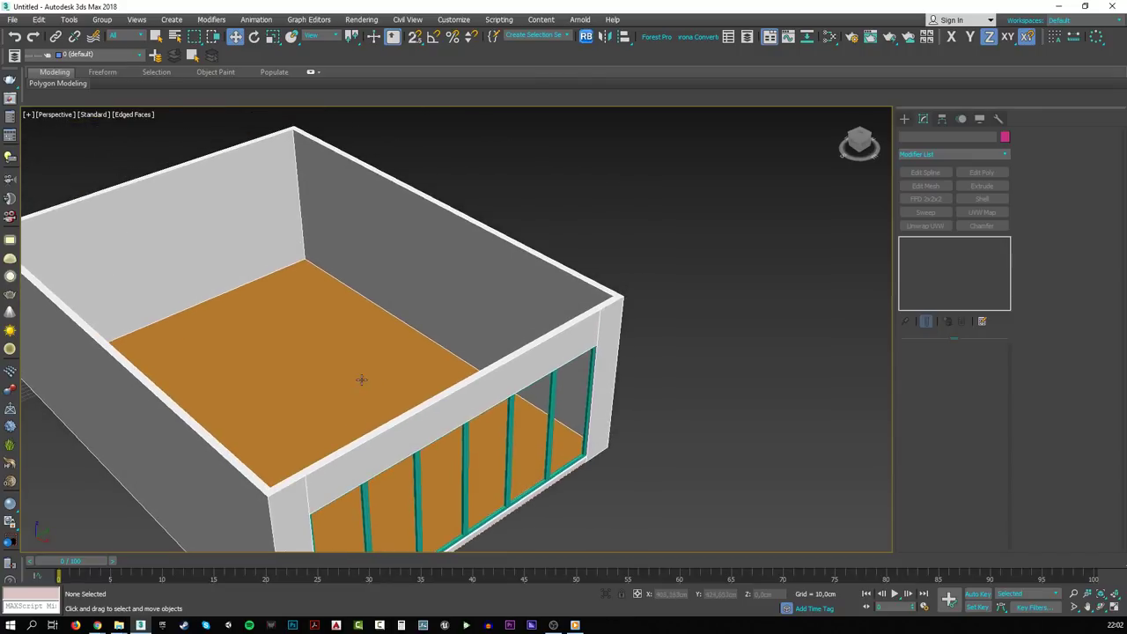
- Copy the floor slab as Rectangle005 and align its minimum to the walls' maximum height
{"action": "left_click", "coordinate": [323, 367]}
{"action": "scroll", "coordinate": [324, 367], "scroll_direction": "down", "scroll_amount": 3}
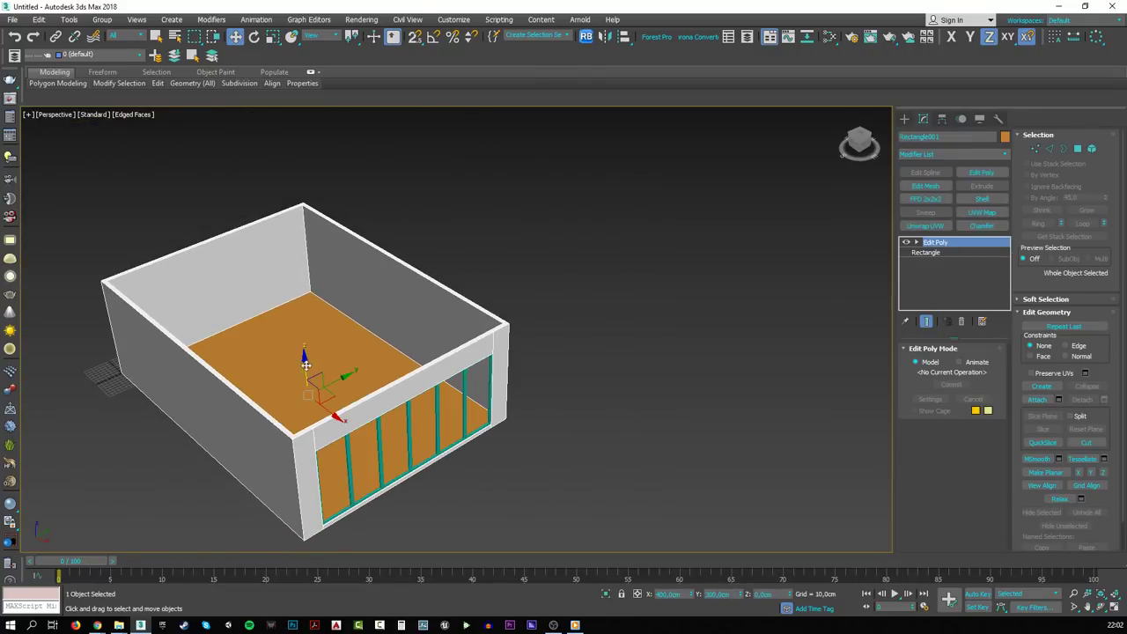
{"action": "mouse_move", "coordinate": [306, 364]}
{"action": "left_mouse_down", "text": "shift"}
{"action": "mouse_move", "coordinate": [317, 220]}
{"action": "mouse_move", "coordinate": [334, 208]}
{"action": "left_mouse_up", "text": "shift"}
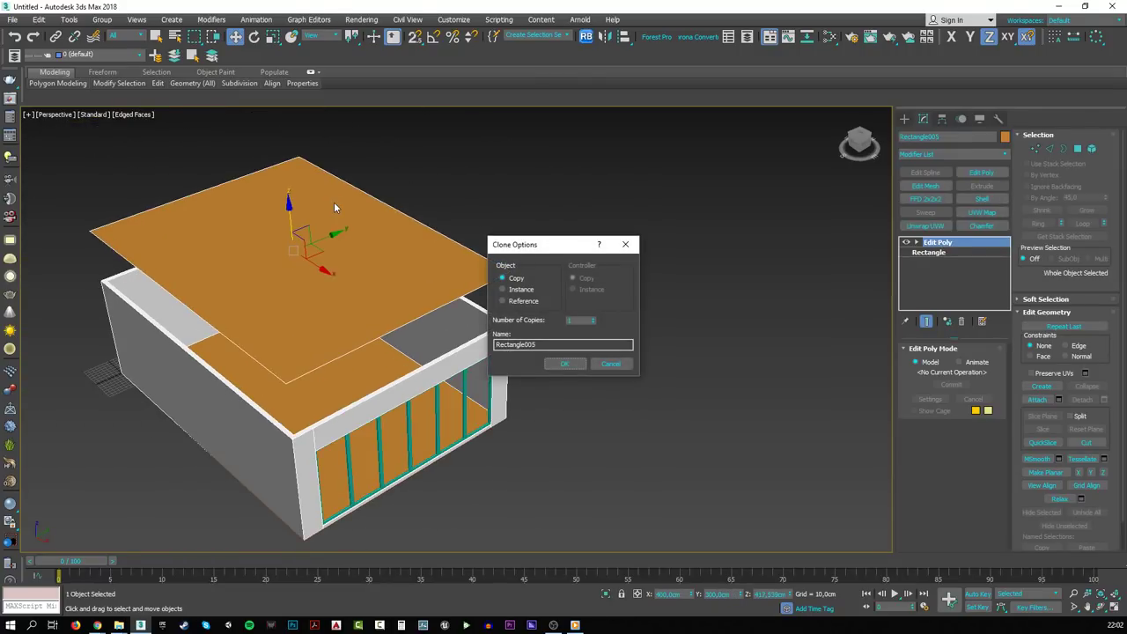
{"action": "key", "text": "Return"}
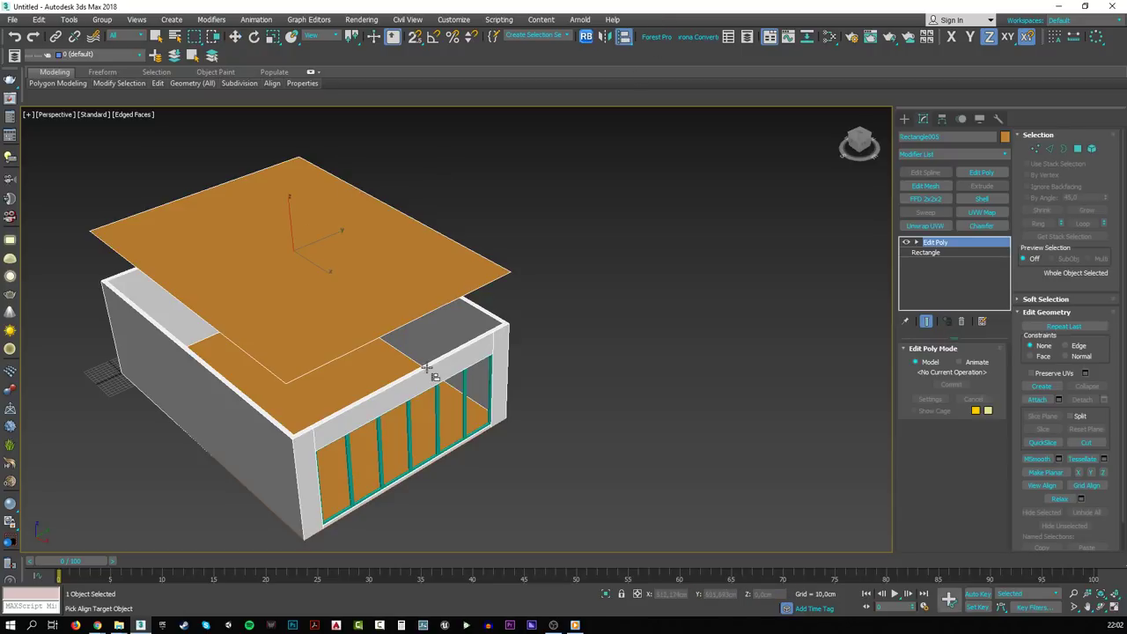
{"action": "left_click", "coordinate": [428, 380]}
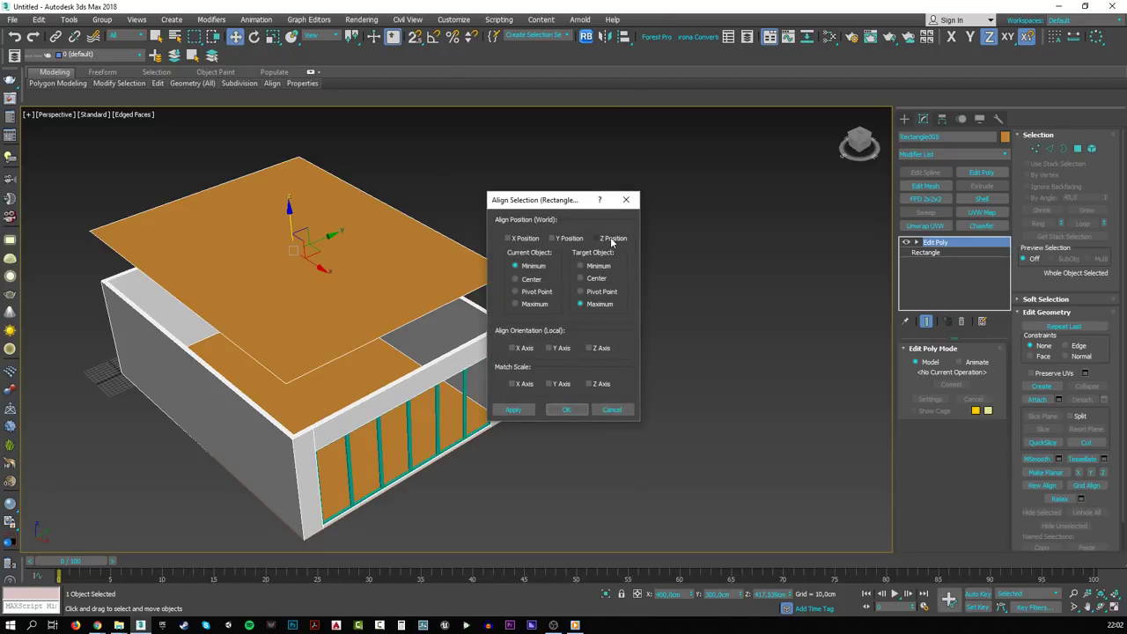
{"action": "left_click", "coordinate": [610, 237]}
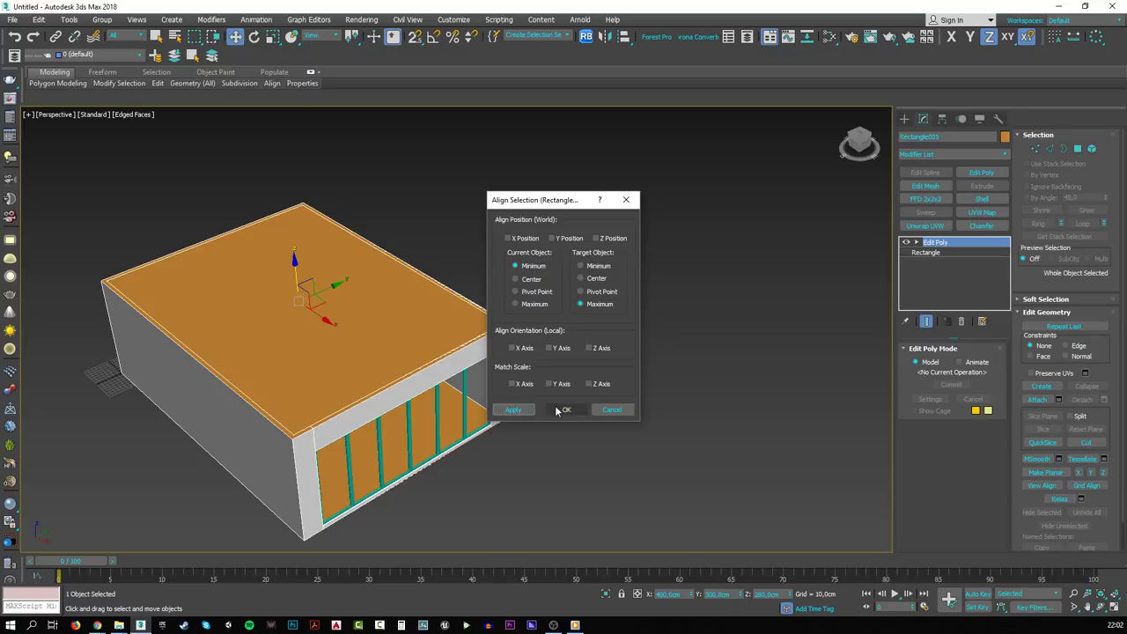
{"action": "left_click", "coordinate": [564, 410]}
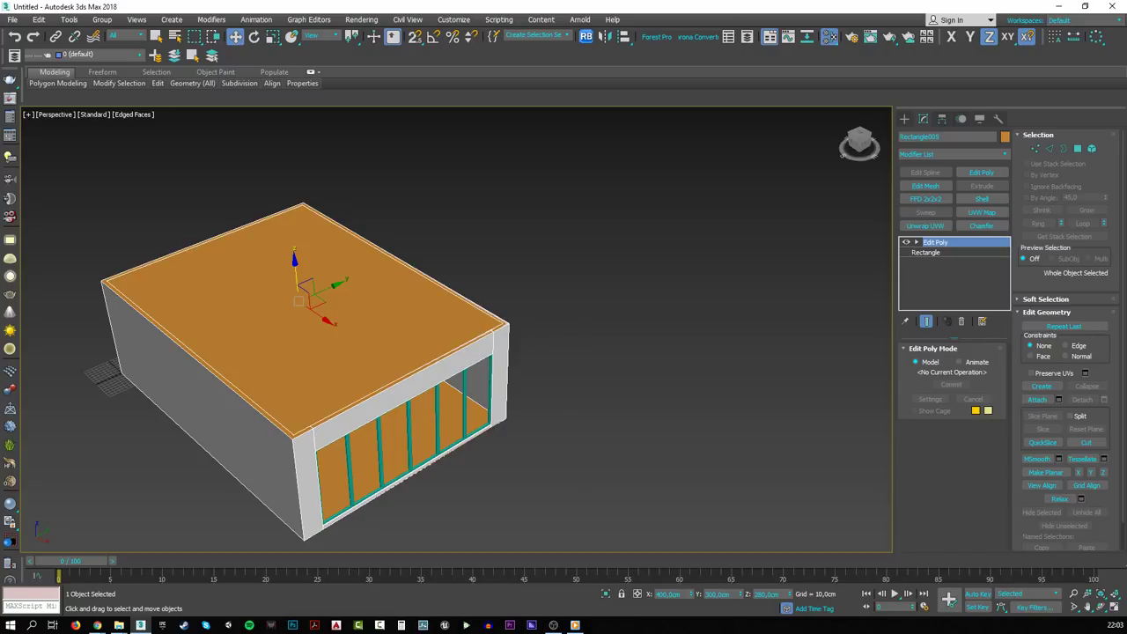
- Open the Slate Material Editor and maximize it
{"action": "key", "text": "m"}
{"action": "left_click_drag", "start_coordinate": [390, 89], "coordinate": [536, 109]}
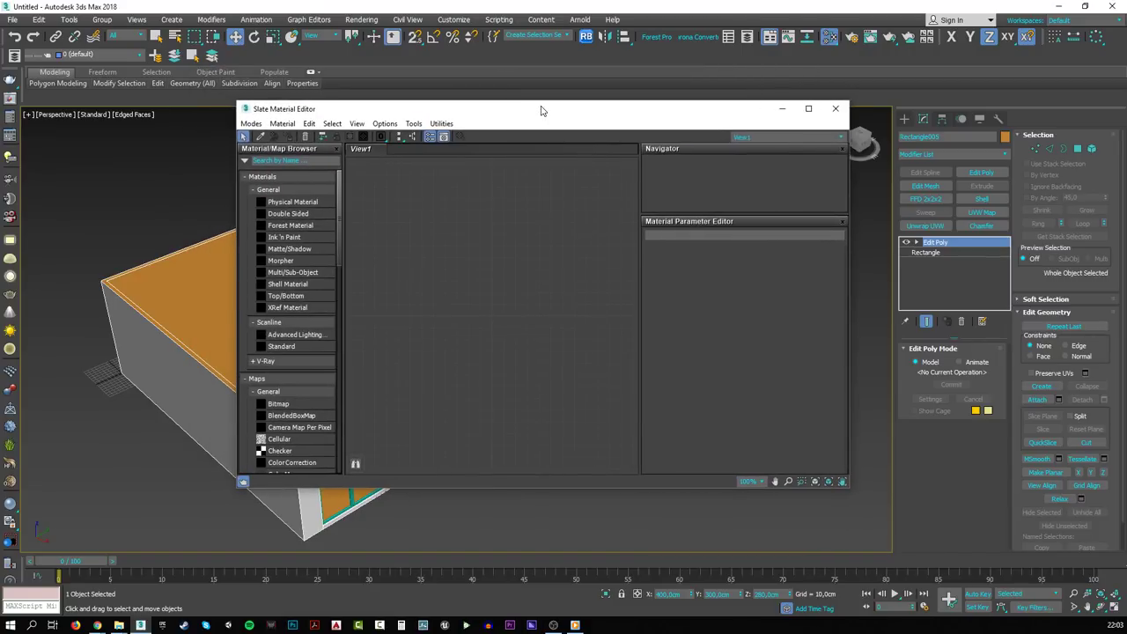
{"action": "double_click", "coordinate": [541, 108]}
{"action": "right_click", "coordinate": [480, 140]}
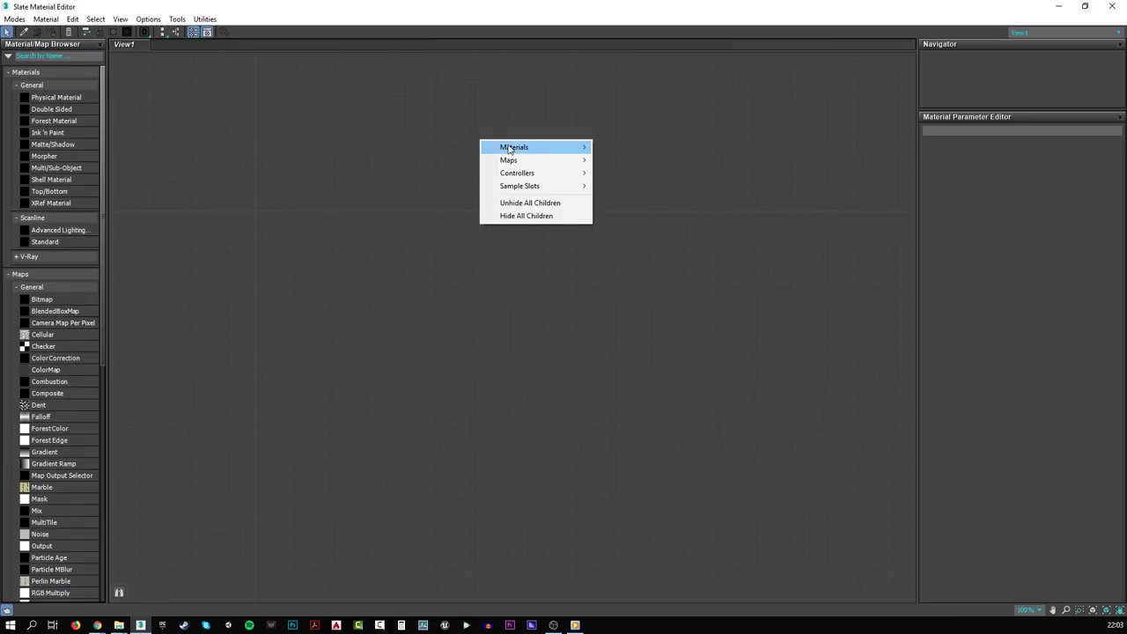
{"action": "mouse_move", "coordinate": [528, 147]}
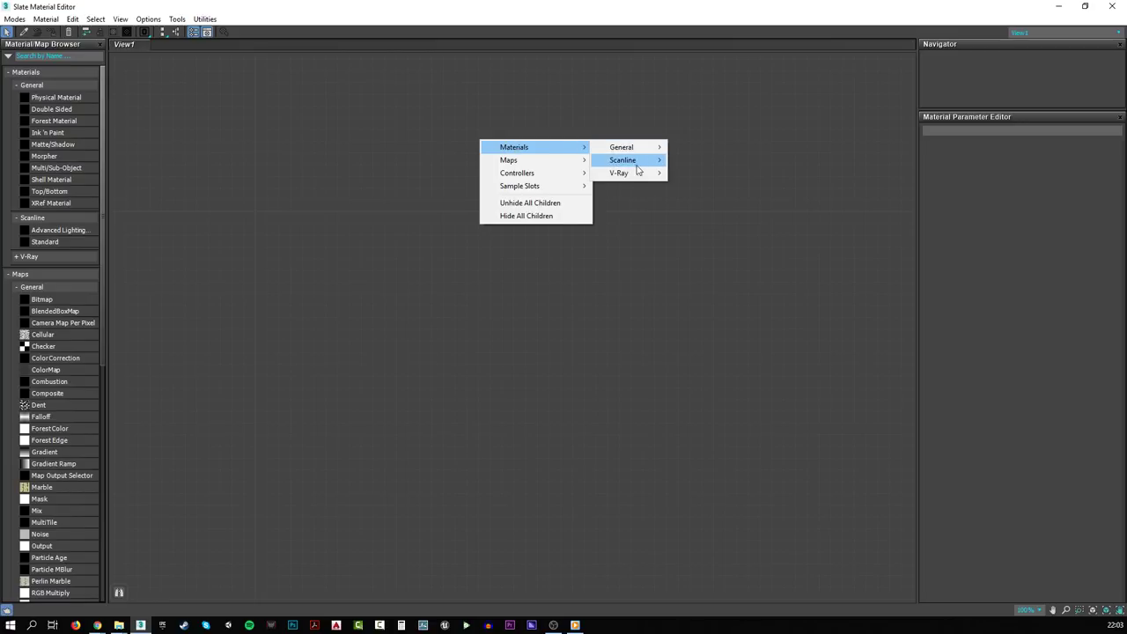
{"action": "left_click", "coordinate": [1085, 6]}
{"action": "left_click", "coordinate": [1085, 6]}
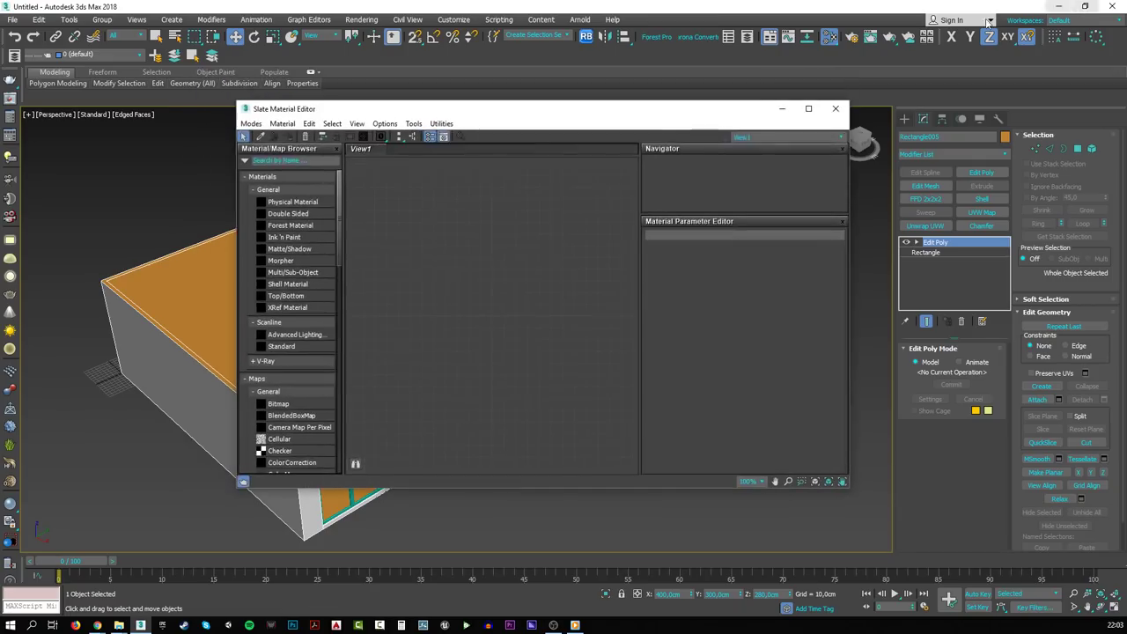
- Set CoronaRenderer as the active renderer in Render Setup
{"action": "left_click", "coordinate": [854, 40]}
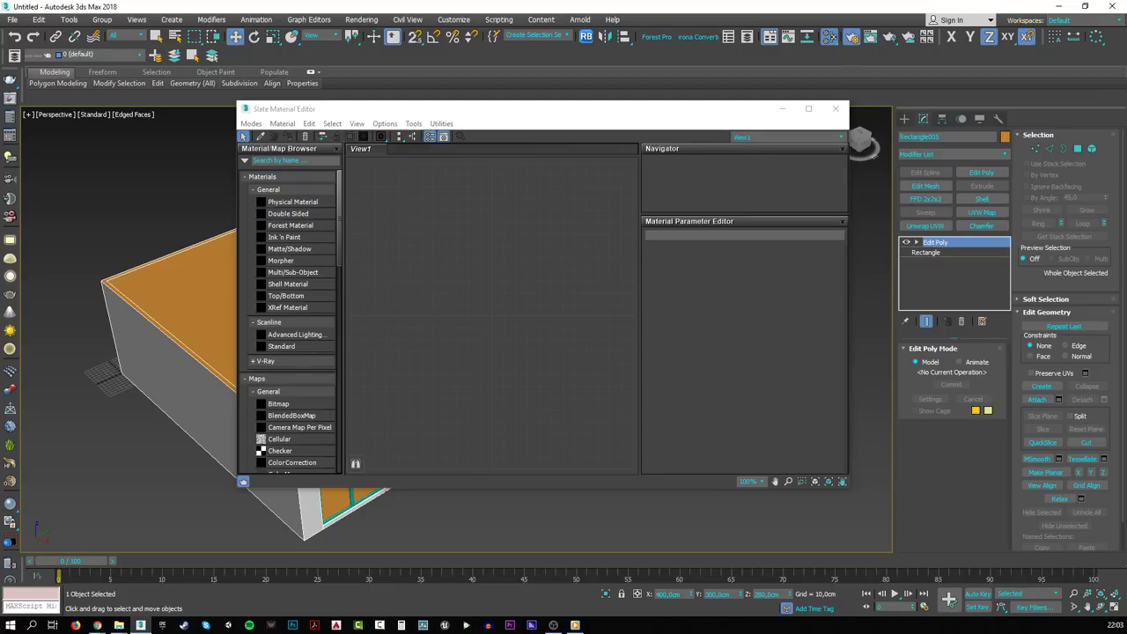
{"action": "left_click", "coordinate": [675, 160]}
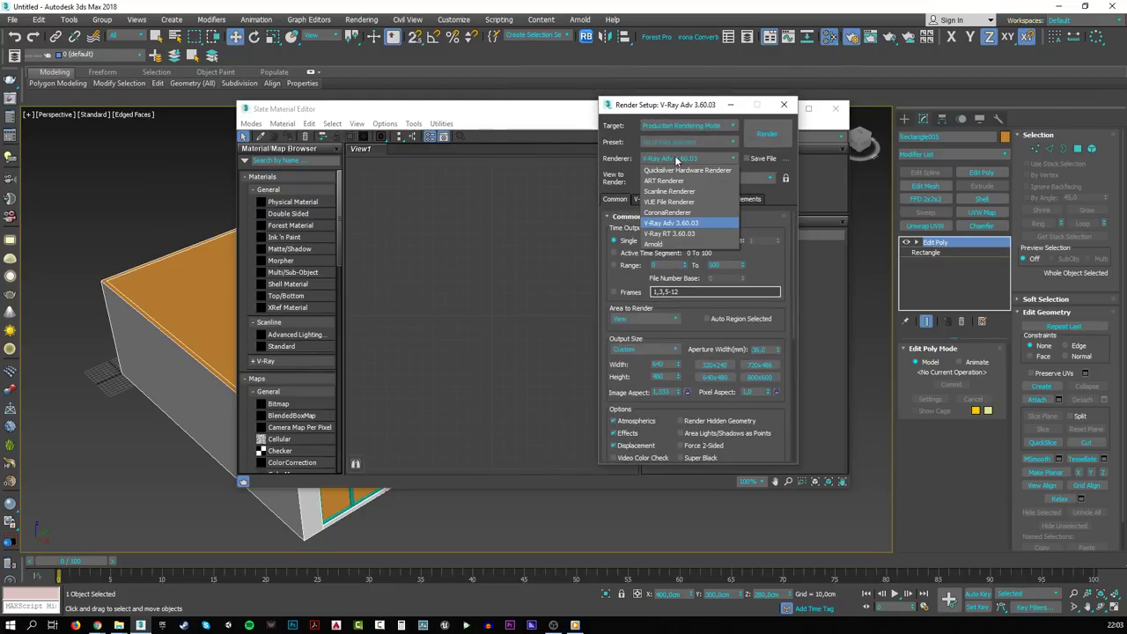
{"action": "left_click", "coordinate": [666, 212]}
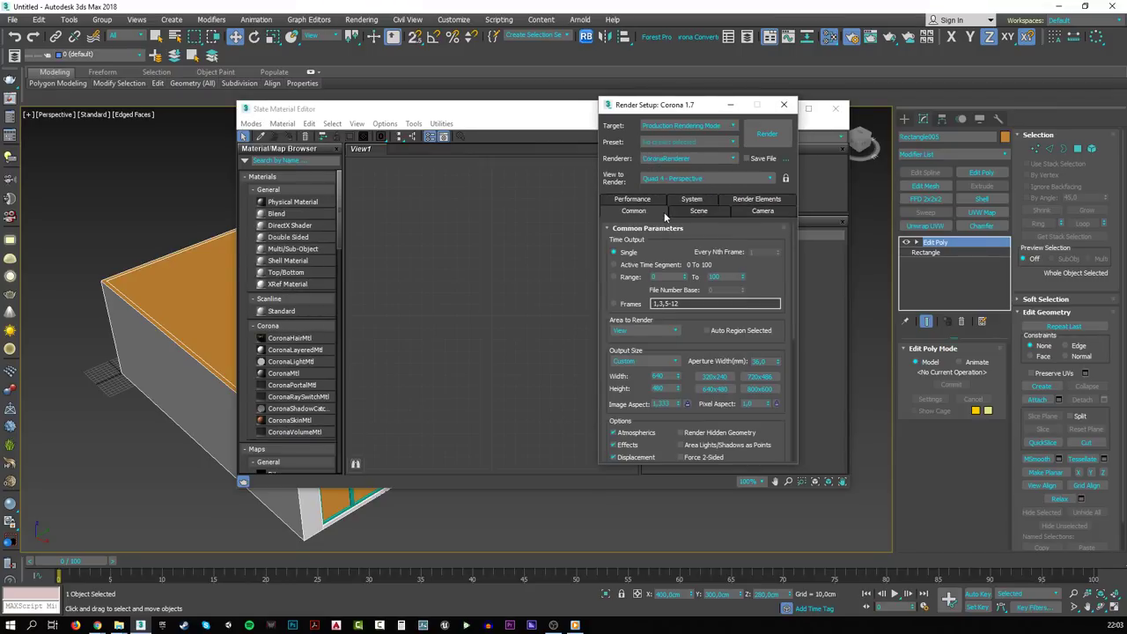
{"action": "left_click", "coordinate": [784, 105]}
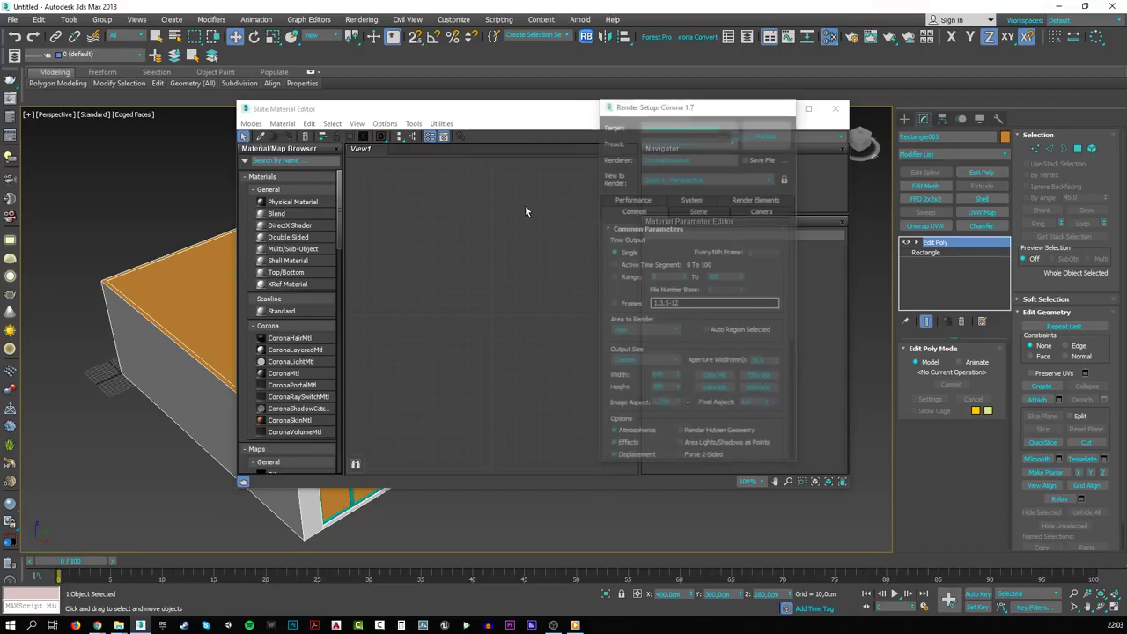
- Create a new CoronaMtl node in the maximized Slate editor and name it white
{"action": "left_click", "coordinate": [809, 109]}
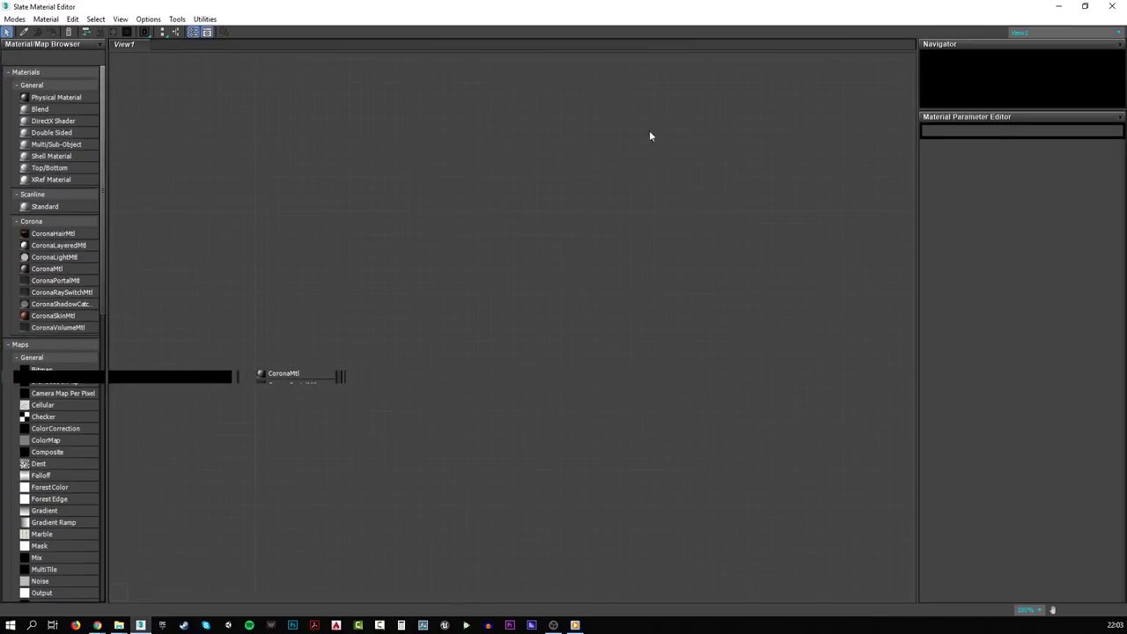
{"action": "right_click", "coordinate": [474, 165]}
{"action": "mouse_move", "coordinate": [541, 168]}
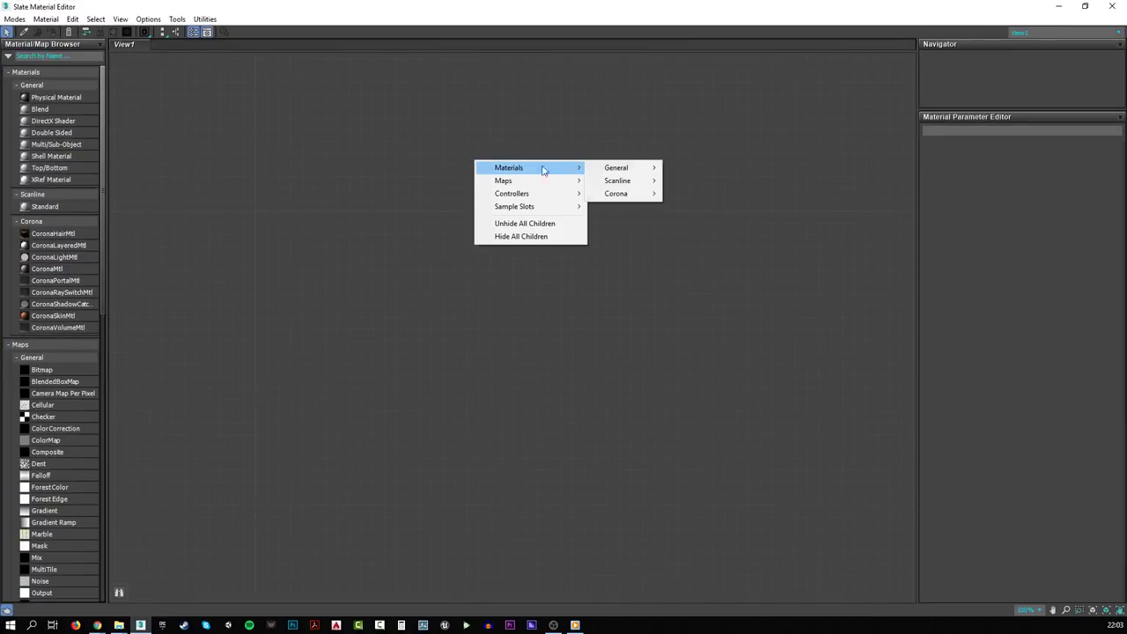
{"action": "mouse_move", "coordinate": [626, 200]}
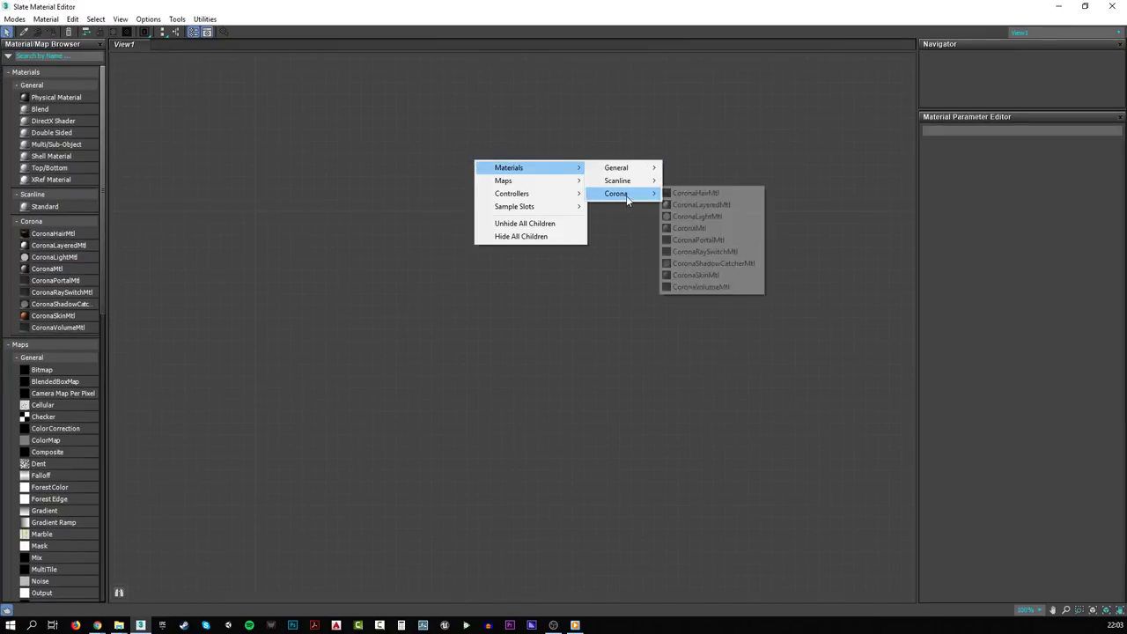
{"action": "left_click", "coordinate": [684, 228]}
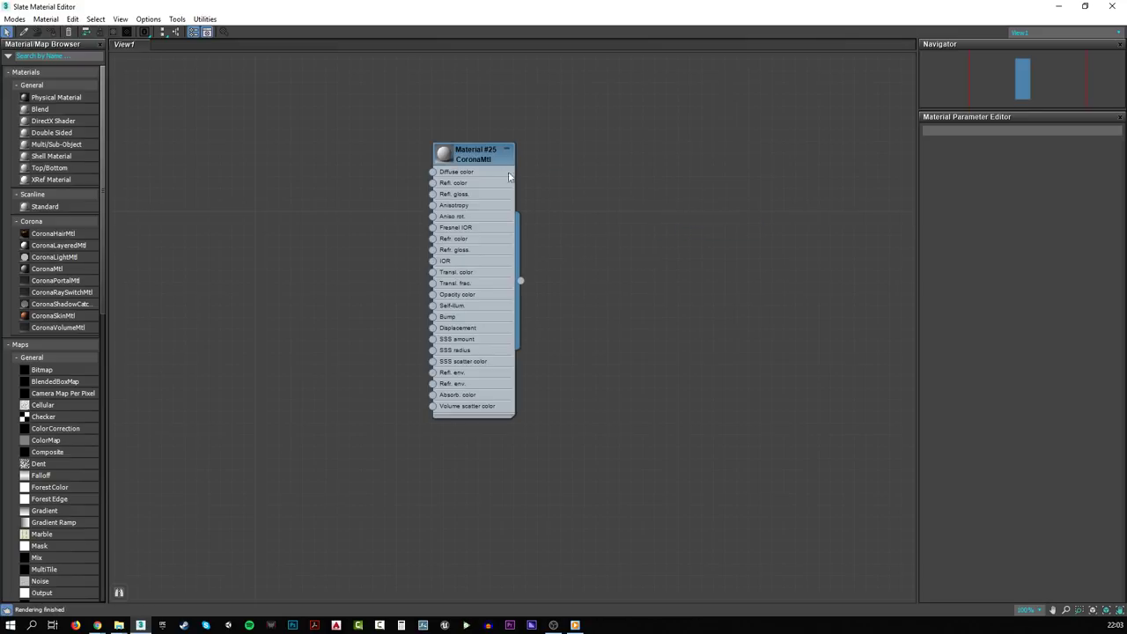
{"action": "left_click", "coordinate": [475, 152]}
{"action": "double_click", "coordinate": [475, 151]}
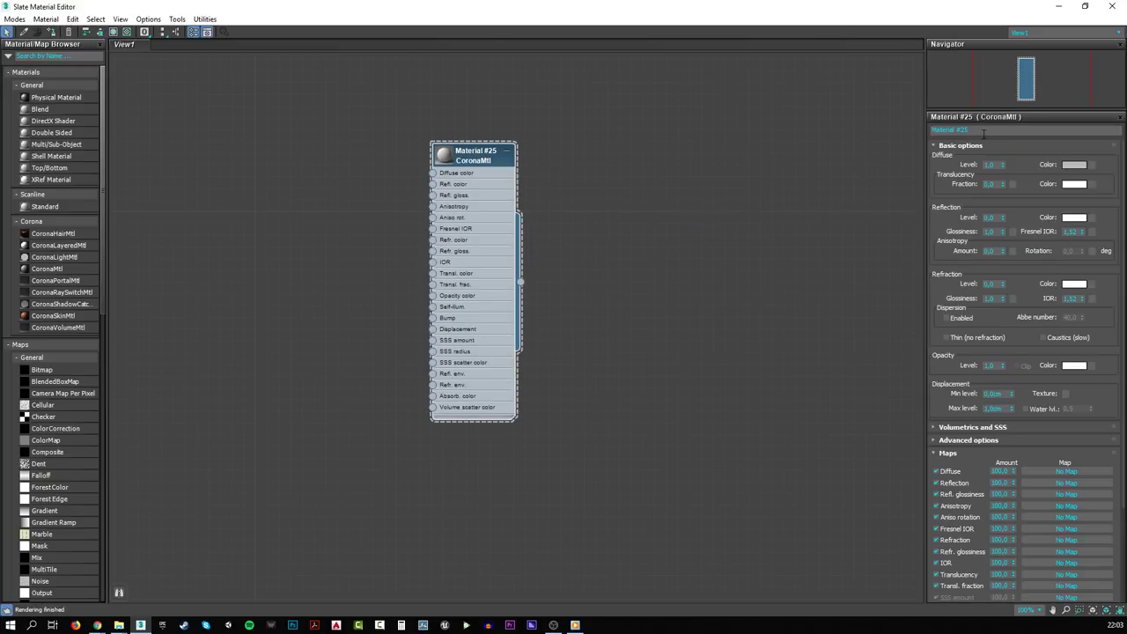
{"action": "type", "text": "white"}
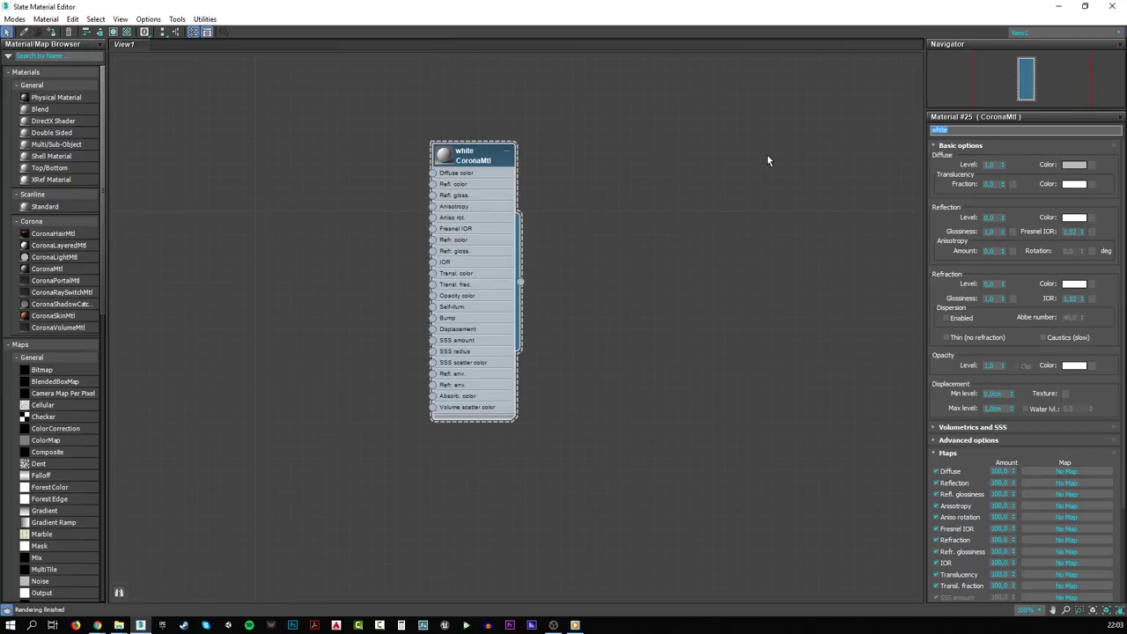
- Set the material's diffuse colour to pure white 255 with level 0,8
{"action": "left_click", "coordinate": [1086, 167]}
{"action": "left_click_drag", "start_coordinate": [516, 94], "coordinate": [765, 99]}
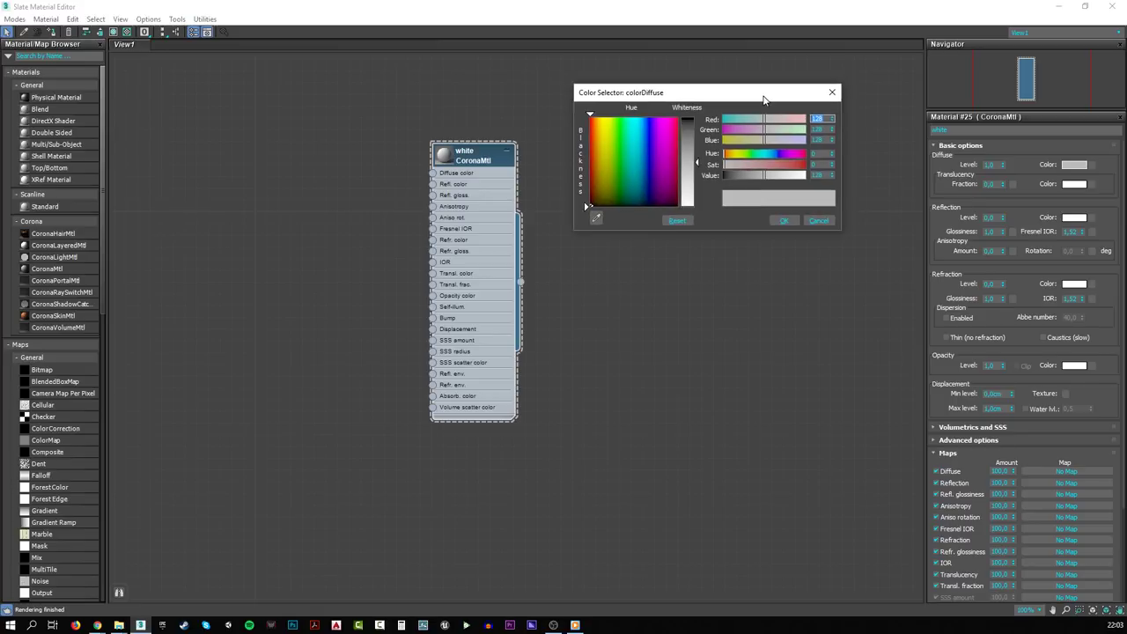
{"action": "left_click", "coordinate": [688, 201]}
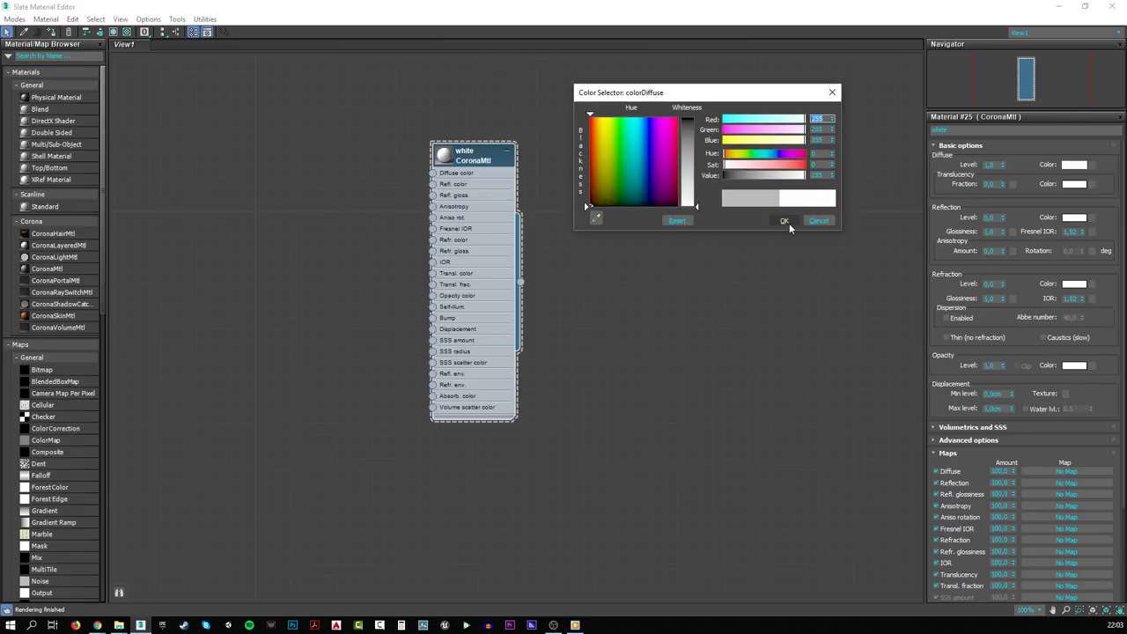
{"action": "left_click", "coordinate": [786, 221]}
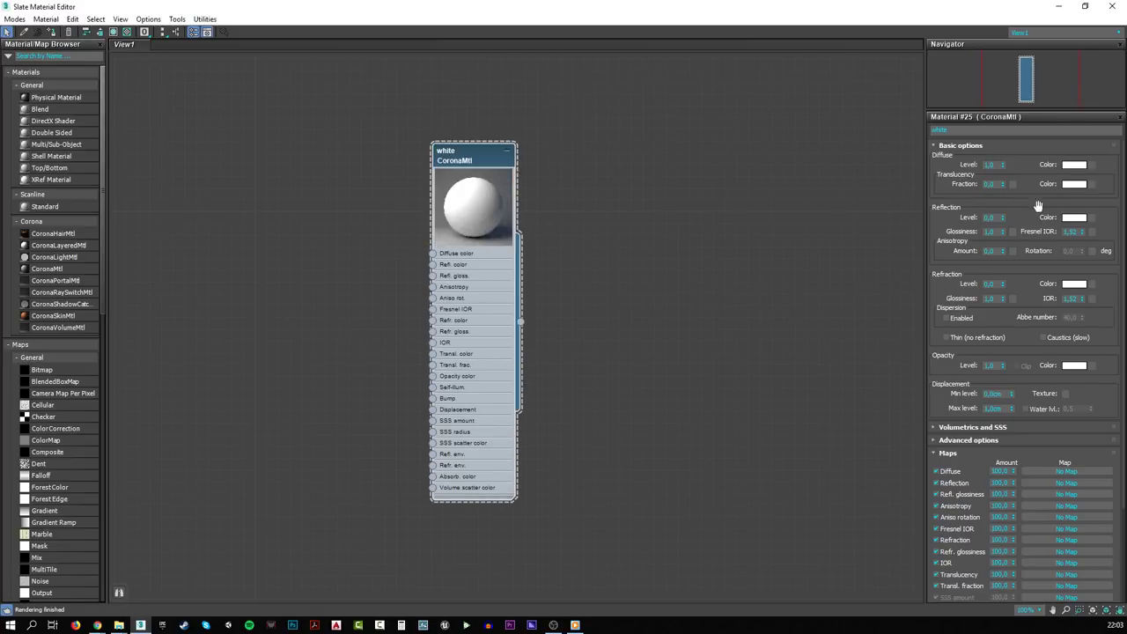
{"action": "double_click", "coordinate": [991, 164]}
{"action": "type", "text": "0,8"}
{"action": "key", "text": "Return"}
- Assign the white material to all six building objects
{"action": "left_click", "coordinate": [1084, 6]}
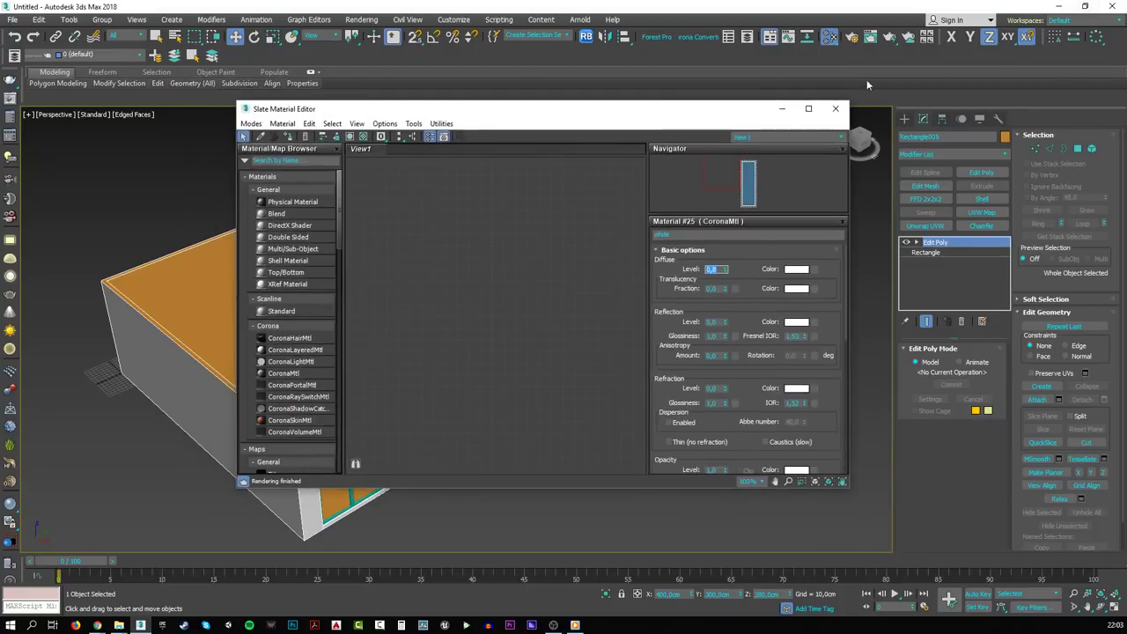
{"action": "scroll", "coordinate": [430, 262], "scroll_direction": "down", "scroll_amount": 1}
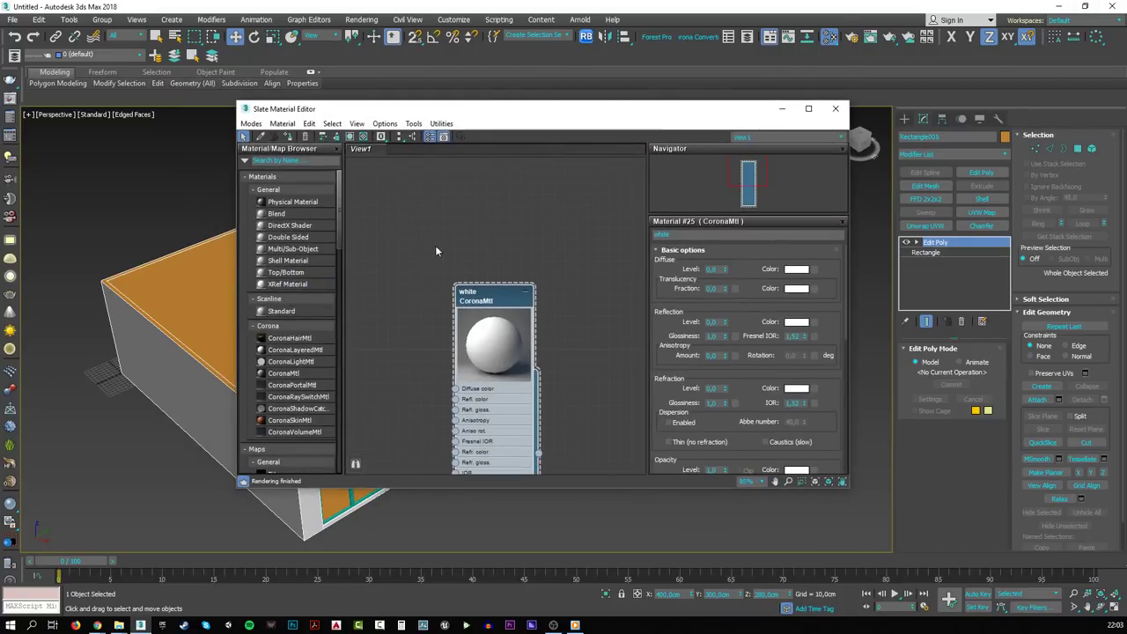
{"action": "middle_click_drag", "start_coordinate": [176, 265], "coordinate": [108, 236], "text": "alt"}
{"action": "scroll", "coordinate": [109, 236], "scroll_direction": "down", "scroll_amount": 5}
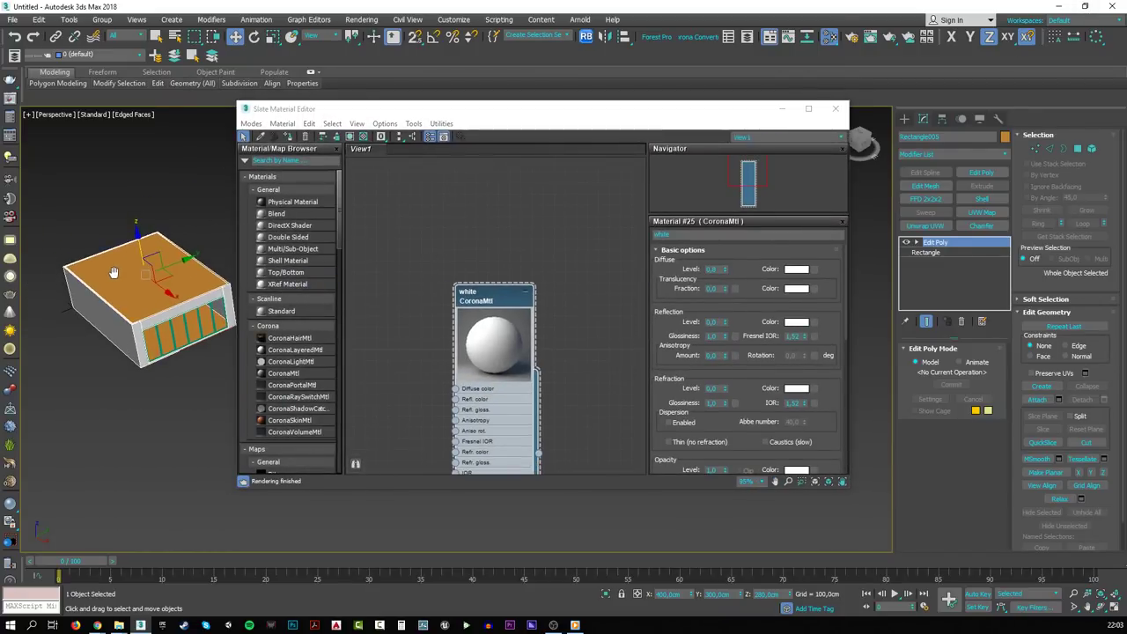
{"action": "left_click", "coordinate": [213, 360]}
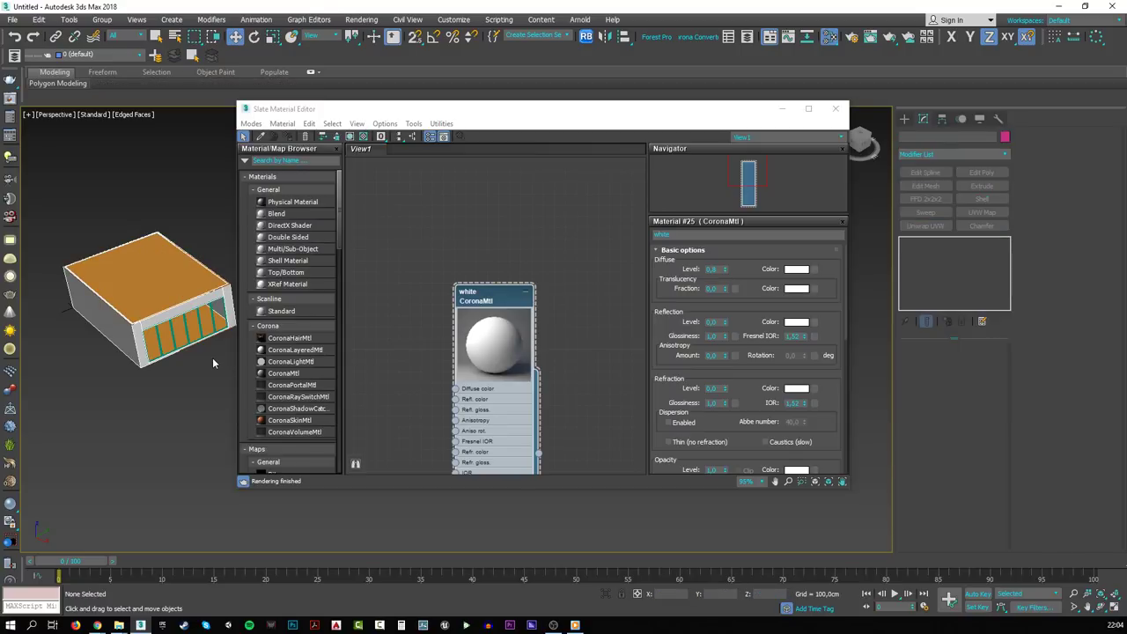
{"action": "left_click", "coordinate": [289, 137]}
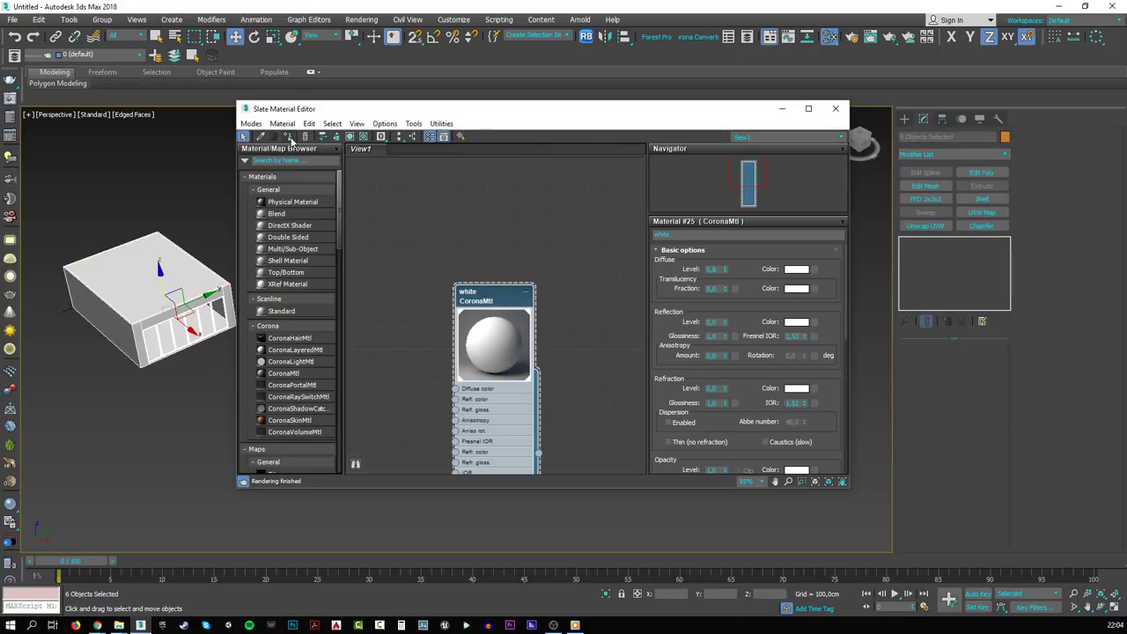
{"action": "left_click", "coordinate": [780, 108]}
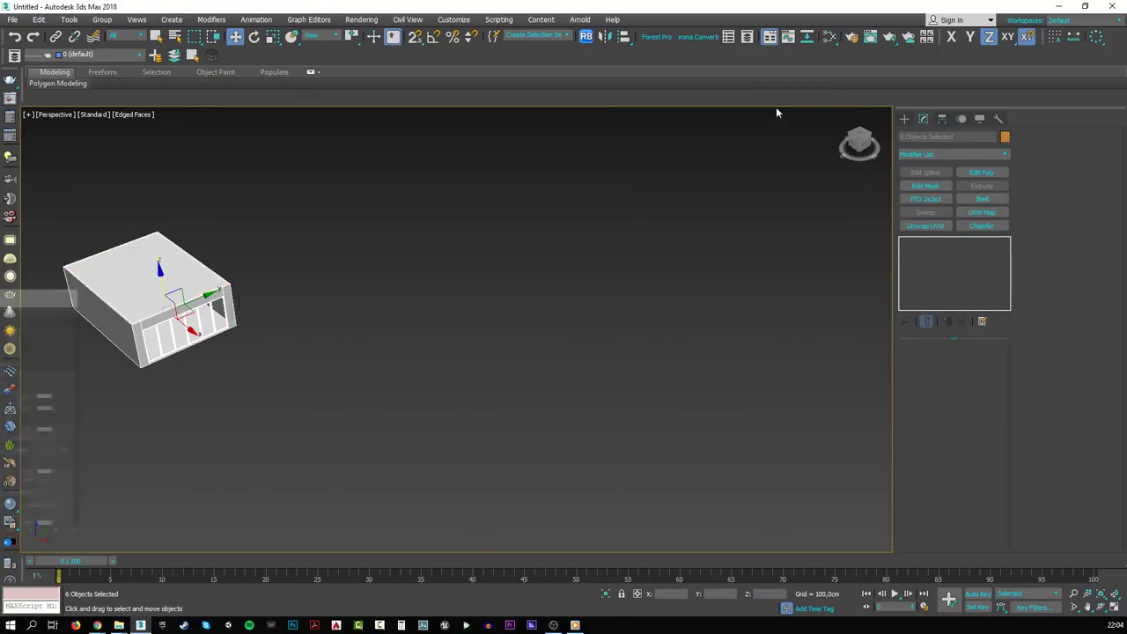
- Set the building's object colour to black and clear the selection
{"action": "left_click", "coordinate": [1005, 138]}
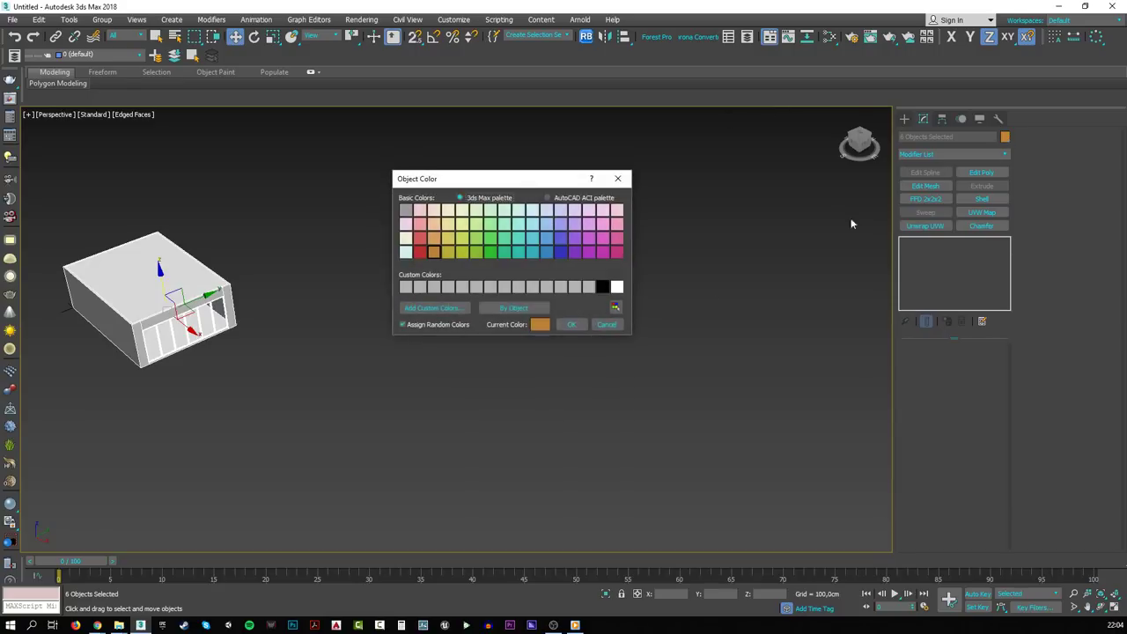
{"action": "left_click", "coordinate": [602, 287]}
{"action": "left_click", "coordinate": [572, 324]}
{"action": "left_click", "coordinate": [538, 358]}
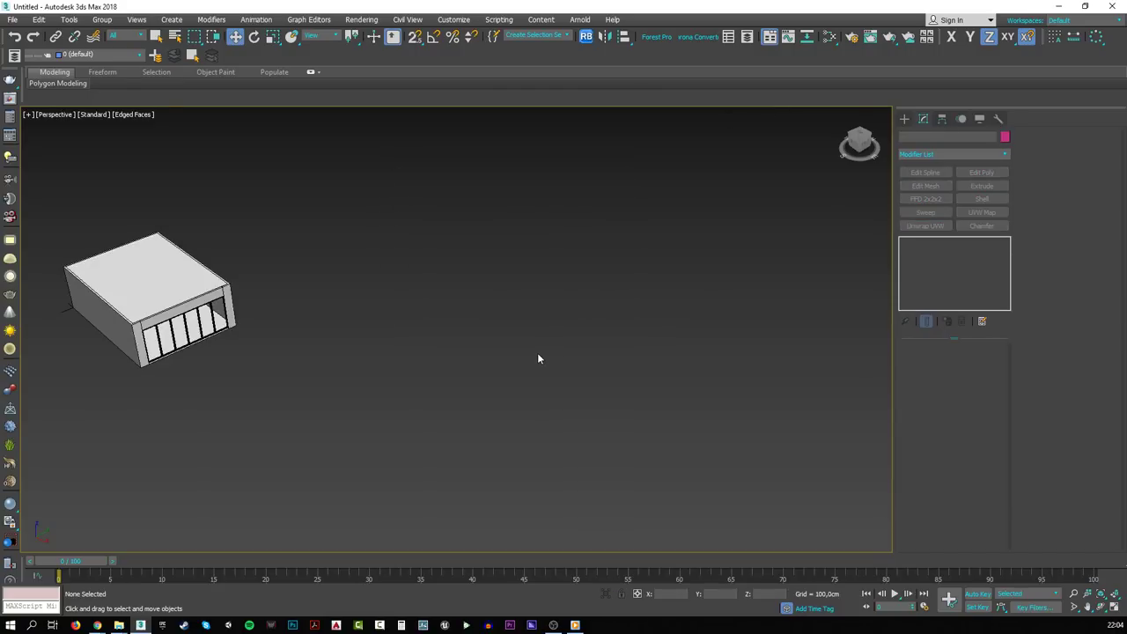
- Zoom to the whole building and switch to a wireframe Top view
{"action": "key", "text": "z"}
{"action": "middle_click_drag", "start_coordinate": [528, 367], "coordinate": [459, 348], "text": "alt"}
{"action": "key", "text": "t"}
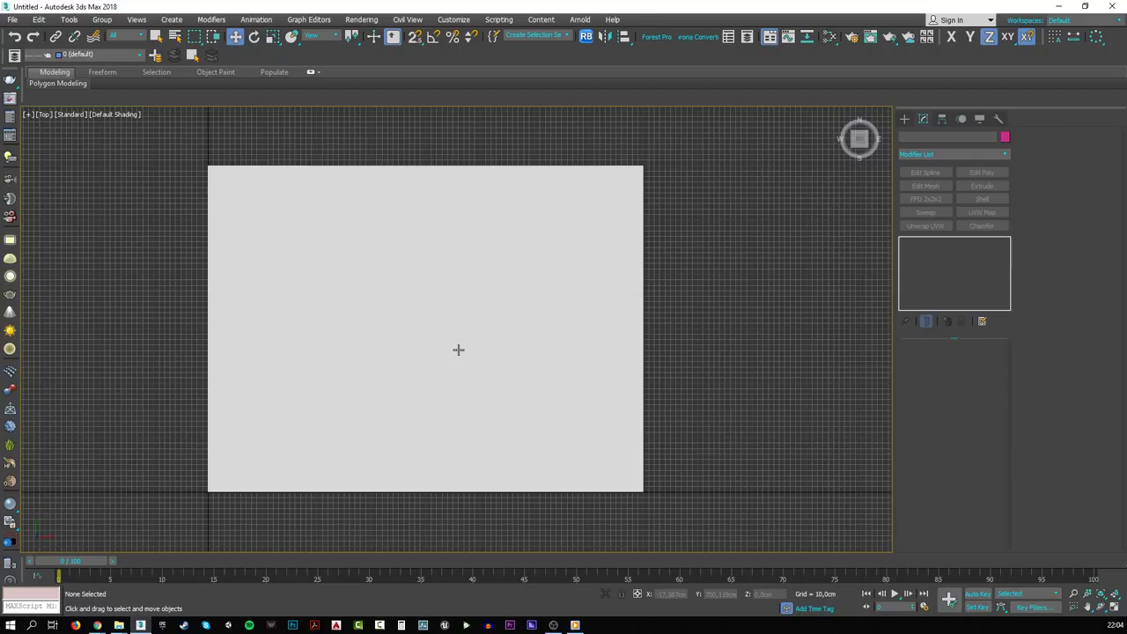
{"action": "key", "text": "F3"}
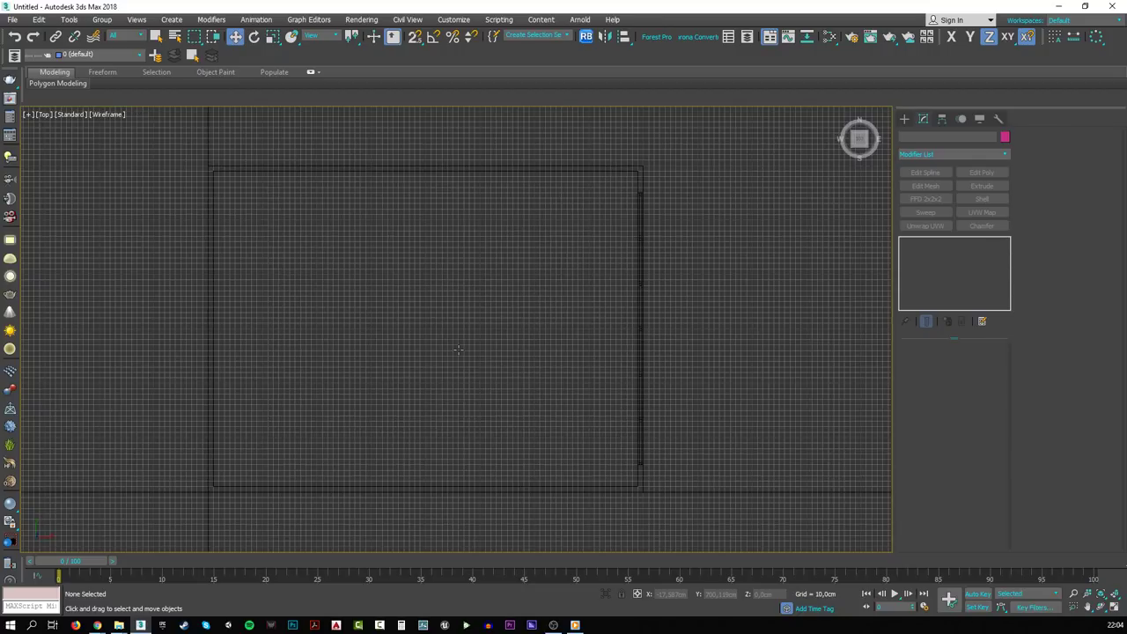
{"action": "left_click", "coordinate": [904, 118]}
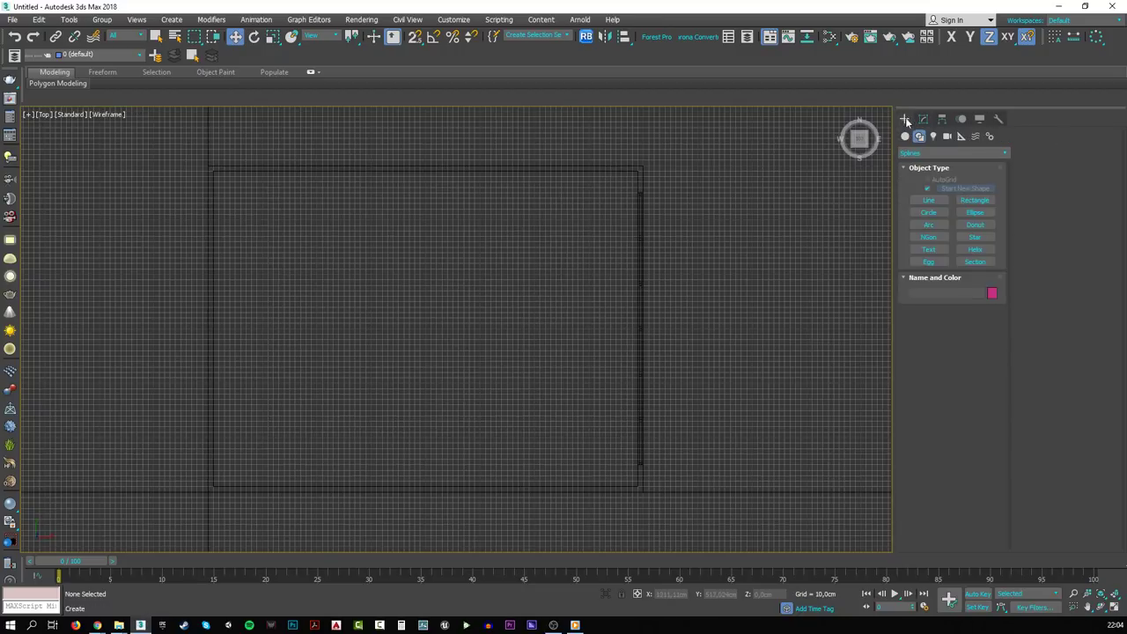
{"action": "left_click", "coordinate": [946, 137]}
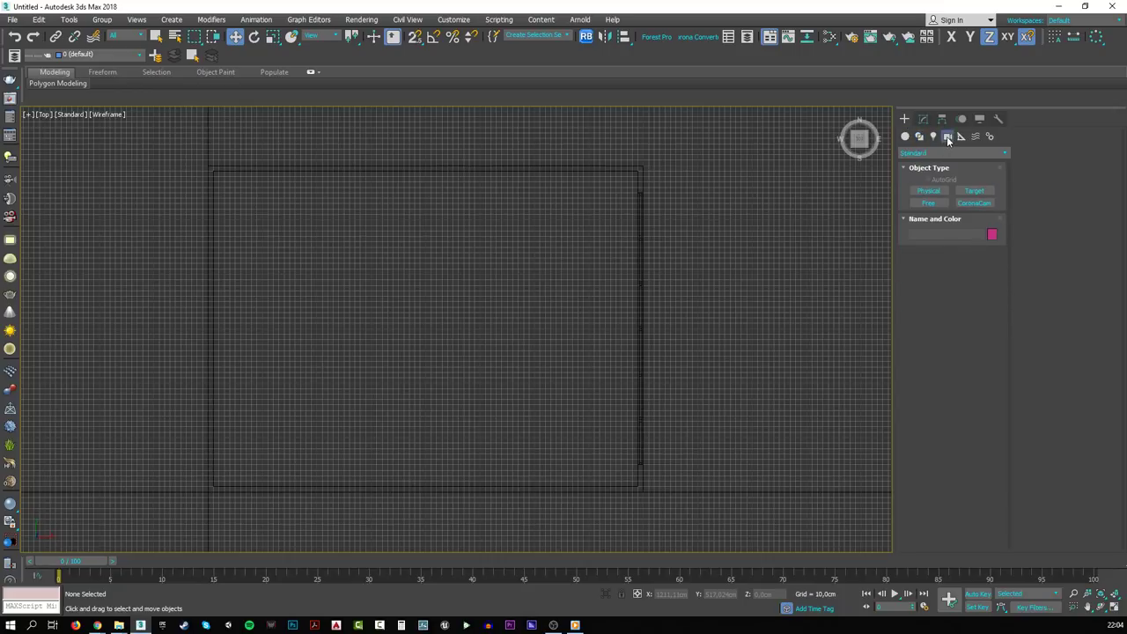
- Place a target camera aimed into the room and view through it shaded with safe frame on
{"action": "left_click", "coordinate": [976, 191]}
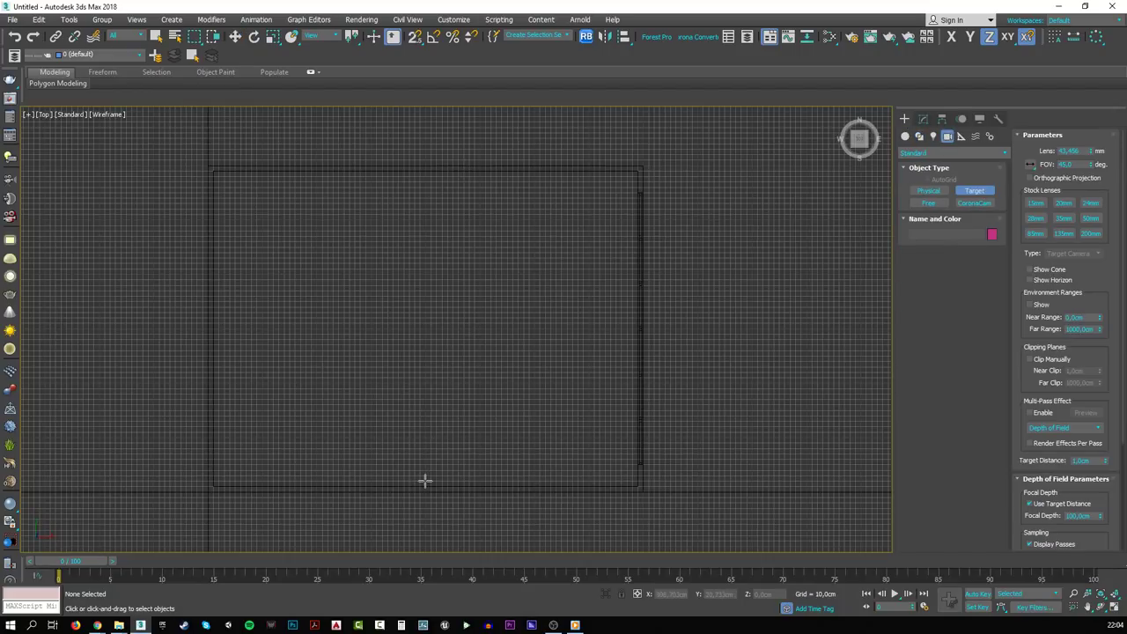
{"action": "left_click_drag", "start_coordinate": [424, 481], "coordinate": [426, 294]}
{"action": "key", "text": "c"}
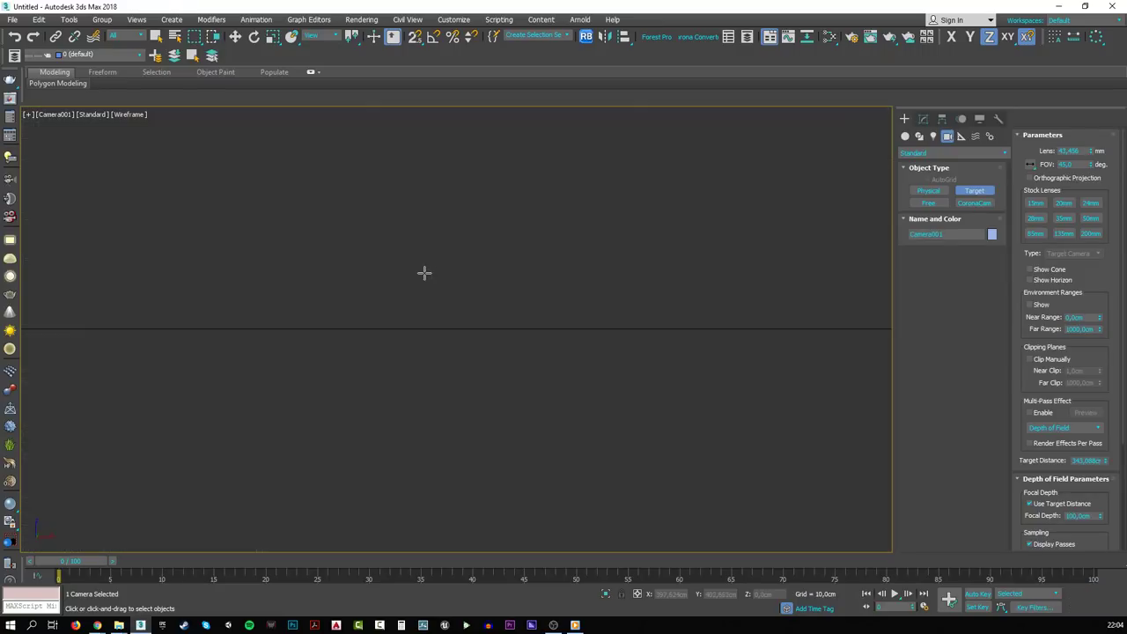
{"action": "middle_click_drag", "start_coordinate": [428, 241], "coordinate": [428, 281]}
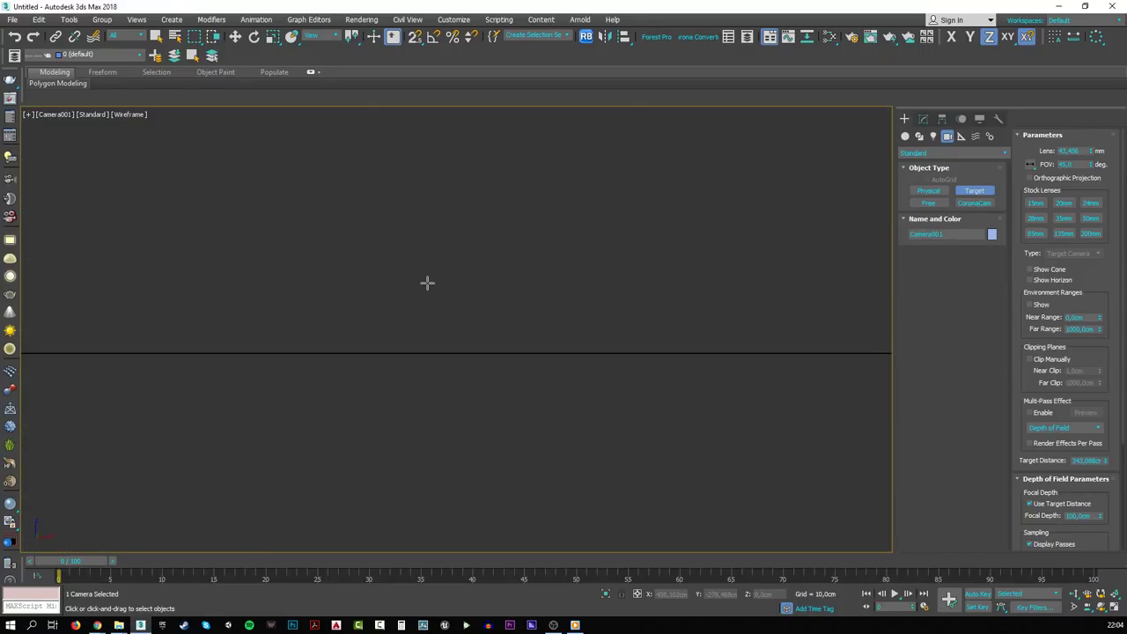
{"action": "key", "text": "F3"}
{"action": "middle_click_drag", "start_coordinate": [420, 232], "coordinate": [421, 255]}
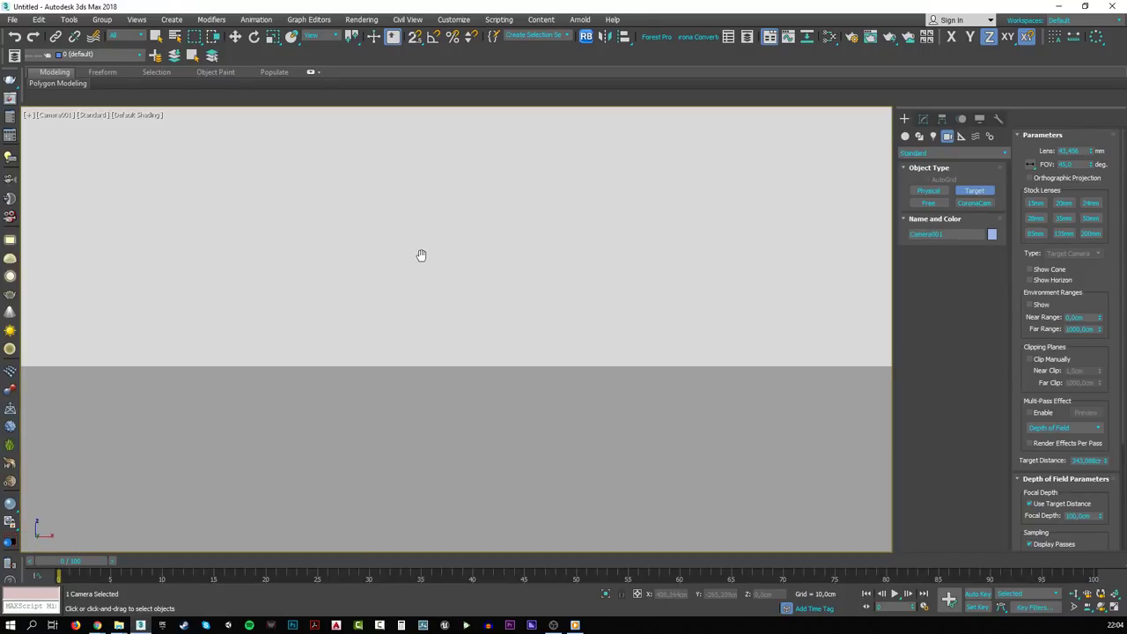
{"action": "key", "text": "shift+f"}
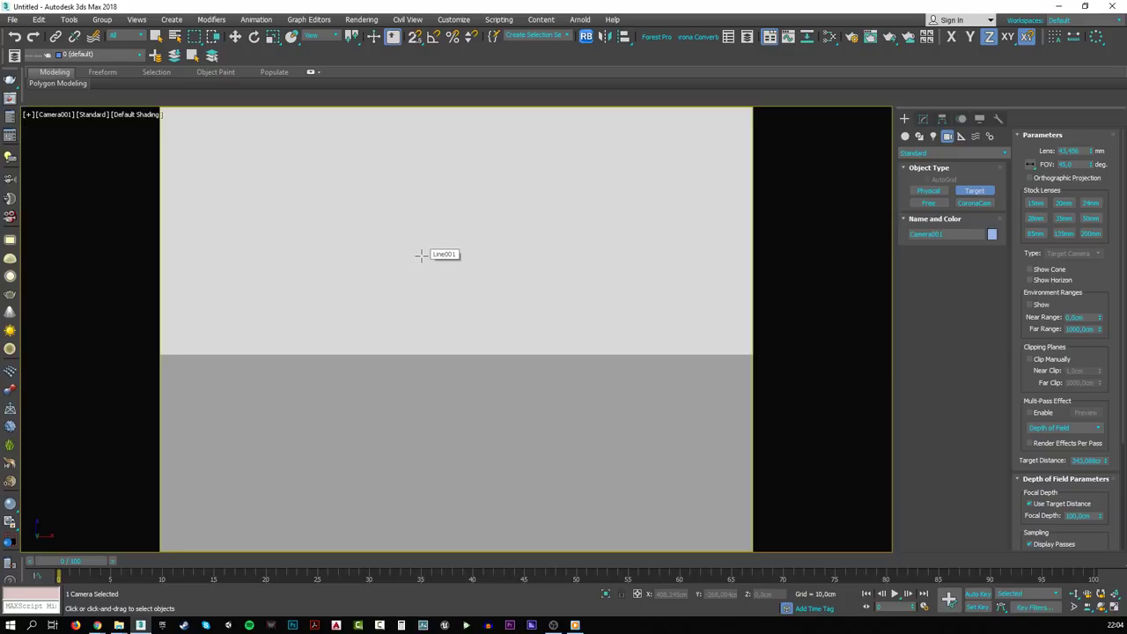
- Set the render output size to HDTV 1920x1080
{"action": "left_click", "coordinate": [848, 38]}
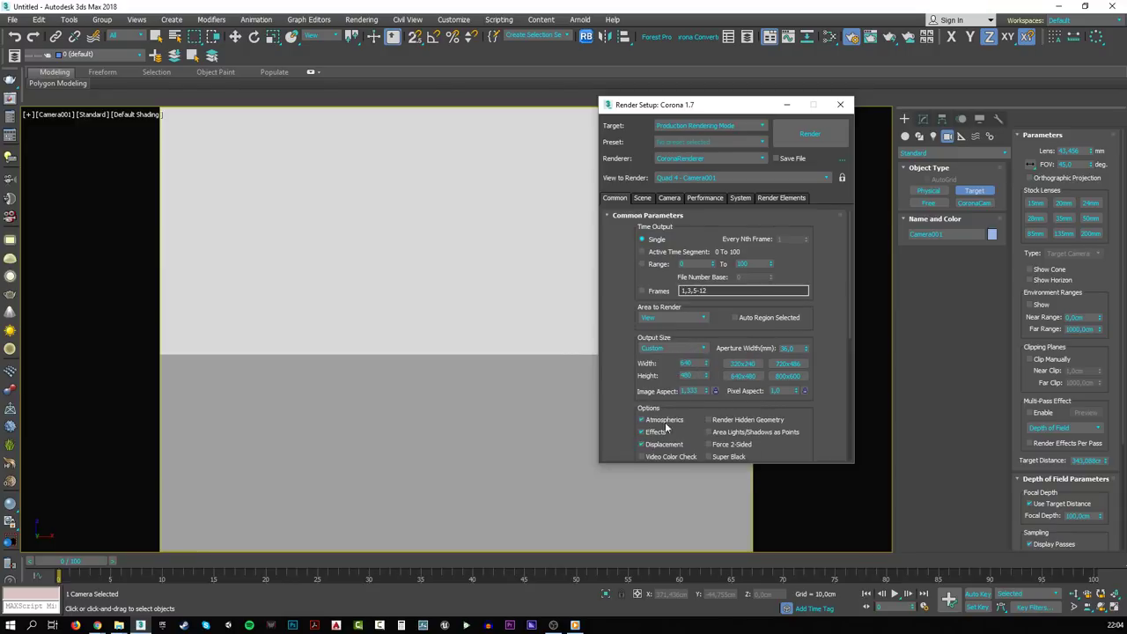
{"action": "left_click", "coordinate": [659, 349]}
{"action": "left_click", "coordinate": [679, 487]}
{"action": "left_click", "coordinate": [786, 105]}
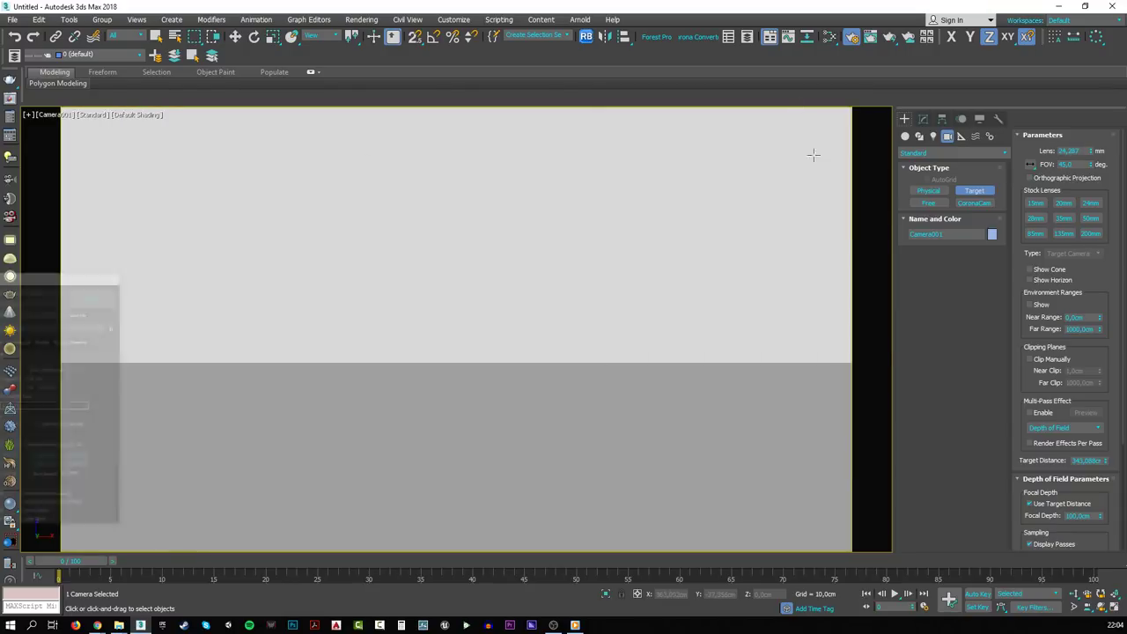
- Dolly, pan and adjust Camera001's field of view to frame the back wall
{"action": "left_click", "coordinate": [1074, 595]}
{"action": "left_click_drag", "start_coordinate": [516, 244], "coordinate": [518, 246]}
{"action": "middle_click_drag", "start_coordinate": [519, 248], "coordinate": [518, 284]}
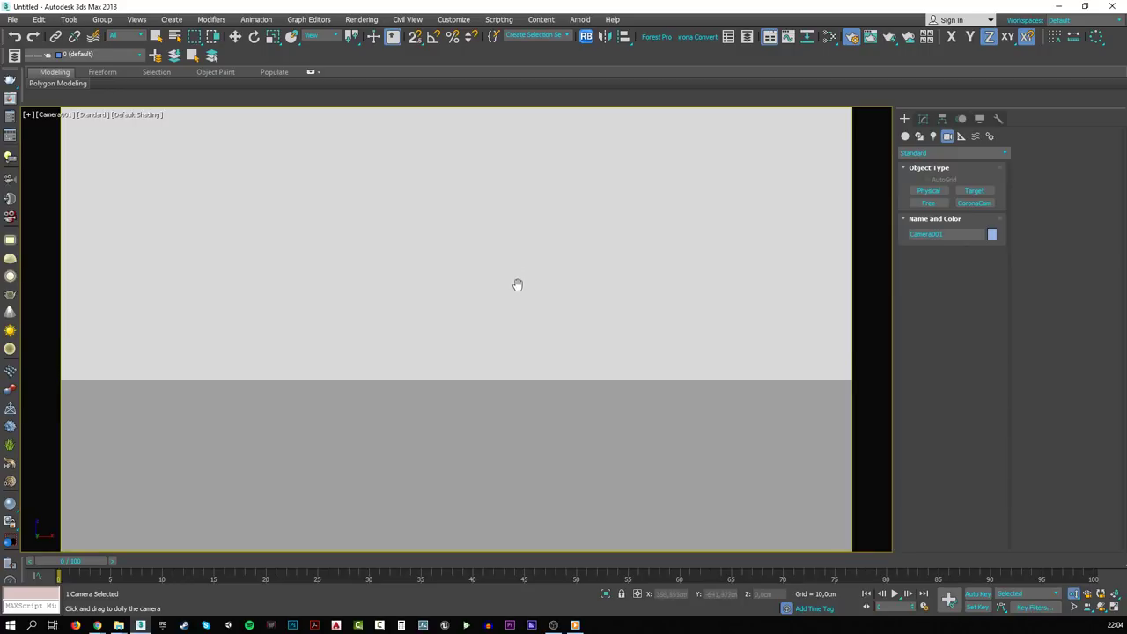
{"action": "left_click", "coordinate": [1074, 608]}
{"action": "mouse_move", "coordinate": [520, 217]}
{"action": "left_mouse_down"}
{"action": "mouse_move", "coordinate": [523, 247]}
{"action": "mouse_move", "coordinate": [508, 221]}
{"action": "mouse_move", "coordinate": [513, 232]}
{"action": "left_mouse_up"}
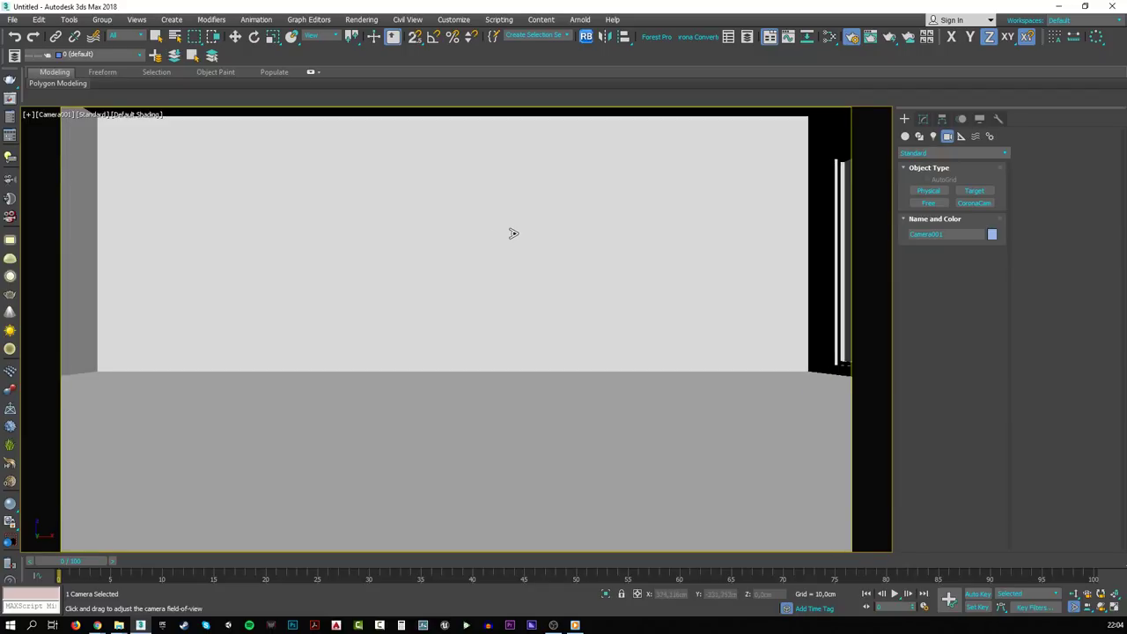
{"action": "middle_click_drag", "start_coordinate": [513, 232], "coordinate": [502, 323]}
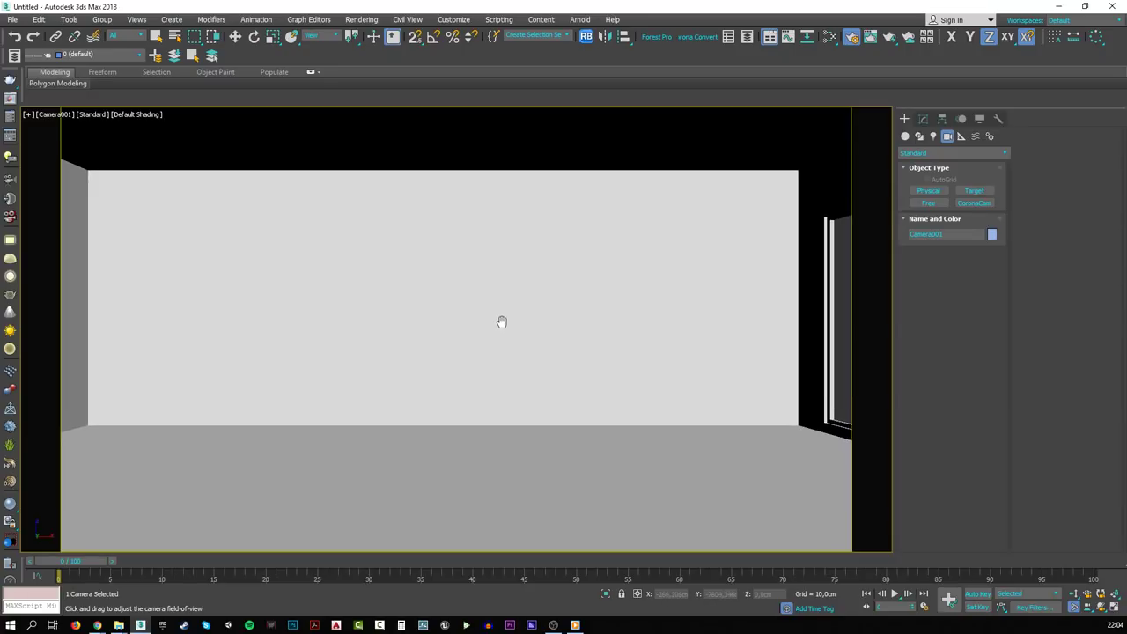
{"action": "left_click_drag", "start_coordinate": [502, 328], "coordinate": [501, 327]}
{"action": "middle_click_drag", "start_coordinate": [501, 327], "coordinate": [334, 335]}
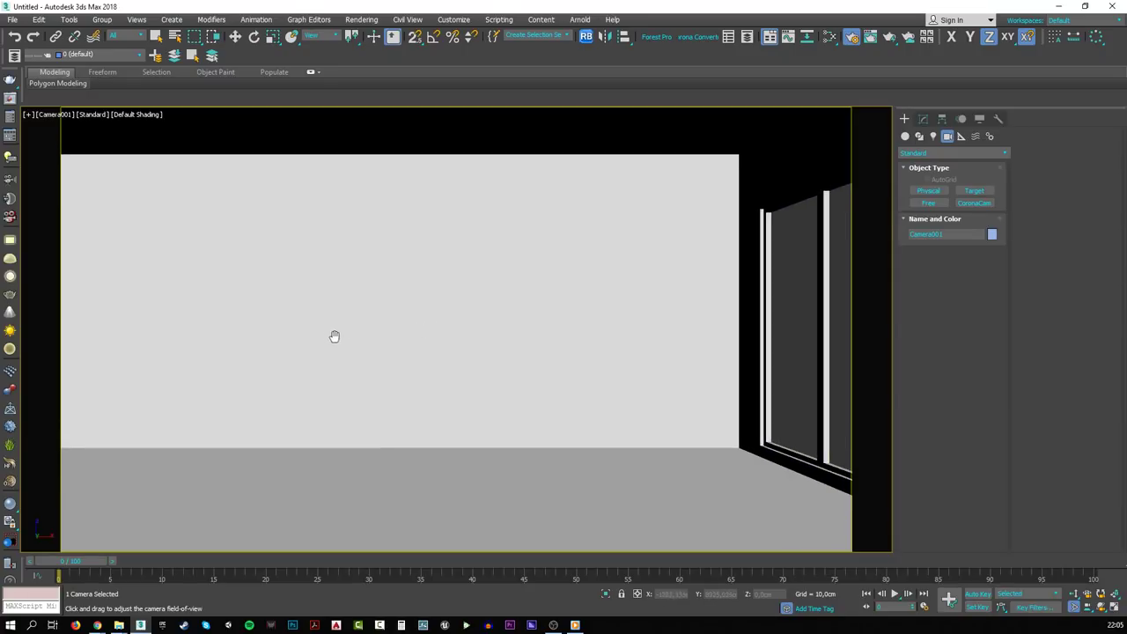
{"action": "left_click_drag", "start_coordinate": [335, 335], "coordinate": [478, 411]}
{"action": "mouse_move", "coordinate": [478, 410]}
{"action": "middle_mouse_down"}
{"action": "mouse_move", "coordinate": [467, 387]}
{"action": "mouse_move", "coordinate": [453, 391]}
{"action": "mouse_move", "coordinate": [485, 379]}
{"action": "mouse_move", "coordinate": [490, 398]}
{"action": "middle_mouse_up"}
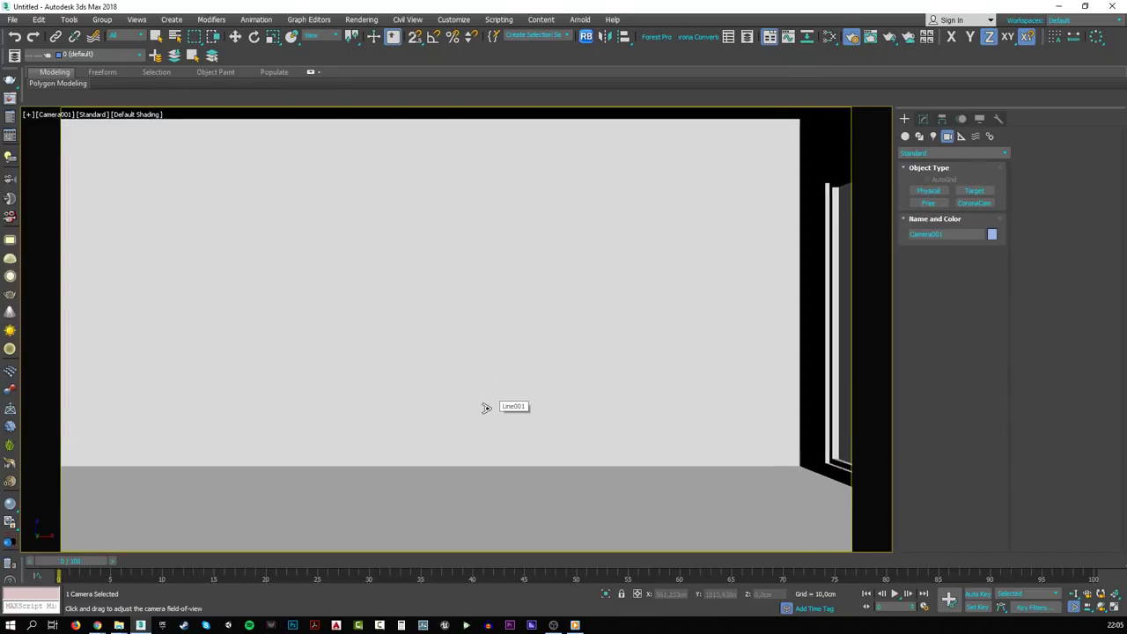
- Delete the roof slab in Perspective view, then select the floor and open its modifiers
{"action": "key", "text": "w"}
{"action": "left_click", "coordinate": [481, 506]}
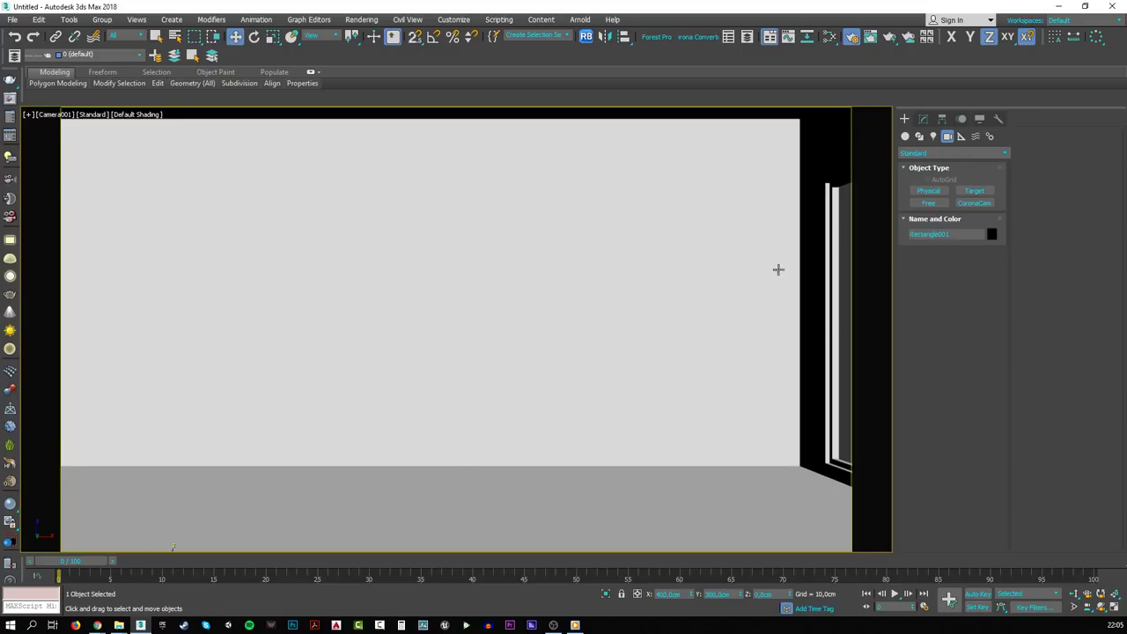
{"action": "key", "text": "p"}
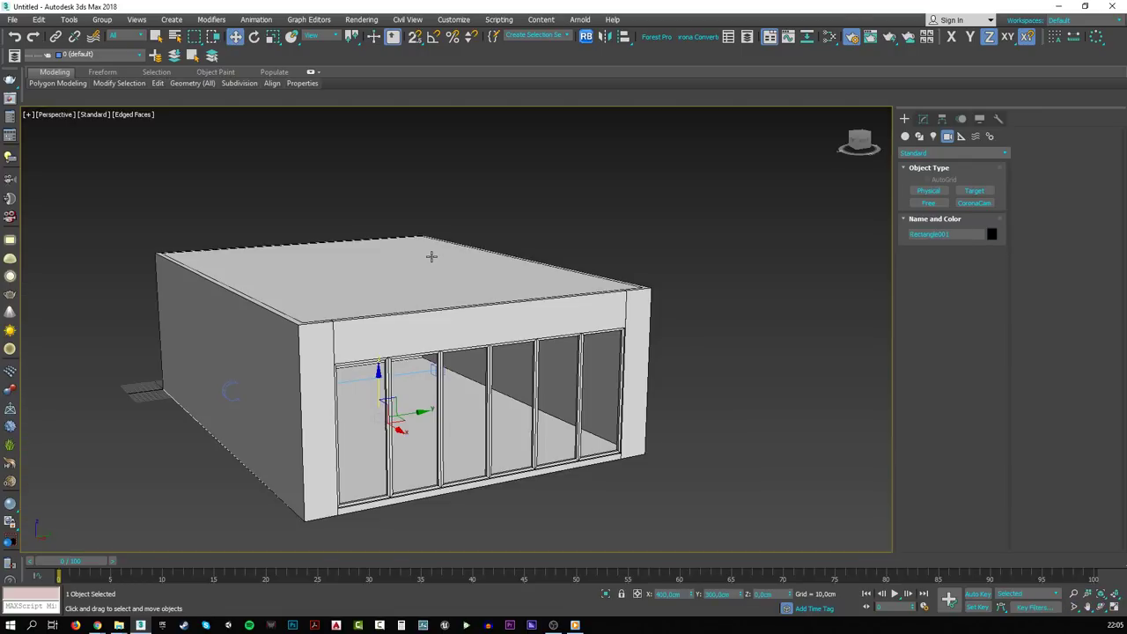
{"action": "middle_click_drag", "start_coordinate": [420, 271], "coordinate": [443, 299], "text": "alt"}
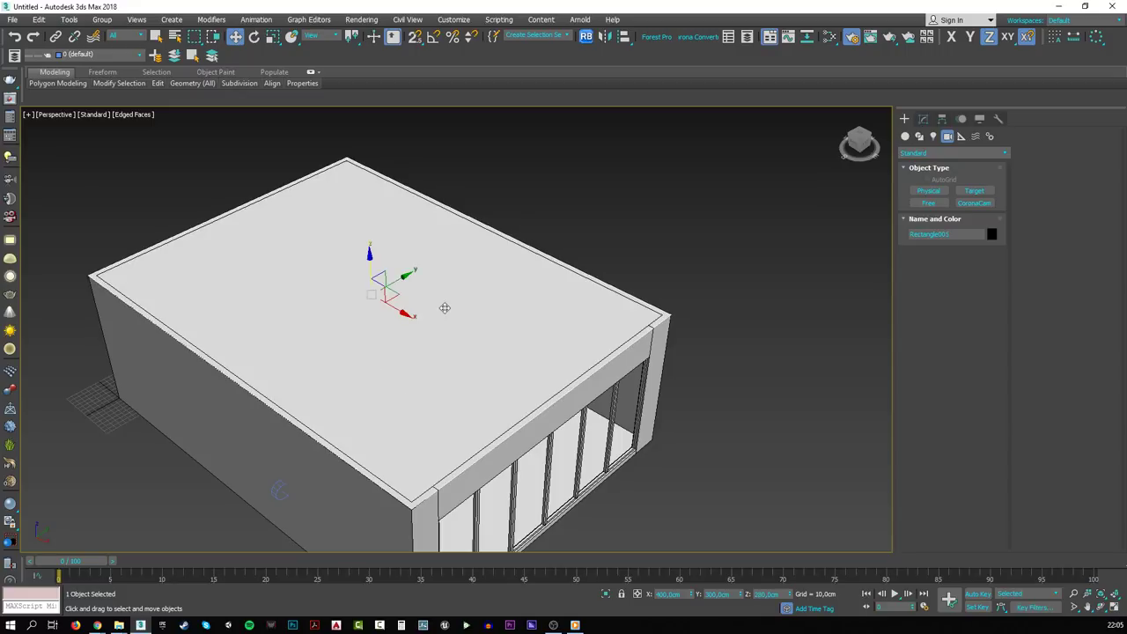
{"action": "key", "text": "Delete"}
{"action": "left_click", "coordinate": [399, 342]}
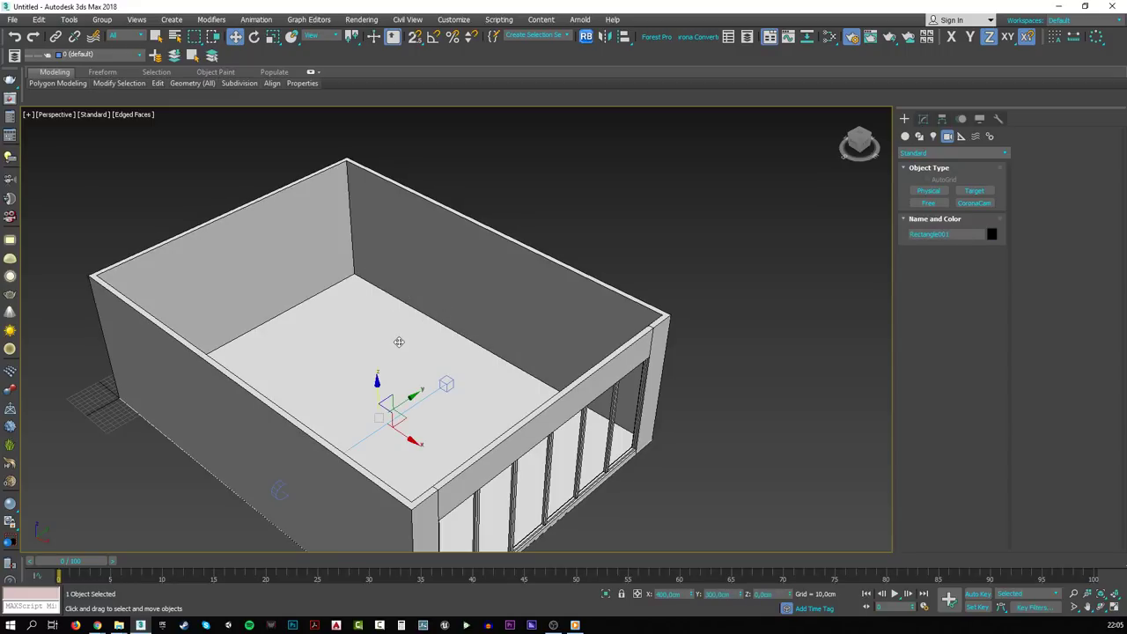
{"action": "left_click", "coordinate": [923, 119]}
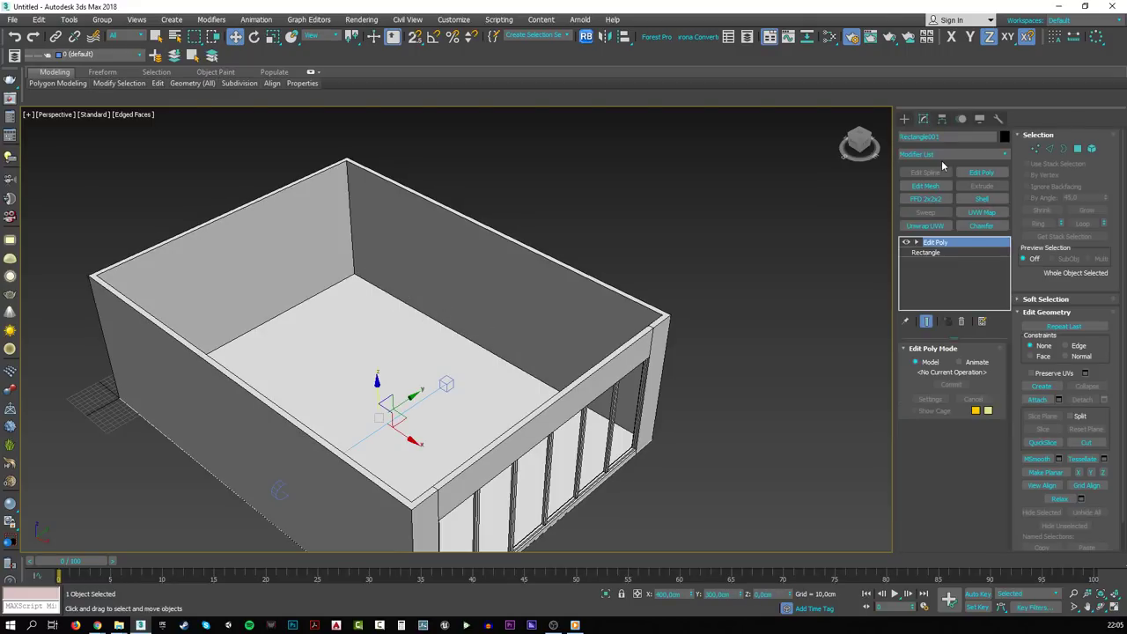
- Add a FloorGenerator modifier to the floor with 120cm maximum board length and 20cm width
{"action": "left_click", "coordinate": [942, 155]}
{"action": "type", "text": "fl"}
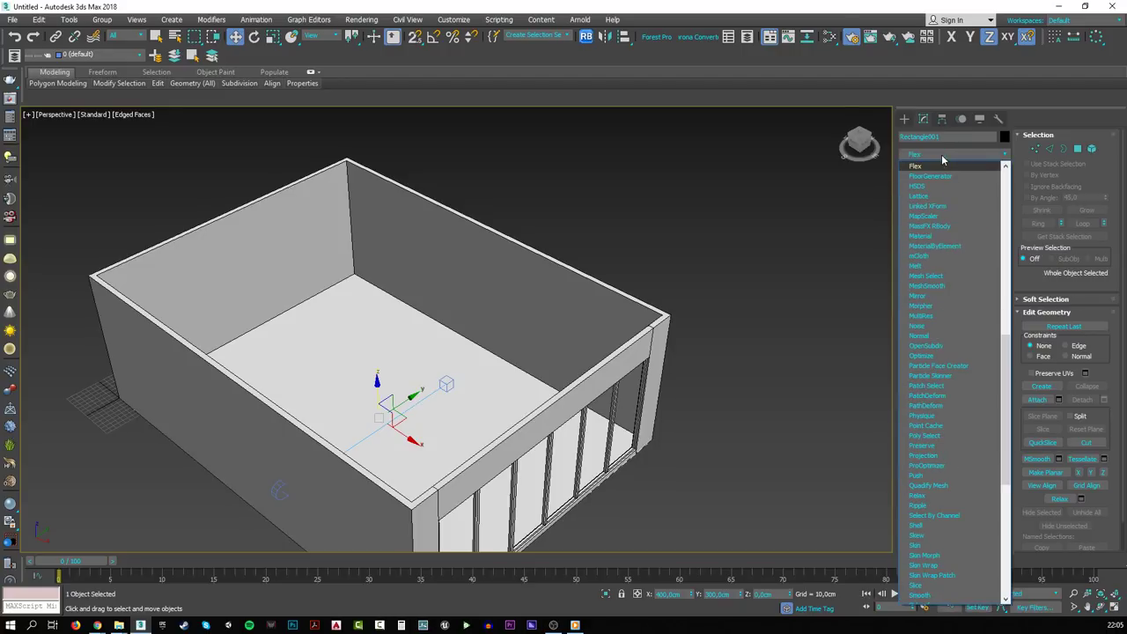
{"action": "type", "text": "oorGenerator"}
{"action": "key", "text": "Return"}
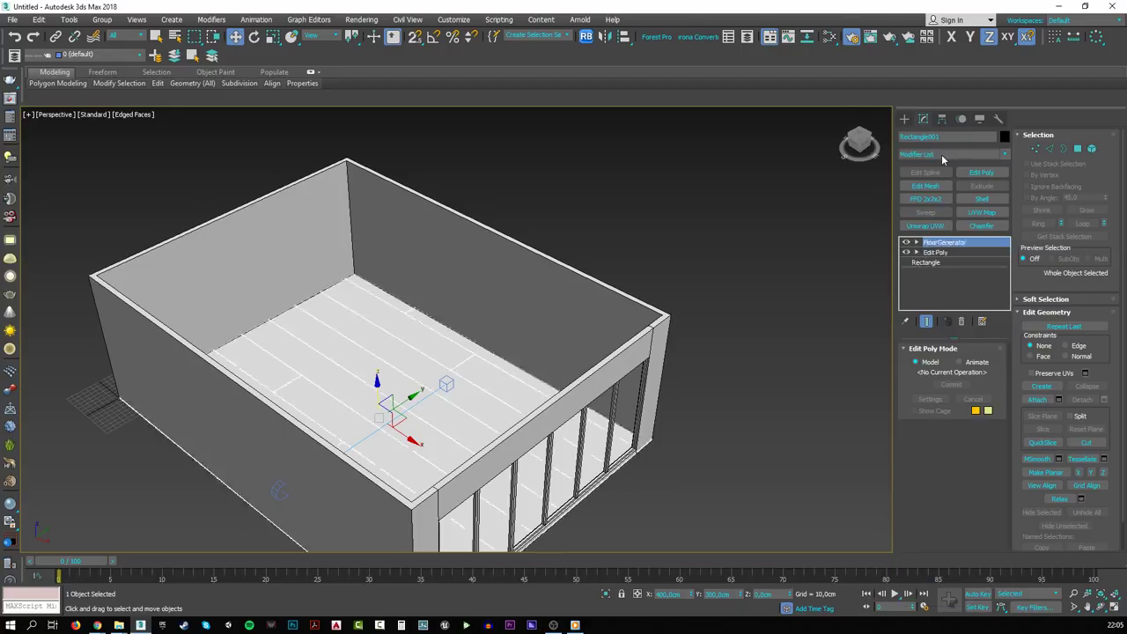
{"action": "middle_click_drag", "start_coordinate": [376, 371], "coordinate": [448, 326], "text": "alt"}
{"action": "scroll", "coordinate": [448, 325], "scroll_direction": "up", "scroll_amount": 5}
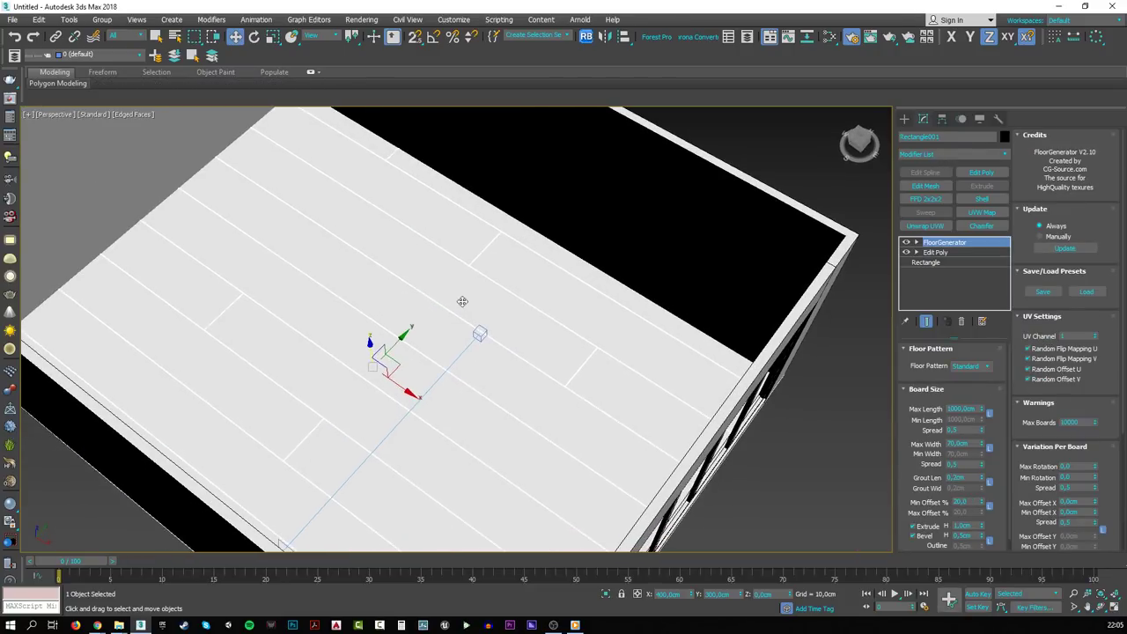
{"action": "double_click", "coordinate": [963, 408]}
{"action": "type", "text": "120"}
{"action": "key", "text": "Return"}
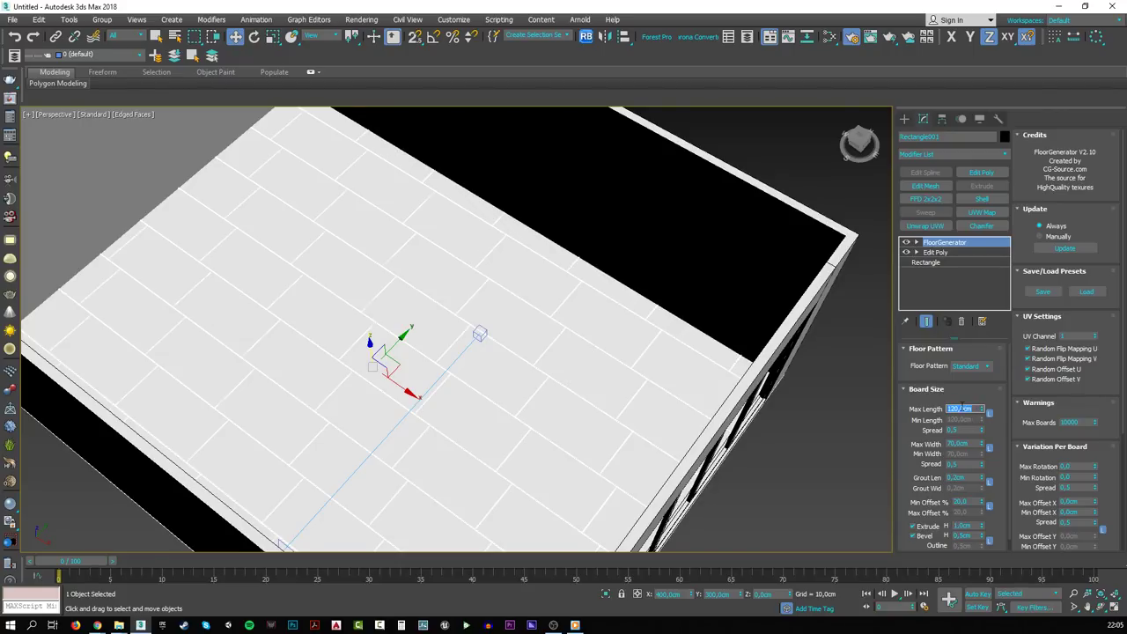
{"action": "double_click", "coordinate": [958, 444]}
{"action": "type", "text": "20"}
{"action": "key", "text": "Return"}
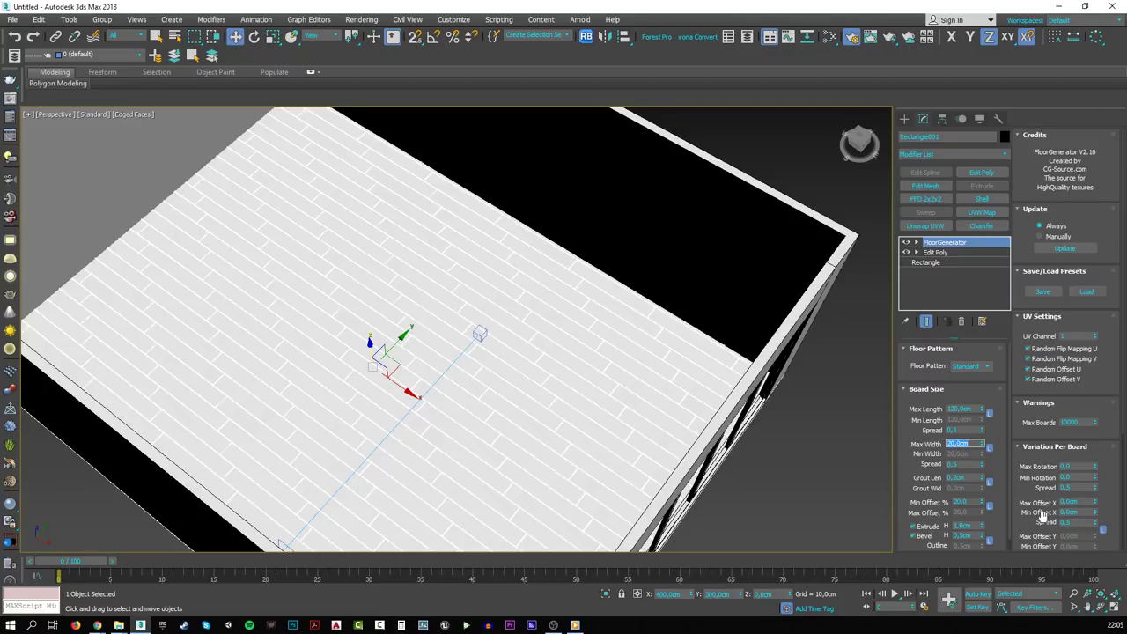
- Give the boards 0,5cm extrusion height and 0,2cm bevel height, then begin cloning the floor
{"action": "scroll", "coordinate": [1039, 488], "scroll_direction": "down", "scroll_amount": 3}
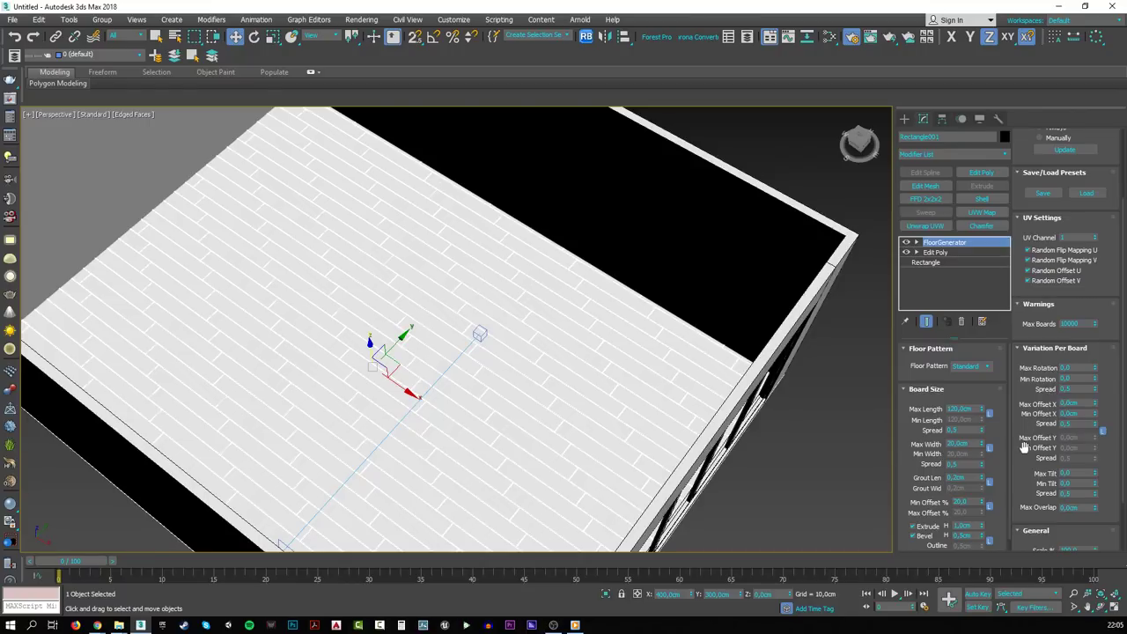
{"action": "left_click_drag", "start_coordinate": [922, 472], "coordinate": [925, 421]}
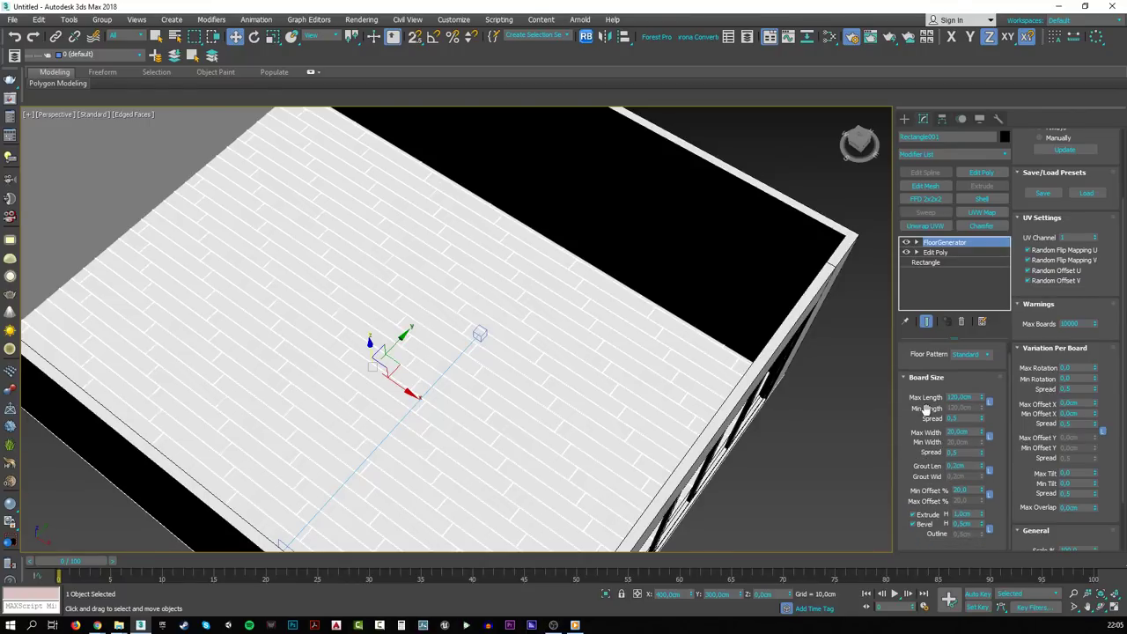
{"action": "scroll", "coordinate": [1026, 485], "scroll_direction": "down", "scroll_amount": 2}
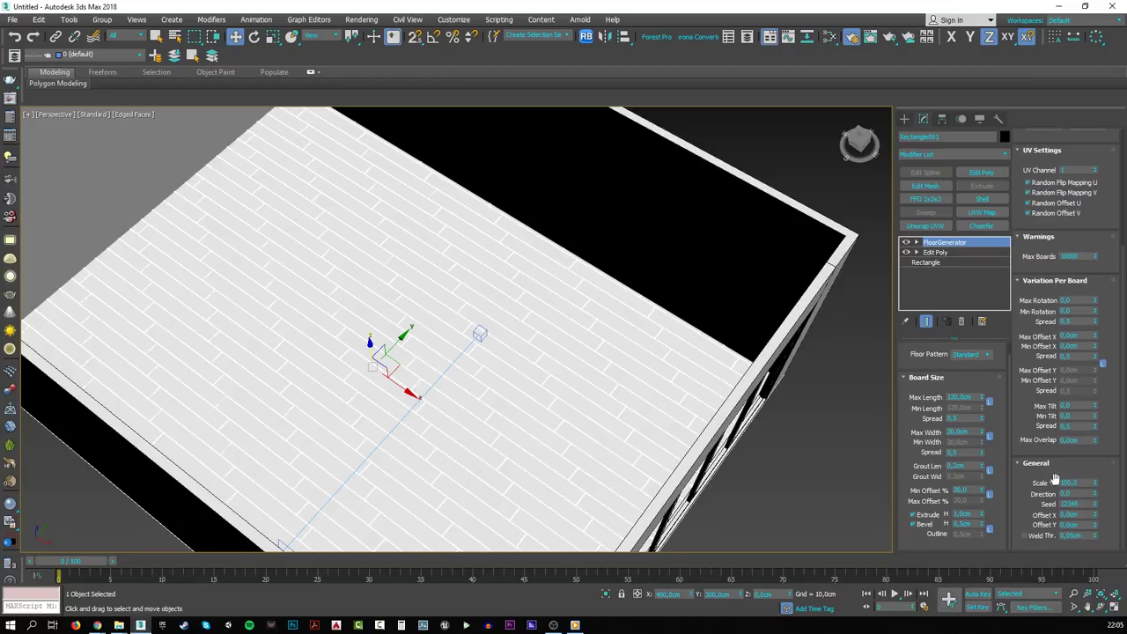
{"action": "left_click", "coordinate": [1077, 492]}
{"action": "type", "text": "90"}
{"action": "key", "text": "Return"}
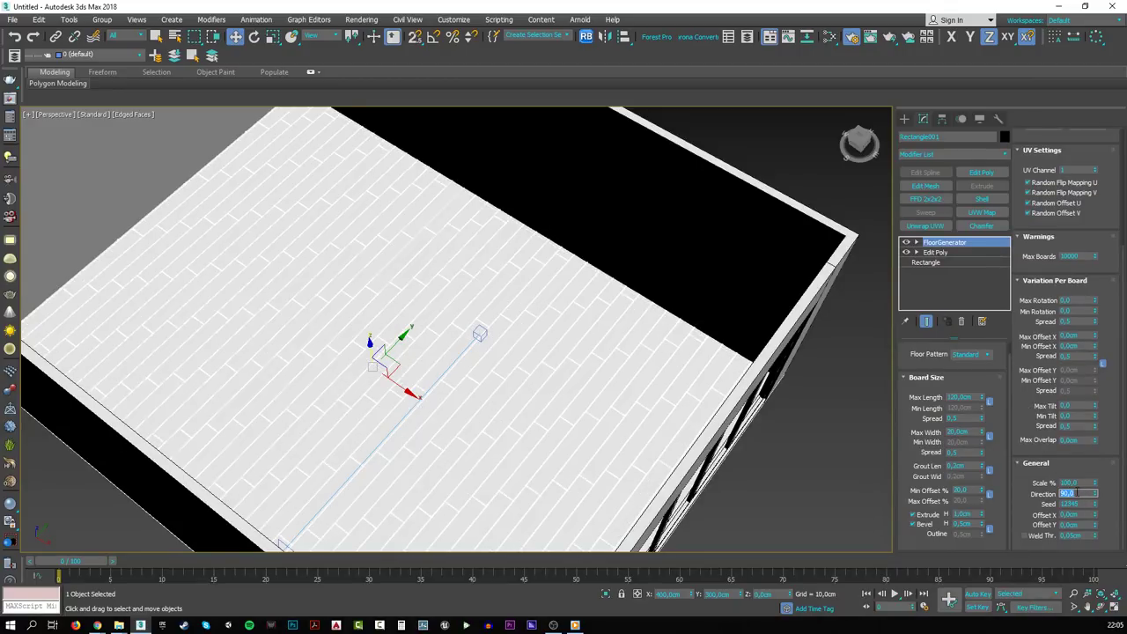
{"action": "type", "text": "0"}
{"action": "key", "text": "Return"}
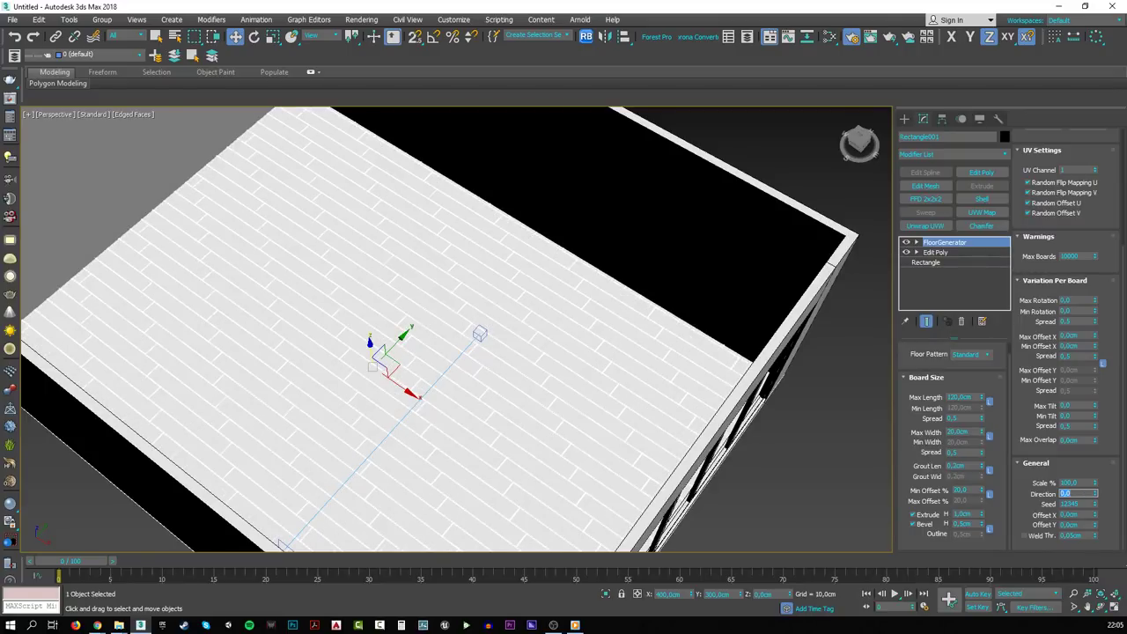
{"action": "left_click", "coordinate": [976, 513]}
{"action": "type", "text": "0,5"}
{"action": "key", "text": "Return"}
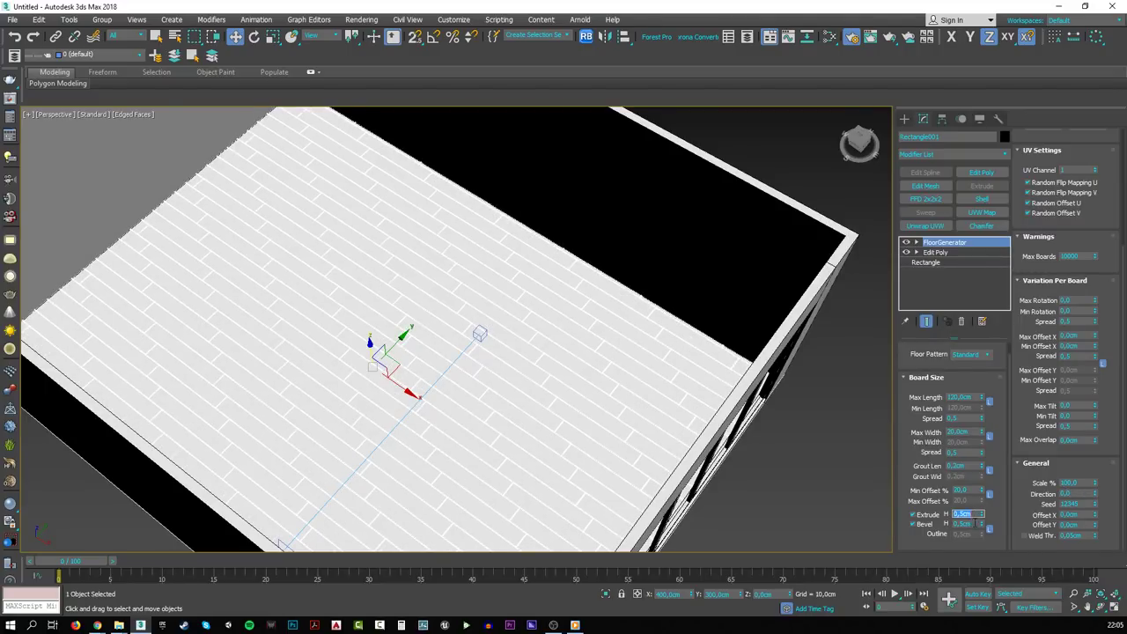
{"action": "left_click", "coordinate": [975, 523]}
{"action": "type", "text": "0,2"}
{"action": "key", "text": "Return"}
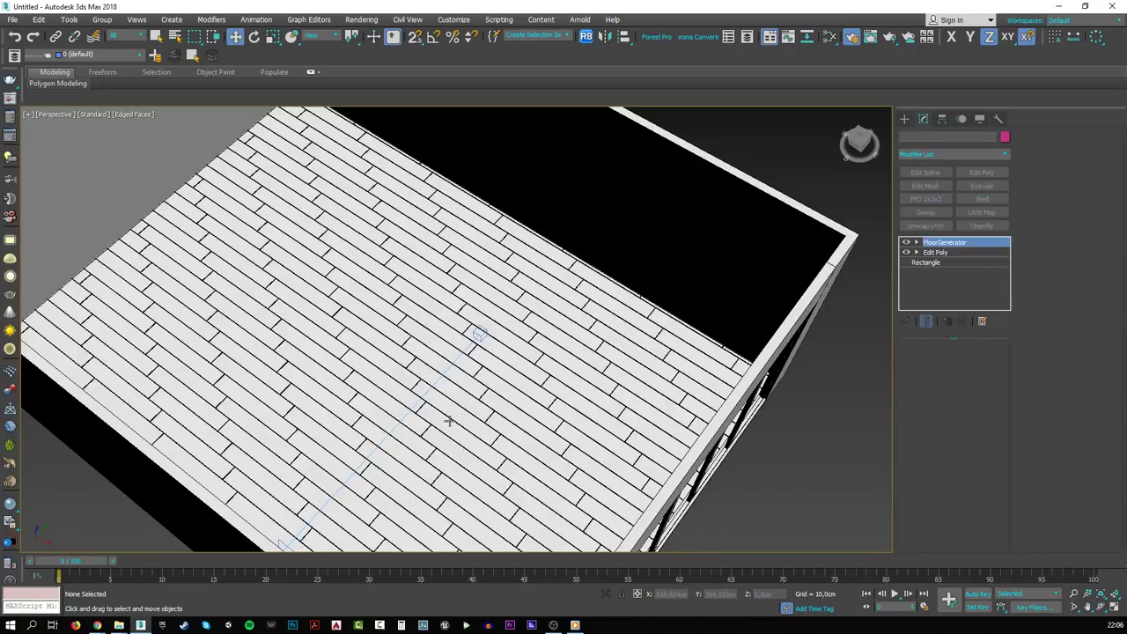
{"action": "key", "text": "ctrl+v"}
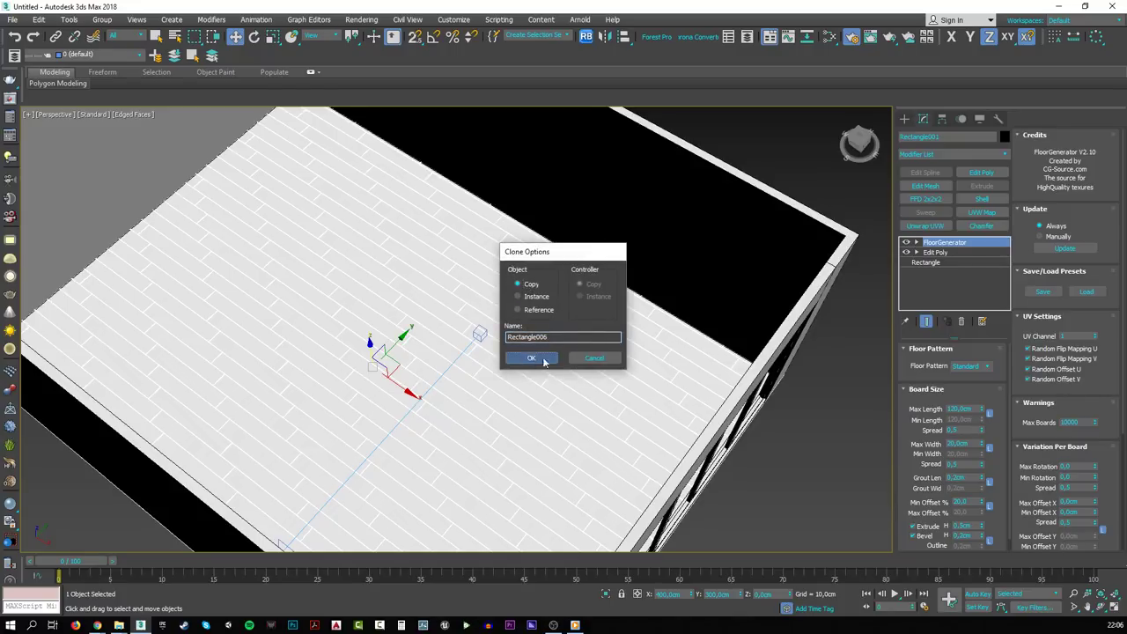
- Make a copy of the floor and remove its FloorGenerator modifier
{"action": "left_click", "coordinate": [531, 358]}
{"action": "left_click", "coordinate": [961, 321]}
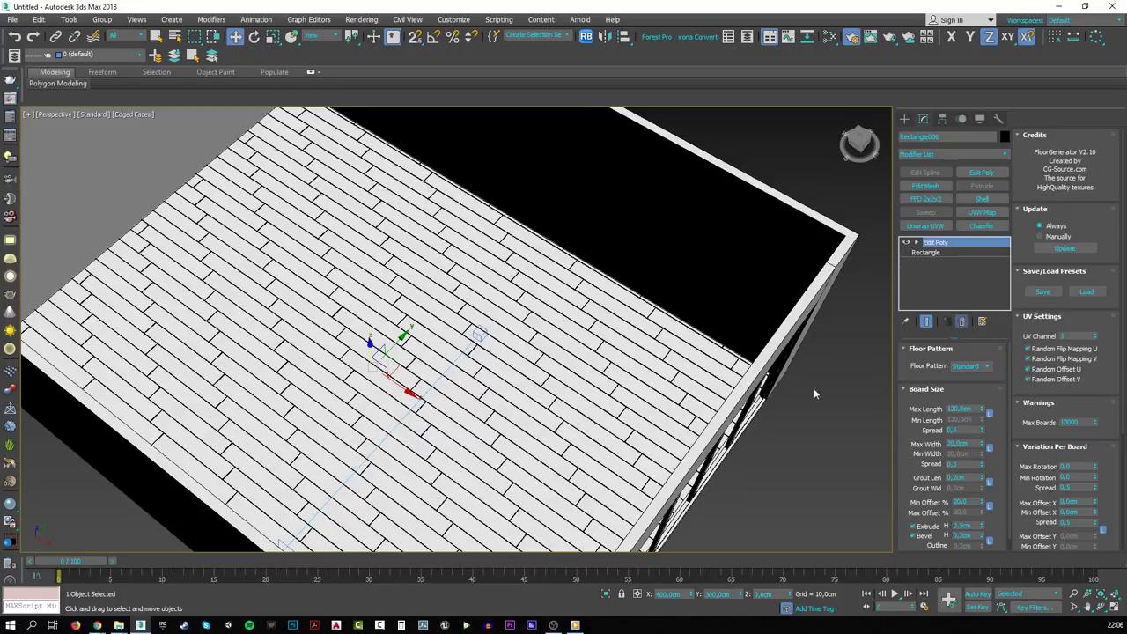
{"action": "middle_click_drag", "start_coordinate": [467, 421], "coordinate": [474, 309], "text": "alt"}
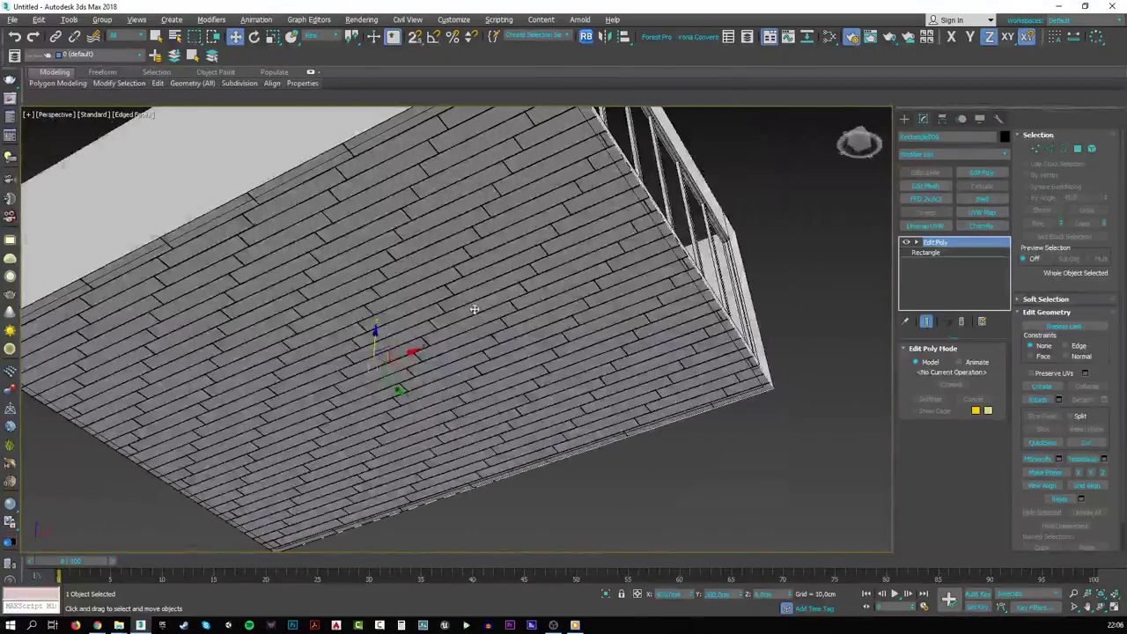
{"action": "middle_click_drag", "start_coordinate": [376, 339], "coordinate": [381, 425], "text": "alt"}
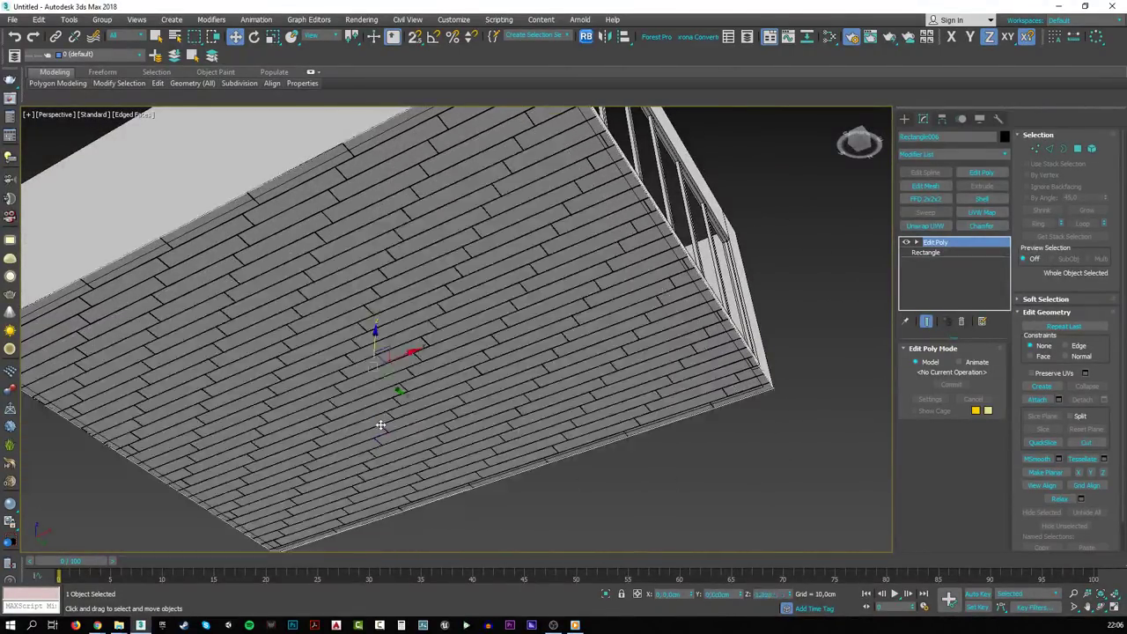
{"action": "middle_click_drag", "start_coordinate": [520, 323], "coordinate": [511, 352], "text": "alt"}
{"action": "scroll", "coordinate": [587, 234], "scroll_direction": "up", "scroll_amount": 8}
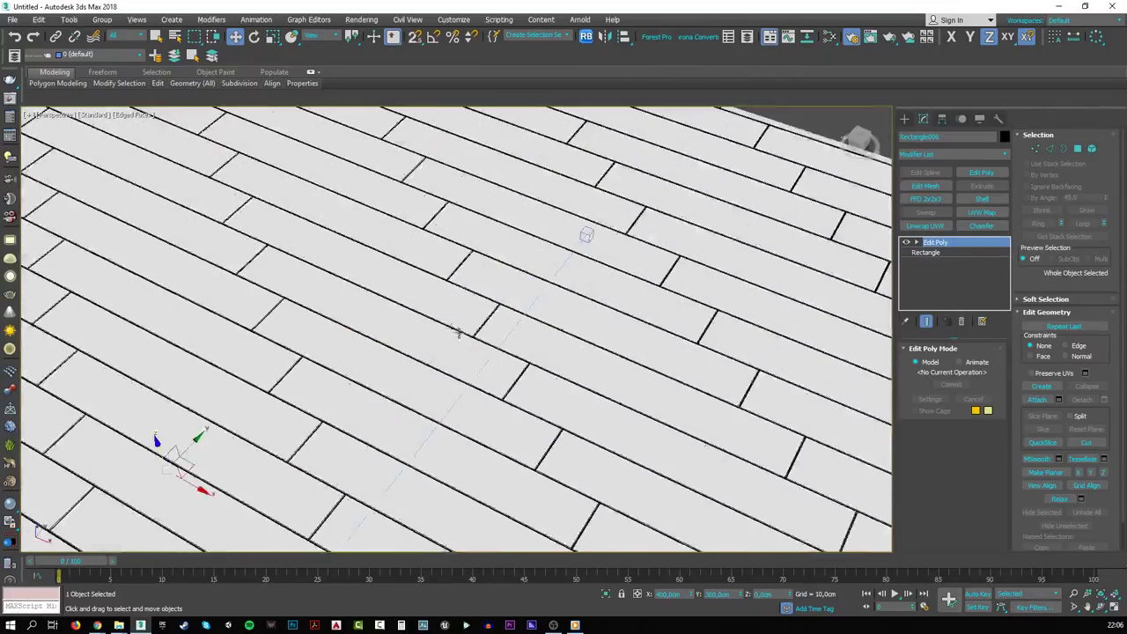
{"action": "scroll", "coordinate": [581, 384], "scroll_direction": "down", "scroll_amount": 10}
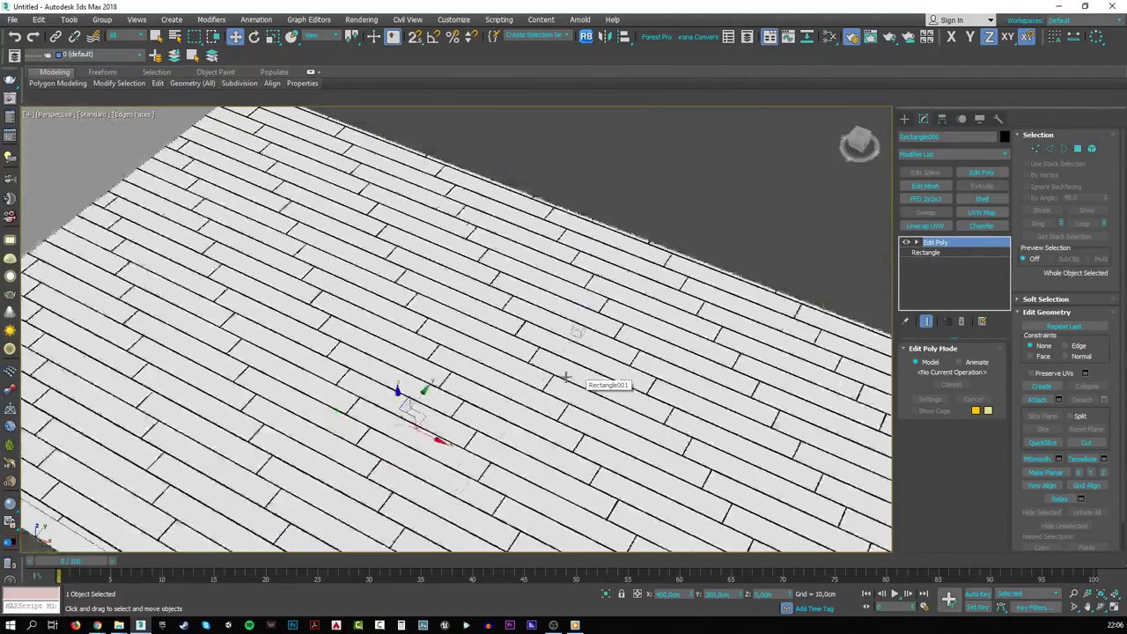
{"action": "middle_click_drag", "start_coordinate": [590, 370], "coordinate": [619, 328], "text": "alt"}
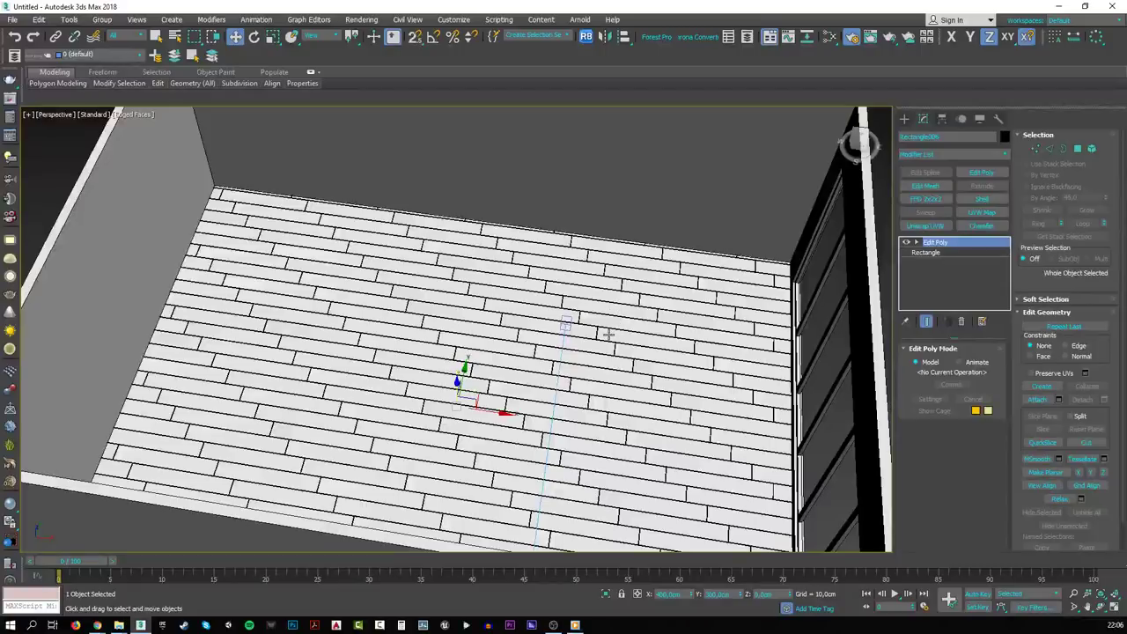
- Hide the original plank floor and show the room in Top view as wireframe
{"action": "key", "text": "ctrl+f"}
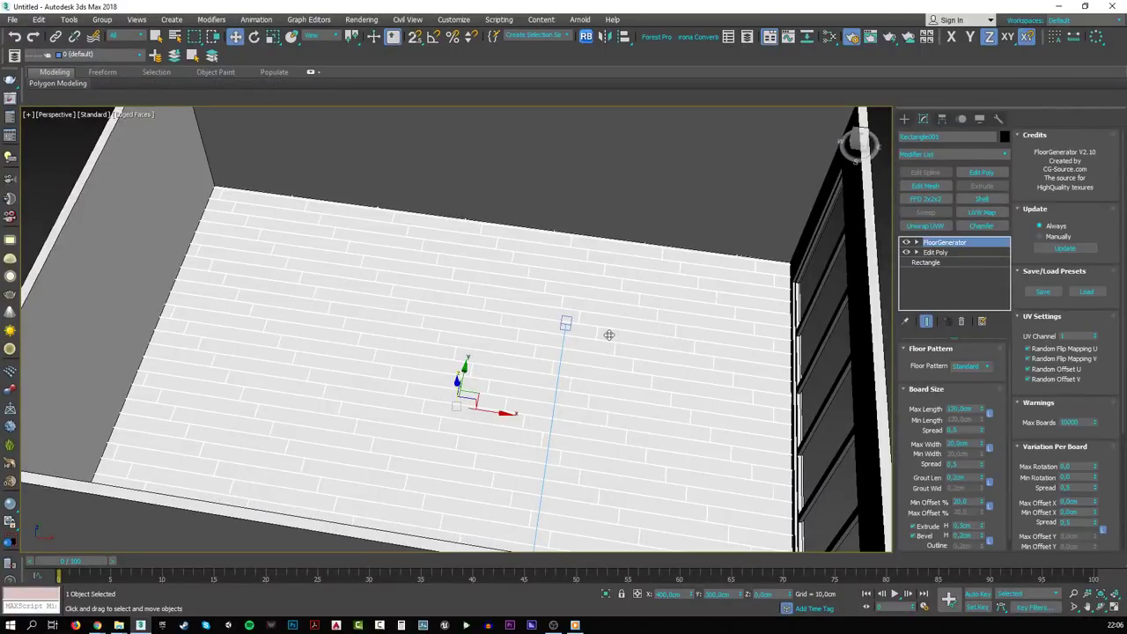
{"action": "key", "text": "Delete"}
{"action": "key", "text": "t"}
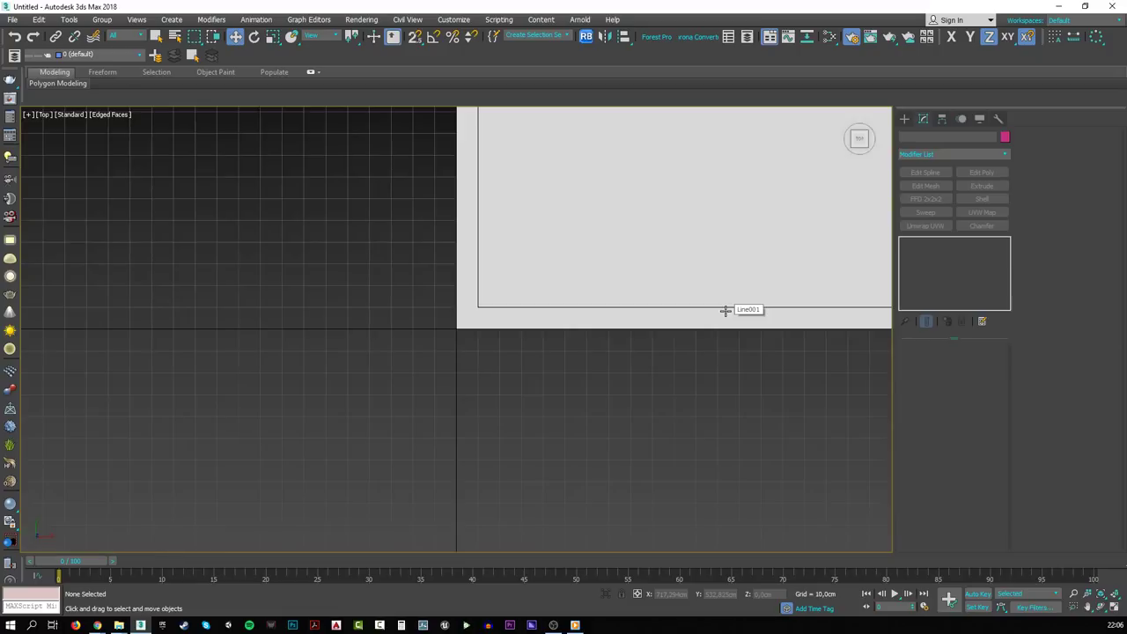
{"action": "scroll", "coordinate": [725, 309], "scroll_direction": "up", "scroll_amount": 4}
{"action": "key", "text": "F3"}
{"action": "scroll", "coordinate": [751, 261], "scroll_direction": "down", "scroll_amount": 3}
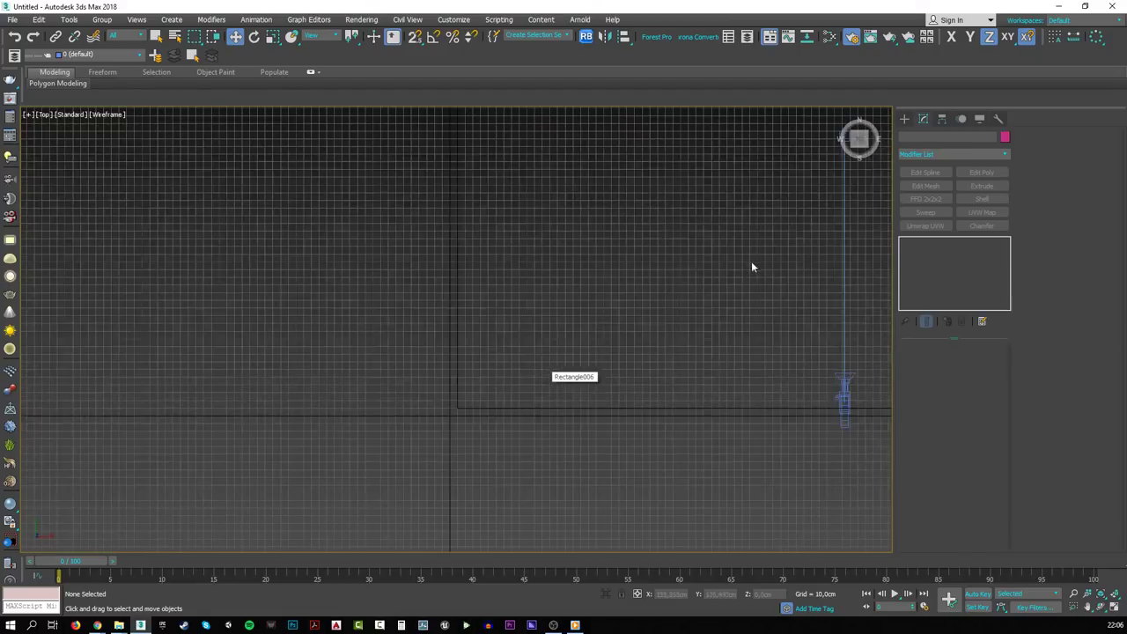
{"action": "middle_click_drag", "start_coordinate": [751, 261], "coordinate": [568, 411]}
{"action": "scroll", "coordinate": [592, 412], "scroll_direction": "down", "scroll_amount": 1}
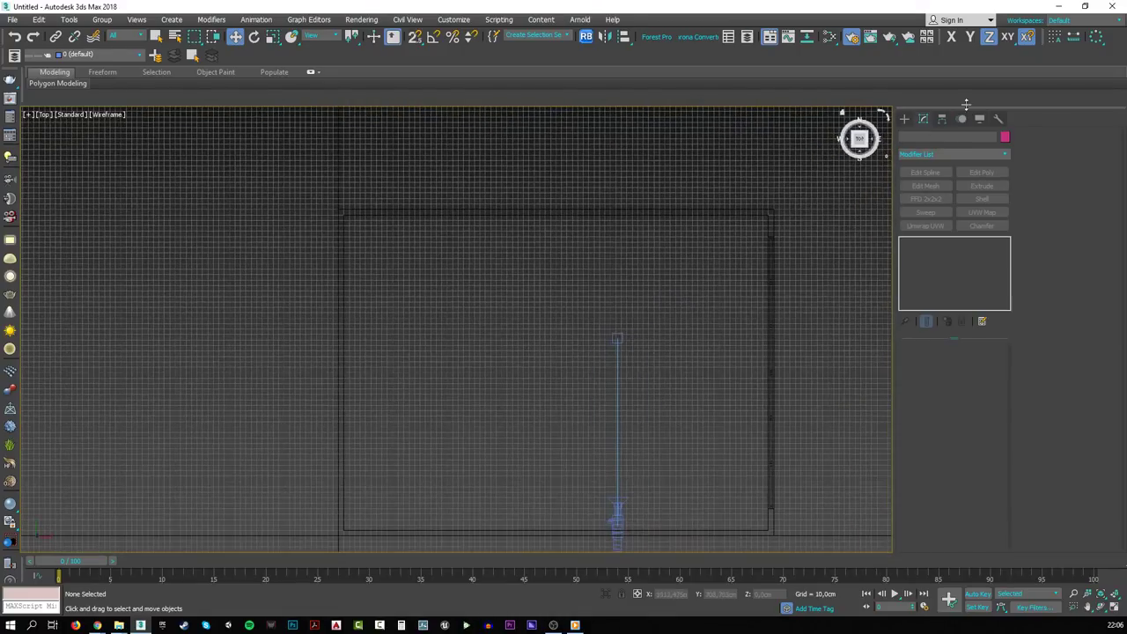
- Pick the Line shape tool in Create > Shapes with snapping turned on
{"action": "left_click", "coordinate": [904, 118]}
{"action": "left_click", "coordinate": [918, 136]}
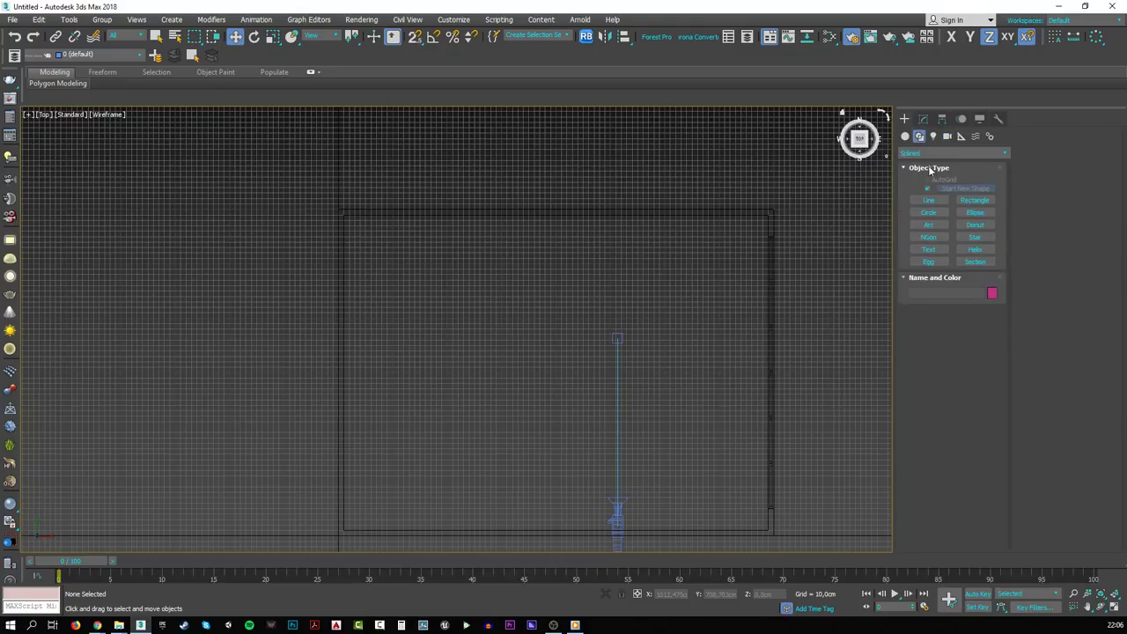
{"action": "left_click", "coordinate": [974, 200]}
{"action": "left_click", "coordinate": [929, 201]}
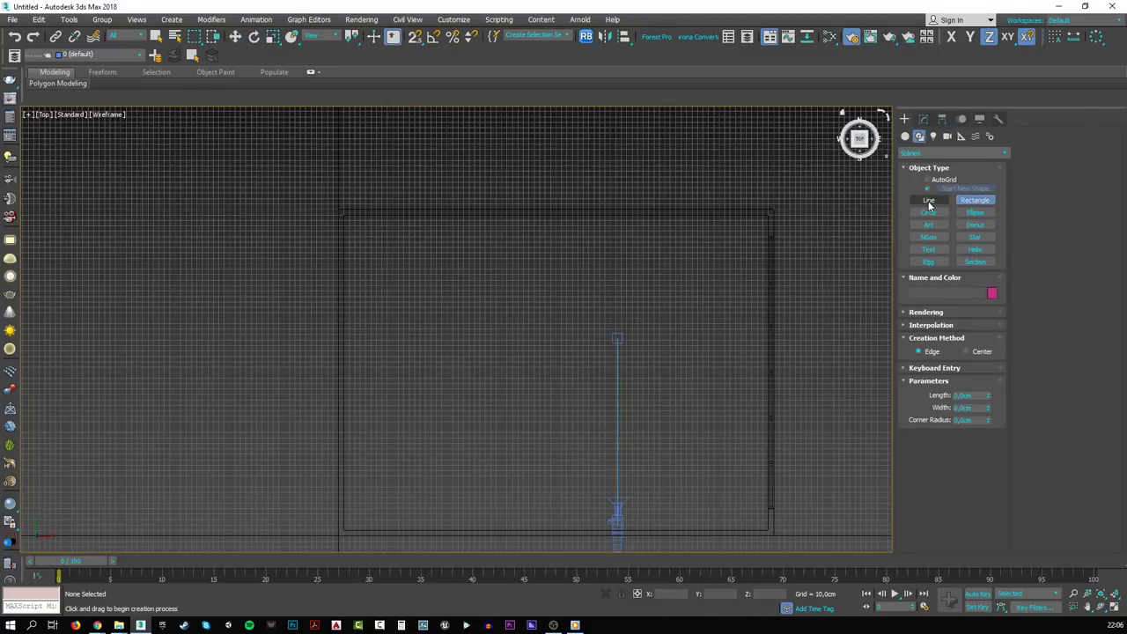
{"action": "scroll", "coordinate": [745, 320], "scroll_direction": "up", "scroll_amount": 5}
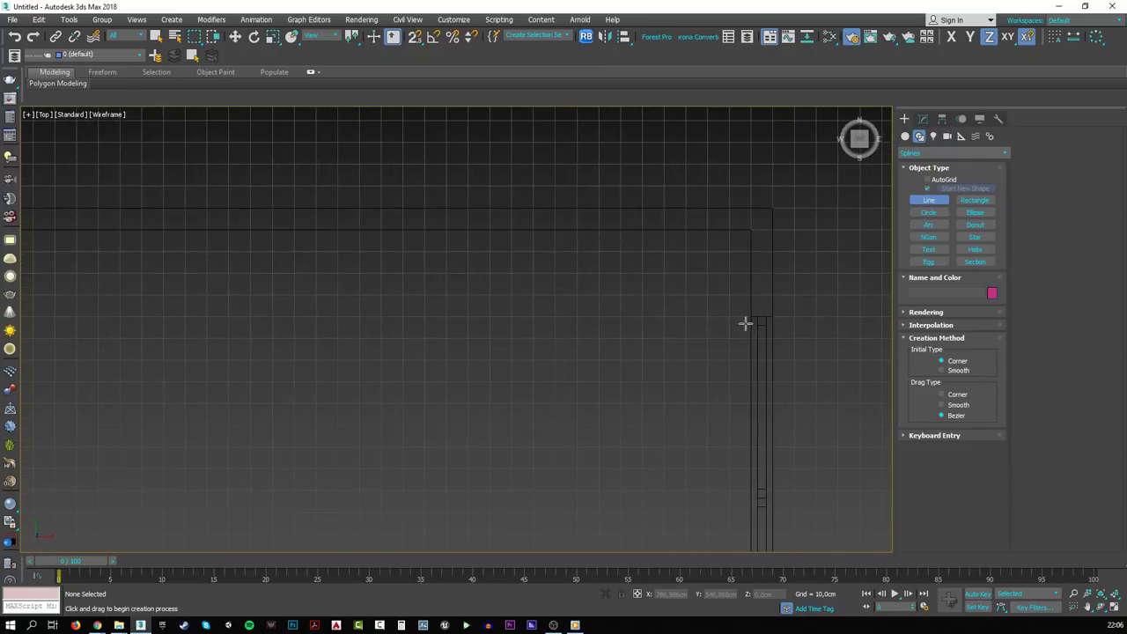
{"action": "key", "text": "s"}
- Trace a line through the floor rectangle's corners along the room walls
{"action": "left_click", "coordinate": [751, 230]}
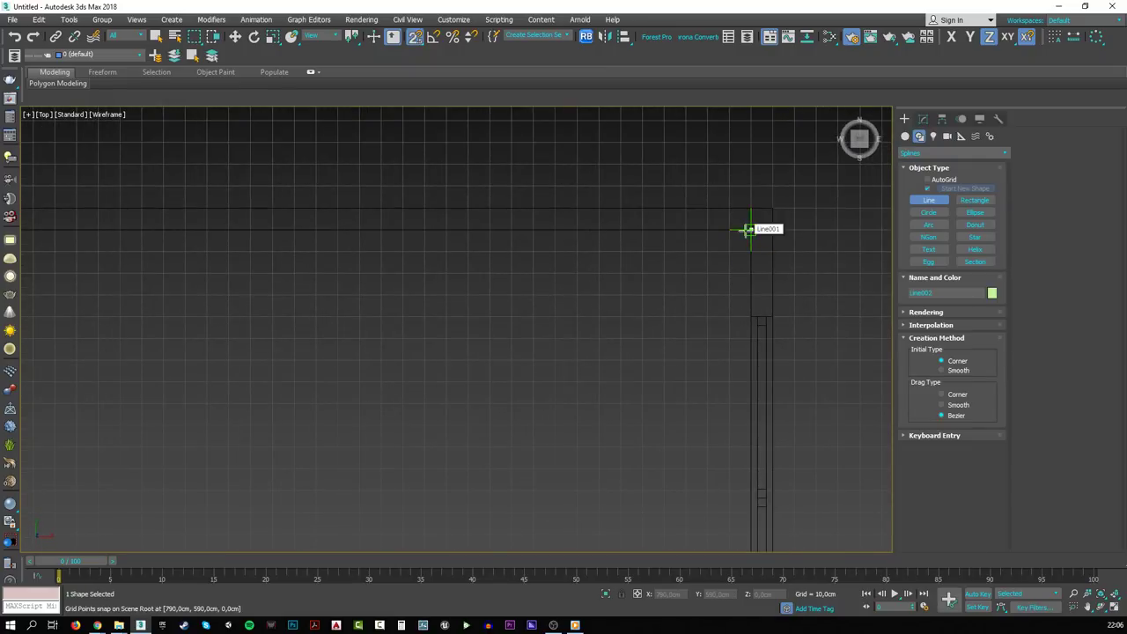
{"action": "scroll", "coordinate": [599, 380], "scroll_direction": "down", "scroll_amount": 4}
{"action": "scroll", "coordinate": [345, 370], "scroll_direction": "up", "scroll_amount": 5}
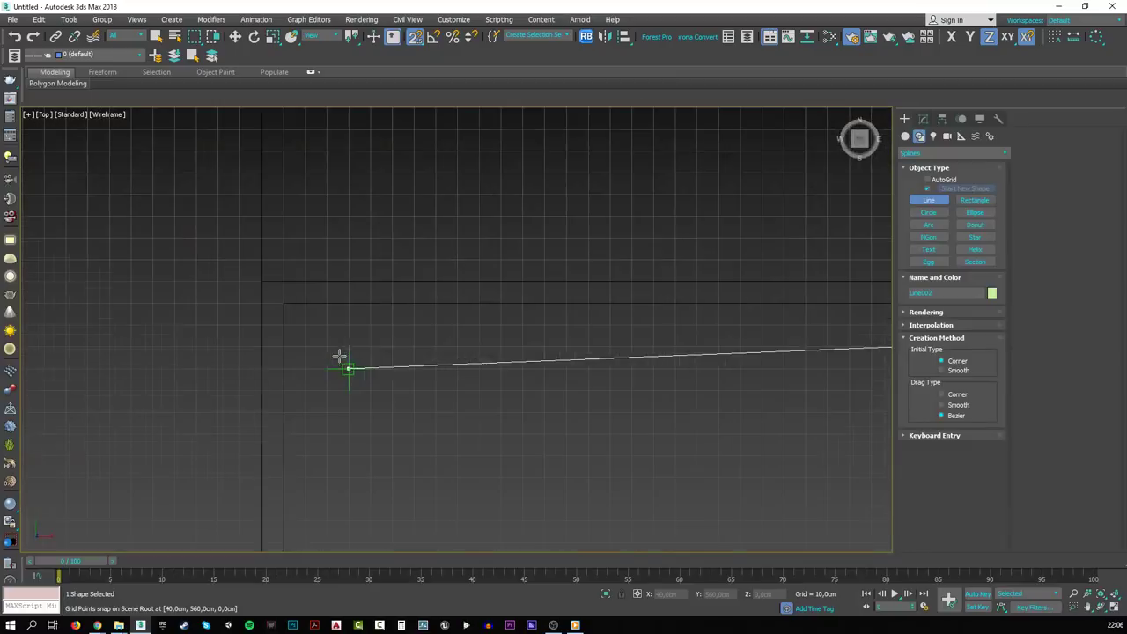
{"action": "left_click", "coordinate": [284, 303]}
{"action": "scroll", "coordinate": [373, 352], "scroll_direction": "down", "scroll_amount": 4}
{"action": "scroll", "coordinate": [377, 327], "scroll_direction": "up", "scroll_amount": 4}
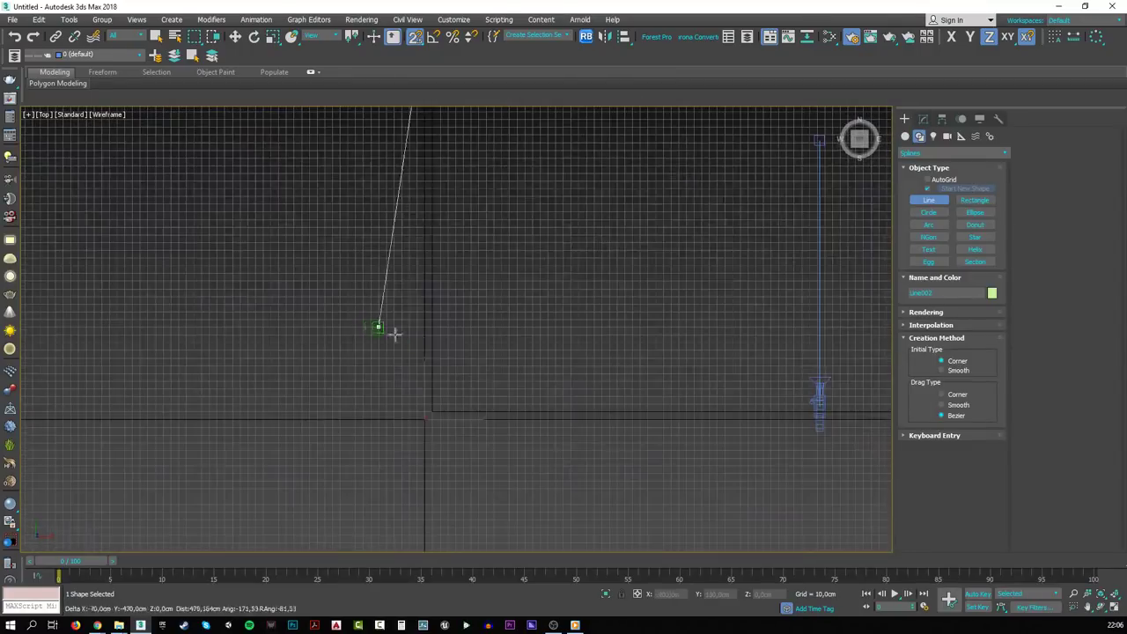
{"action": "left_click", "coordinate": [395, 438]}
{"action": "scroll", "coordinate": [466, 391], "scroll_direction": "down", "scroll_amount": 3}
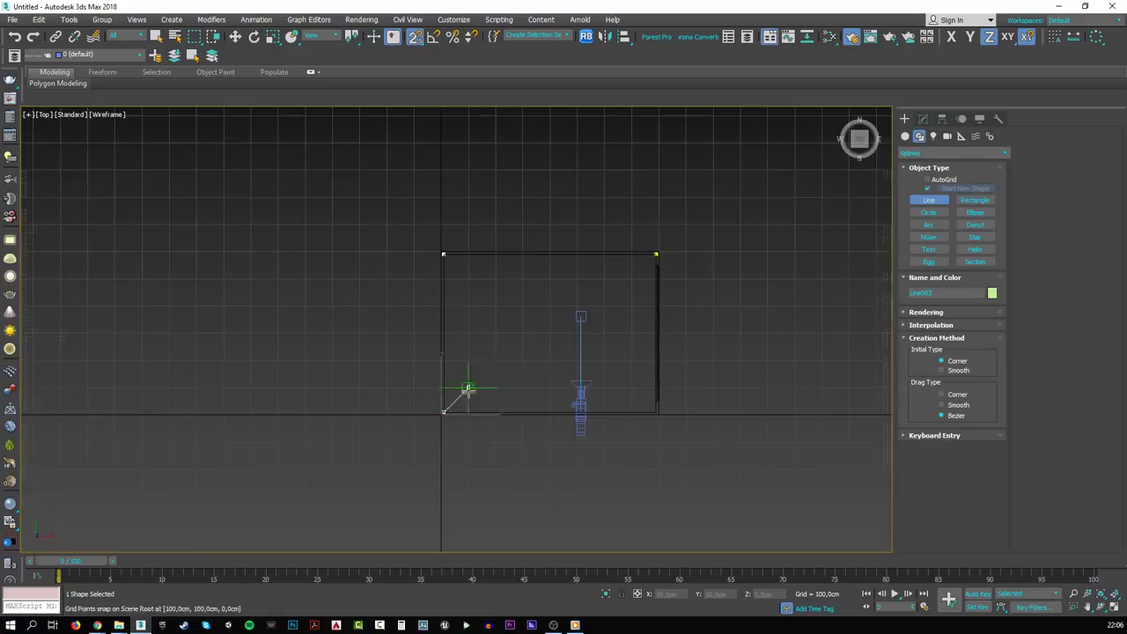
{"action": "scroll", "coordinate": [671, 403], "scroll_direction": "up", "scroll_amount": 5}
{"action": "left_click", "coordinate": [604, 445]}
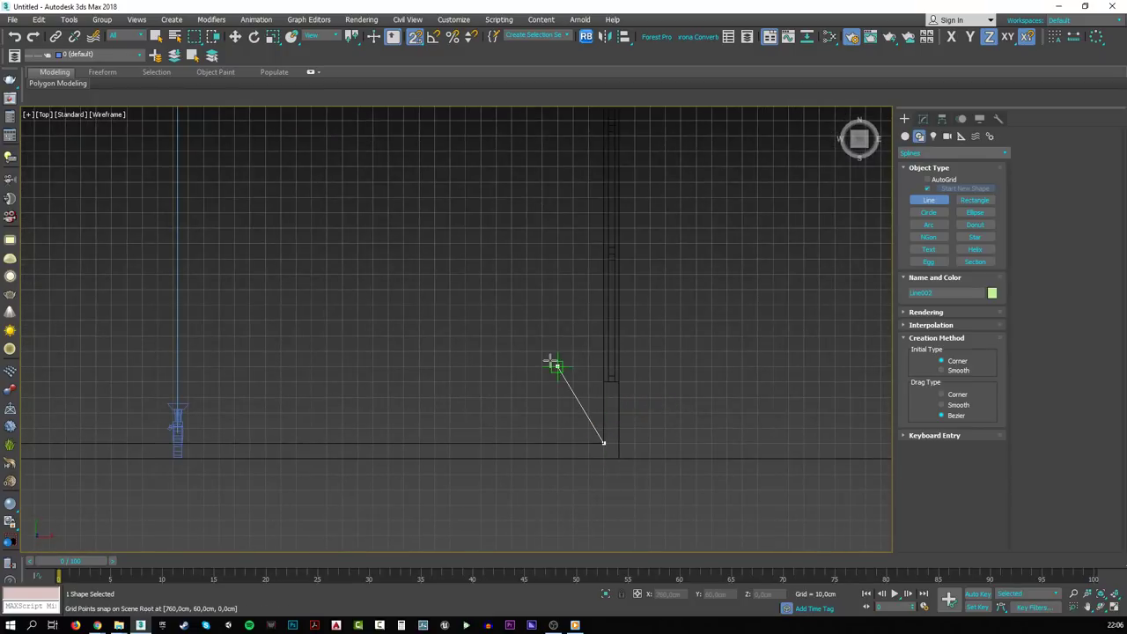
{"action": "right_click", "coordinate": [549, 359]}
{"action": "right_click", "coordinate": [549, 359]}
{"action": "scroll", "coordinate": [549, 359], "scroll_direction": "down", "scroll_amount": 5}
- In the Front view, change the Home Grid spacing from 10cm to 1,0cm
{"action": "key", "text": "f"}
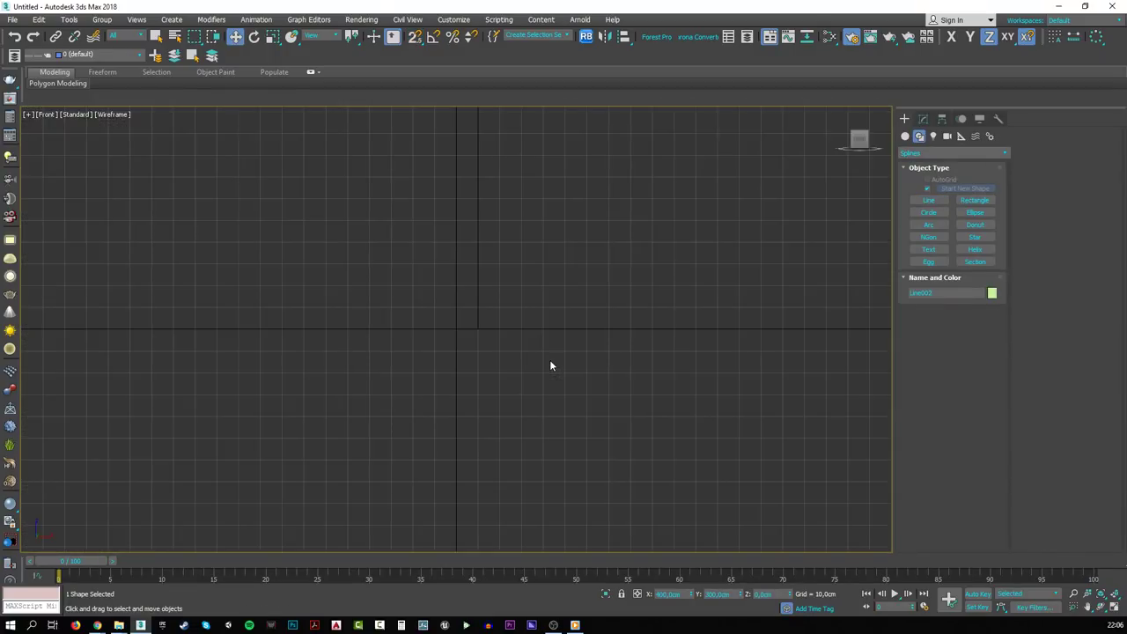
{"action": "middle_click_drag", "start_coordinate": [47, 301], "coordinate": [273, 404]}
{"action": "scroll", "coordinate": [332, 446], "scroll_direction": "up", "scroll_amount": 6}
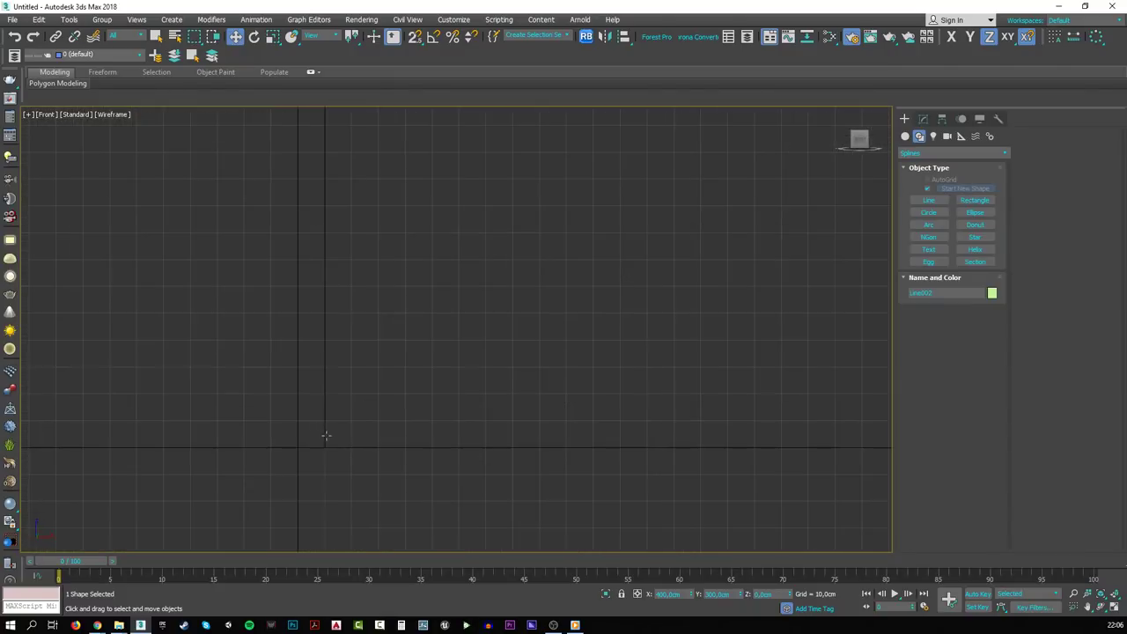
{"action": "scroll", "coordinate": [332, 446], "scroll_direction": "up", "scroll_amount": 2}
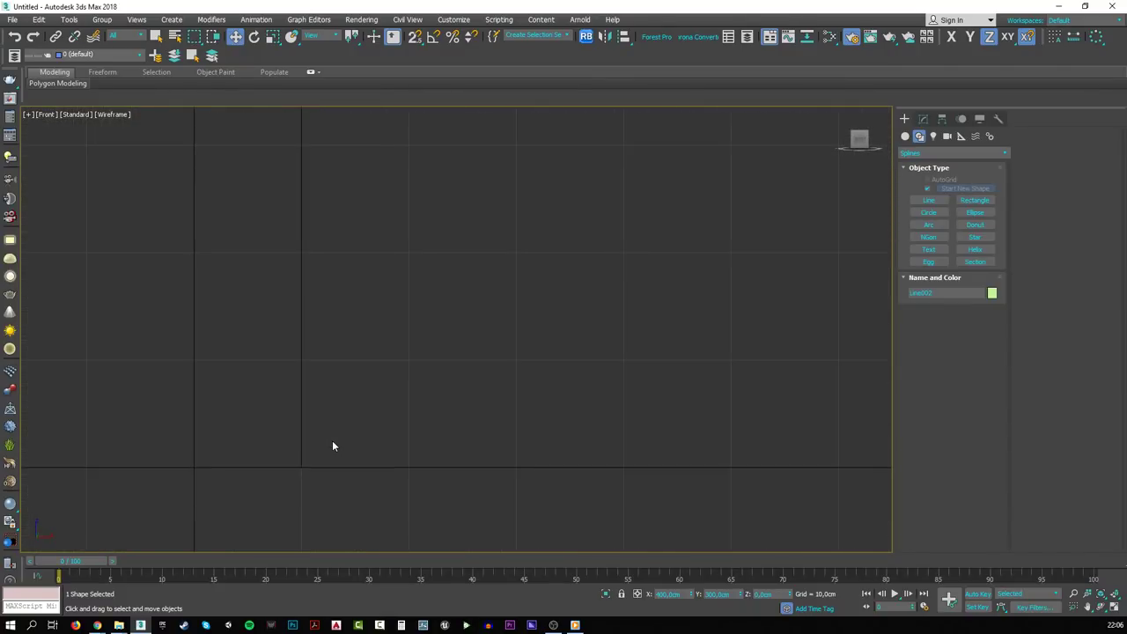
{"action": "right_click", "coordinate": [414, 37]}
{"action": "left_click", "coordinate": [547, 250]}
{"action": "double_click", "coordinate": [608, 271]}
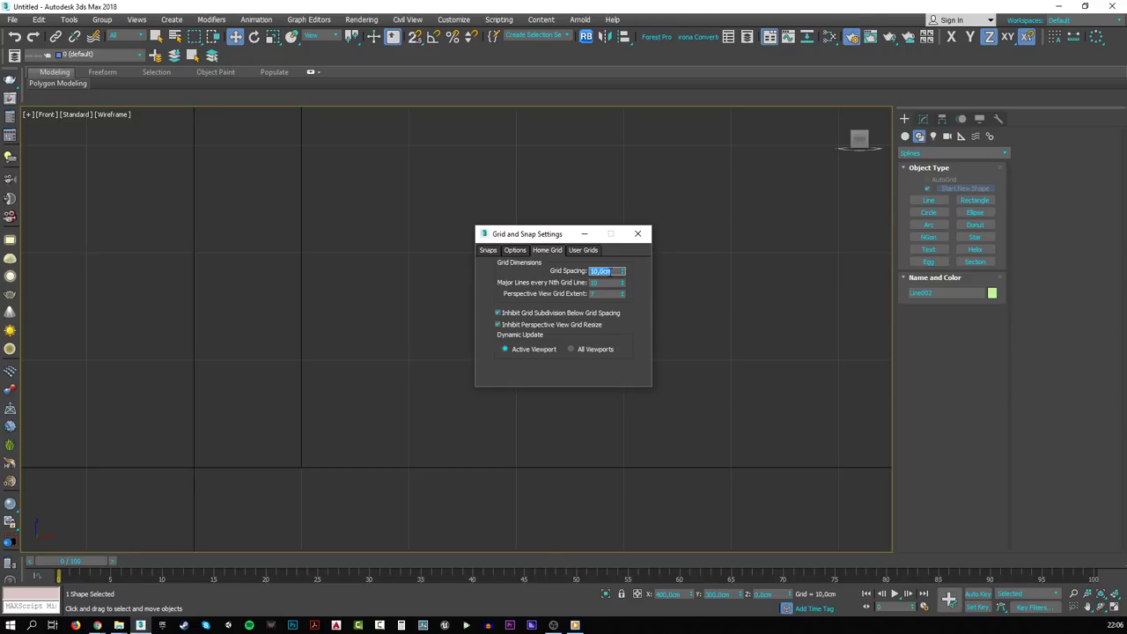
{"action": "type", "text": "1"}
{"action": "key", "text": "Return"}
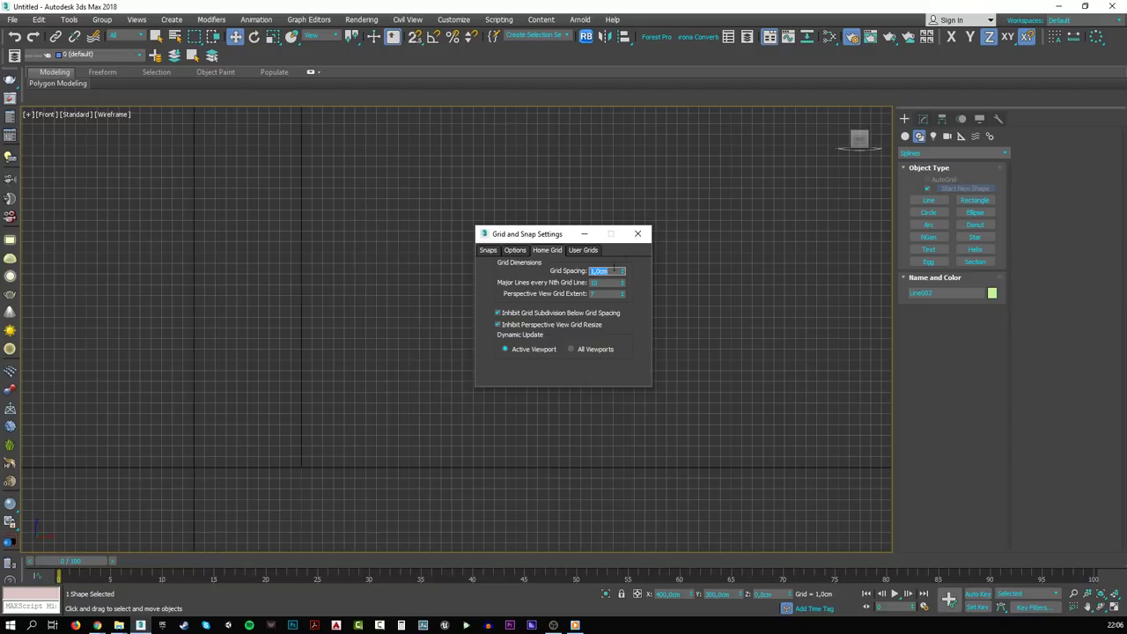
{"action": "left_click", "coordinate": [638, 233]}
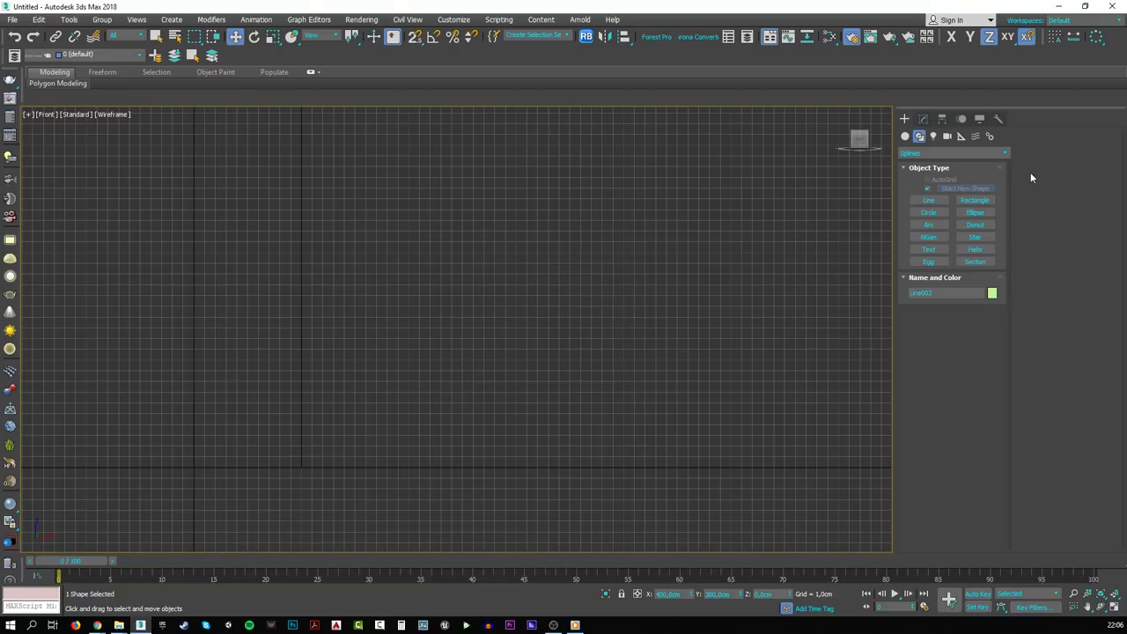
- Snap a 12cm tall, 2cm wide rectangle from the origin in the Front view
{"action": "left_click", "coordinate": [960, 199]}
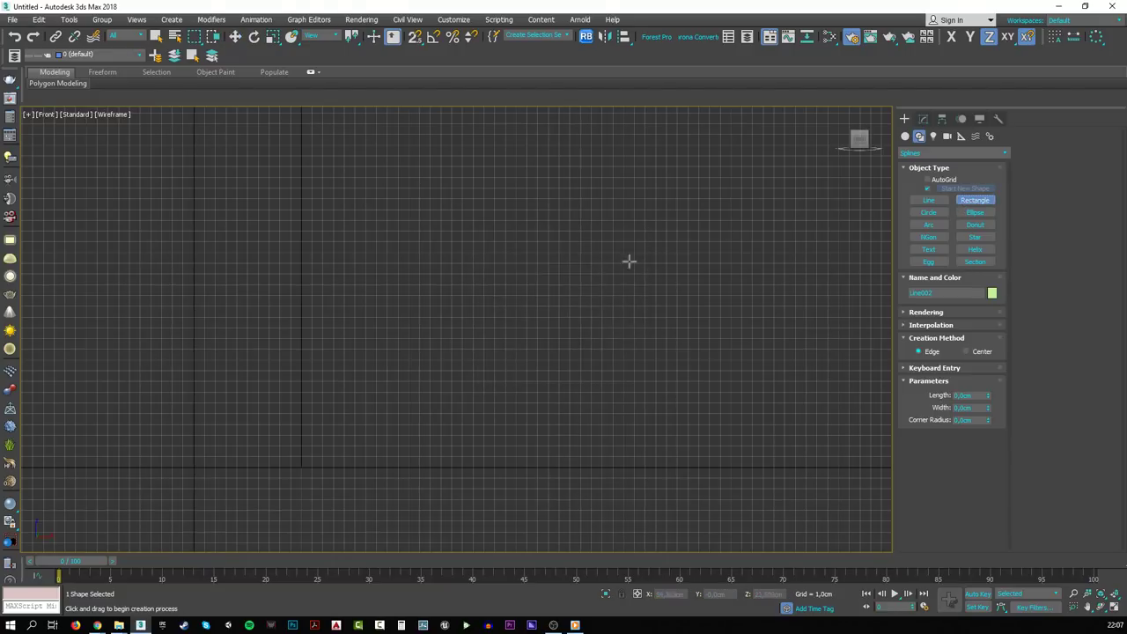
{"action": "key", "text": "s"}
{"action": "left_click_drag", "start_coordinate": [301, 466], "coordinate": [323, 338]}
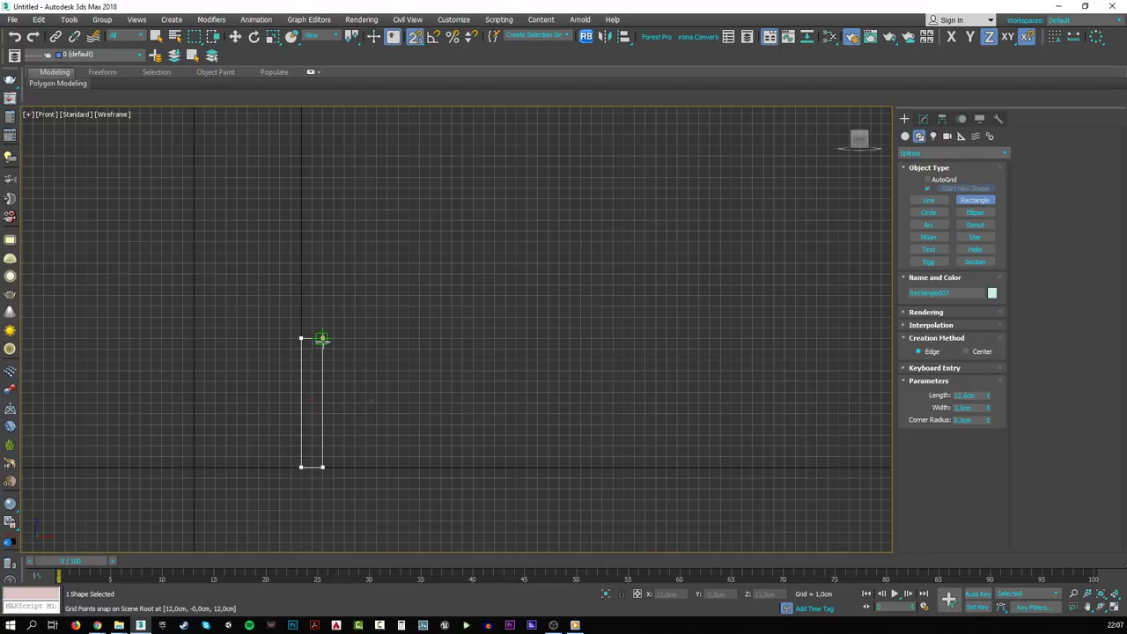
{"action": "key", "text": "s"}
{"action": "key", "text": "w"}
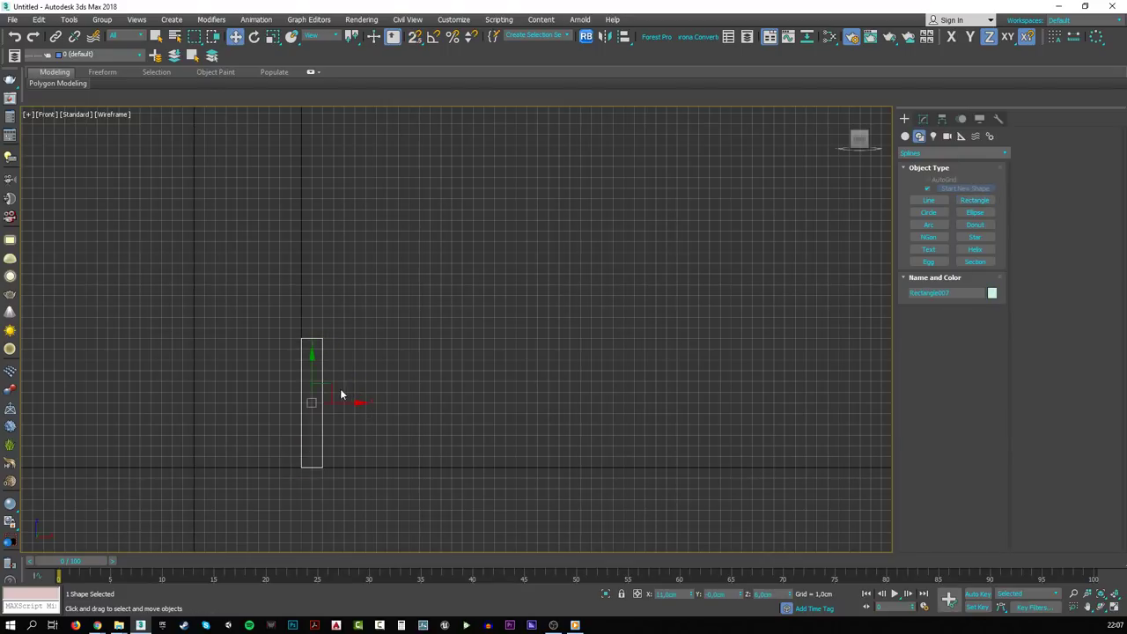
{"action": "middle_click_drag", "start_coordinate": [347, 389], "coordinate": [432, 356]}
{"action": "scroll", "coordinate": [432, 359], "scroll_direction": "up", "scroll_amount": 4}
{"action": "middle_click_drag", "start_coordinate": [458, 327], "coordinate": [461, 324]}
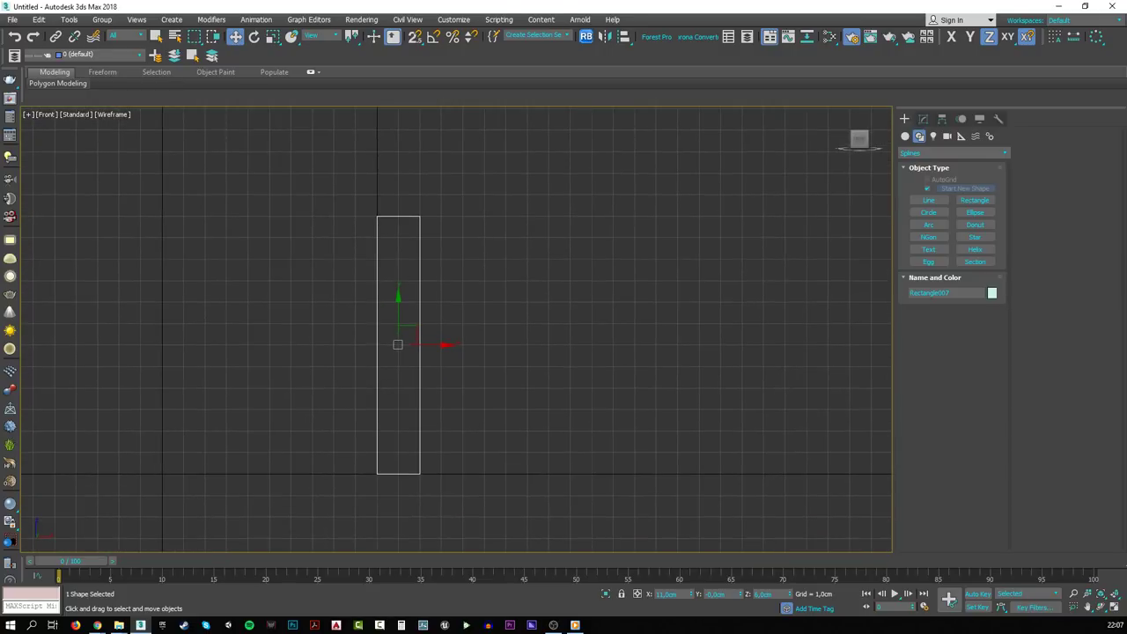
{"action": "key", "text": "alt+Tab"}
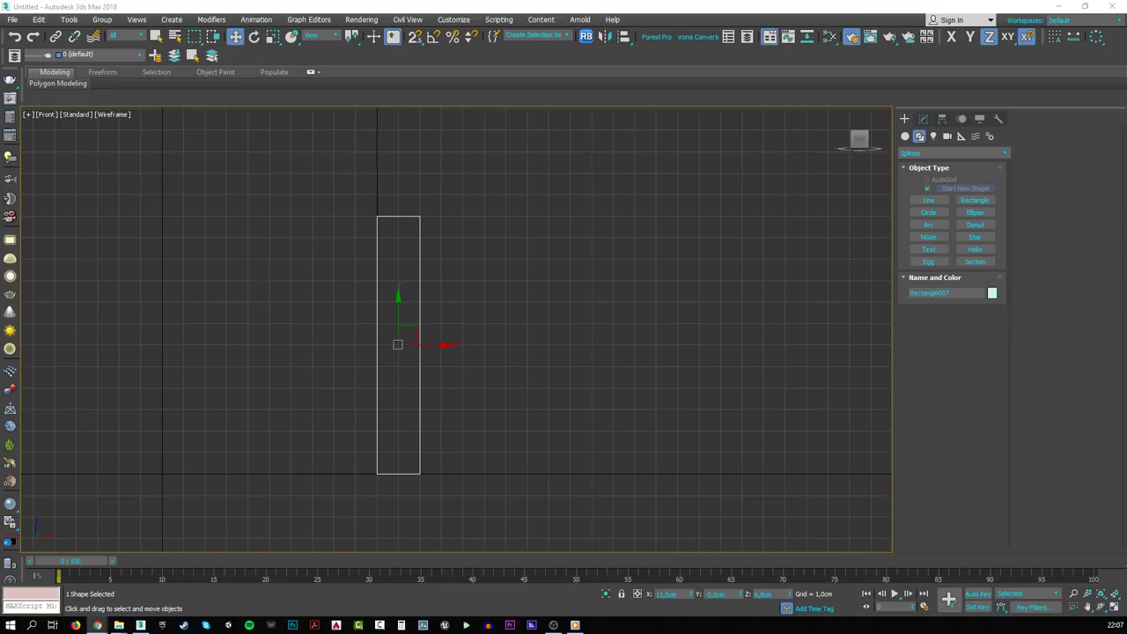
- Trace a closed 7-vertex line around the rectangle with a V-notch on its right edge
{"action": "left_click", "coordinate": [928, 201]}
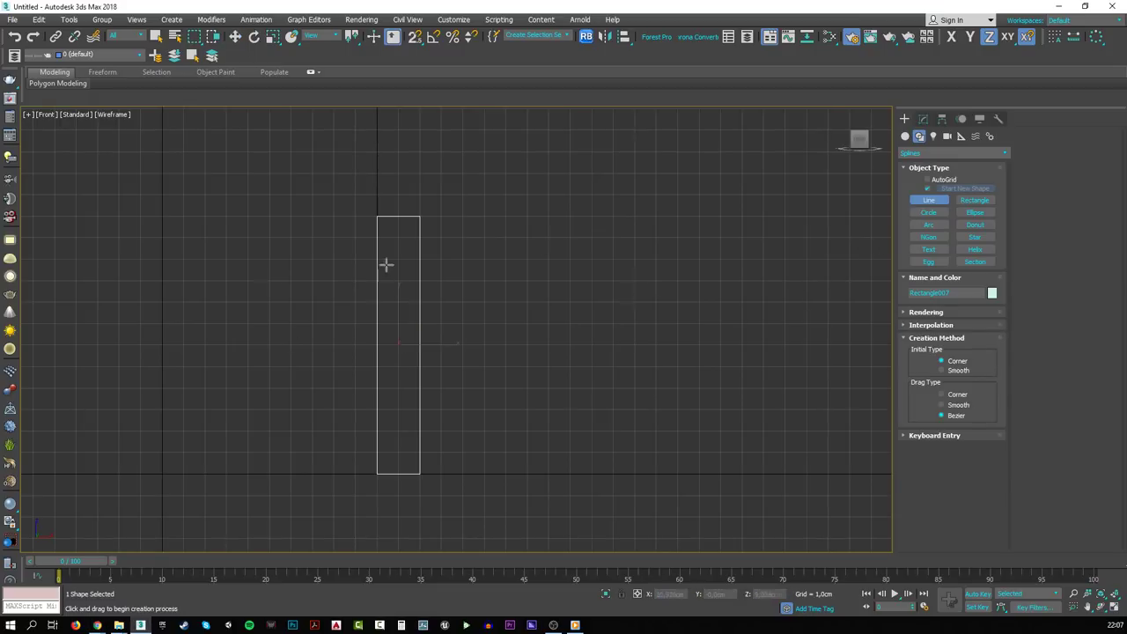
{"action": "key", "text": "s"}
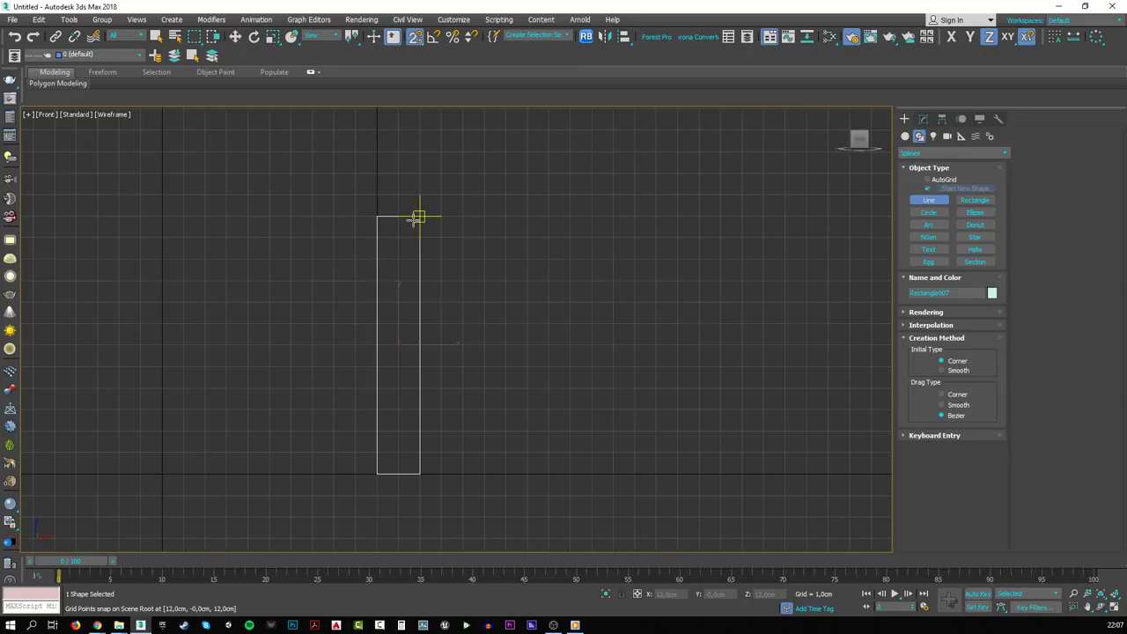
{"action": "left_click", "coordinate": [419, 217]}
{"action": "left_click", "coordinate": [420, 259]}
{"action": "left_click", "coordinate": [398, 281]}
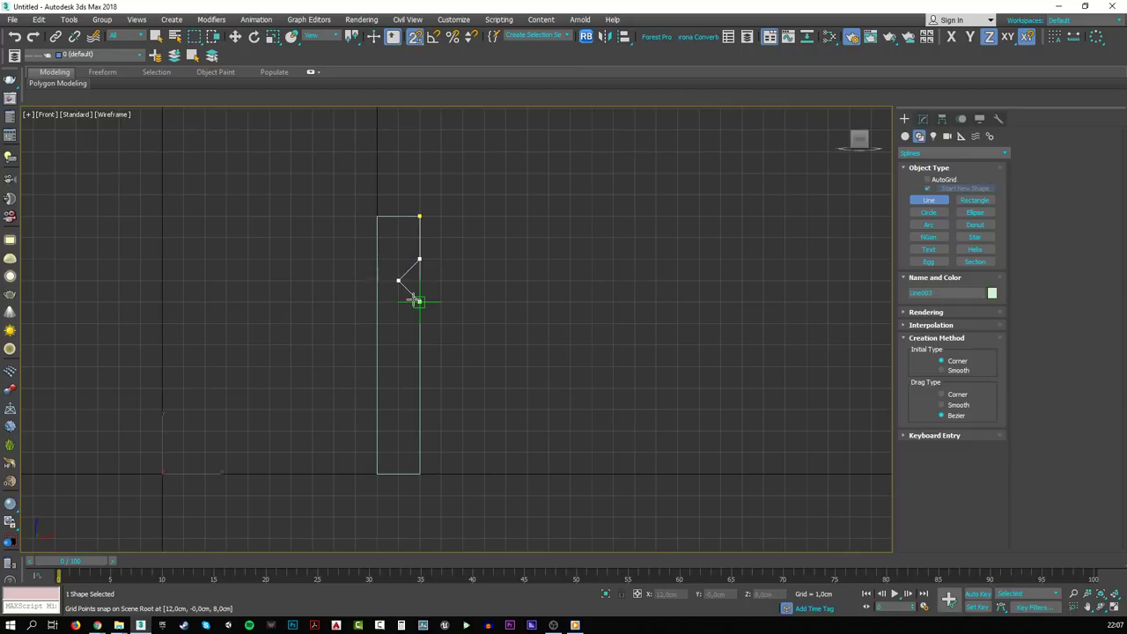
{"action": "left_click", "coordinate": [420, 302]}
{"action": "left_click", "coordinate": [419, 474]}
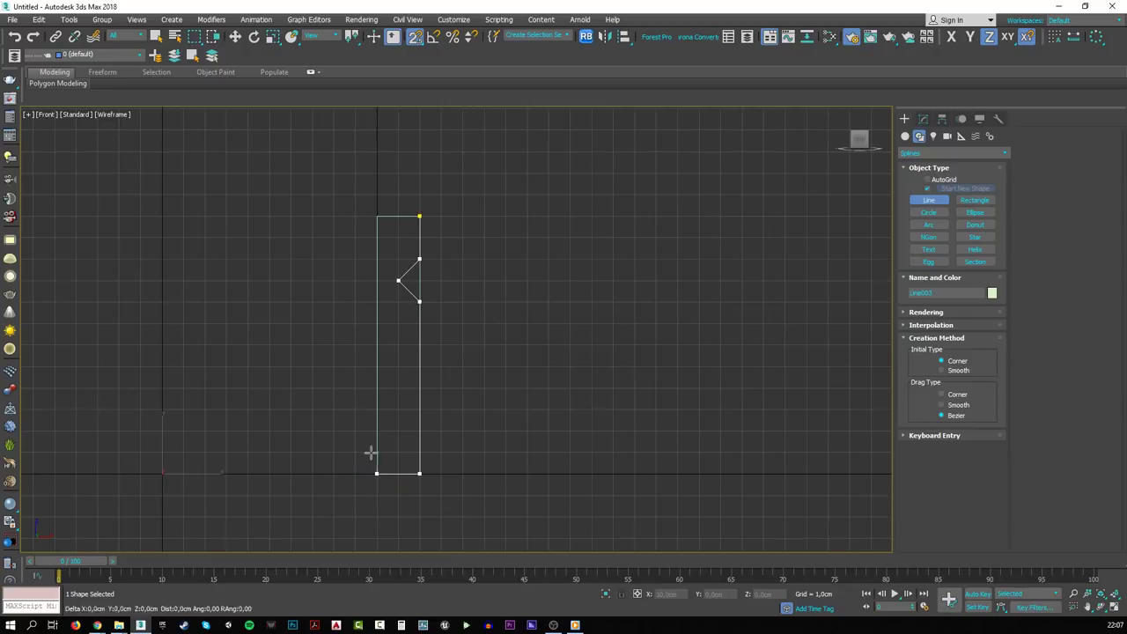
{"action": "left_click", "coordinate": [377, 474]}
{"action": "left_click", "coordinate": [377, 217]}
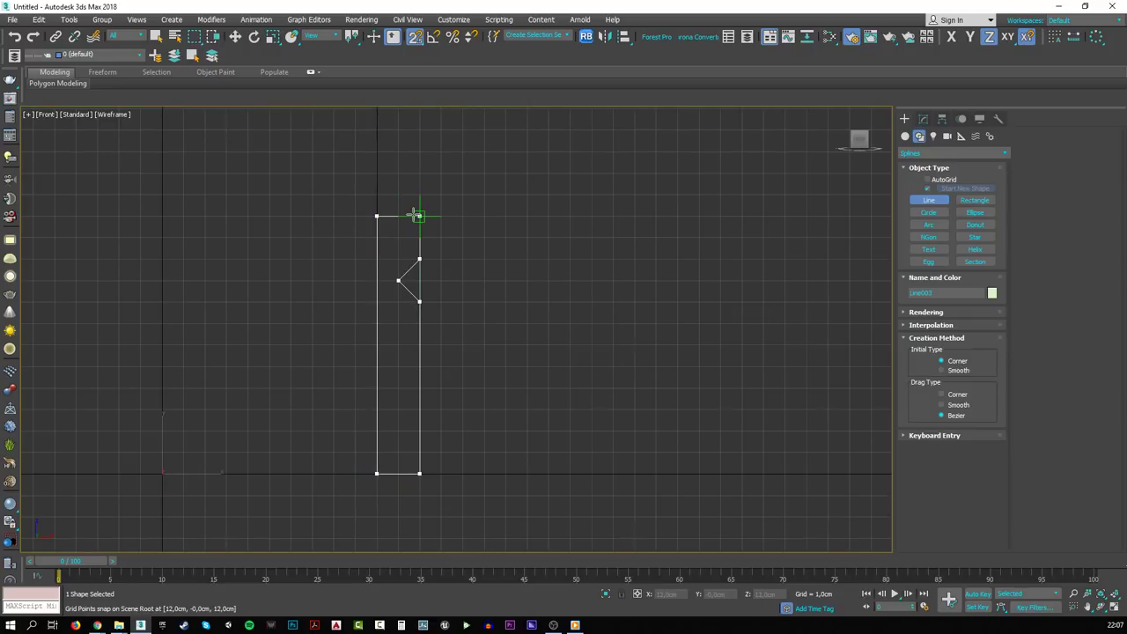
{"action": "left_click", "coordinate": [418, 216]}
{"action": "left_click", "coordinate": [542, 348]}
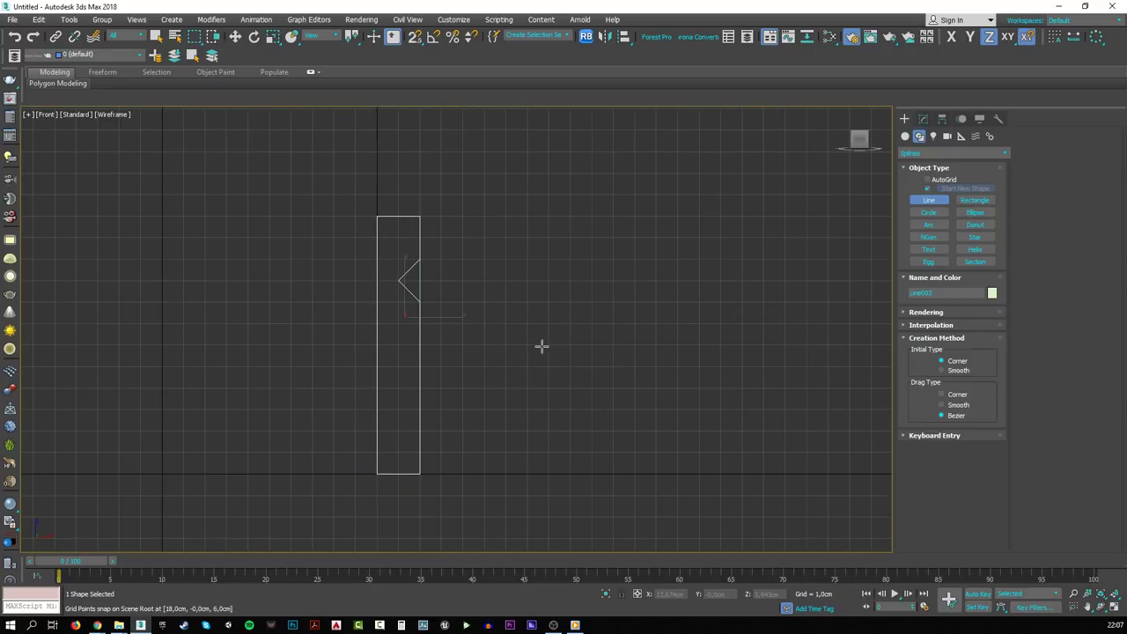
{"action": "right_click", "coordinate": [541, 346]}
- Fillet all of the profile's vertices by 1 cm as a first attempt
{"action": "key", "text": "1"}
{"action": "key", "text": "ctrl+a"}
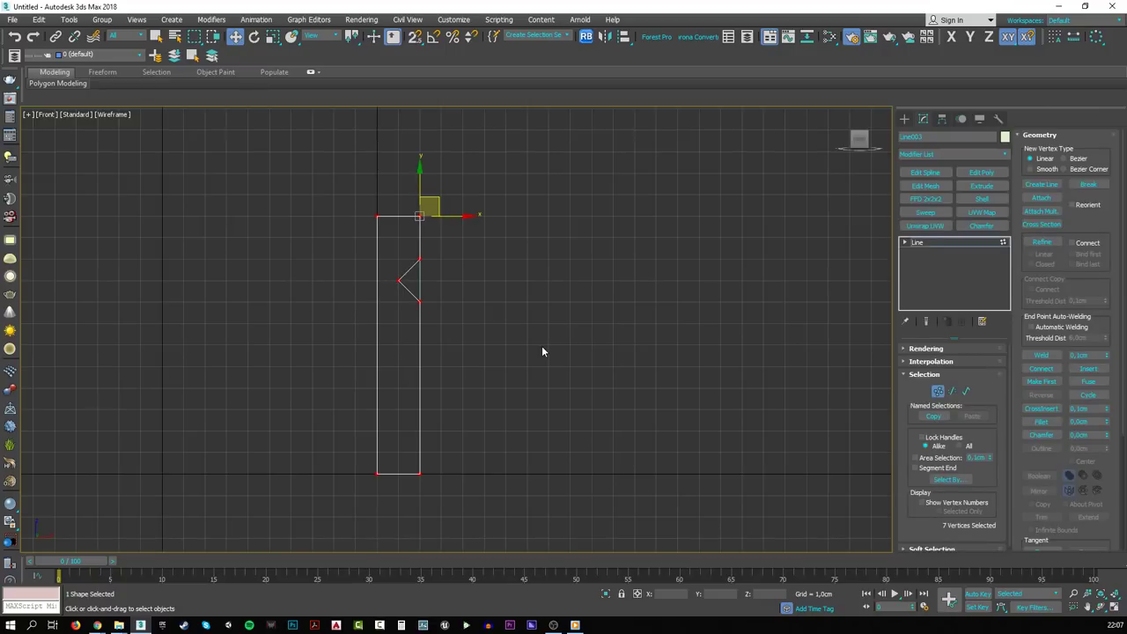
{"action": "left_click", "coordinate": [1079, 422]}
{"action": "type", "text": "1"}
{"action": "key", "text": "Return"}
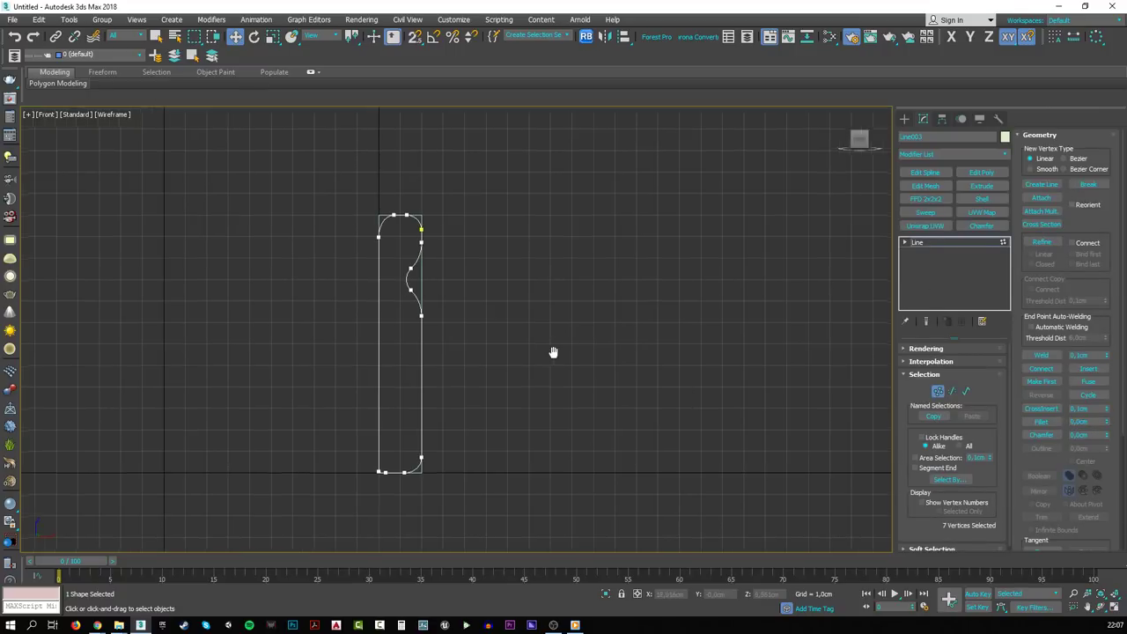
{"action": "middle_click_drag", "start_coordinate": [553, 352], "coordinate": [560, 351]}
{"action": "key", "text": "ctrl+z"}
{"action": "left_click", "coordinate": [1084, 422]}
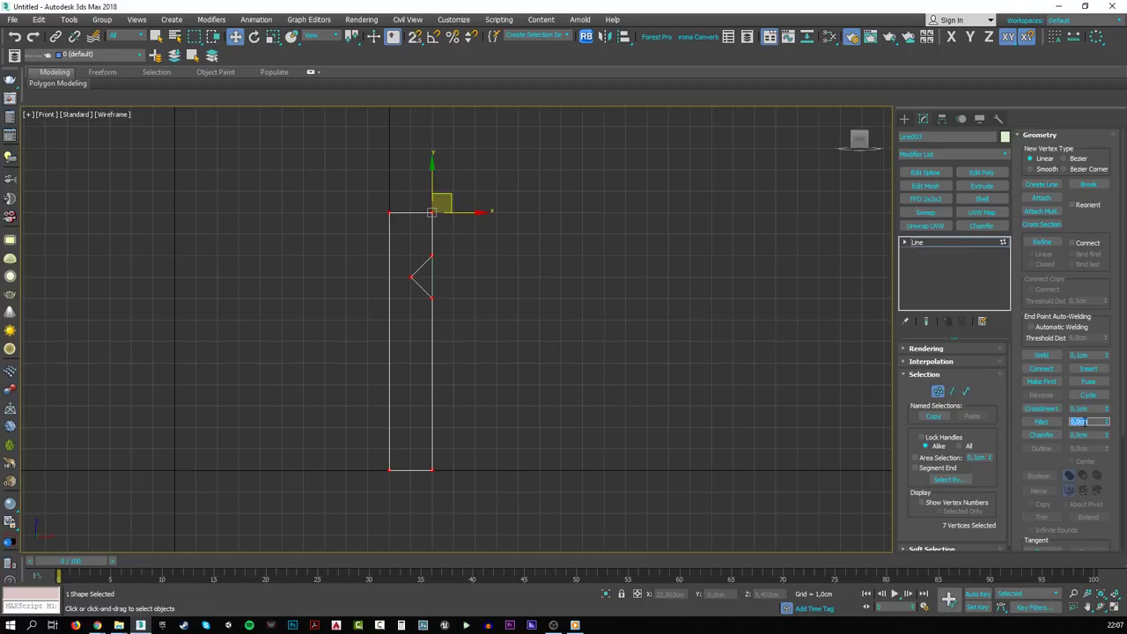
{"action": "type", "text": "1"}
{"action": "key", "text": "Return"}
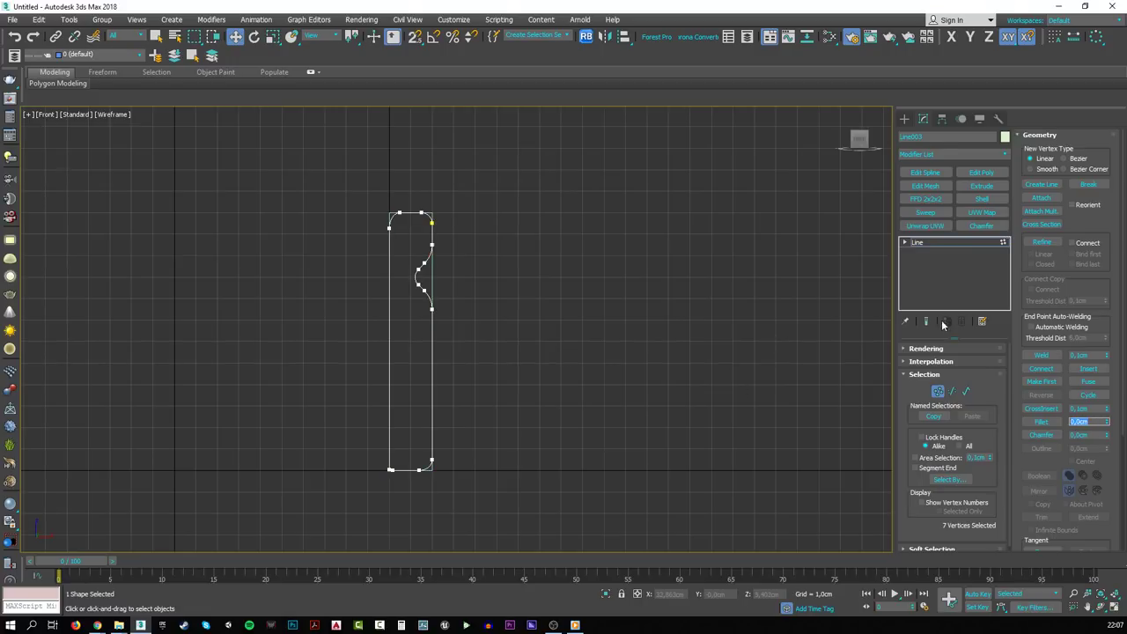
{"action": "key", "text": "F7"}
{"action": "left_click", "coordinate": [958, 242]}
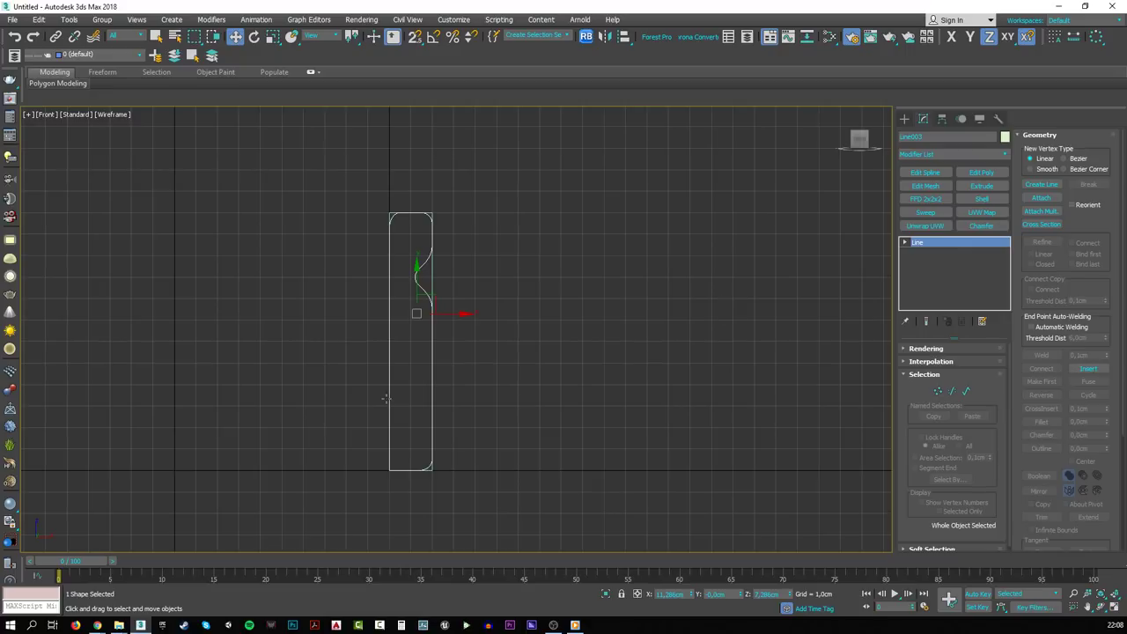
{"action": "scroll", "coordinate": [397, 480], "scroll_direction": "up", "scroll_amount": 8}
{"action": "scroll", "coordinate": [364, 532], "scroll_direction": "down", "scroll_amount": 5}
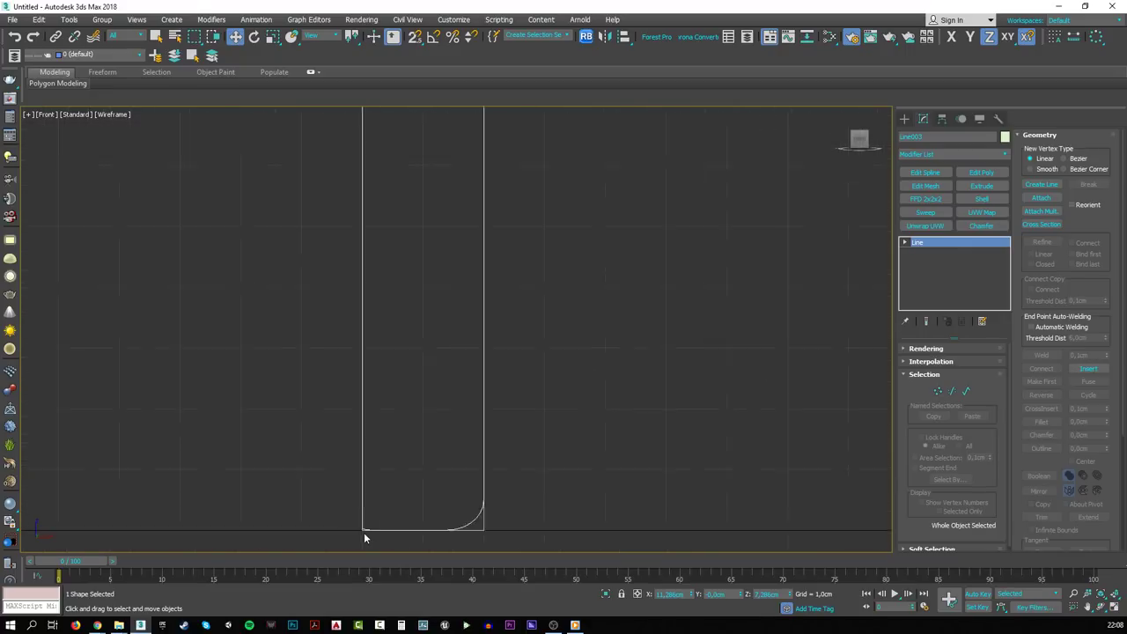
- Redo the 1 cm fillet on the six corners, leaving the bottom-left one sharp
{"action": "key", "text": "1"}
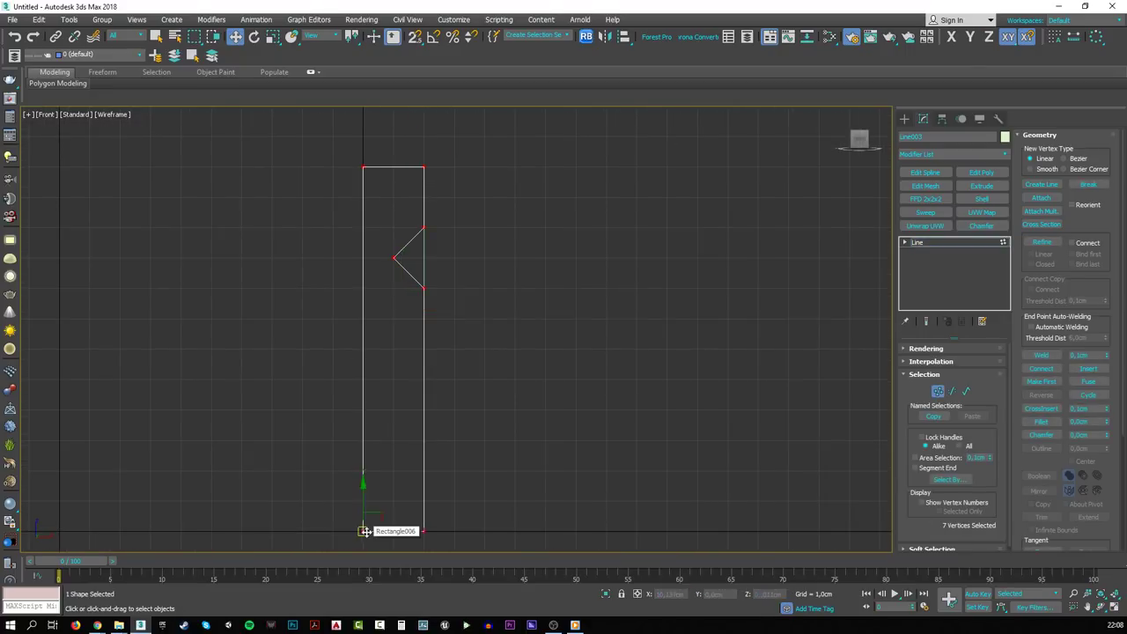
{"action": "left_click", "coordinate": [364, 531]}
{"action": "key", "text": "F8"}
{"action": "key", "text": "ctrl+a"}
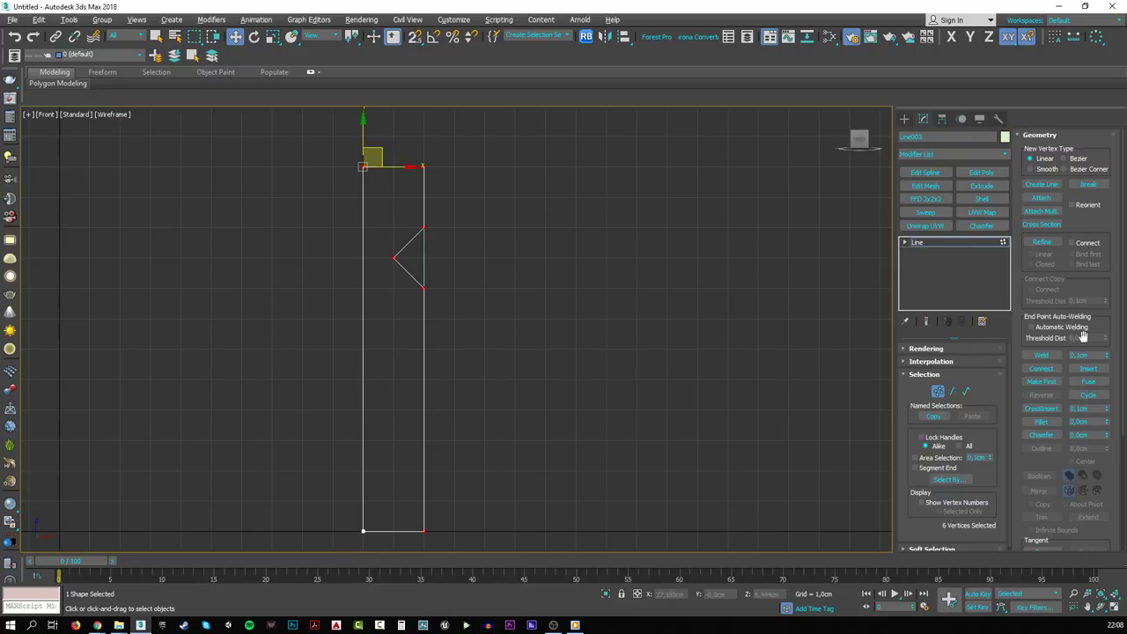
{"action": "left_click", "coordinate": [1086, 421]}
{"action": "type", "text": "1"}
{"action": "key", "text": "Return"}
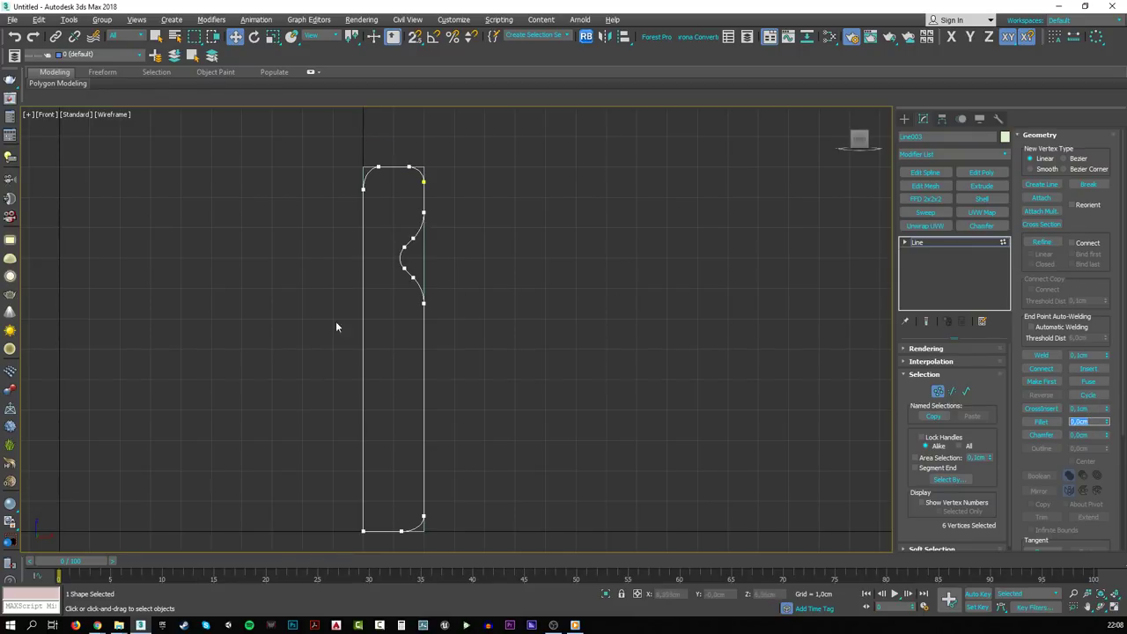
{"action": "scroll", "coordinate": [346, 304], "scroll_direction": "down", "scroll_amount": 3}
{"action": "left_click", "coordinate": [974, 242]}
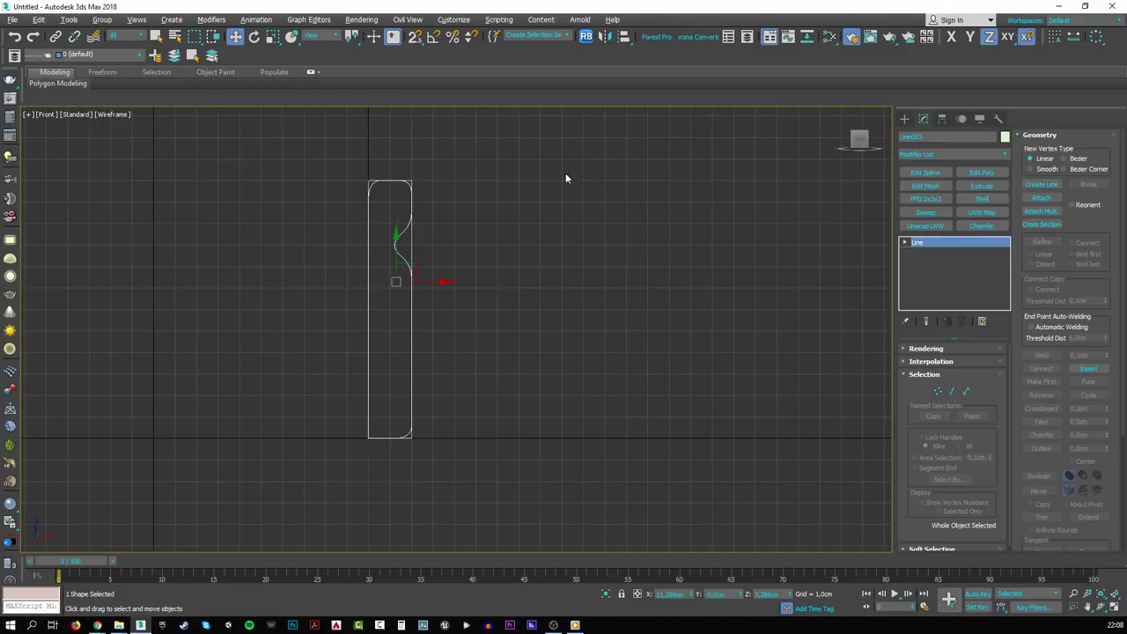
{"action": "scroll", "coordinate": [428, 228], "scroll_direction": "up", "scroll_amount": 3}
{"action": "left_click", "coordinate": [404, 248]}
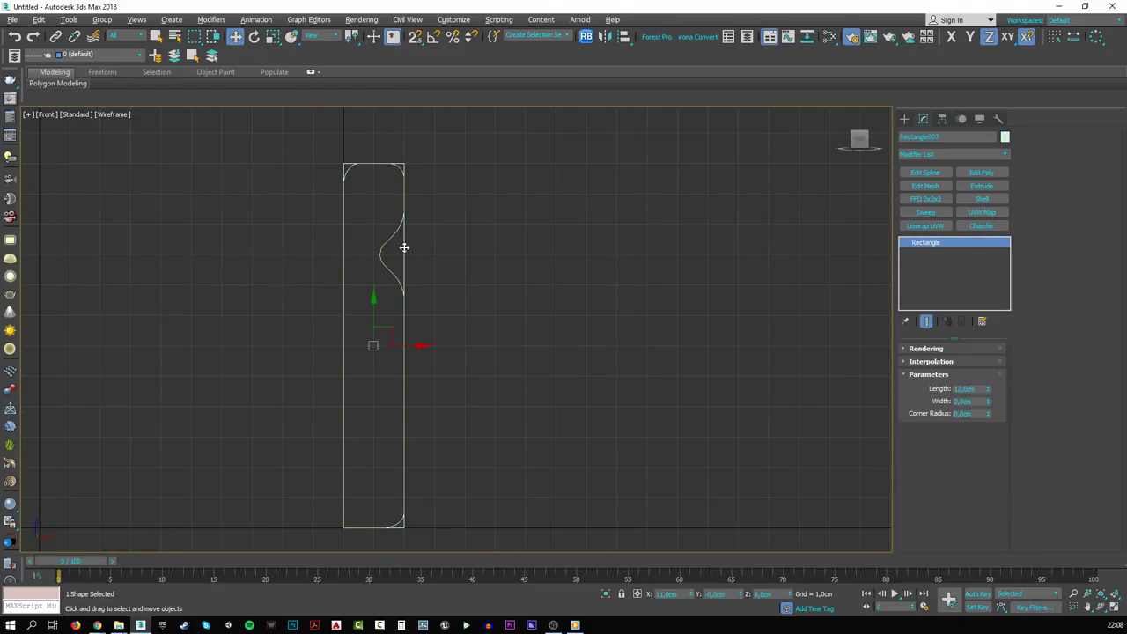
- Delete the guide rectangle and view the profile and wall path in Perspective
{"action": "key", "text": "Delete"}
{"action": "left_click", "coordinate": [398, 281]}
{"action": "key", "text": "p"}
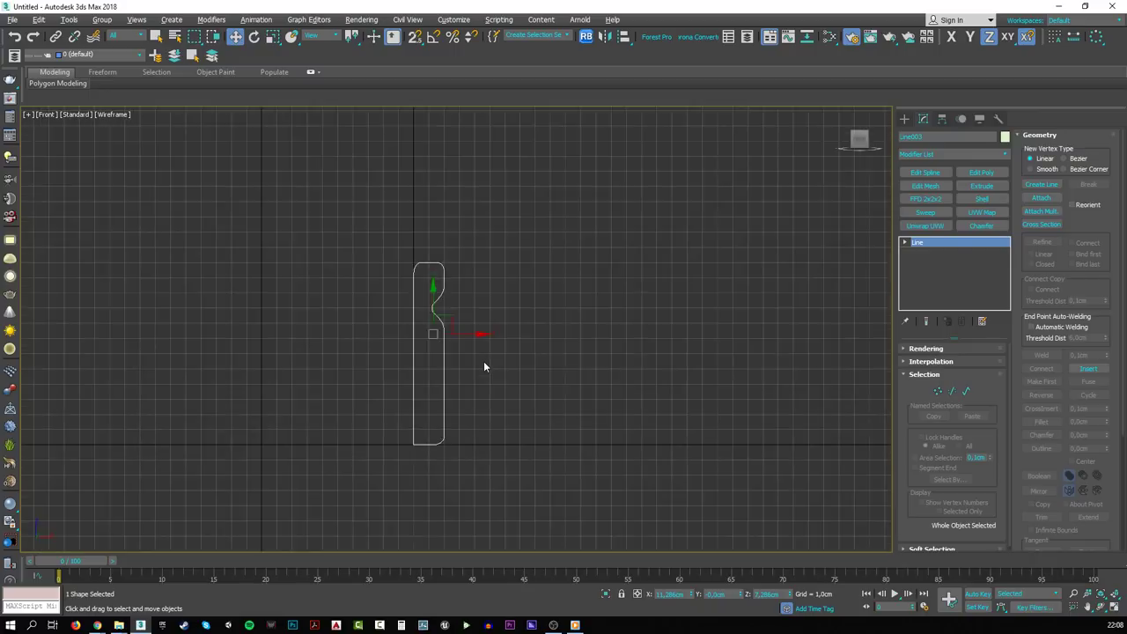
{"action": "left_click", "coordinate": [489, 426]}
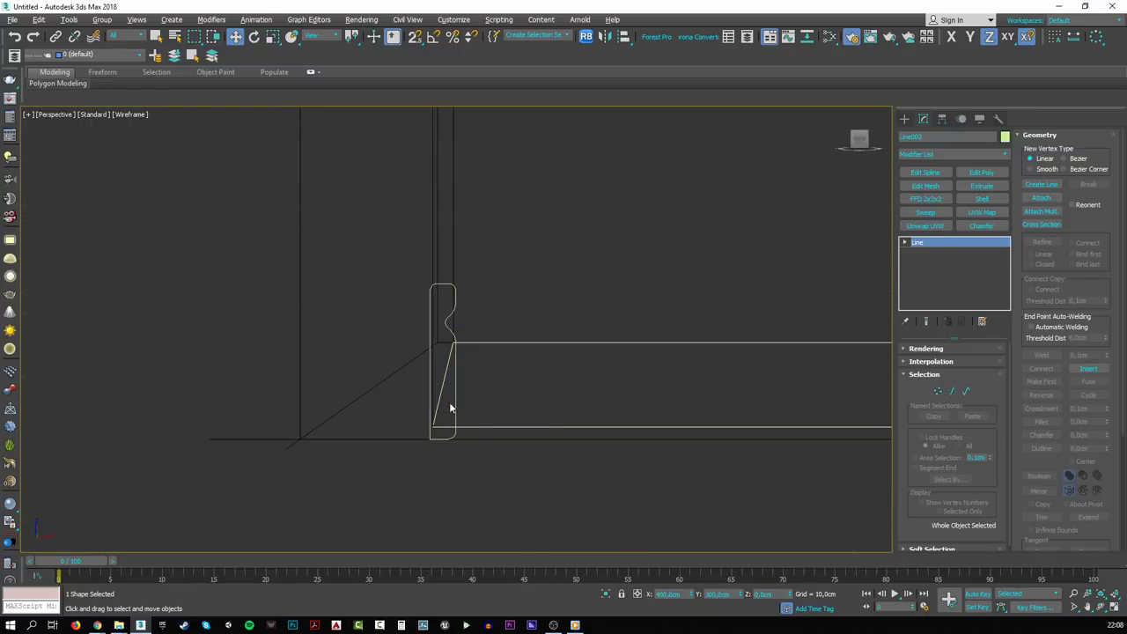
{"action": "key", "text": "ctrl+z"}
{"action": "key", "text": "ctrl+z"}
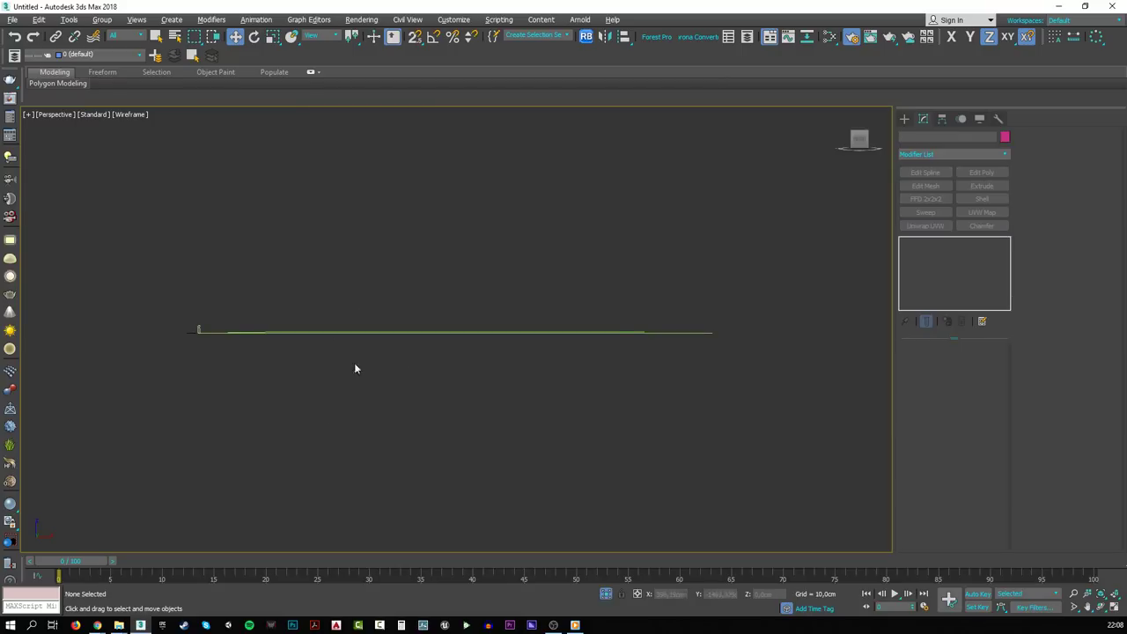
{"action": "middle_click_drag", "start_coordinate": [355, 368], "coordinate": [329, 417], "text": "alt"}
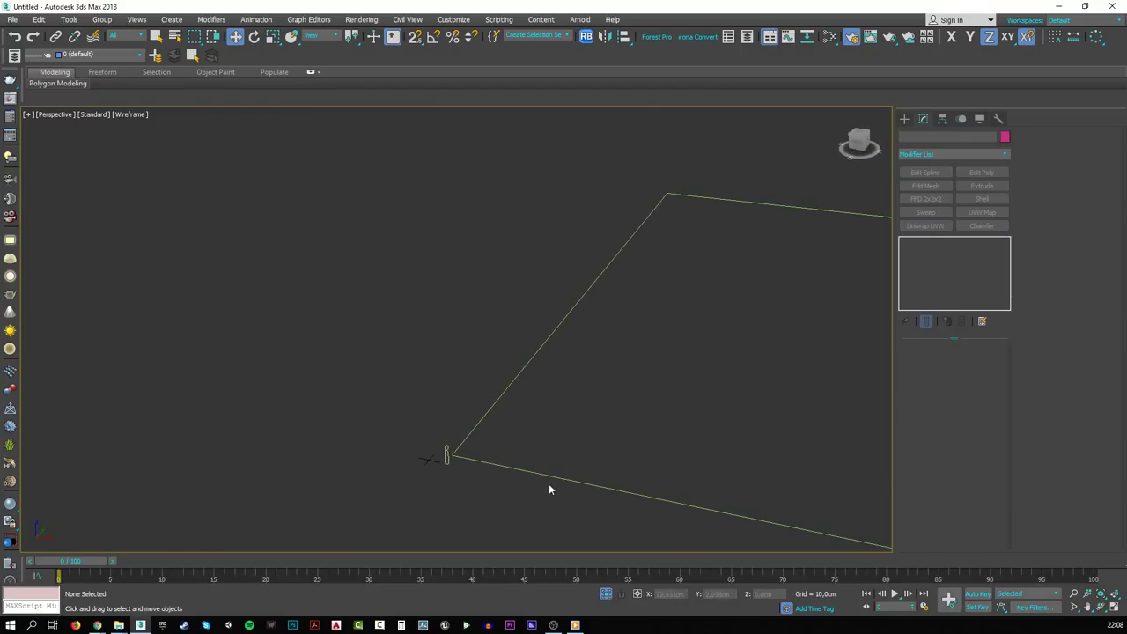
- Apply the Sweep modifier to the Line002 wall-perimeter path
{"action": "middle_click_drag", "start_coordinate": [549, 490], "coordinate": [387, 441]}
{"action": "left_click", "coordinate": [385, 430]}
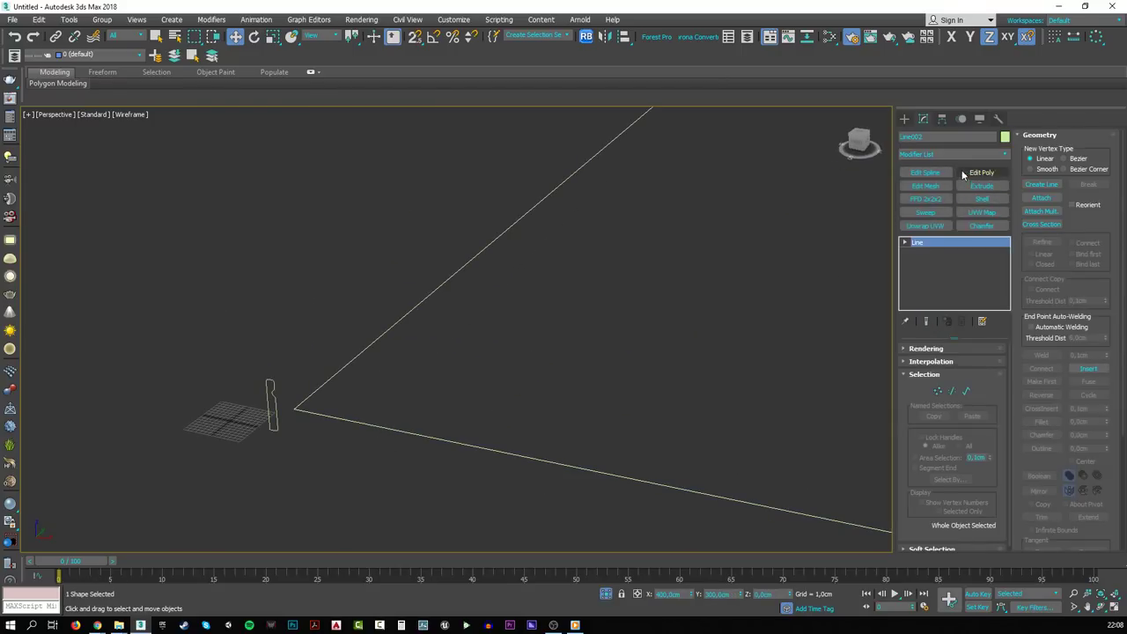
{"action": "left_click", "coordinate": [948, 151]}
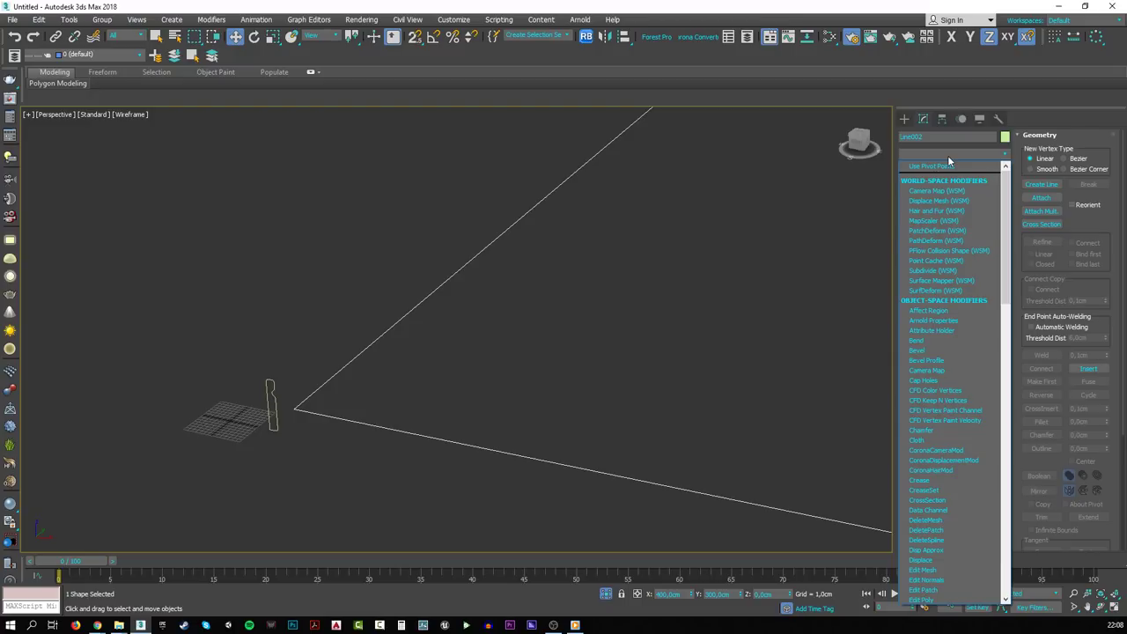
{"action": "type", "text": "sw"}
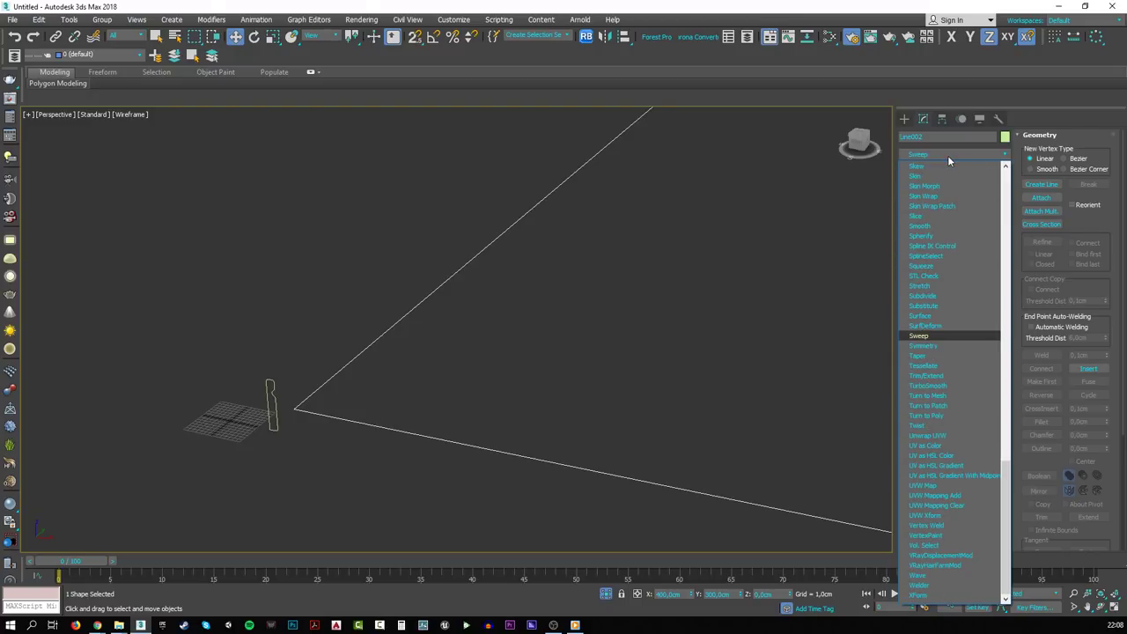
{"action": "key", "text": "Return"}
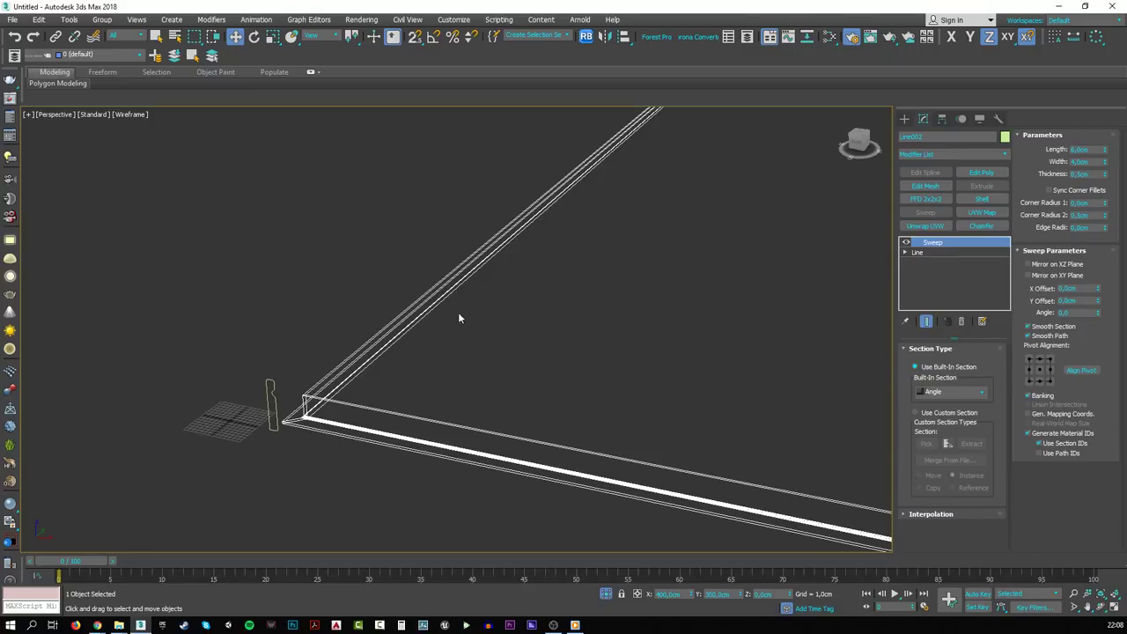
{"action": "key", "text": "alt+Tab"}
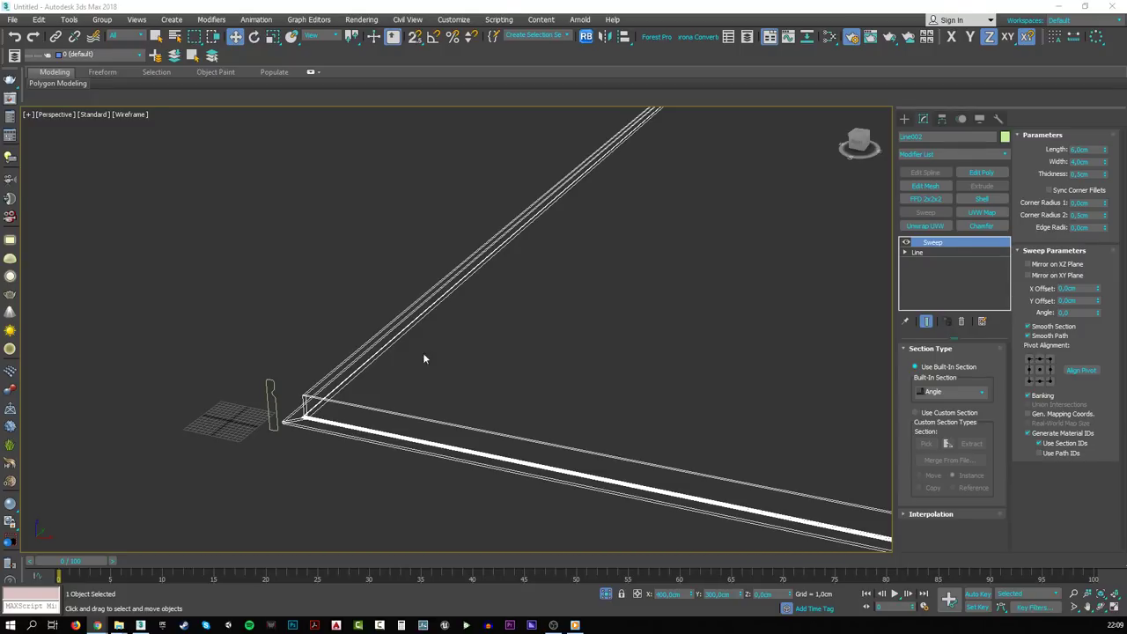
- Switch the sweep to a custom section and pick the curved profile Line003 as its cross-section
{"action": "left_click", "coordinate": [935, 413]}
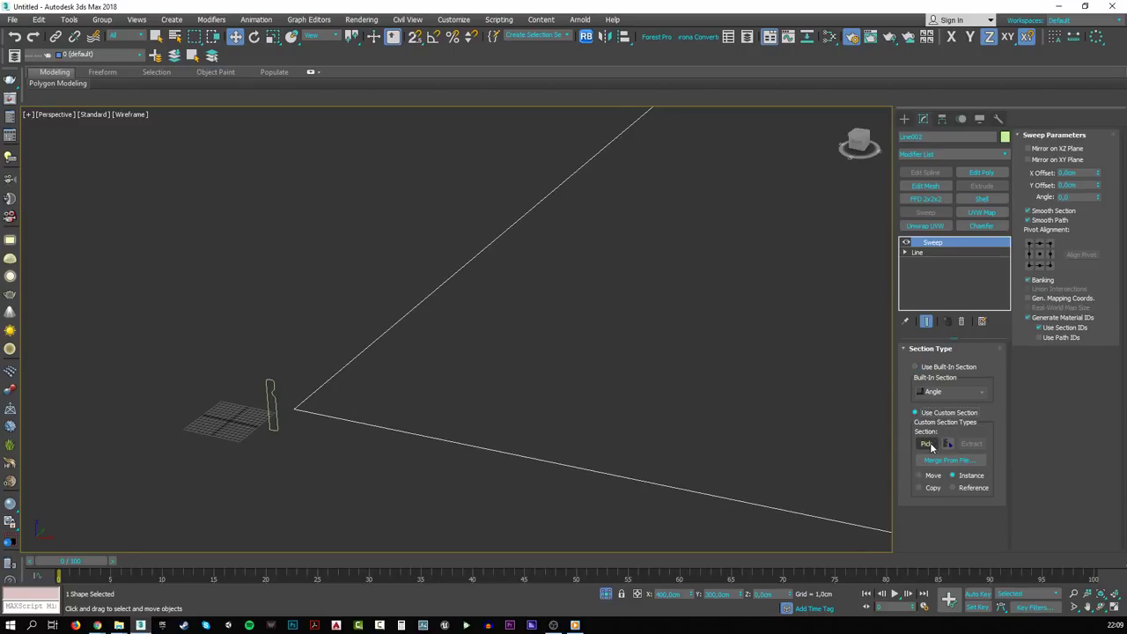
{"action": "left_click", "coordinate": [927, 444]}
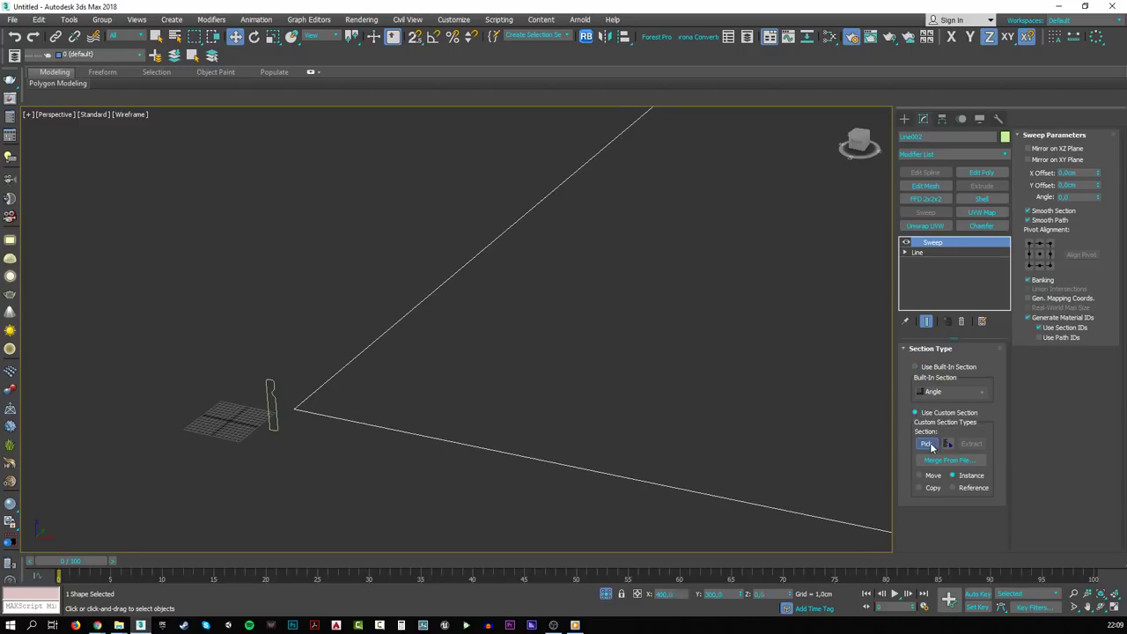
{"action": "left_click", "coordinate": [273, 414]}
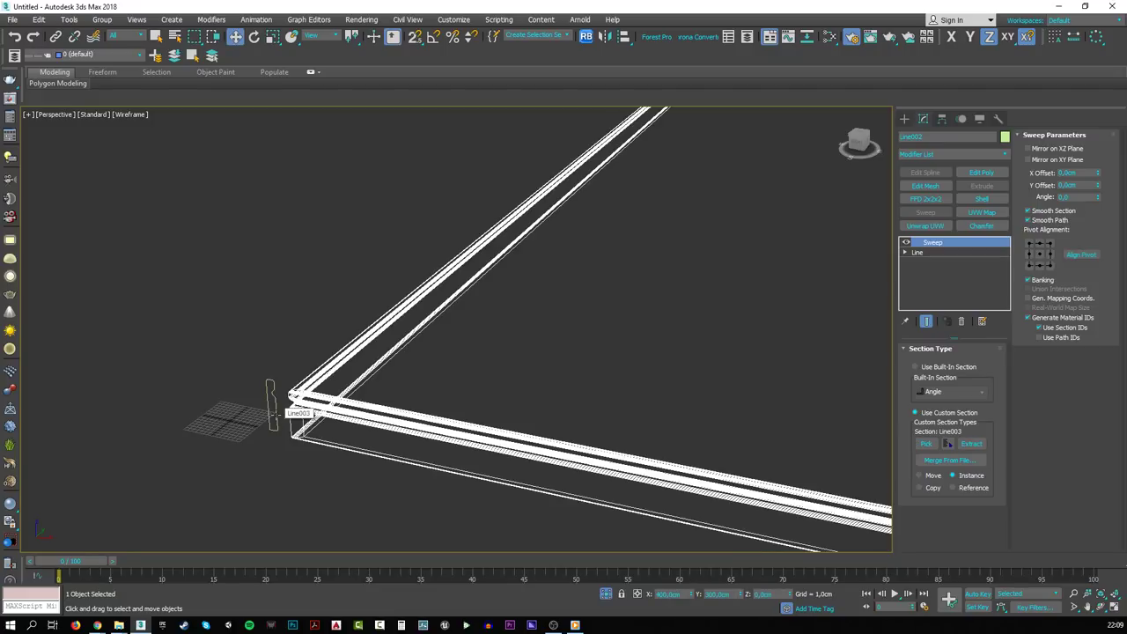
{"action": "scroll", "coordinate": [347, 424], "scroll_direction": "up", "scroll_amount": 5}
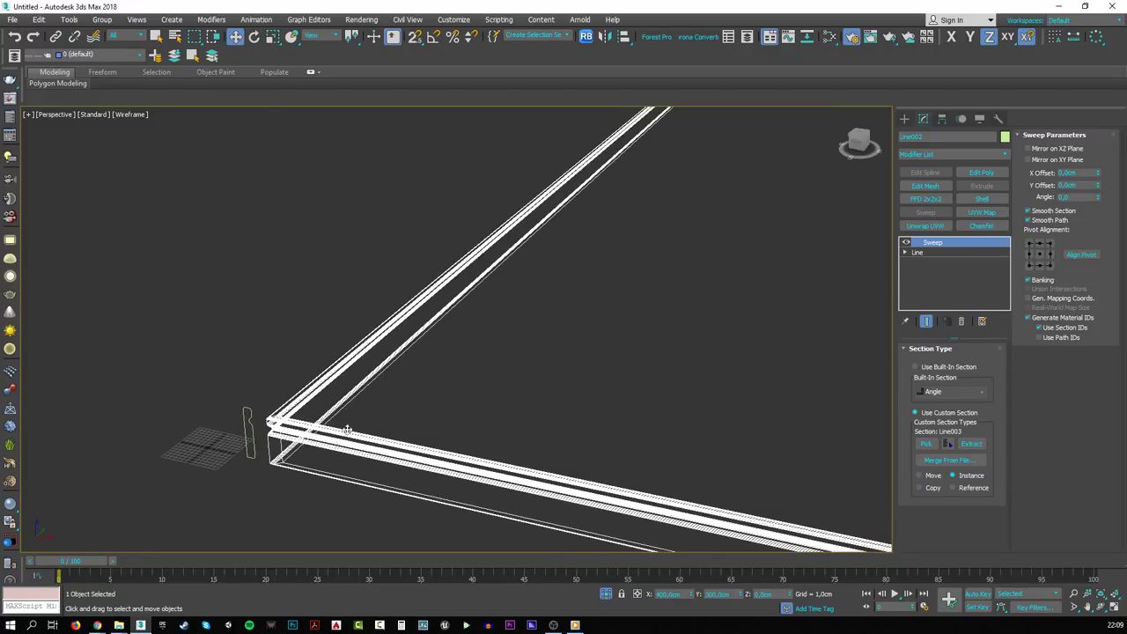
{"action": "scroll", "coordinate": [344, 420], "scroll_direction": "down", "scroll_amount": 5}
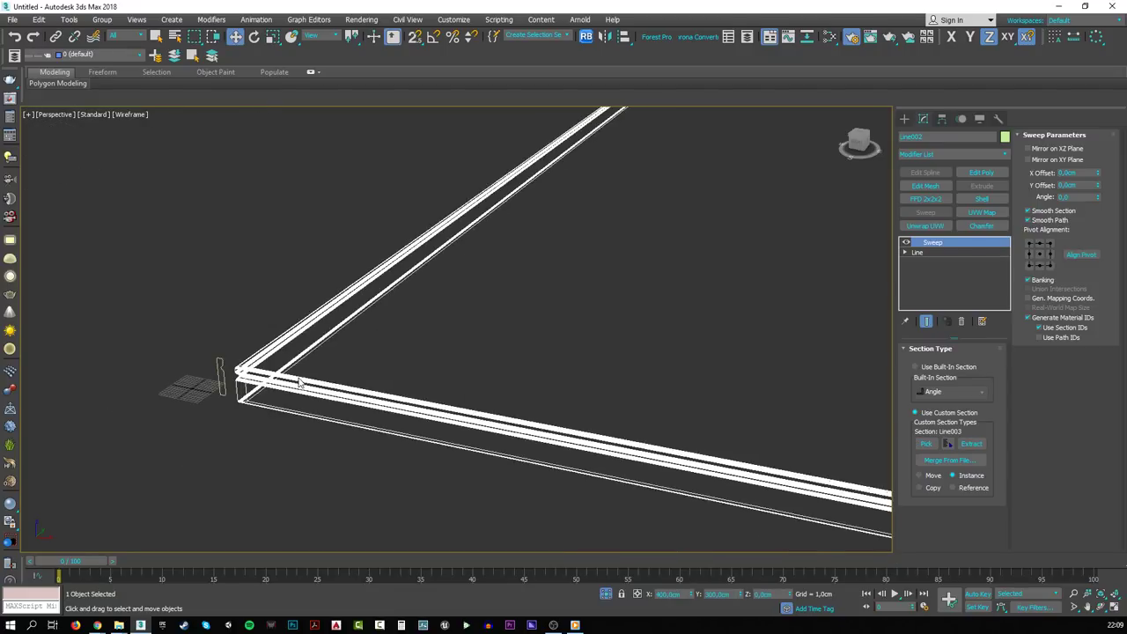
- In Default Shading, try the XY-plane mirror, then mirror the sweep profile on the XZ plane instead
{"action": "key", "text": "F3"}
{"action": "scroll", "coordinate": [260, 374], "scroll_direction": "up", "scroll_amount": 2}
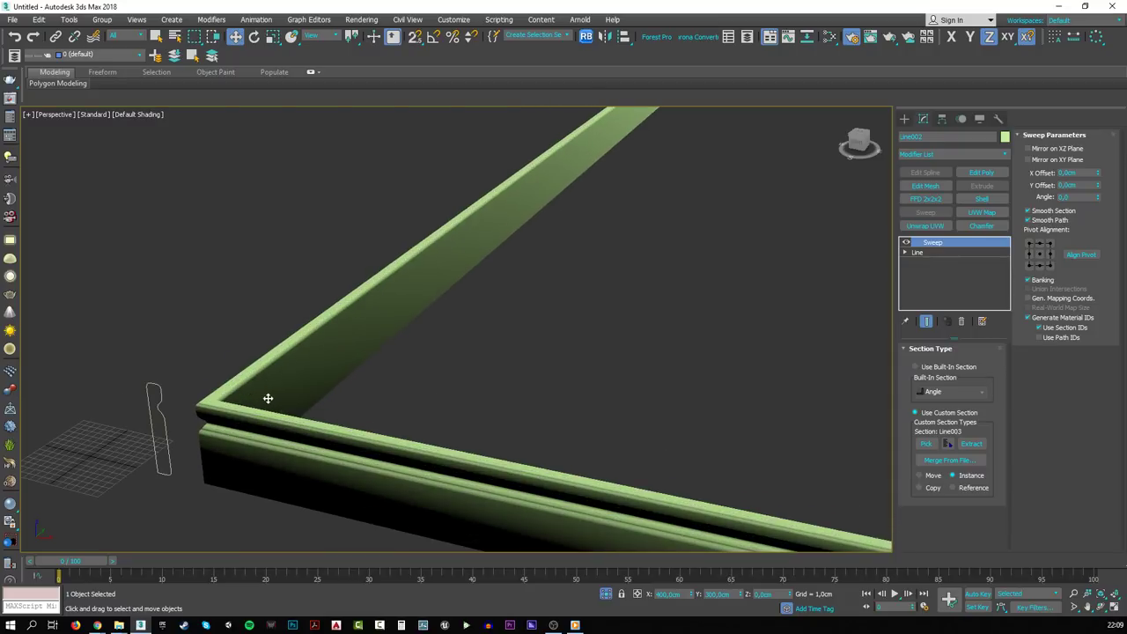
{"action": "left_click", "coordinate": [1045, 160]}
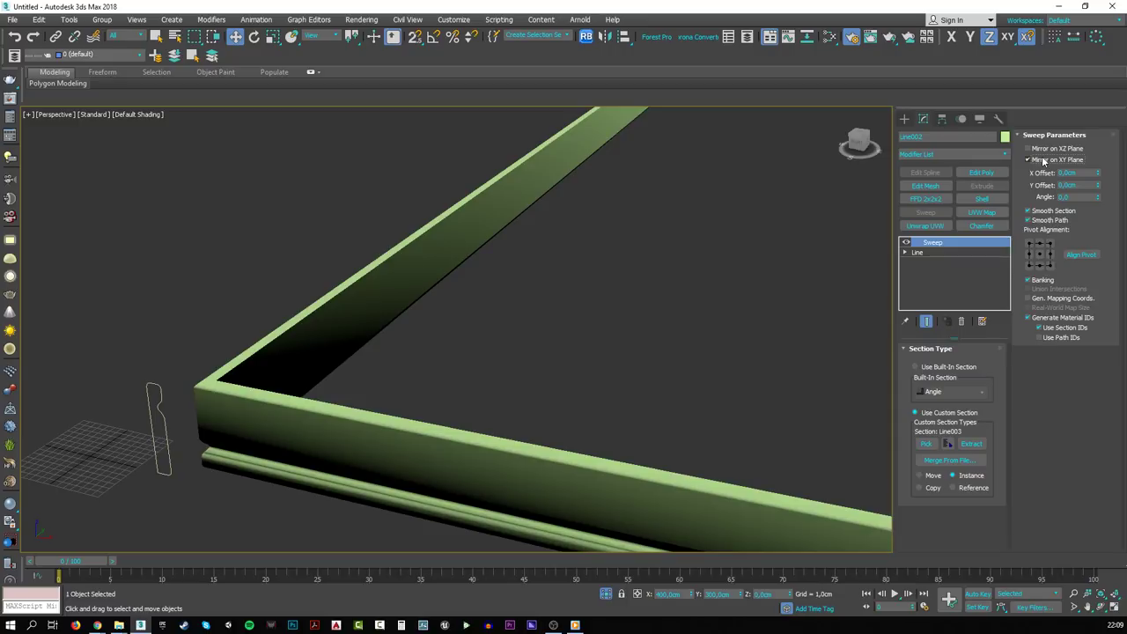
{"action": "left_click", "coordinate": [1045, 160]}
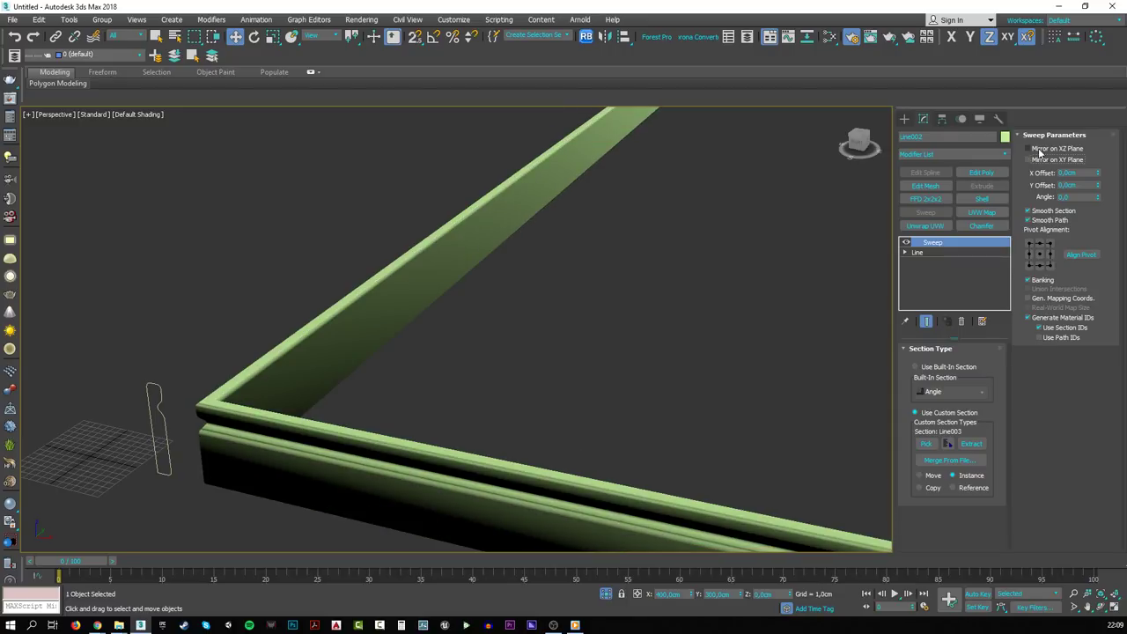
{"action": "left_click", "coordinate": [1038, 149]}
{"action": "scroll", "coordinate": [539, 306], "scroll_direction": "down", "scroll_amount": 4}
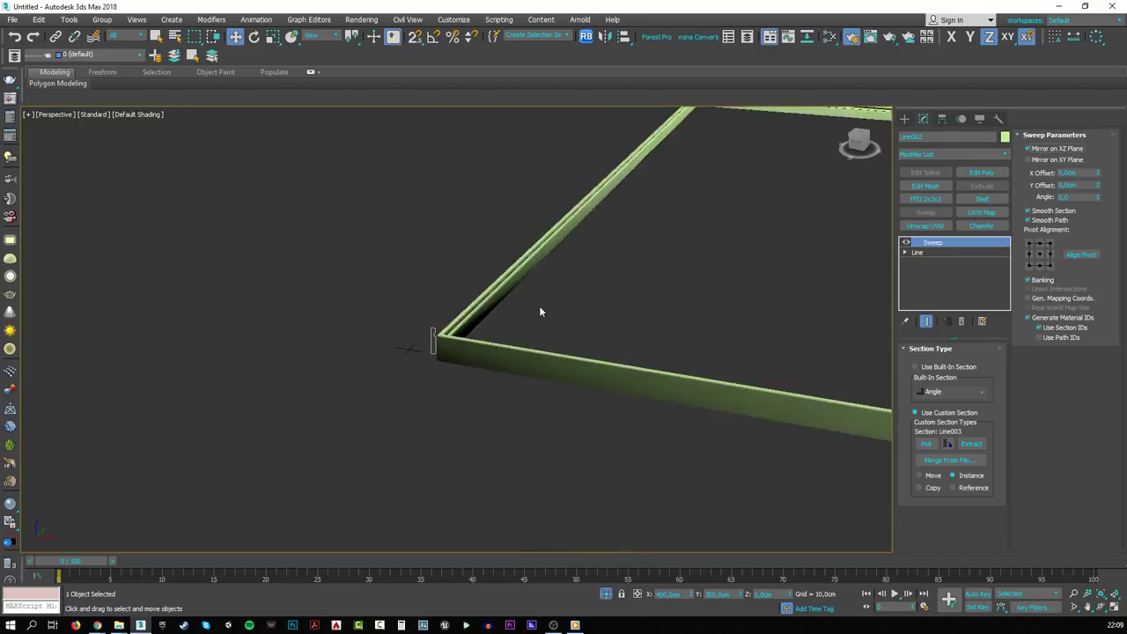
{"action": "middle_click_drag", "start_coordinate": [569, 284], "coordinate": [611, 239], "text": "alt"}
{"action": "scroll", "coordinate": [616, 243], "scroll_direction": "up", "scroll_amount": 5}
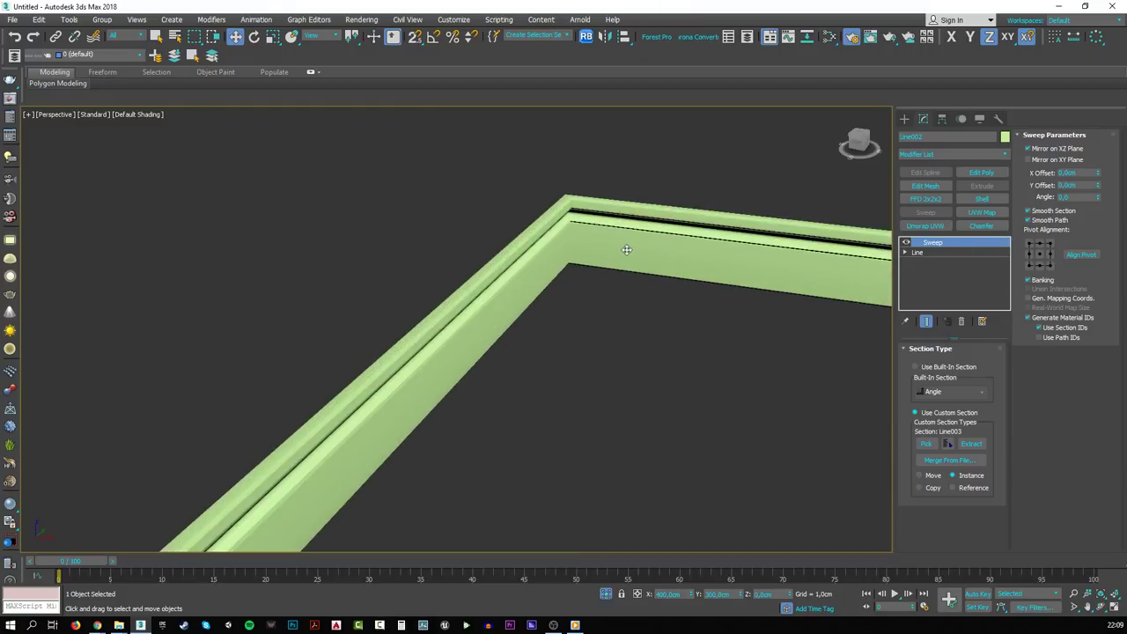
- In the Top view, Unhide All objects so the floor planks reappear
{"action": "key", "text": "t"}
{"action": "key", "text": "F3"}
{"action": "scroll", "coordinate": [273, 379], "scroll_direction": "up", "scroll_amount": 4}
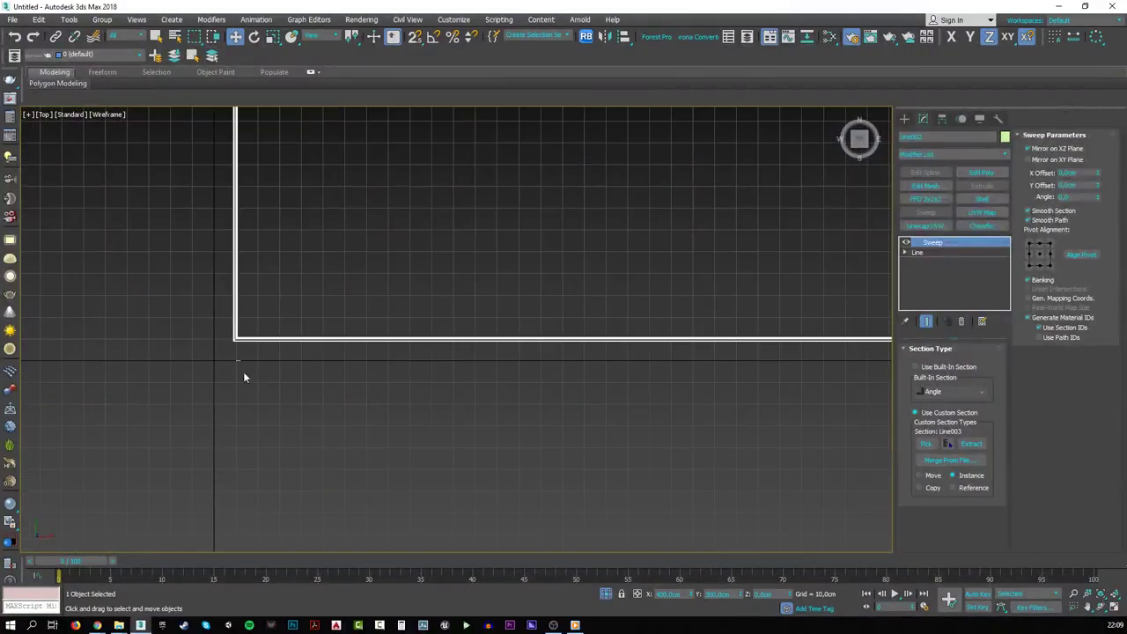
{"action": "right_click", "coordinate": [221, 338]}
{"action": "left_click", "coordinate": [236, 280]}
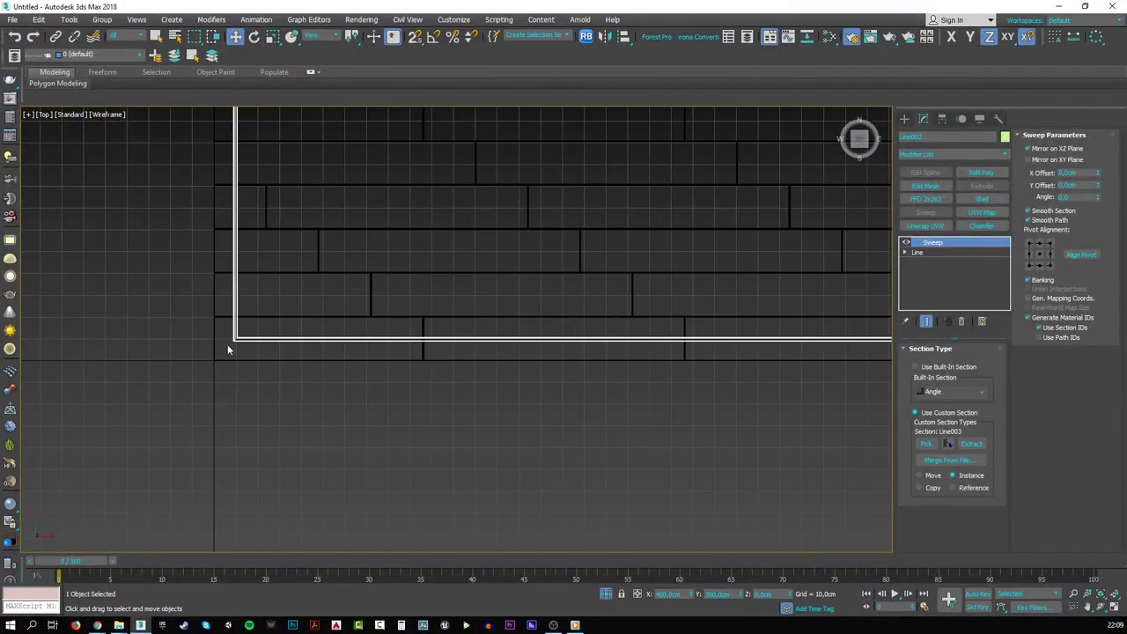
- Set the sweep's X Offset to -1.55 cm and view the result through Camera001
{"action": "middle_click_drag", "start_coordinate": [226, 347], "coordinate": [302, 446]}
{"action": "scroll", "coordinate": [302, 445], "scroll_direction": "up", "scroll_amount": 3}
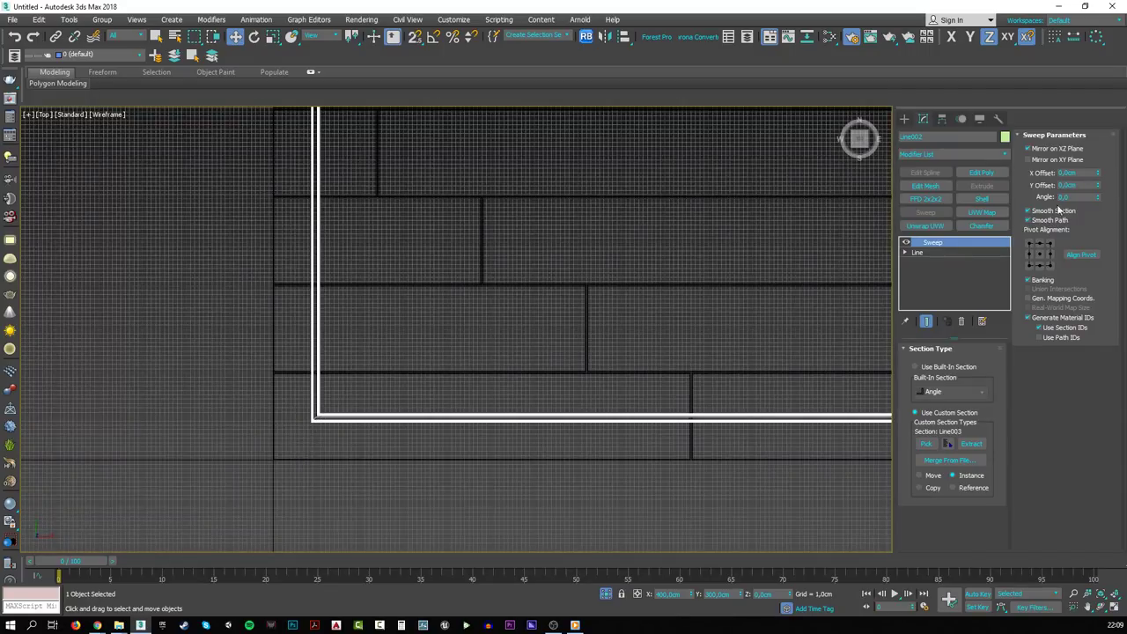
{"action": "mouse_move", "coordinate": [1097, 173]}
{"action": "left_mouse_down"}
{"action": "mouse_move", "coordinate": [1079, 66]}
{"action": "mouse_move", "coordinate": [1079, 570]}
{"action": "mouse_move", "coordinate": [1095, 70]}
{"action": "mouse_move", "coordinate": [1053, 275]}
{"action": "mouse_move", "coordinate": [1054, 264]}
{"action": "left_mouse_up"}
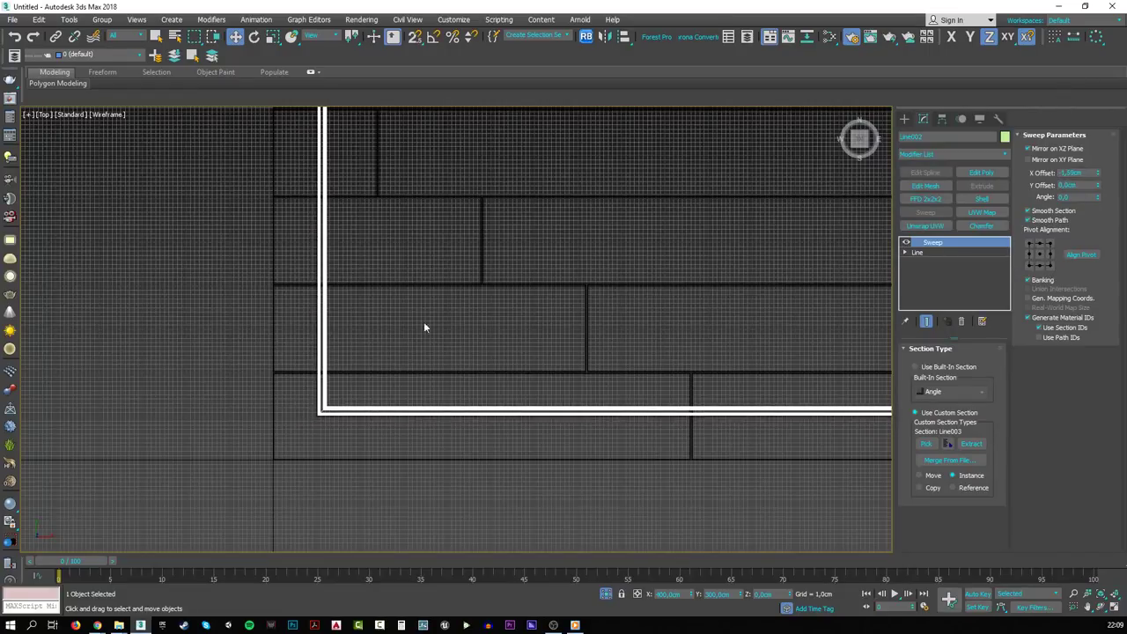
{"action": "key", "text": "c"}
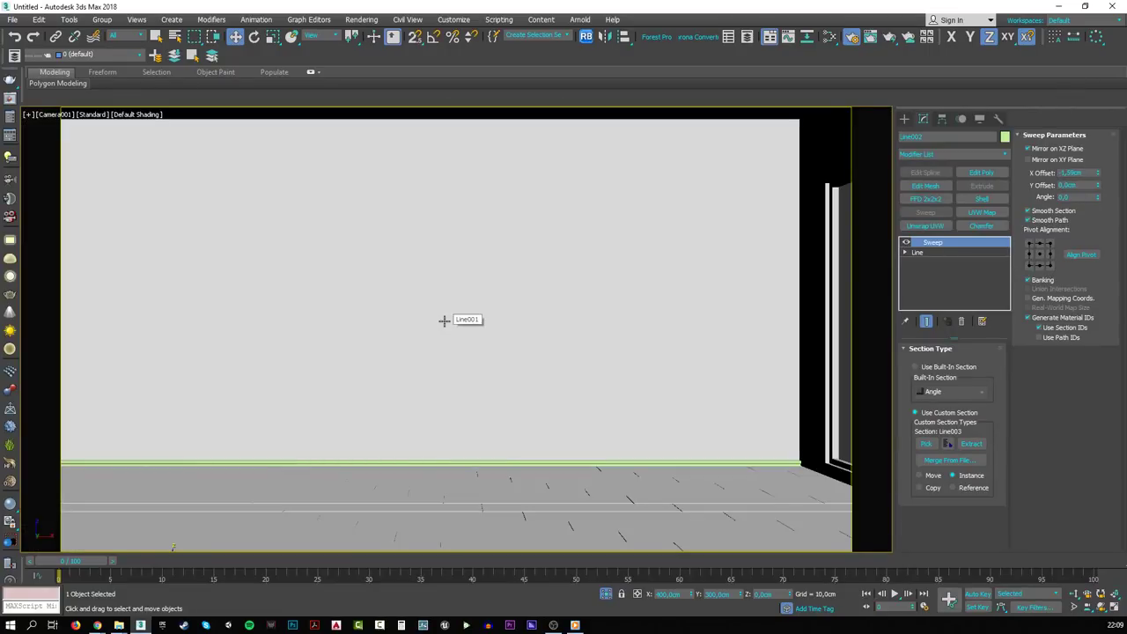
- Align the skirting's Z position to the floor, Current Minimum to Target Maximum
{"action": "left_click", "coordinate": [624, 36]}
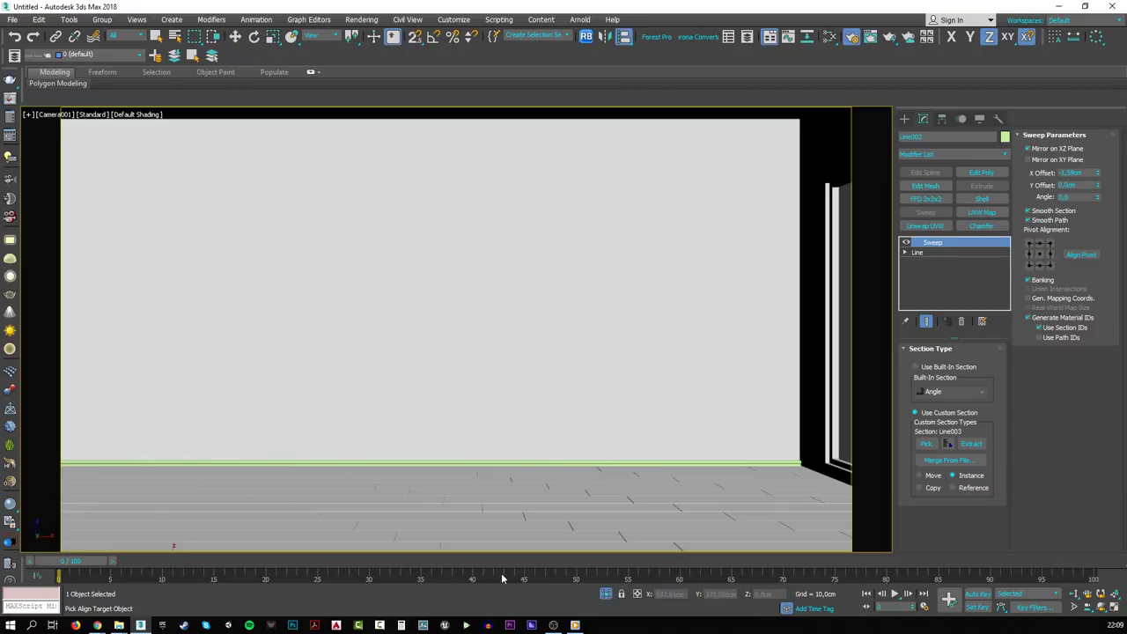
{"action": "left_click", "coordinate": [458, 484]}
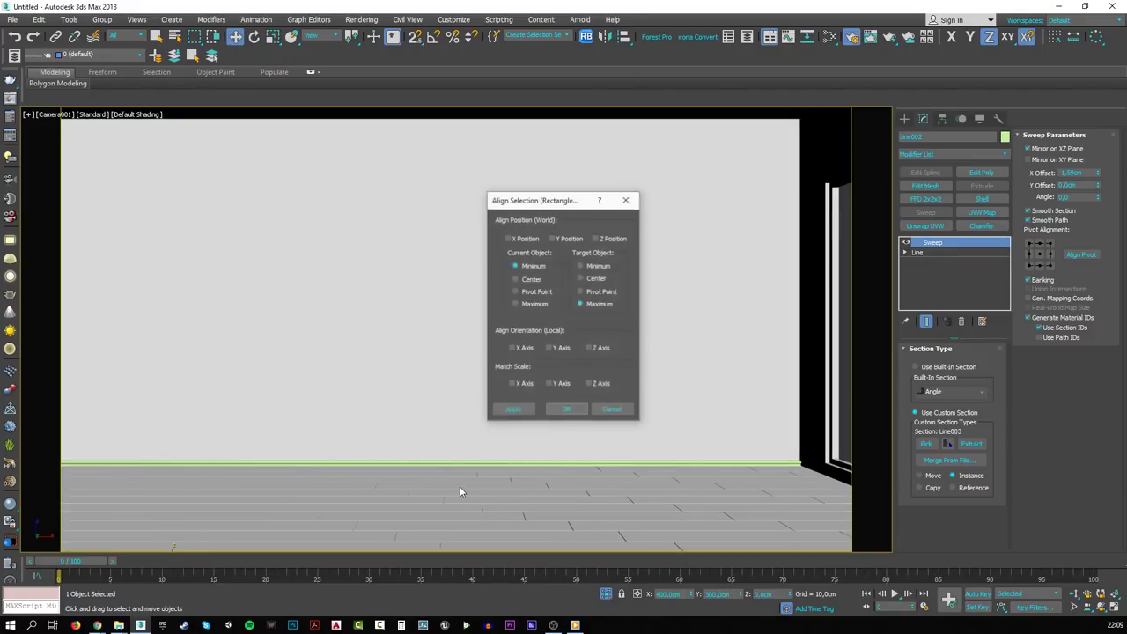
{"action": "left_click", "coordinate": [613, 238]}
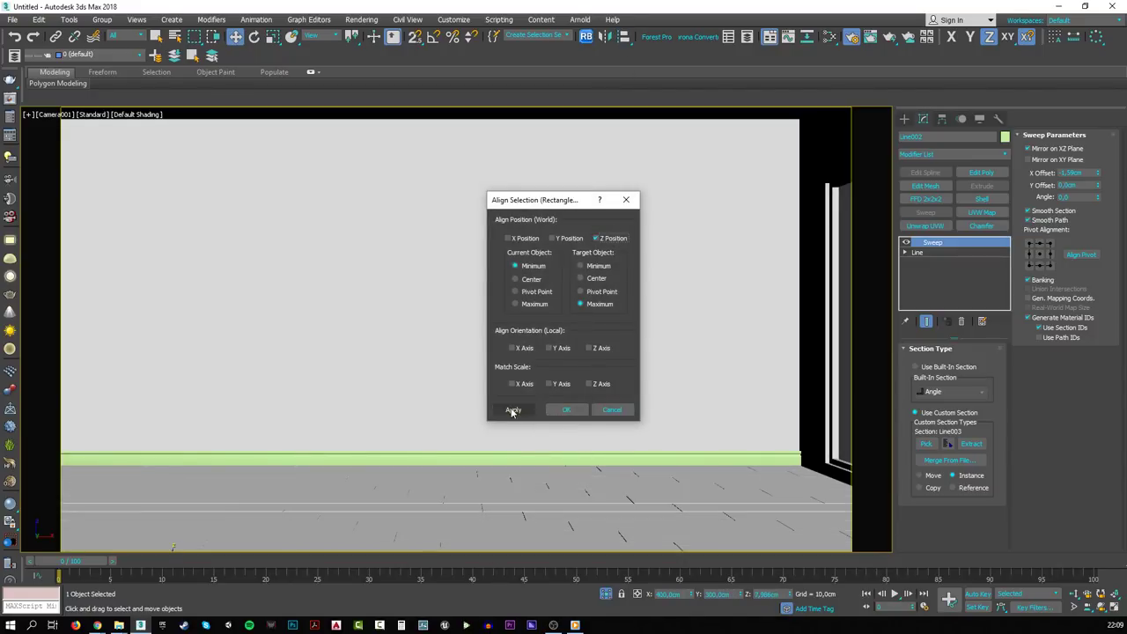
{"action": "left_click", "coordinate": [567, 410]}
{"action": "middle_click_drag", "start_coordinate": [456, 431], "coordinate": [445, 349]}
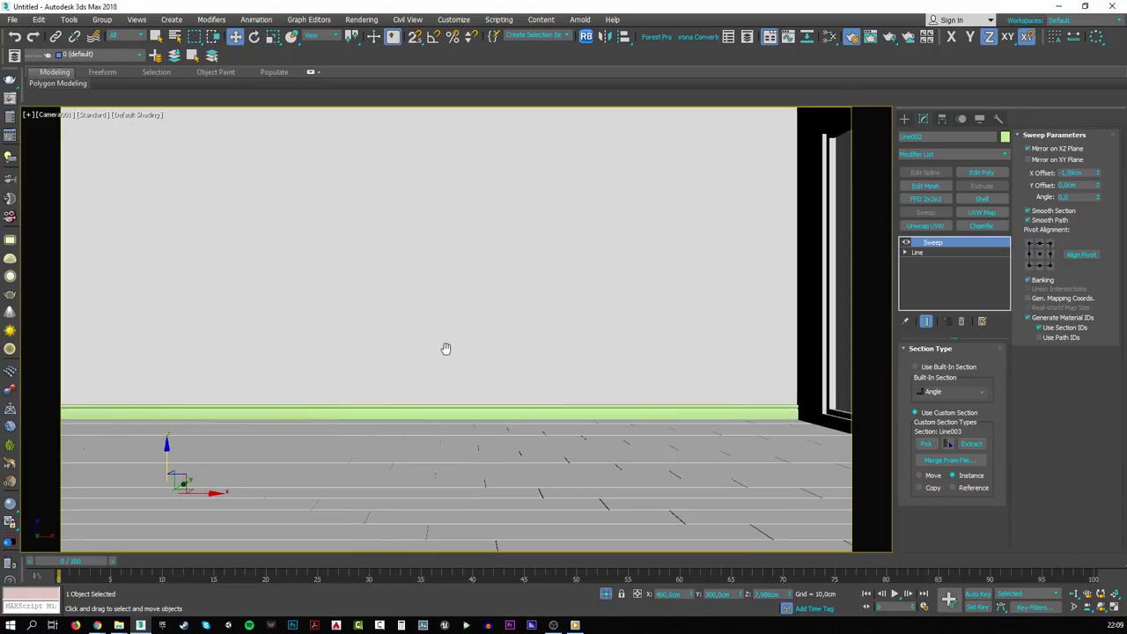
- Select Camera001 from the viewport label menu and set its lens to 35mm
{"action": "left_click", "coordinate": [70, 116]}
{"action": "left_click", "coordinate": [115, 335]}
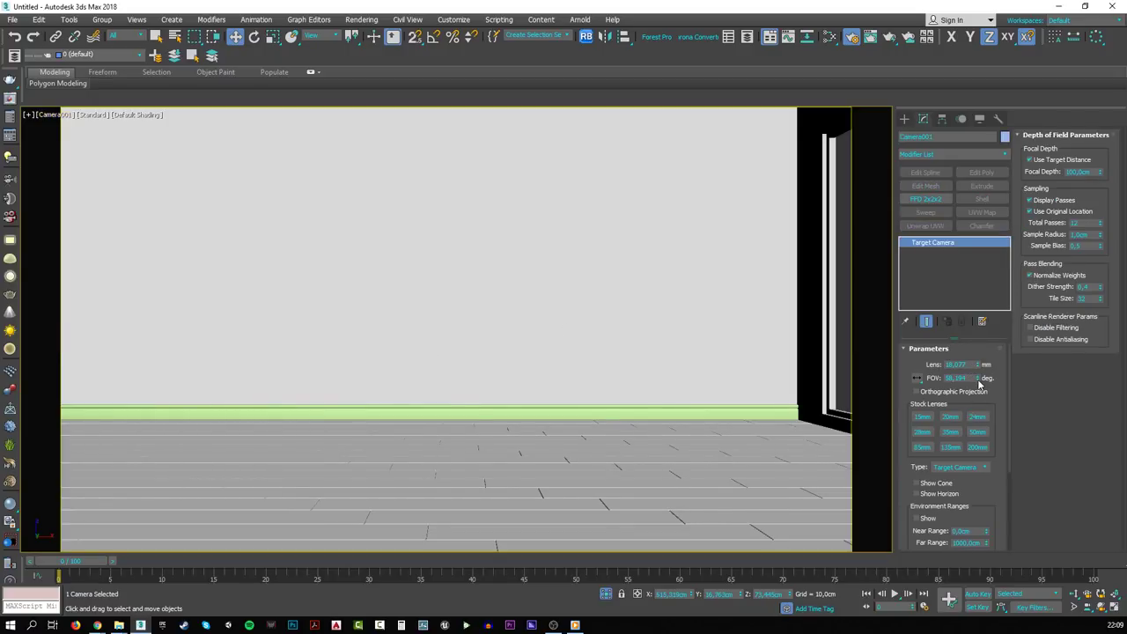
{"action": "left_click", "coordinate": [950, 432]}
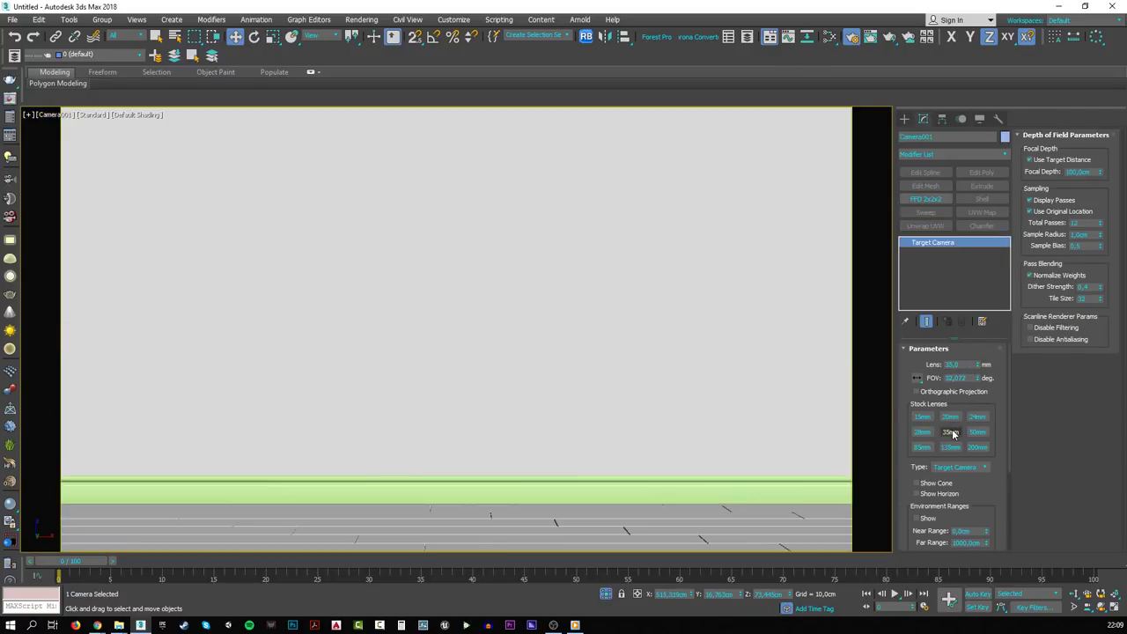
- Dolly, widen the field of view to about 51.5°, and truck Camera001 to reveal the door frame
{"action": "left_click", "coordinate": [1074, 594]}
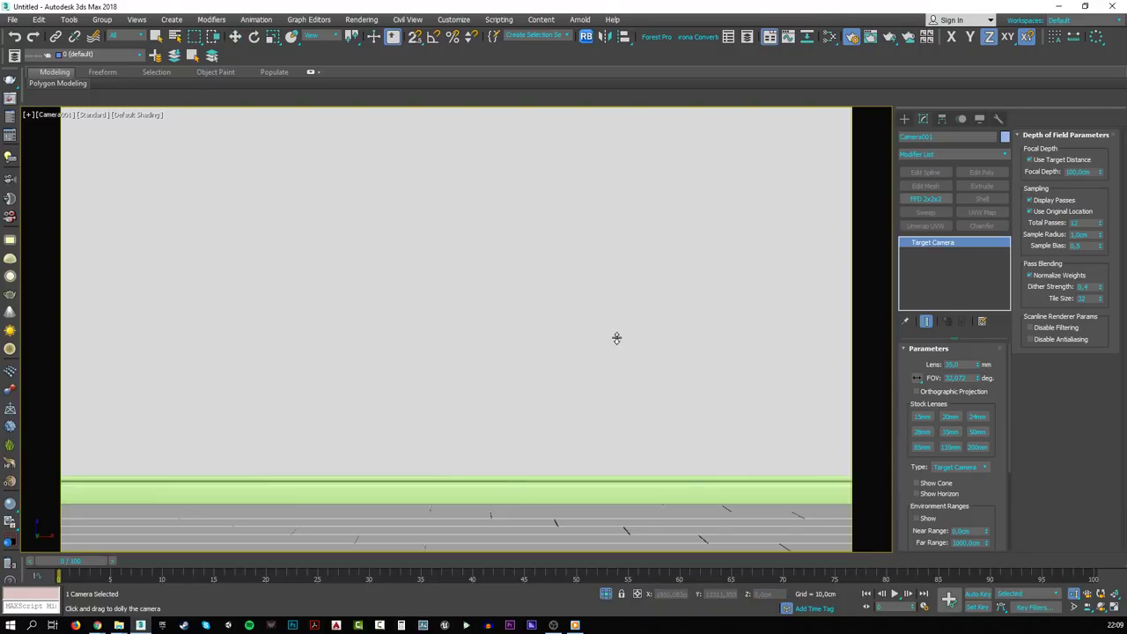
{"action": "left_click_drag", "start_coordinate": [617, 338], "coordinate": [616, 337]}
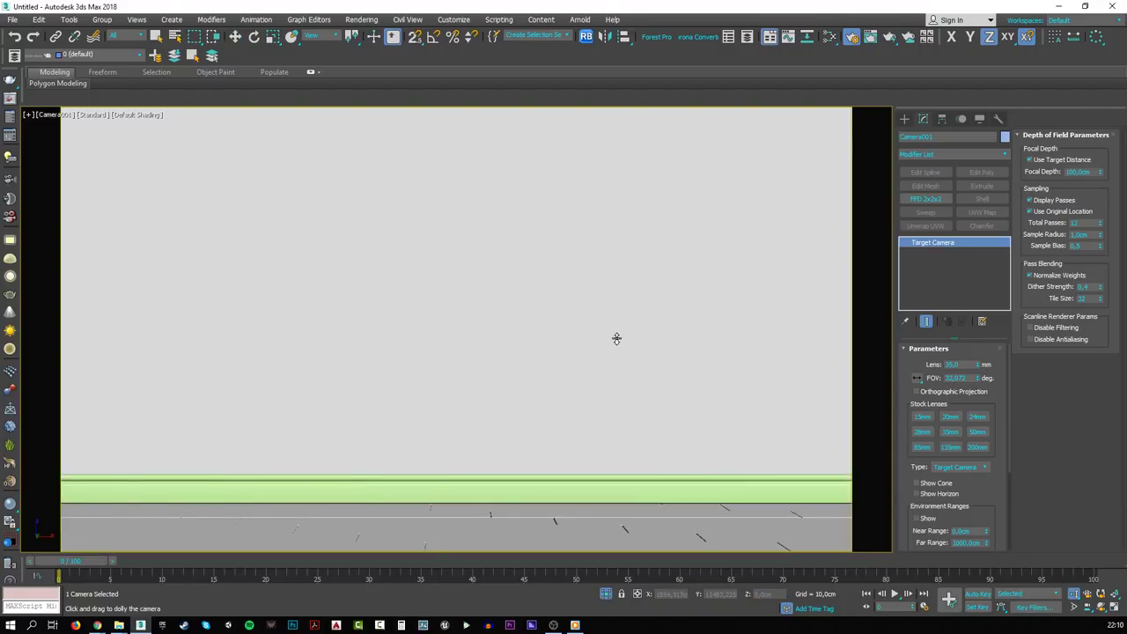
{"action": "left_click", "coordinate": [1073, 607]}
{"action": "left_click_drag", "start_coordinate": [566, 296], "coordinate": [561, 328]}
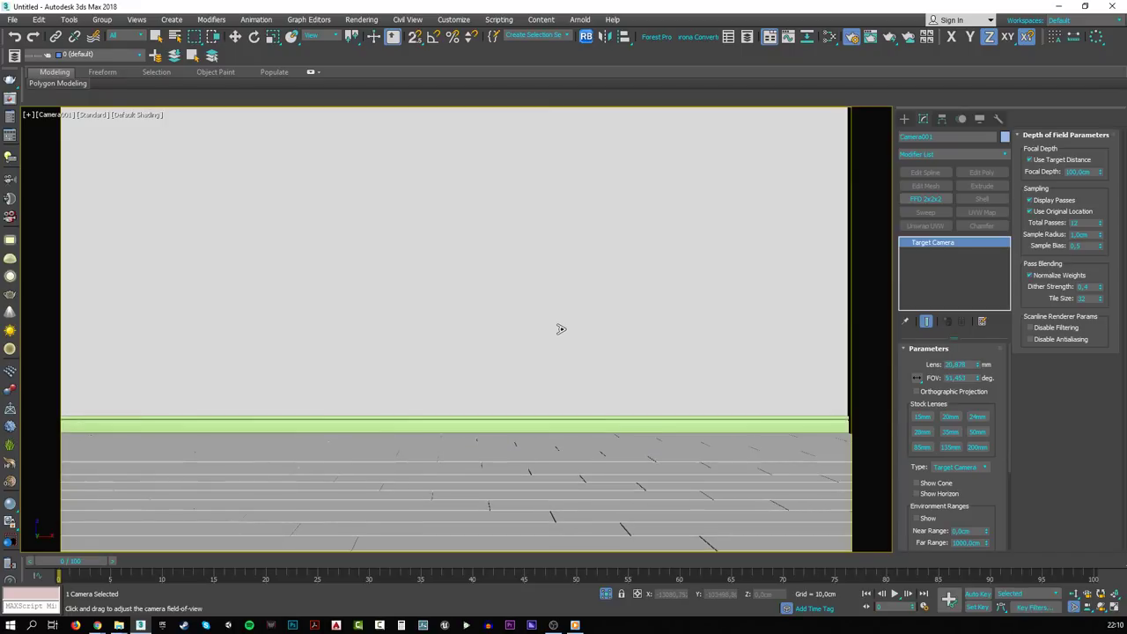
{"action": "middle_click_drag", "start_coordinate": [569, 327], "coordinate": [483, 364]}
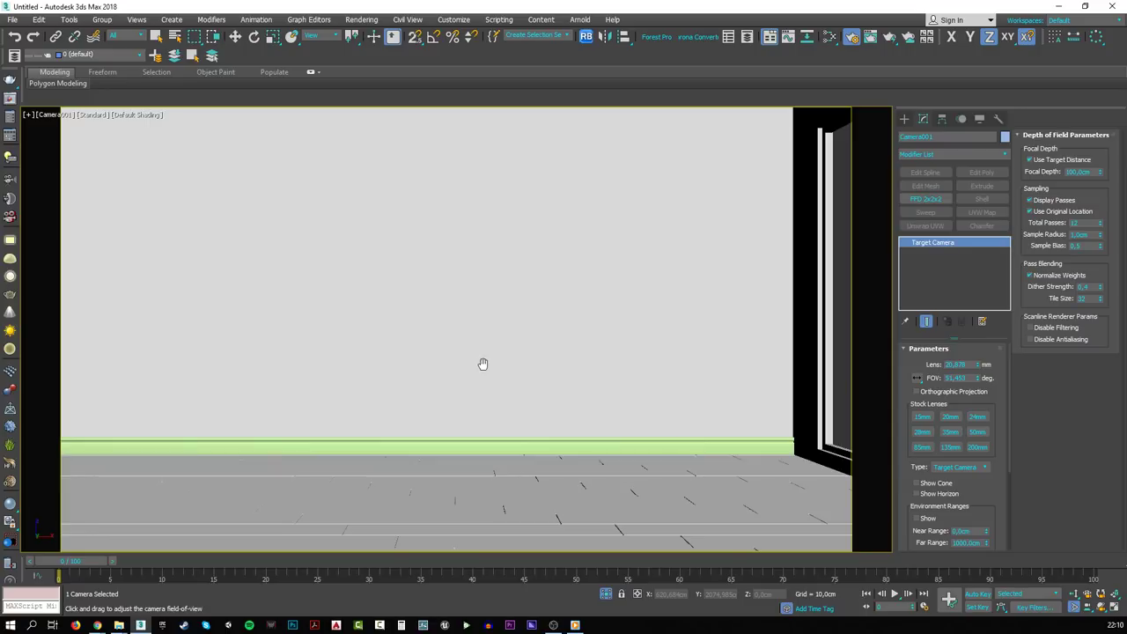
- Assign the white CoronaMtl to all scene objects, including skirting Line002, then clear the selection
{"action": "key", "text": "w"}
{"action": "left_click", "coordinate": [503, 328]}
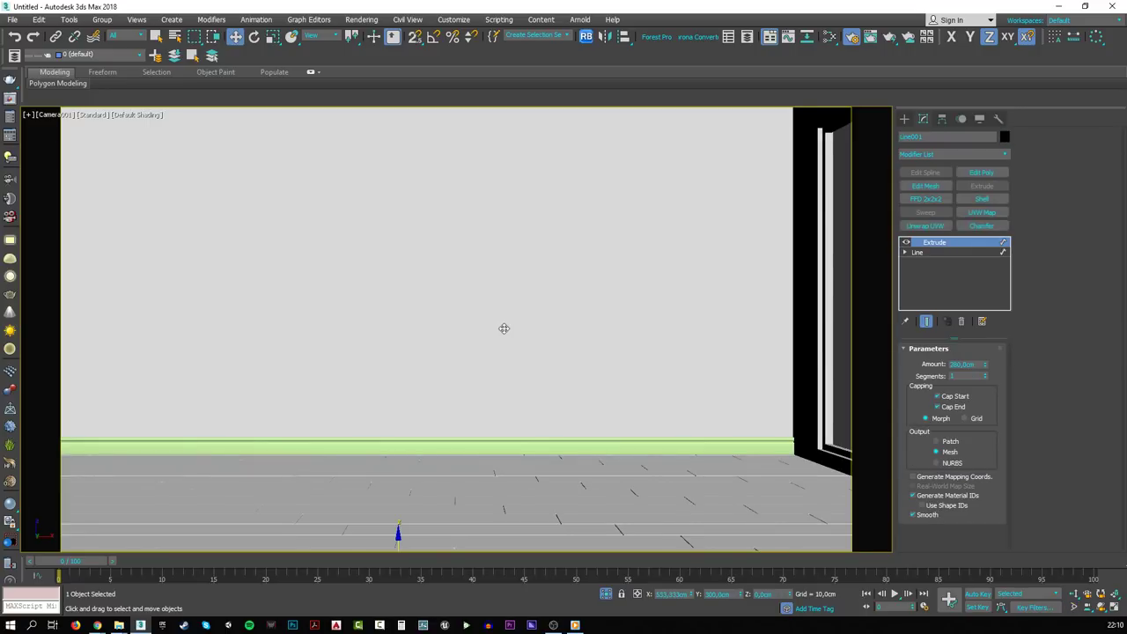
{"action": "key", "text": "ctrl+a"}
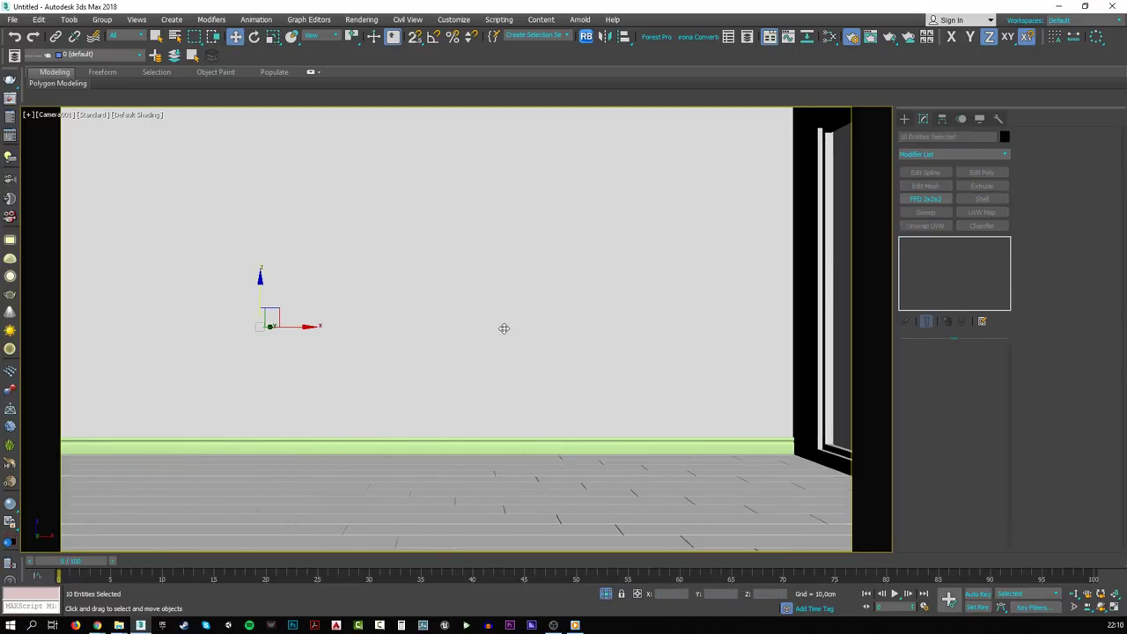
{"action": "left_click", "coordinate": [829, 42]}
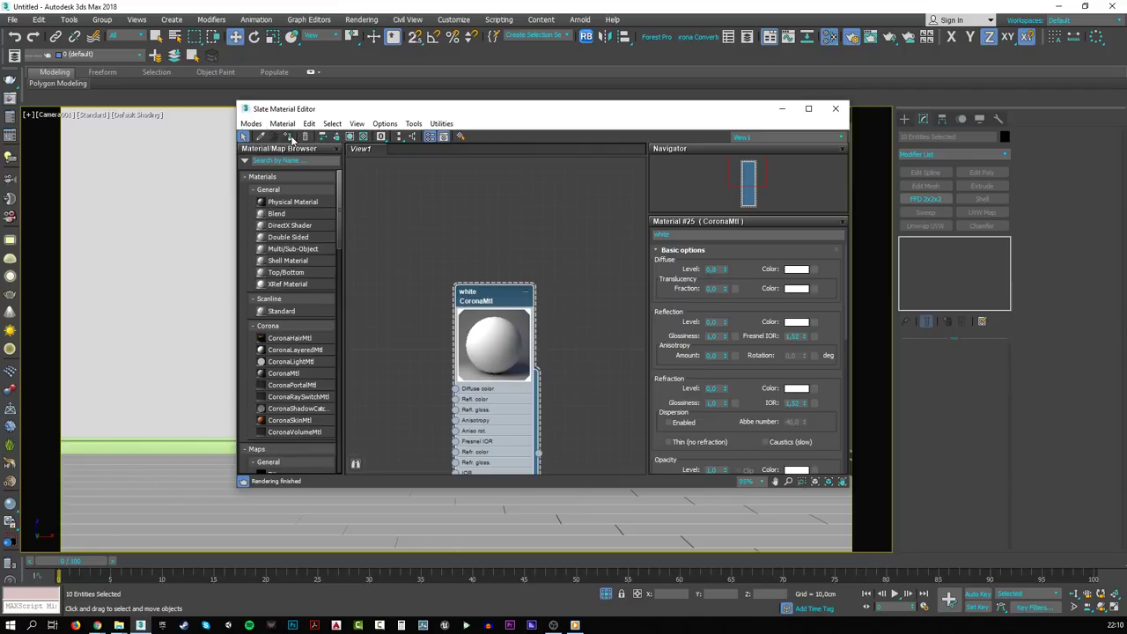
{"action": "left_click", "coordinate": [835, 109]}
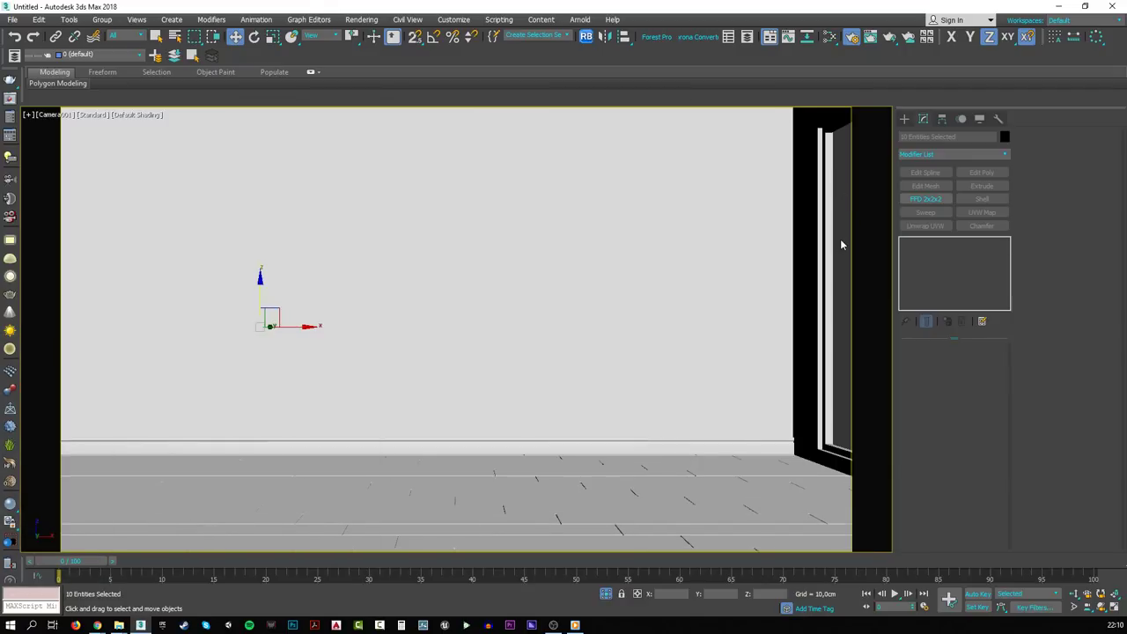
{"action": "left_click", "coordinate": [841, 245]}
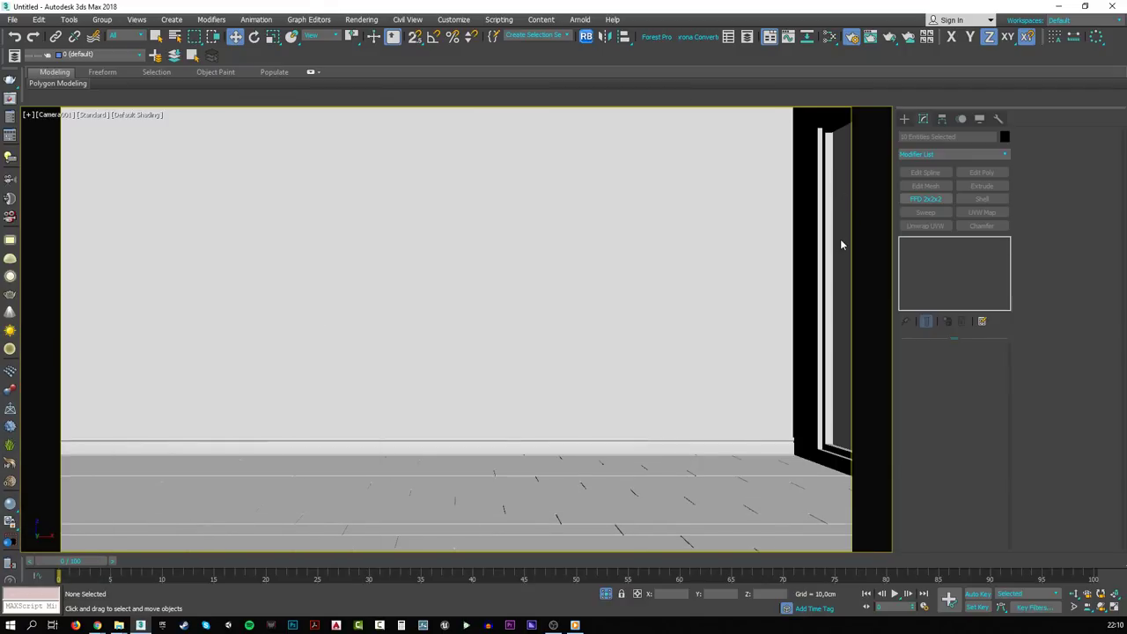
{"action": "left_click", "coordinate": [594, 449]}
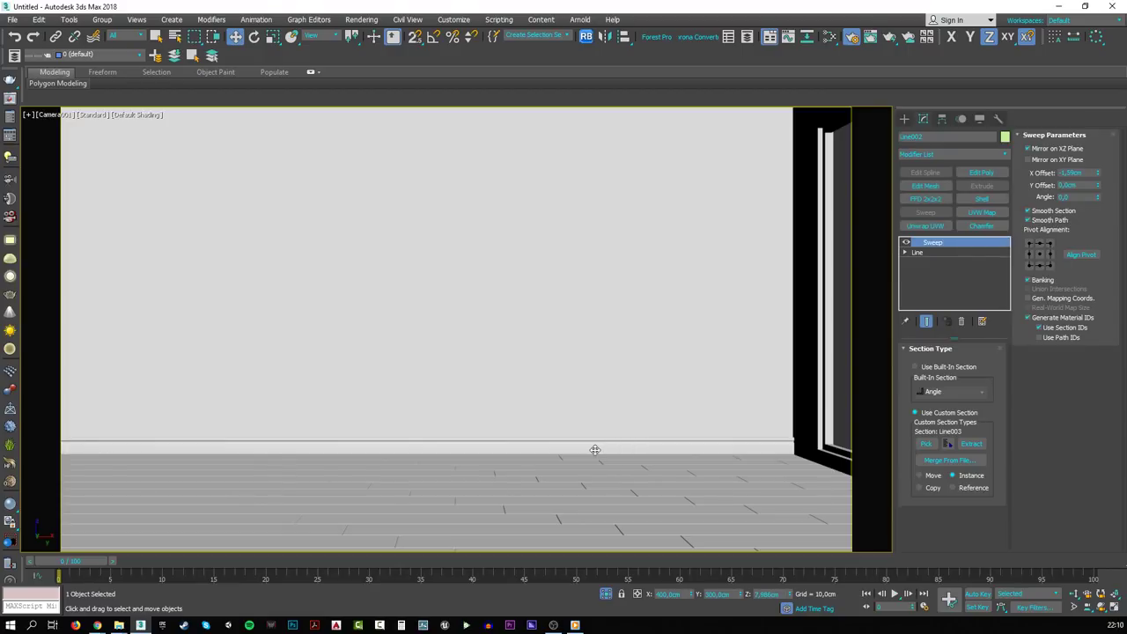
{"action": "left_click", "coordinate": [845, 411]}
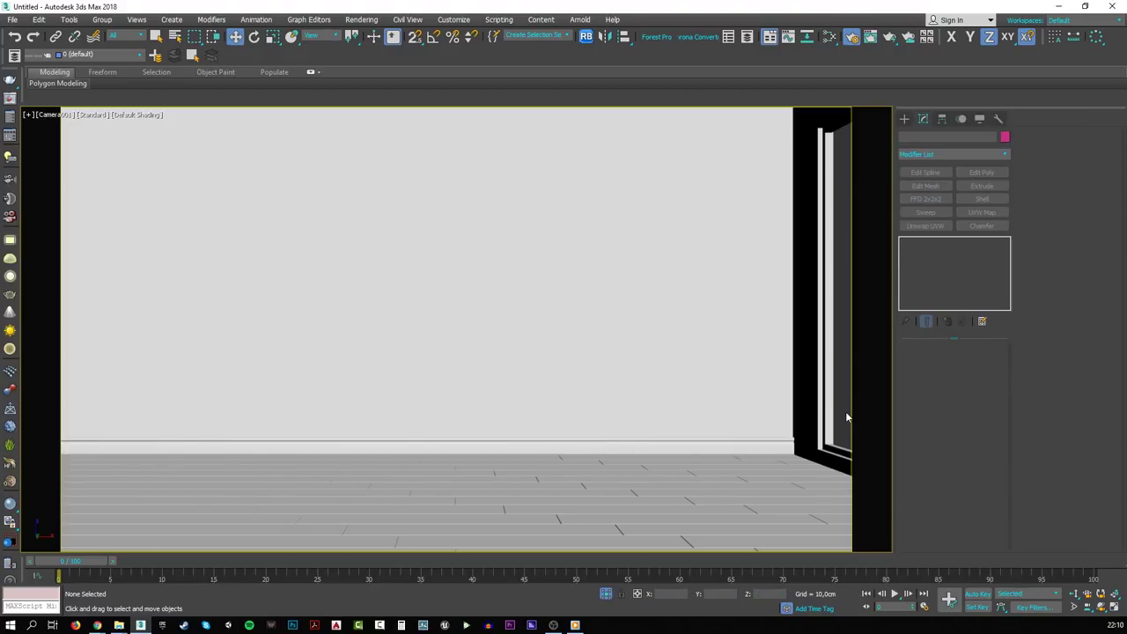
{"action": "key", "text": "alt+Tab"}
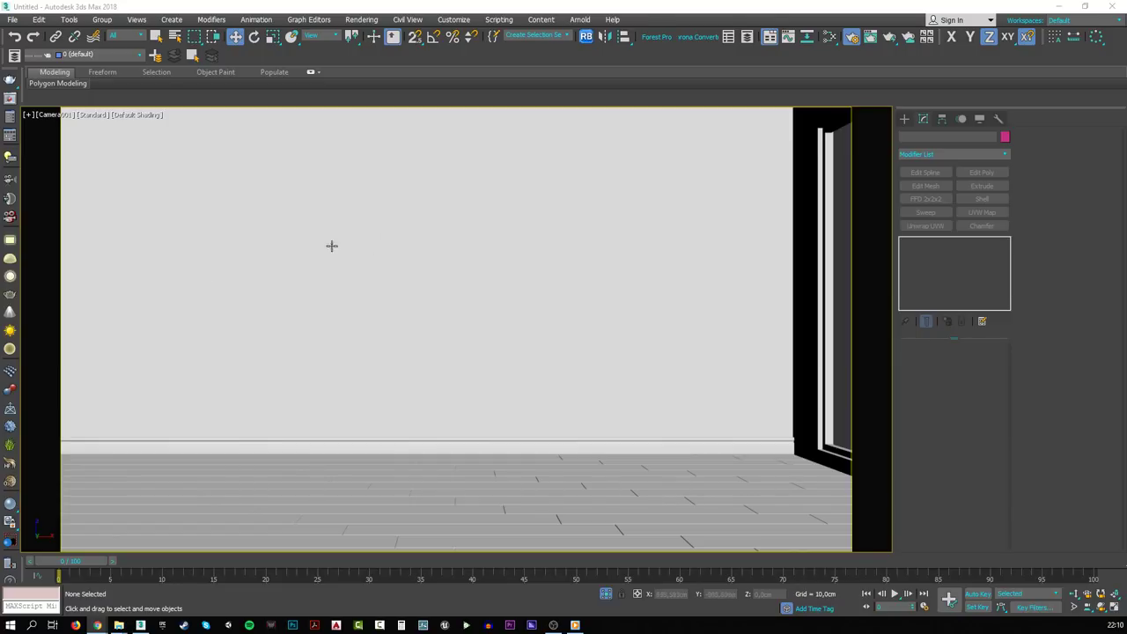
- Assign a CoronaSky map as the environment background in Environment and Effects
{"action": "left_click", "coordinate": [577, 8]}
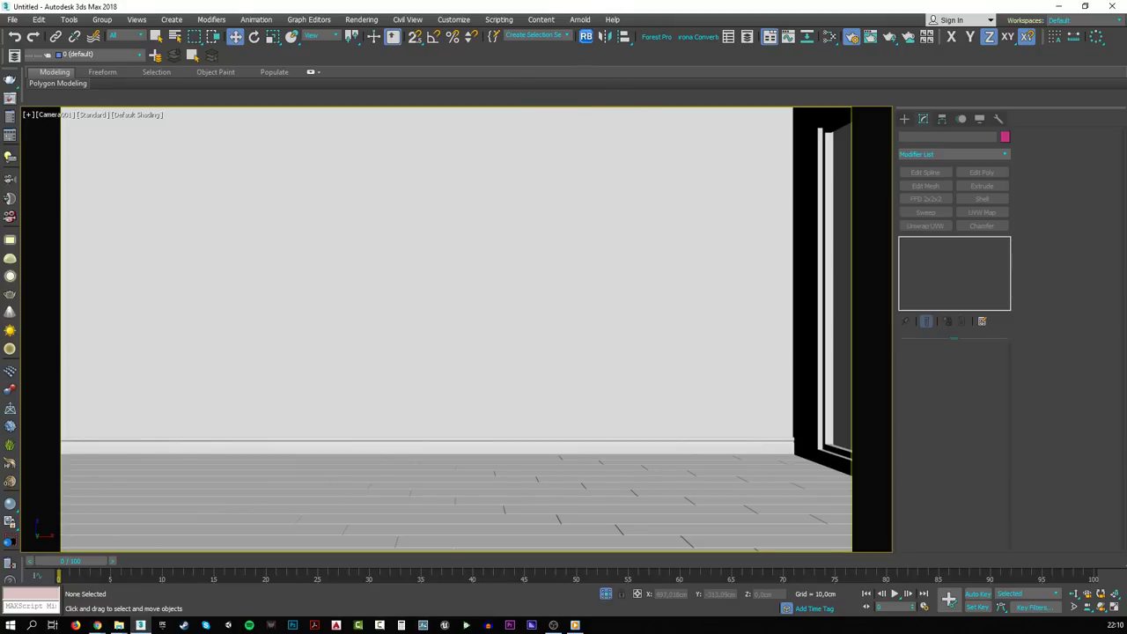
{"action": "key", "text": "8"}
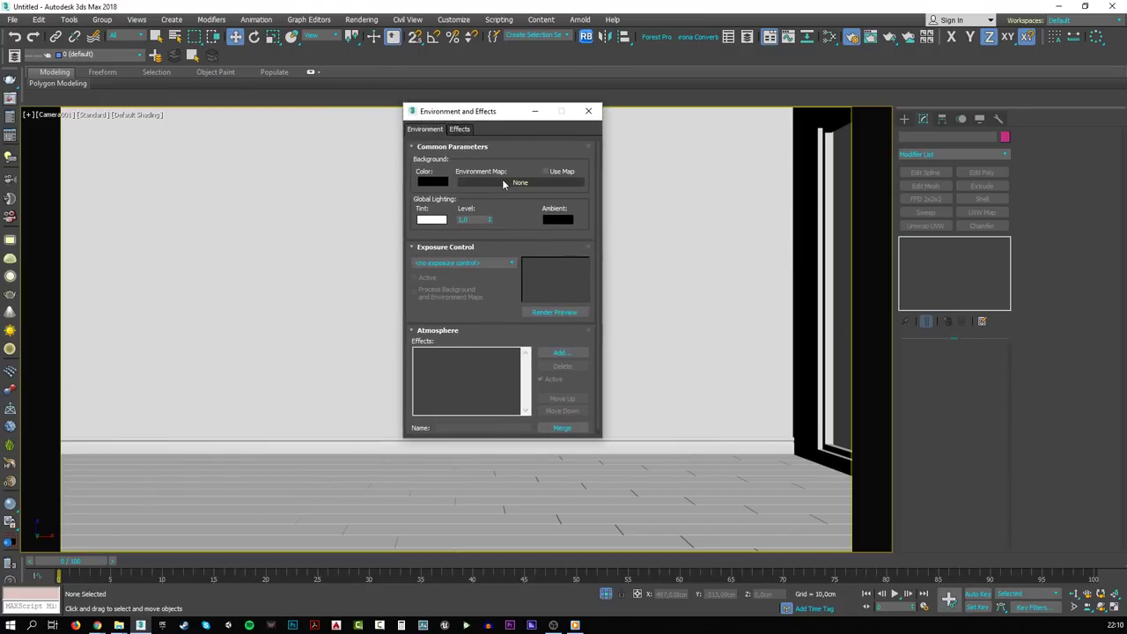
{"action": "left_click", "coordinate": [504, 183]}
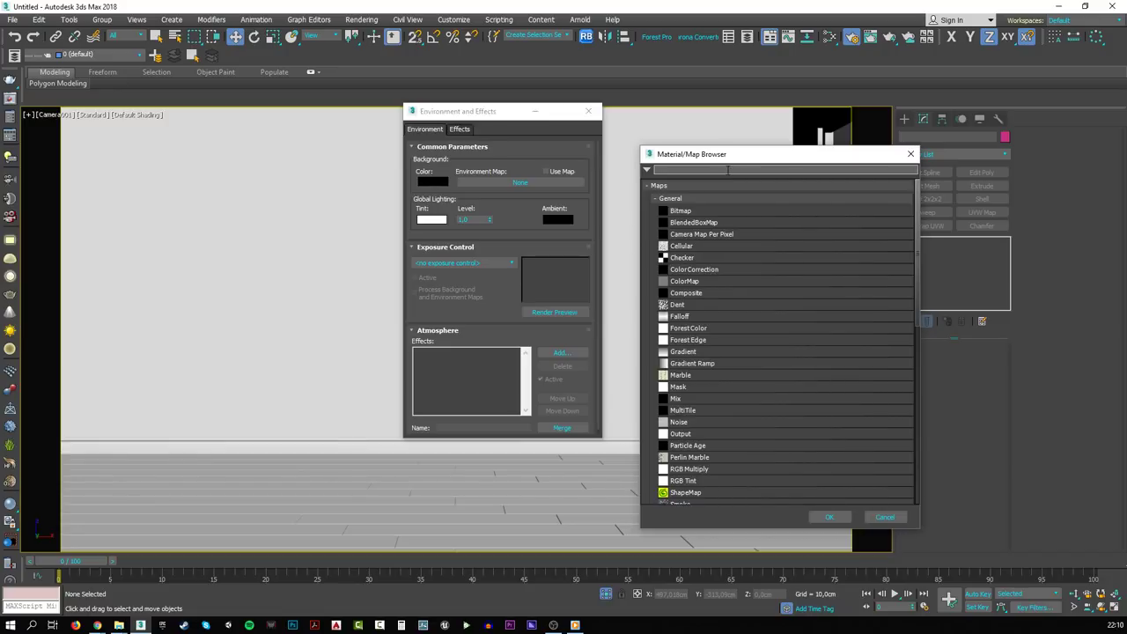
{"action": "type", "text": "corona"}
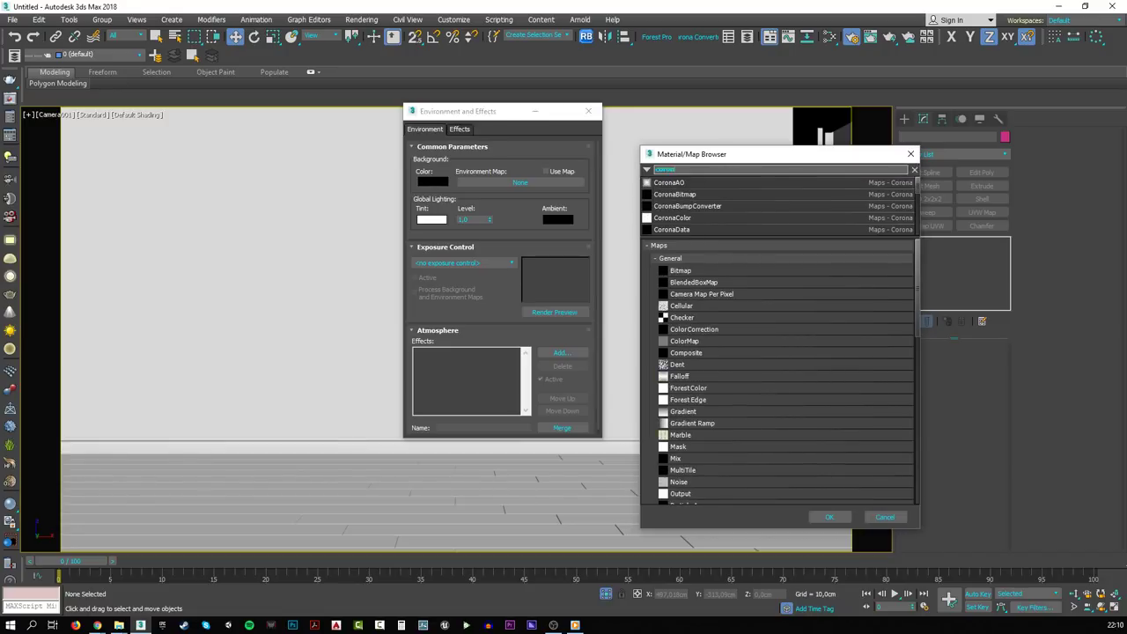
{"action": "type", "text": "sky"}
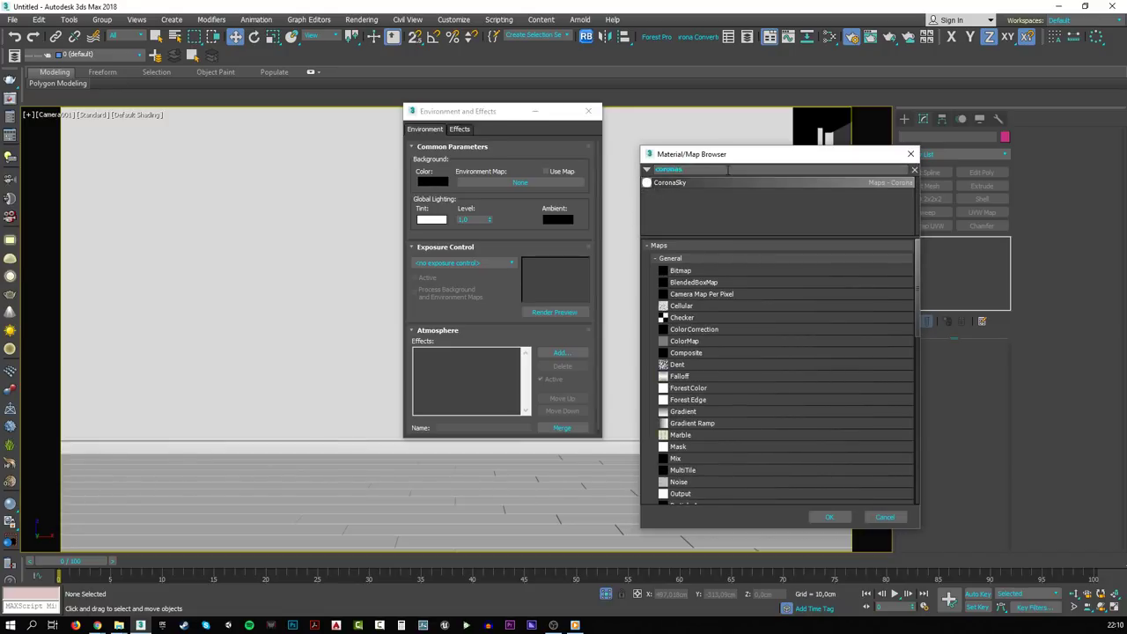
{"action": "key", "text": "Return"}
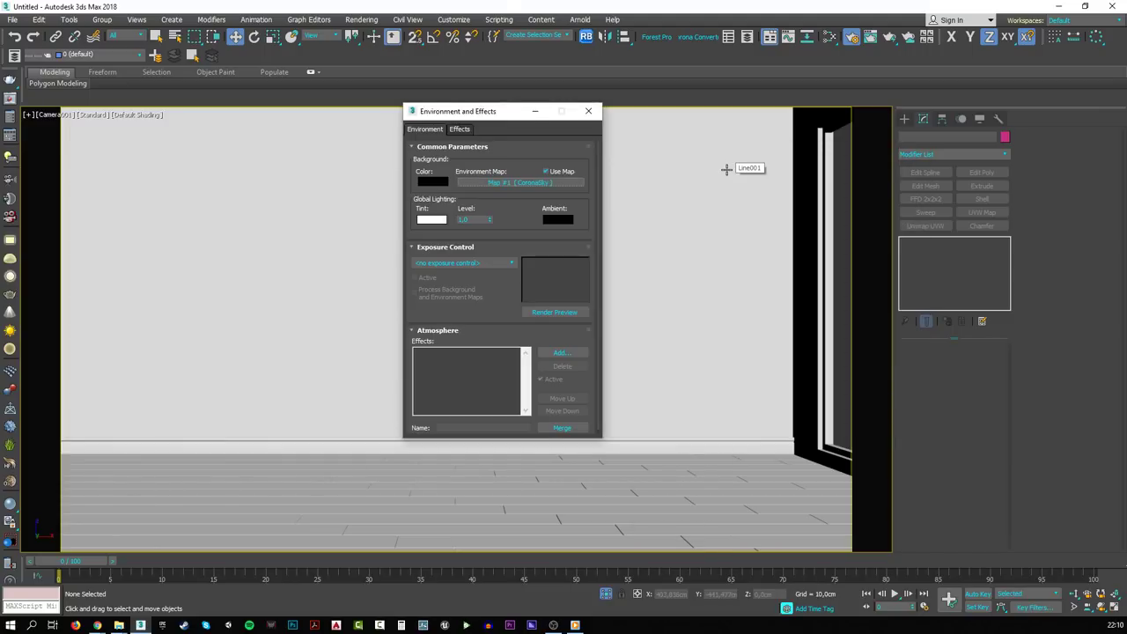
{"action": "left_click_drag", "start_coordinate": [504, 115], "coordinate": [185, 135]}
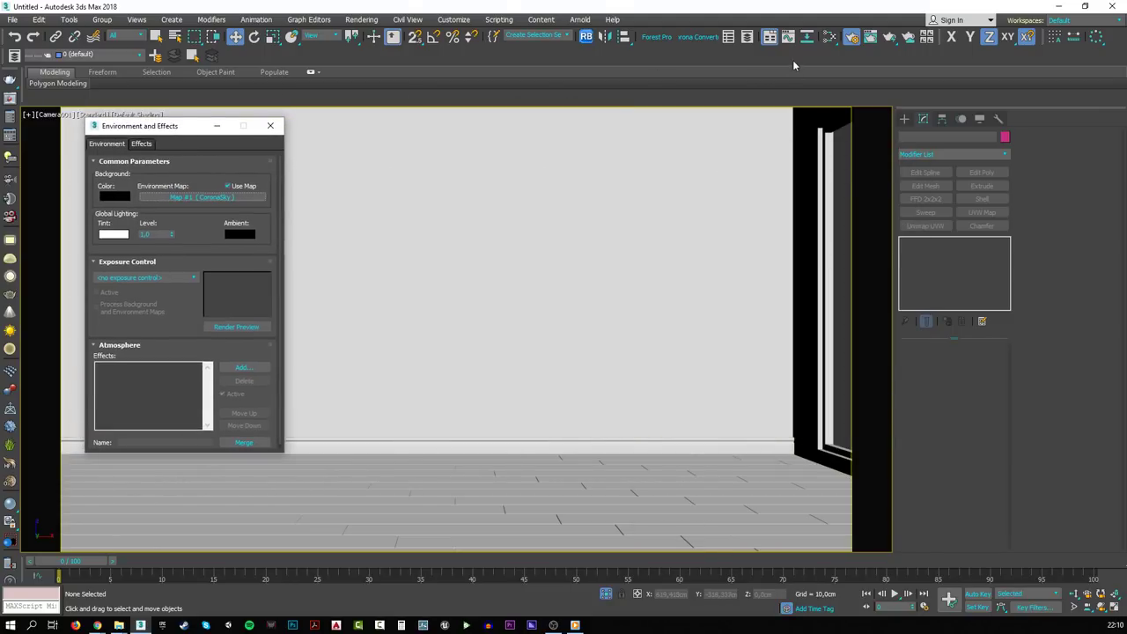
- Instance the CoronaSky environment map into the Slate Material Editor and show its parameters
{"action": "left_click", "coordinate": [828, 38]}
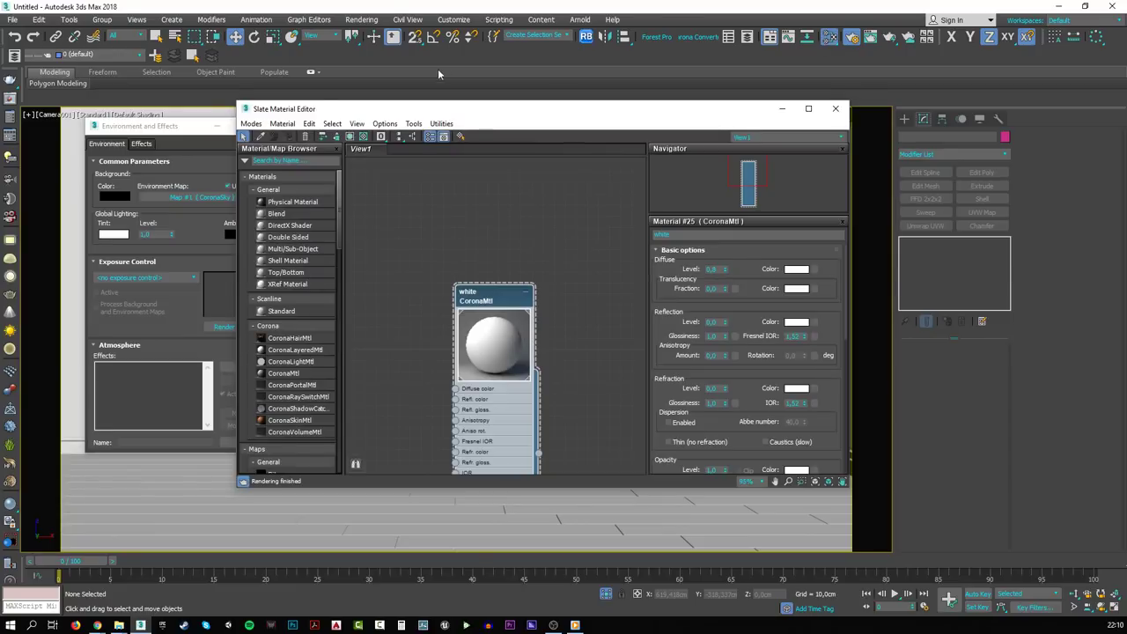
{"action": "left_click_drag", "start_coordinate": [452, 109], "coordinate": [531, 119]}
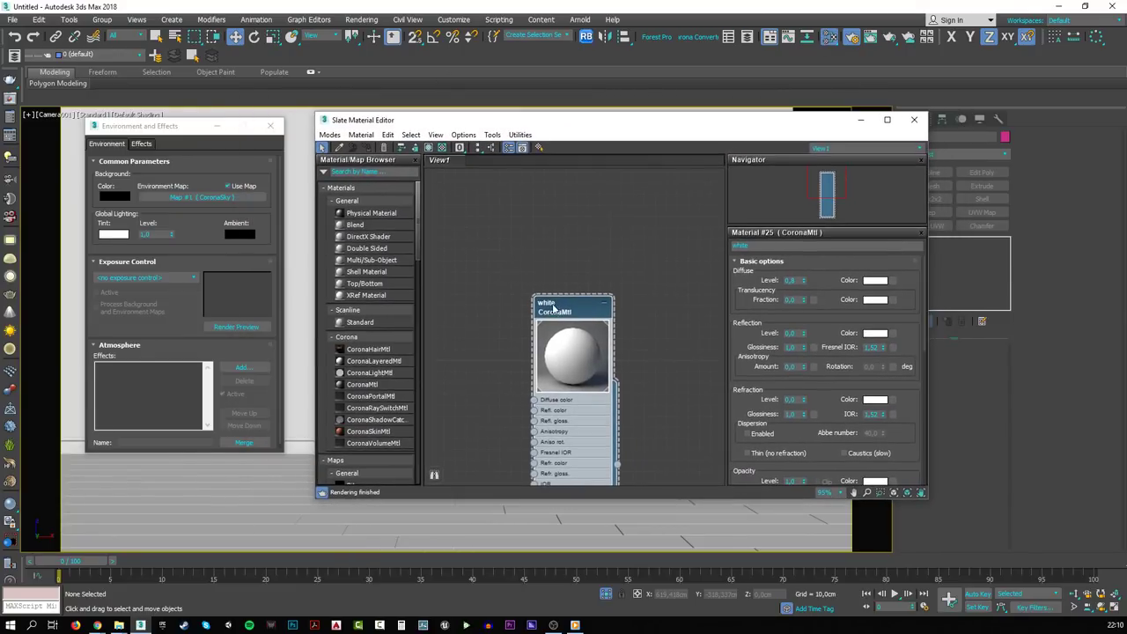
{"action": "middle_click_drag", "start_coordinate": [554, 310], "coordinate": [605, 334]}
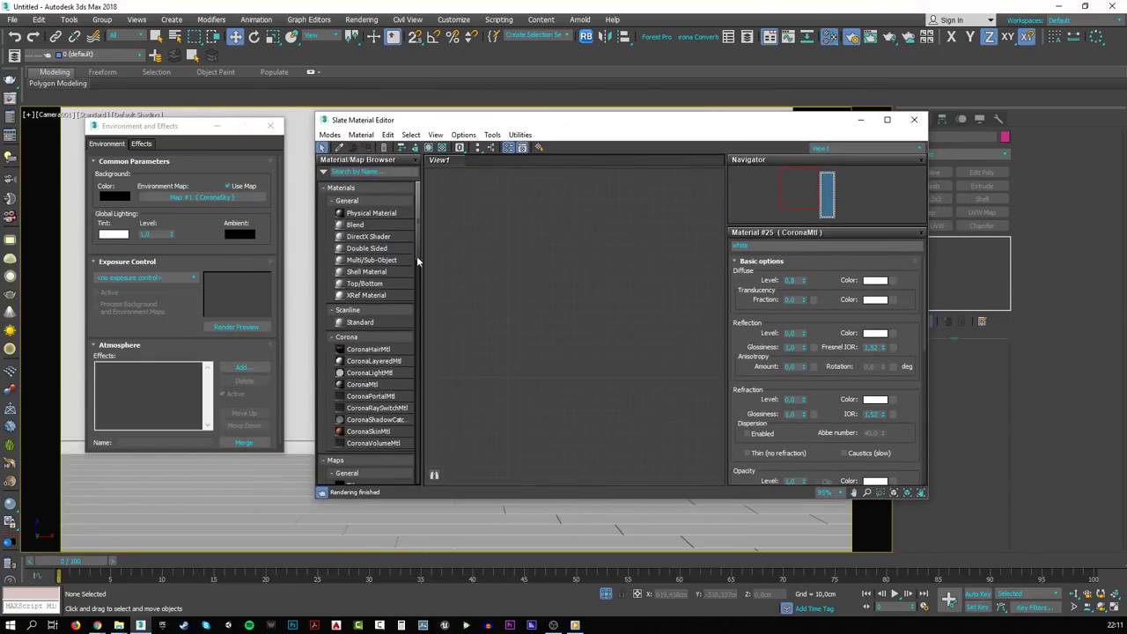
{"action": "left_click_drag", "start_coordinate": [207, 198], "coordinate": [571, 272]}
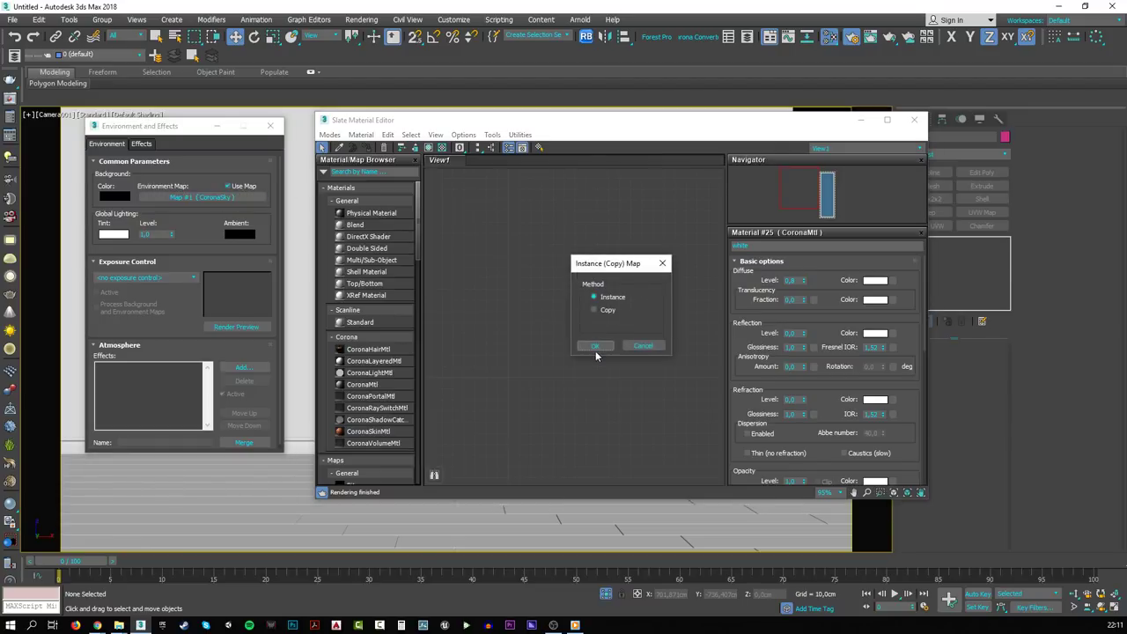
{"action": "left_click", "coordinate": [595, 345]}
{"action": "double_click", "coordinate": [543, 270]}
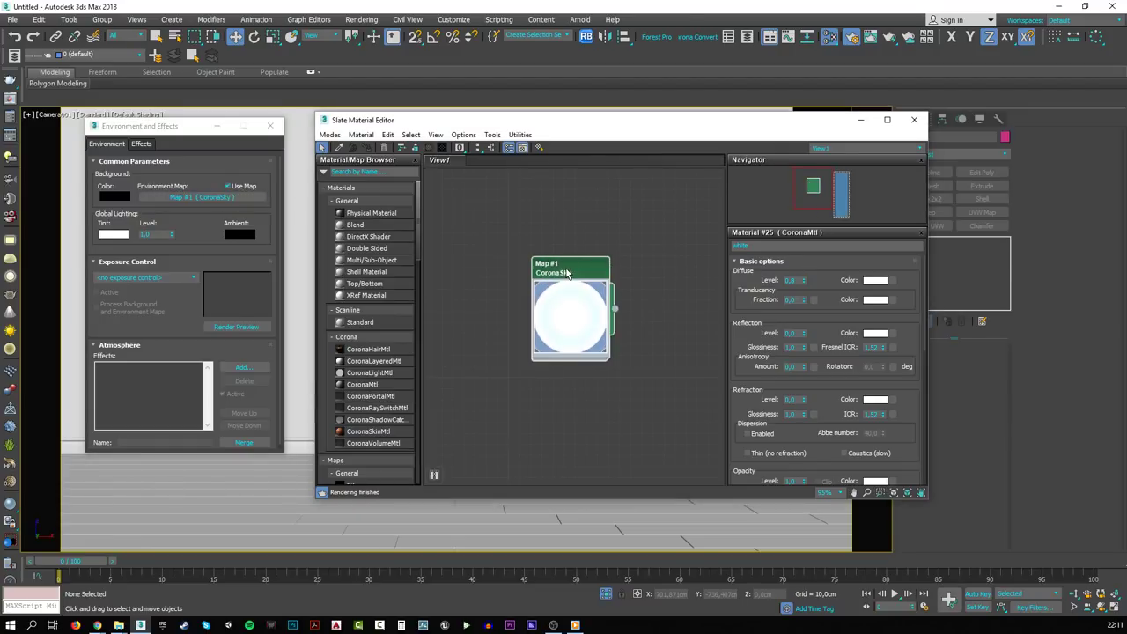
{"action": "double_click", "coordinate": [544, 270]}
- Set the CoronaSky intensity to 0,4 and minimize the material editor
{"action": "left_click", "coordinate": [895, 276]}
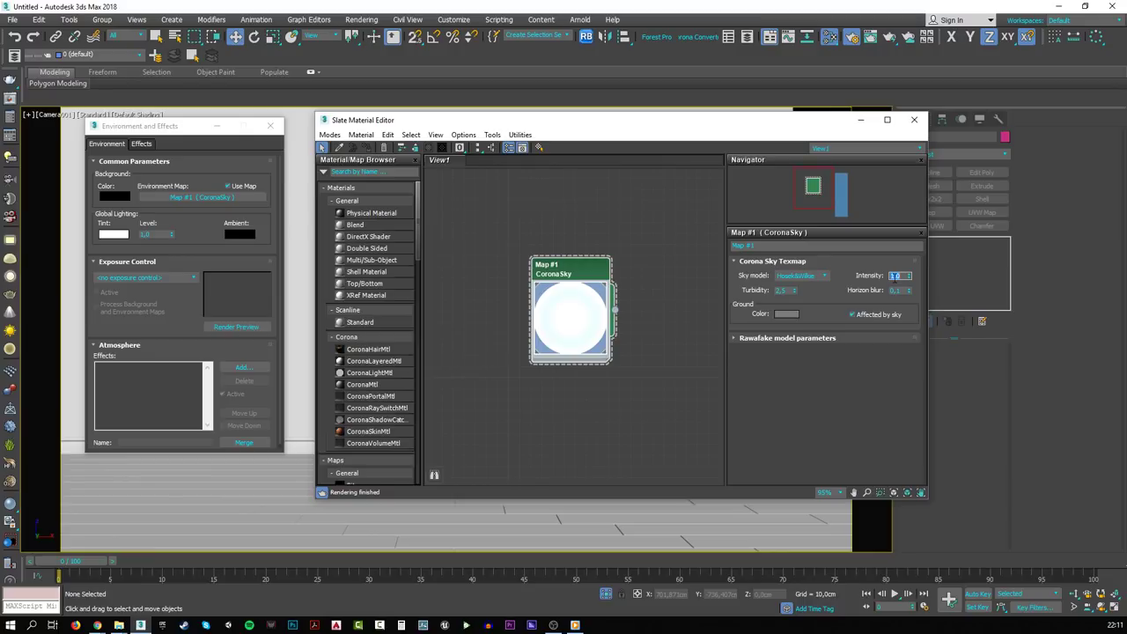
{"action": "type", "text": "0,5"}
{"action": "key", "text": "Return"}
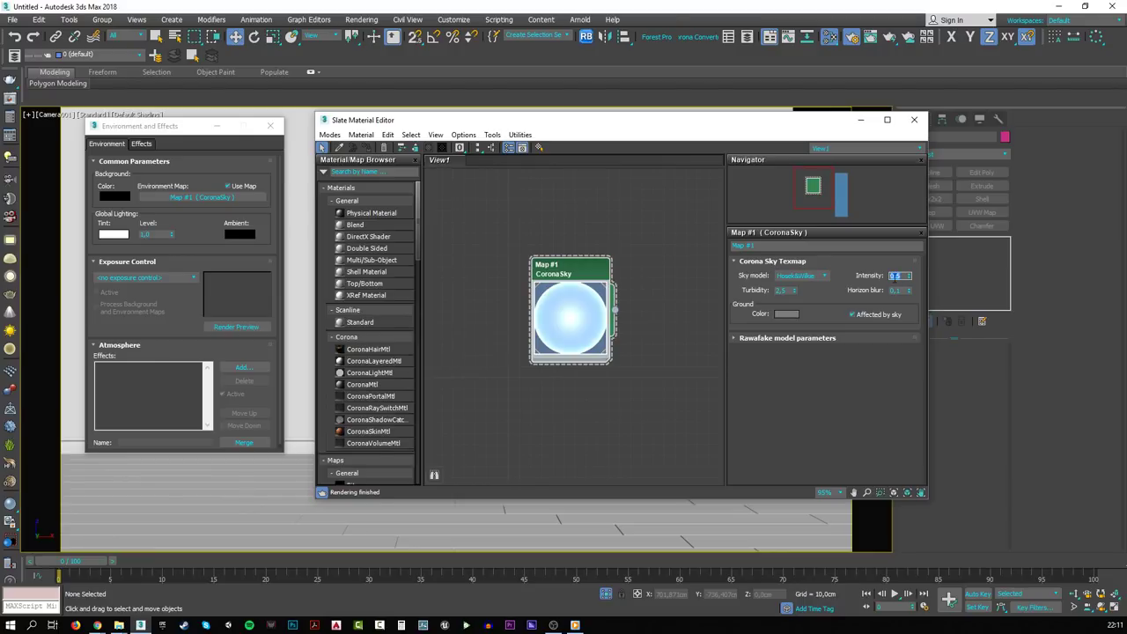
{"action": "key", "text": "BackSpace"}
{"action": "type", "text": "0,4"}
{"action": "key", "text": "Return"}
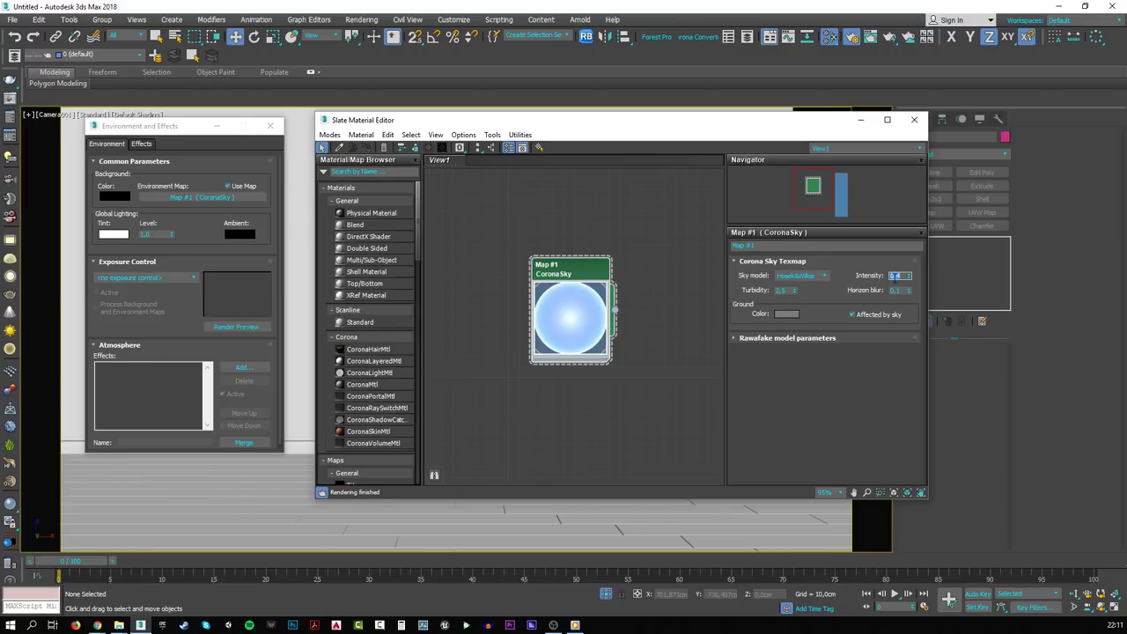
{"action": "left_click", "coordinate": [863, 123]}
- Close the environment settings and frame the wall Line001 in the Top view
{"action": "left_click", "coordinate": [217, 126]}
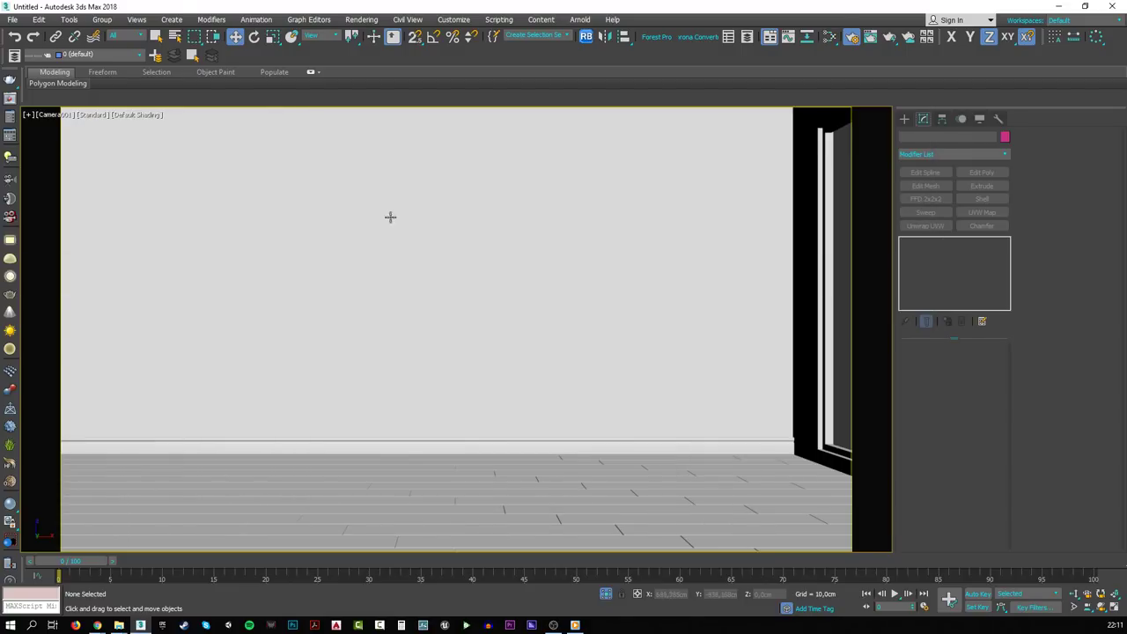
{"action": "left_click", "coordinate": [523, 284]}
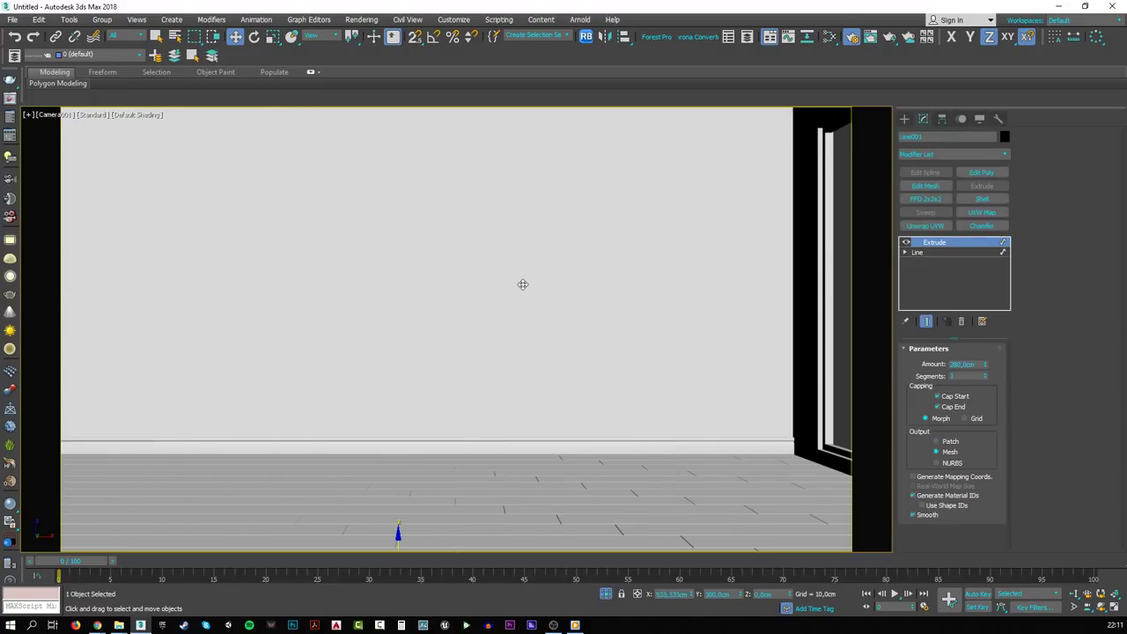
{"action": "key", "text": "t"}
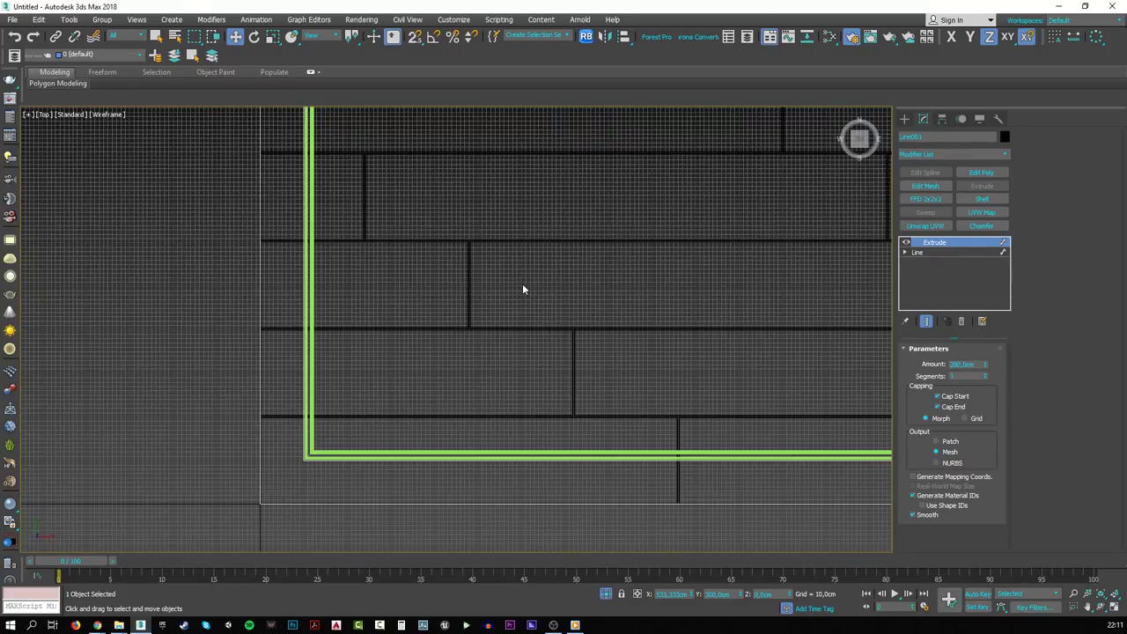
{"action": "key", "text": "z"}
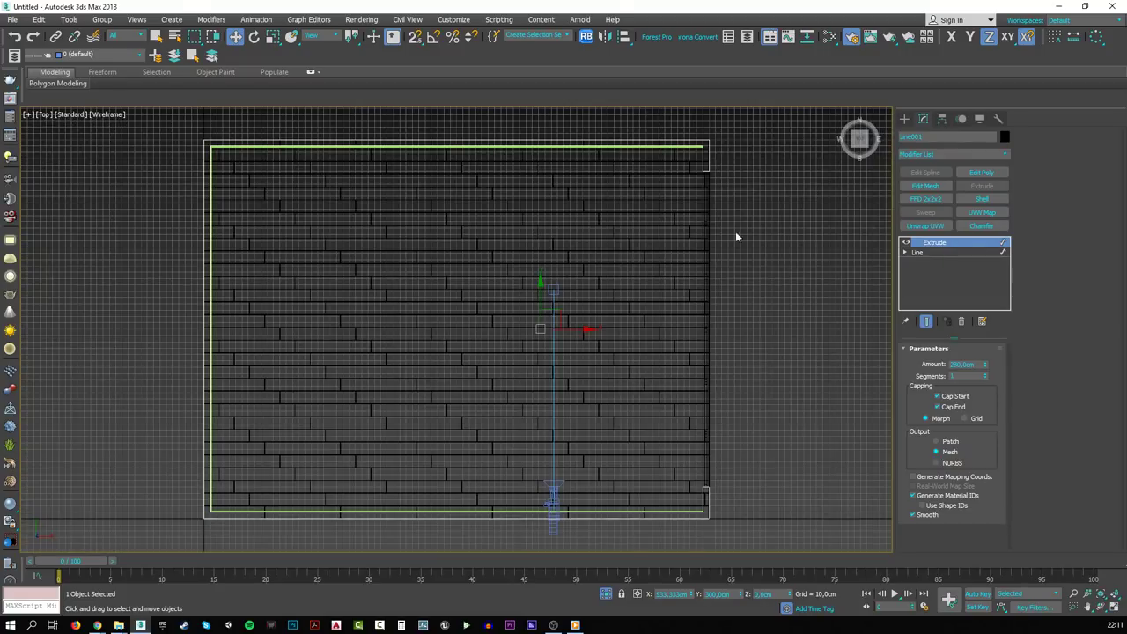
- Place a targeted CoronaSun in the Top view aimed at the wall's corner
{"action": "left_click", "coordinate": [904, 118]}
{"action": "left_click", "coordinate": [934, 136]}
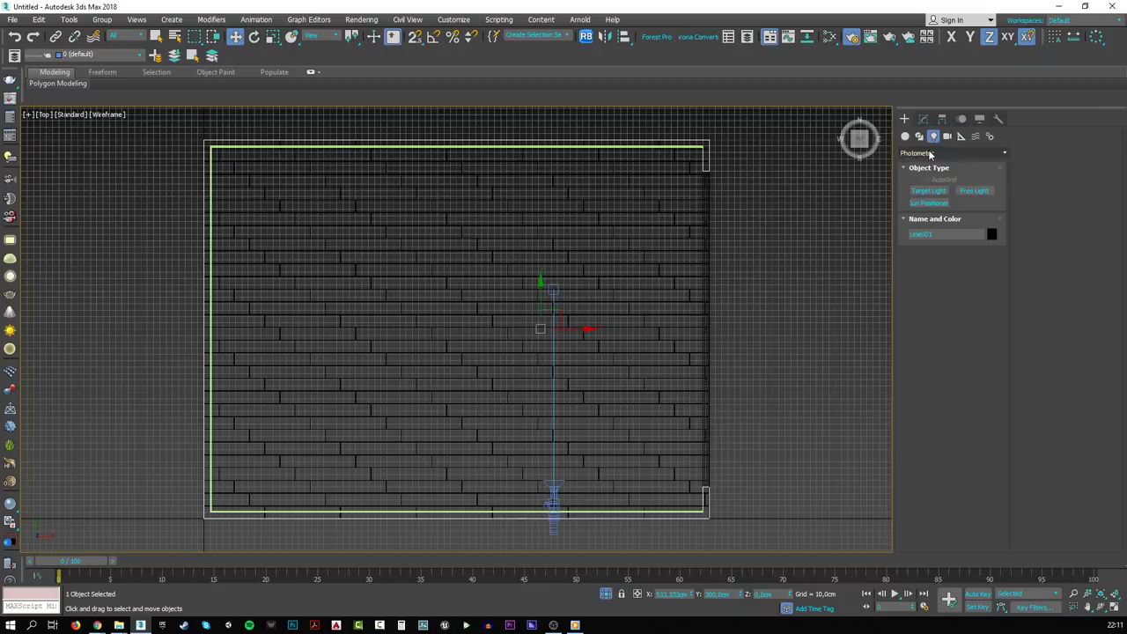
{"action": "left_click", "coordinate": [932, 153]}
{"action": "left_click", "coordinate": [912, 187]}
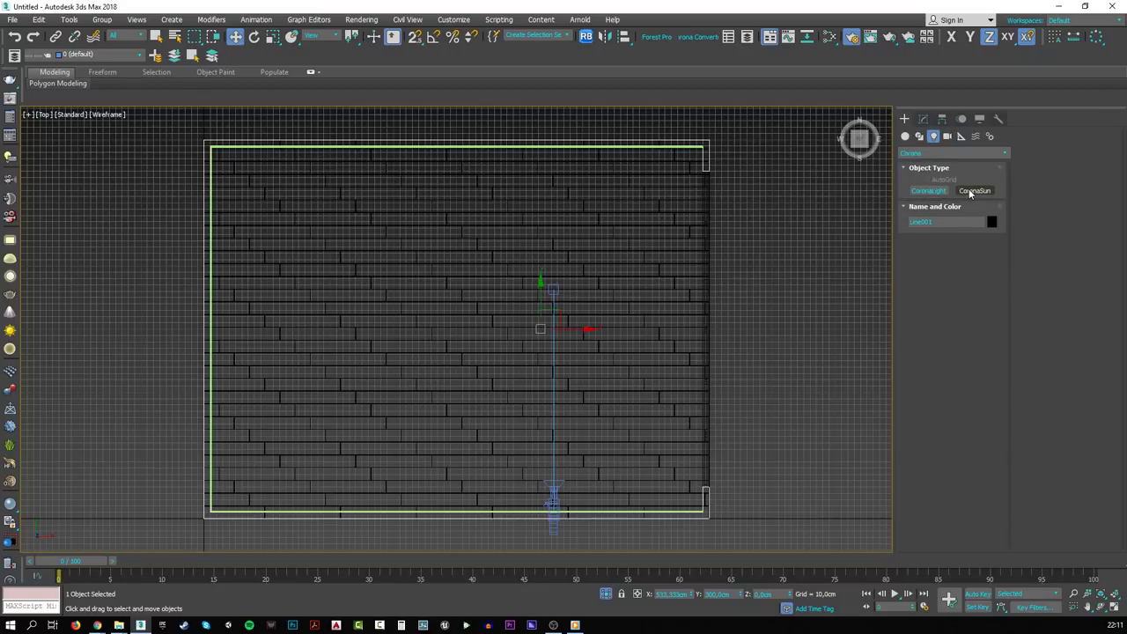
{"action": "left_click", "coordinate": [975, 190]}
{"action": "middle_click_drag", "start_coordinate": [720, 320], "coordinate": [581, 320]}
{"action": "scroll", "coordinate": [581, 320], "scroll_direction": "down", "scroll_amount": 5}
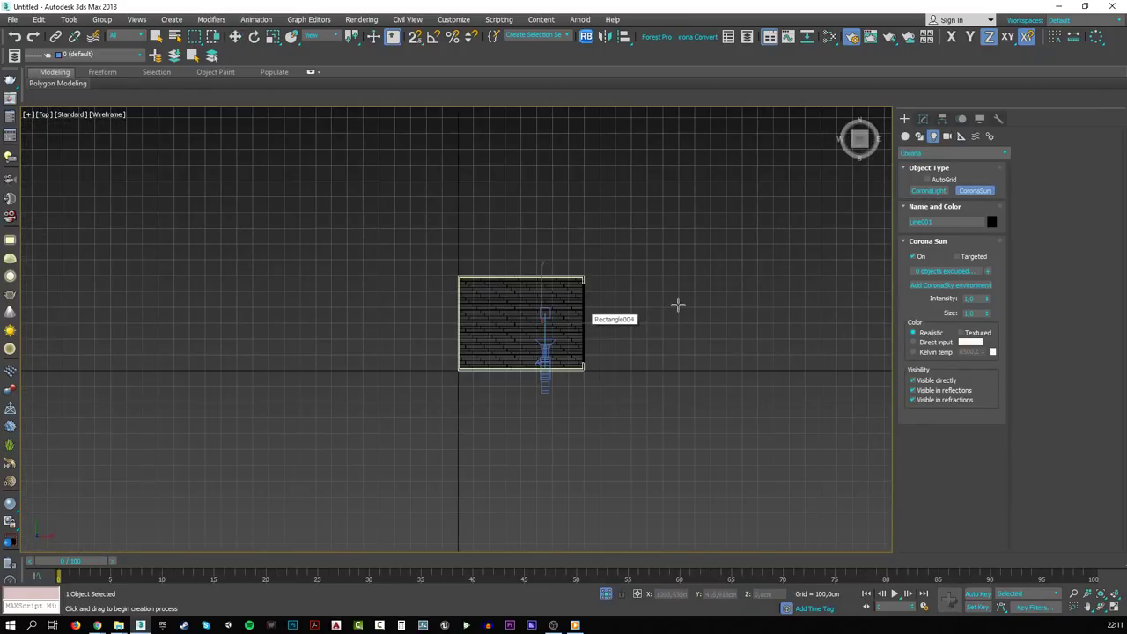
{"action": "middle_click_drag", "start_coordinate": [674, 304], "coordinate": [479, 335]}
{"action": "scroll", "coordinate": [478, 334], "scroll_direction": "down", "scroll_amount": 2}
{"action": "left_click_drag", "start_coordinate": [855, 478], "coordinate": [335, 322]}
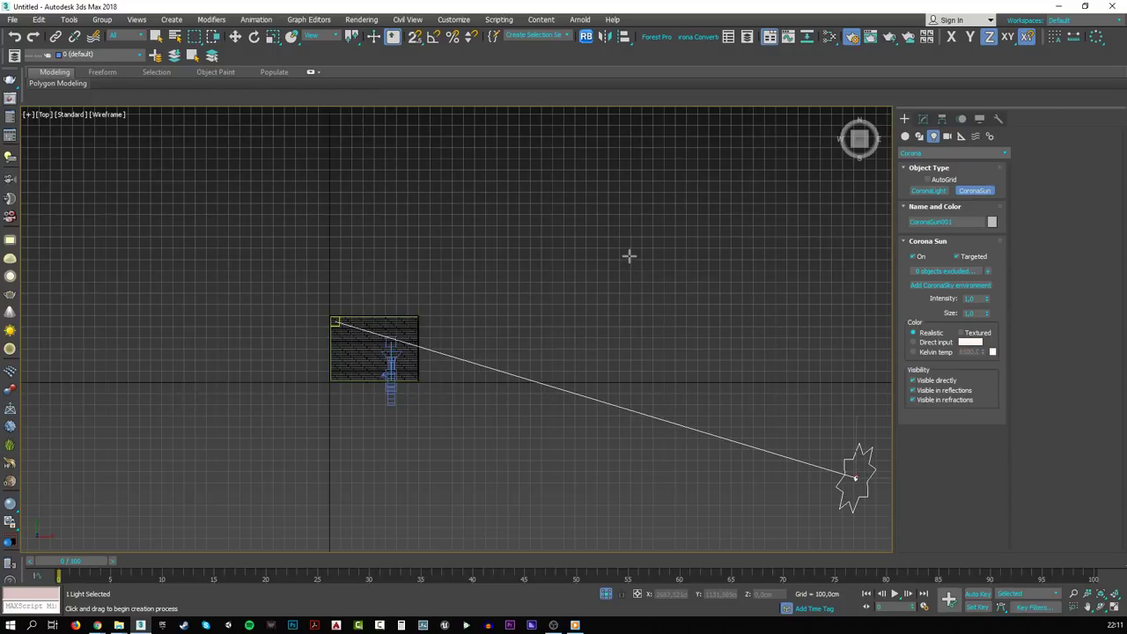
- Raise the sun higher above the room in the Front view
{"action": "key", "text": "f"}
{"action": "middle_click_drag", "start_coordinate": [628, 256], "coordinate": [554, 411]}
{"action": "key", "text": "w"}
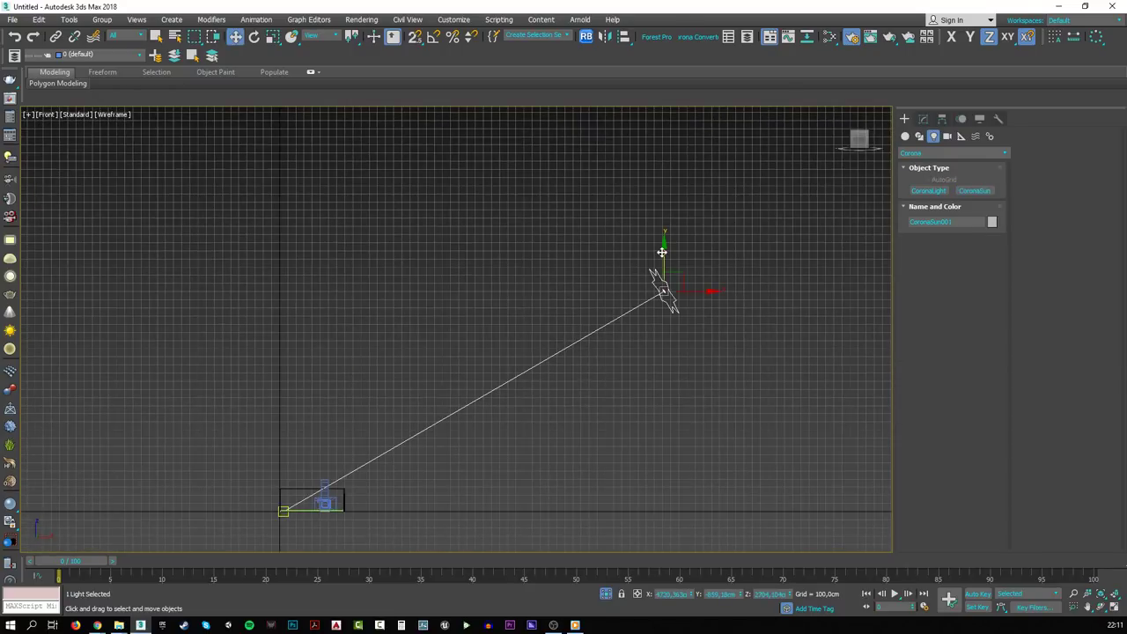
{"action": "left_click_drag", "start_coordinate": [664, 257], "coordinate": [660, 181]}
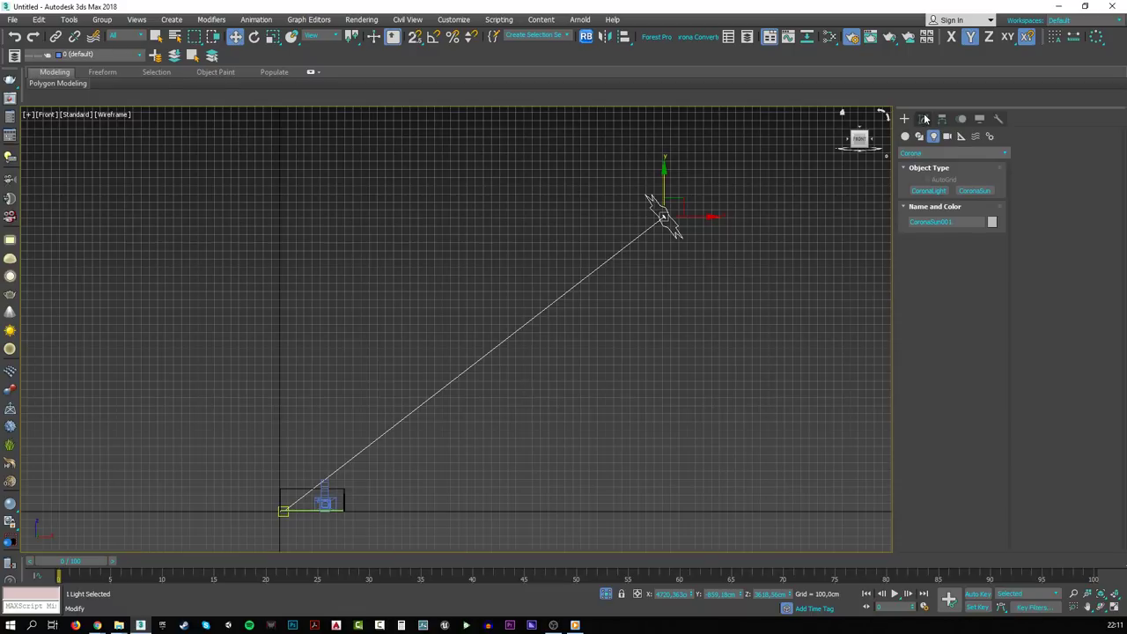
- Set the sun's intensity to 0,3 and size to 5, then return to the camera view
{"action": "left_click", "coordinate": [924, 119]}
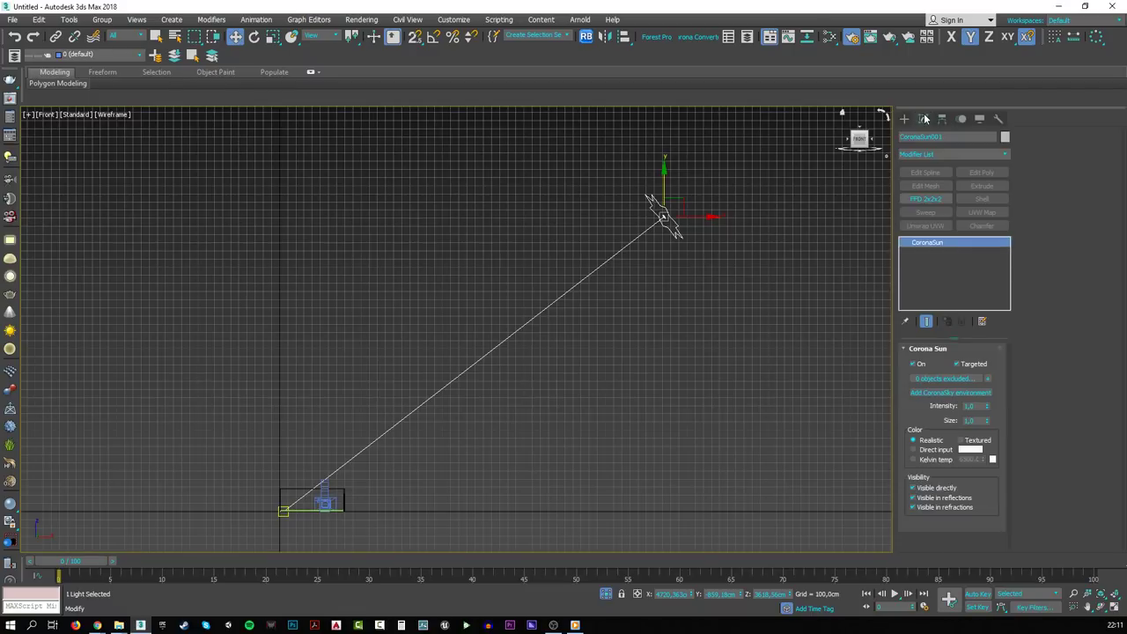
{"action": "left_click", "coordinate": [978, 407]}
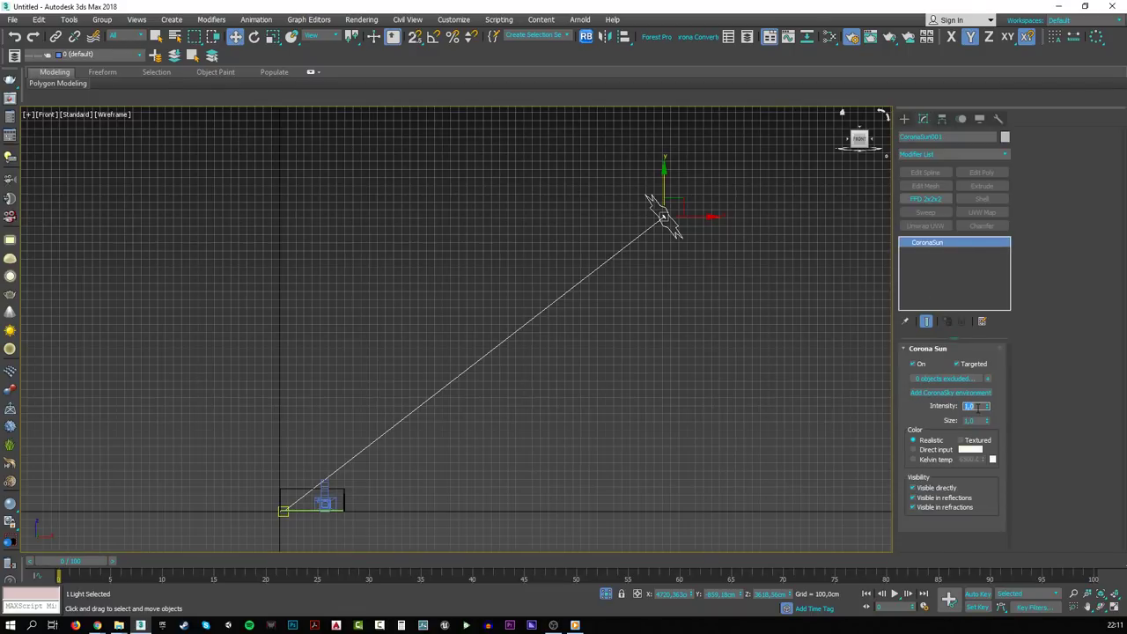
{"action": "type", "text": "0,3"}
{"action": "key", "text": "Return"}
{"action": "left_click", "coordinate": [978, 421]}
{"action": "type", "text": "5"}
{"action": "key", "text": "Return"}
{"action": "left_click", "coordinate": [572, 452]}
{"action": "key", "text": "c"}
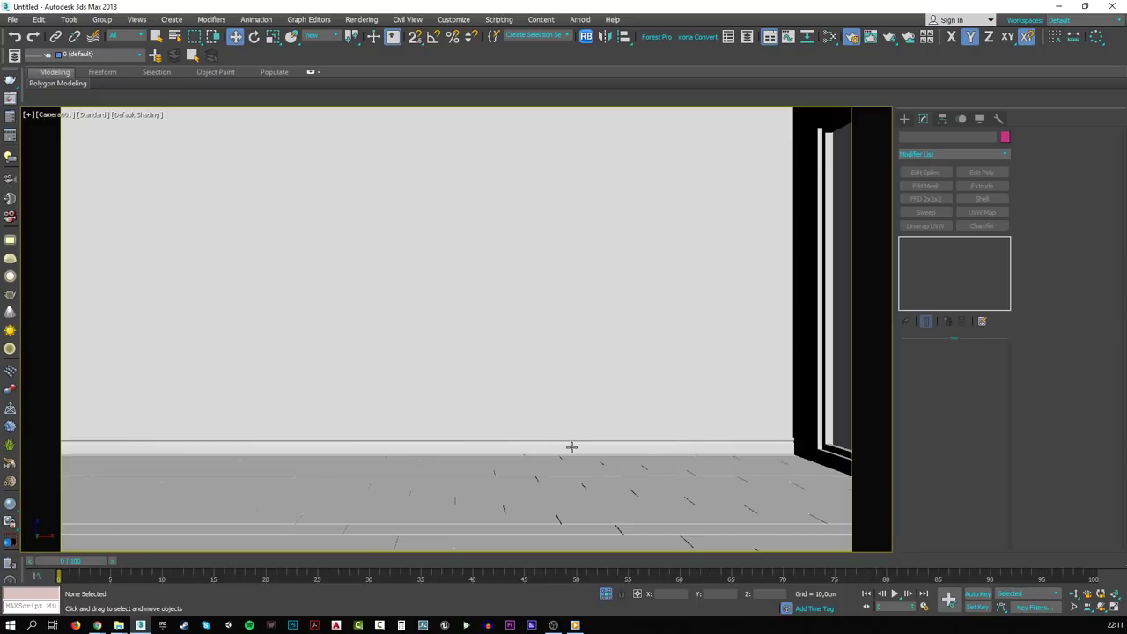
- Start a Corona interactive render of Camera001 and maximize the frame buffer
{"action": "left_click", "coordinate": [853, 38]}
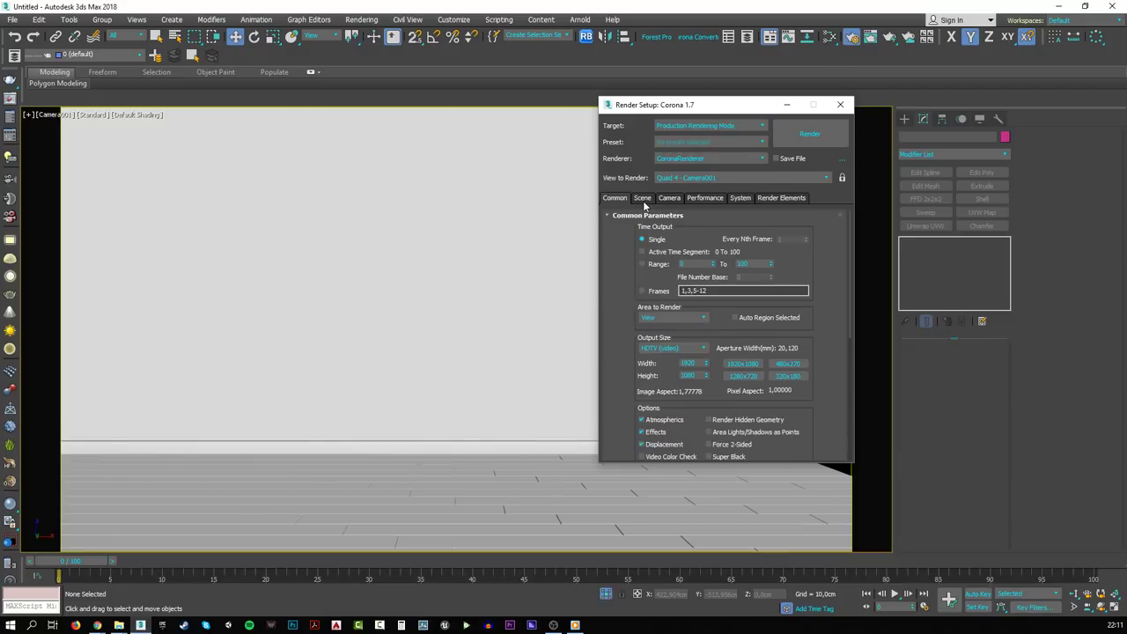
{"action": "left_click", "coordinate": [643, 199]}
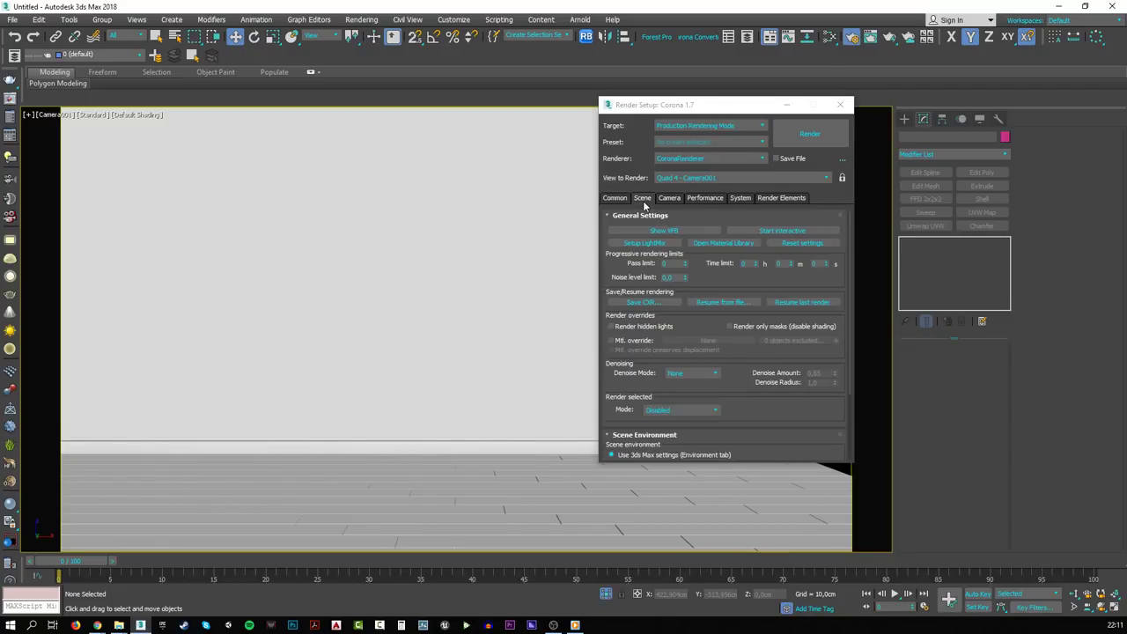
{"action": "left_click", "coordinate": [779, 232]}
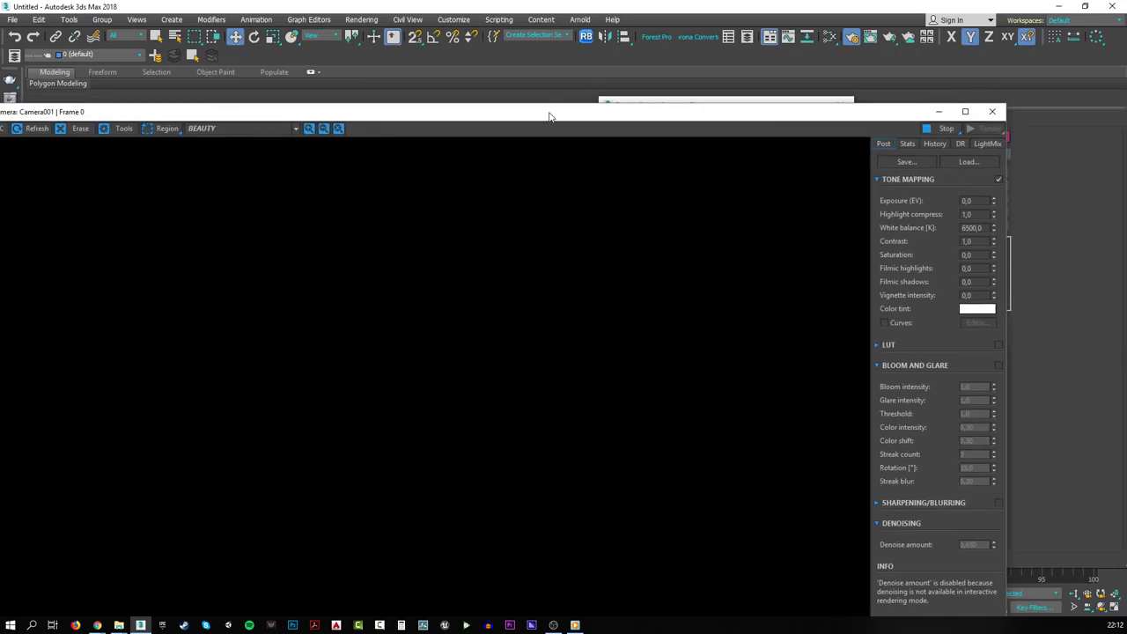
{"action": "double_click", "coordinate": [549, 113]}
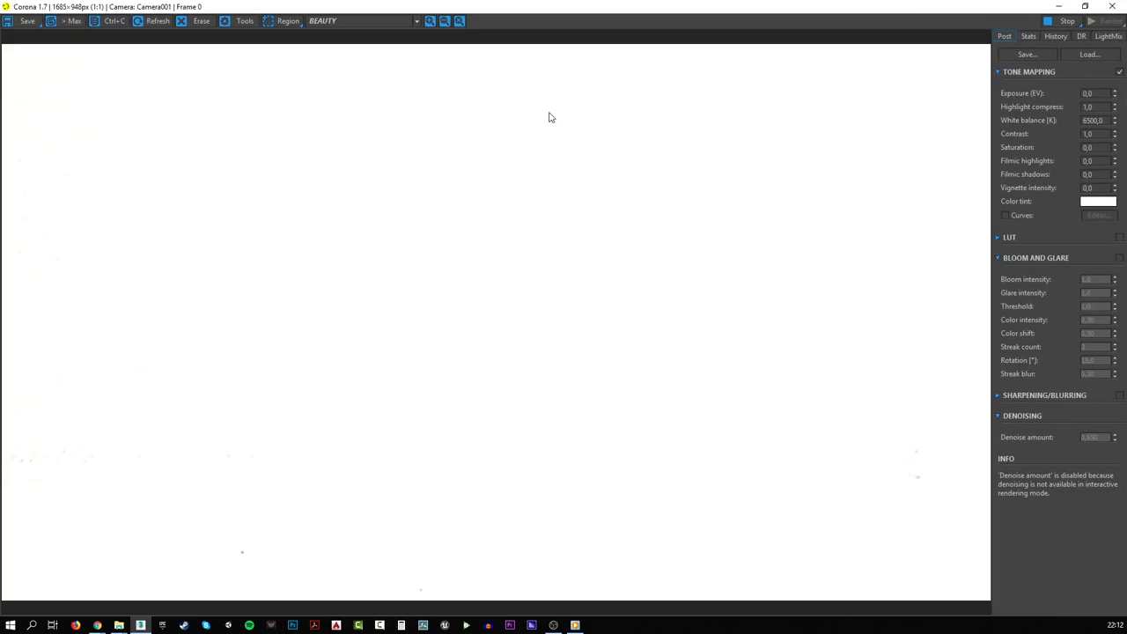
- Minimize the render window and start a new render of the camera view
{"action": "left_click", "coordinate": [1059, 8]}
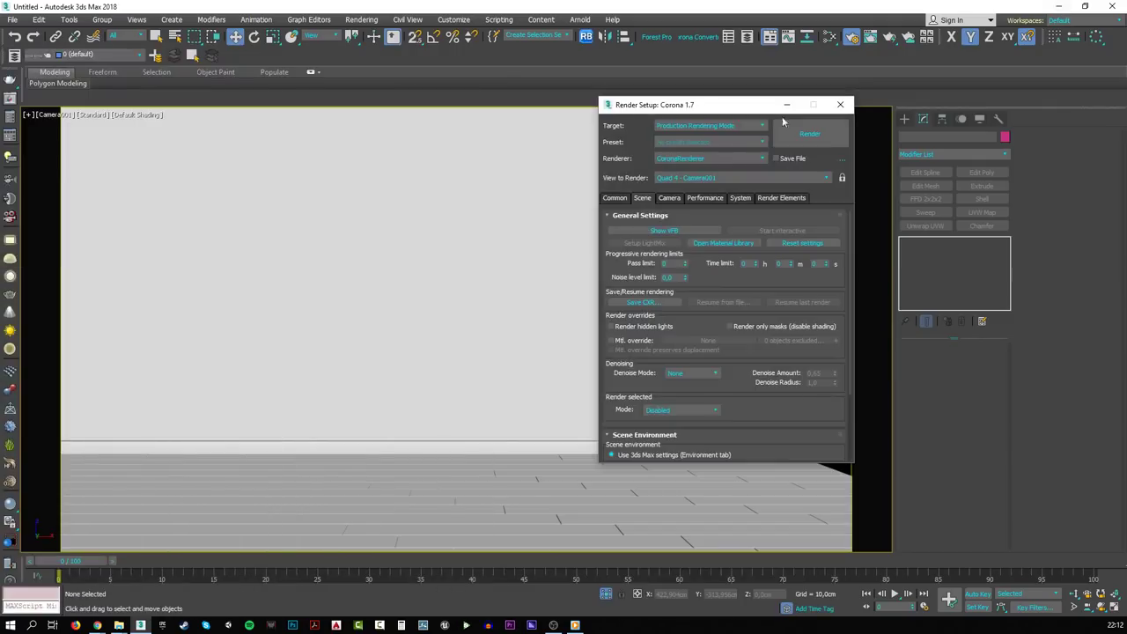
{"action": "right_click", "coordinate": [525, 264]}
{"action": "left_click", "coordinate": [547, 215]}
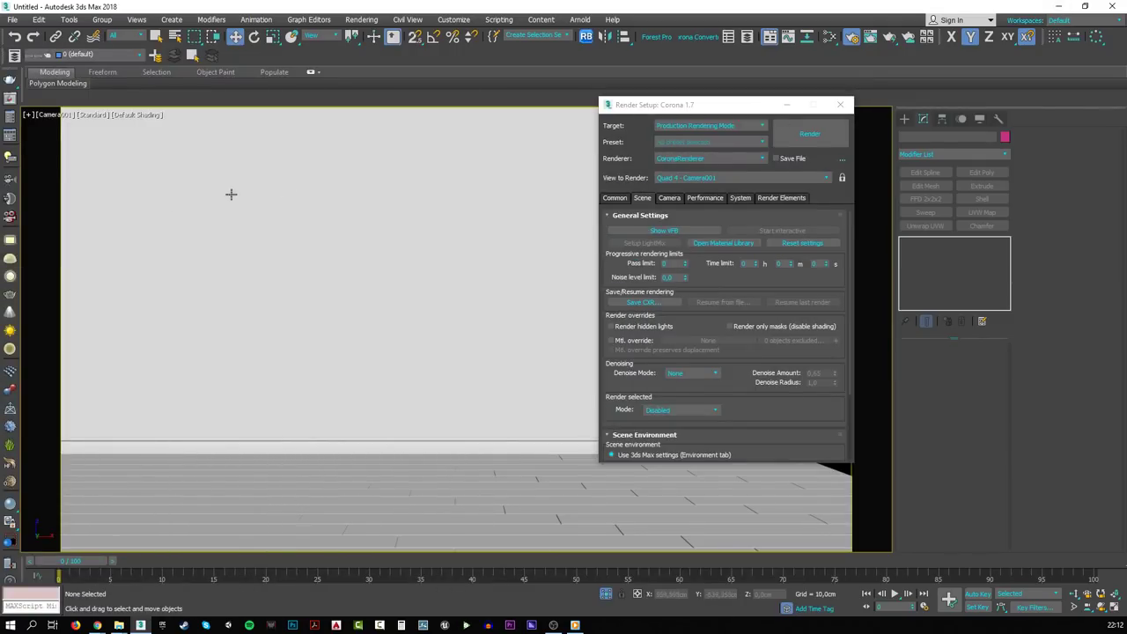
{"action": "mouse_move", "coordinate": [140, 625]}
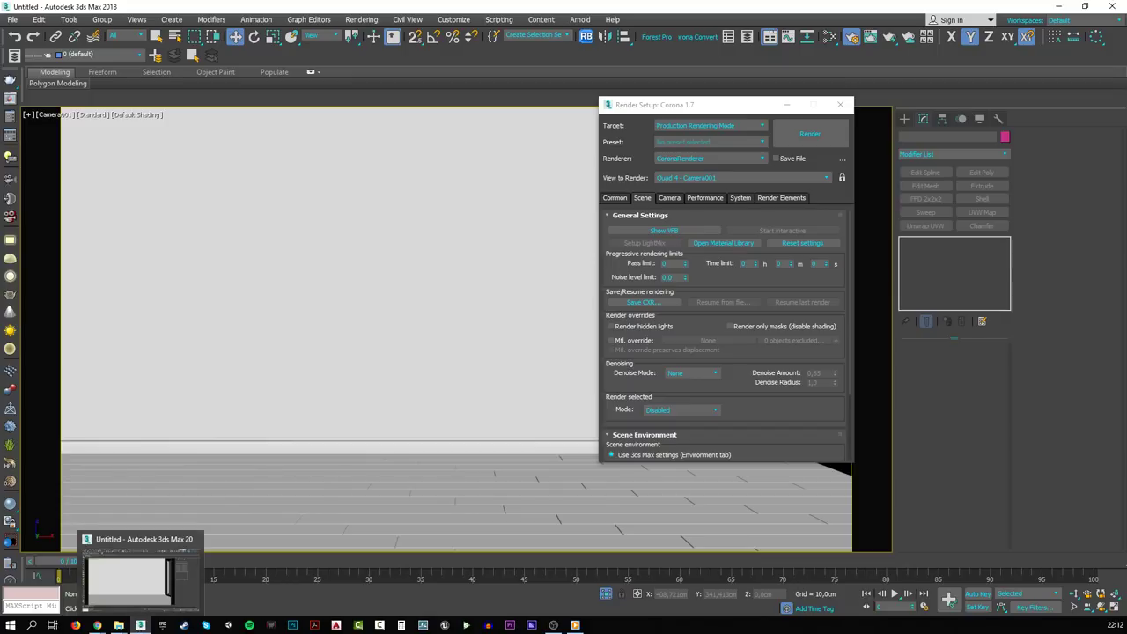
{"action": "key", "text": "shift+q"}
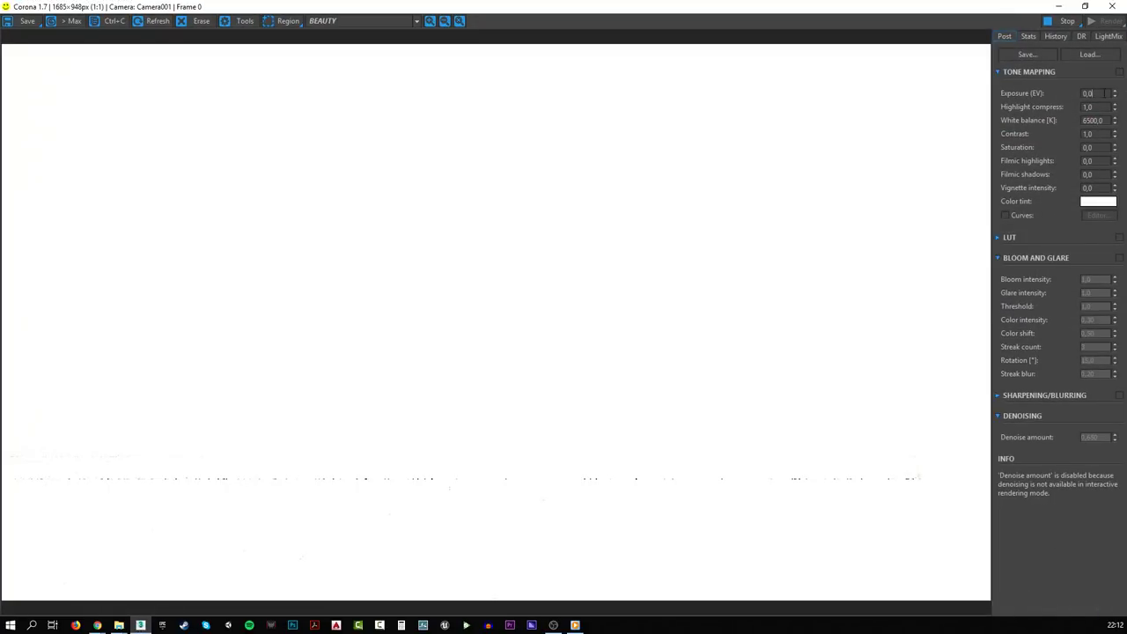
- Try render exposure -3, reset it to 0, and bring up the Slate Material Editor
{"action": "left_click", "coordinate": [1104, 92]}
{"action": "type", "text": "-3"}
{"action": "key", "text": "Return"}
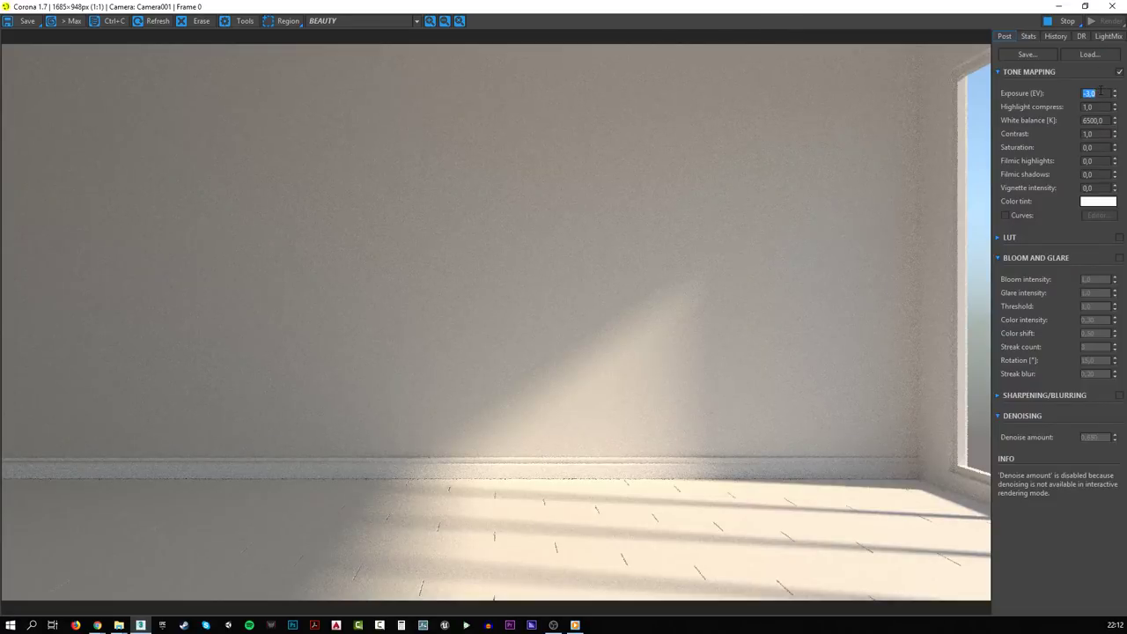
{"action": "type", "text": "0"}
{"action": "key", "text": "Return"}
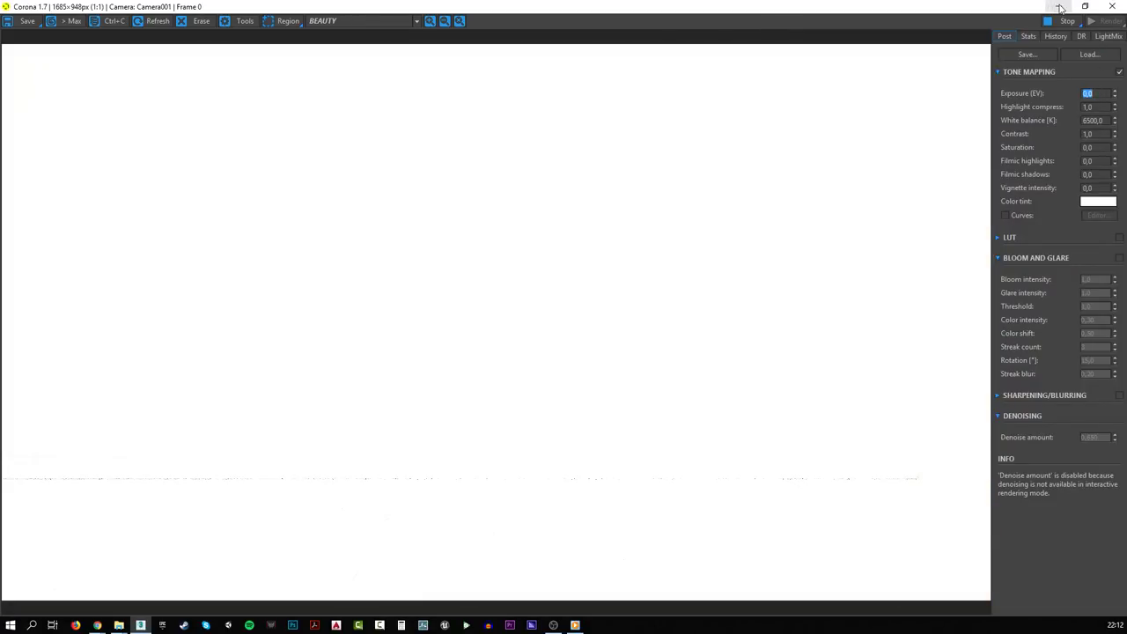
{"action": "left_click", "coordinate": [1059, 6]}
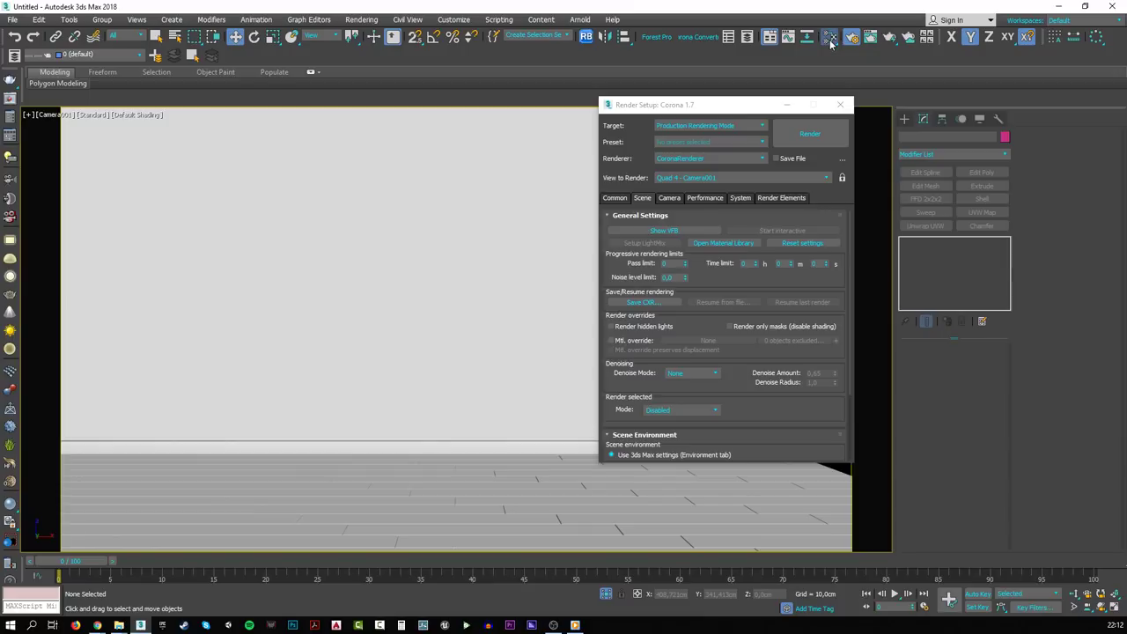
{"action": "left_click", "coordinate": [830, 40]}
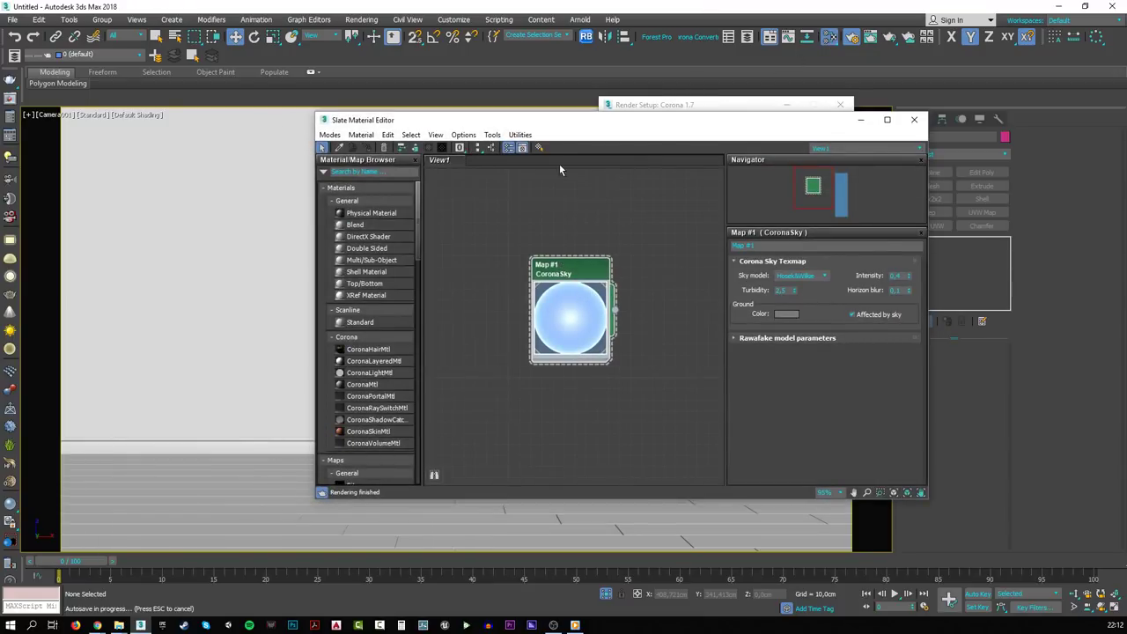
- Check the Gamma and LUT preferences, then close them
{"action": "left_click", "coordinate": [453, 19]}
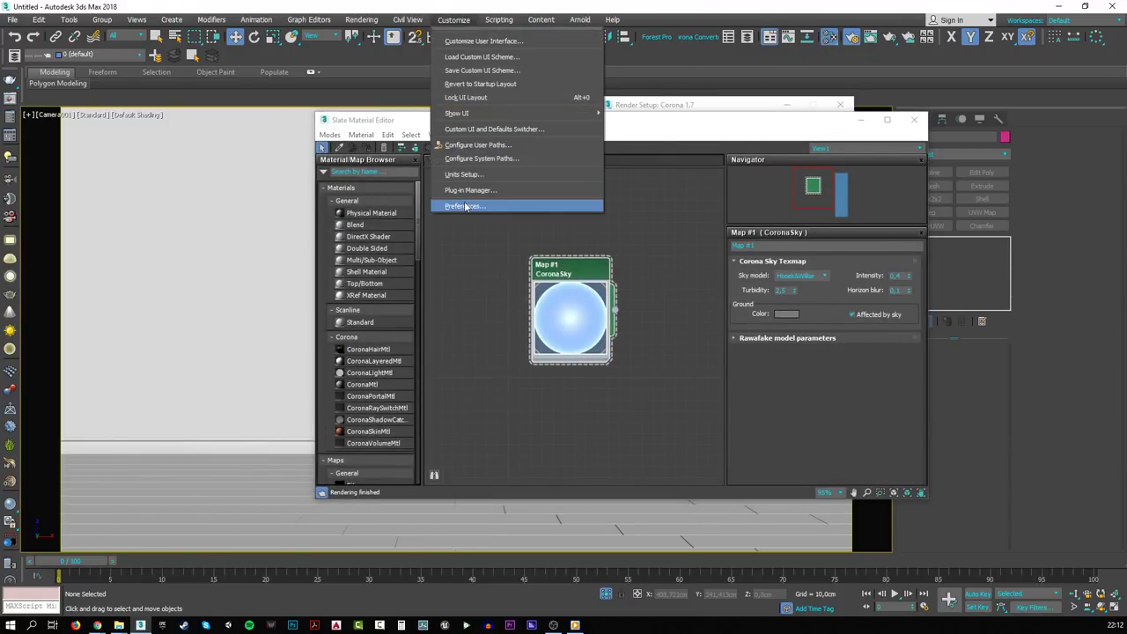
{"action": "left_click", "coordinate": [465, 203]}
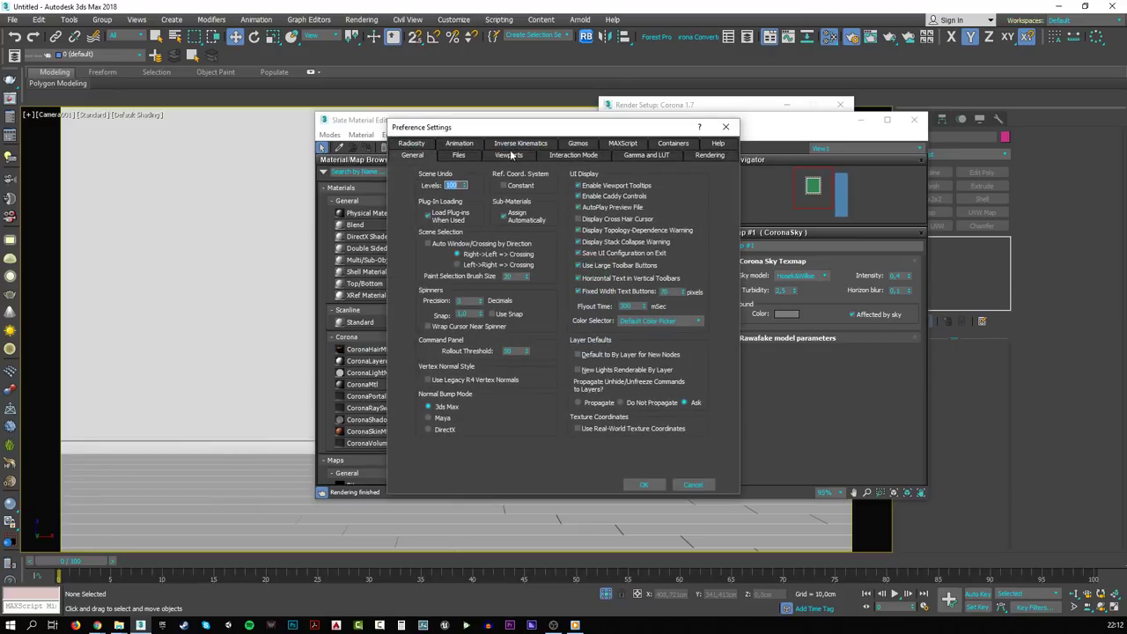
{"action": "left_click", "coordinate": [651, 155]}
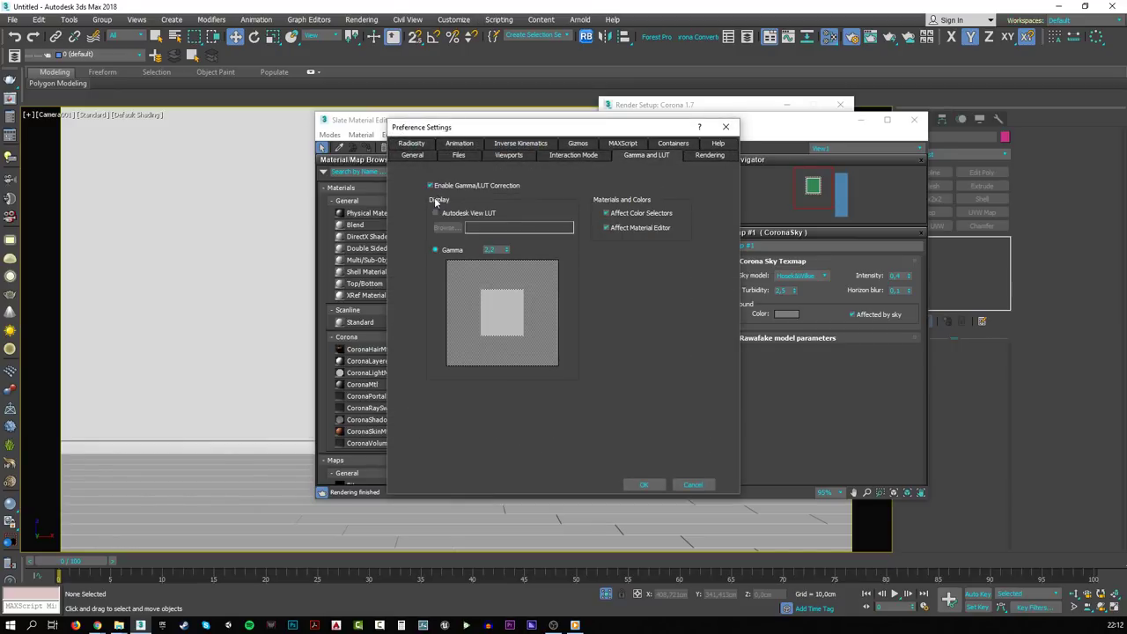
{"action": "left_click", "coordinate": [644, 485]}
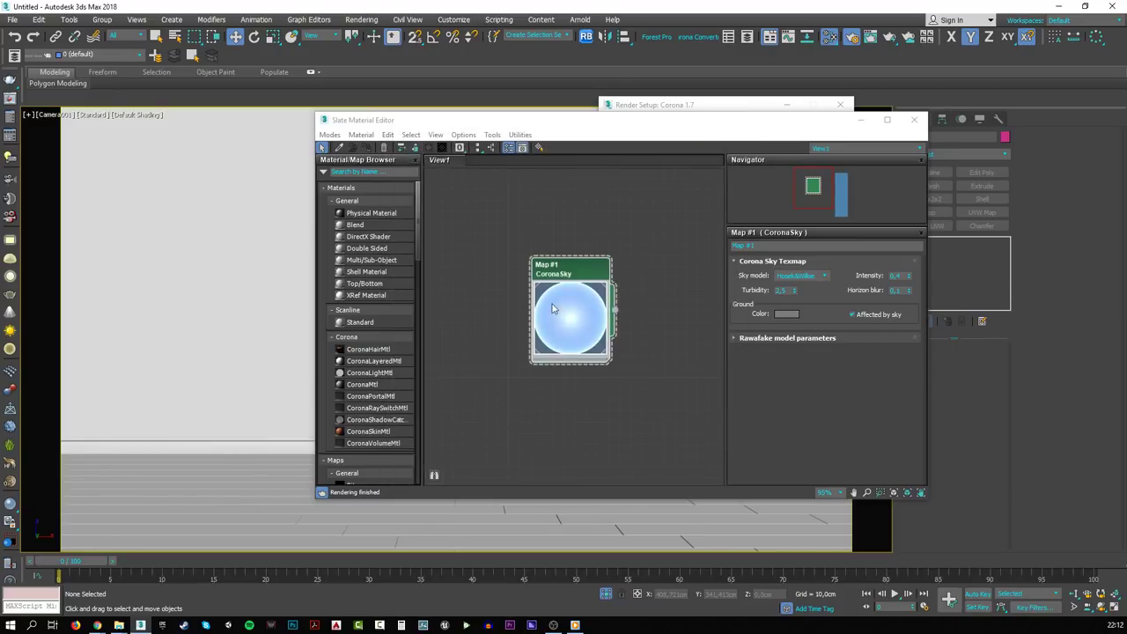
- Lower the CoronaSky intensity to 0,1
{"action": "double_click", "coordinate": [894, 276]}
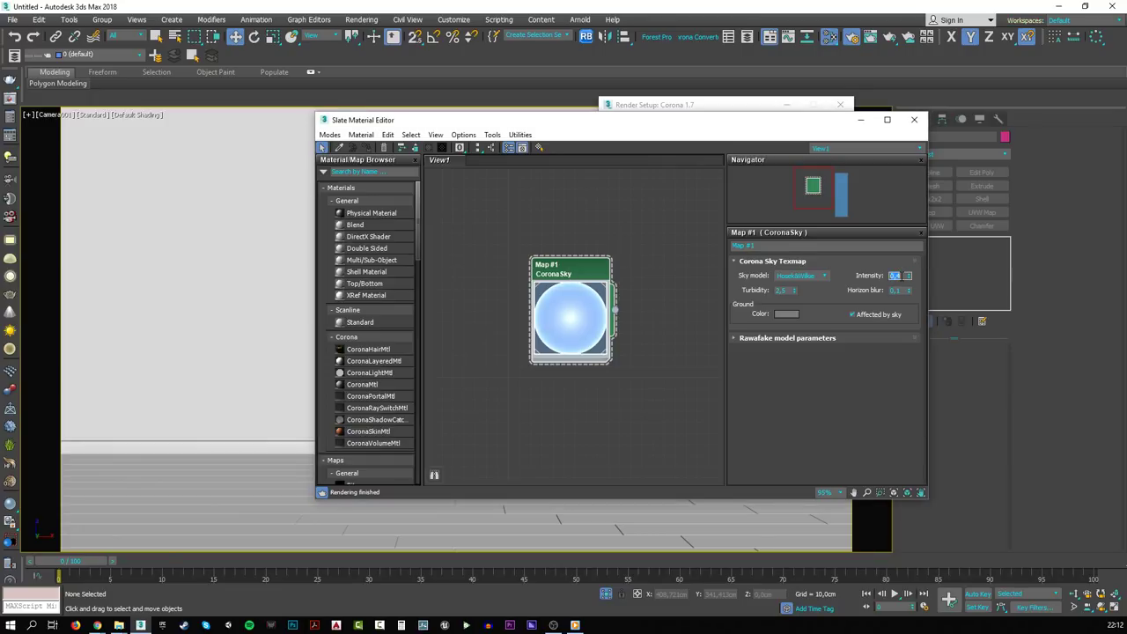
{"action": "type", "text": "0,1"}
{"action": "key", "text": "Return"}
- Minimize the material editor, re-render the camera view, and put the render window away
{"action": "left_click", "coordinate": [860, 120]}
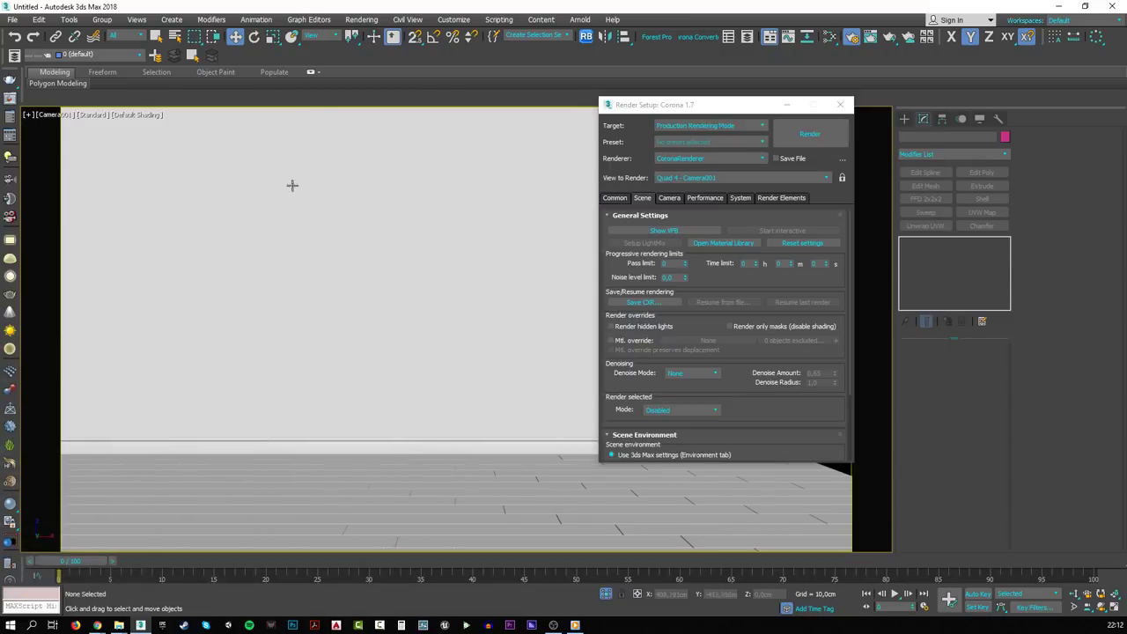
{"action": "key", "text": "shift+q"}
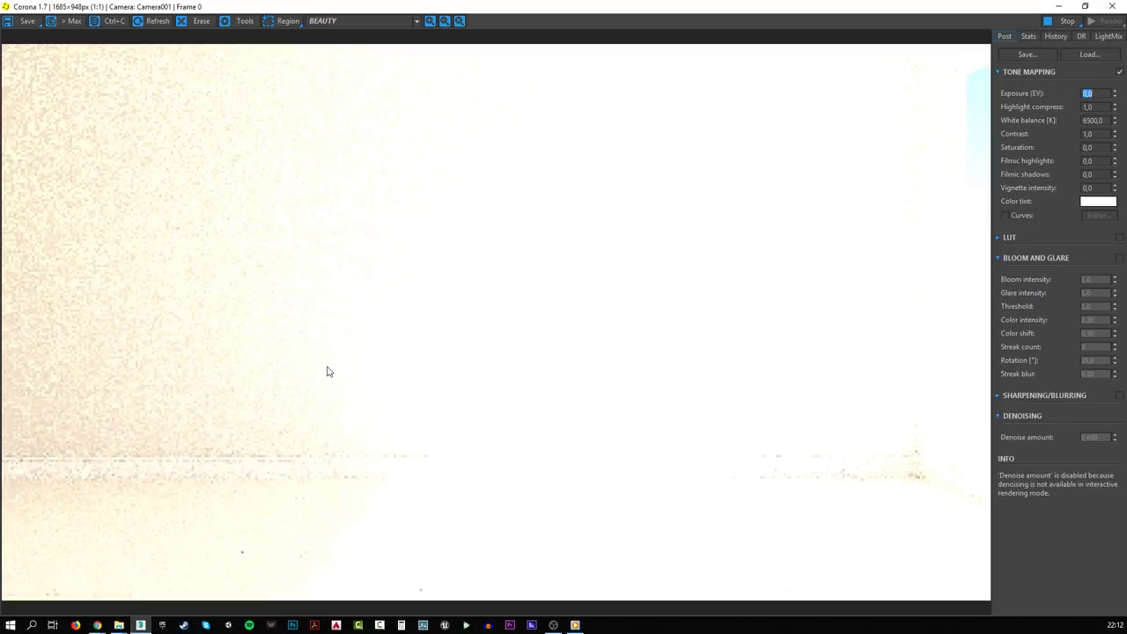
{"action": "left_click", "coordinate": [1058, 7]}
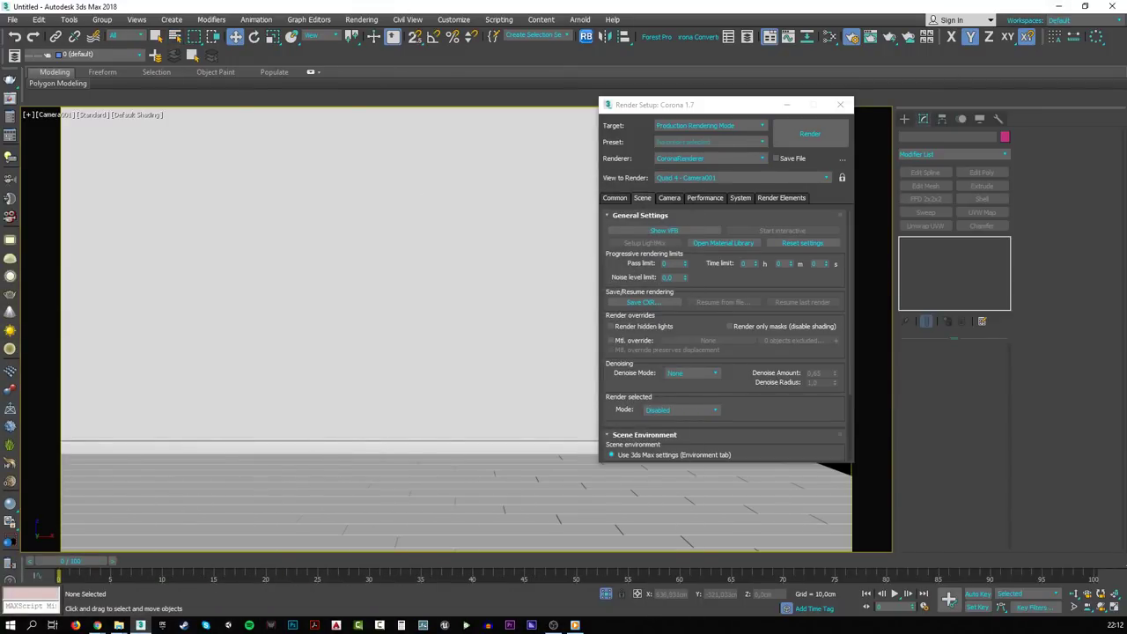
- Select CoronaSun001 from the scene list, lower its intensity to 0,1, and re-render
{"action": "key", "text": "h"}
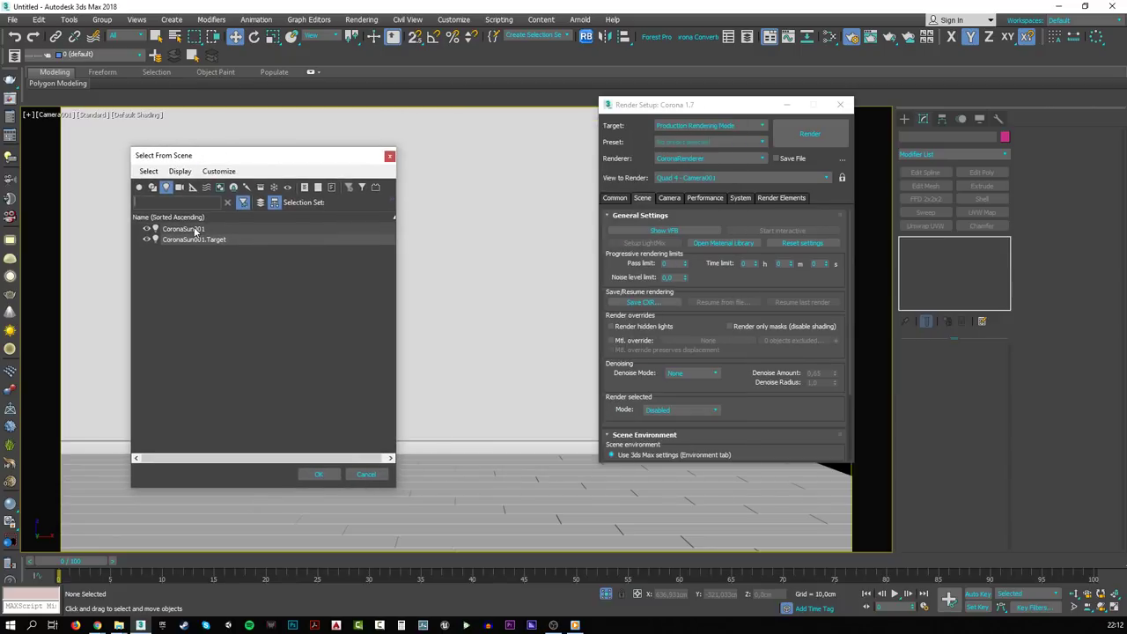
{"action": "double_click", "coordinate": [195, 230]}
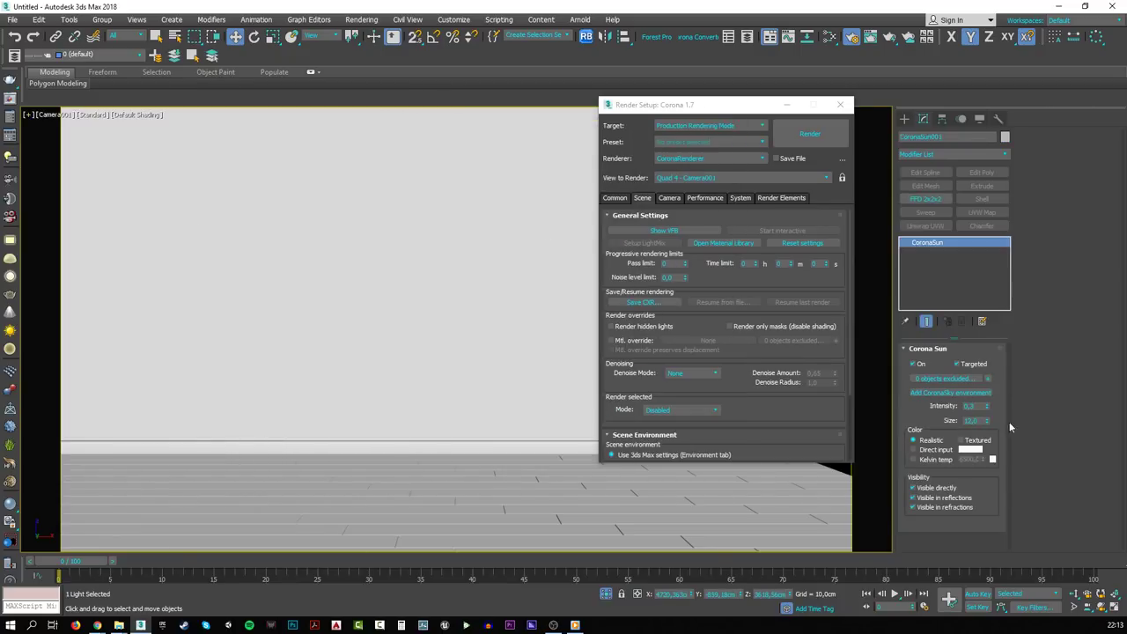
{"action": "double_click", "coordinate": [969, 406]}
{"action": "type", "text": "0,1"}
{"action": "key", "text": "Return"}
{"action": "key", "text": "alt+Tab"}
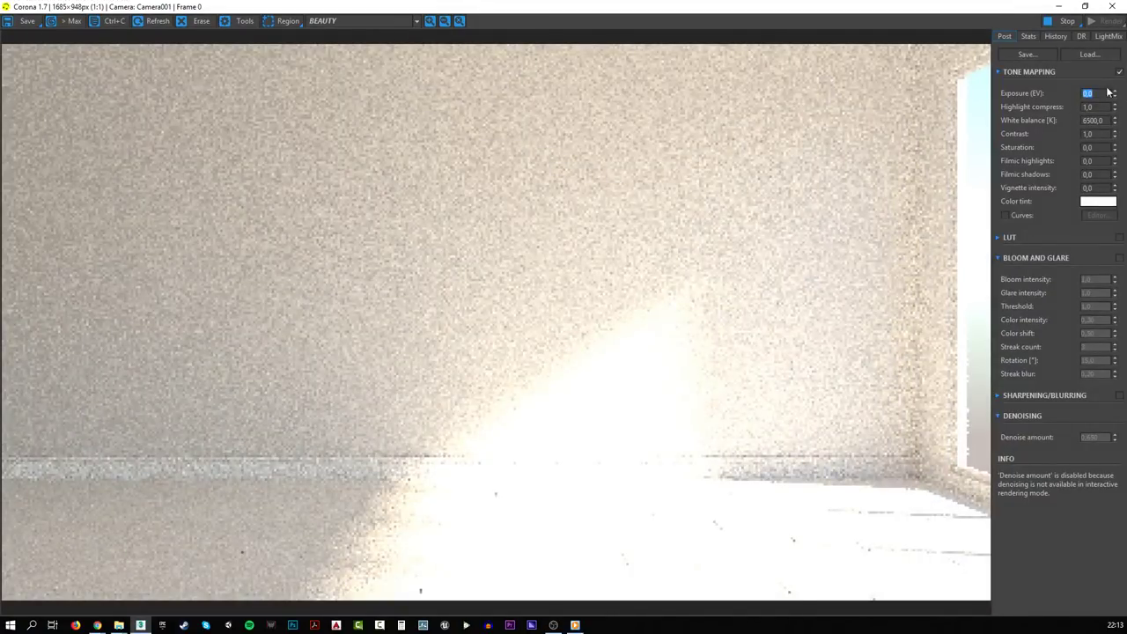
- Set the render exposure to -1 and highlight compress to 1,20
{"action": "type", "text": "-3"}
{"action": "key", "text": "Return"}
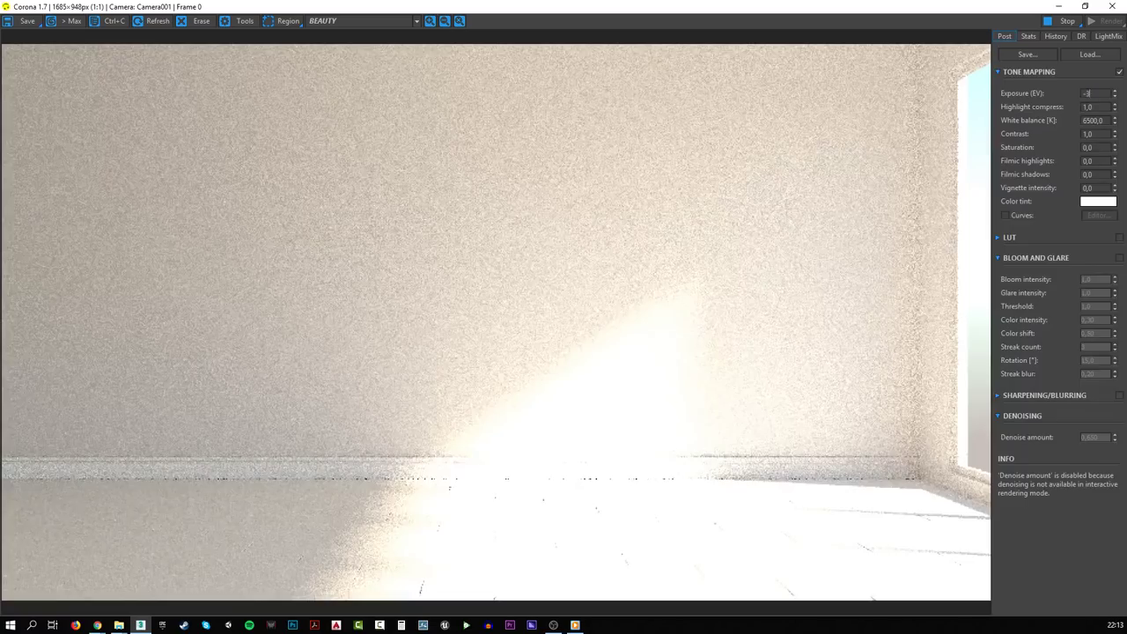
{"action": "type", "text": "-2"}
{"action": "key", "text": "Return"}
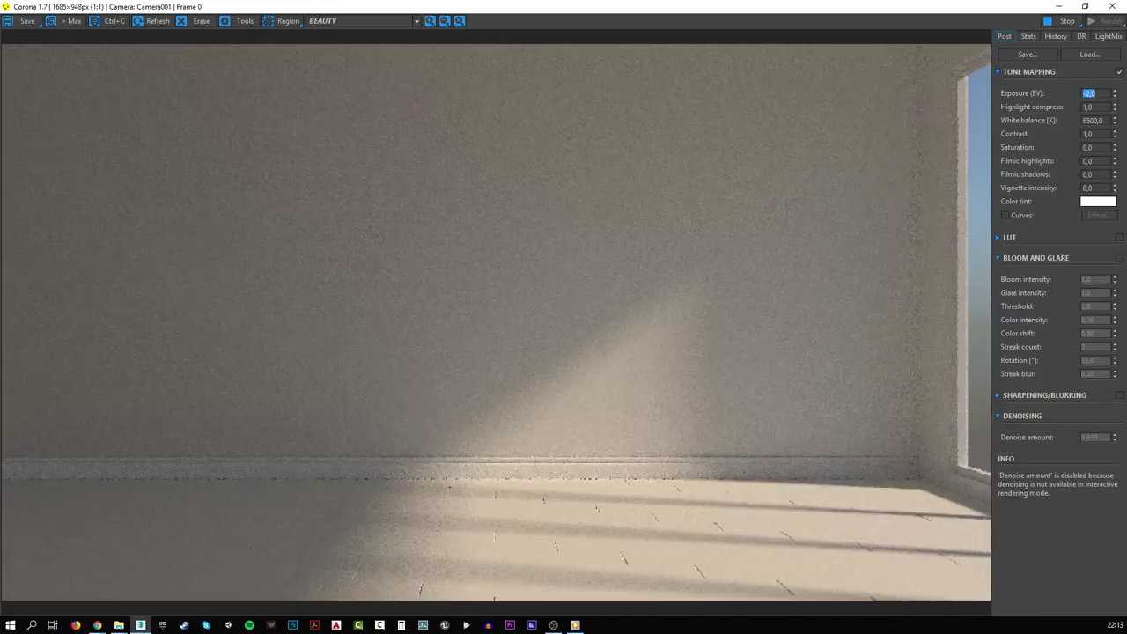
{"action": "type", "text": "-1"}
{"action": "key", "text": "Return"}
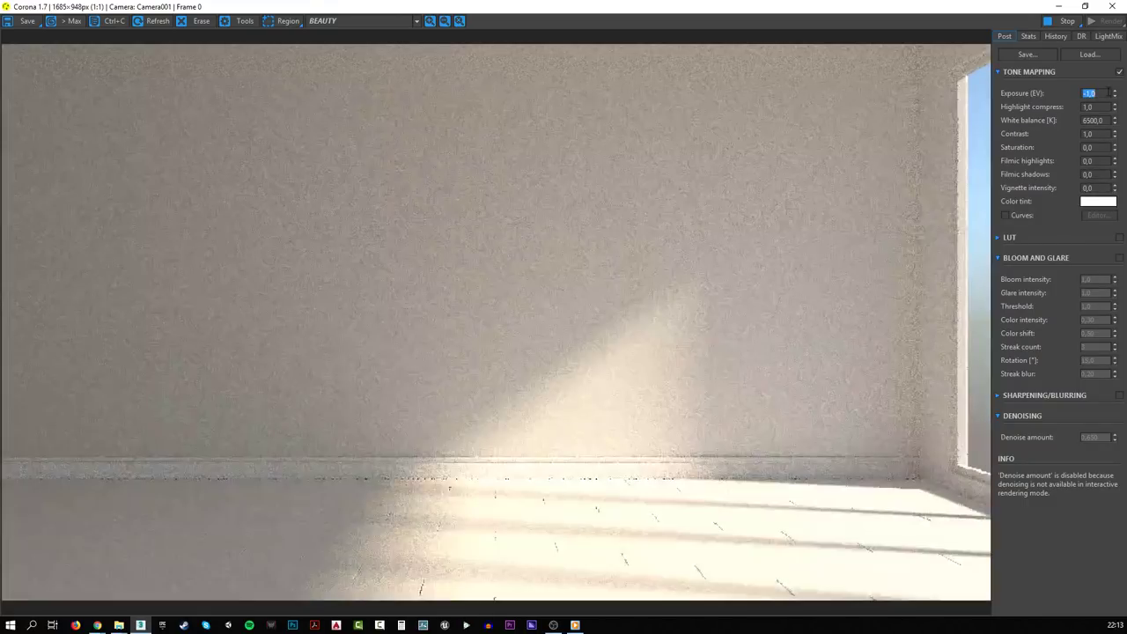
{"action": "key", "text": "Tab"}
{"action": "type", "text": "2"}
{"action": "key", "text": "Return"}
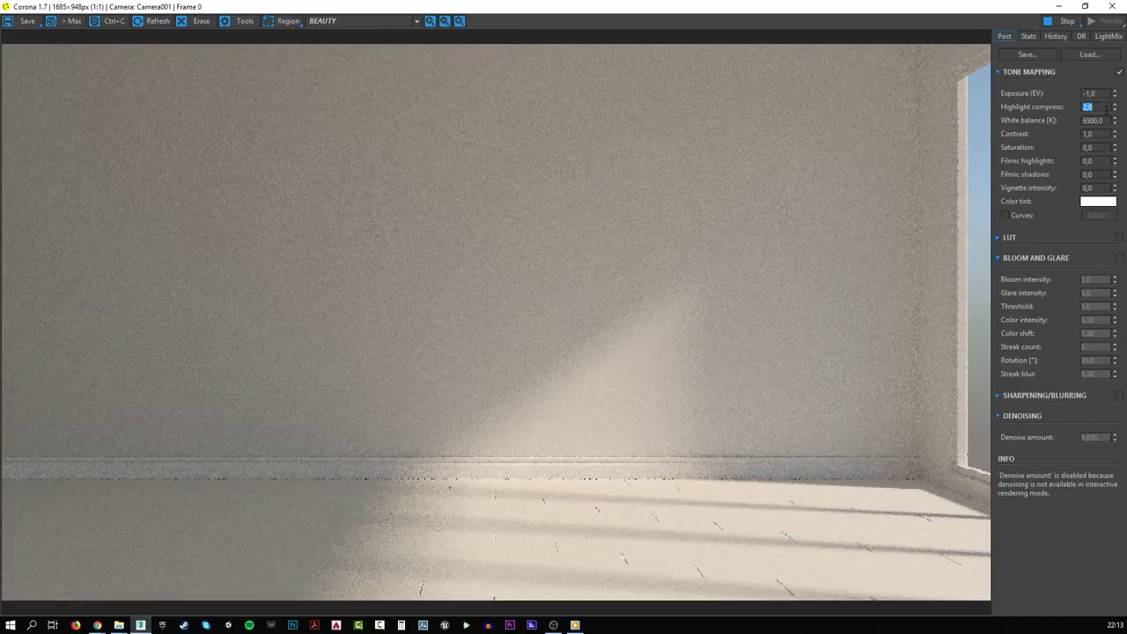
{"action": "type", "text": "1,2"}
{"action": "key", "text": "Return"}
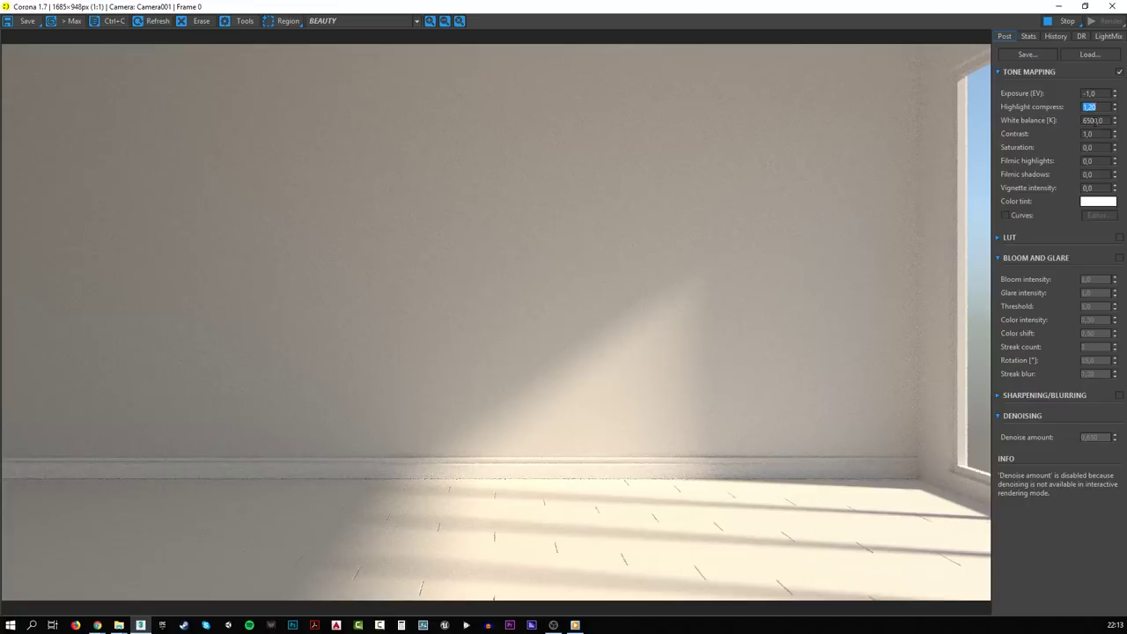
- Set contrast to 3,0 and white balance to 5500
{"action": "double_click", "coordinate": [1089, 134]}
{"action": "type", "text": "3"}
{"action": "key", "text": "Return"}
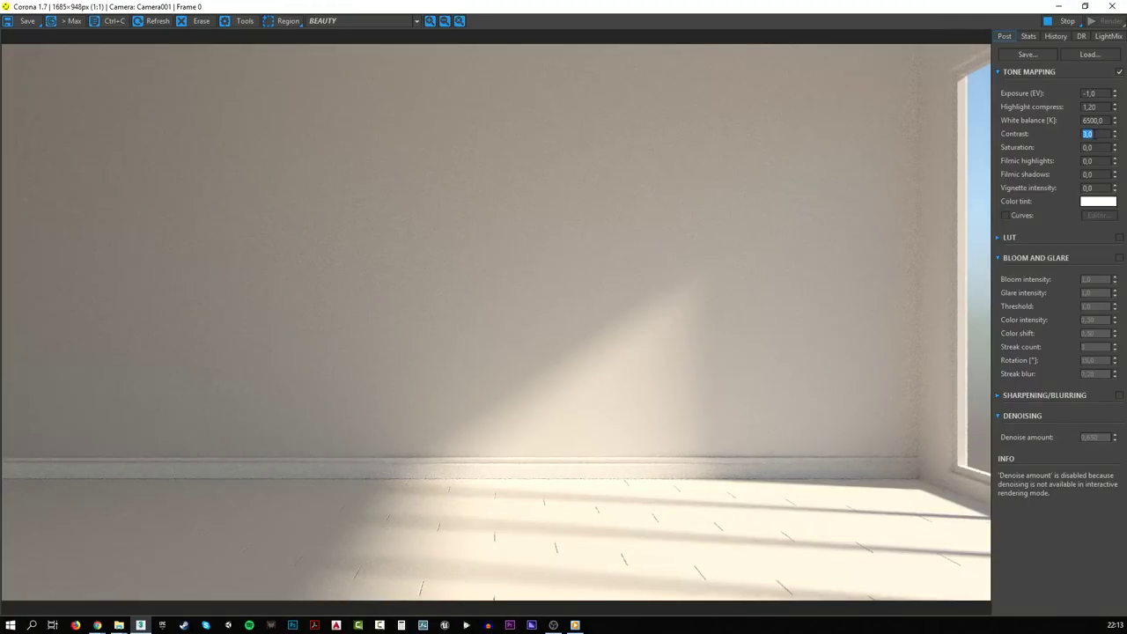
{"action": "double_click", "coordinate": [1092, 120]}
{"action": "type", "text": "5500"}
{"action": "key", "text": "Return"}
- Stop the ongoing render and minimize the frame buffer
{"action": "key", "text": "alt+Tab"}
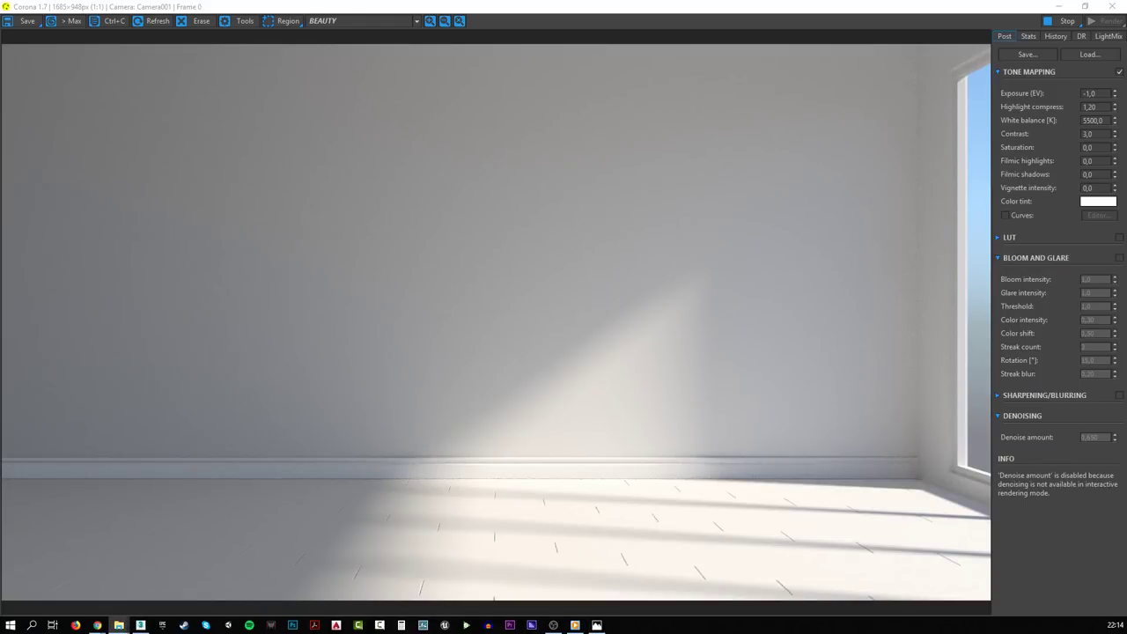
{"action": "left_click", "coordinate": [140, 625]}
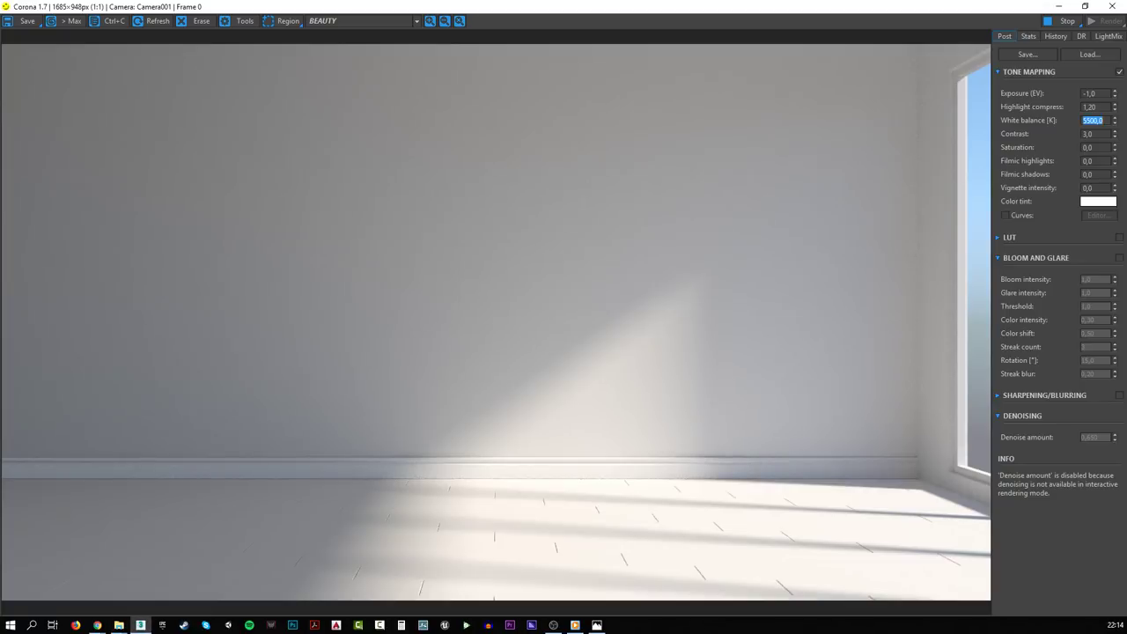
{"action": "left_click", "coordinate": [1052, 20]}
{"action": "left_click", "coordinate": [1057, 7]}
- Frame the scene in the Perspective view and hide the house's roof
{"action": "left_click", "coordinate": [784, 104]}
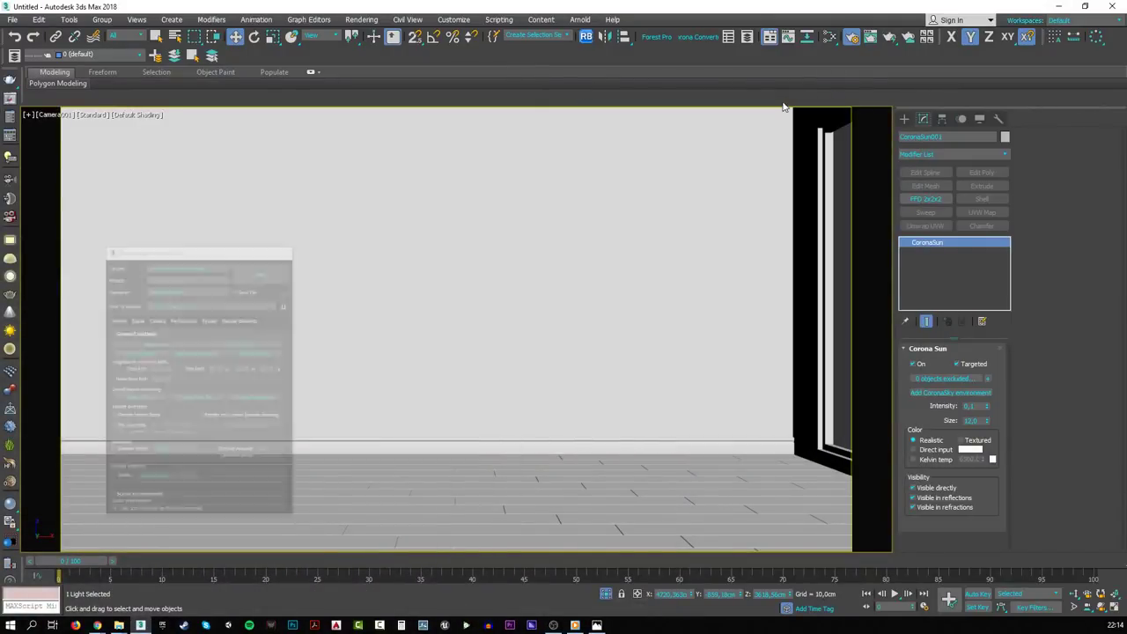
{"action": "left_click", "coordinate": [542, 495]}
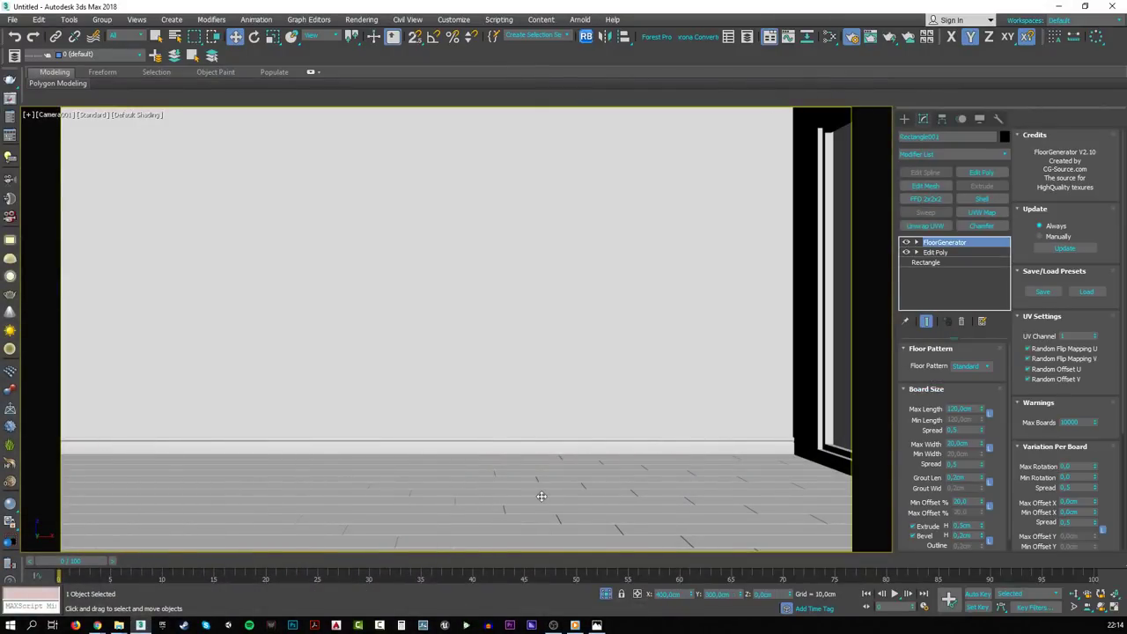
{"action": "key", "text": "ctrl+d"}
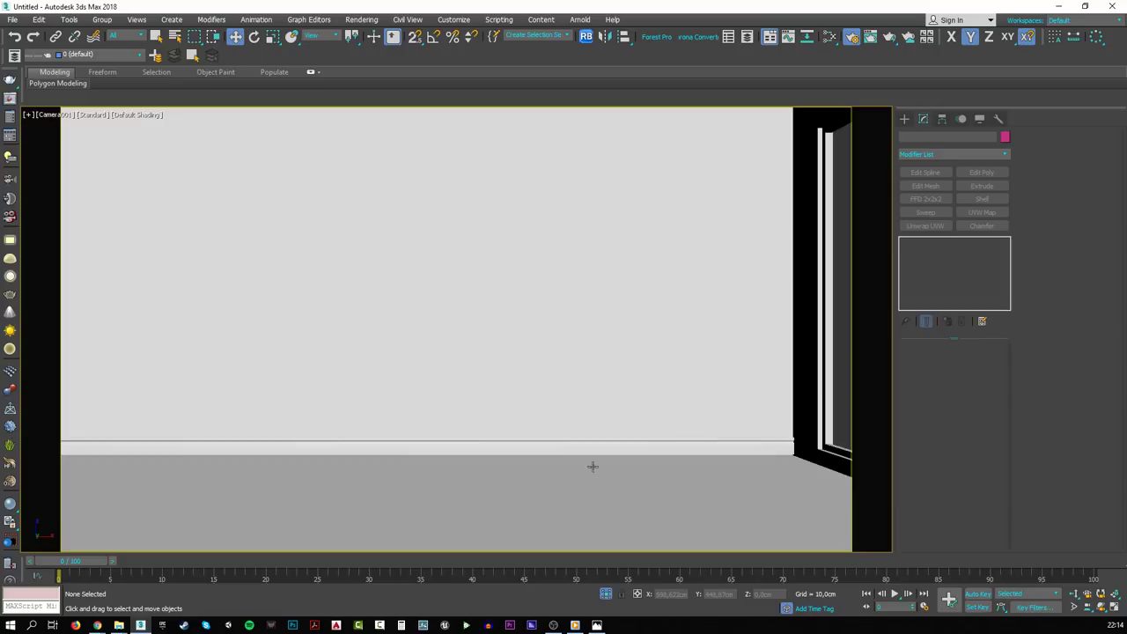
{"action": "key", "text": "p"}
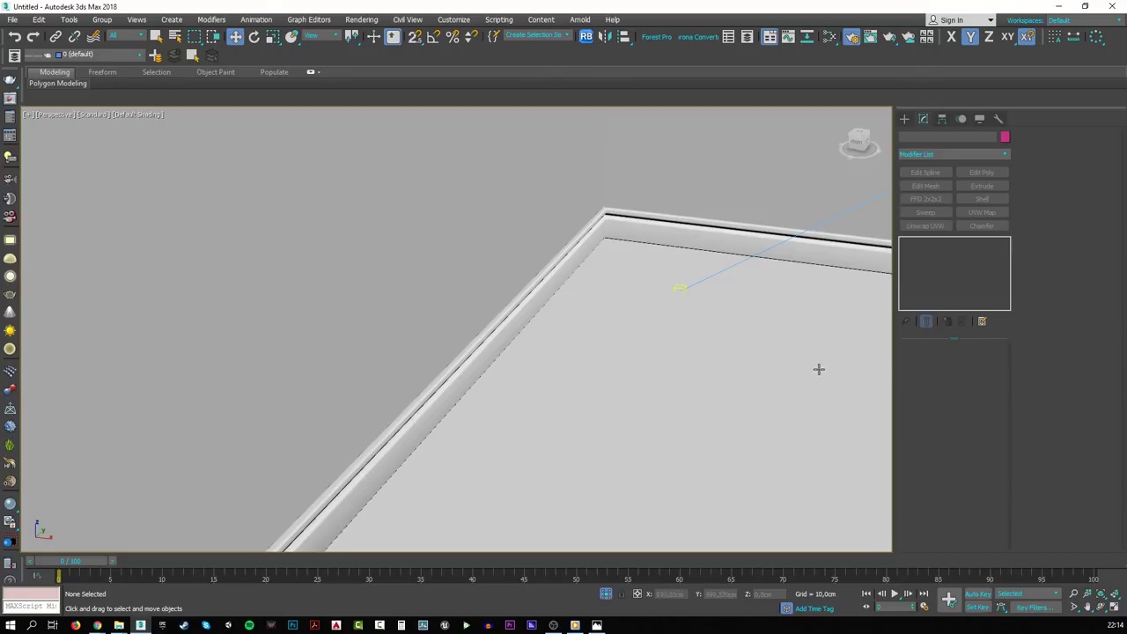
{"action": "scroll", "coordinate": [818, 369], "scroll_direction": "down", "scroll_amount": 5}
{"action": "key", "text": "z"}
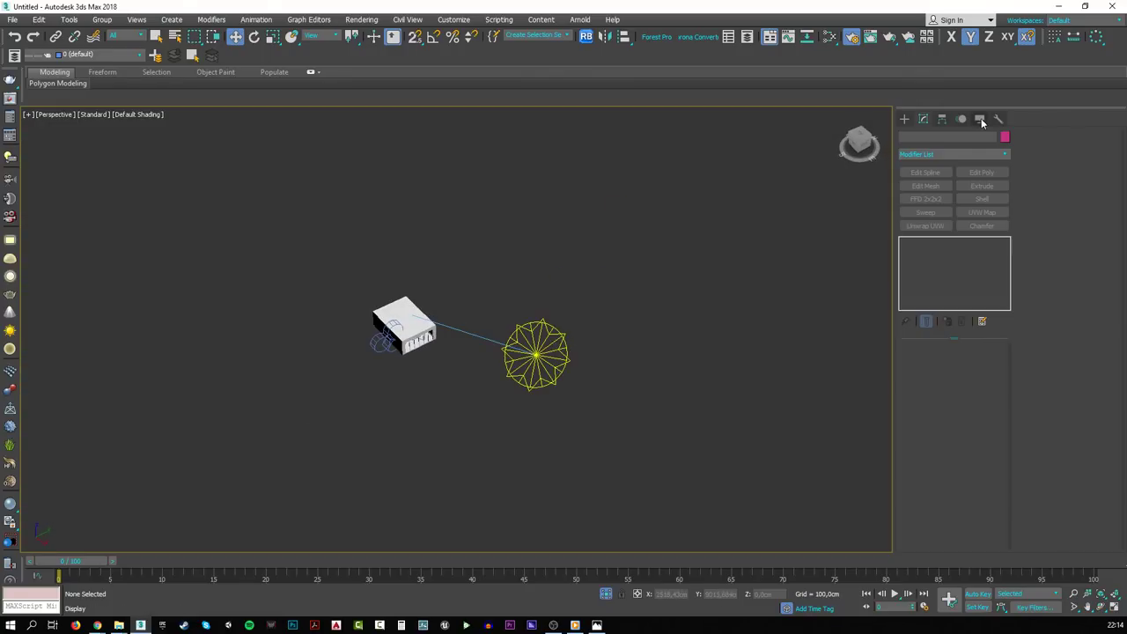
{"action": "scroll", "coordinate": [353, 313], "scroll_direction": "up", "scroll_amount": 5}
{"action": "left_click", "coordinate": [283, 282]}
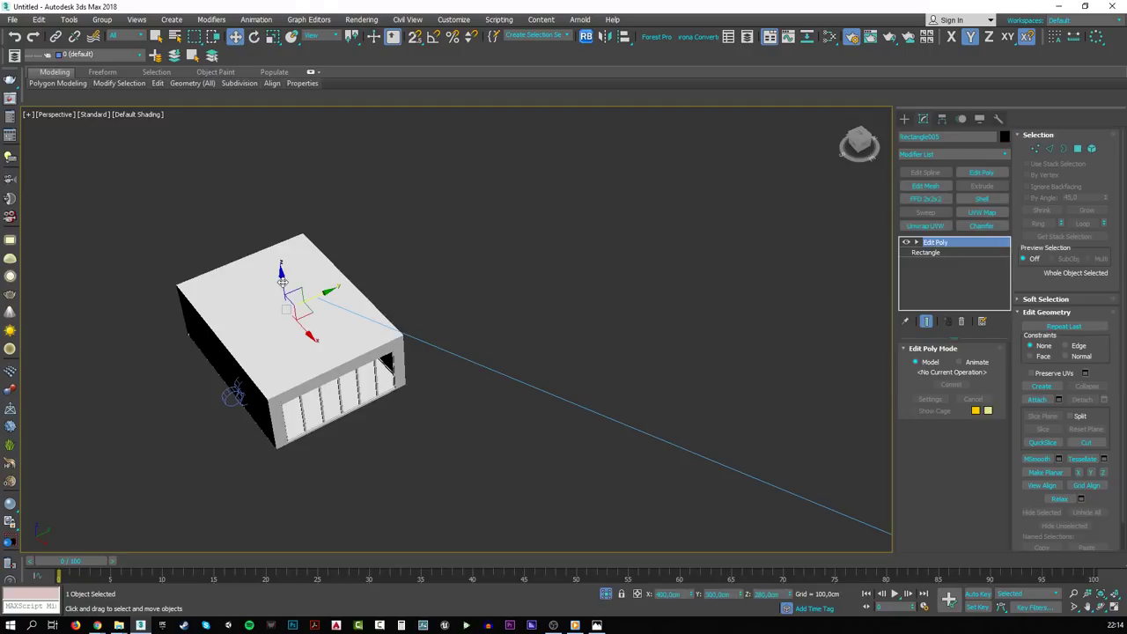
{"action": "key", "text": "Delete"}
- Hide lights and cameras by category in the Display panel
{"action": "left_click", "coordinate": [979, 118]}
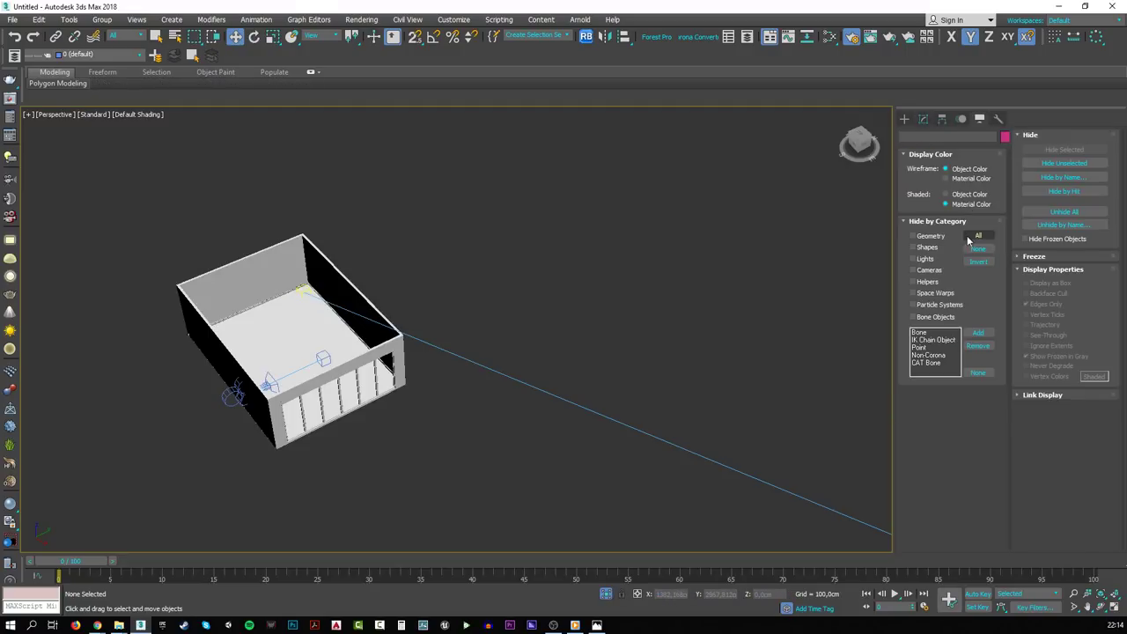
{"action": "left_click", "coordinate": [924, 272]}
{"action": "left_click", "coordinate": [924, 272]}
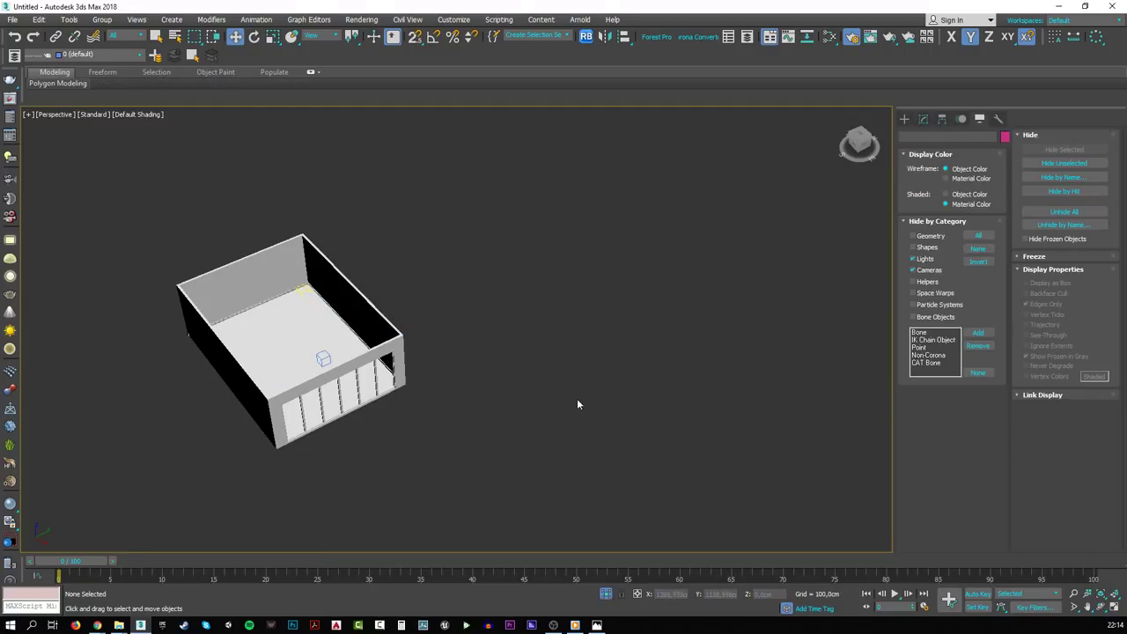
- View the room plan from the Top view in wireframe
{"action": "middle_click_drag", "start_coordinate": [576, 404], "coordinate": [529, 390], "text": "alt"}
{"action": "key", "text": "t"}
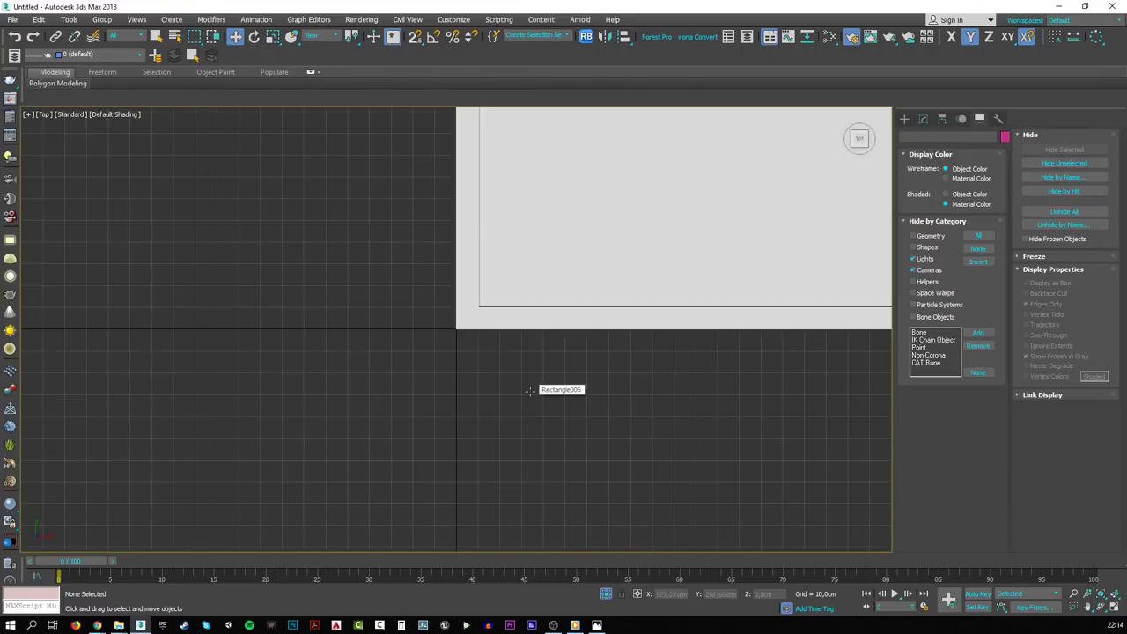
{"action": "key", "text": "z"}
{"action": "key", "text": "F3"}
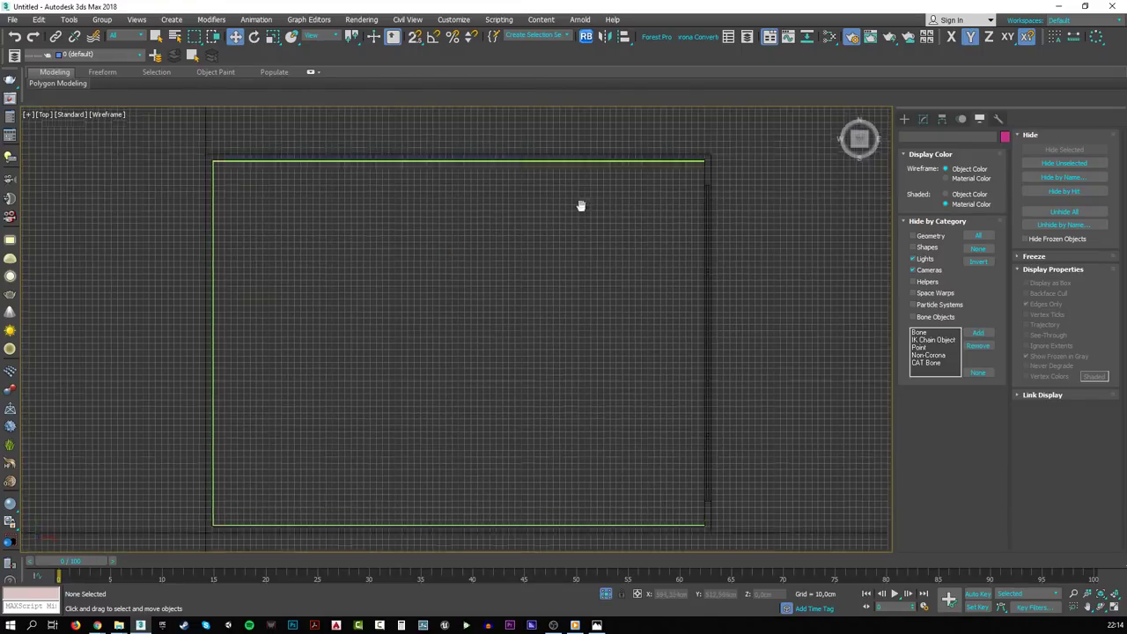
{"action": "middle_click_drag", "start_coordinate": [580, 205], "coordinate": [607, 320]}
{"action": "scroll", "coordinate": [606, 320], "scroll_direction": "up", "scroll_amount": 3}
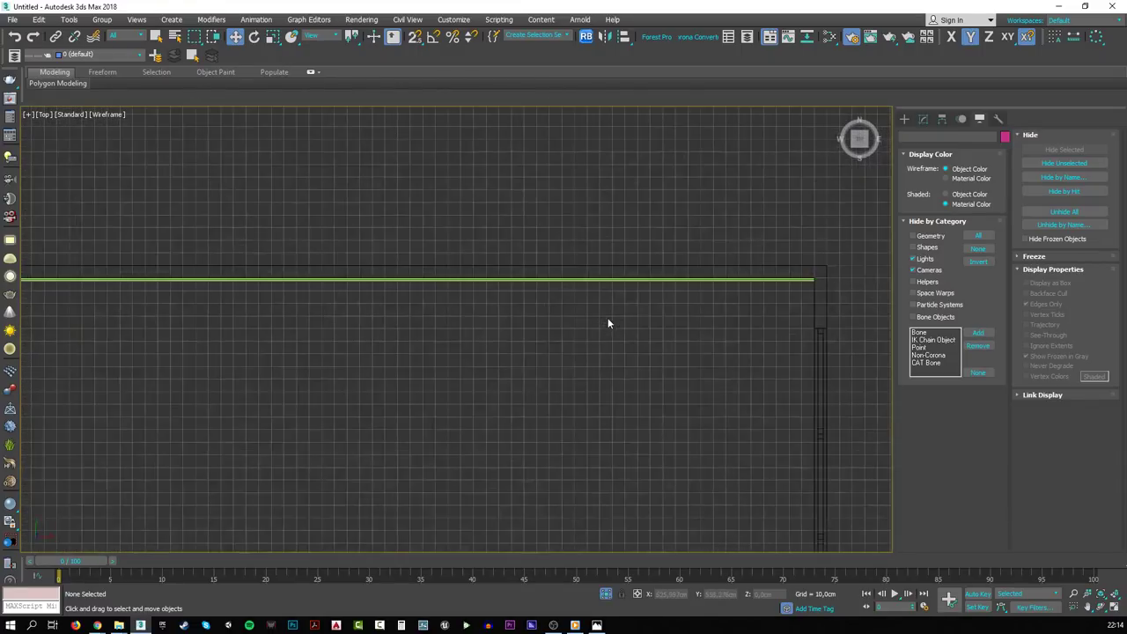
- With snaps on, draw a rectangle about 780 cm long and 40 cm deep along the back wall's base
{"action": "left_click", "coordinate": [905, 121]}
{"action": "left_click", "coordinate": [920, 137]}
{"action": "left_click", "coordinate": [975, 200]}
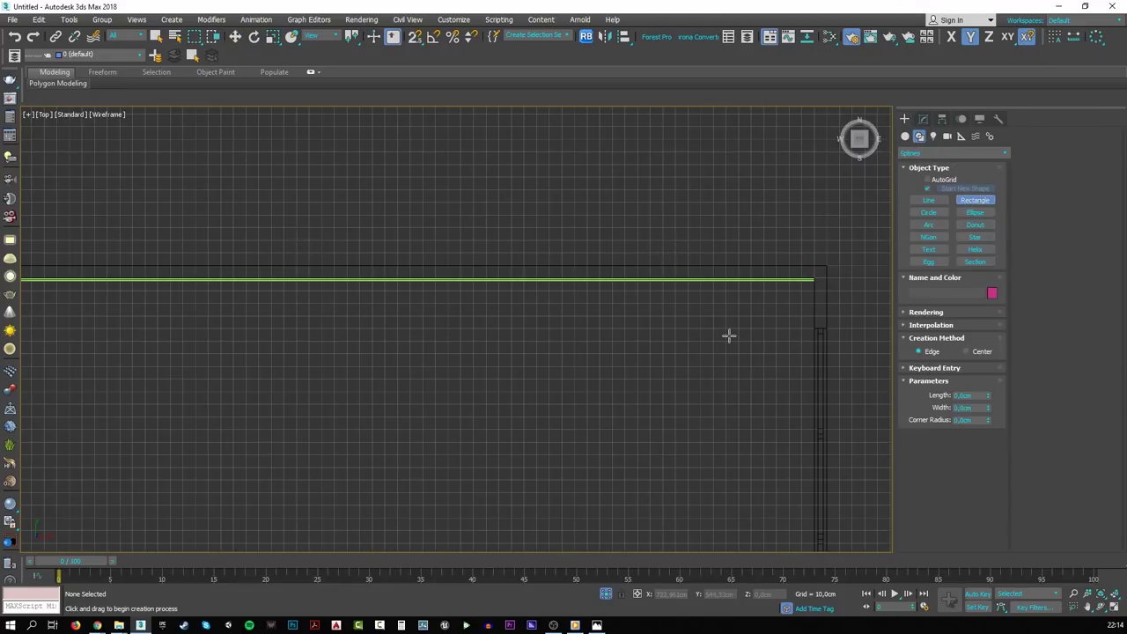
{"action": "middle_click_drag", "start_coordinate": [753, 333], "coordinate": [785, 337]}
{"action": "key", "text": "s"}
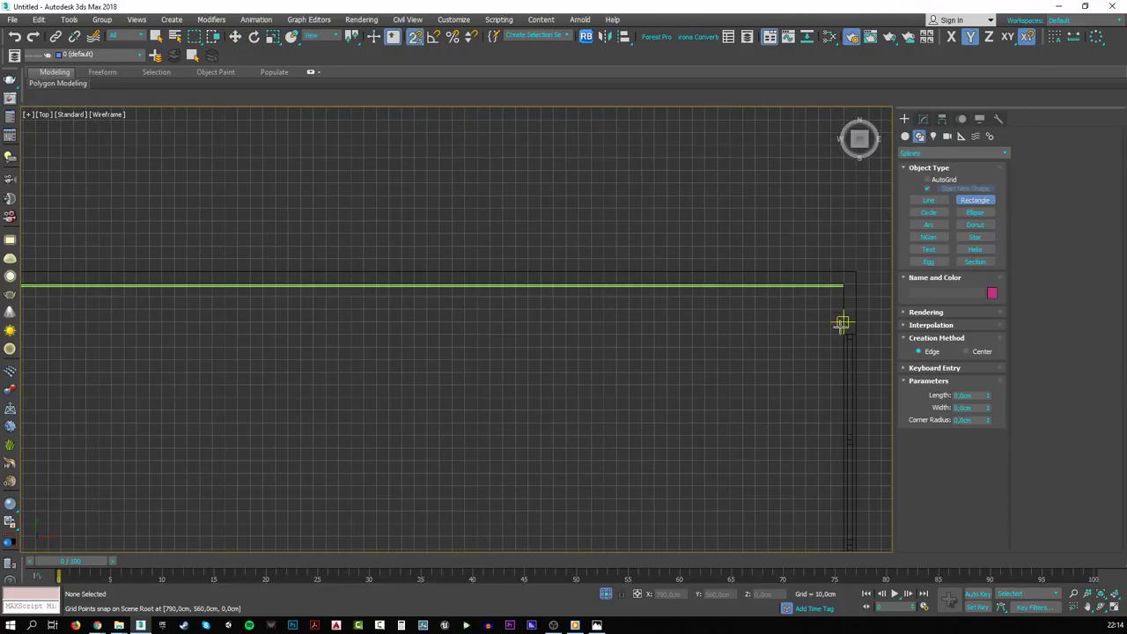
{"action": "mouse_move", "coordinate": [842, 332]}
{"action": "left_mouse_down"}
{"action": "mouse_move", "coordinate": [679, 297]}
{"action": "mouse_move", "coordinate": [264, 312]}
{"action": "mouse_move", "coordinate": [272, 281]}
{"action": "left_mouse_up"}
{"action": "scroll", "coordinate": [678, 297], "scroll_direction": "down", "scroll_amount": 3}
{"action": "scroll", "coordinate": [269, 305], "scroll_direction": "up", "scroll_amount": 3}
{"action": "scroll", "coordinate": [405, 329], "scroll_direction": "down", "scroll_amount": 3}
{"action": "mouse_move", "coordinate": [707, 341]}
{"action": "middle_mouse_down"}
{"action": "mouse_move", "coordinate": [591, 357]}
{"action": "mouse_move", "coordinate": [602, 340]}
{"action": "mouse_move", "coordinate": [596, 397]}
{"action": "middle_mouse_up"}
{"action": "right_click", "coordinate": [602, 357]}
- Return to the shaded Perspective view of the room
{"action": "key", "text": "p"}
{"action": "key", "text": "F3"}
{"action": "scroll", "coordinate": [602, 340], "scroll_direction": "up", "scroll_amount": 3}
{"action": "scroll", "coordinate": [616, 388], "scroll_direction": "up", "scroll_amount": 3}
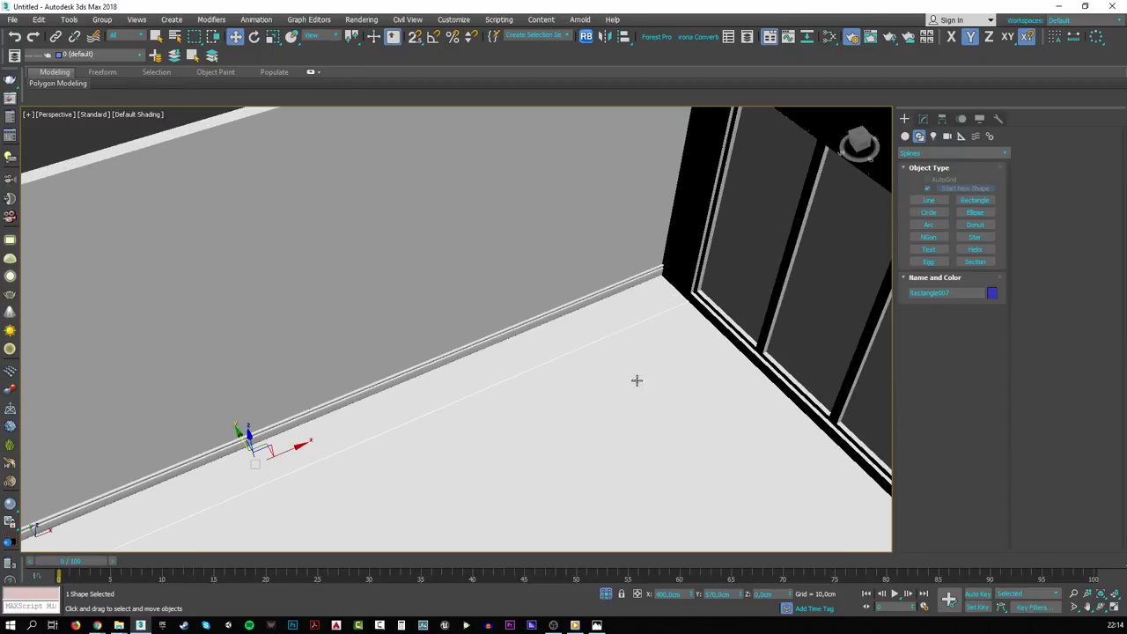
- Extrude Rectangle007 with an Amount of 60 cm
{"action": "left_click", "coordinate": [923, 118]}
{"action": "left_click", "coordinate": [982, 186]}
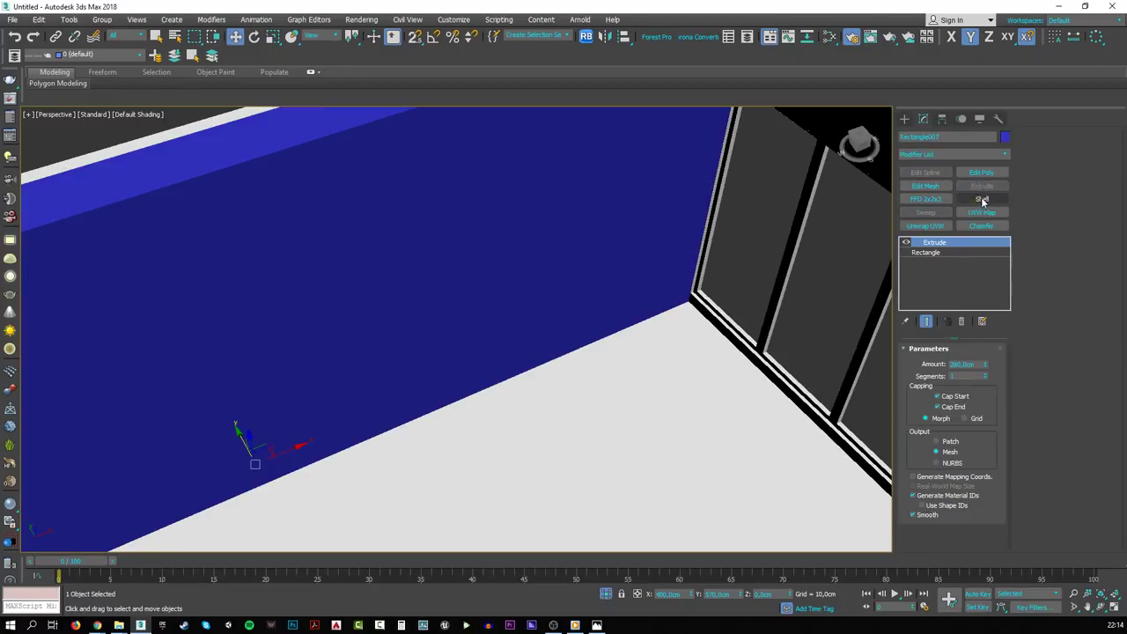
{"action": "double_click", "coordinate": [968, 364]}
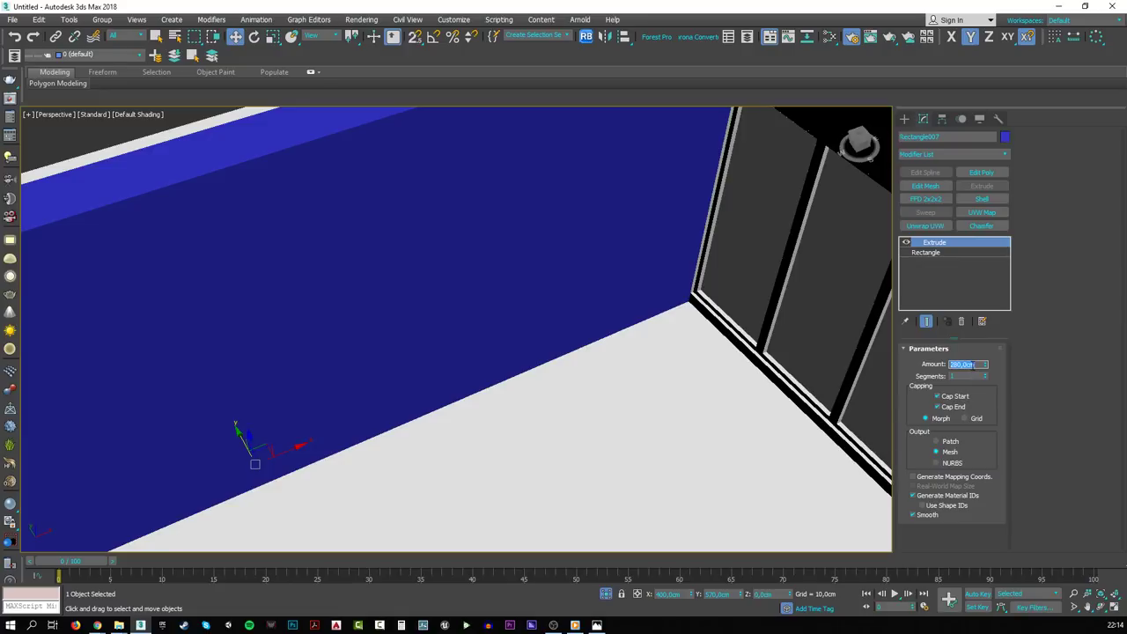
{"action": "type", "text": "60"}
{"action": "key", "text": "Return"}
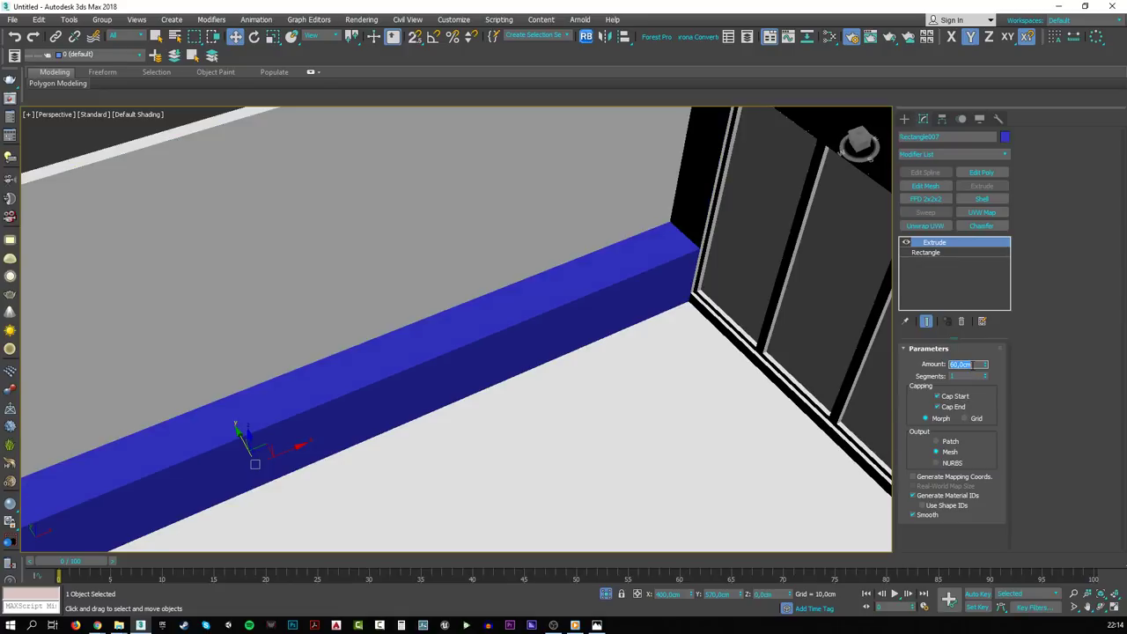
- Reselect the slab and frame it in the Left view
{"action": "left_click", "coordinate": [724, 276]}
{"action": "left_click", "coordinate": [556, 320]}
{"action": "scroll", "coordinate": [489, 342], "scroll_direction": "down", "scroll_amount": 3}
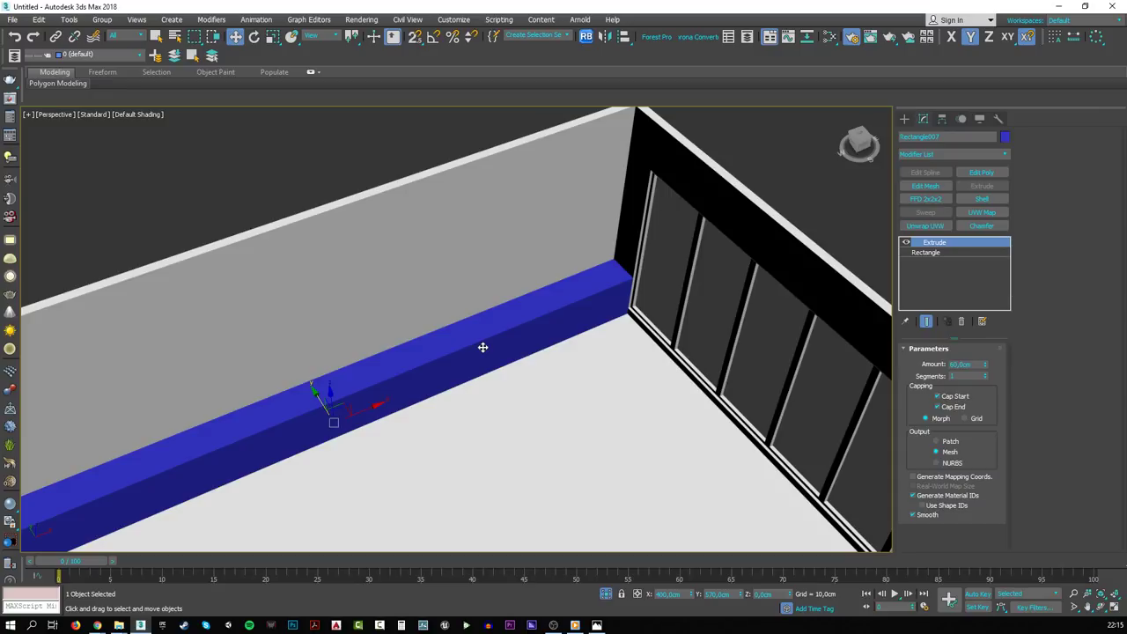
{"action": "key", "text": "l"}
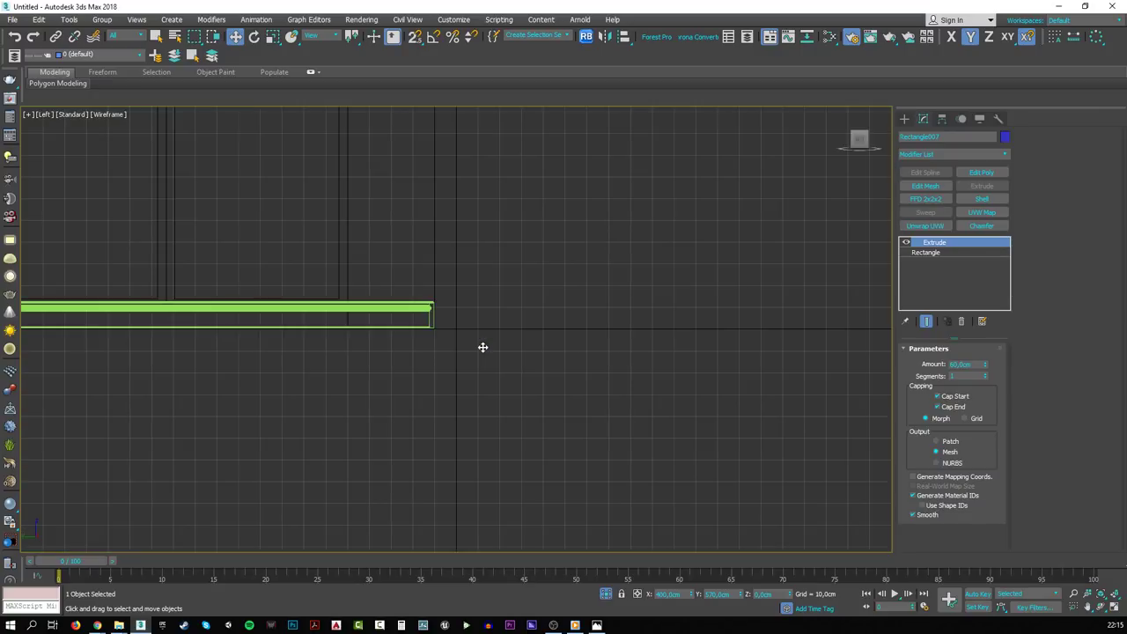
{"action": "key", "text": "z"}
{"action": "scroll", "coordinate": [483, 347], "scroll_direction": "down", "scroll_amount": 2}
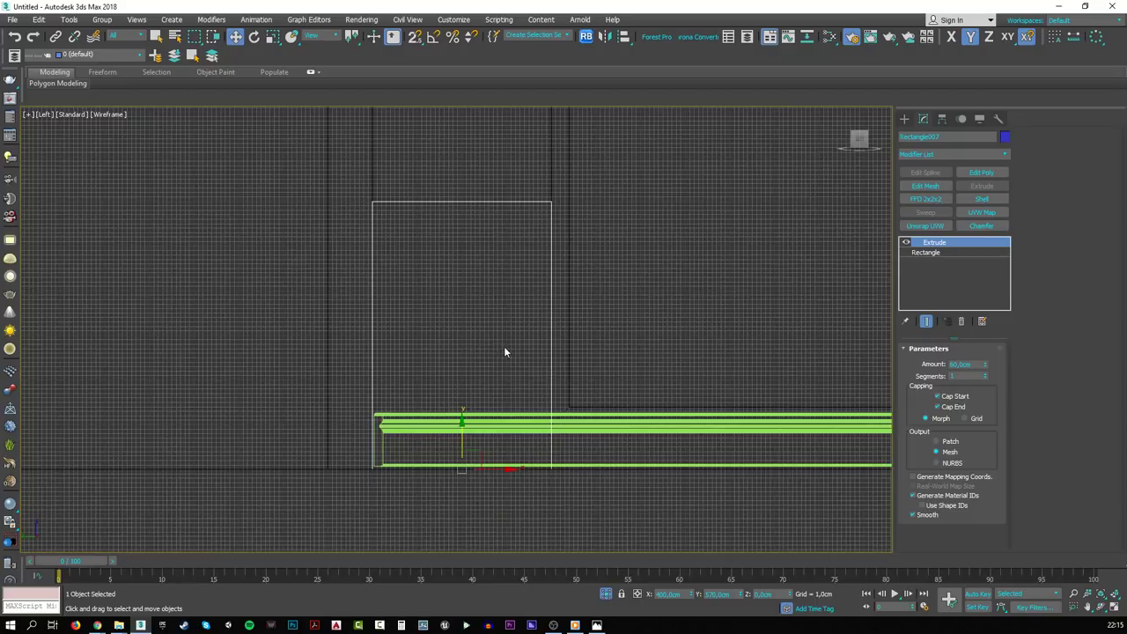
{"action": "left_click", "coordinate": [611, 425]}
{"action": "left_click", "coordinate": [608, 425]}
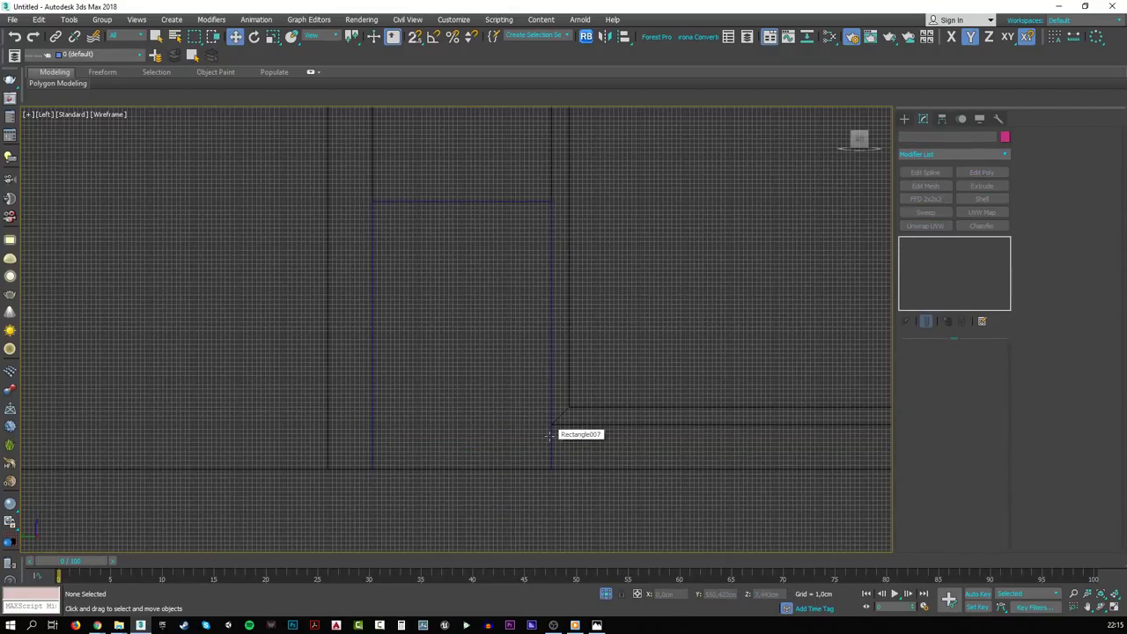
{"action": "left_click", "coordinate": [904, 118]}
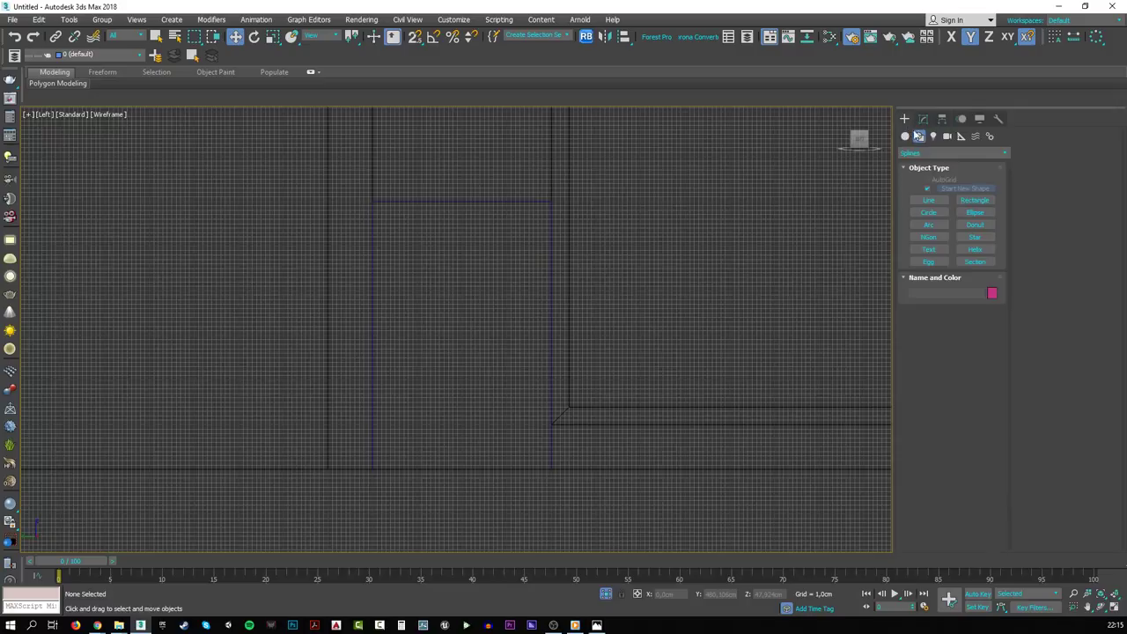
- Draw a tall thin rectangle beside the slab in the Left view with snaps on
{"action": "left_click", "coordinate": [960, 200]}
{"action": "scroll", "coordinate": [573, 204], "scroll_direction": "up", "scroll_amount": 3}
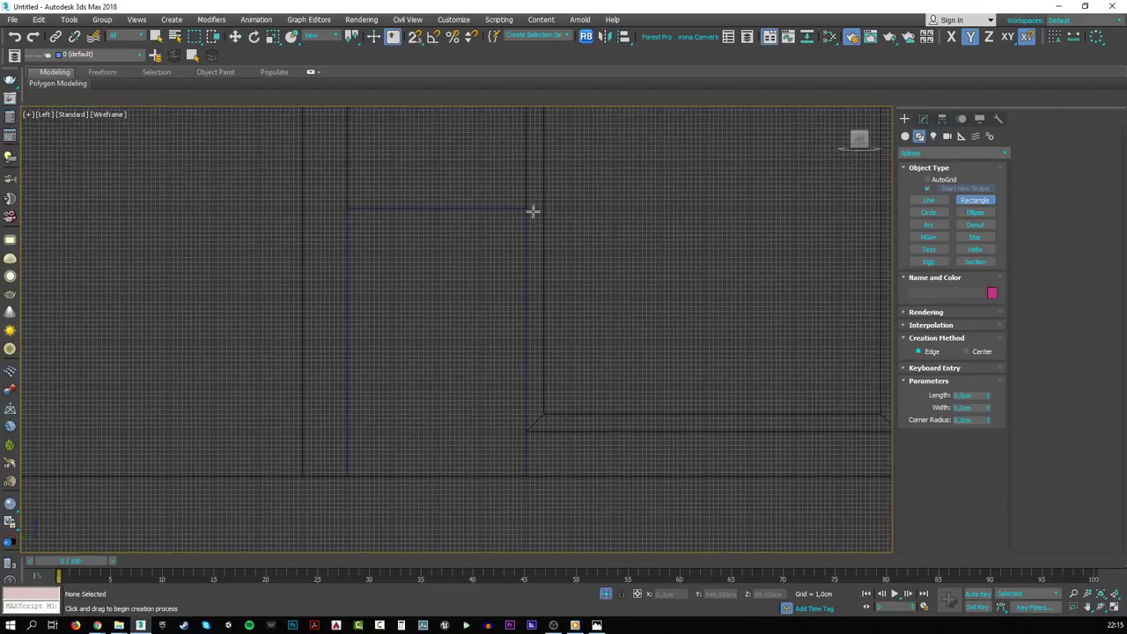
{"action": "key", "text": "s"}
{"action": "left_click_drag", "start_coordinate": [546, 199], "coordinate": [564, 390]}
{"action": "scroll", "coordinate": [572, 229], "scroll_direction": "down", "scroll_amount": 2}
{"action": "scroll", "coordinate": [576, 401], "scroll_direction": "up", "scroll_amount": 3}
{"action": "key", "text": "w"}
{"action": "scroll", "coordinate": [565, 388], "scroll_direction": "down", "scroll_amount": 4}
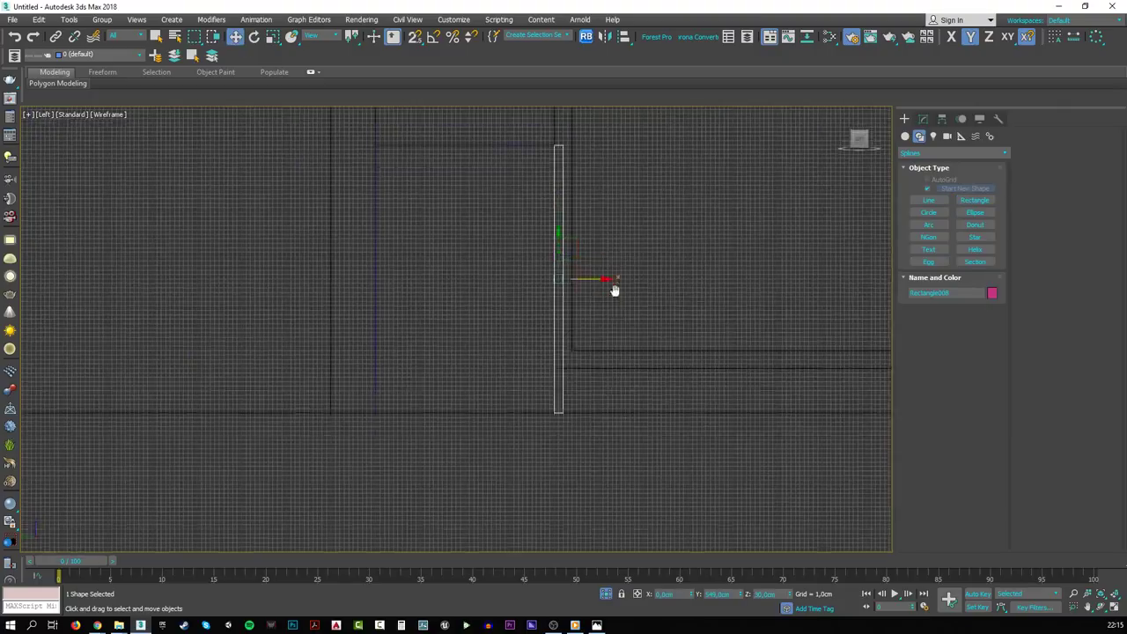
{"action": "middle_click_drag", "start_coordinate": [615, 289], "coordinate": [606, 353]}
- Set the new rectangle's Length to 55 cm
{"action": "left_click", "coordinate": [922, 118]}
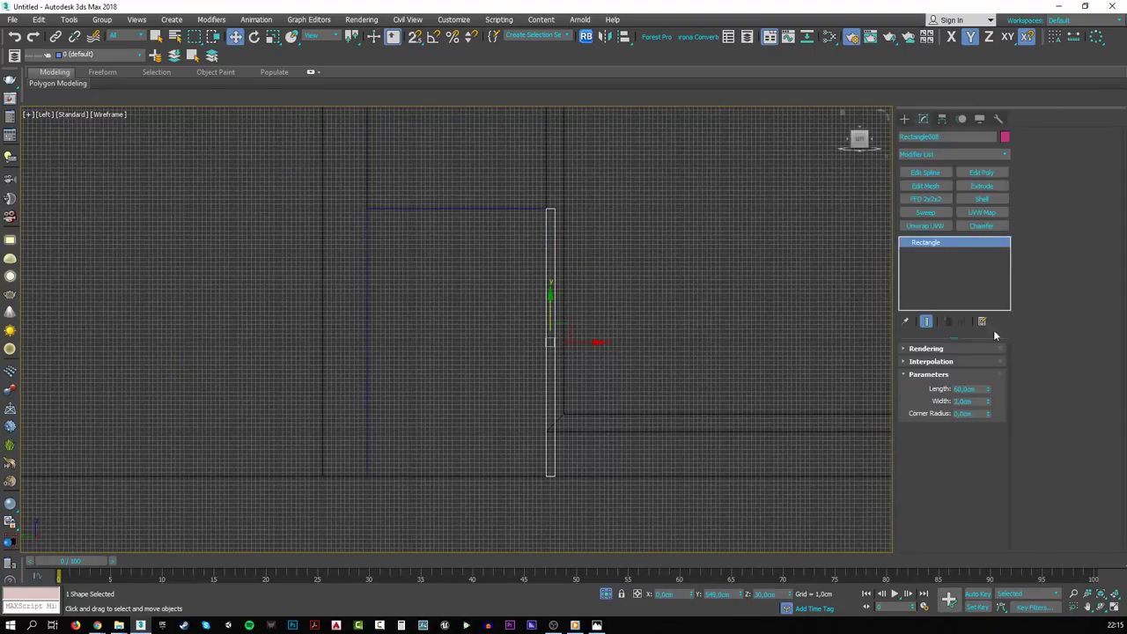
{"action": "double_click", "coordinate": [982, 389]}
{"action": "type", "text": "55"}
{"action": "key", "text": "Return"}
{"action": "middle_click_drag", "start_coordinate": [769, 407], "coordinate": [768, 388]}
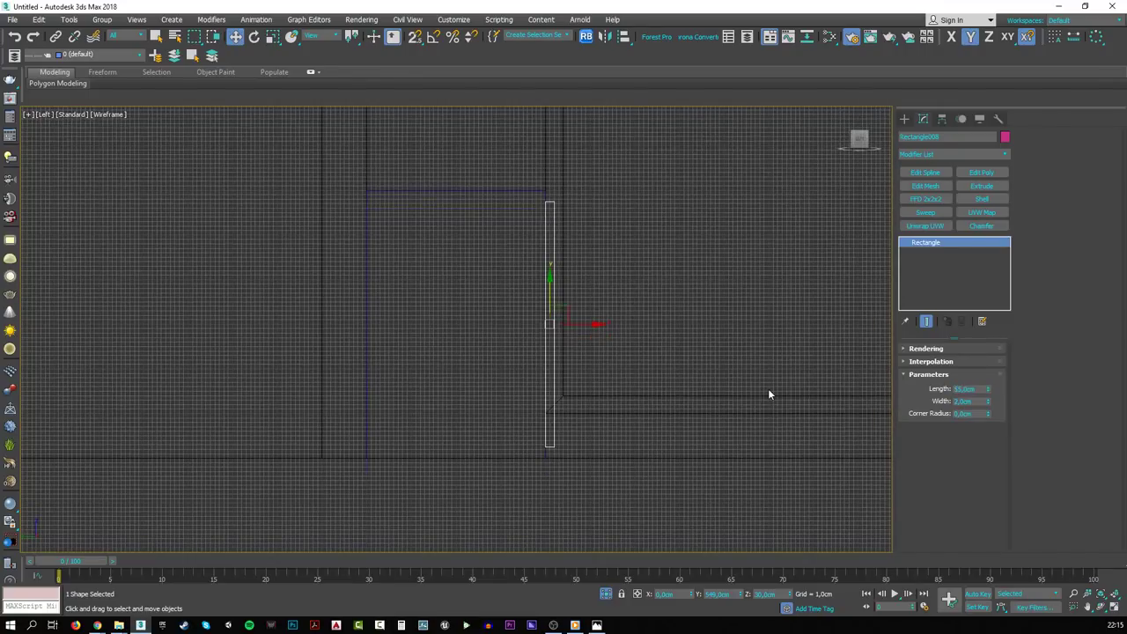
- Raise the rectangle by 2.5 cm using Offset Y in the Move Transform Type-In
{"action": "key", "text": "F12"}
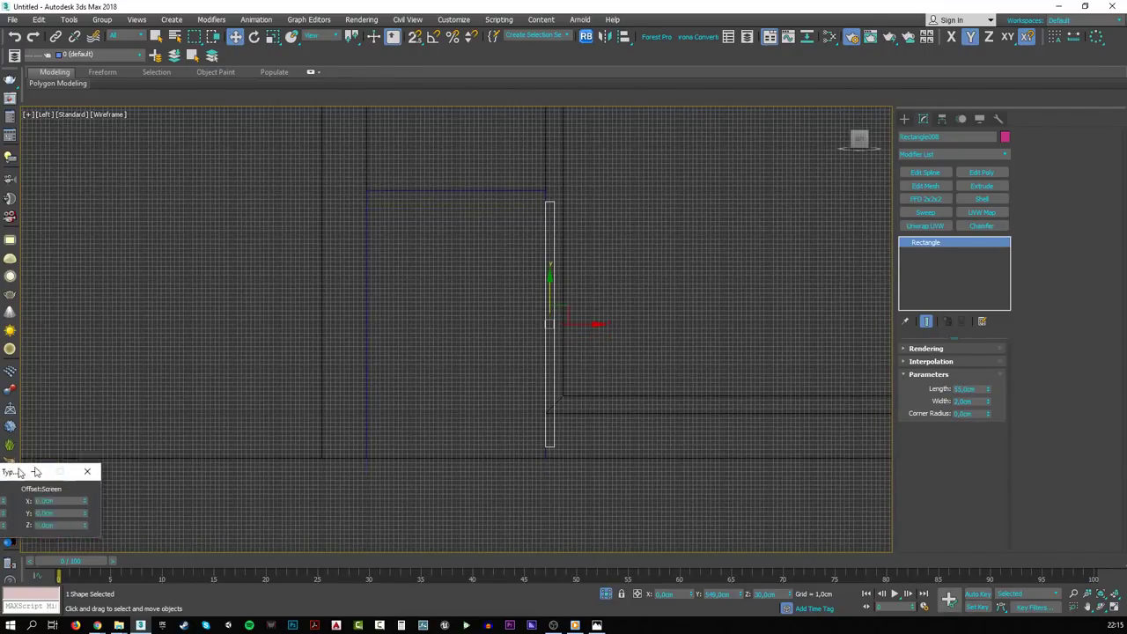
{"action": "left_click_drag", "start_coordinate": [91, 485], "coordinate": [82, 481]}
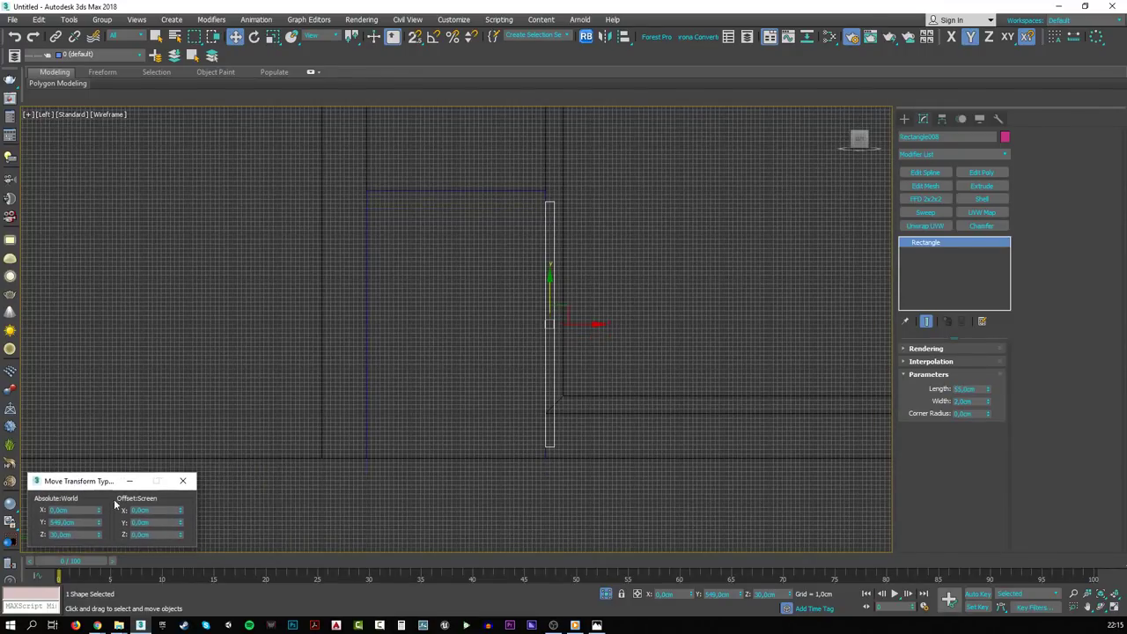
{"action": "left_click", "coordinate": [163, 523]}
{"action": "type", "text": "2,5"}
{"action": "key", "text": "Return"}
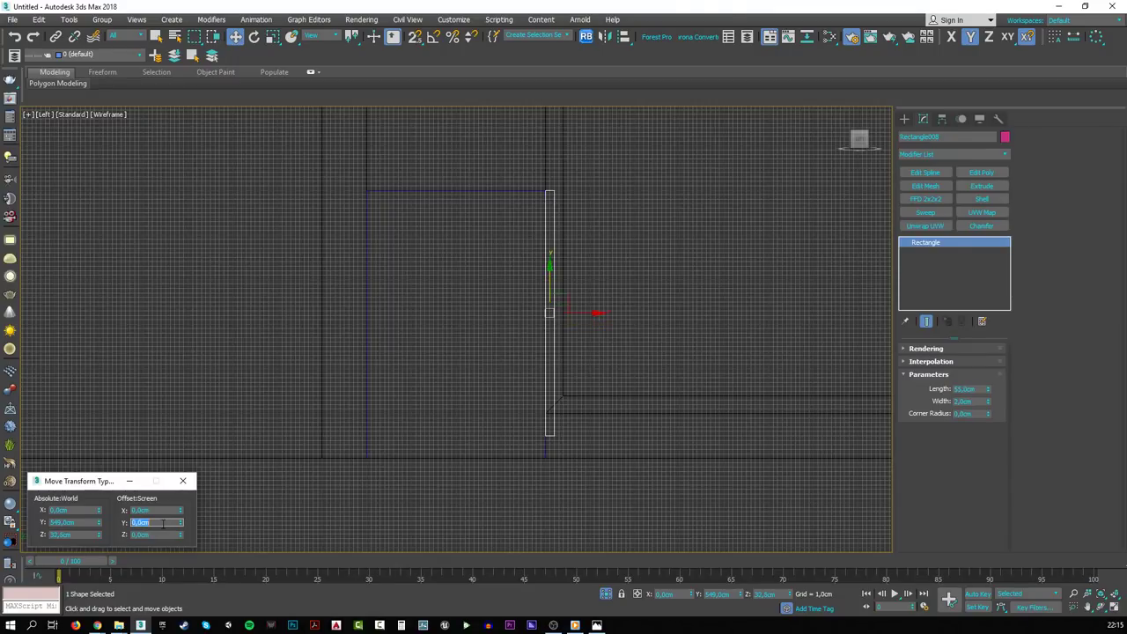
{"action": "left_click", "coordinate": [904, 119]}
- Start a snapped line at the rectangle's top corner and place the next two profile corners
{"action": "left_click", "coordinate": [928, 200]}
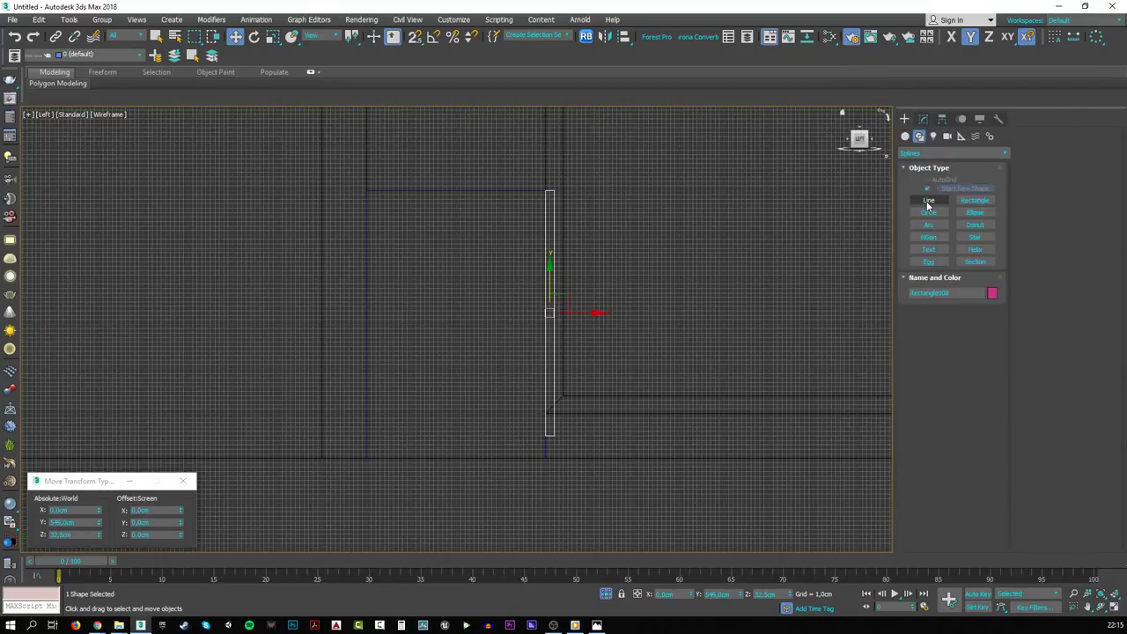
{"action": "scroll", "coordinate": [546, 220], "scroll_direction": "up", "scroll_amount": 5}
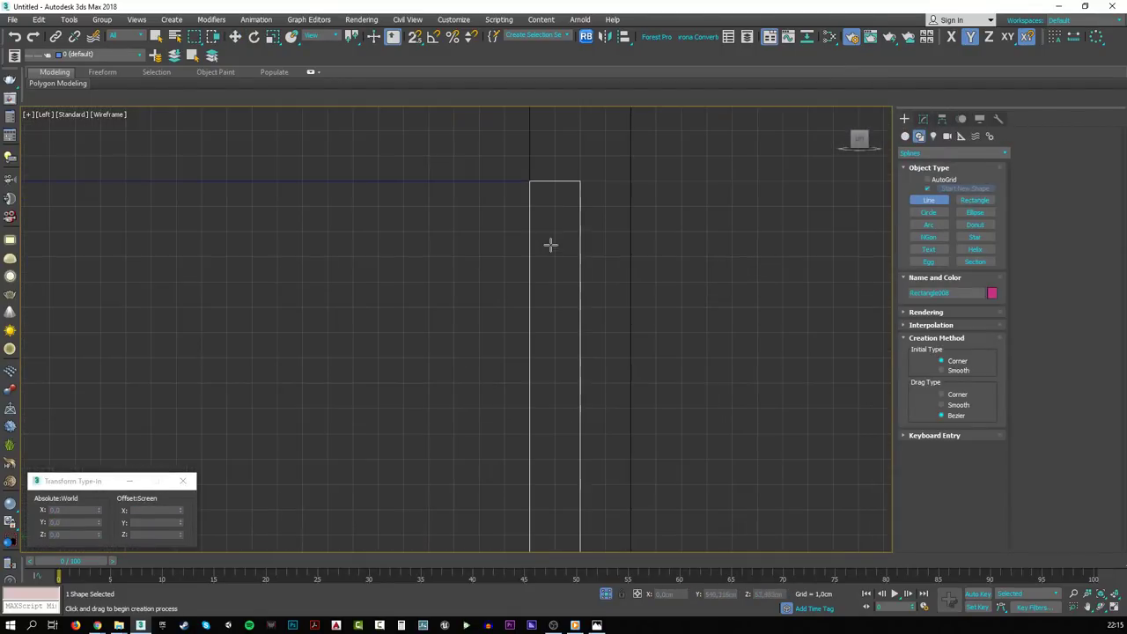
{"action": "scroll", "coordinate": [564, 196], "scroll_direction": "up", "scroll_amount": 4}
{"action": "key", "text": "s"}
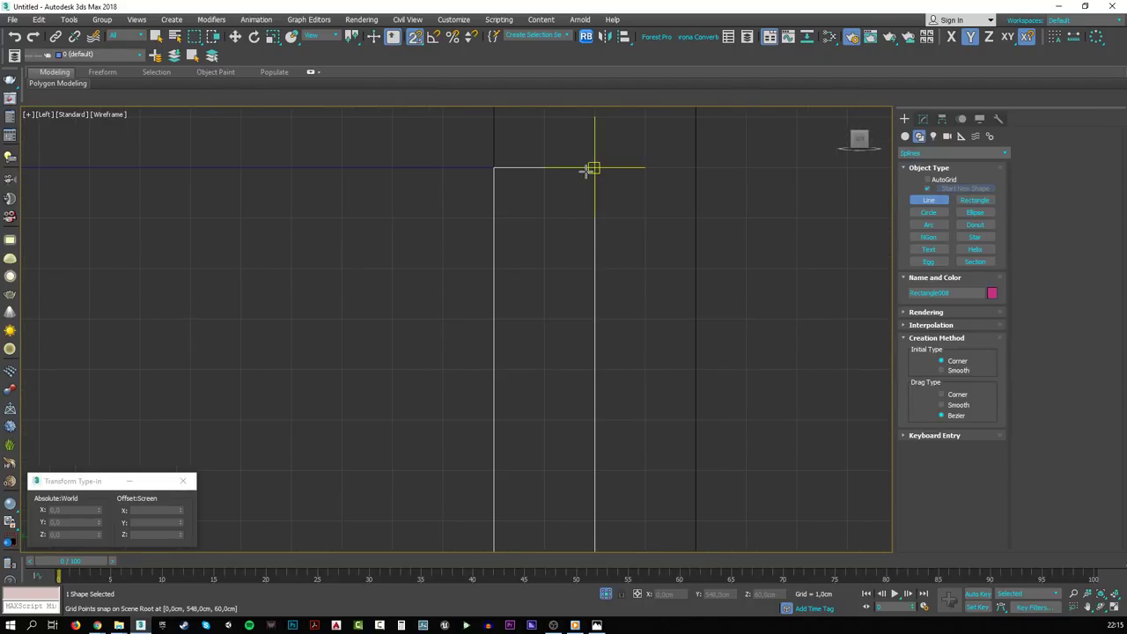
{"action": "left_click", "coordinate": [592, 168]}
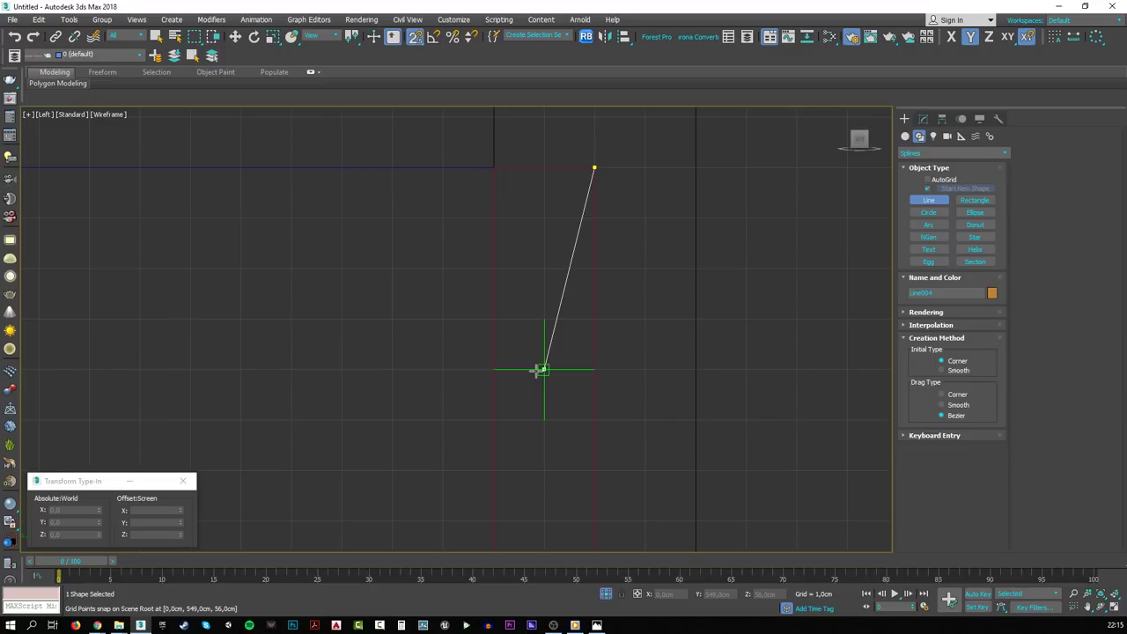
{"action": "left_click", "coordinate": [542, 370]}
{"action": "left_click", "coordinate": [496, 370]}
- Place the profile's bottom corner and close the spline at its first vertex
{"action": "scroll", "coordinate": [490, 383], "scroll_direction": "down", "scroll_amount": 5}
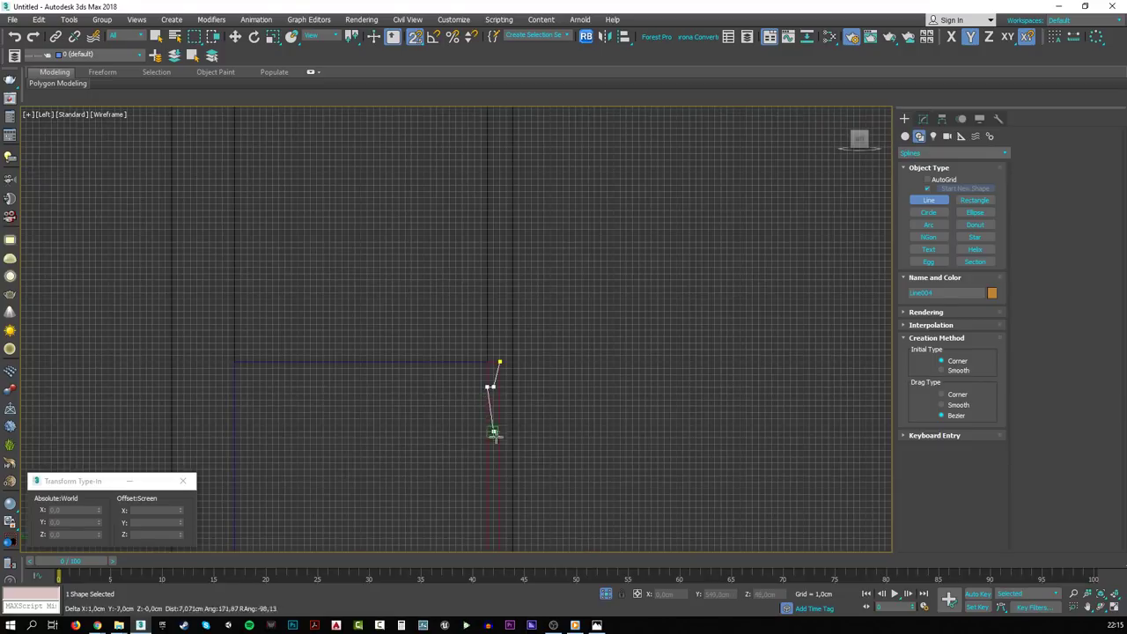
{"action": "middle_click_drag", "start_coordinate": [494, 434], "coordinate": [489, 193]}
{"action": "scroll", "coordinate": [473, 457], "scroll_direction": "up", "scroll_amount": 2}
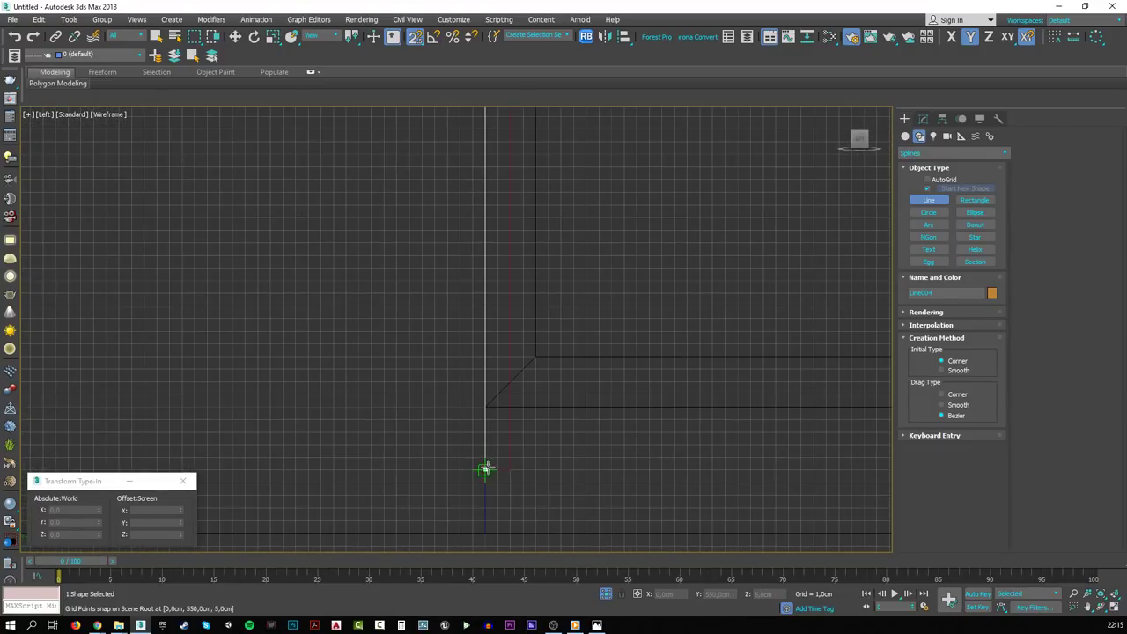
{"action": "left_click", "coordinate": [485, 469]}
{"action": "scroll", "coordinate": [514, 463], "scroll_direction": "down", "scroll_amount": 2}
{"action": "scroll", "coordinate": [523, 216], "scroll_direction": "up", "scroll_amount": 2}
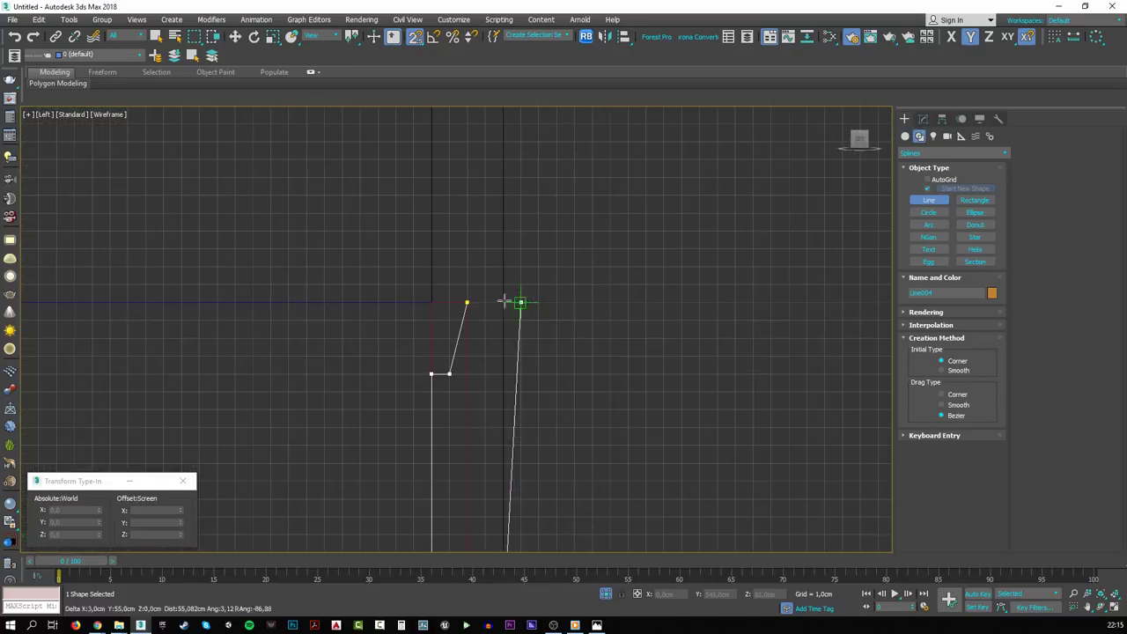
{"action": "left_click", "coordinate": [468, 302]}
{"action": "left_click", "coordinate": [544, 350]}
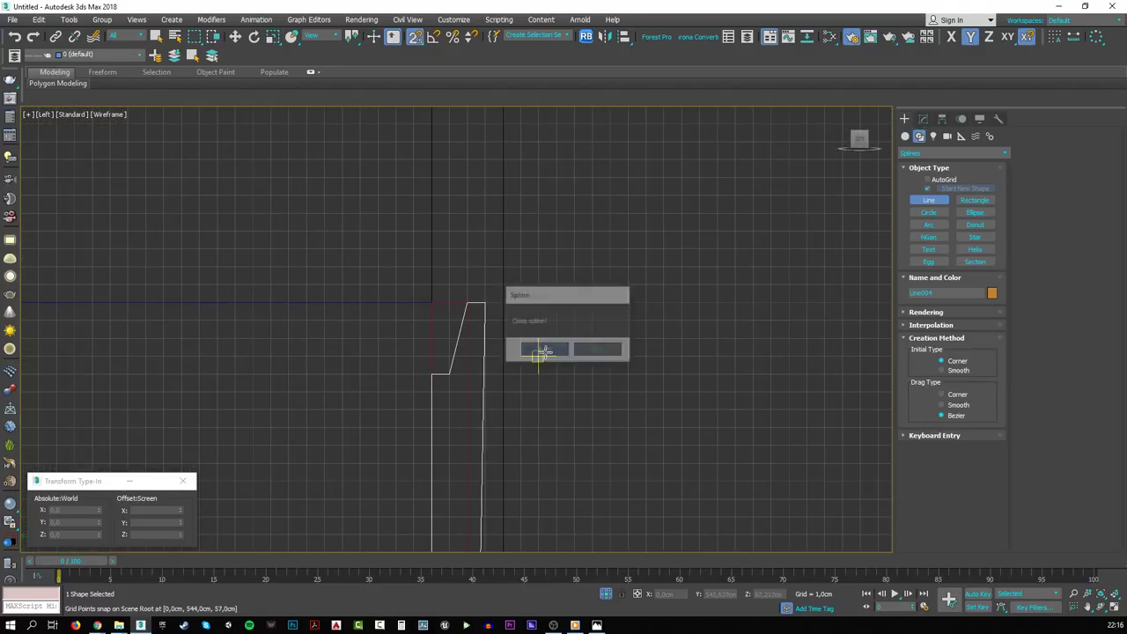
- Shift the profile's two top vertices by -1 cm in X
{"action": "key", "text": "w"}
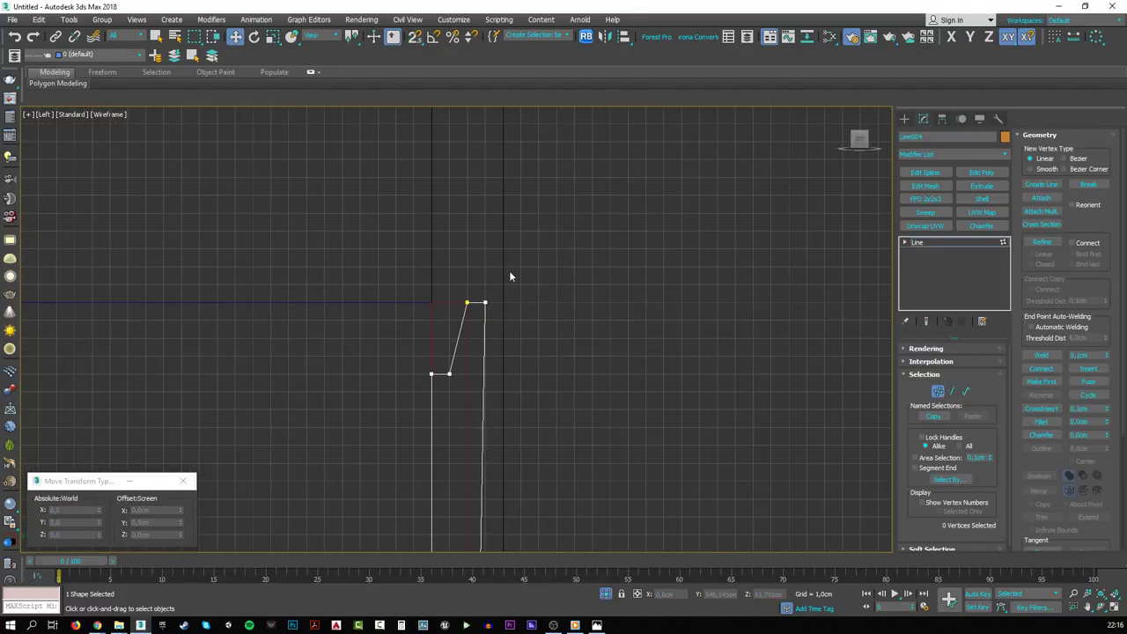
{"action": "left_click_drag", "start_coordinate": [509, 277], "coordinate": [417, 345]}
{"action": "left_click", "coordinate": [169, 511]}
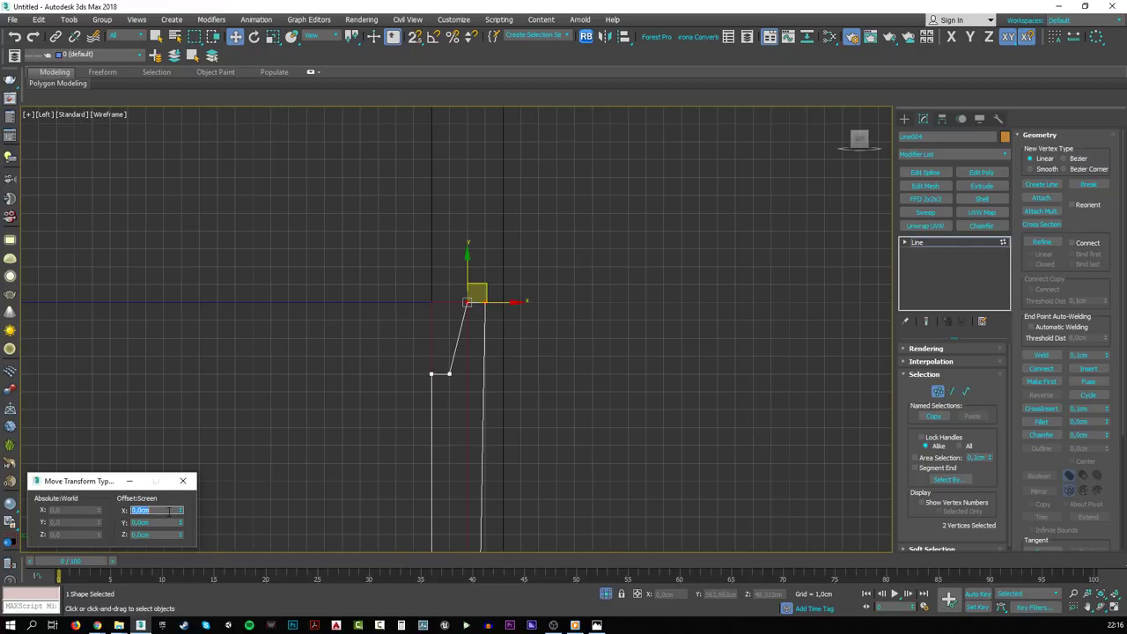
{"action": "type", "text": "-1"}
{"action": "key", "text": "Return"}
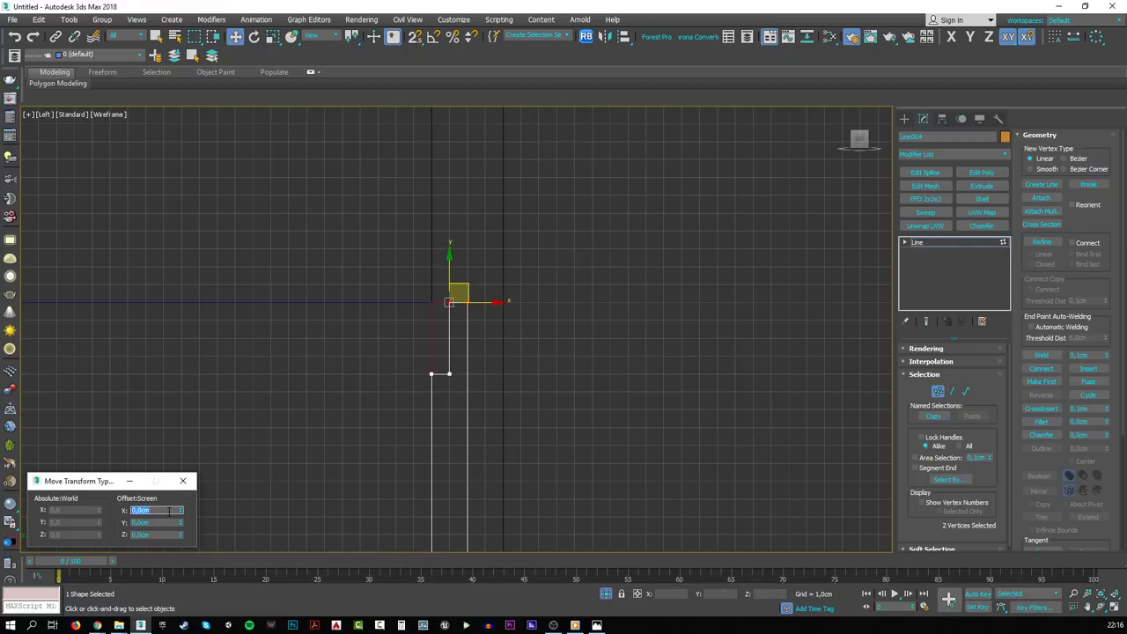
- Shift a single top vertex by 0.5 cm in X
{"action": "scroll", "coordinate": [420, 368], "scroll_direction": "up", "scroll_amount": 5}
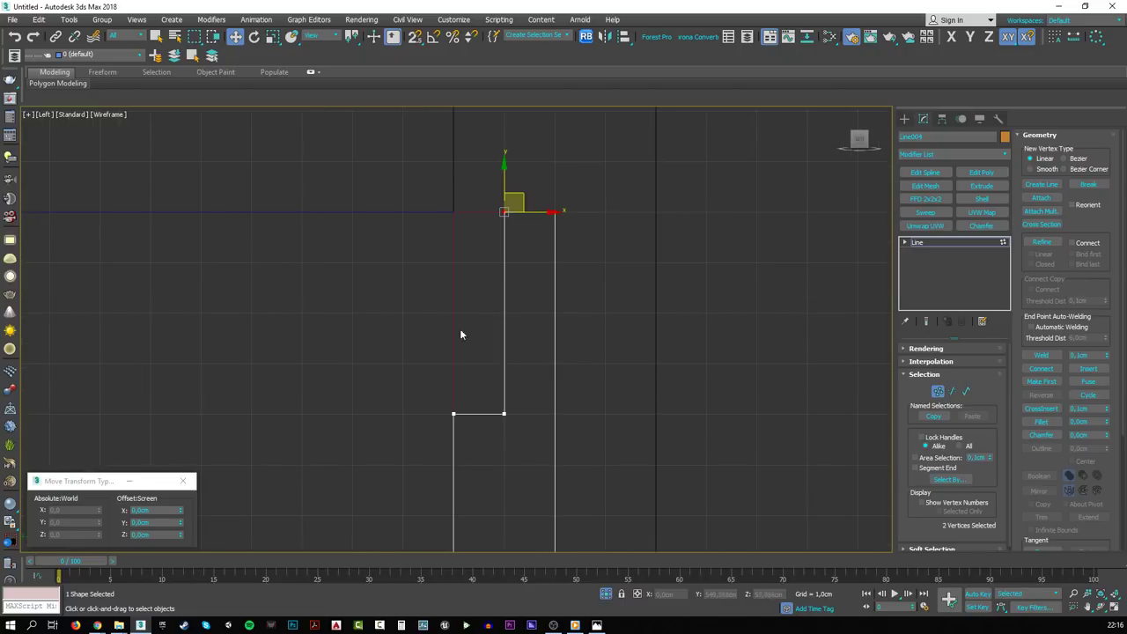
{"action": "left_click_drag", "start_coordinate": [529, 256], "coordinate": [477, 181]}
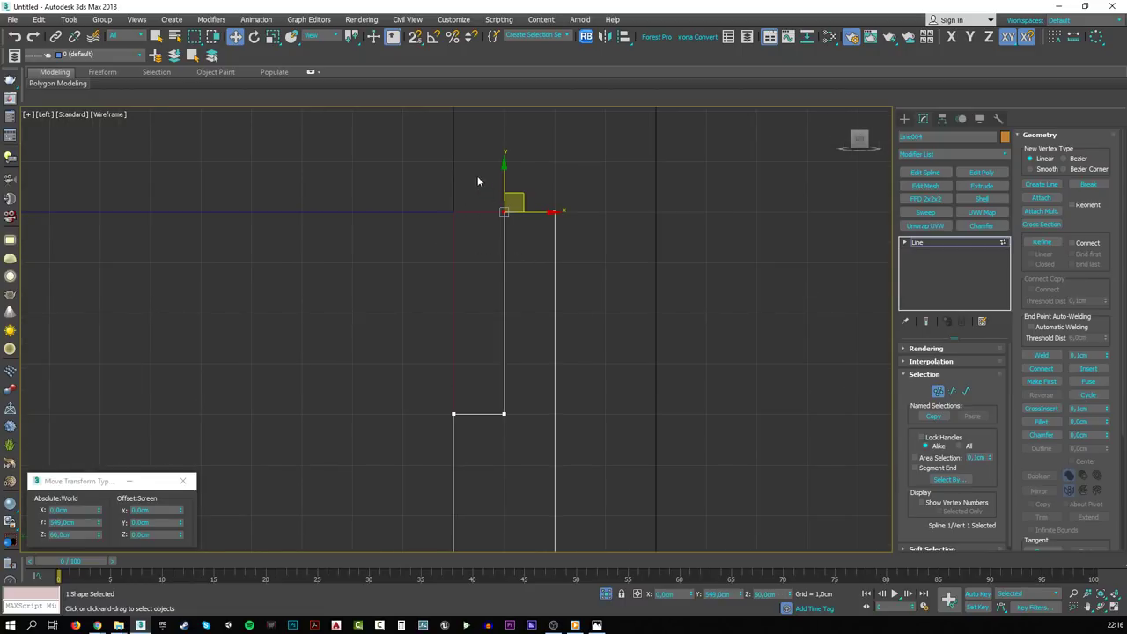
{"action": "left_click", "coordinate": [155, 510]}
{"action": "type", "text": "0,5"}
{"action": "key", "text": "Return"}
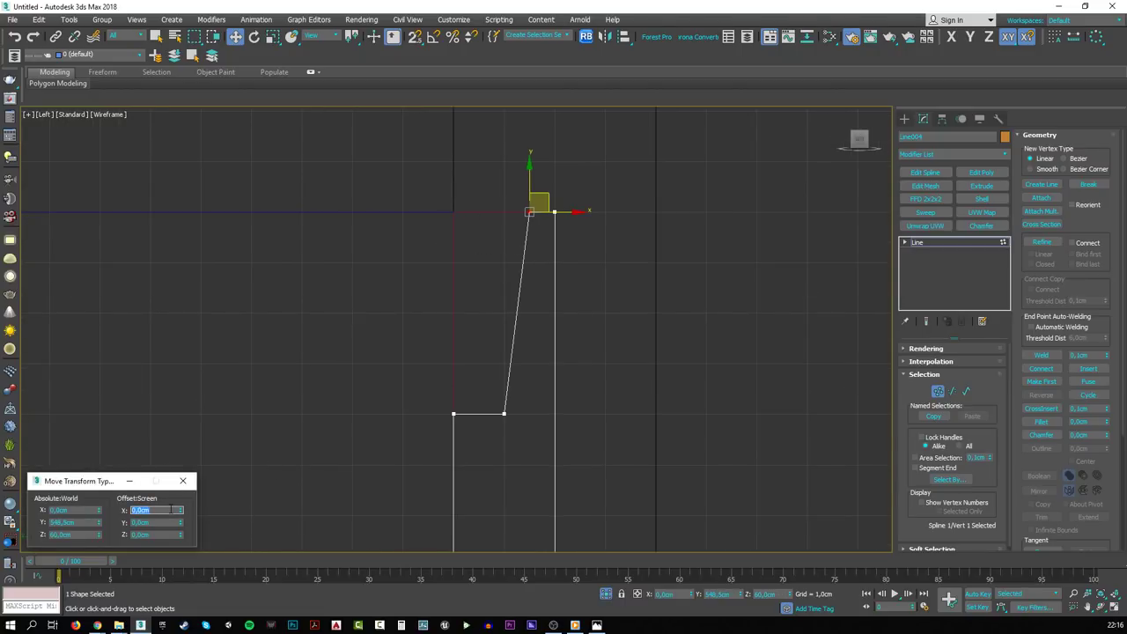
- Shift the slanted edge's lower vertex by -0.5 cm in X, then select all six vertices
{"action": "left_click", "coordinate": [504, 413]}
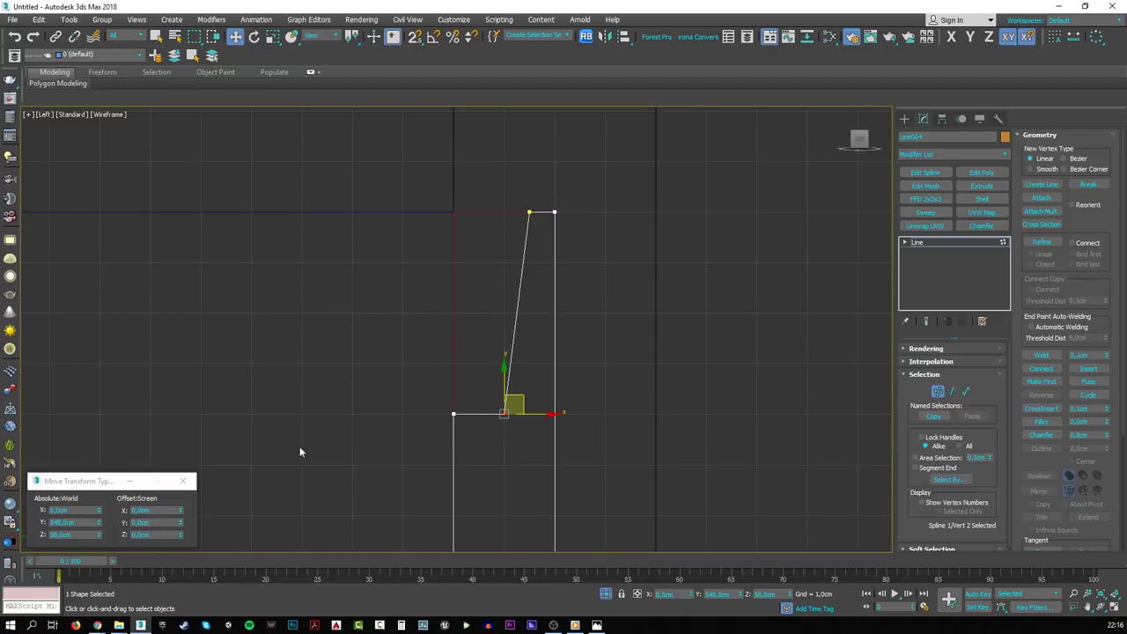
{"action": "left_click", "coordinate": [169, 508]}
{"action": "type", "text": "-0,5"}
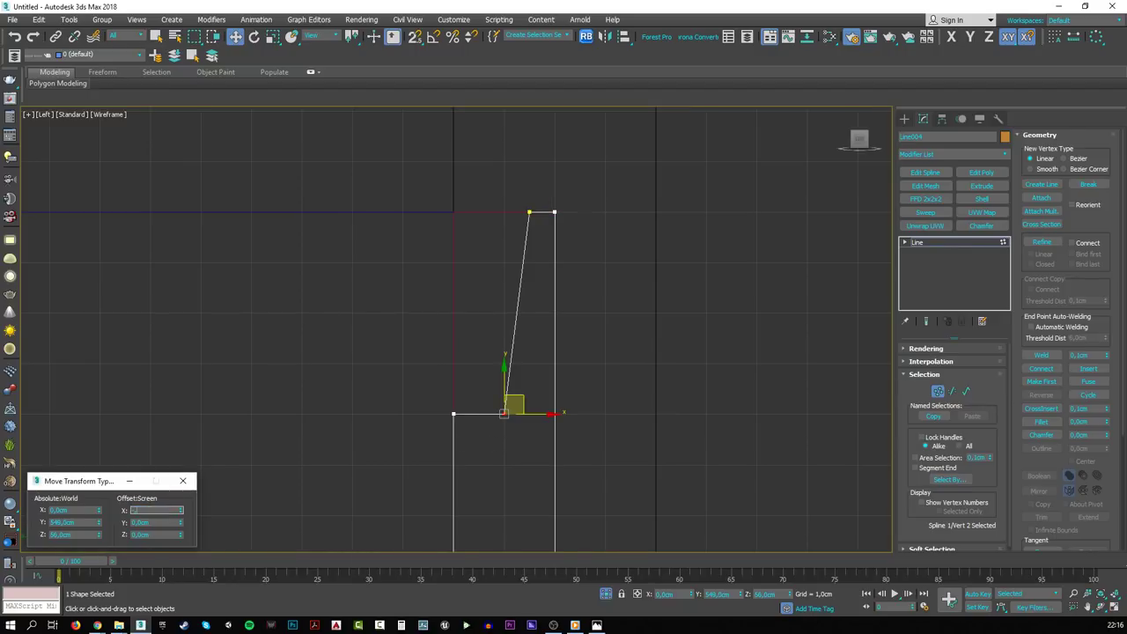
{"action": "key", "text": "Return"}
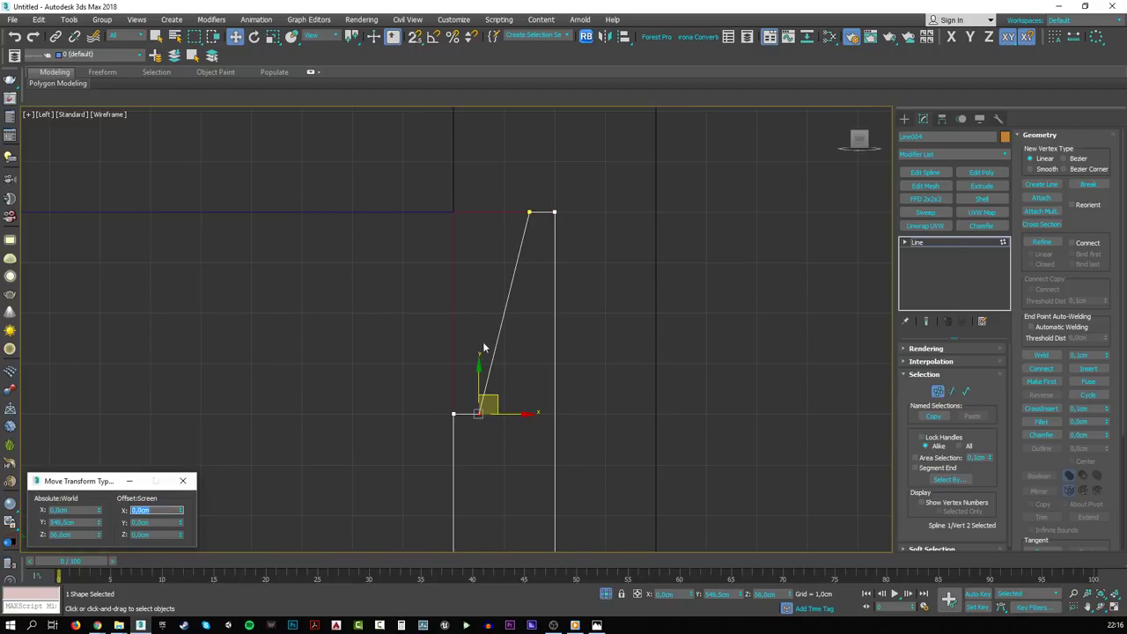
{"action": "middle_click_drag", "start_coordinate": [483, 342], "coordinate": [488, 344]}
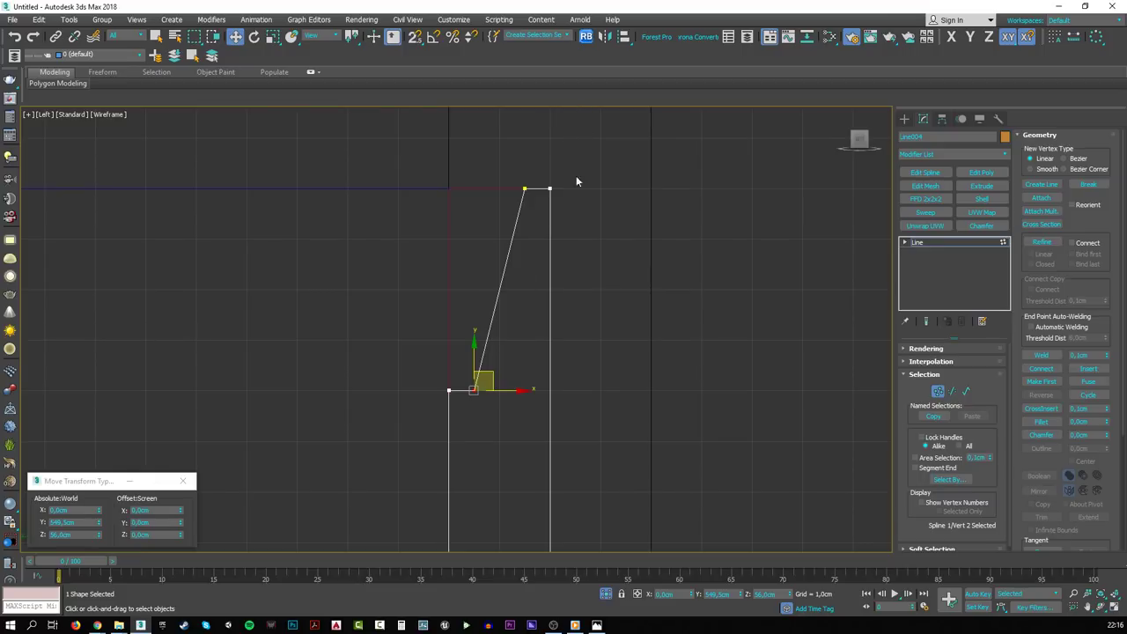
{"action": "left_click", "coordinate": [594, 237]}
{"action": "key", "text": "ctrl+a"}
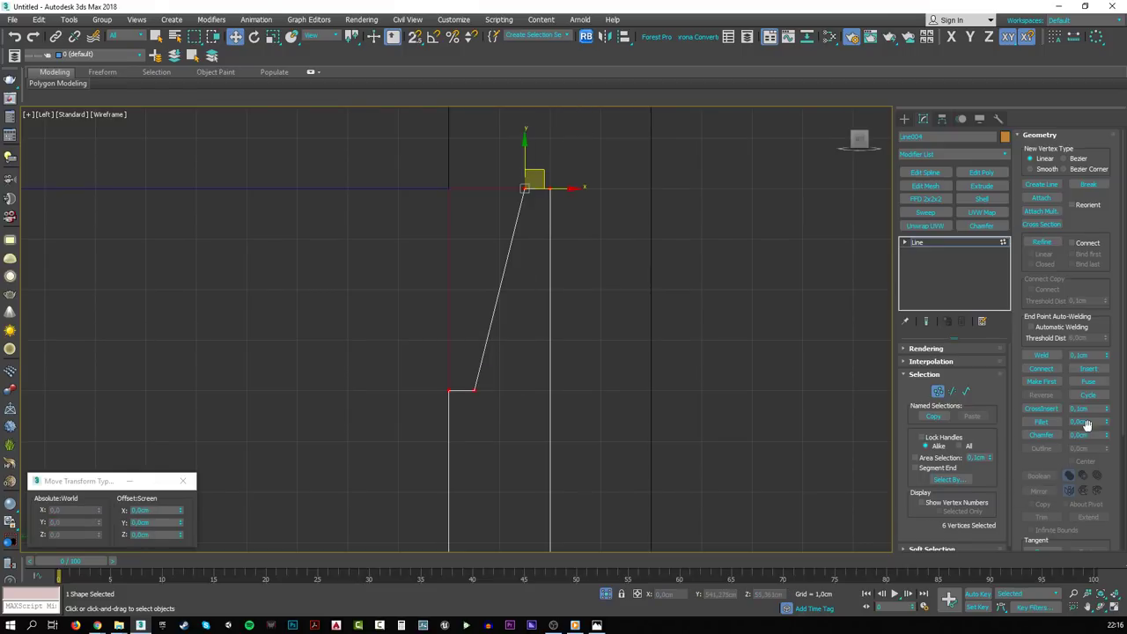
- Fillet all of the profile's corners with a 1 cm radius
{"action": "right_click", "coordinate": [477, 389]}
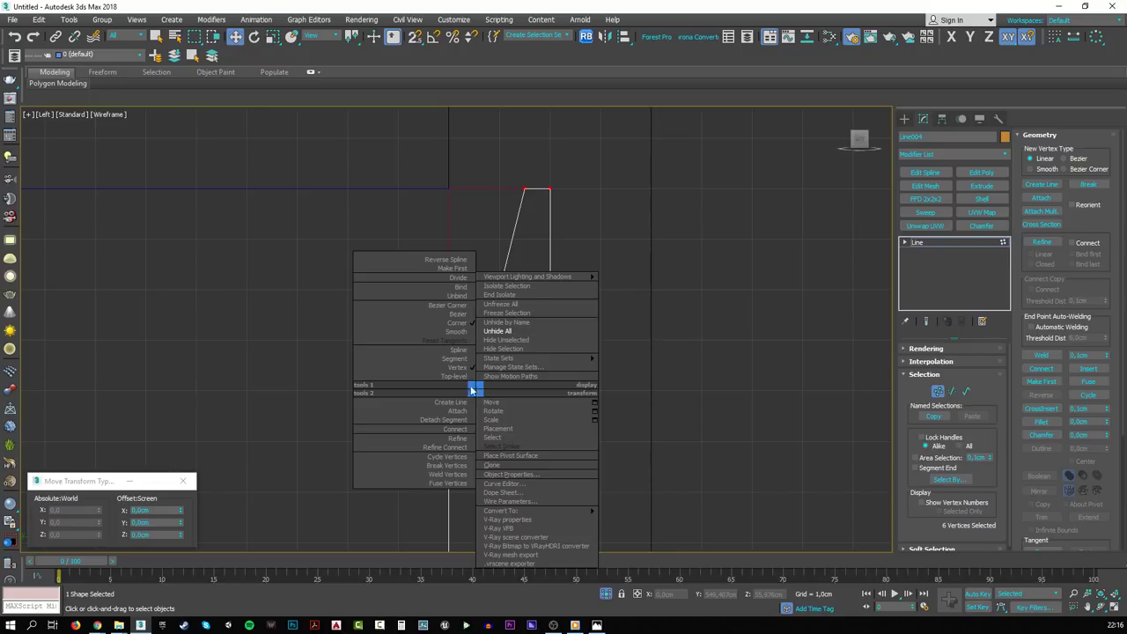
{"action": "left_click", "coordinate": [444, 316]}
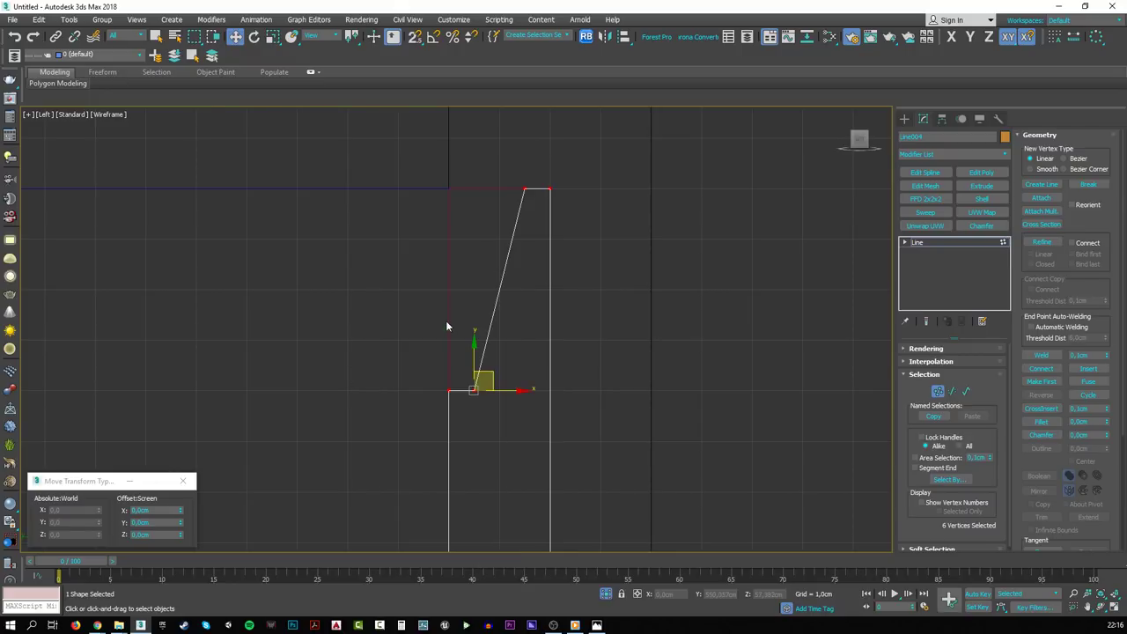
{"action": "left_click", "coordinate": [1088, 422]}
{"action": "type", "text": "1"}
{"action": "key", "text": "Return"}
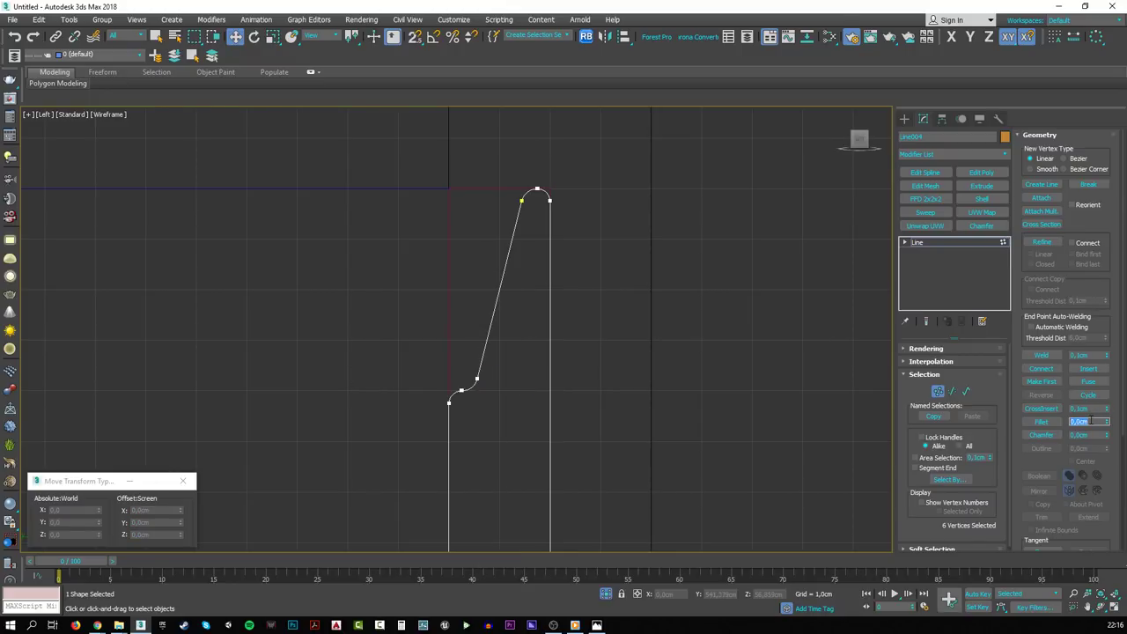
{"action": "key", "text": "ctrl+z"}
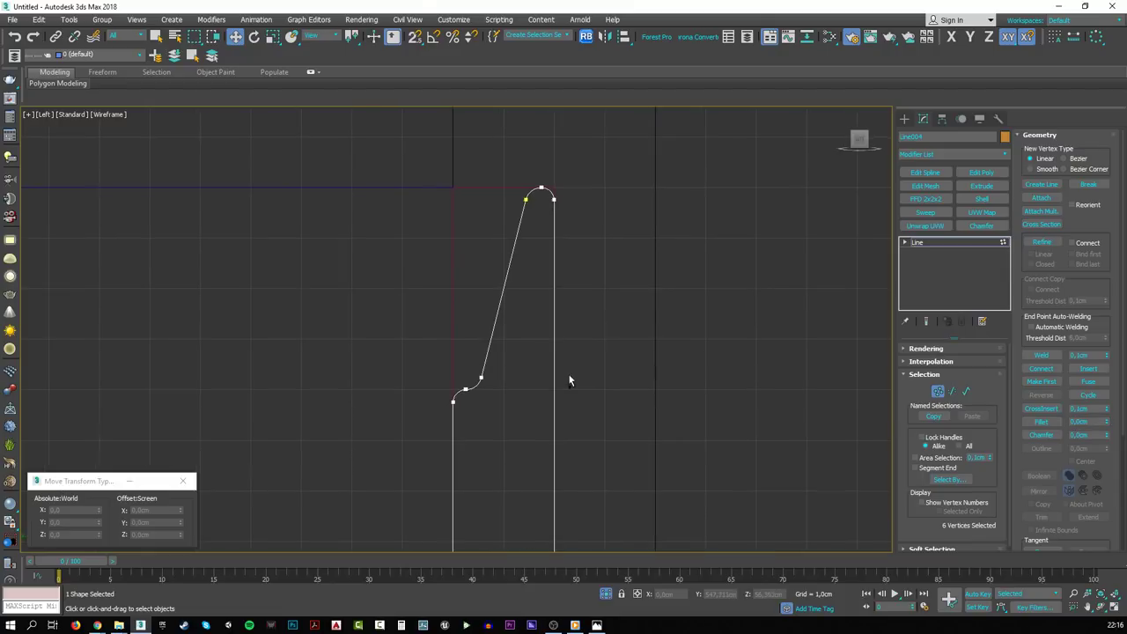
{"action": "left_click", "coordinate": [1089, 422]}
{"action": "type", "text": "1"}
{"action": "key", "text": "Return"}
{"action": "key", "text": "ctrl+z"}
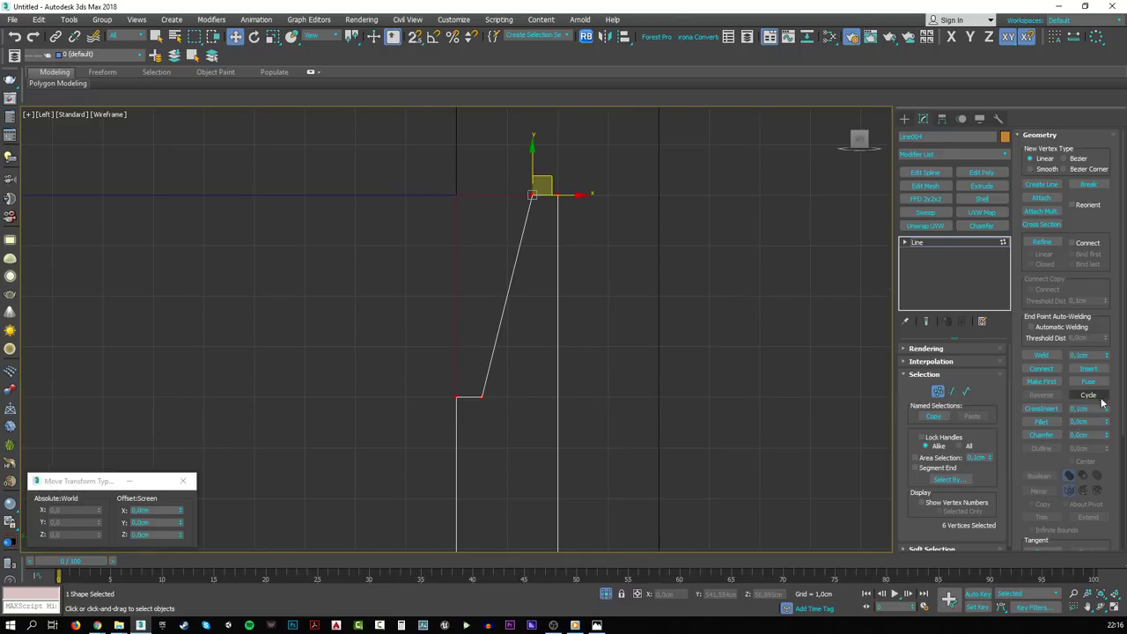
{"action": "left_click", "coordinate": [1089, 421]}
{"action": "type", "text": "1"}
{"action": "key", "text": "Return"}
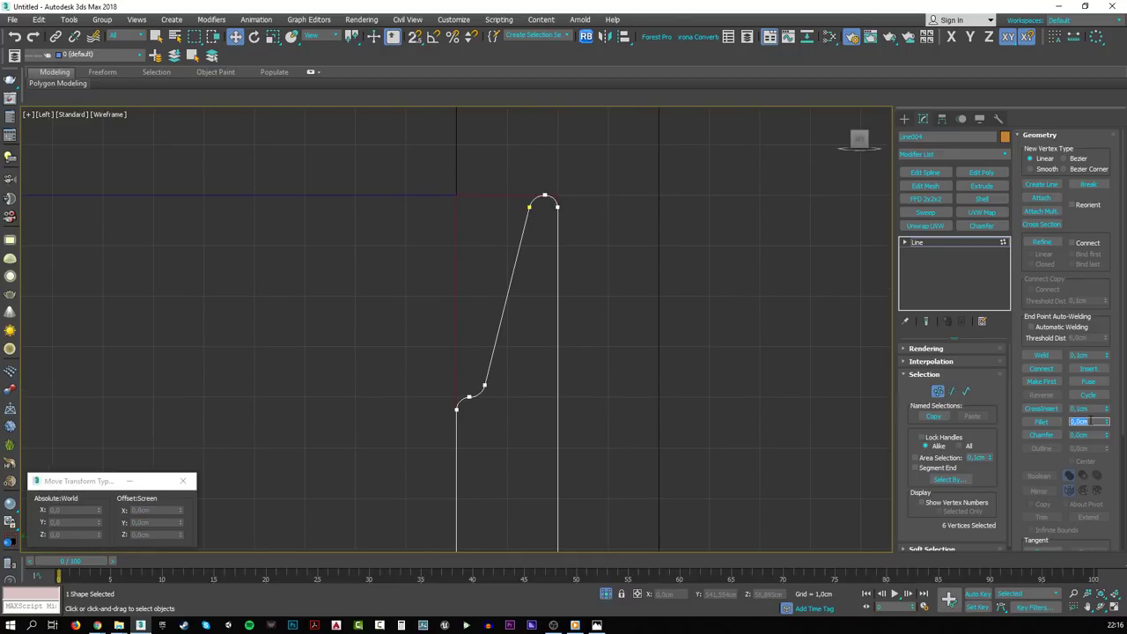
{"action": "key", "text": "ctrl+z"}
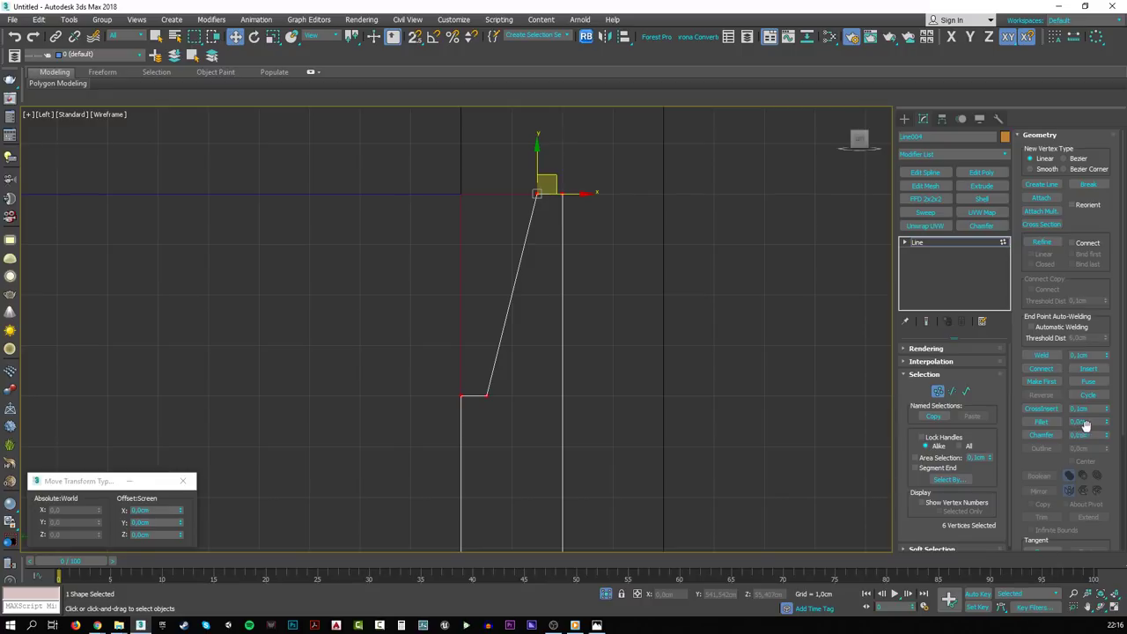
{"action": "left_click", "coordinate": [1093, 423]}
{"action": "type", "text": "1"}
{"action": "key", "text": "Return"}
- Inspect the rounded corners, then exit vertex editing back to the Line level
{"action": "middle_click_drag", "start_coordinate": [544, 200], "coordinate": [552, 311]}
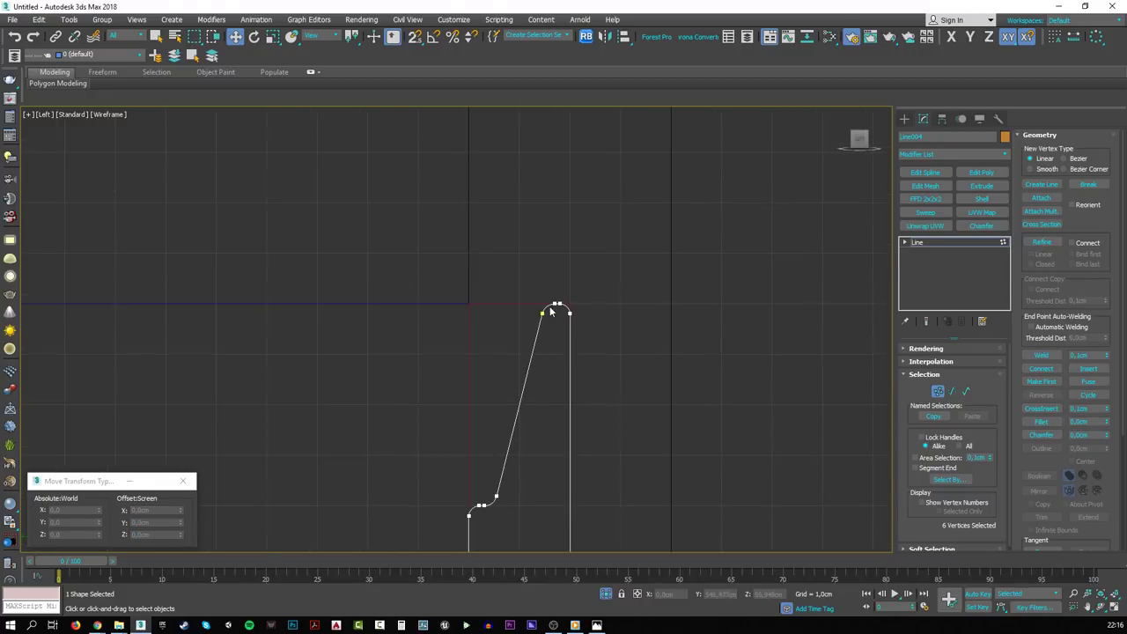
{"action": "scroll", "coordinate": [552, 308], "scroll_direction": "up", "scroll_amount": 5}
{"action": "scroll", "coordinate": [552, 308], "scroll_direction": "down", "scroll_amount": 10}
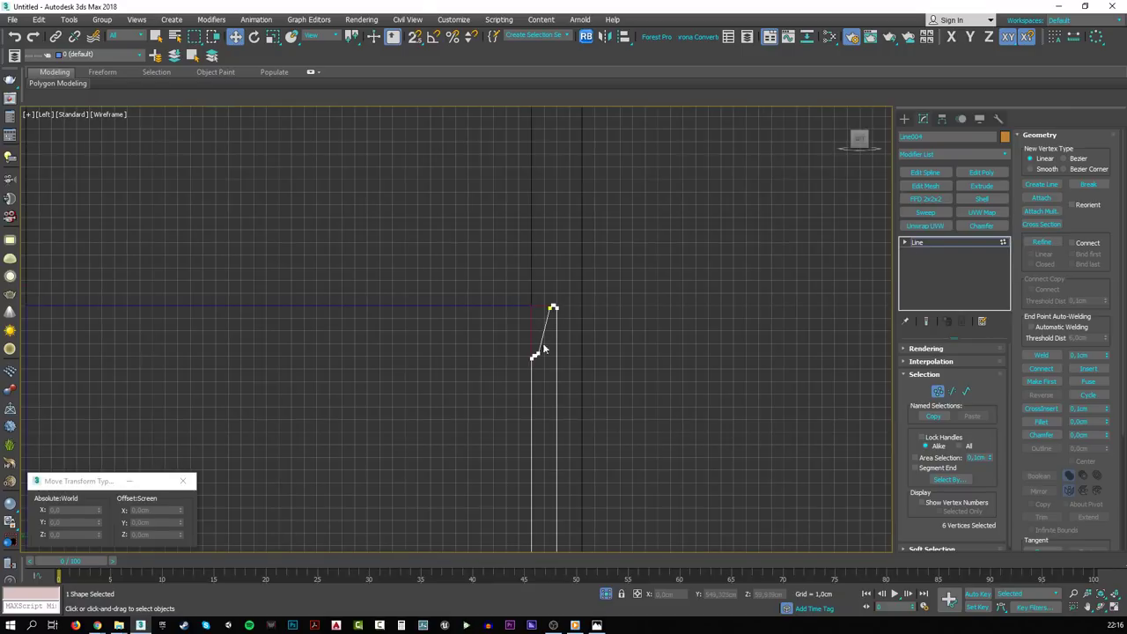
{"action": "scroll", "coordinate": [552, 351], "scroll_direction": "up", "scroll_amount": 5}
{"action": "scroll", "coordinate": [552, 351], "scroll_direction": "down", "scroll_amount": 6}
{"action": "middle_click_drag", "start_coordinate": [535, 490], "coordinate": [507, 330]}
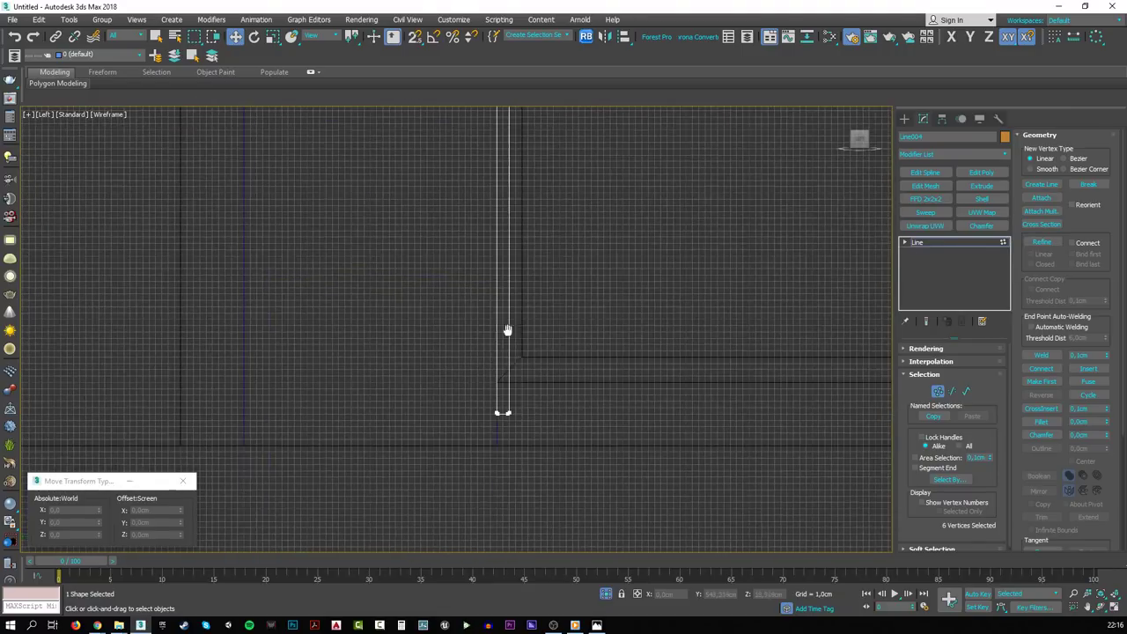
{"action": "scroll", "coordinate": [509, 396], "scroll_direction": "up", "scroll_amount": 5}
{"action": "scroll", "coordinate": [509, 399], "scroll_direction": "down", "scroll_amount": 8}
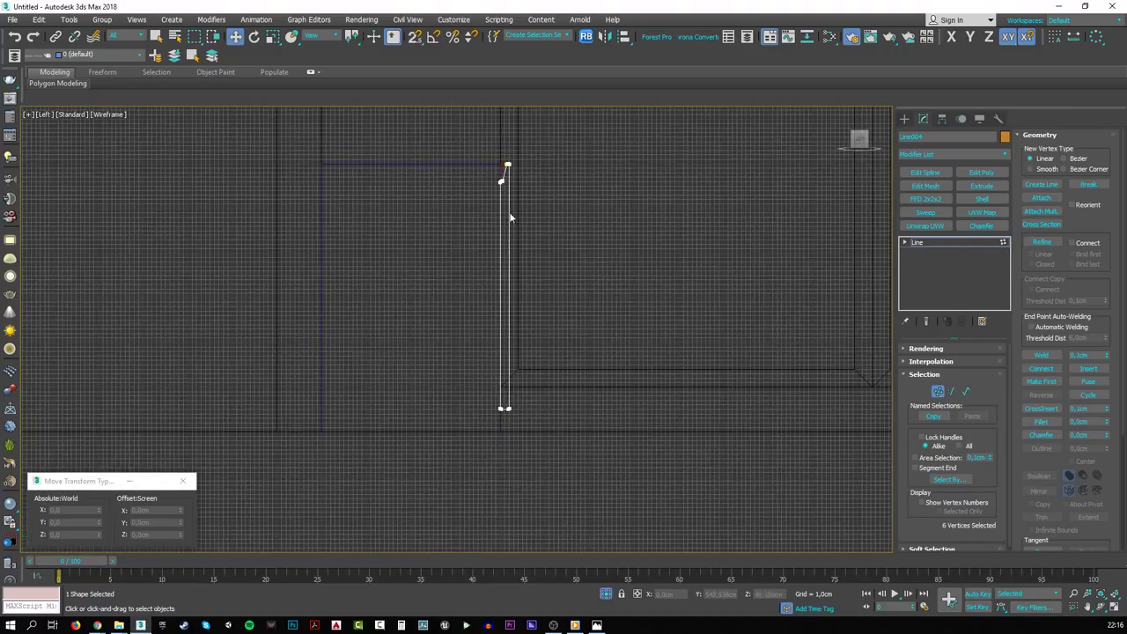
{"action": "scroll", "coordinate": [501, 309], "scroll_direction": "up", "scroll_amount": 12}
{"action": "scroll", "coordinate": [500, 311], "scroll_direction": "down", "scroll_amount": 8}
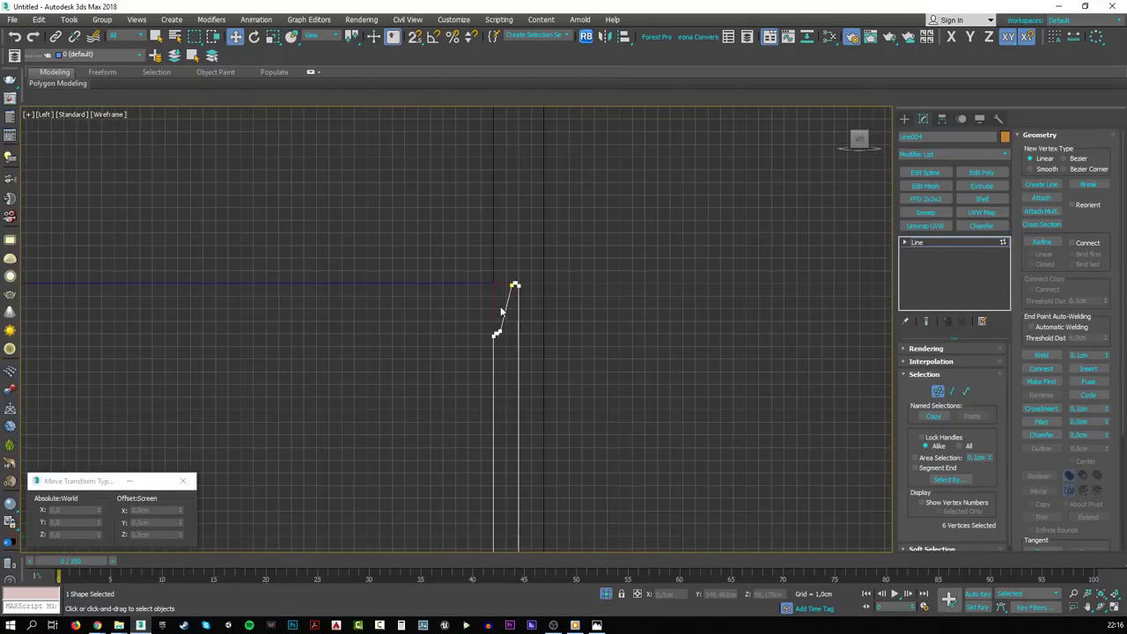
{"action": "left_click", "coordinate": [960, 245]}
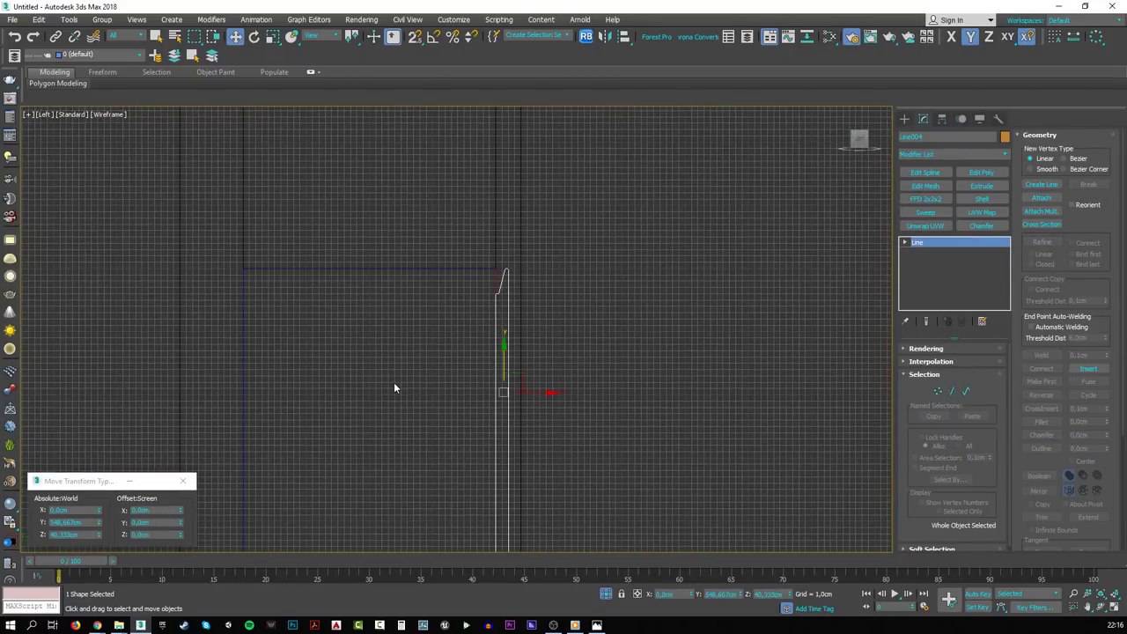
- In Perspective, move Line004 along X to about 246.974 cm, at the bench's far end
{"action": "key", "text": "p"}
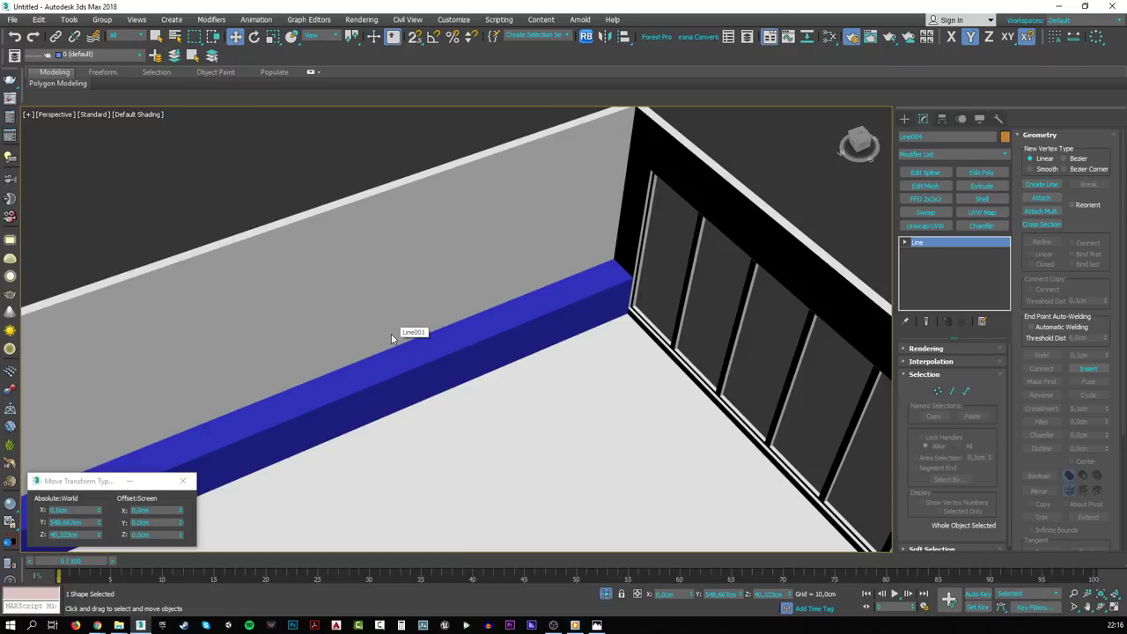
{"action": "scroll", "coordinate": [391, 333], "scroll_direction": "down", "scroll_amount": 10}
{"action": "middle_click_drag", "start_coordinate": [401, 344], "coordinate": [351, 413]}
{"action": "scroll", "coordinate": [352, 414], "scroll_direction": "up", "scroll_amount": 3}
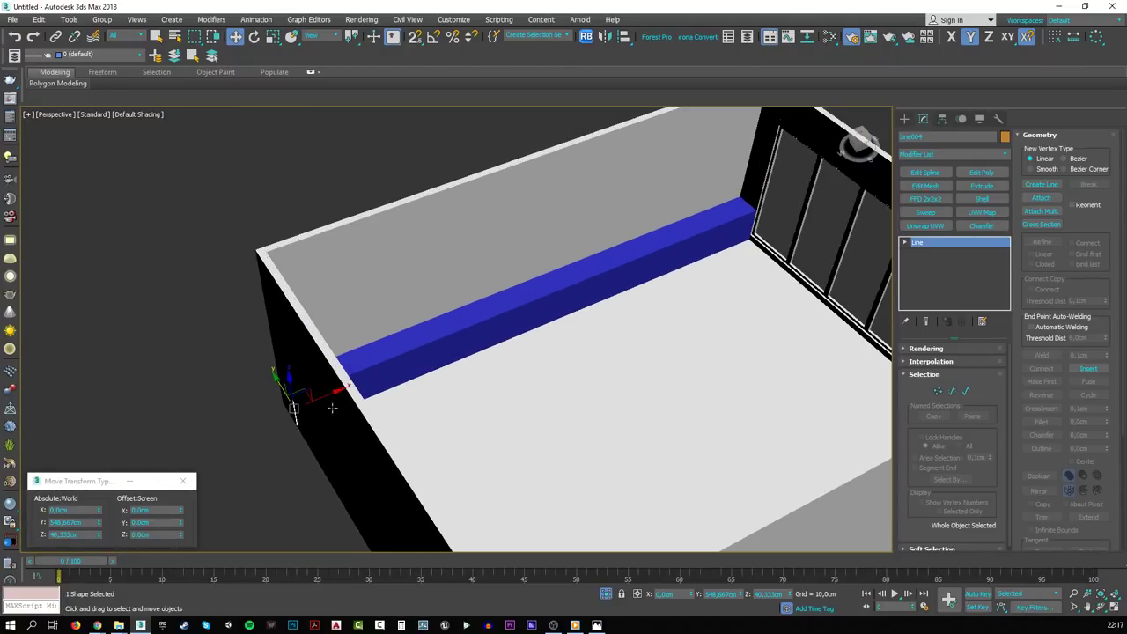
{"action": "left_click_drag", "start_coordinate": [324, 395], "coordinate": [736, 218]}
{"action": "key", "text": "z"}
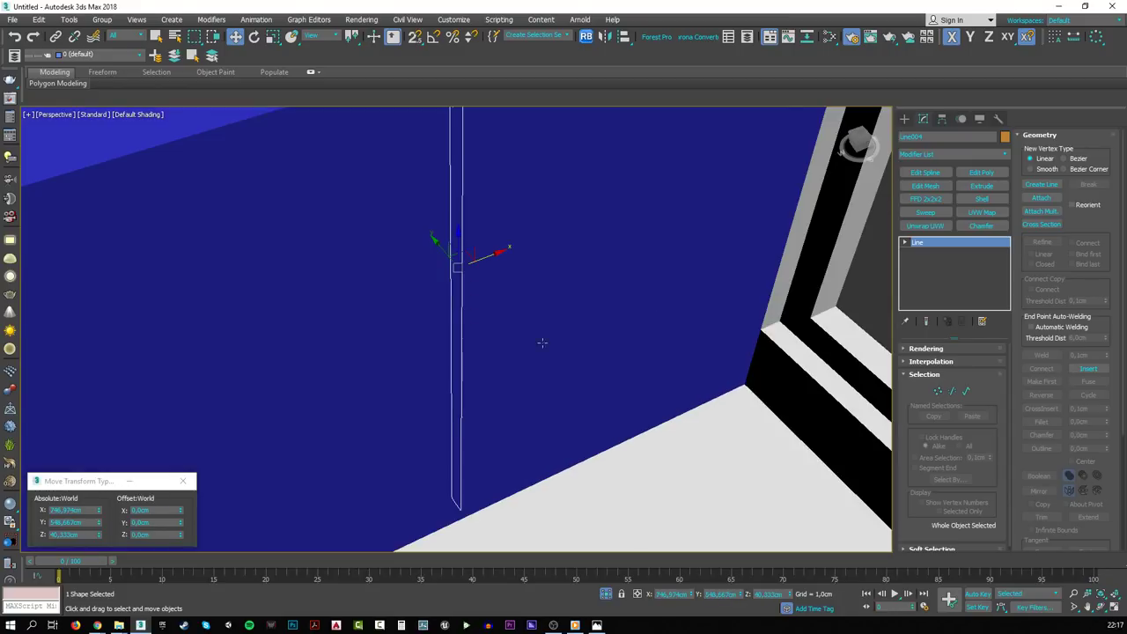
{"action": "mouse_move", "coordinate": [541, 343]}
{"action": "middle_mouse_down", "text": "alt"}
{"action": "mouse_move", "coordinate": [531, 350]}
{"action": "mouse_move", "coordinate": [560, 337]}
{"action": "middle_mouse_up", "text": "alt"}
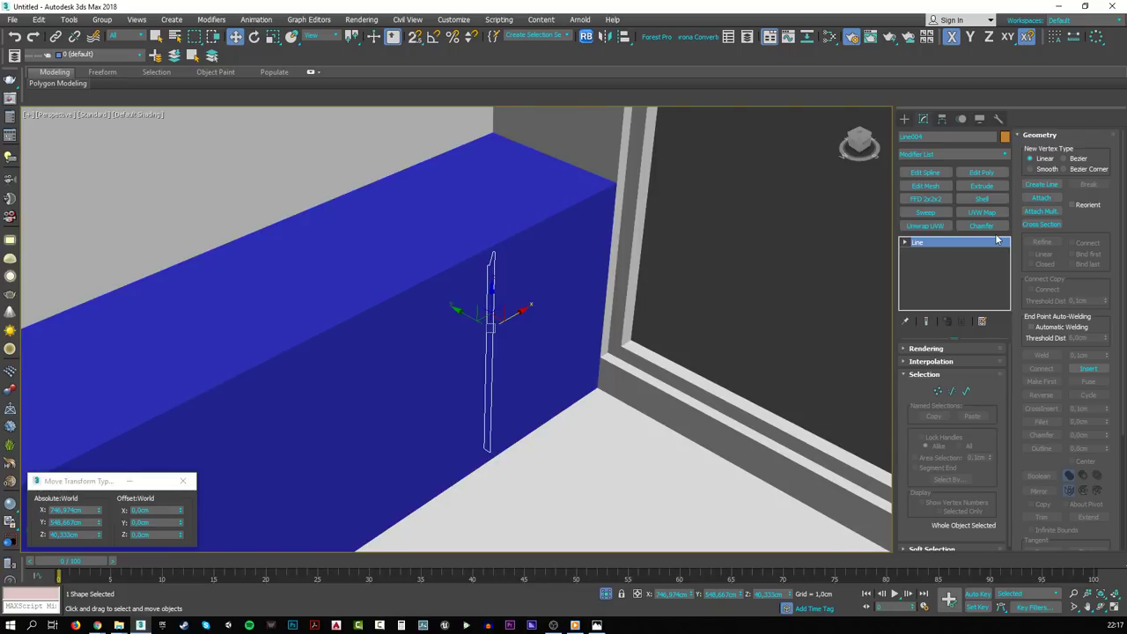
- Extrude Line004 by 80 cm into the door panel
{"action": "left_click", "coordinate": [981, 186]}
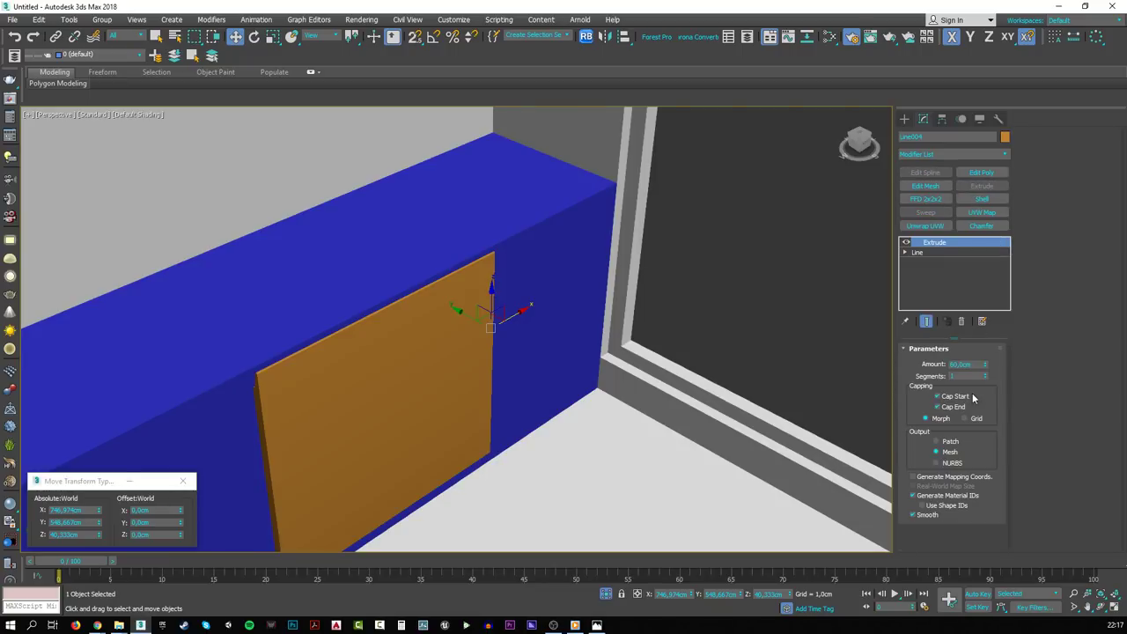
{"action": "double_click", "coordinate": [965, 365]}
{"action": "type", "text": "80"}
{"action": "key", "text": "Return"}
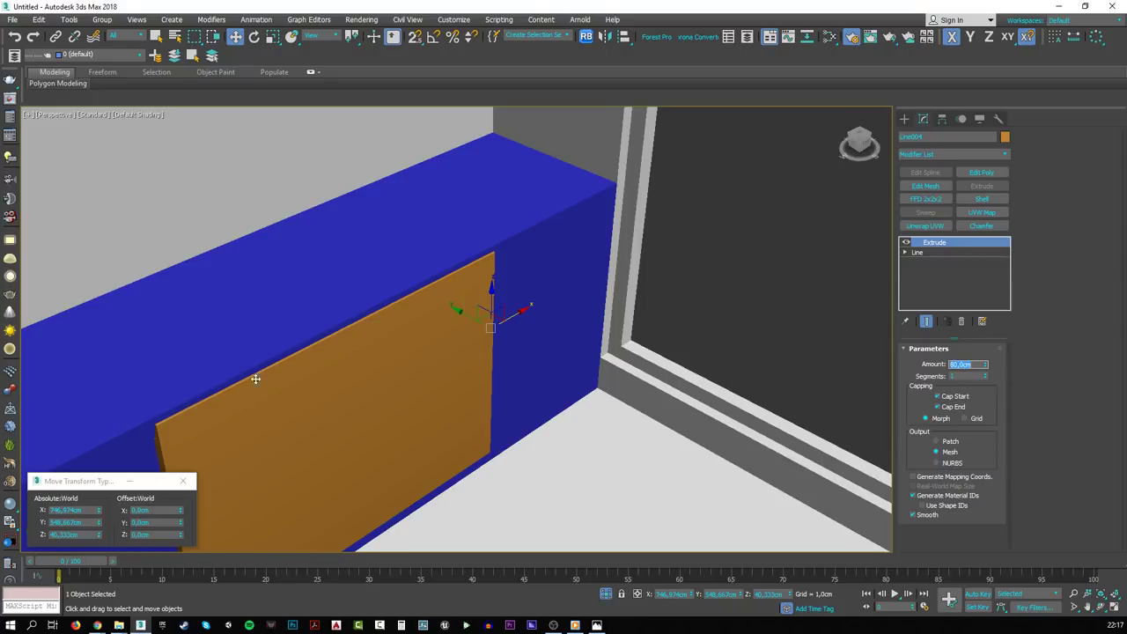
{"action": "middle_click_drag", "start_coordinate": [255, 378], "coordinate": [471, 246], "text": "alt"}
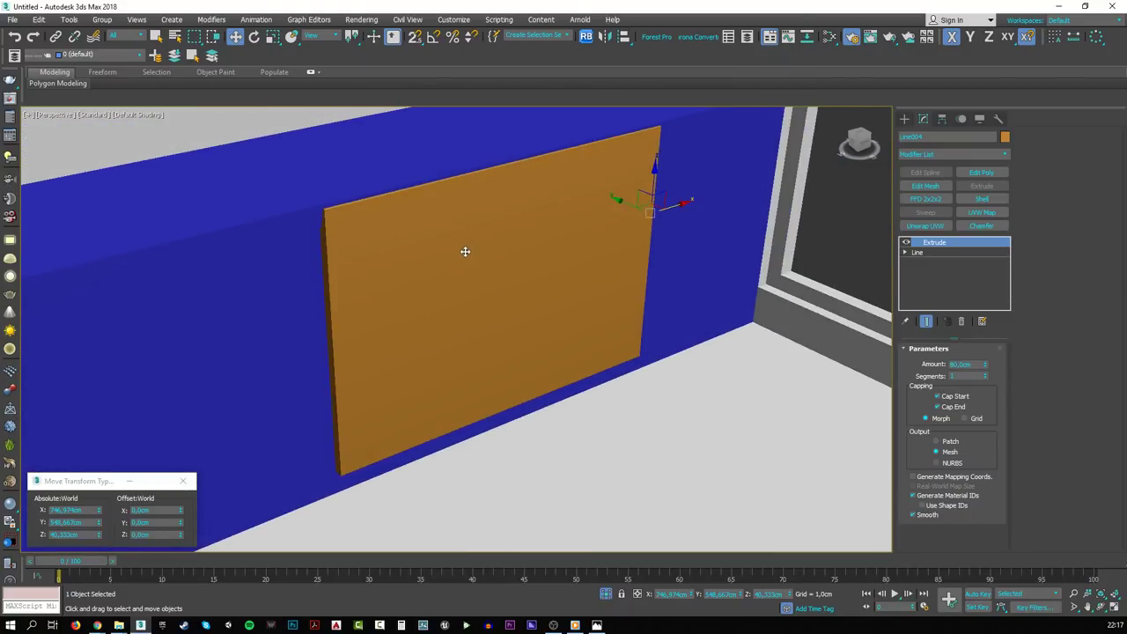
- Select the blue bench Rectangle007 and turn on edged-faces shading
{"action": "key", "text": "l"}
{"action": "scroll", "coordinate": [489, 246], "scroll_direction": "up", "scroll_amount": 5}
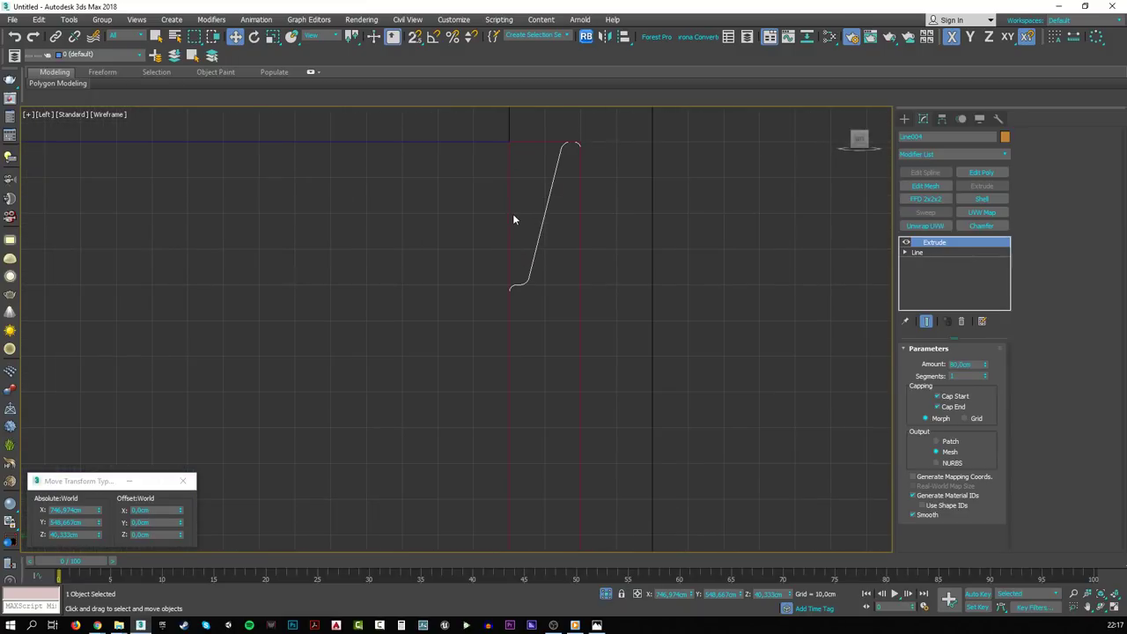
{"action": "scroll", "coordinate": [513, 213], "scroll_direction": "down", "scroll_amount": 10}
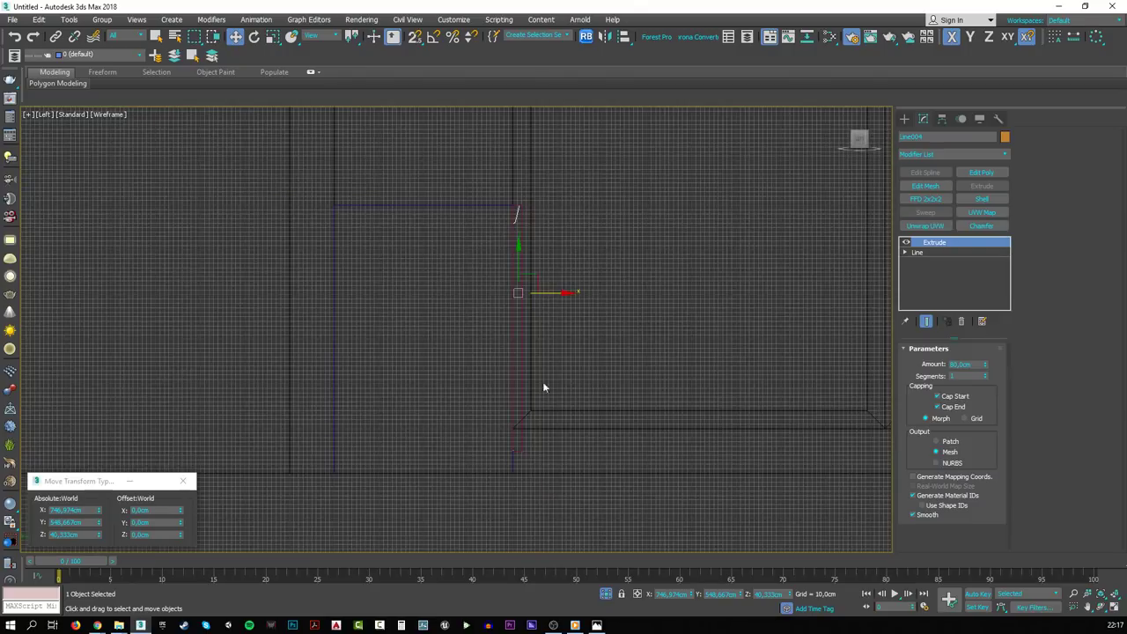
{"action": "middle_click_drag", "start_coordinate": [544, 387], "coordinate": [516, 368]}
{"action": "left_click", "coordinate": [500, 368]}
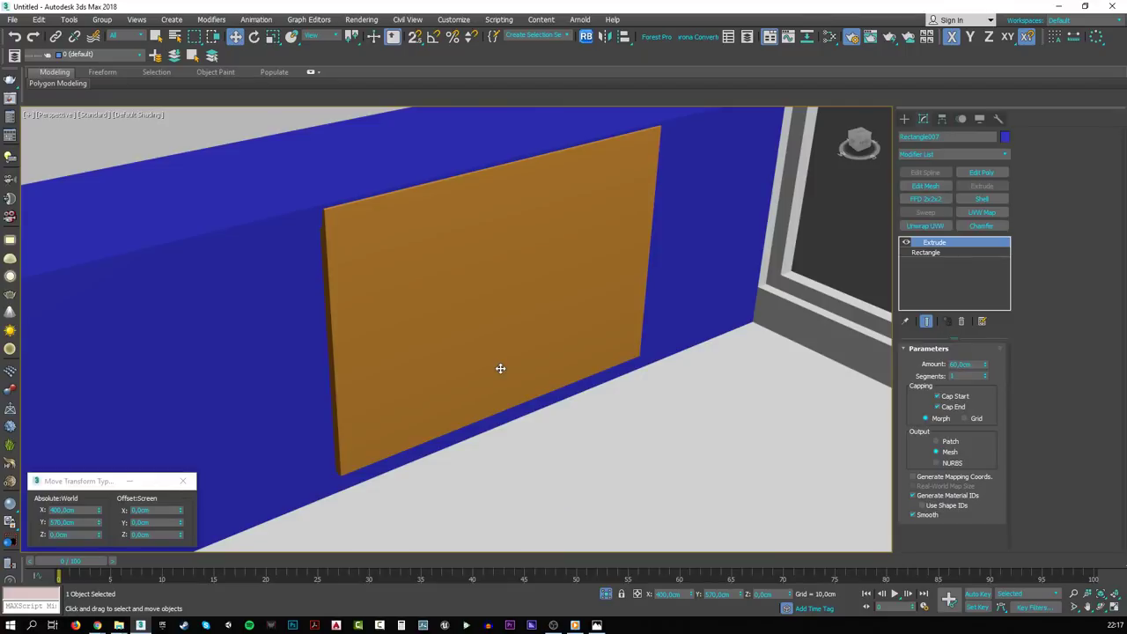
{"action": "scroll", "coordinate": [500, 368], "scroll_direction": "down", "scroll_amount": 4}
{"action": "middle_click_drag", "start_coordinate": [411, 366], "coordinate": [582, 241], "text": "alt"}
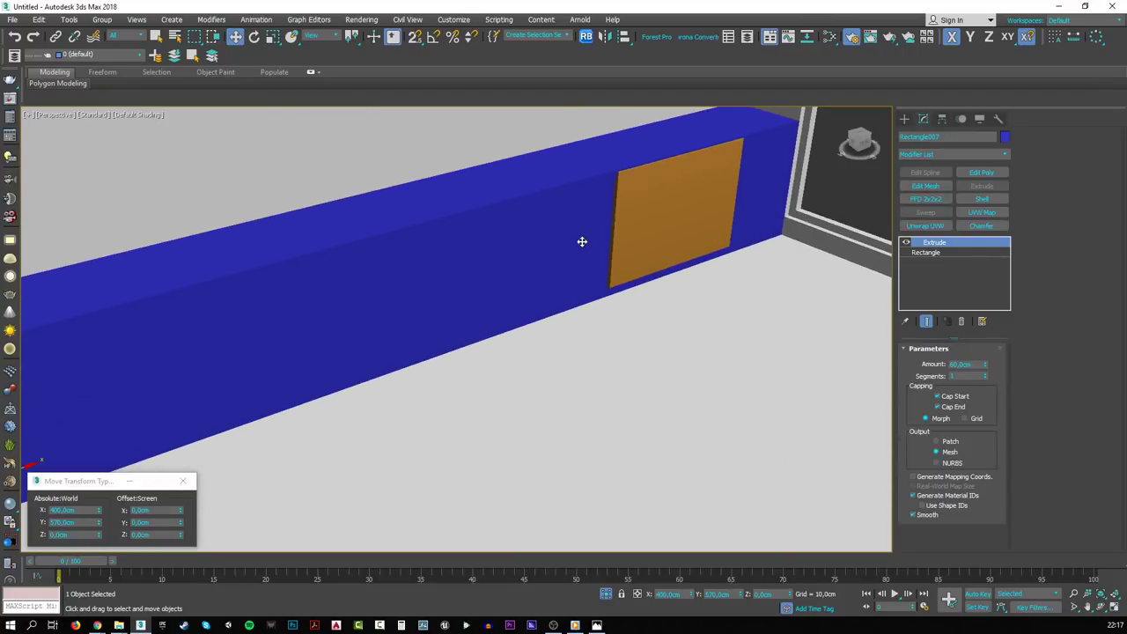
{"action": "scroll", "coordinate": [581, 241], "scroll_direction": "down", "scroll_amount": 2}
{"action": "scroll", "coordinate": [563, 267], "scroll_direction": "up", "scroll_amount": 3}
{"action": "scroll", "coordinate": [526, 279], "scroll_direction": "down", "scroll_amount": 3}
{"action": "key", "text": "F4"}
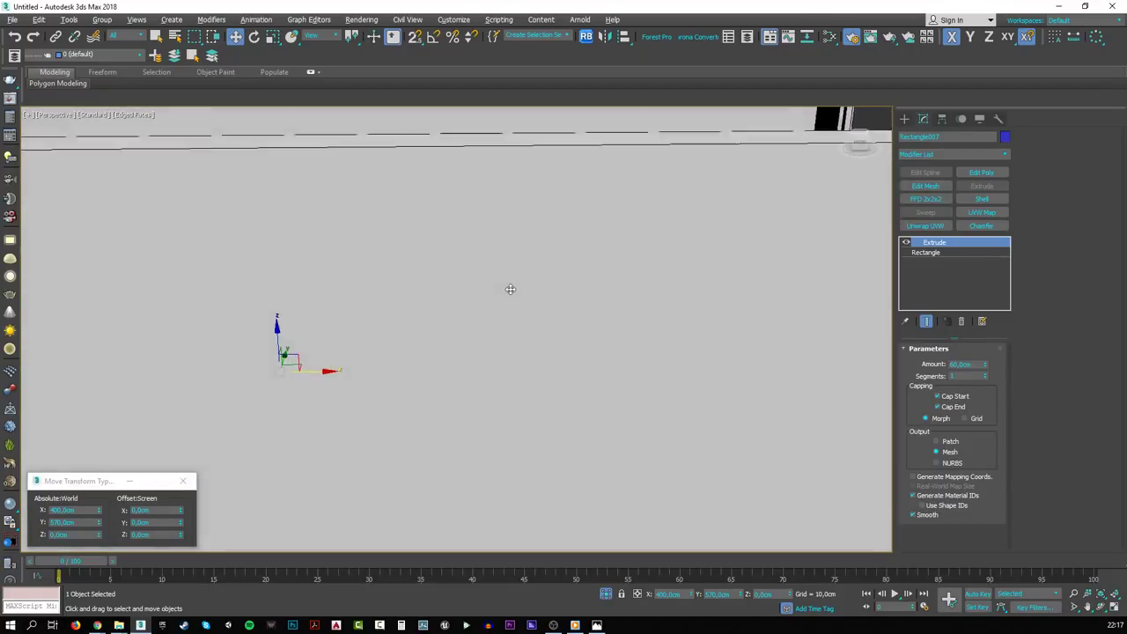
{"action": "scroll", "coordinate": [510, 289], "scroll_direction": "down", "scroll_amount": 2}
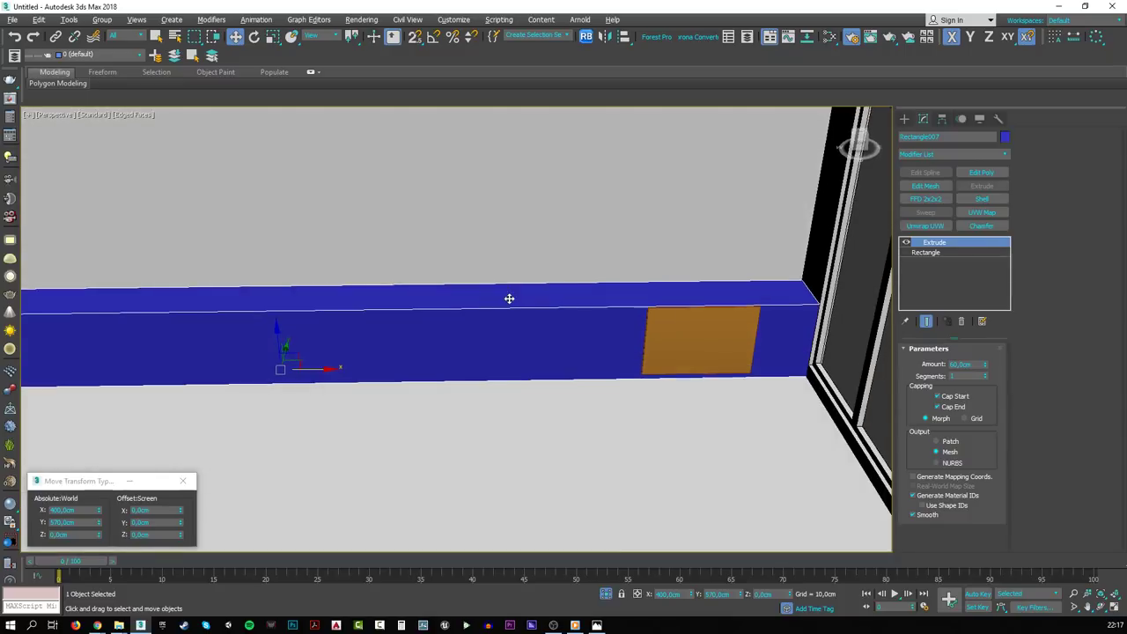
- Add Edit Poly to the bench and select its vertical edges in Front view
{"action": "left_click", "coordinate": [974, 173]}
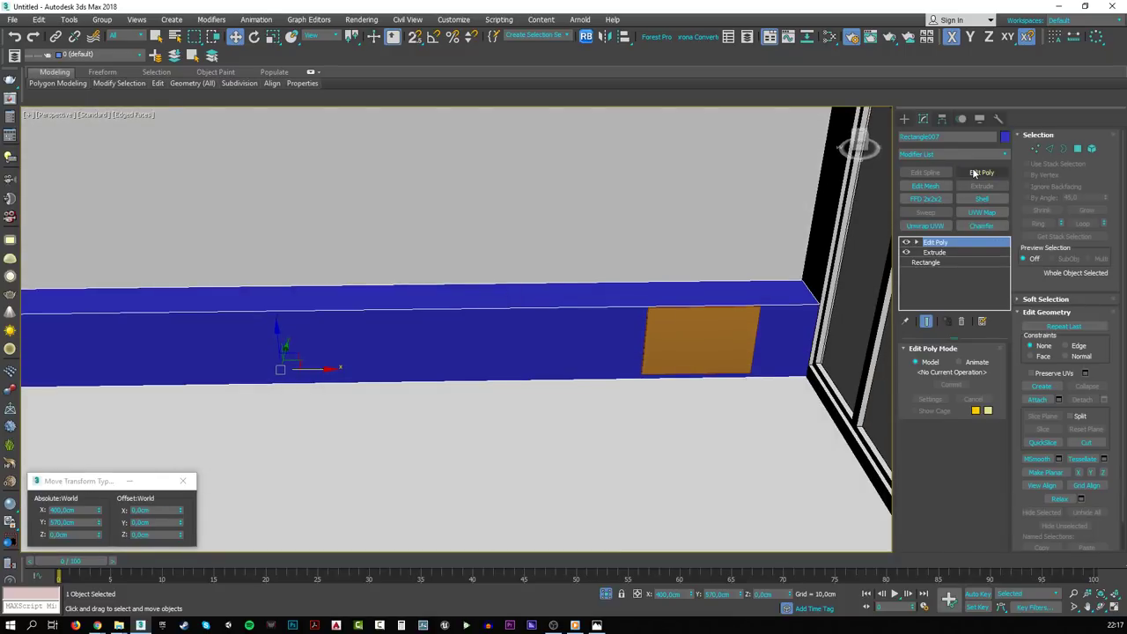
{"action": "middle_click_drag", "start_coordinate": [626, 367], "coordinate": [626, 350]}
{"action": "key", "text": "z"}
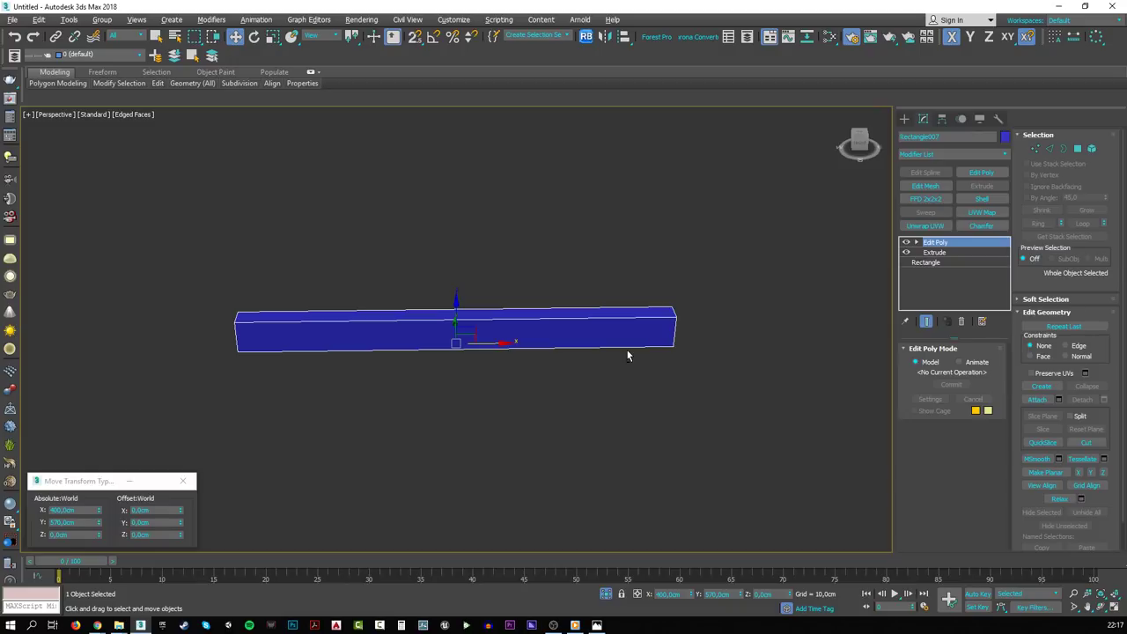
{"action": "key", "text": "f"}
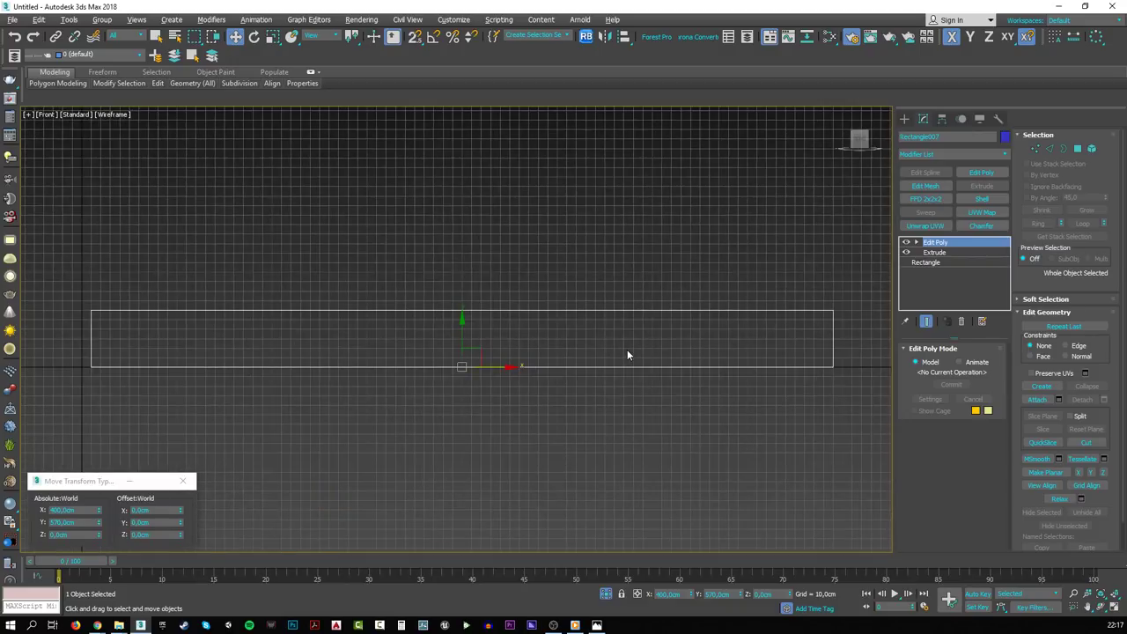
{"action": "key", "text": "2"}
{"action": "left_click_drag", "start_coordinate": [860, 346], "coordinate": [67, 332]}
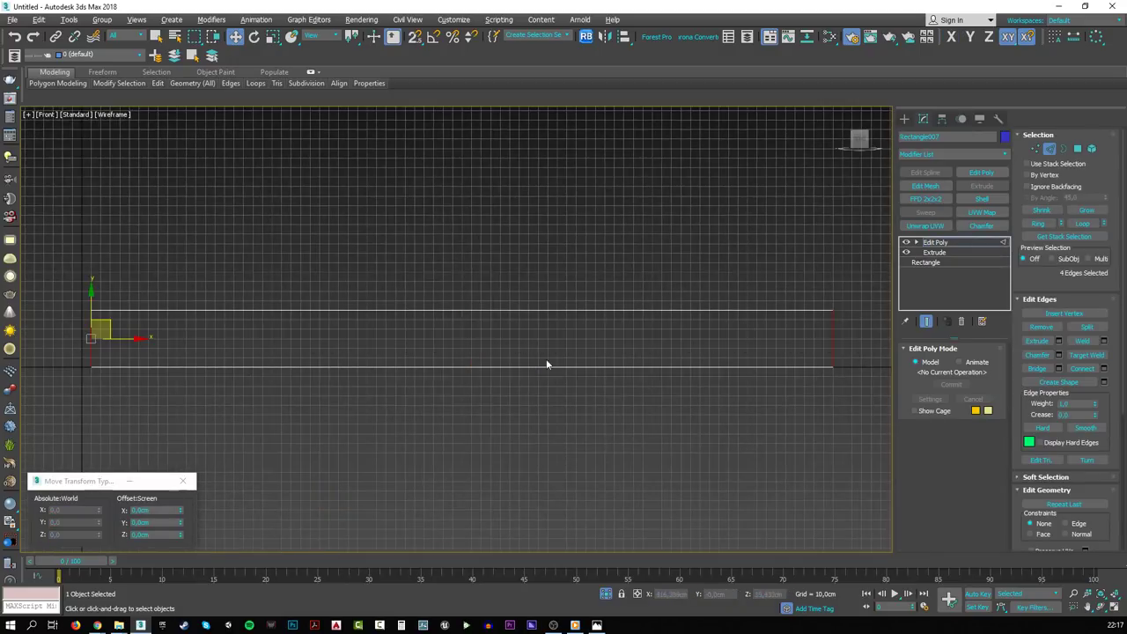
- Connect the vertical edges with one new loop and lower it to 5 cm above the base
{"action": "left_click", "coordinate": [1103, 368]}
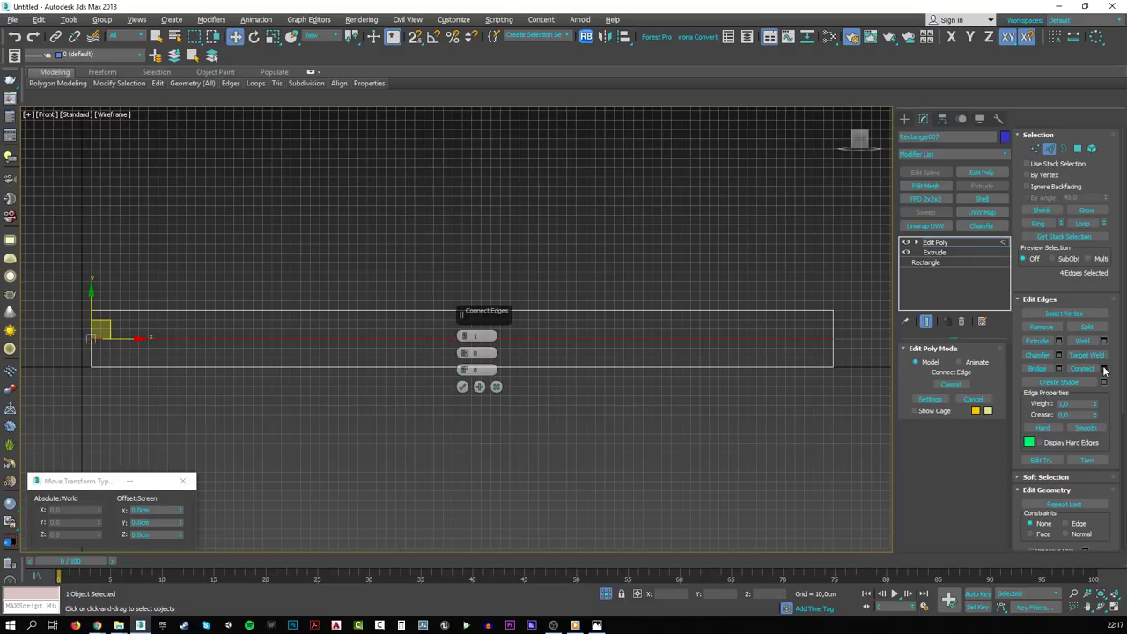
{"action": "left_click", "coordinate": [462, 387]}
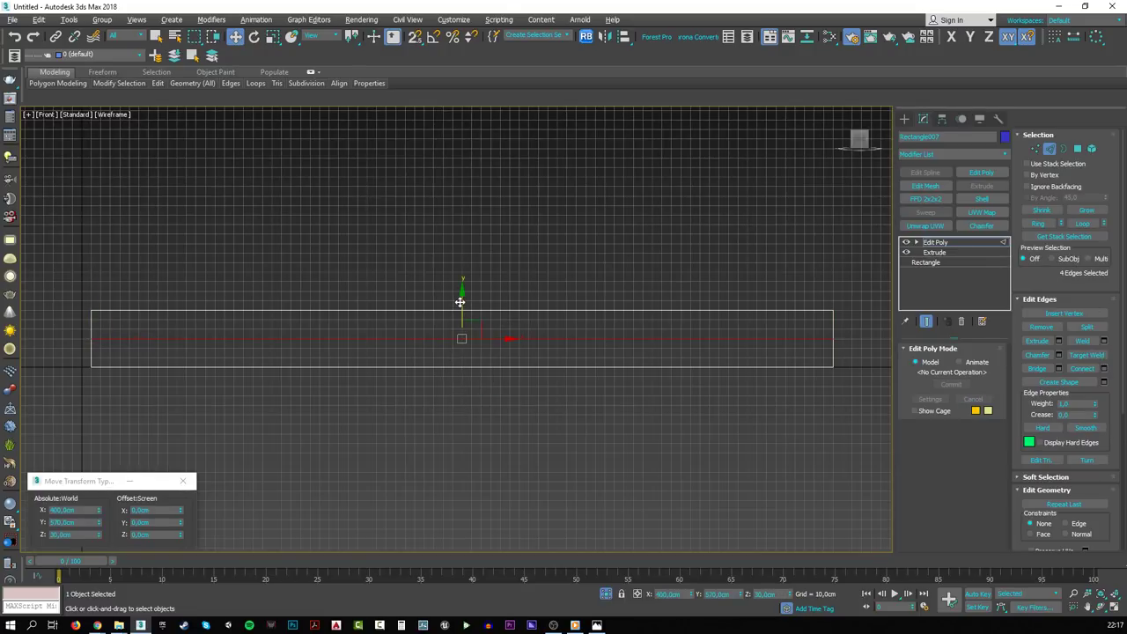
{"action": "double_click", "coordinate": [167, 522]}
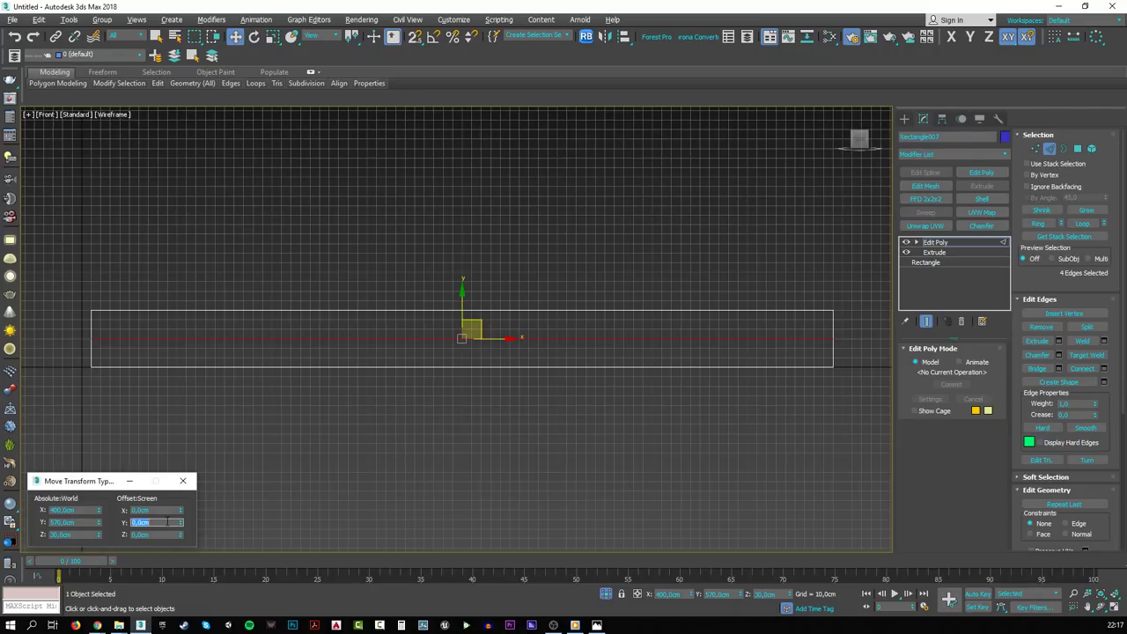
{"action": "type", "text": "-25"}
{"action": "key", "text": "Return"}
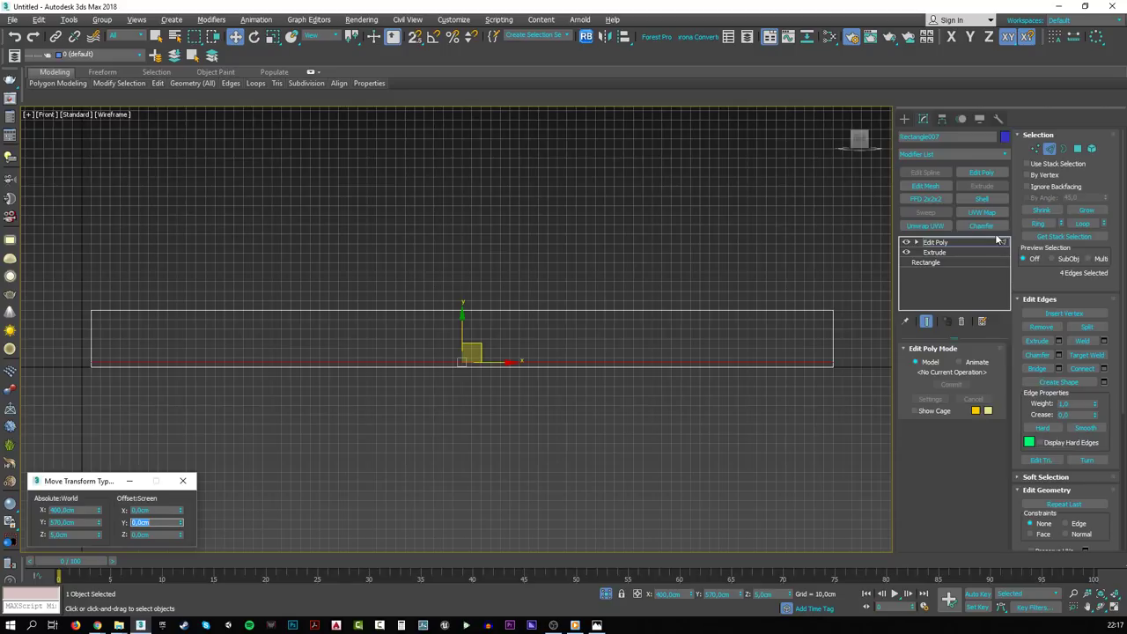
{"action": "left_click", "coordinate": [965, 242]}
{"action": "scroll", "coordinate": [379, 398], "scroll_direction": "up", "scroll_amount": 3}
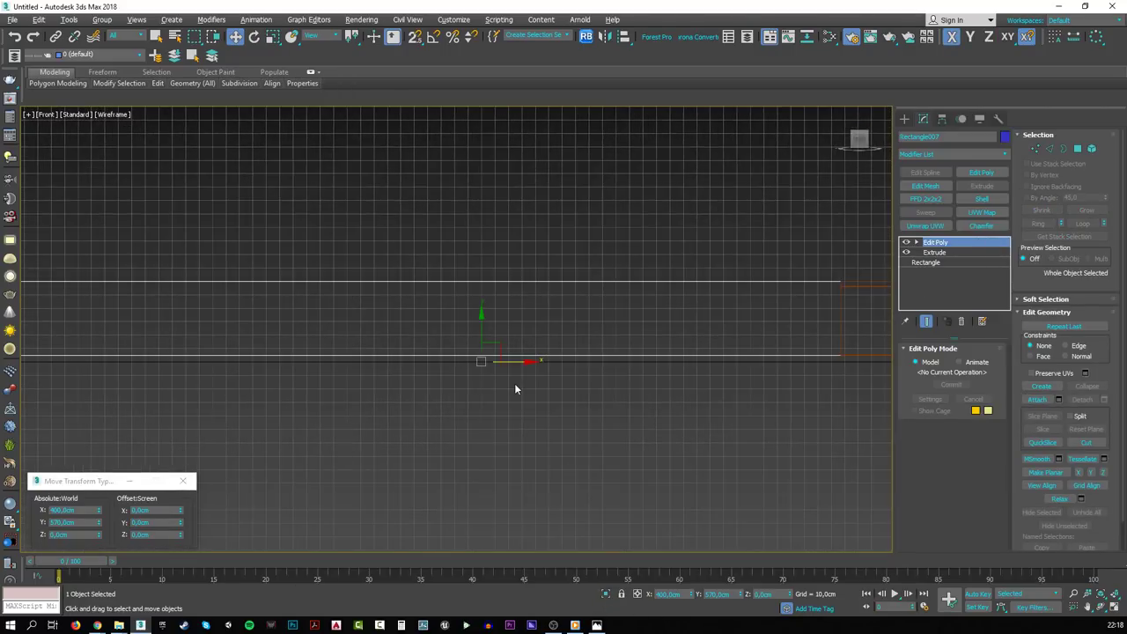
{"action": "scroll", "coordinate": [514, 383], "scroll_direction": "down", "scroll_amount": 3}
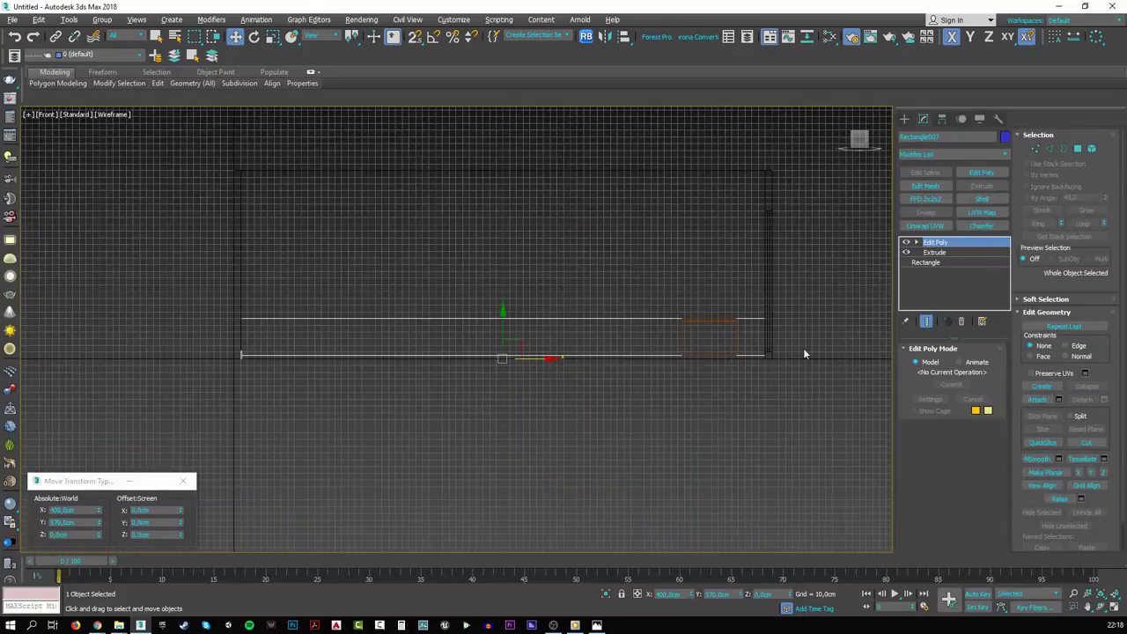
{"action": "scroll", "coordinate": [804, 354], "scroll_direction": "up", "scroll_amount": 5}
{"action": "scroll", "coordinate": [692, 421], "scroll_direction": "down", "scroll_amount": 5}
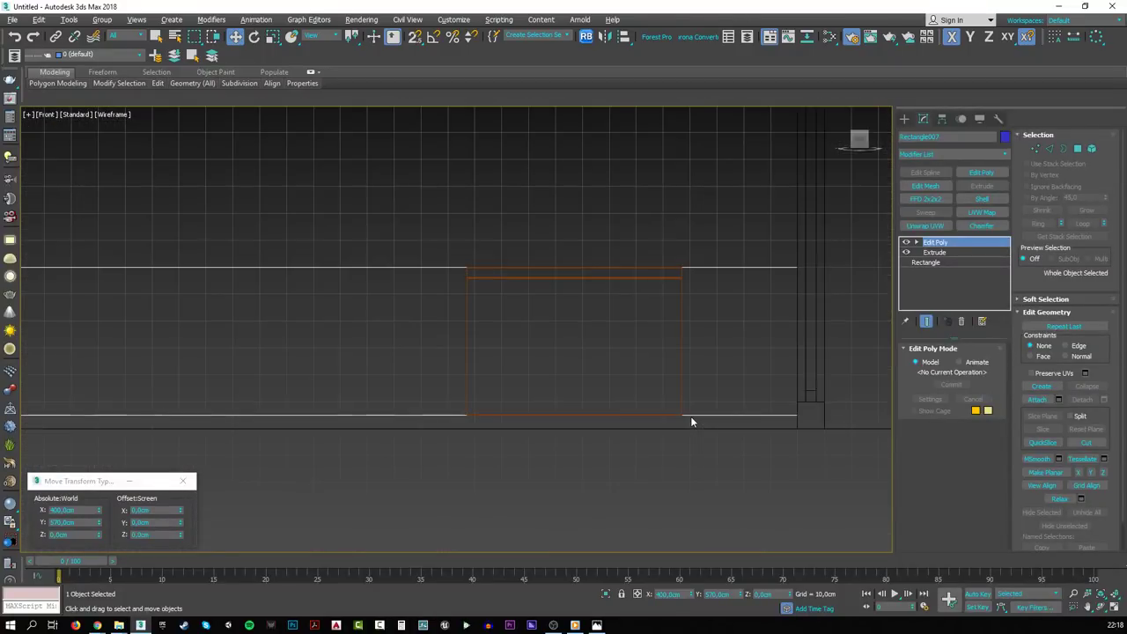
{"action": "key", "text": "p"}
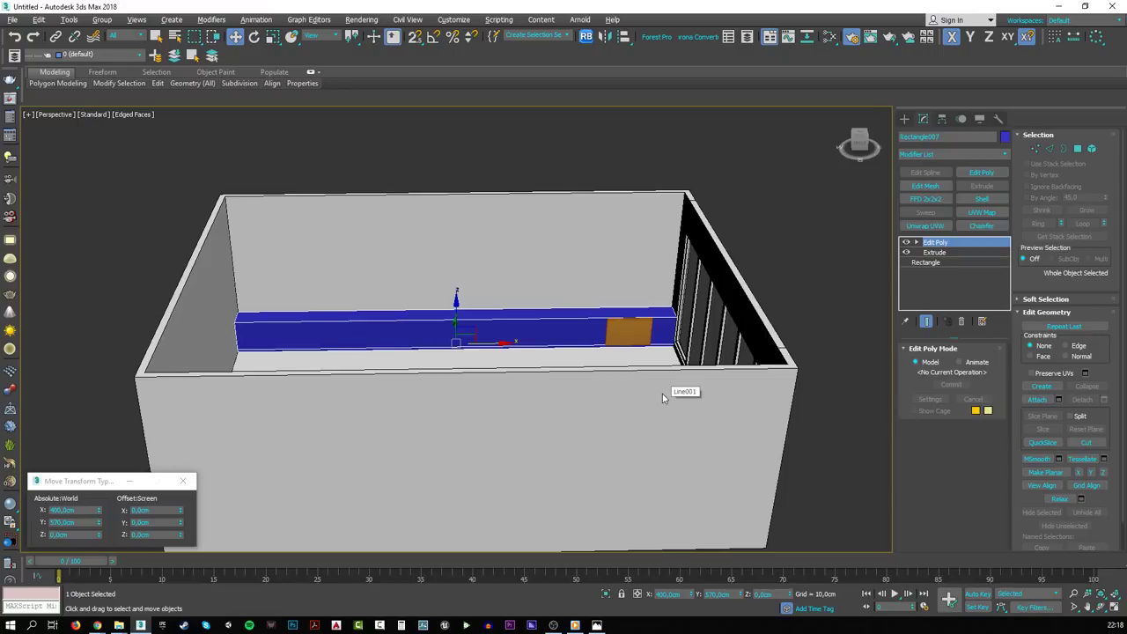
{"action": "scroll", "coordinate": [590, 348], "scroll_direction": "up", "scroll_amount": 6}
{"action": "left_click", "coordinate": [583, 349], "text": "ctrl"}
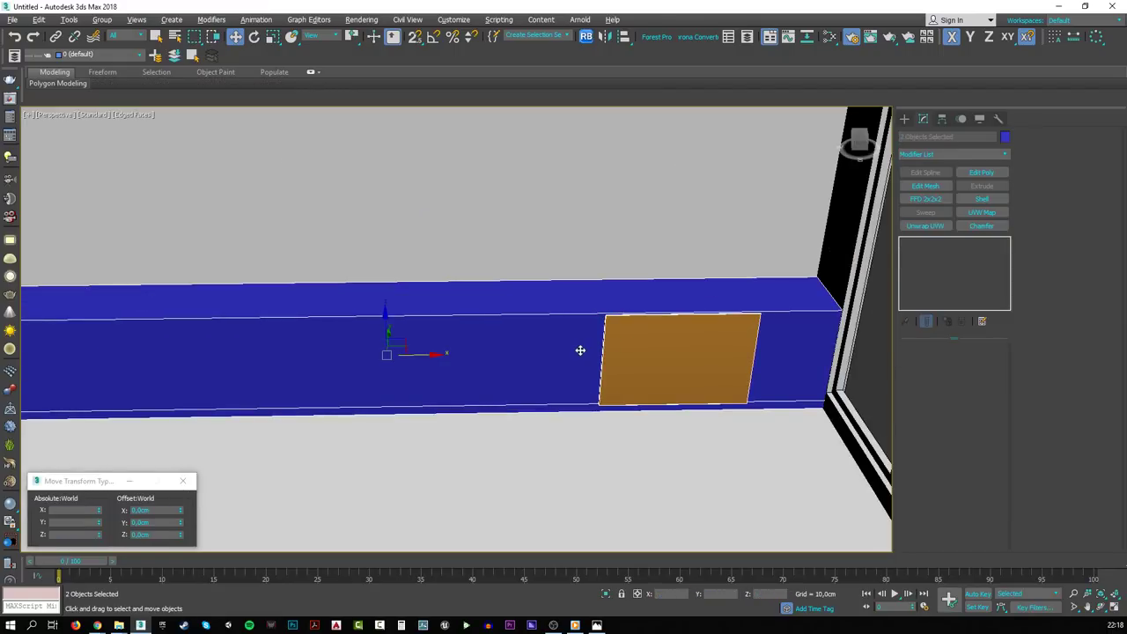
{"action": "key", "text": "z"}
{"action": "middle_click_drag", "start_coordinate": [578, 353], "coordinate": [566, 451], "text": "alt"}
{"action": "left_click", "coordinate": [565, 452]}
{"action": "scroll", "coordinate": [566, 354], "scroll_direction": "up", "scroll_amount": 4}
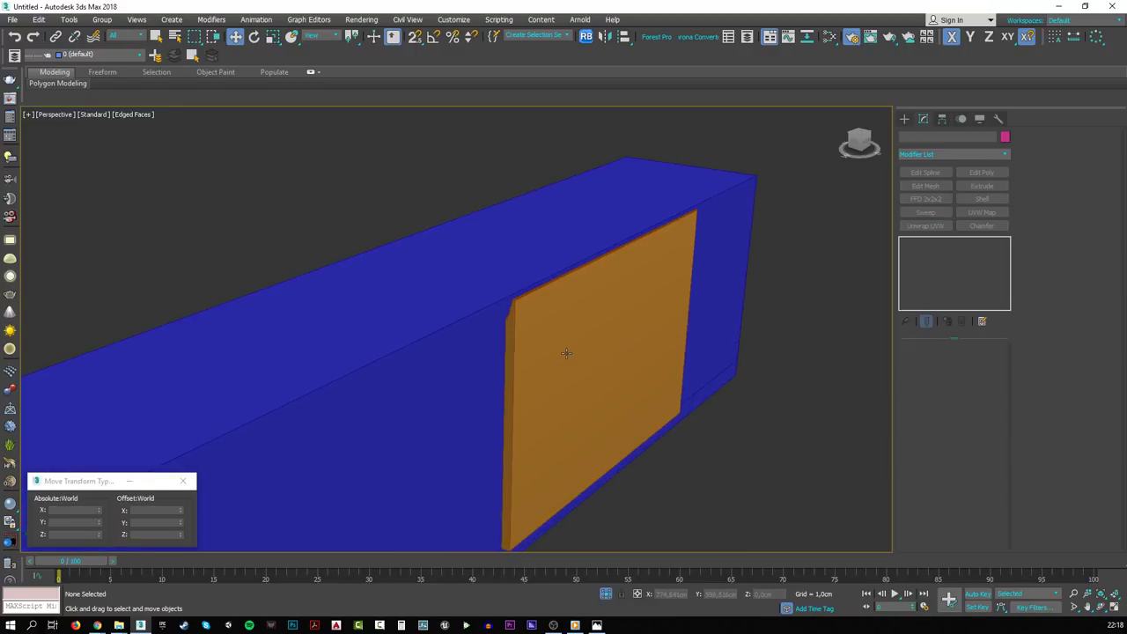
{"action": "left_click", "coordinate": [566, 354]}
{"action": "scroll", "coordinate": [526, 269], "scroll_direction": "up", "scroll_amount": 4}
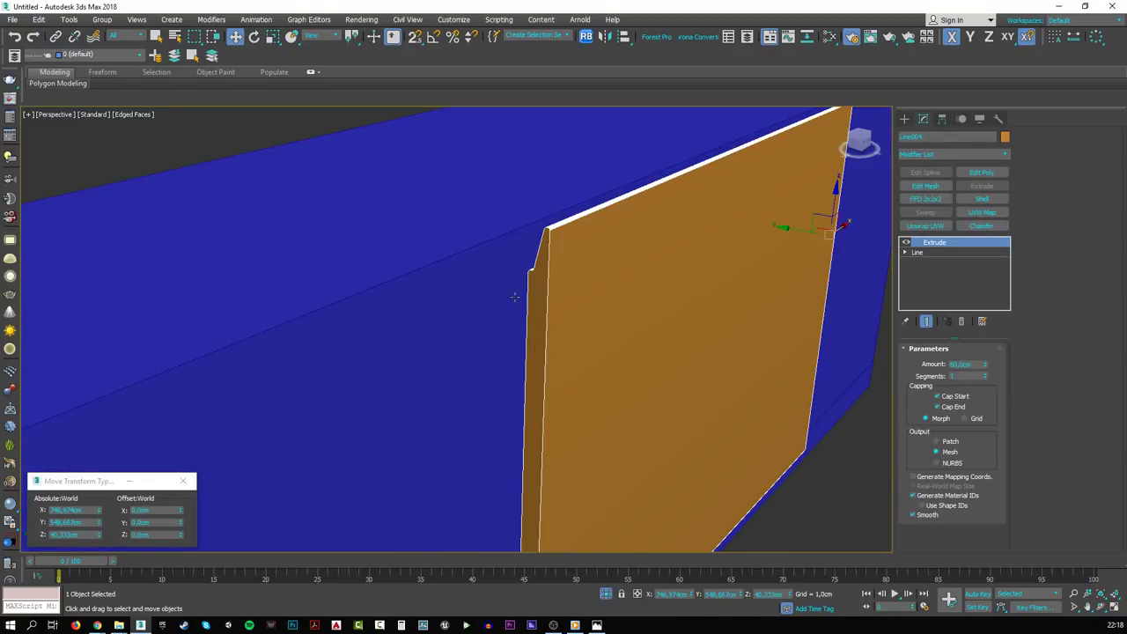
{"action": "scroll", "coordinate": [526, 270], "scroll_direction": "down", "scroll_amount": 5}
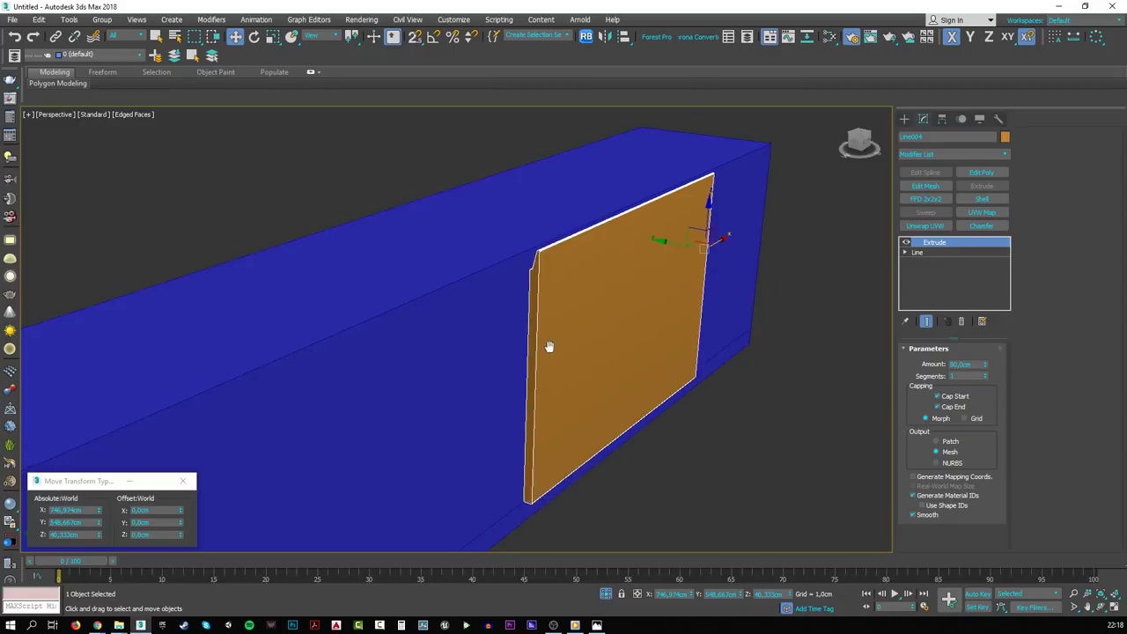
{"action": "middle_click_drag", "start_coordinate": [602, 303], "coordinate": [635, 327], "text": "alt"}
{"action": "left_click", "coordinate": [520, 335]}
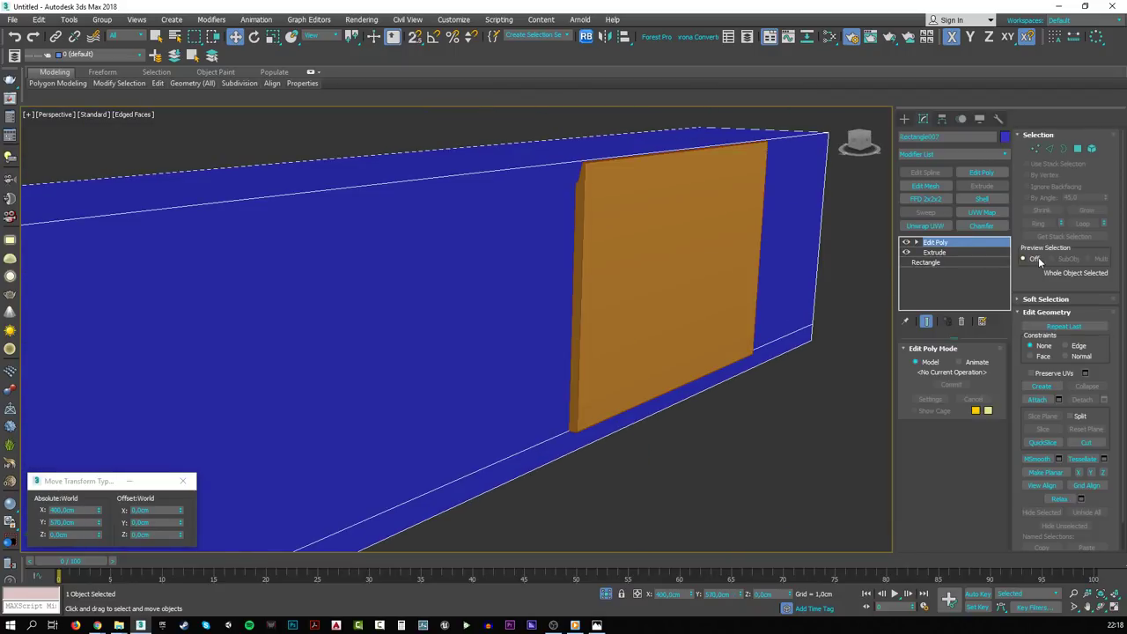
- Select the bench's large front face and inset it by 4 cm
{"action": "key", "text": "4"}
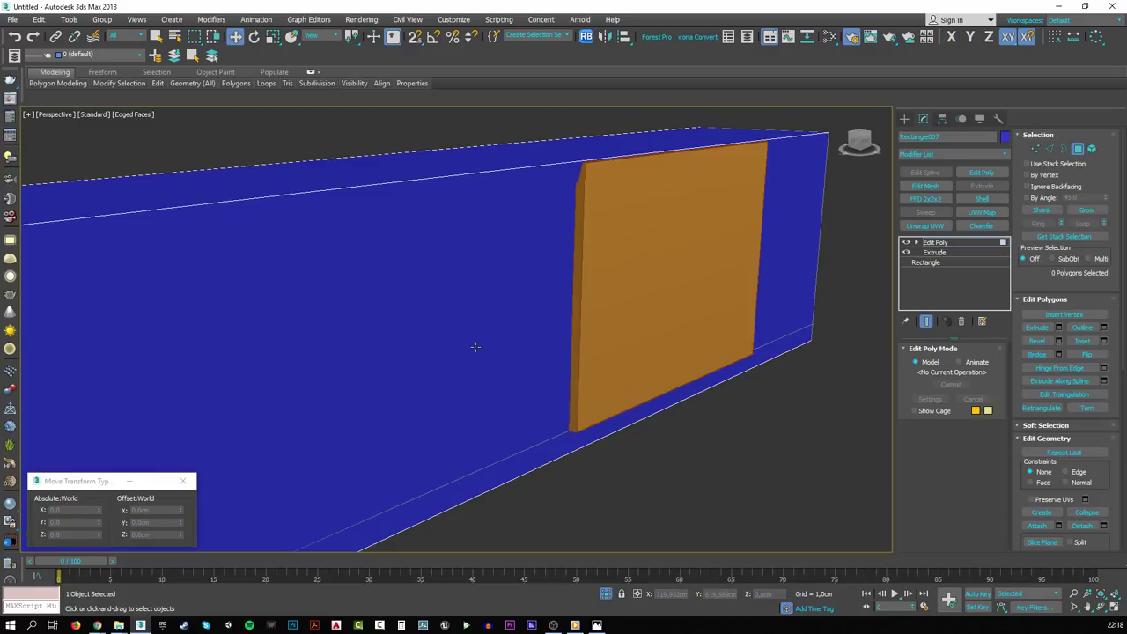
{"action": "left_click", "coordinate": [475, 347]}
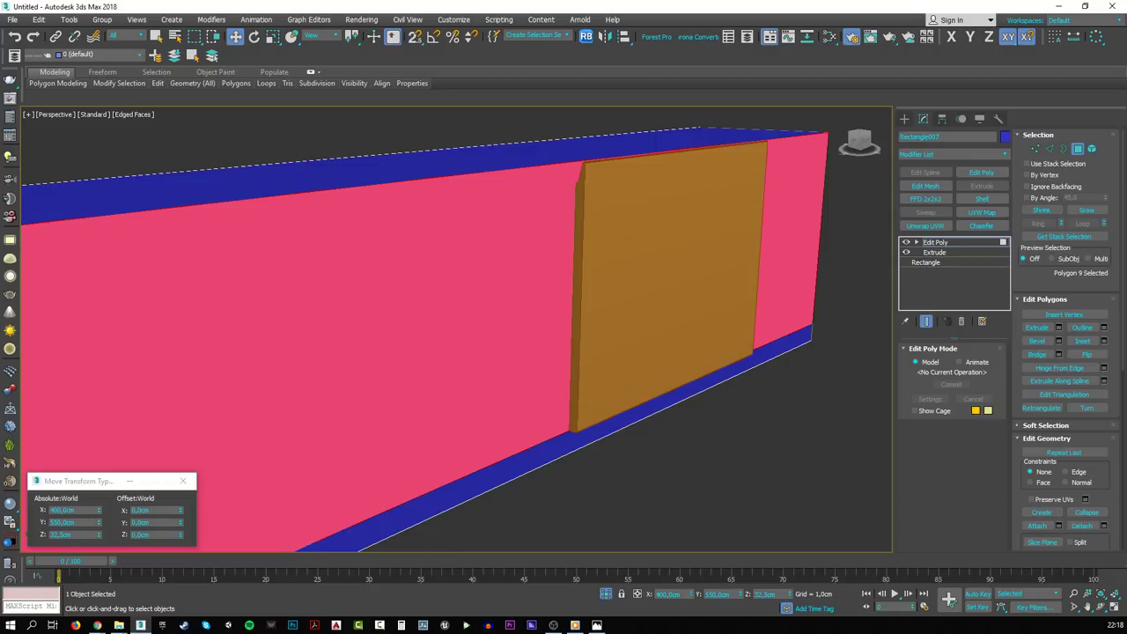
{"action": "key", "text": "alt+Tab"}
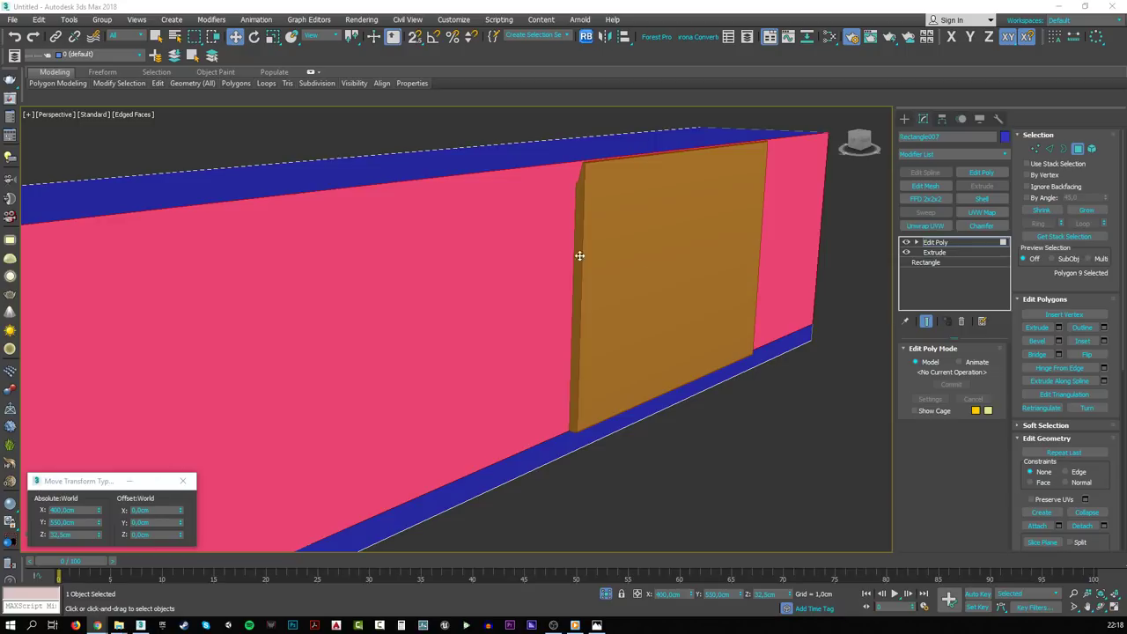
{"action": "left_click", "coordinate": [1104, 341]}
{"action": "double_click", "coordinate": [484, 353]}
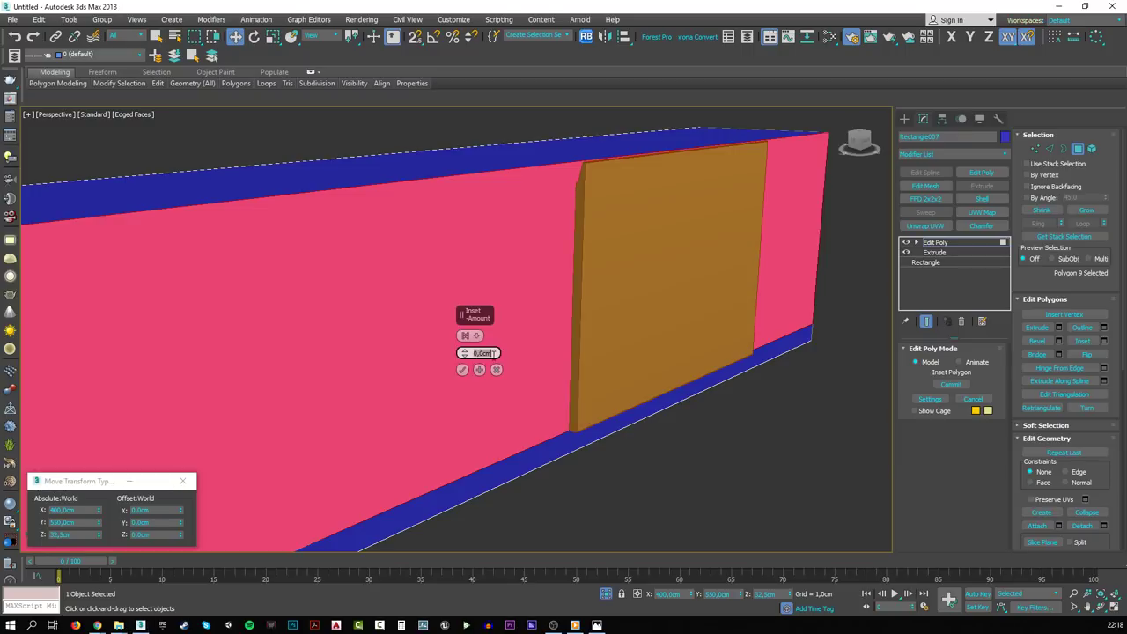
{"action": "type", "text": "4"}
{"action": "key", "text": "Return"}
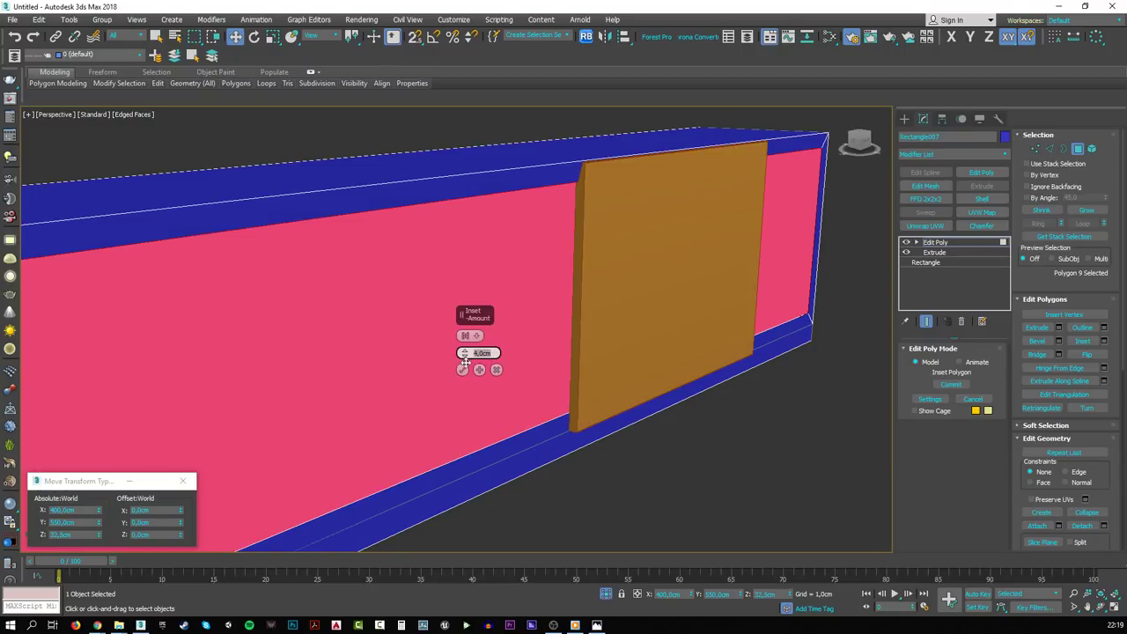
{"action": "left_click", "coordinate": [462, 369]}
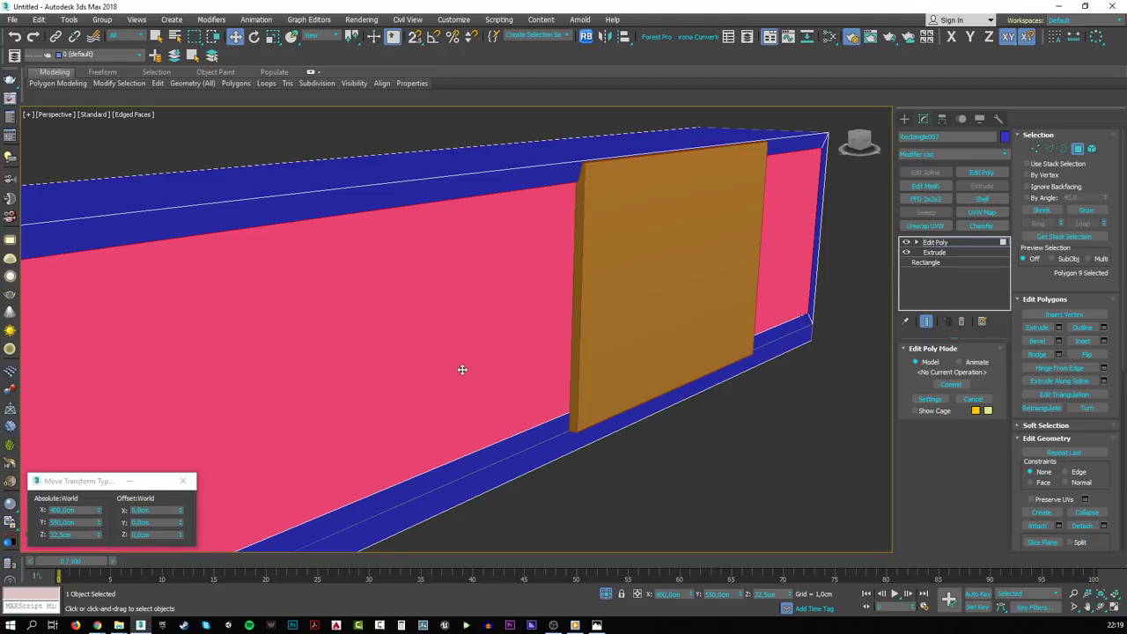
- Extrude the inset face by -25 cm to form the recessed opening
{"action": "left_click", "coordinate": [1059, 327]}
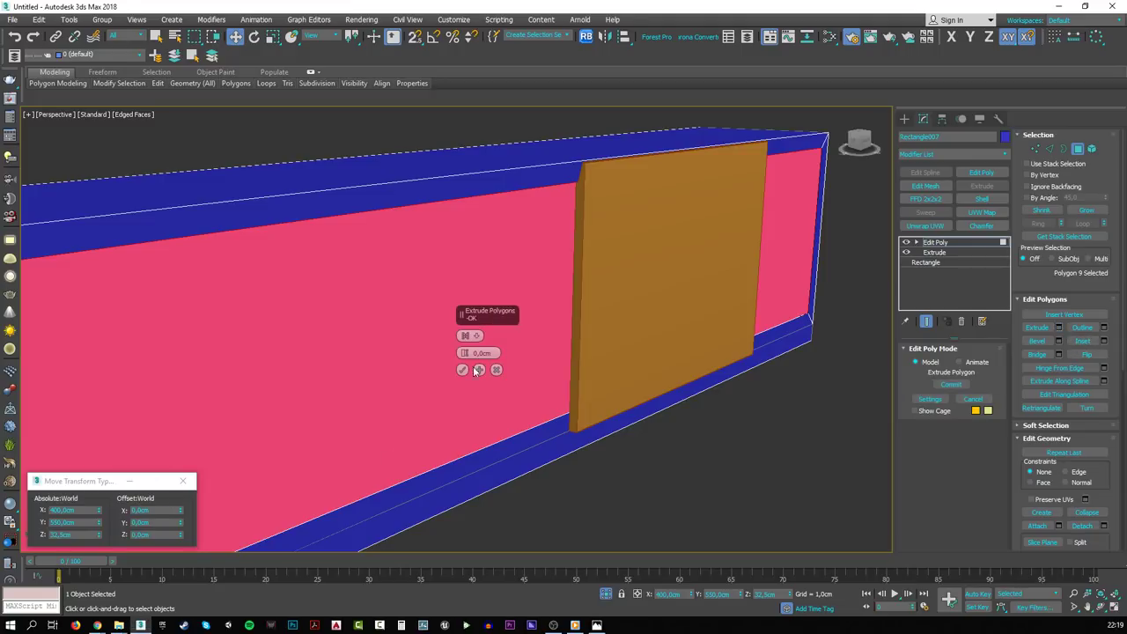
{"action": "left_click", "coordinate": [482, 353]}
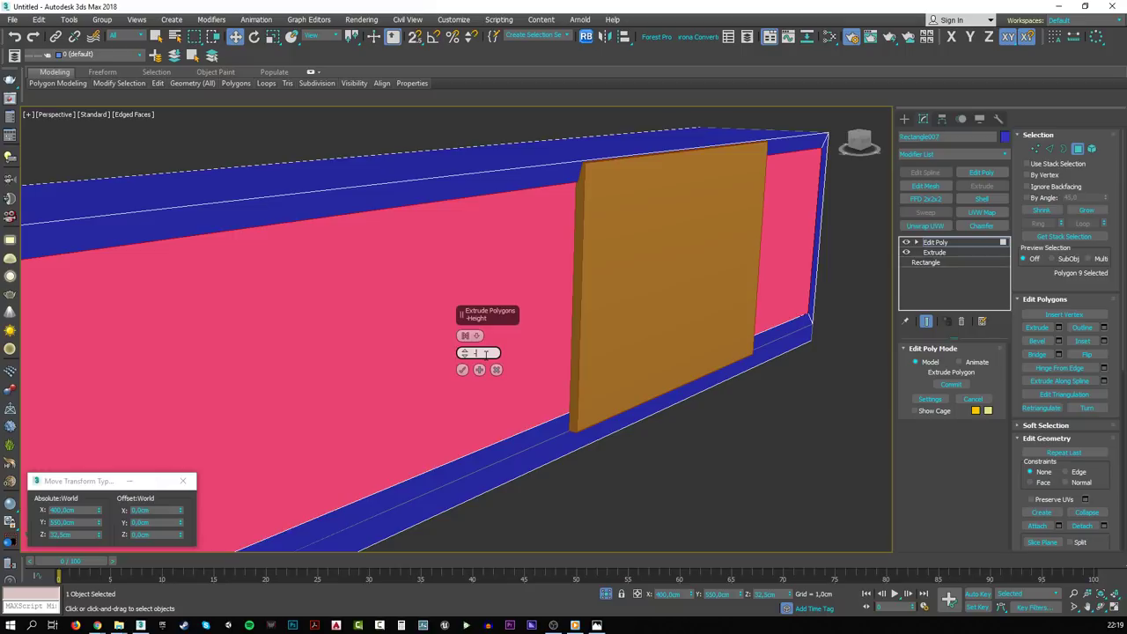
{"action": "type", "text": "-25"}
{"action": "key", "text": "Return"}
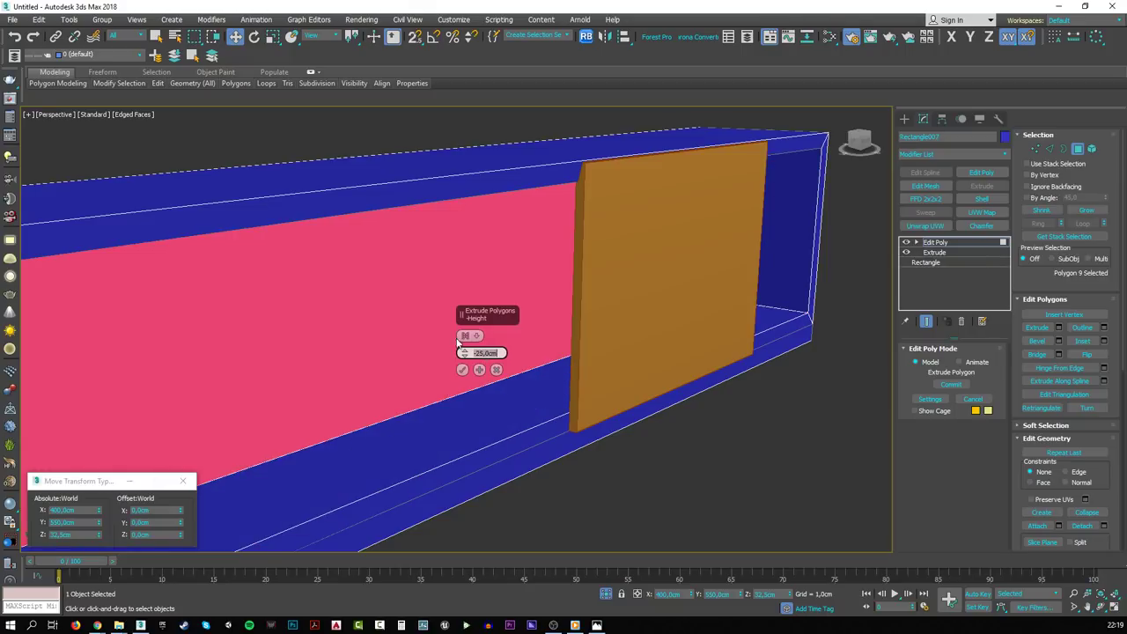
{"action": "left_click", "coordinate": [463, 370]}
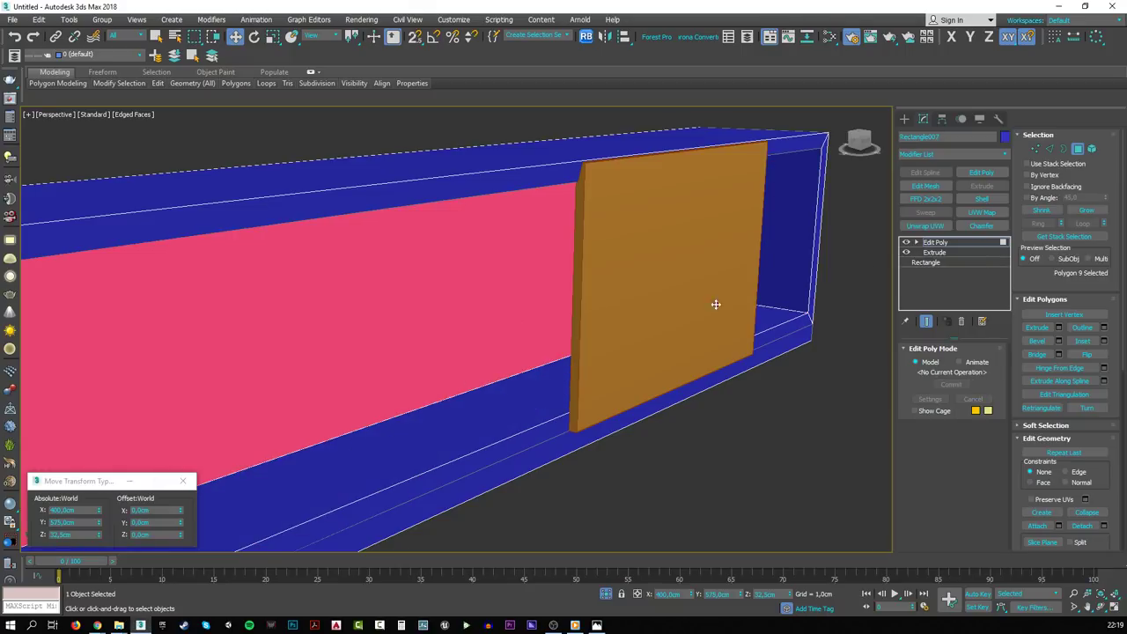
{"action": "left_click", "coordinate": [718, 437]}
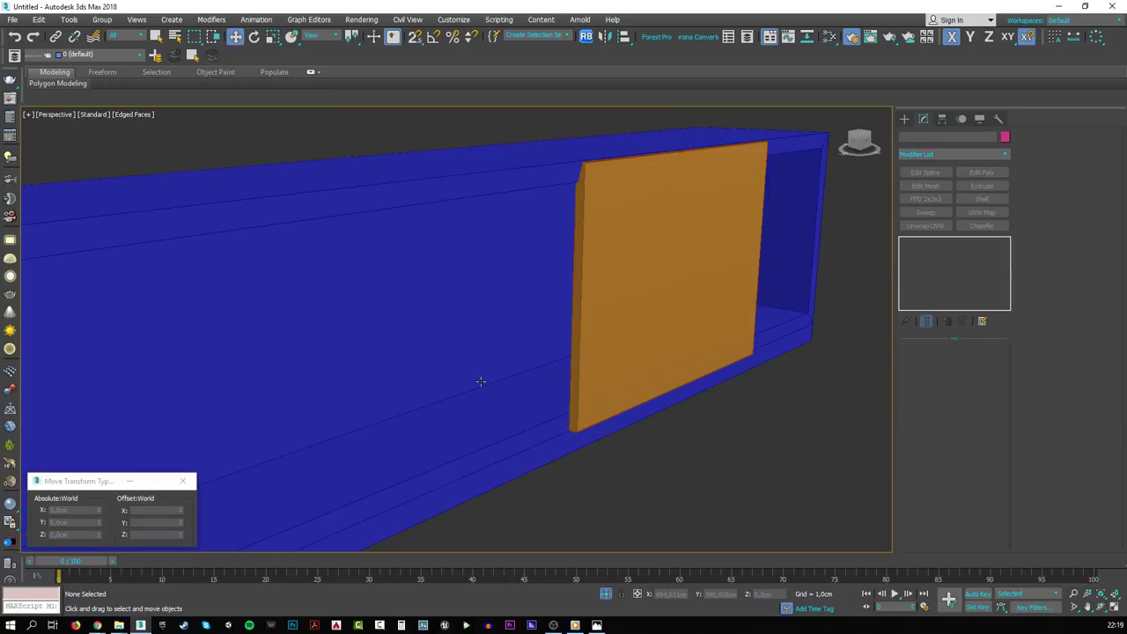
{"action": "left_click", "coordinate": [481, 381]}
{"action": "key", "text": "z"}
{"action": "middle_click_drag", "start_coordinate": [440, 407], "coordinate": [474, 421], "text": "alt"}
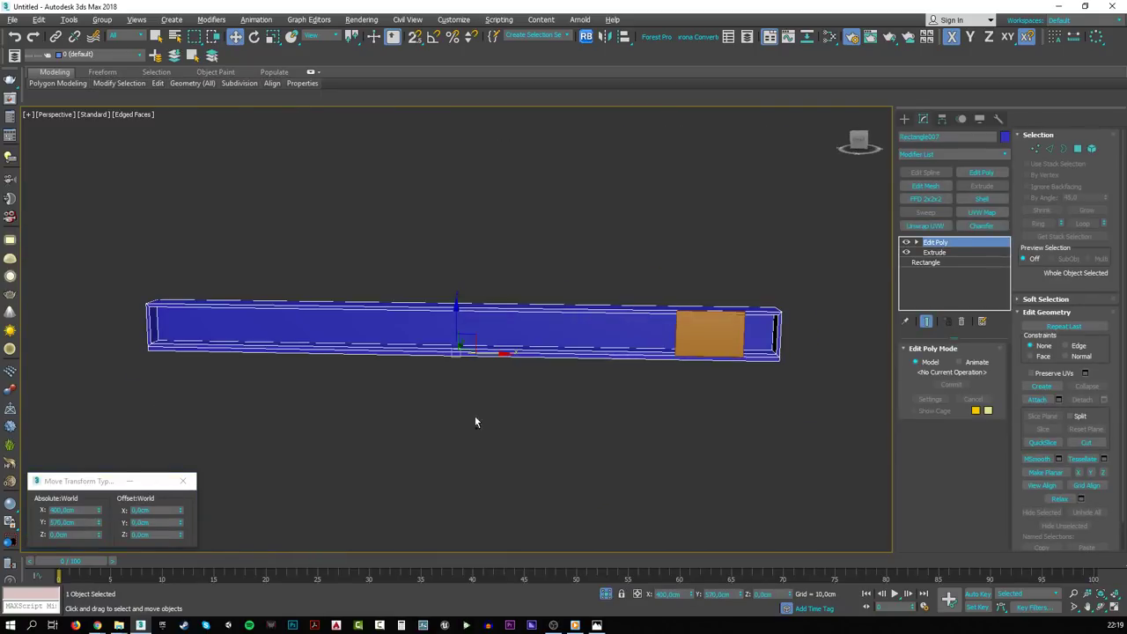
- Align the orange panel's maximum X position to the blue box's maximum, placing it at X 790 cm
{"action": "scroll", "coordinate": [579, 377], "scroll_direction": "up", "scroll_amount": 5}
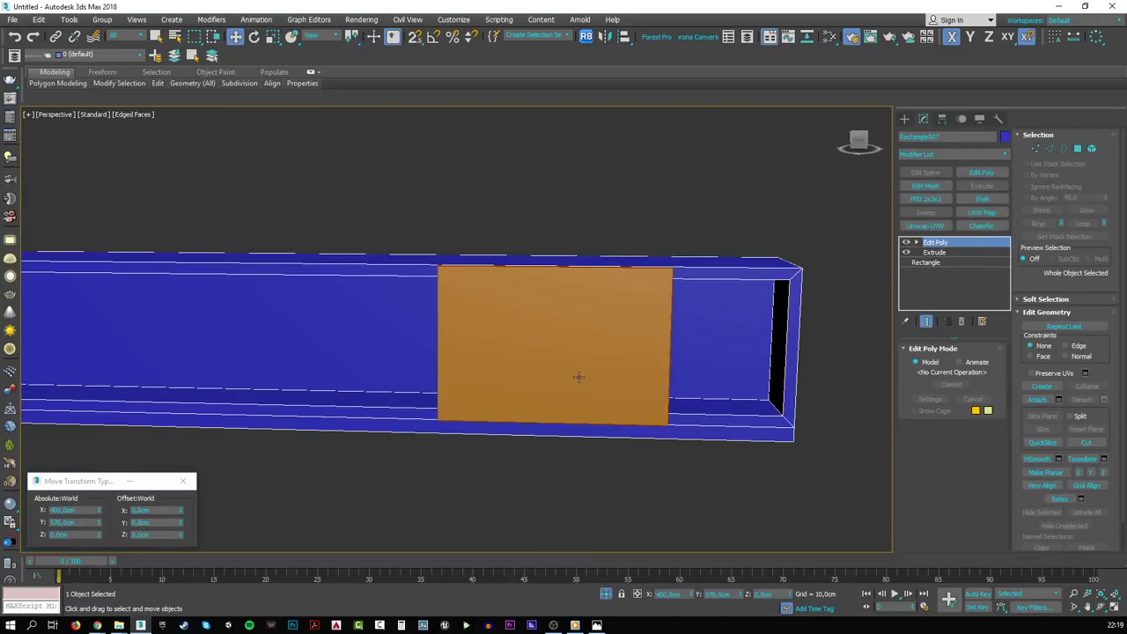
{"action": "left_click", "coordinate": [578, 377]}
{"action": "middle_click_drag", "start_coordinate": [546, 333], "coordinate": [586, 348], "text": "alt"}
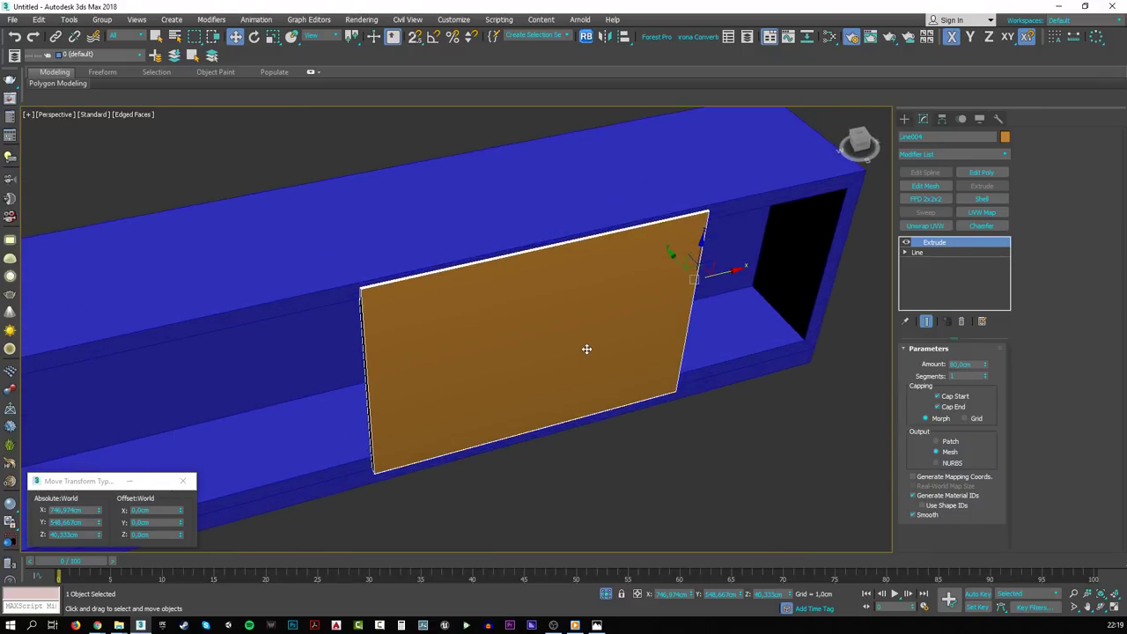
{"action": "left_click", "coordinate": [624, 36]}
{"action": "left_click", "coordinate": [552, 190]}
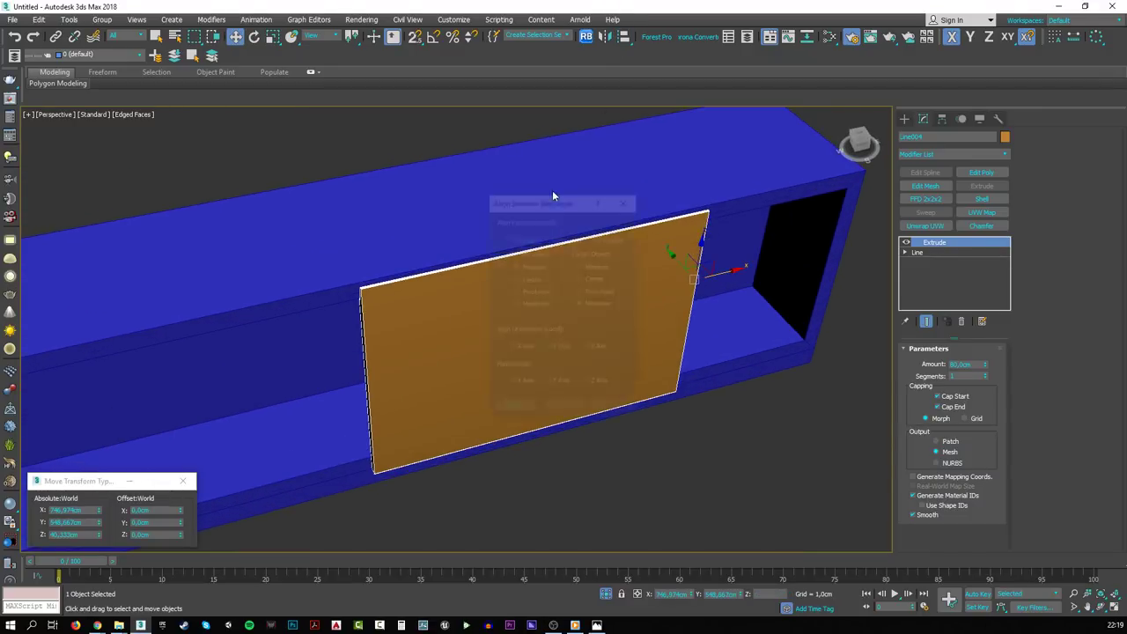
{"action": "left_click", "coordinate": [551, 304]}
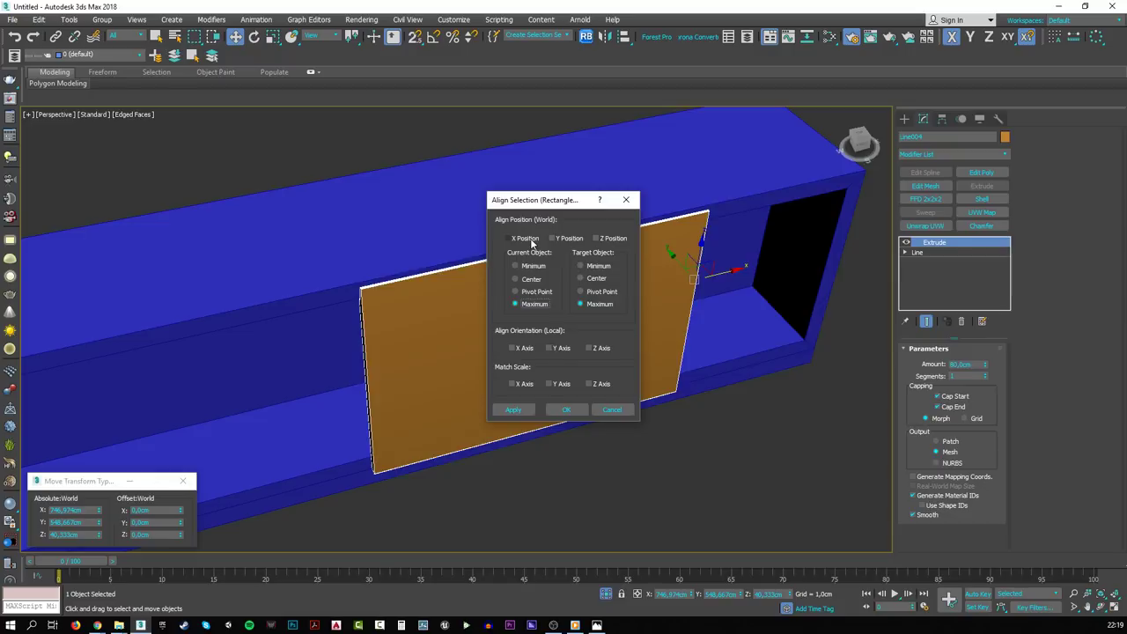
{"action": "left_click", "coordinate": [529, 239]}
{"action": "left_click", "coordinate": [566, 409]}
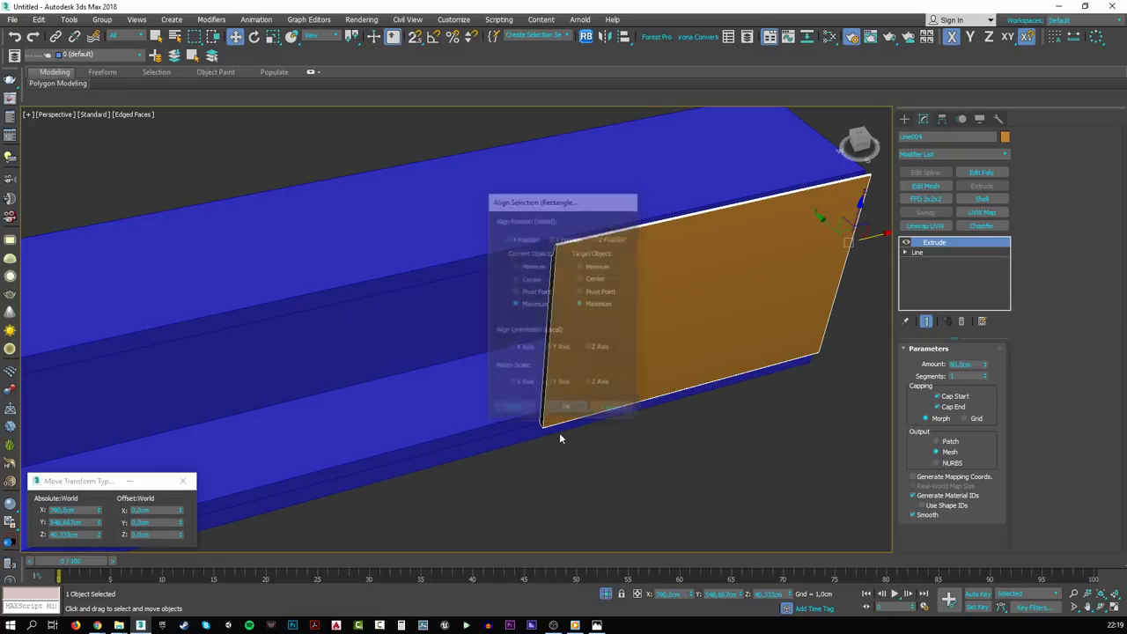
{"action": "left_click", "coordinate": [572, 382]}
{"action": "scroll", "coordinate": [571, 382], "scroll_direction": "down", "scroll_amount": 5}
{"action": "middle_click_drag", "start_coordinate": [435, 429], "coordinate": [588, 272]}
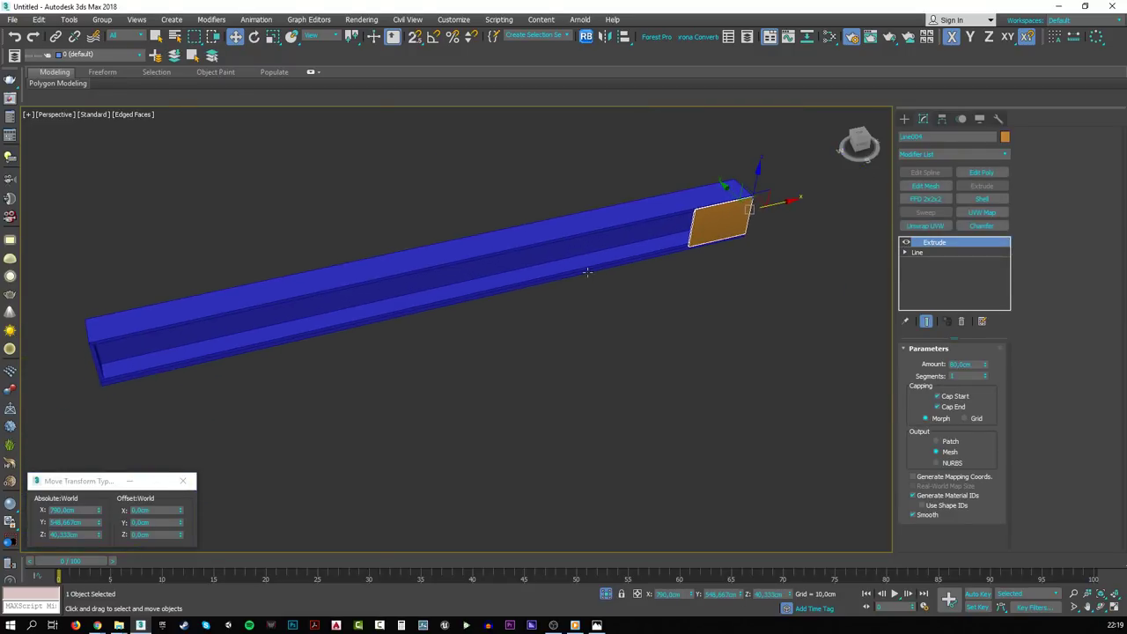
- Array the orange panel into 10 instances spaced -80 cm along X
{"action": "left_click", "coordinate": [65, 20]}
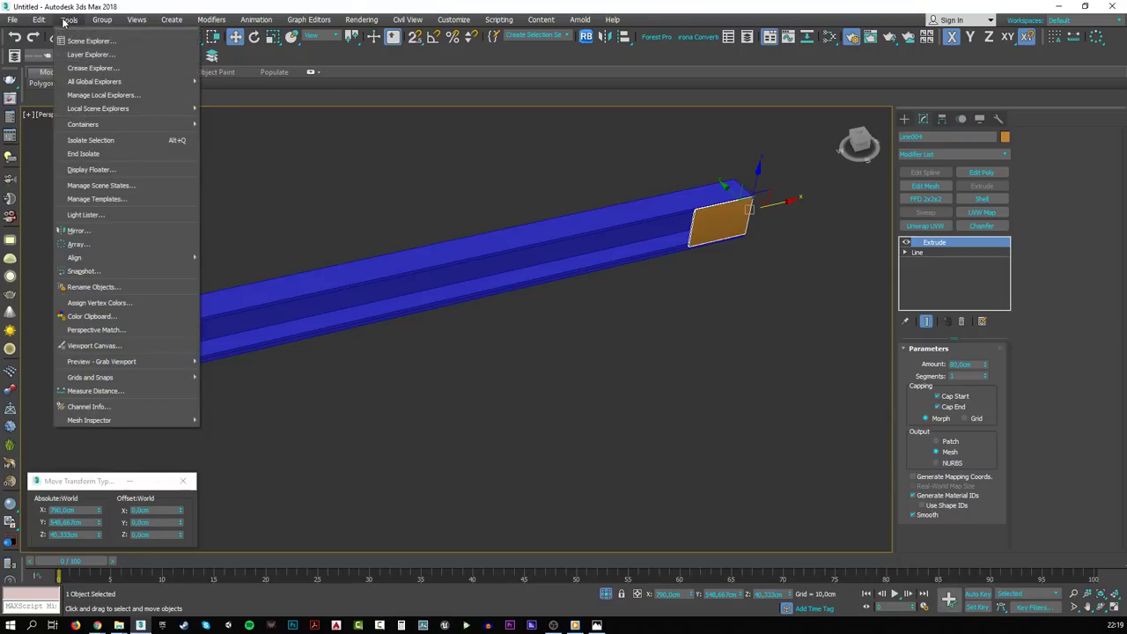
{"action": "left_click", "coordinate": [86, 246]}
{"action": "left_click_drag", "start_coordinate": [555, 210], "coordinate": [668, 344]}
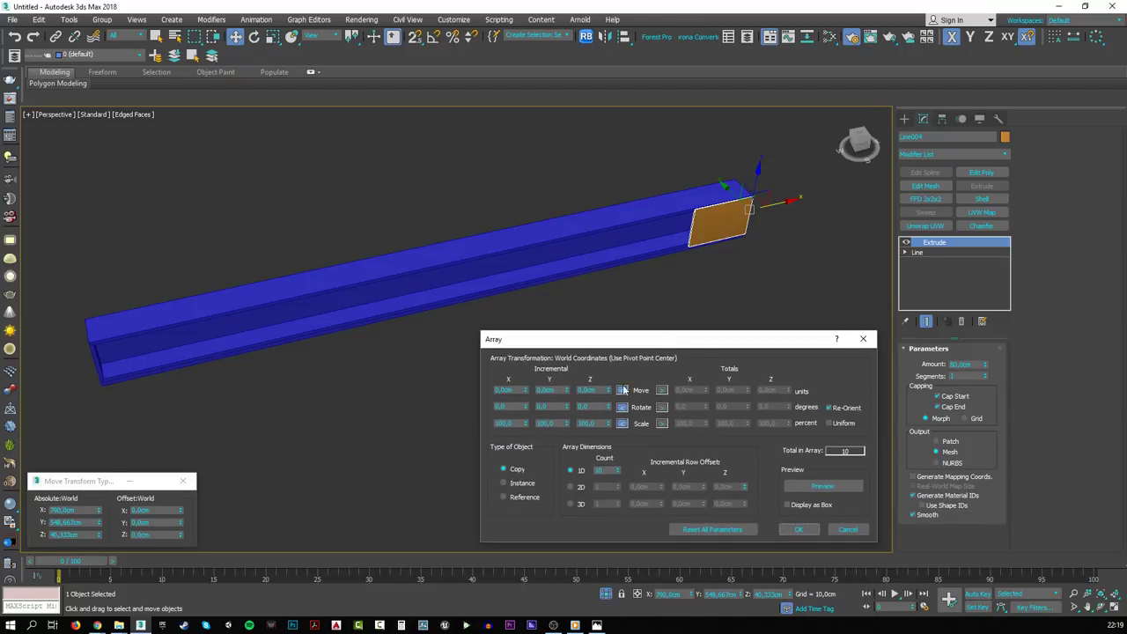
{"action": "double_click", "coordinate": [516, 391]}
{"action": "key", "text": "BackSpace"}
{"action": "type", "text": "-80"}
{"action": "left_click", "coordinate": [509, 484]}
{"action": "left_click", "coordinate": [828, 487]}
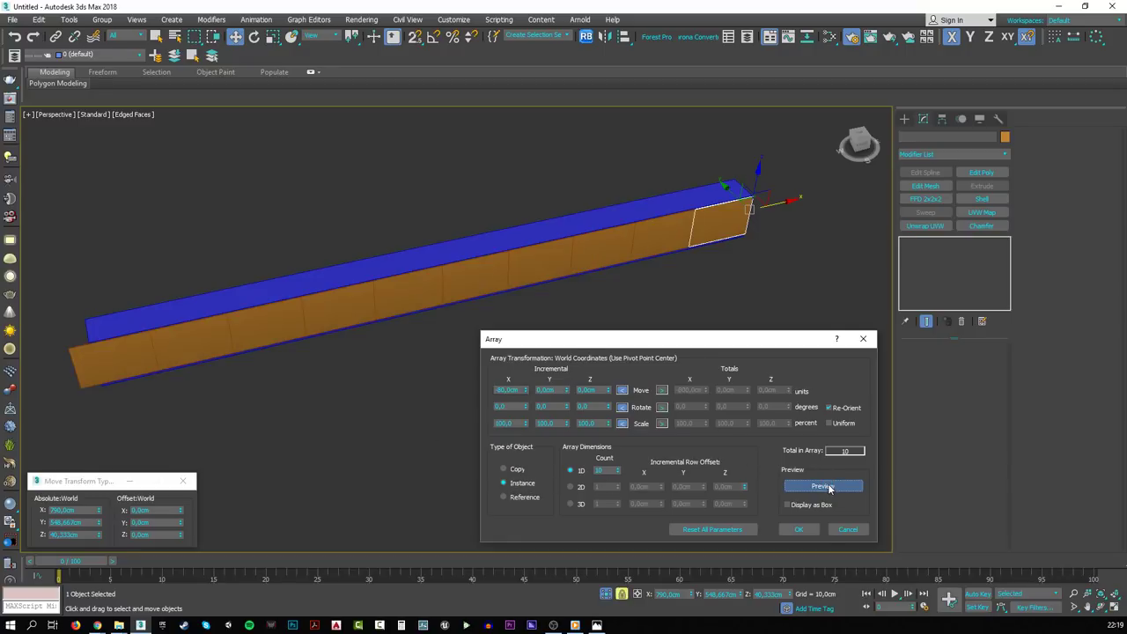
{"action": "left_click", "coordinate": [798, 529]}
- Set the panel's extrude amount to 79,75 cm and select all cabinet objects
{"action": "left_click", "coordinate": [690, 287]}
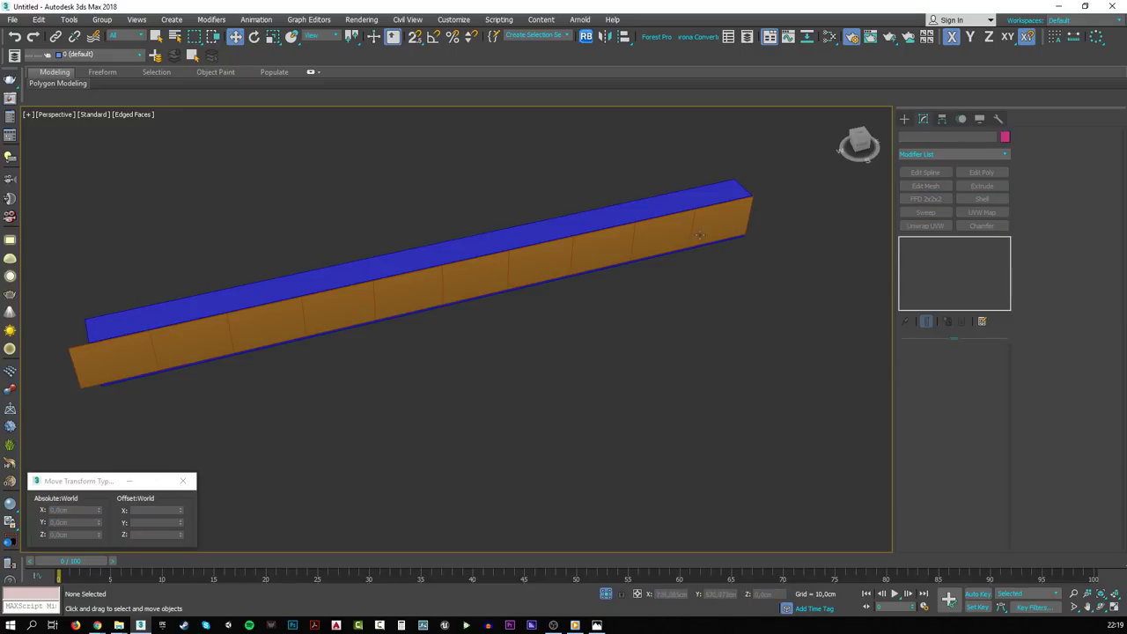
{"action": "left_click", "coordinate": [710, 219]}
{"action": "key", "text": "z"}
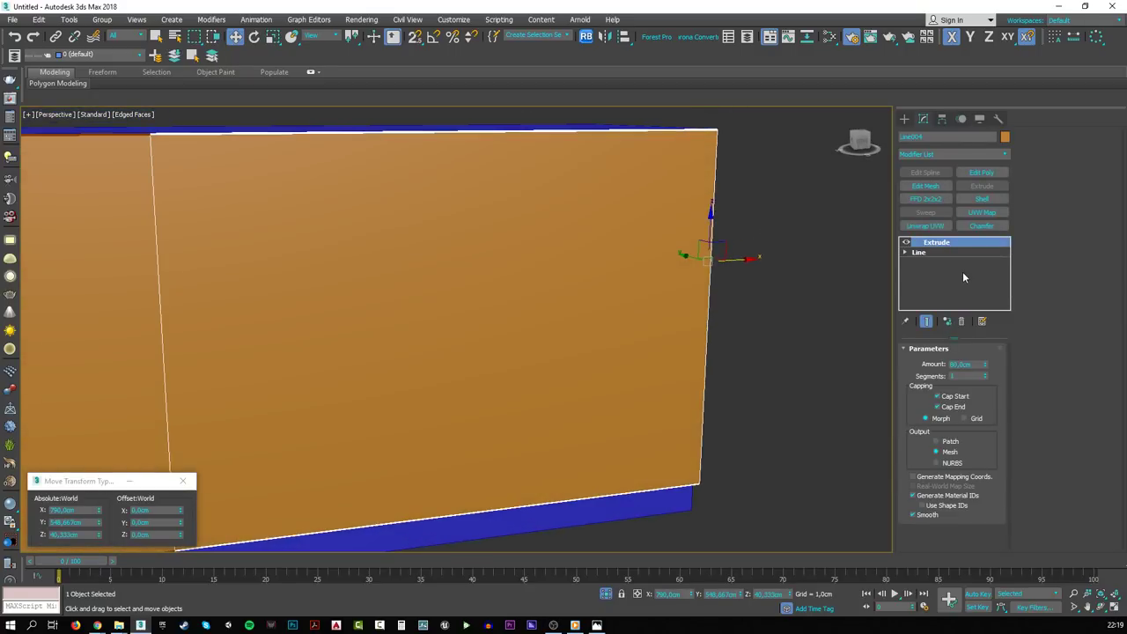
{"action": "double_click", "coordinate": [975, 364]}
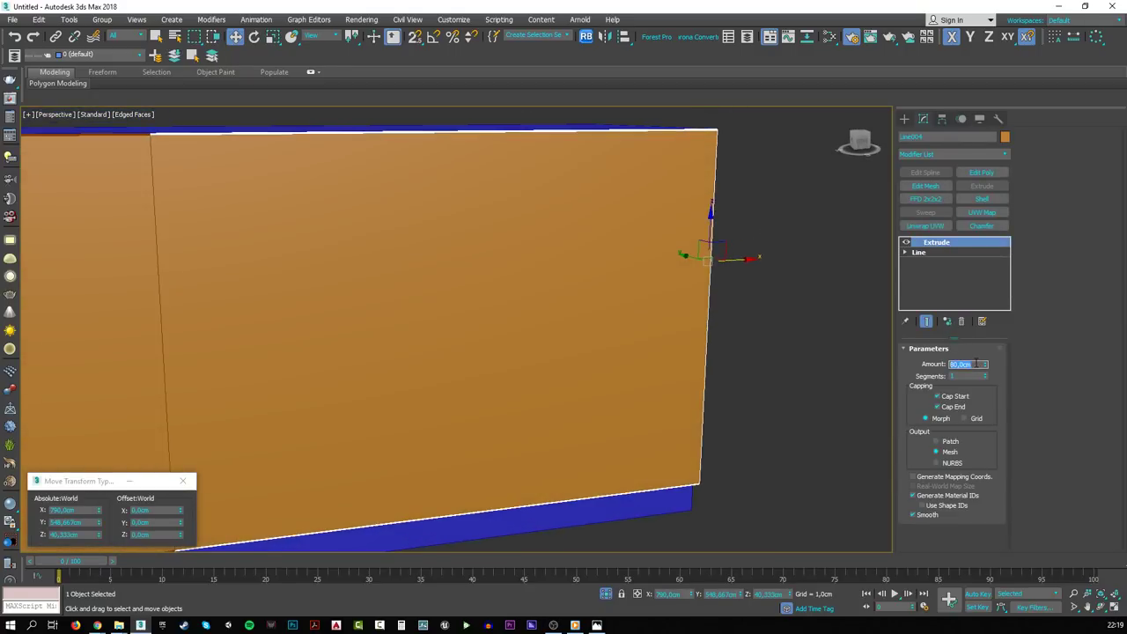
{"action": "type", "text": "79,5"}
{"action": "key", "text": "Return"}
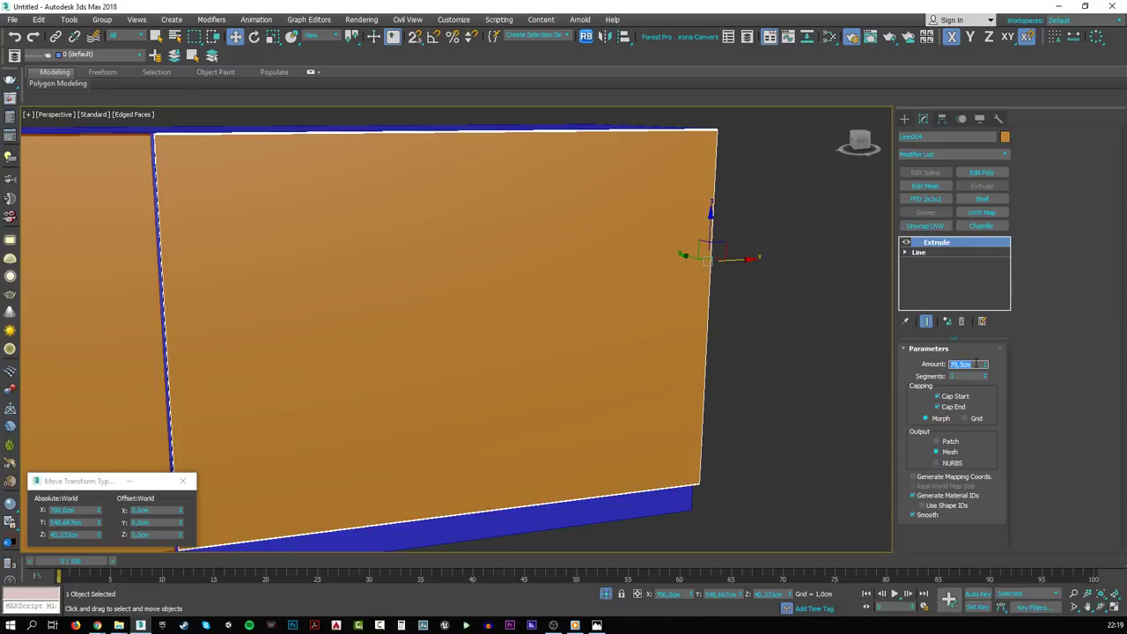
{"action": "type", "text": "79,75"}
{"action": "key", "text": "Return"}
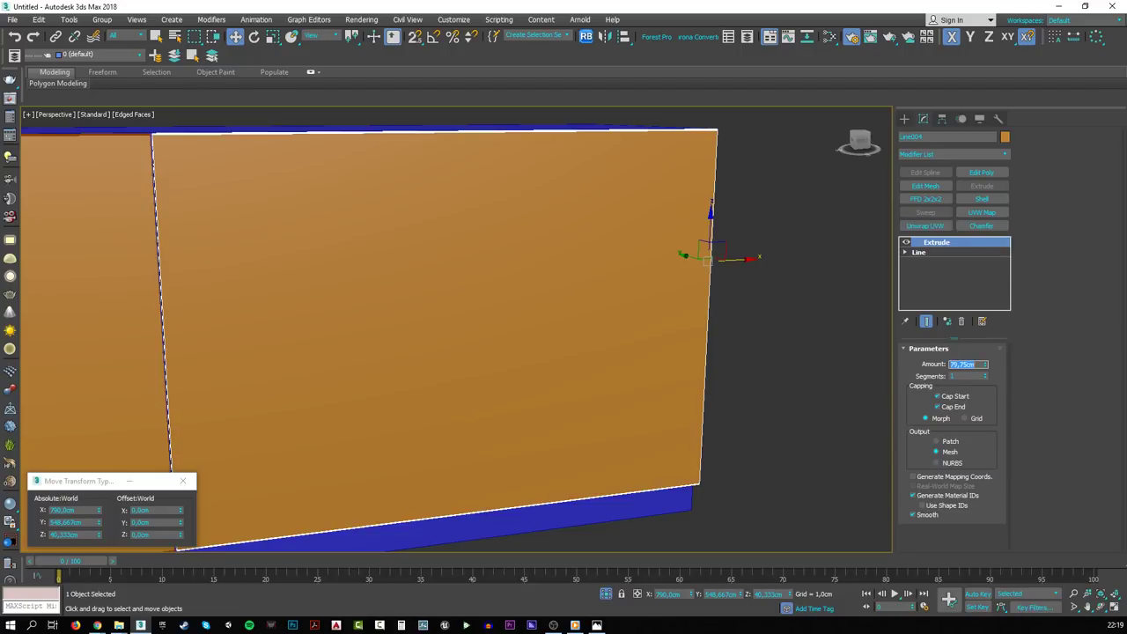
{"action": "left_click", "coordinate": [841, 379]}
{"action": "scroll", "coordinate": [418, 373], "scroll_direction": "down", "scroll_amount": 5}
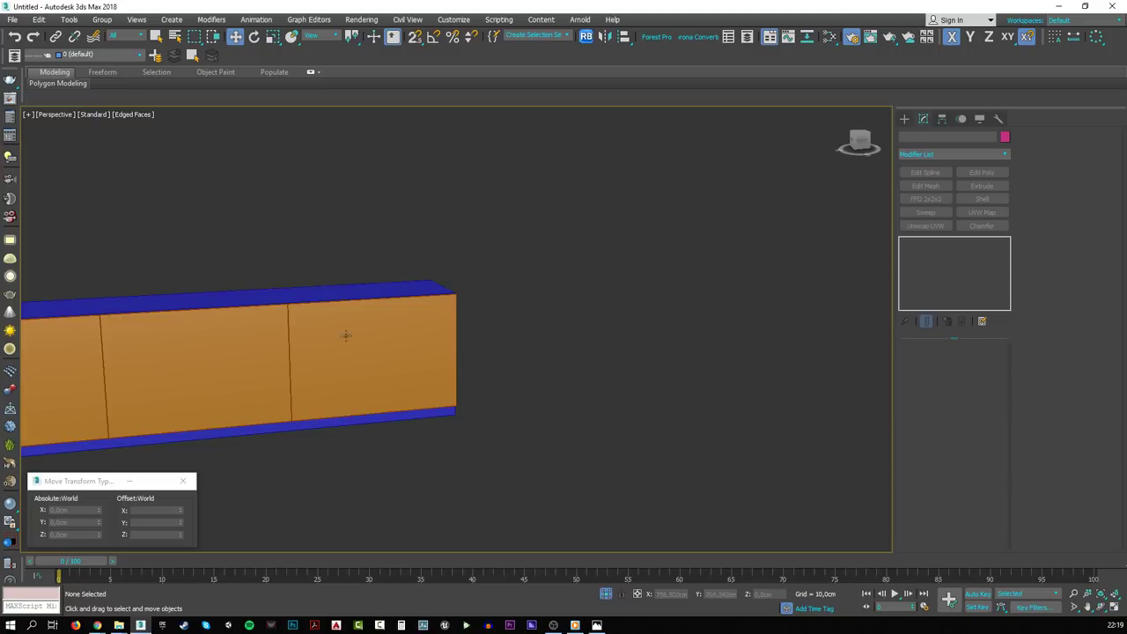
{"action": "middle_click_drag", "start_coordinate": [345, 334], "coordinate": [467, 383], "text": "alt"}
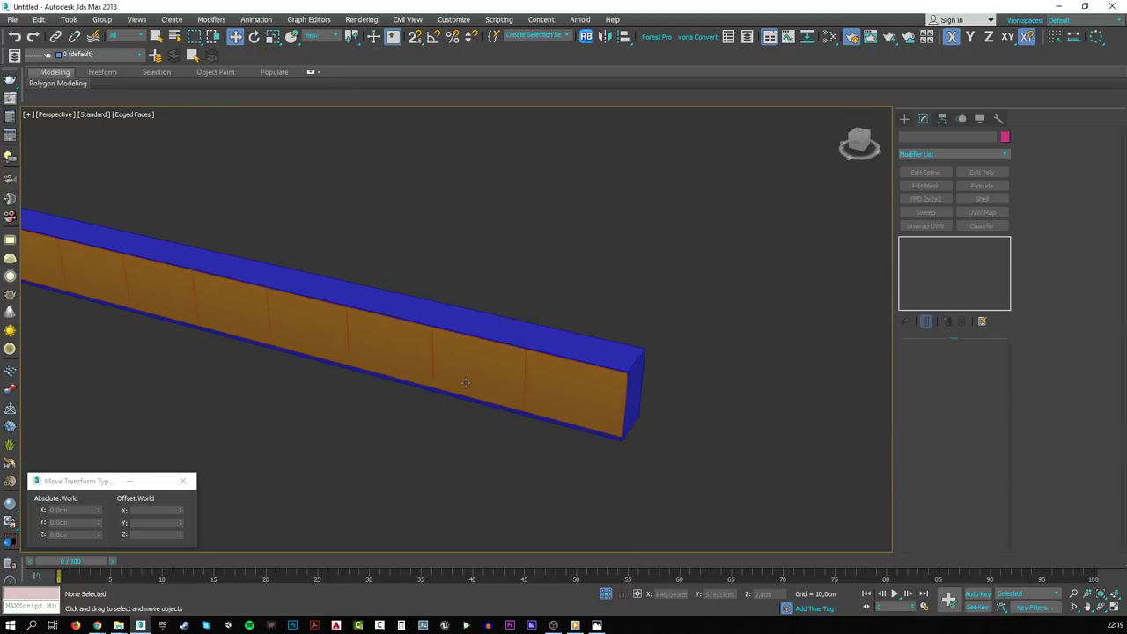
{"action": "key", "text": "ctrl+a"}
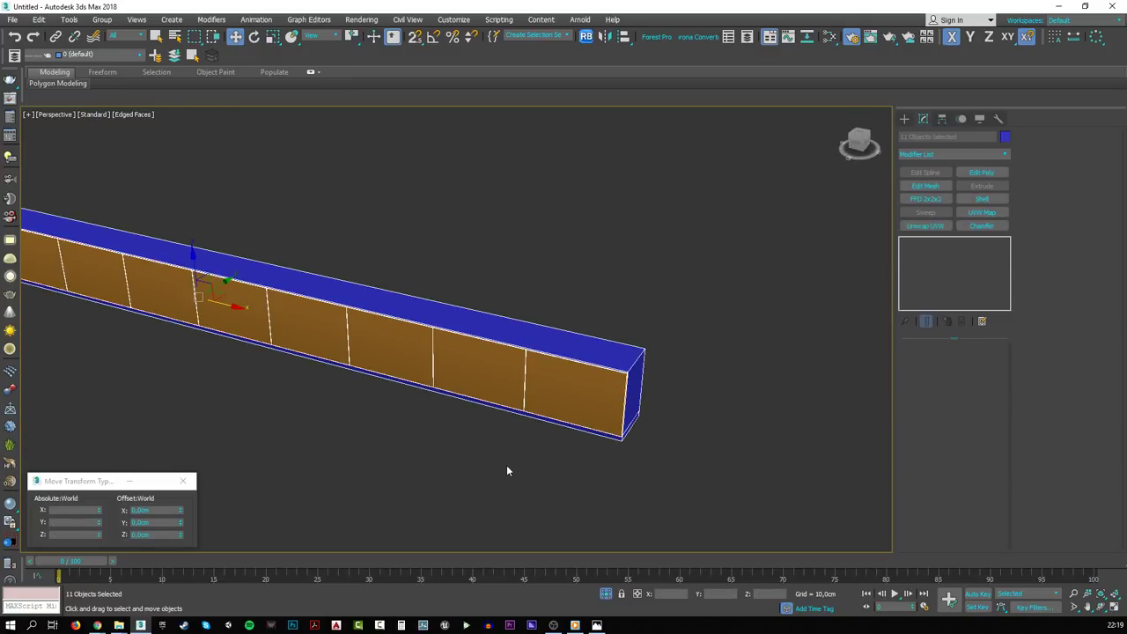
- Add a new CoronaMtl node in the Slate Material Editor and show its parameters
{"action": "key", "text": "m"}
{"action": "middle_click_drag", "start_coordinate": [463, 395], "coordinate": [587, 260]}
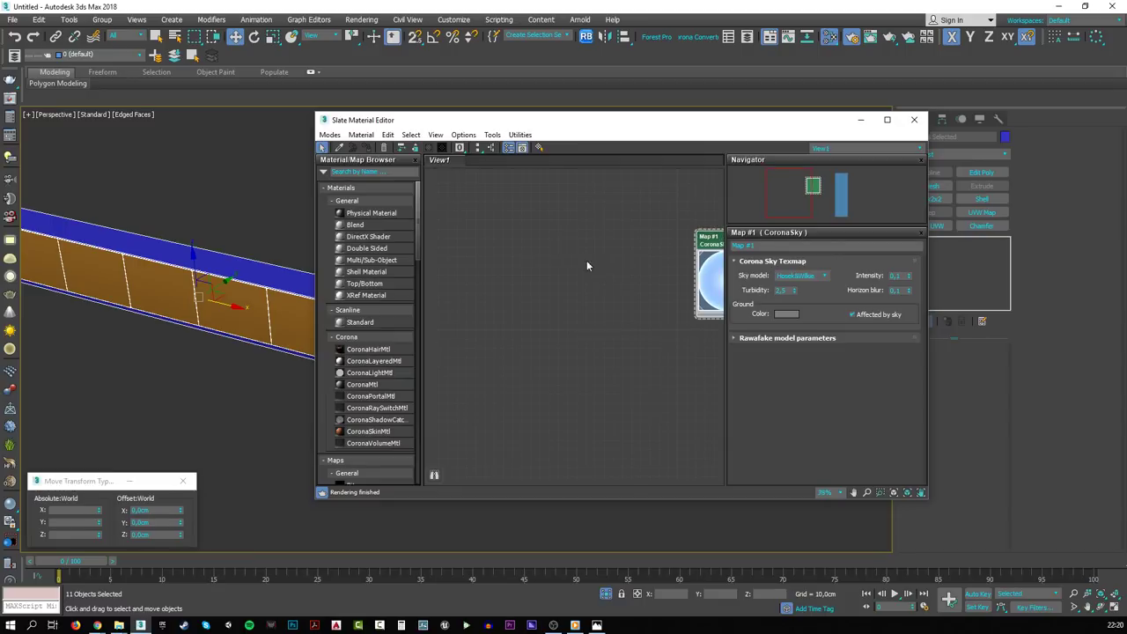
{"action": "right_click", "coordinate": [516, 237]}
{"action": "mouse_move", "coordinate": [549, 244]}
{"action": "mouse_move", "coordinate": [670, 278]}
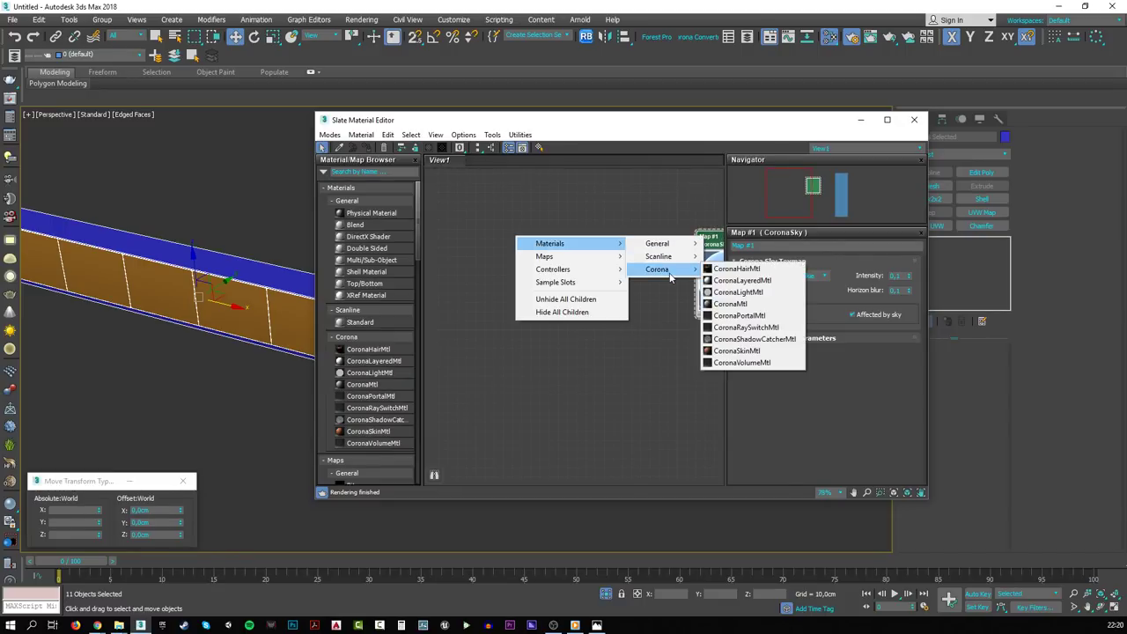
{"action": "left_click", "coordinate": [730, 304]}
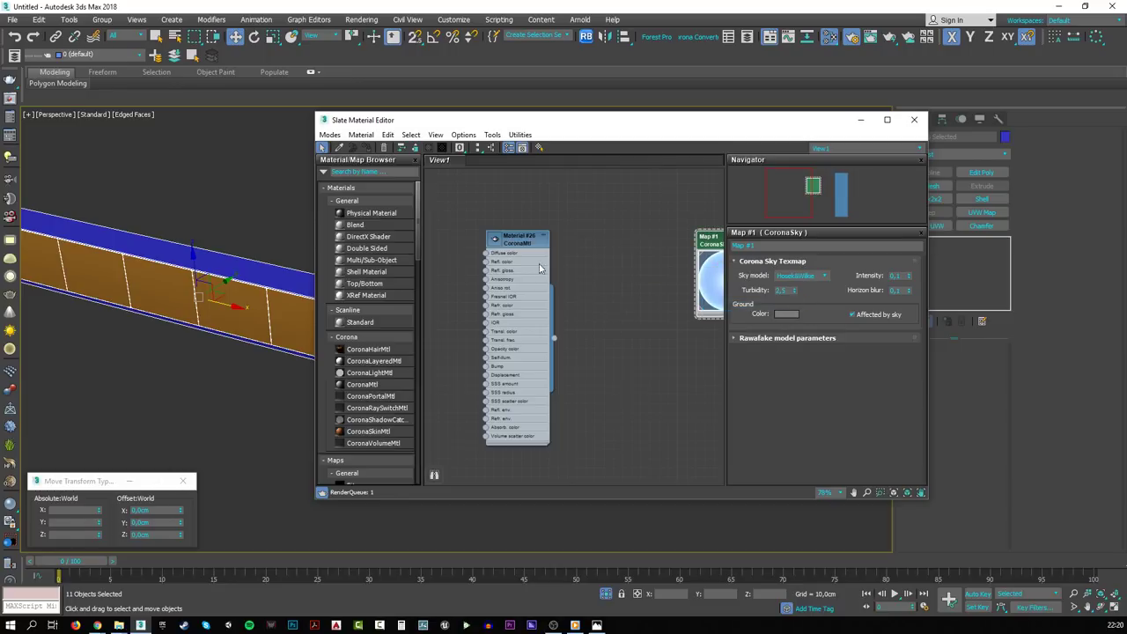
{"action": "double_click", "coordinate": [498, 243]}
{"action": "left_click_drag", "start_coordinate": [521, 244], "coordinate": [577, 188]}
{"action": "double_click", "coordinate": [575, 187]}
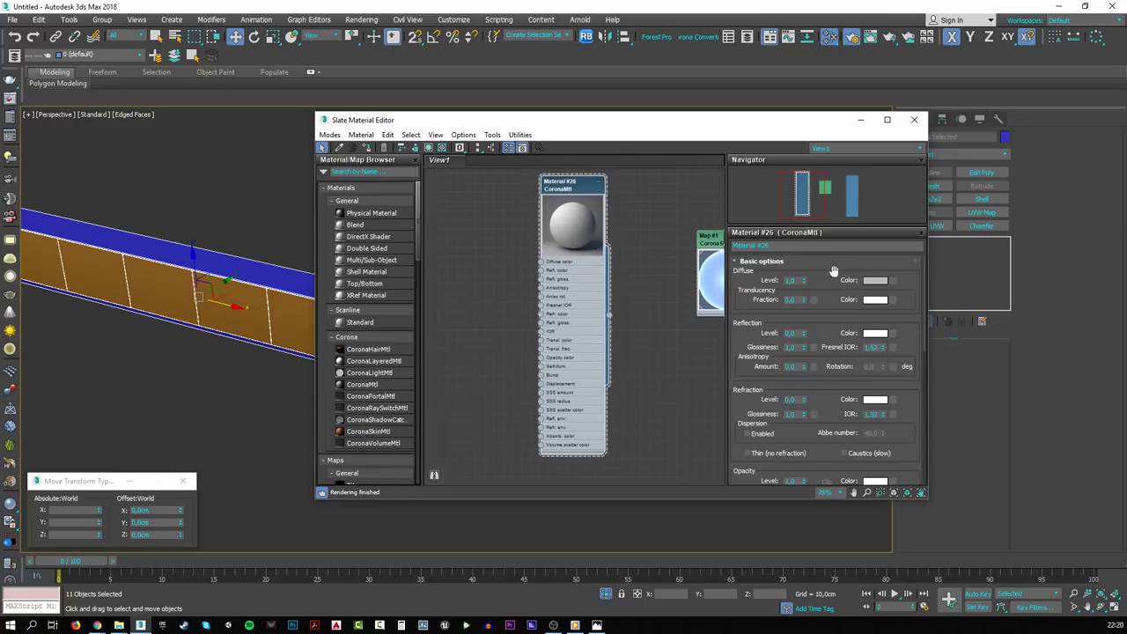
- Name the material 'black' and set its diffuse colour to RGB 0
{"action": "left_click", "coordinate": [779, 246]}
{"action": "type", "text": "b"}
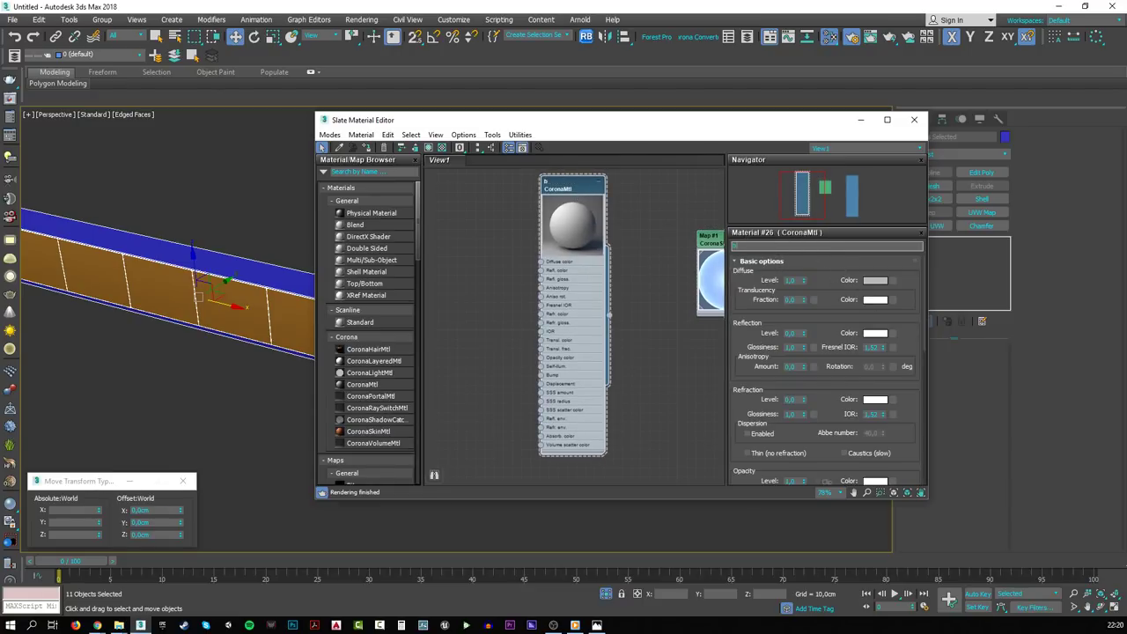
{"action": "type", "text": "lack"}
{"action": "key", "text": "Return"}
{"action": "left_click", "coordinate": [874, 280]}
{"action": "type", "text": "0"}
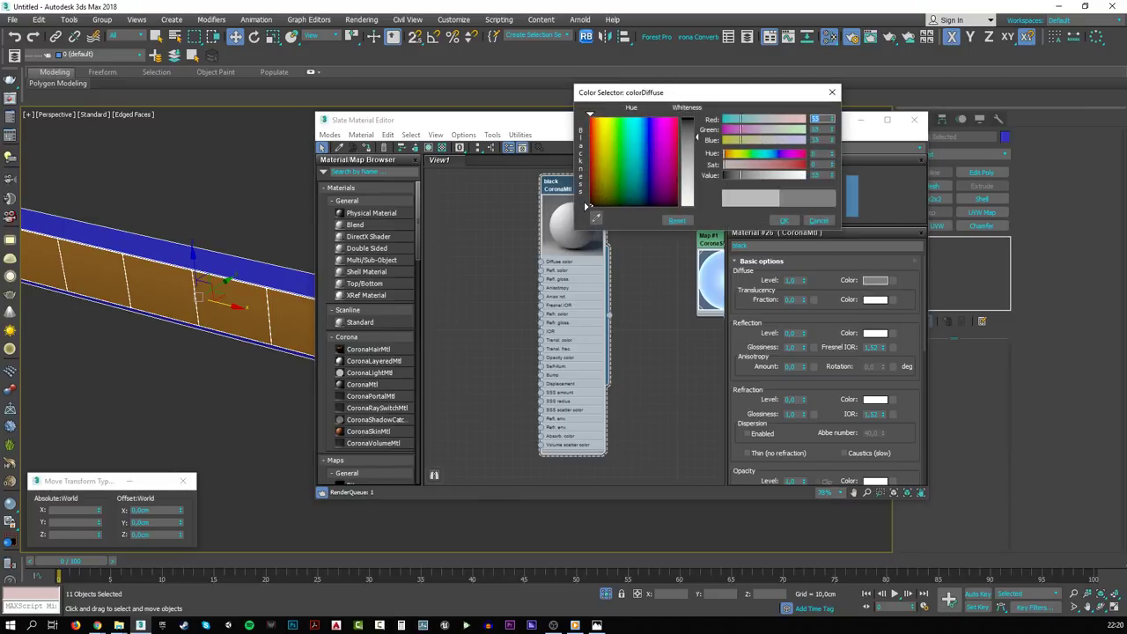
{"action": "left_click", "coordinate": [784, 220]}
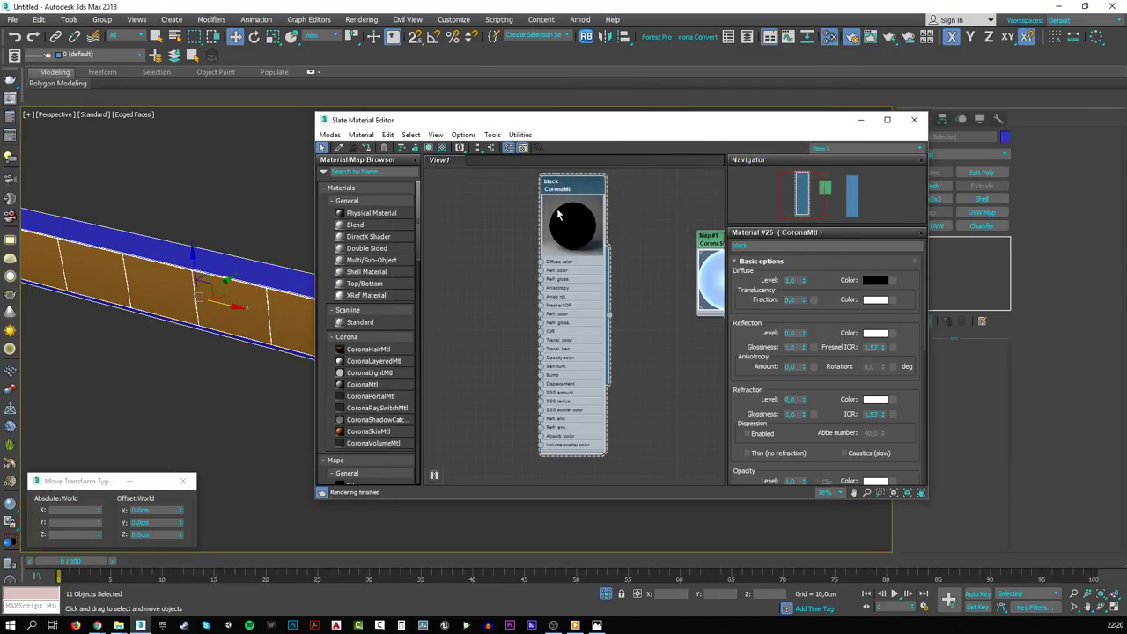
{"action": "double_click", "coordinate": [684, 121]}
- Set the black material's reflection level to 1,0
{"action": "middle_click_drag", "start_coordinate": [314, 156], "coordinate": [521, 352]}
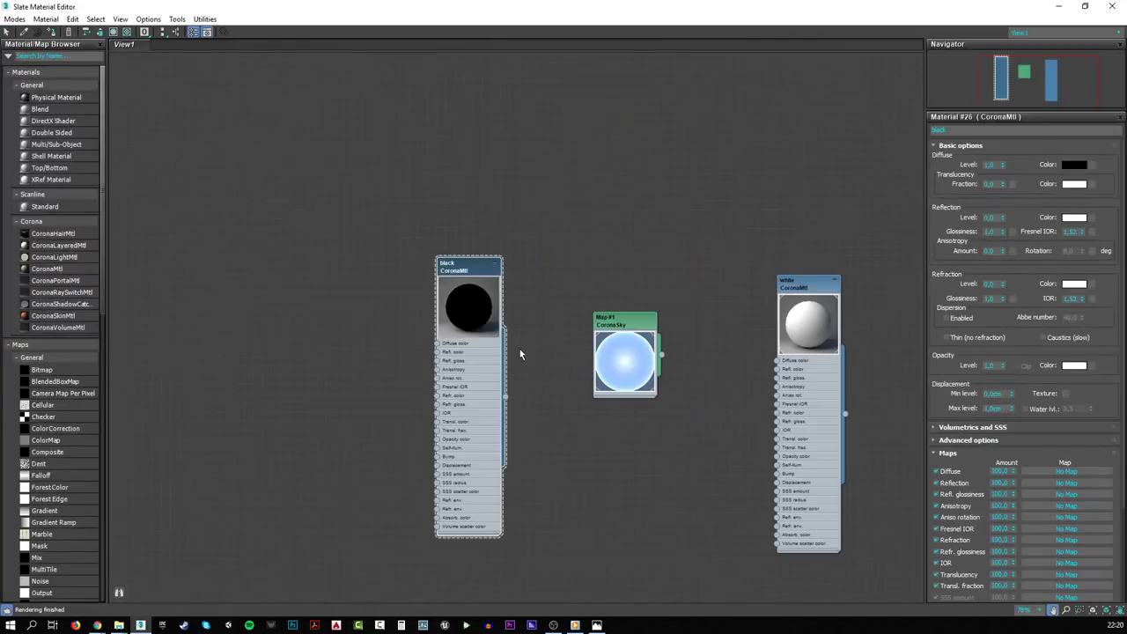
{"action": "scroll", "coordinate": [443, 279], "scroll_direction": "up", "scroll_amount": 2}
{"action": "scroll", "coordinate": [450, 280], "scroll_direction": "up", "scroll_amount": 2}
{"action": "left_click_drag", "start_coordinate": [463, 216], "coordinate": [531, 191]}
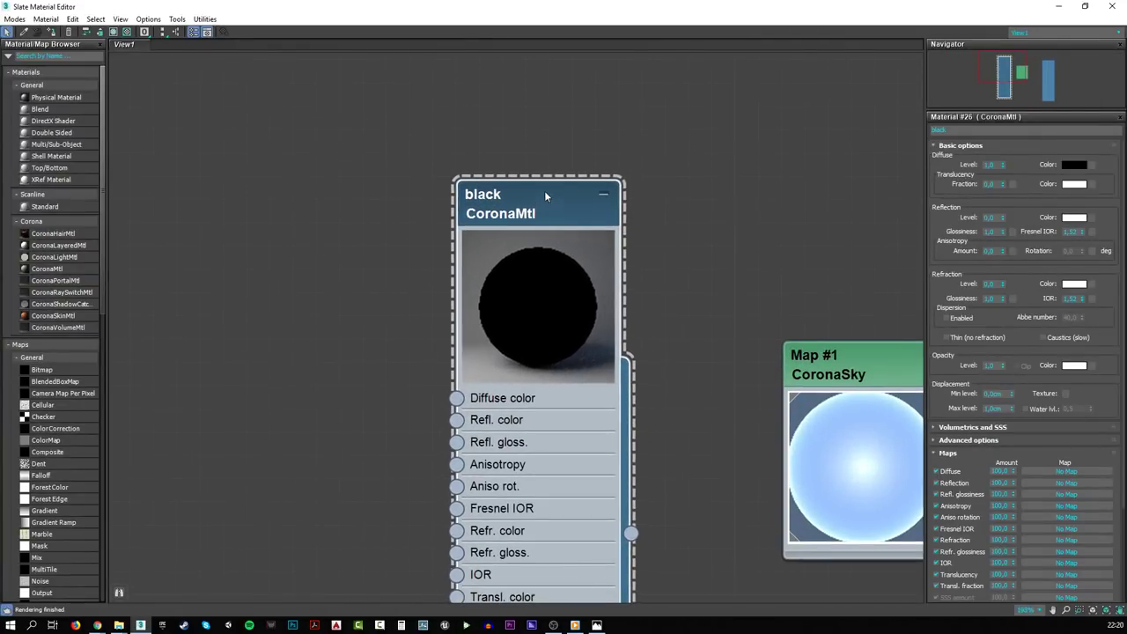
{"action": "double_click", "coordinate": [993, 218]}
{"action": "type", "text": "1"}
{"action": "key", "text": "Return"}
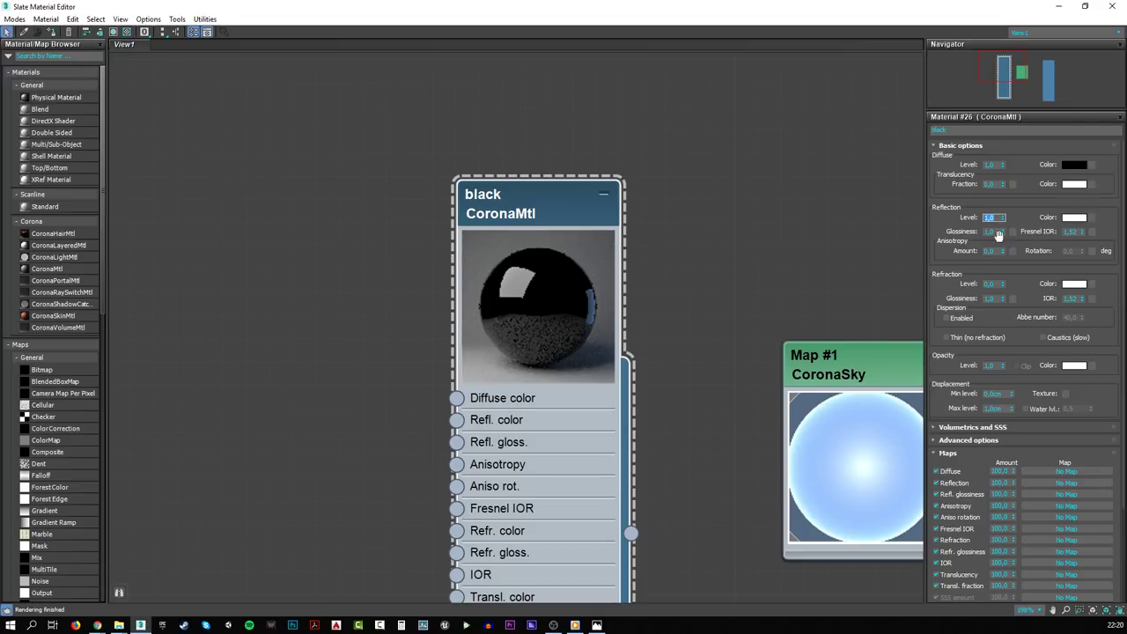
- Try several reflection glossiness values and settle on 0,65
{"action": "double_click", "coordinate": [992, 231]}
{"action": "type", "text": "0,5"}
{"action": "key", "text": "Return"}
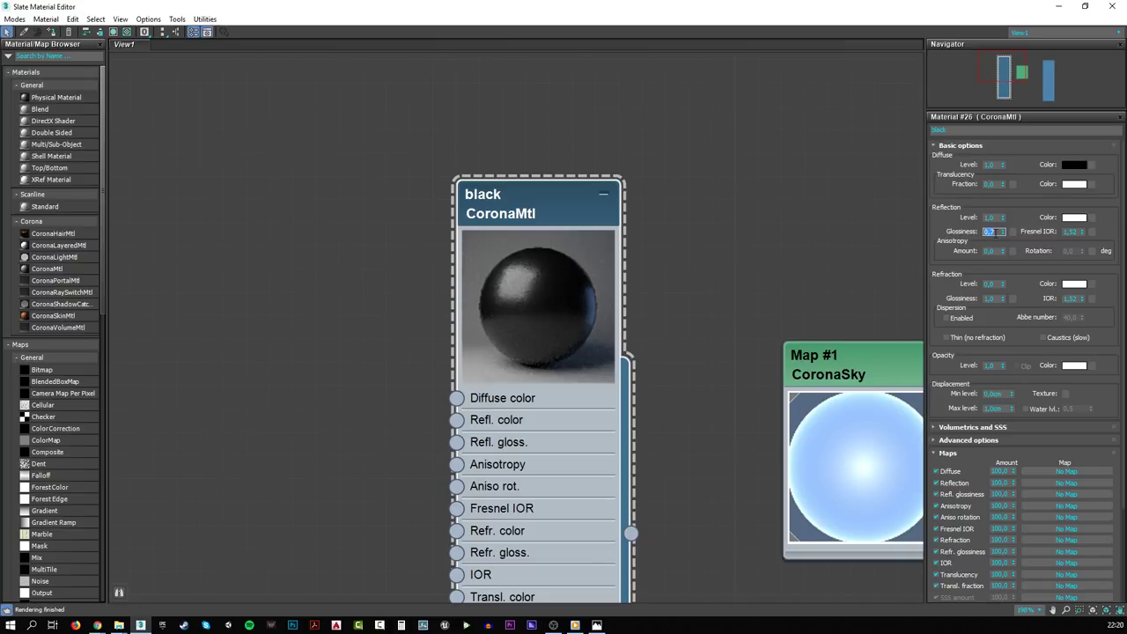
{"action": "type", "text": "0,6"}
{"action": "key", "text": "Return"}
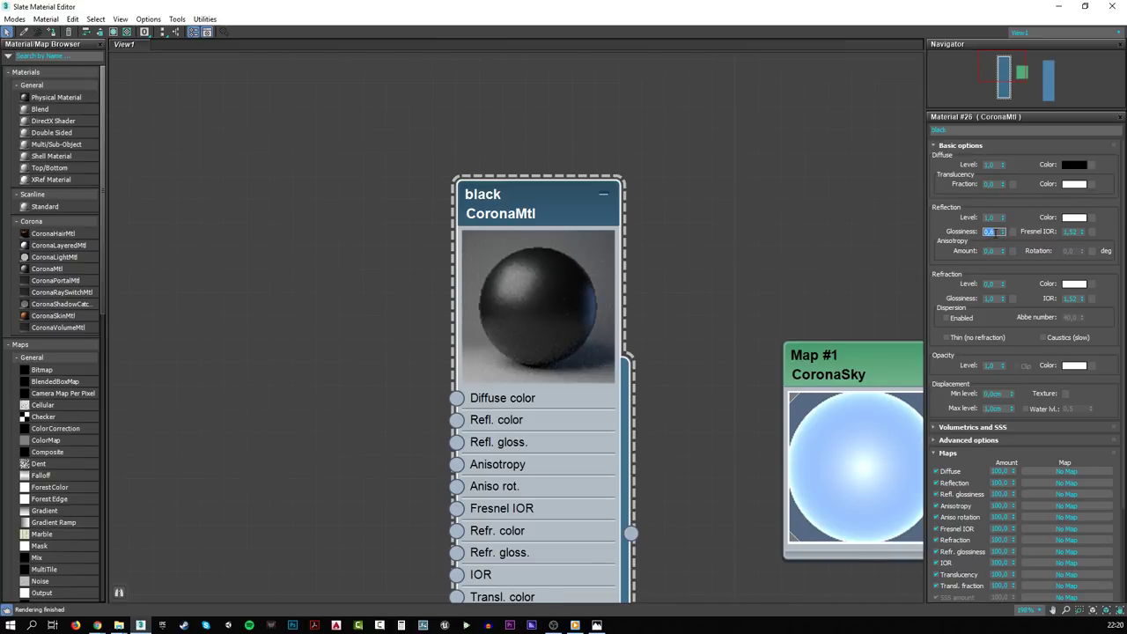
{"action": "type", "text": "0,5"}
{"action": "key", "text": "Return"}
{"action": "type", "text": "0,65"}
{"action": "key", "text": "Return"}
{"action": "left_click", "coordinate": [1083, 7]}
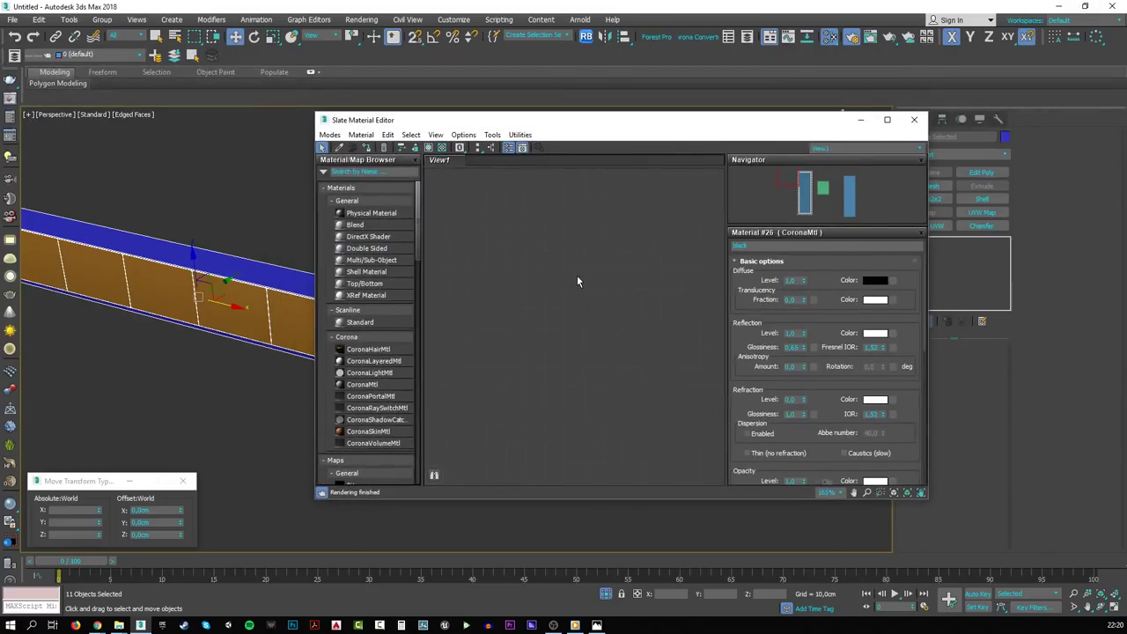
- Assign the black material to the selected cabinet panels
{"action": "key", "text": "z"}
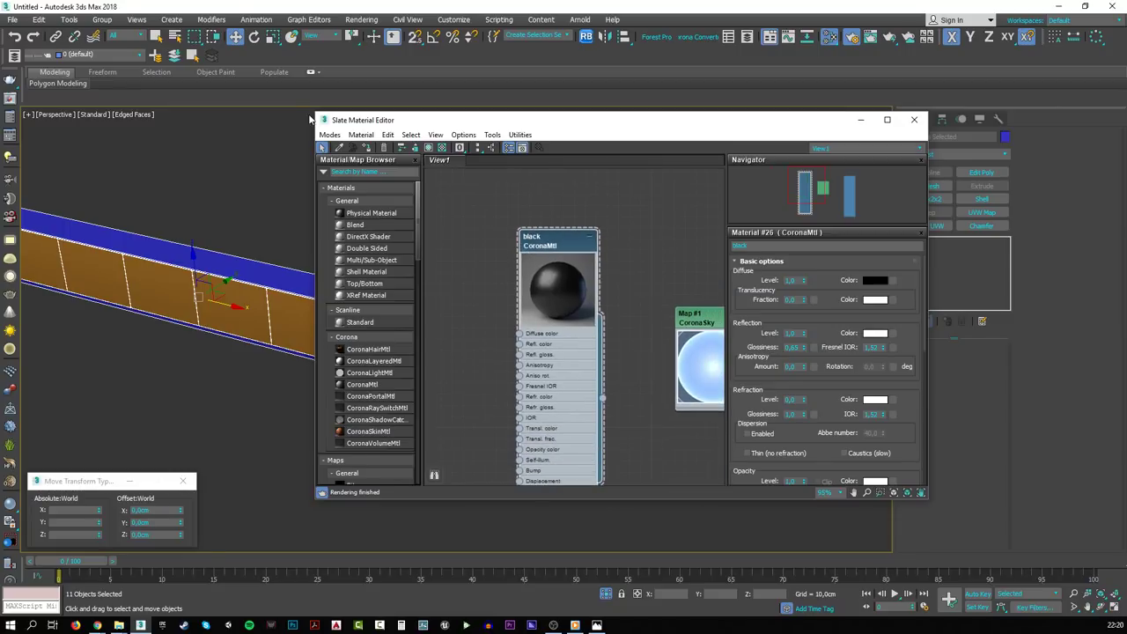
{"action": "left_click", "coordinate": [369, 148]}
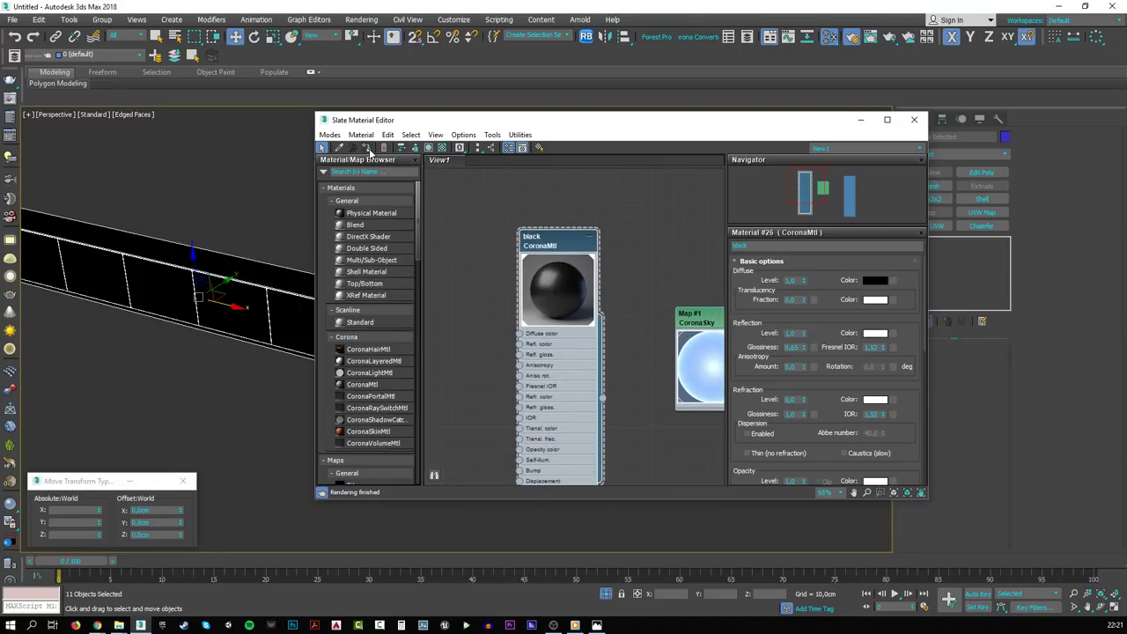
{"action": "left_click", "coordinate": [240, 182]}
{"action": "left_click", "coordinate": [860, 120]}
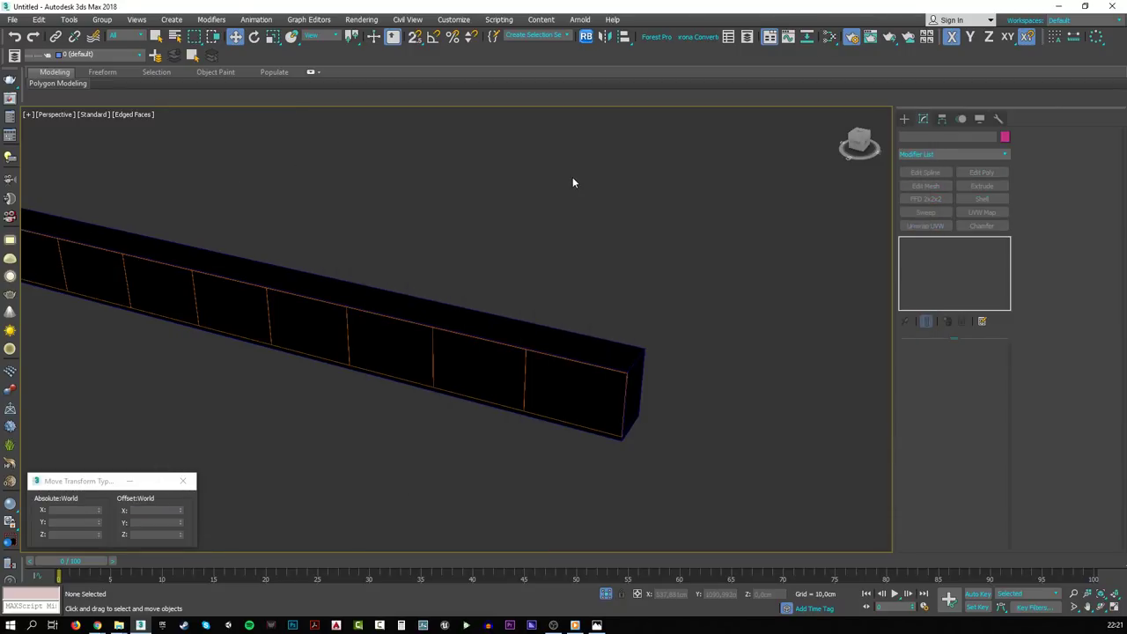
- Select all the cabinet objects and set their object colour to white
{"action": "key", "text": "ctrl+a"}
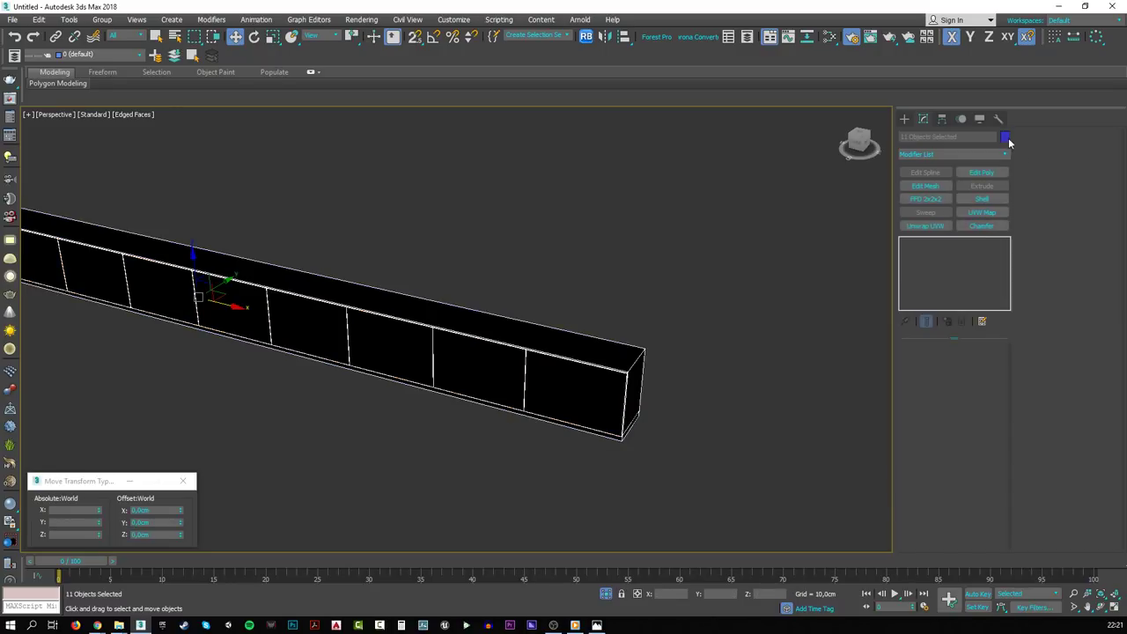
{"action": "left_click", "coordinate": [1007, 141]}
{"action": "left_click", "coordinate": [614, 286]}
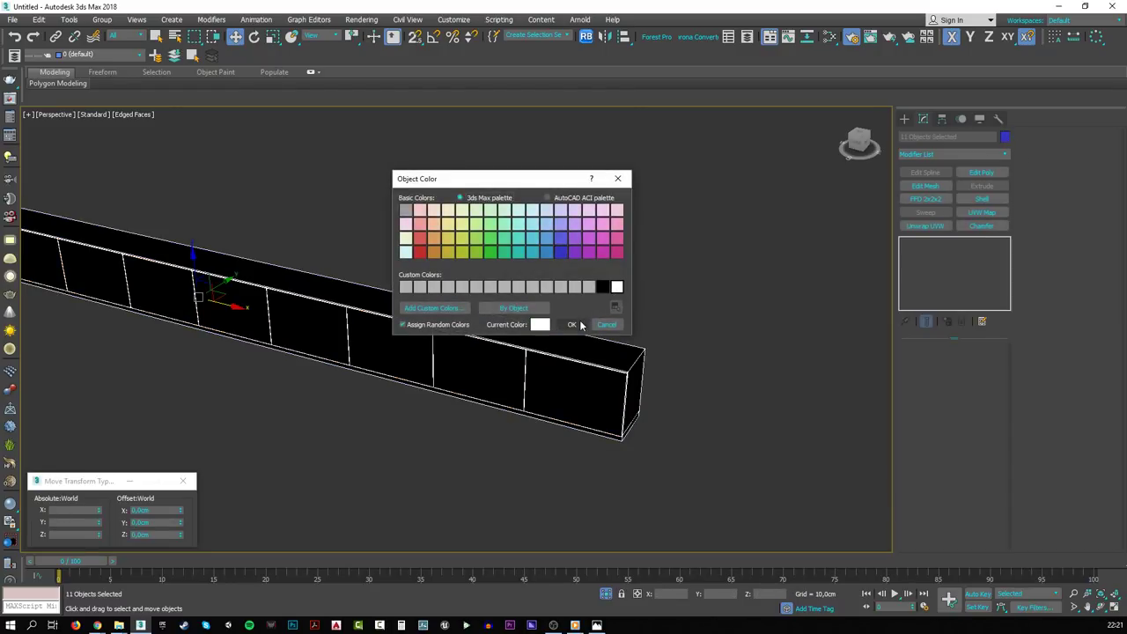
{"action": "left_click", "coordinate": [579, 320]}
{"action": "left_click", "coordinate": [678, 295]}
- View through Camera001, unhide the wall and floor, and turn on Edged Faces
{"action": "key", "text": "c"}
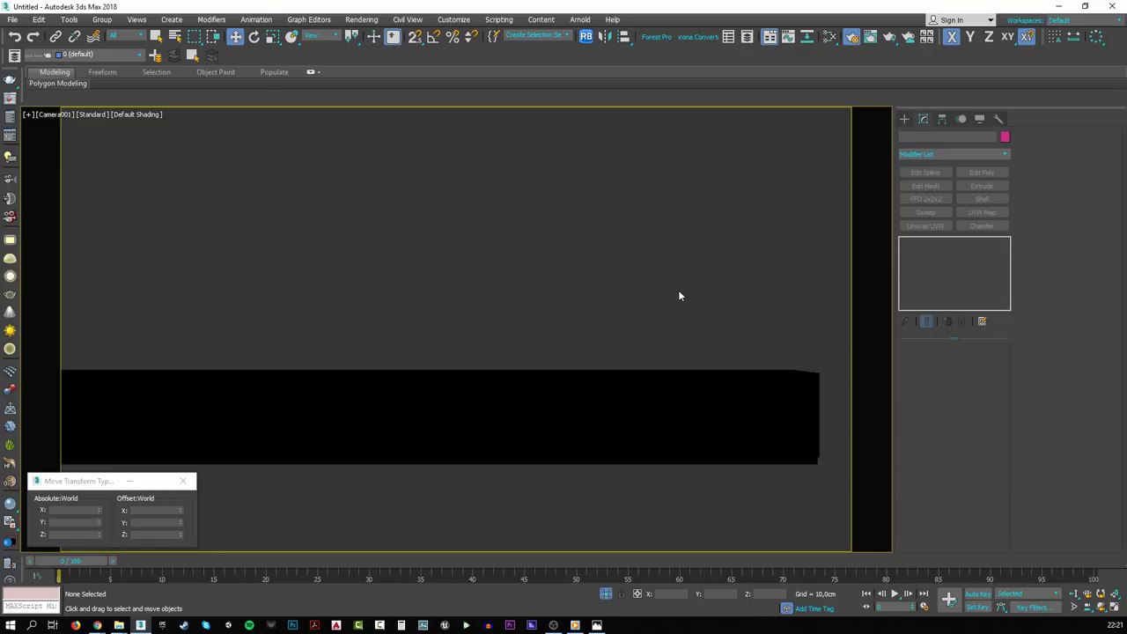
{"action": "right_click", "coordinate": [679, 293]}
{"action": "left_click", "coordinate": [688, 238]}
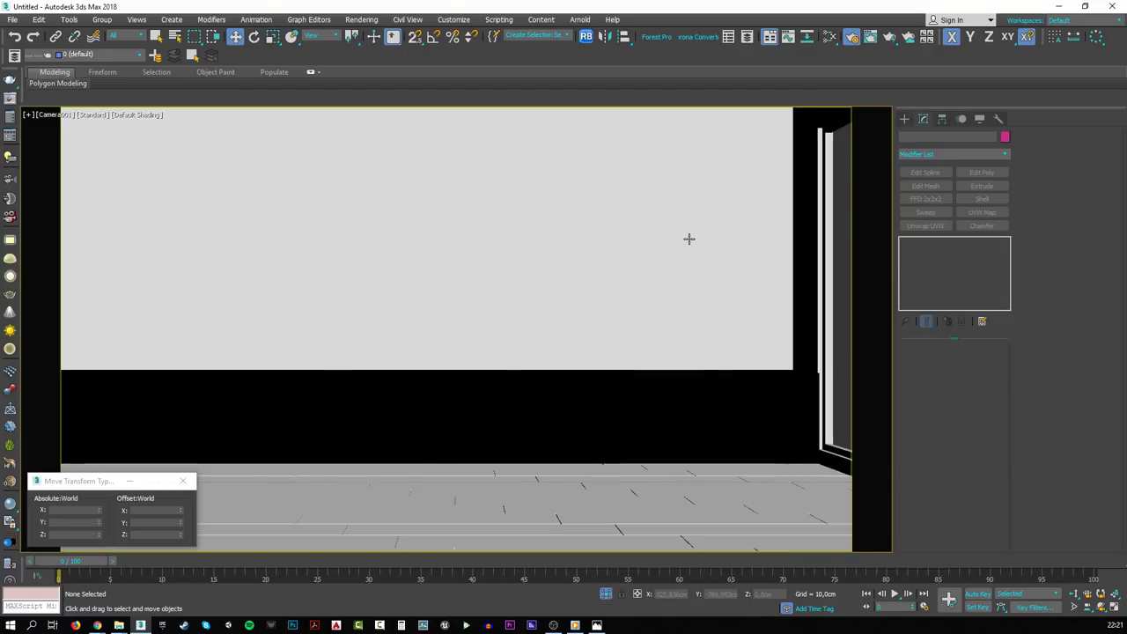
{"action": "key", "text": "F4"}
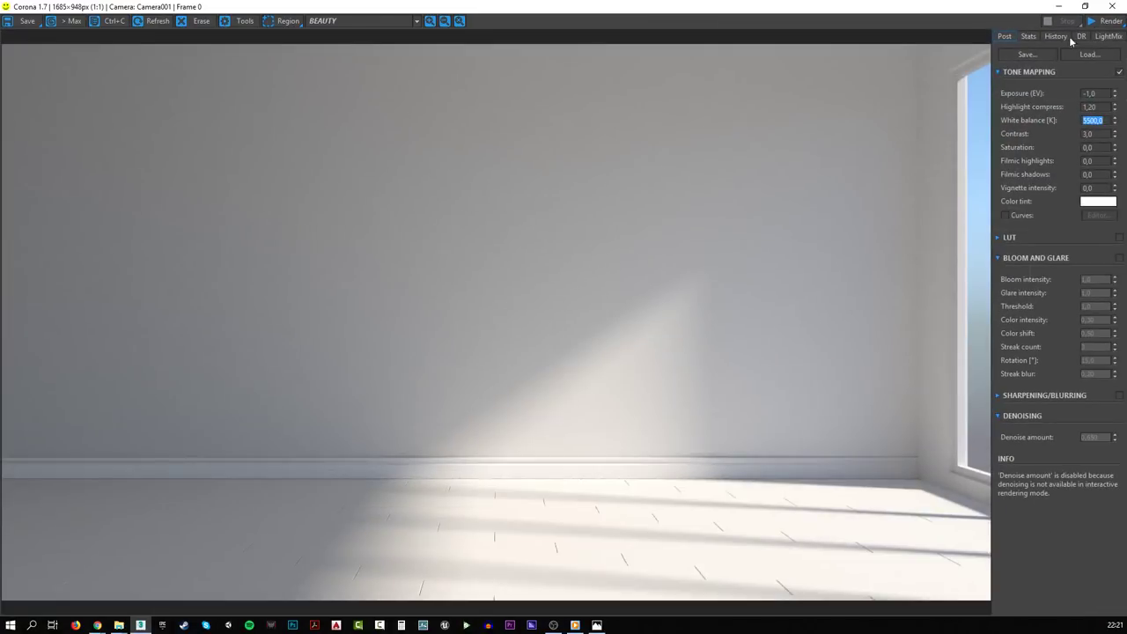
- Show the Corona interactive render full screen and set Exposure (EV) to 0,0
{"action": "left_click_drag", "start_coordinate": [1065, 6], "coordinate": [960, 106]}
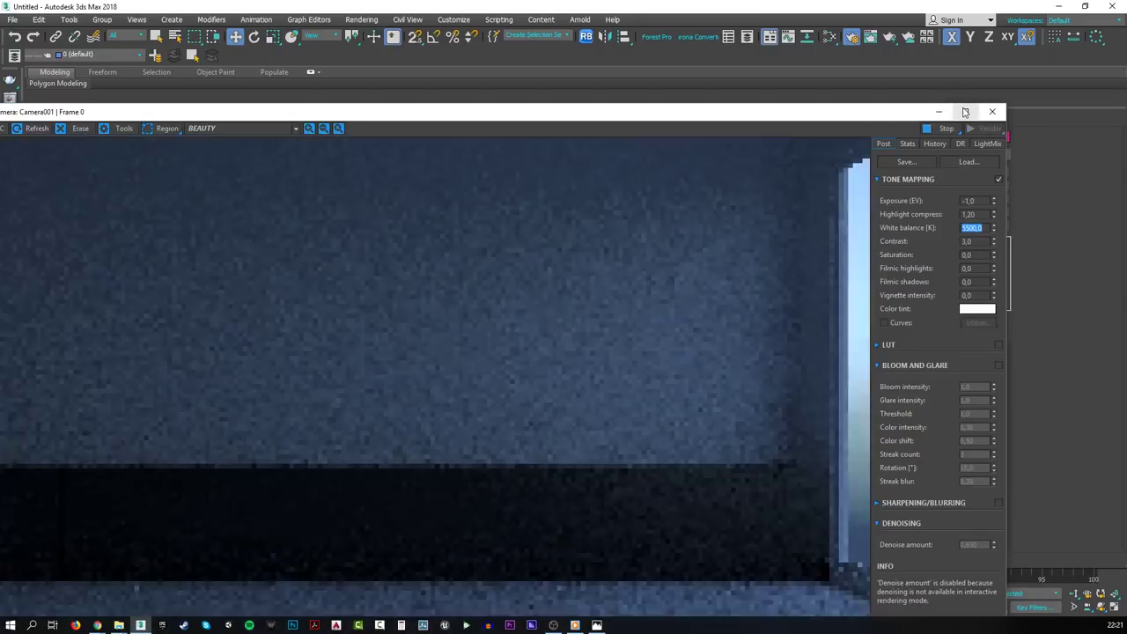
{"action": "left_click", "coordinate": [963, 110]}
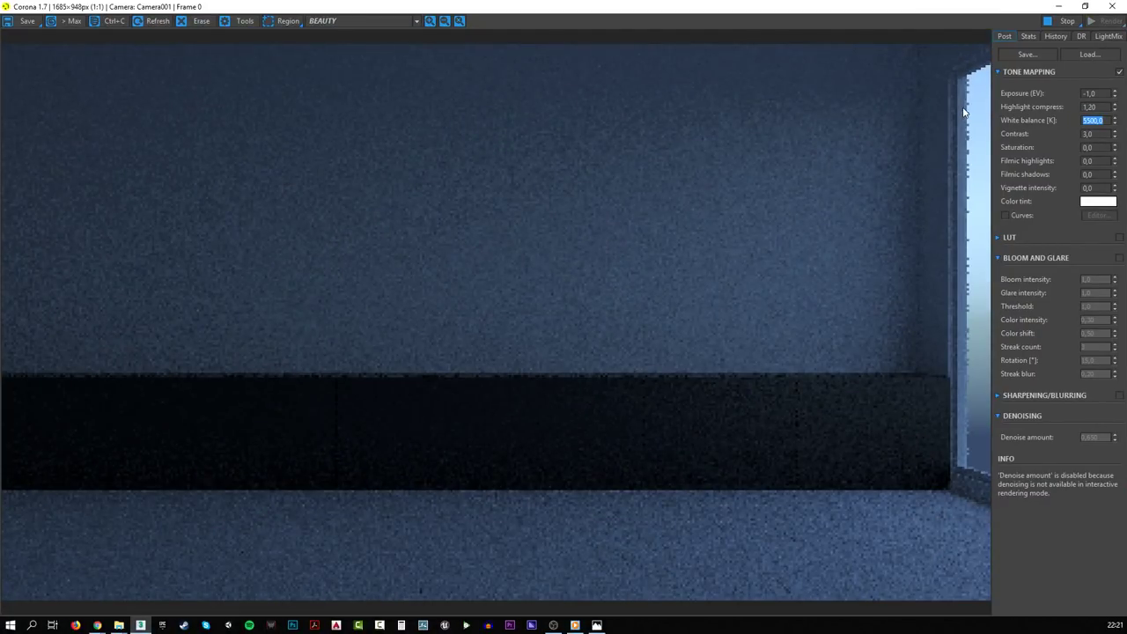
{"action": "left_click", "coordinate": [1099, 92]}
{"action": "double_click", "coordinate": [1099, 92]}
{"action": "type", "text": "0"}
{"action": "key", "text": "Return"}
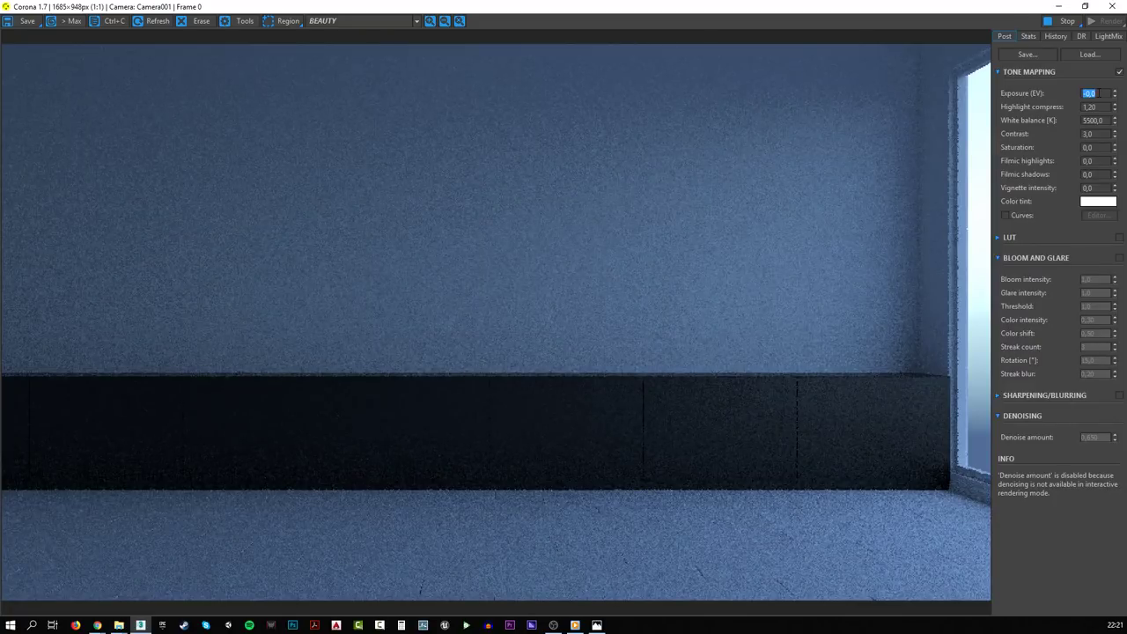
{"action": "key", "text": "Tab"}
- Toggle light display off and back on in the viewport display settings
{"action": "left_click", "coordinate": [1059, 6]}
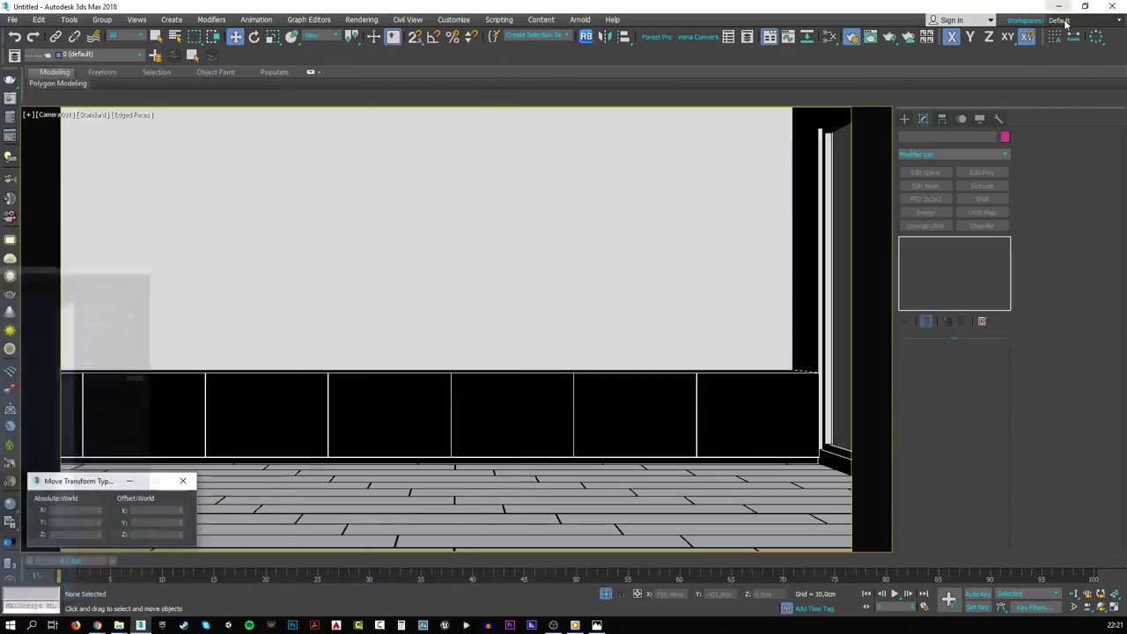
{"action": "left_click", "coordinate": [979, 118]}
{"action": "left_click", "coordinate": [923, 259]}
{"action": "left_click", "coordinate": [923, 259]}
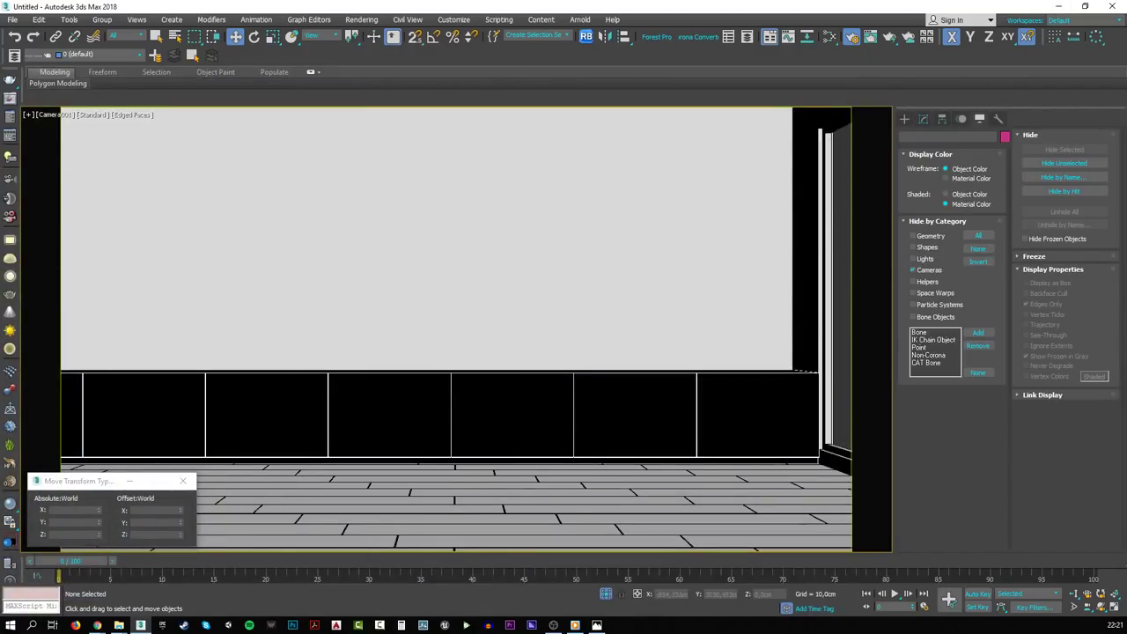
- Restart the Corona interactive render full screen, then stop it and close the frame buffer
{"action": "key", "text": "shift+q"}
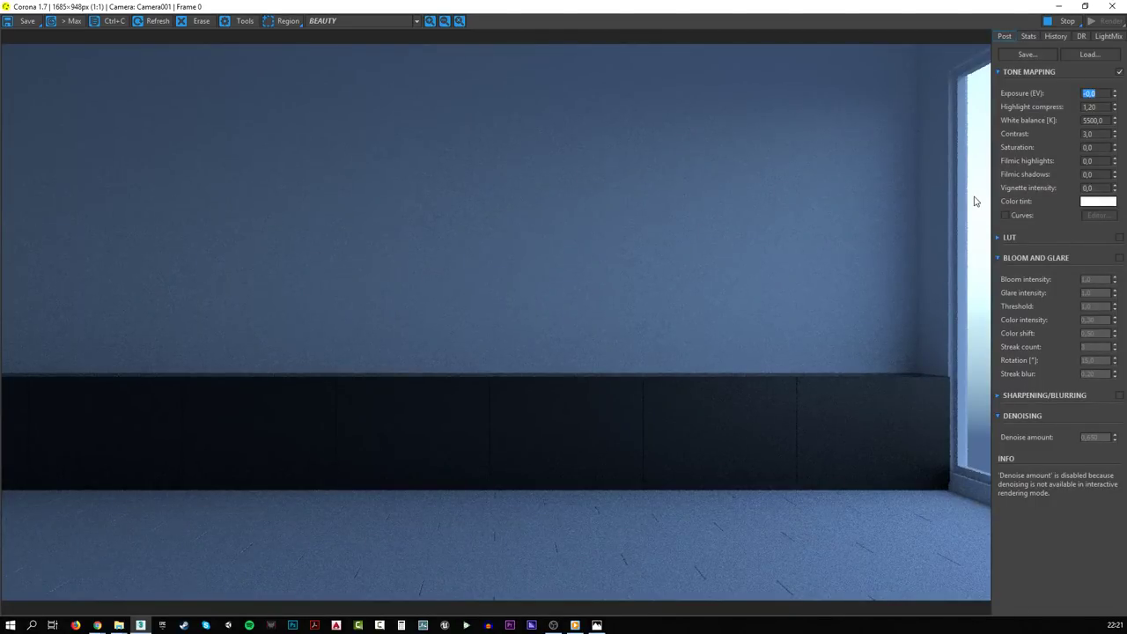
{"action": "left_click", "coordinate": [1061, 21]}
{"action": "left_click", "coordinate": [1104, 24]}
{"action": "left_click", "coordinate": [1099, 36]}
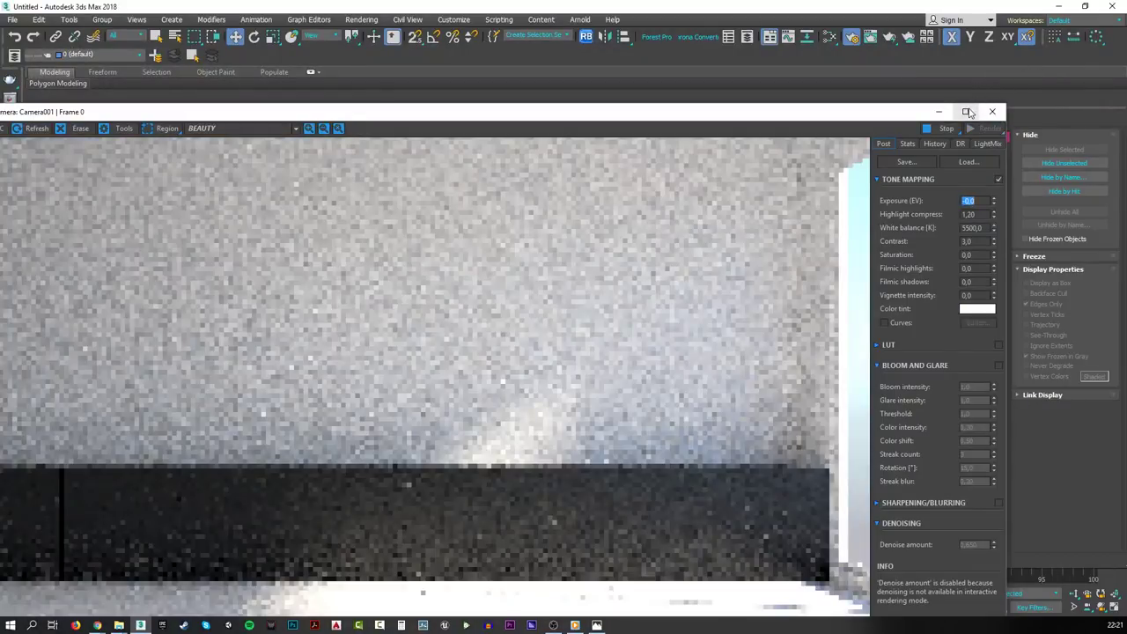
{"action": "left_click", "coordinate": [968, 112]}
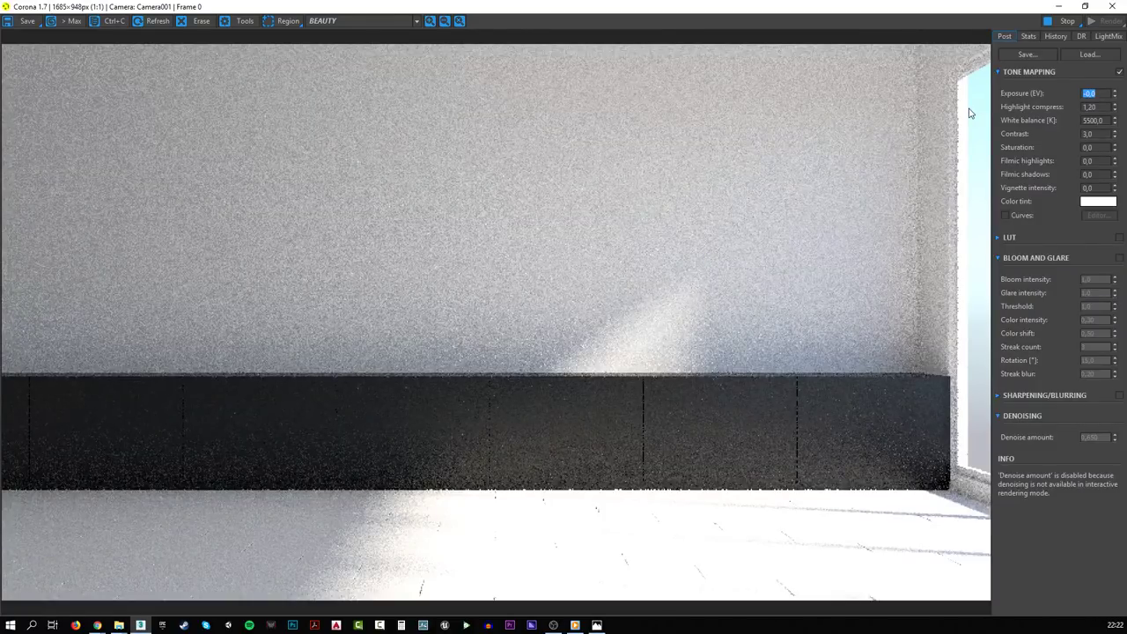
{"action": "key", "text": "alt+Tab"}
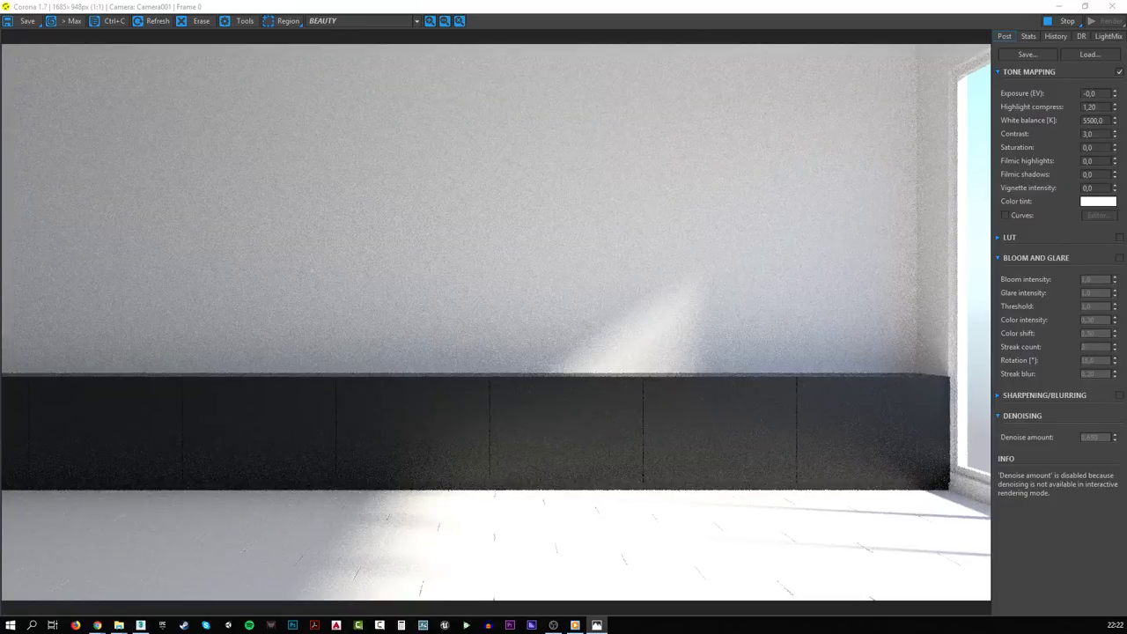
{"action": "key", "text": "alt+Tab"}
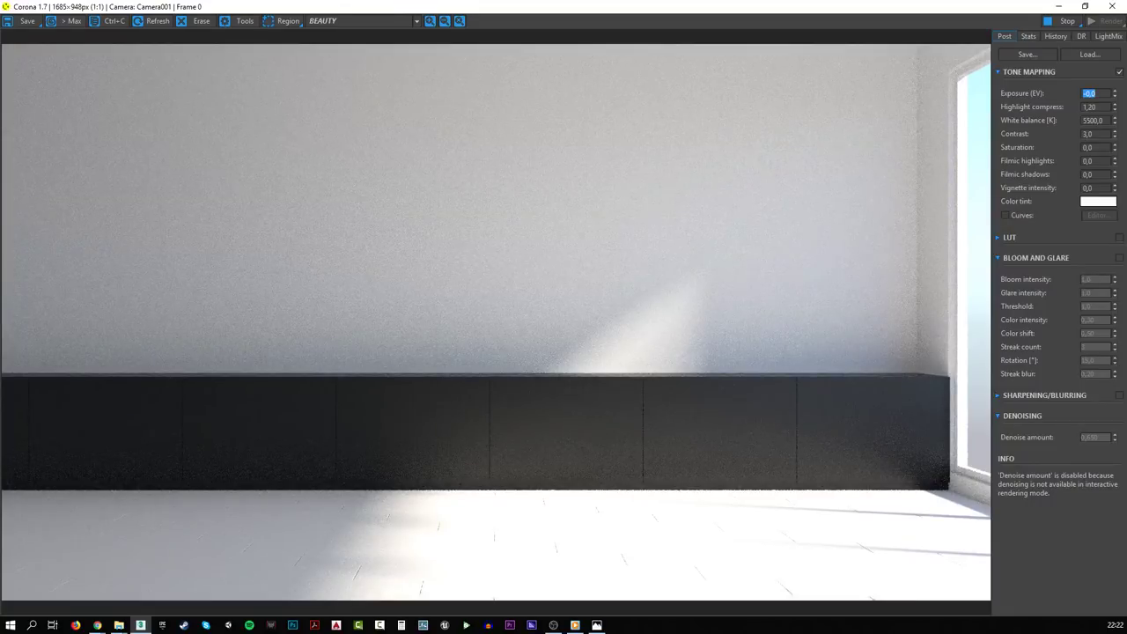
{"action": "key", "text": "alt+Tab"}
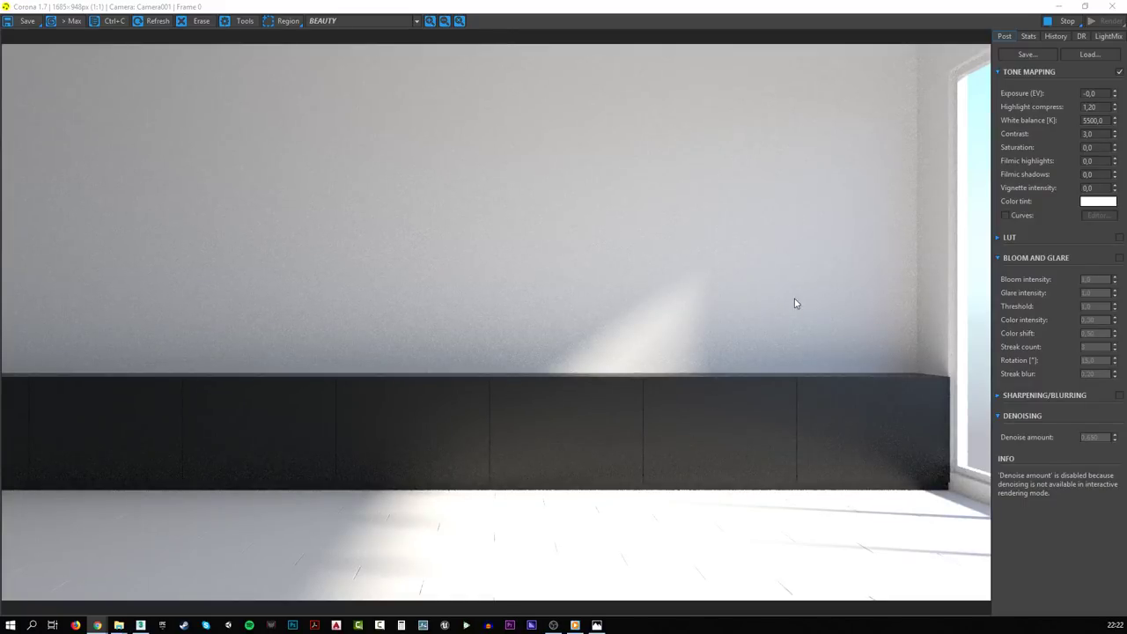
{"action": "left_click", "coordinate": [1051, 20]}
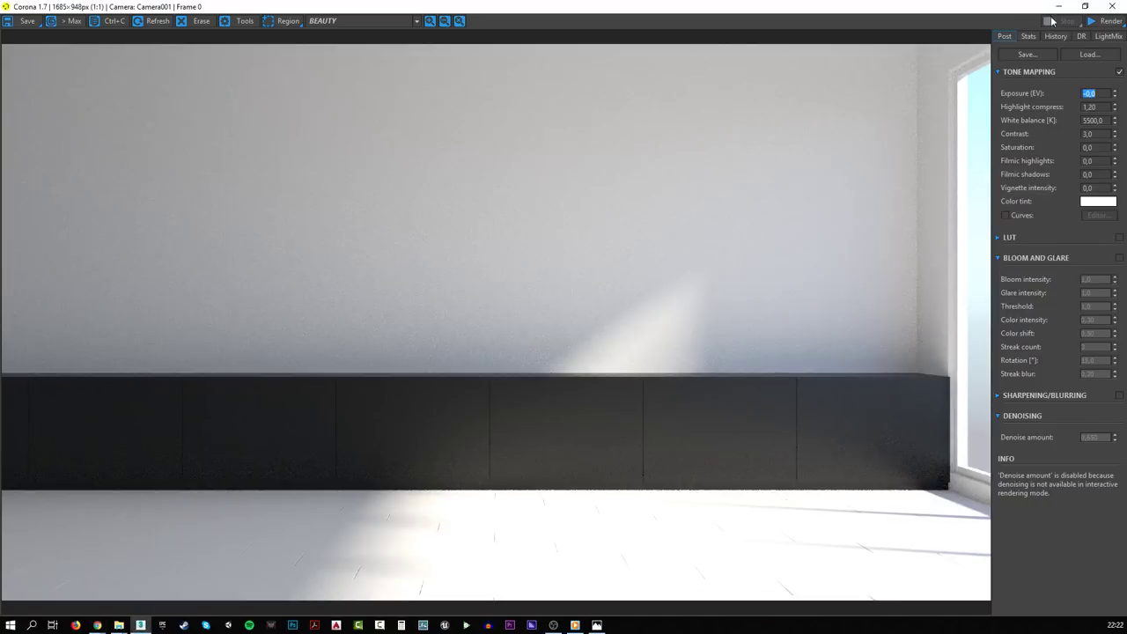
{"action": "left_click", "coordinate": [1059, 6]}
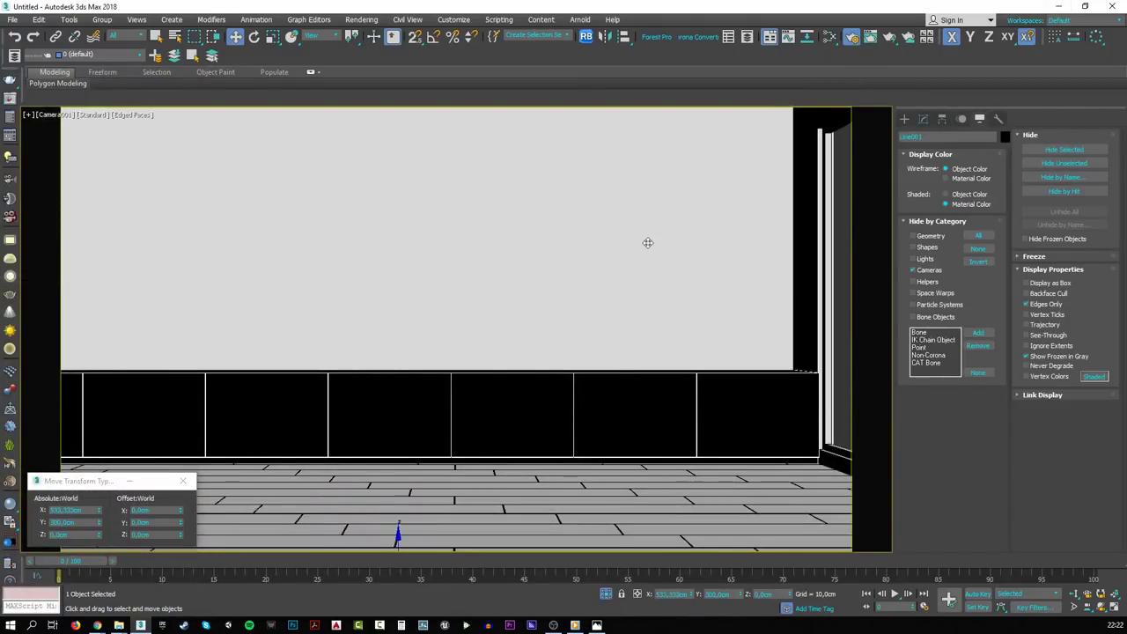
- Hide the room's roof in the perspective view to see inside
{"action": "key", "text": "p"}
{"action": "left_click", "coordinate": [662, 312]}
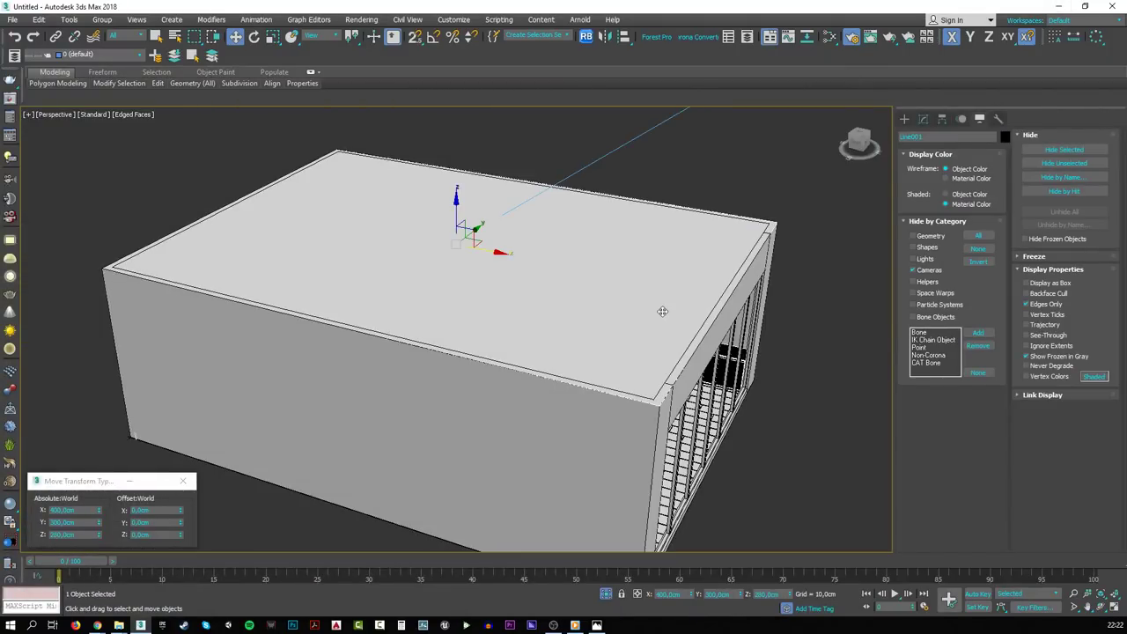
{"action": "key", "text": "alt+h"}
{"action": "middle_click_drag", "start_coordinate": [478, 244], "coordinate": [346, 284], "text": "alt"}
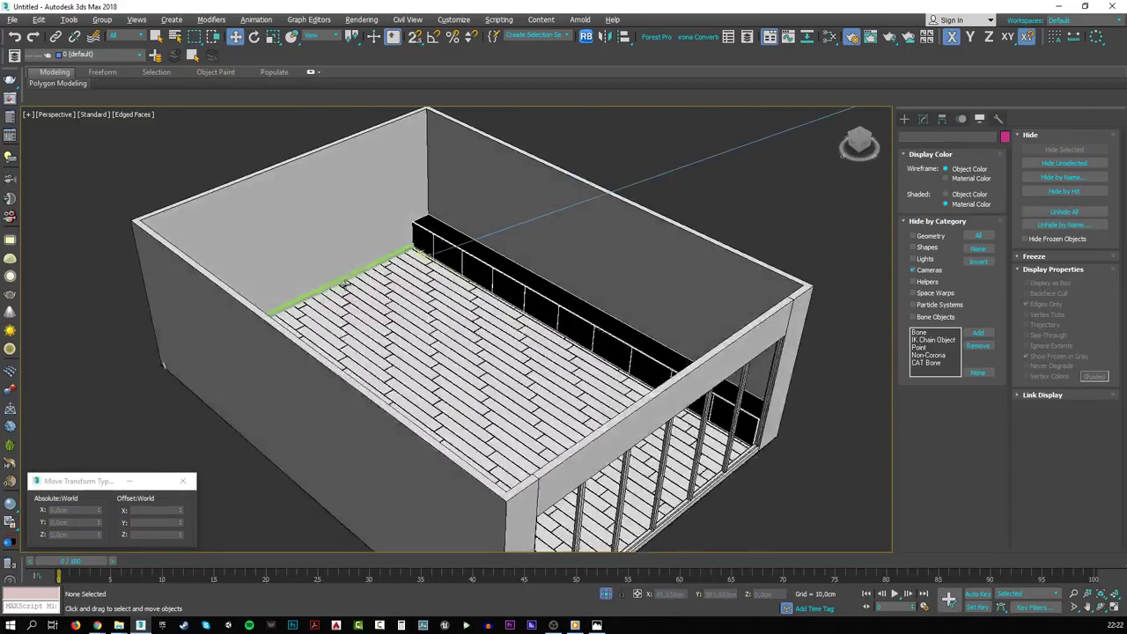
{"action": "scroll", "coordinate": [346, 284], "scroll_direction": "up", "scroll_amount": 5}
- Select baseboard Line002 and inspect the white material node in the material editor
{"action": "left_click", "coordinate": [373, 294]}
{"action": "scroll", "coordinate": [374, 294], "scroll_direction": "down", "scroll_amount": 3}
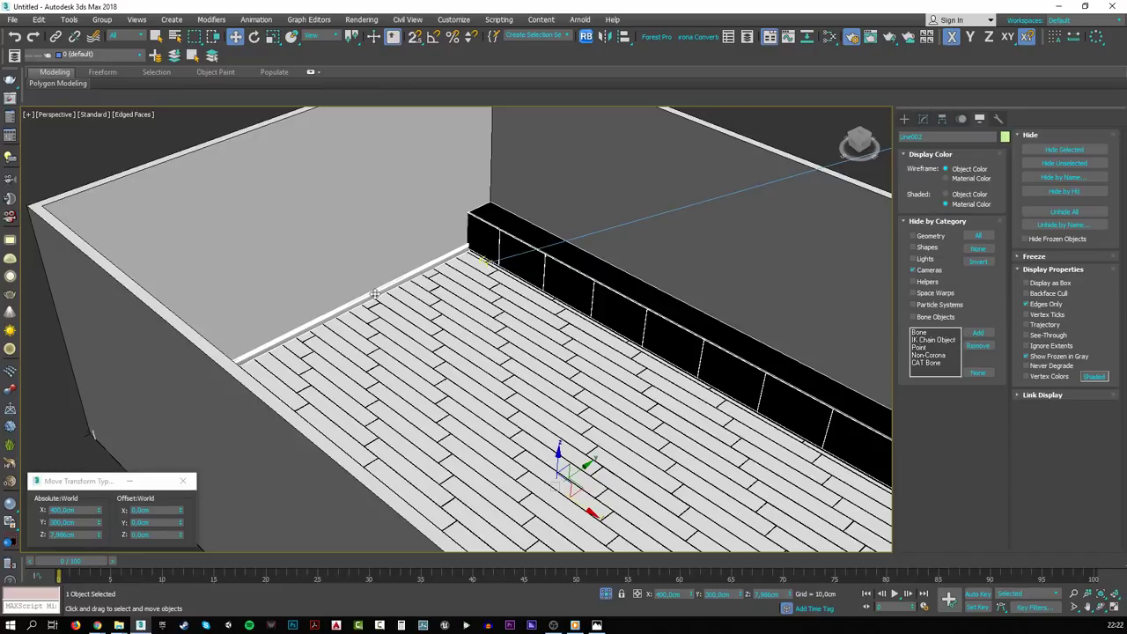
{"action": "scroll", "coordinate": [370, 295], "scroll_direction": "down", "scroll_amount": 5}
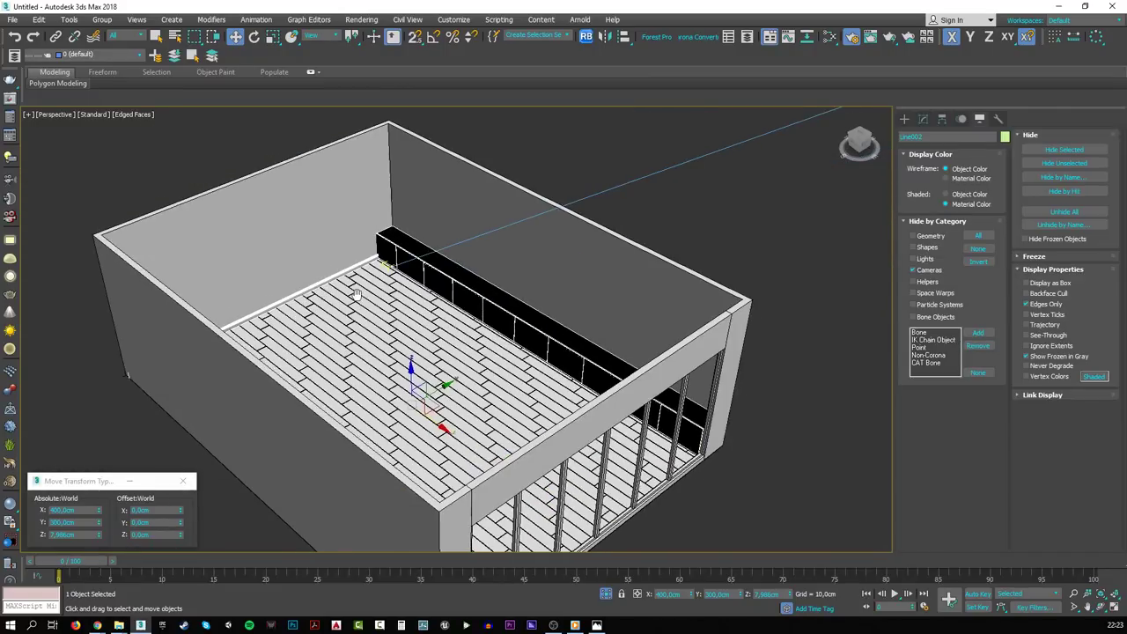
{"action": "scroll", "coordinate": [356, 294], "scroll_direction": "down", "scroll_amount": 1}
{"action": "scroll", "coordinate": [382, 293], "scroll_direction": "up", "scroll_amount": 3}
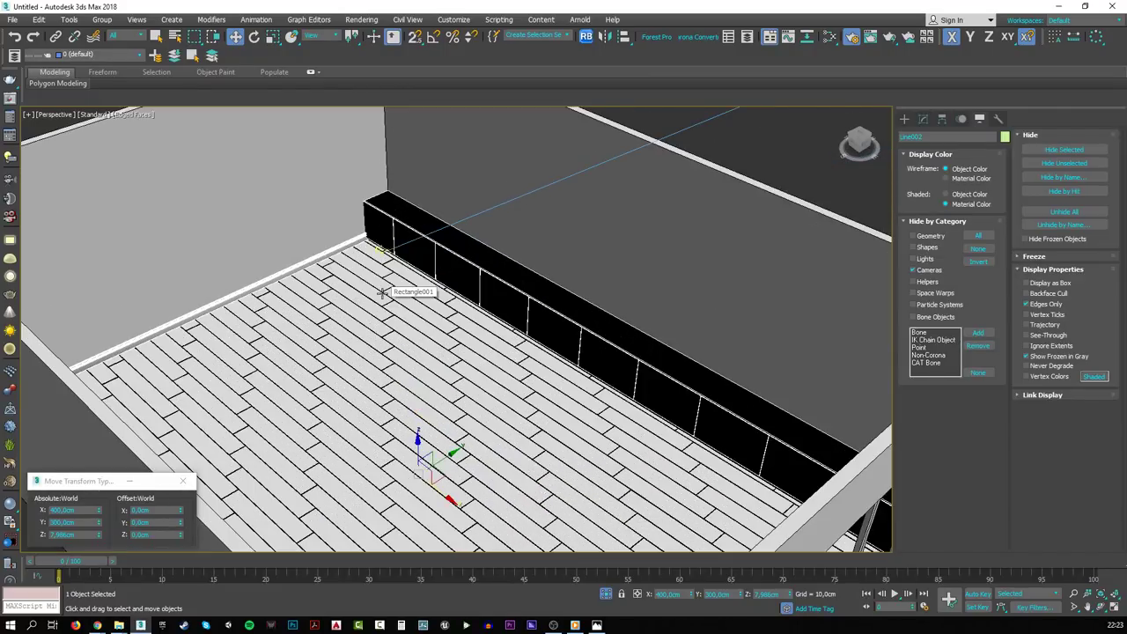
{"action": "key", "text": "m"}
{"action": "middle_click_drag", "start_coordinate": [652, 265], "coordinate": [522, 288]}
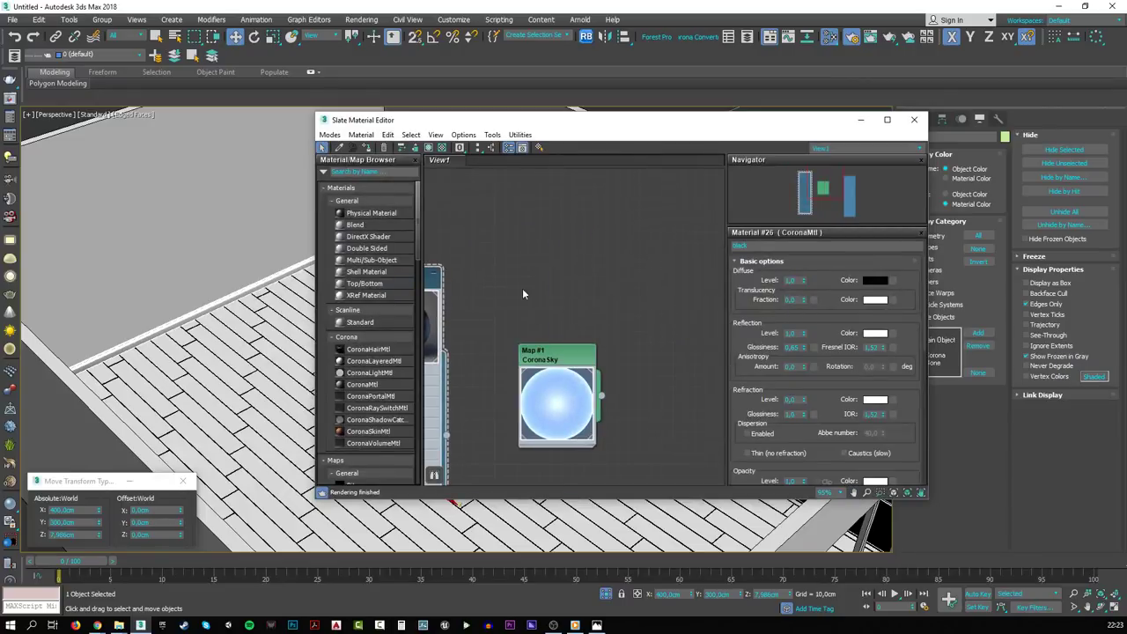
{"action": "scroll", "coordinate": [544, 291], "scroll_direction": "down", "scroll_amount": 2}
{"action": "left_click", "coordinate": [665, 301]}
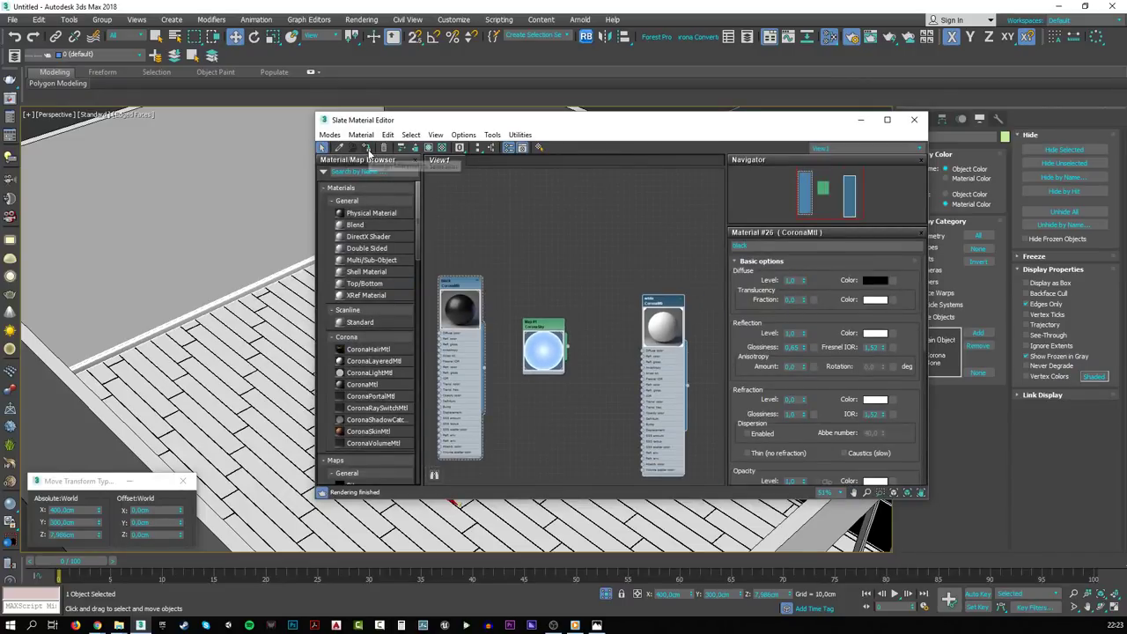
{"action": "left_click", "coordinate": [860, 120]}
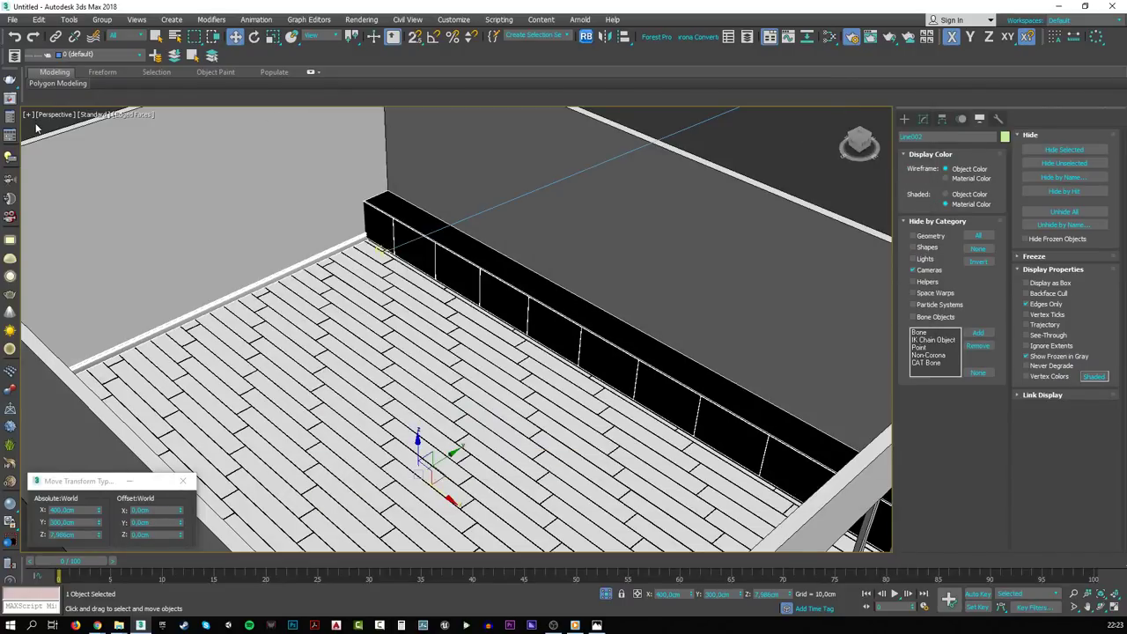
- Change the baseboard Line002's object colour to black
{"action": "left_click", "coordinate": [553, 333]}
{"action": "scroll", "coordinate": [553, 332], "scroll_direction": "down", "scroll_amount": 4}
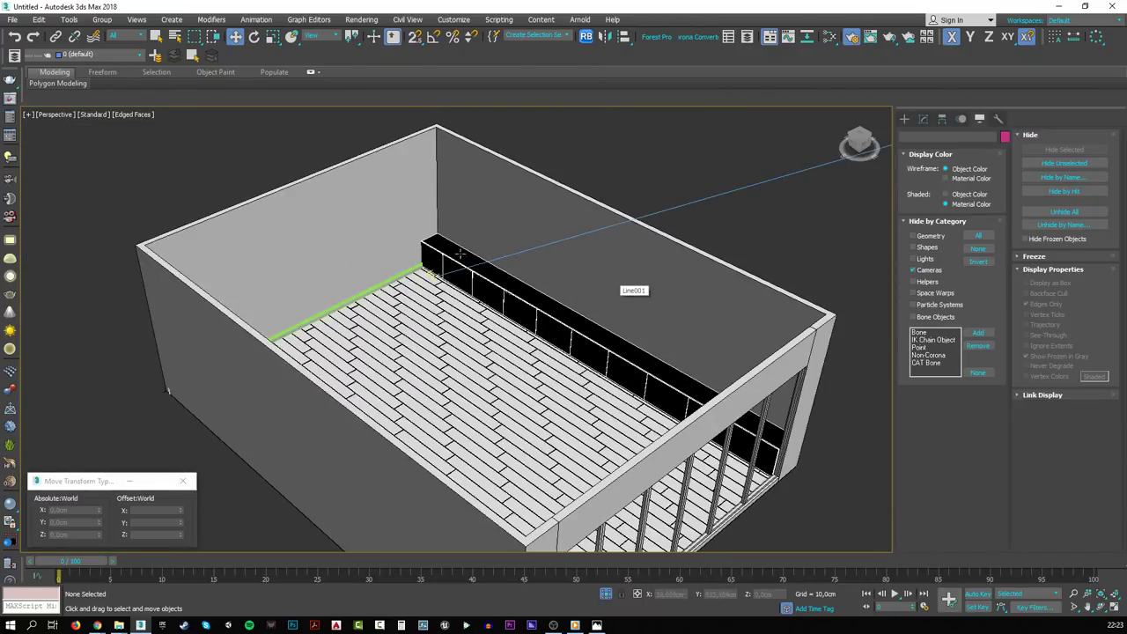
{"action": "left_click", "coordinate": [367, 293]}
{"action": "left_click", "coordinate": [1004, 136]}
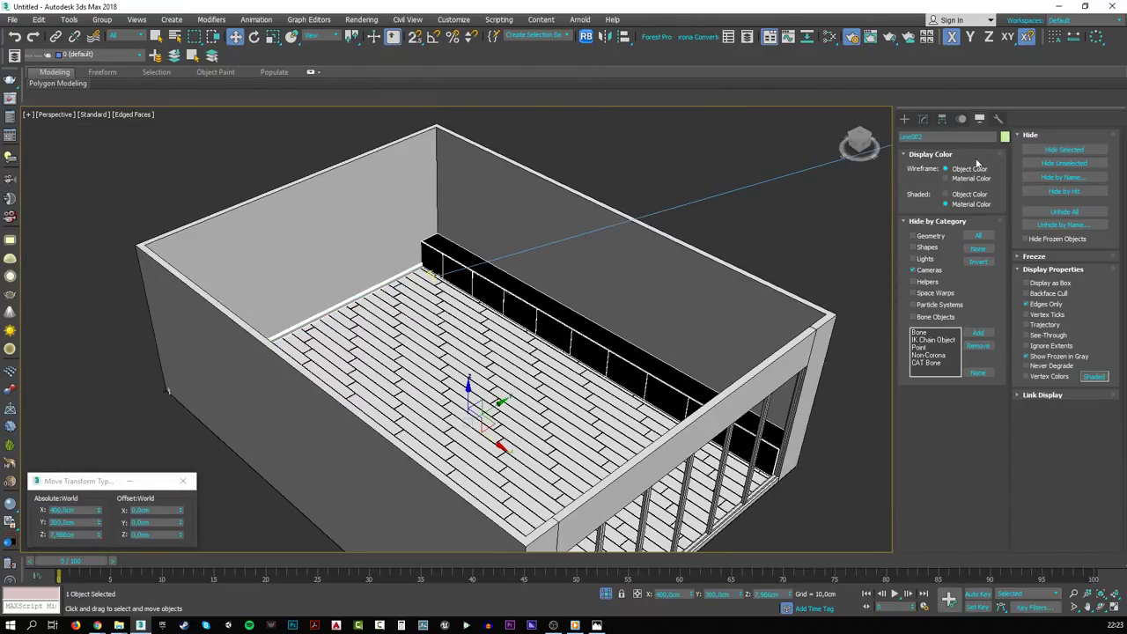
{"action": "left_click", "coordinate": [611, 284]}
{"action": "left_click", "coordinate": [572, 326]}
{"action": "key", "text": "ctrl+d"}
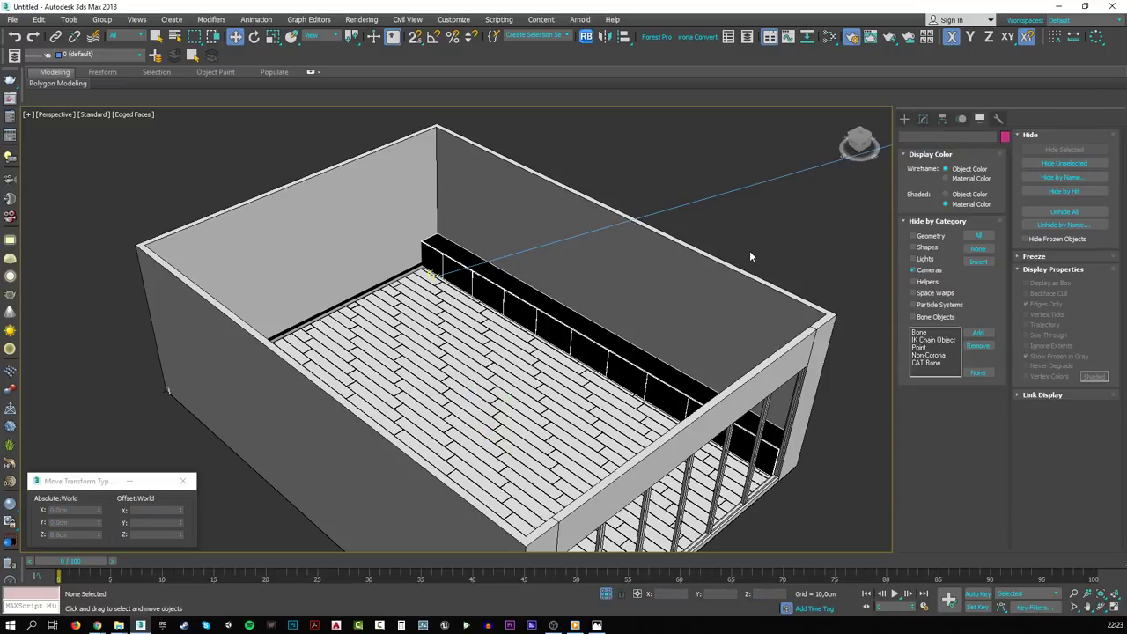
- Add an Edit Poly modifier to the room walls and select all their polygons
{"action": "scroll", "coordinate": [572, 323], "scroll_direction": "up", "scroll_amount": 5}
{"action": "scroll", "coordinate": [624, 326], "scroll_direction": "down", "scroll_amount": 10}
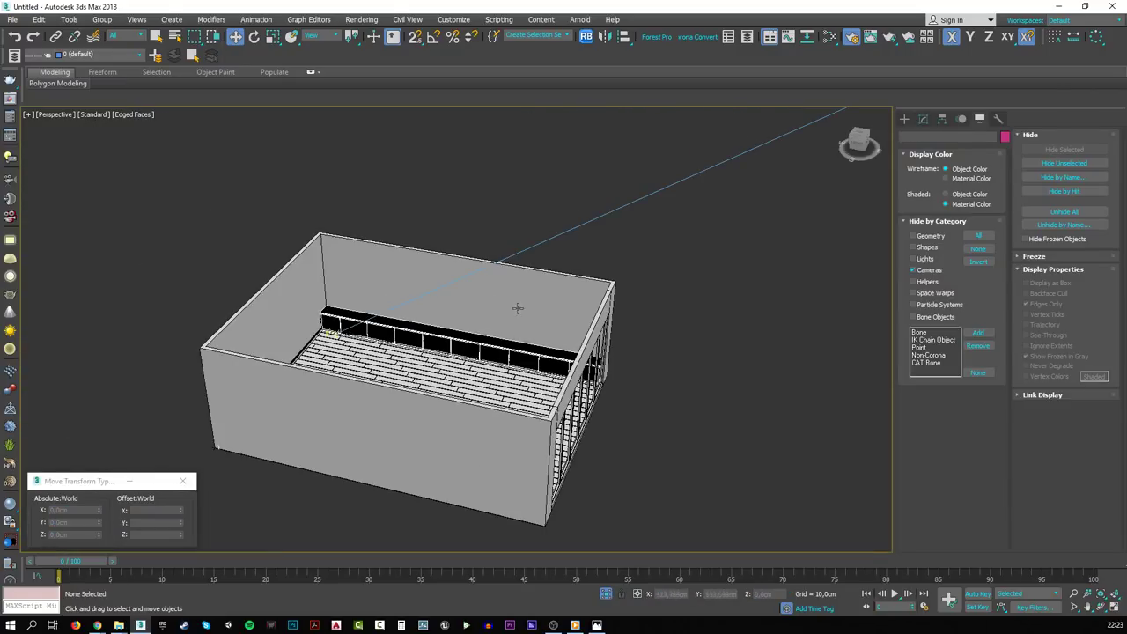
{"action": "left_click", "coordinate": [518, 304]}
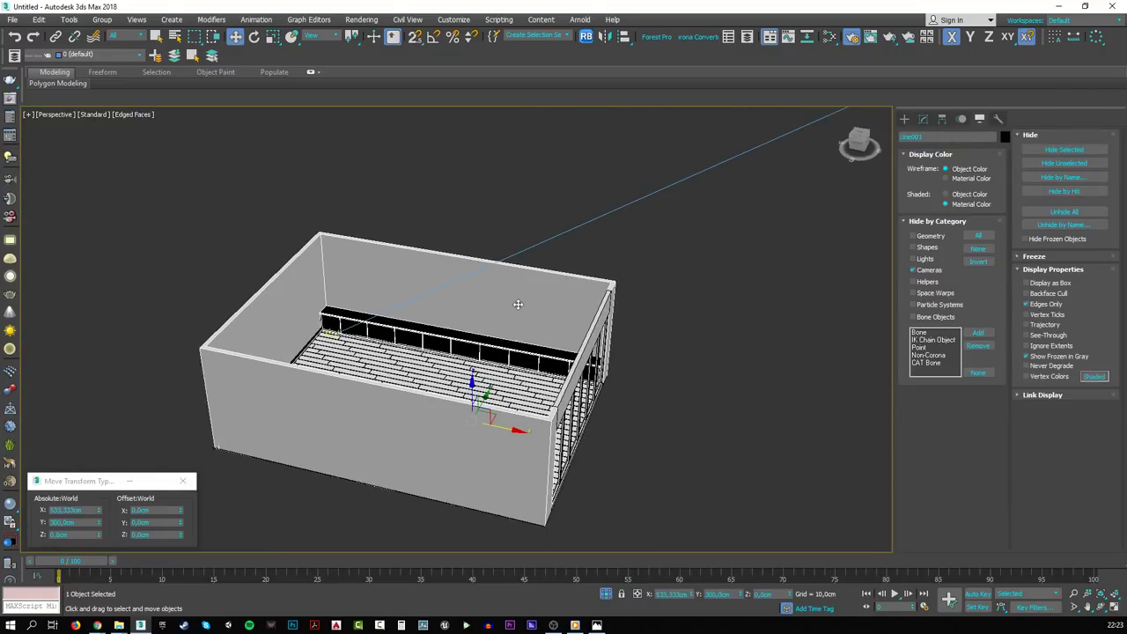
{"action": "left_click", "coordinate": [924, 118]}
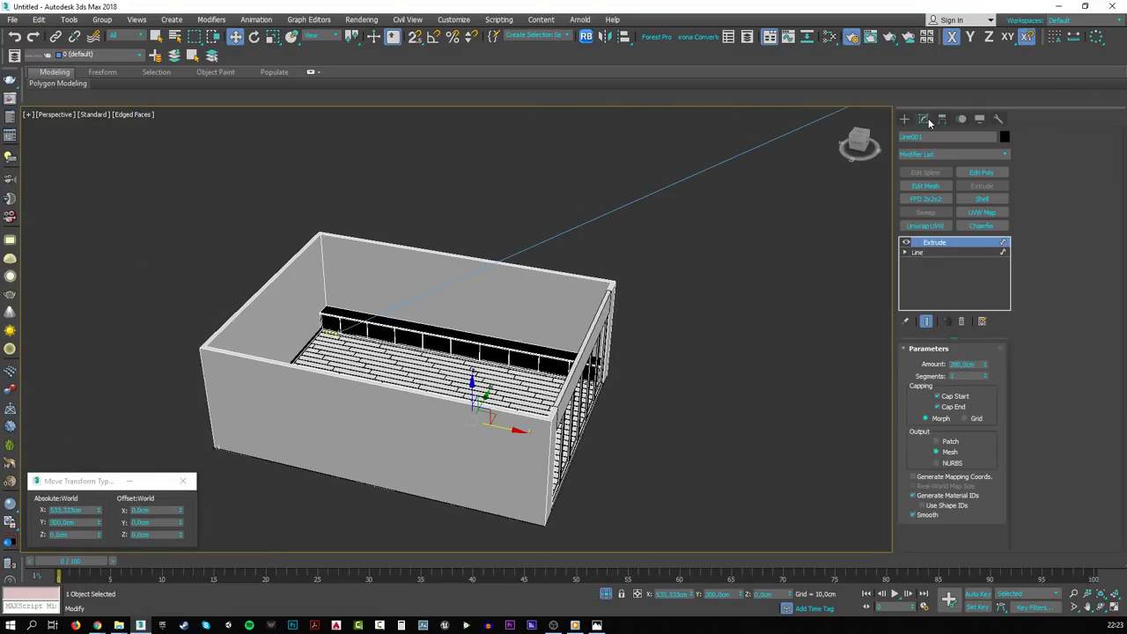
{"action": "left_click", "coordinate": [980, 174]}
{"action": "left_click", "coordinate": [1077, 148]}
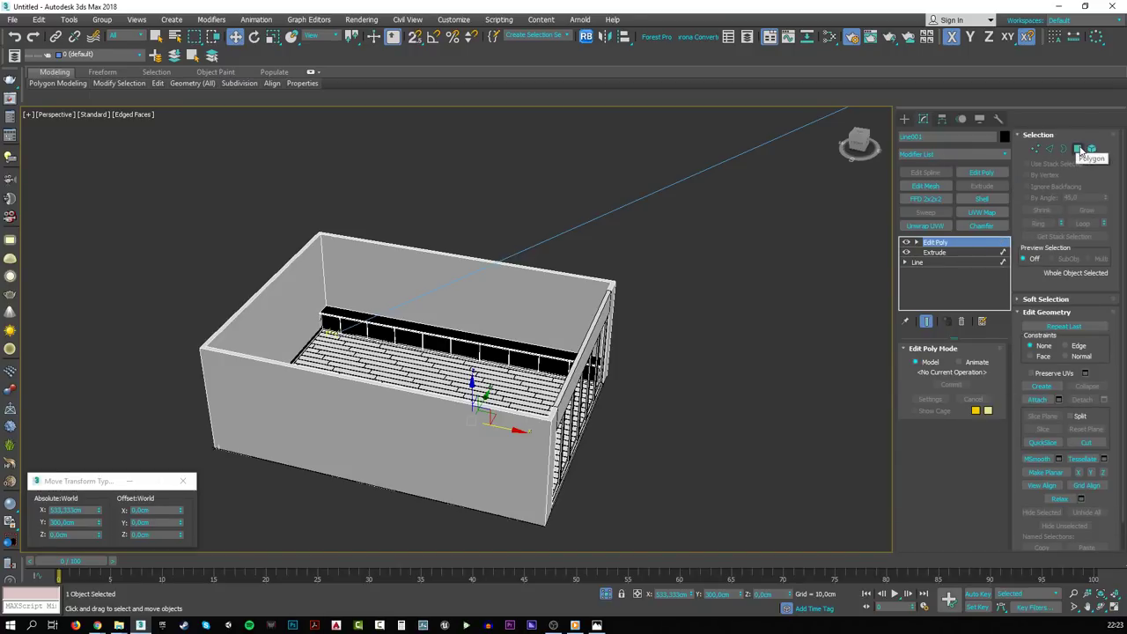
{"action": "key", "text": "ctrl+a"}
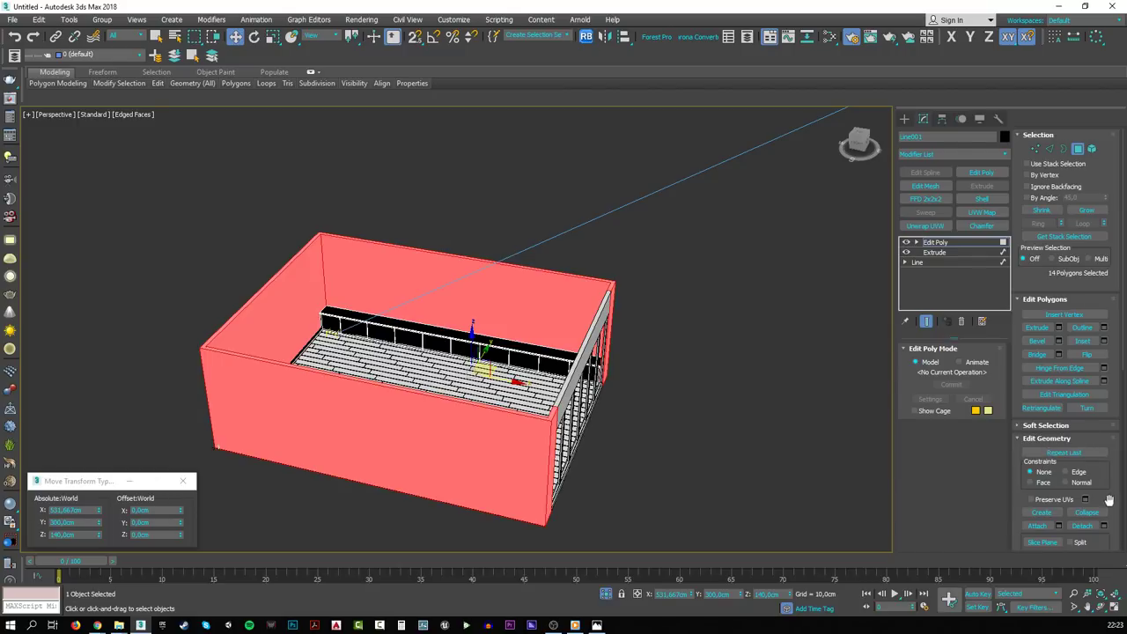
- Give the wall polygons material ID 1 and the upper back-wall polygon ID 2
{"action": "scroll", "coordinate": [1101, 427], "scroll_direction": "down", "scroll_amount": 2}
{"action": "scroll", "coordinate": [1101, 427], "scroll_direction": "down", "scroll_amount": 5}
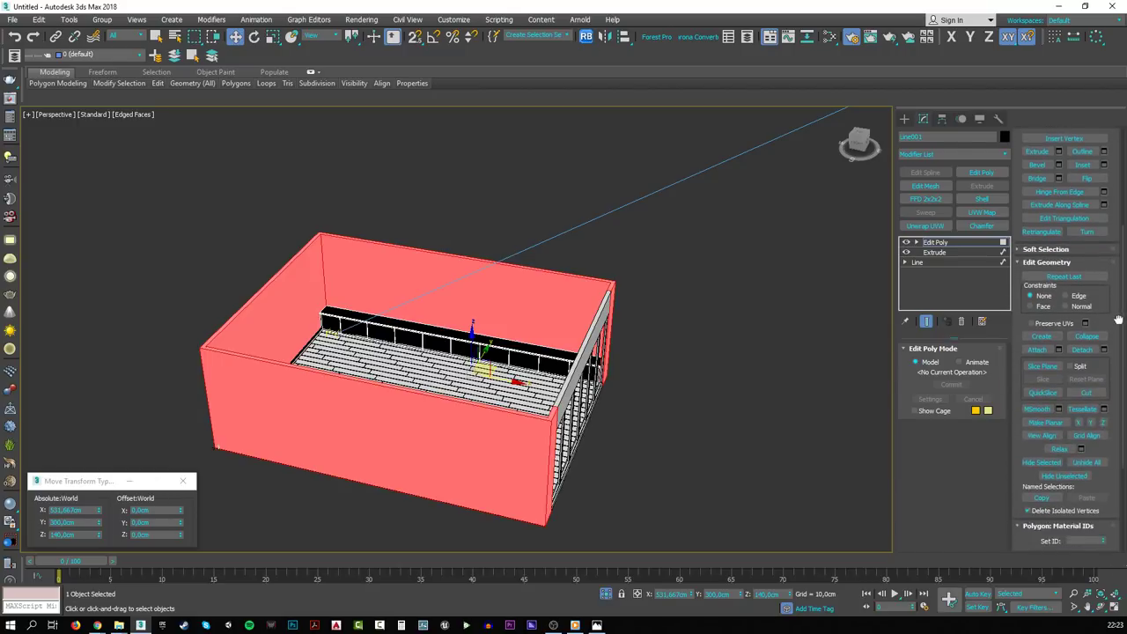
{"action": "left_click", "coordinate": [1071, 472]}
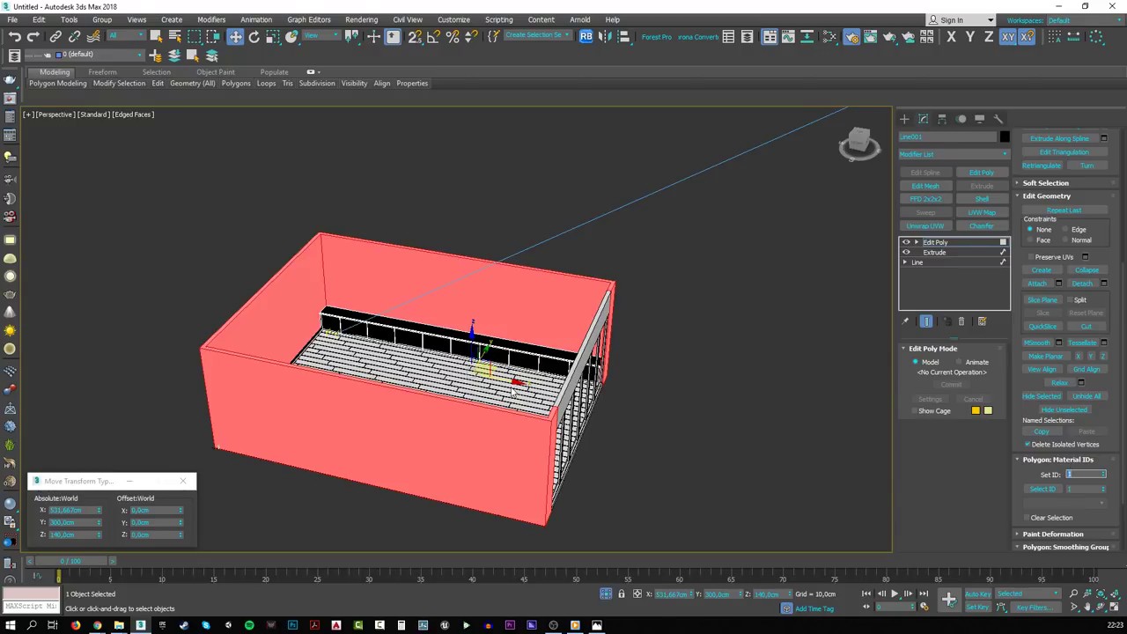
{"action": "left_click", "coordinate": [463, 319]}
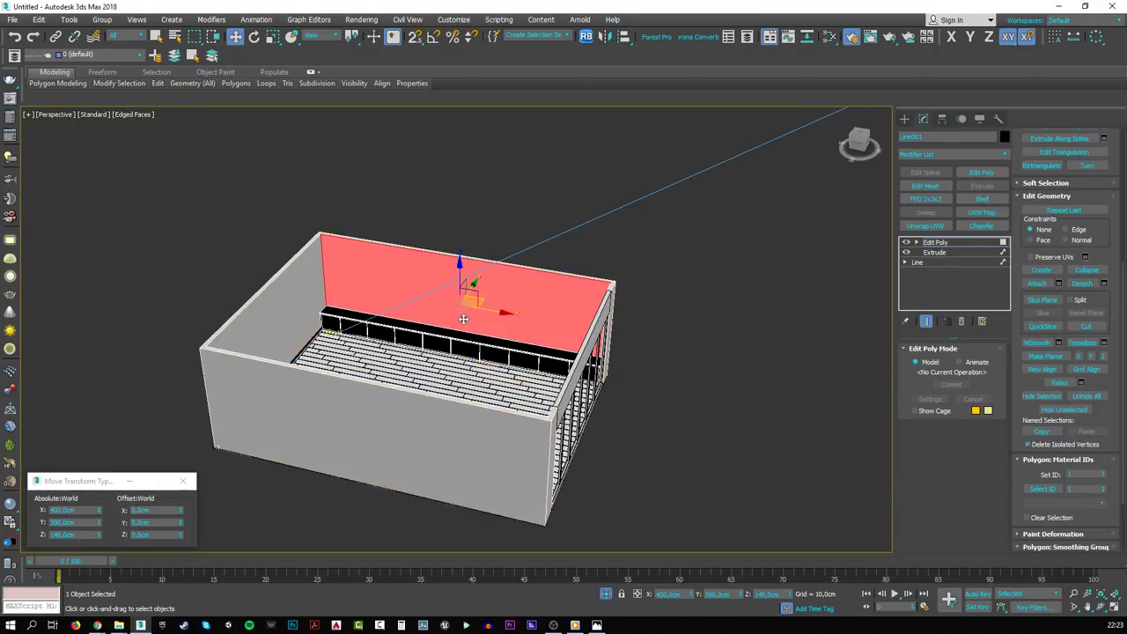
{"action": "left_click", "coordinate": [1078, 473]}
{"action": "left_click", "coordinate": [937, 243]}
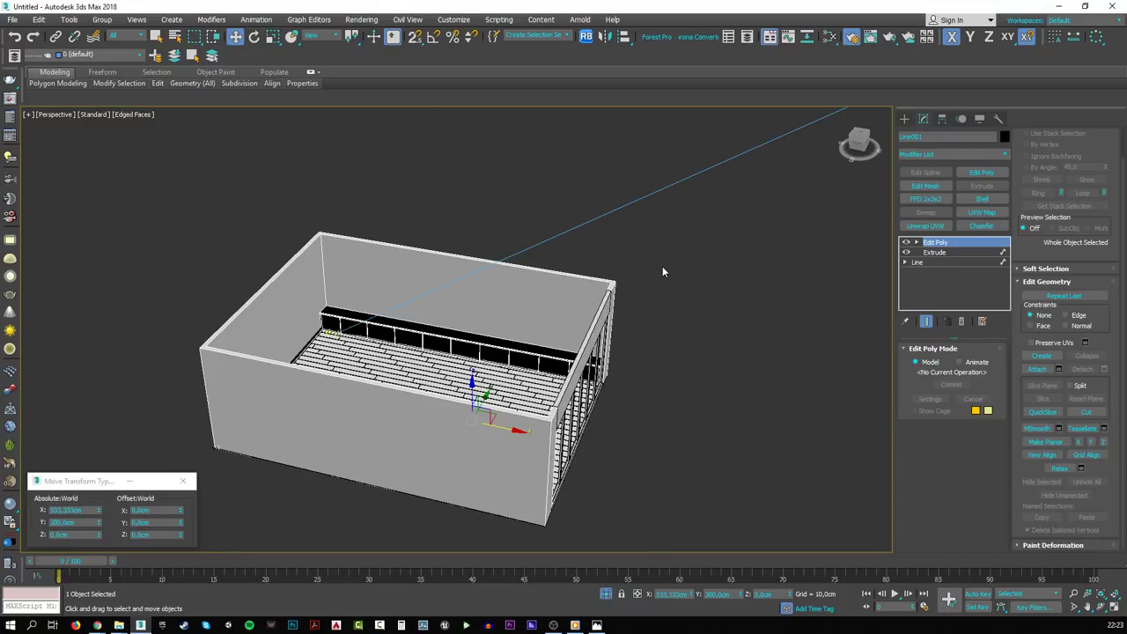
- Clone the black Corona material in the maximized Slate editor and name the copy black_wall
{"action": "left_click", "coordinate": [830, 36]}
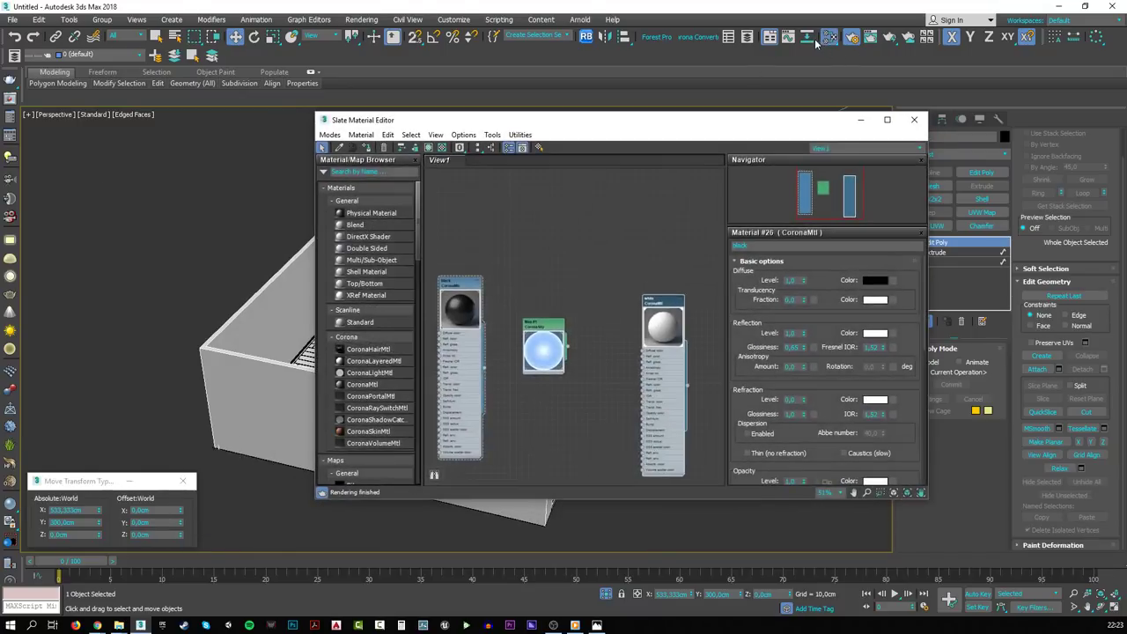
{"action": "double_click", "coordinate": [549, 122]}
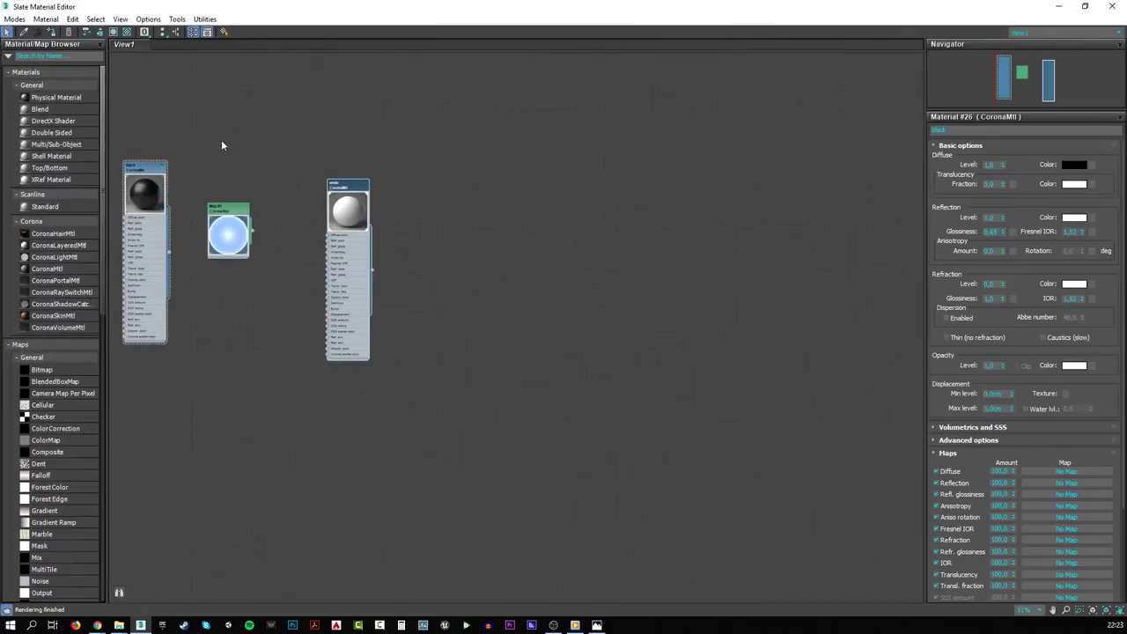
{"action": "scroll", "coordinate": [570, 245], "scroll_direction": "up", "scroll_amount": 2}
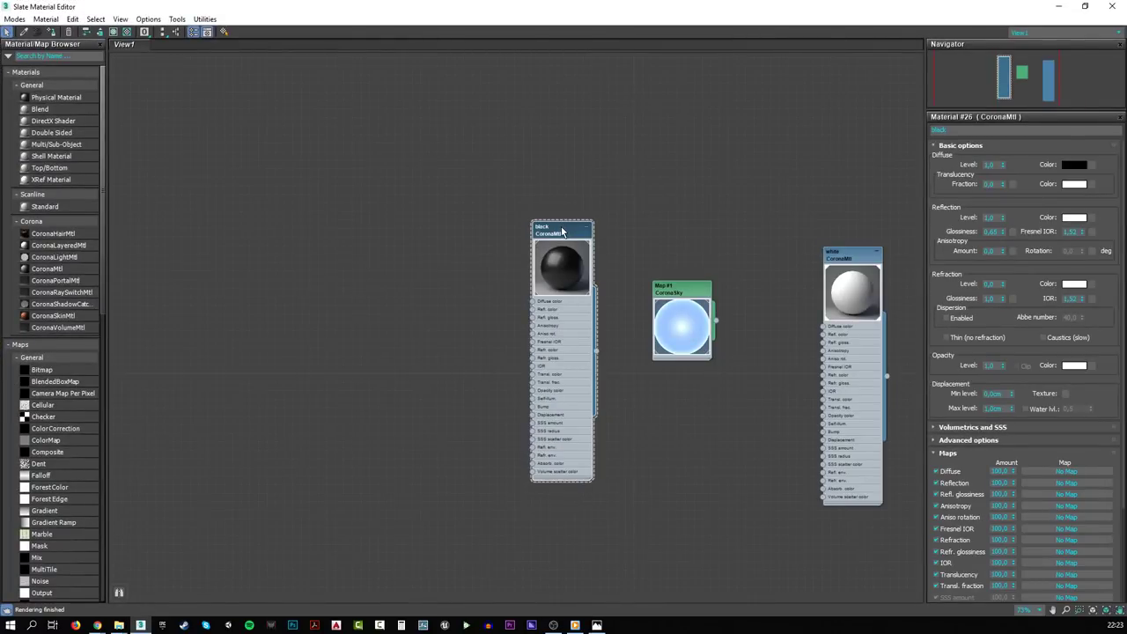
{"action": "left_click_drag", "start_coordinate": [562, 231], "coordinate": [451, 231], "text": "shift"}
{"action": "double_click", "coordinate": [451, 232]}
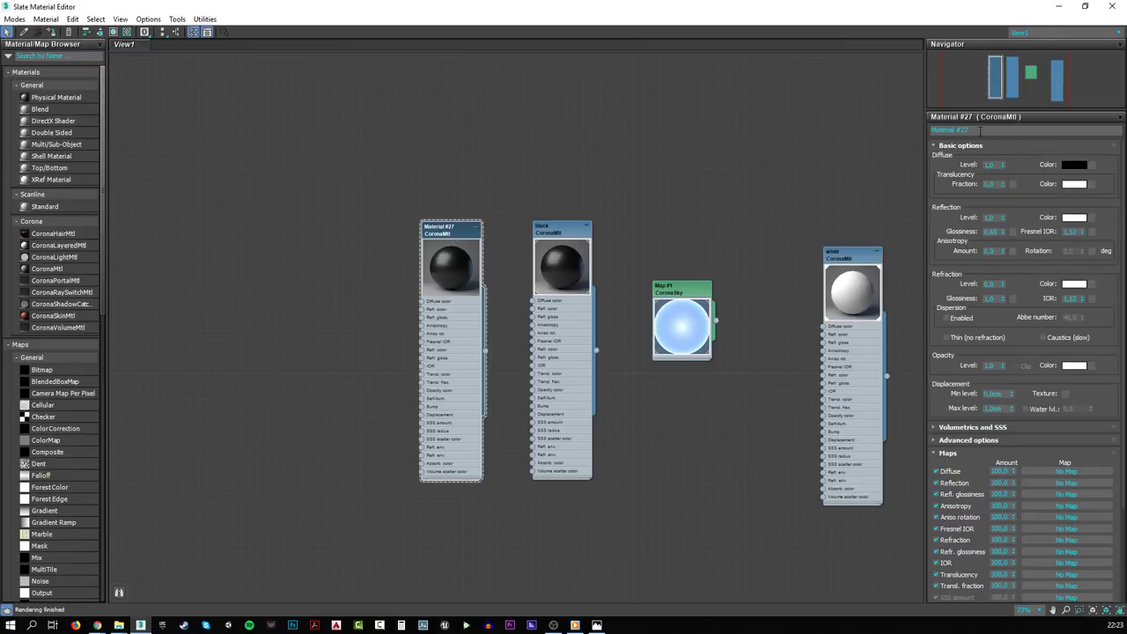
{"action": "type", "text": "black_wall"}
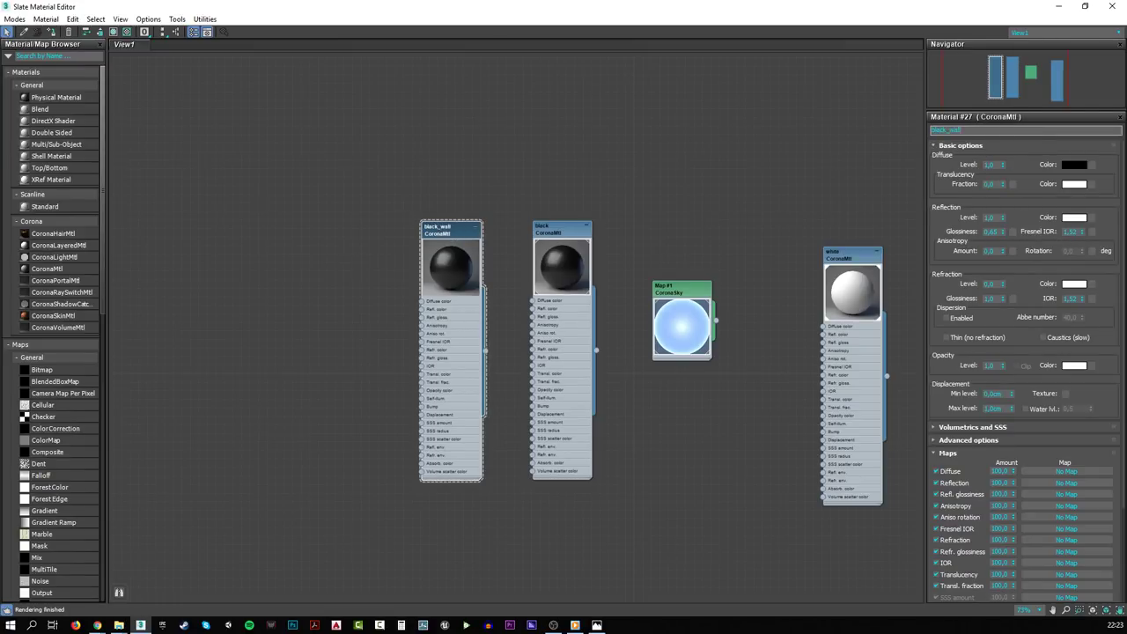
- Rename the original black material to black_cabinet
{"action": "scroll", "coordinate": [448, 258], "scroll_direction": "up", "scroll_amount": 1}
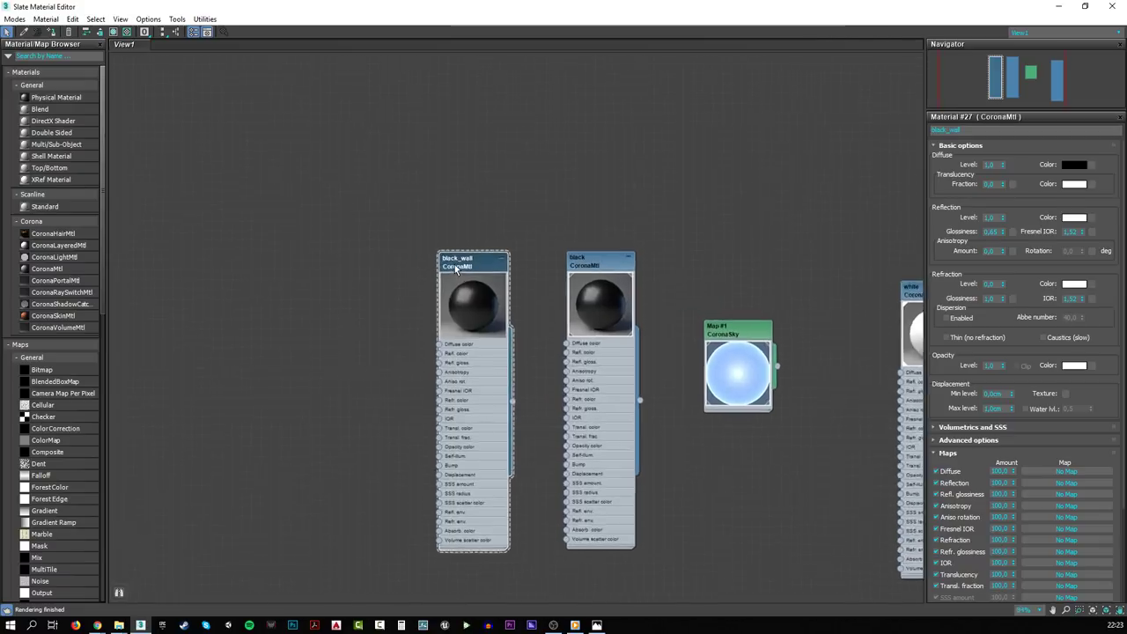
{"action": "scroll", "coordinate": [456, 269], "scroll_direction": "up", "scroll_amount": 5}
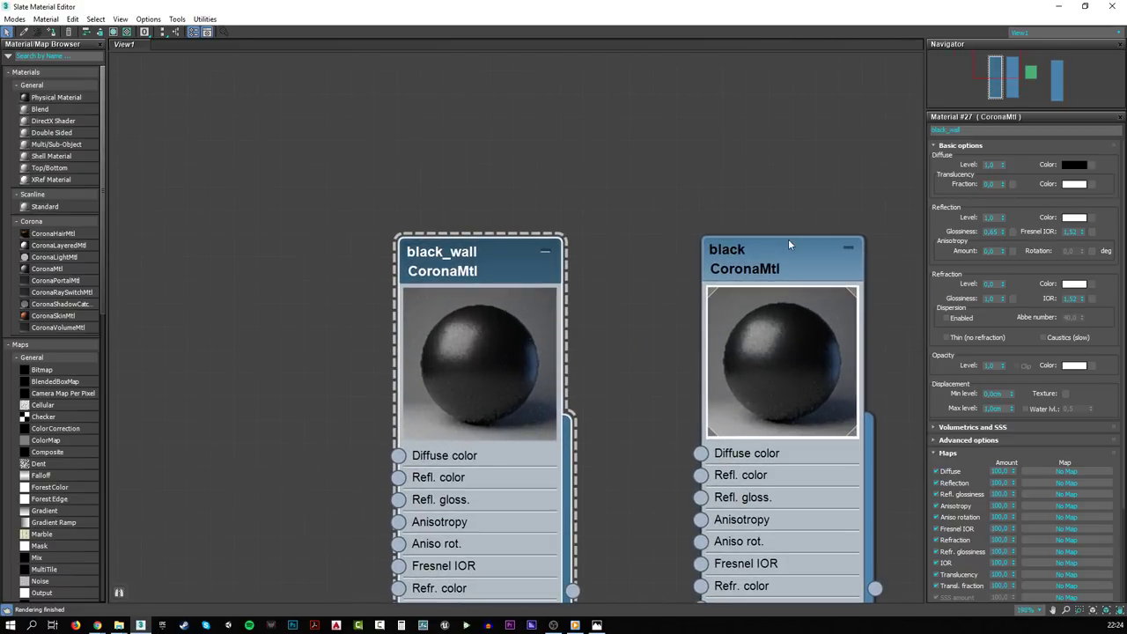
{"action": "left_click", "coordinate": [788, 244]}
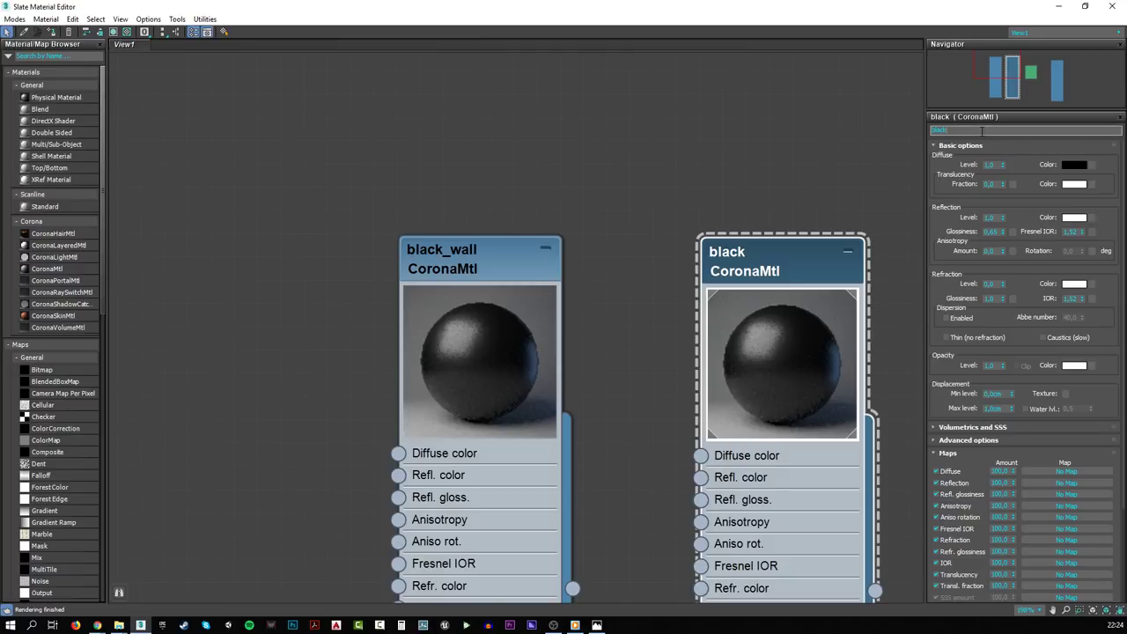
{"action": "type", "text": "_cabinet"}
{"action": "key", "text": "Return"}
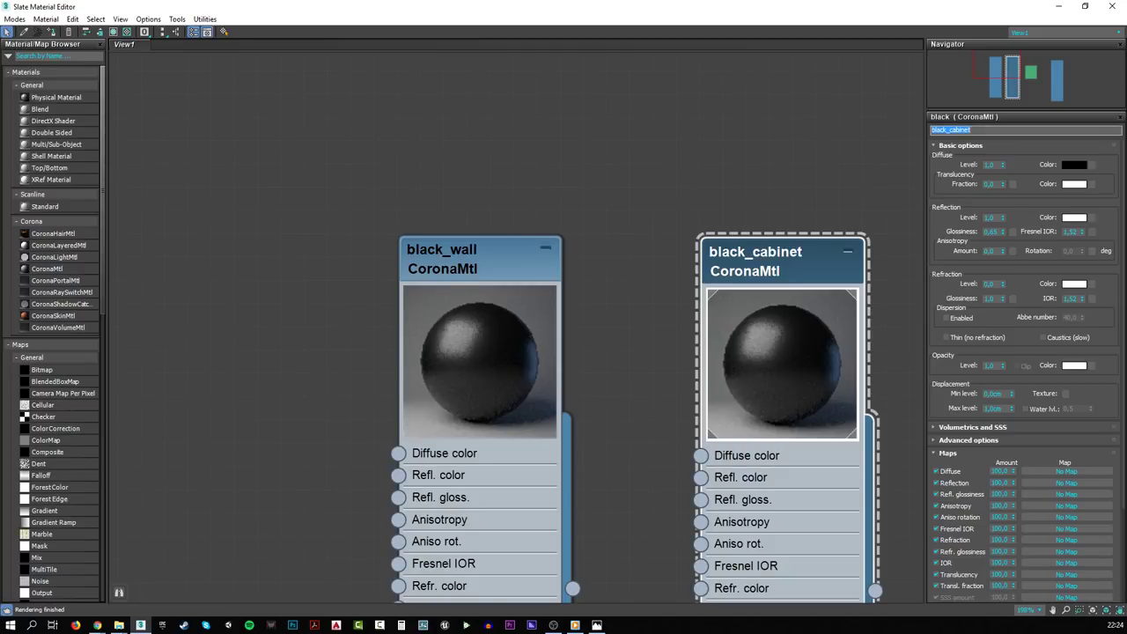
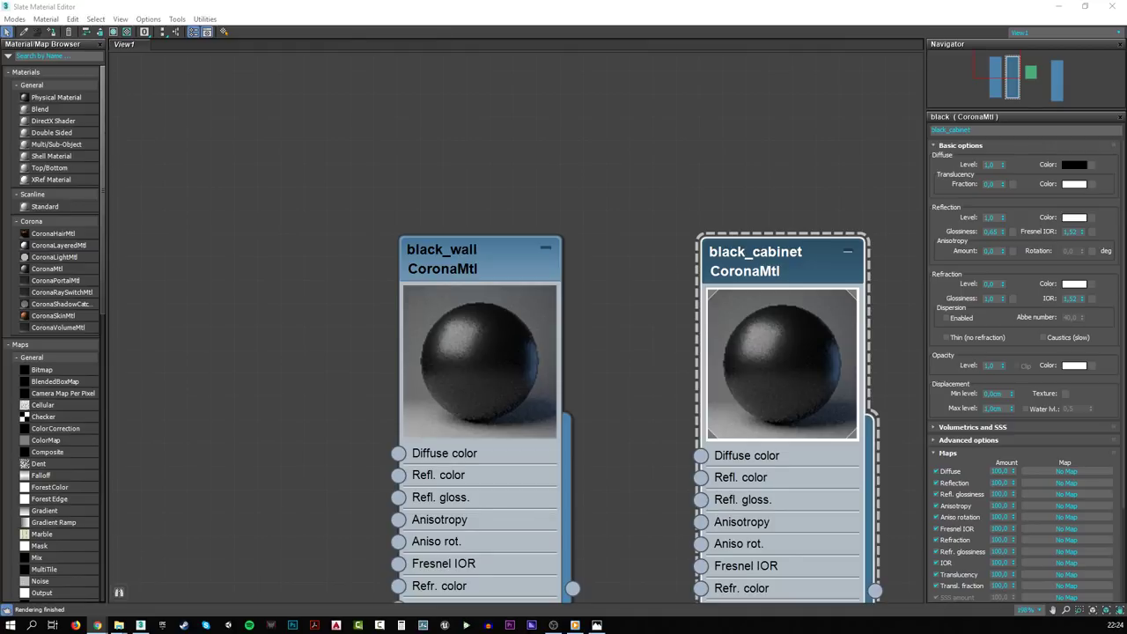
- Lower black_wall's reflection glossiness from 0,65 to 0,4, then revise it to 0,5
{"action": "left_click", "coordinate": [488, 275]}
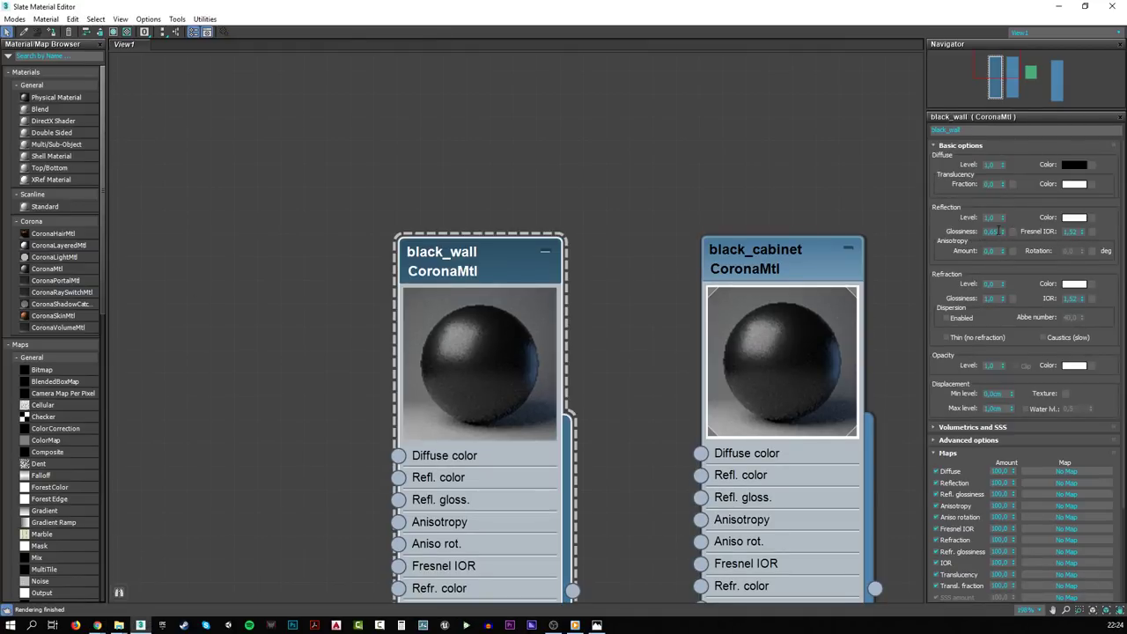
{"action": "double_click", "coordinate": [990, 230]}
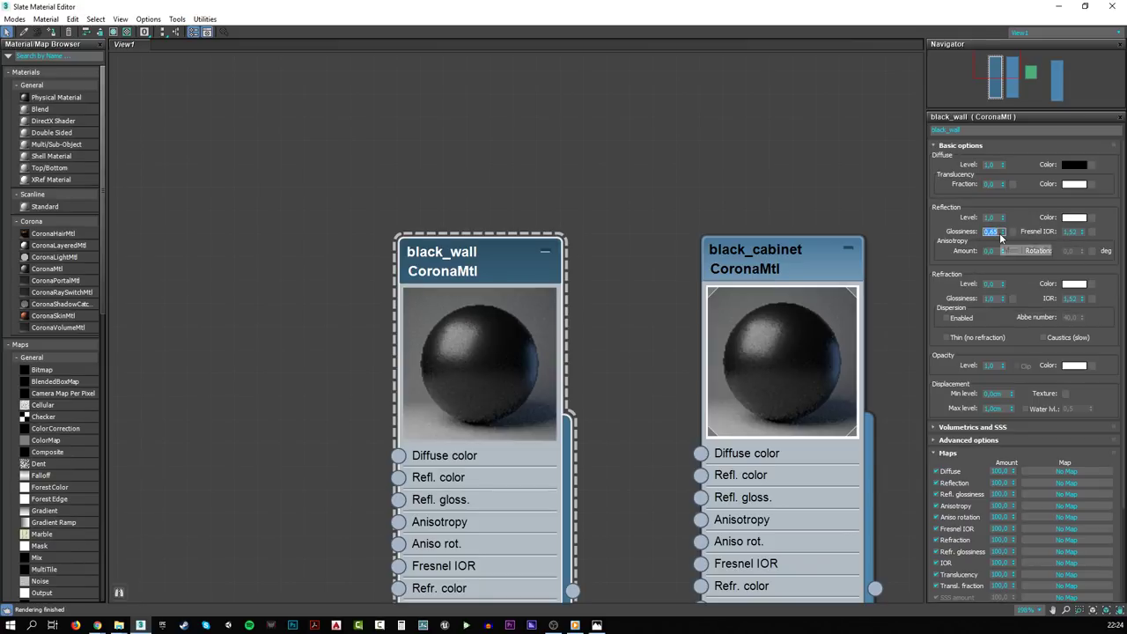
{"action": "type", "text": "0,4"}
{"action": "key", "text": "Return"}
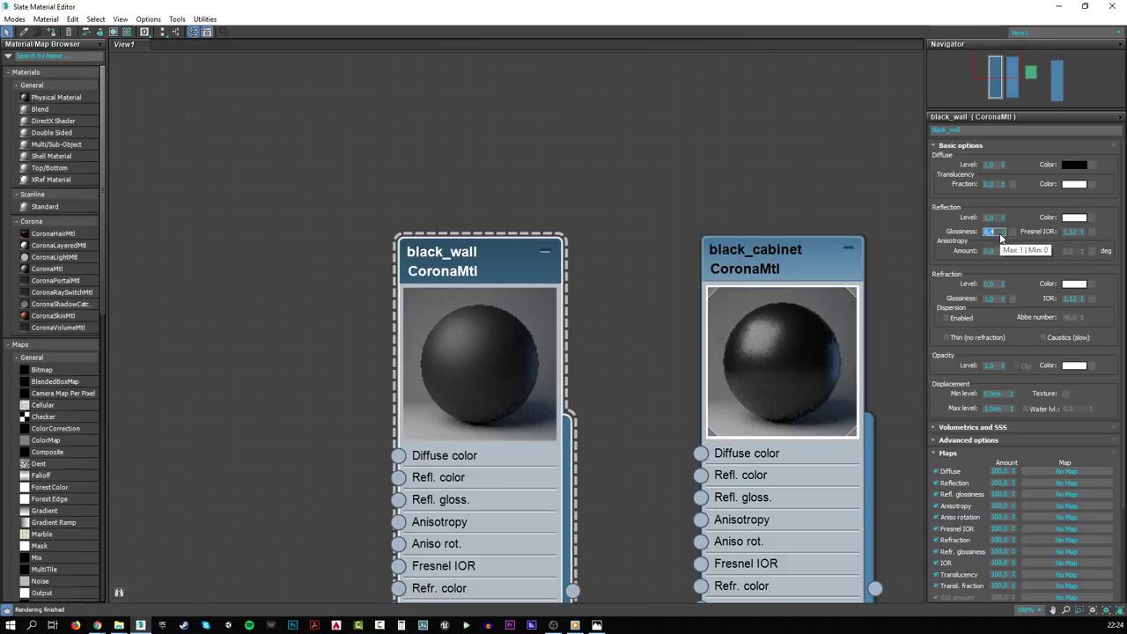
{"action": "type", "text": "0,5"}
{"action": "key", "text": "Return"}
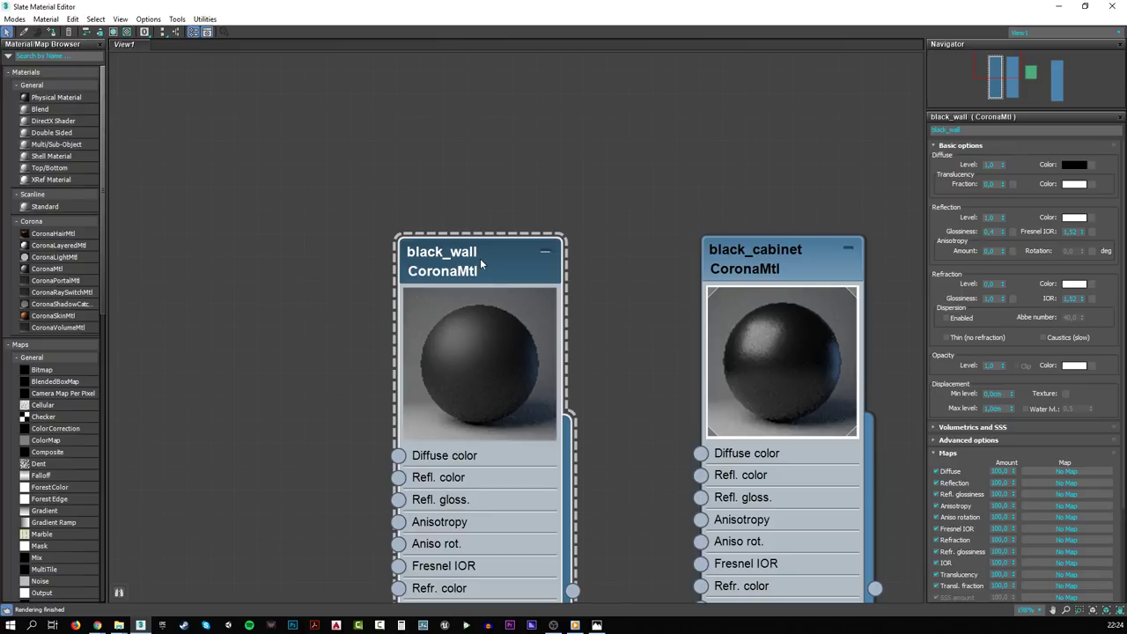
{"action": "left_click", "coordinate": [1084, 6]}
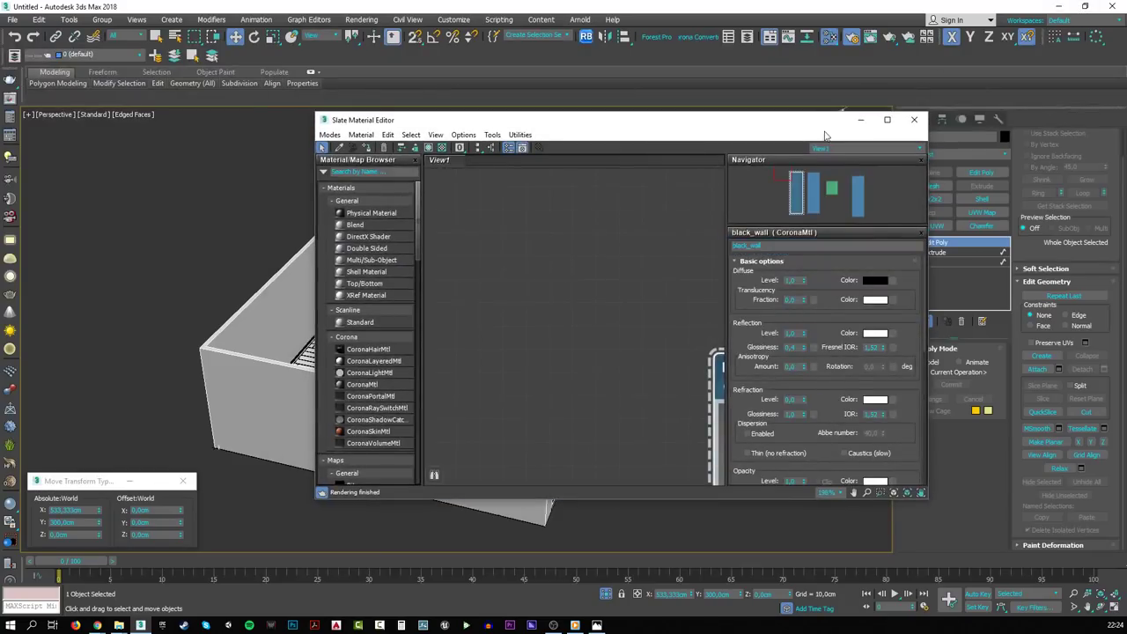
{"action": "left_click", "coordinate": [887, 119]}
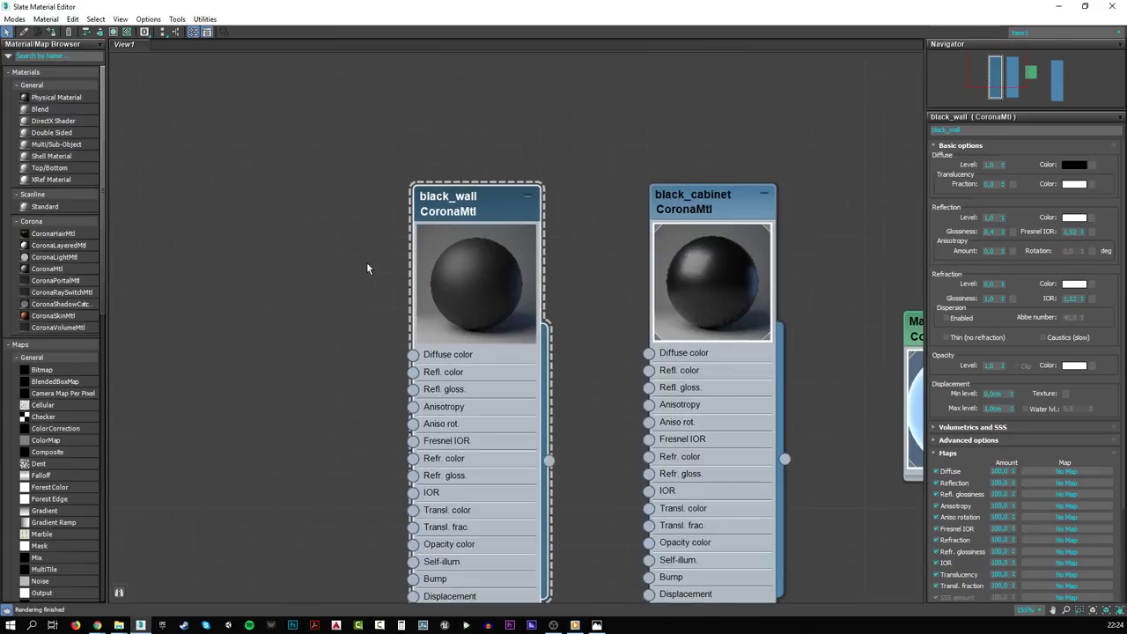
- Add a new Multi/Sub-Object material node to the Slate editor canvas
{"action": "scroll", "coordinate": [366, 261], "scroll_direction": "down", "scroll_amount": 5}
{"action": "middle_click_drag", "start_coordinate": [327, 275], "coordinate": [358, 185]}
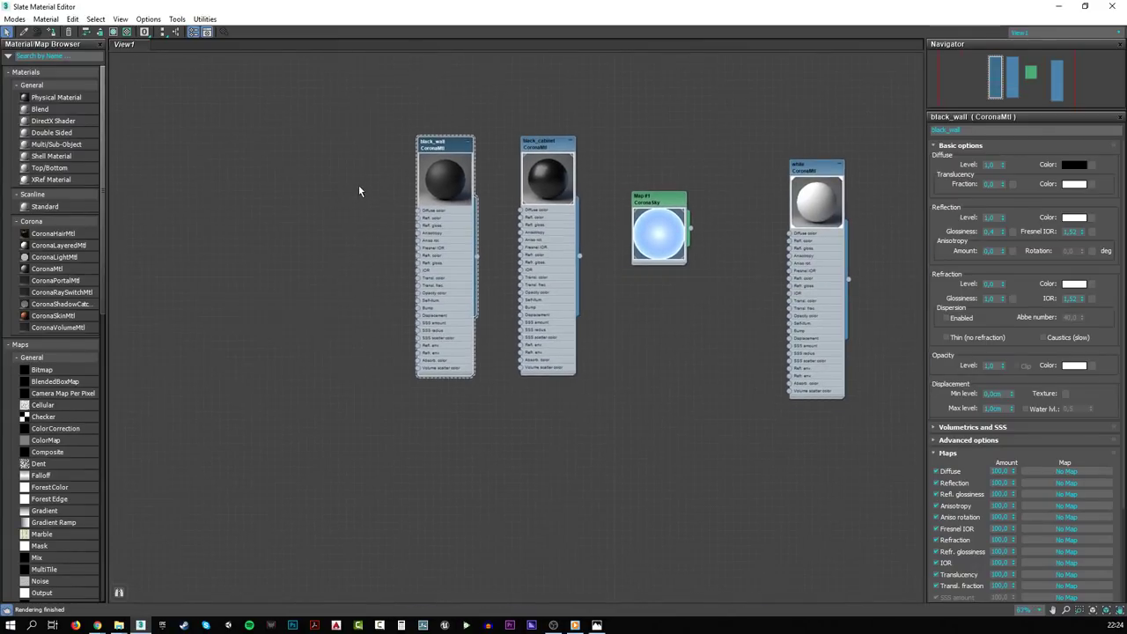
{"action": "right_click", "coordinate": [217, 262]}
{"action": "mouse_move", "coordinate": [264, 265]}
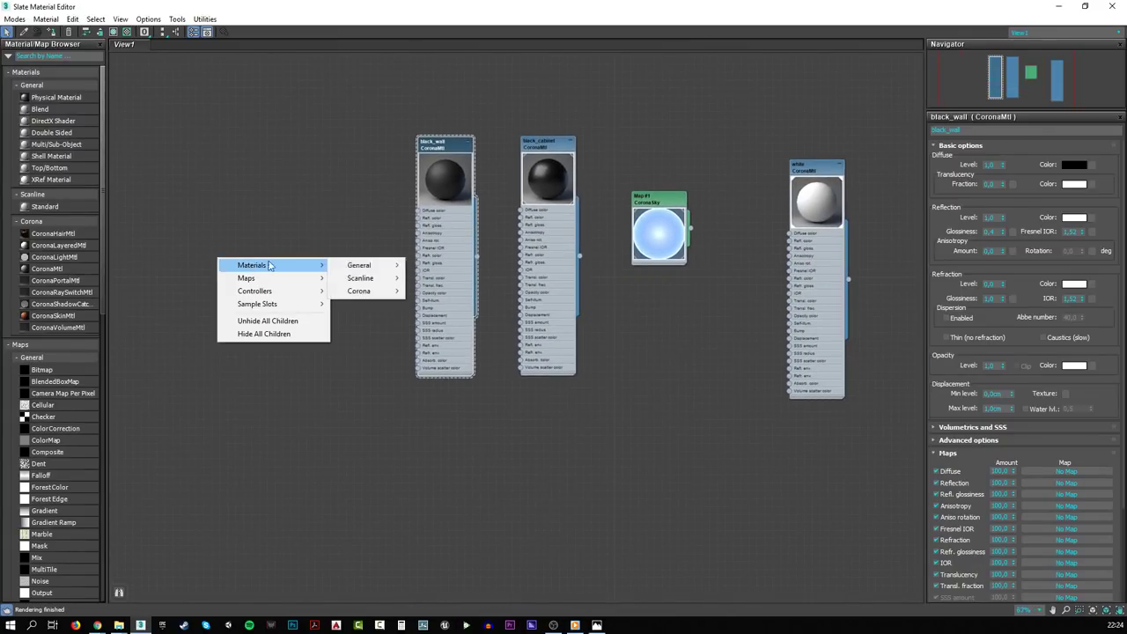
{"action": "mouse_move", "coordinate": [359, 265]}
{"action": "left_click", "coordinate": [432, 312]}
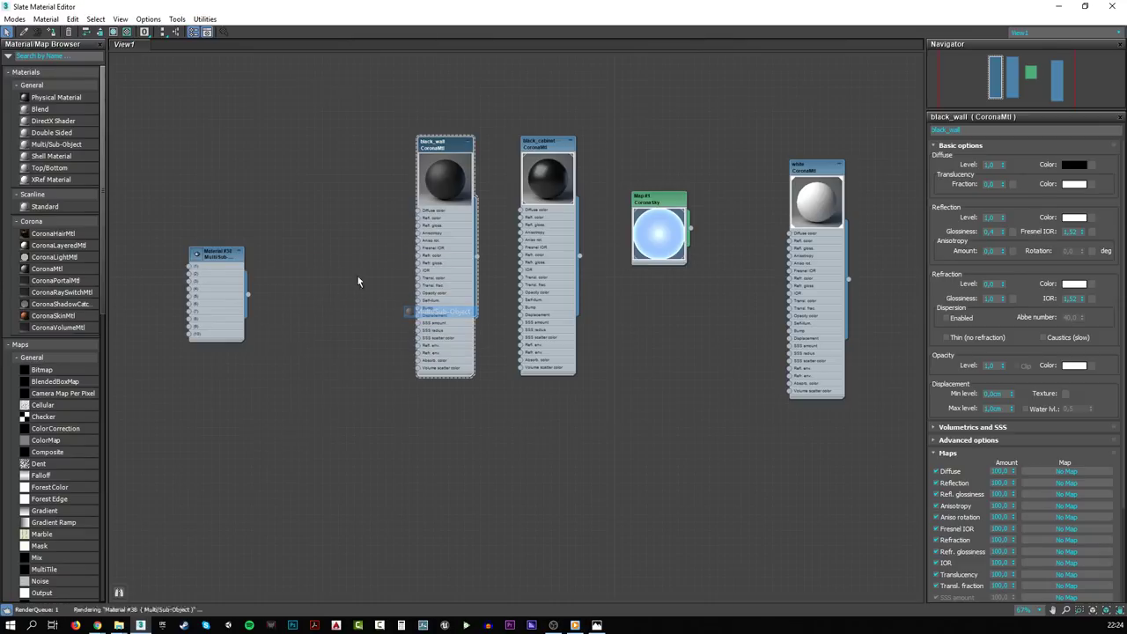
- Set the multi-material to 2 sub-materials and name it walls
{"action": "double_click", "coordinate": [212, 257]}
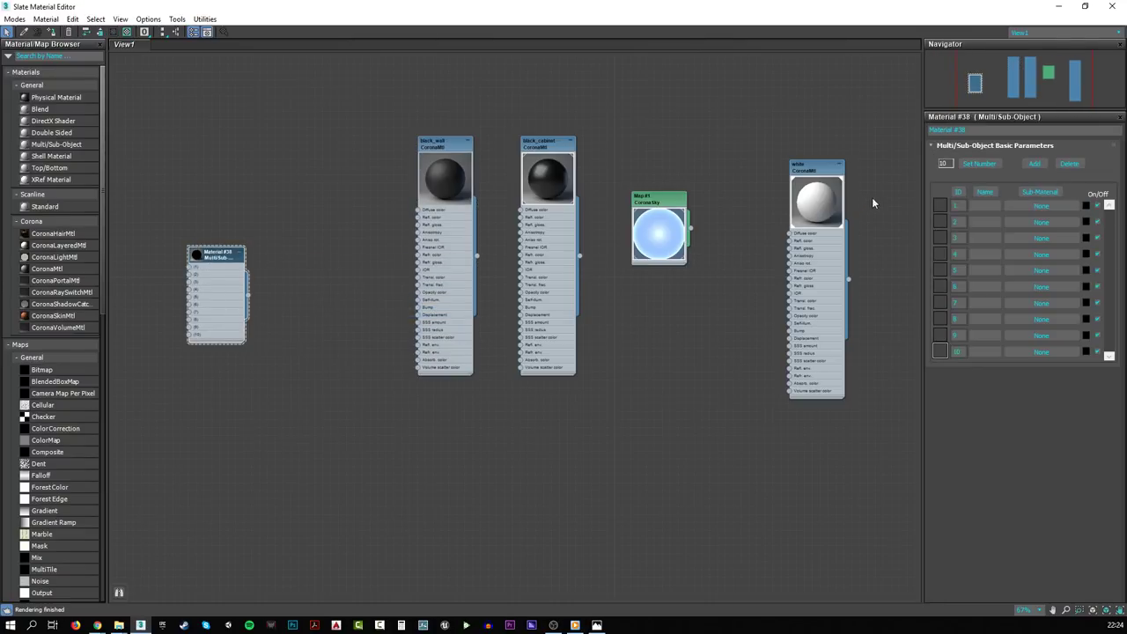
{"action": "left_click", "coordinate": [979, 164]}
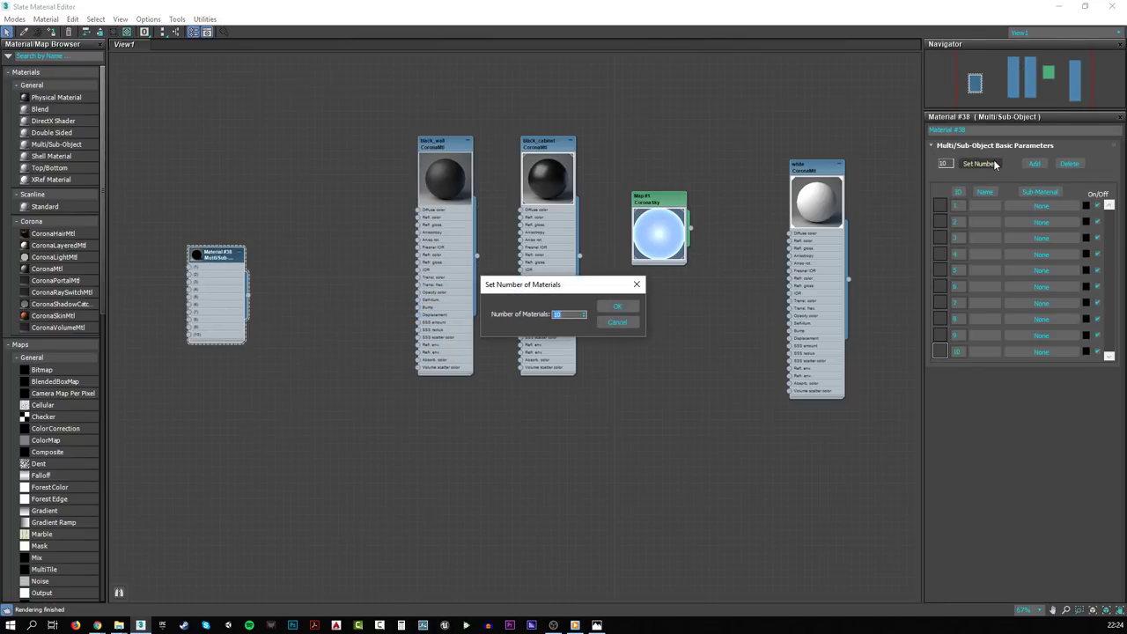
{"action": "type", "text": "2"}
{"action": "left_click", "coordinate": [618, 306]}
{"action": "left_click_drag", "start_coordinate": [216, 261], "coordinate": [537, 484]}
{"action": "left_click_drag", "start_coordinate": [975, 131], "coordinate": [850, 138]}
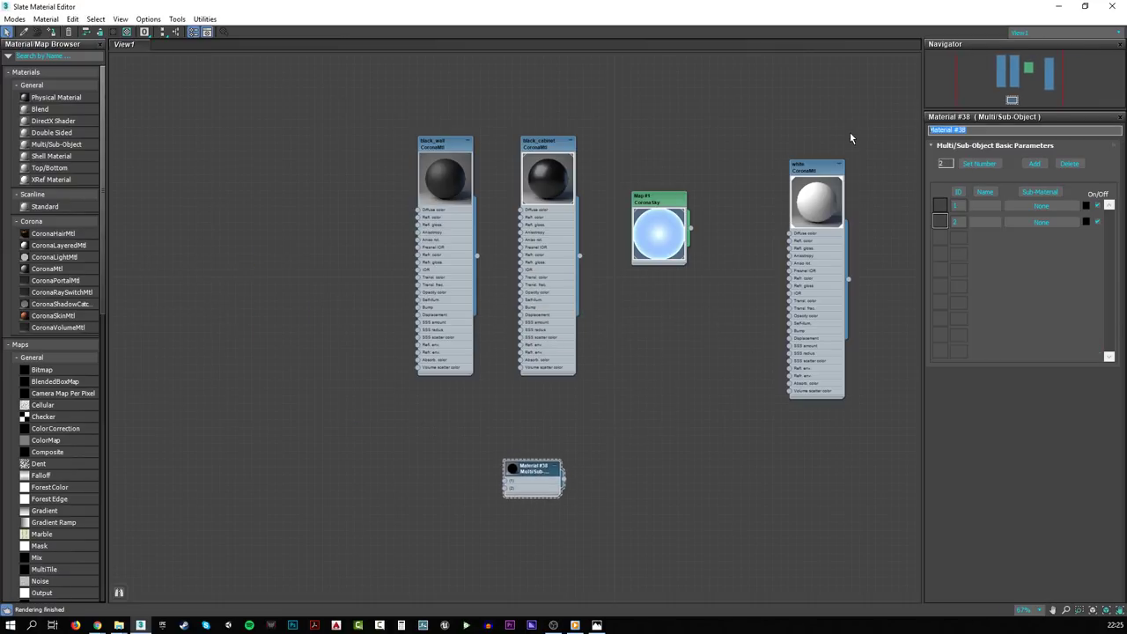
{"action": "type", "text": "walls"}
- Collapse the white and black_wall nodes and stack them beside walls
{"action": "middle_click_drag", "start_coordinate": [526, 412], "coordinate": [568, 301]}
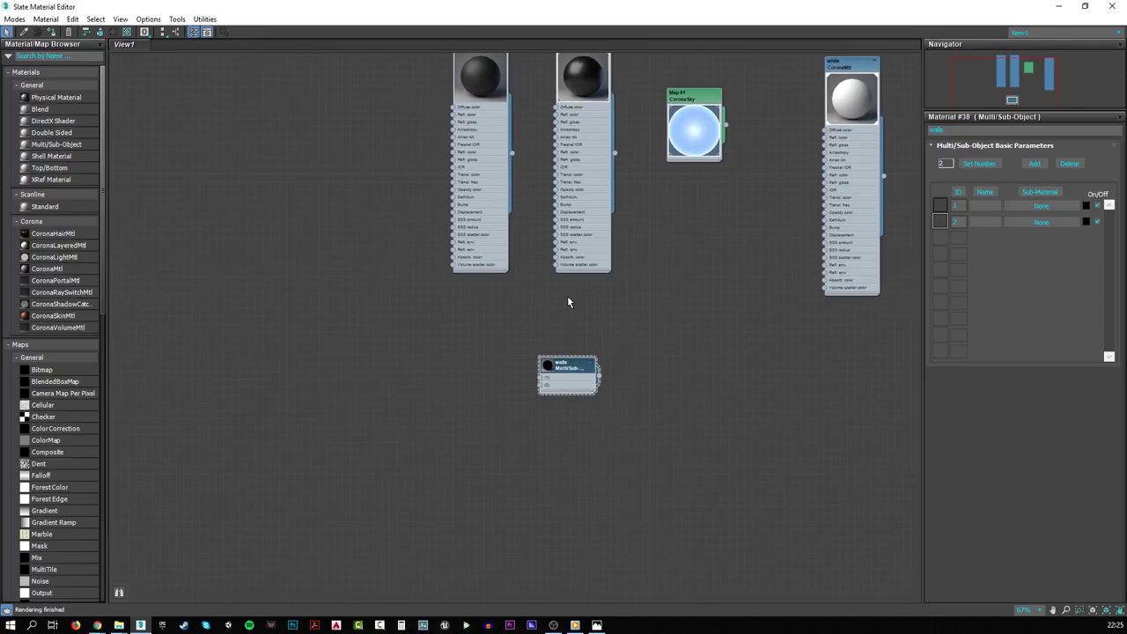
{"action": "middle_click_drag", "start_coordinate": [493, 202], "coordinate": [490, 244]}
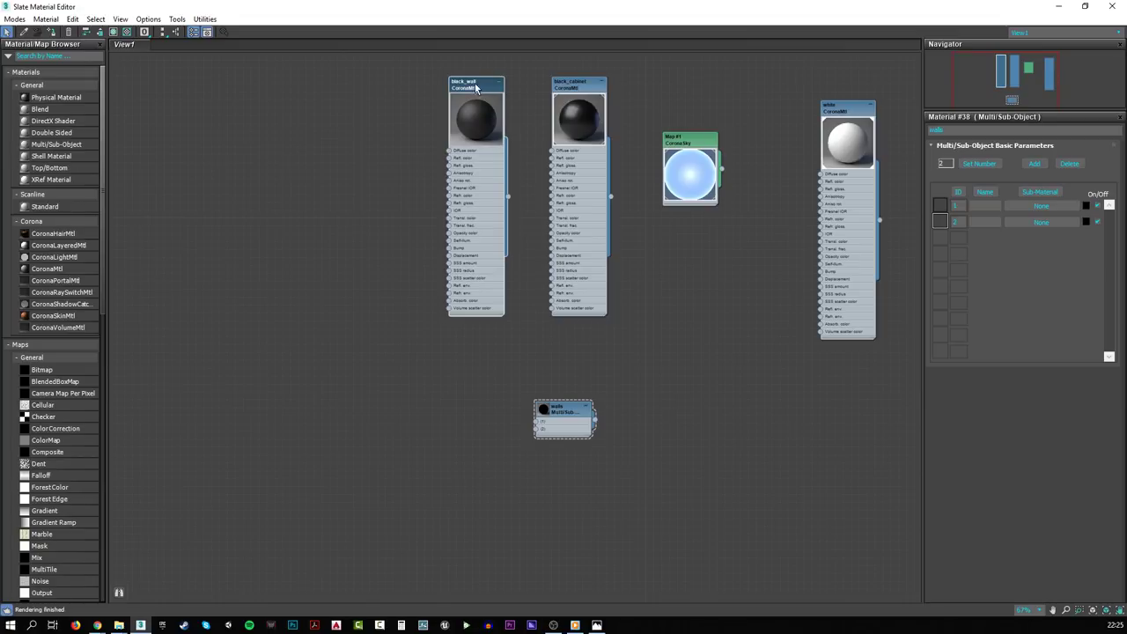
{"action": "left_click_drag", "start_coordinate": [482, 88], "coordinate": [440, 428]}
{"action": "middle_click_drag", "start_coordinate": [443, 382], "coordinate": [432, 352]}
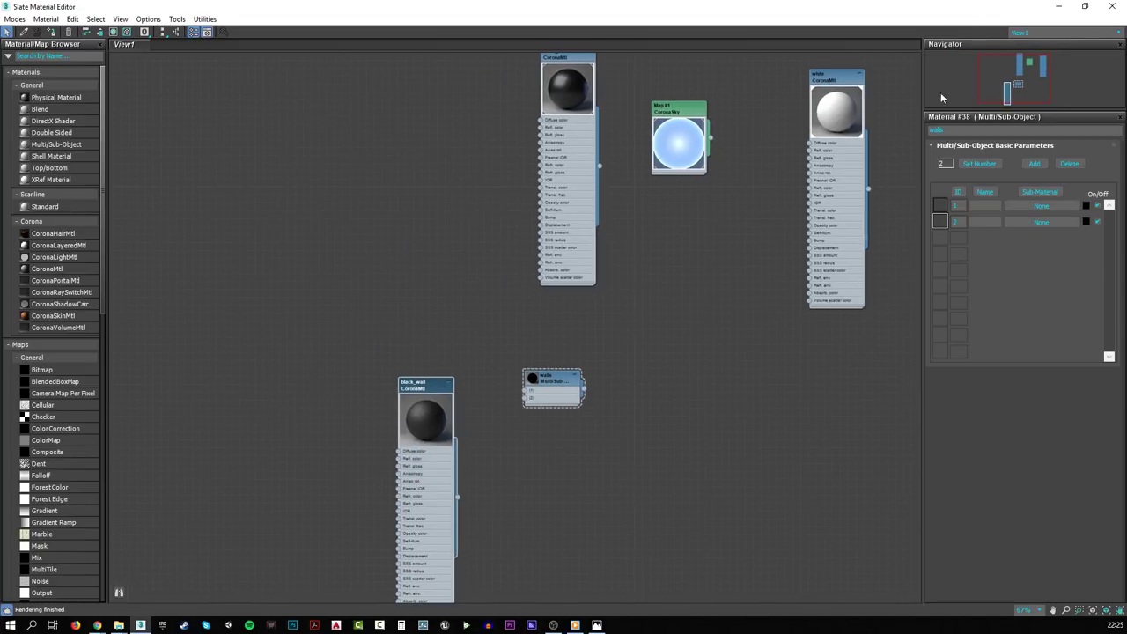
{"action": "left_click", "coordinate": [846, 79]}
{"action": "left_click_drag", "start_coordinate": [846, 79], "coordinate": [434, 133]}
{"action": "left_click", "coordinate": [449, 130]}
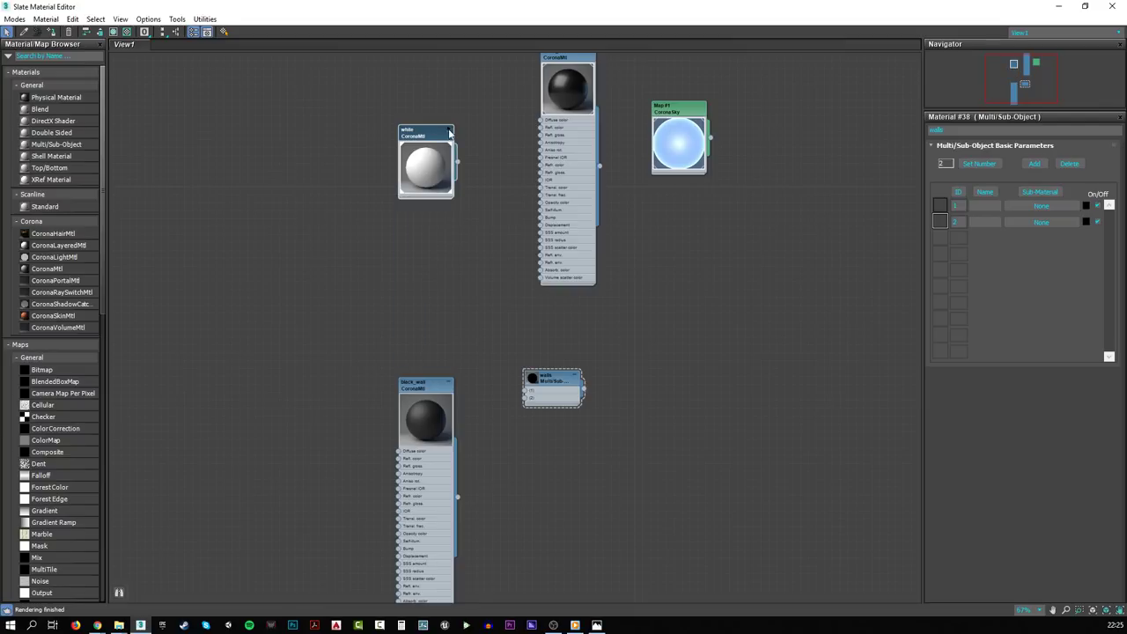
{"action": "left_click", "coordinate": [449, 384]}
{"action": "left_click_drag", "start_coordinate": [440, 387], "coordinate": [474, 411]}
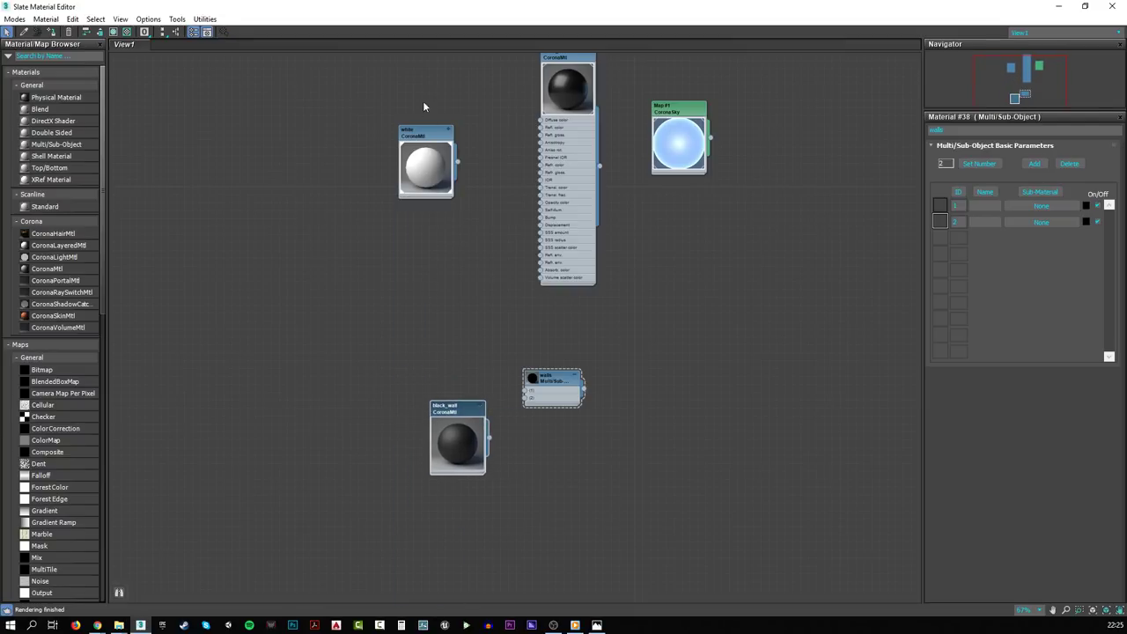
{"action": "left_click_drag", "start_coordinate": [427, 132], "coordinate": [458, 320]}
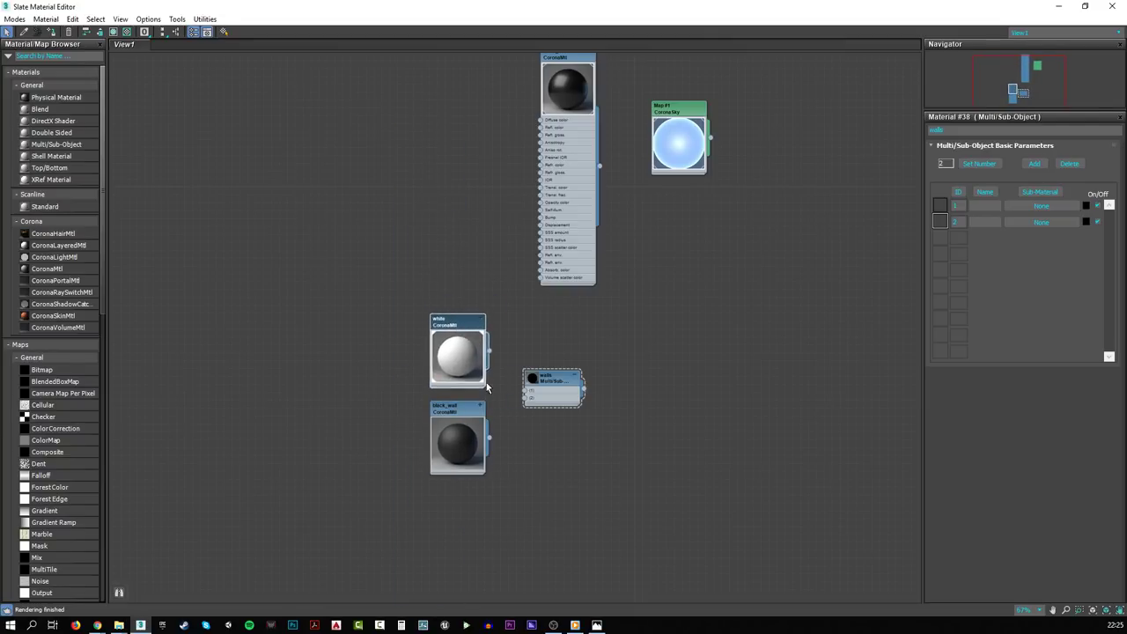
- Wire white into walls slot 1 and black_wall into slot 2, then restore the editor window
{"action": "scroll", "coordinate": [509, 321], "scroll_direction": "up", "scroll_amount": 6}
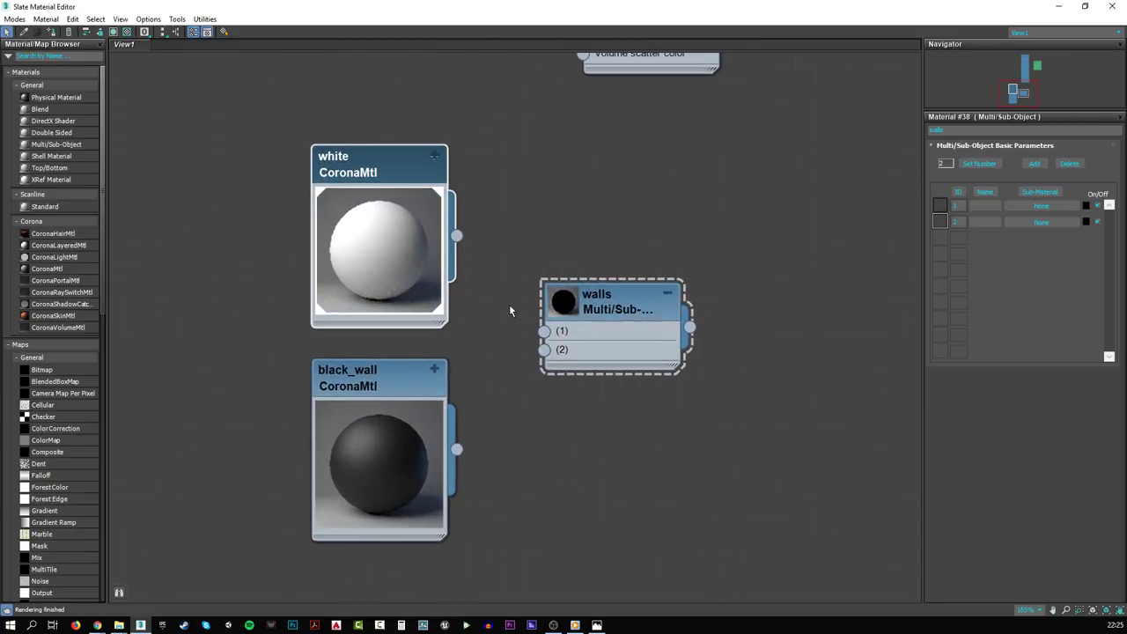
{"action": "scroll", "coordinate": [510, 307], "scroll_direction": "up", "scroll_amount": 1}
{"action": "scroll", "coordinate": [510, 308], "scroll_direction": "up", "scroll_amount": 2}
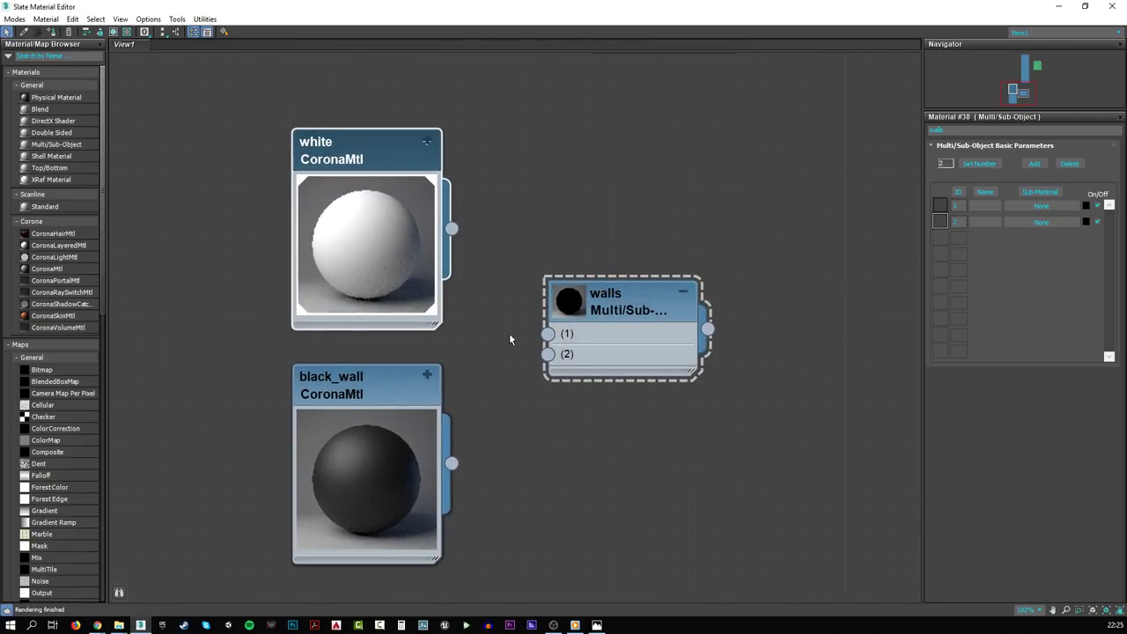
{"action": "scroll", "coordinate": [510, 311], "scroll_direction": "up", "scroll_amount": 1}
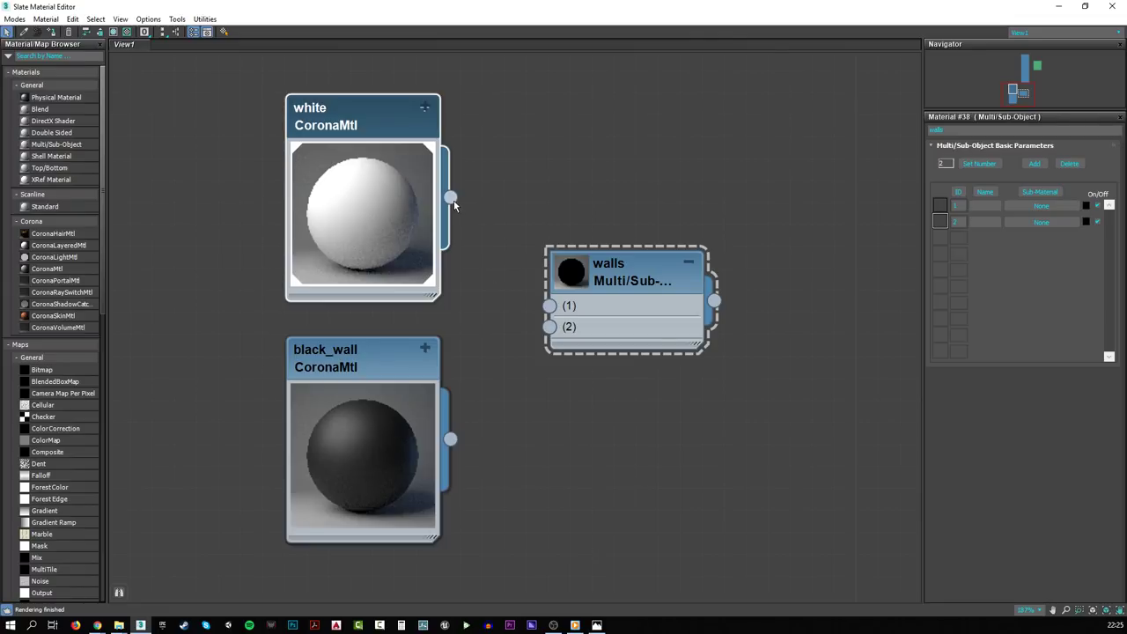
{"action": "left_click_drag", "start_coordinate": [489, 204], "coordinate": [549, 305]}
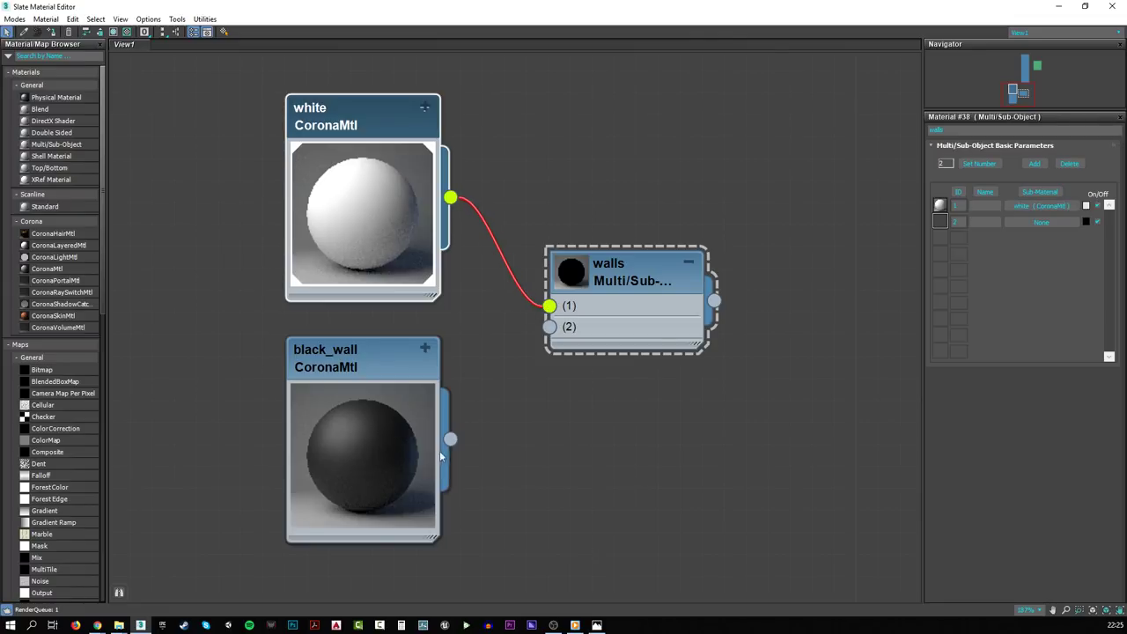
{"action": "left_click_drag", "start_coordinate": [451, 440], "coordinate": [550, 326]}
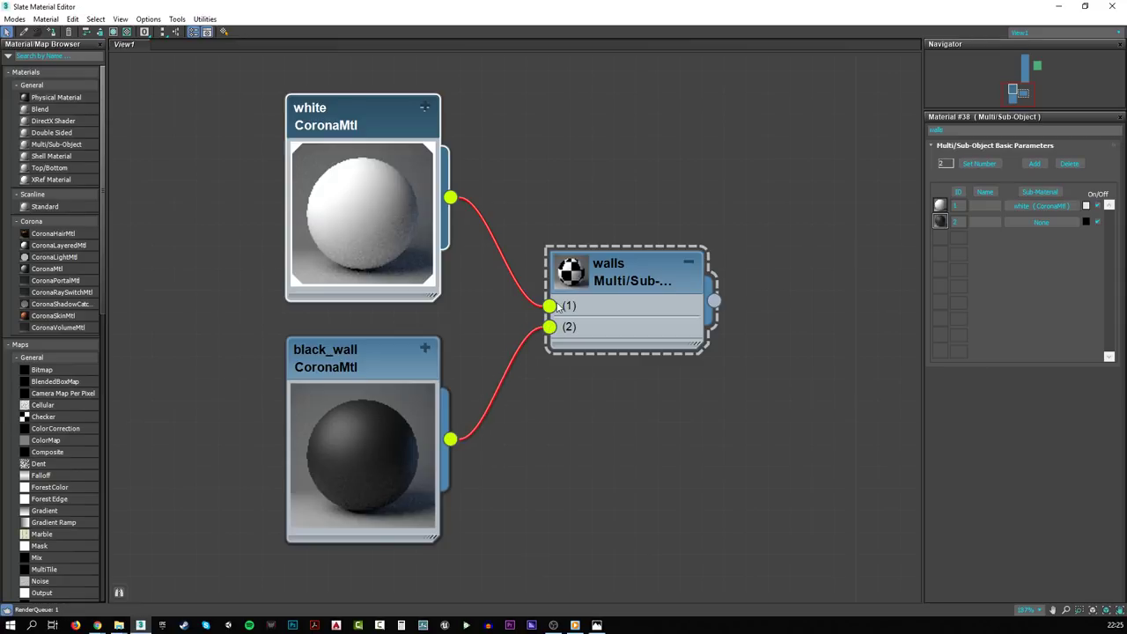
{"action": "double_click", "coordinate": [573, 274]}
{"action": "left_click_drag", "start_coordinate": [585, 275], "coordinate": [627, 231]}
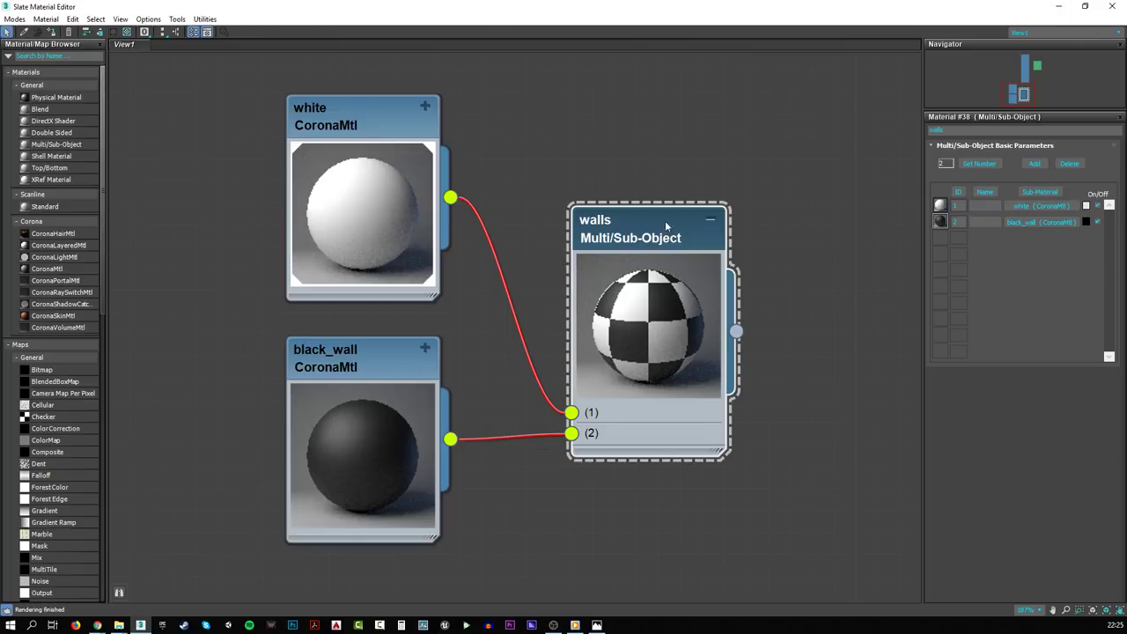
{"action": "left_click", "coordinate": [1085, 6]}
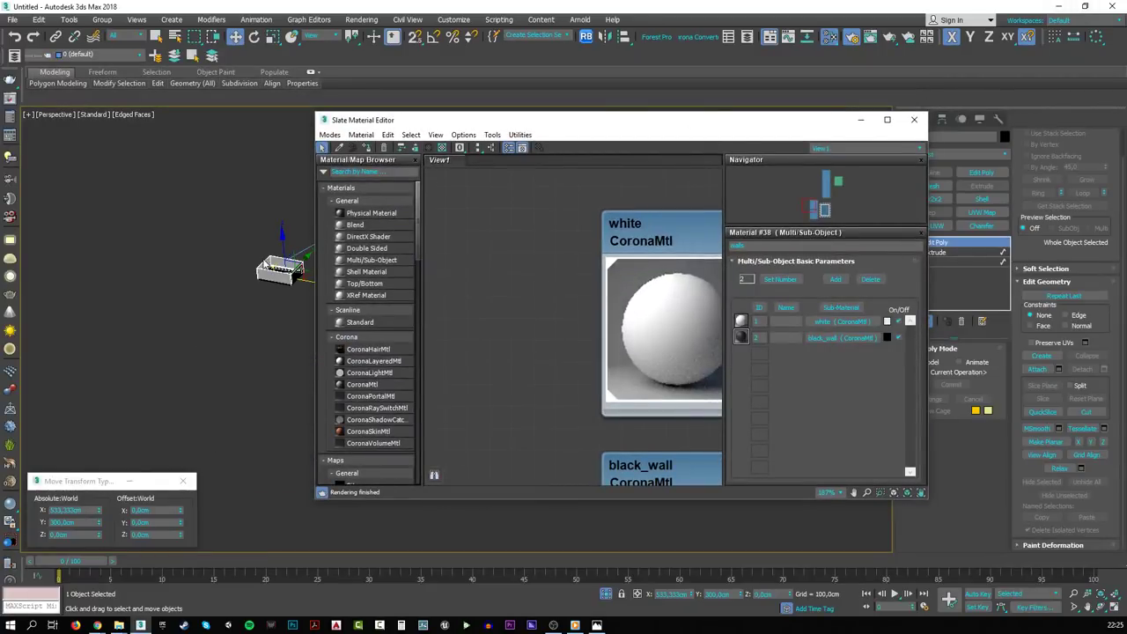
- Select the room box and assign it the walls Multi/Sub-Object material
{"action": "scroll", "coordinate": [572, 335], "scroll_direction": "down", "scroll_amount": 6}
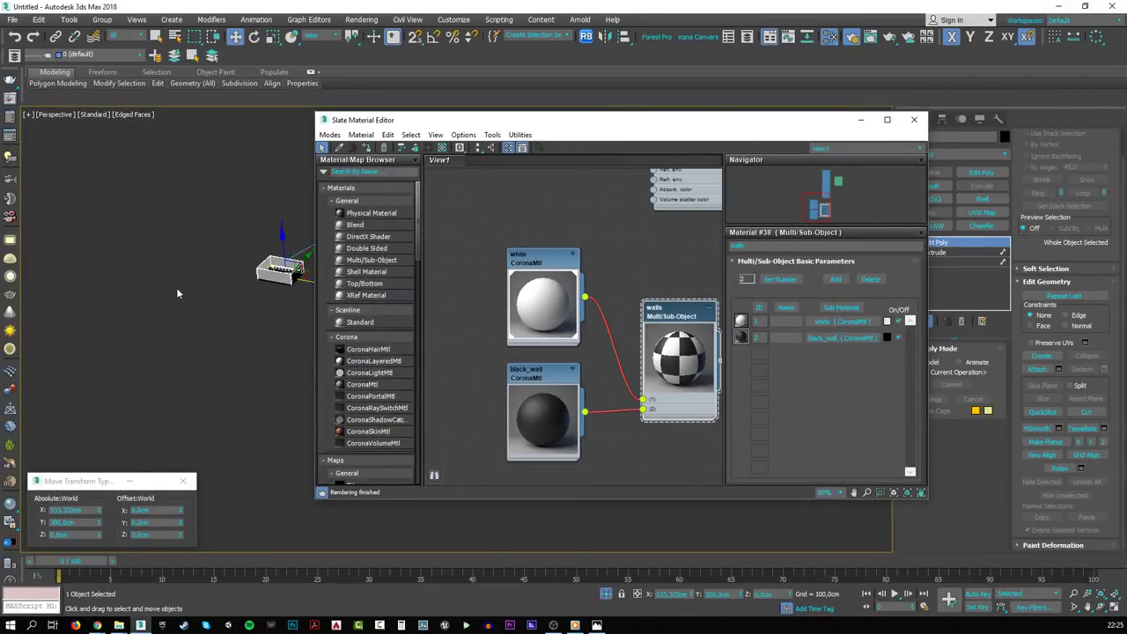
{"action": "middle_click_drag", "start_coordinate": [176, 294], "coordinate": [209, 314], "text": "alt"}
{"action": "left_click", "coordinate": [209, 308]}
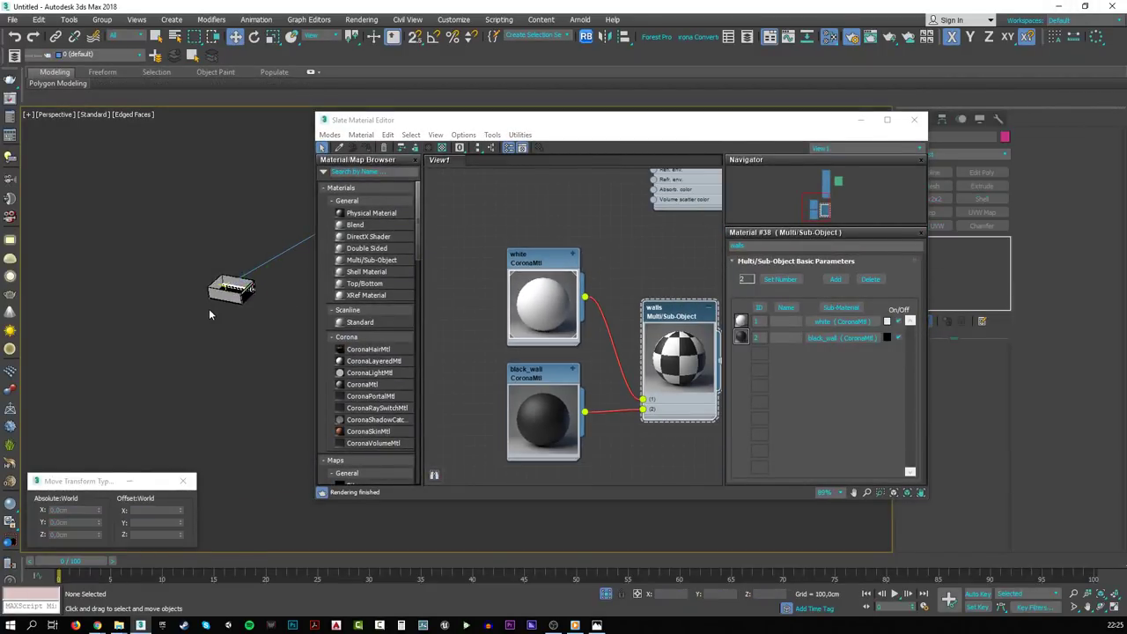
{"action": "scroll", "coordinate": [275, 326], "scroll_direction": "up", "scroll_amount": 5}
{"action": "left_click", "coordinate": [277, 329]}
{"action": "scroll", "coordinate": [276, 329], "scroll_direction": "up", "scroll_amount": 4}
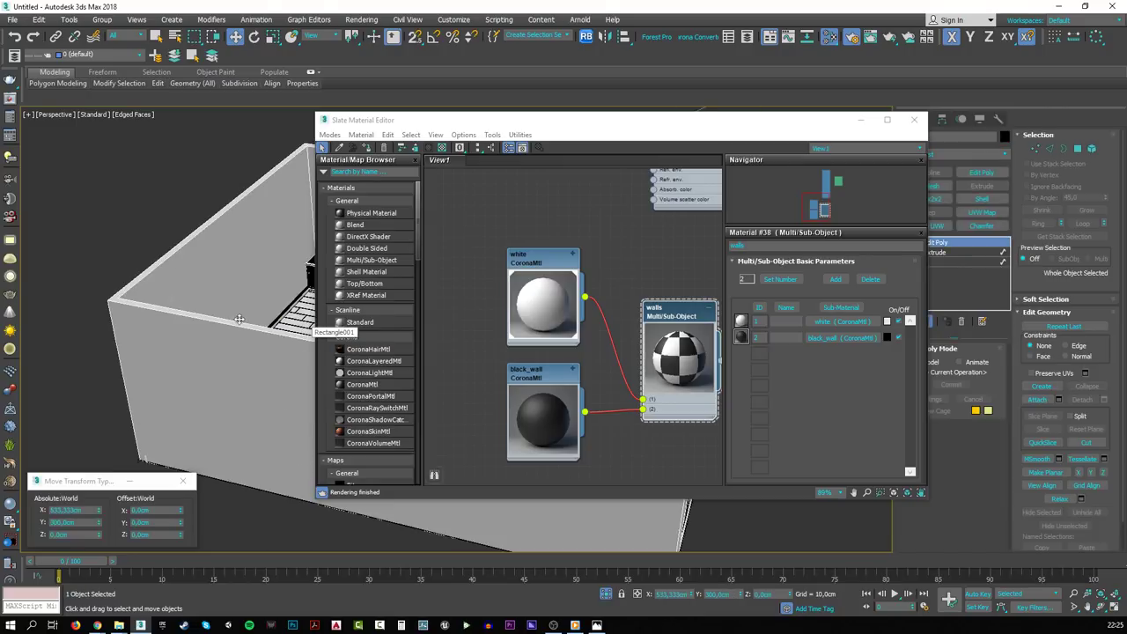
{"action": "middle_click_drag", "start_coordinate": [277, 329], "coordinate": [137, 312], "text": "alt"}
{"action": "middle_click_drag", "start_coordinate": [249, 306], "coordinate": [244, 318], "text": "alt"}
{"action": "scroll", "coordinate": [244, 318], "scroll_direction": "up", "scroll_amount": 3}
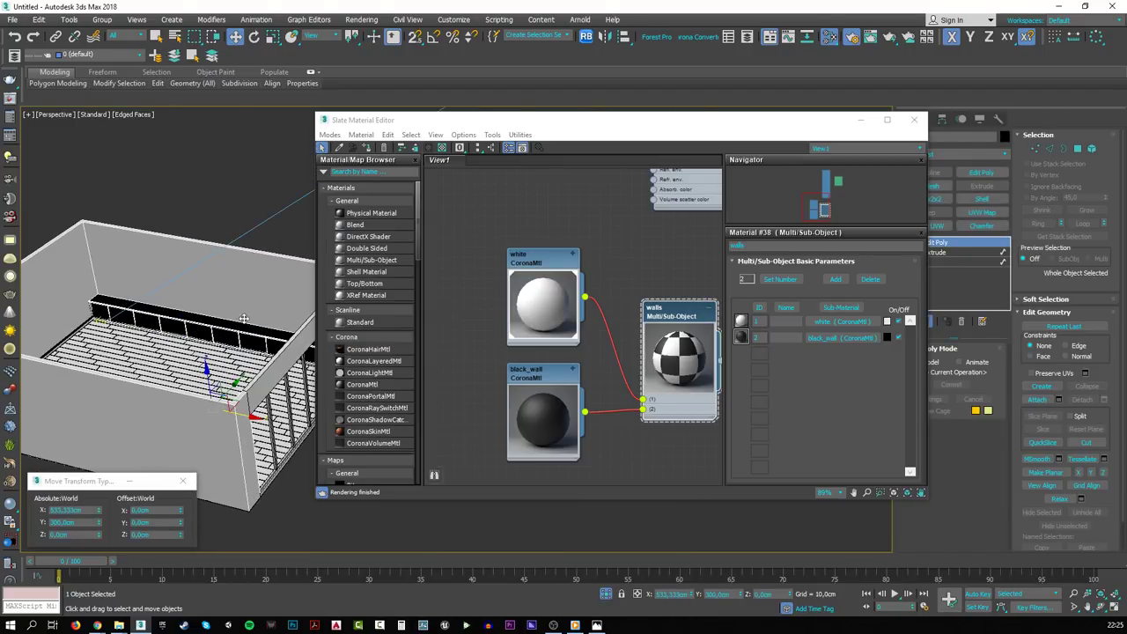
{"action": "left_click", "coordinate": [371, 150]}
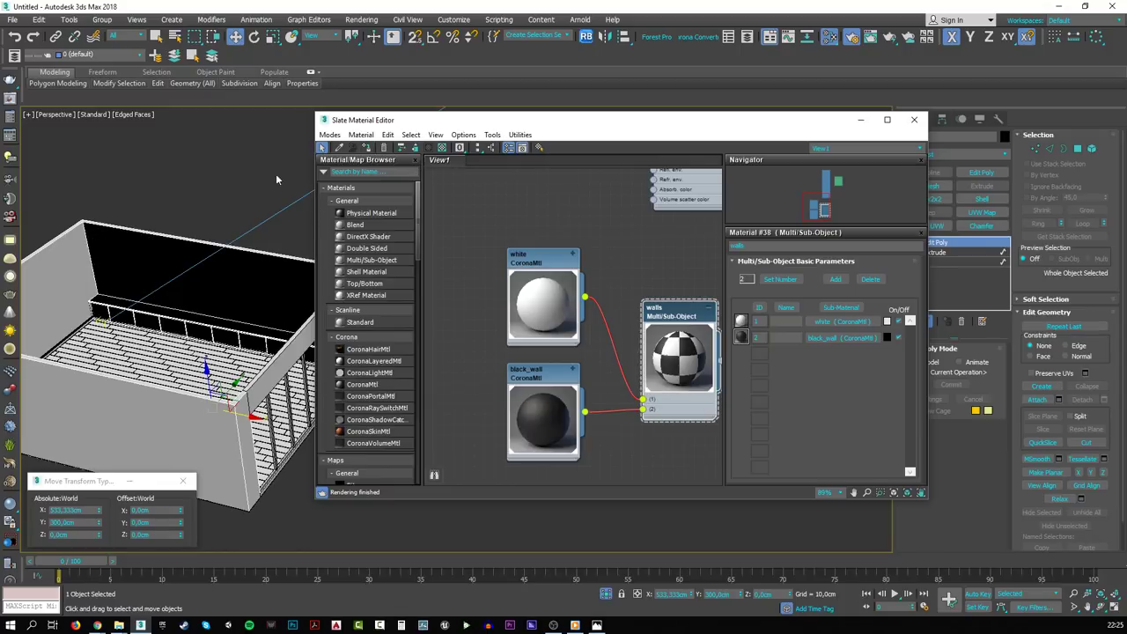
- Deselect, close the material editor and frame the black wall and railing
{"action": "left_click", "coordinate": [143, 207]}
{"action": "left_click", "coordinate": [913, 119]}
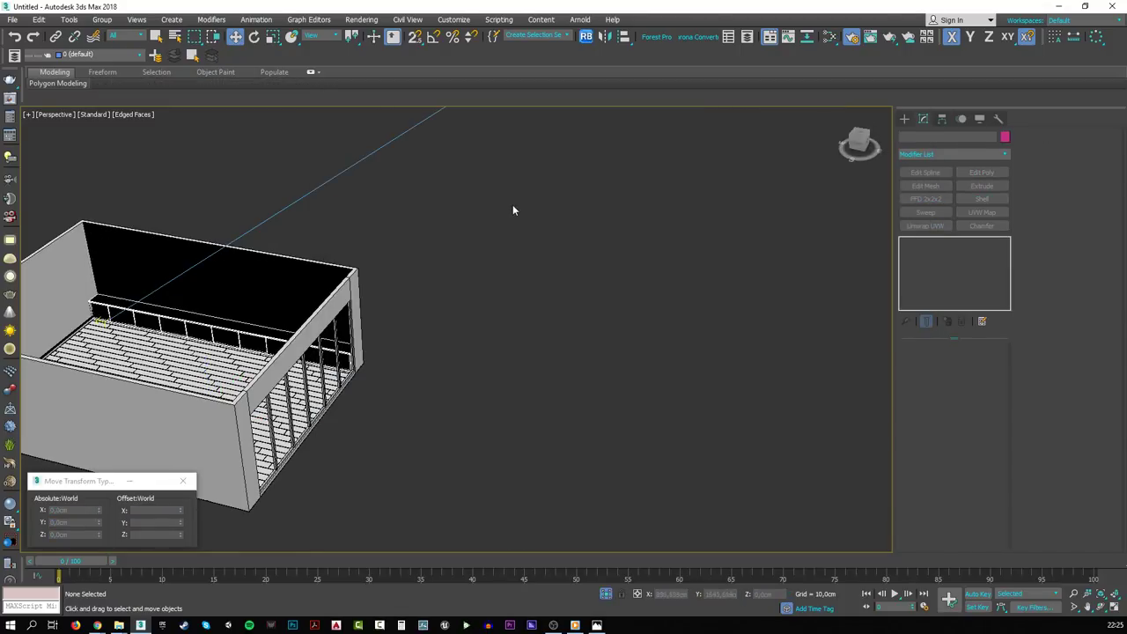
{"action": "middle_click_drag", "start_coordinate": [277, 277], "coordinate": [585, 344]}
{"action": "scroll", "coordinate": [426, 329], "scroll_direction": "up", "scroll_amount": 2}
{"action": "scroll", "coordinate": [440, 345], "scroll_direction": "up", "scroll_amount": 5}
{"action": "middle_click_drag", "start_coordinate": [441, 344], "coordinate": [546, 357]}
- Hide all lights and switch to a wireframe Top view
{"action": "left_click", "coordinate": [979, 118]}
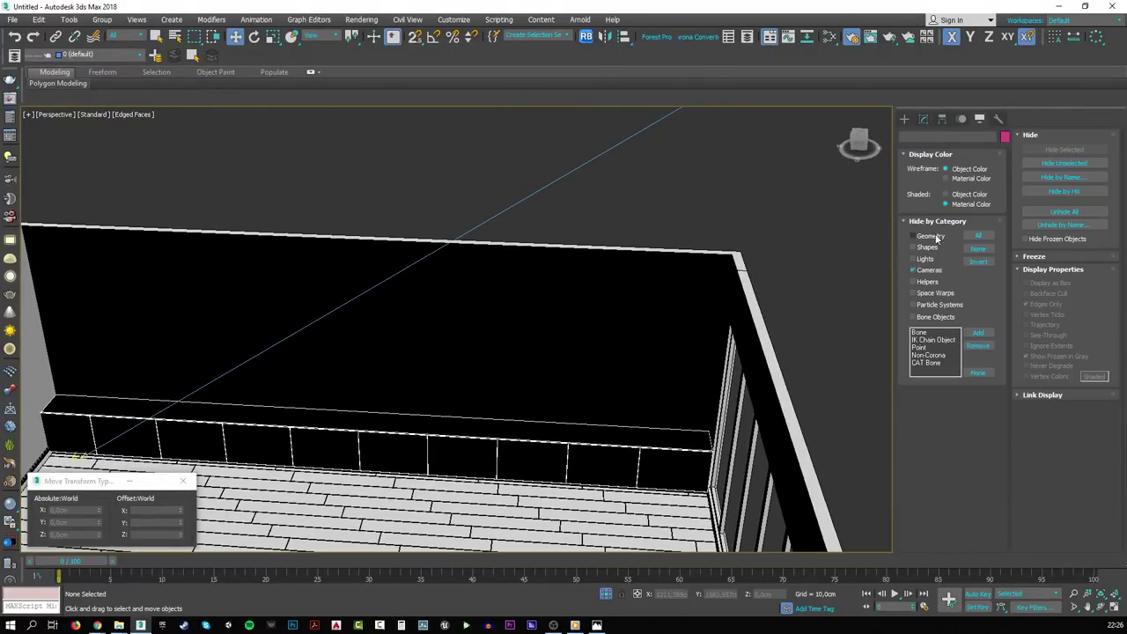
{"action": "left_click", "coordinate": [925, 259]}
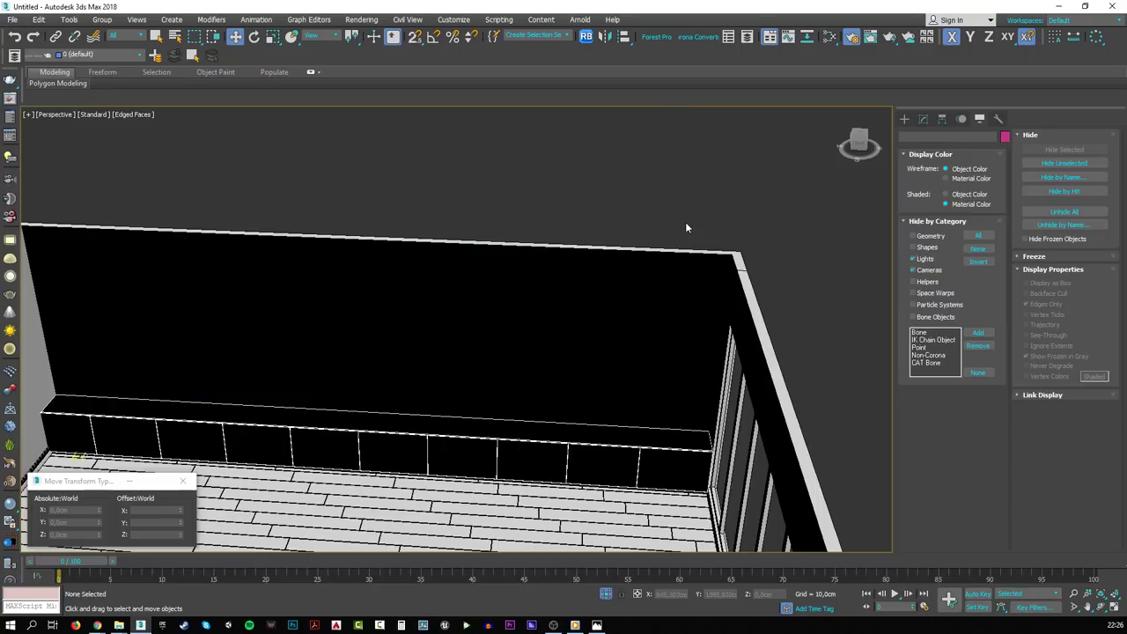
{"action": "left_click", "coordinate": [653, 432]}
{"action": "key", "text": "t"}
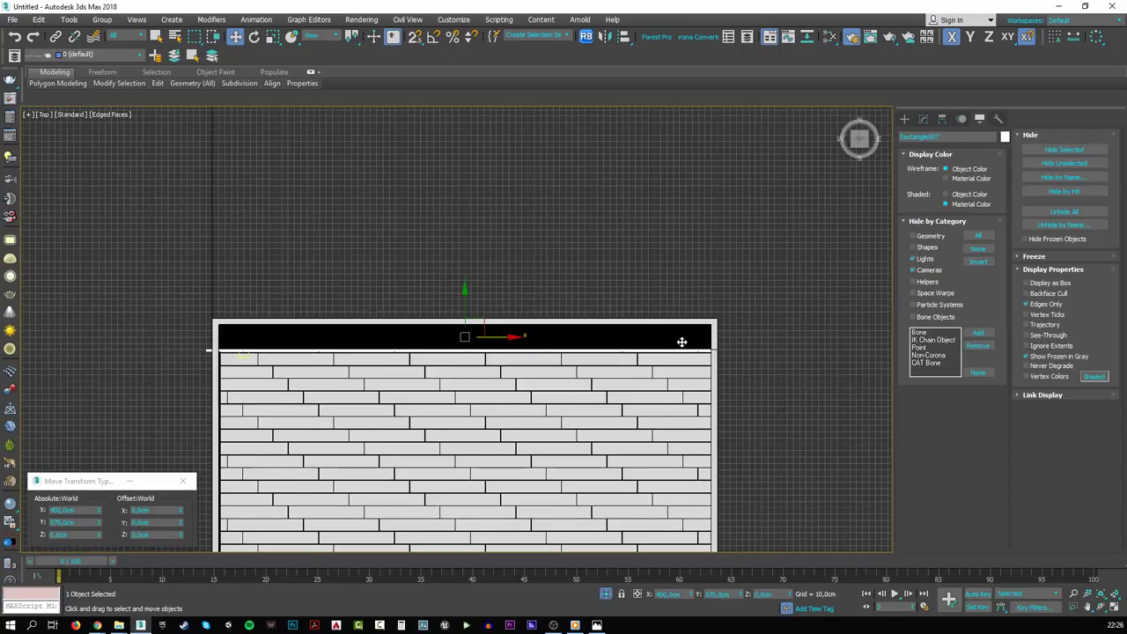
{"action": "middle_click_drag", "start_coordinate": [678, 341], "coordinate": [611, 360]}
{"action": "scroll", "coordinate": [626, 355], "scroll_direction": "up", "scroll_amount": 5}
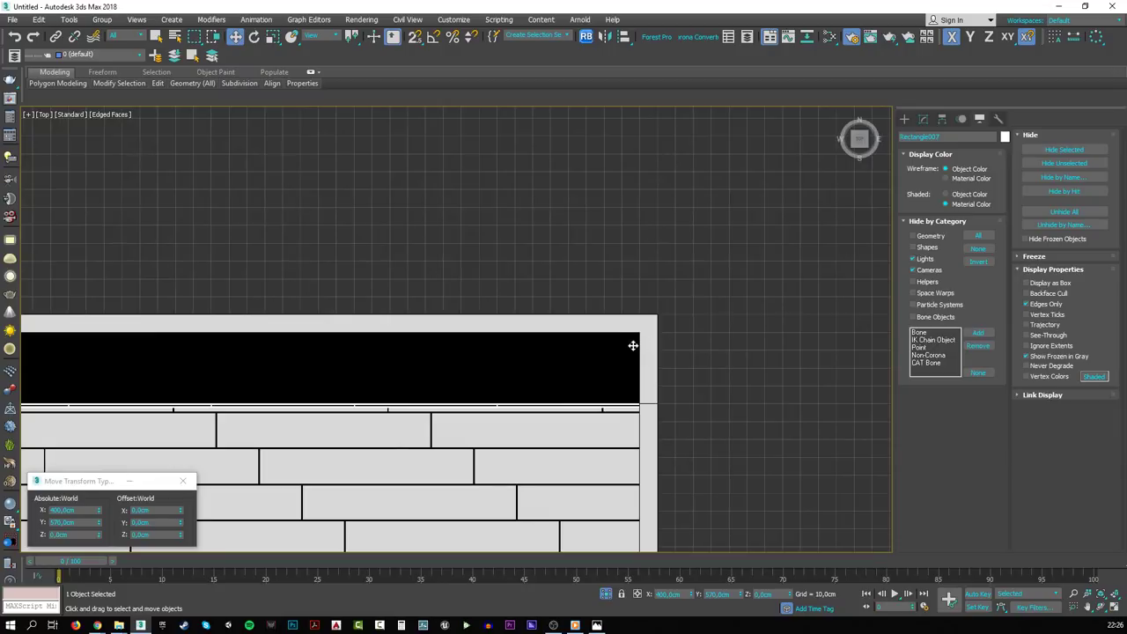
{"action": "key", "text": "F3"}
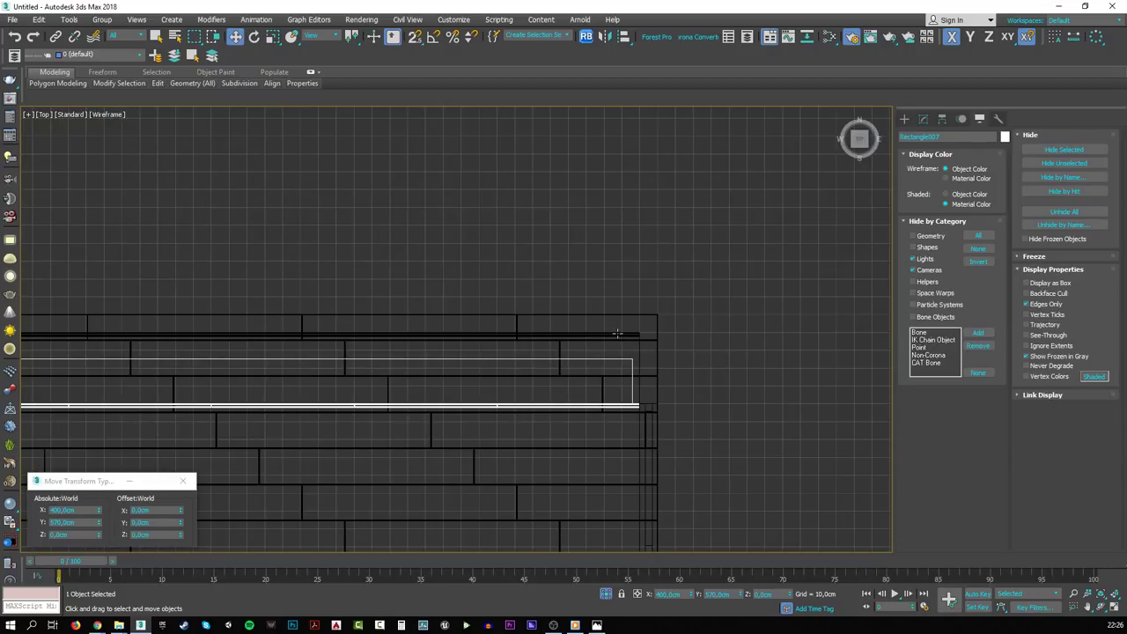
- Hide the floor planks and activate the Rectangle shape tool
{"action": "left_click", "coordinate": [618, 334]}
{"action": "key", "text": "ctrl+z"}
{"action": "left_click", "coordinate": [611, 336]}
{"action": "left_click", "coordinate": [588, 422]}
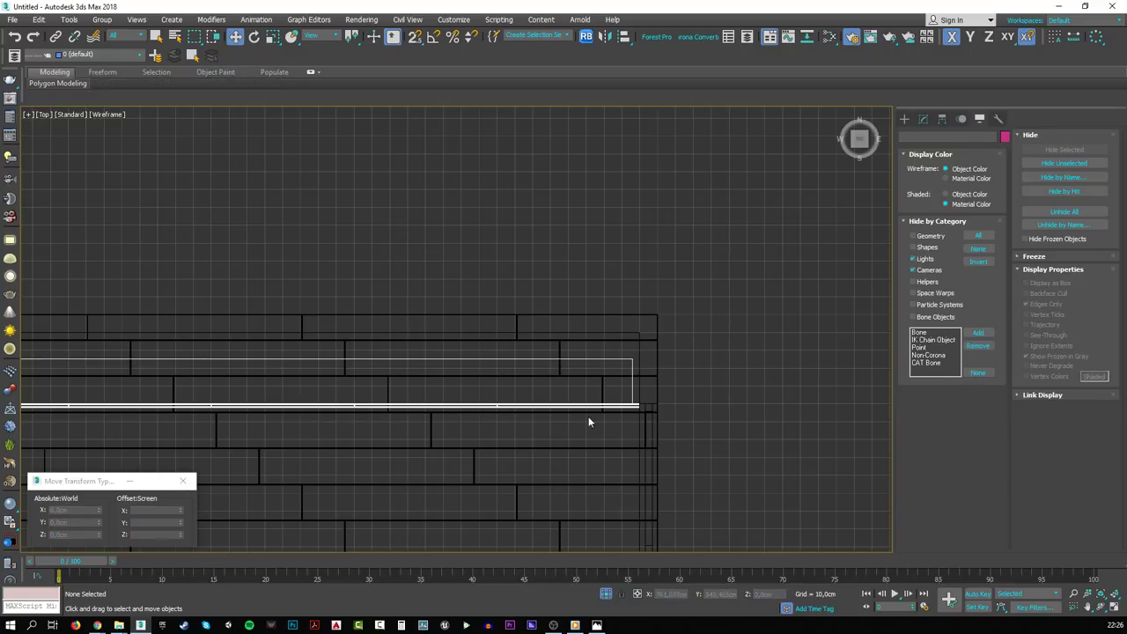
{"action": "key", "text": "ctrl+a"}
{"action": "key", "text": "alt+h"}
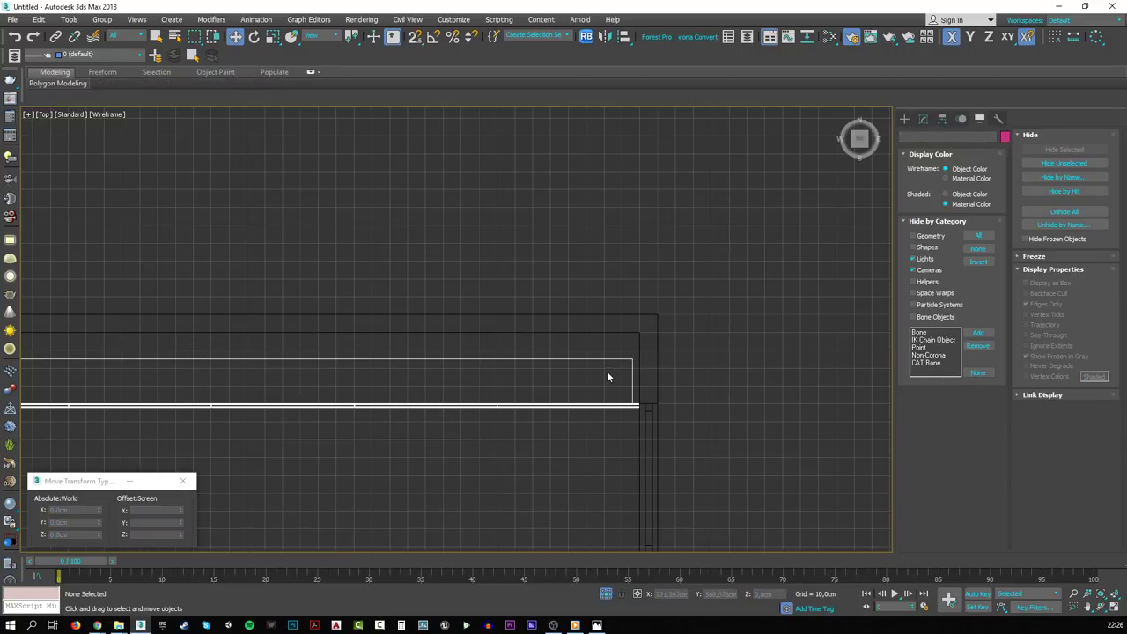
{"action": "middle_click_drag", "start_coordinate": [606, 371], "coordinate": [710, 321]}
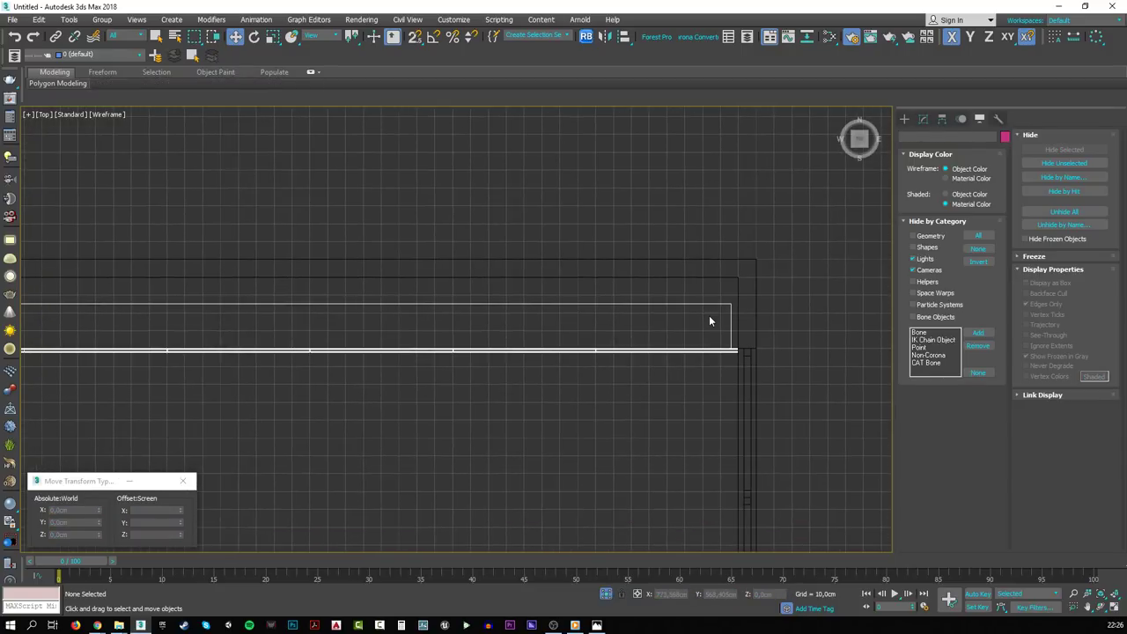
{"action": "scroll", "coordinate": [709, 315], "scroll_direction": "up", "scroll_amount": 5}
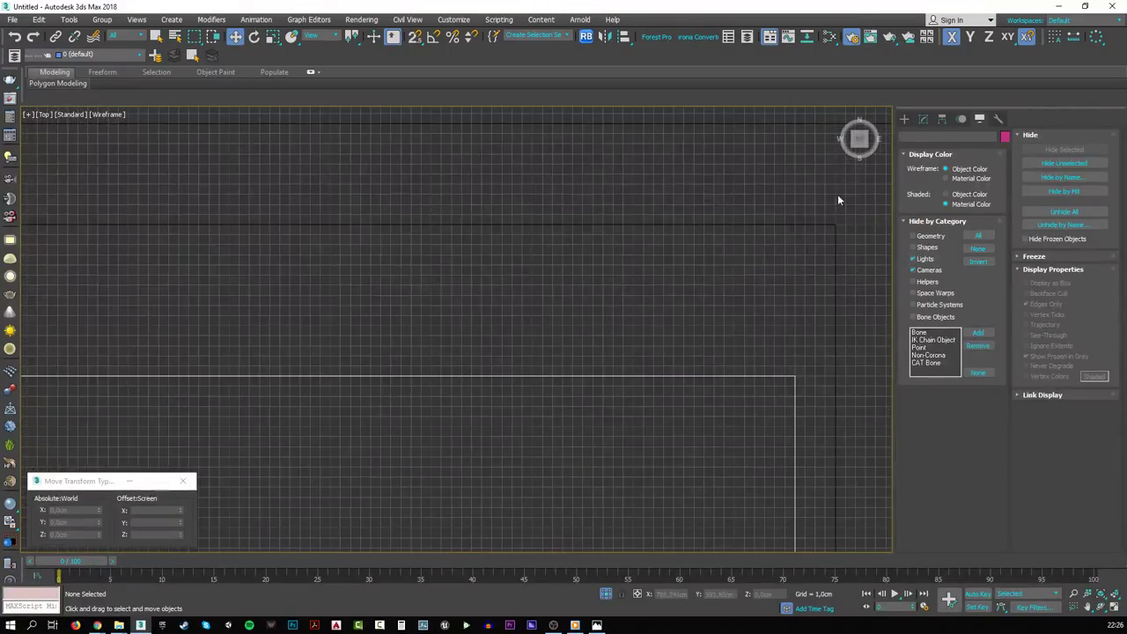
{"action": "left_click", "coordinate": [904, 119]}
{"action": "left_click", "coordinate": [974, 199]}
- Snap-draw a 2 cm by 50 cm rectangle from the room corner
{"action": "key", "text": "s"}
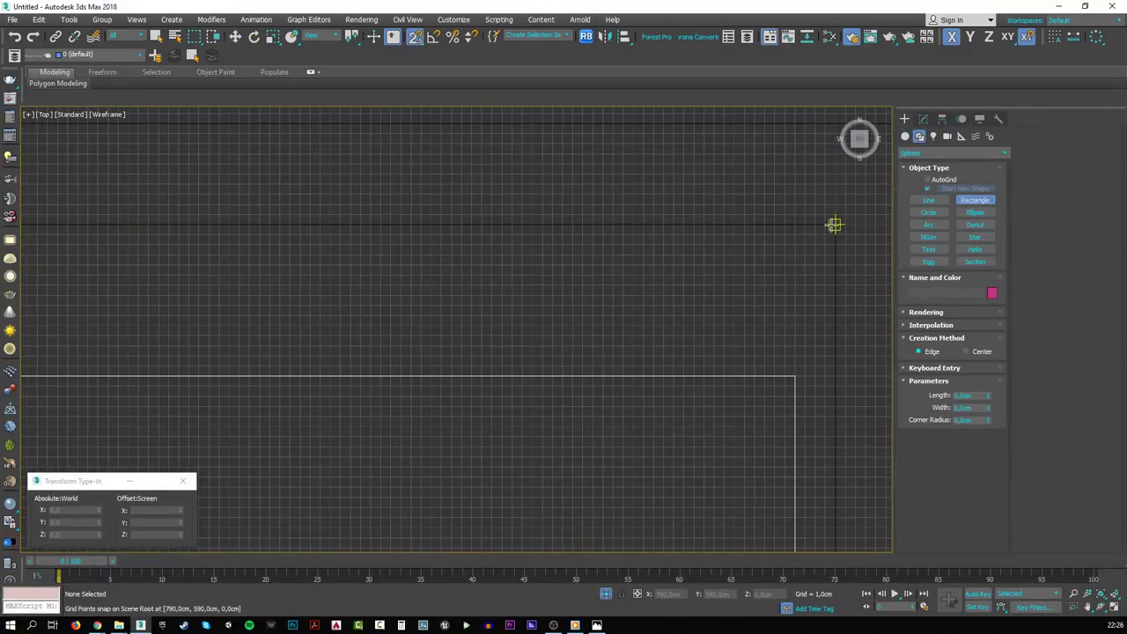
{"action": "left_click_drag", "start_coordinate": [835, 225], "coordinate": [329, 244]}
{"action": "scroll", "coordinate": [329, 287], "scroll_direction": "down", "scroll_amount": 2}
{"action": "key", "text": "w"}
{"action": "scroll", "coordinate": [333, 291], "scroll_direction": "down", "scroll_amount": 1}
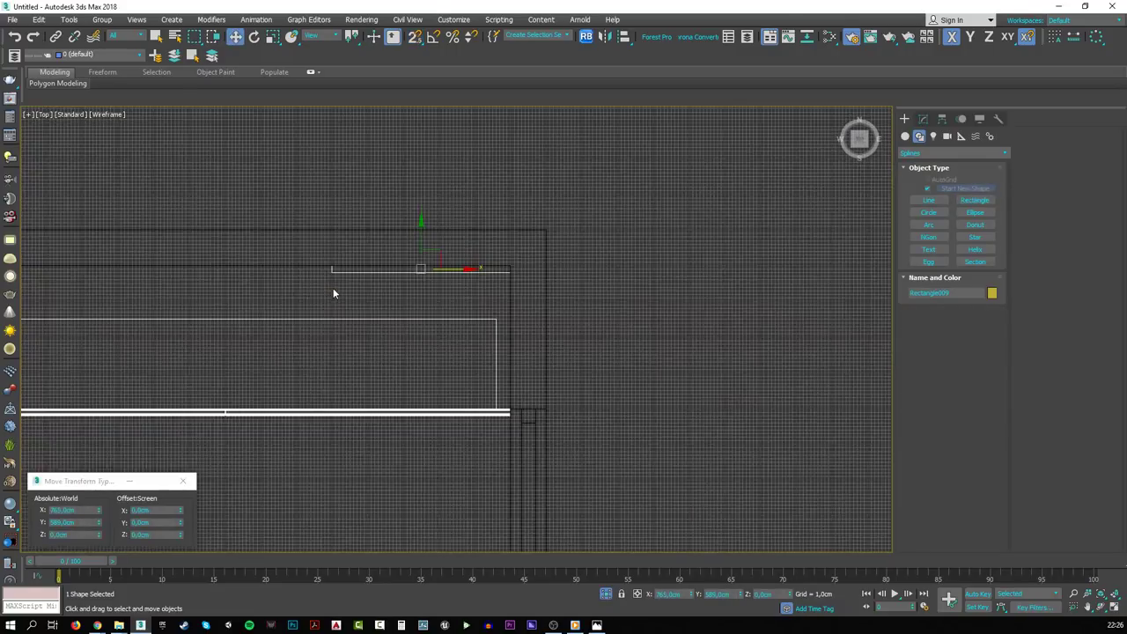
{"action": "key", "text": "p"}
{"action": "mouse_move", "coordinate": [338, 292]}
{"action": "middle_mouse_down", "text": "alt"}
{"action": "mouse_move", "coordinate": [410, 282]}
{"action": "mouse_move", "coordinate": [422, 357]}
{"action": "mouse_move", "coordinate": [432, 339]}
{"action": "mouse_move", "coordinate": [418, 281]}
{"action": "mouse_move", "coordinate": [422, 304]}
{"action": "middle_mouse_up", "text": "alt"}
{"action": "key", "text": "F3"}
- Align the rectangle's Z Minimum to the cabinet's Maximum, placing it at 80 cm
{"action": "left_click", "coordinate": [625, 36]}
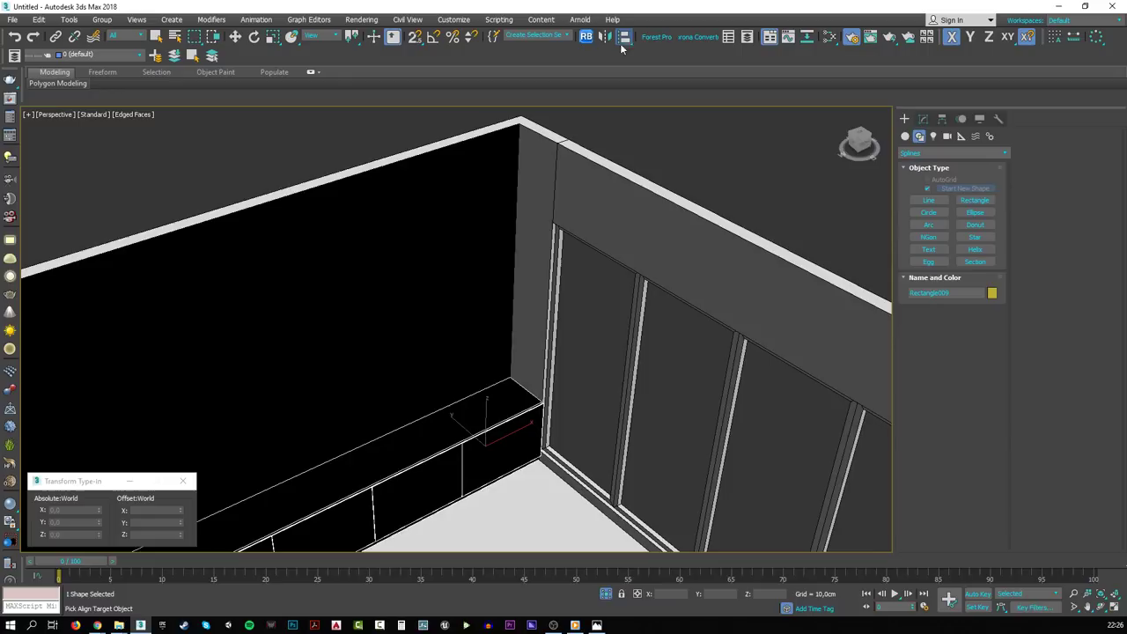
{"action": "left_click", "coordinate": [479, 396]}
{"action": "left_click", "coordinate": [546, 266]}
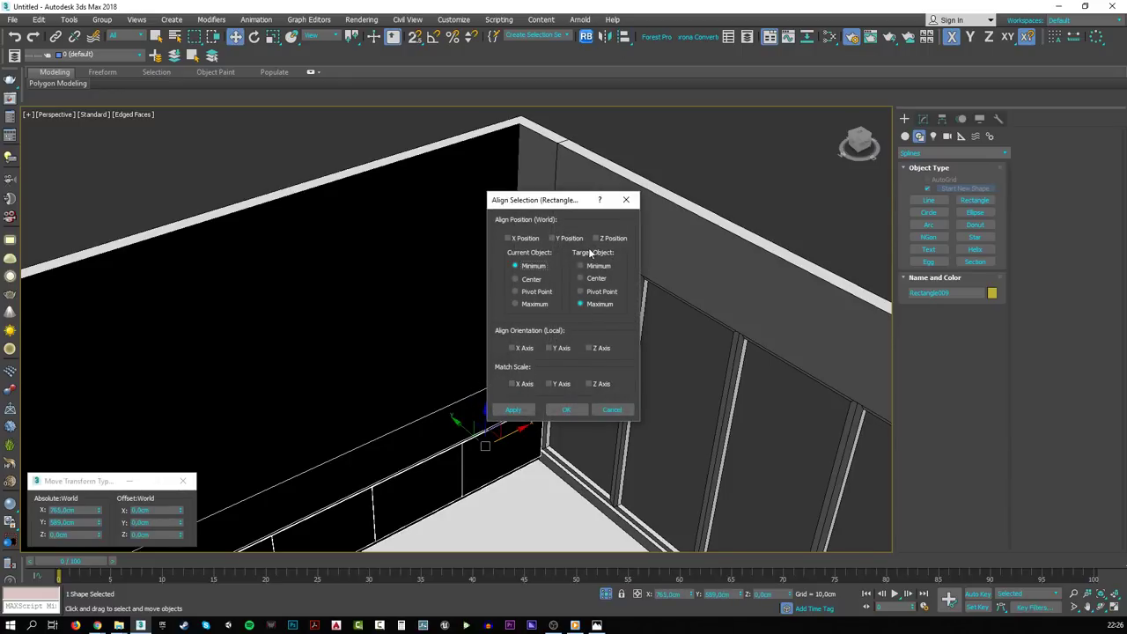
{"action": "left_click", "coordinate": [513, 409]}
{"action": "left_click", "coordinate": [566, 410]}
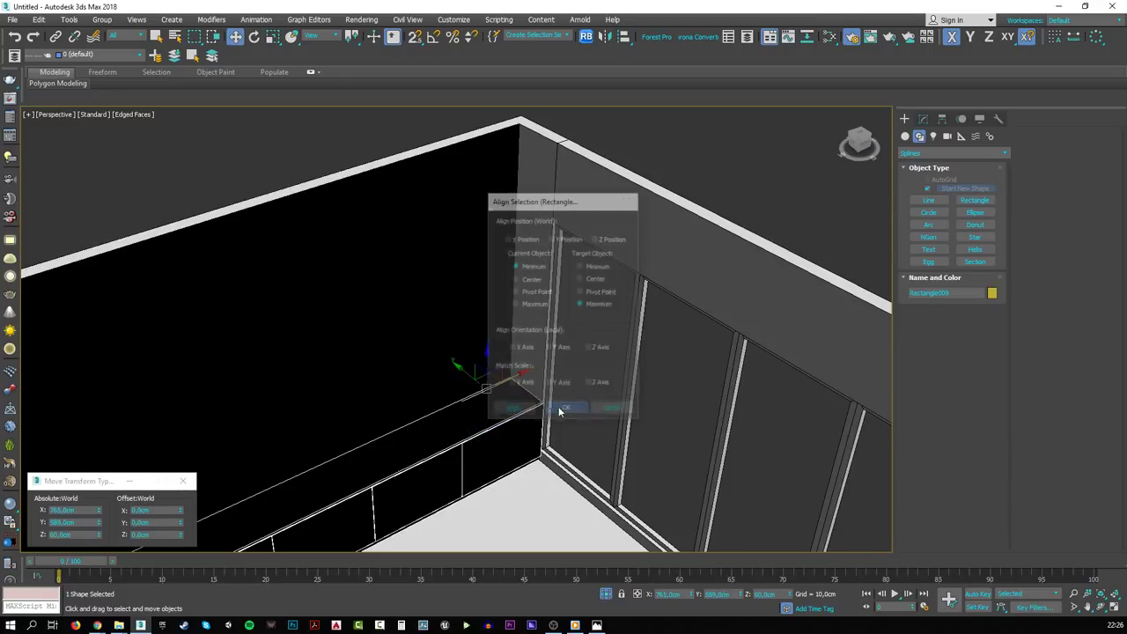
- Inspect the railing's Extrude level in the modifier stack, then undo back to the rectangle
{"action": "left_click", "coordinate": [923, 119]}
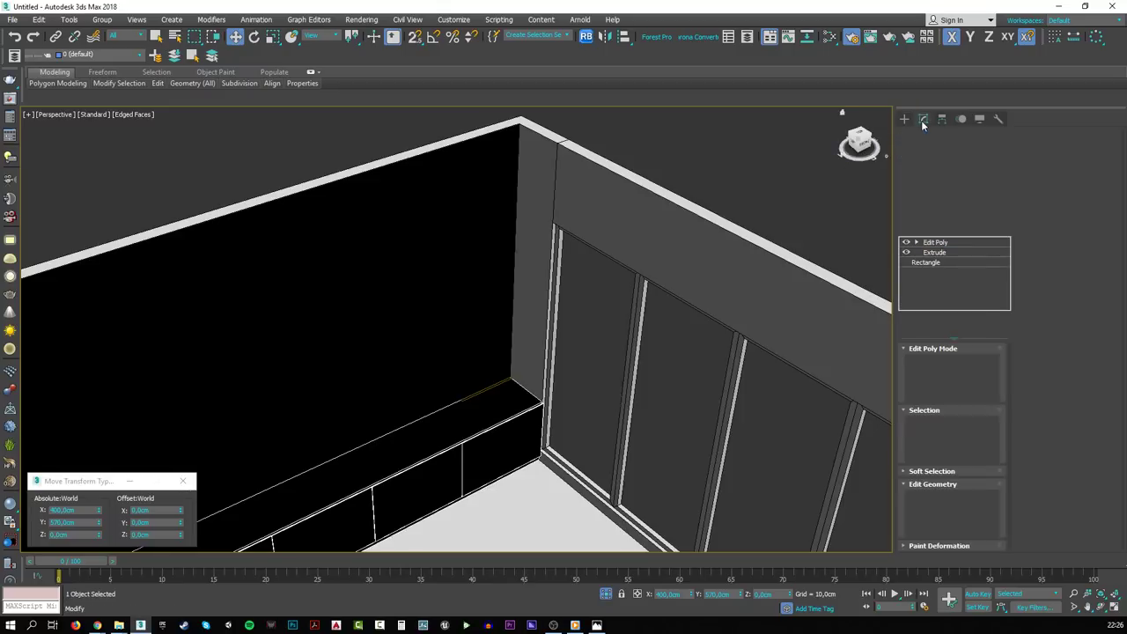
{"action": "left_click", "coordinate": [969, 252]}
{"action": "left_click", "coordinate": [608, 348]}
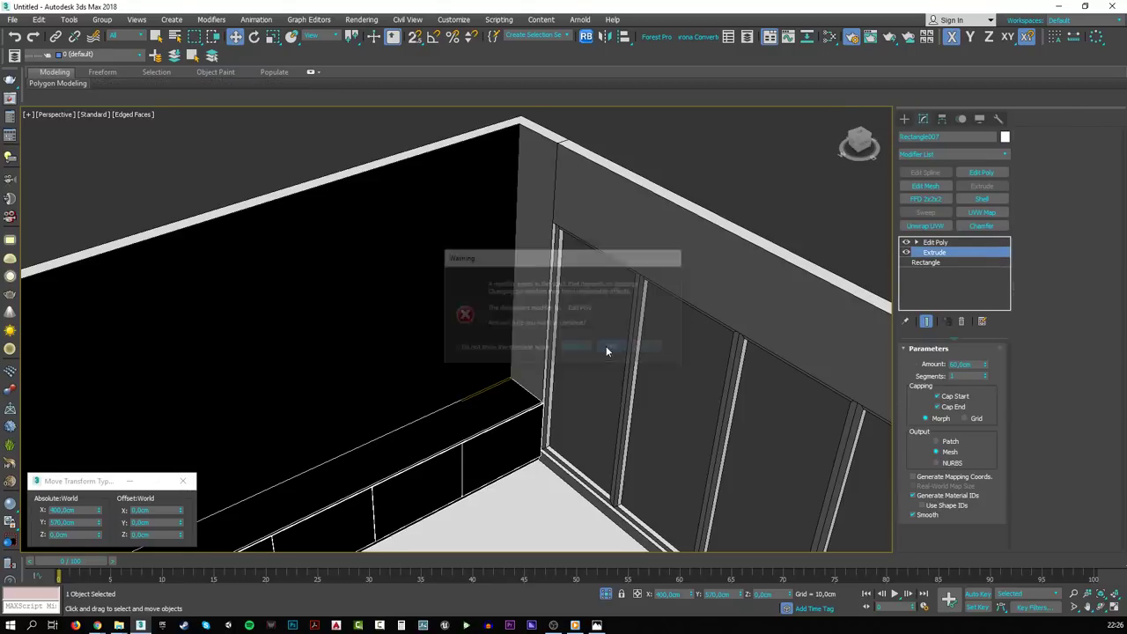
{"action": "key", "text": "ctrl+z"}
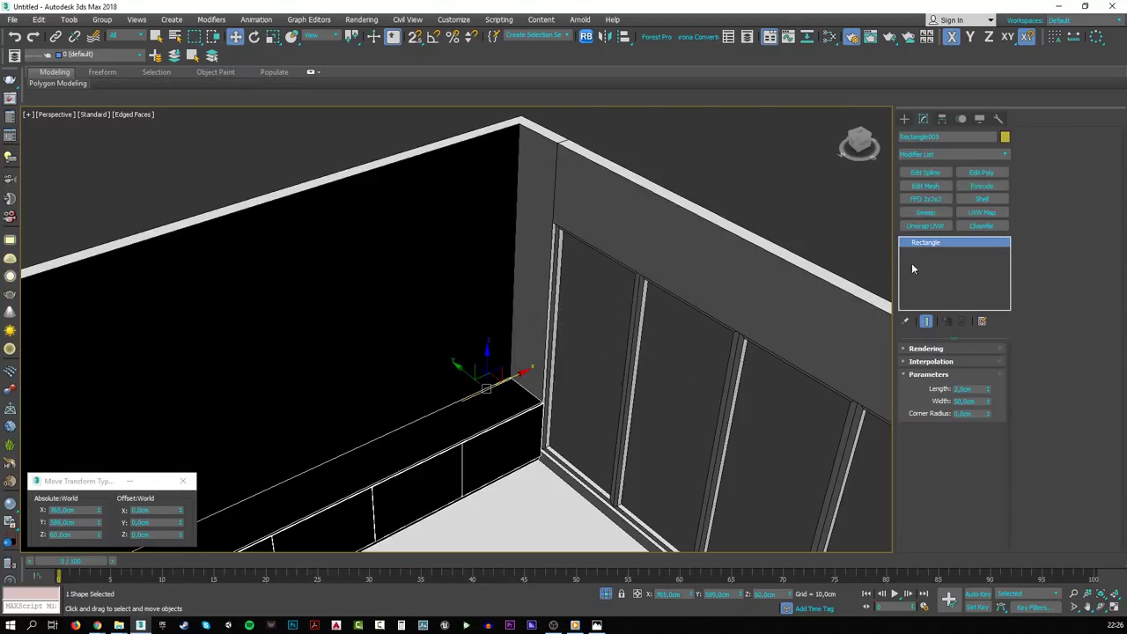
- Extrude the rectangle 220 cm into a tall panel and open Corona Render Setup
{"action": "left_click", "coordinate": [982, 185]}
{"action": "double_click", "coordinate": [960, 363]}
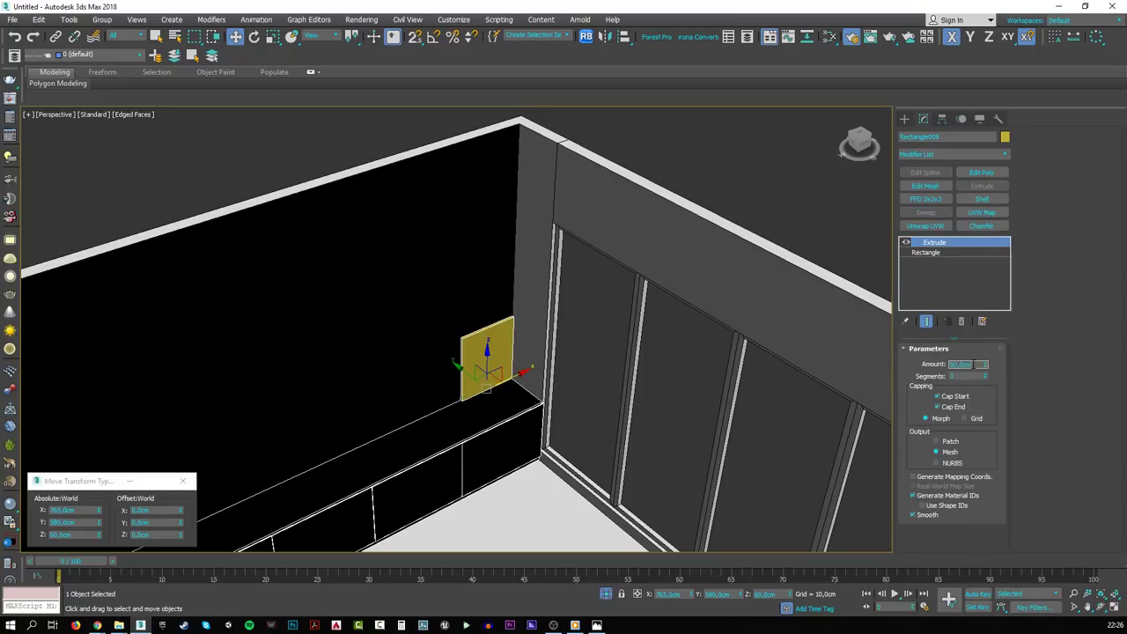
{"action": "type", "text": "220"}
{"action": "key", "text": "Return"}
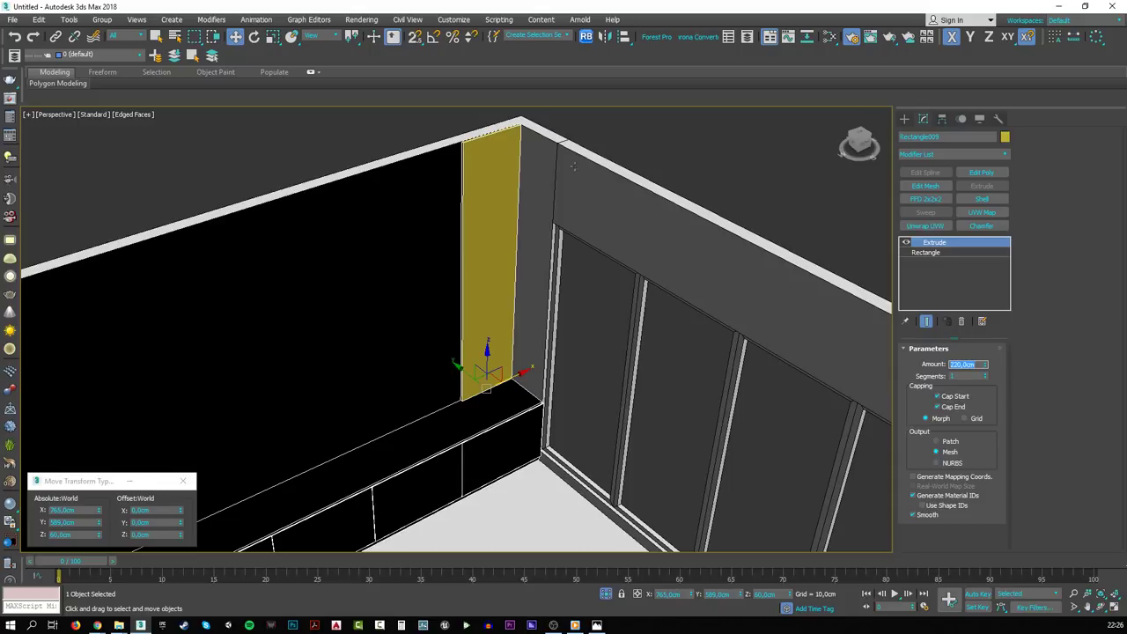
{"action": "left_click", "coordinate": [611, 139]}
{"action": "left_click", "coordinate": [478, 250]}
{"action": "scroll", "coordinate": [478, 243], "scroll_direction": "up", "scroll_amount": 2}
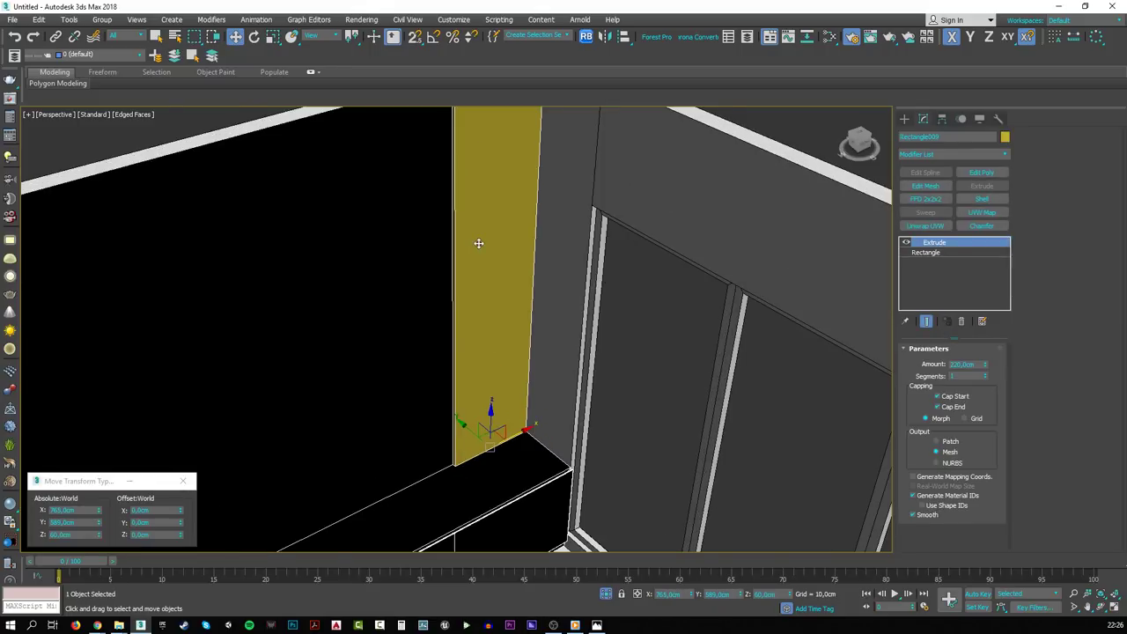
{"action": "scroll", "coordinate": [463, 326], "scroll_direction": "down", "scroll_amount": 3}
{"action": "scroll", "coordinate": [462, 328], "scroll_direction": "up", "scroll_amount": 2}
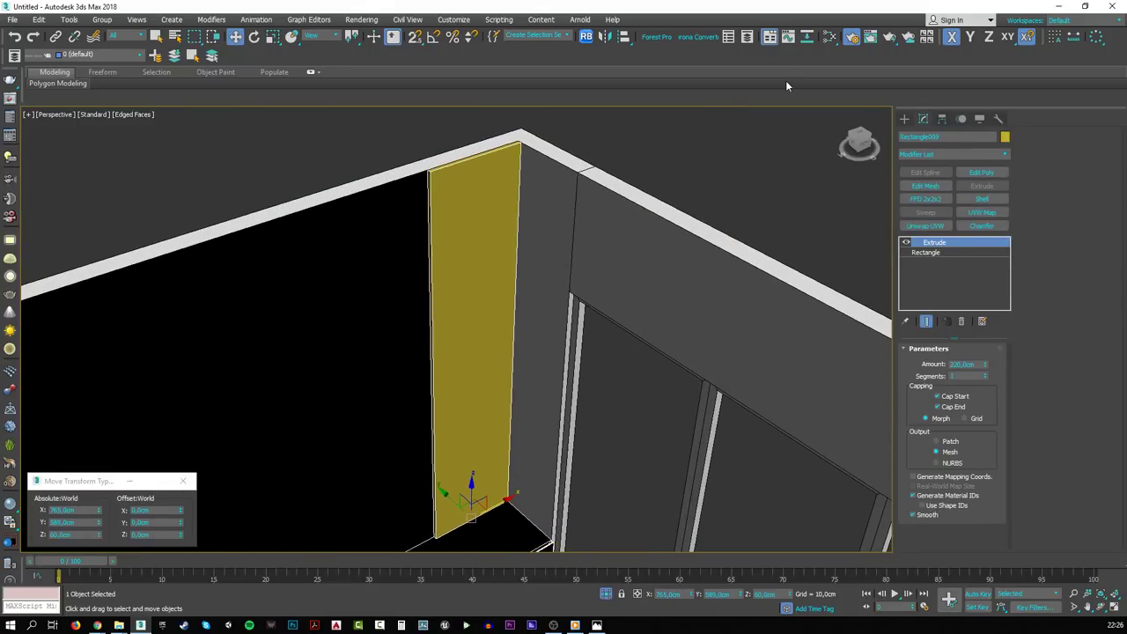
{"action": "left_click", "coordinate": [852, 37]}
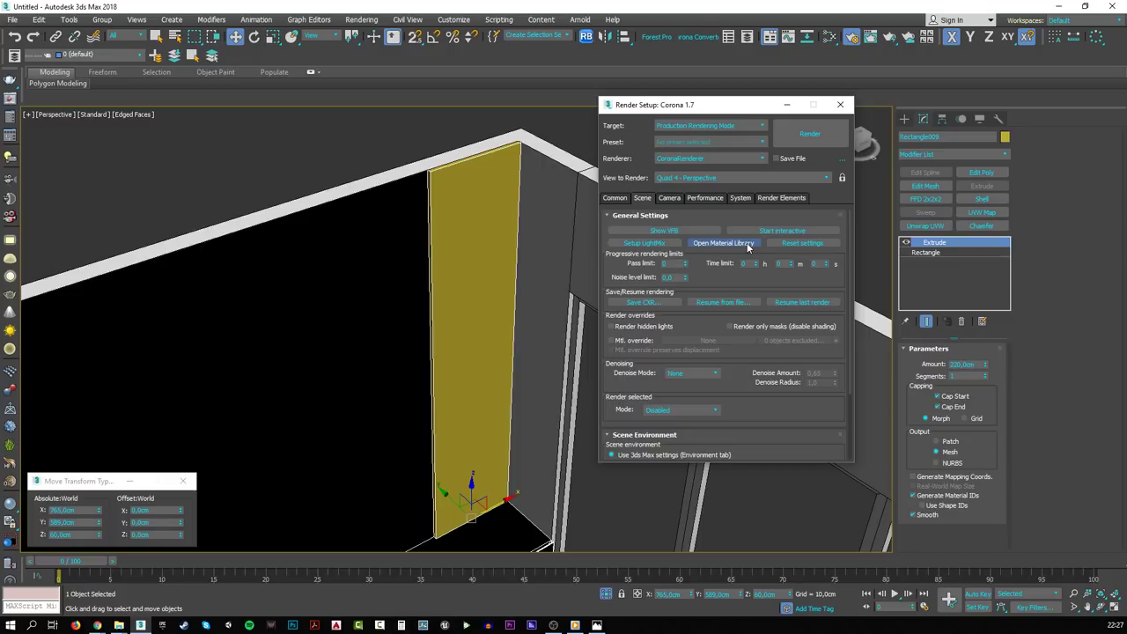
- Assign Walnut Semigloss from the Corona library's Wood category to the panel, then minimize the library
{"action": "left_click", "coordinate": [748, 244]}
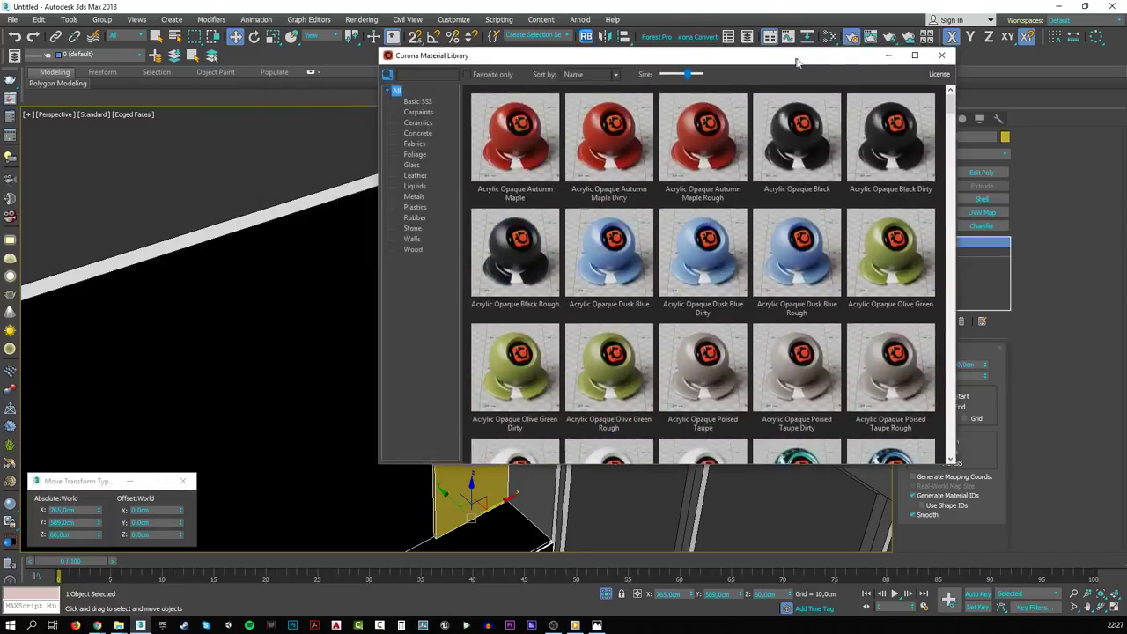
{"action": "left_click_drag", "start_coordinate": [796, 61], "coordinate": [807, 81]}
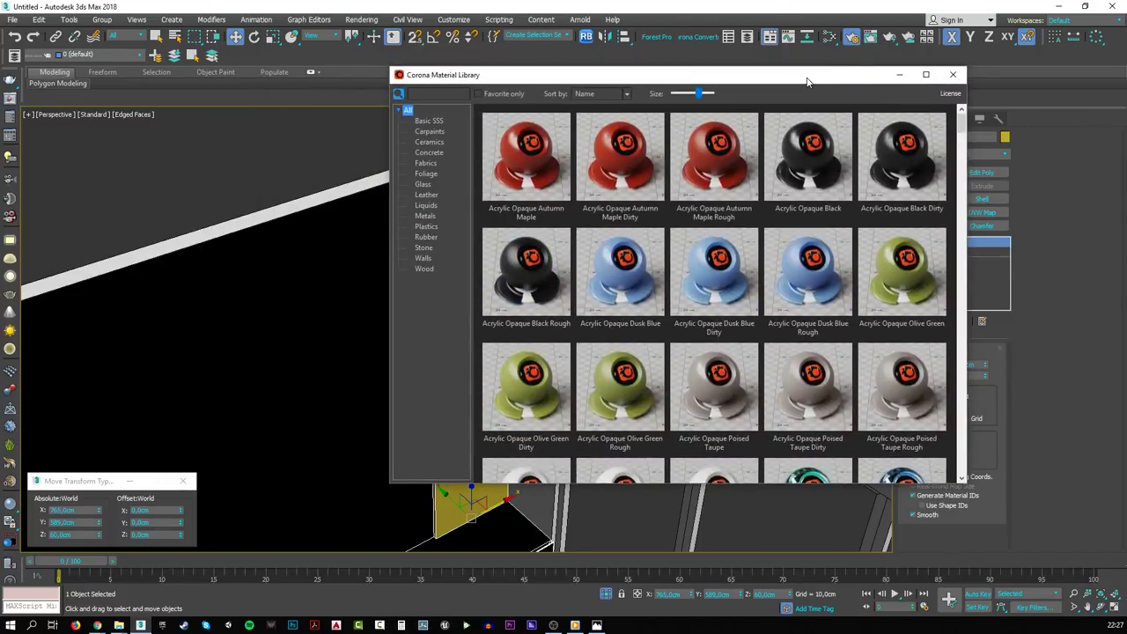
{"action": "left_click", "coordinate": [423, 269]}
{"action": "scroll", "coordinate": [654, 291], "scroll_direction": "down", "scroll_amount": 3}
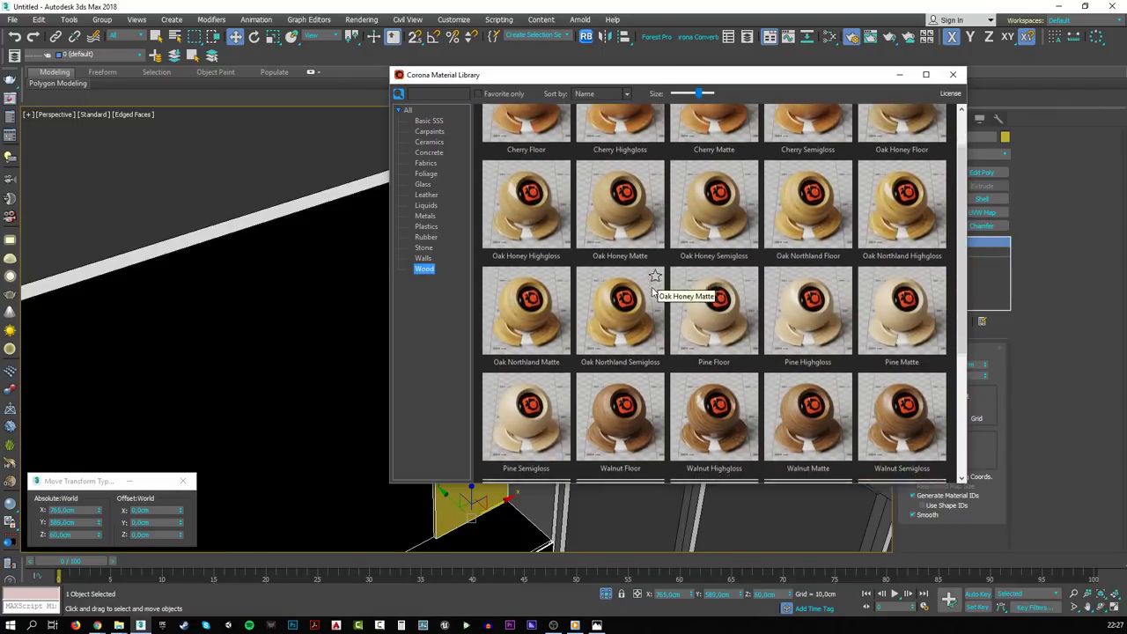
{"action": "scroll", "coordinate": [654, 291], "scroll_direction": "down", "scroll_amount": 2}
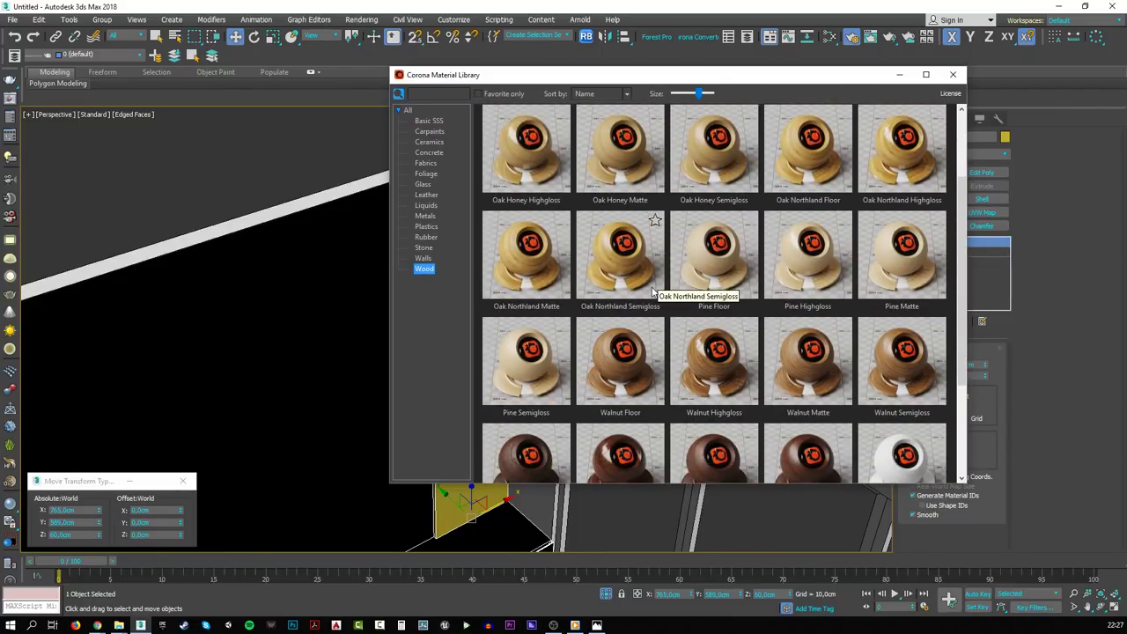
{"action": "scroll", "coordinate": [654, 291], "scroll_direction": "down", "scroll_amount": 2}
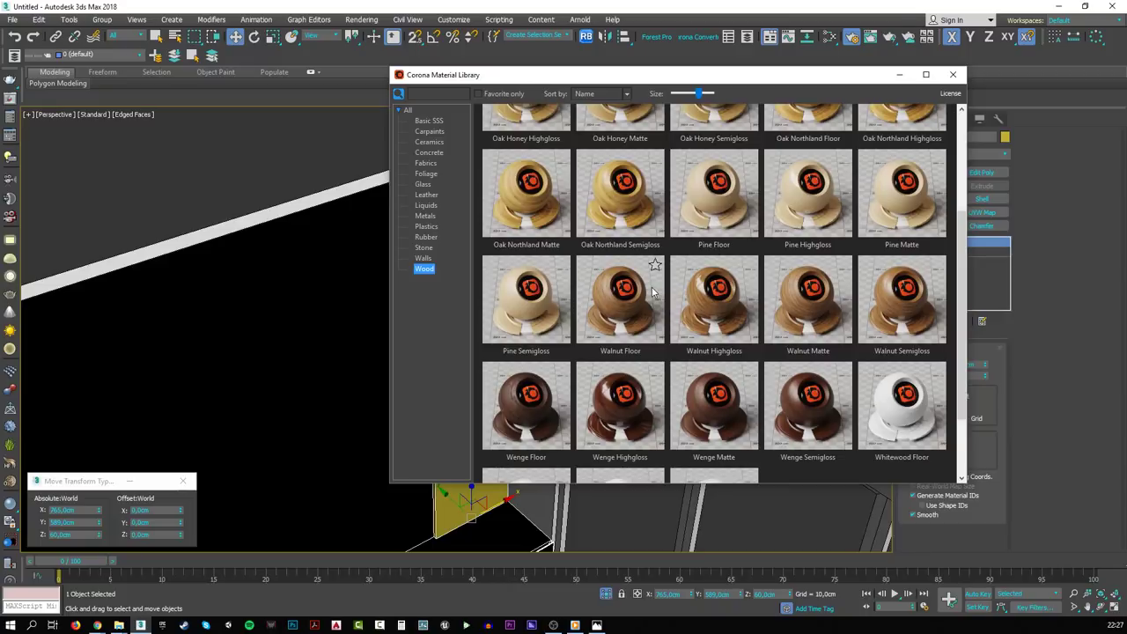
{"action": "right_click", "coordinate": [885, 299]}
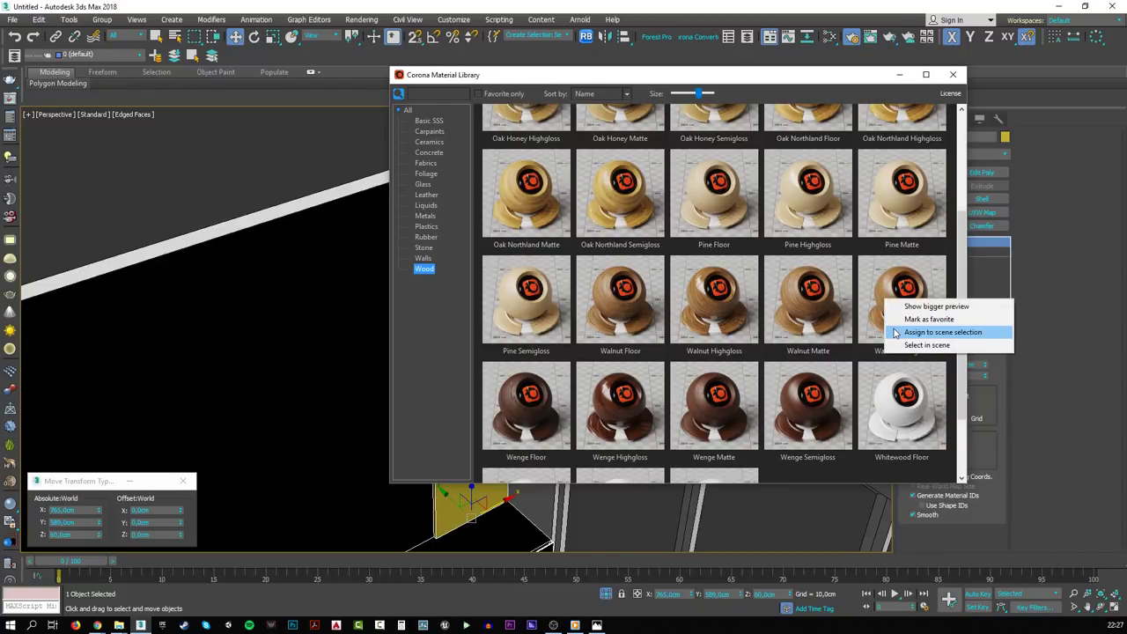
{"action": "left_click", "coordinate": [894, 332]}
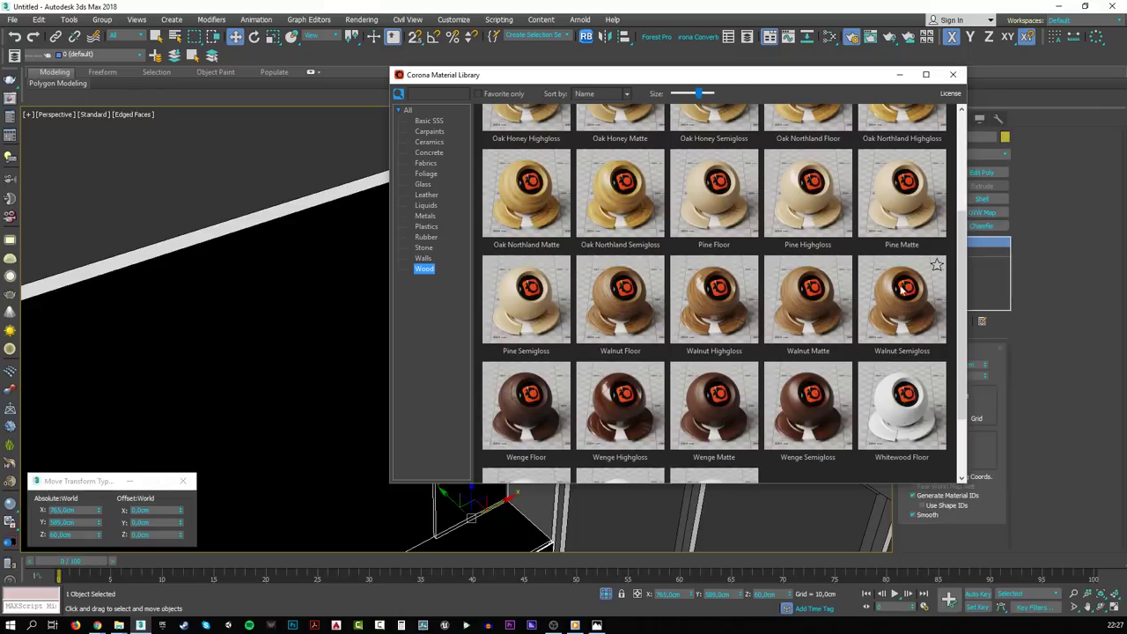
{"action": "left_click", "coordinate": [899, 74]}
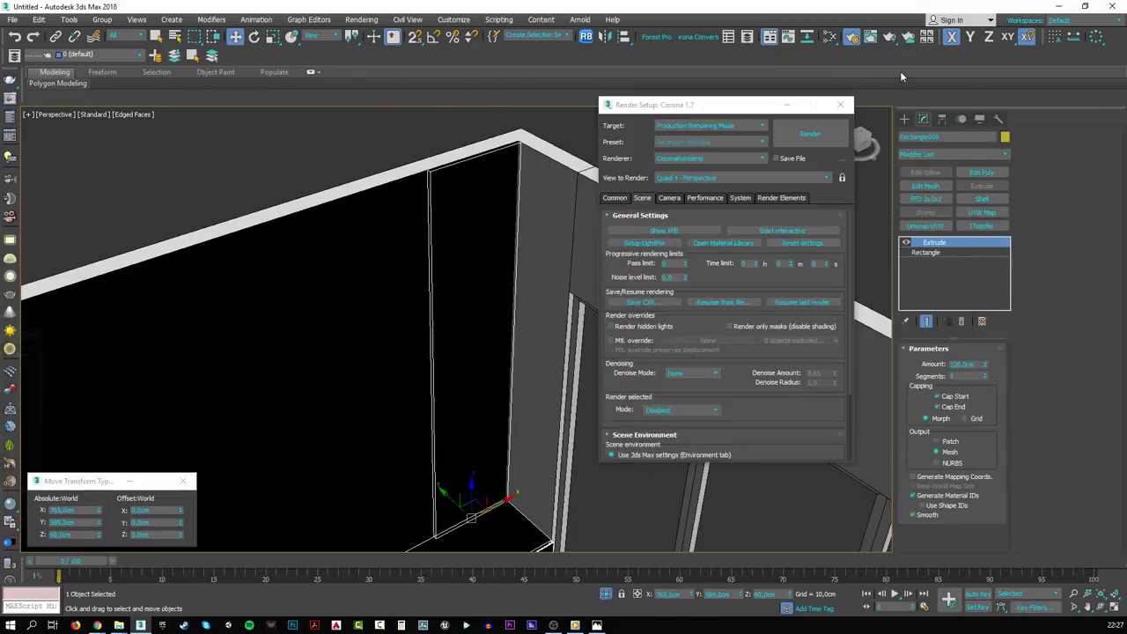
- Switch the viewport to Flat Color and add a UVW Map modifier with Box mapping
{"action": "left_click", "coordinate": [132, 115]}
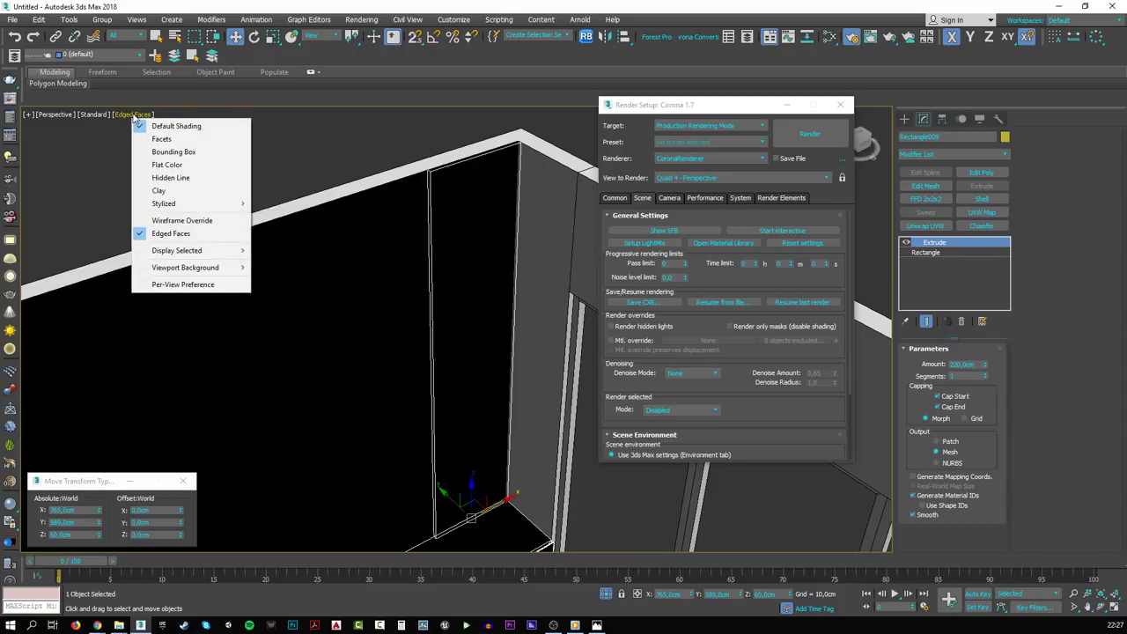
{"action": "left_click", "coordinate": [166, 165]}
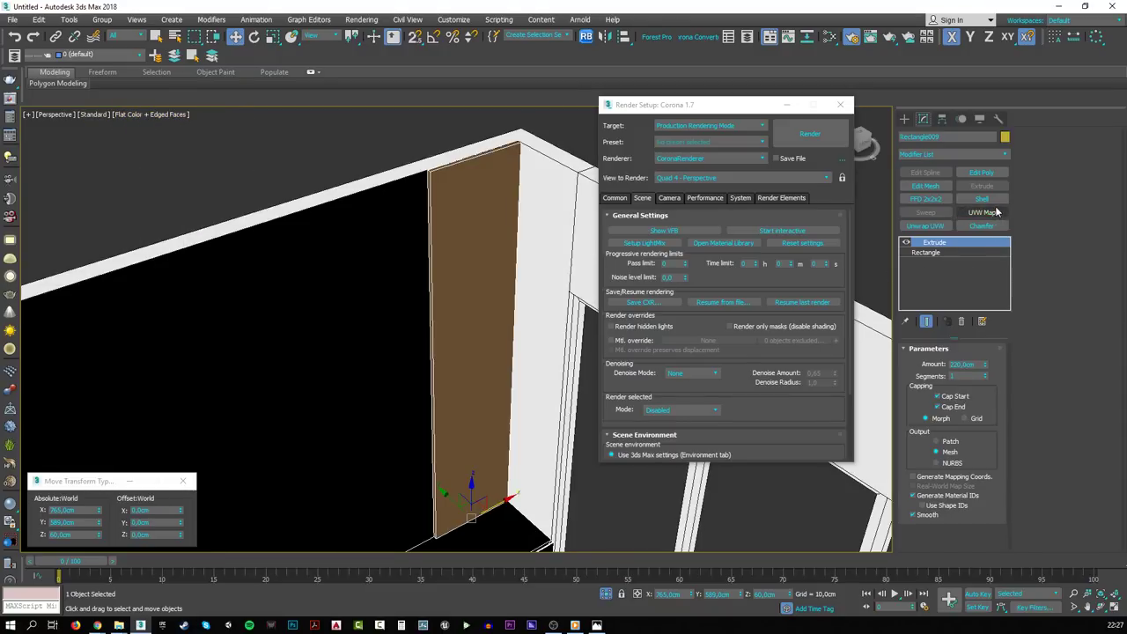
{"action": "left_click", "coordinate": [987, 213]}
{"action": "left_click", "coordinate": [931, 416]}
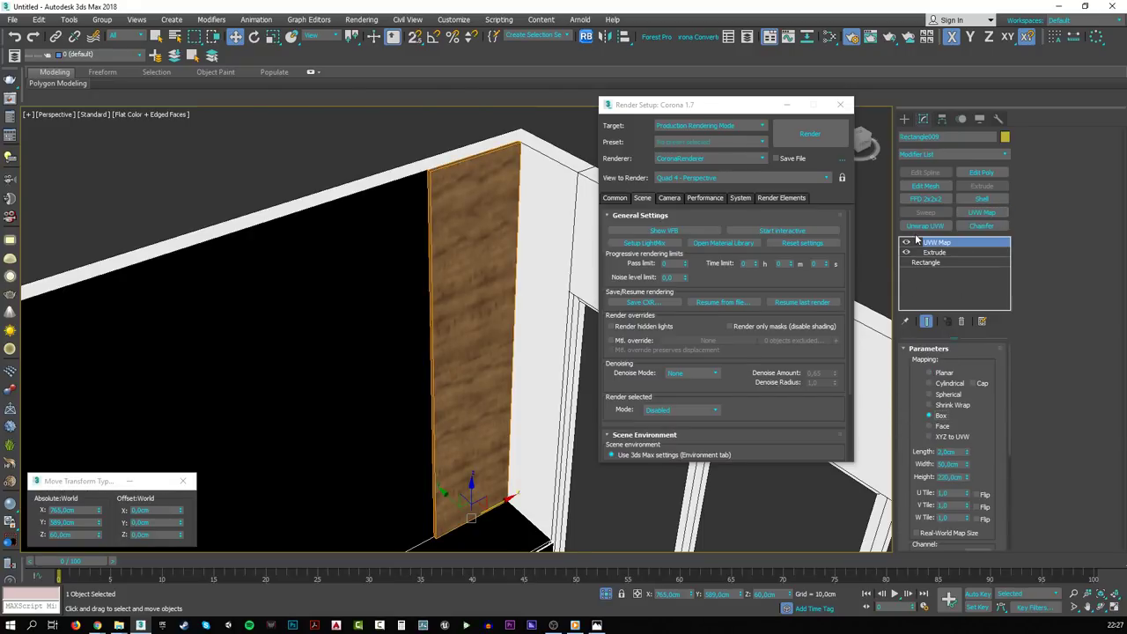
- Stretch the UVW Map gizmo vertically, keep it upright and turn on angle snap
{"action": "left_click", "coordinate": [917, 242]}
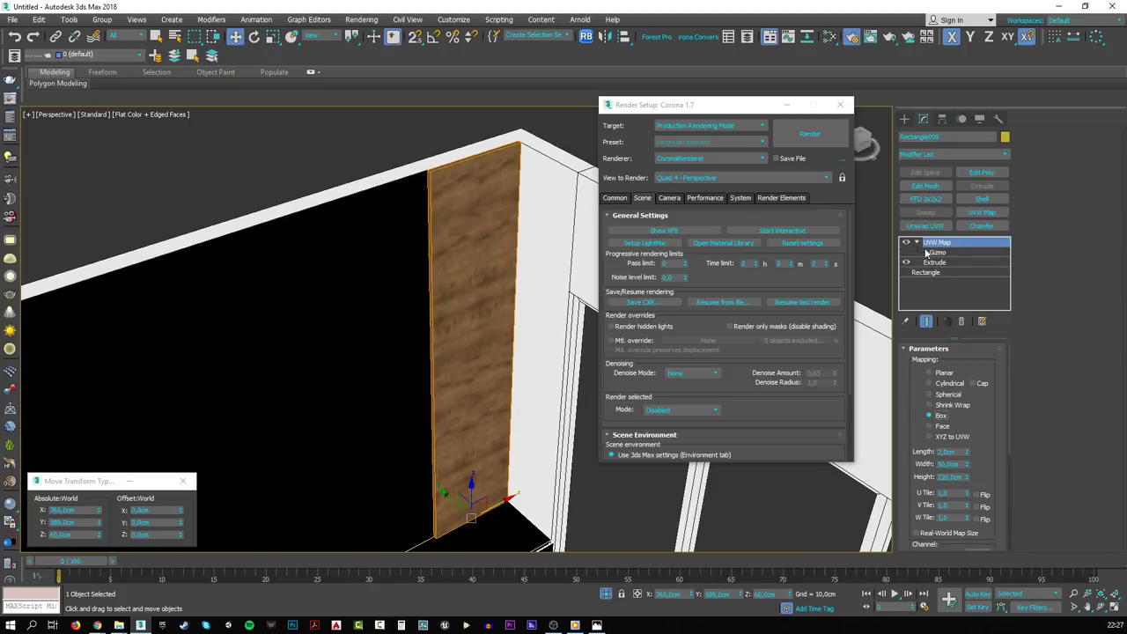
{"action": "left_click", "coordinate": [936, 253]}
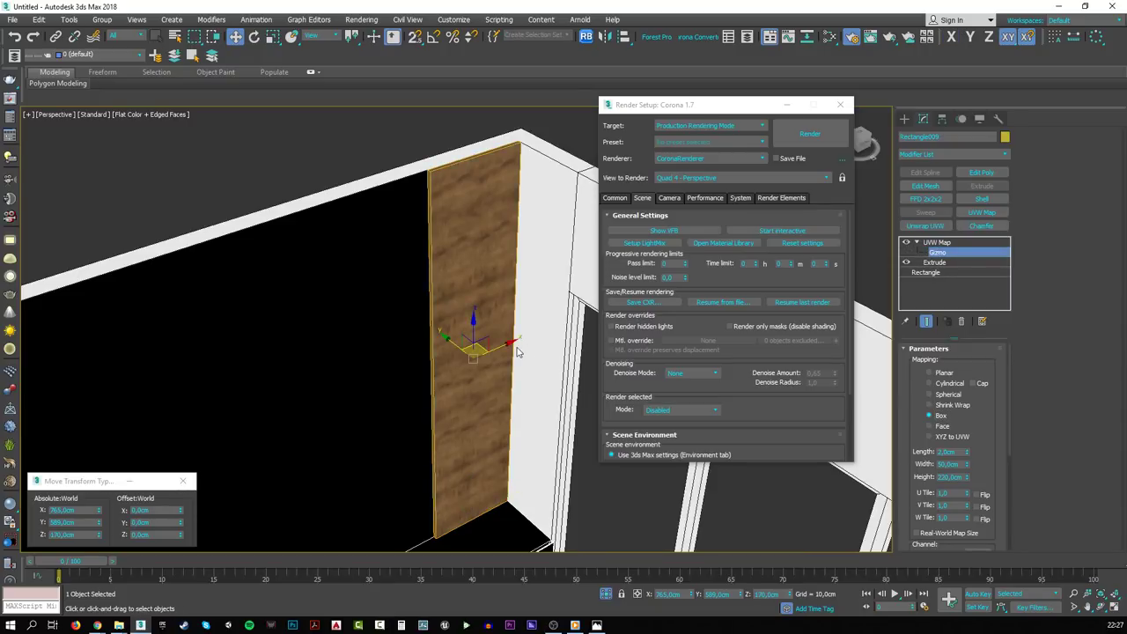
{"action": "key", "text": "r"}
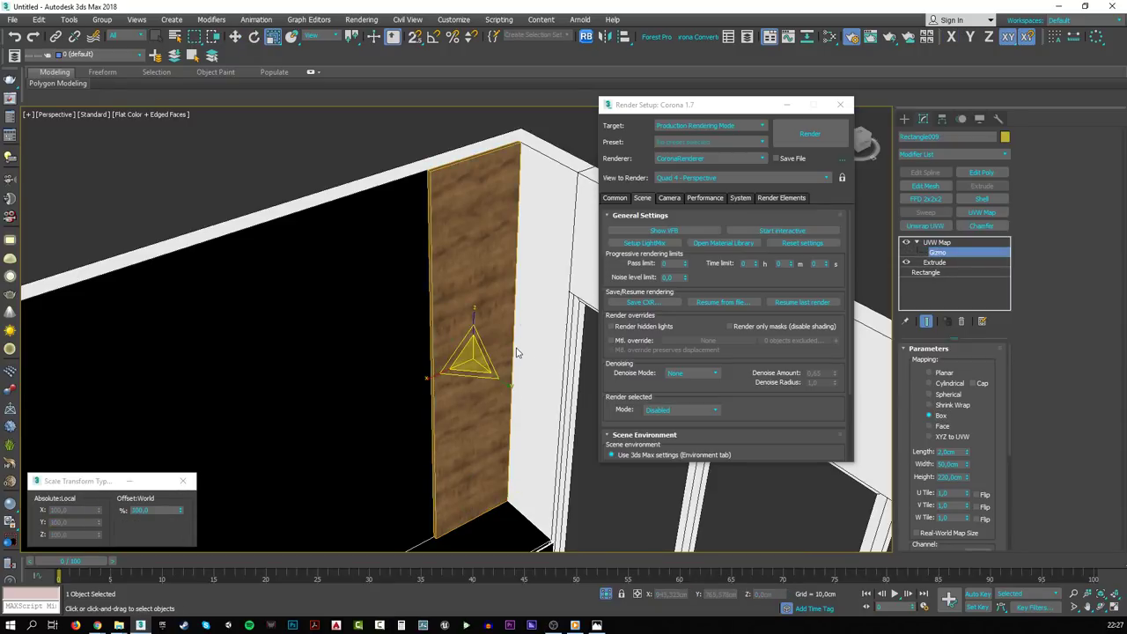
{"action": "left_click_drag", "start_coordinate": [483, 326], "coordinate": [495, 298]}
{"action": "key", "text": "e"}
{"action": "right_click", "coordinate": [457, 346]}
{"action": "key", "text": "a"}
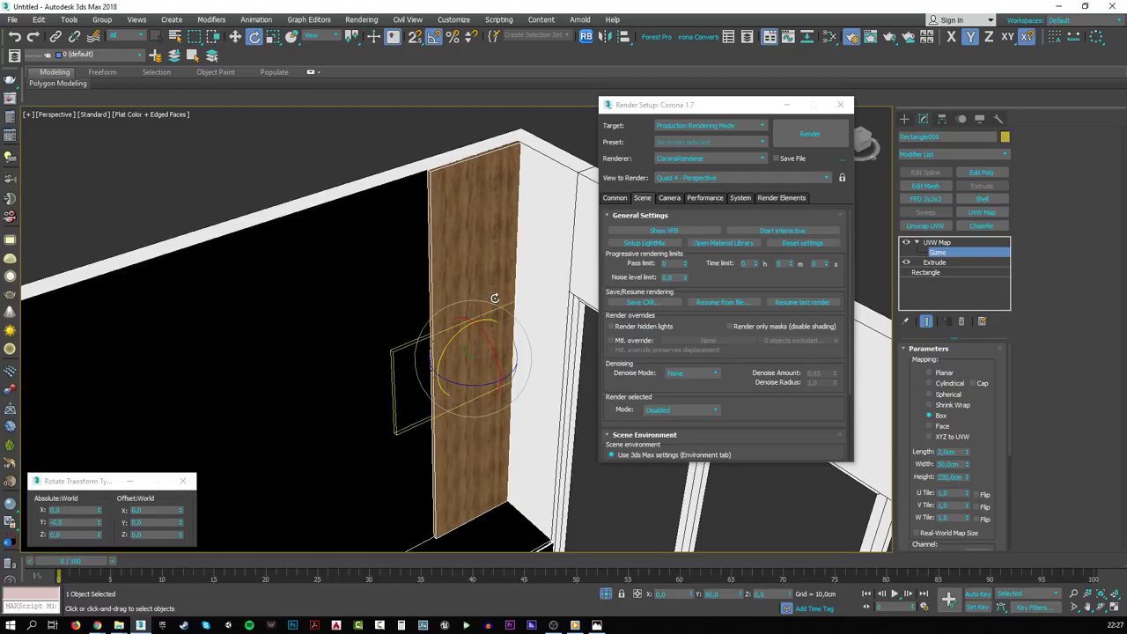
- Set the mapping width to 220 cm and raise the height stepwise to 350 cm
{"action": "left_click", "coordinate": [959, 464]}
{"action": "type", "text": "220"}
{"action": "key", "text": "Return"}
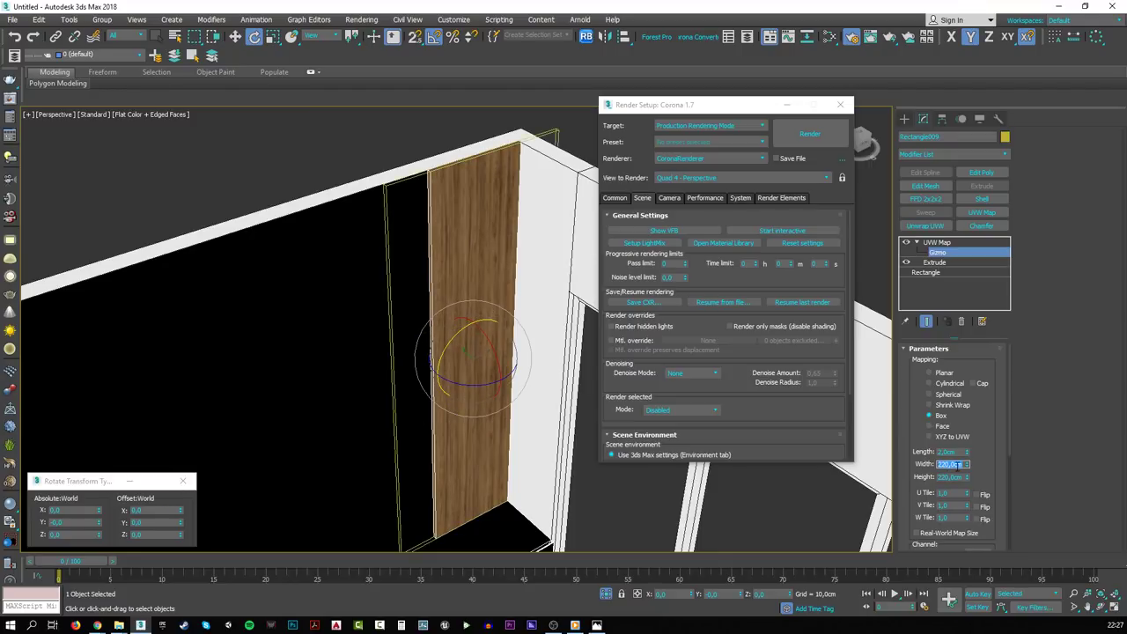
{"action": "key", "text": "Tab"}
{"action": "type", "text": "50"}
{"action": "key", "text": "Return"}
{"action": "type", "text": "100"}
{"action": "key", "text": "Return"}
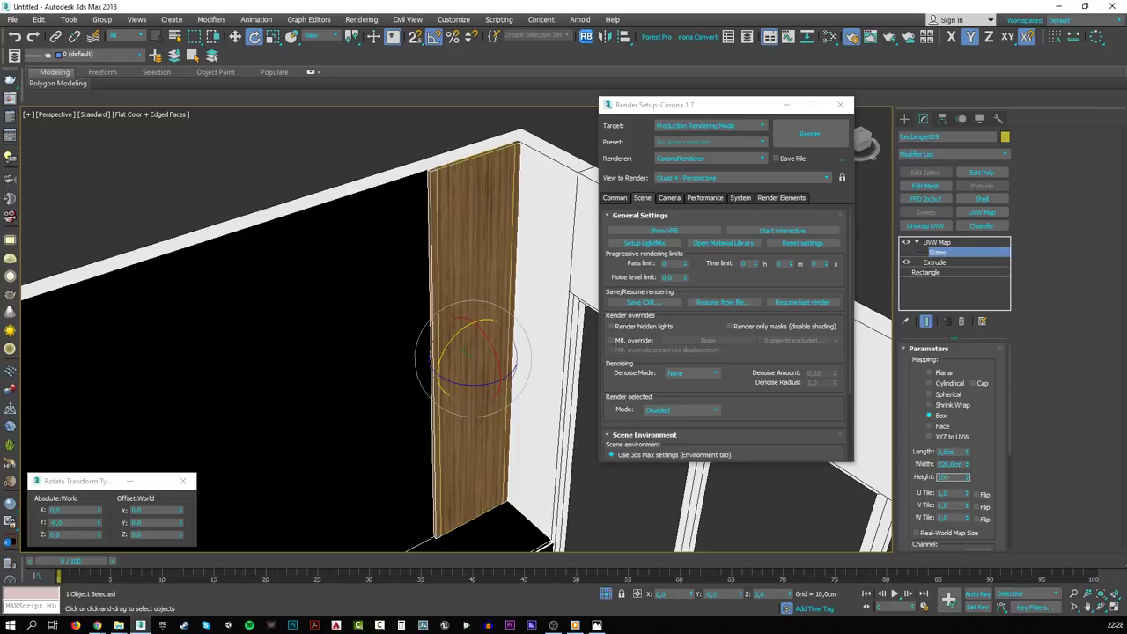
{"action": "type", "text": "150"}
{"action": "key", "text": "Return"}
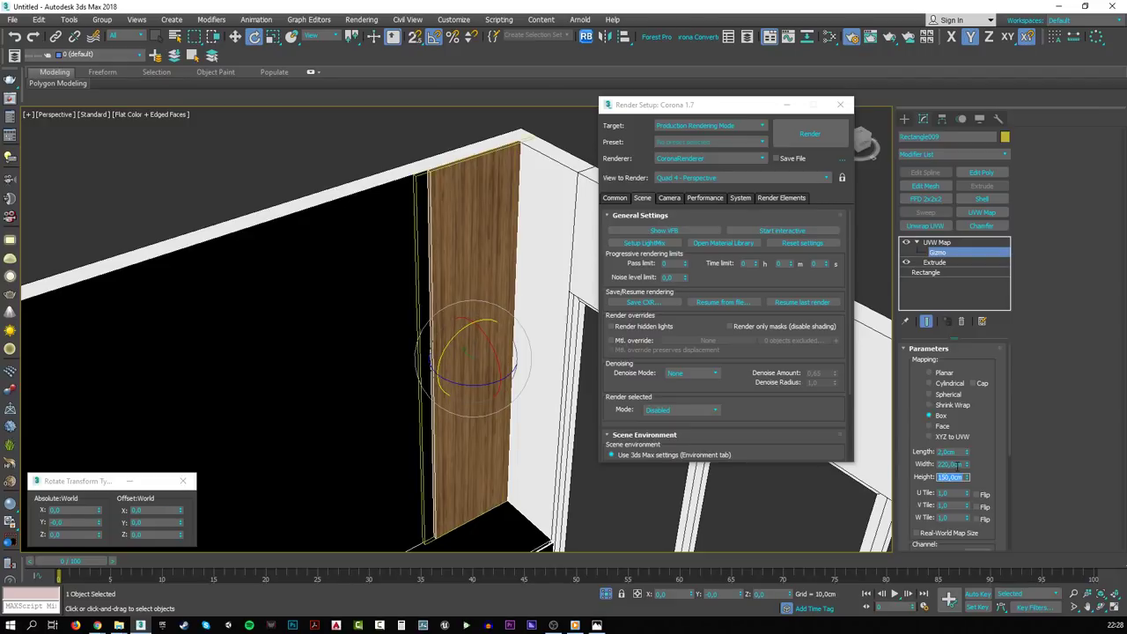
{"action": "type", "text": "200"}
{"action": "key", "text": "Return"}
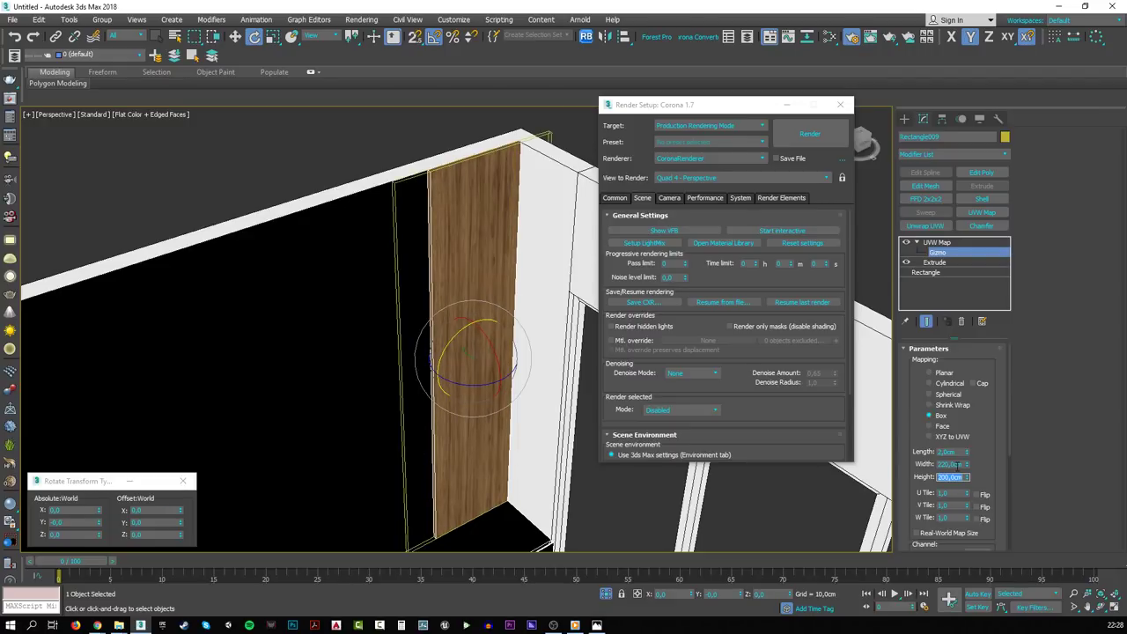
{"action": "type", "text": "250"}
{"action": "key", "text": "Return"}
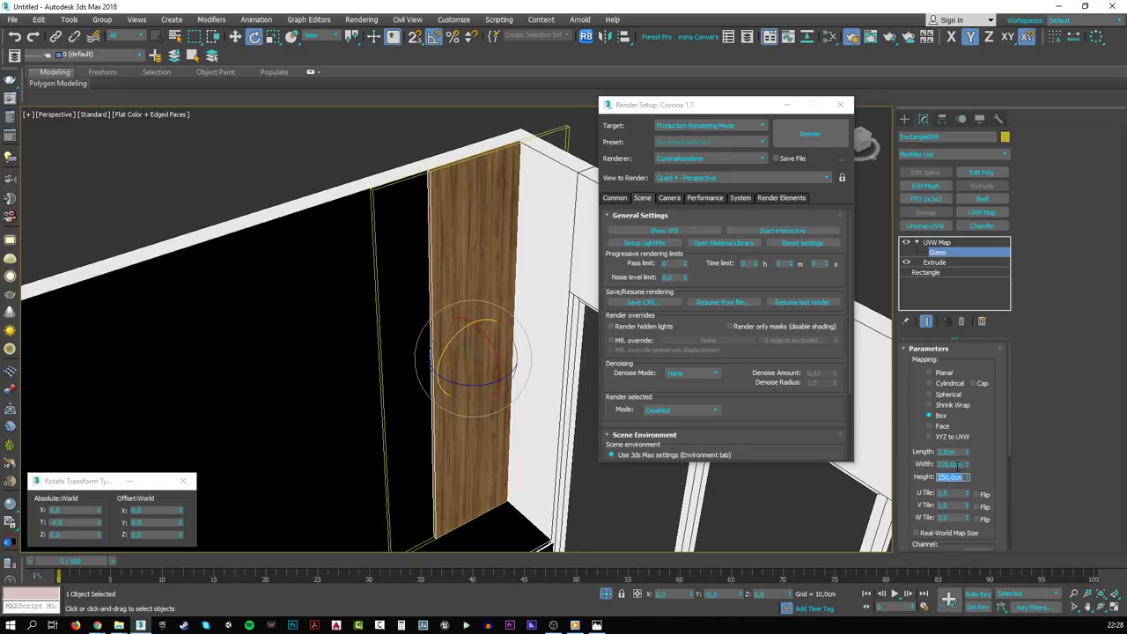
{"action": "type", "text": "350"}
{"action": "key", "text": "Return"}
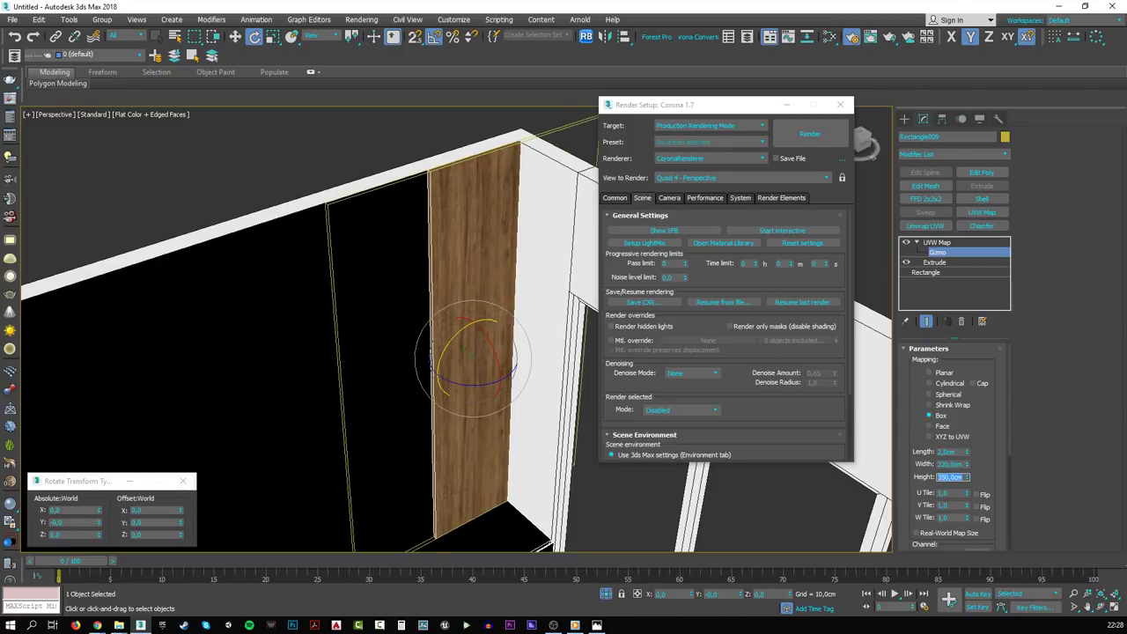
- Set the mapping length to 100 cm while viewing the panel head-on
{"action": "middle_click_drag", "start_coordinate": [456, 417], "coordinate": [455, 312], "text": "alt"}
{"action": "double_click", "coordinate": [947, 452]}
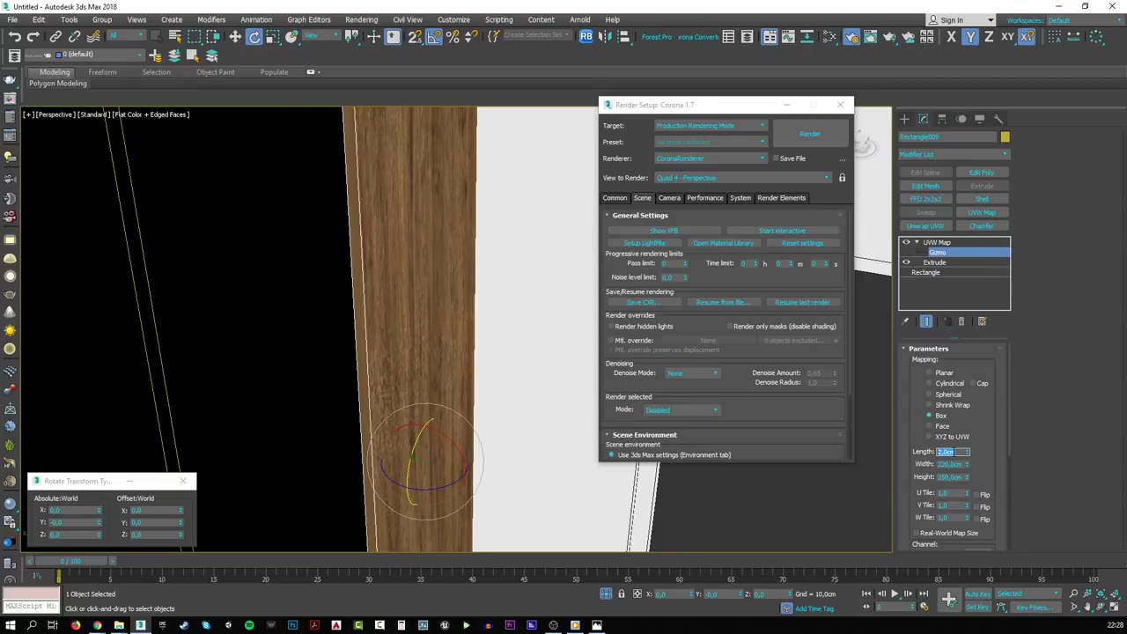
{"action": "type", "text": "30"}
{"action": "key", "text": "Return"}
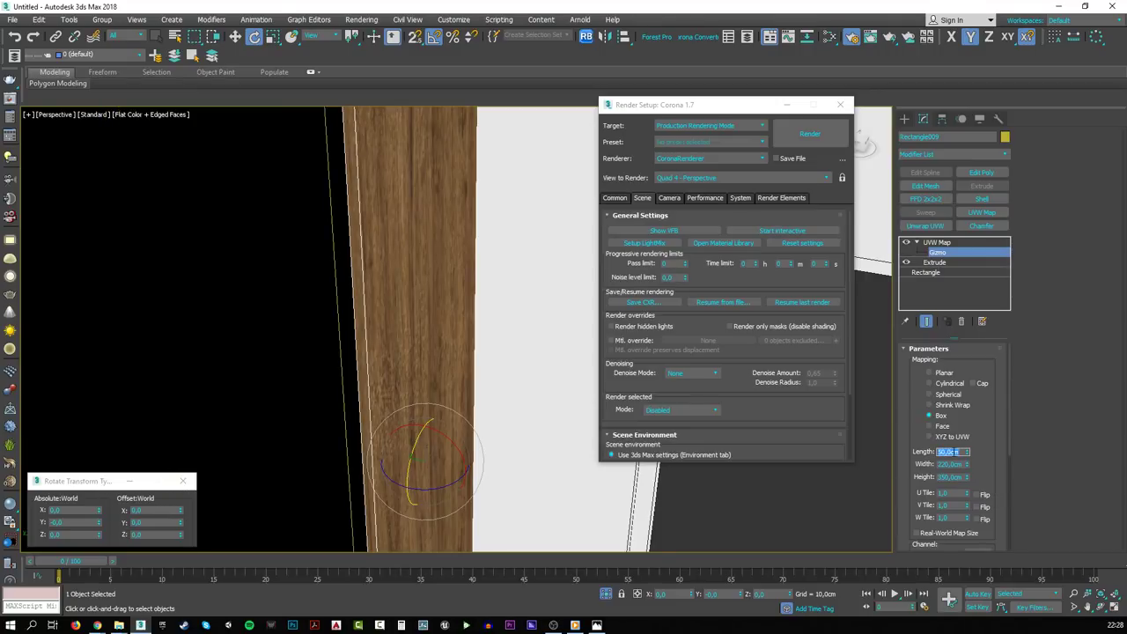
{"action": "type", "text": "100"}
{"action": "key", "text": "Return"}
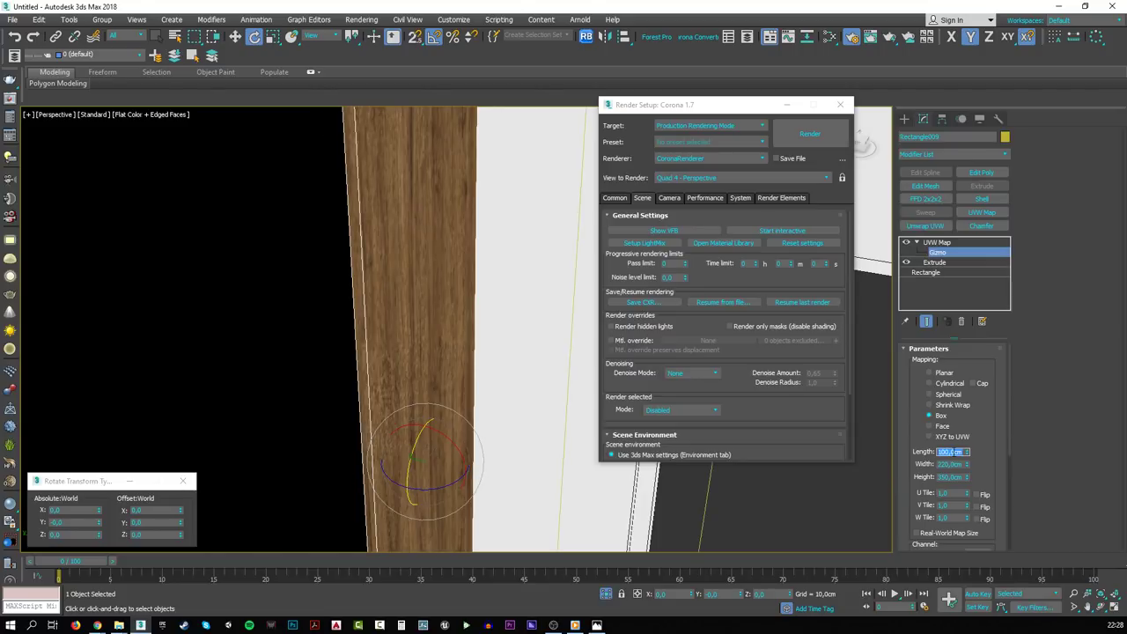
{"action": "middle_click_drag", "start_coordinate": [395, 380], "coordinate": [418, 359], "text": "alt"}
{"action": "key", "text": "w"}
- Add a Chamfer modifier above Extrude with a 0,25 cm amount
{"action": "scroll", "coordinate": [412, 355], "scroll_direction": "up", "scroll_amount": 2}
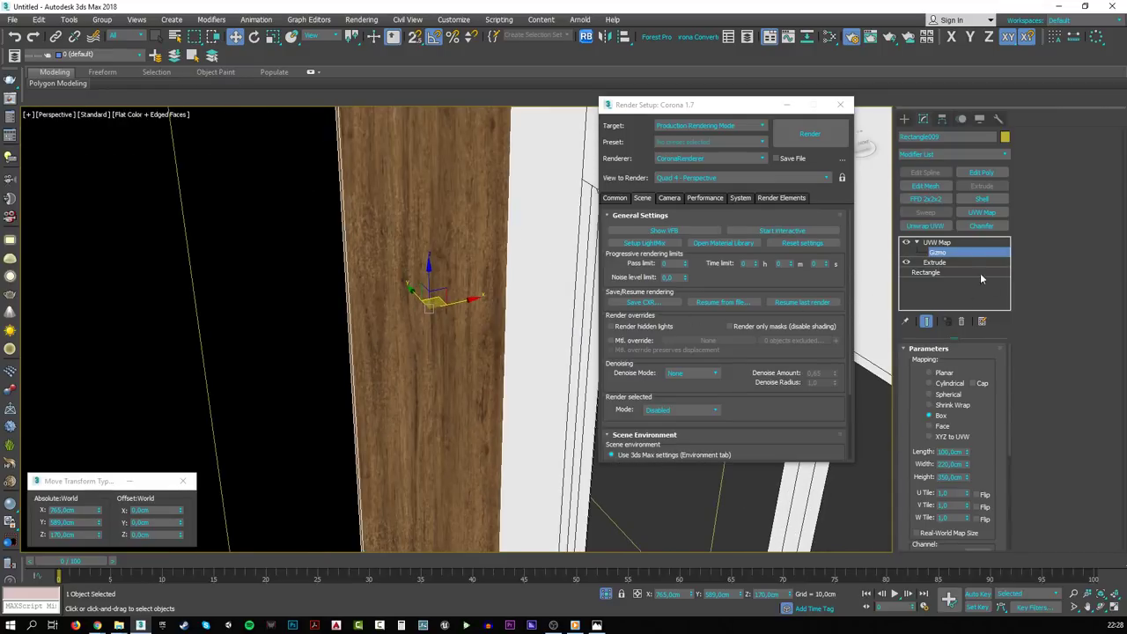
{"action": "left_click", "coordinate": [964, 260]}
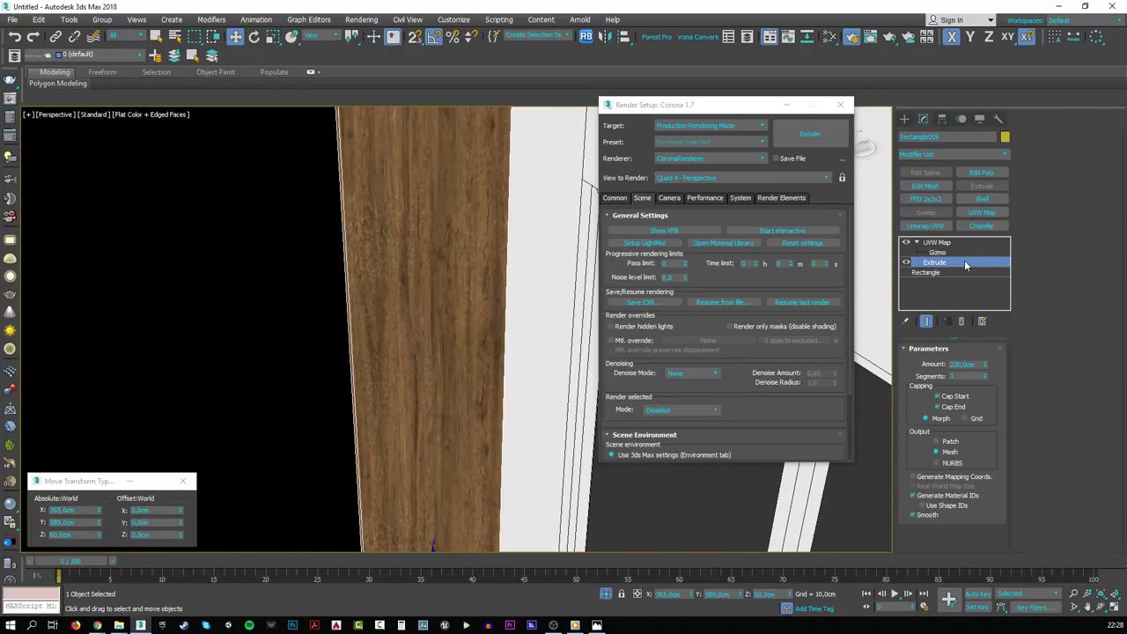
{"action": "left_click", "coordinate": [980, 226]}
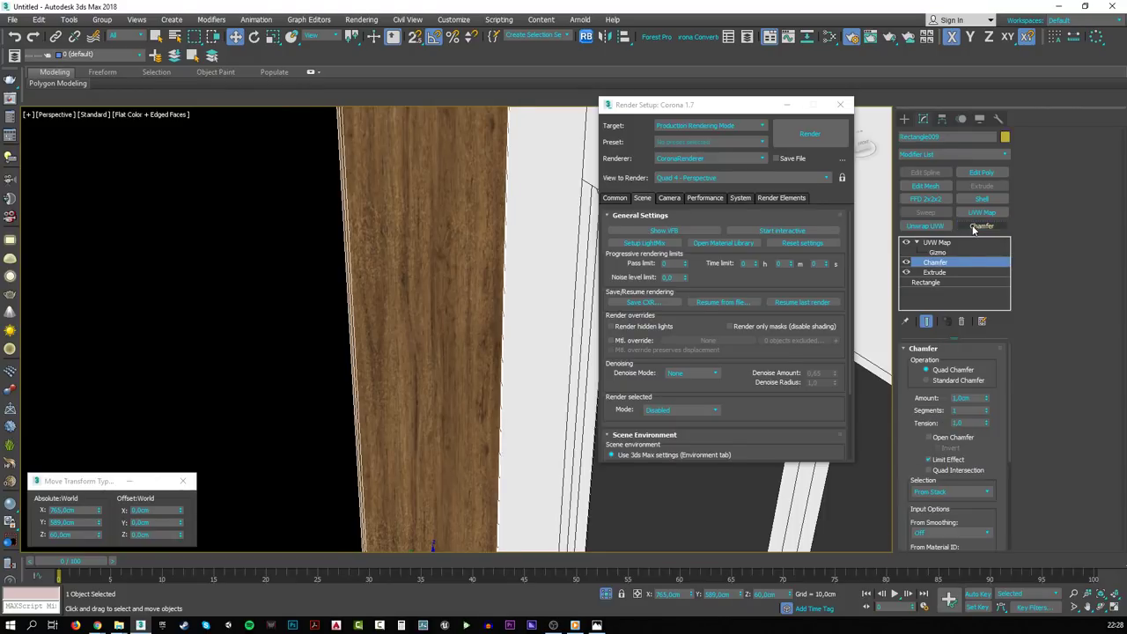
{"action": "double_click", "coordinate": [969, 398]}
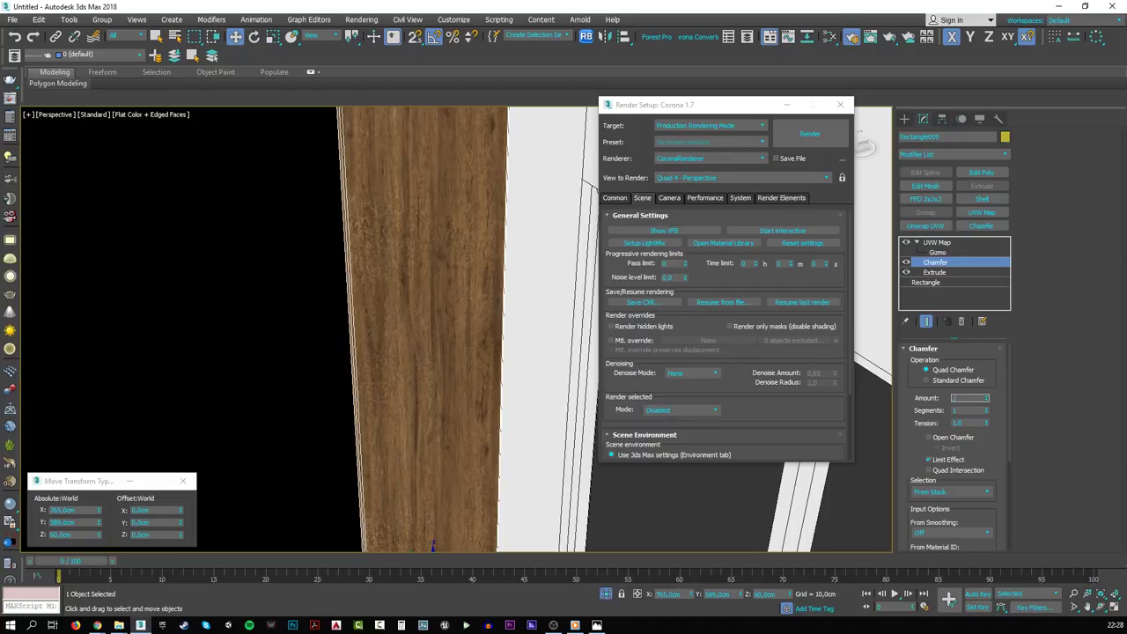
{"action": "type", "text": "0,25"}
{"action": "key", "text": "Return"}
- Give the chamfer 2 segments and choose Smooth Chamfers Only
{"action": "double_click", "coordinate": [969, 410]}
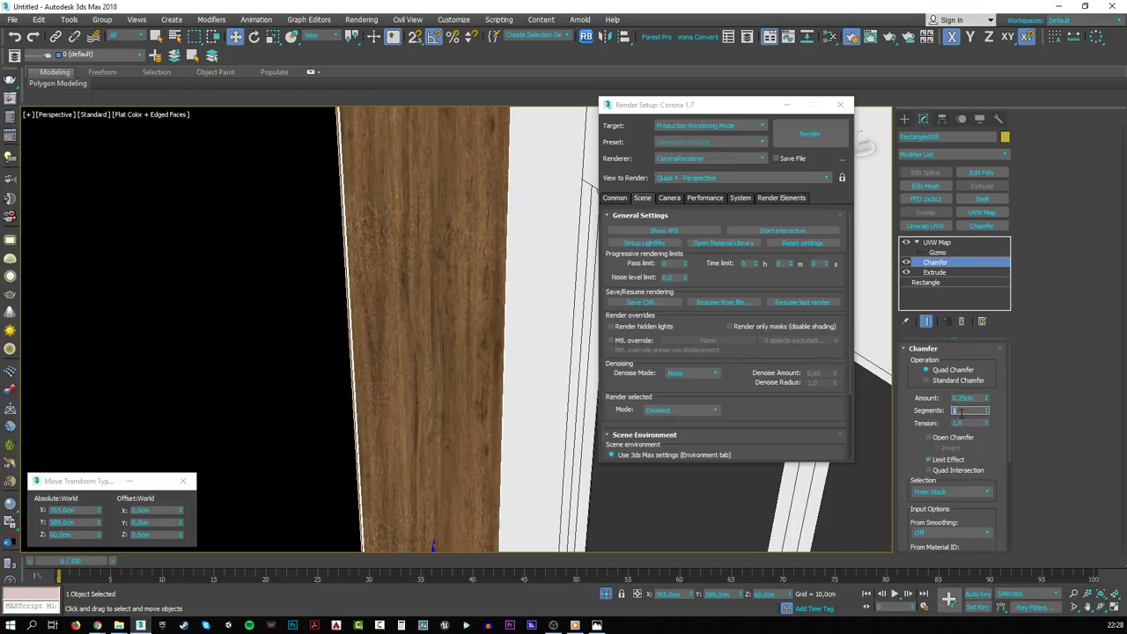
{"action": "key", "text": "Return"}
{"action": "double_click", "coordinate": [968, 424]}
{"action": "scroll", "coordinate": [995, 445], "scroll_direction": "down", "scroll_amount": 5}
{"action": "left_click", "coordinate": [940, 491]}
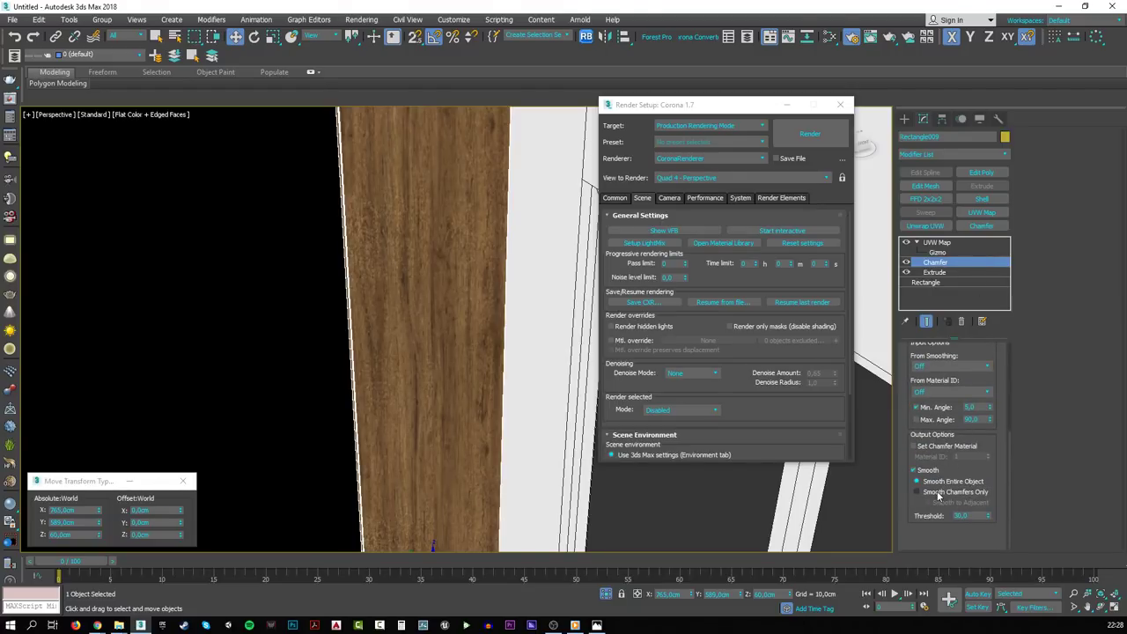
- Inspect the rounded edges up close, then return to the panel's UVW Map level
{"action": "middle_click_drag", "start_coordinate": [367, 357], "coordinate": [388, 337], "text": "alt"}
{"action": "scroll", "coordinate": [407, 332], "scroll_direction": "up", "scroll_amount": 5}
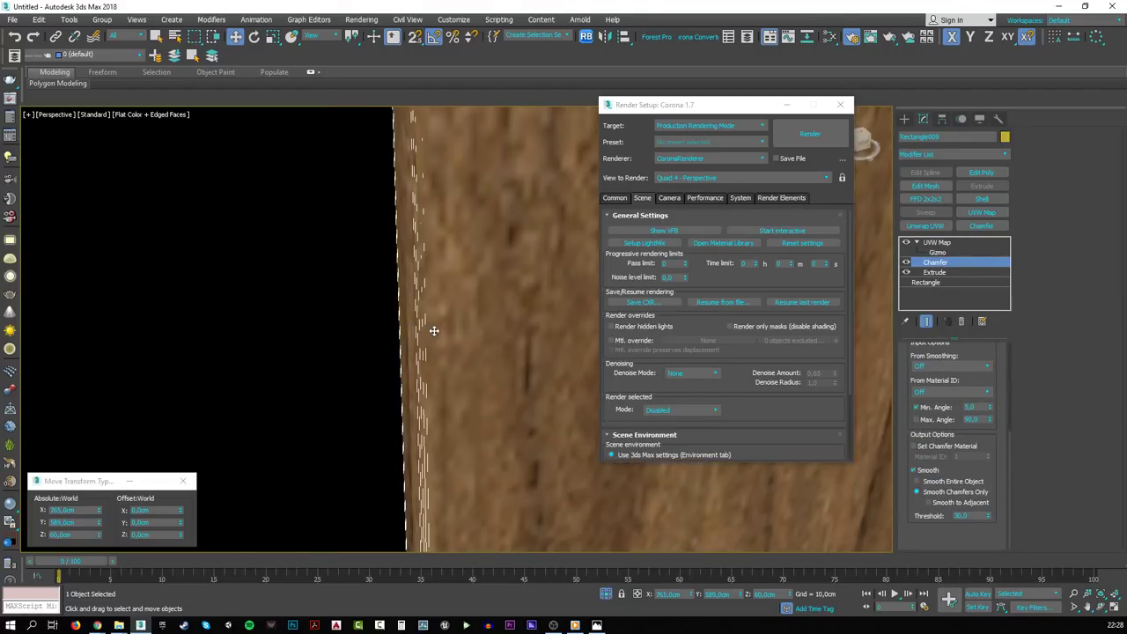
{"action": "scroll", "coordinate": [413, 339], "scroll_direction": "down", "scroll_amount": 2}
{"action": "scroll", "coordinate": [413, 339], "scroll_direction": "down", "scroll_amount": 3}
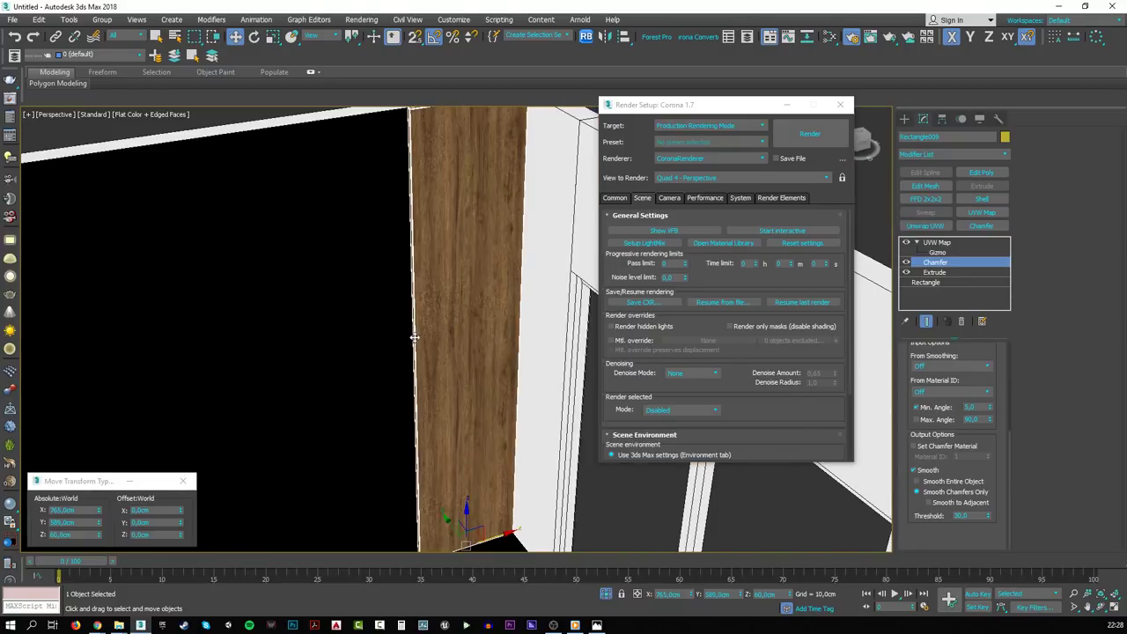
{"action": "middle_click_drag", "start_coordinate": [415, 335], "coordinate": [464, 294], "text": "alt"}
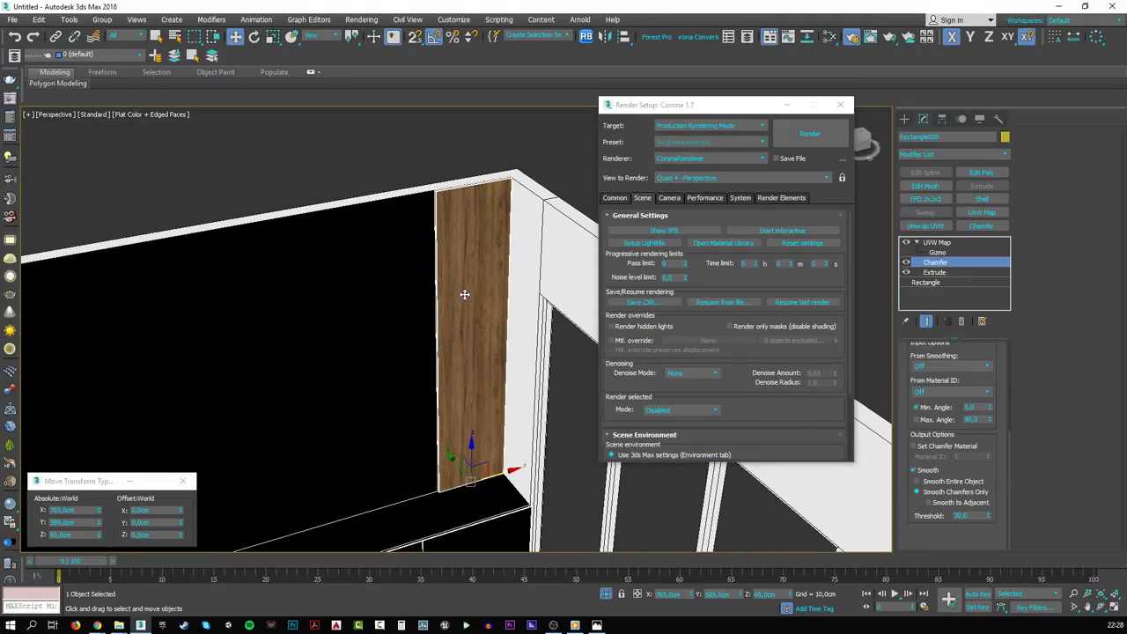
{"action": "left_click", "coordinate": [466, 295]}
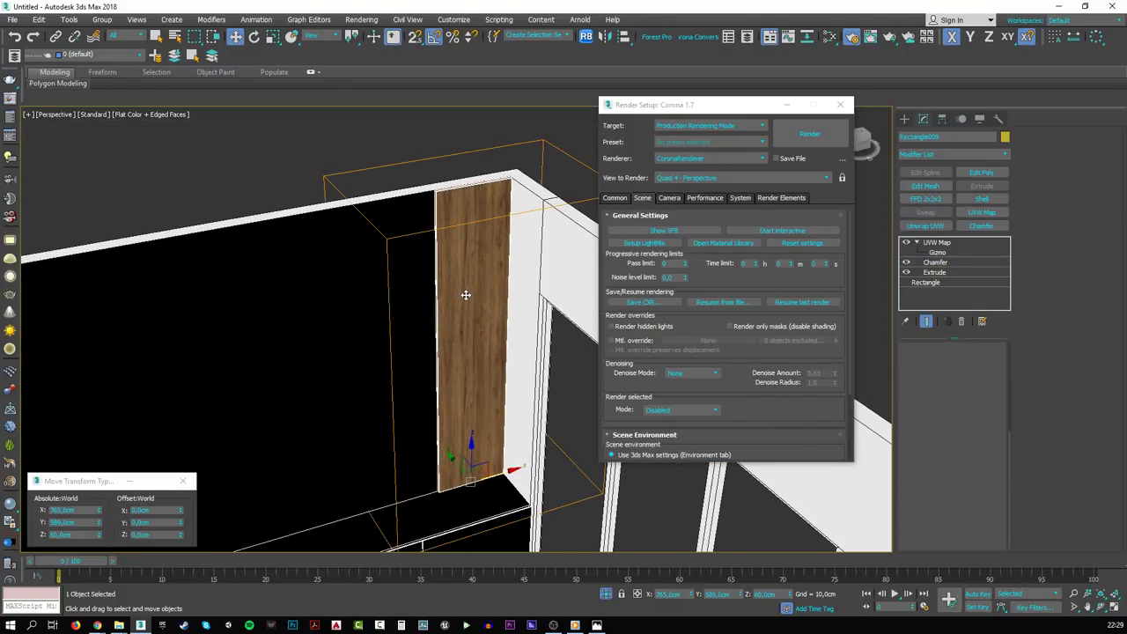
{"action": "left_click", "coordinate": [331, 152]}
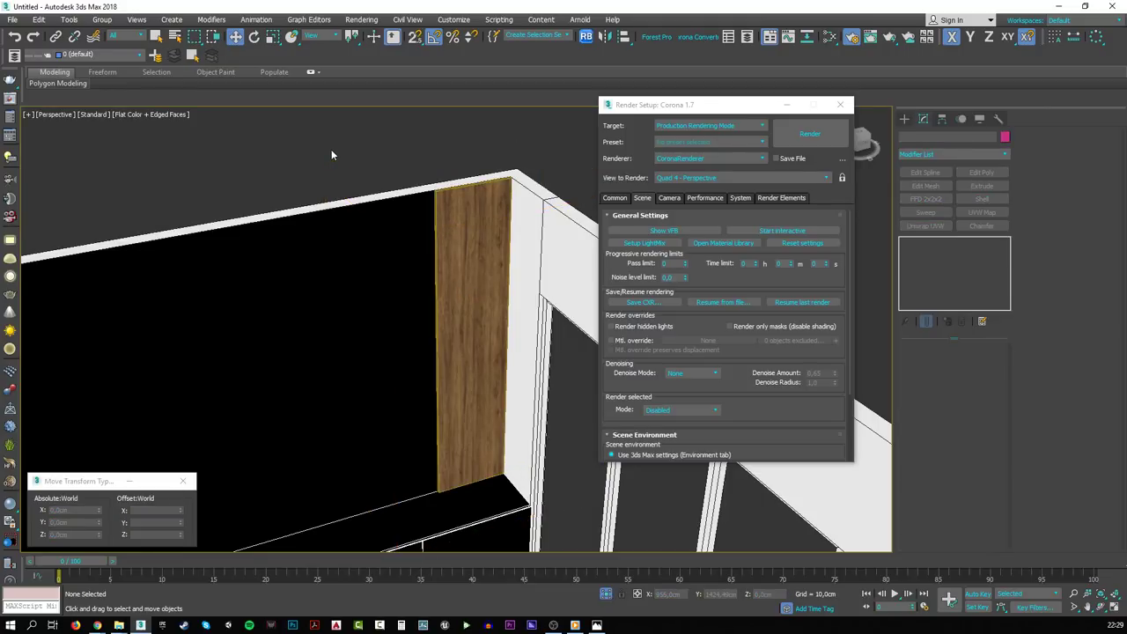
- View through Camera001 in Flat Color shading and unhide the floor
{"action": "key", "text": "c"}
{"action": "left_click", "coordinate": [788, 105]}
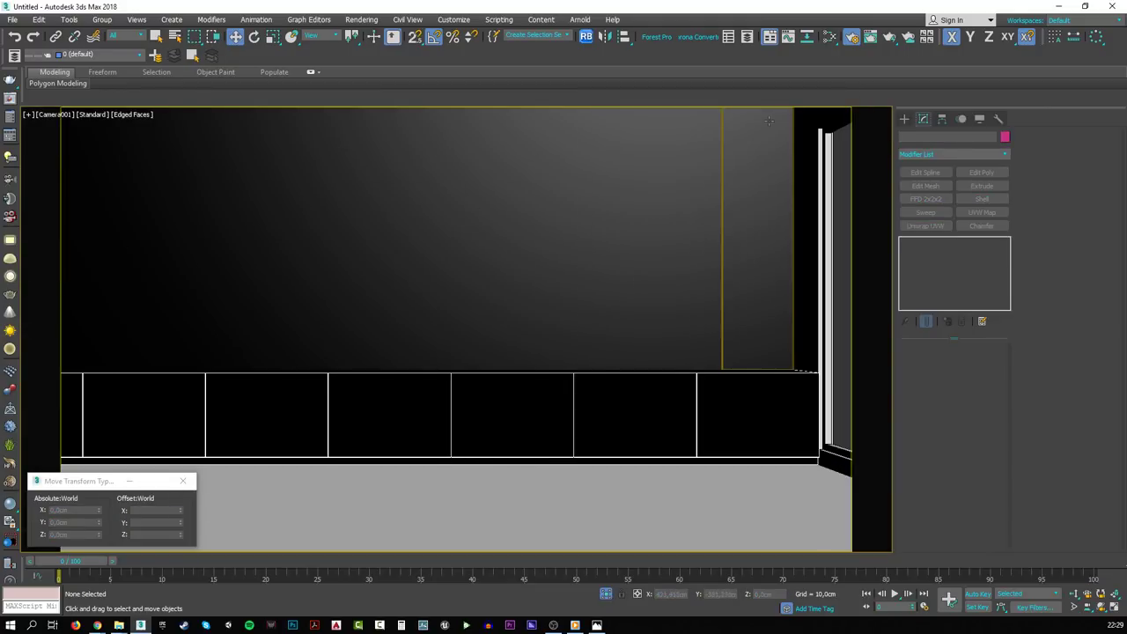
{"action": "left_click", "coordinate": [132, 114]}
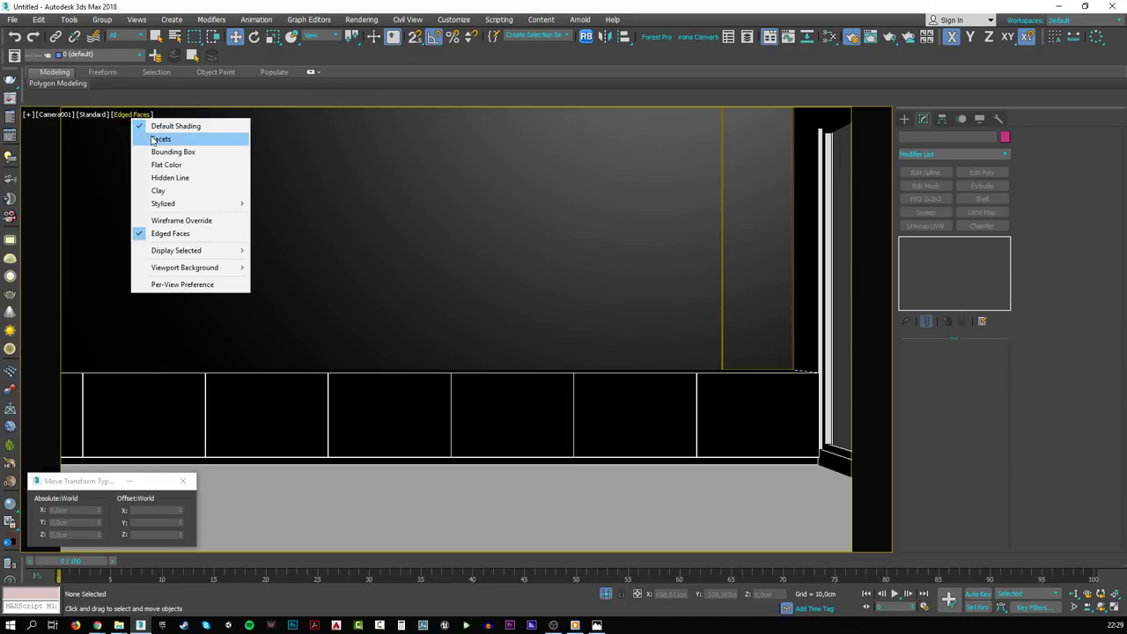
{"action": "left_click", "coordinate": [158, 165]}
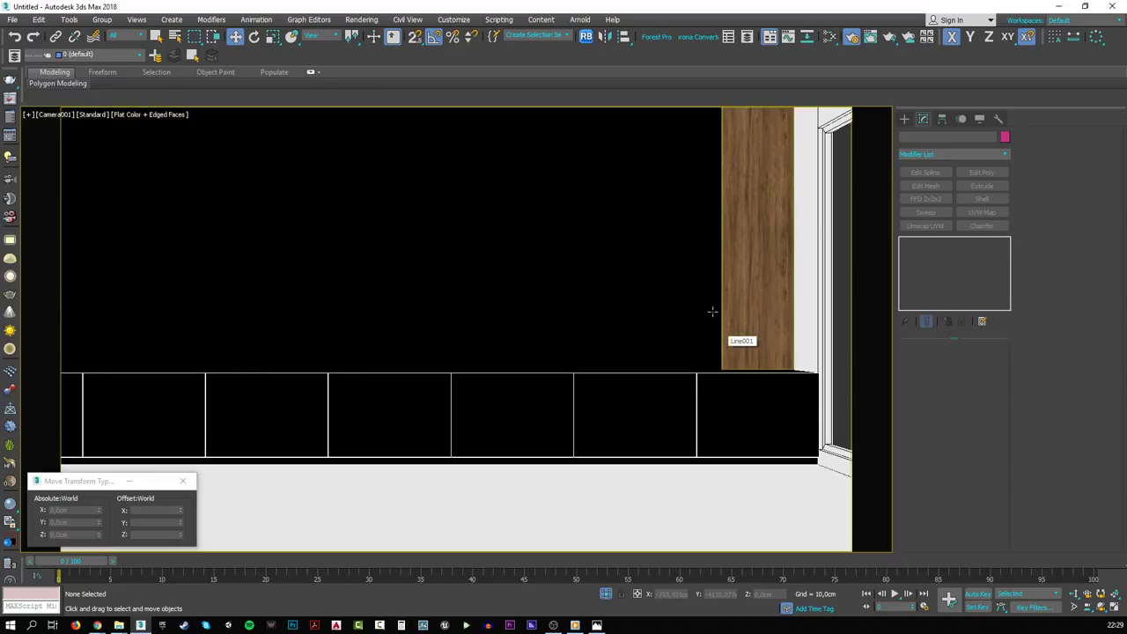
{"action": "right_click", "coordinate": [652, 292]}
{"action": "left_click", "coordinate": [657, 237]}
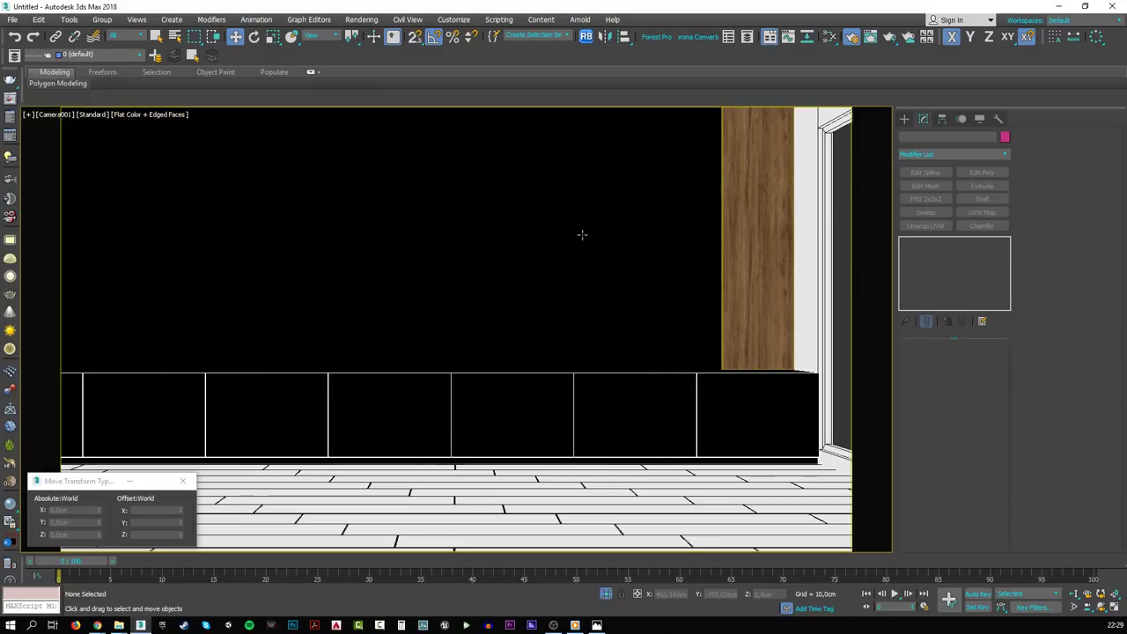
- Start a Corona interactive render of Camera001 in a maximised frame buffer
{"action": "mouse_move", "coordinate": [119, 625]}
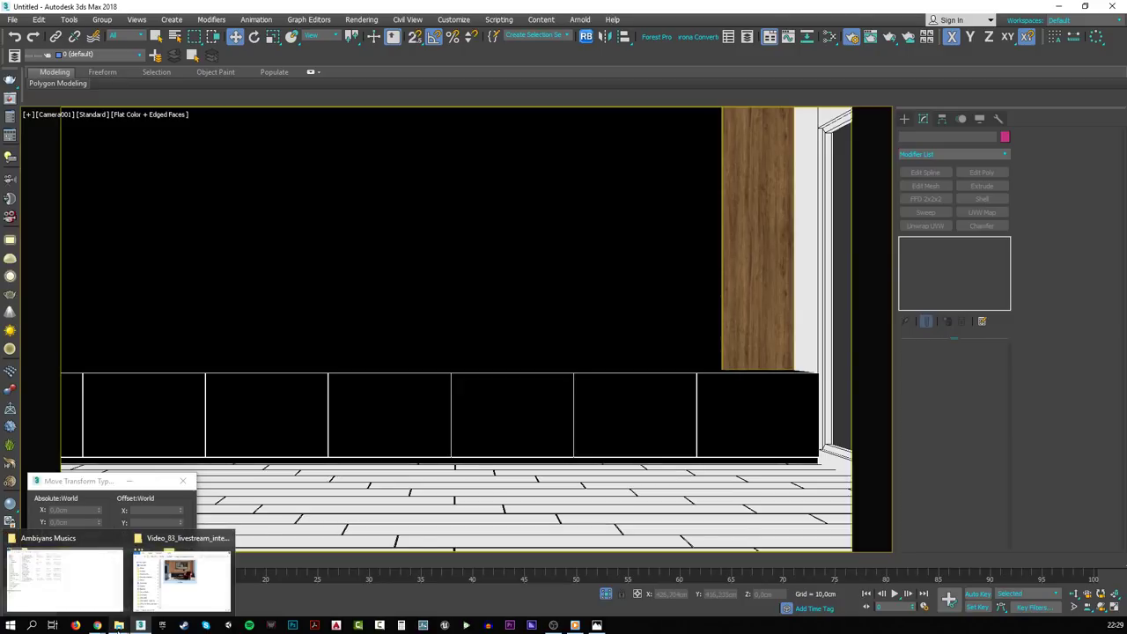
{"action": "key", "text": "alt+Tab"}
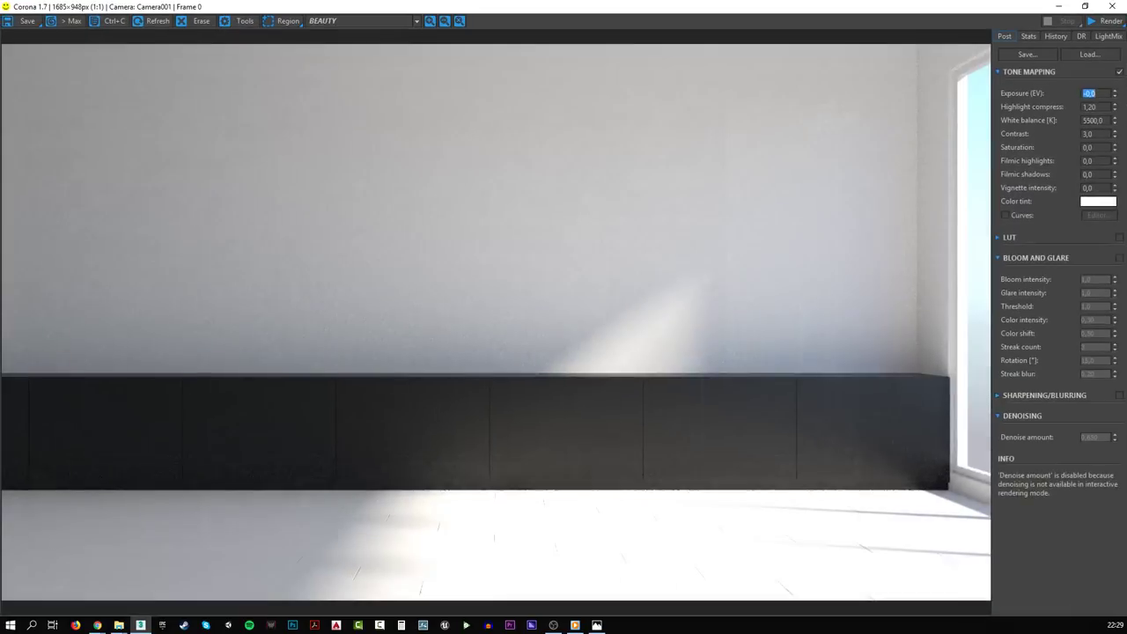
{"action": "left_click", "coordinate": [1058, 6]}
{"action": "left_click", "coordinate": [980, 118]}
{"action": "left_click", "coordinate": [1085, 7]}
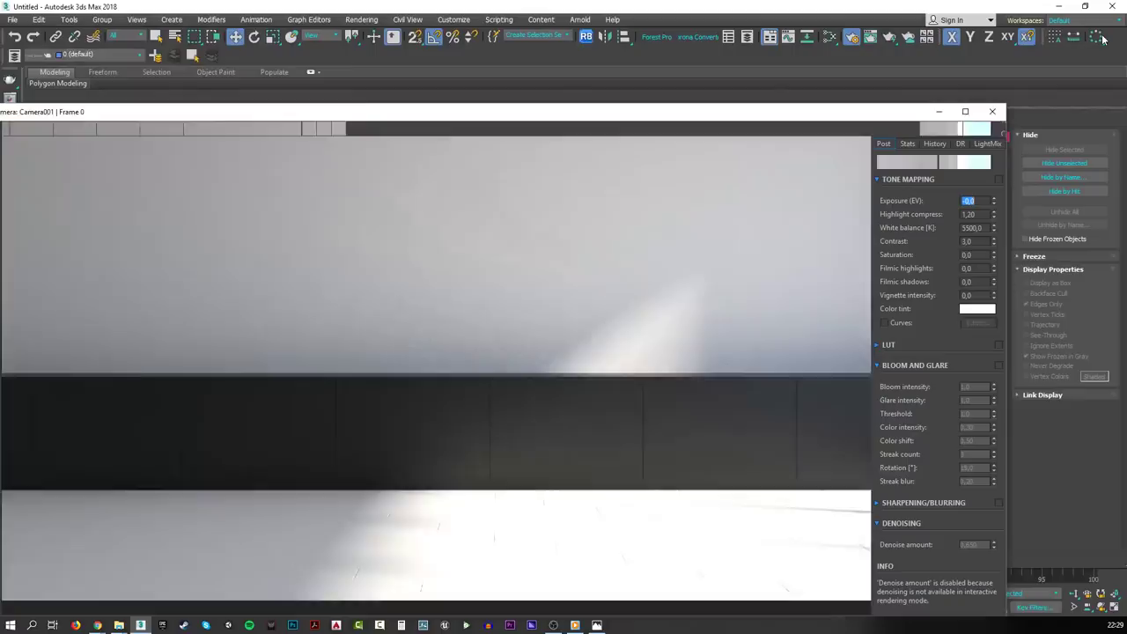
{"action": "left_click", "coordinate": [1097, 37]}
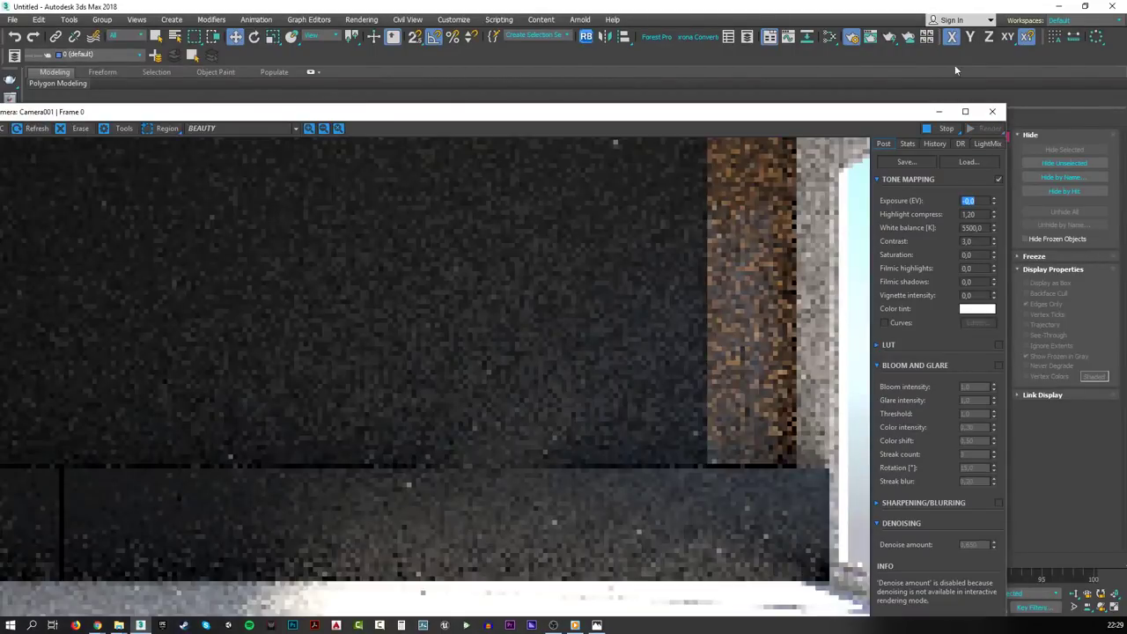
{"action": "left_click", "coordinate": [965, 112]}
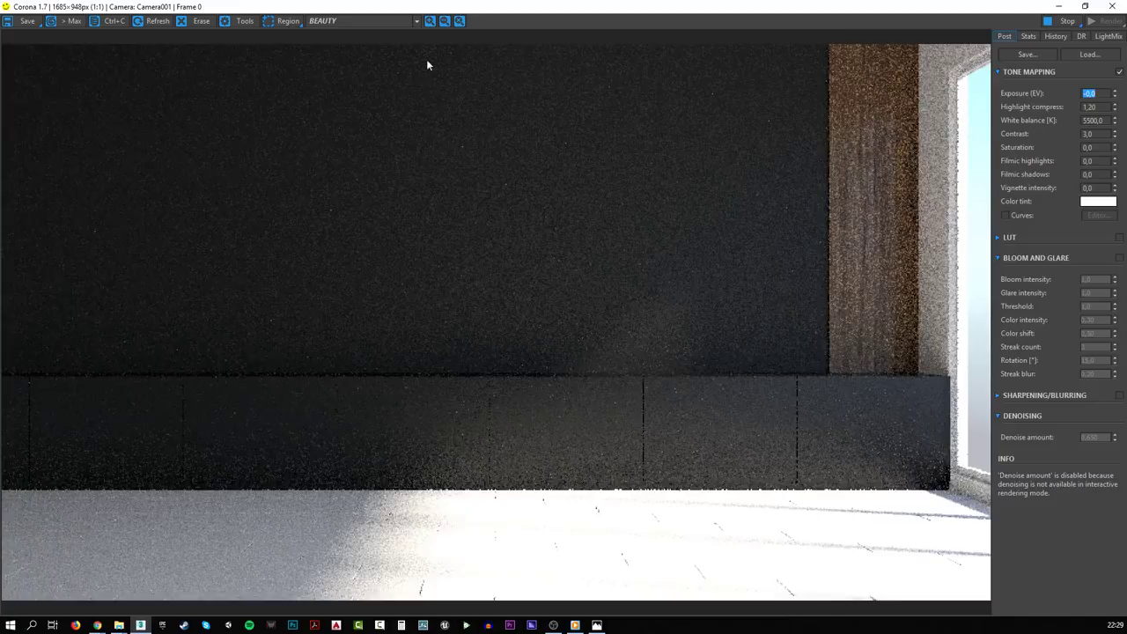
- Render a region around the walnut panel, then remove the region and stop rendering
{"action": "left_click", "coordinate": [288, 20]}
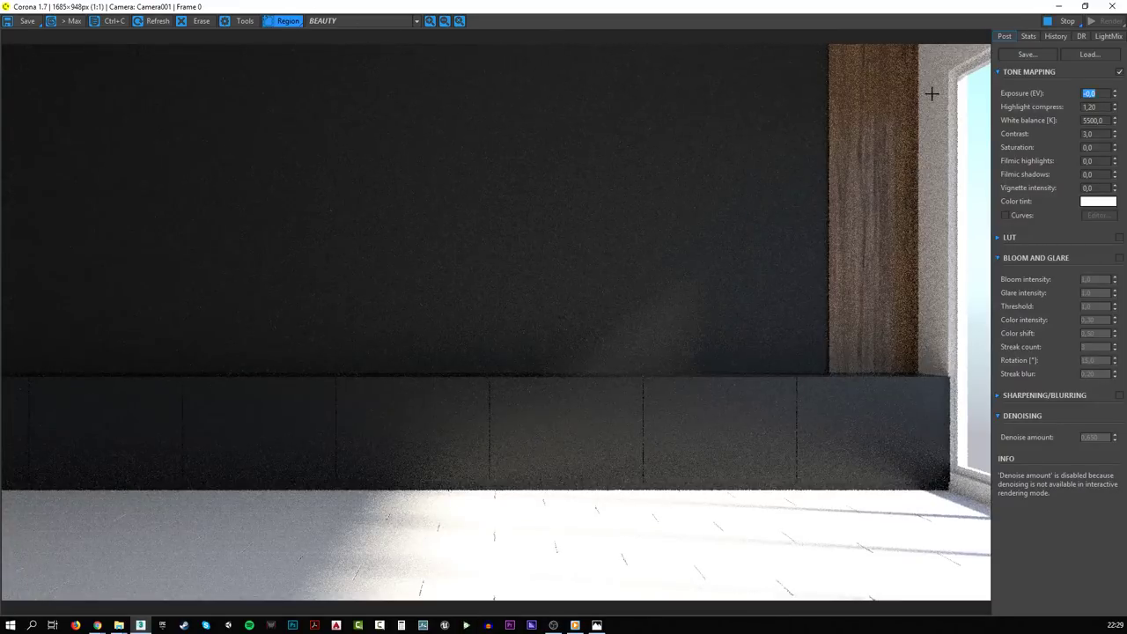
{"action": "left_click", "coordinate": [811, 321]}
{"action": "left_click_drag", "start_coordinate": [811, 371], "coordinate": [812, 370]}
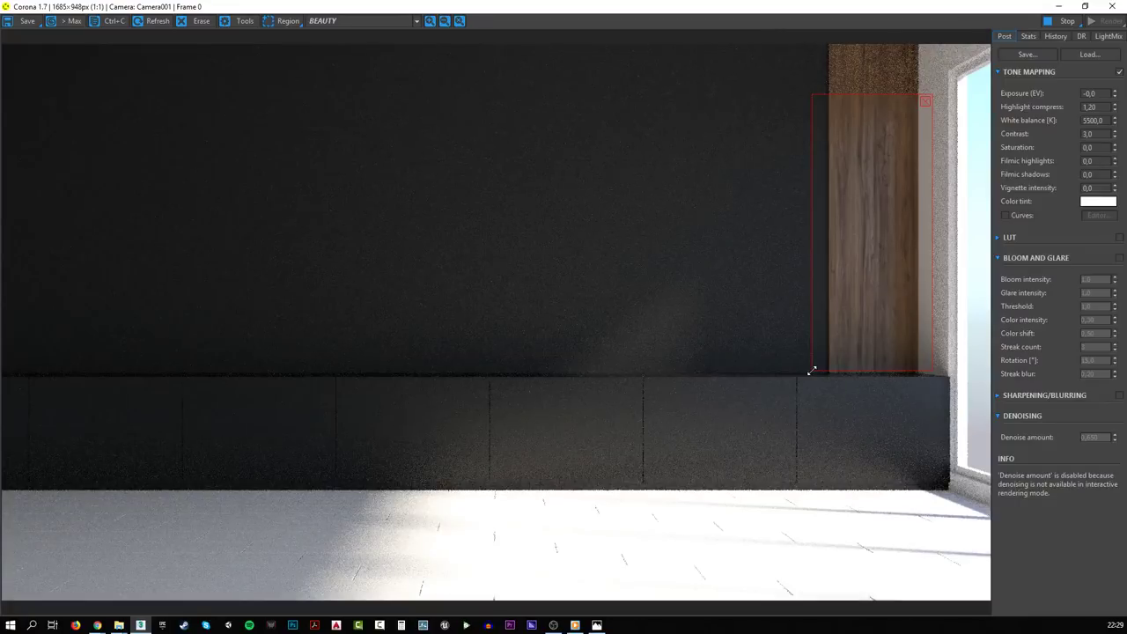
{"action": "left_click", "coordinate": [925, 100]}
{"action": "left_click", "coordinate": [1064, 20]}
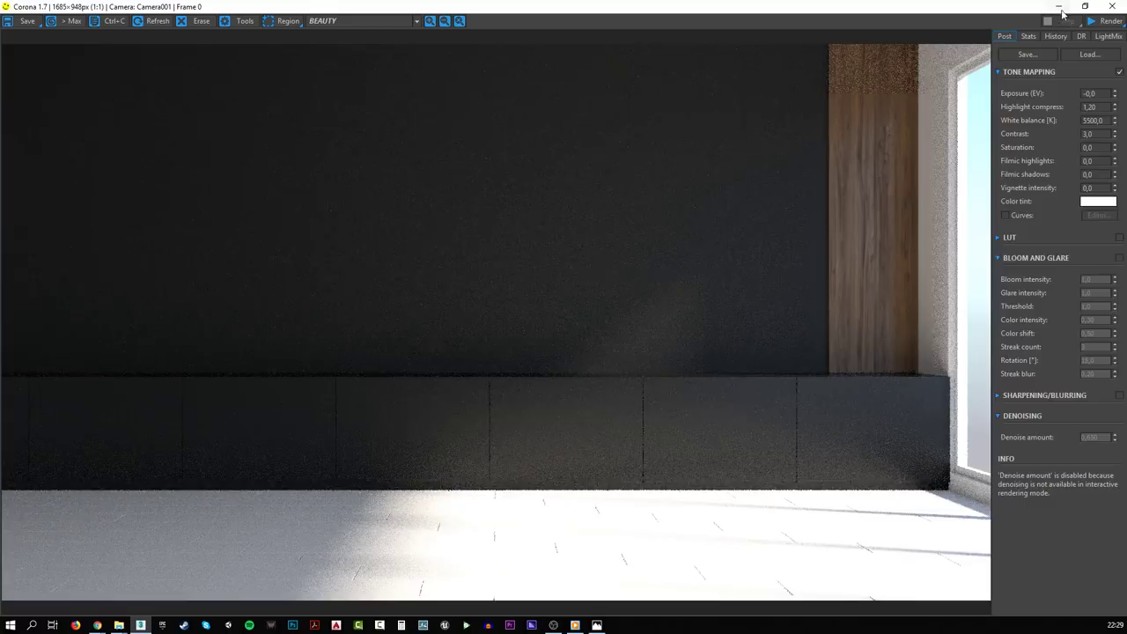
{"action": "left_click", "coordinate": [1062, 12]}
- Select the walnut panel and check its base rectangle dimensions
{"action": "left_click", "coordinate": [775, 251]}
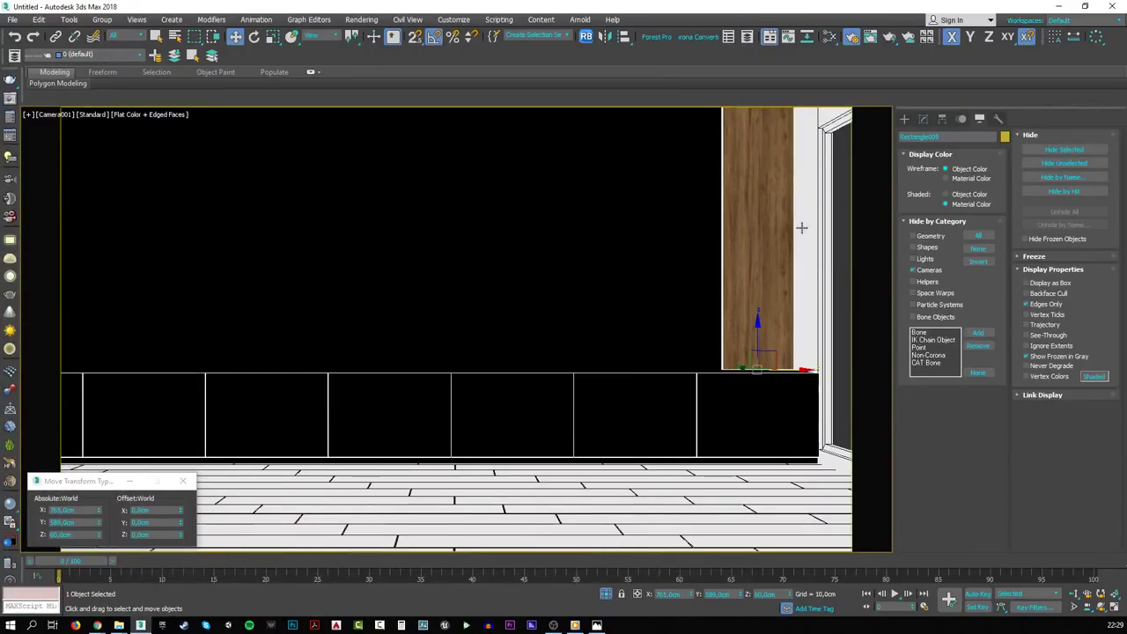
{"action": "left_click", "coordinate": [922, 118]}
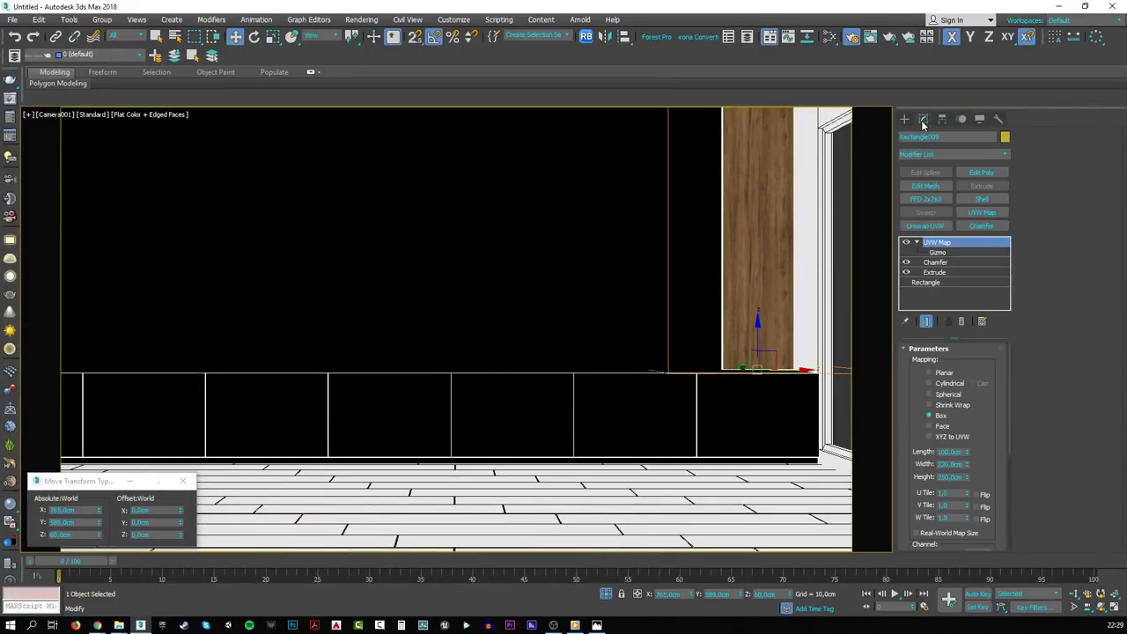
{"action": "left_click", "coordinate": [948, 282]}
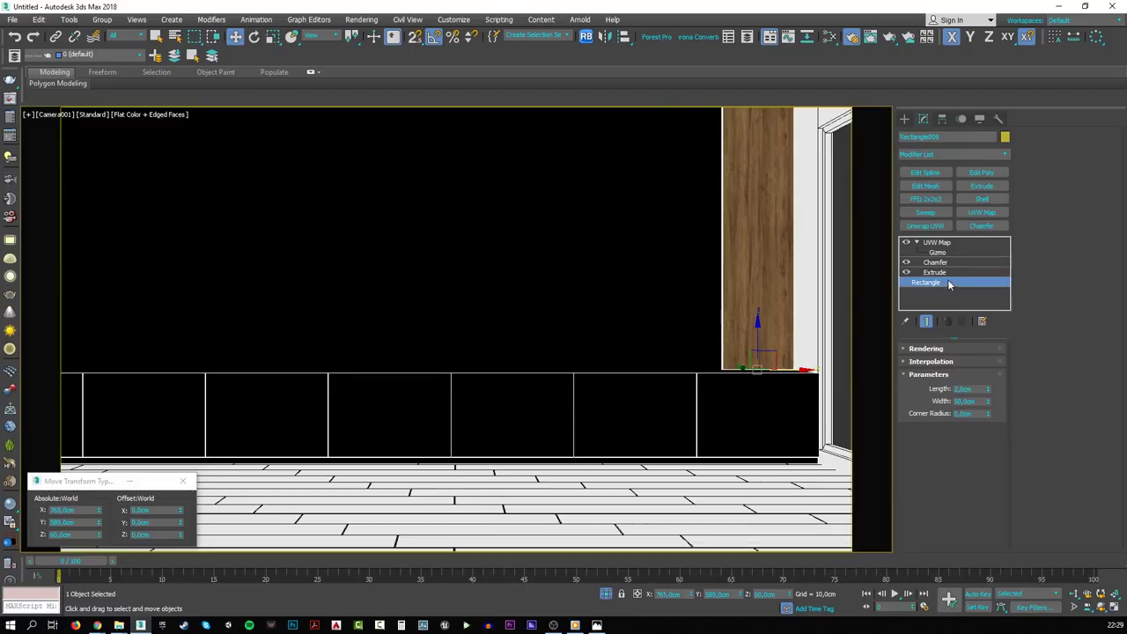
{"action": "left_click", "coordinate": [957, 243]}
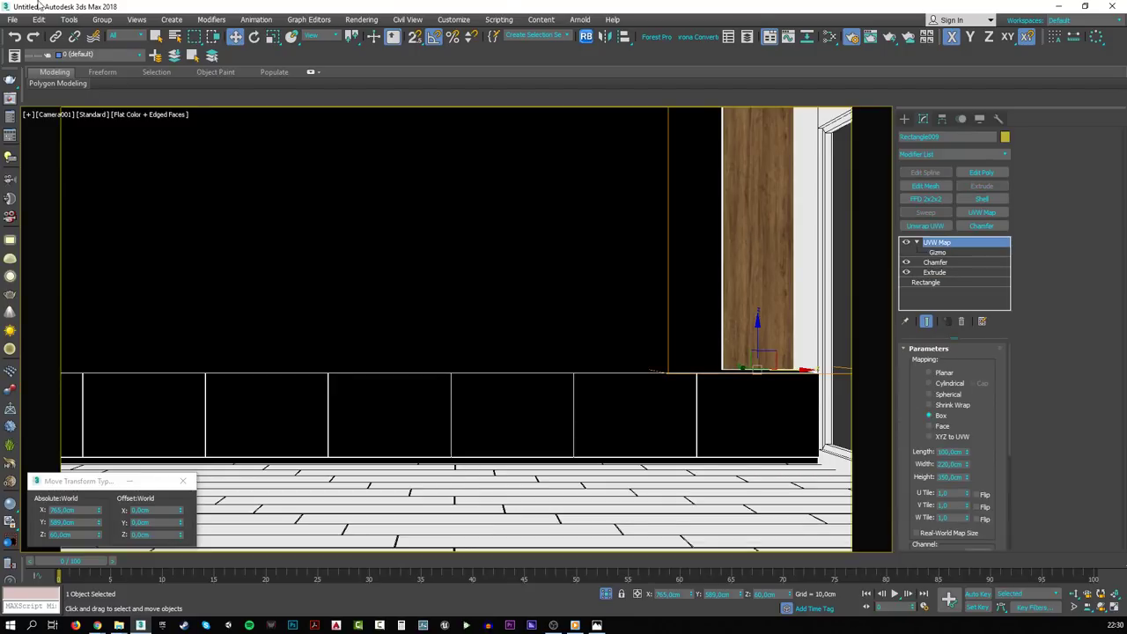
- Array the panel into 11 along X with a -51,5 cm offset
{"action": "left_click", "coordinate": [69, 20]}
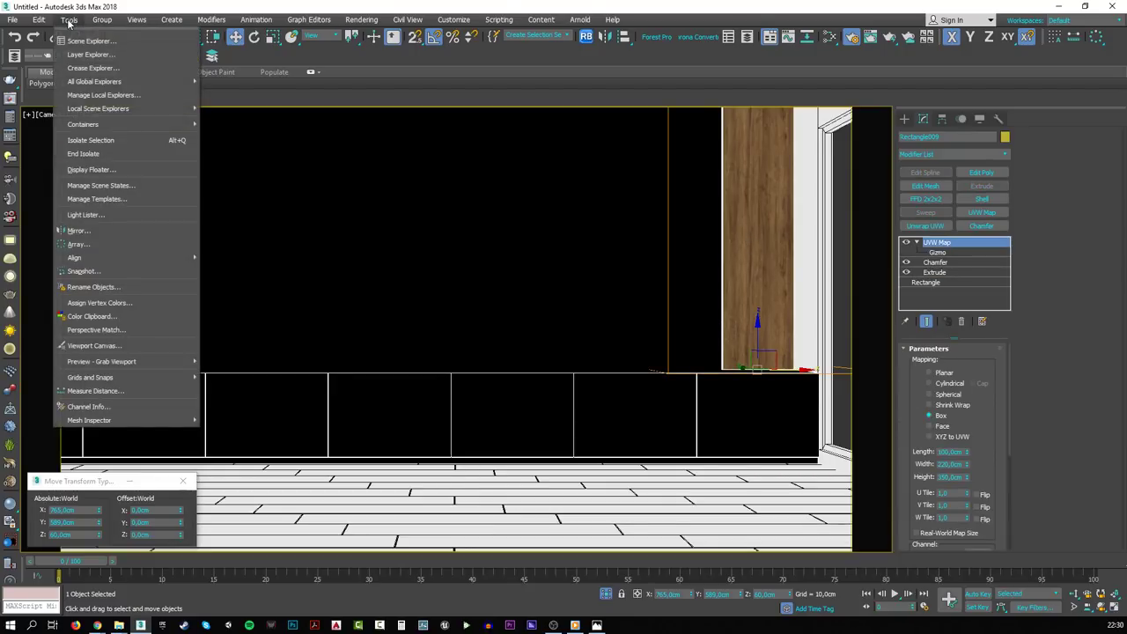
{"action": "left_click", "coordinate": [77, 244]}
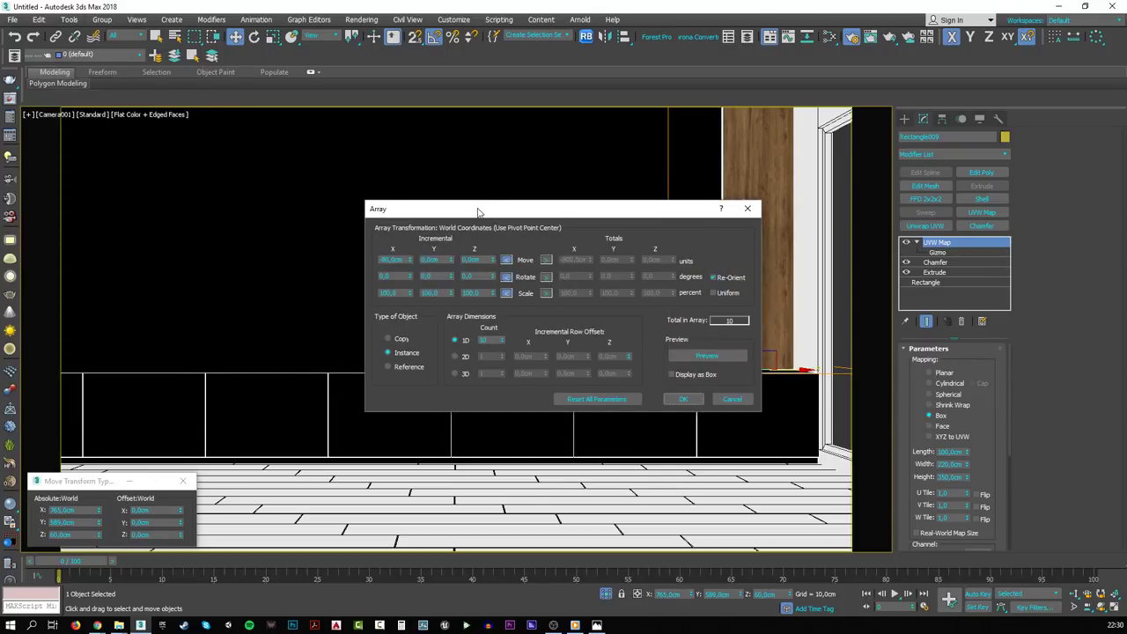
{"action": "left_click_drag", "start_coordinate": [481, 212], "coordinate": [391, 149]}
{"action": "double_click", "coordinate": [312, 199]}
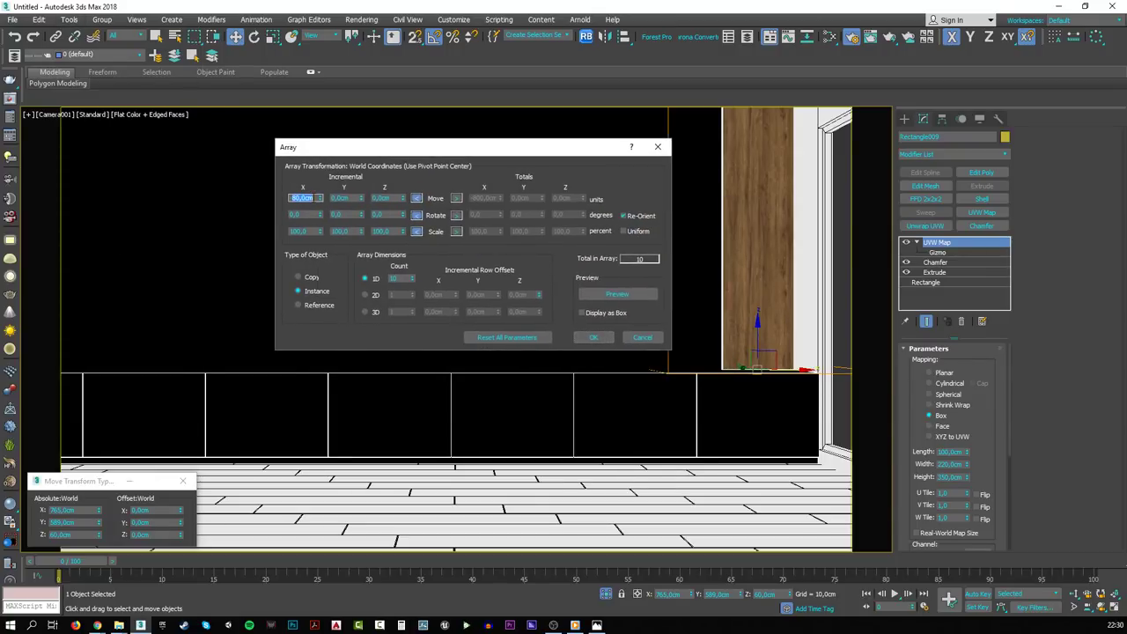
{"action": "type", "text": "-51"}
{"action": "left_click", "coordinate": [589, 294]}
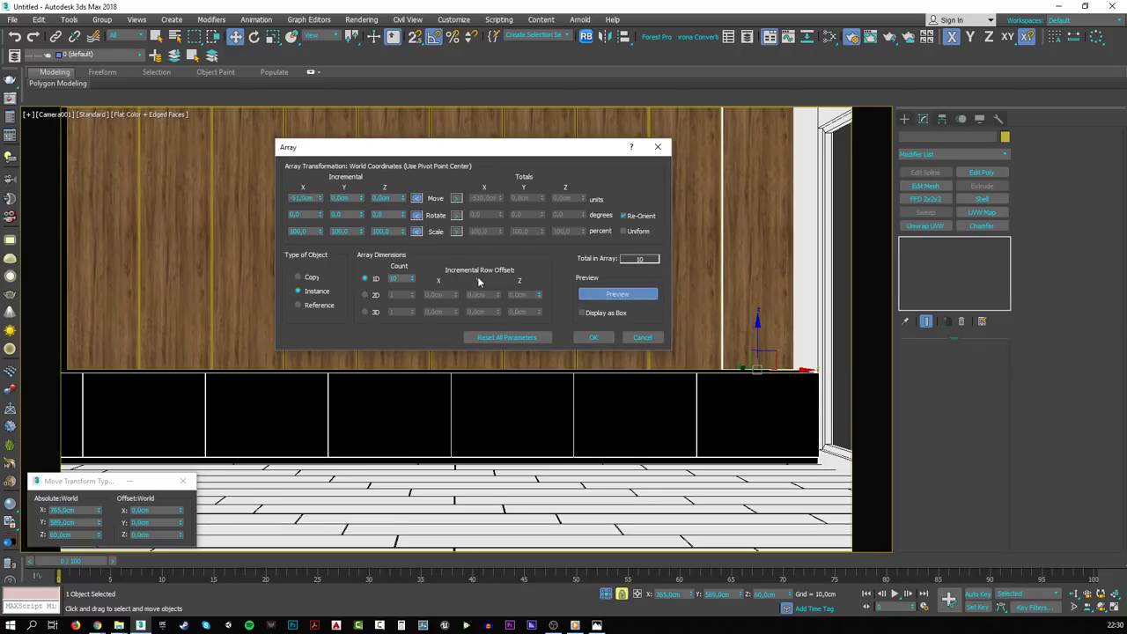
{"action": "left_click", "coordinate": [412, 277]}
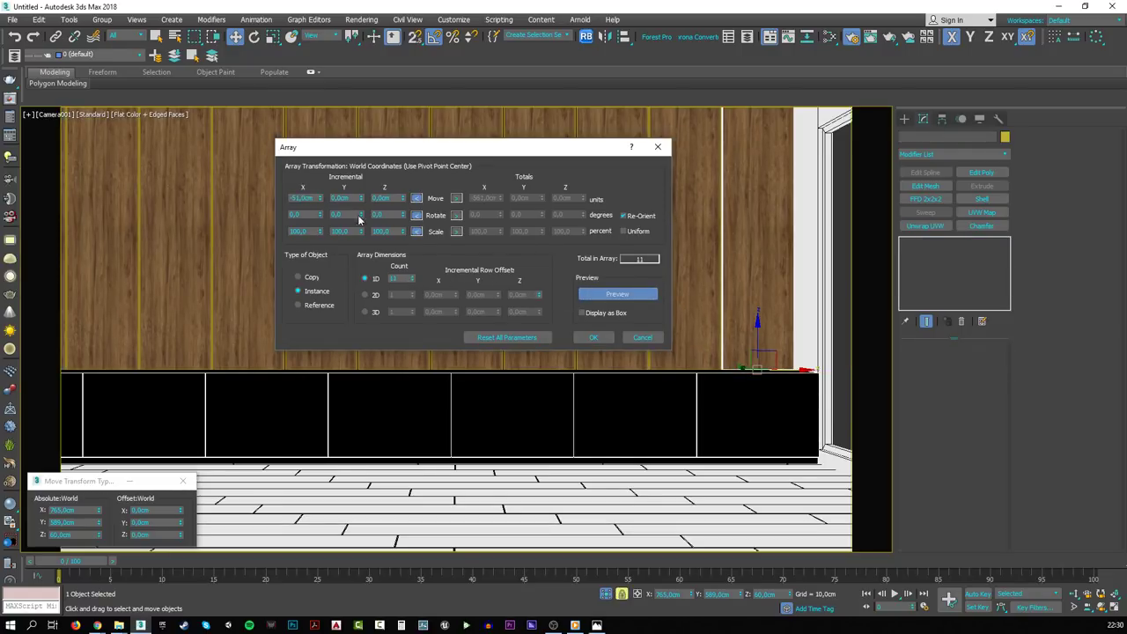
{"action": "double_click", "coordinate": [308, 198]}
{"action": "type", "text": "-52"}
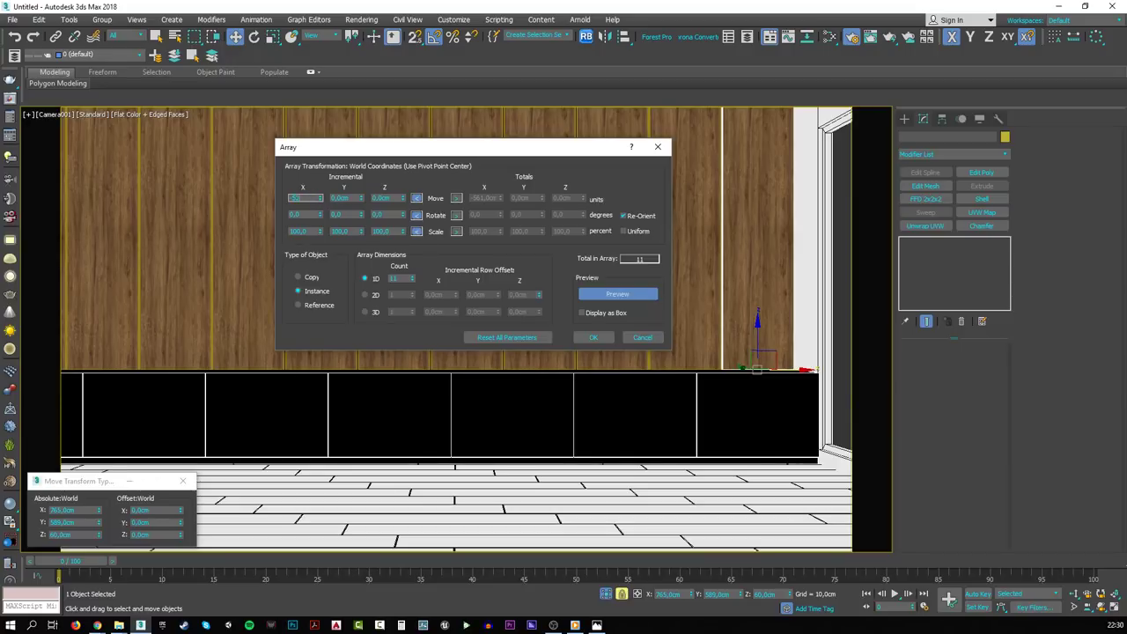
{"action": "key", "text": "Return"}
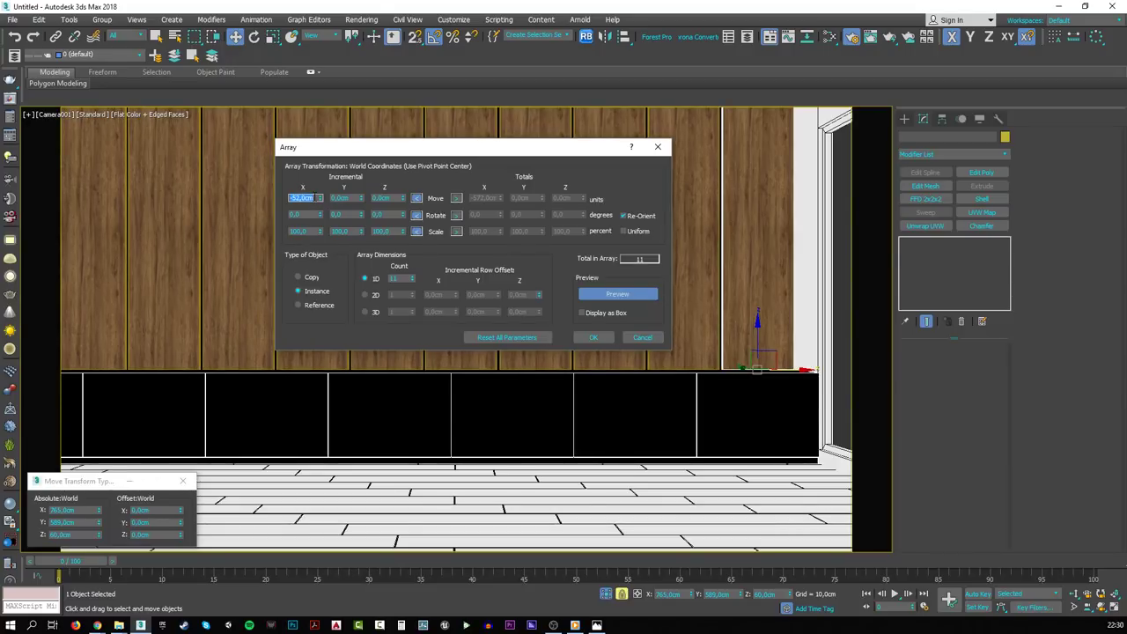
{"action": "type", "text": "-51,5"}
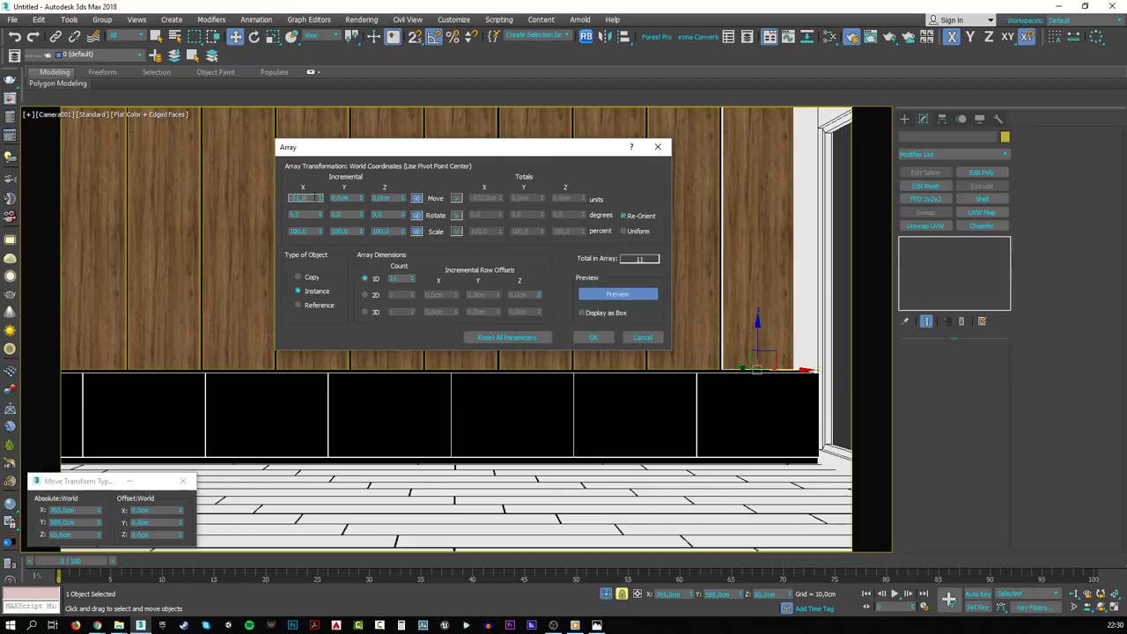
{"action": "key", "text": "Return"}
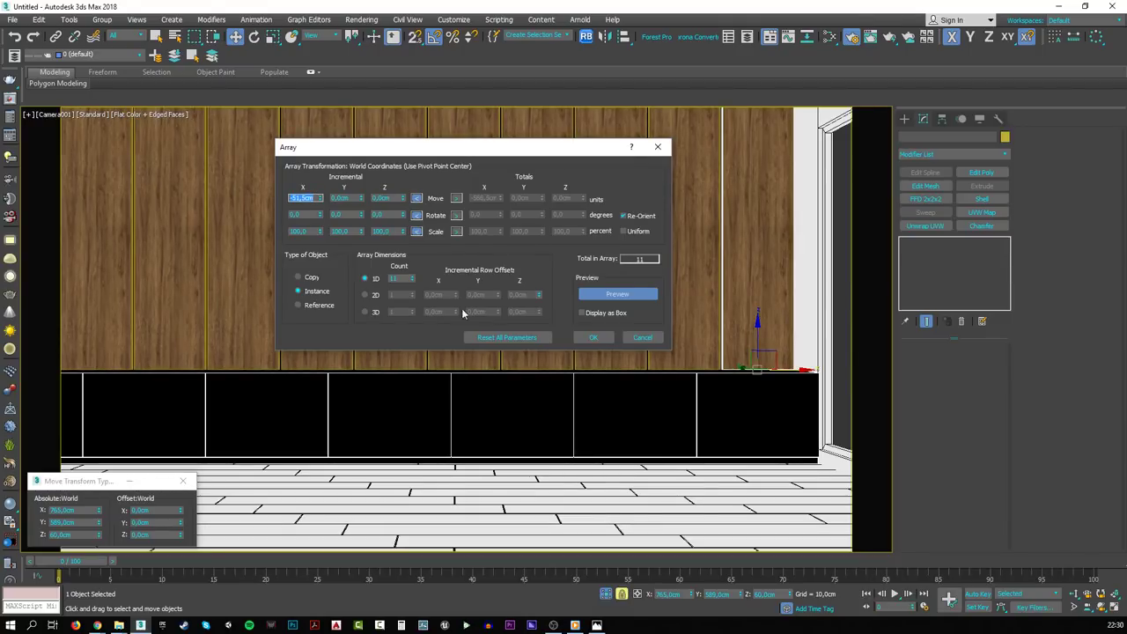
{"action": "left_click", "coordinate": [592, 337]}
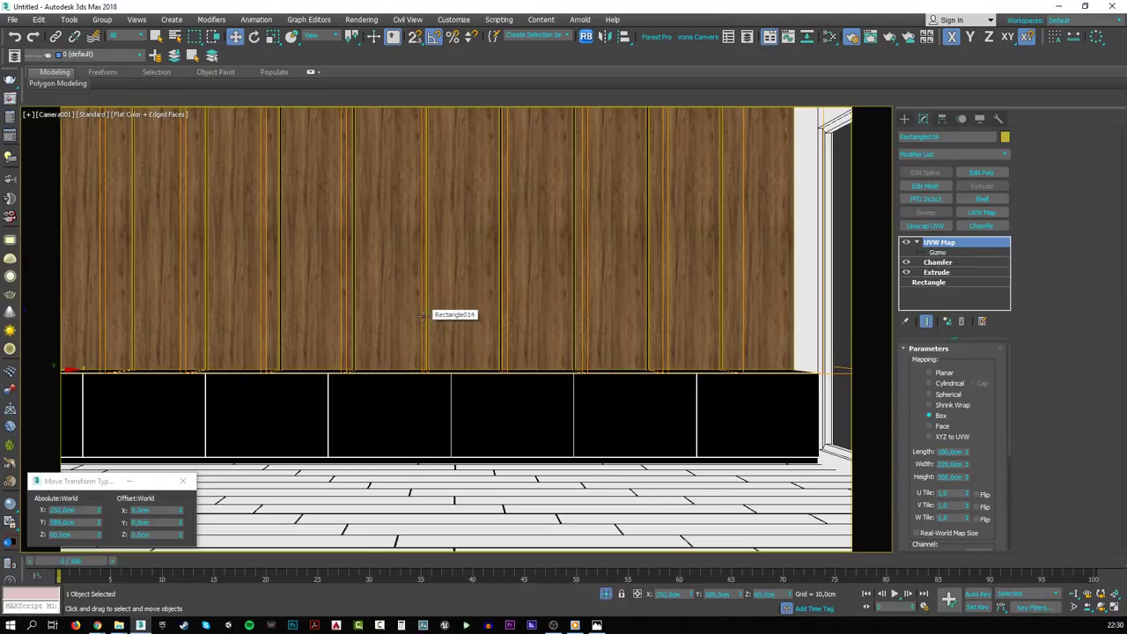
- Undo and redo the 11-panel array with Copy as the object type
{"action": "key", "text": "ctrl+z"}
{"action": "left_click", "coordinate": [67, 21]}
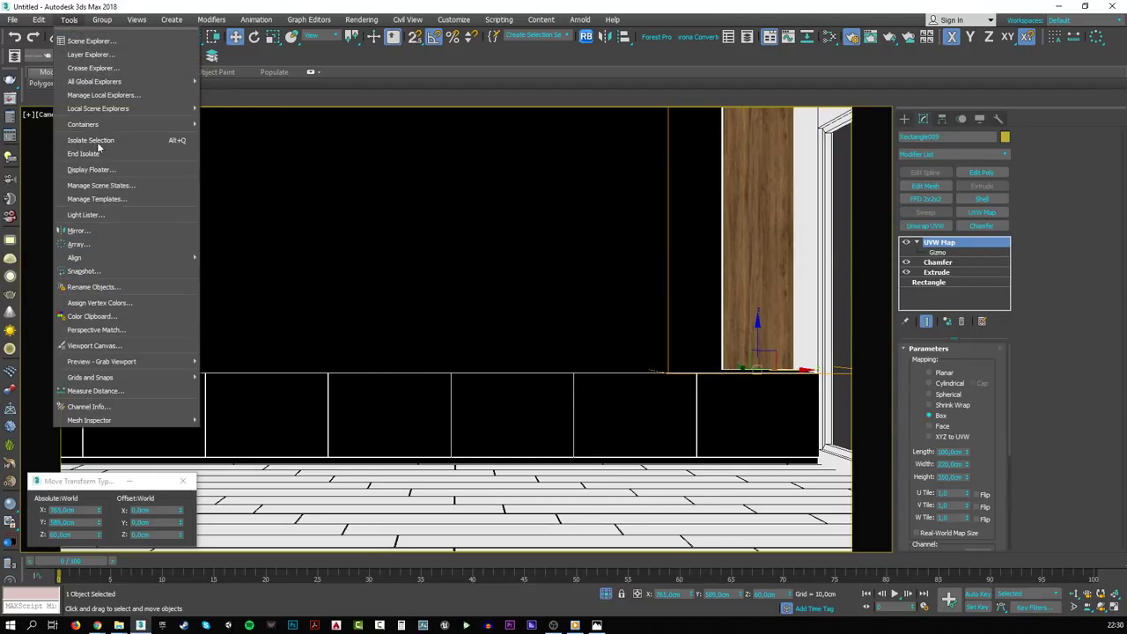
{"action": "left_click", "coordinate": [121, 238]}
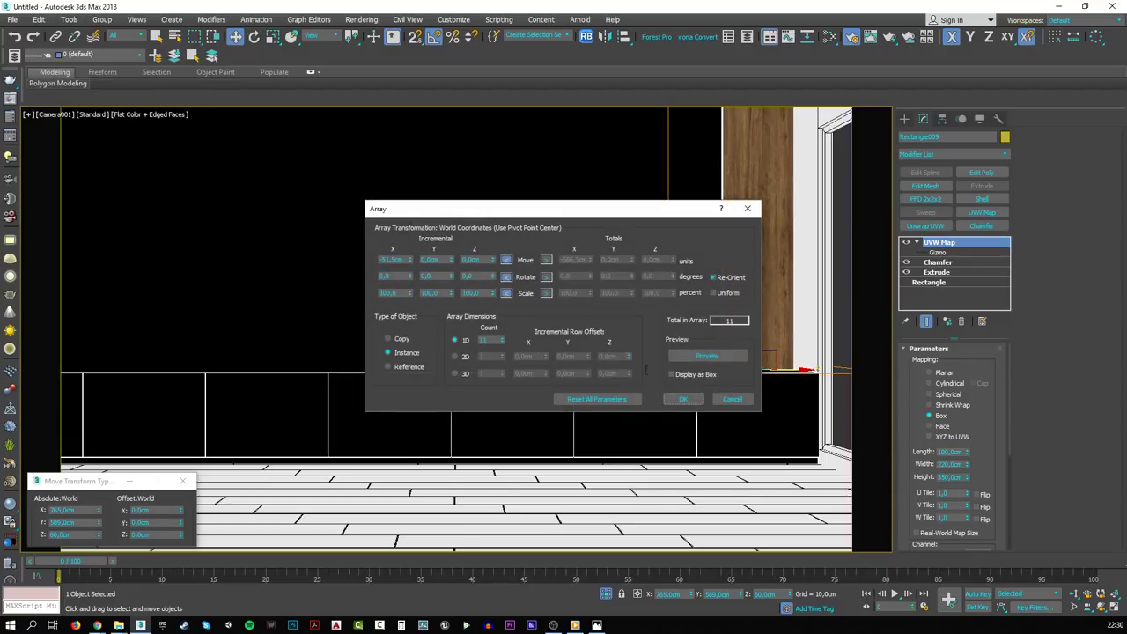
{"action": "left_click", "coordinate": [692, 354]}
{"action": "left_click", "coordinate": [401, 339]}
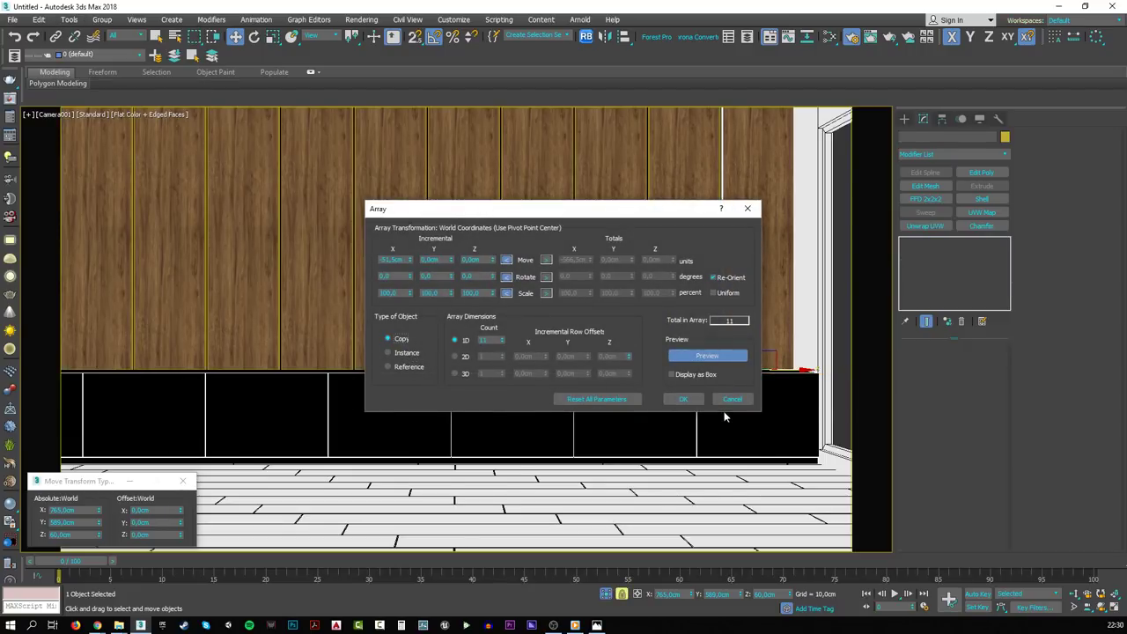
{"action": "left_click", "coordinate": [683, 399]}
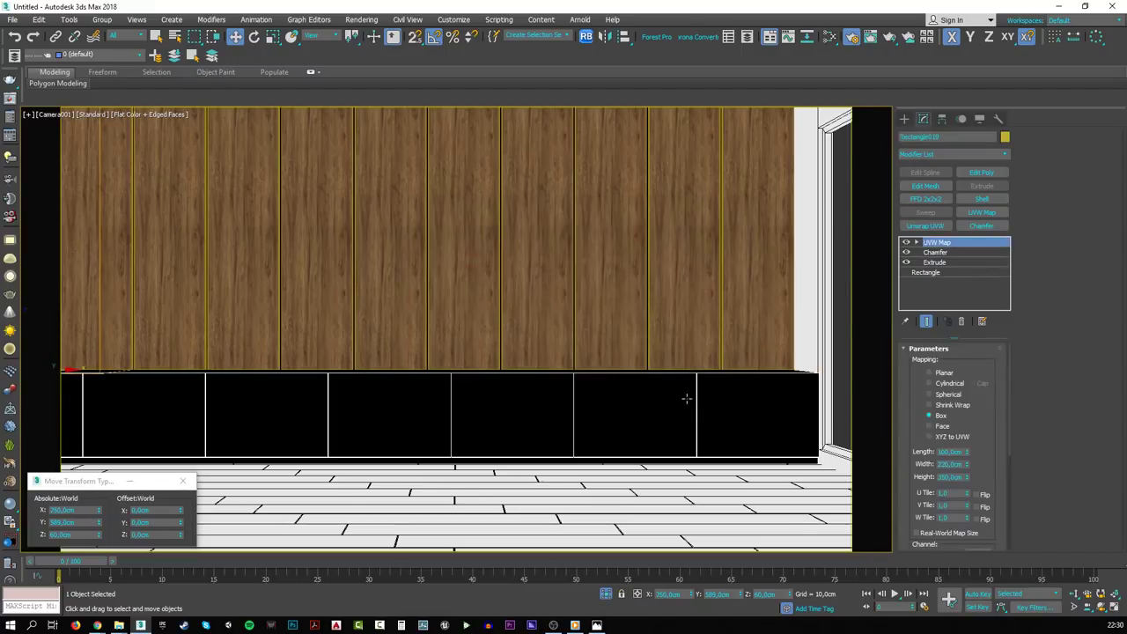
- Offset the UVW gizmo on the two rightmost panels, down-left then rightward
{"action": "left_click", "coordinate": [659, 265]}
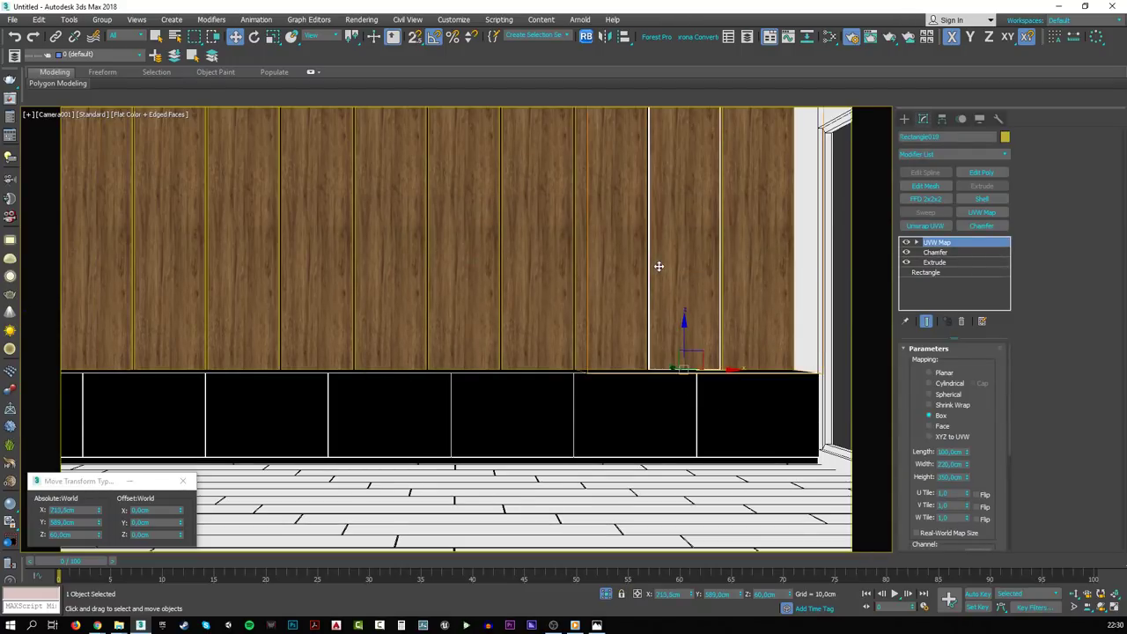
{"action": "left_click", "coordinate": [916, 242]}
{"action": "left_click", "coordinate": [938, 252]}
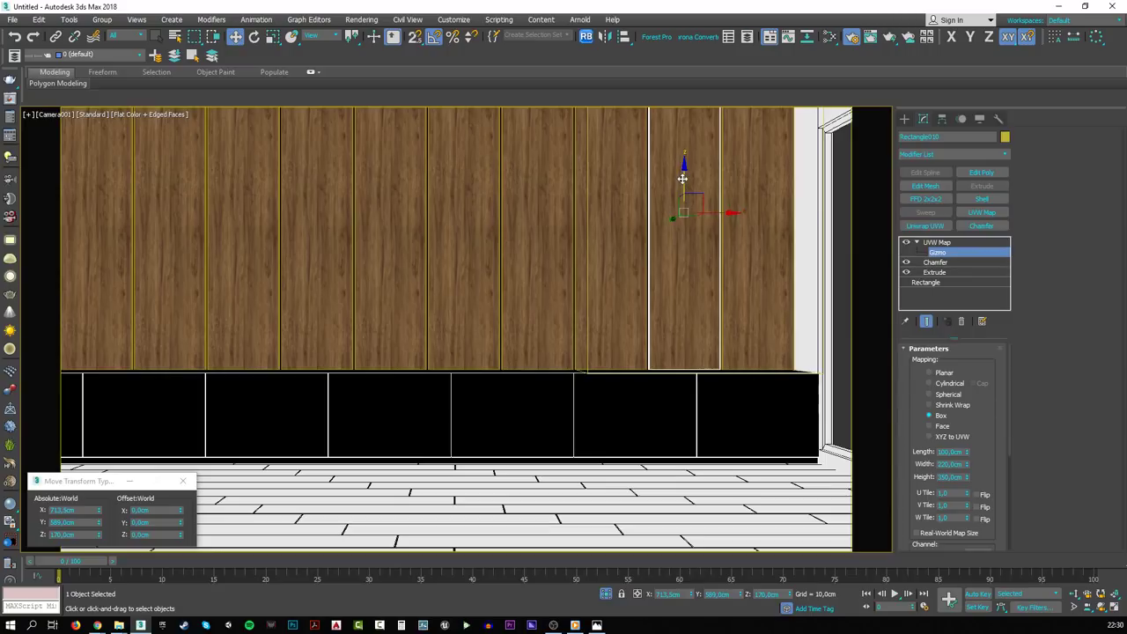
{"action": "left_click_drag", "start_coordinate": [676, 204], "coordinate": [659, 336]}
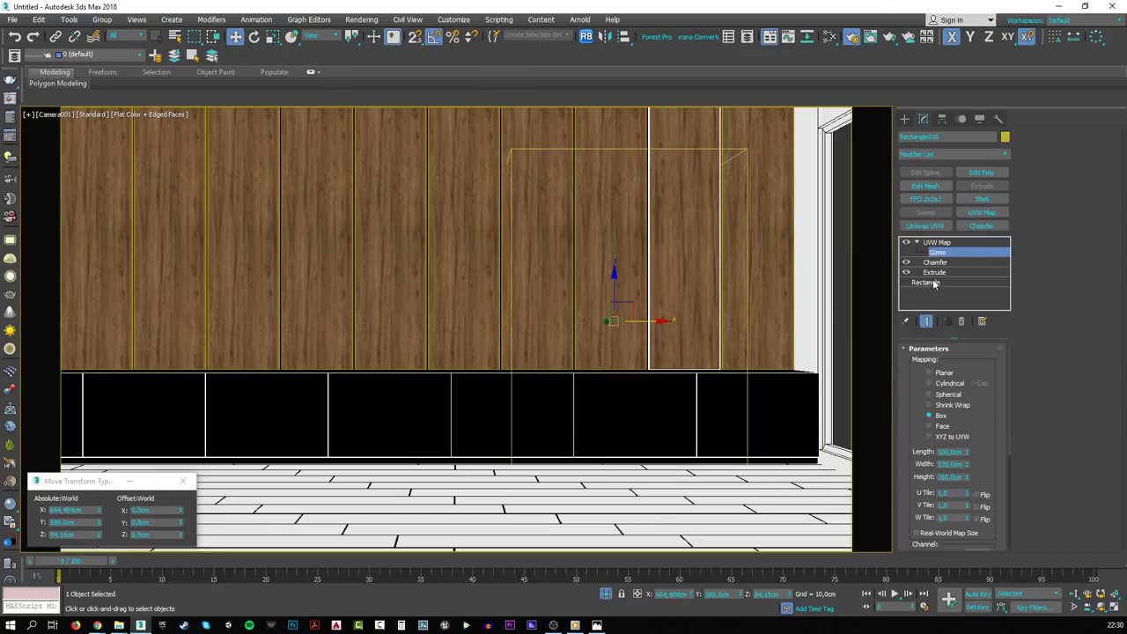
{"action": "key", "text": "ctrl+b"}
{"action": "left_click", "coordinate": [612, 268]}
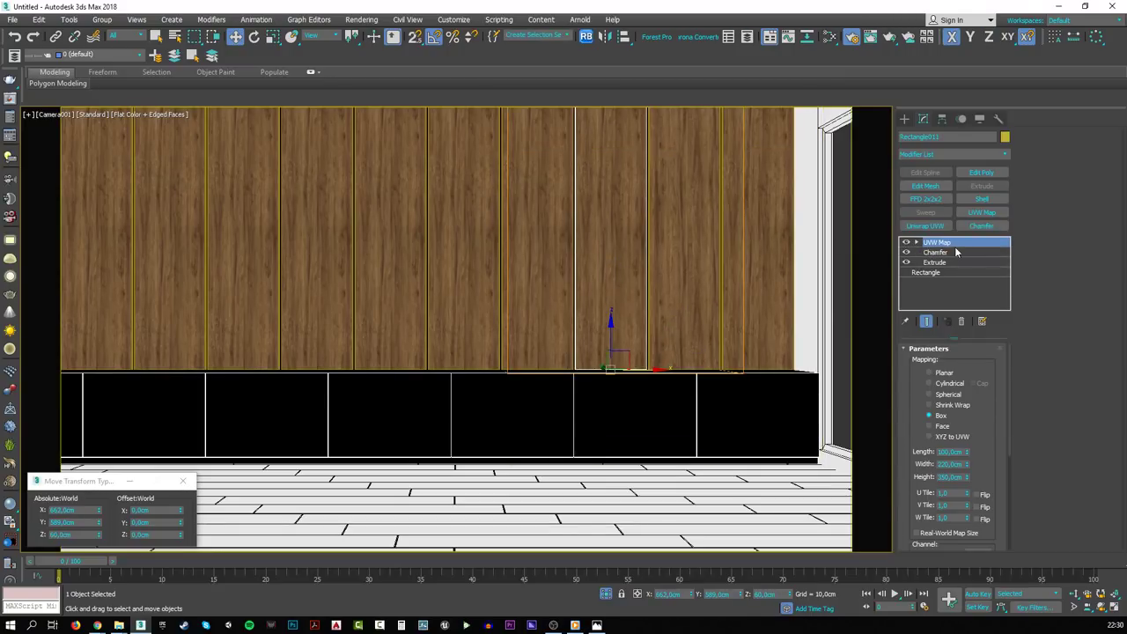
{"action": "key", "text": "ctrl+b"}
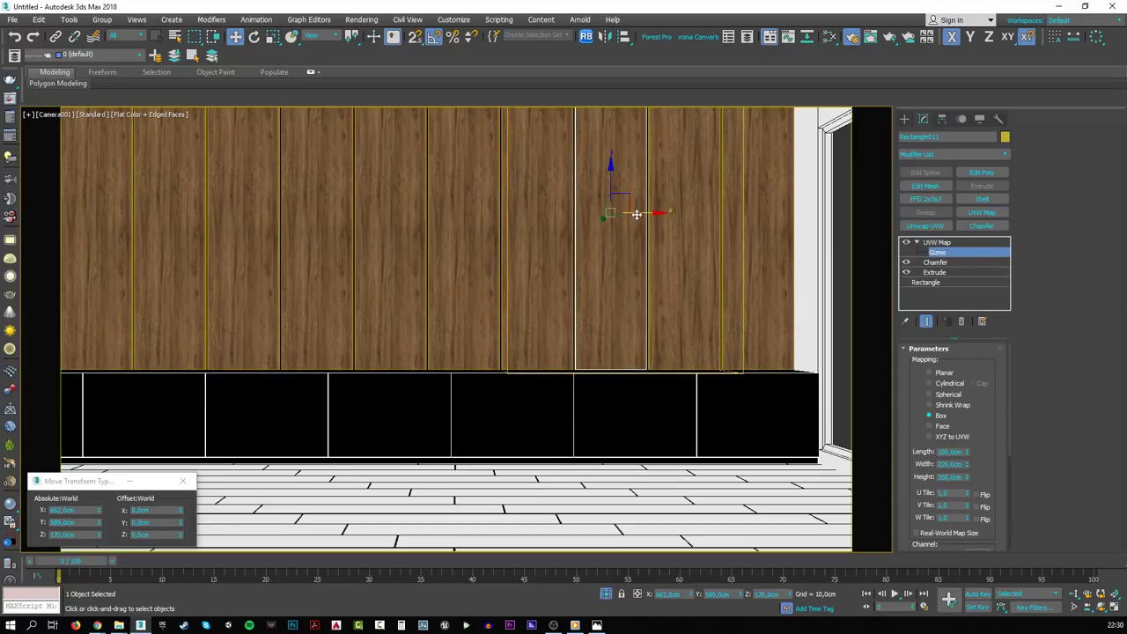
{"action": "left_click_drag", "start_coordinate": [610, 183], "coordinate": [661, 114]}
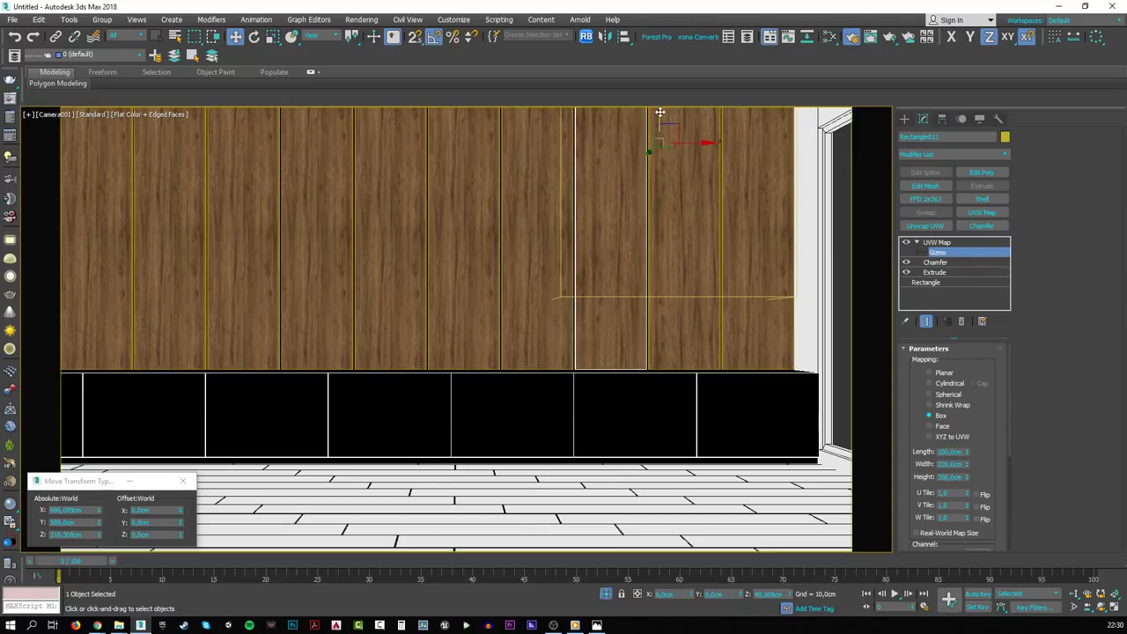
{"action": "key", "text": "ctrl+b"}
- Shift the texture gizmo down on the third panel and left on the fourth
{"action": "left_click", "coordinate": [561, 290]}
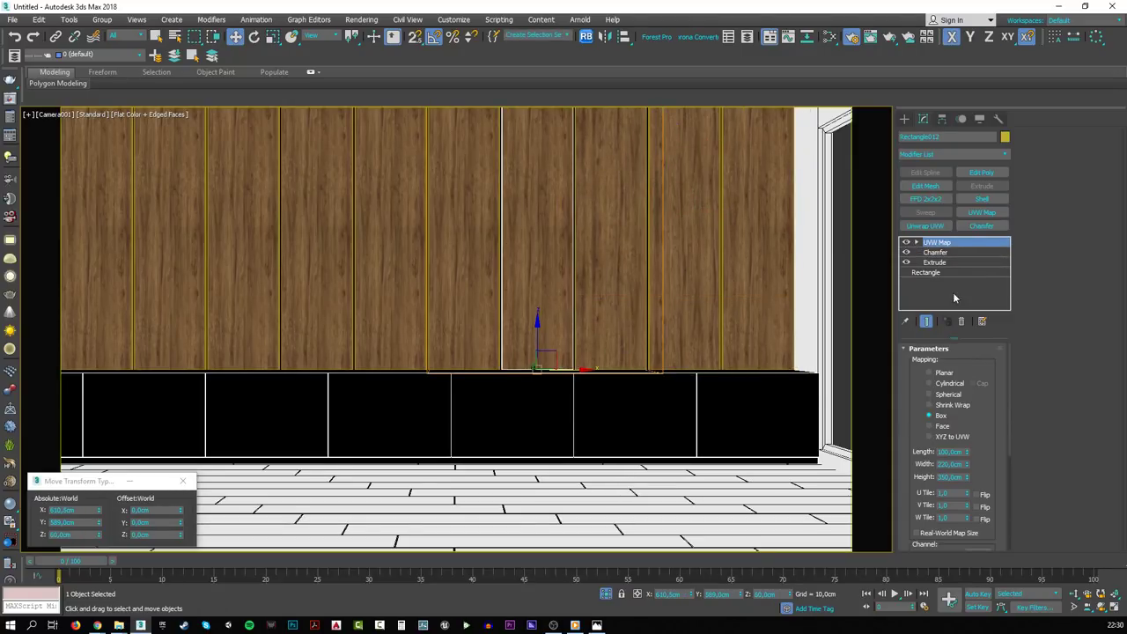
{"action": "left_click", "coordinate": [916, 241]}
{"action": "left_click", "coordinate": [938, 253]}
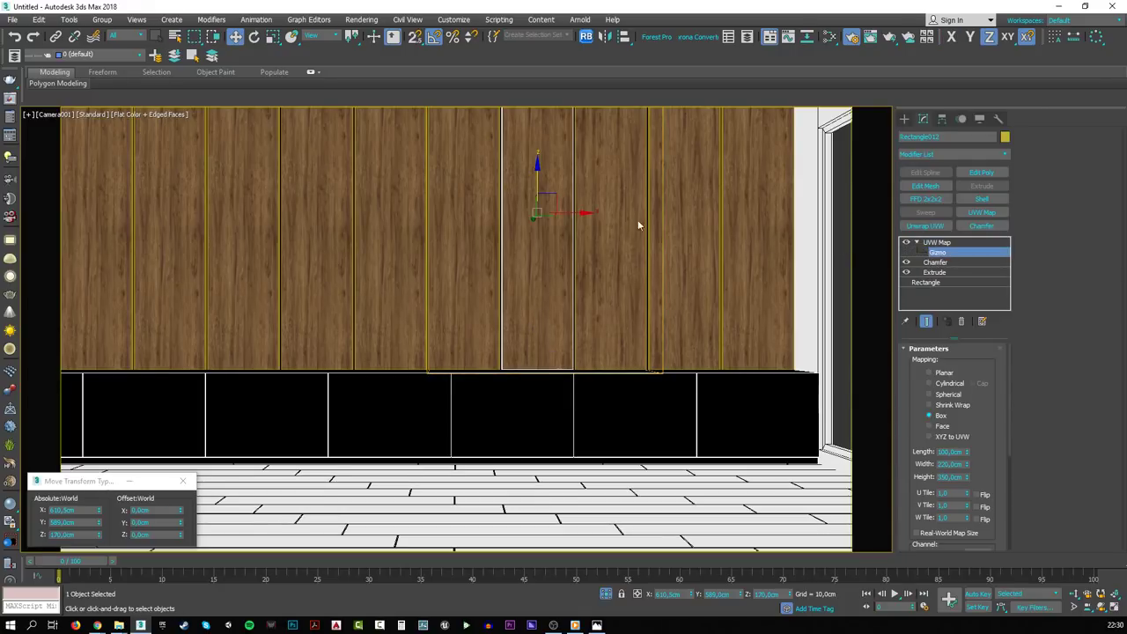
{"action": "left_click_drag", "start_coordinate": [540, 189], "coordinate": [539, 350]}
{"action": "left_click_drag", "start_coordinate": [571, 384], "coordinate": [577, 385]}
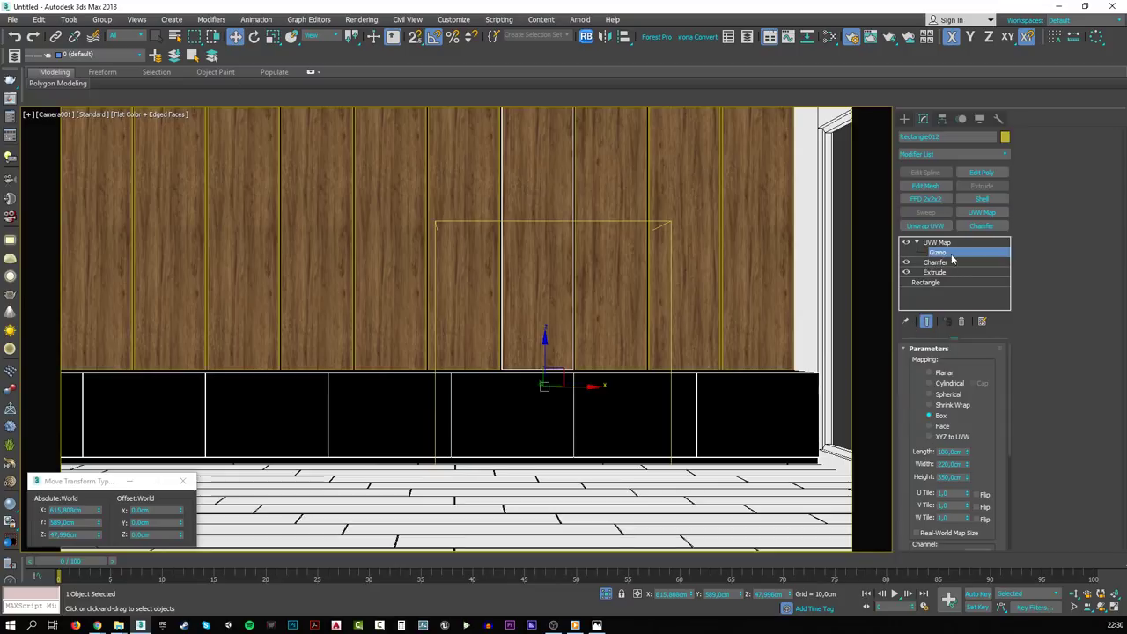
{"action": "key", "text": "ctrl+b"}
{"action": "key", "text": "ctrl+z"}
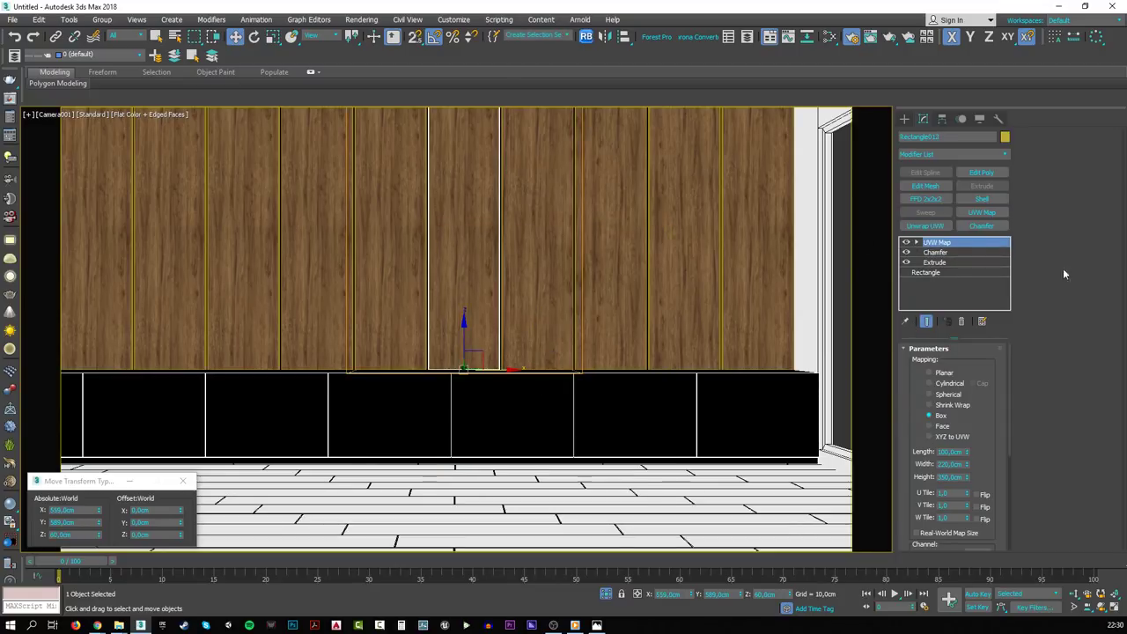
{"action": "left_click", "coordinate": [938, 253]}
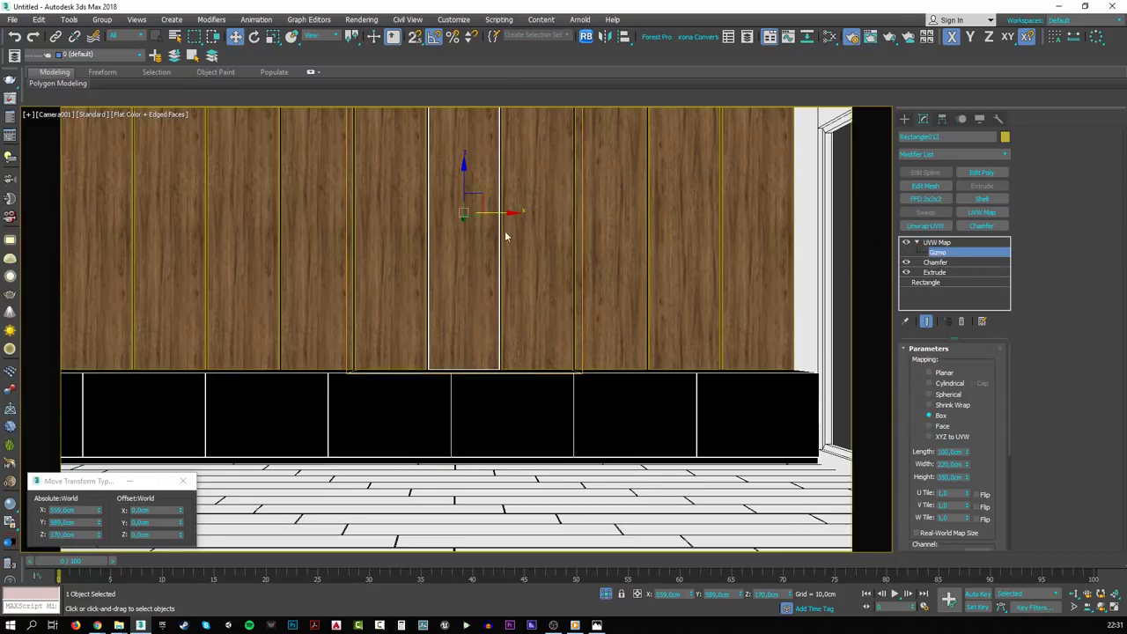
{"action": "left_click_drag", "start_coordinate": [508, 214], "coordinate": [420, 215]}
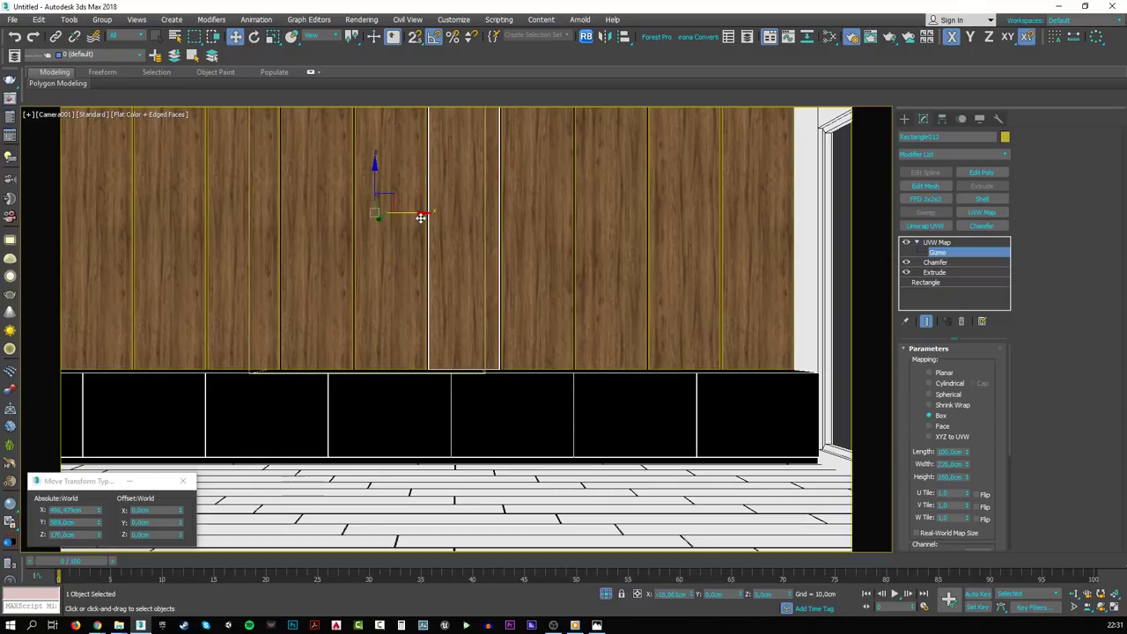
{"action": "left_click", "coordinate": [967, 243]}
- Slide the grain right and lower on the fifth panel, and right on the sixth
{"action": "left_click", "coordinate": [405, 272]}
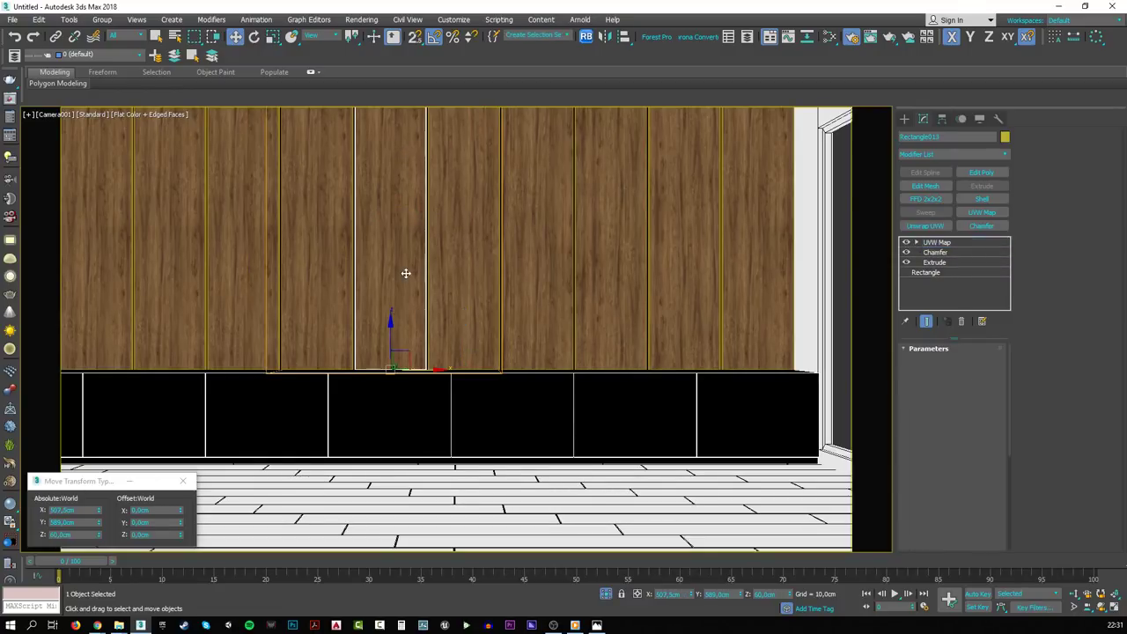
{"action": "left_click", "coordinate": [938, 253]}
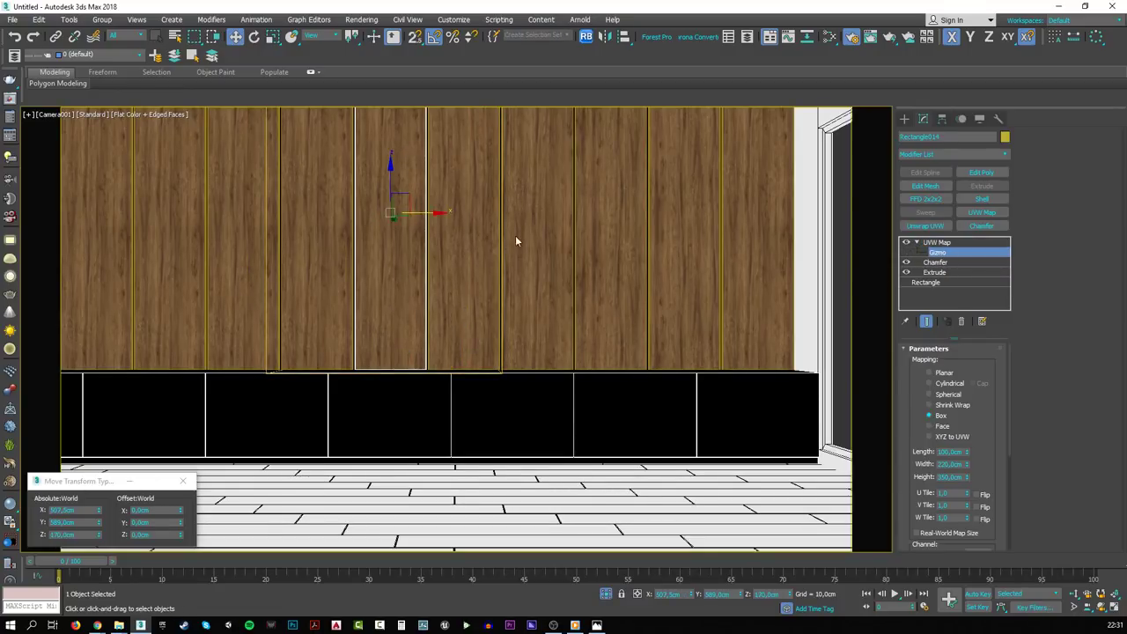
{"action": "left_click_drag", "start_coordinate": [417, 216], "coordinate": [490, 216]}
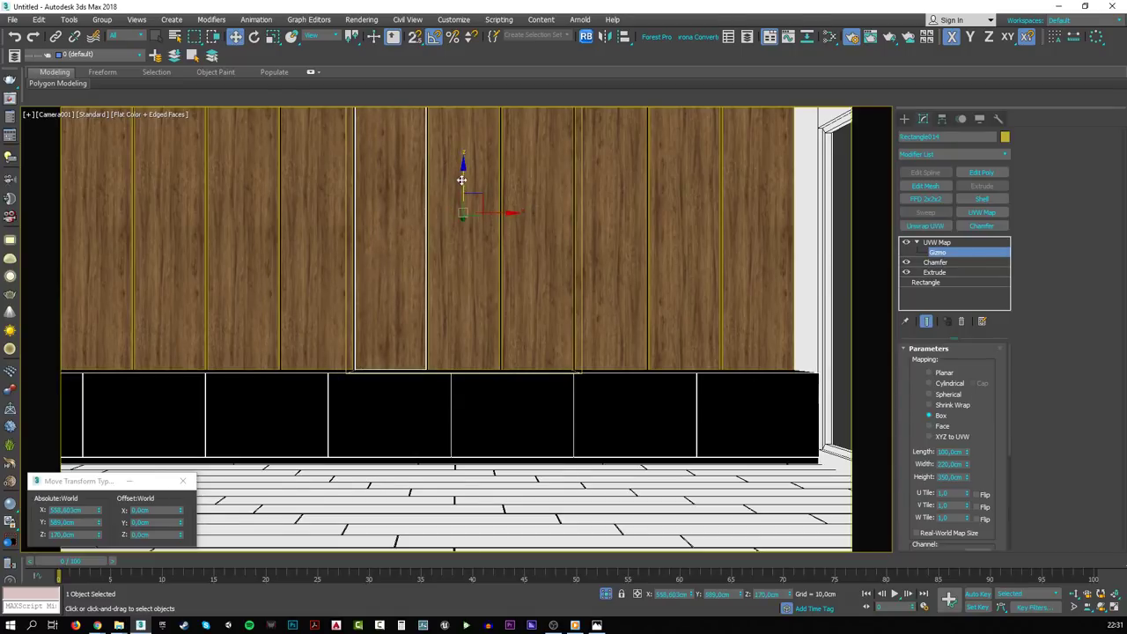
{"action": "left_click_drag", "start_coordinate": [462, 181], "coordinate": [464, 226]}
{"action": "left_click", "coordinate": [965, 243]}
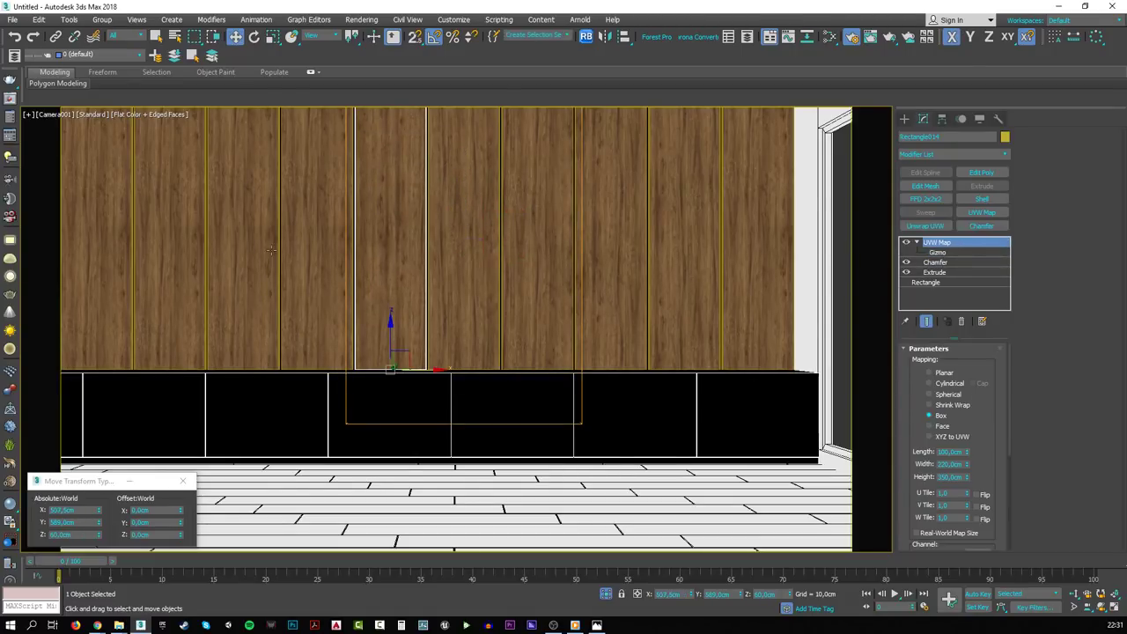
{"action": "left_click", "coordinate": [317, 264]}
{"action": "left_click", "coordinate": [913, 242]}
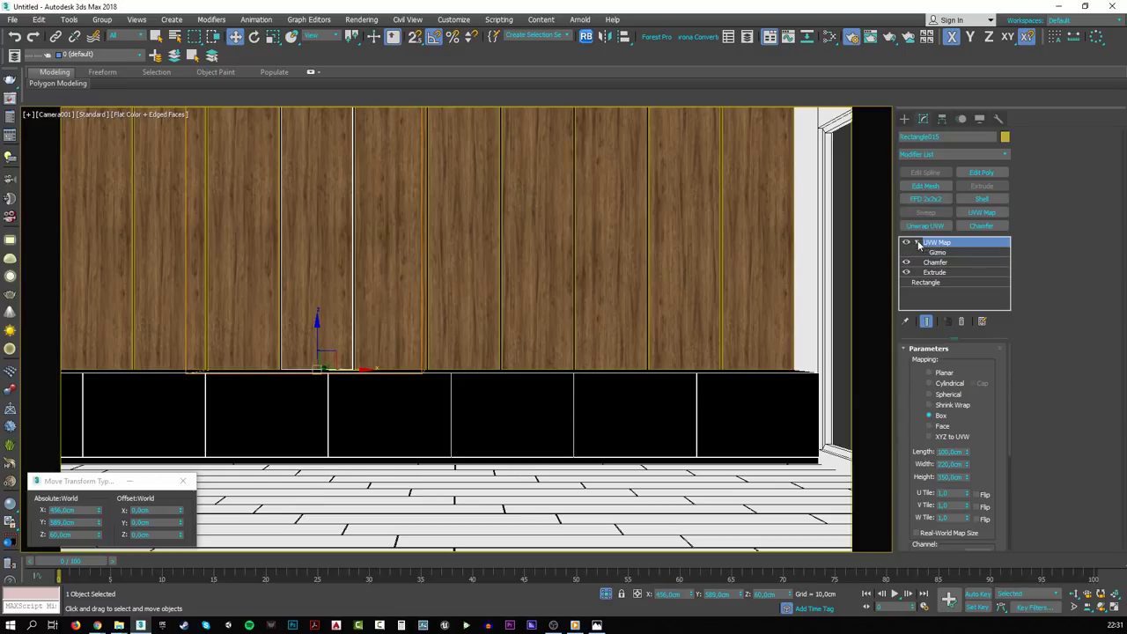
{"action": "left_click", "coordinate": [938, 253]}
{"action": "left_click_drag", "start_coordinate": [356, 213], "coordinate": [466, 214]}
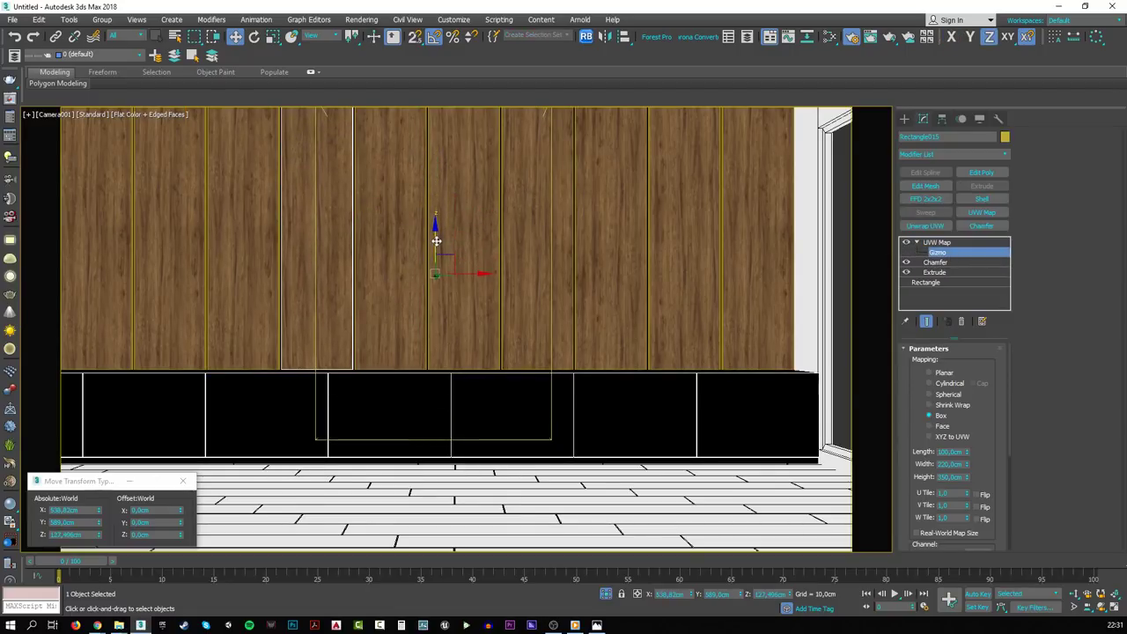
{"action": "left_click", "coordinate": [966, 243]}
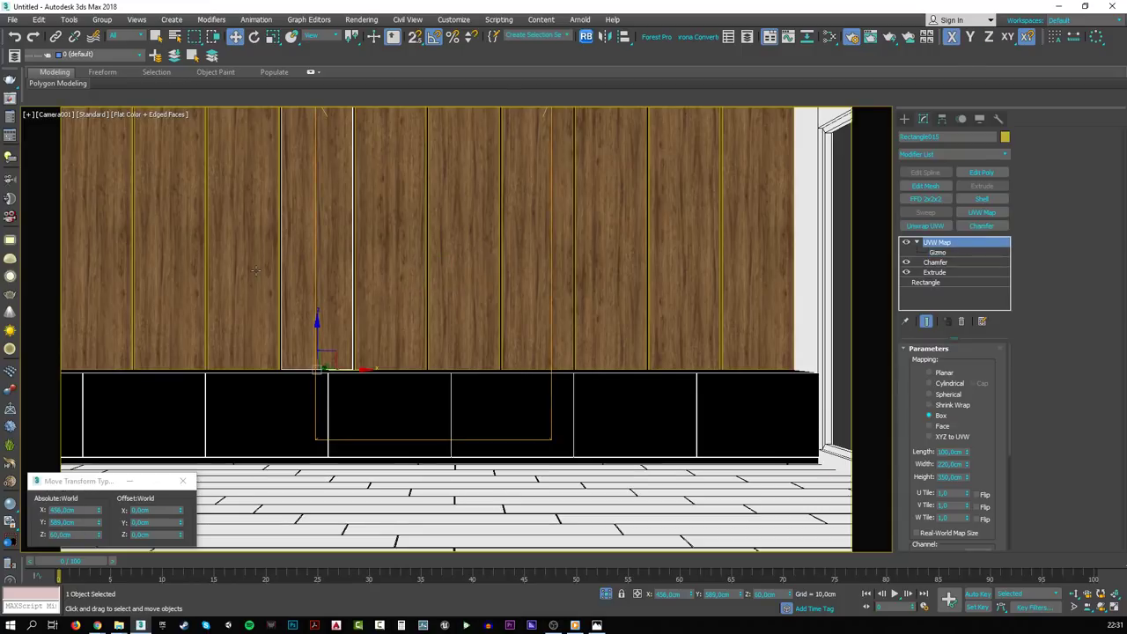
- Move the texture gizmo right on the seventh panel and left-and-down on the eighth
{"action": "left_click", "coordinate": [251, 220]}
{"action": "left_click", "coordinate": [935, 251]}
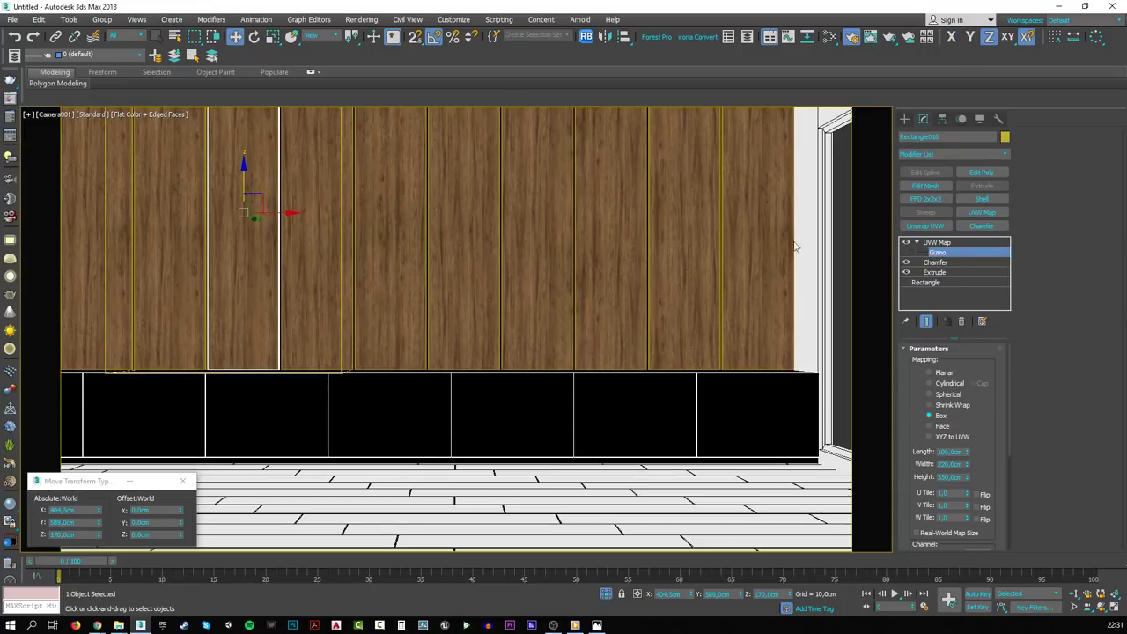
{"action": "left_click_drag", "start_coordinate": [281, 215], "coordinate": [349, 226]}
{"action": "left_click", "coordinate": [955, 244]}
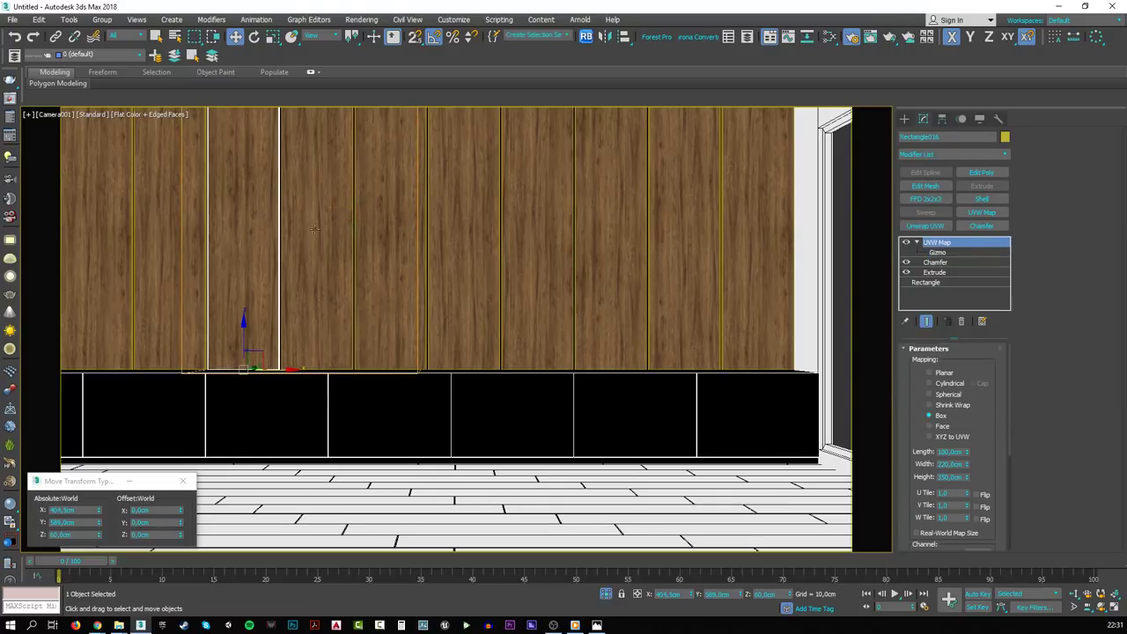
{"action": "left_click", "coordinate": [172, 238]}
{"action": "left_click", "coordinate": [916, 242]}
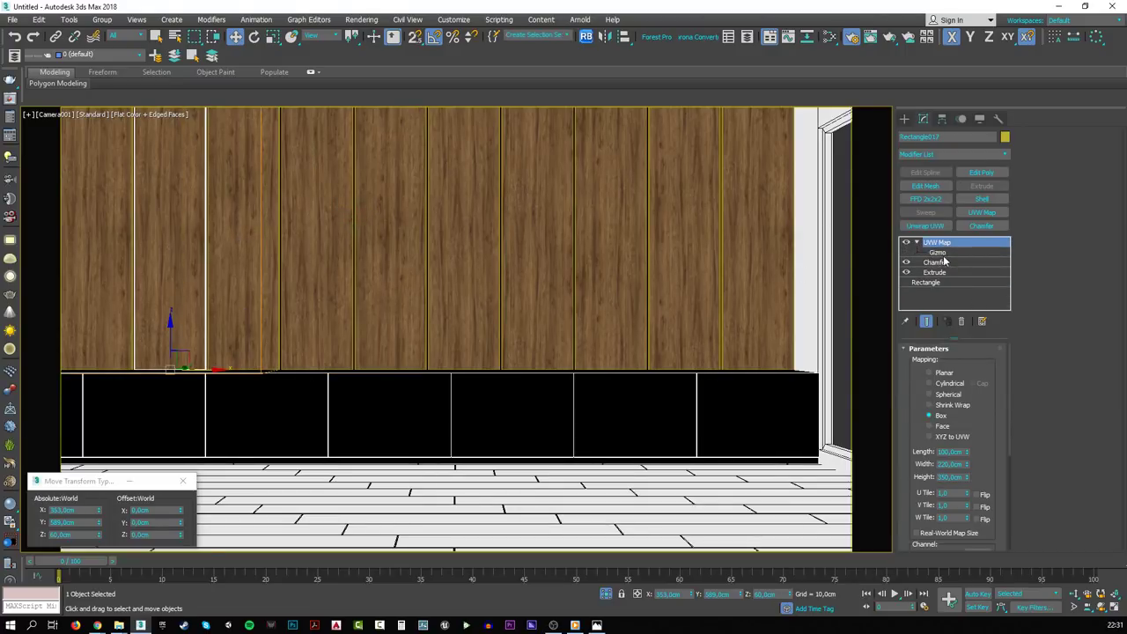
{"action": "left_click", "coordinate": [937, 252]}
{"action": "left_click_drag", "start_coordinate": [224, 217], "coordinate": [157, 216]}
{"action": "left_click_drag", "start_coordinate": [104, 187], "coordinate": [103, 235]}
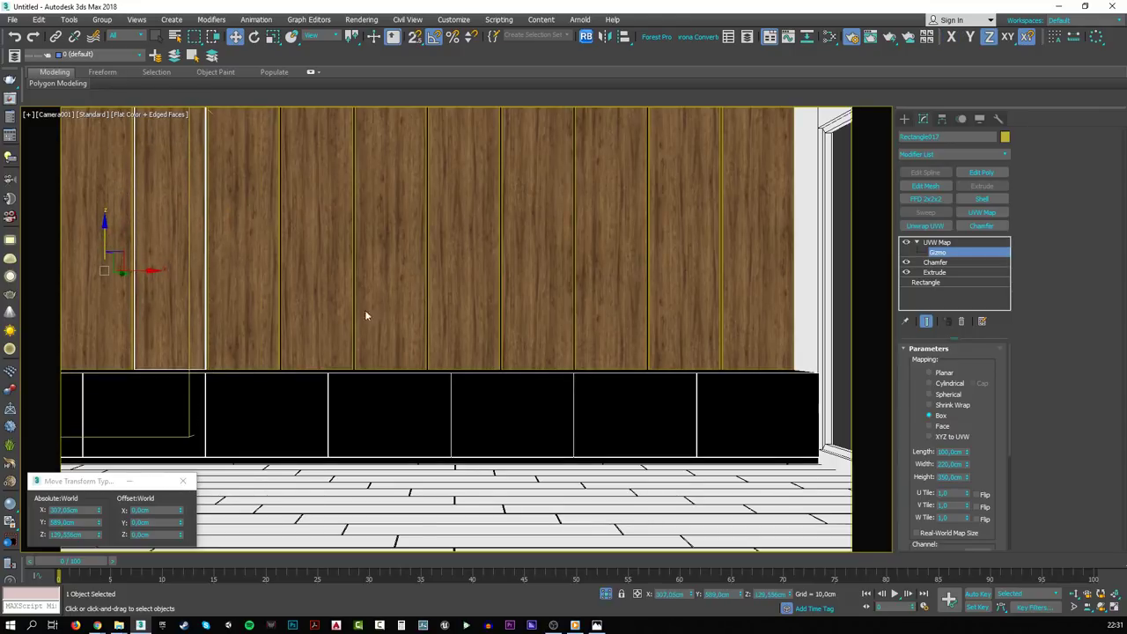
{"action": "left_click", "coordinate": [983, 242]}
- Lower the wood texture gizmo on the leftmost panel
{"action": "left_click", "coordinate": [106, 264]}
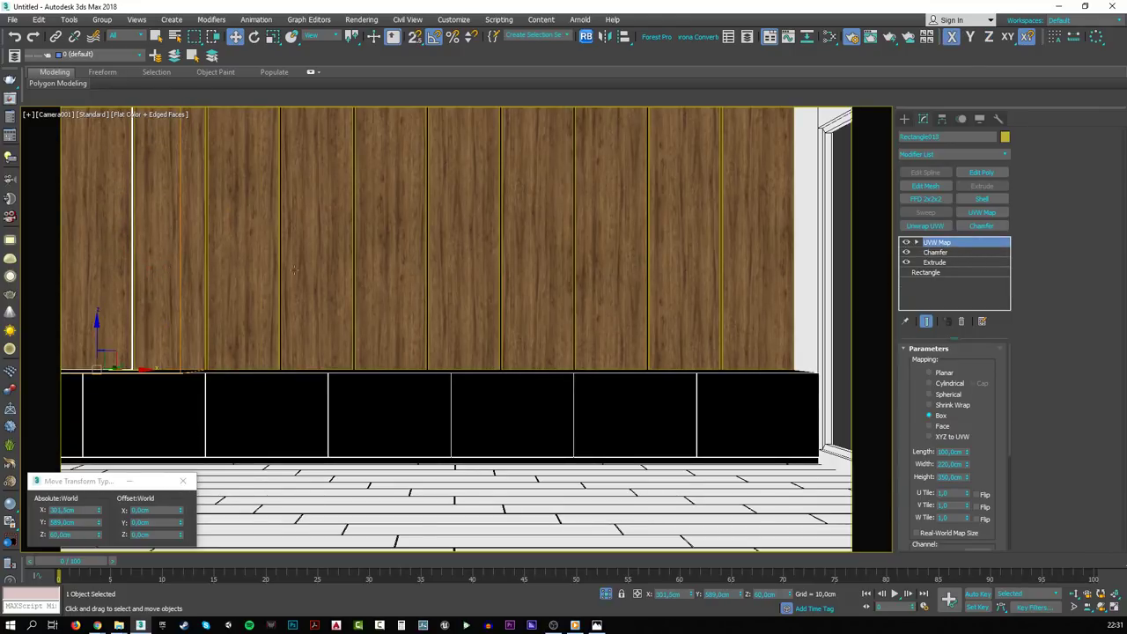
{"action": "left_click", "coordinate": [916, 242]}
{"action": "left_click", "coordinate": [936, 252]}
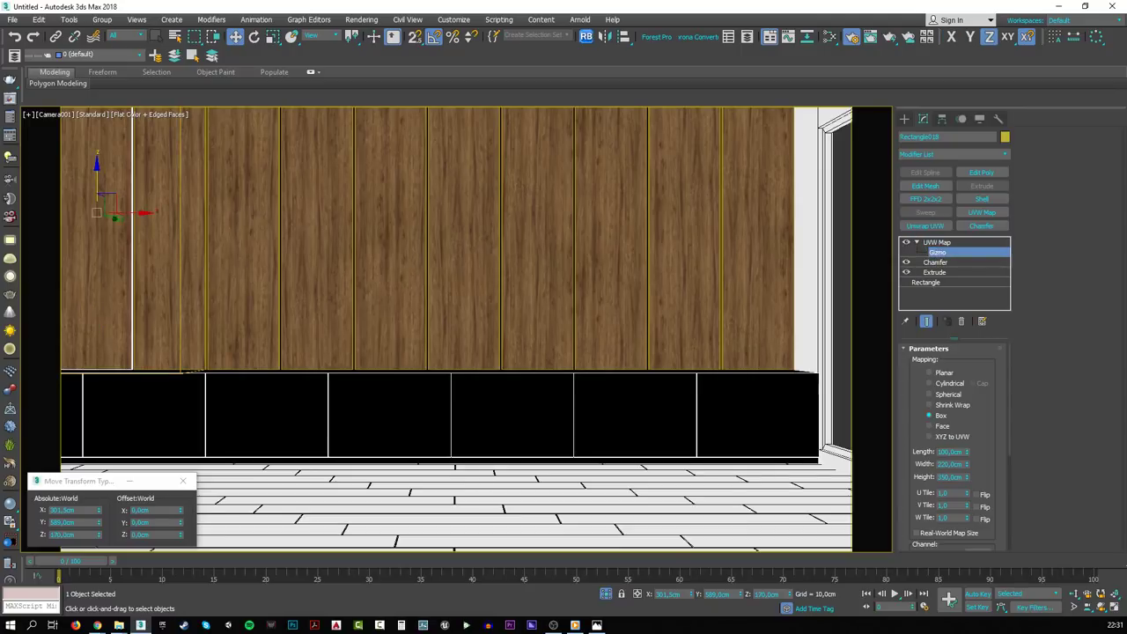
{"action": "left_click_drag", "start_coordinate": [103, 375], "coordinate": [101, 439]}
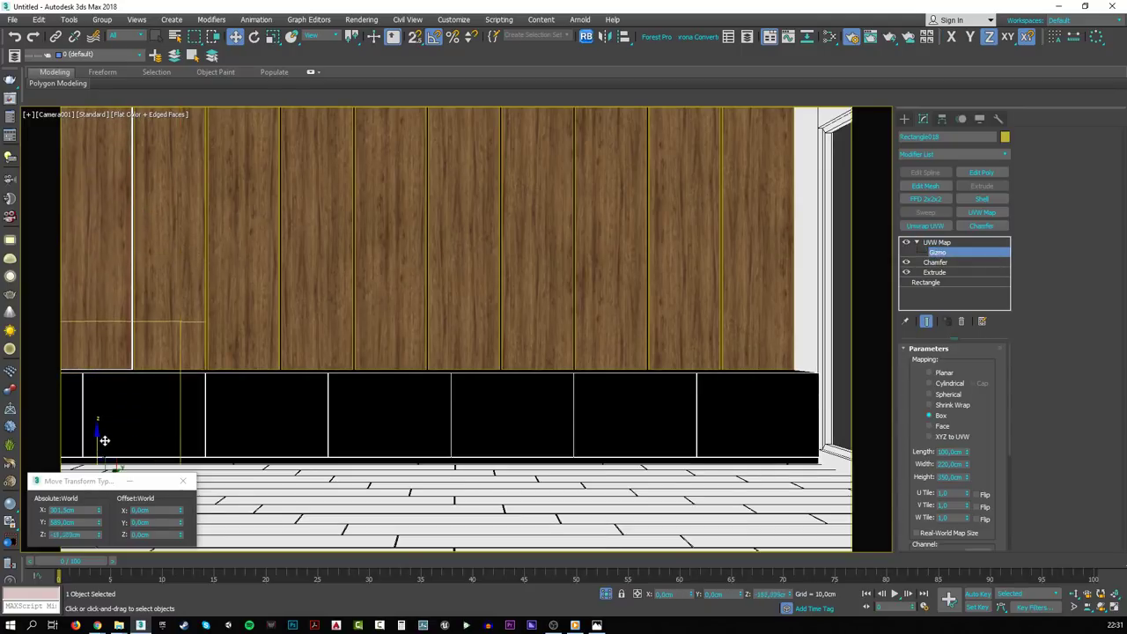
{"action": "left_click", "coordinate": [942, 243]}
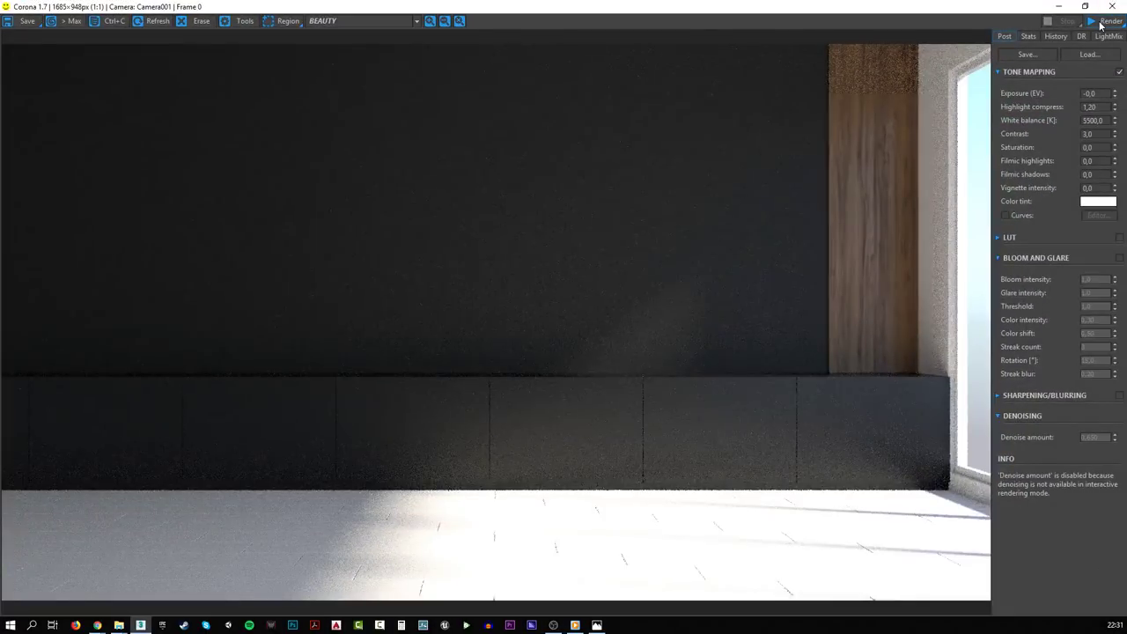
- Re-render the camera view full-screen in Corona's VFB, stop once clean, and minimize it
{"action": "left_click", "coordinate": [1100, 24]}
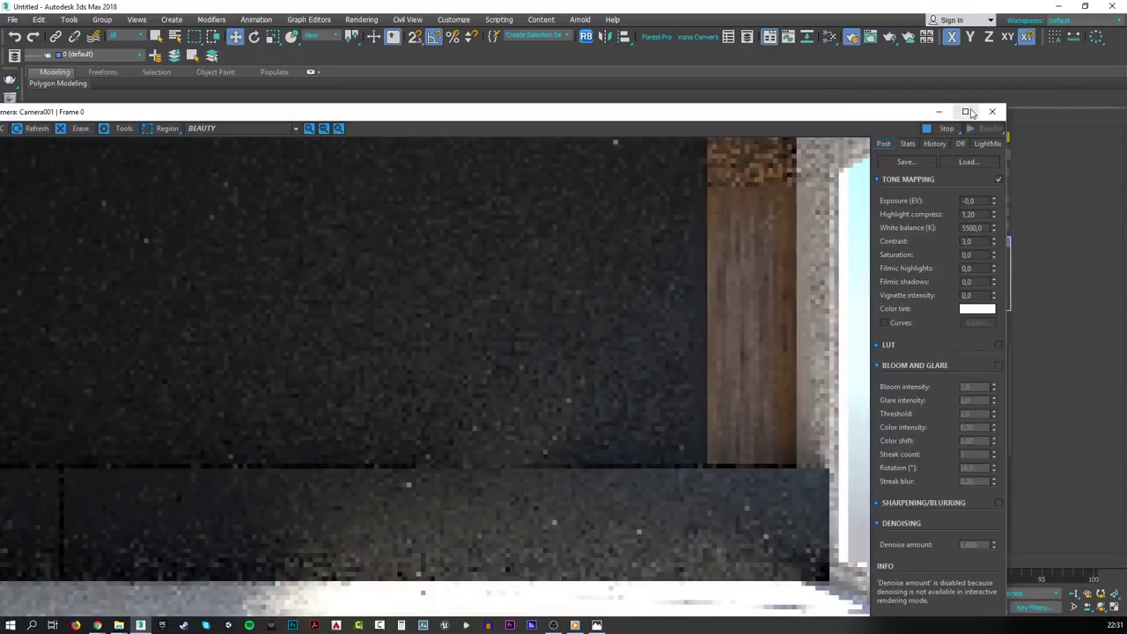
{"action": "left_click", "coordinate": [966, 112]}
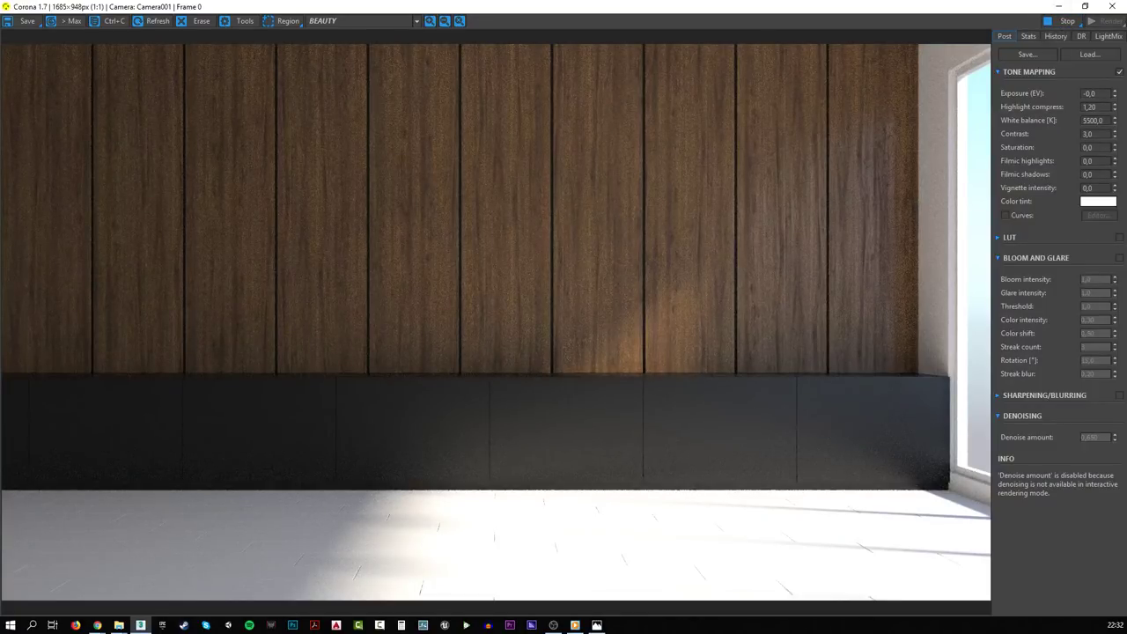
{"action": "key", "text": "alt+Tab"}
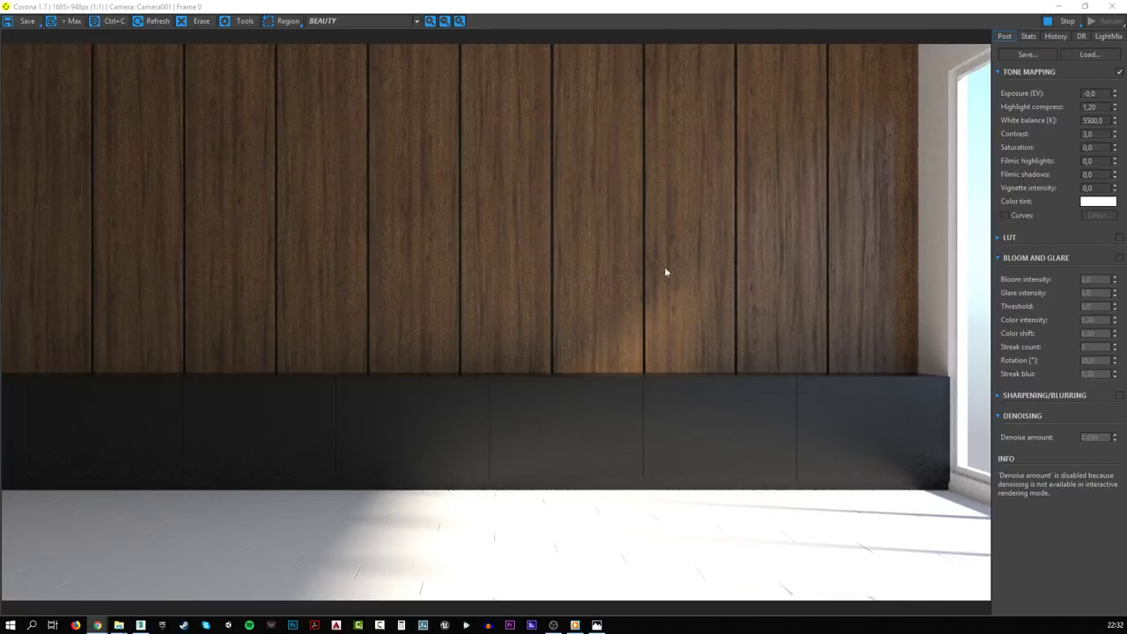
{"action": "left_click", "coordinate": [1059, 21]}
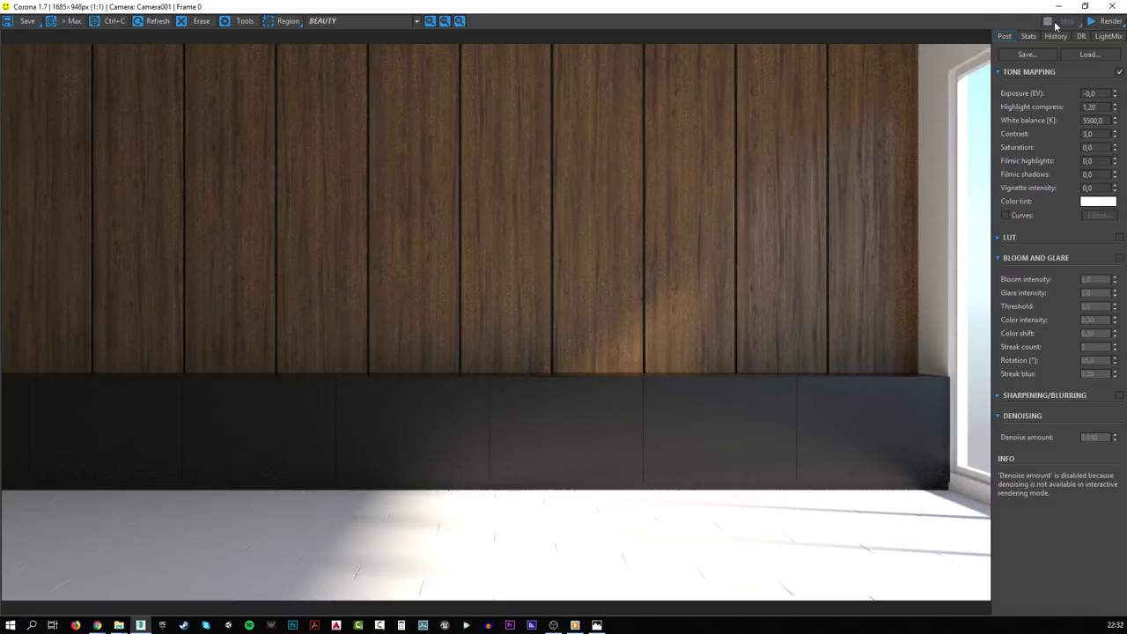
{"action": "left_click", "coordinate": [1060, 6]}
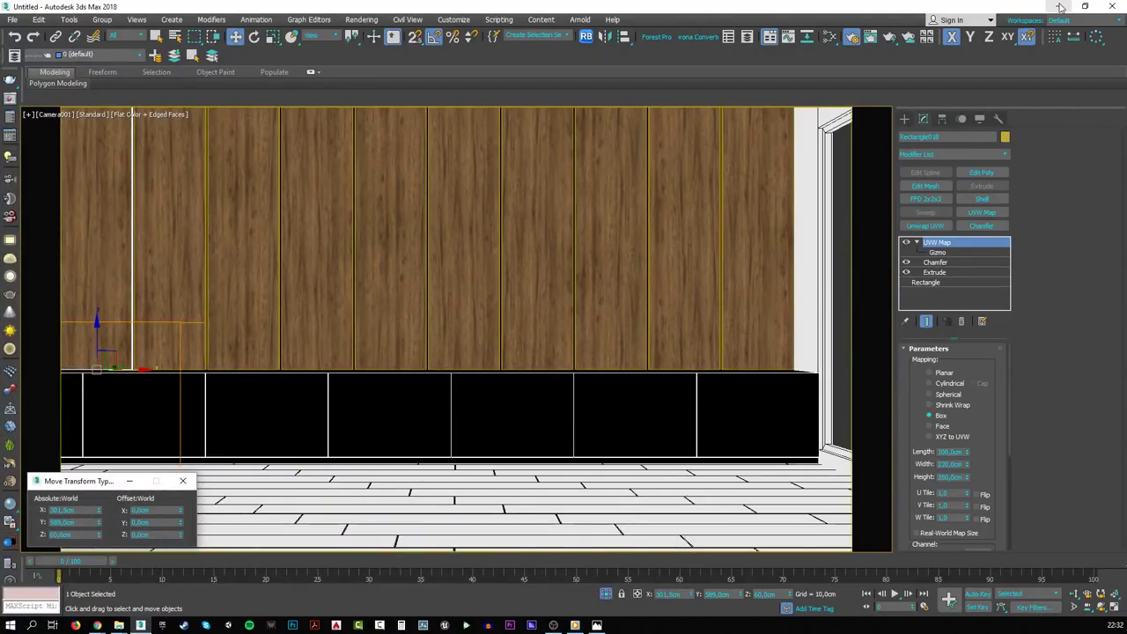
- Pick the walnut wall panel's material into a cleared Slate Material Editor view
{"action": "left_click", "coordinate": [830, 38]}
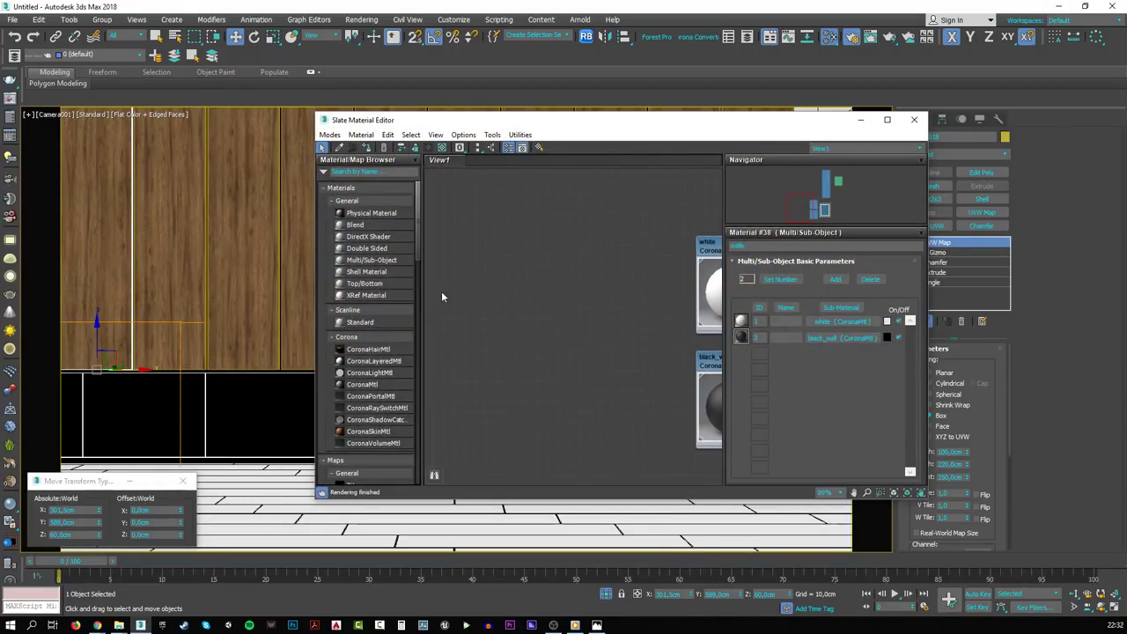
{"action": "middle_click_drag", "start_coordinate": [442, 297], "coordinate": [572, 285]}
{"action": "left_click", "coordinate": [342, 148]}
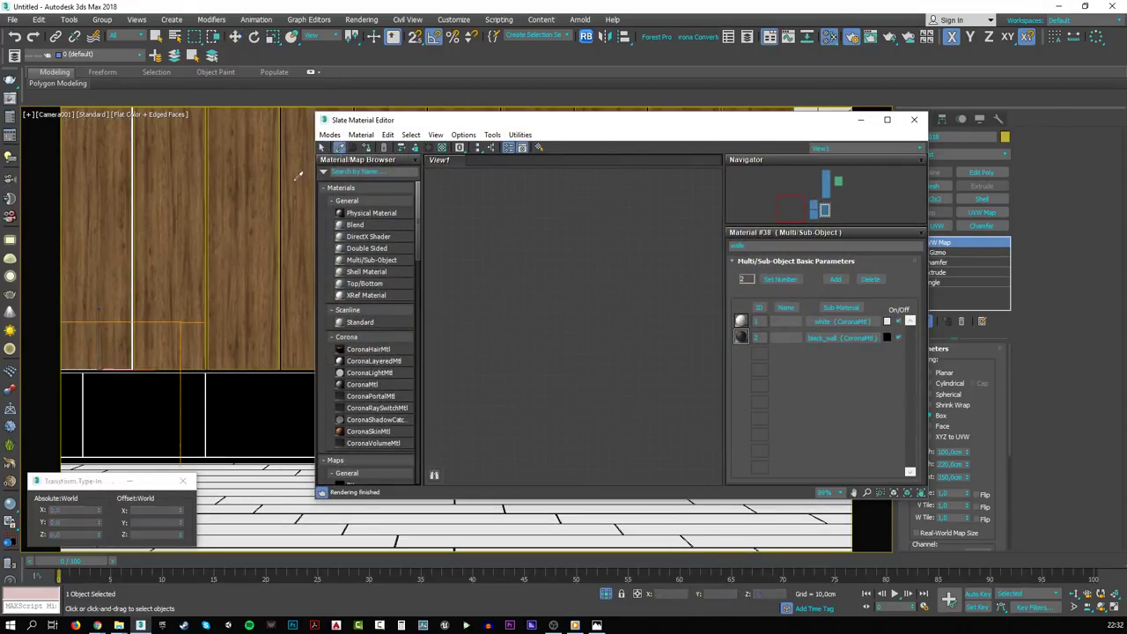
{"action": "left_click", "coordinate": [245, 216]}
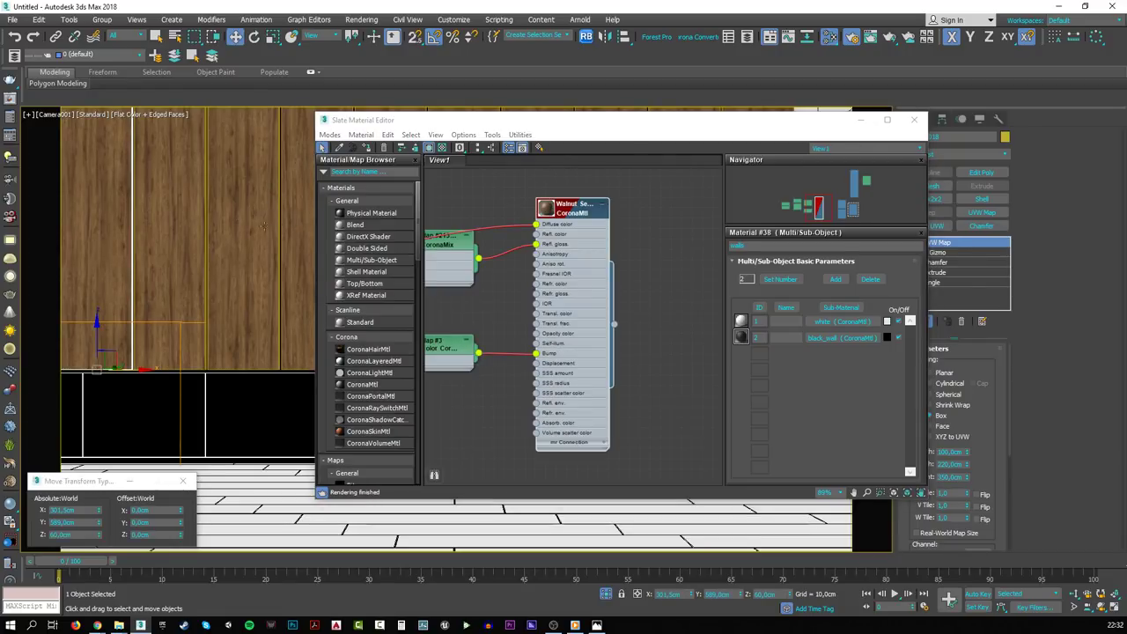
- Frame the Walnut node tree with its CoronaMix and Color Correction maps, then select the floor
{"action": "middle_click_drag", "start_coordinate": [478, 325], "coordinate": [538, 333]}
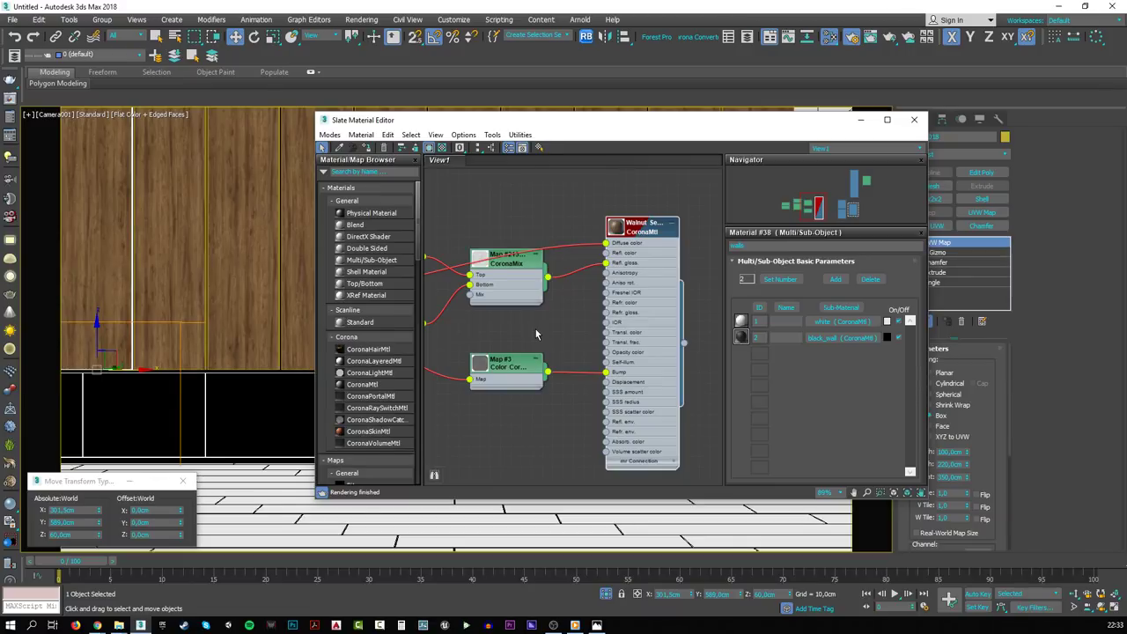
{"action": "middle_click_drag", "start_coordinate": [541, 284], "coordinate": [558, 303]}
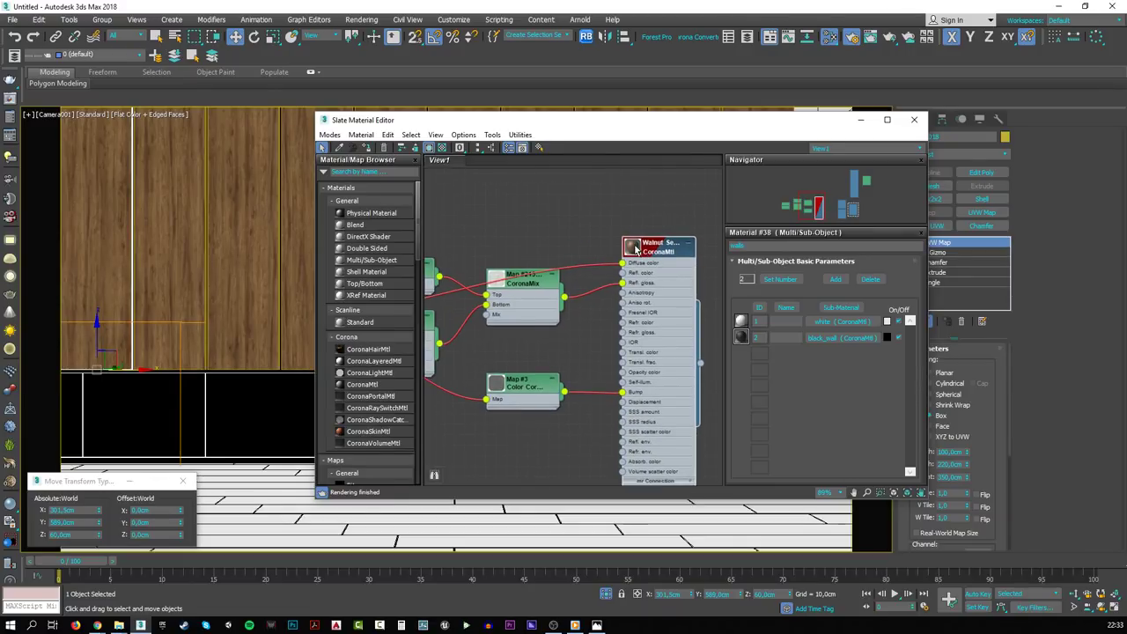
{"action": "double_click", "coordinate": [638, 249]}
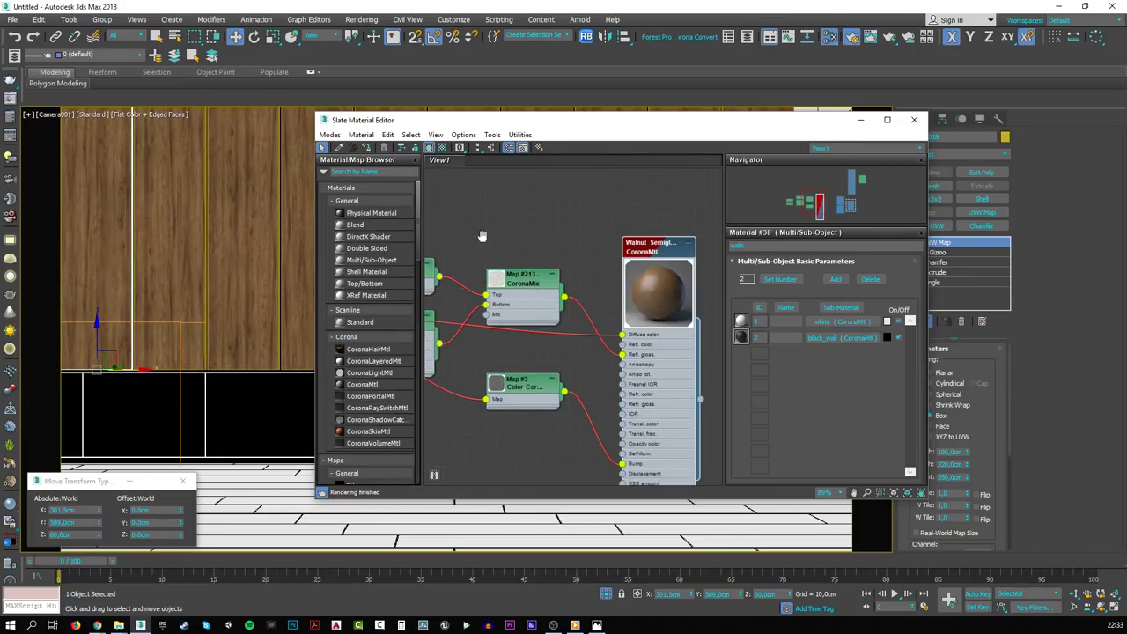
{"action": "scroll", "coordinate": [616, 229], "scroll_direction": "down", "scroll_amount": 3}
{"action": "scroll", "coordinate": [594, 235], "scroll_direction": "down", "scroll_amount": 2}
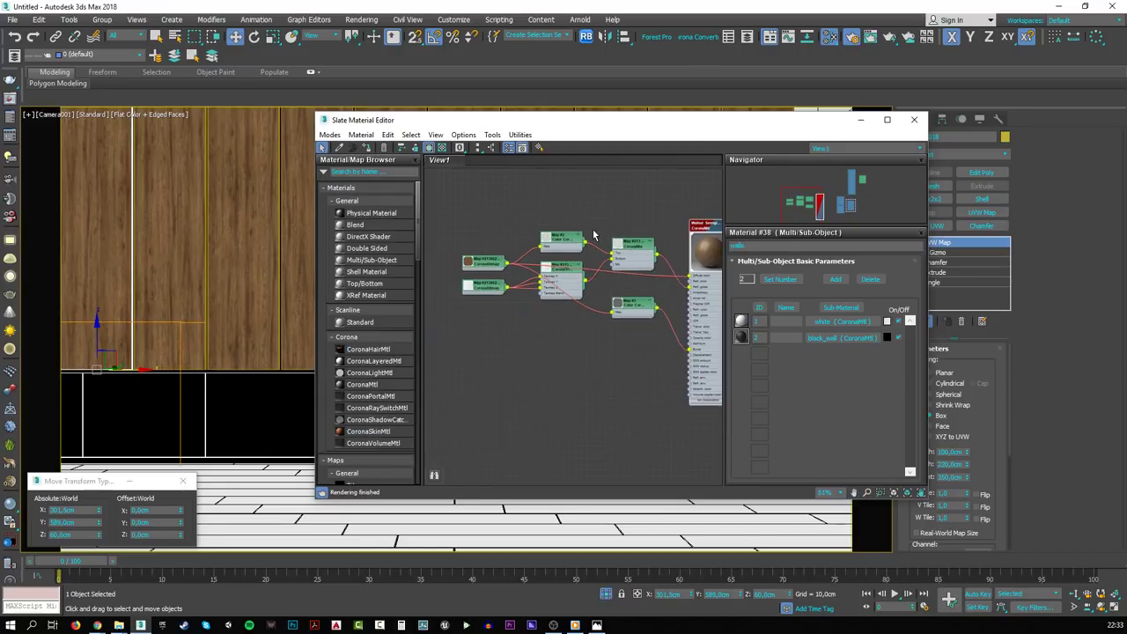
{"action": "middle_click_drag", "start_coordinate": [624, 261], "coordinate": [584, 269]}
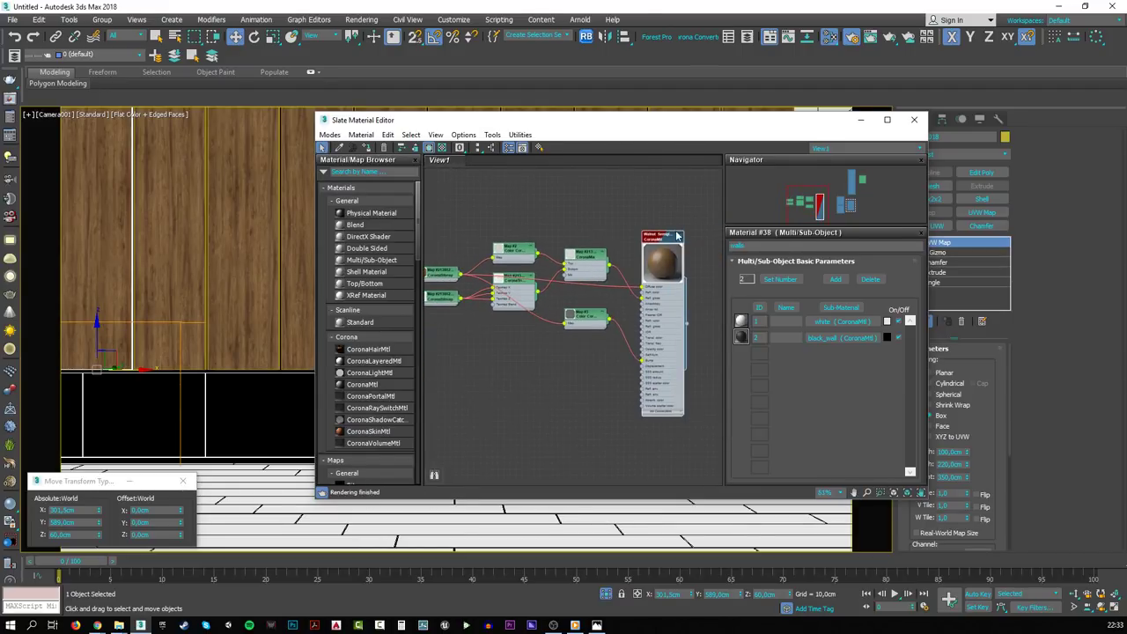
{"action": "left_click", "coordinate": [239, 506]}
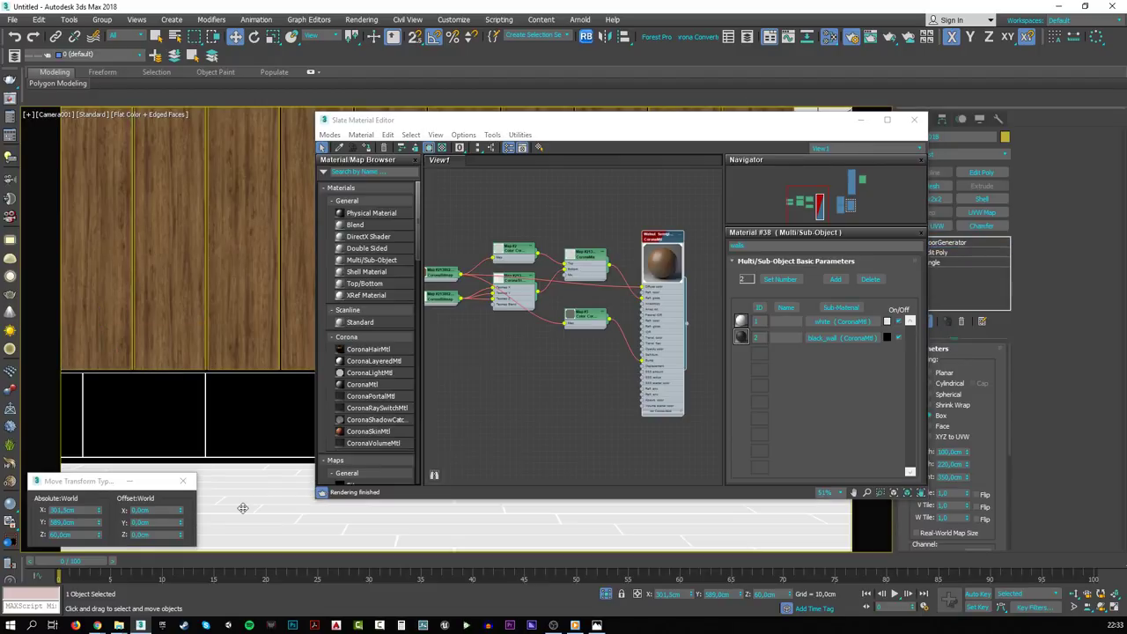
- Assign the walnut material to the plank floor and view it from a low perspective angle
{"action": "left_click", "coordinate": [369, 152]}
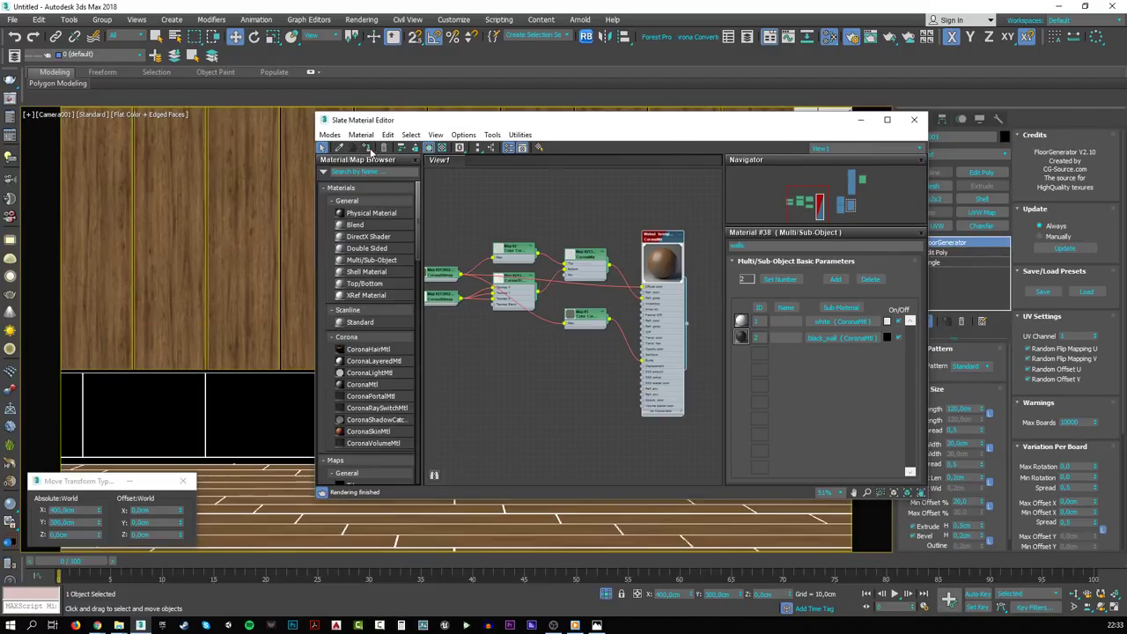
{"action": "left_click", "coordinate": [860, 119]}
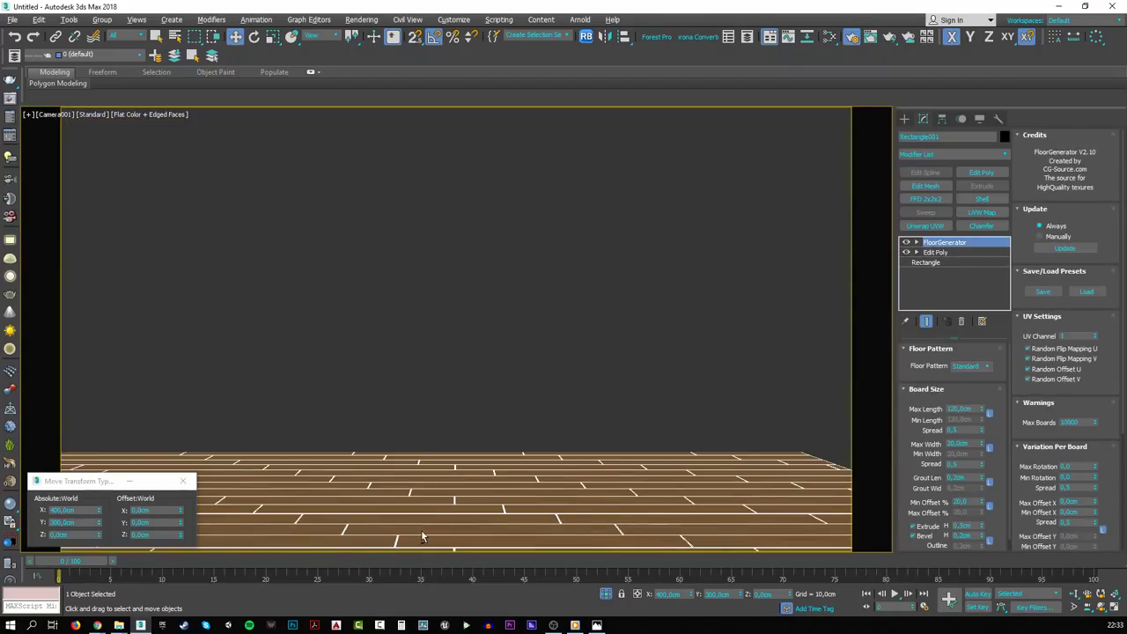
{"action": "key", "text": "p"}
{"action": "middle_click_drag", "start_coordinate": [423, 536], "coordinate": [569, 397], "text": "alt"}
{"action": "scroll", "coordinate": [444, 327], "scroll_direction": "up", "scroll_amount": 3}
{"action": "scroll", "coordinate": [444, 327], "scroll_direction": "up", "scroll_amount": 5}
{"action": "middle_click_drag", "start_coordinate": [485, 395], "coordinate": [493, 347], "text": "alt"}
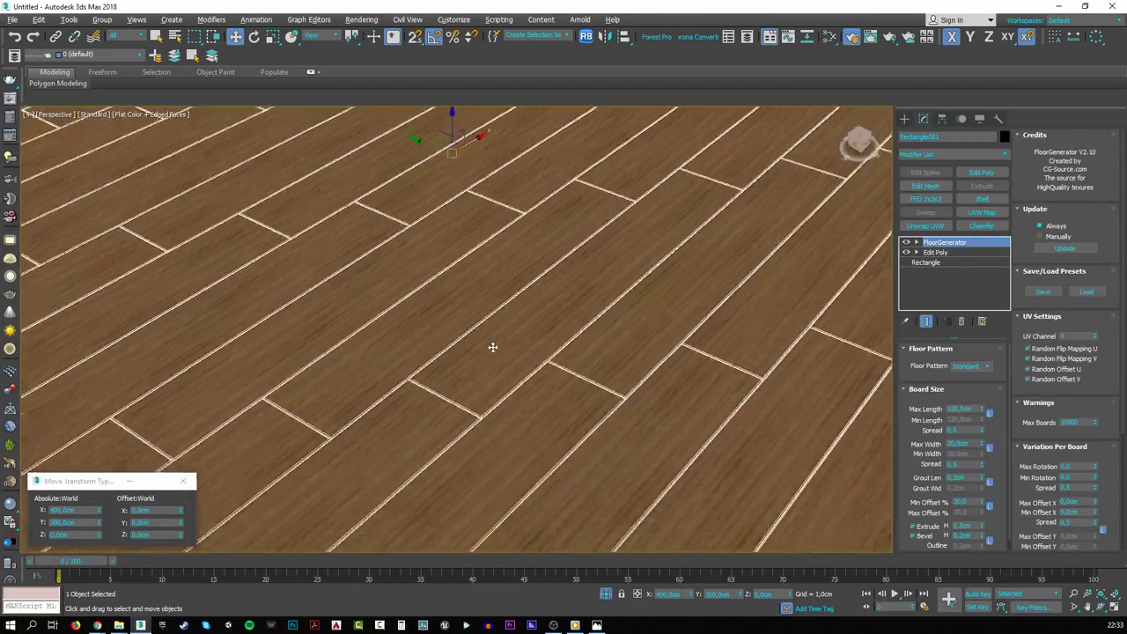
- Add a UVW Map modifier to the floor with Length and Width of 300 cm
{"action": "left_click", "coordinate": [990, 212]}
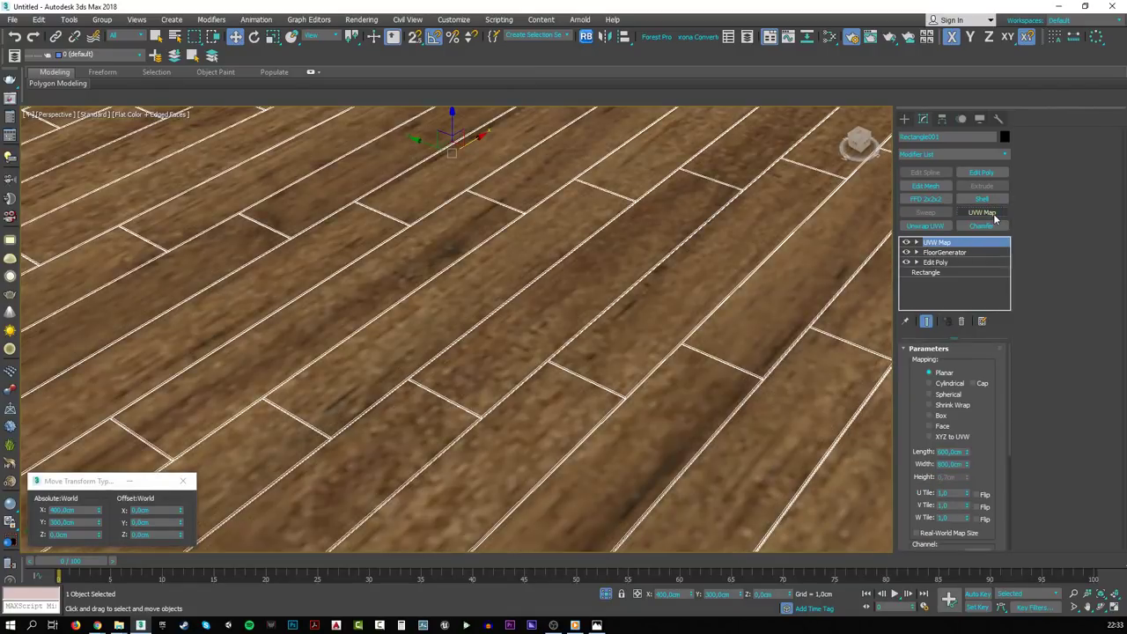
{"action": "scroll", "coordinate": [567, 442], "scroll_direction": "down", "scroll_amount": 5}
{"action": "scroll", "coordinate": [567, 442], "scroll_direction": "up", "scroll_amount": 3}
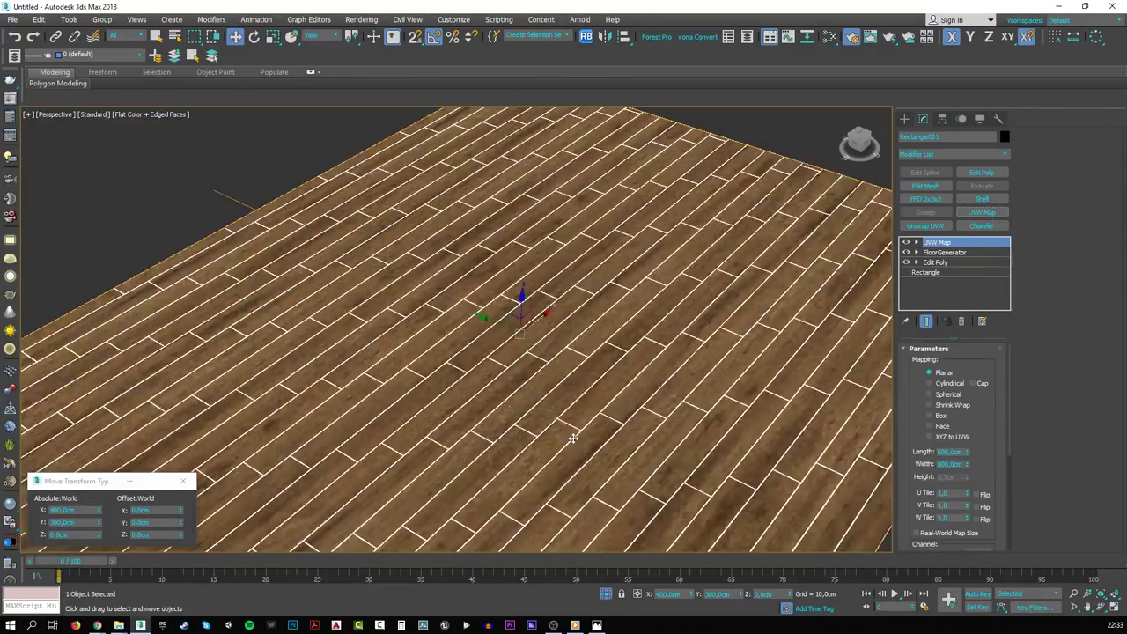
{"action": "double_click", "coordinate": [951, 452]}
{"action": "type", "text": "300"}
{"action": "key", "text": "Tab"}
{"action": "type", "text": "300"}
{"action": "key", "text": "Tab"}
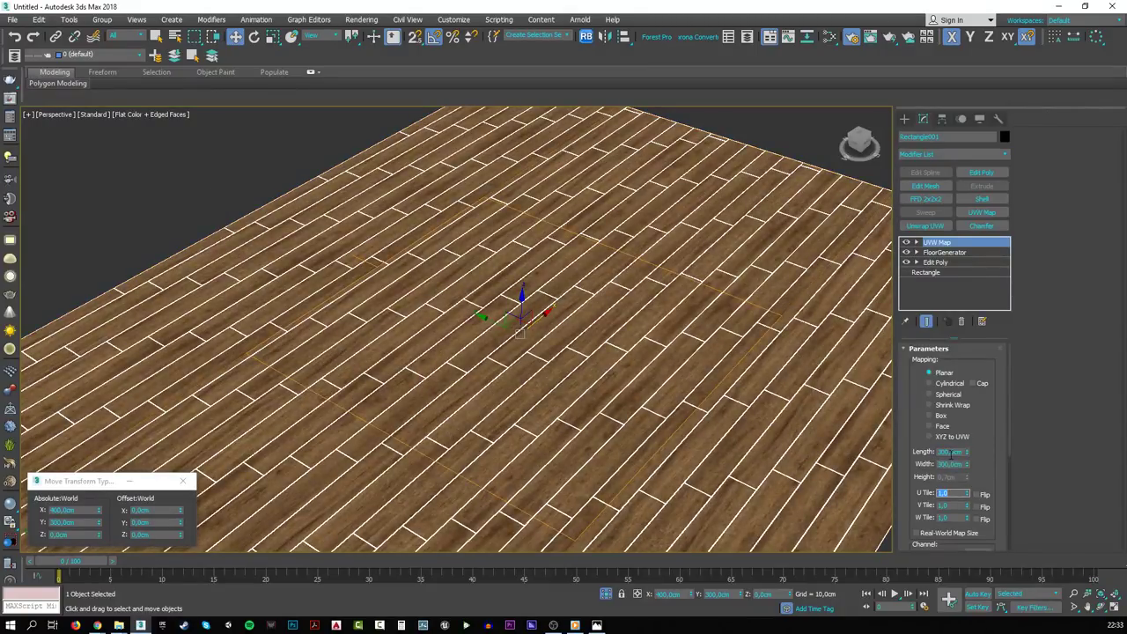
- Unhide all objects and select the white slab beneath the wood floor
{"action": "left_click", "coordinate": [244, 158]}
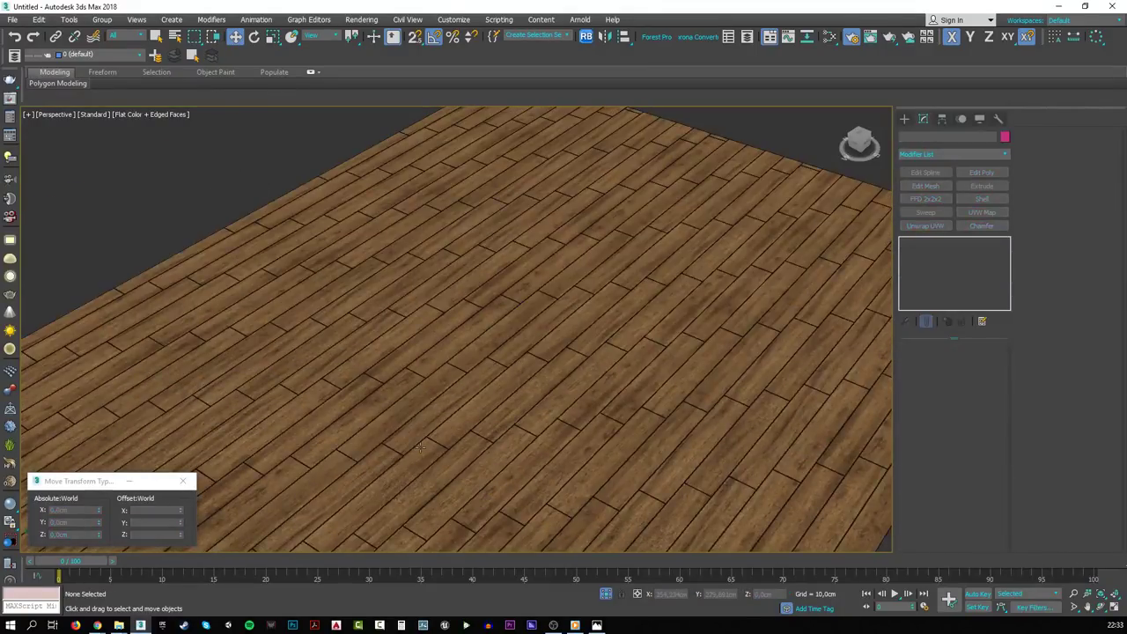
{"action": "scroll", "coordinate": [420, 446], "scroll_direction": "down", "scroll_amount": 4}
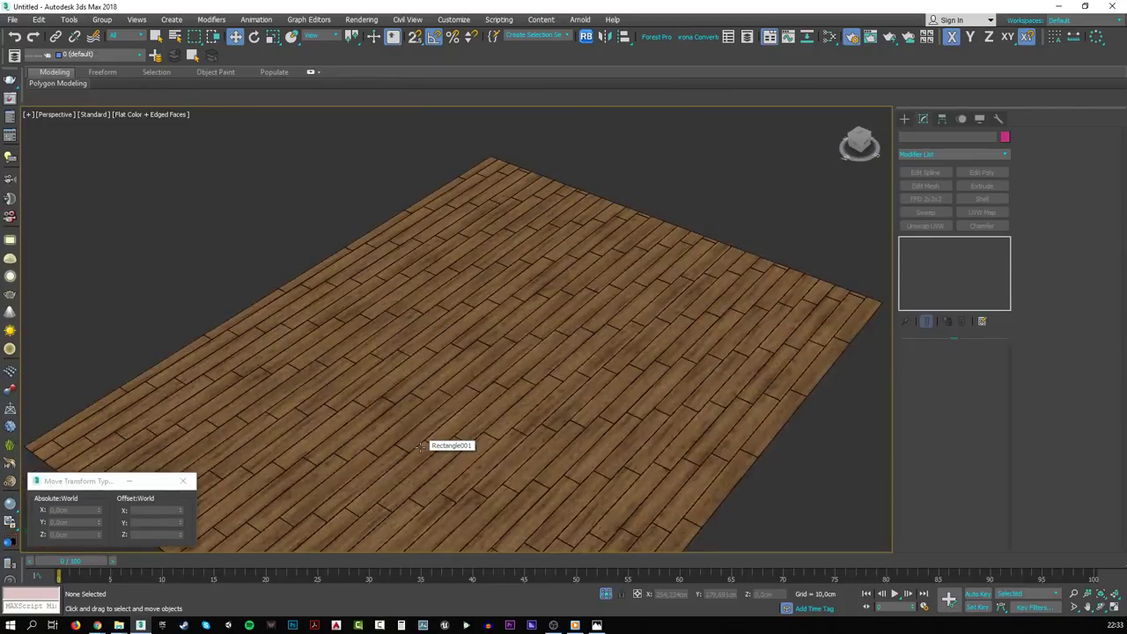
{"action": "right_click", "coordinate": [478, 417]}
{"action": "left_click", "coordinate": [497, 372]}
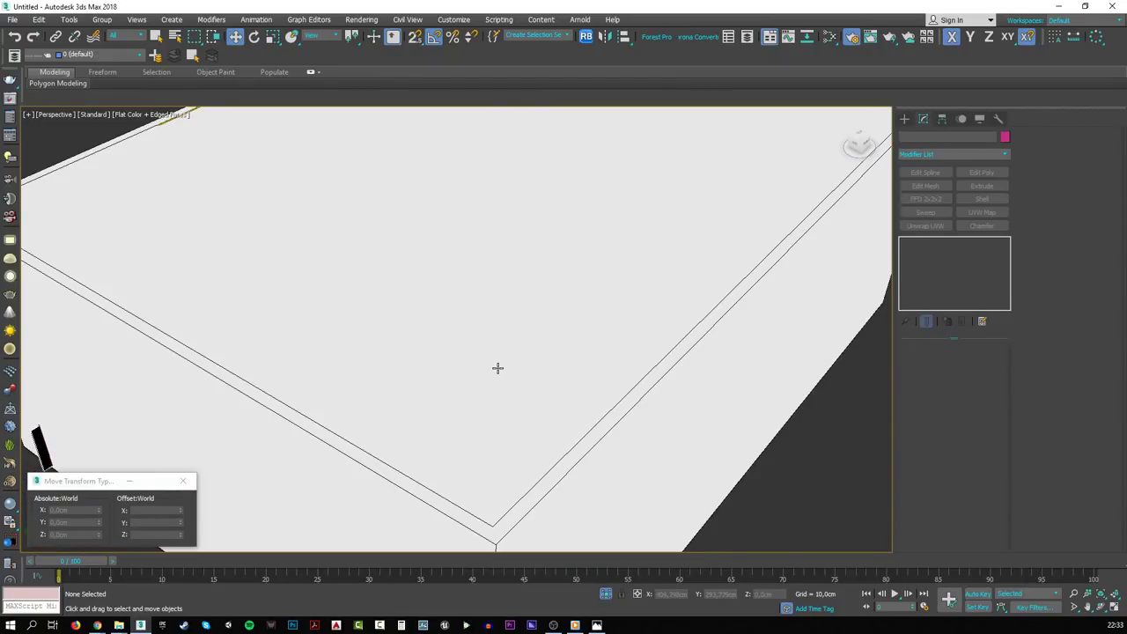
{"action": "left_click", "coordinate": [495, 370]}
{"action": "key", "text": "Delete"}
{"action": "left_click", "coordinate": [473, 386]}
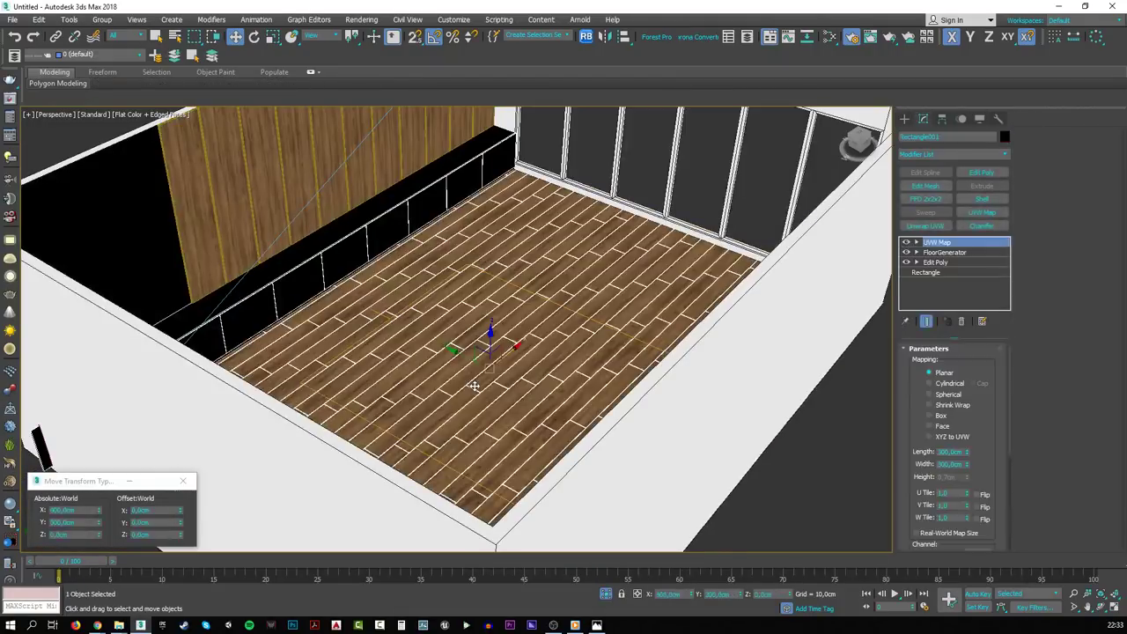
{"action": "key", "text": "ctrl+z"}
{"action": "key", "text": "ctrl+z"}
{"action": "left_click", "coordinate": [496, 382]}
- Give the white slab the walnut material with UVW mapping, then hide objects
{"action": "key", "text": "m"}
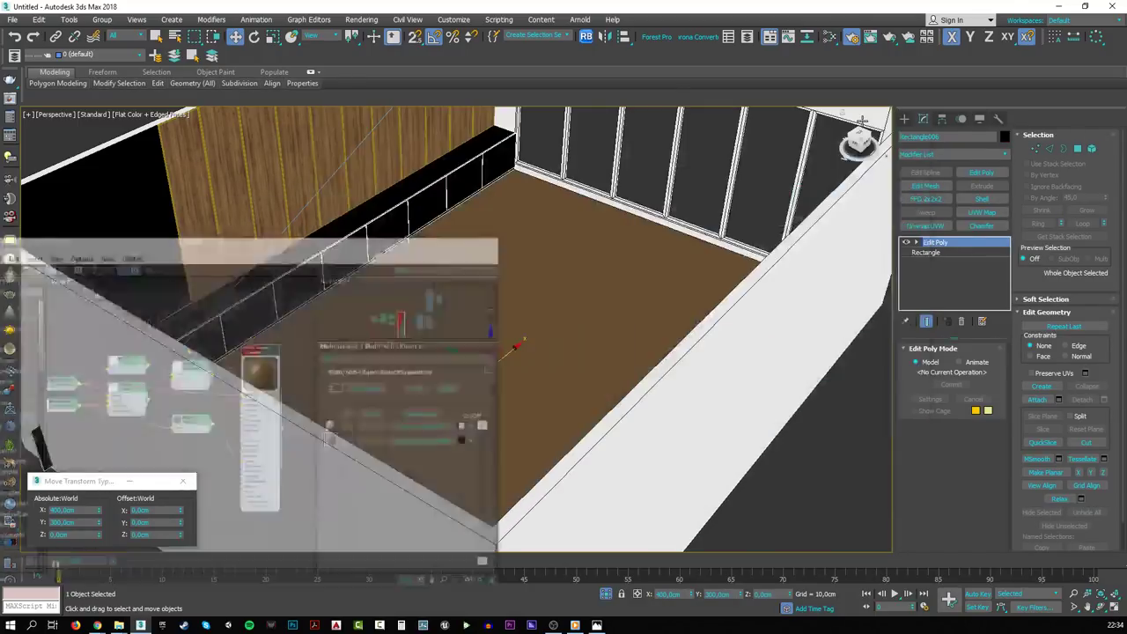
{"action": "left_click", "coordinate": [914, 119]}
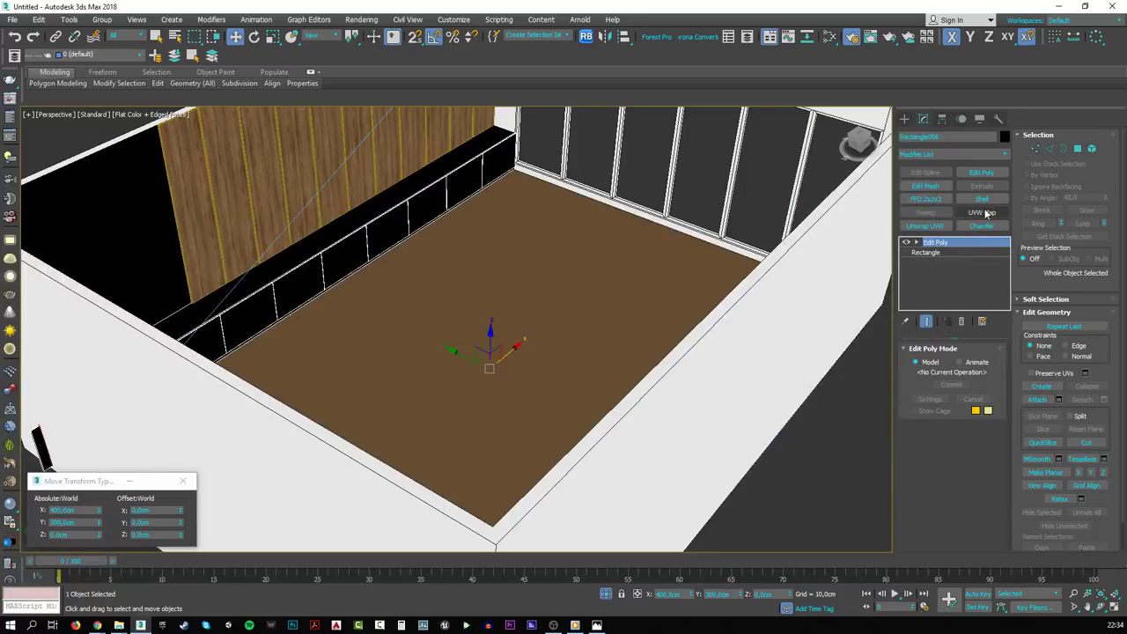
{"action": "left_click", "coordinate": [981, 226]}
{"action": "left_click", "coordinate": [861, 410]}
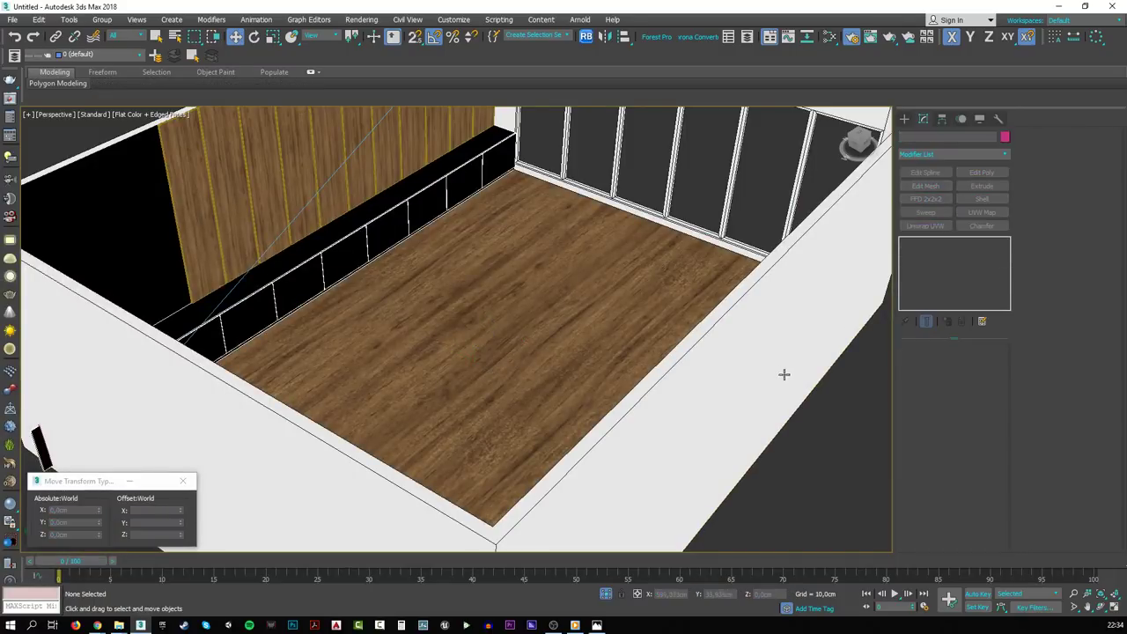
{"action": "right_click", "coordinate": [494, 284]}
{"action": "left_click", "coordinate": [515, 244]}
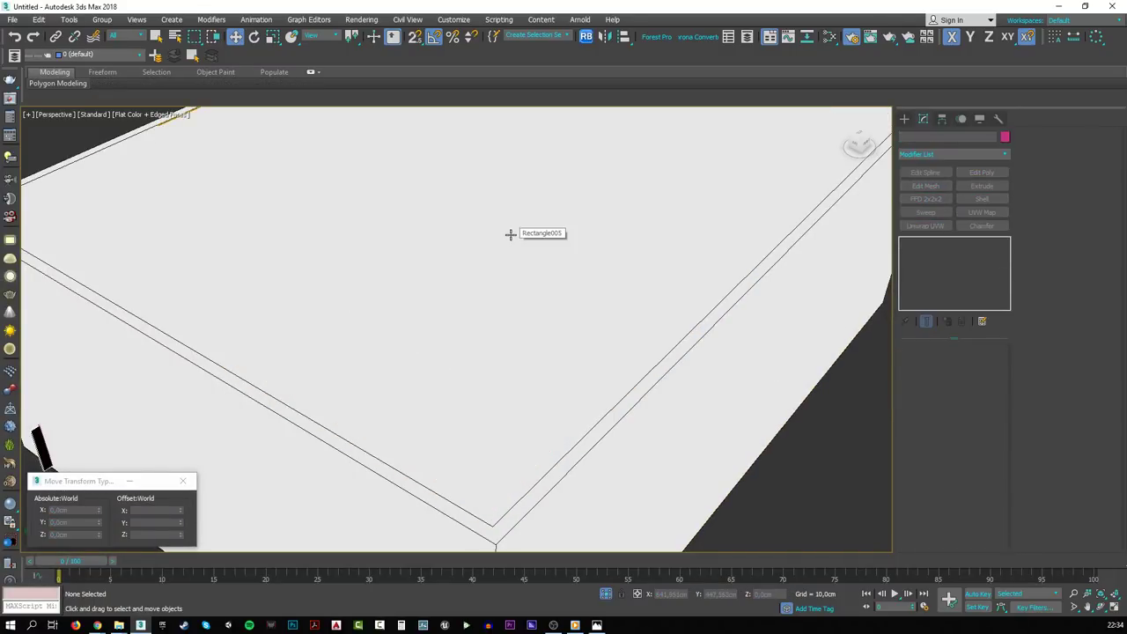
- Select the black cabinet door panels in the camera view
{"action": "key", "text": "c"}
{"action": "left_click", "coordinate": [728, 415]}
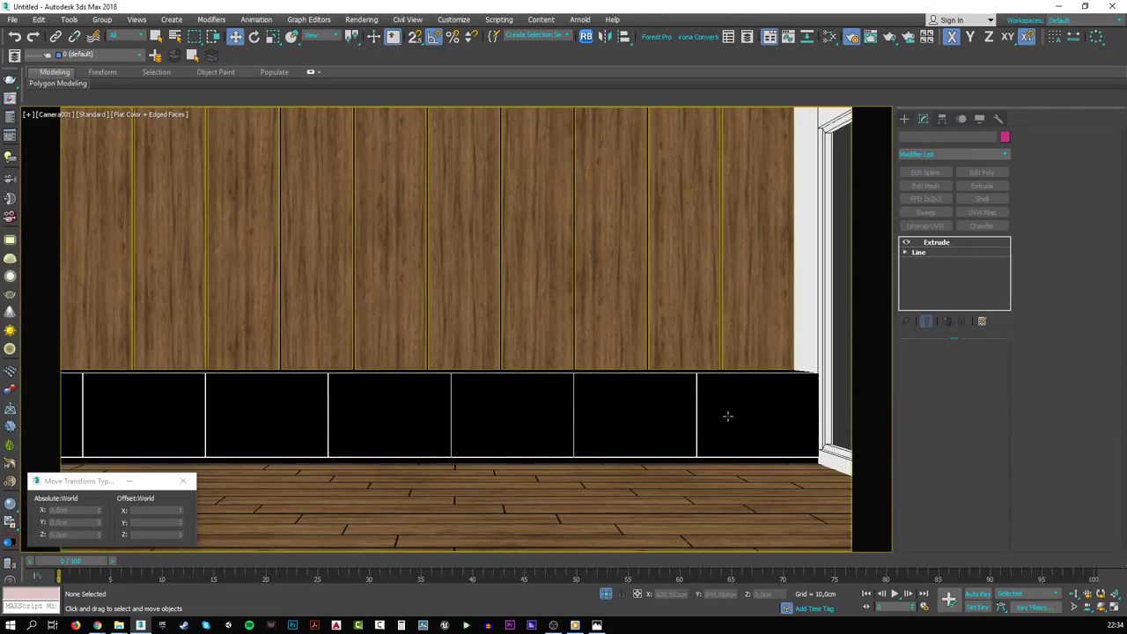
{"action": "left_click", "coordinate": [642, 420], "text": "ctrl"}
{"action": "left_click", "coordinate": [468, 428], "text": "ctrl"}
{"action": "left_click", "coordinate": [383, 425], "text": "ctrl"}
{"action": "left_click", "coordinate": [214, 418], "text": "ctrl"}
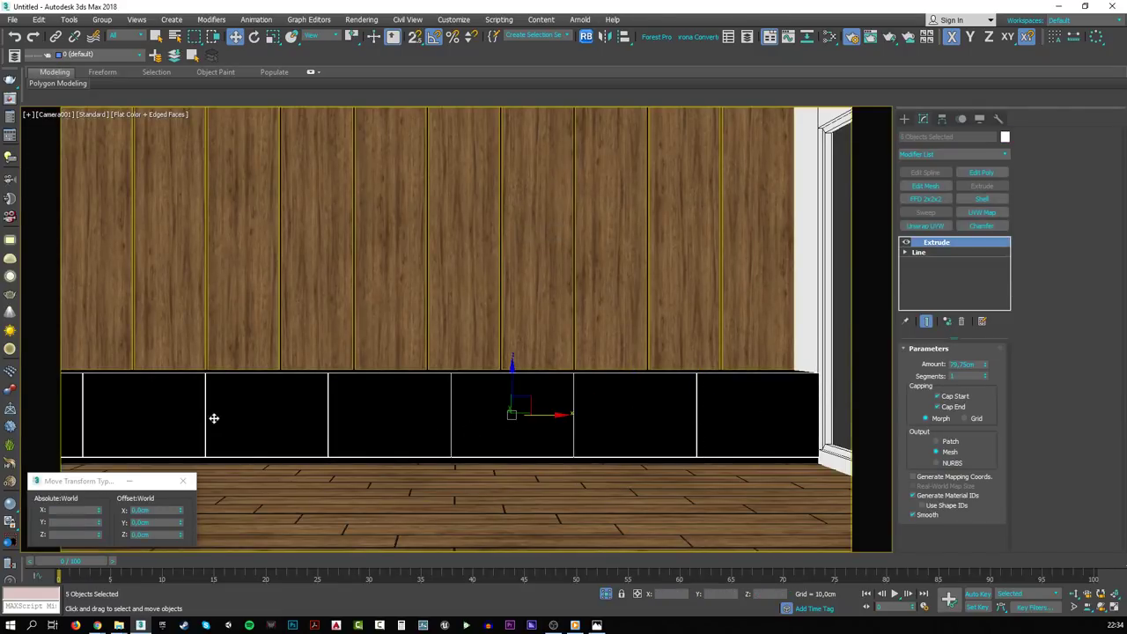
{"action": "left_click", "coordinate": [168, 418], "text": "ctrl"}
{"action": "left_click", "coordinate": [75, 424], "text": "ctrl"}
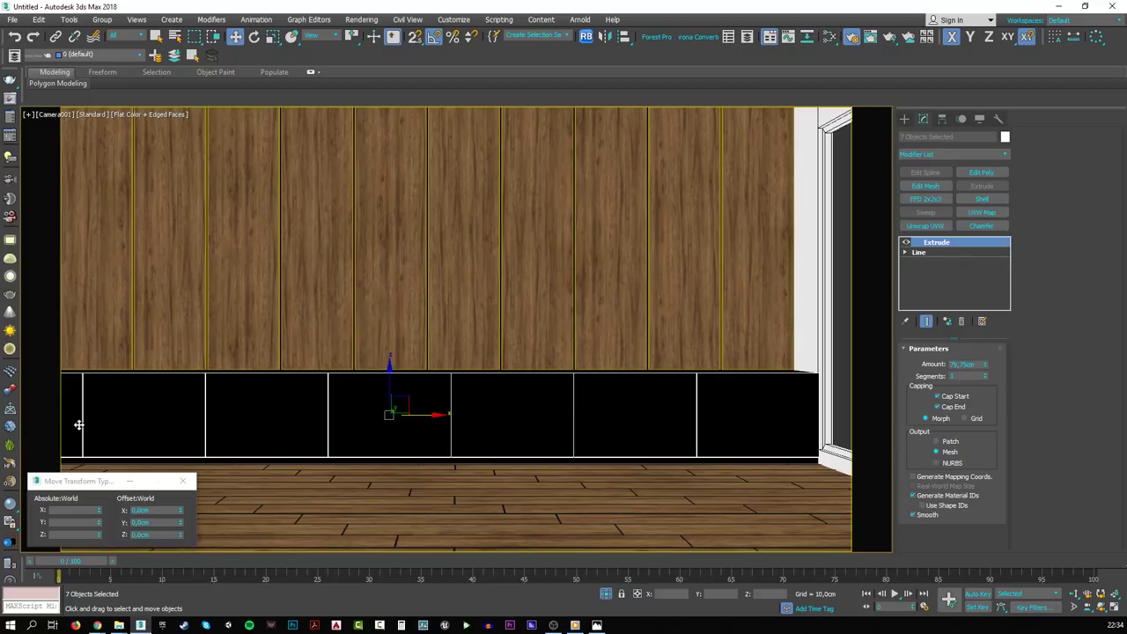
- Delete the white ceiling plane to see into the room in perspective
{"action": "key", "text": "p"}
{"action": "left_click", "coordinate": [448, 311]}
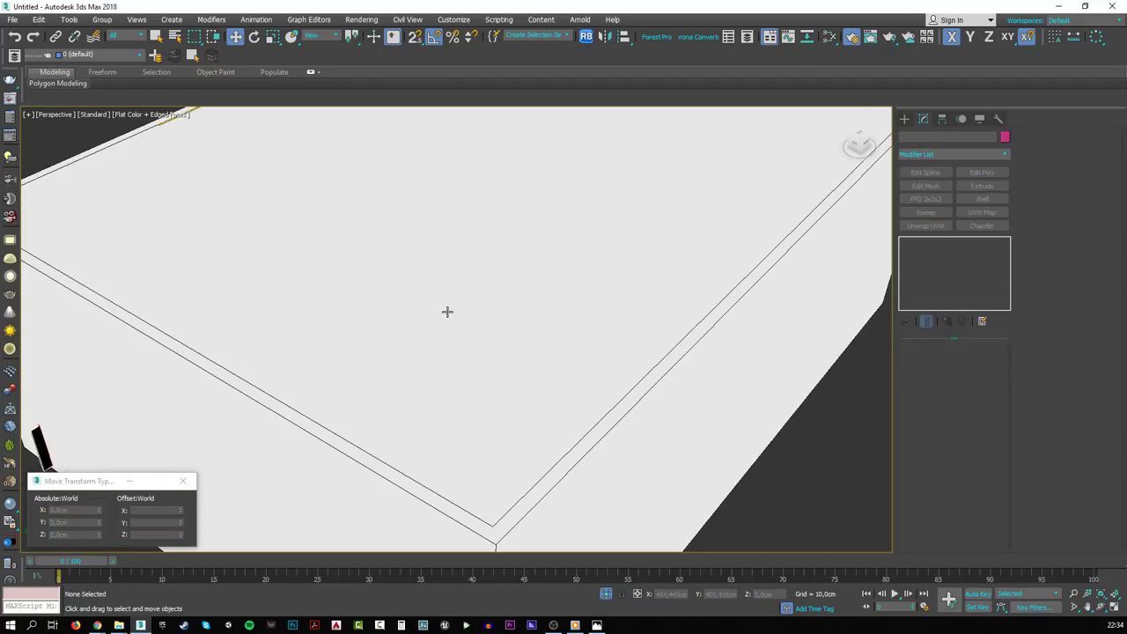
{"action": "left_click", "coordinate": [459, 315]}
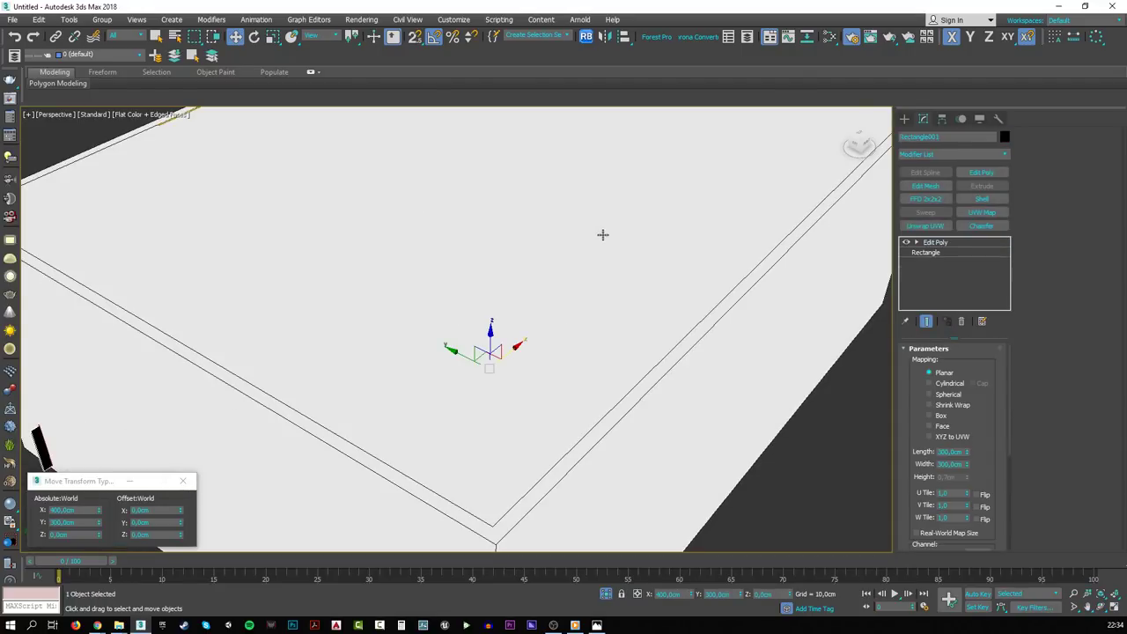
{"action": "key", "text": "Delete"}
- Select all the black cabinet segments along the wall
{"action": "middle_click_drag", "start_coordinate": [468, 237], "coordinate": [178, 287], "text": "alt"}
{"action": "left_click", "coordinate": [179, 287]}
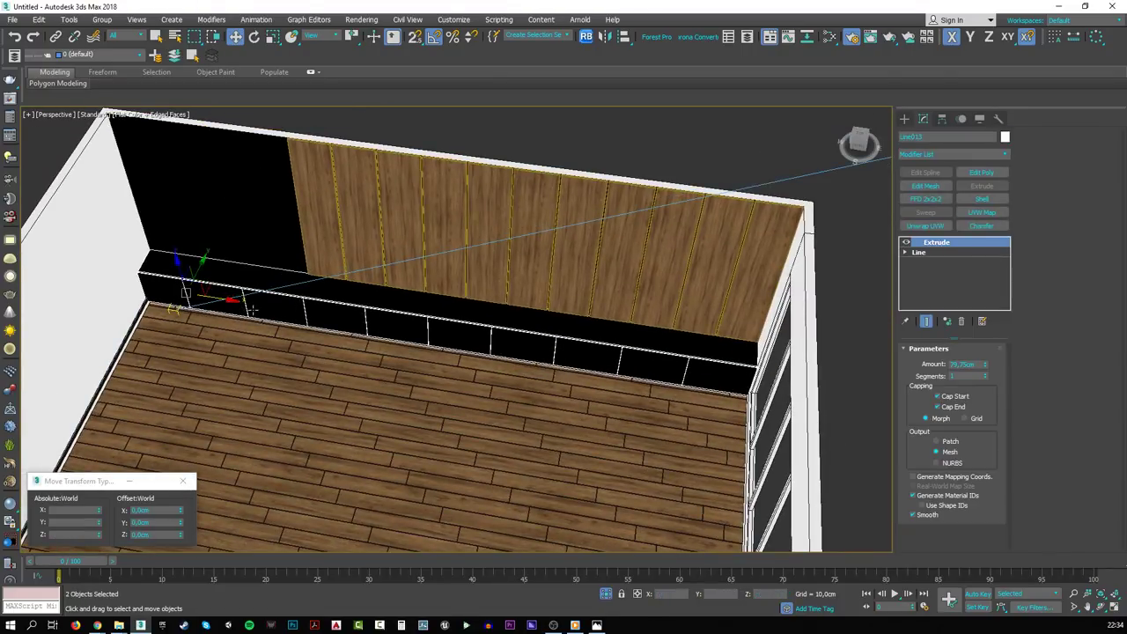
{"action": "left_click", "coordinate": [323, 313], "text": "ctrl"}
{"action": "left_click", "coordinate": [417, 332], "text": "ctrl"}
{"action": "left_click", "coordinate": [450, 313], "text": "ctrl"}
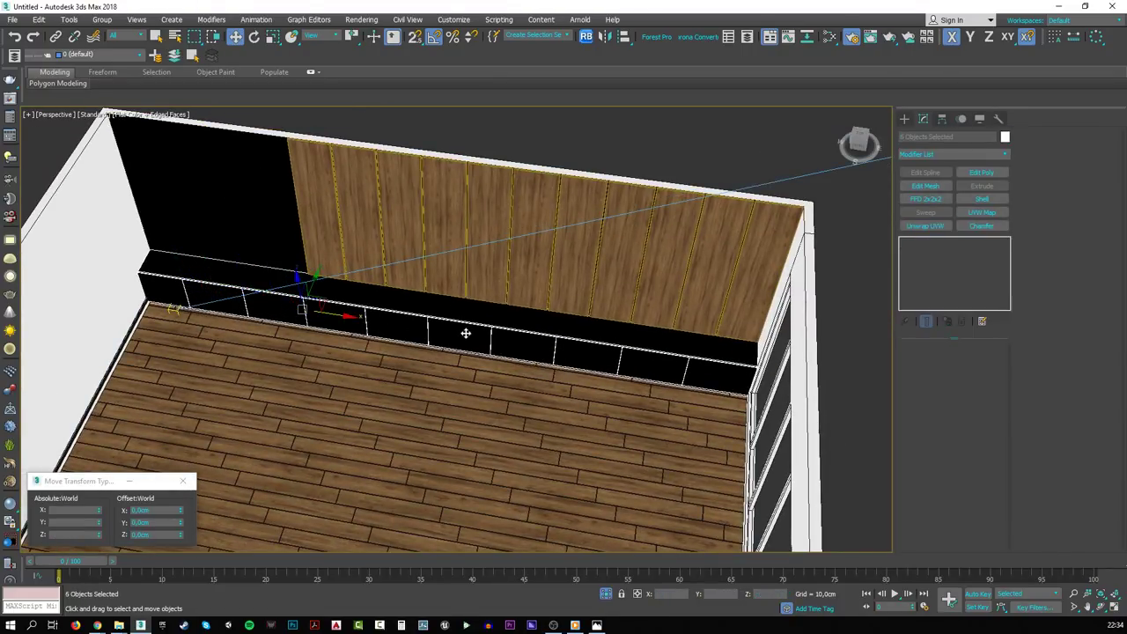
{"action": "left_click", "coordinate": [519, 341], "text": "ctrl"}
{"action": "left_click", "coordinate": [557, 348], "text": "ctrl"}
{"action": "left_click", "coordinate": [587, 349], "text": "ctrl"}
{"action": "left_click", "coordinate": [654, 357], "text": "ctrl"}
{"action": "left_click", "coordinate": [706, 368], "text": "ctrl"}
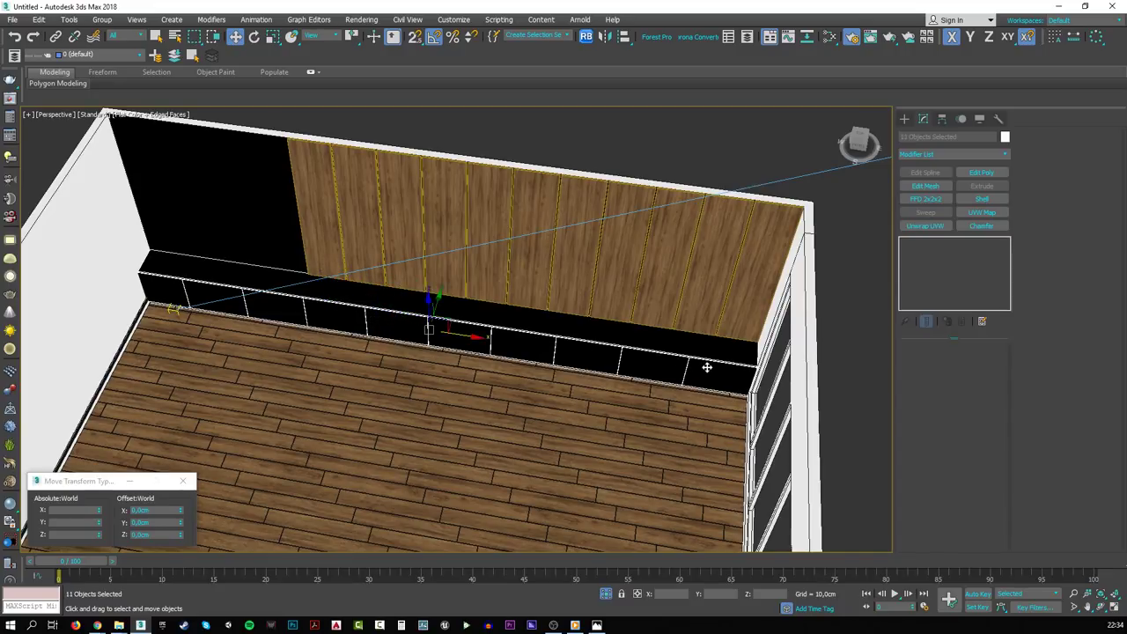
{"action": "key", "text": "Delete"}
{"action": "middle_click_drag", "start_coordinate": [706, 367], "coordinate": [516, 370], "text": "alt"}
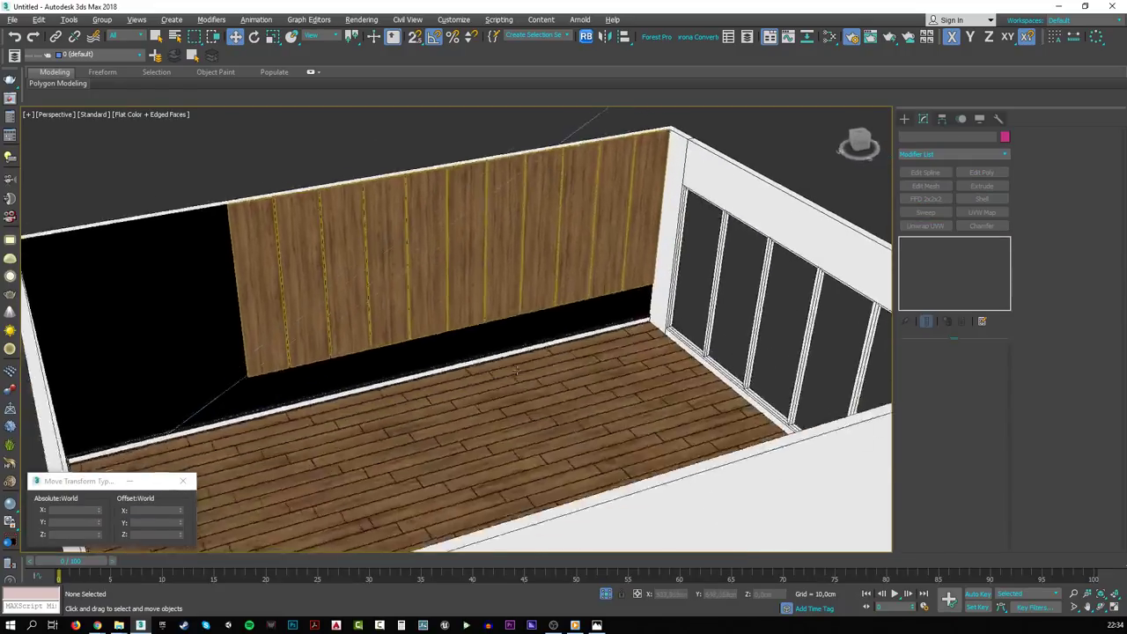
{"action": "scroll", "coordinate": [516, 370], "scroll_direction": "up", "scroll_amount": 5}
{"action": "key", "text": "ctrl+z"}
{"action": "scroll", "coordinate": [529, 344], "scroll_direction": "up", "scroll_amount": 2}
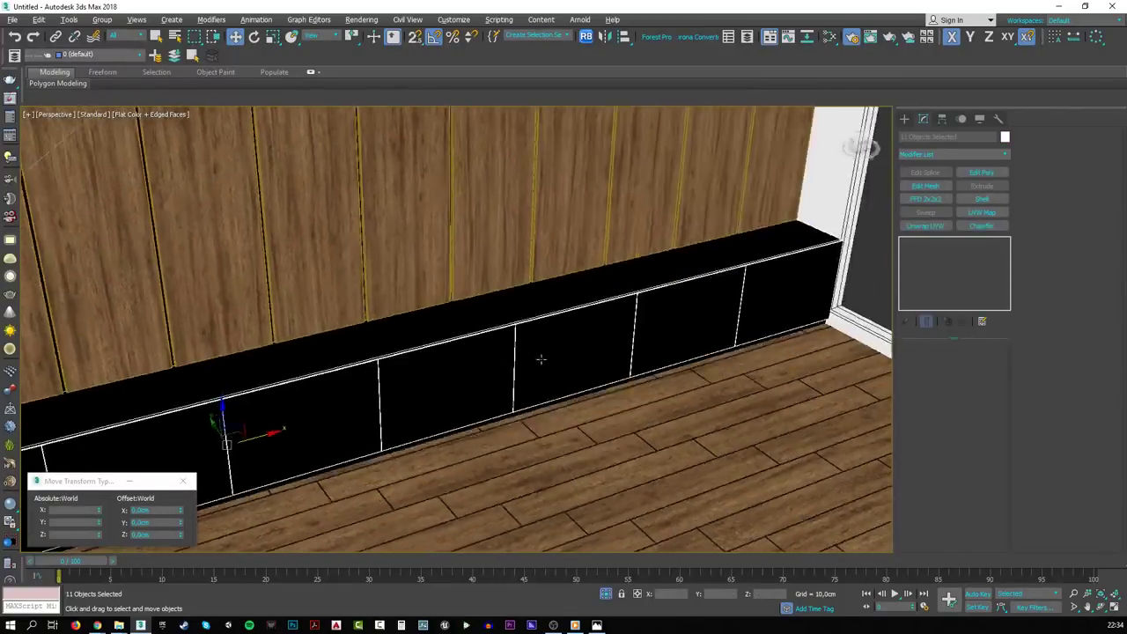
{"action": "scroll", "coordinate": [541, 359], "scroll_direction": "down", "scroll_amount": 3}
{"action": "scroll", "coordinate": [539, 363], "scroll_direction": "up", "scroll_amount": 3}
- Group the cabinet pieces as 'cabinet' and align its Z minimum to the floor's maximum
{"action": "key", "text": "ctrl+g"}
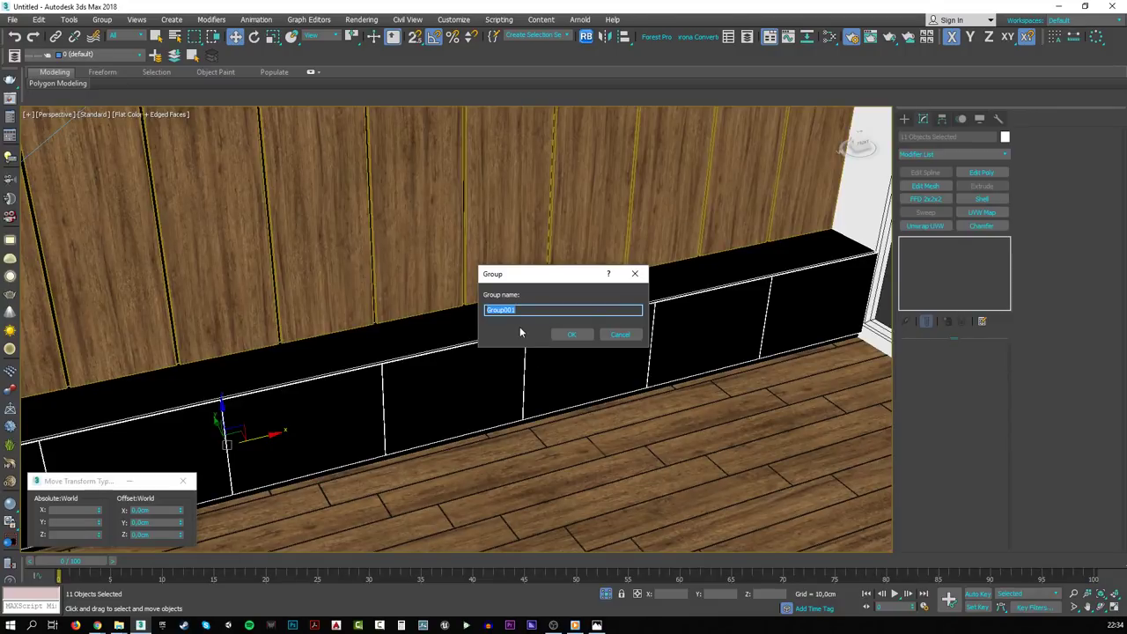
{"action": "type", "text": "cabinet"}
{"action": "key", "text": "Return"}
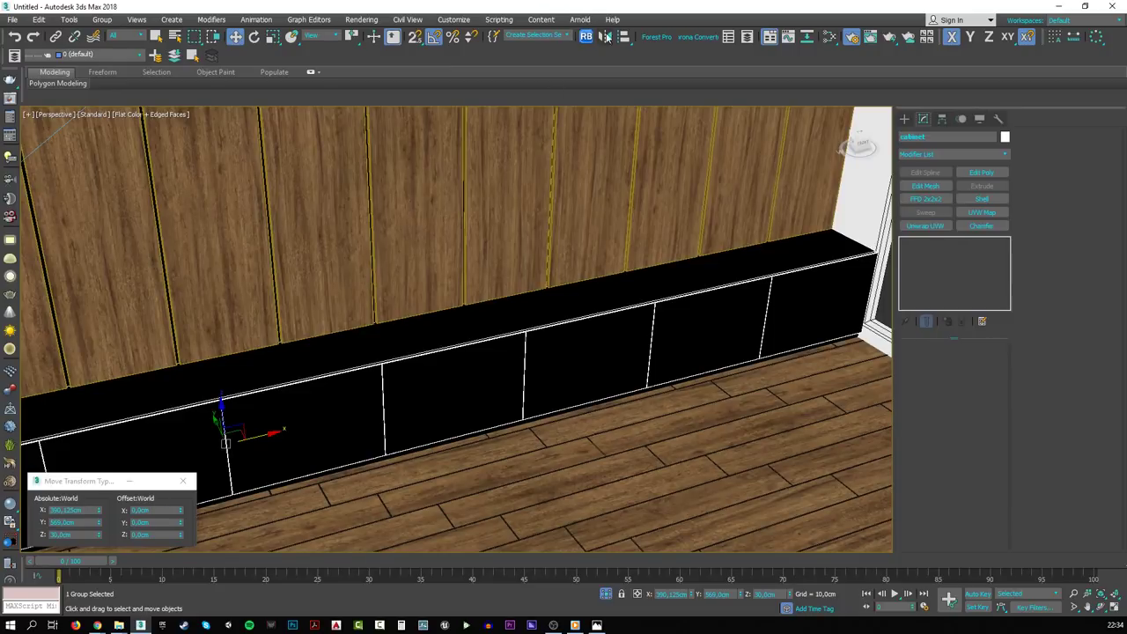
{"action": "key", "text": "alt+a"}
{"action": "left_click", "coordinate": [580, 437]}
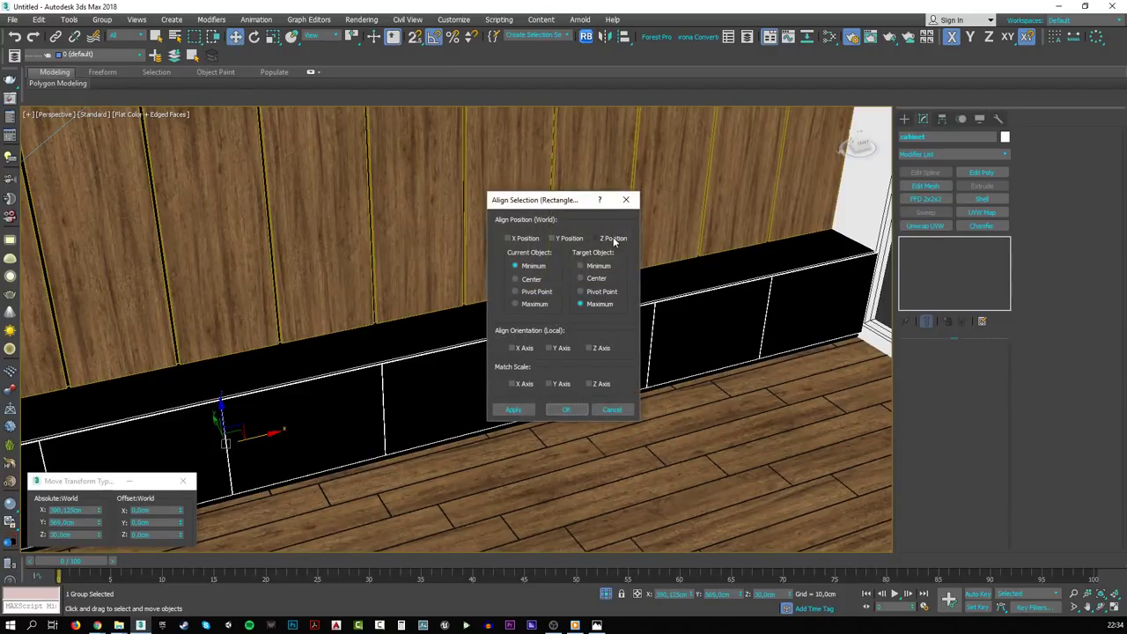
{"action": "left_click", "coordinate": [613, 239]}
{"action": "left_click", "coordinate": [514, 409]}
{"action": "left_click", "coordinate": [567, 410]}
- Select all the vertical walnut wall slats from right to left
{"action": "middle_click_drag", "start_coordinate": [570, 397], "coordinate": [634, 293], "text": "alt"}
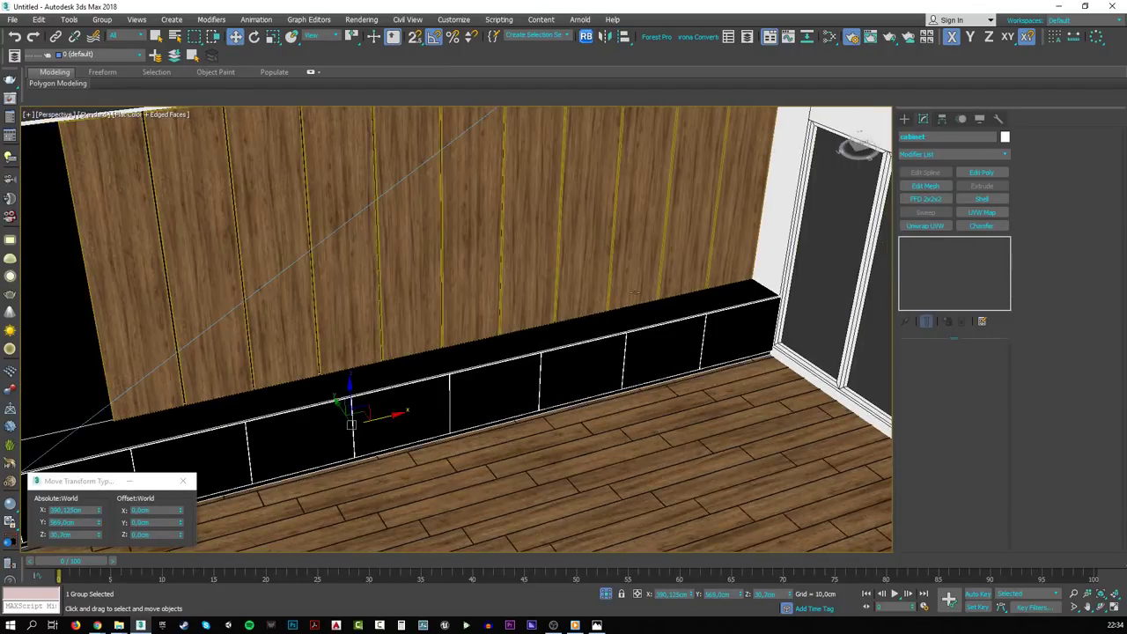
{"action": "left_click", "coordinate": [713, 246]}
{"action": "left_click", "coordinate": [665, 256], "text": "ctrl"}
{"action": "left_click", "coordinate": [614, 255], "text": "ctrl"}
{"action": "left_click", "coordinate": [558, 282], "text": "ctrl"}
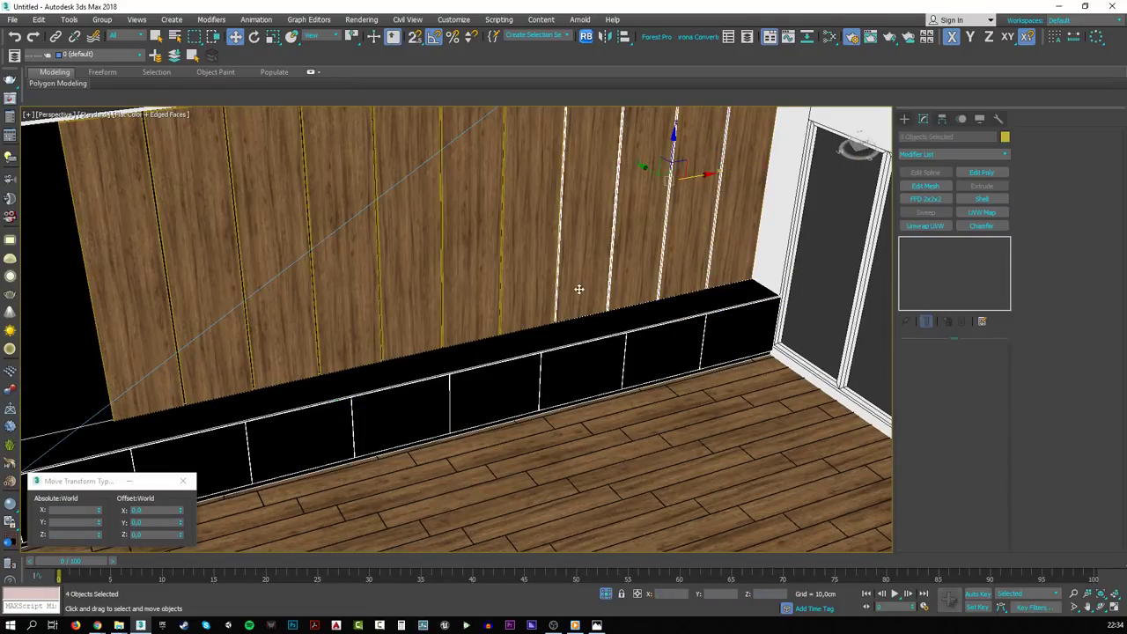
{"action": "left_click", "coordinate": [504, 299], "text": "ctrl"}
{"action": "left_click", "coordinate": [449, 322], "text": "ctrl"}
{"action": "left_click", "coordinate": [381, 335], "text": "ctrl"}
{"action": "left_click", "coordinate": [319, 348], "text": "ctrl"}
{"action": "left_click", "coordinate": [251, 361], "text": "ctrl"}
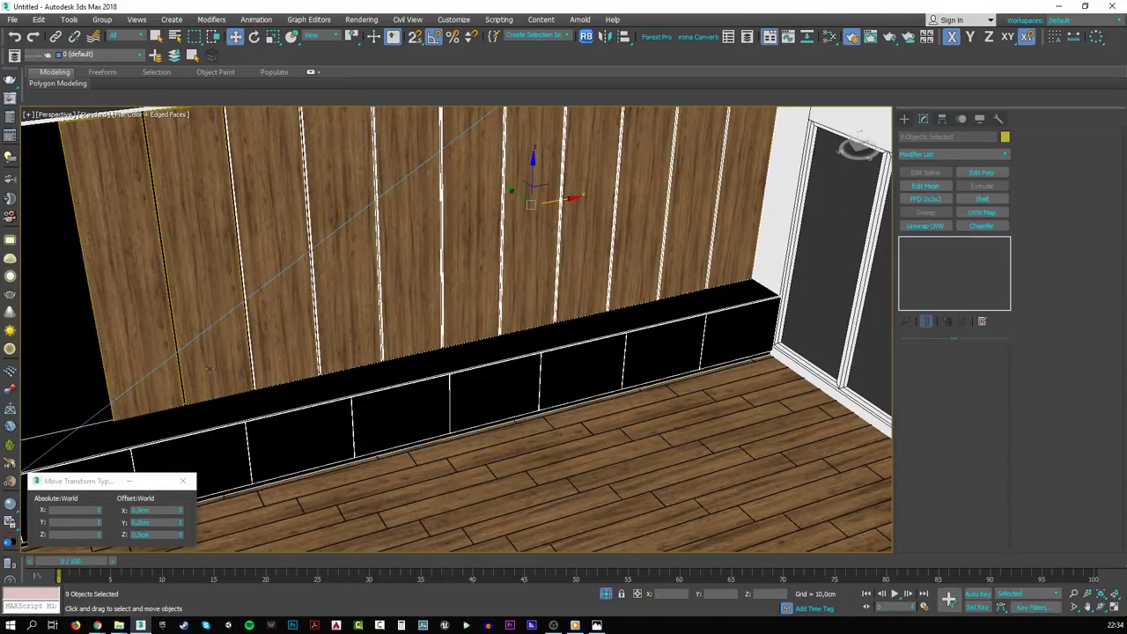
{"action": "left_click", "coordinate": [210, 368], "text": "ctrl"}
{"action": "left_click", "coordinate": [157, 389], "text": "ctrl"}
- Group the slats as 'wood_part' and align them vertically onto the cabinet top
{"action": "key", "text": "ctrl+g"}
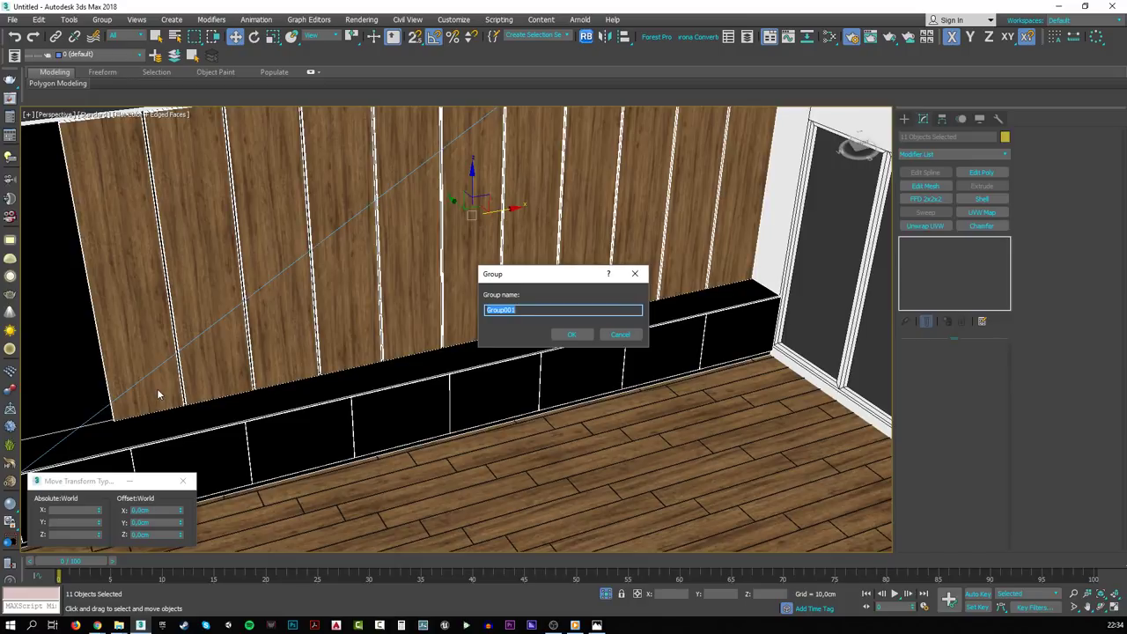
{"action": "type", "text": "wood_parts"}
{"action": "key", "text": "Return"}
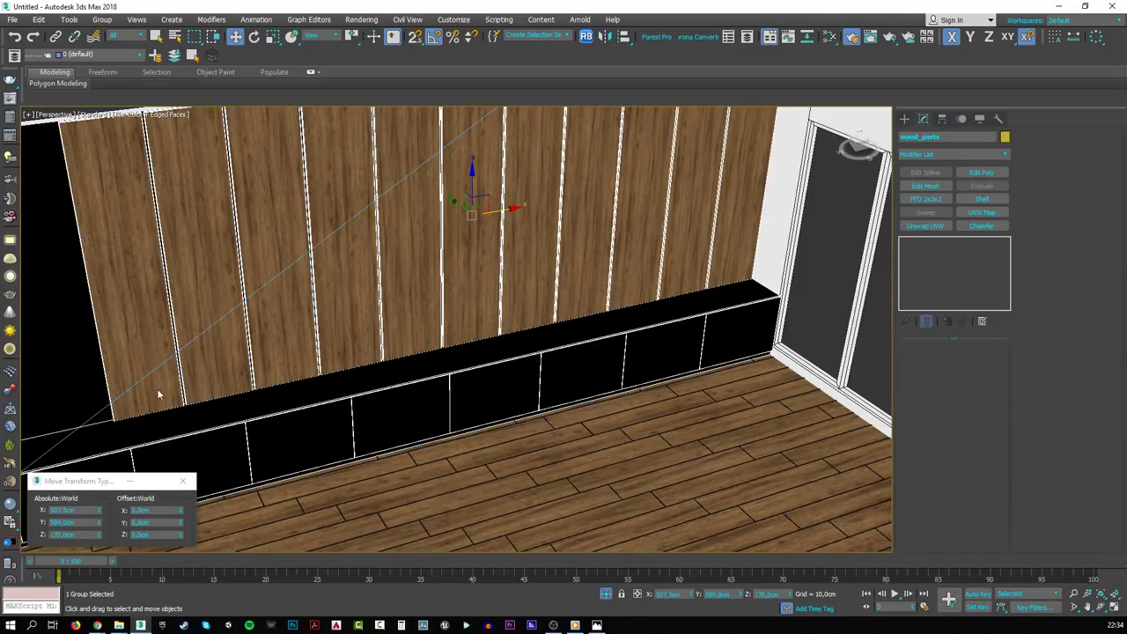
{"action": "left_click", "coordinate": [624, 37]}
{"action": "left_click", "coordinate": [538, 336]}
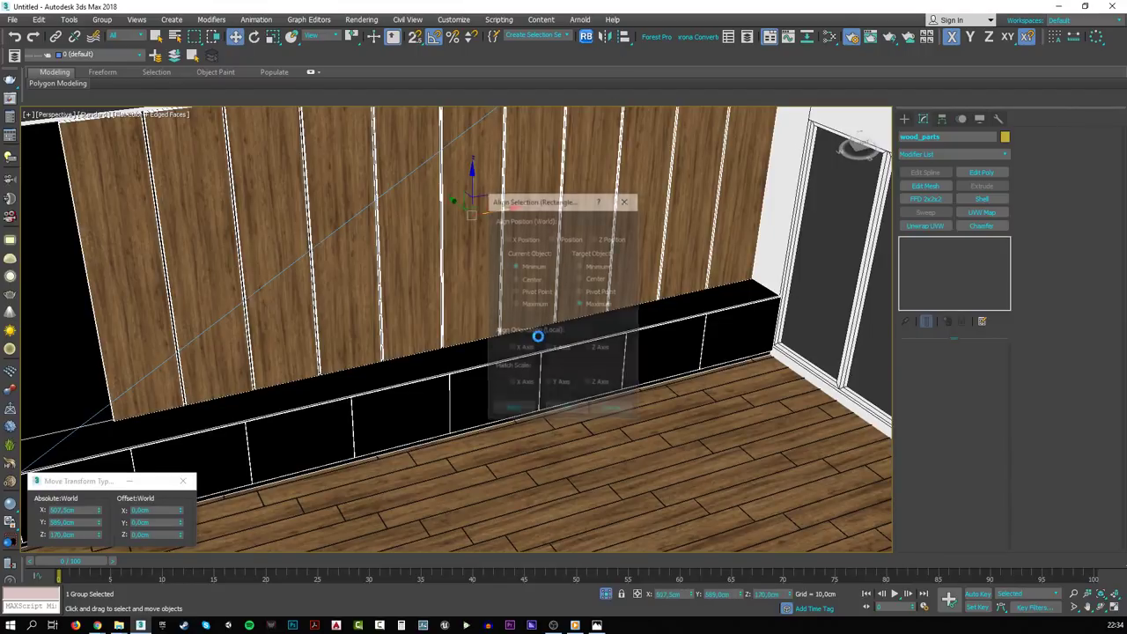
{"action": "left_click", "coordinate": [597, 238]}
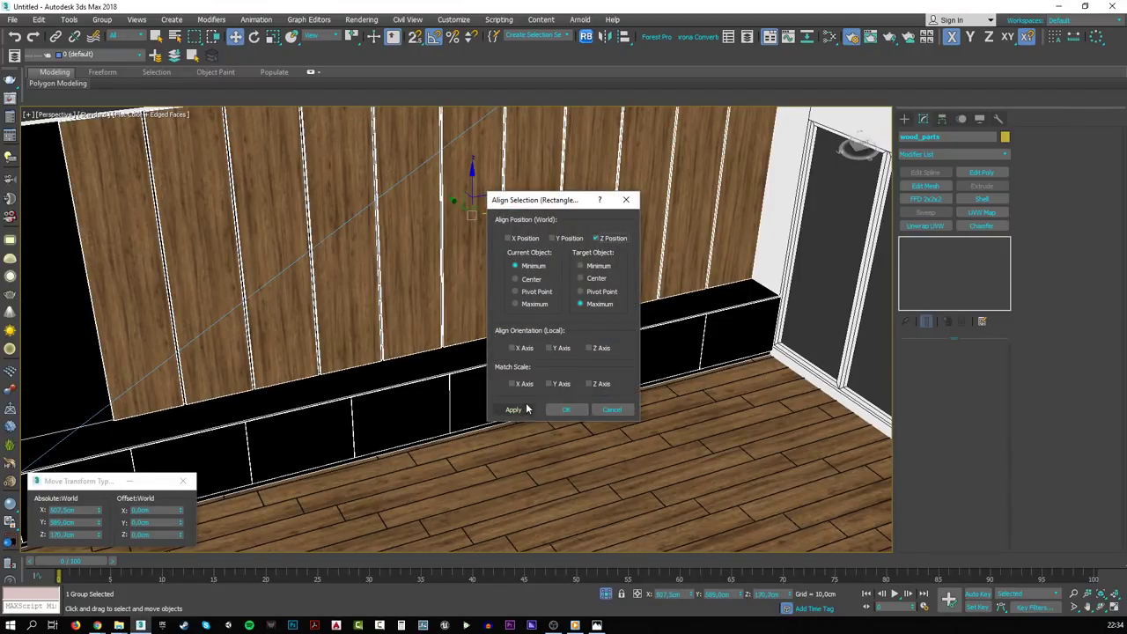
{"action": "left_click", "coordinate": [565, 409]}
{"action": "left_click", "coordinate": [817, 335]}
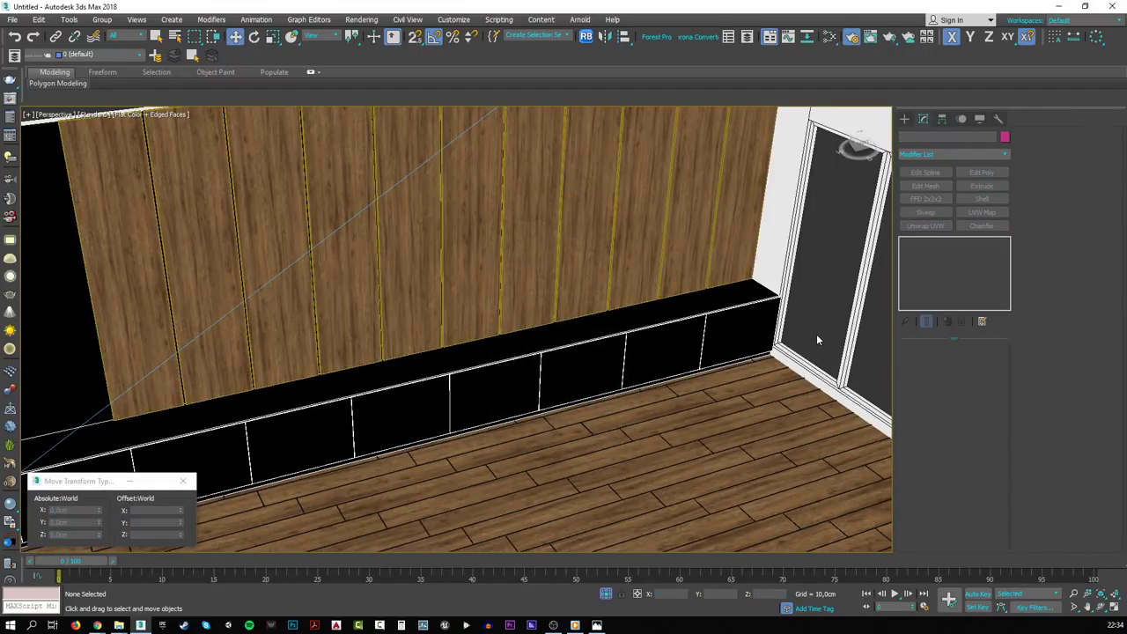
{"action": "key", "text": "c"}
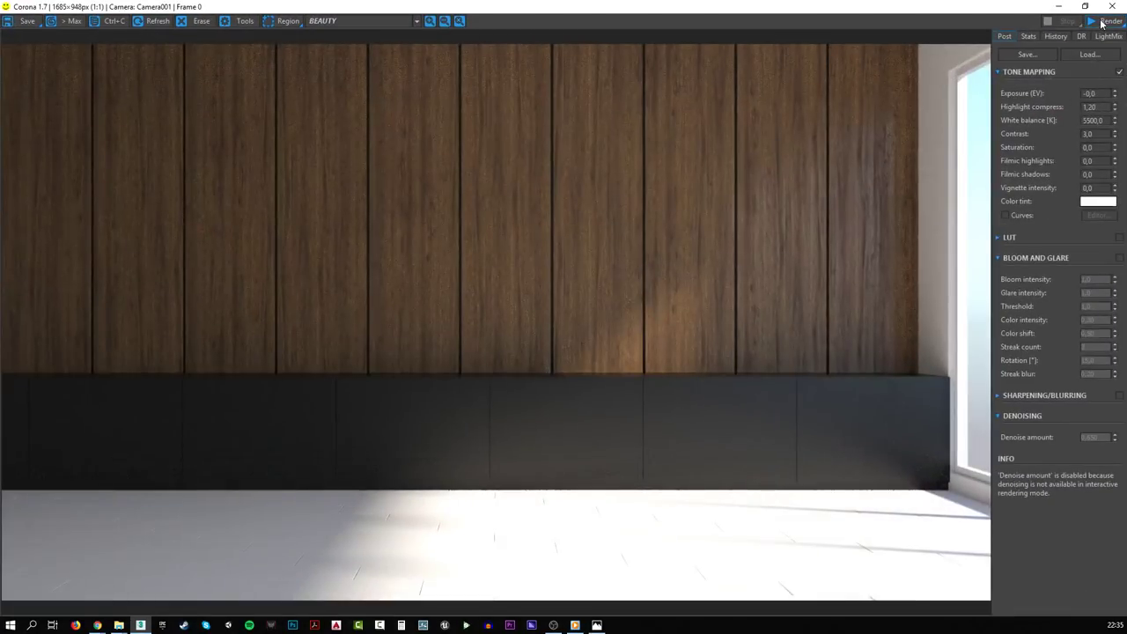
{"action": "left_click", "coordinate": [1102, 22]}
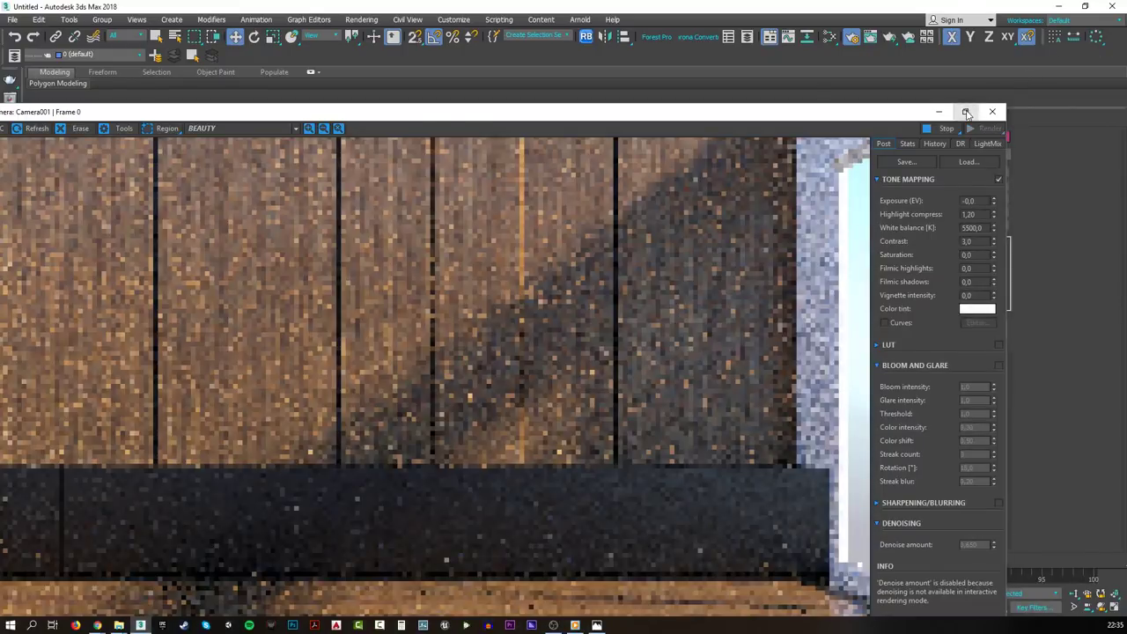
{"action": "left_click", "coordinate": [965, 113]}
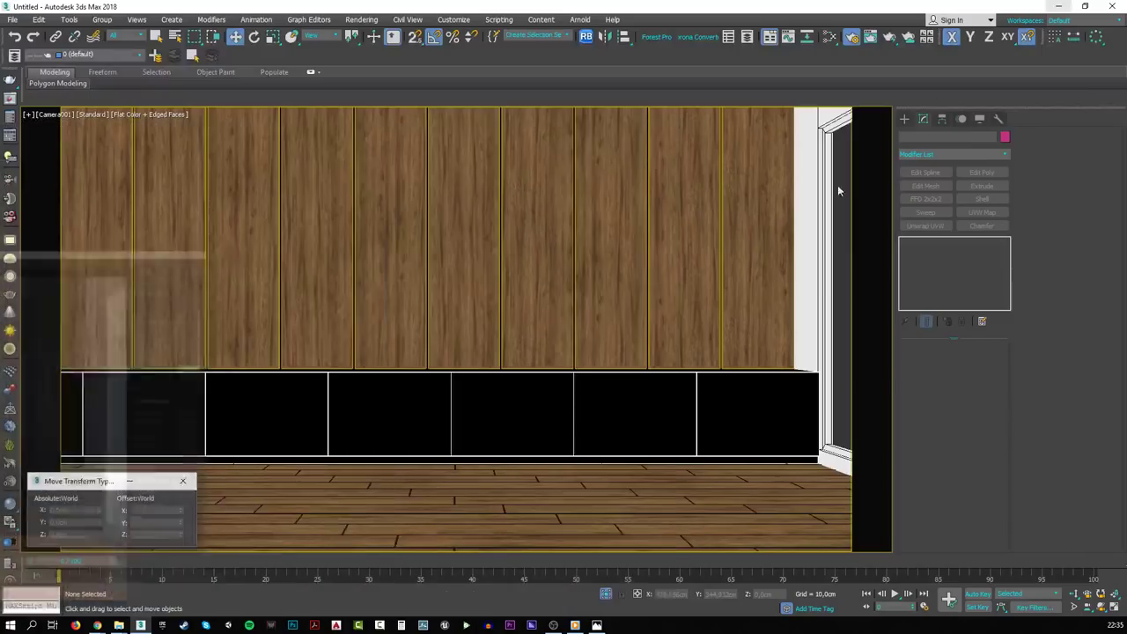
{"action": "right_click", "coordinate": [797, 298]}
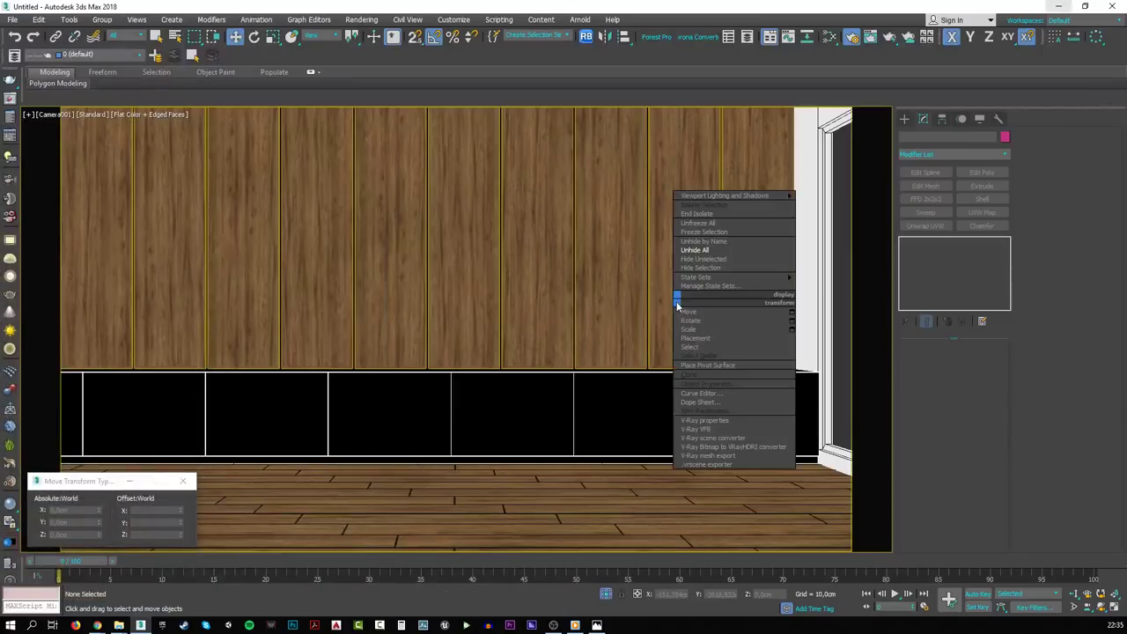
{"action": "left_click", "coordinate": [704, 257]}
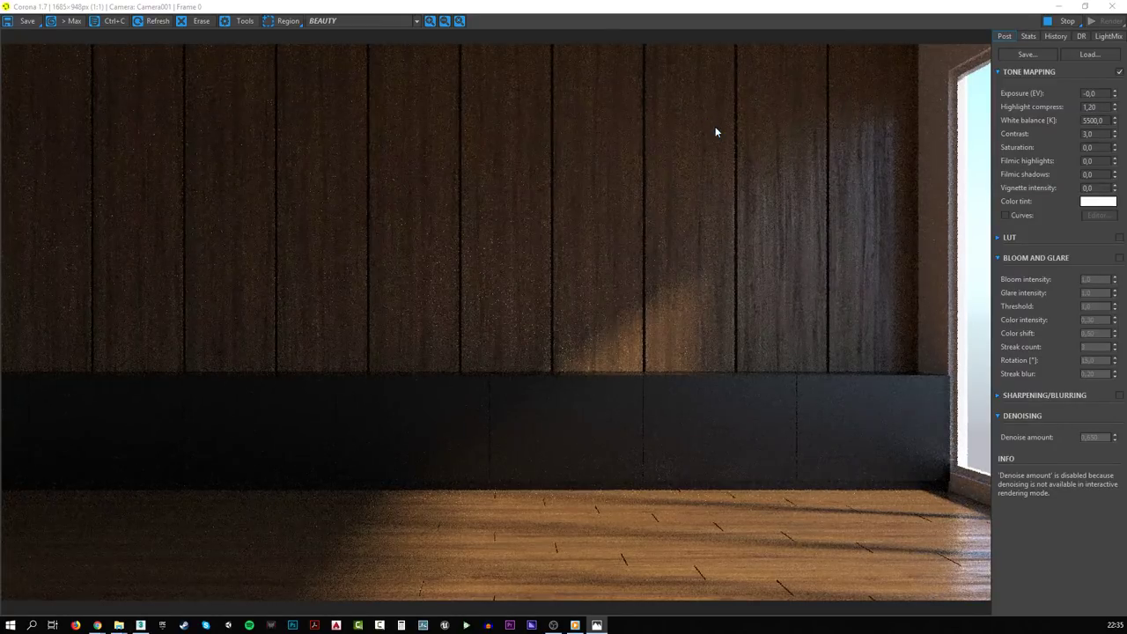
{"action": "left_click", "coordinate": [1066, 9]}
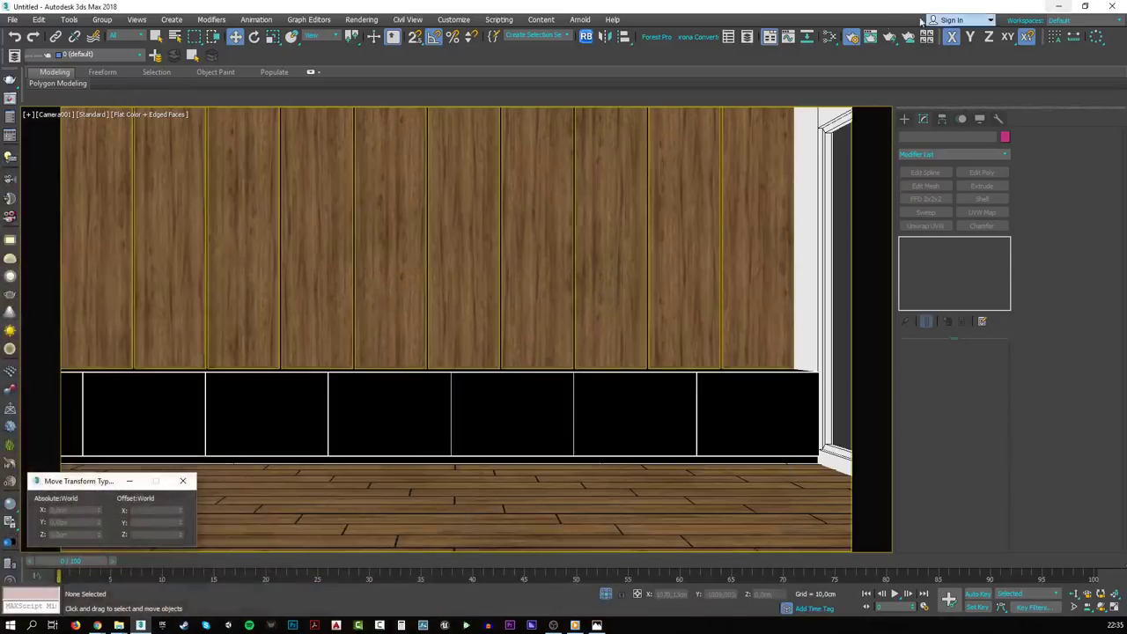
- Set the CoronaSky map intensity to 0,2, then review the refreshed render and stop it
{"action": "left_click", "coordinate": [828, 39]}
{"action": "scroll", "coordinate": [473, 252], "scroll_direction": "down", "scroll_amount": 3}
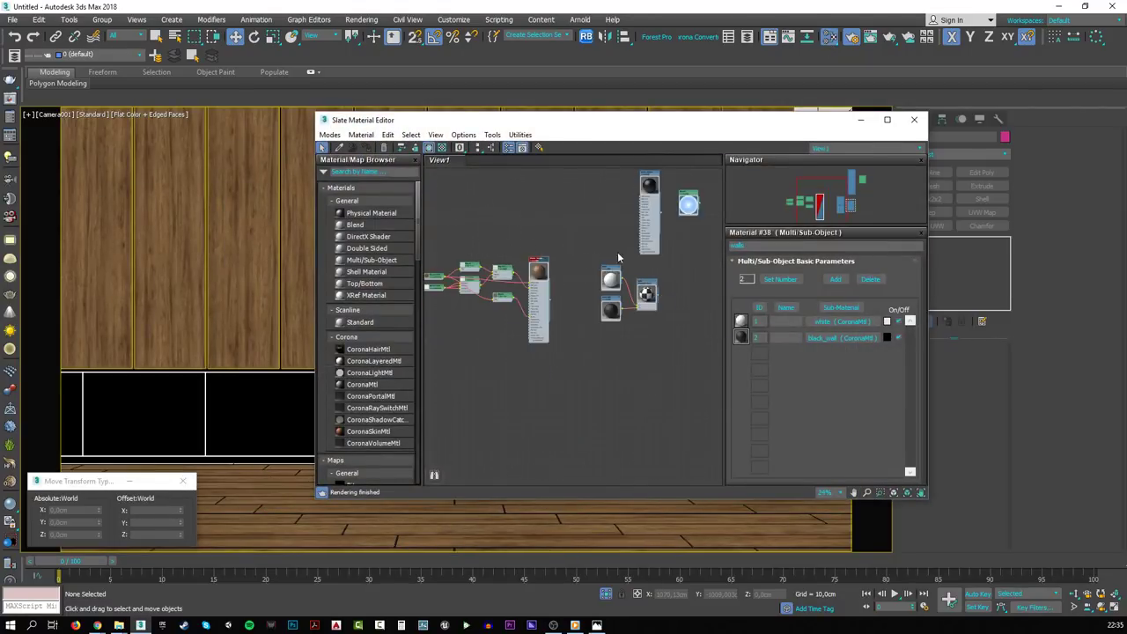
{"action": "scroll", "coordinate": [607, 265], "scroll_direction": "up", "scroll_amount": 6}
{"action": "left_click", "coordinate": [615, 249]}
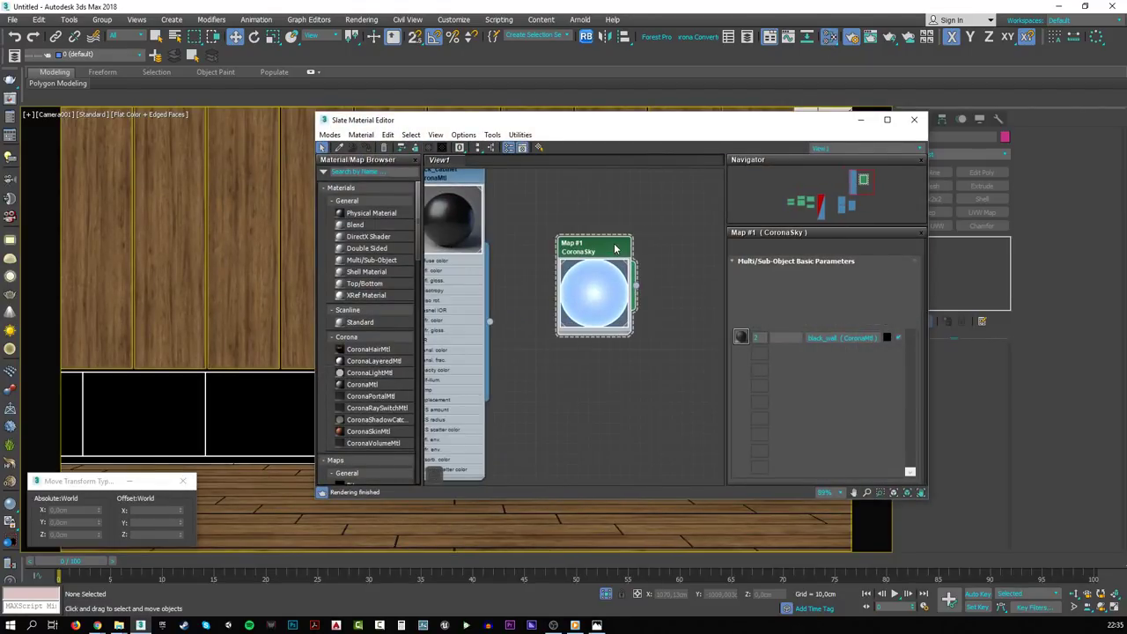
{"action": "double_click", "coordinate": [896, 275]}
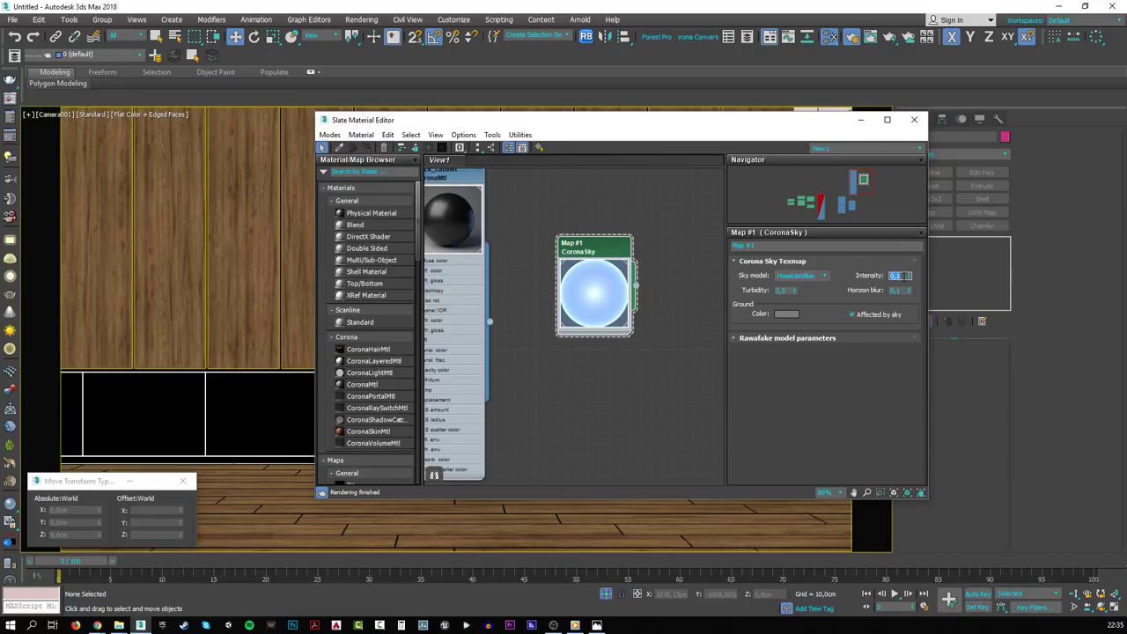
{"action": "key", "text": "BackSpace"}
{"action": "type", "text": "0,2"}
{"action": "key", "text": "Return"}
{"action": "key", "text": "alt+Tab"}
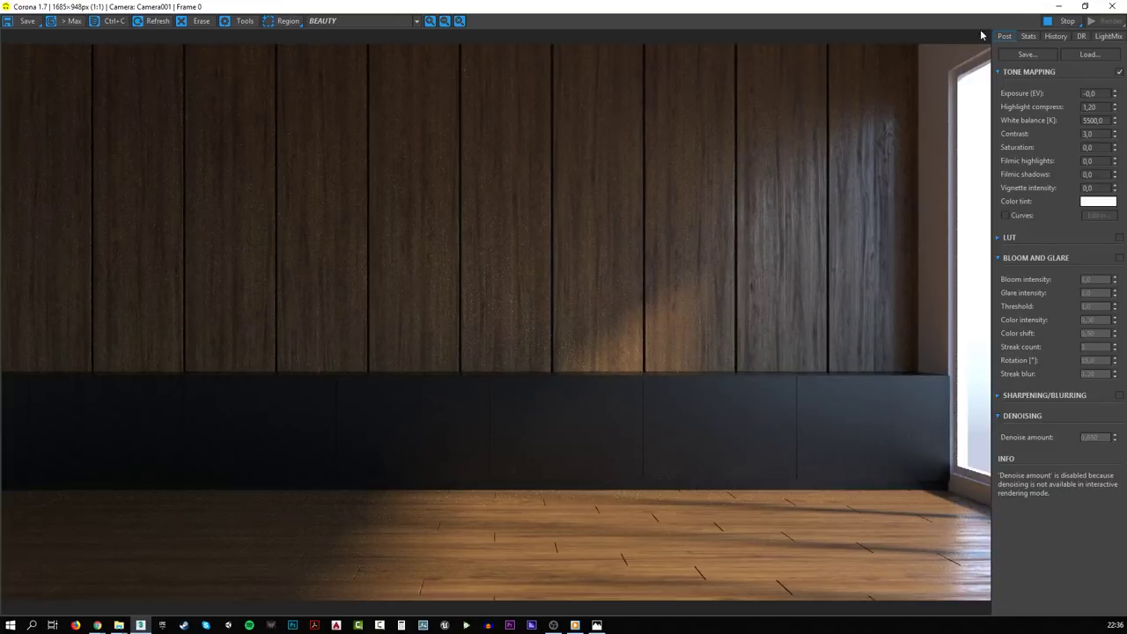
{"action": "left_click", "coordinate": [1063, 20]}
- Isolate the plank floor and view it from above in perspective
{"action": "left_click", "coordinate": [1061, 7]}
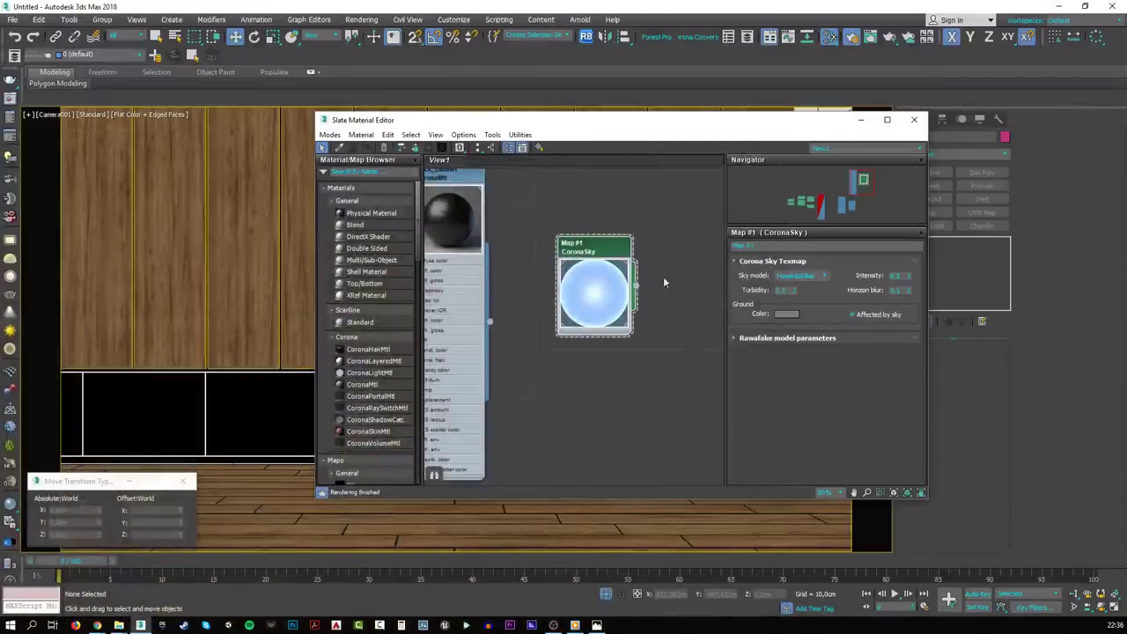
{"action": "left_click", "coordinate": [863, 117]}
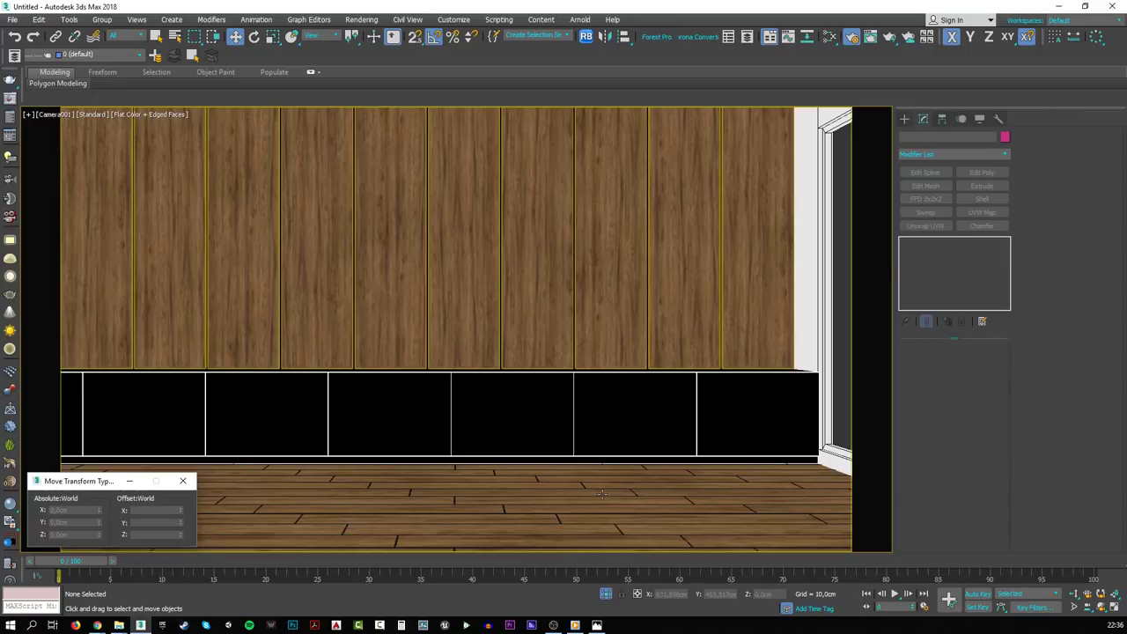
{"action": "left_click", "coordinate": [601, 494]}
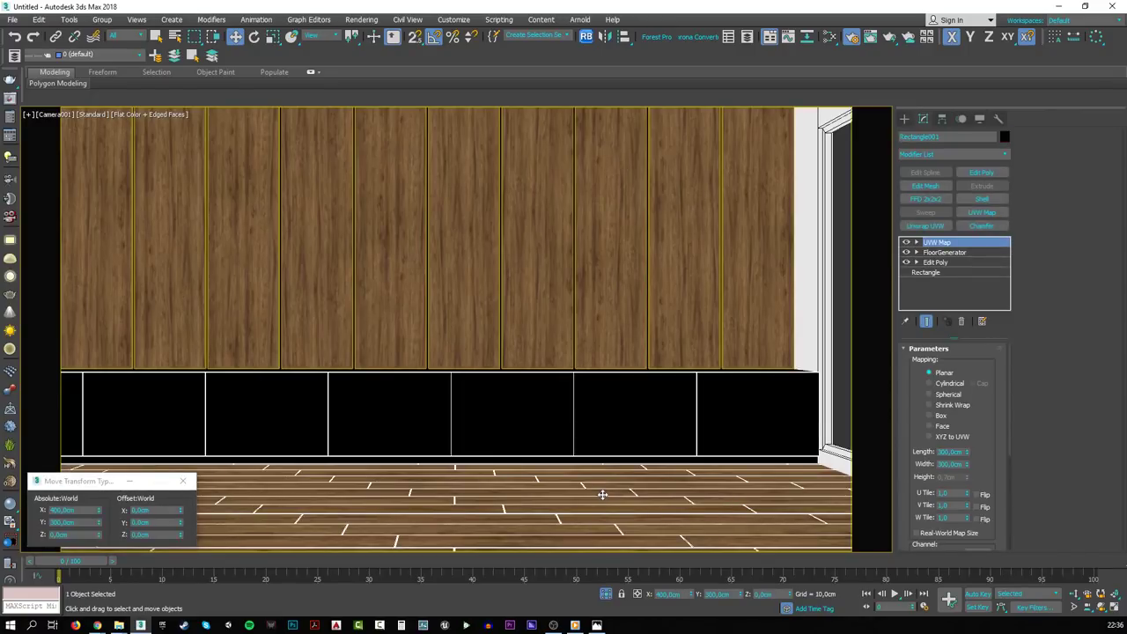
{"action": "key", "text": "alt+q"}
{"action": "key", "text": "p"}
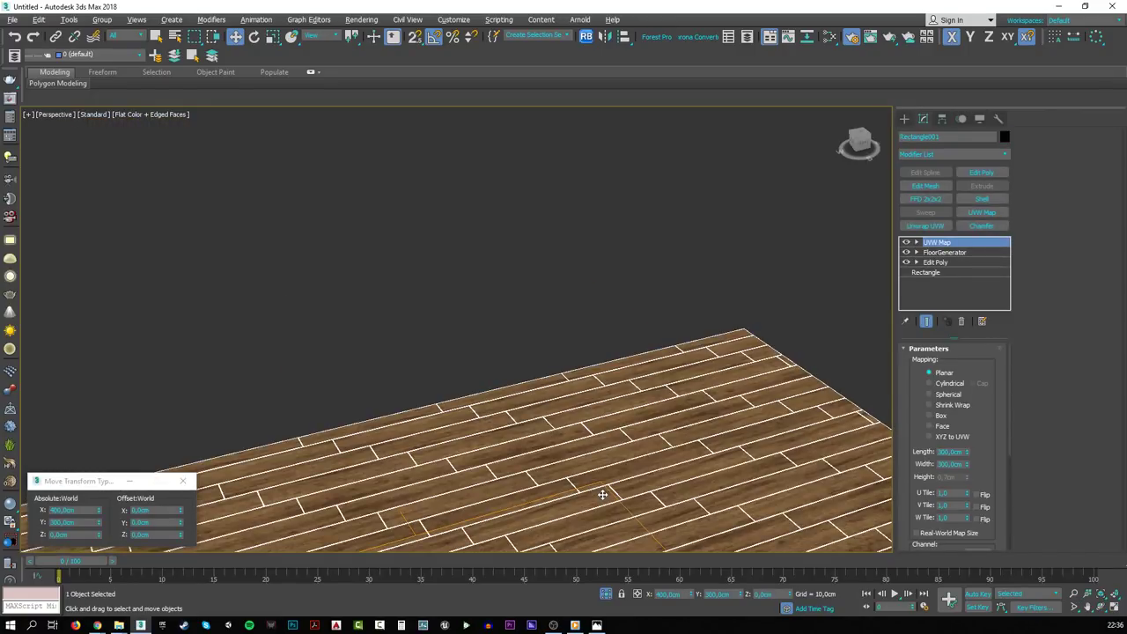
{"action": "key", "text": "z"}
{"action": "middle_click_drag", "start_coordinate": [601, 494], "coordinate": [563, 352], "text": "alt"}
{"action": "scroll", "coordinate": [527, 248], "scroll_direction": "up", "scroll_amount": 10}
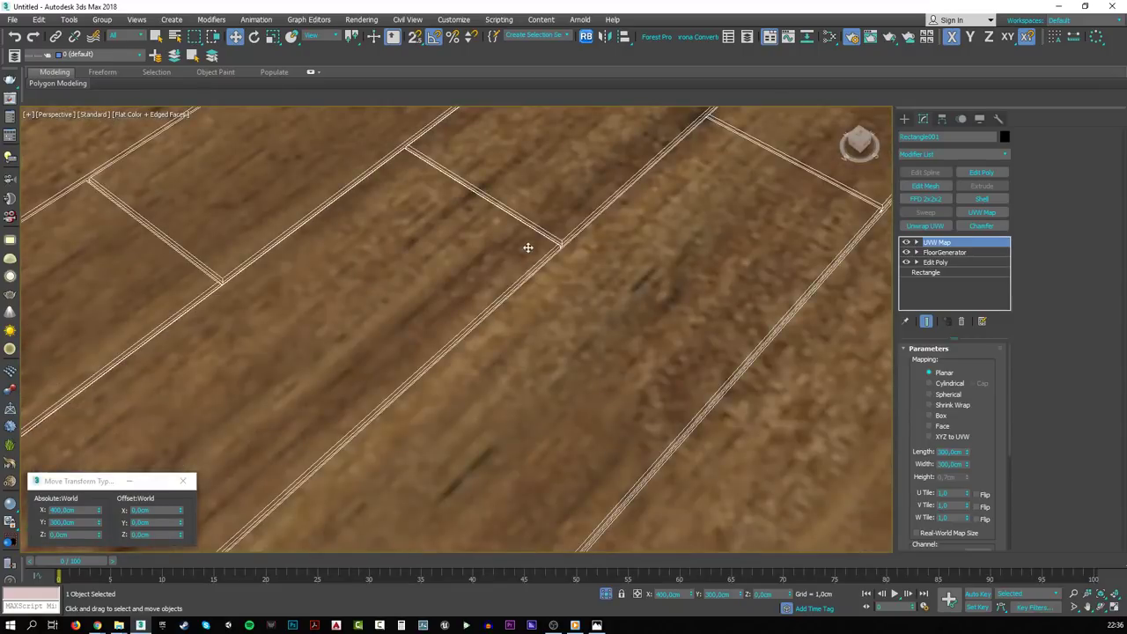
{"action": "scroll", "coordinate": [408, 446], "scroll_direction": "up", "scroll_amount": 6}
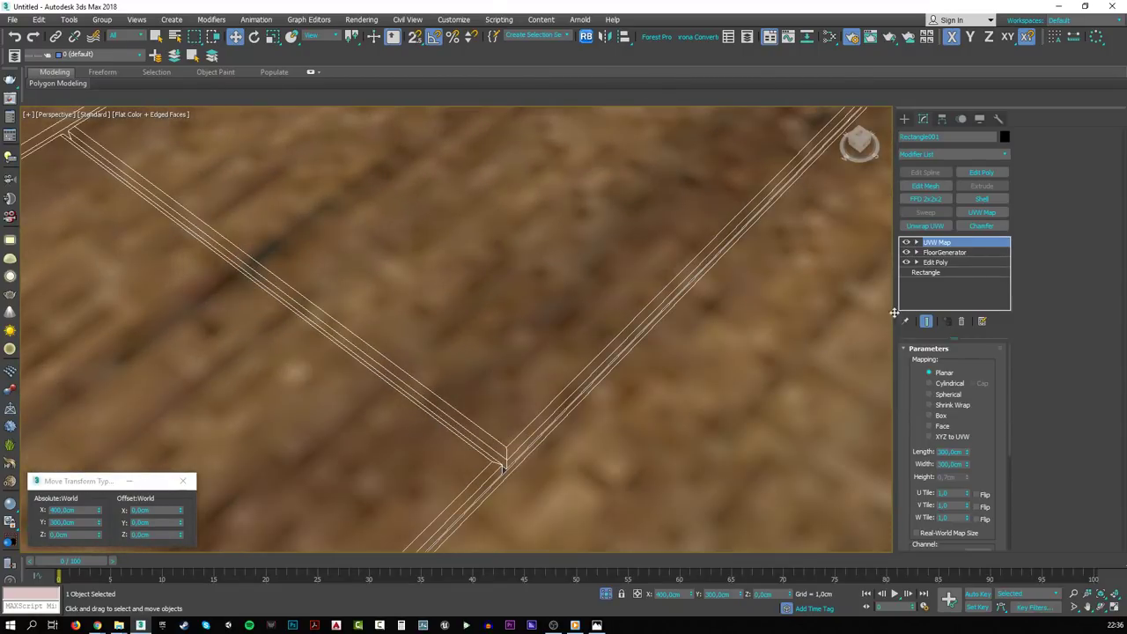
- Set the FloorGenerator Grout Len to 0,05cm
{"action": "left_click", "coordinate": [944, 252]}
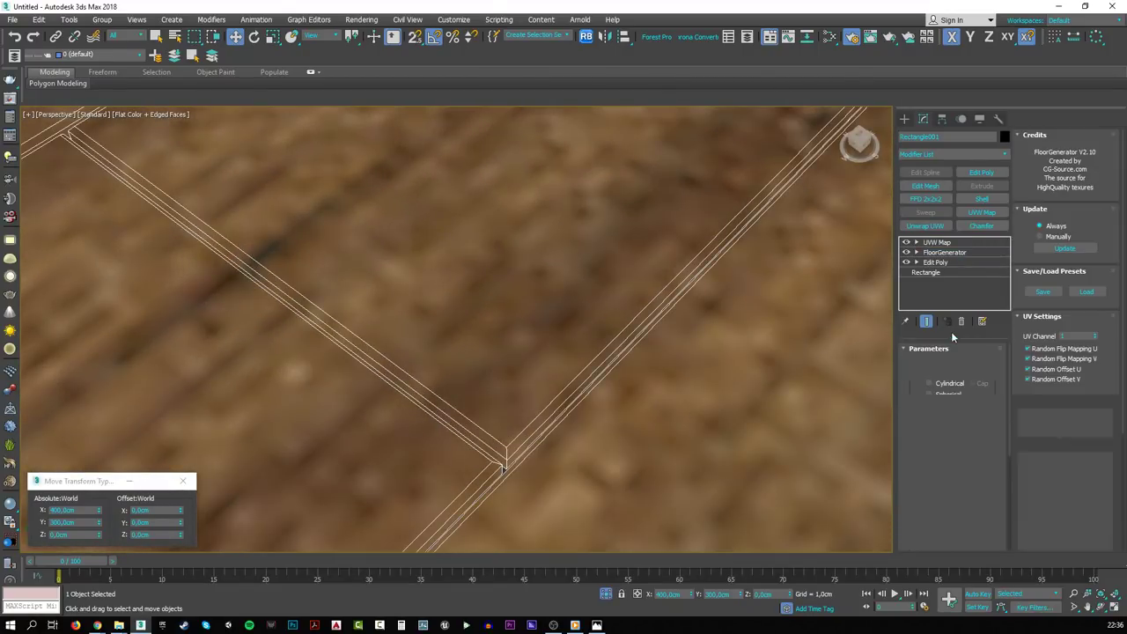
{"action": "left_click", "coordinate": [969, 478]}
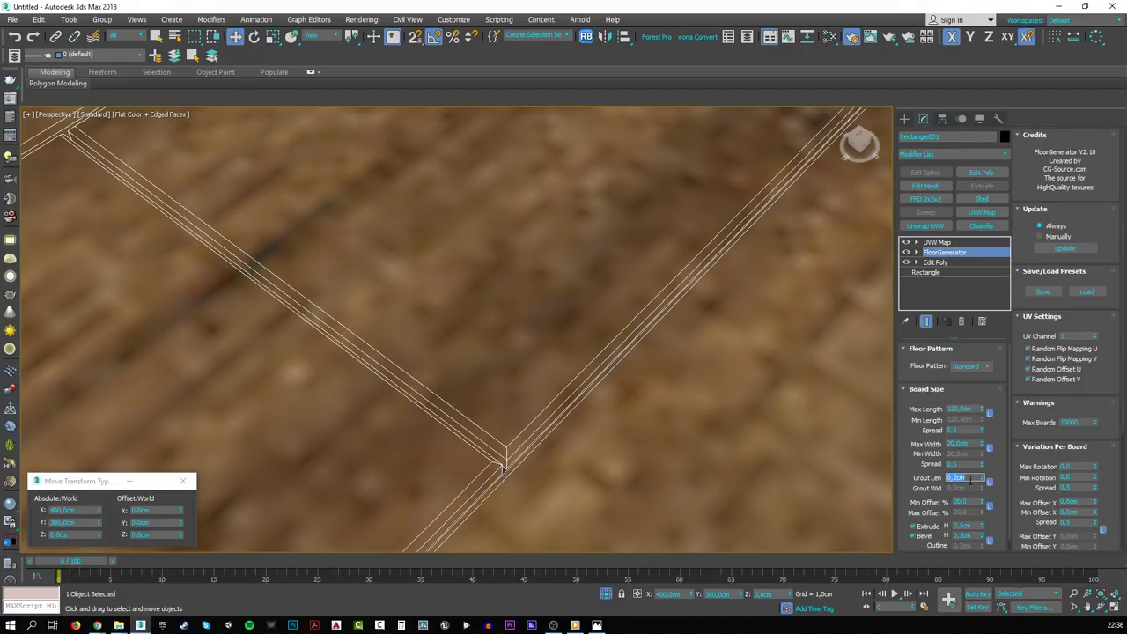
{"action": "type", "text": "0"}
{"action": "key", "text": "Return"}
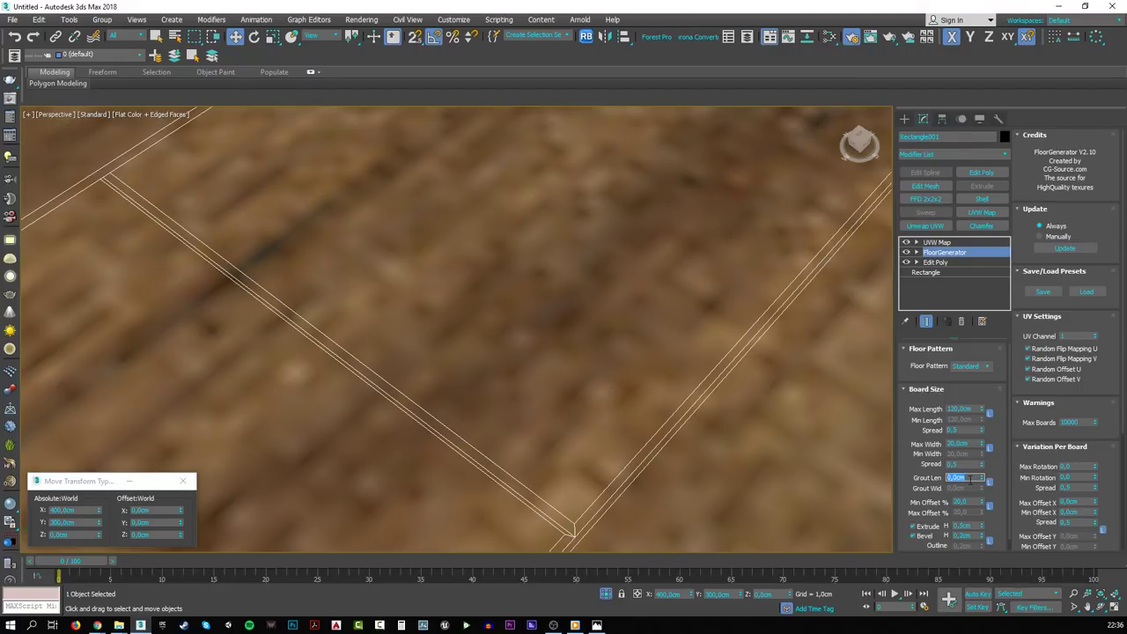
{"action": "type", "text": "0,05"}
{"action": "key", "text": "Return"}
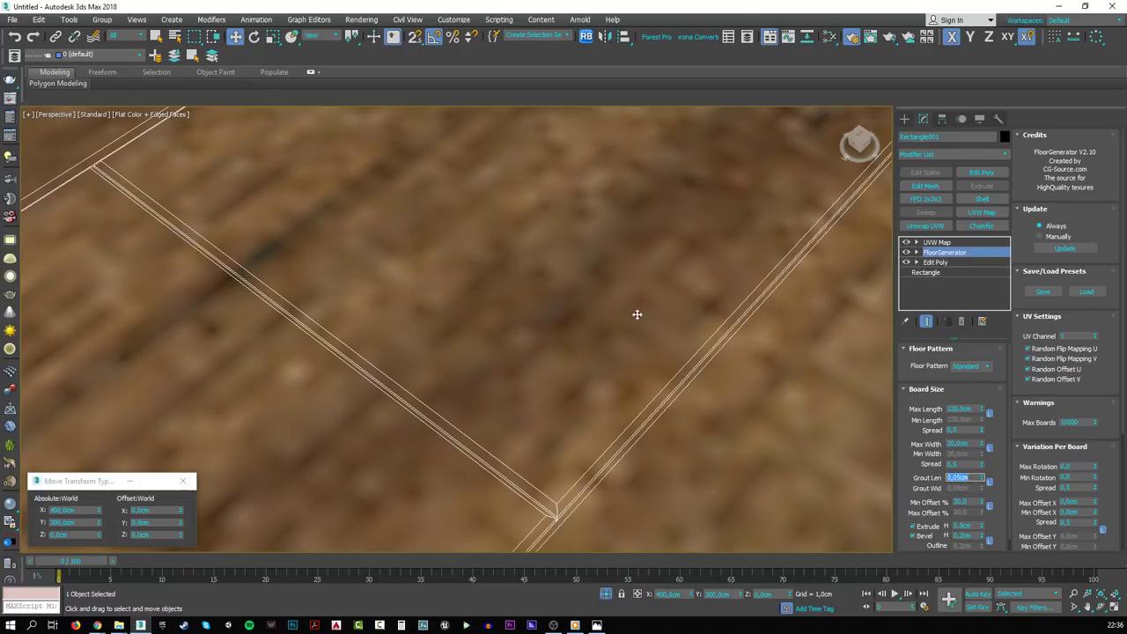
- Return to the camera view, unhide all objects, and maximize the Corona frame buffer
{"action": "middle_click_drag", "start_coordinate": [636, 315], "coordinate": [611, 360]}
{"action": "key", "text": "c"}
{"action": "right_click", "coordinate": [607, 367]}
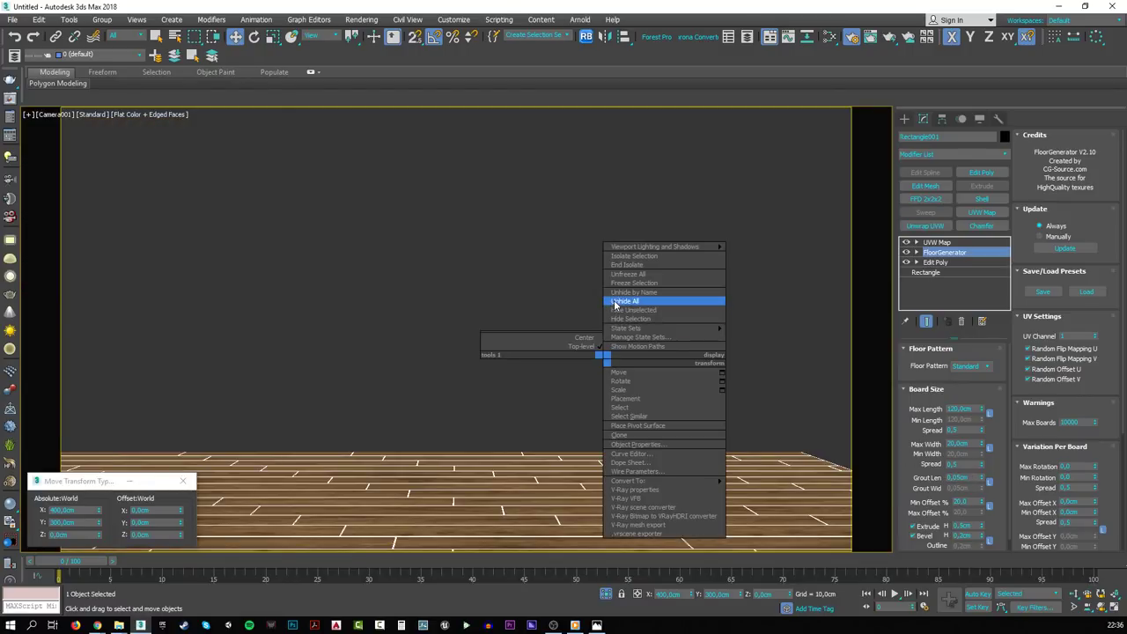
{"action": "left_click", "coordinate": [613, 300]}
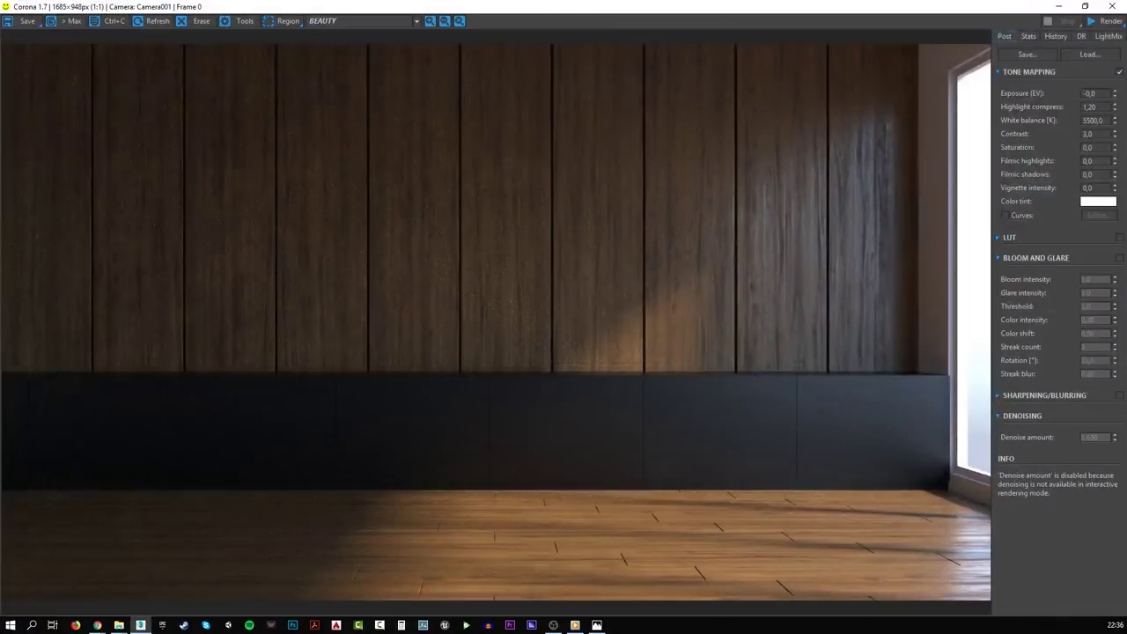
{"action": "left_click", "coordinate": [1084, 6]}
{"action": "left_click", "coordinate": [965, 112]}
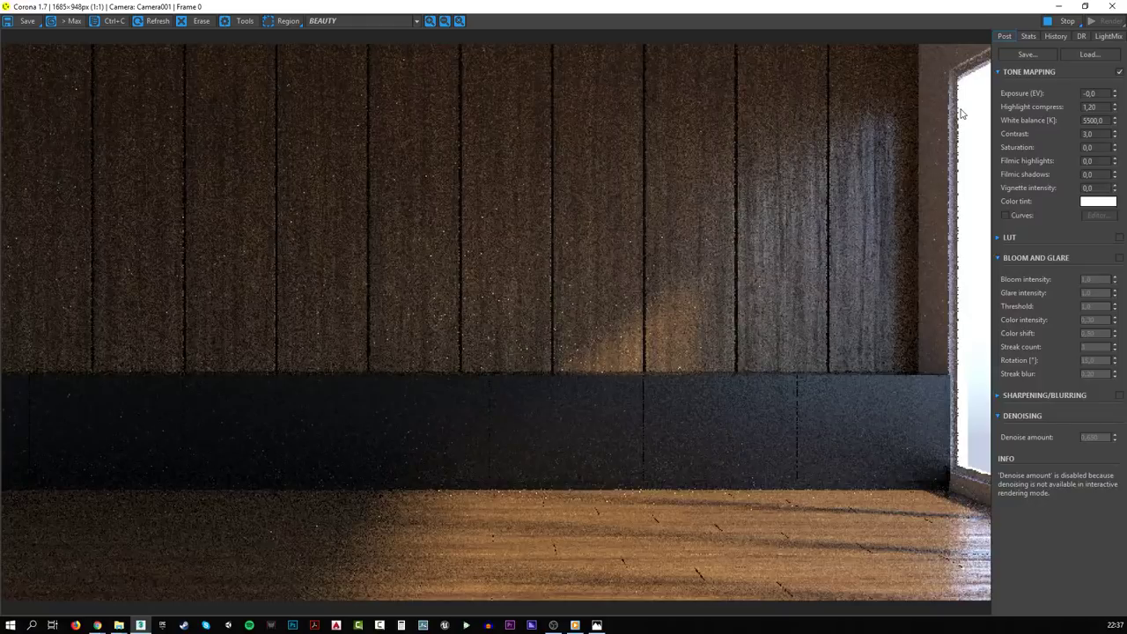
- Lower the FloorGenerator Bevel H from 0,2cm to 0,1cm
{"action": "left_click", "coordinate": [1058, 6]}
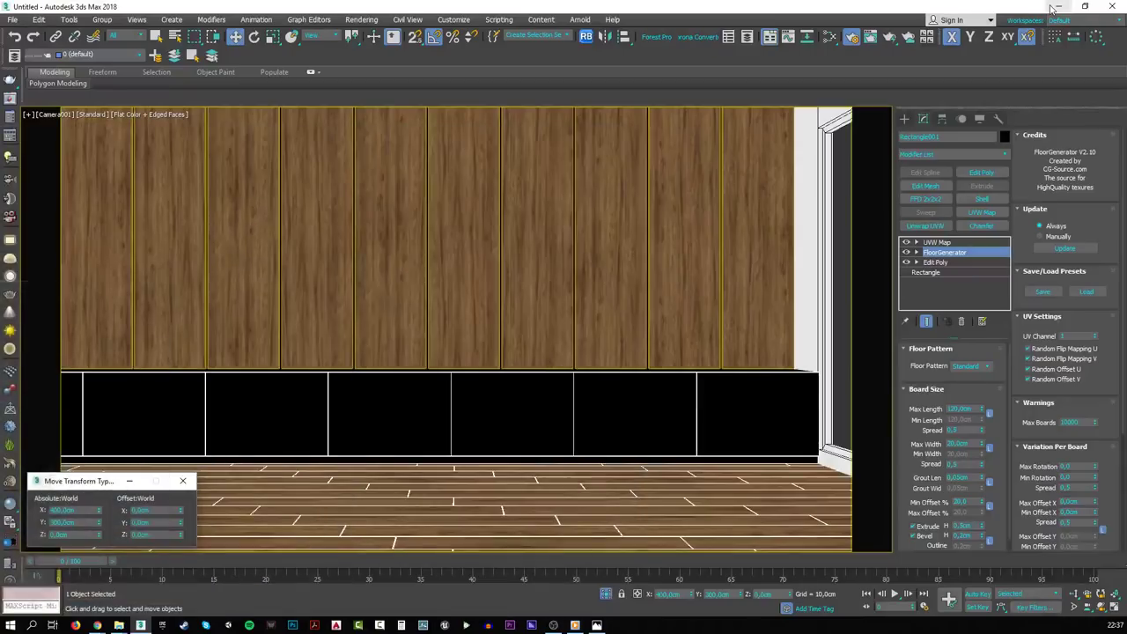
{"action": "left_click", "coordinate": [937, 242]}
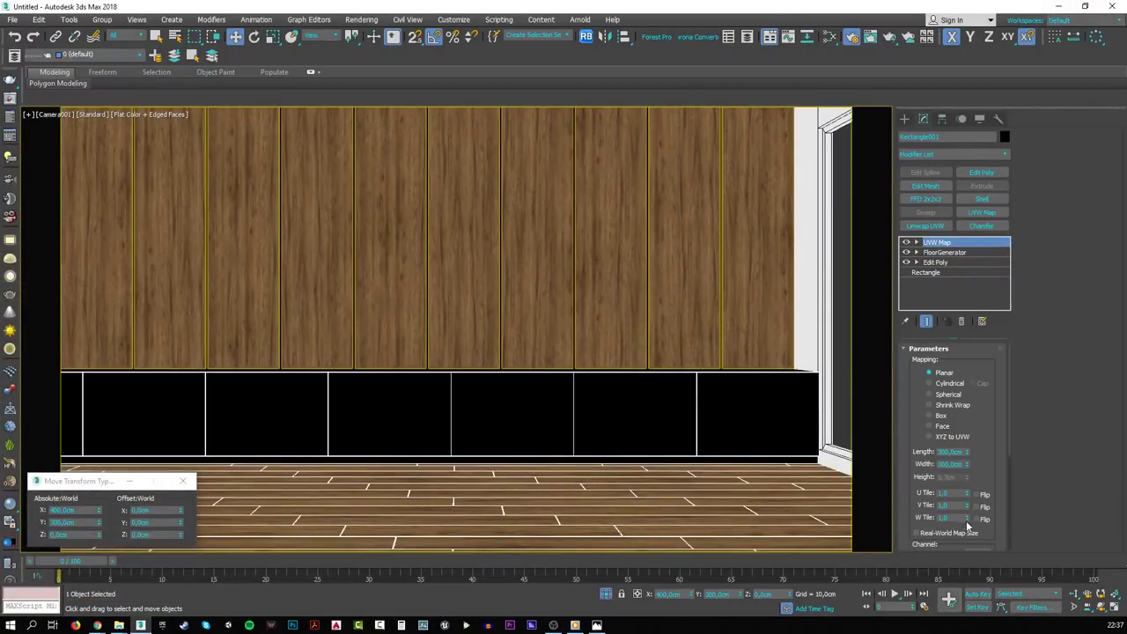
{"action": "left_click", "coordinate": [979, 253]}
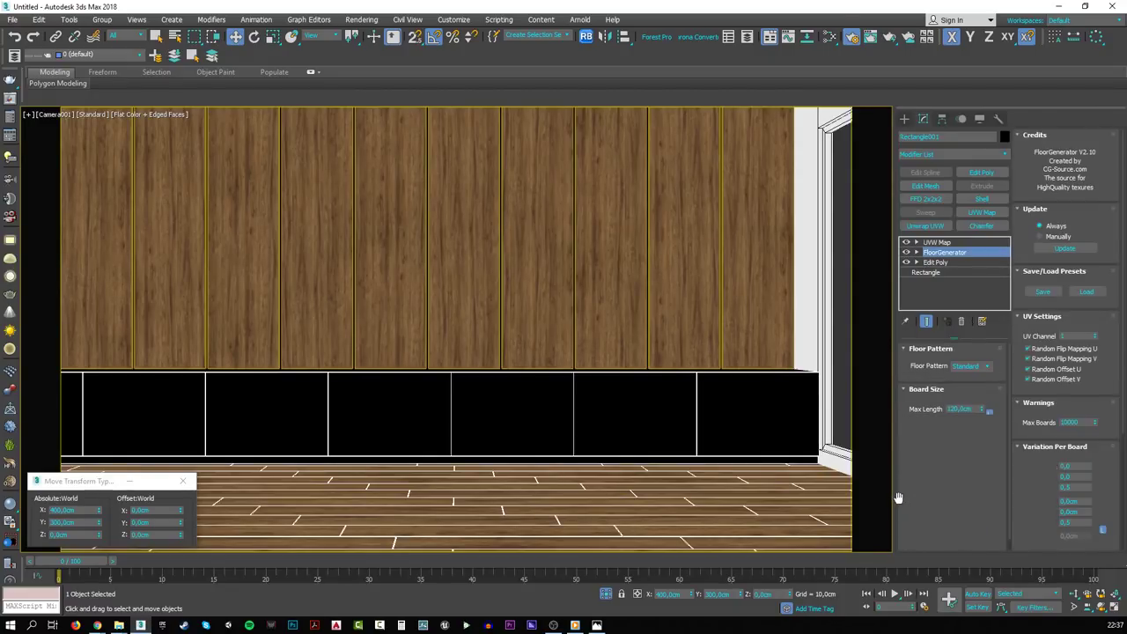
{"action": "double_click", "coordinate": [968, 524]}
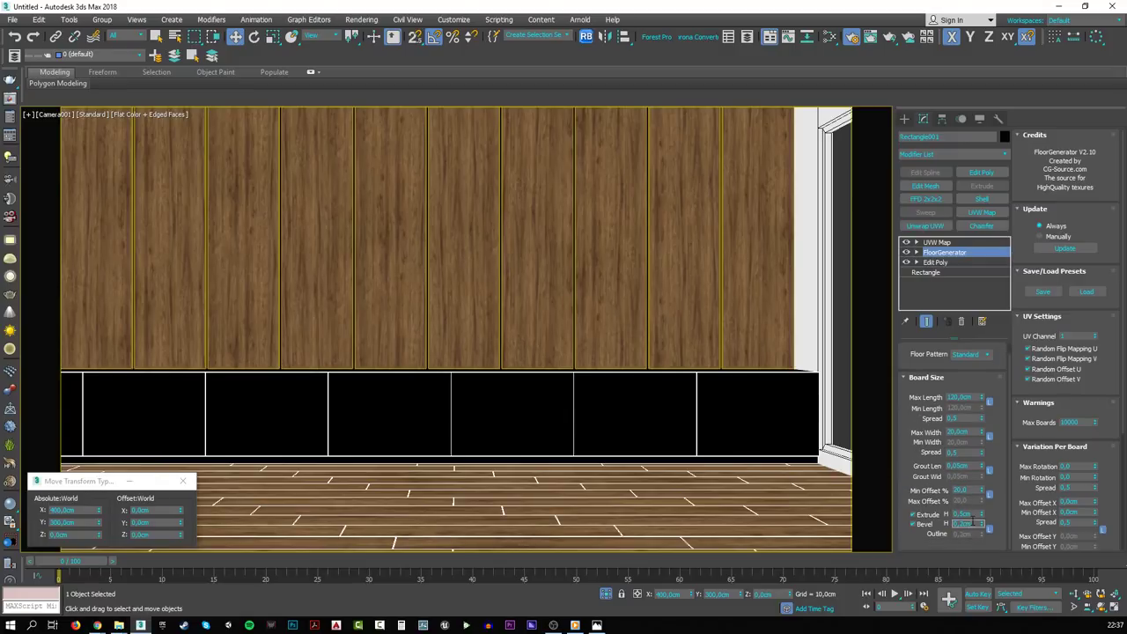
{"action": "type", "text": "0,1"}
{"action": "key", "text": "Return"}
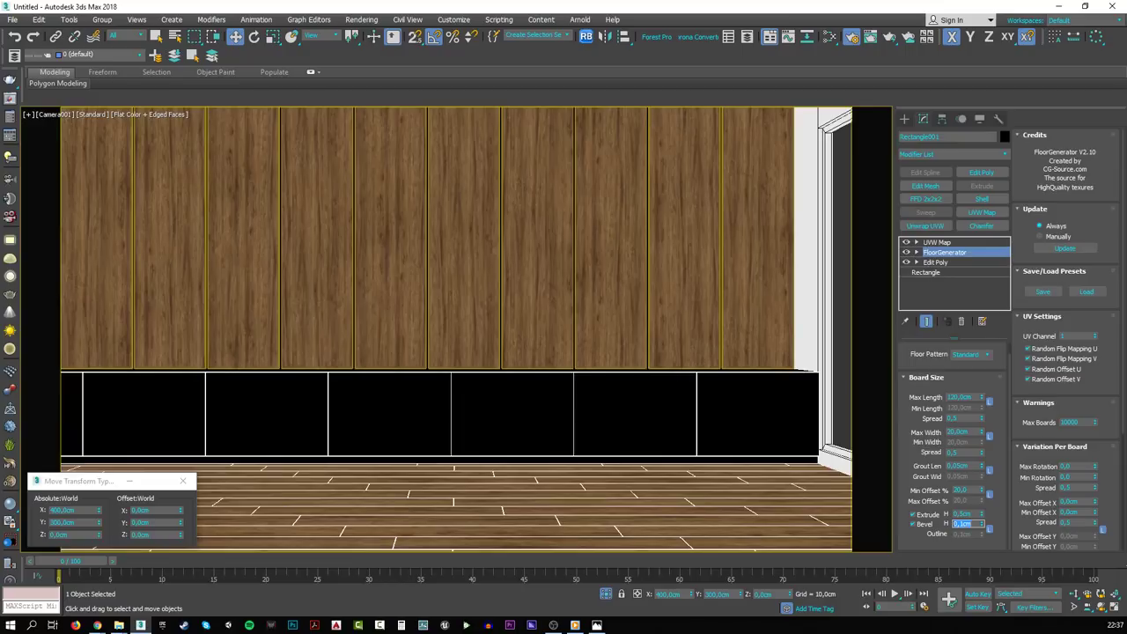
- Run a Corona interactive test render of the camera view, stop it, and minimize the frame buffer
{"action": "key", "text": "shift+q"}
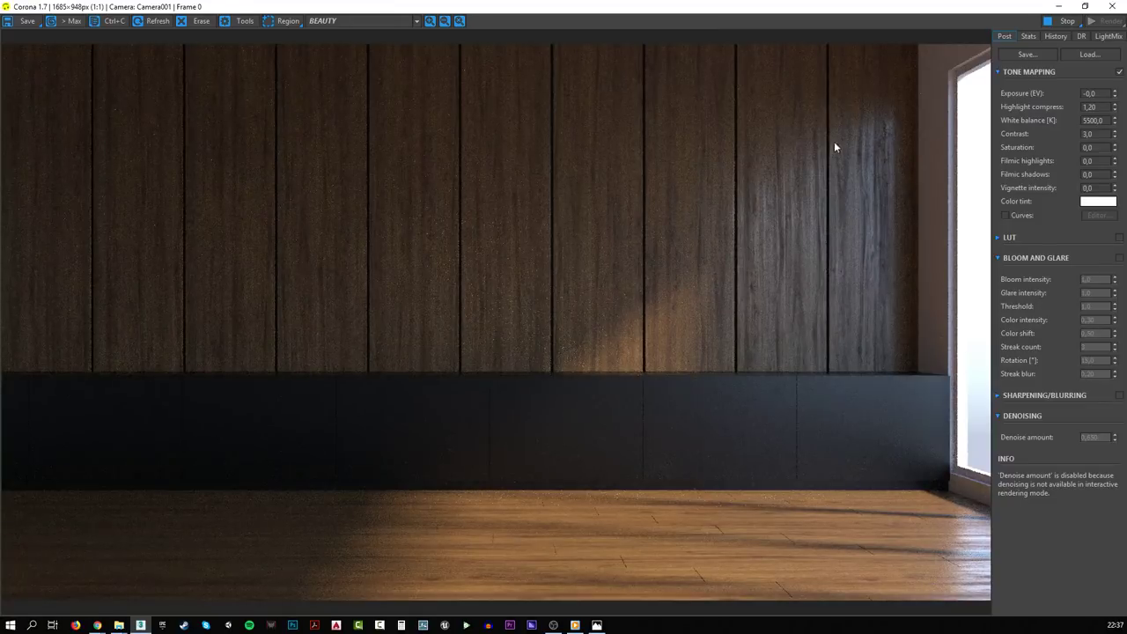
{"action": "left_click", "coordinate": [1061, 21]}
{"action": "left_click", "coordinate": [1060, 11]}
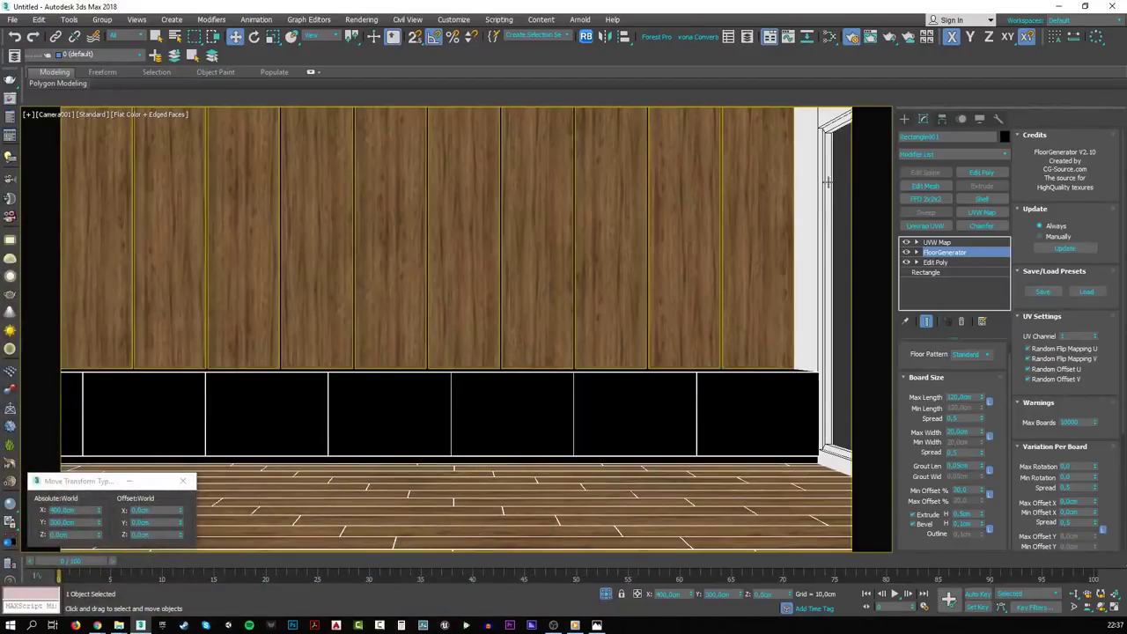
- Add a Chamfer modifier to Rectangle003 with Amount 0,25cm, 2 segments, smoothing chamfers only
{"action": "left_click", "coordinate": [826, 183]}
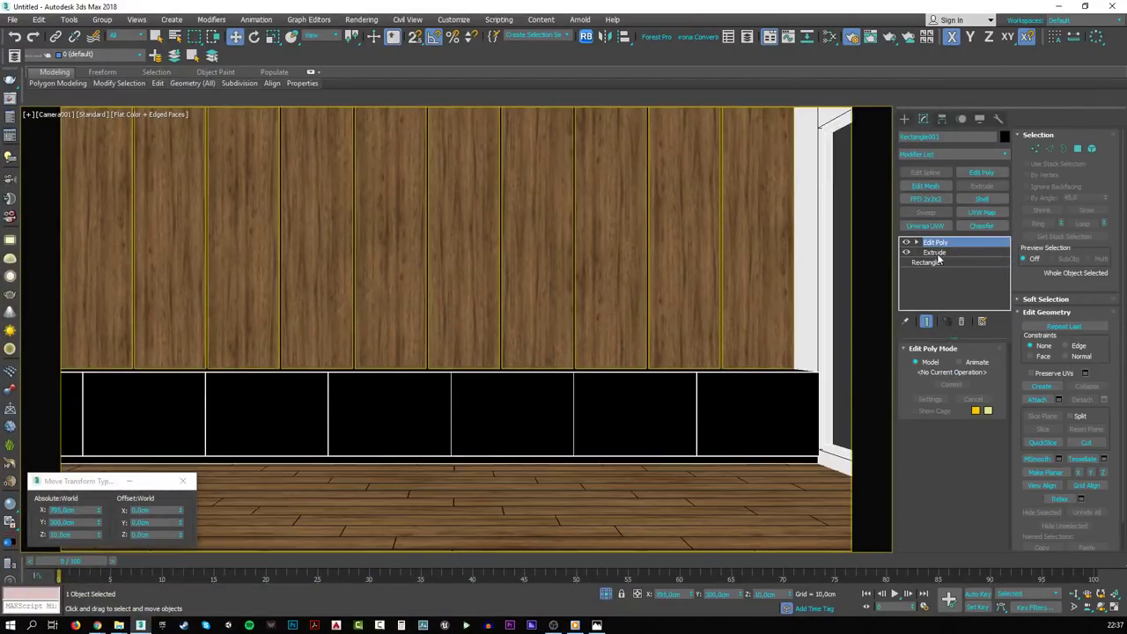
{"action": "left_click", "coordinate": [979, 228]}
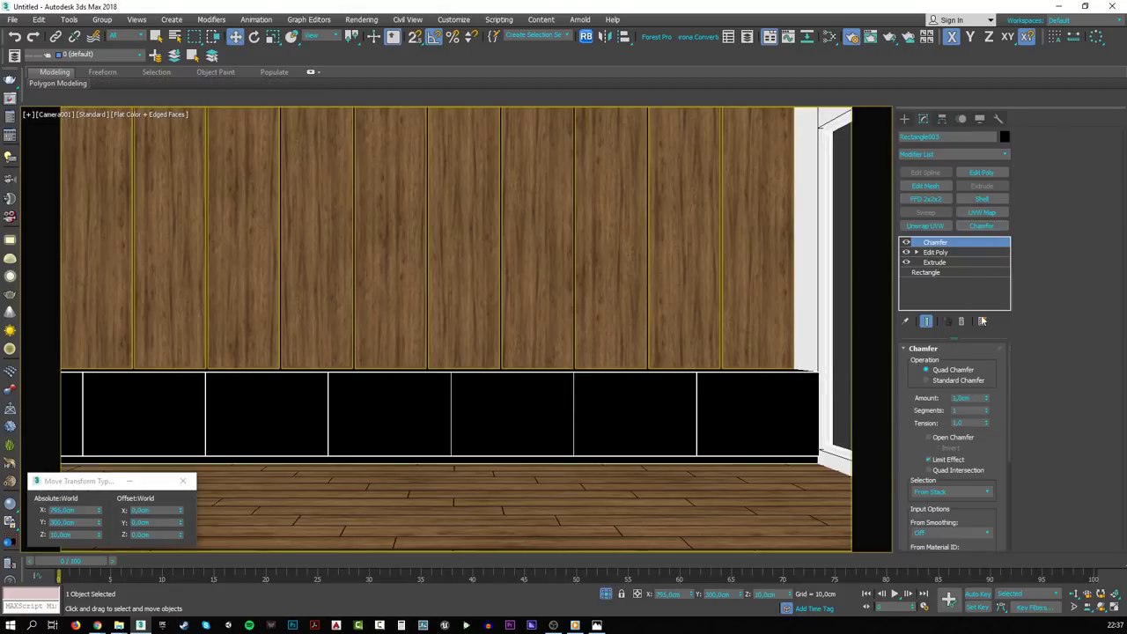
{"action": "double_click", "coordinate": [973, 398]}
{"action": "type", "text": "0,25"}
{"action": "double_click", "coordinate": [969, 410]}
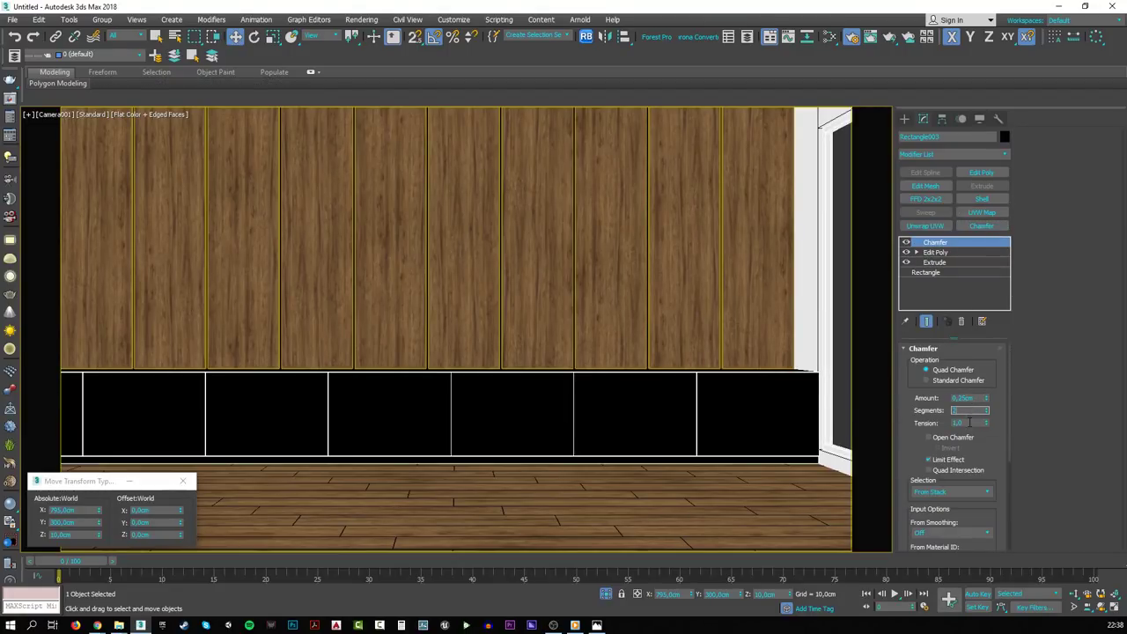
{"action": "type", "text": "2"}
{"action": "double_click", "coordinate": [966, 424]}
{"action": "scroll", "coordinate": [907, 422], "scroll_direction": "down", "scroll_amount": 3}
{"action": "left_click", "coordinate": [926, 492]}
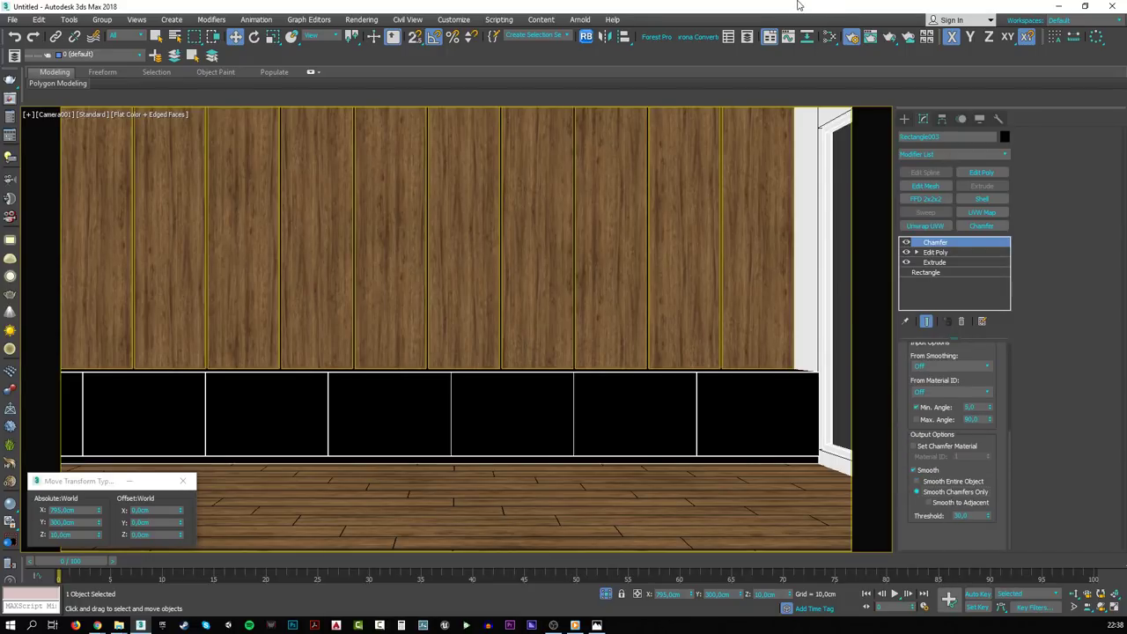
- Open the Slate Material Editor to view the black_cabinet material node, then minimize it
{"action": "left_click", "coordinate": [829, 37]}
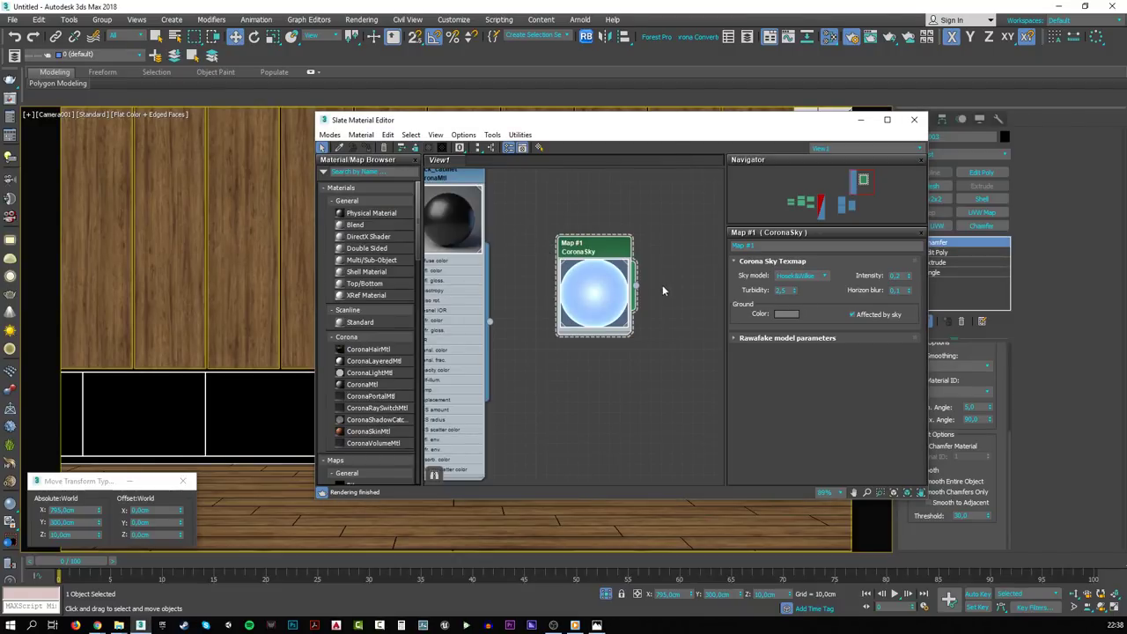
{"action": "middle_click_drag", "start_coordinate": [513, 274], "coordinate": [602, 381]}
{"action": "scroll", "coordinate": [603, 380], "scroll_direction": "down", "scroll_amount": 2}
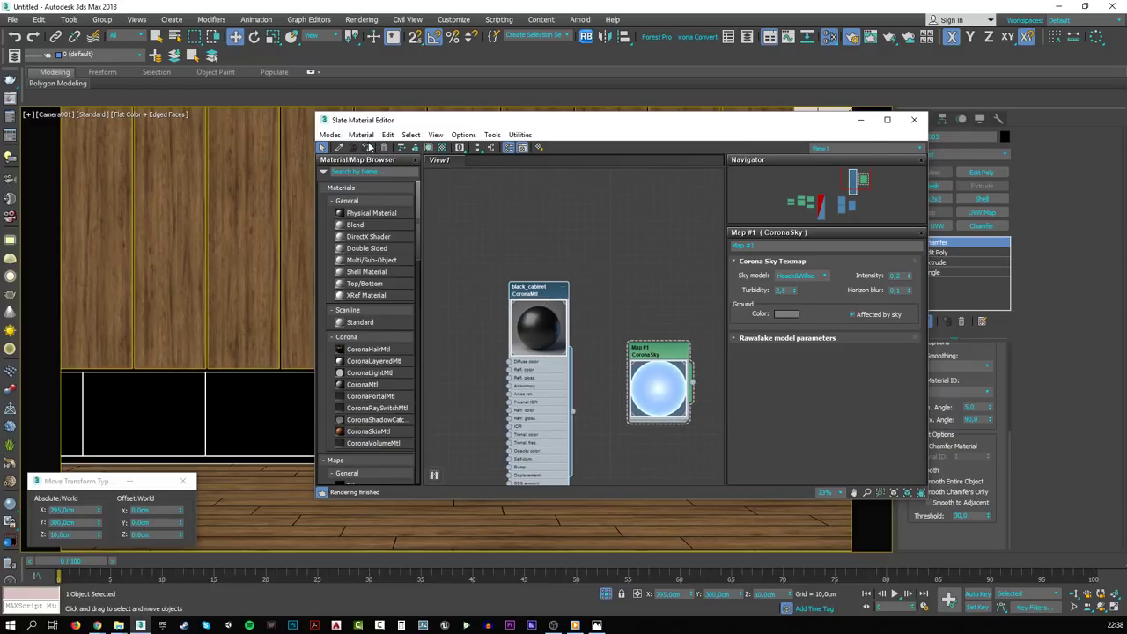
{"action": "left_click", "coordinate": [862, 119]}
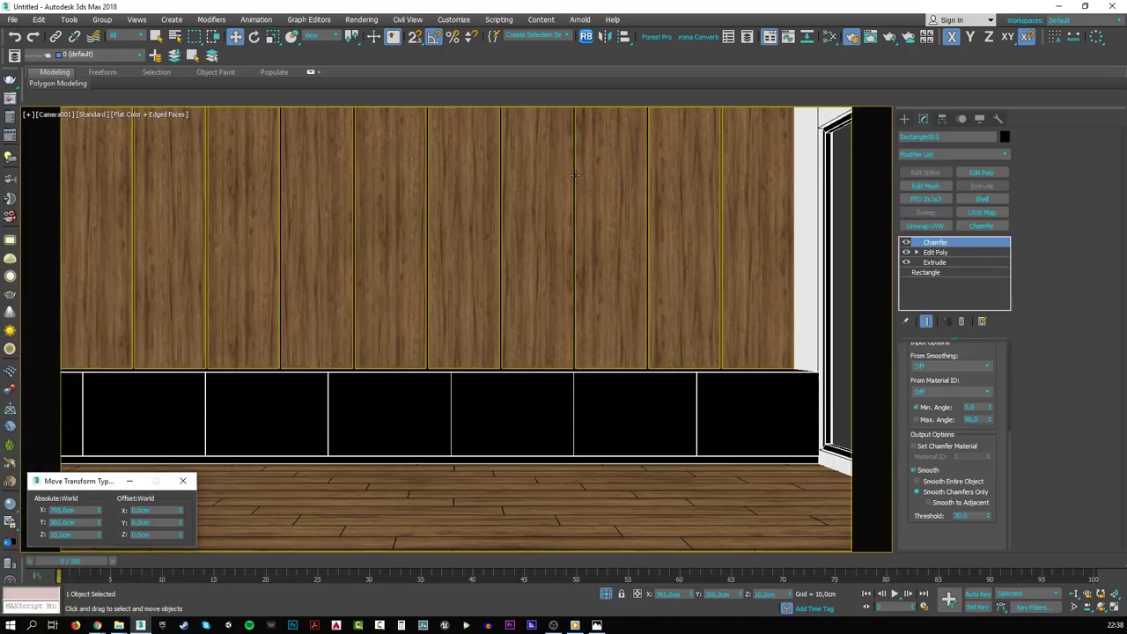
{"action": "key", "text": "alt+Tab"}
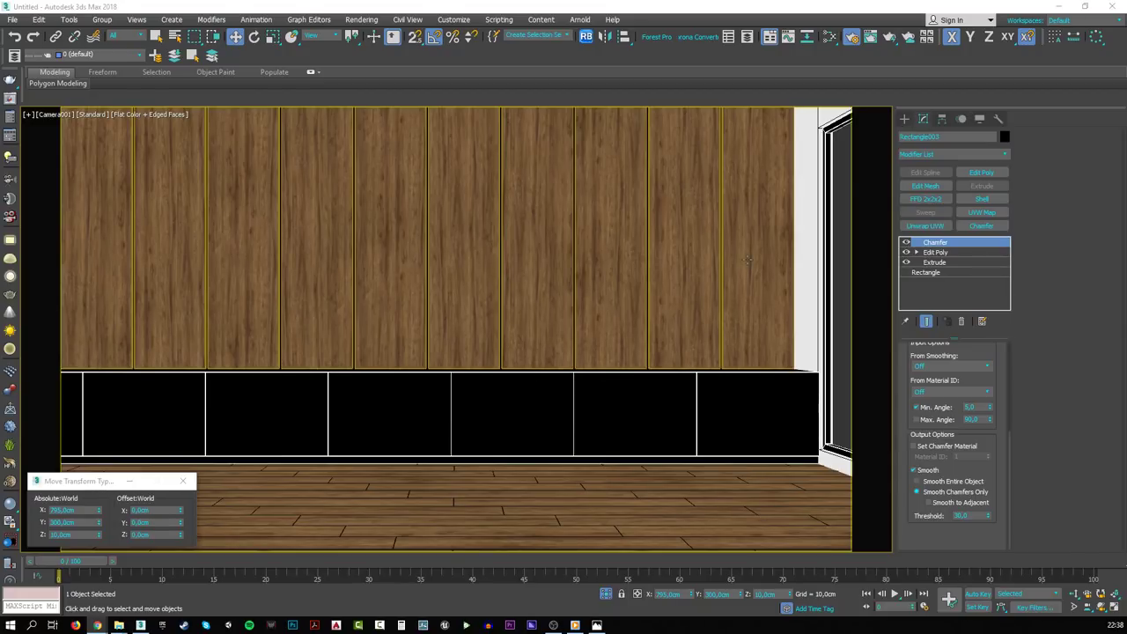
- Select the black cabinet group and switch over to the Chrome browser
{"action": "left_click", "coordinate": [730, 422]}
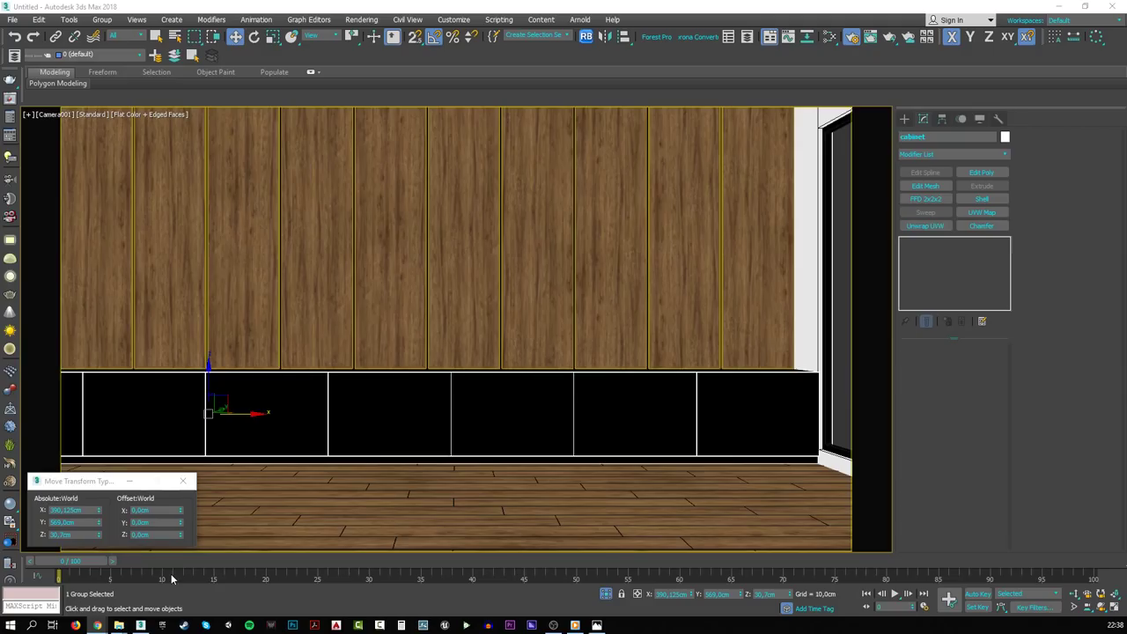
{"action": "key", "text": "alt+Tab"}
- Load 3dsky.org by entering '3dsky' in Chrome's address bar
{"action": "left_click_drag", "start_coordinate": [403, 114], "coordinate": [479, 143]}
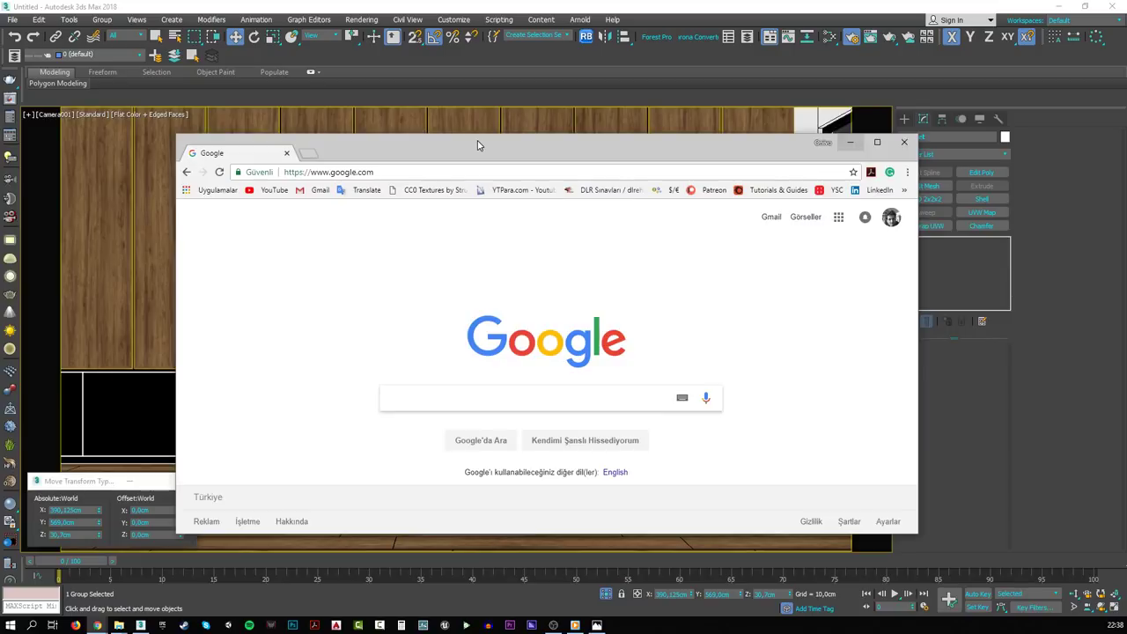
{"action": "left_click", "coordinate": [481, 173]}
{"action": "type", "text": "3dsky"}
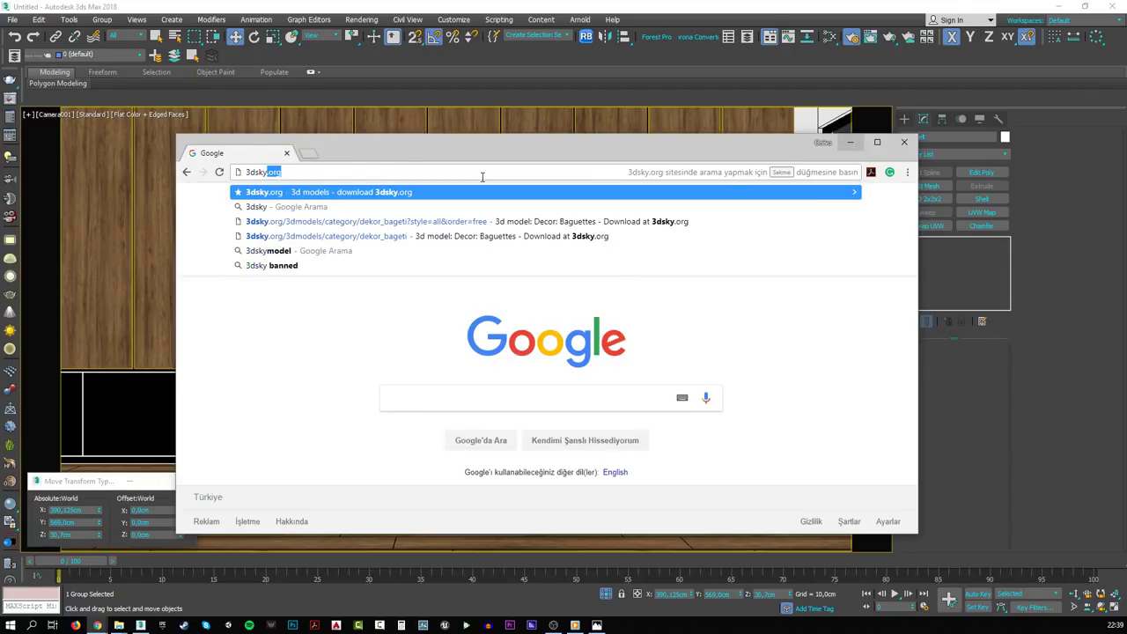
{"action": "key", "text": "Return"}
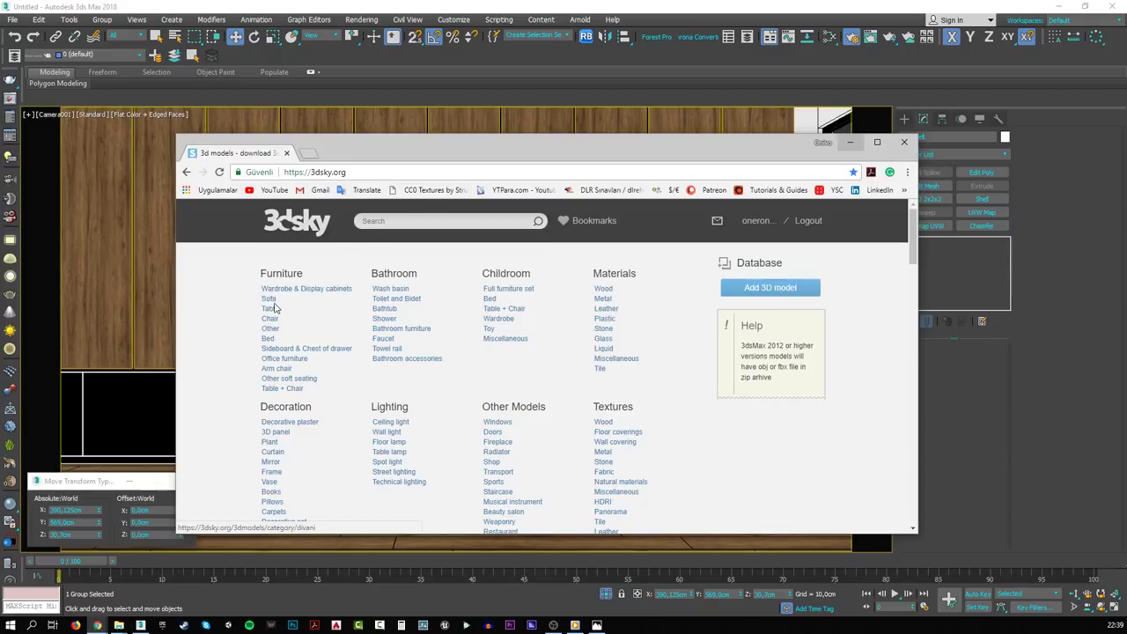
- Open the Arm chair category in a maximized window, showing free models first, and browse page 1
{"action": "left_click", "coordinate": [277, 369]}
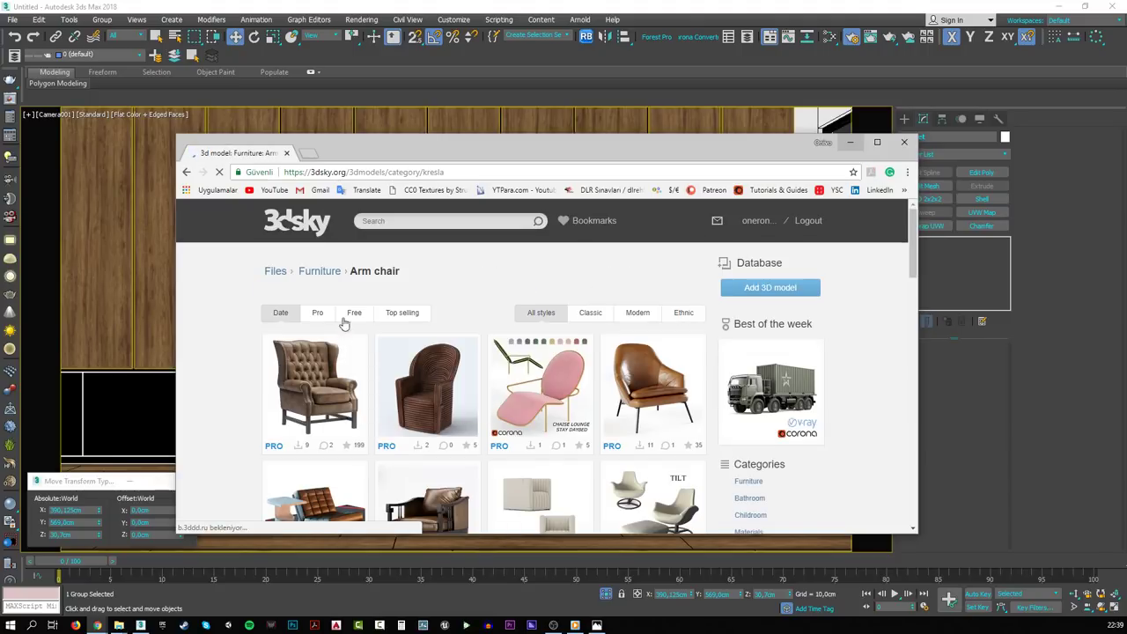
{"action": "left_click", "coordinate": [875, 143]}
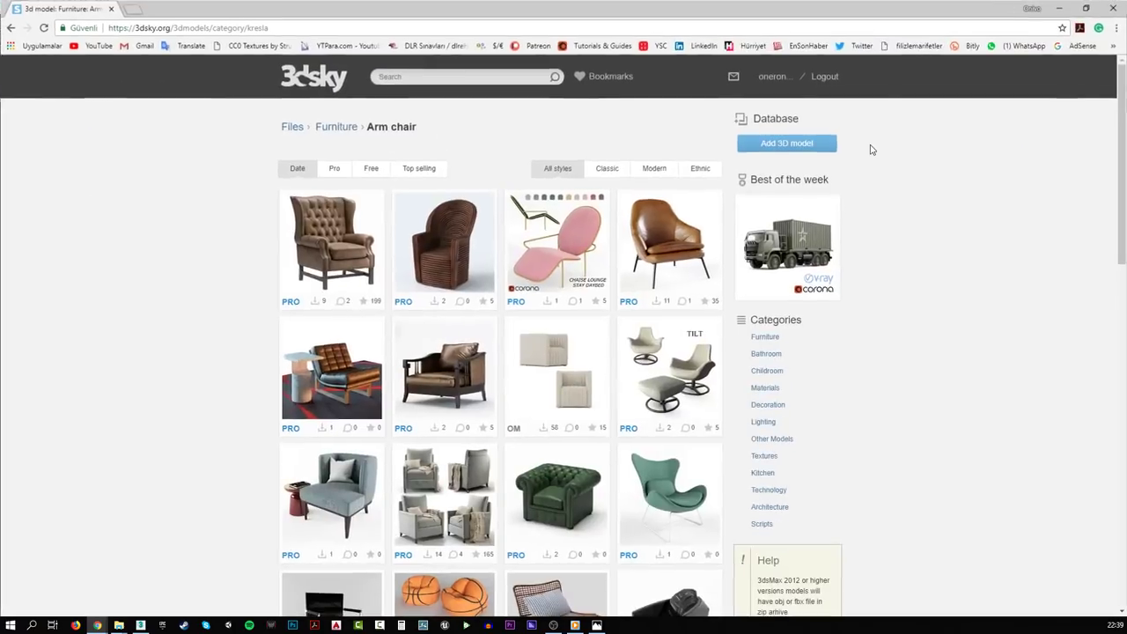
{"action": "left_click", "coordinate": [365, 170]}
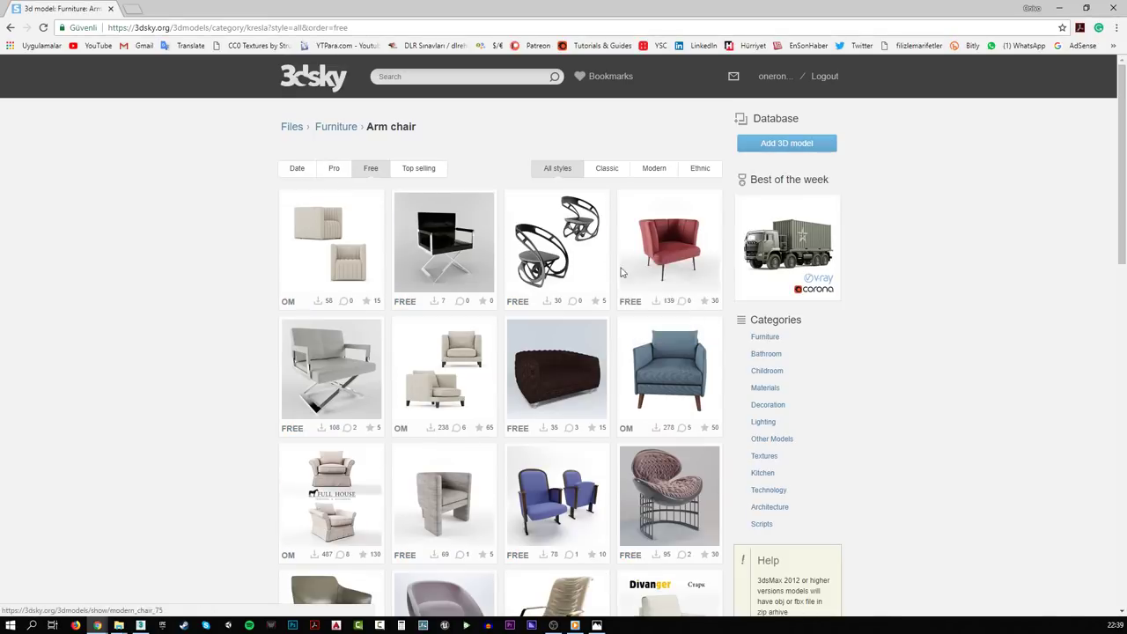
{"action": "scroll", "coordinate": [238, 262], "scroll_direction": "down", "scroll_amount": 3}
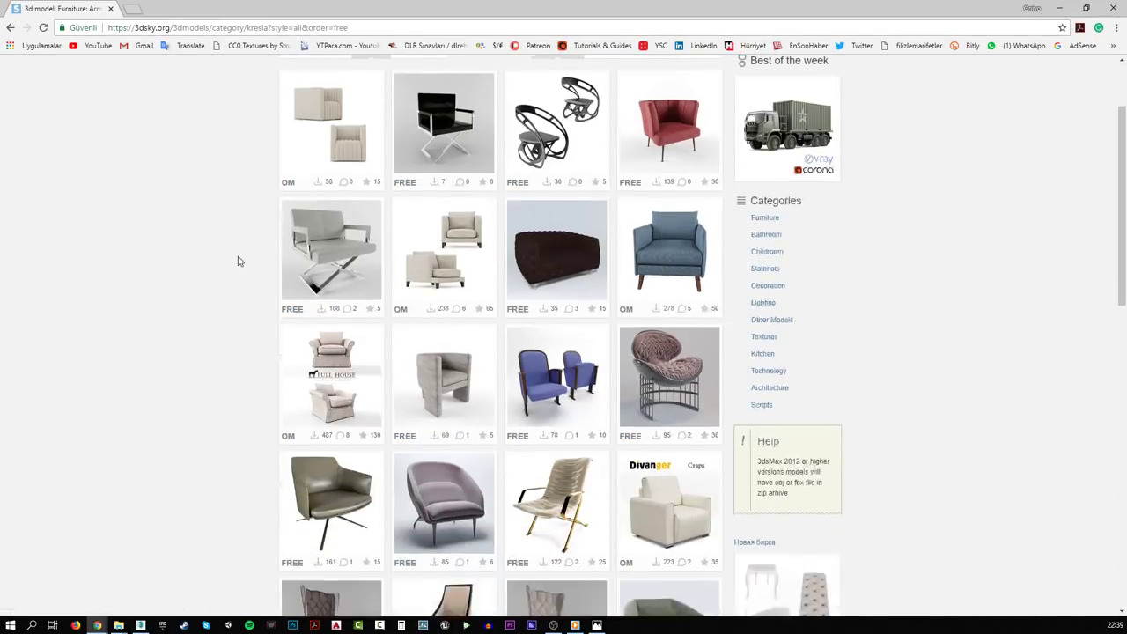
{"action": "scroll", "coordinate": [238, 262], "scroll_direction": "down", "scroll_amount": 4}
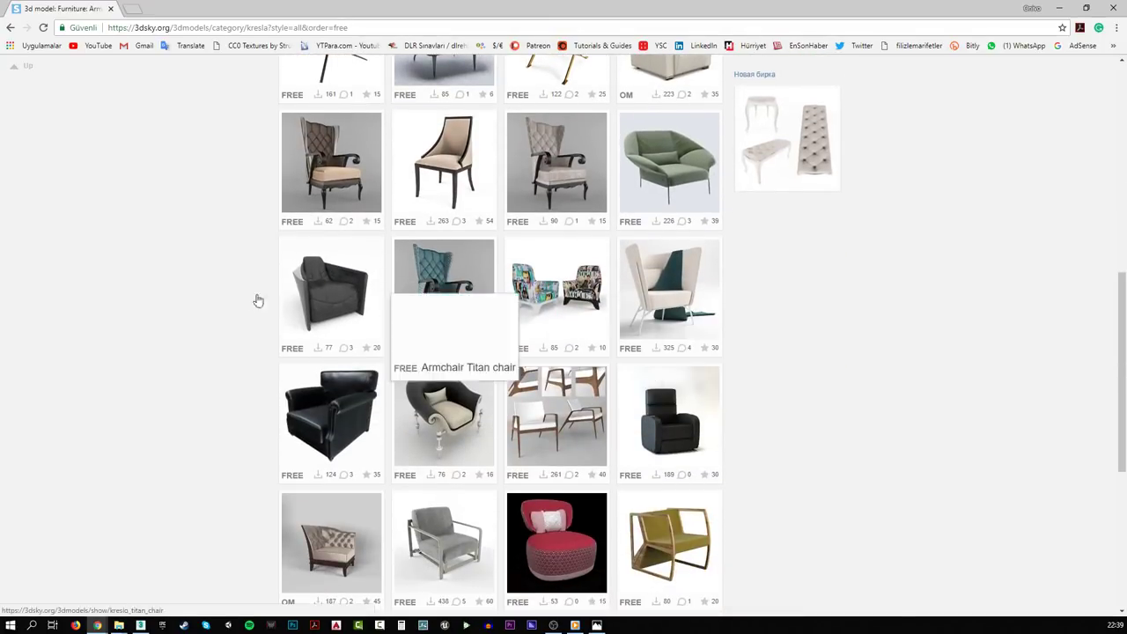
{"action": "scroll", "coordinate": [252, 299], "scroll_direction": "down", "scroll_amount": 4}
{"action": "scroll", "coordinate": [250, 299], "scroll_direction": "down", "scroll_amount": 1}
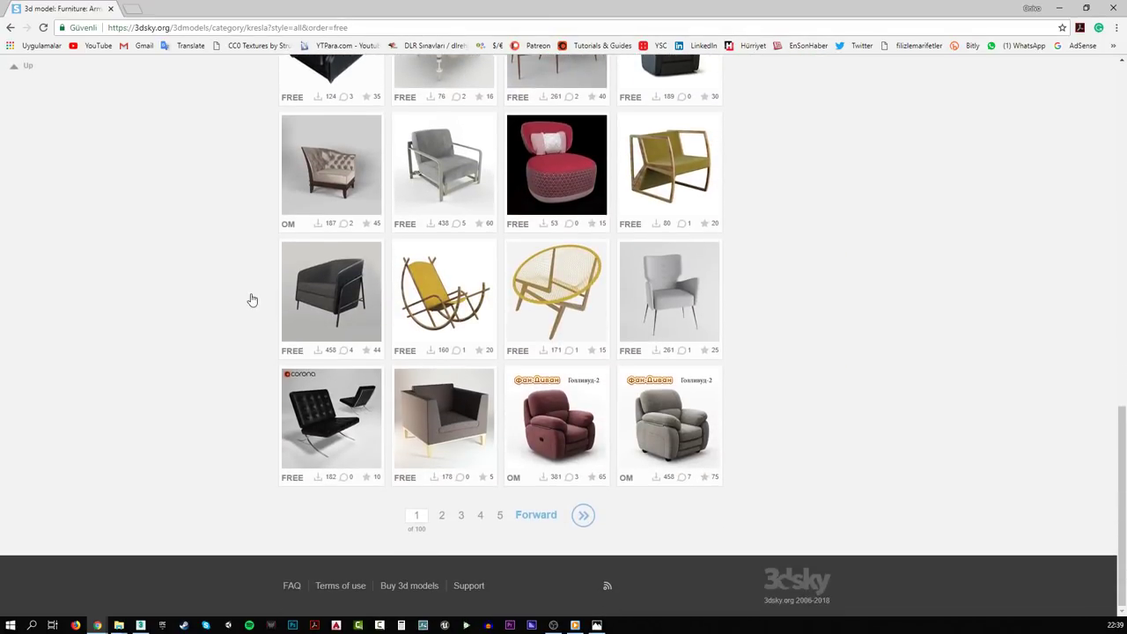
- Browse page 2 of the free armchair listing
{"action": "left_click", "coordinate": [441, 514]}
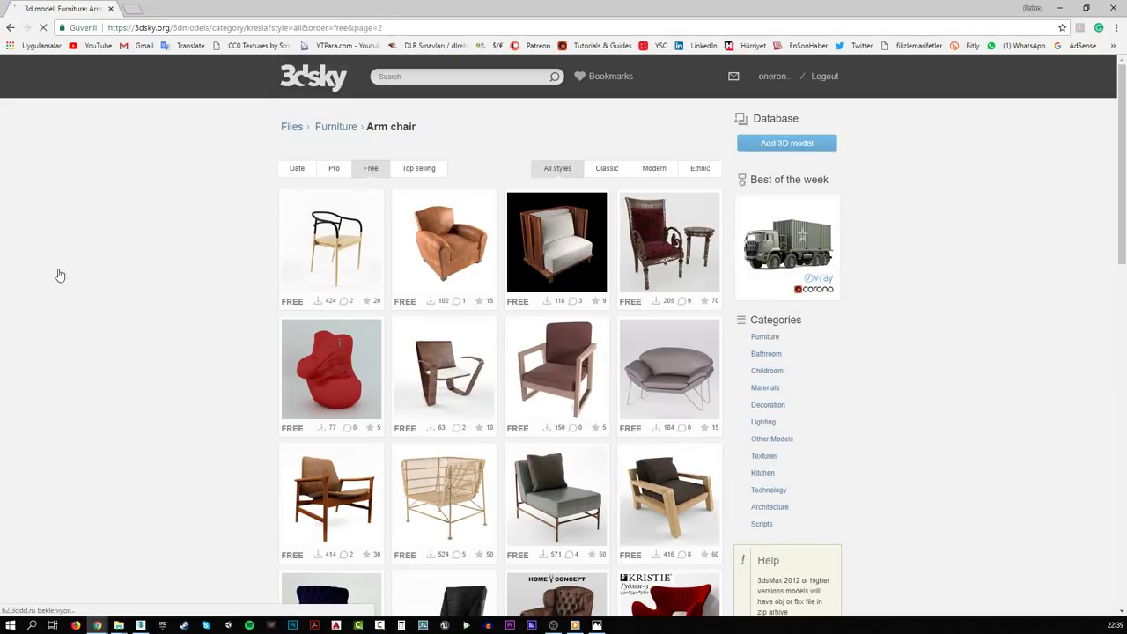
{"action": "scroll", "coordinate": [59, 276], "scroll_direction": "down", "scroll_amount": 1}
{"action": "scroll", "coordinate": [59, 276], "scroll_direction": "down", "scroll_amount": 1}
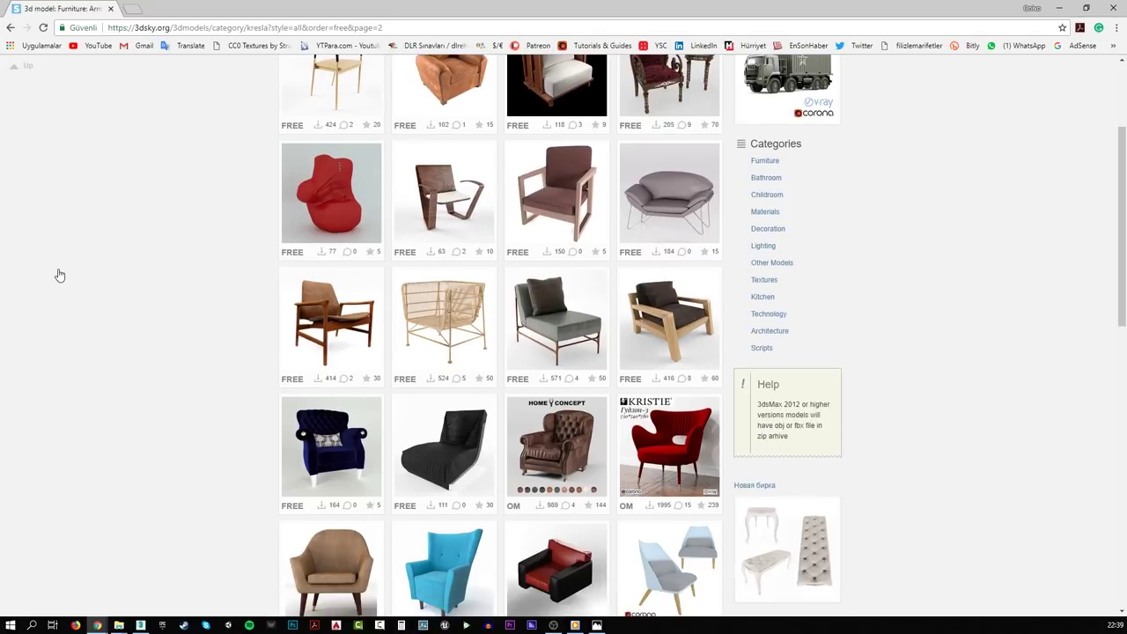
{"action": "scroll", "coordinate": [59, 275], "scroll_direction": "down", "scroll_amount": 2}
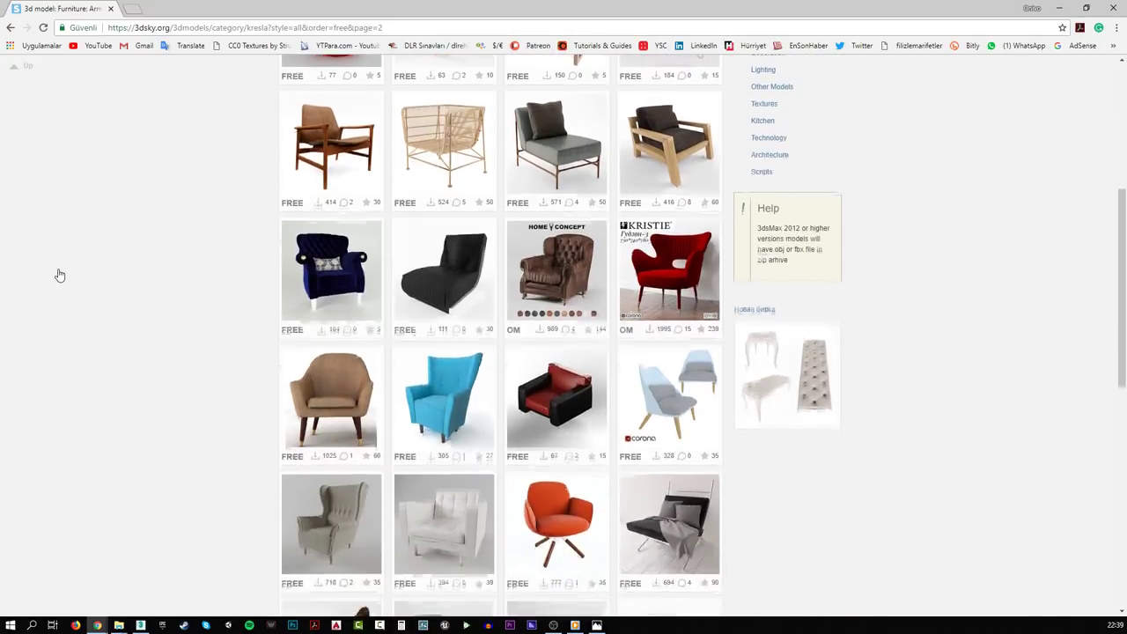
{"action": "scroll", "coordinate": [59, 276], "scroll_direction": "down", "scroll_amount": 1}
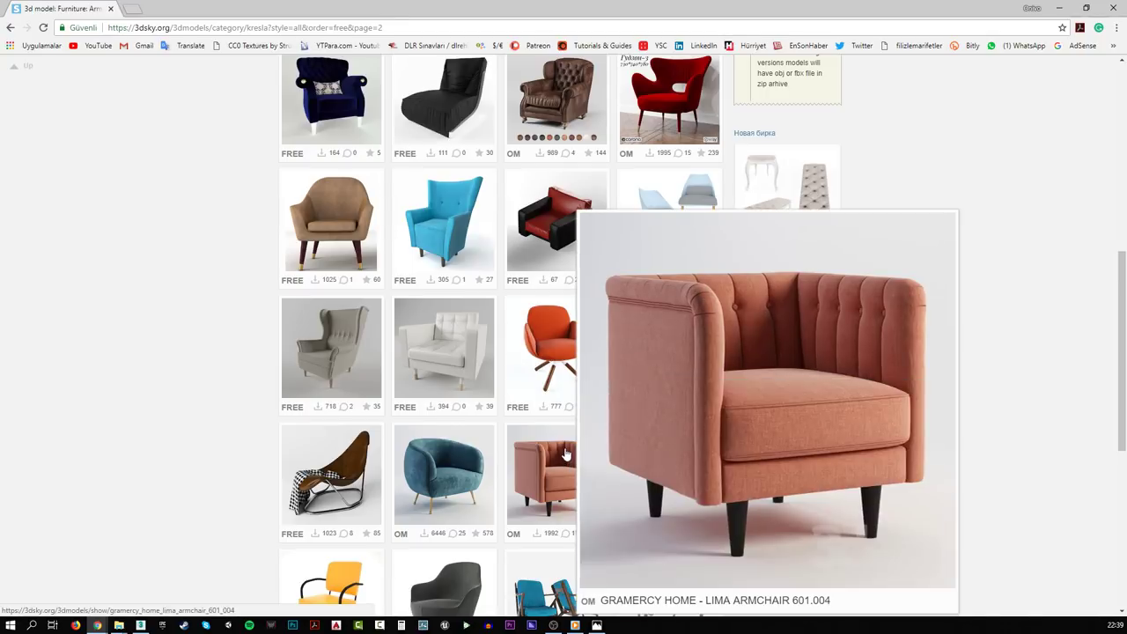
{"action": "mouse_move", "coordinate": [658, 340]}
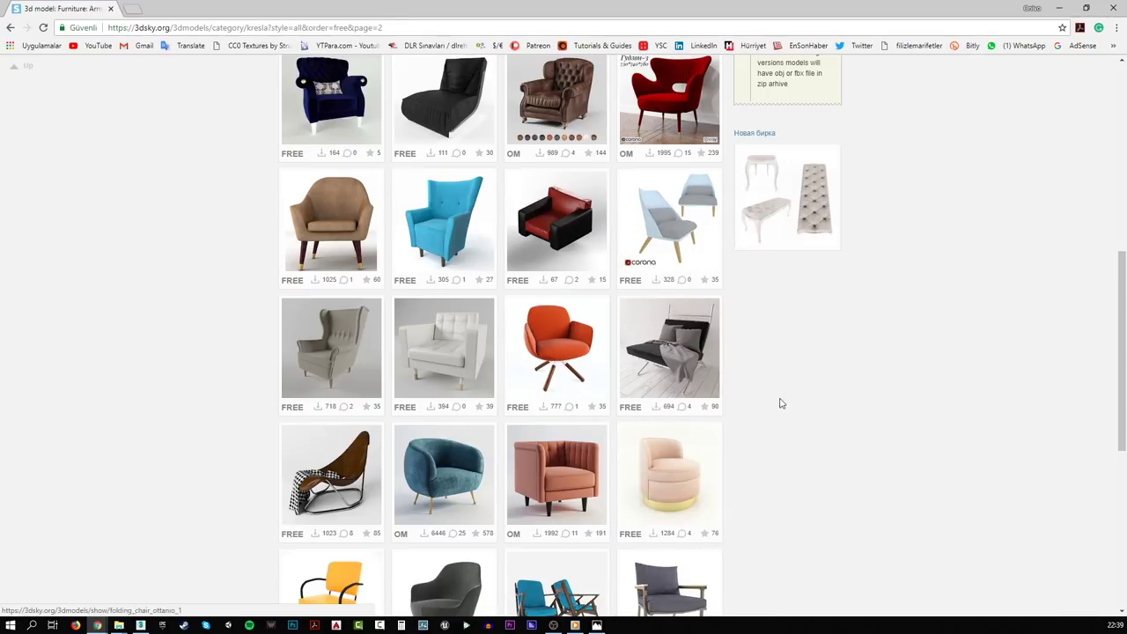
{"action": "scroll", "coordinate": [774, 404], "scroll_direction": "down", "scroll_amount": 1}
{"action": "scroll", "coordinate": [773, 405], "scroll_direction": "down", "scroll_amount": 1}
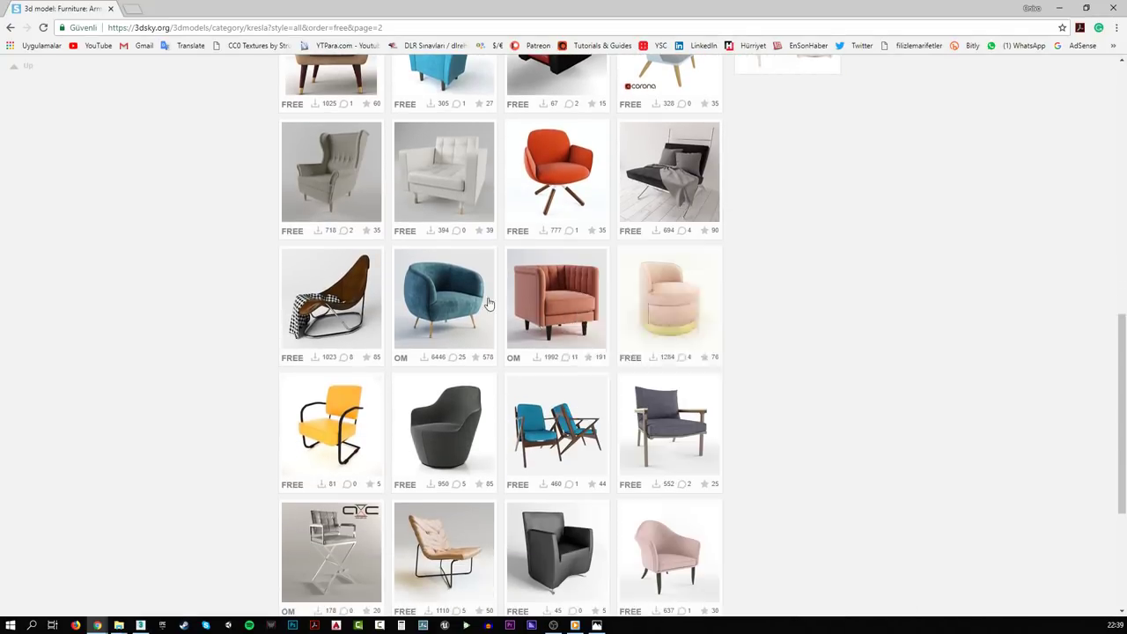
{"action": "mouse_move", "coordinate": [468, 294]}
{"action": "scroll", "coordinate": [884, 343], "scroll_direction": "down", "scroll_amount": 1}
{"action": "scroll", "coordinate": [885, 344], "scroll_direction": "down", "scroll_amount": 3}
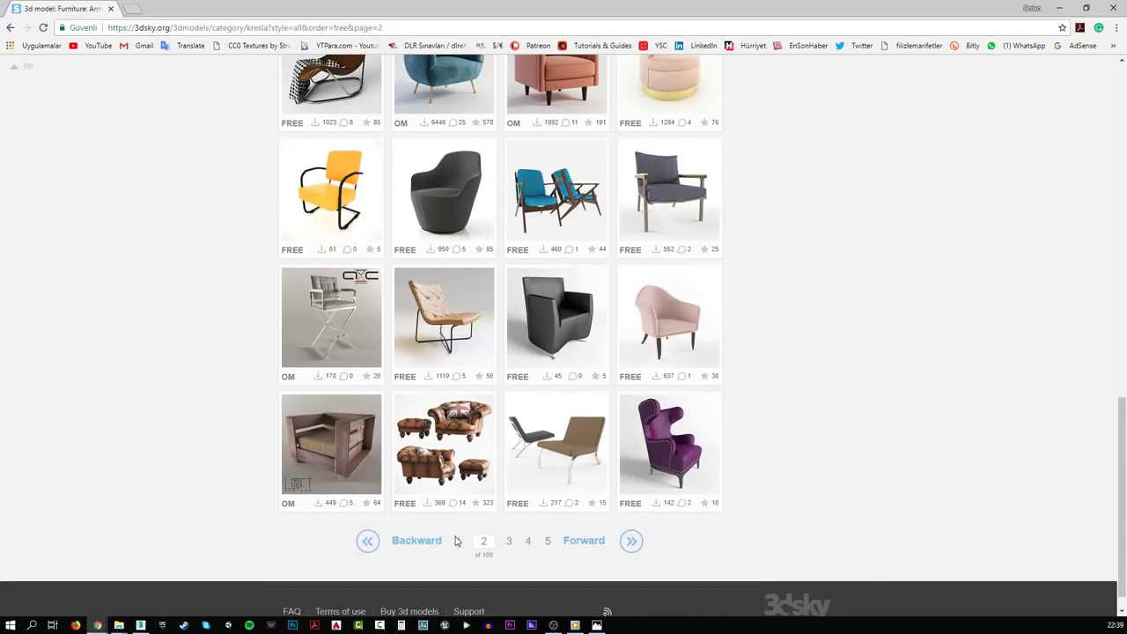
- Browse pages 3 and 4 of the free armchair listing
{"action": "left_click", "coordinate": [509, 542]}
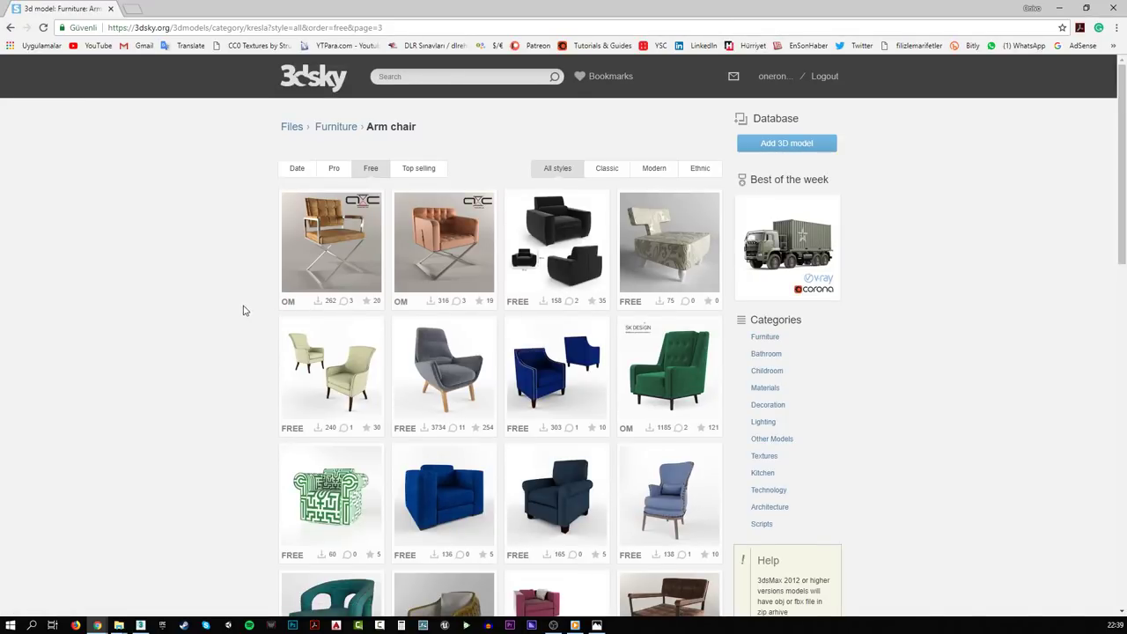
{"action": "scroll", "coordinate": [244, 310], "scroll_direction": "down", "scroll_amount": 3}
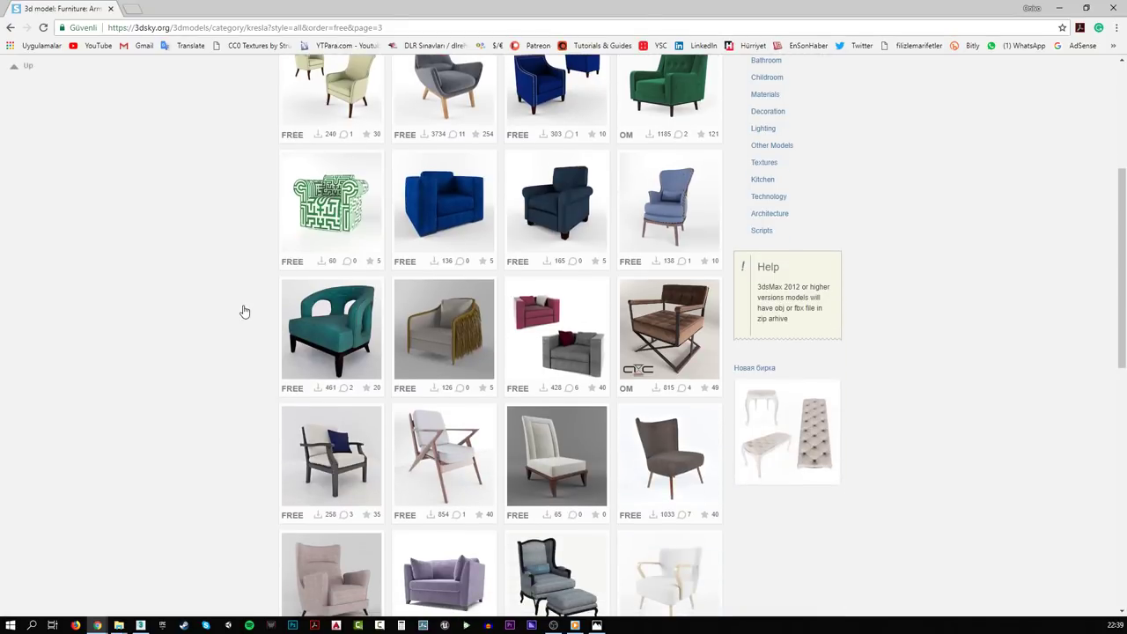
{"action": "scroll", "coordinate": [244, 311], "scroll_direction": "down", "scroll_amount": 5}
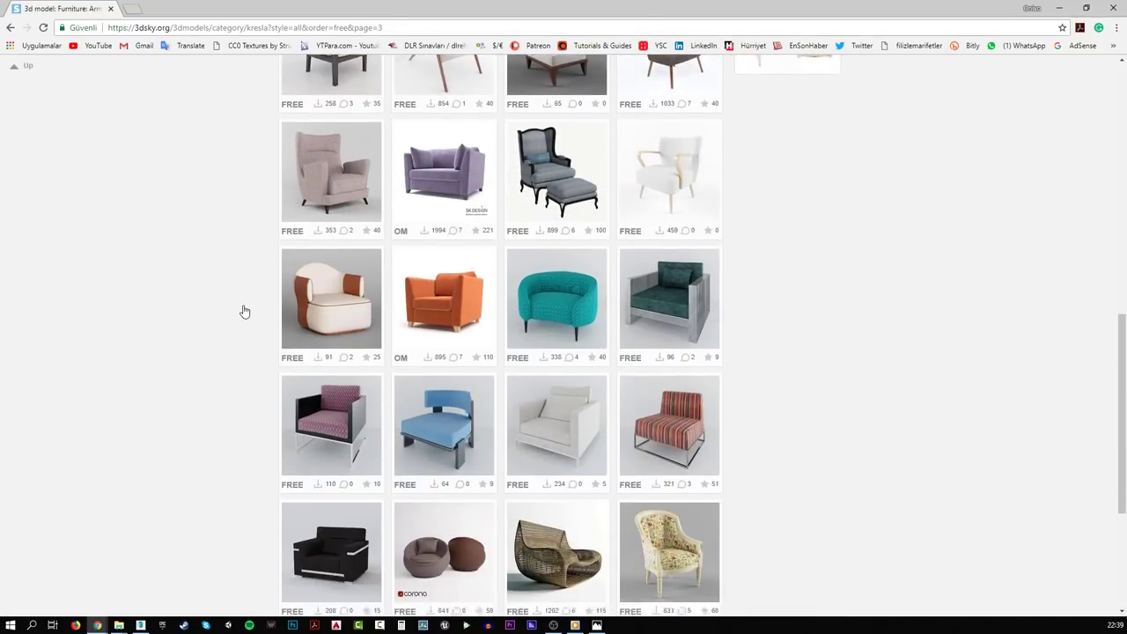
{"action": "scroll", "coordinate": [243, 310], "scroll_direction": "down", "scroll_amount": 3}
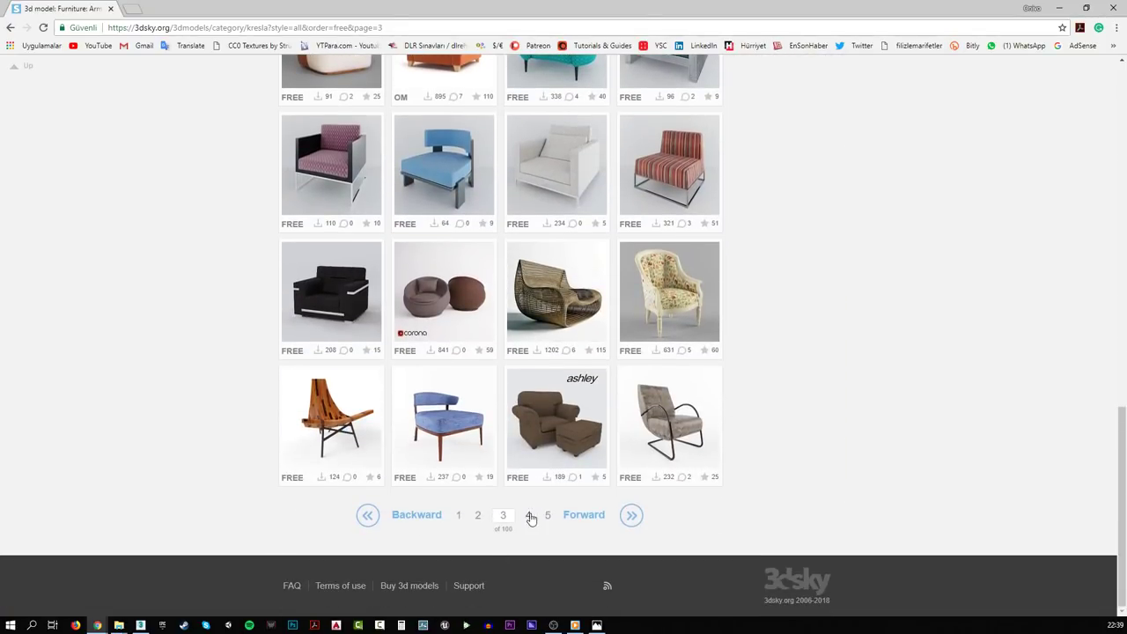
{"action": "left_click", "coordinate": [529, 516]}
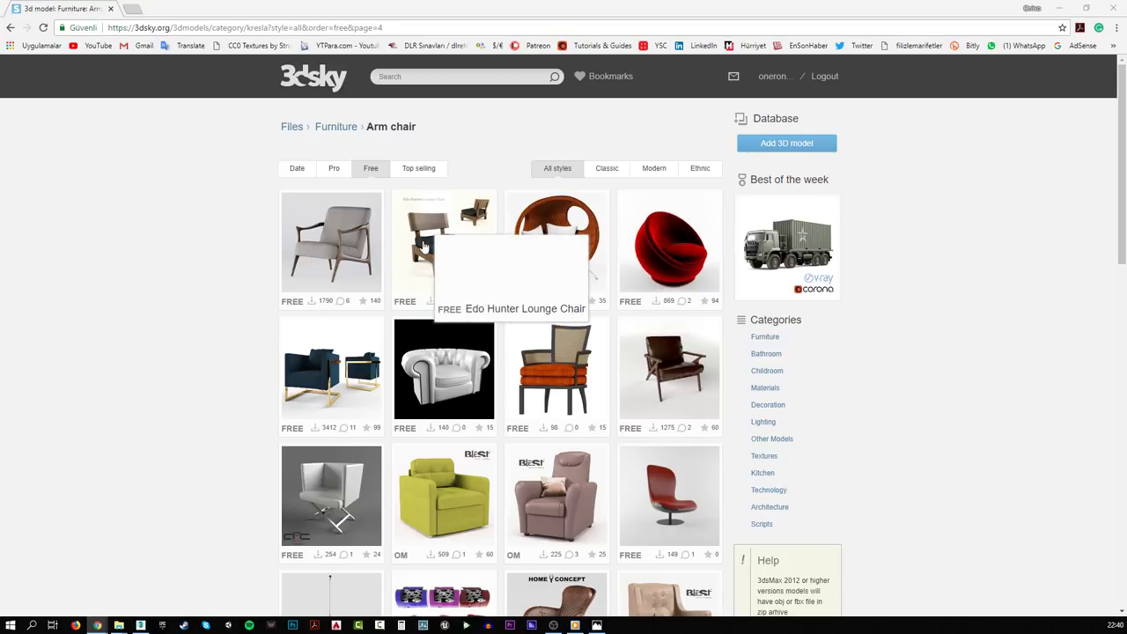
{"action": "scroll", "coordinate": [133, 255], "scroll_direction": "down", "scroll_amount": 1}
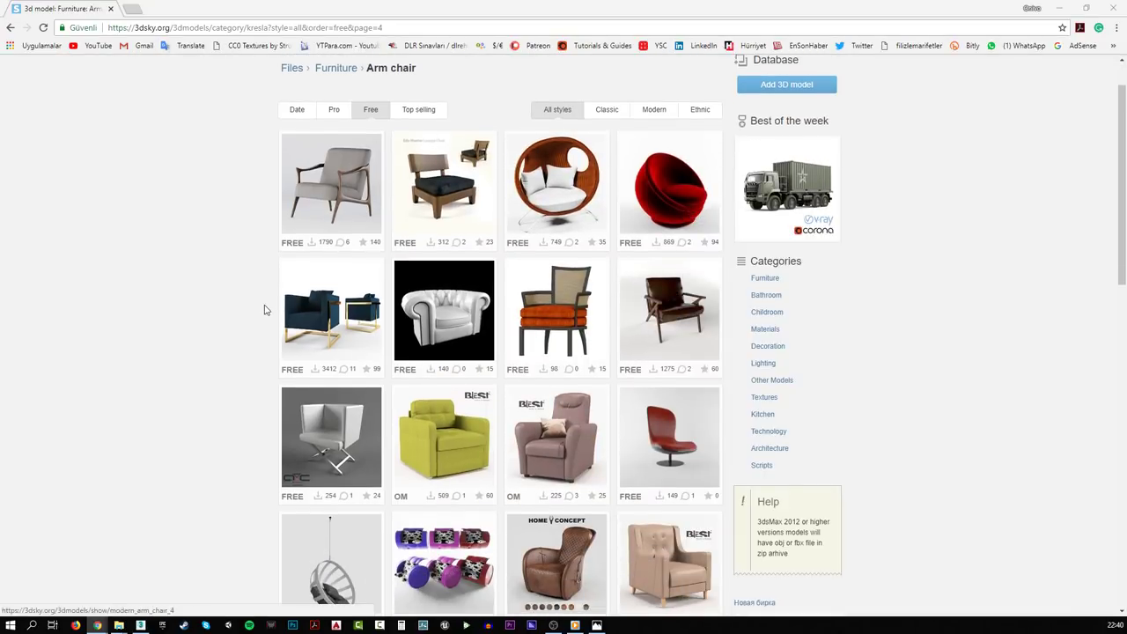
{"action": "scroll", "coordinate": [264, 309], "scroll_direction": "down", "scroll_amount": 3}
{"action": "scroll", "coordinate": [264, 309], "scroll_direction": "down", "scroll_amount": 6}
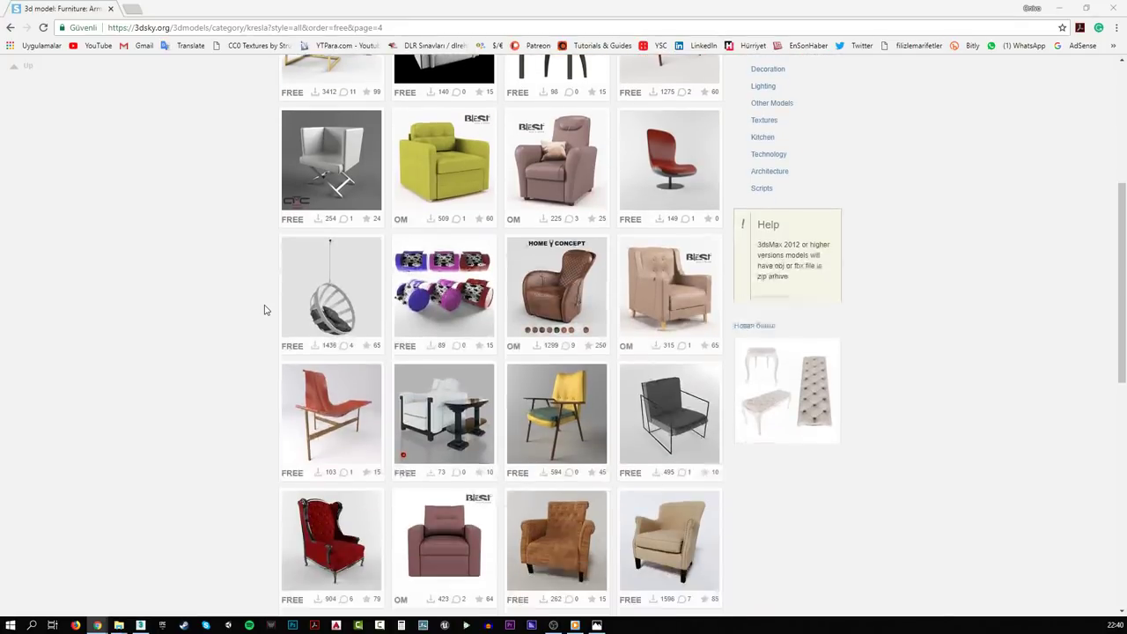
{"action": "scroll", "coordinate": [264, 309], "scroll_direction": "down", "scroll_amount": 4}
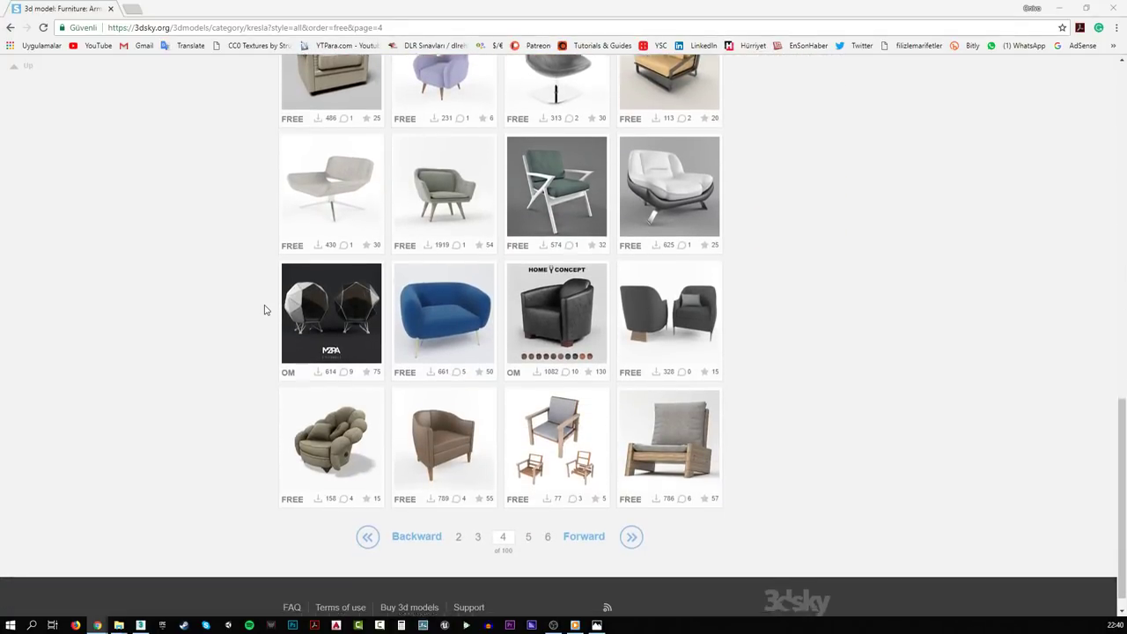
{"action": "scroll", "coordinate": [264, 309], "scroll_direction": "down", "scroll_amount": 1}
- Browse page 5 of the free armchair listing
{"action": "left_click", "coordinate": [530, 517]}
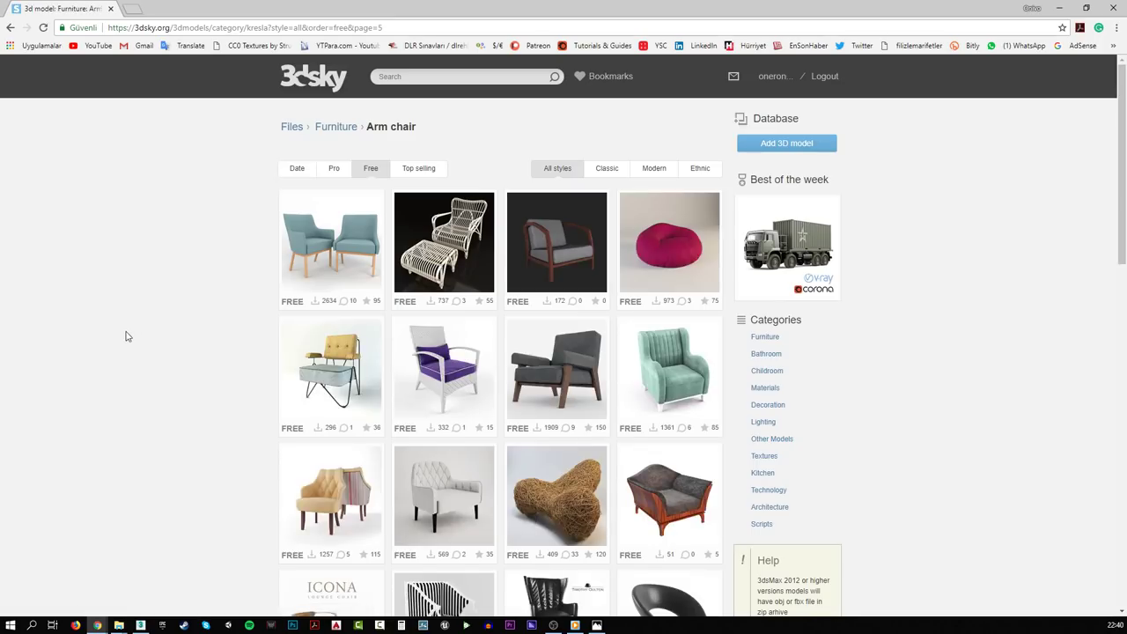
{"action": "scroll", "coordinate": [126, 336], "scroll_direction": "down", "scroll_amount": 1}
{"action": "scroll", "coordinate": [126, 336], "scroll_direction": "down", "scroll_amount": 1}
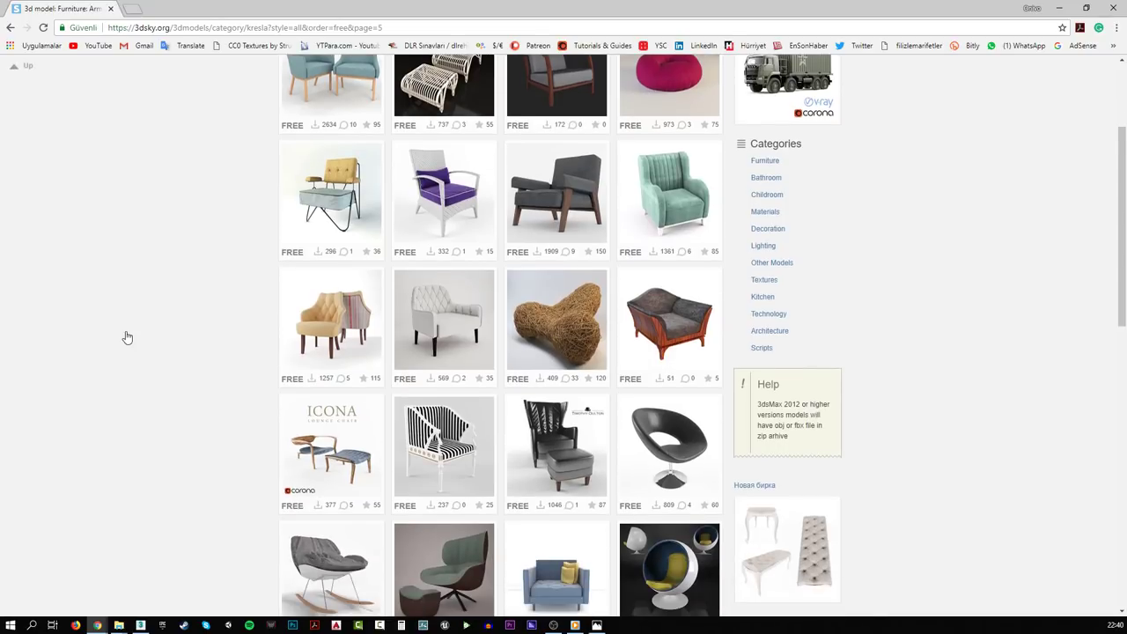
{"action": "mouse_move", "coordinate": [327, 326]}
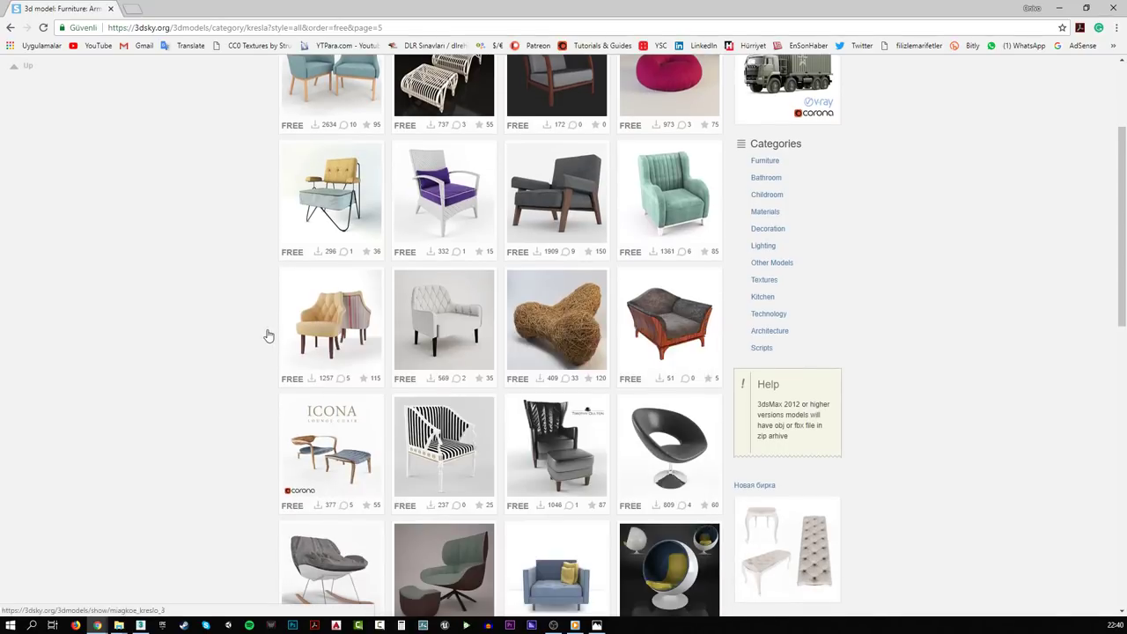
{"action": "scroll", "coordinate": [269, 335], "scroll_direction": "down", "scroll_amount": 2}
{"action": "mouse_move", "coordinate": [319, 339]}
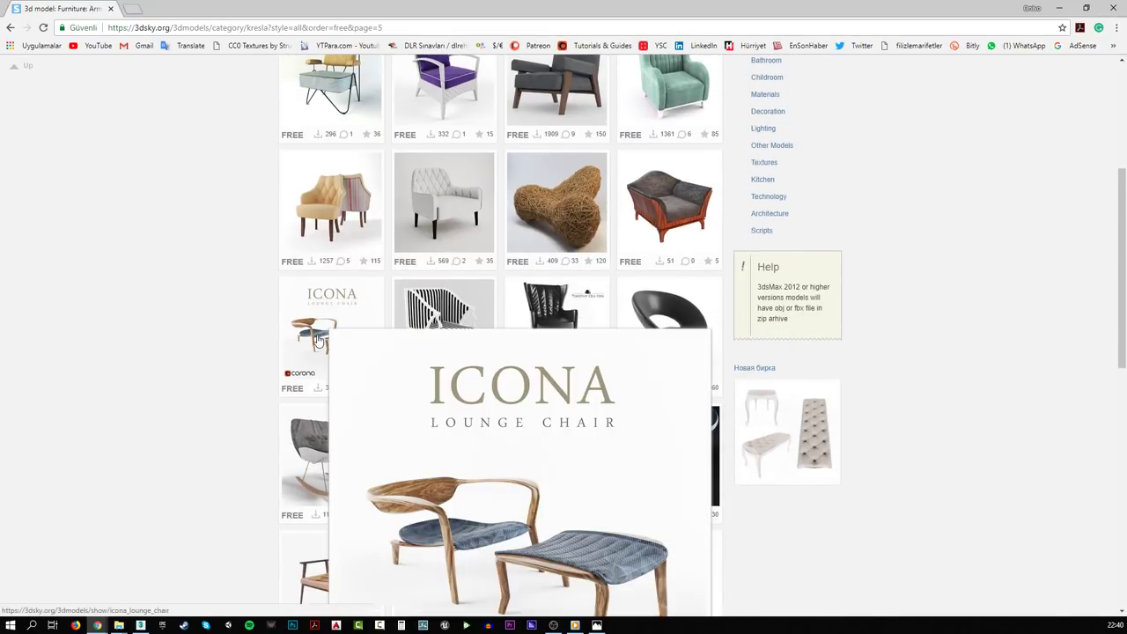
{"action": "scroll", "coordinate": [253, 331], "scroll_direction": "down", "scroll_amount": 3}
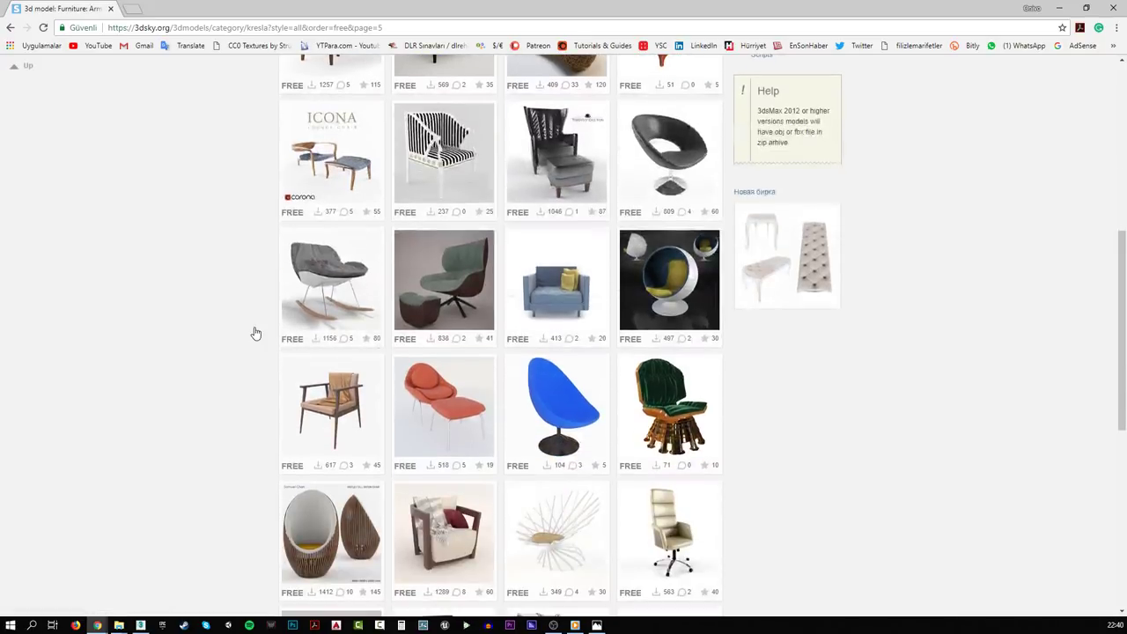
{"action": "mouse_move", "coordinate": [335, 401]}
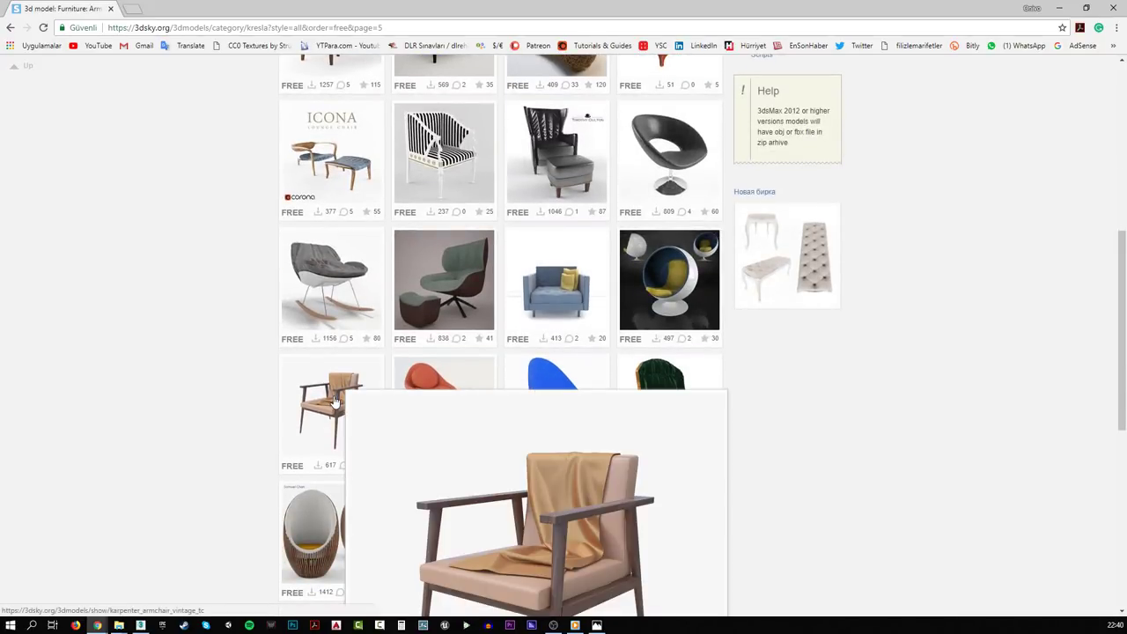
{"action": "scroll", "coordinate": [245, 383], "scroll_direction": "down", "scroll_amount": 3}
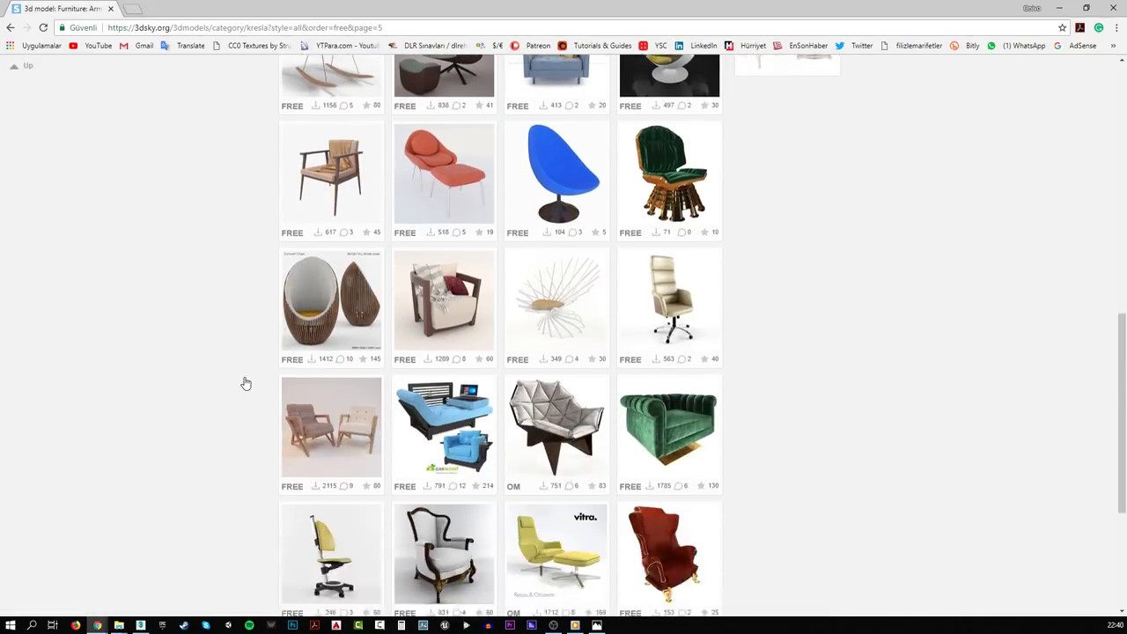
{"action": "scroll", "coordinate": [246, 383], "scroll_direction": "down", "scroll_amount": 3}
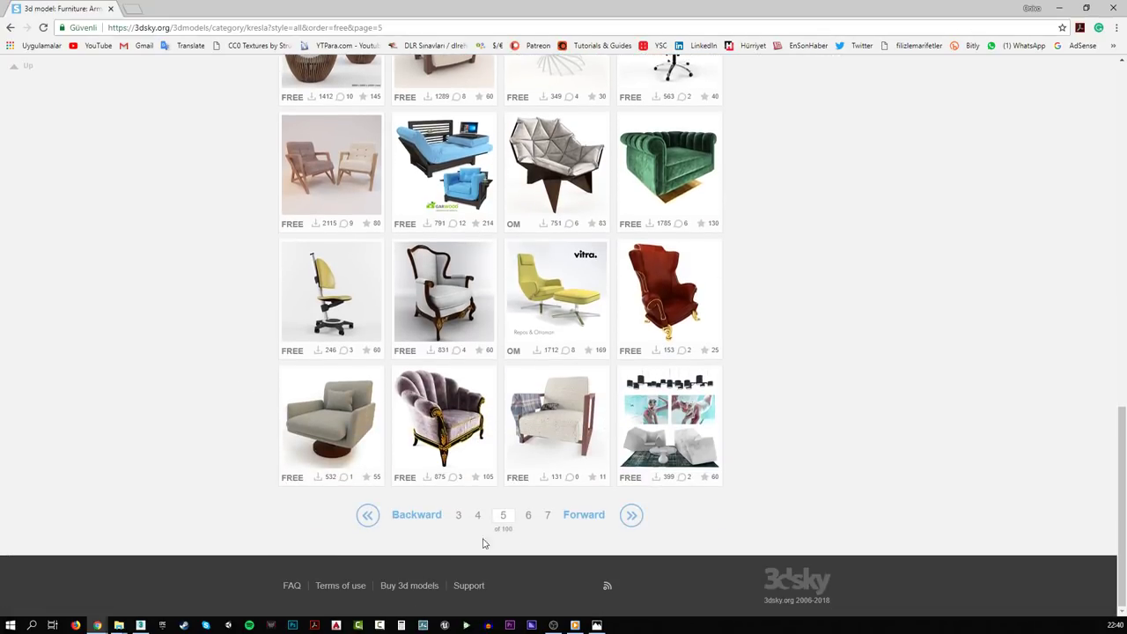
- Browse page 6 of the free armchair listing
{"action": "left_click", "coordinate": [530, 517]}
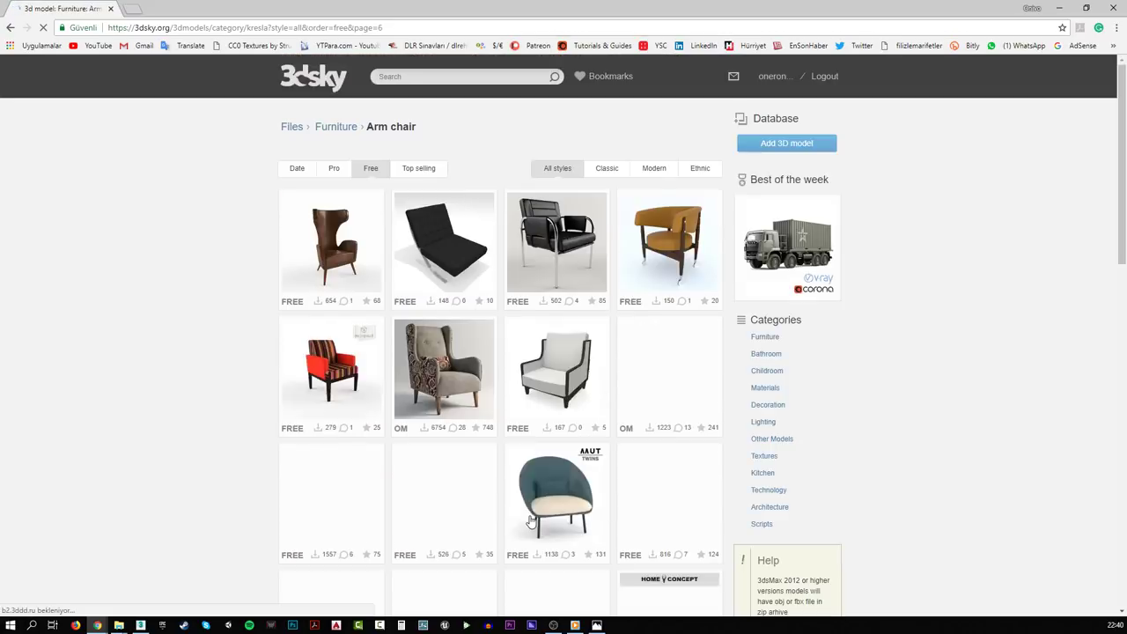
{"action": "scroll", "coordinate": [124, 303], "scroll_direction": "down", "scroll_amount": 3}
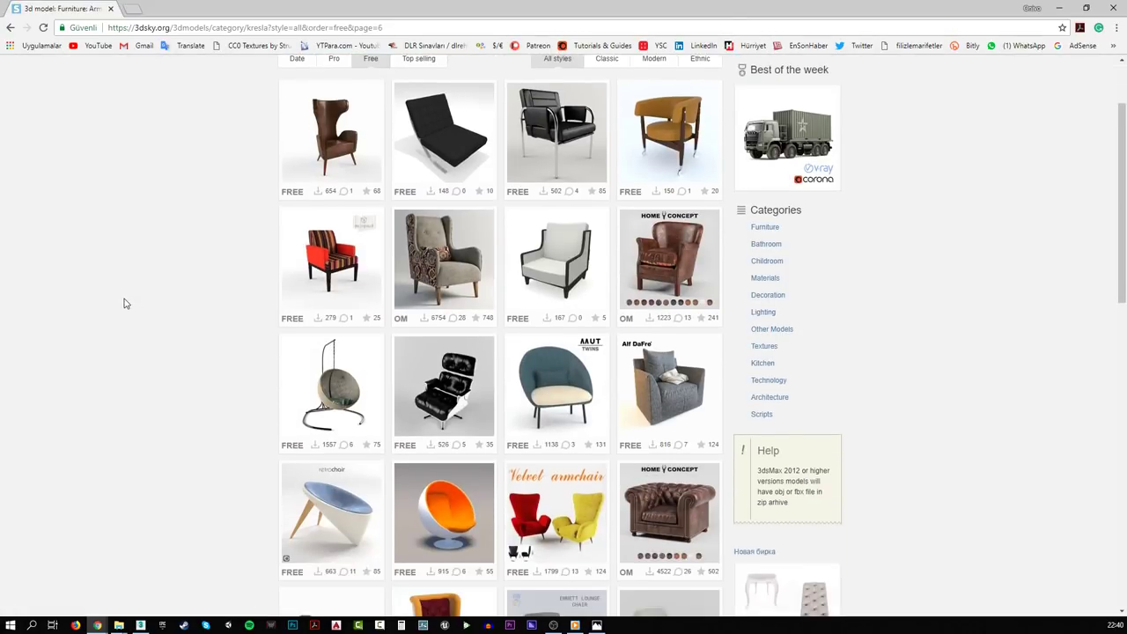
{"action": "scroll", "coordinate": [125, 304], "scroll_direction": "down", "scroll_amount": 3}
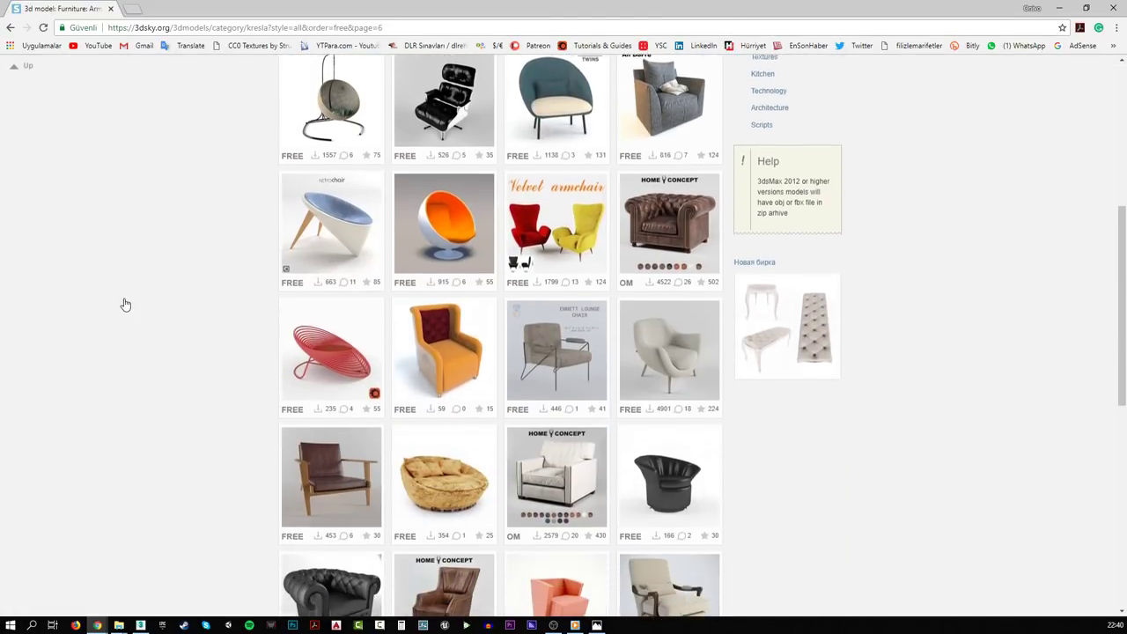
{"action": "scroll", "coordinate": [125, 304], "scroll_direction": "down", "scroll_amount": 1}
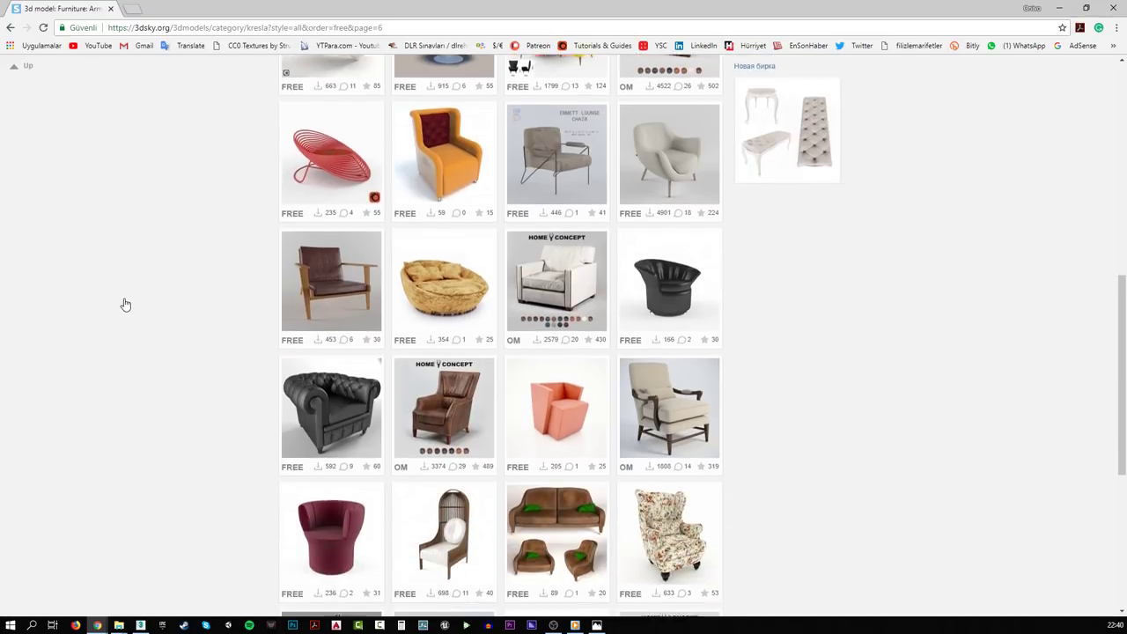
{"action": "scroll", "coordinate": [125, 304], "scroll_direction": "down", "scroll_amount": 1}
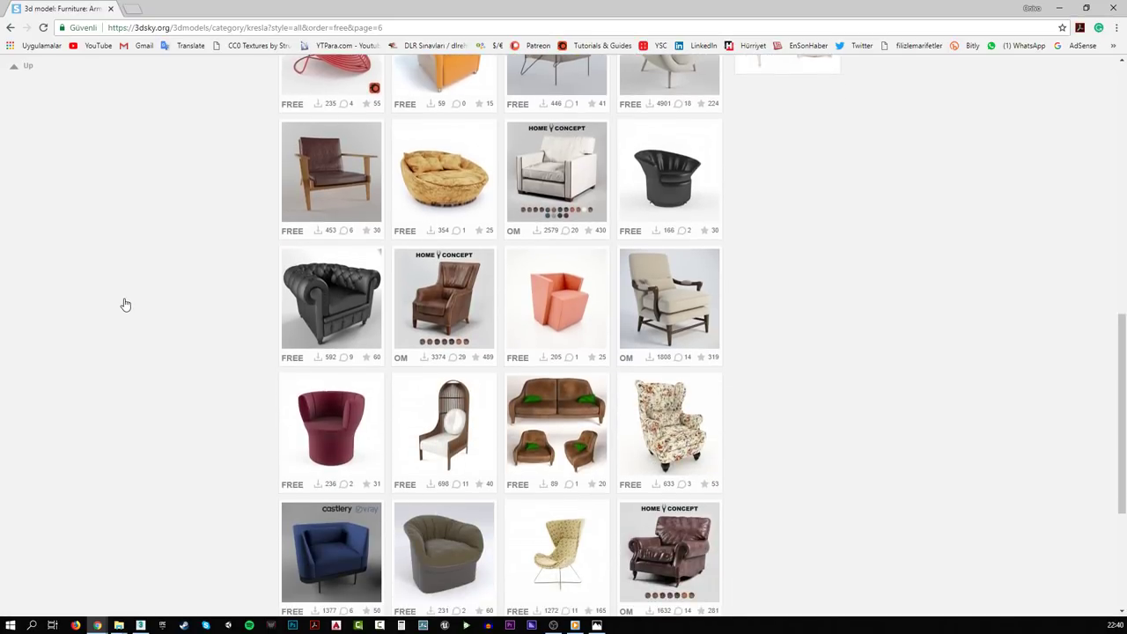
{"action": "scroll", "coordinate": [126, 304], "scroll_direction": "down", "scroll_amount": 4}
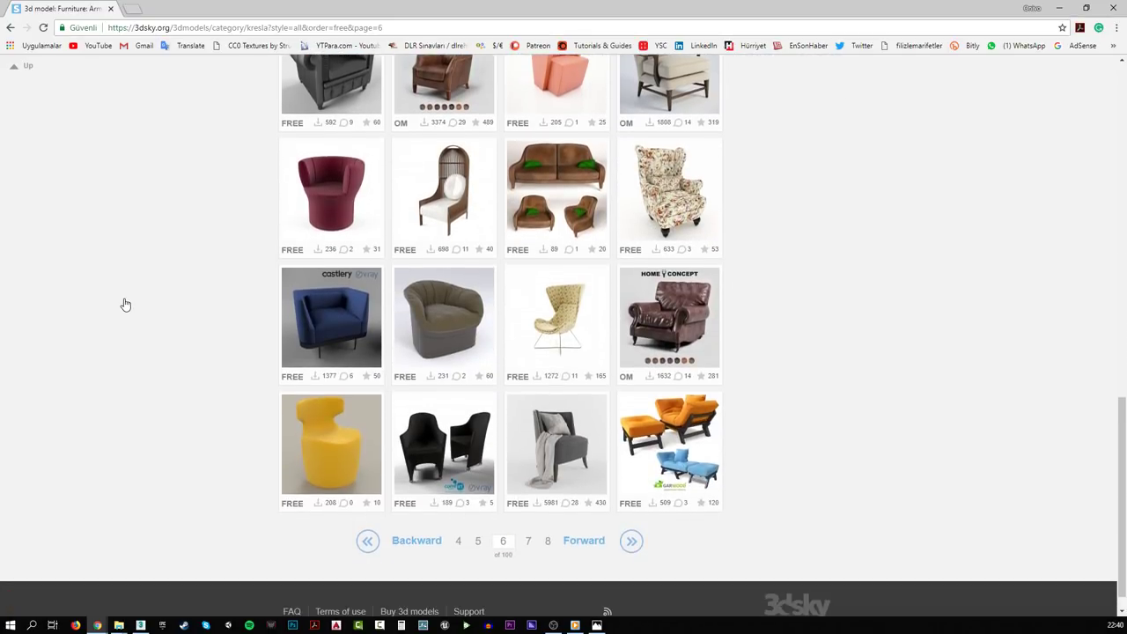
{"action": "scroll", "coordinate": [125, 304], "scroll_direction": "down", "scroll_amount": 1}
{"action": "mouse_move", "coordinate": [670, 390]}
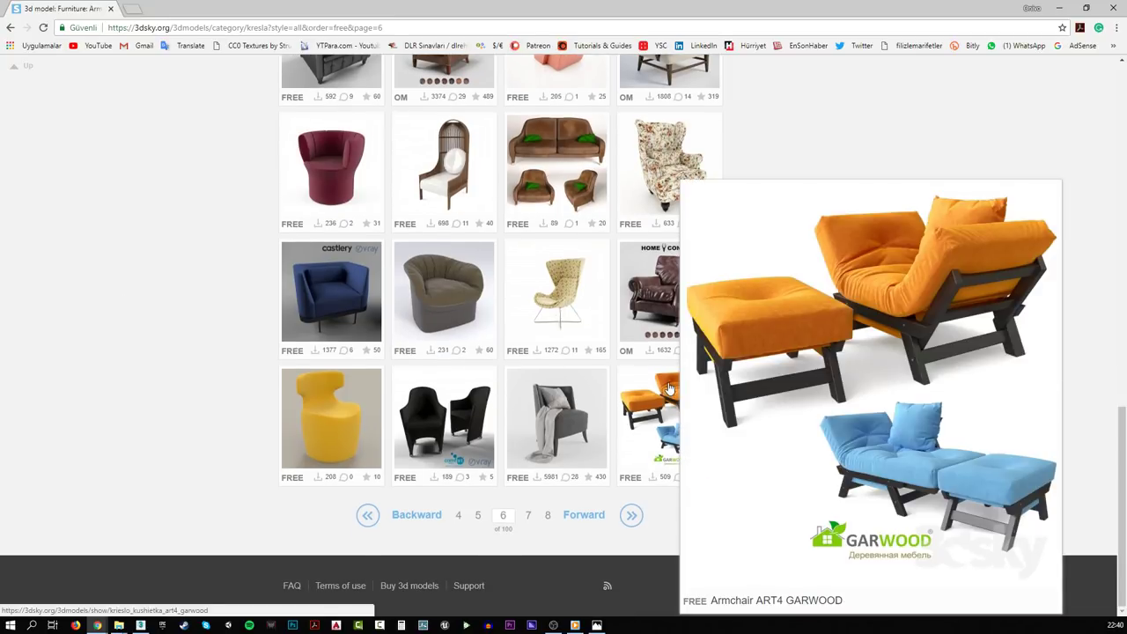
- Browse page 7 of the free armchair listing
{"action": "left_click", "coordinate": [529, 516]}
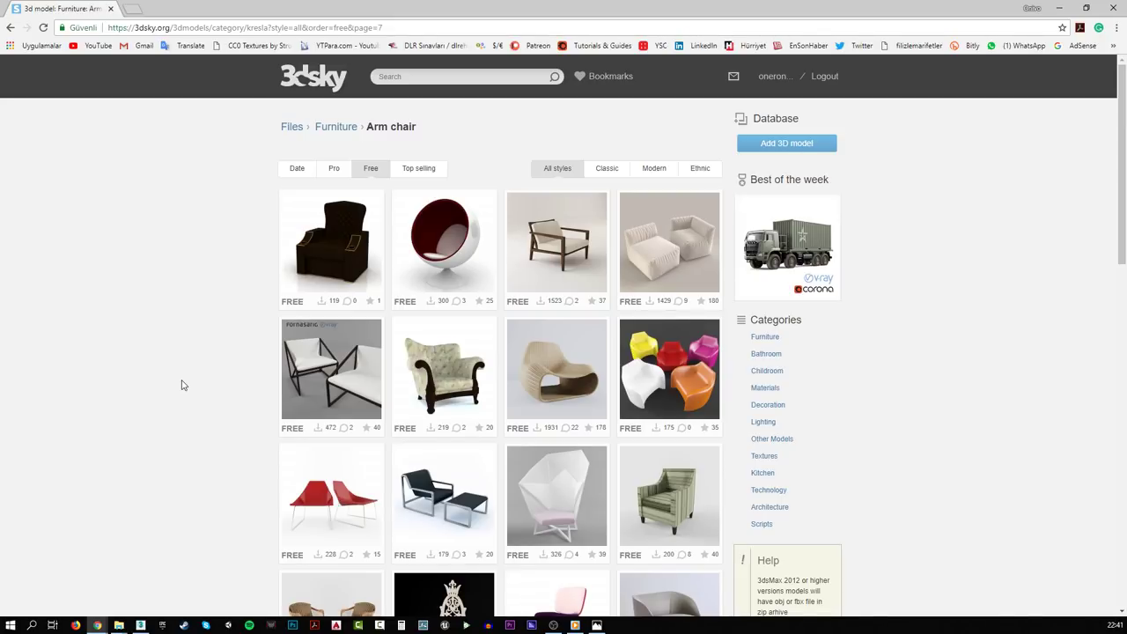
{"action": "scroll", "coordinate": [183, 385], "scroll_direction": "down", "scroll_amount": 2}
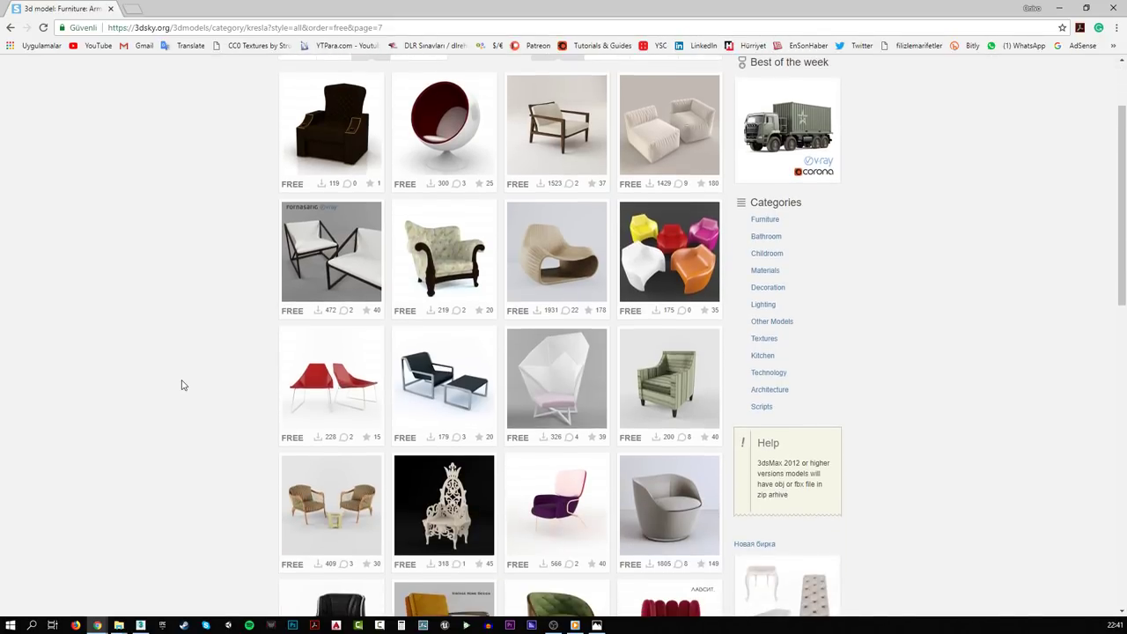
{"action": "scroll", "coordinate": [183, 384], "scroll_direction": "down", "scroll_amount": 2}
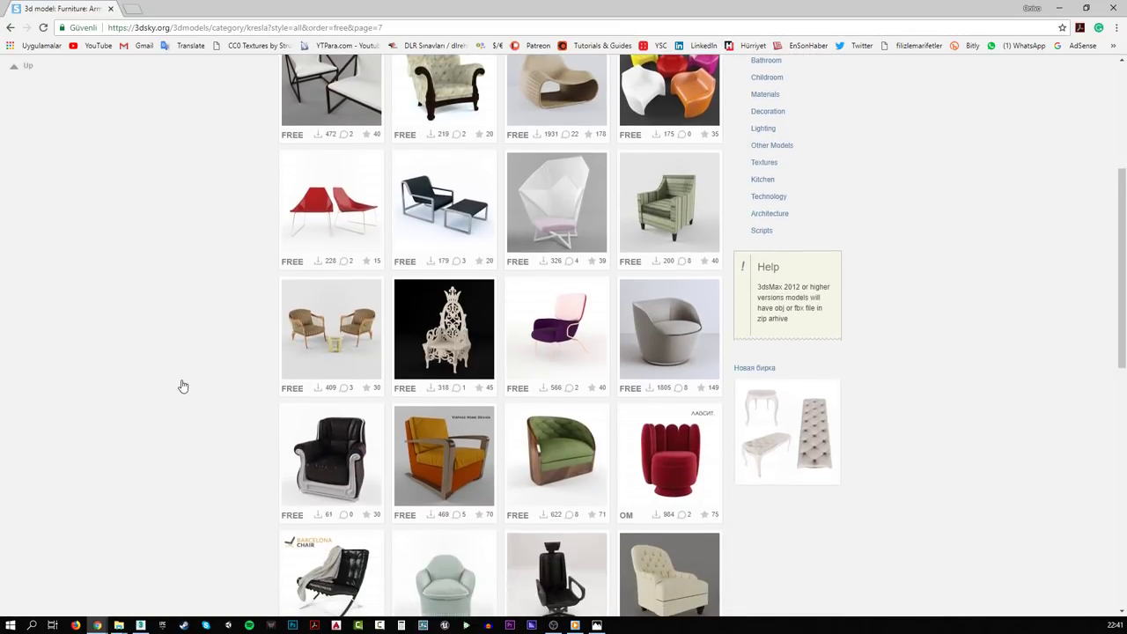
{"action": "scroll", "coordinate": [184, 385], "scroll_direction": "down", "scroll_amount": 1}
{"action": "scroll", "coordinate": [183, 385], "scroll_direction": "down", "scroll_amount": 3}
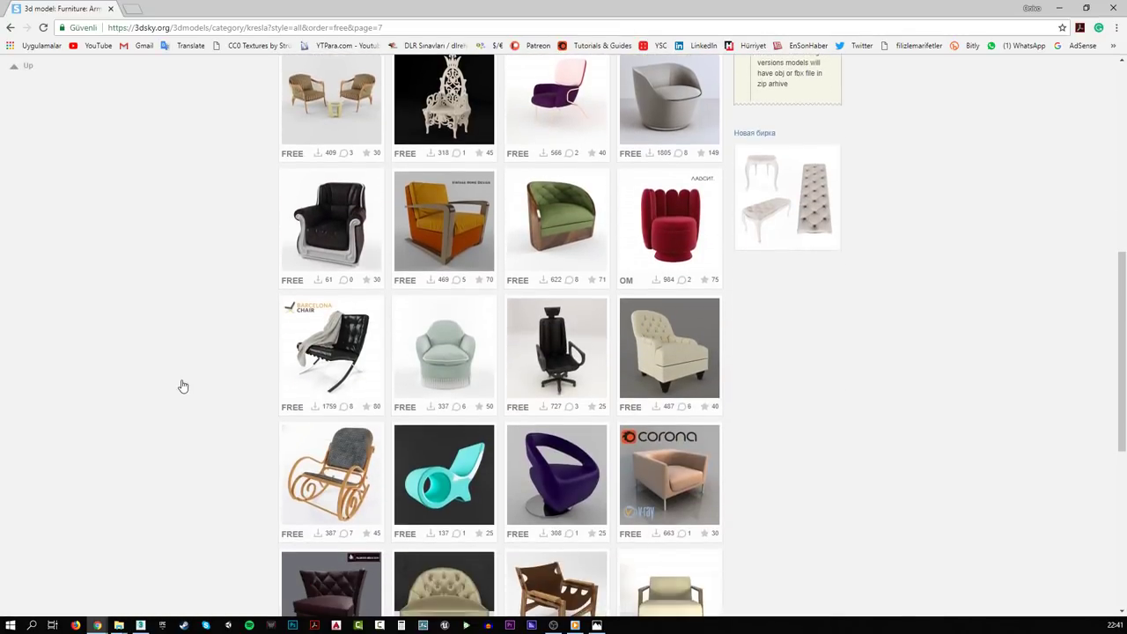
{"action": "scroll", "coordinate": [184, 385], "scroll_direction": "down", "scroll_amount": 1}
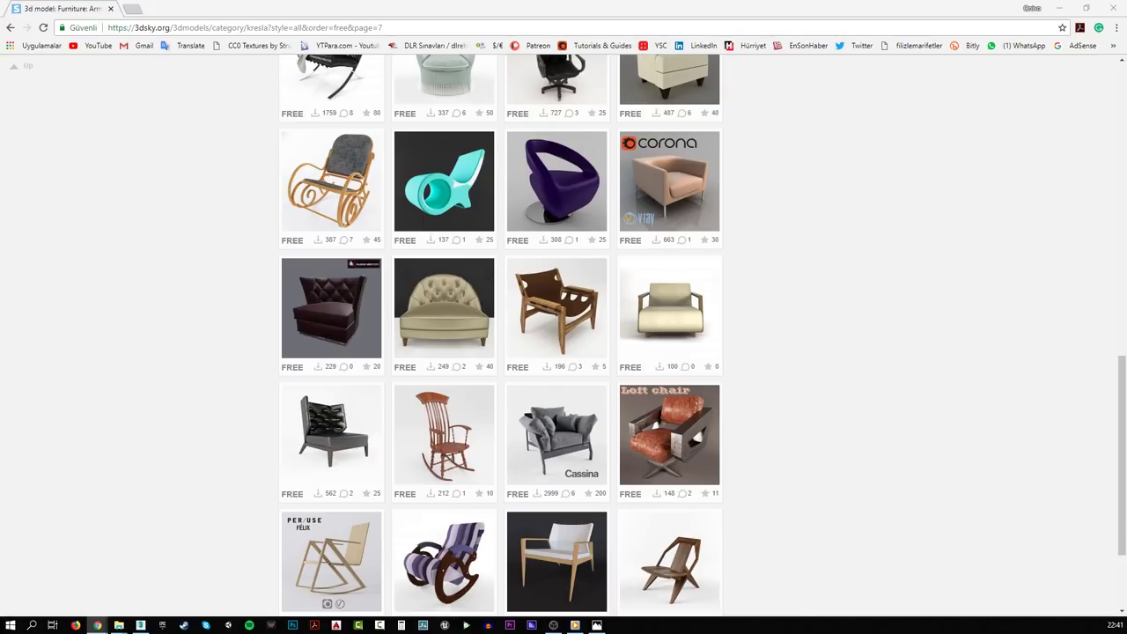
{"action": "scroll", "coordinate": [223, 312], "scroll_direction": "down", "scroll_amount": 3}
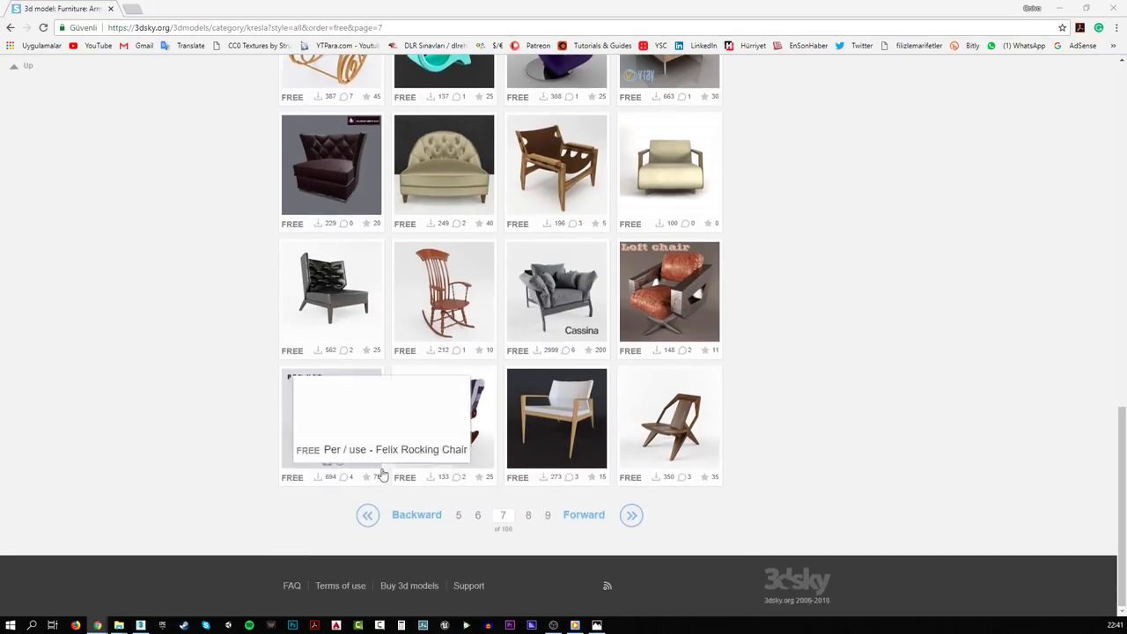
{"action": "mouse_move", "coordinate": [557, 282]}
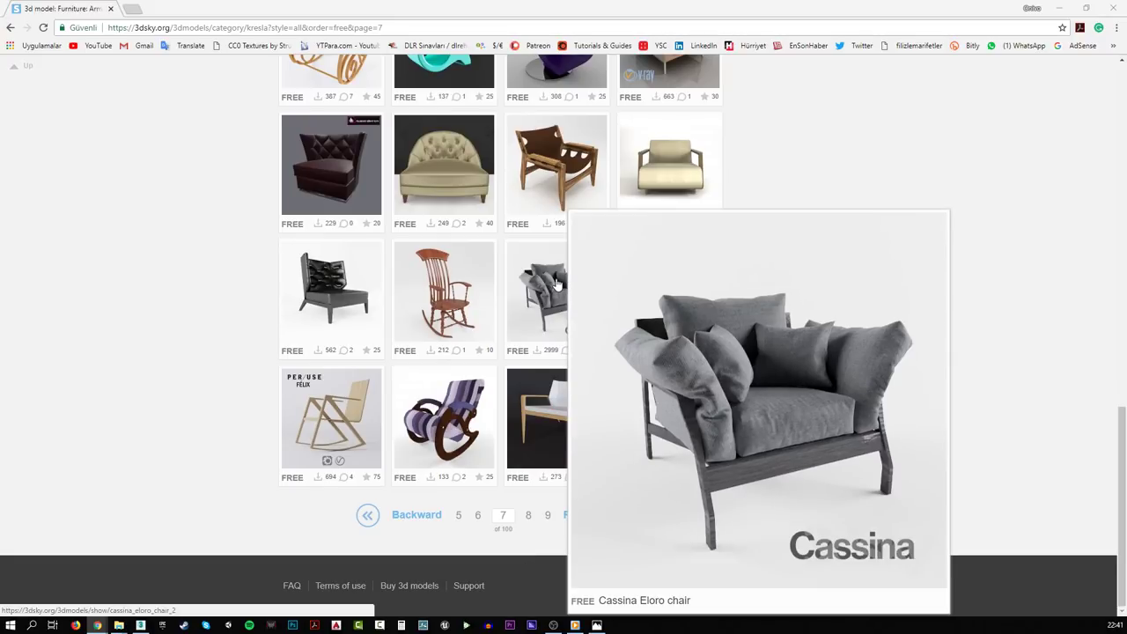
- On page 8, open the Gramercy Home Malonne armchair in a new tab
{"action": "left_click", "coordinate": [529, 516]}
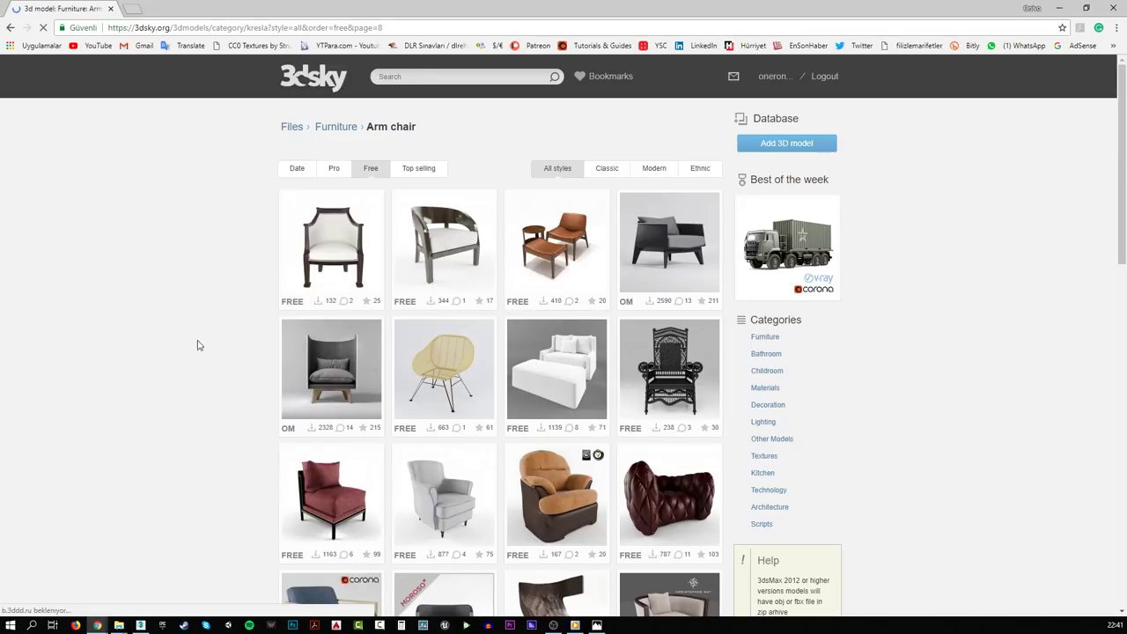
{"action": "scroll", "coordinate": [198, 344], "scroll_direction": "down", "scroll_amount": 3}
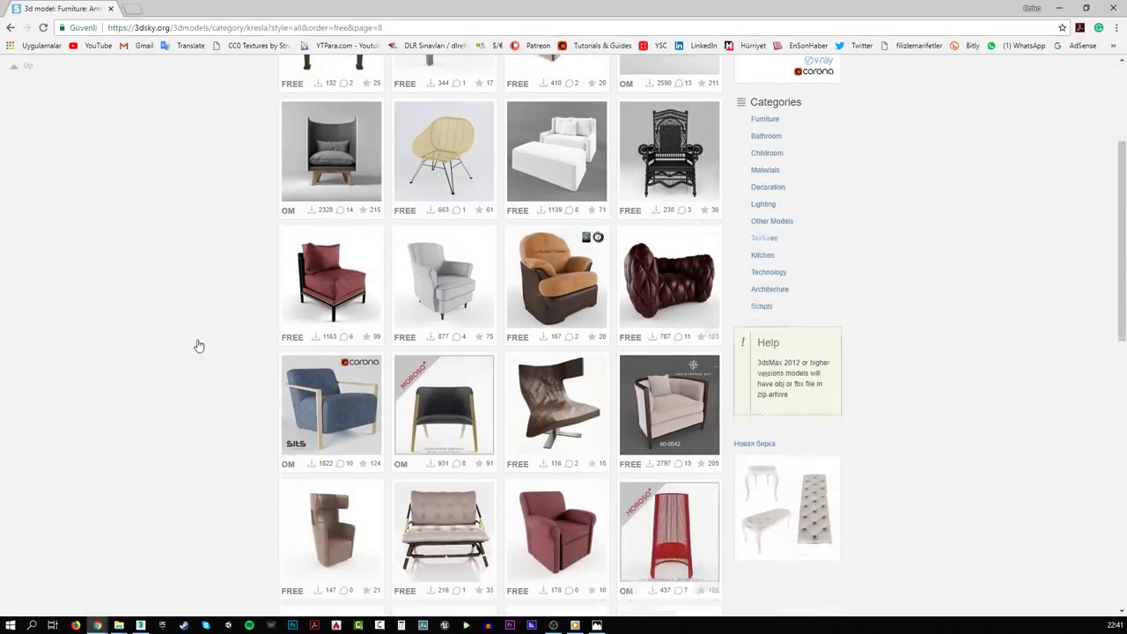
{"action": "scroll", "coordinate": [198, 345], "scroll_direction": "down", "scroll_amount": 5}
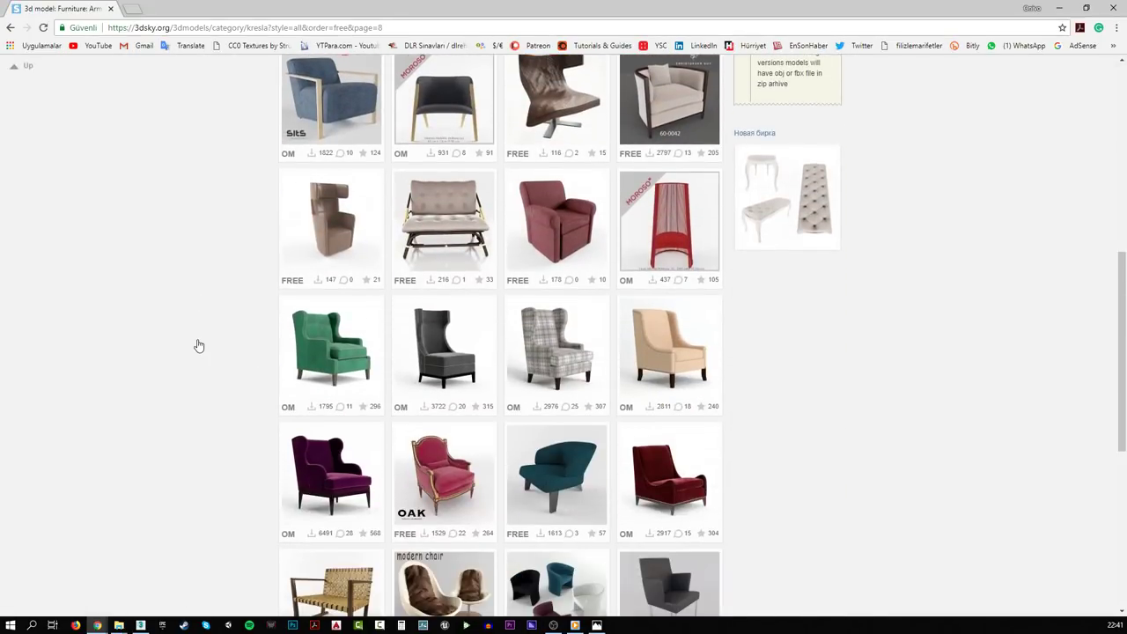
{"action": "scroll", "coordinate": [198, 345], "scroll_direction": "down", "scroll_amount": 1}
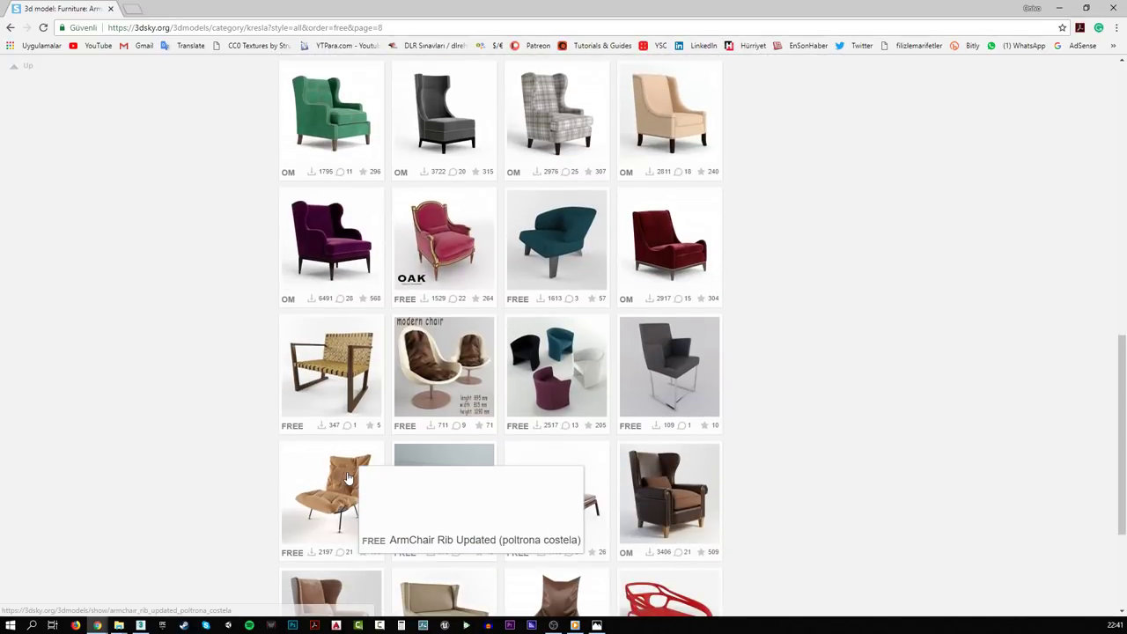
{"action": "mouse_move", "coordinate": [343, 478]}
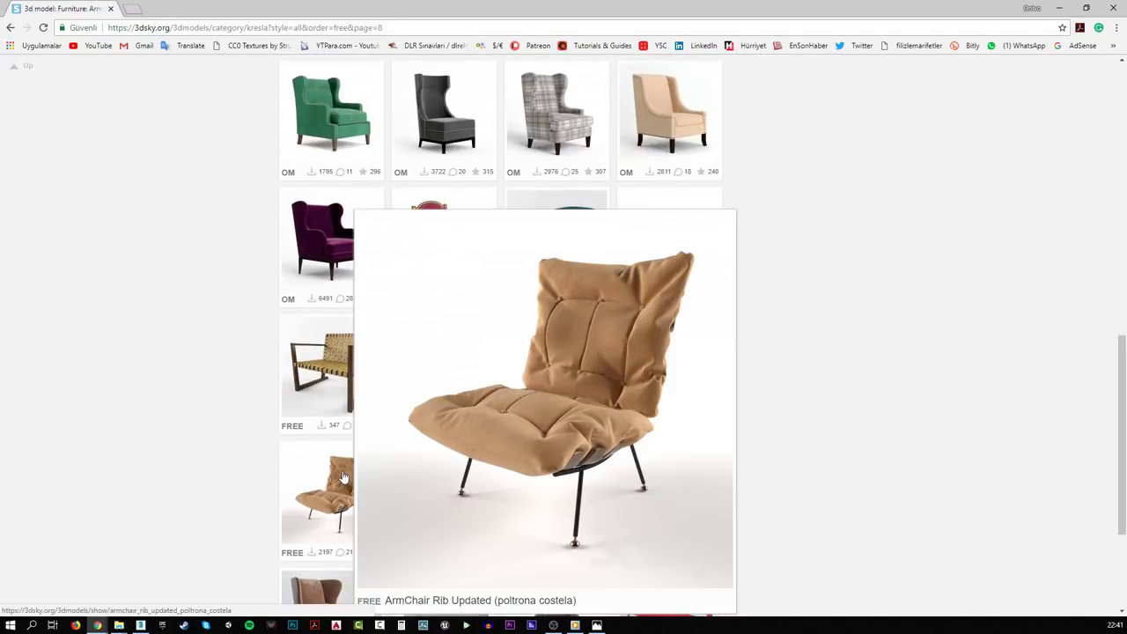
{"action": "scroll", "coordinate": [246, 448], "scroll_direction": "down", "scroll_amount": 2}
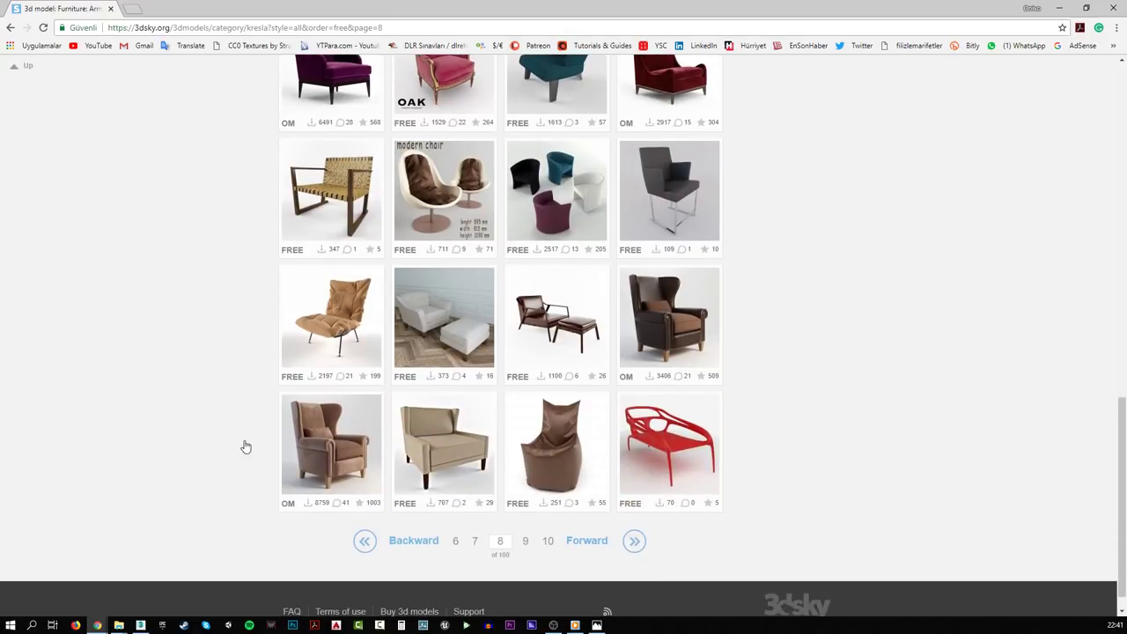
{"action": "mouse_move", "coordinate": [318, 435]}
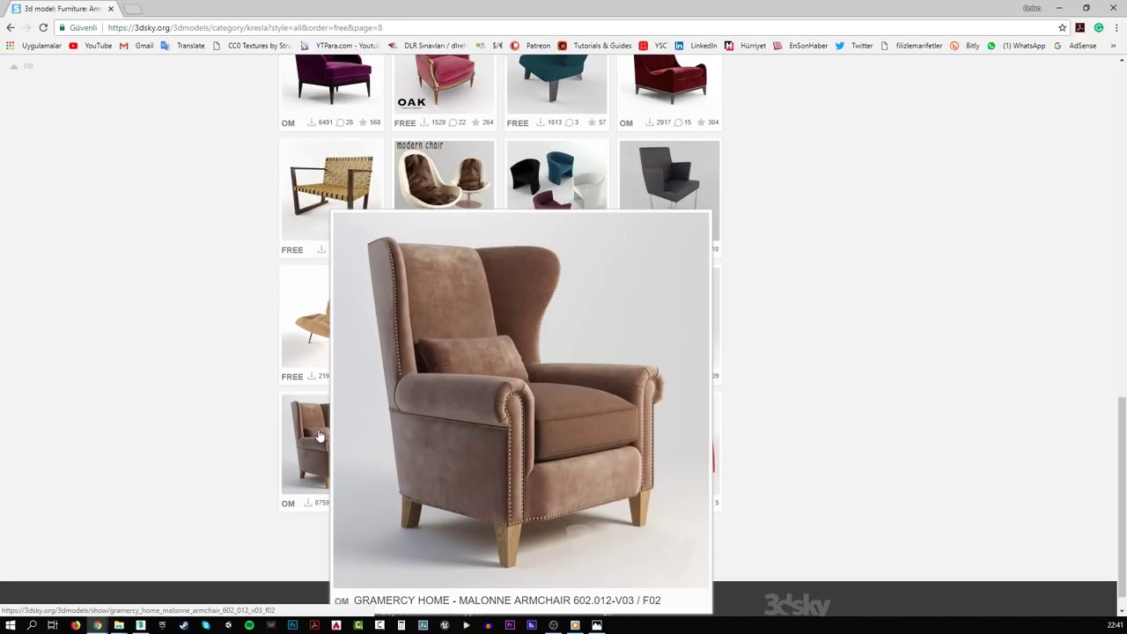
{"action": "middle_click", "coordinate": [318, 435]}
{"action": "scroll", "coordinate": [235, 423], "scroll_direction": "down", "scroll_amount": 1}
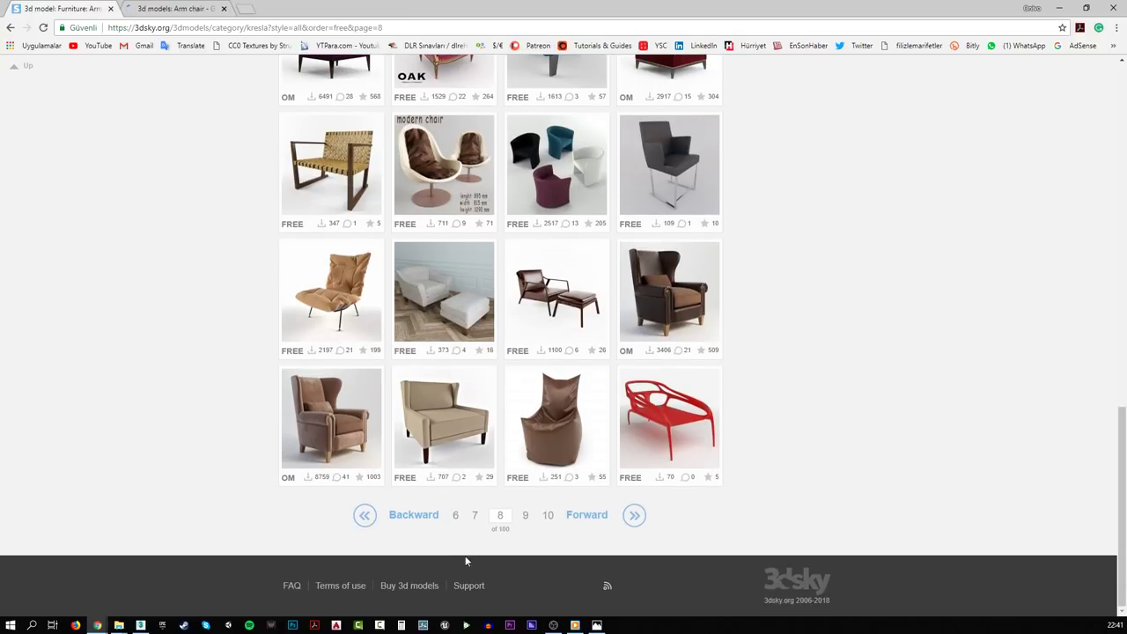
- Browse page 9 of the free armchair listing
{"action": "left_click", "coordinate": [526, 516]}
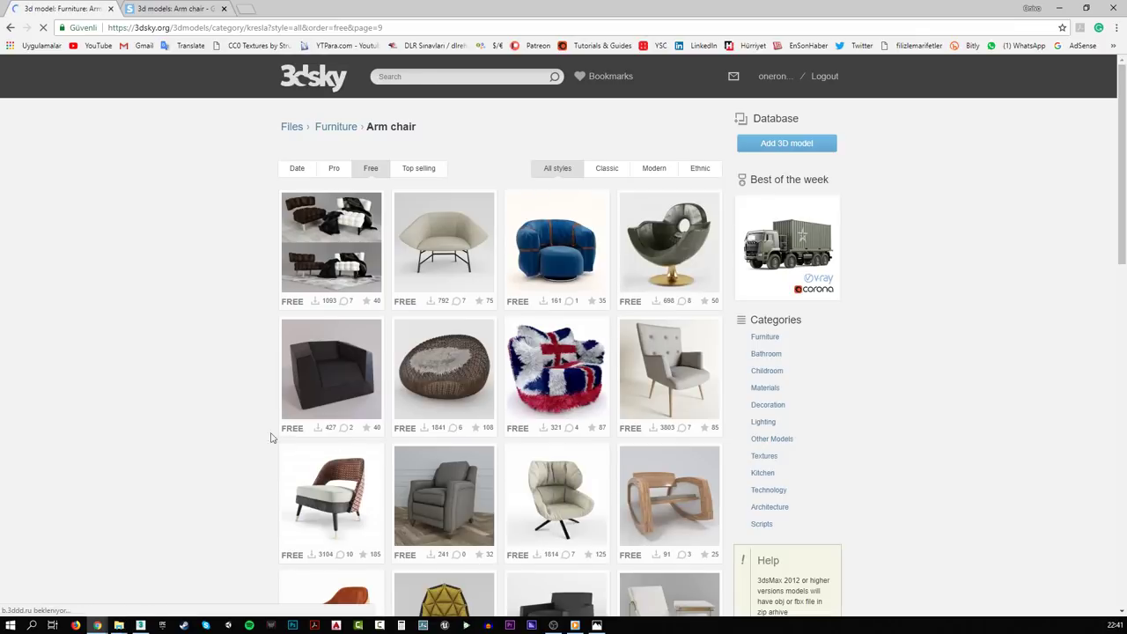
{"action": "scroll", "coordinate": [219, 425], "scroll_direction": "down", "scroll_amount": 4}
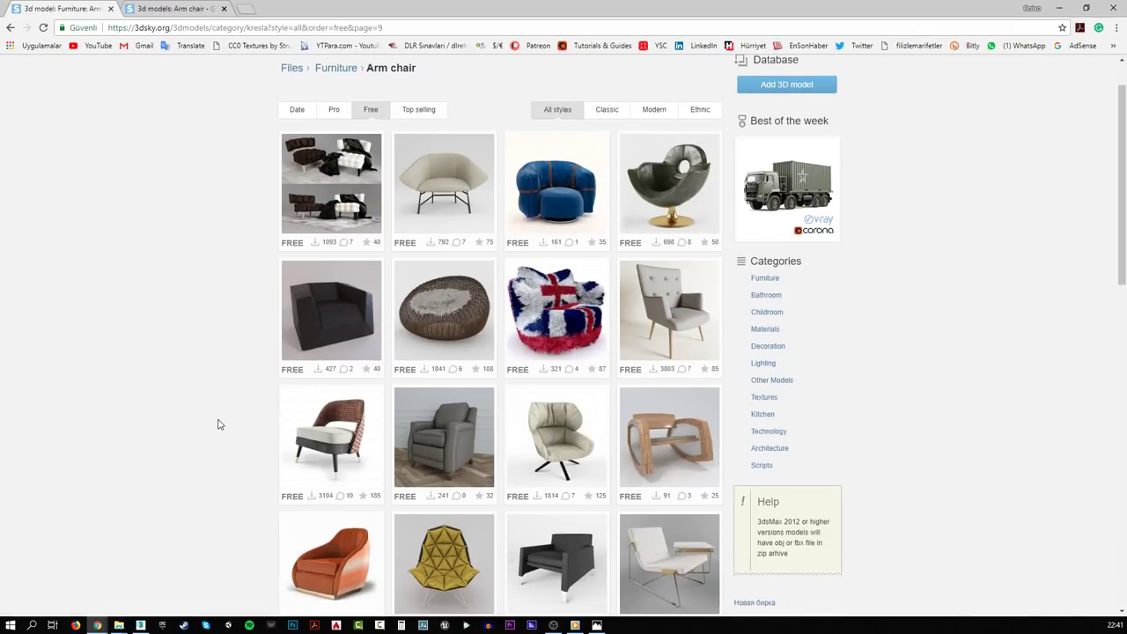
{"action": "scroll", "coordinate": [219, 425], "scroll_direction": "down", "scroll_amount": 4}
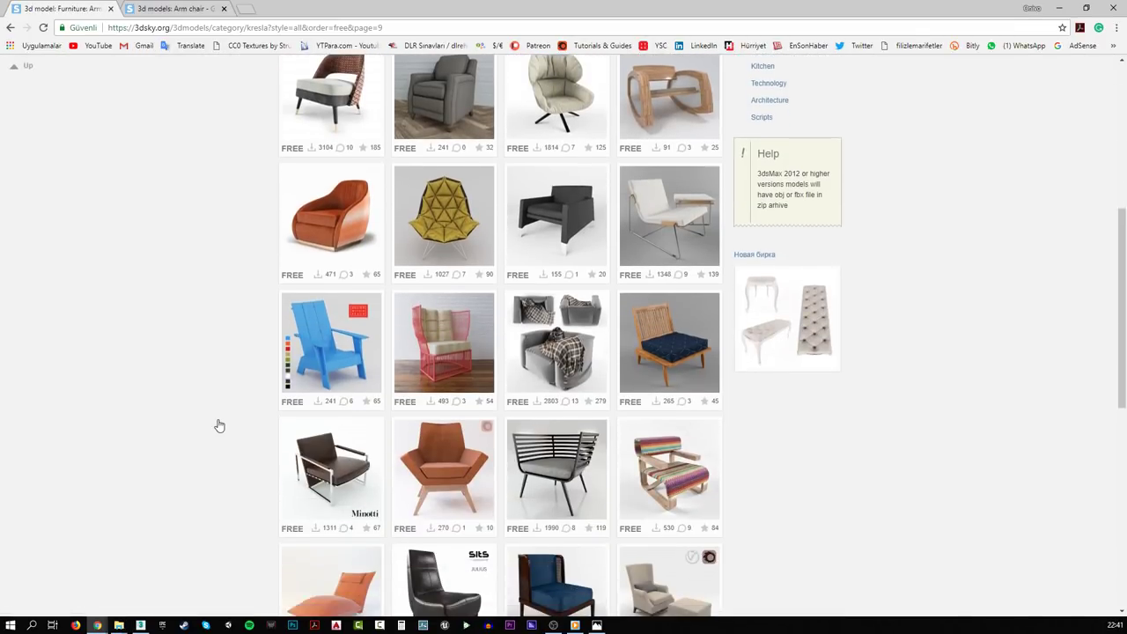
{"action": "scroll", "coordinate": [219, 426], "scroll_direction": "down", "scroll_amount": 3}
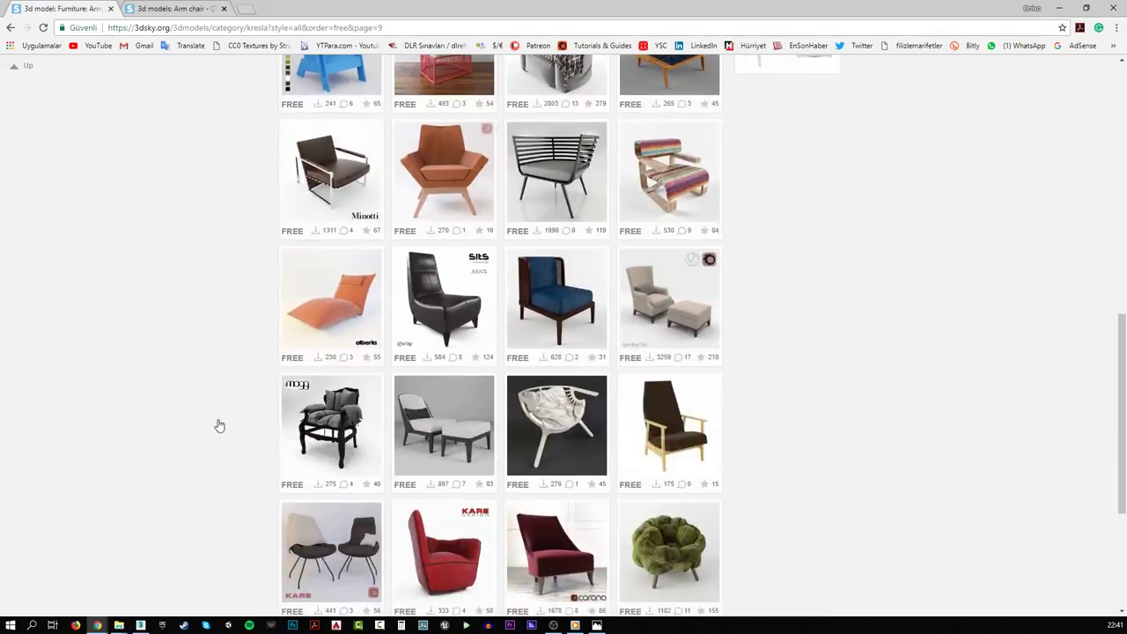
{"action": "scroll", "coordinate": [219, 426], "scroll_direction": "down", "scroll_amount": 3}
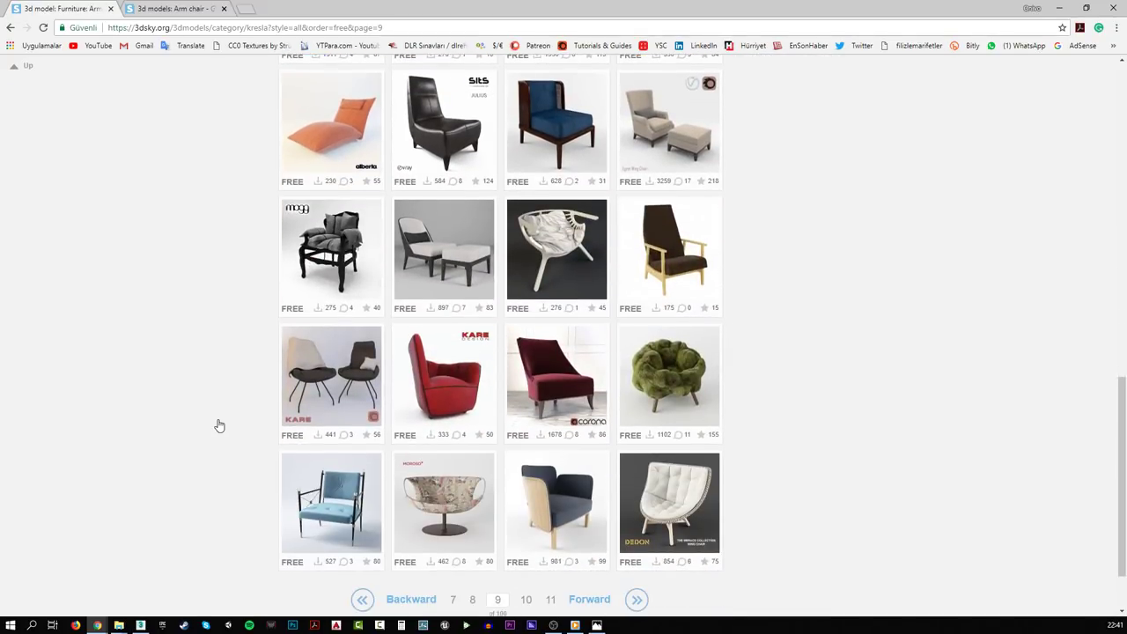
{"action": "scroll", "coordinate": [220, 426], "scroll_direction": "down", "scroll_amount": 2}
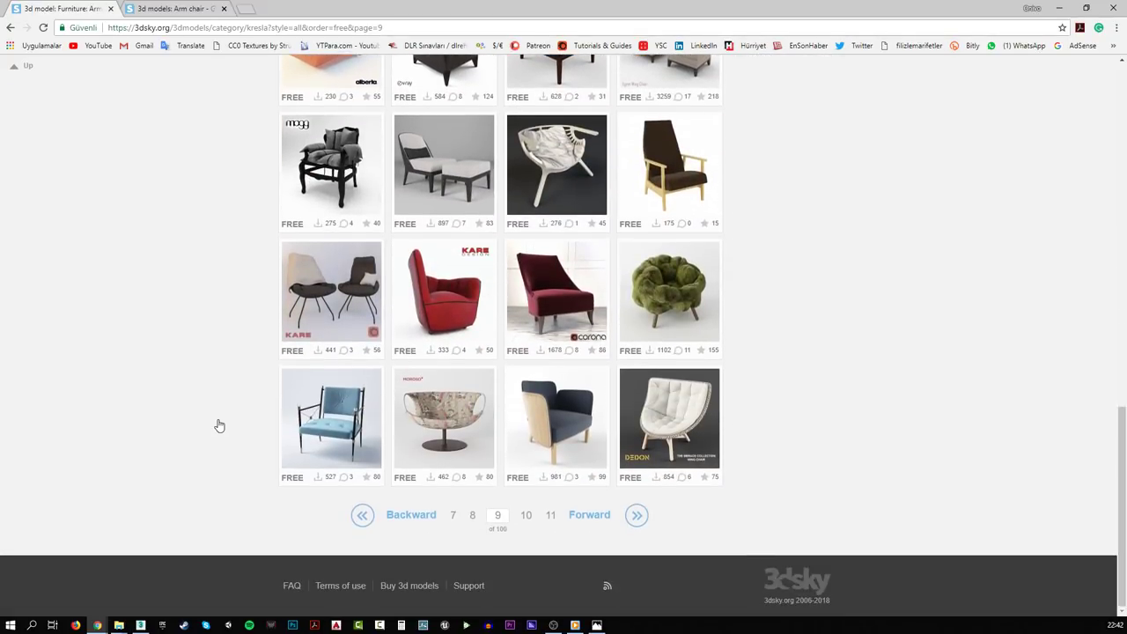
- On page 10, open the Giorgetti Ago armchair in a background tab and scroll to the end
{"action": "left_click", "coordinate": [526, 516]}
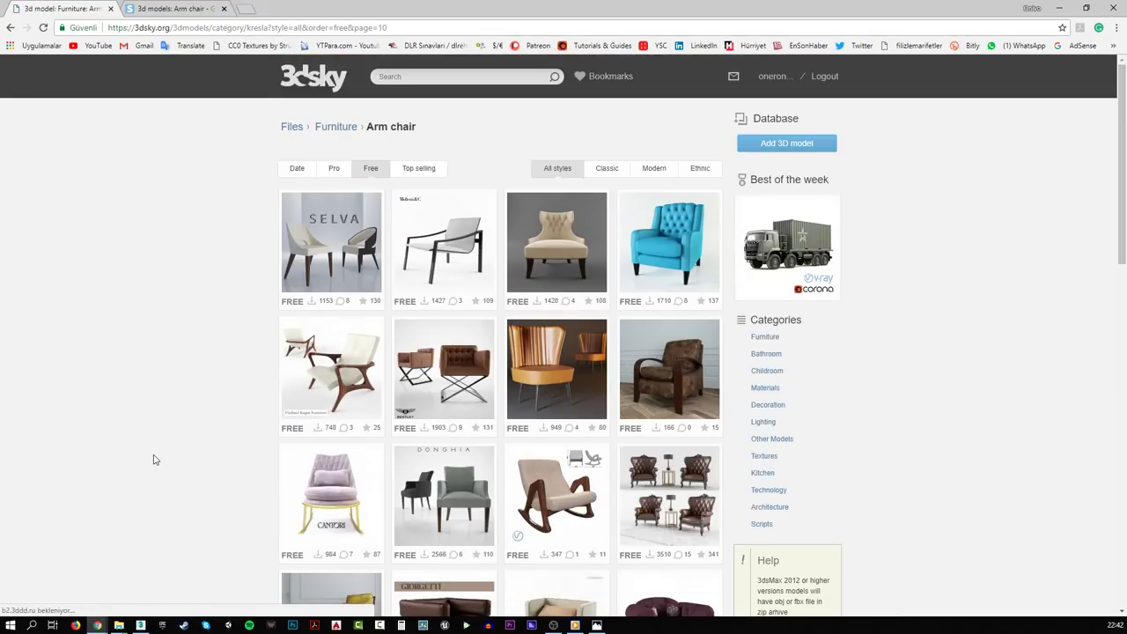
{"action": "mouse_move", "coordinate": [337, 344]}
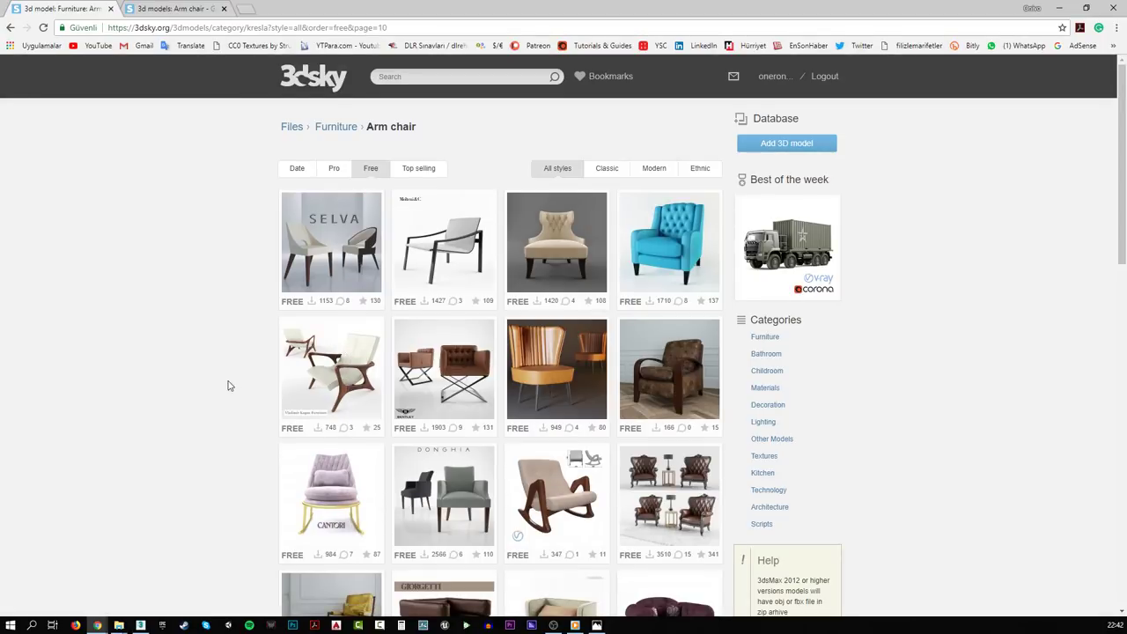
{"action": "scroll", "coordinate": [227, 385], "scroll_direction": "down", "scroll_amount": 1}
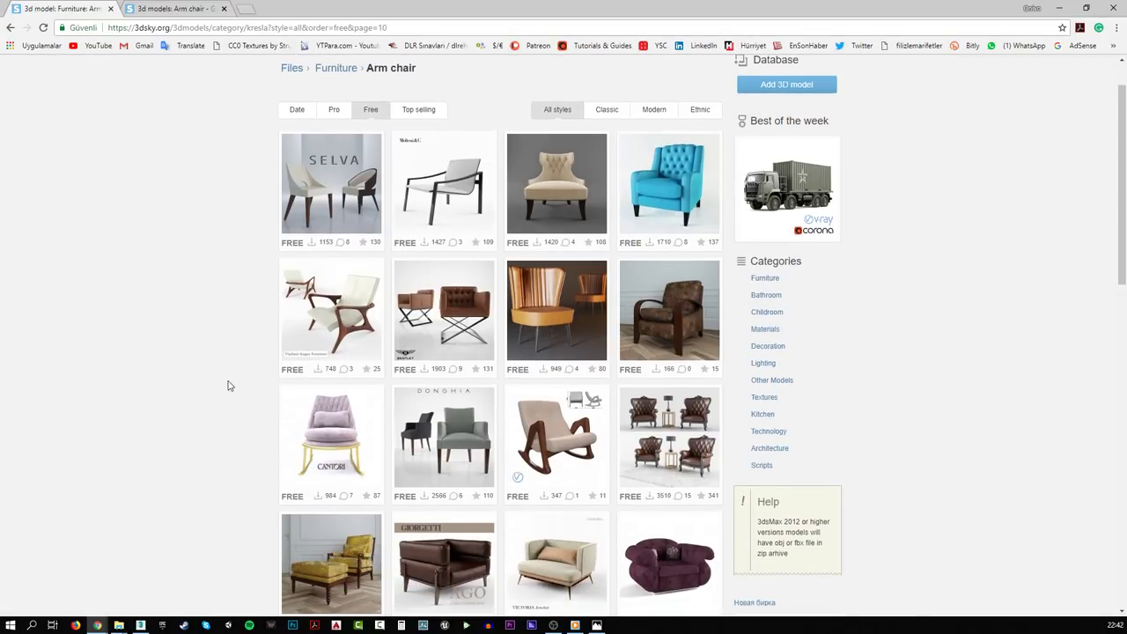
{"action": "scroll", "coordinate": [227, 386], "scroll_direction": "down", "scroll_amount": 1}
{"action": "scroll", "coordinate": [228, 385], "scroll_direction": "down", "scroll_amount": 2}
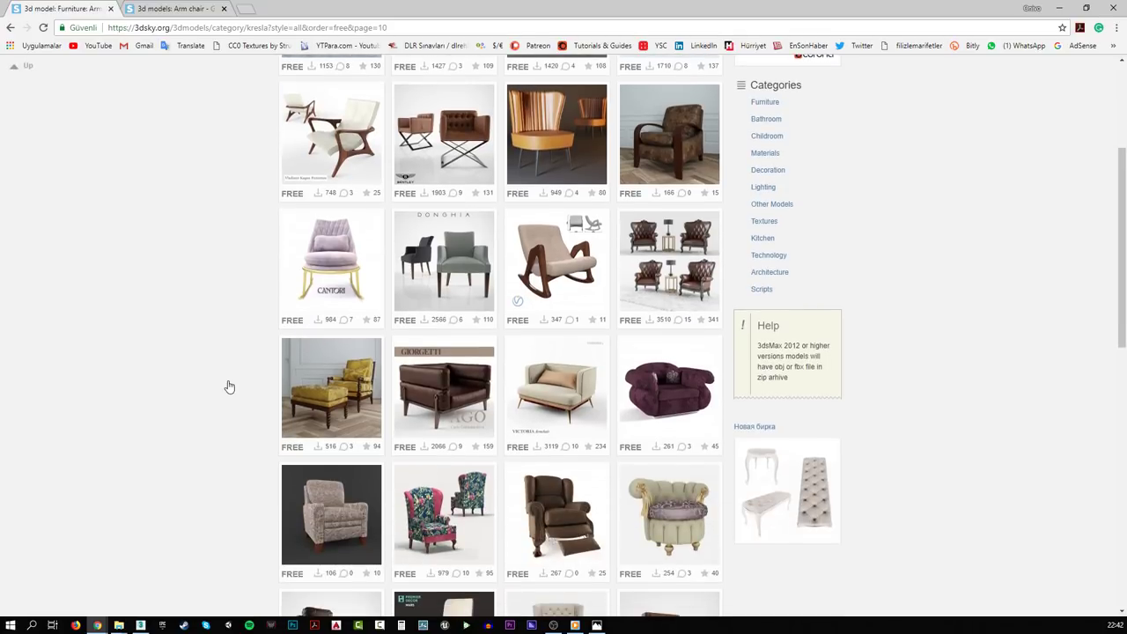
{"action": "mouse_move", "coordinate": [431, 385]}
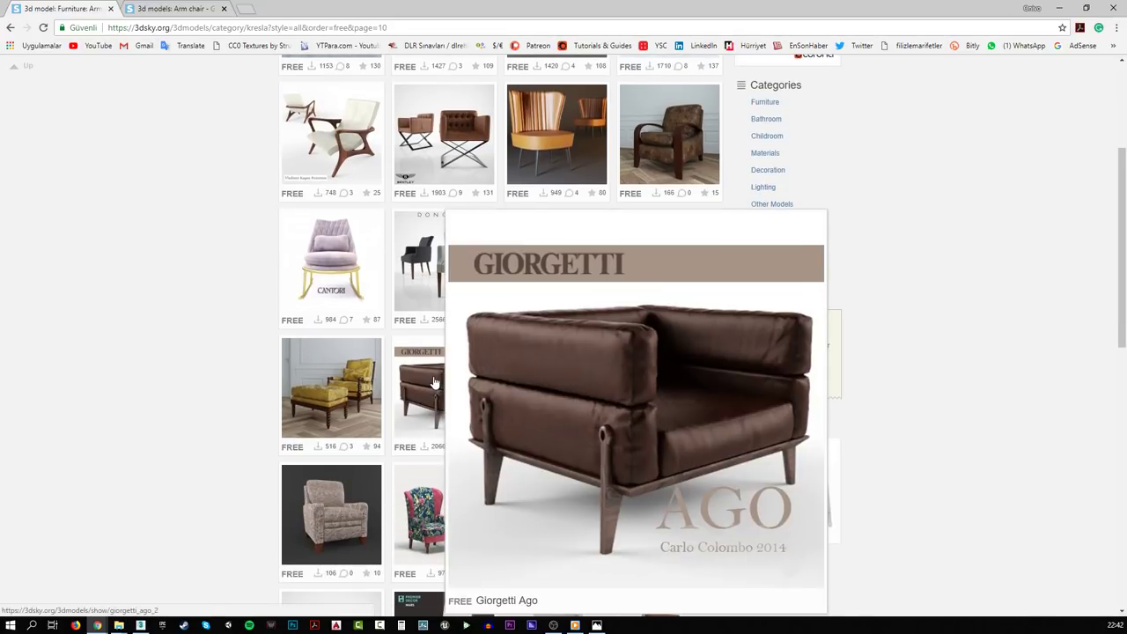
{"action": "middle_click", "coordinate": [433, 382]}
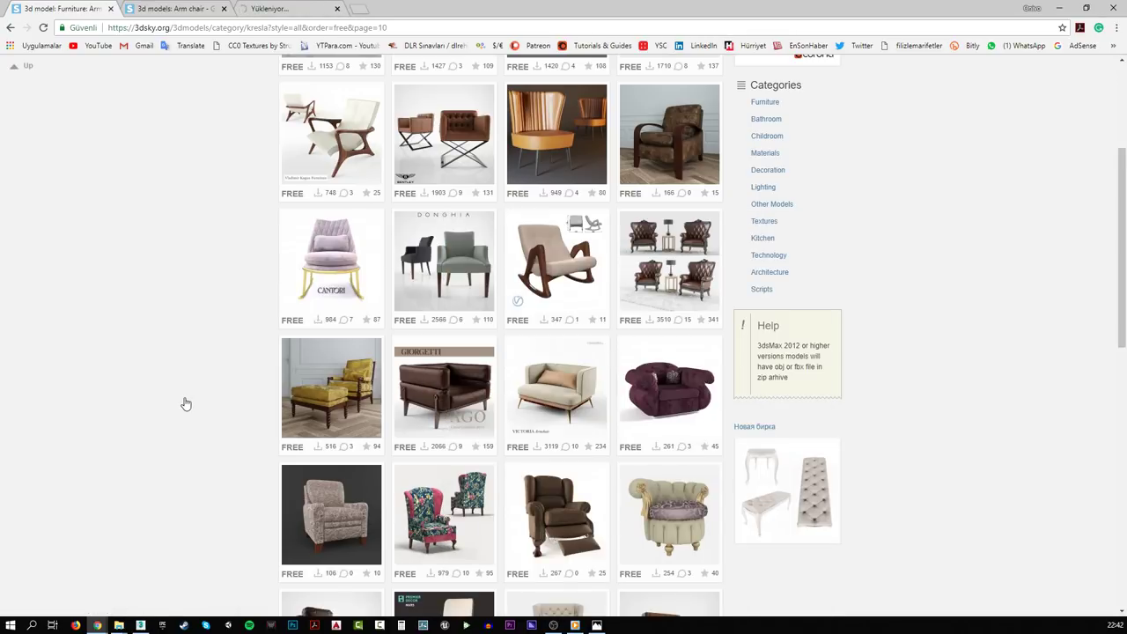
{"action": "mouse_move", "coordinate": [559, 377]}
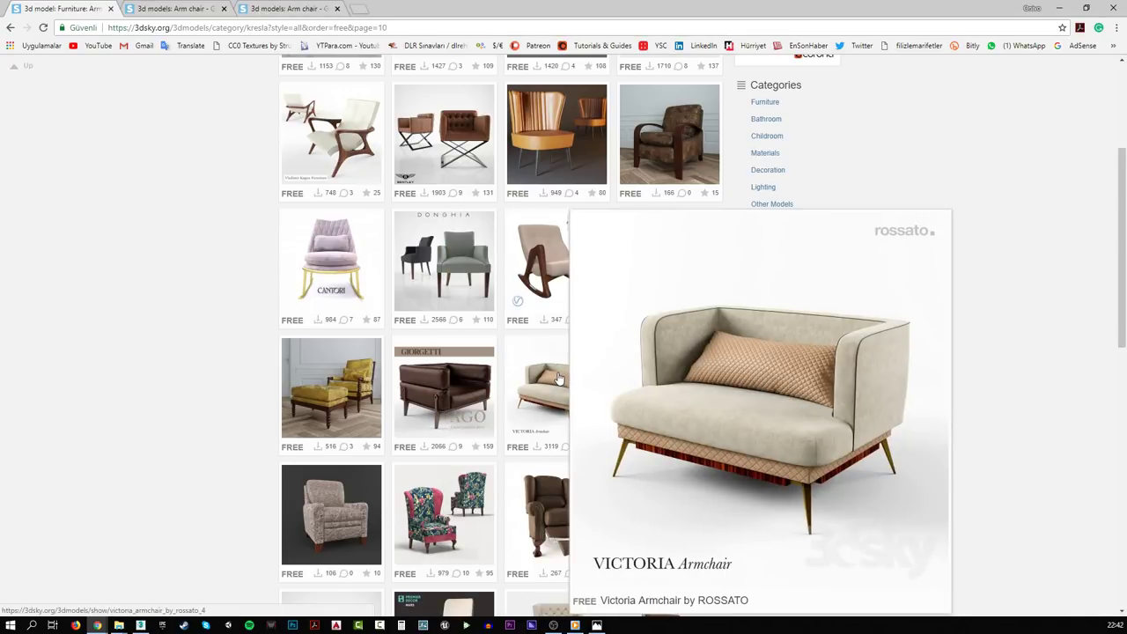
{"action": "scroll", "coordinate": [224, 438], "scroll_direction": "down", "scroll_amount": 2}
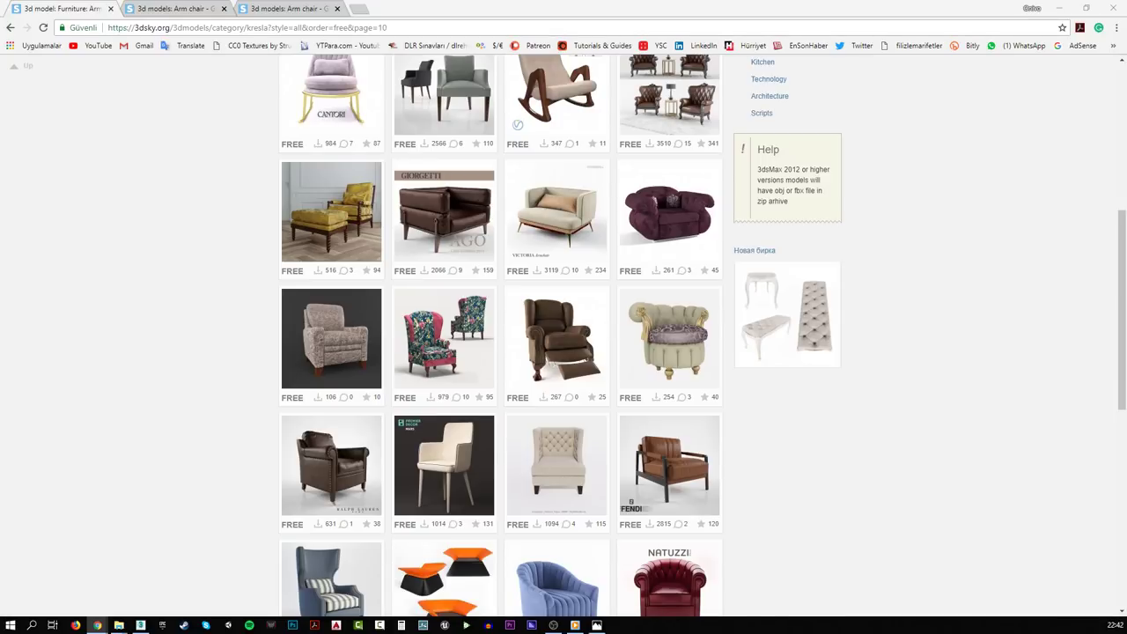
{"action": "scroll", "coordinate": [334, 289], "scroll_direction": "down", "scroll_amount": 1}
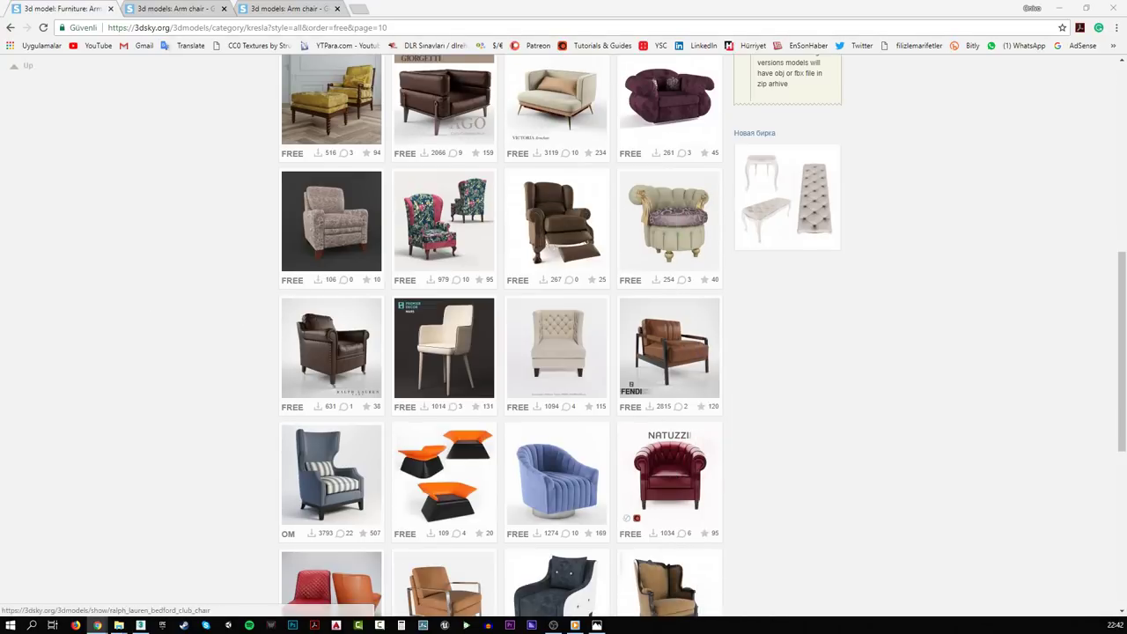
{"action": "scroll", "coordinate": [118, 340], "scroll_direction": "down", "scroll_amount": 1}
{"action": "scroll", "coordinate": [122, 341], "scroll_direction": "down", "scroll_amount": 3}
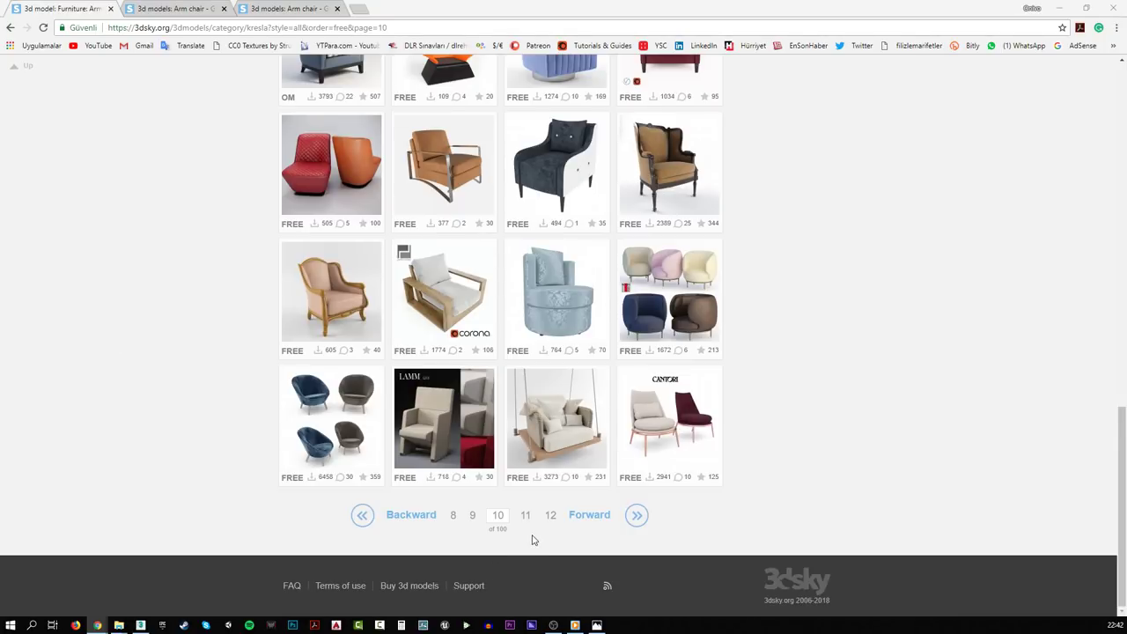
- Browse page 11 of the free armchair listing
{"action": "left_click", "coordinate": [527, 518]}
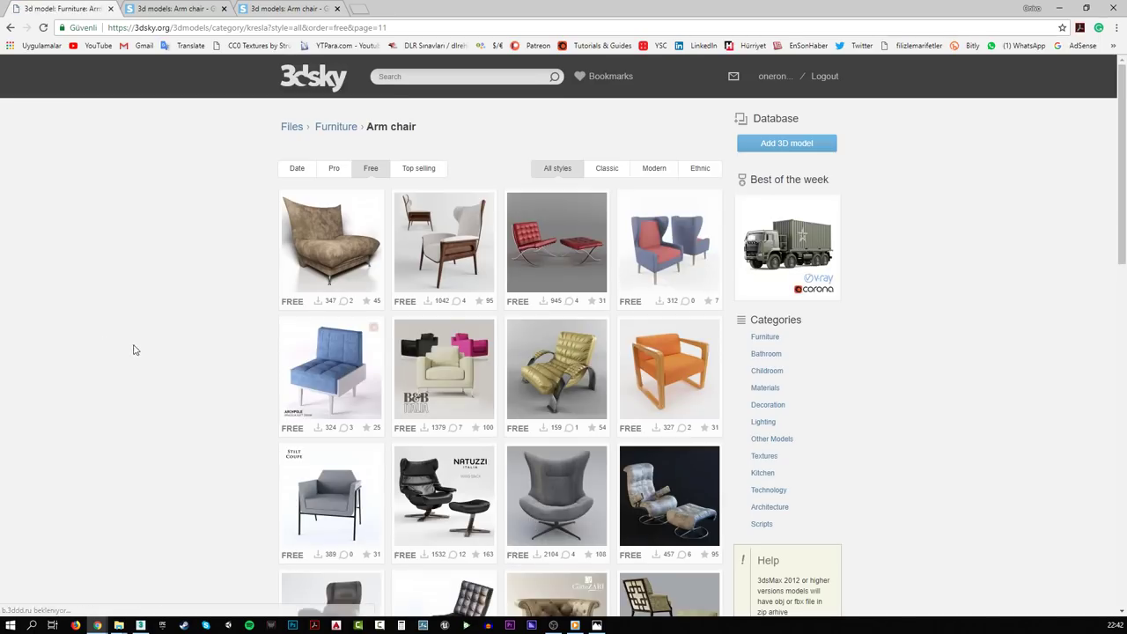
{"action": "scroll", "coordinate": [134, 349], "scroll_direction": "down", "scroll_amount": 1}
{"action": "mouse_move", "coordinate": [471, 155]}
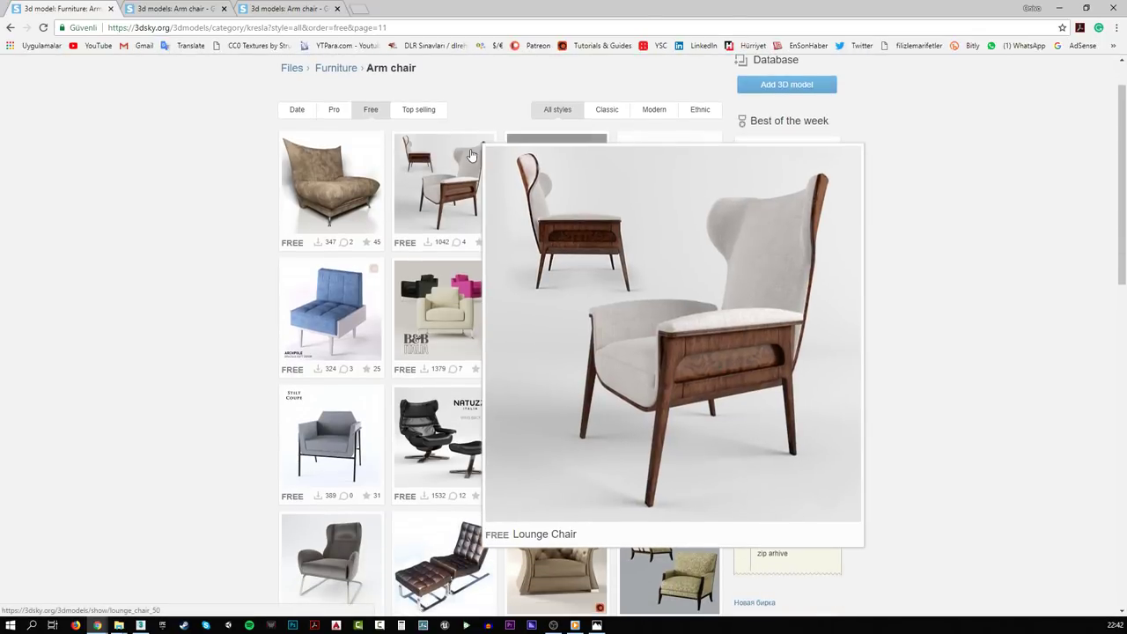
{"action": "scroll", "coordinate": [228, 233], "scroll_direction": "down", "scroll_amount": 3}
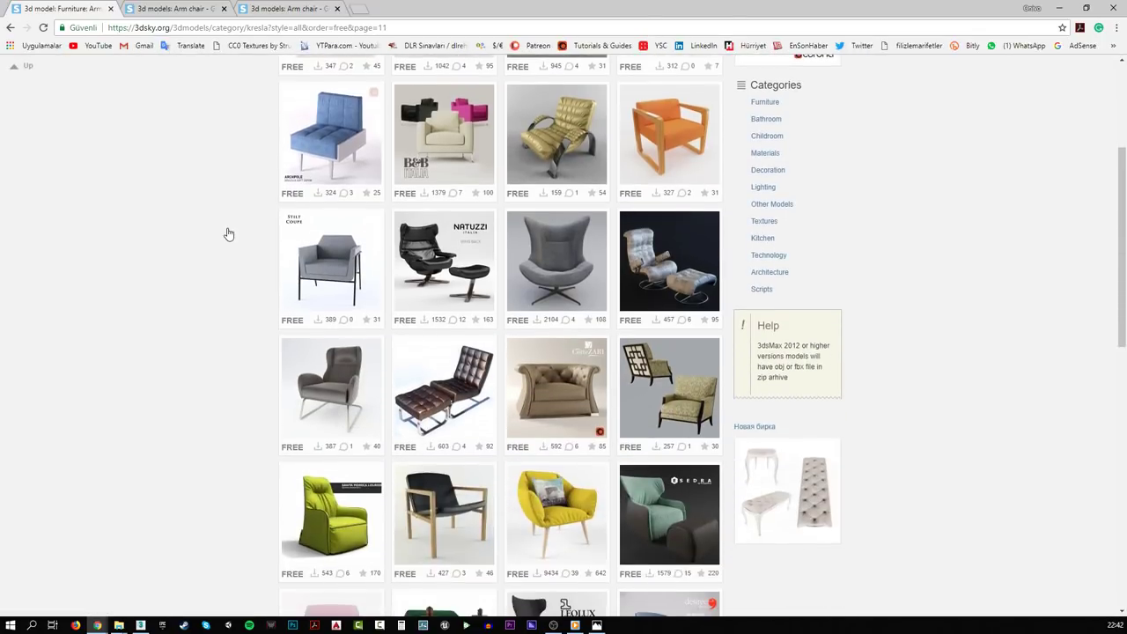
{"action": "scroll", "coordinate": [229, 233], "scroll_direction": "down", "scroll_amount": 4}
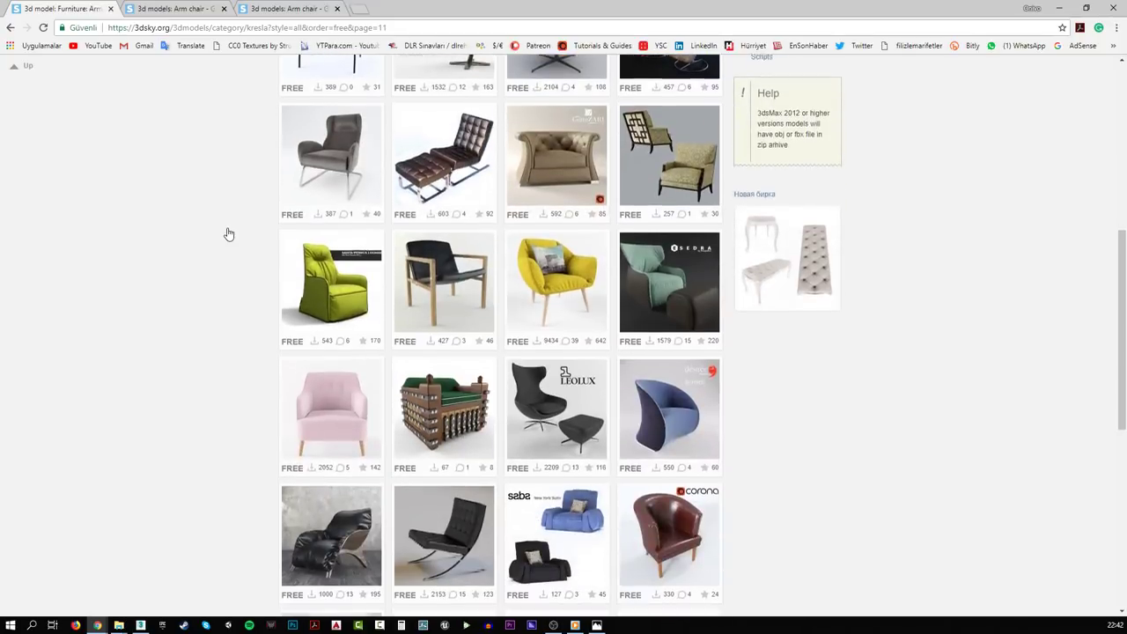
{"action": "scroll", "coordinate": [228, 233], "scroll_direction": "down", "scroll_amount": 2}
{"action": "scroll", "coordinate": [228, 233], "scroll_direction": "down", "scroll_amount": 3}
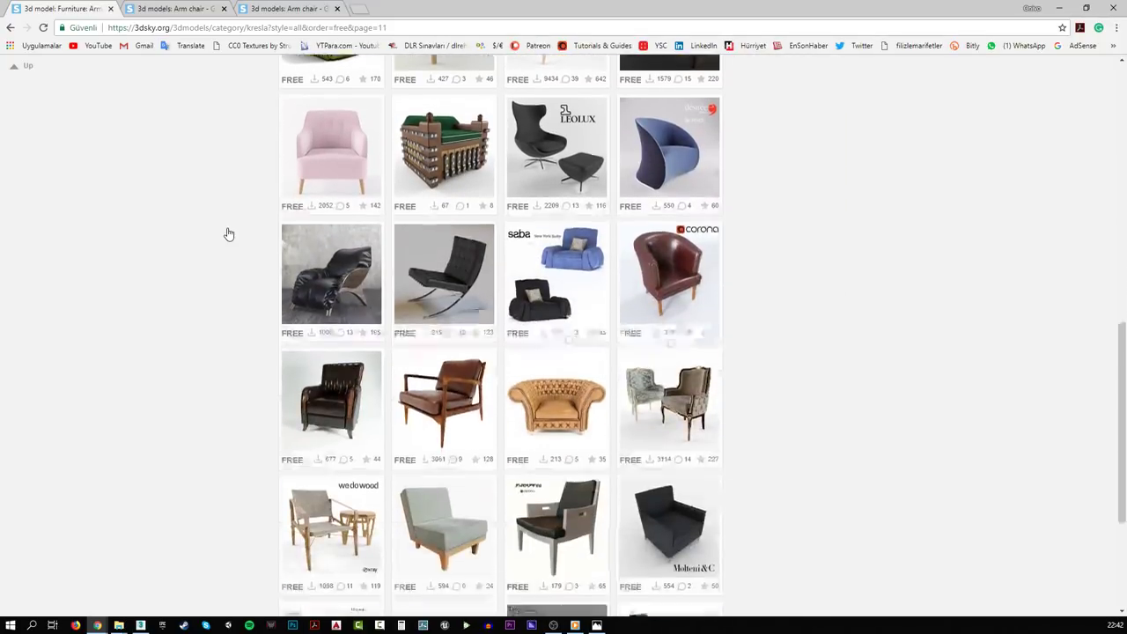
{"action": "mouse_move", "coordinate": [443, 360]}
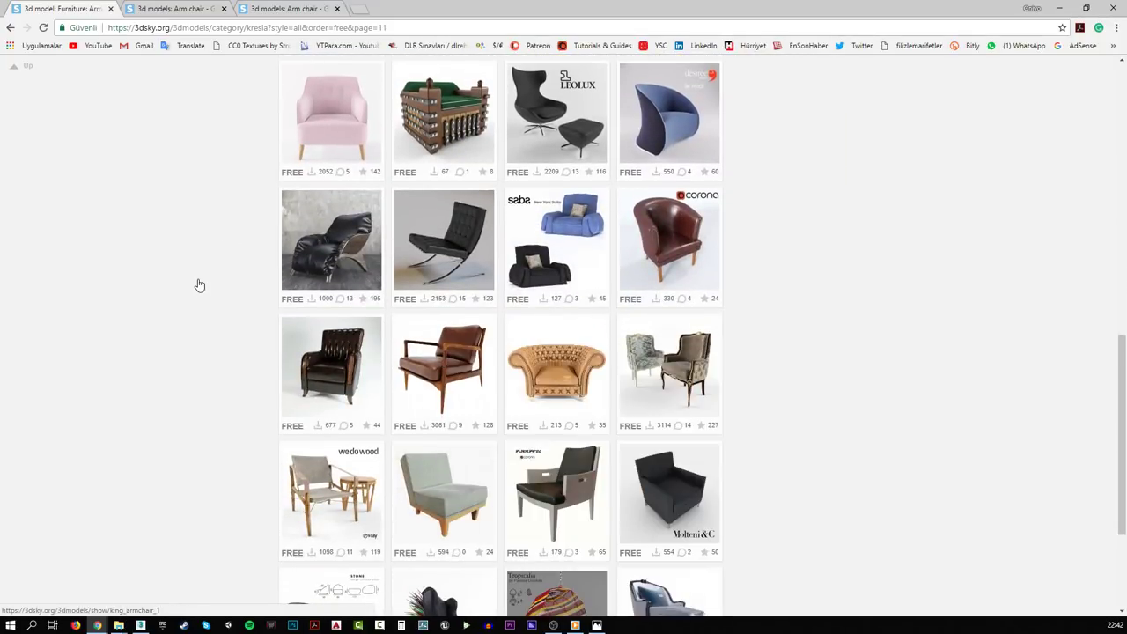
{"action": "scroll", "coordinate": [199, 284], "scroll_direction": "down", "scroll_amount": 1}
{"action": "scroll", "coordinate": [199, 285], "scroll_direction": "down", "scroll_amount": 3}
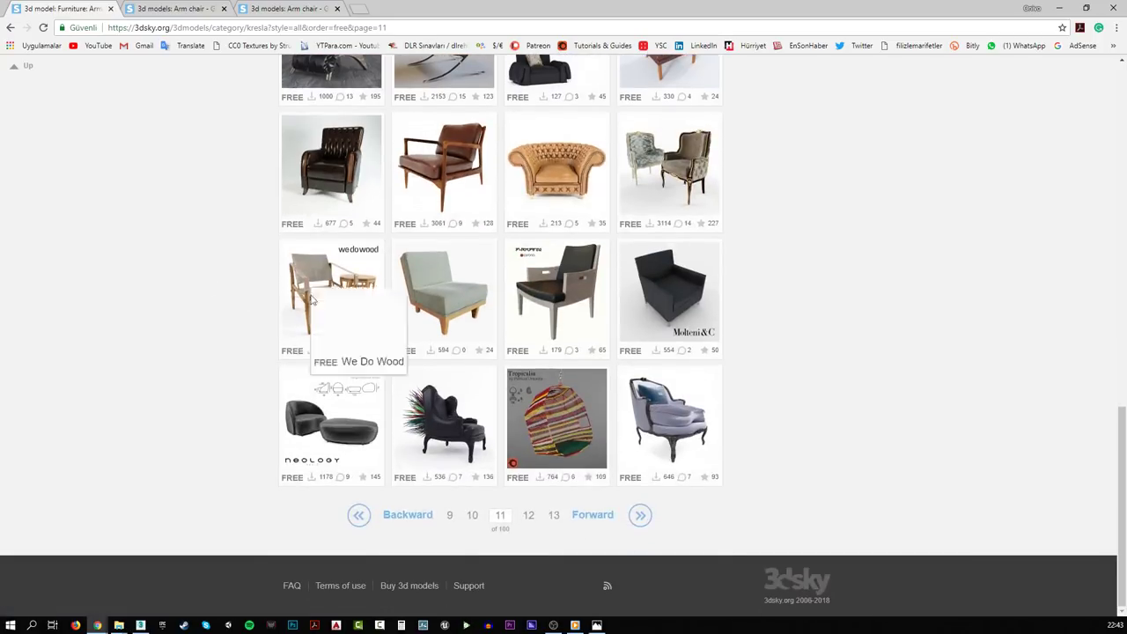
{"action": "mouse_move", "coordinate": [307, 295]}
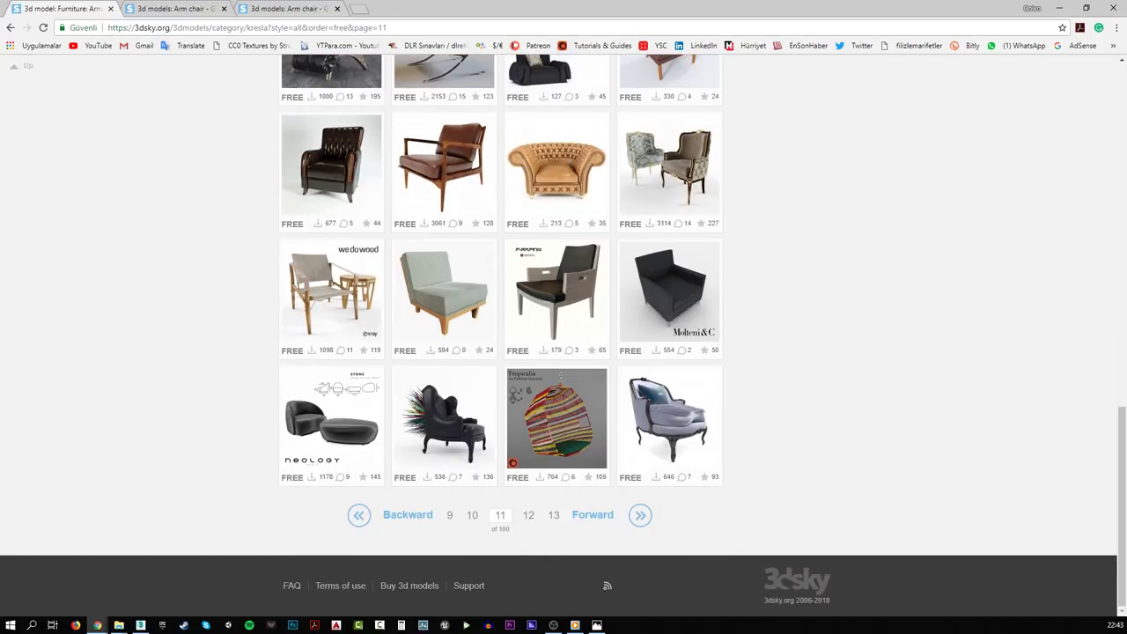
- Browse page 12 of the free armchair listing
{"action": "left_click", "coordinate": [529, 517]}
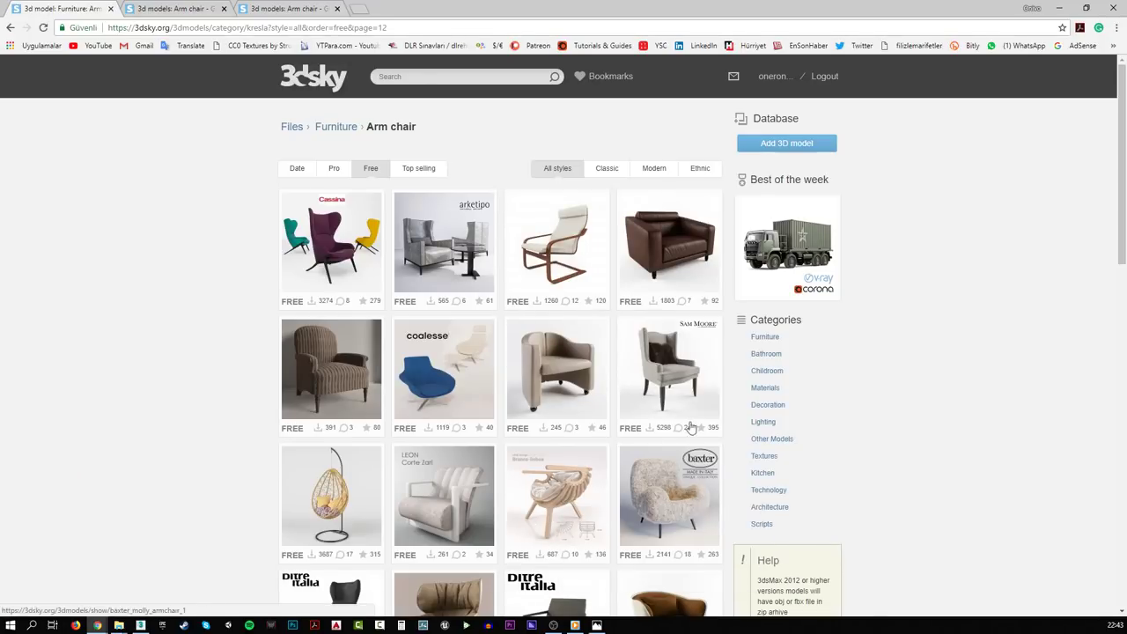
{"action": "scroll", "coordinate": [184, 315], "scroll_direction": "down", "scroll_amount": 1}
{"action": "scroll", "coordinate": [184, 315], "scroll_direction": "down", "scroll_amount": 2}
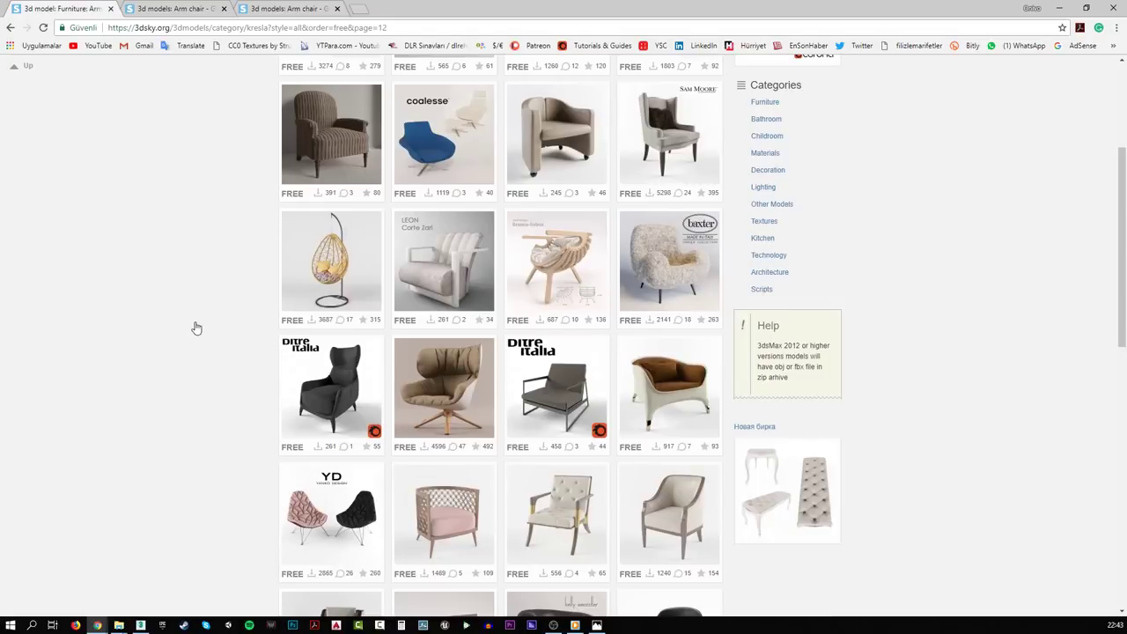
{"action": "scroll", "coordinate": [196, 327], "scroll_direction": "down", "scroll_amount": 3}
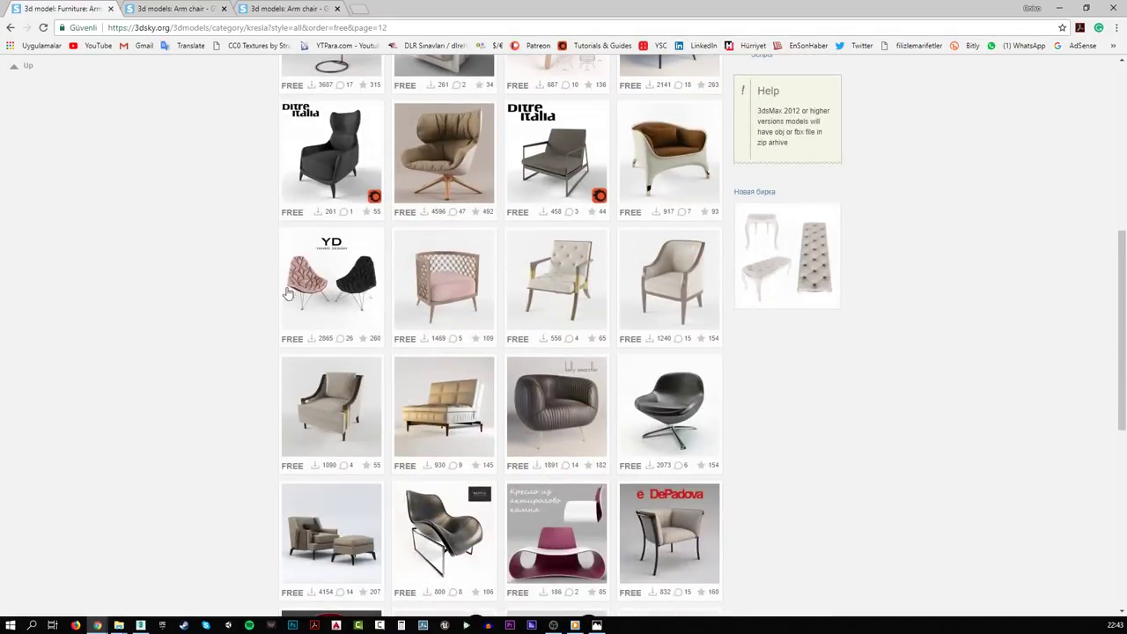
{"action": "mouse_move", "coordinate": [333, 259]}
- Review the saved Gramercy Home and Giorgetti Ago tabs, then return to the listing
{"action": "left_click", "coordinate": [151, 8]}
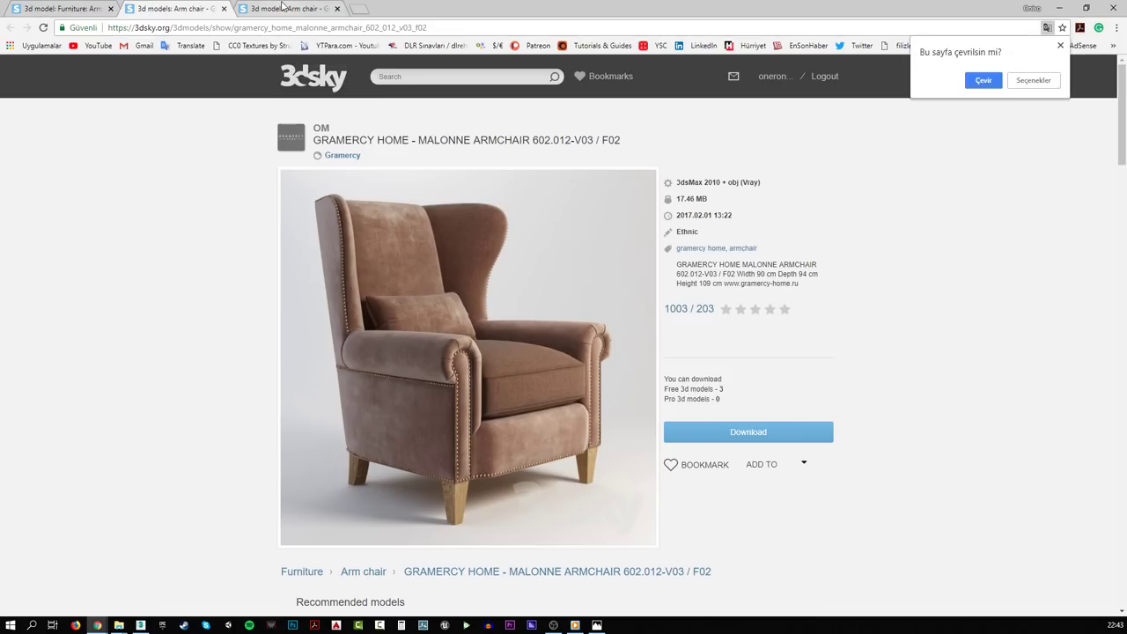
{"action": "left_click", "coordinate": [282, 8]}
{"action": "left_click", "coordinate": [49, 7]}
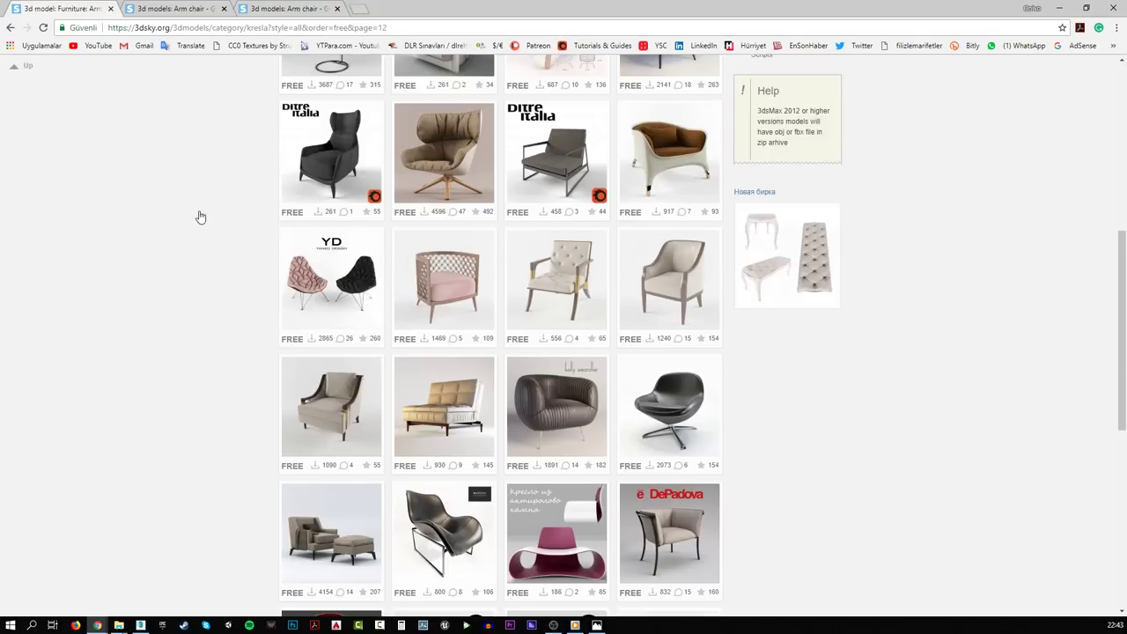
- Recheck the Gramercy Home and Giorgetti Ago tabs, then open a brown upholstered armchair in a new tab
{"action": "scroll", "coordinate": [127, 217], "scroll_direction": "down", "scroll_amount": 4}
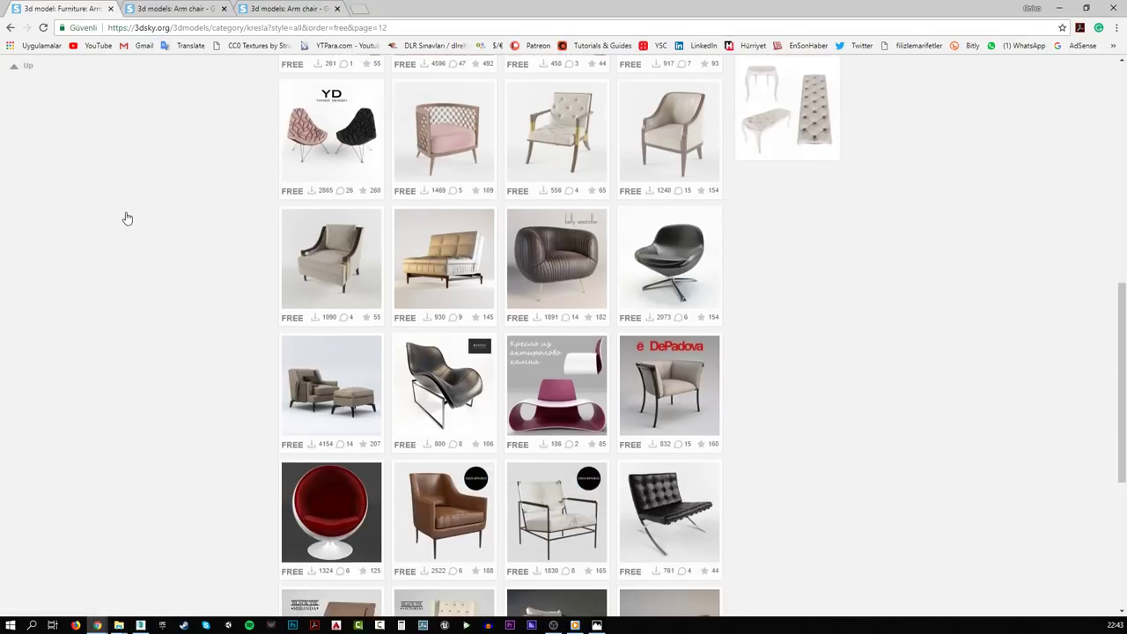
{"action": "scroll", "coordinate": [127, 218], "scroll_direction": "down", "scroll_amount": 2}
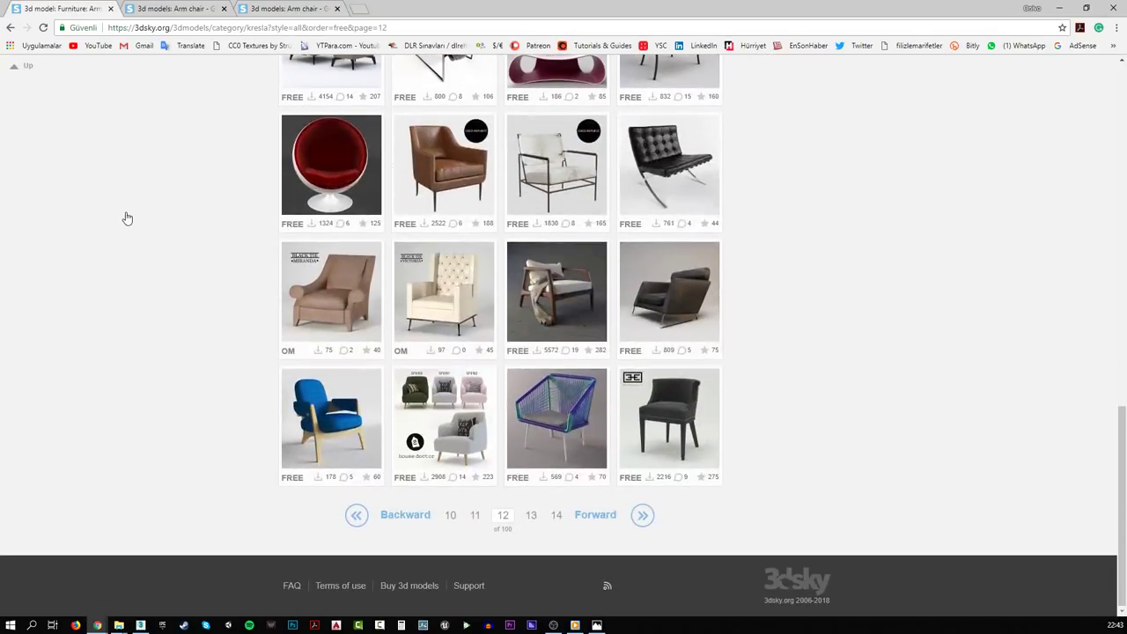
{"action": "mouse_move", "coordinate": [569, 262]}
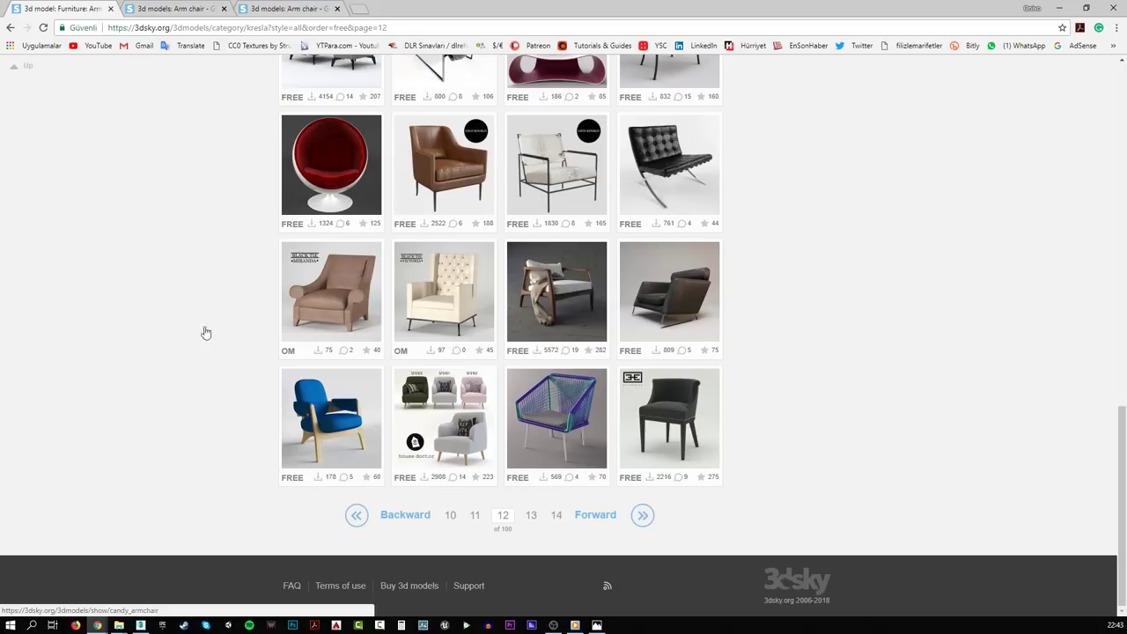
{"action": "left_click", "coordinate": [174, 8]}
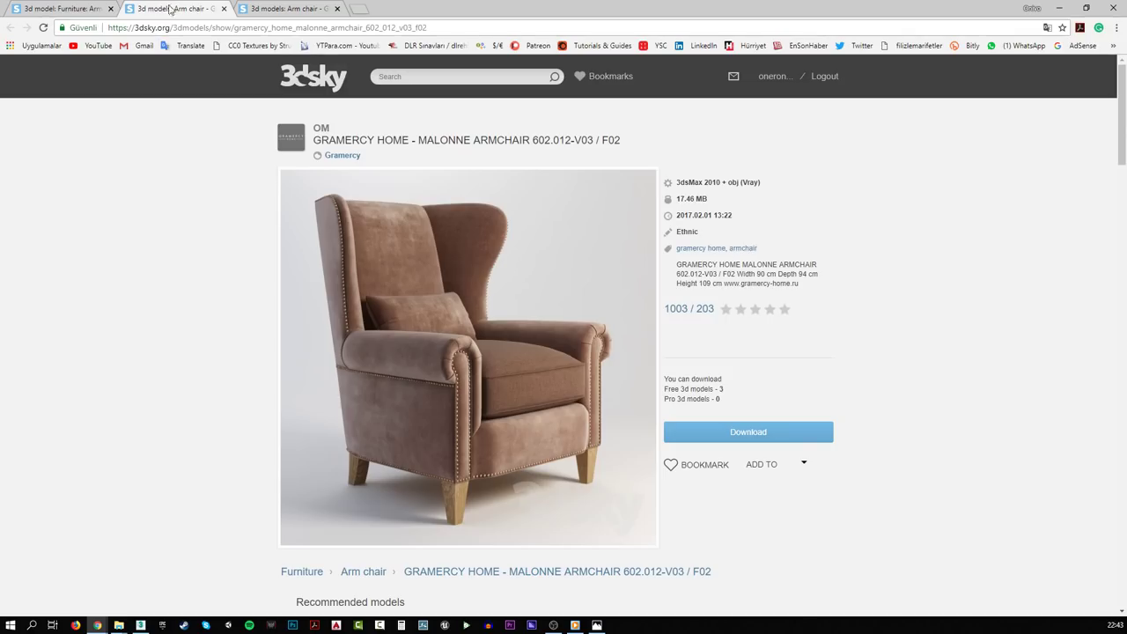
{"action": "left_click", "coordinate": [295, 8]}
{"action": "left_click", "coordinate": [92, 8]}
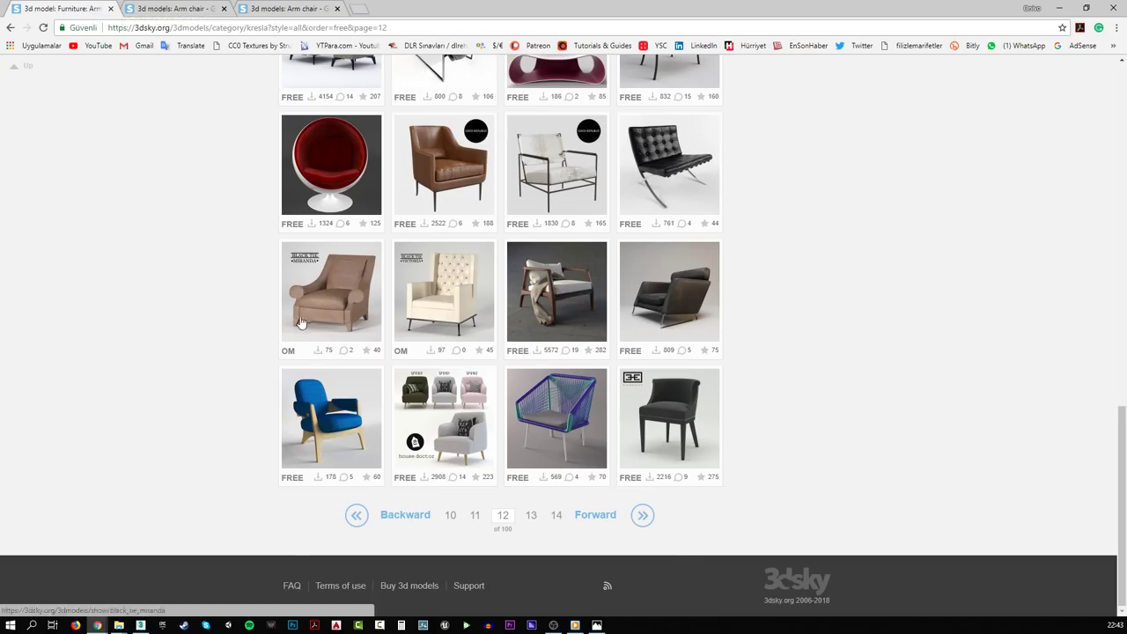
{"action": "middle_click", "coordinate": [540, 302]}
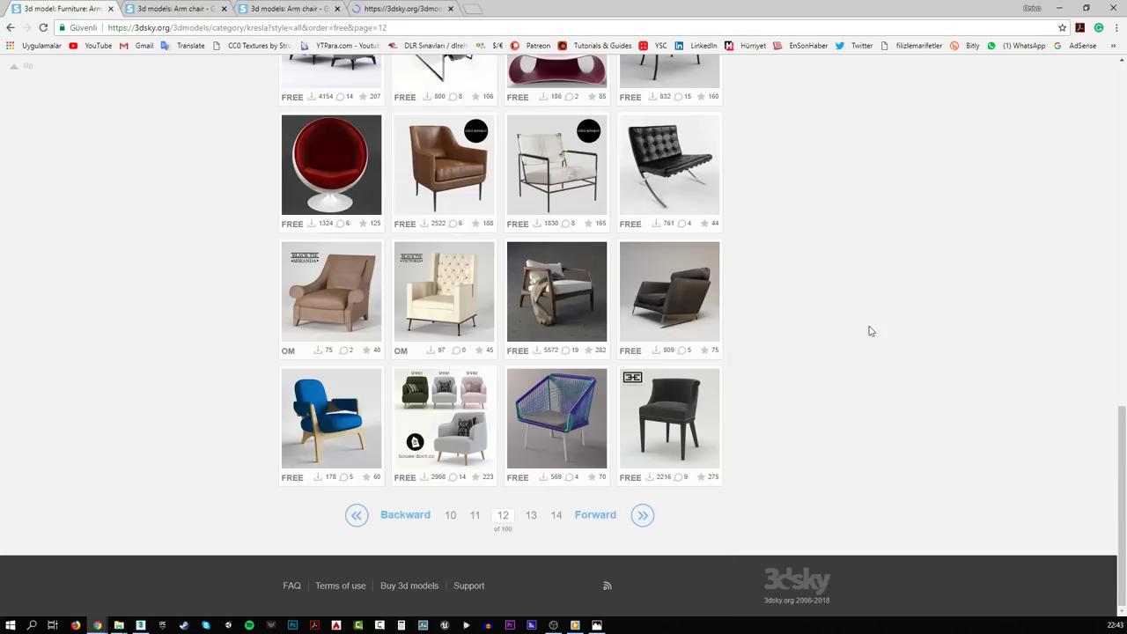
- Browse page 13 of the free armchairs down to the last model
{"action": "left_click", "coordinate": [531, 516]}
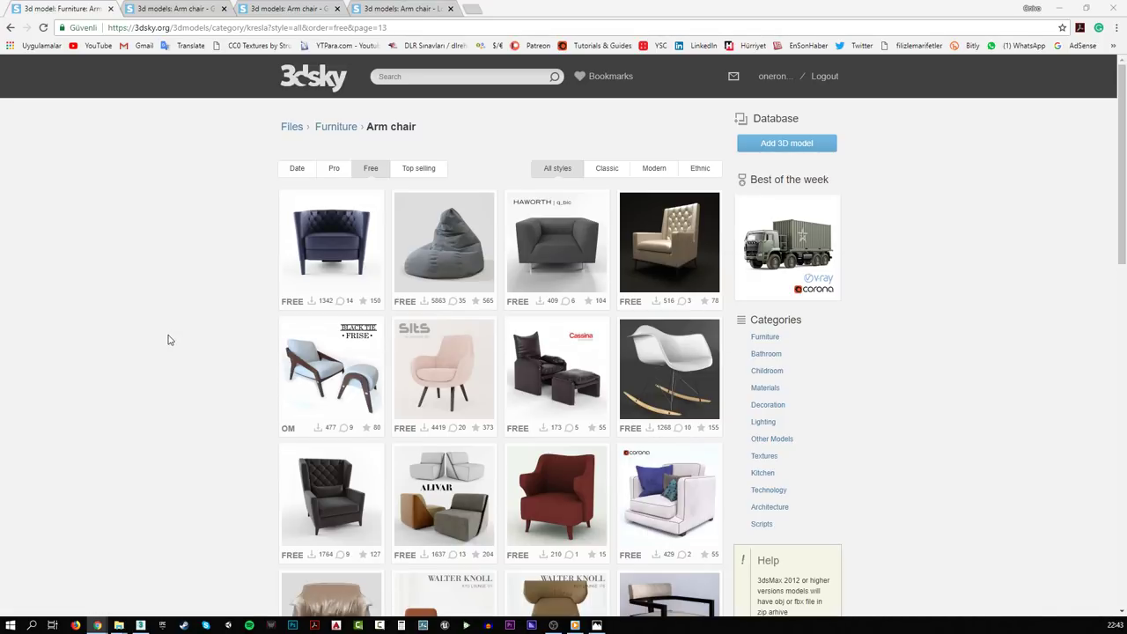
{"action": "mouse_move", "coordinate": [321, 365]}
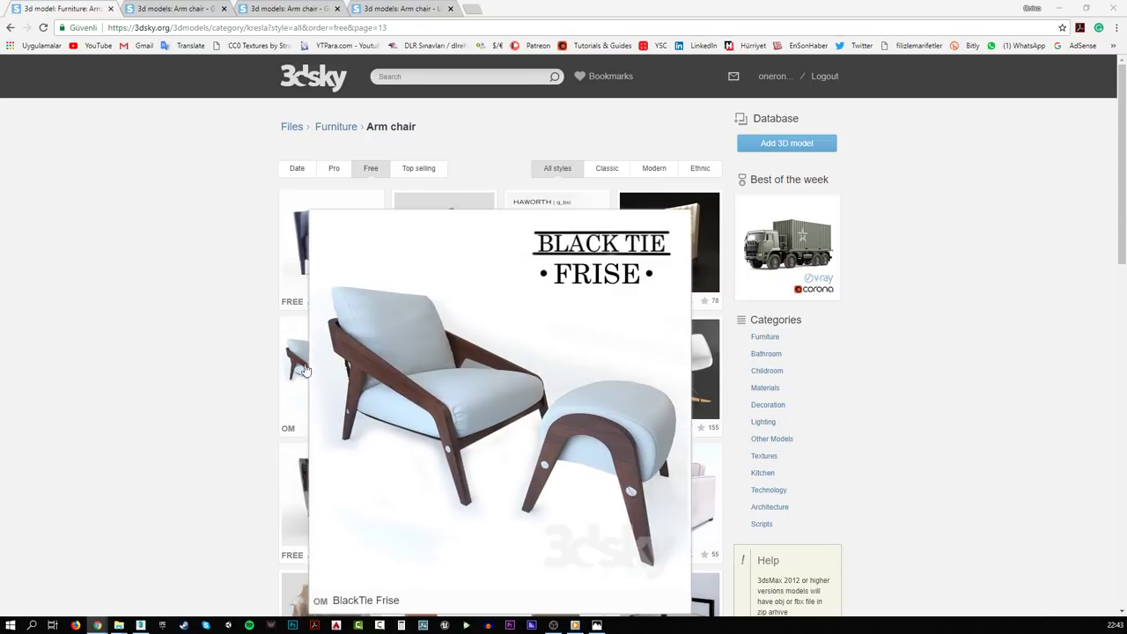
{"action": "scroll", "coordinate": [167, 345], "scroll_direction": "down", "scroll_amount": 2}
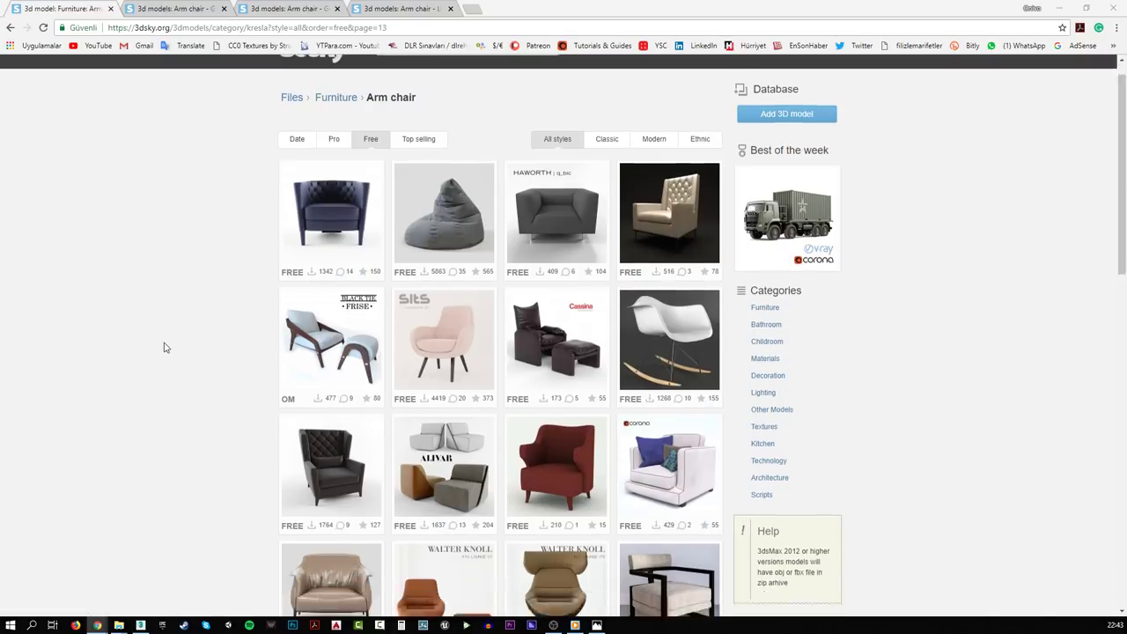
{"action": "scroll", "coordinate": [164, 347], "scroll_direction": "down", "scroll_amount": 1}
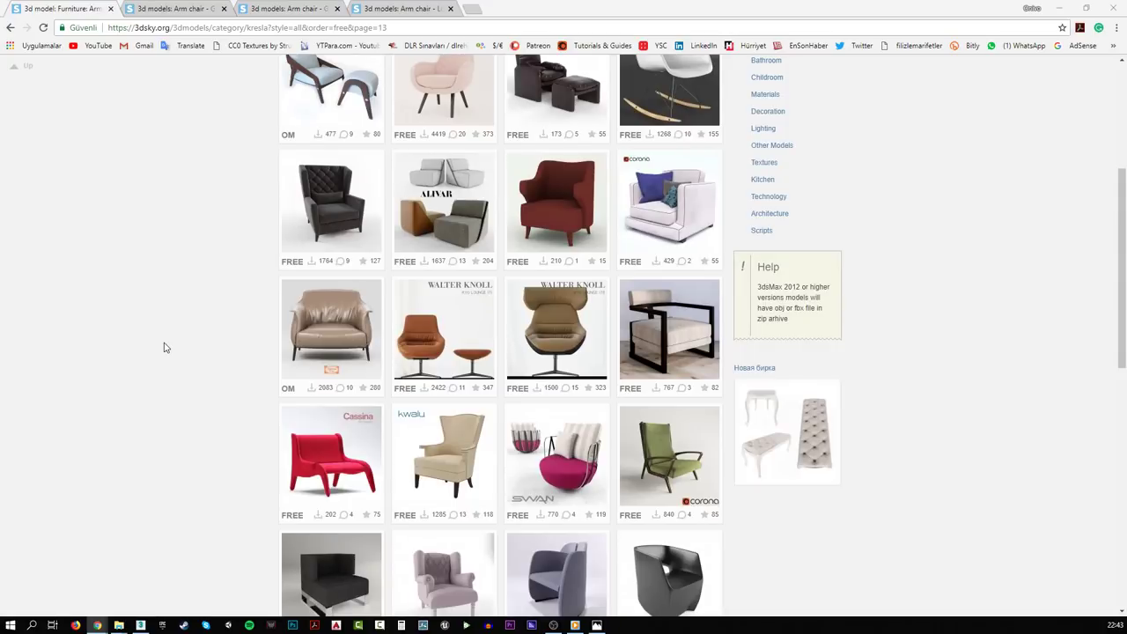
{"action": "scroll", "coordinate": [211, 345], "scroll_direction": "down", "scroll_amount": 1}
{"action": "scroll", "coordinate": [211, 344], "scroll_direction": "down", "scroll_amount": 4}
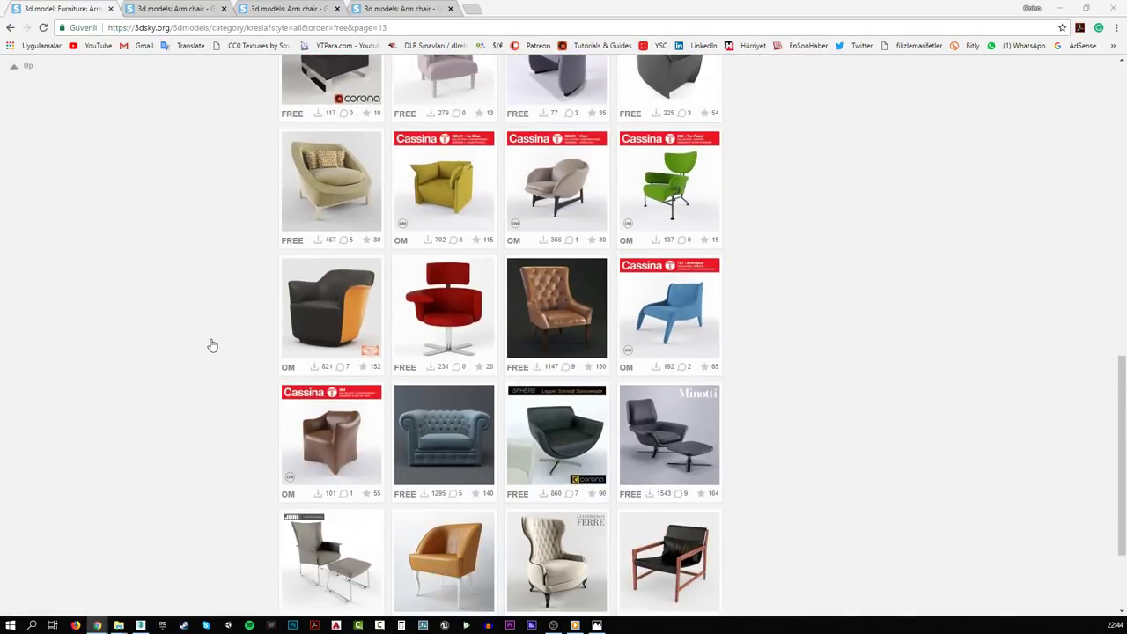
{"action": "scroll", "coordinate": [211, 345], "scroll_direction": "down", "scroll_amount": 1}
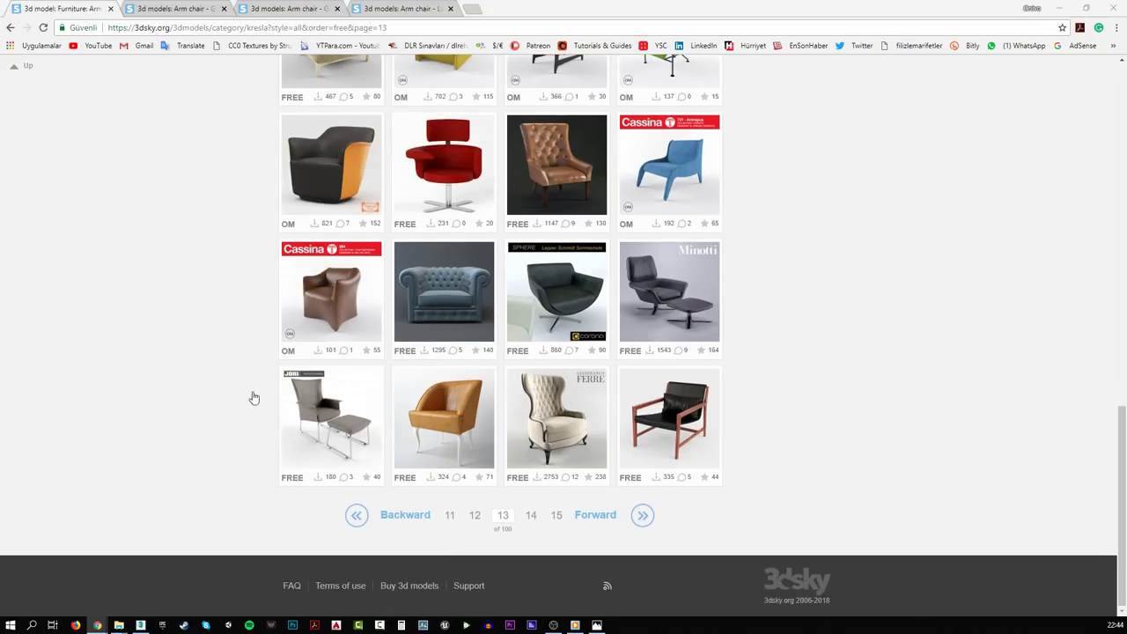
- Go to page 14 and open the MADE Brandon armchair in a new background tab
{"action": "left_click", "coordinate": [532, 517]}
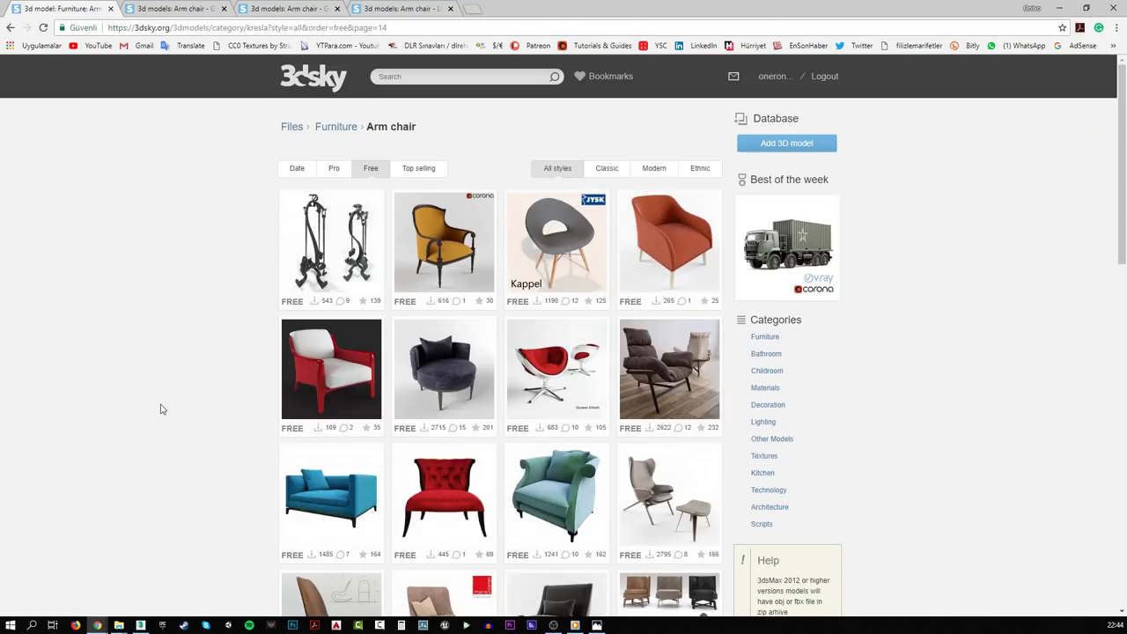
{"action": "scroll", "coordinate": [160, 409], "scroll_direction": "down", "scroll_amount": 4}
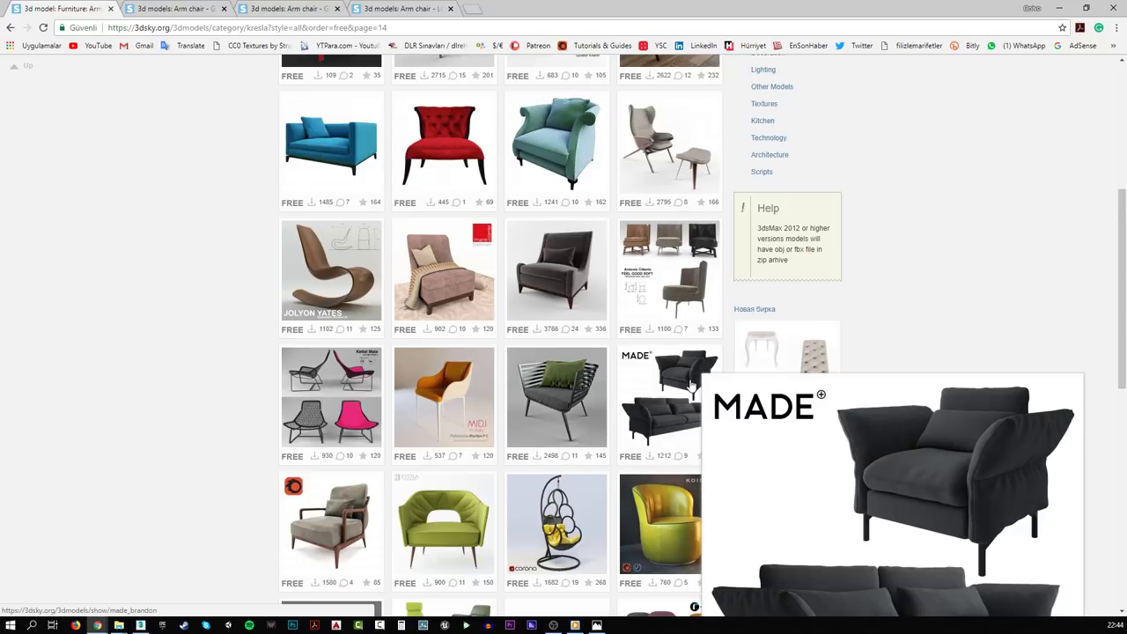
{"action": "mouse_move", "coordinate": [322, 508]}
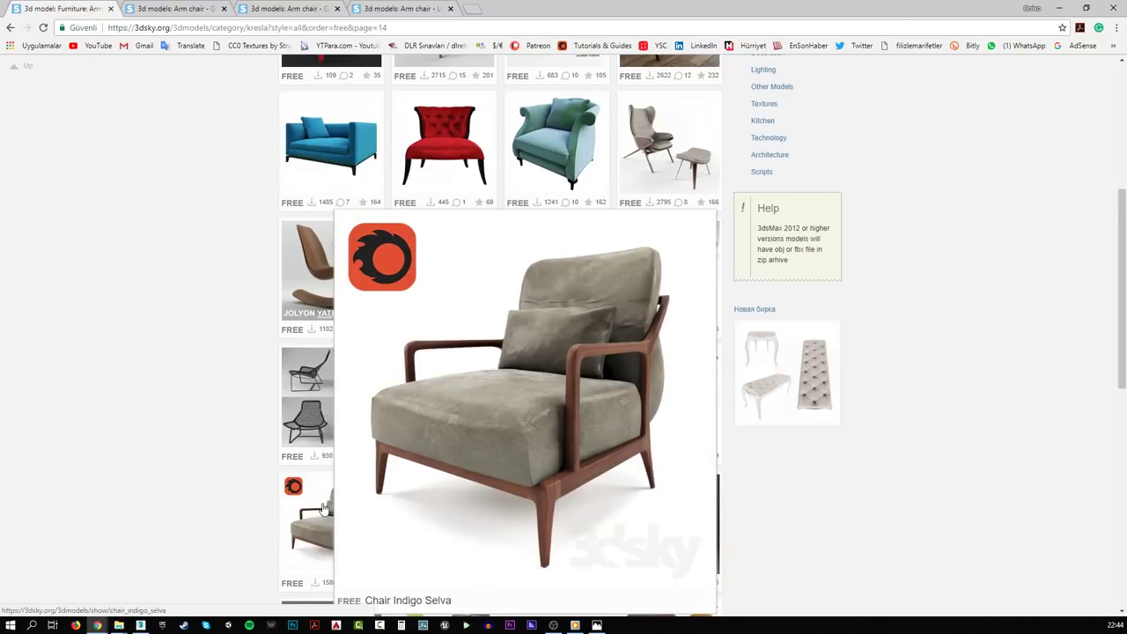
{"action": "scroll", "coordinate": [352, 502], "scroll_direction": "down", "scroll_amount": 2}
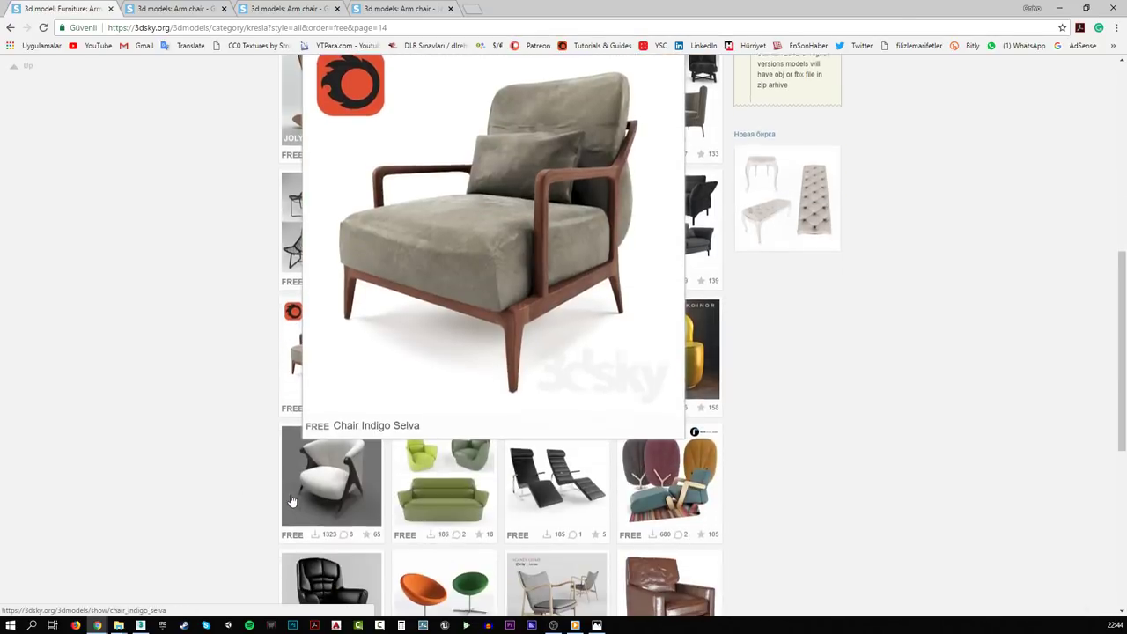
{"action": "mouse_move", "coordinate": [686, 190]}
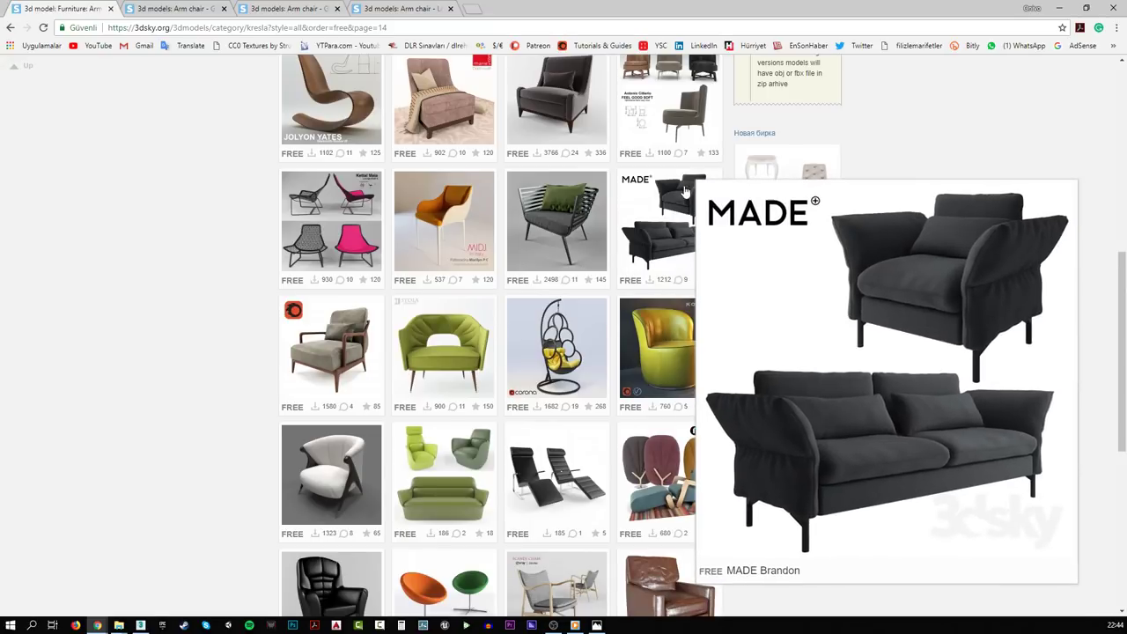
{"action": "middle_click", "coordinate": [680, 190]}
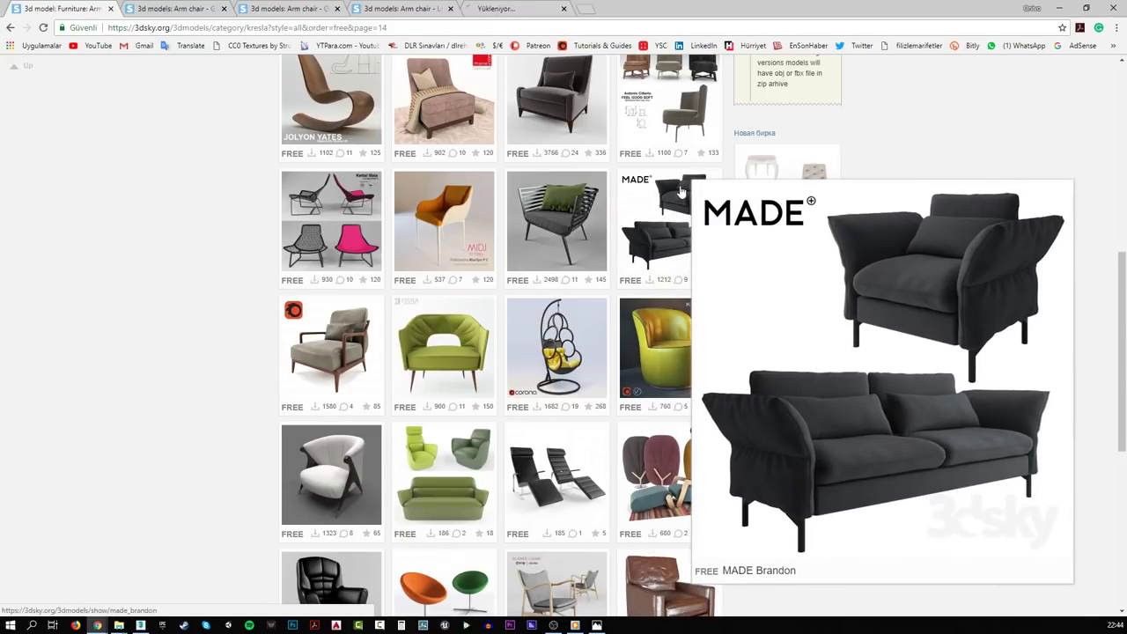
- Open the MADE Brandon author's 14-model gallery in a new tab, then return to MADE Brandon
{"action": "left_click", "coordinate": [520, 7]}
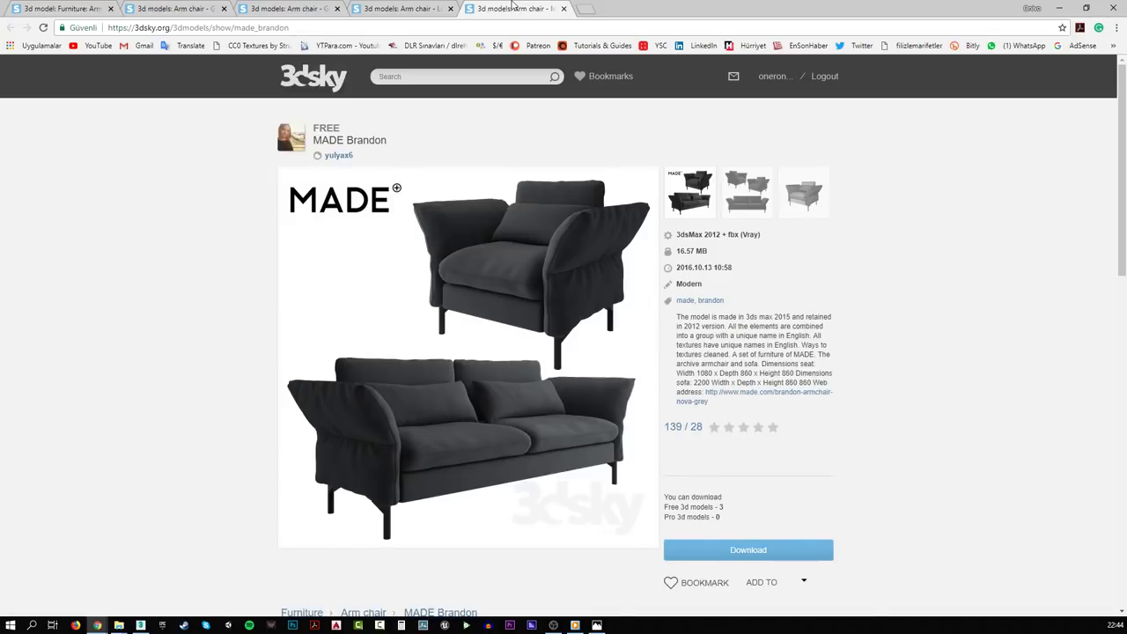
{"action": "middle_click", "coordinate": [335, 156]}
{"action": "left_click", "coordinate": [593, 8]}
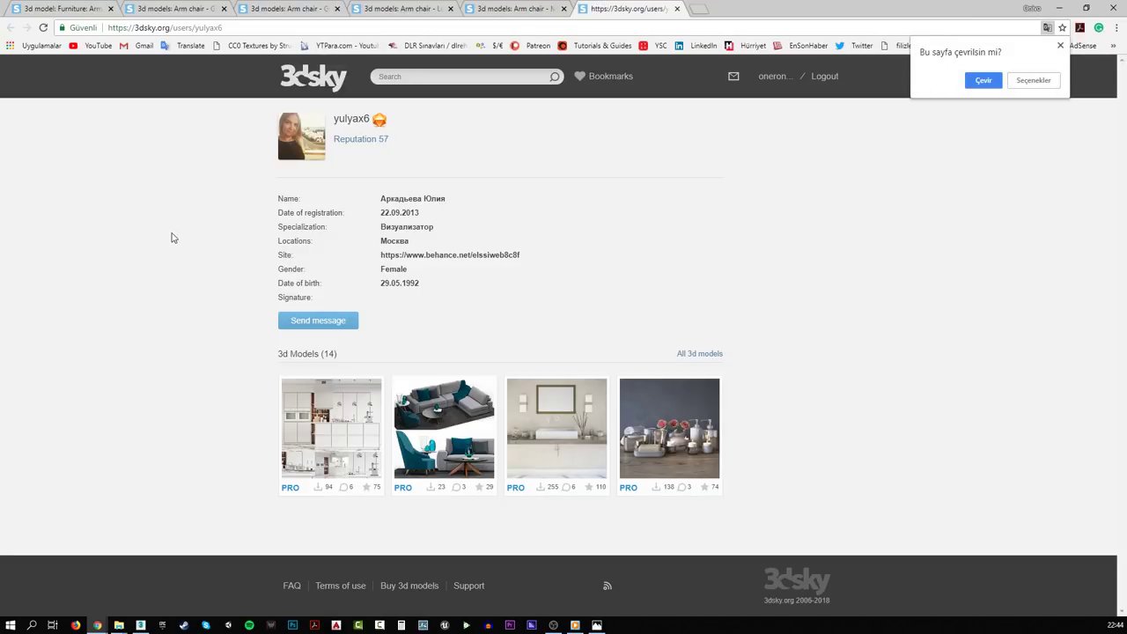
{"action": "left_click", "coordinate": [700, 354]}
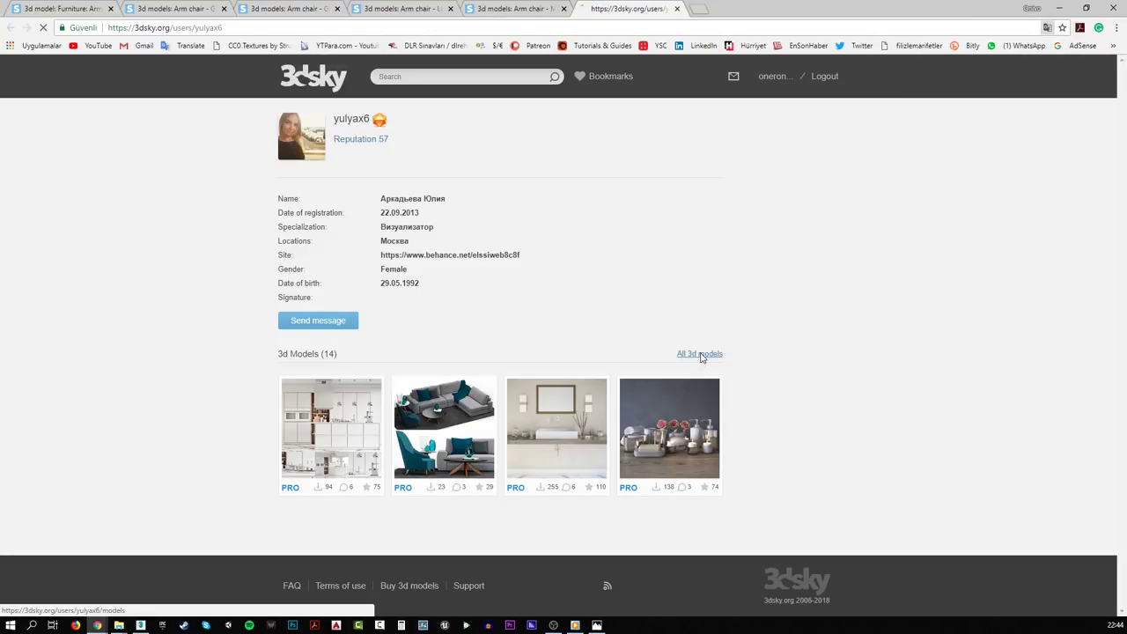
{"action": "scroll", "coordinate": [206, 331], "scroll_direction": "down", "scroll_amount": 3}
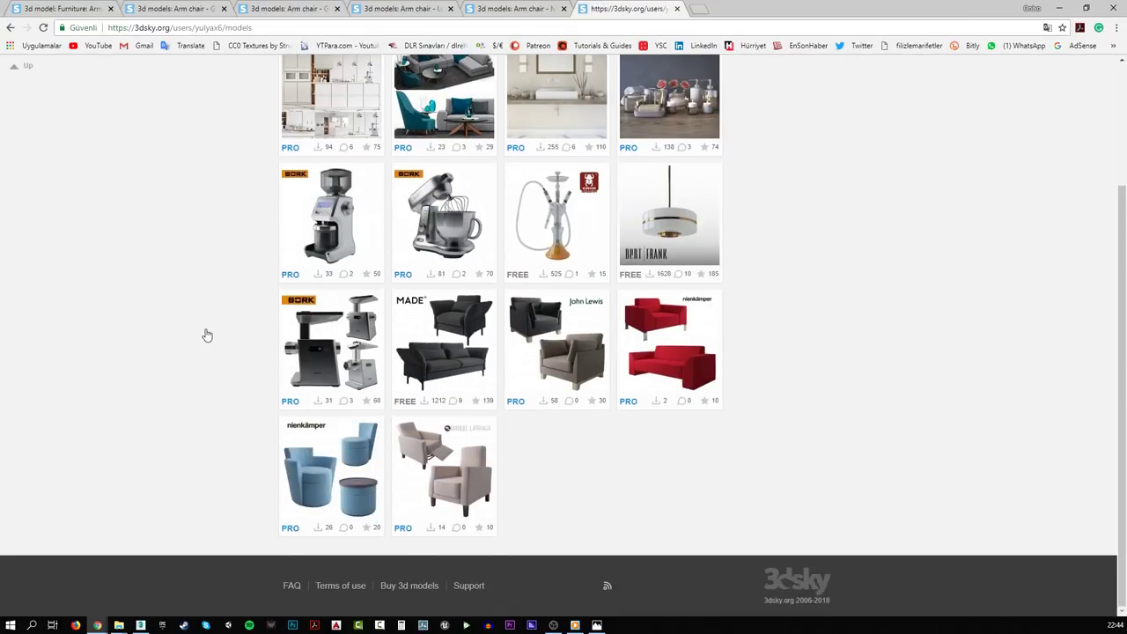
{"action": "scroll", "coordinate": [207, 335], "scroll_direction": "up", "scroll_amount": 2}
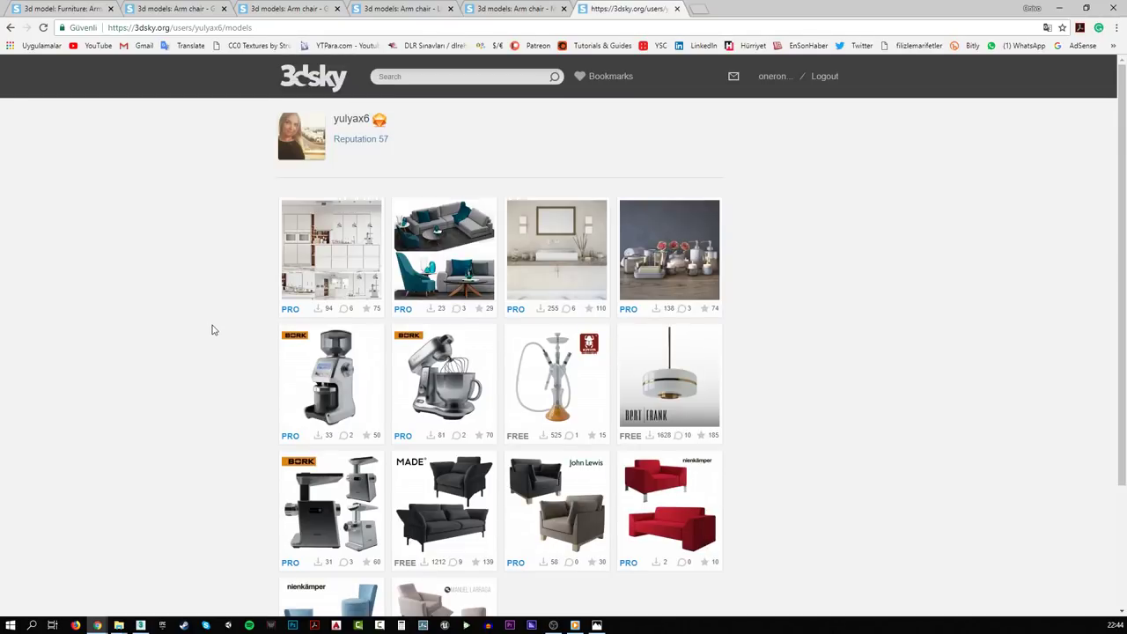
{"action": "scroll", "coordinate": [212, 330], "scroll_direction": "down", "scroll_amount": 3}
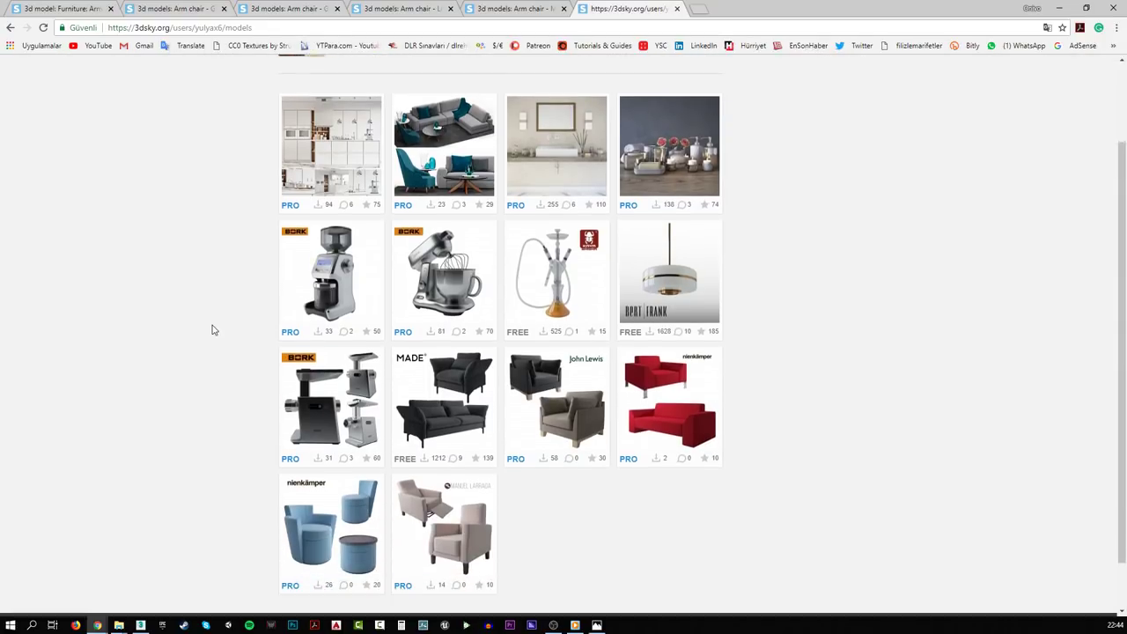
{"action": "left_click", "coordinate": [489, 8]}
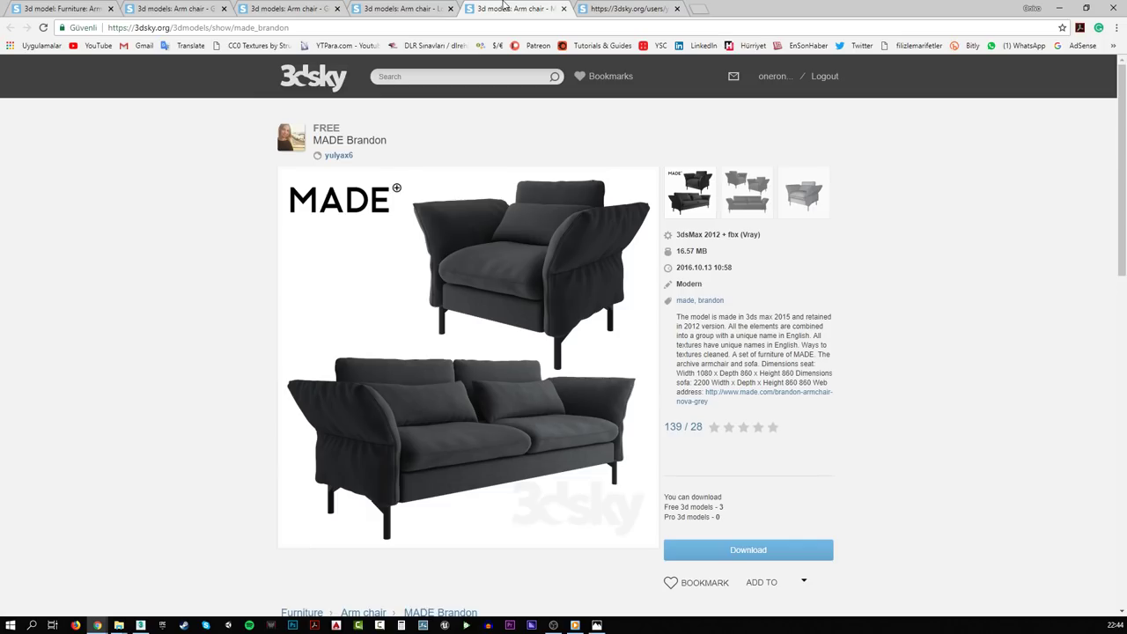
- Go back through the Milo Baughman, Giorgetti Ago and Gramercy Home tabs to the page 14 chair listing
{"action": "left_click", "coordinate": [414, 8]}
{"action": "left_click", "coordinate": [323, 8]}
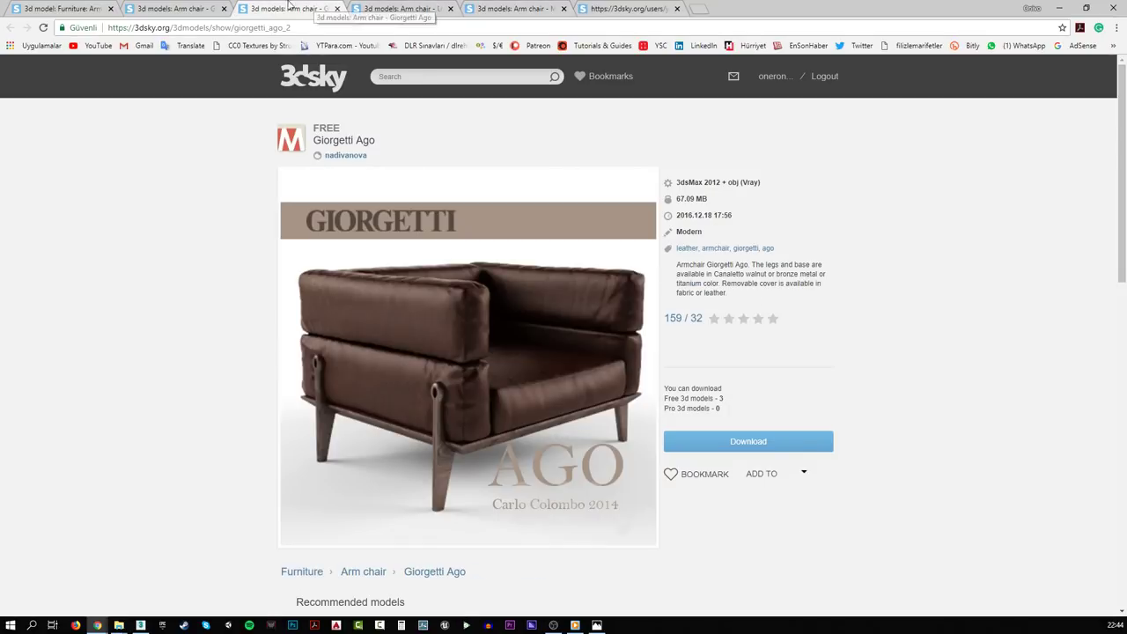
{"action": "left_click", "coordinate": [171, 9]}
{"action": "left_click", "coordinate": [22, 9]}
- Find Chair Indigo Selva on the listing and open it in a new tab
{"action": "scroll", "coordinate": [152, 301], "scroll_direction": "down", "scroll_amount": 3}
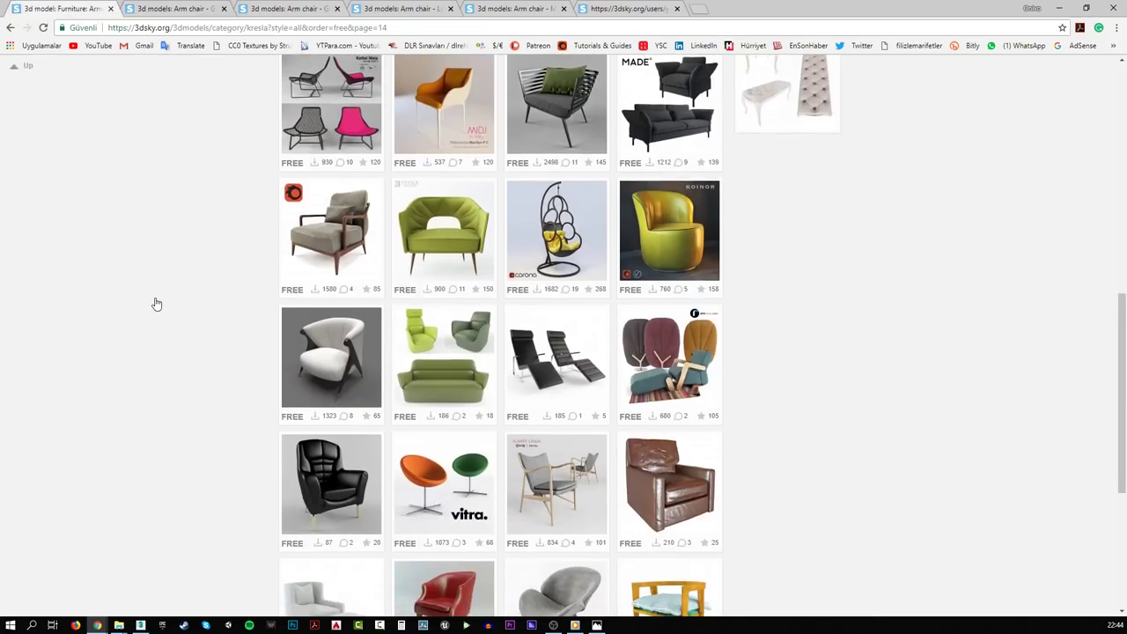
{"action": "scroll", "coordinate": [156, 304], "scroll_direction": "down", "scroll_amount": 1}
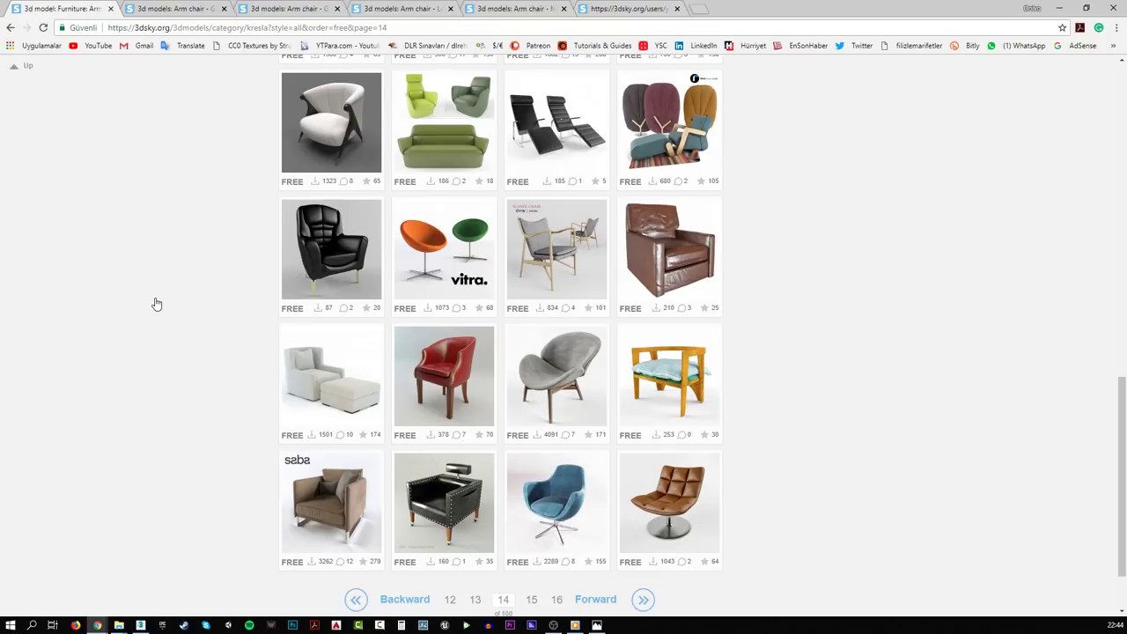
{"action": "scroll", "coordinate": [156, 304], "scroll_direction": "down", "scroll_amount": 1}
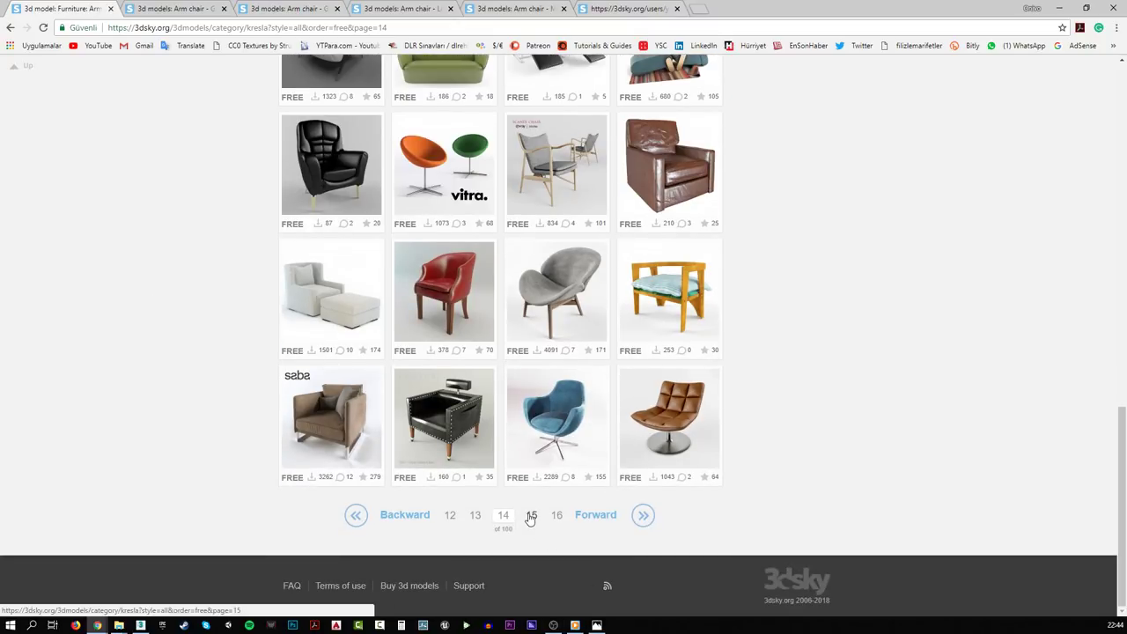
{"action": "scroll", "coordinate": [246, 374], "scroll_direction": "up", "scroll_amount": 4}
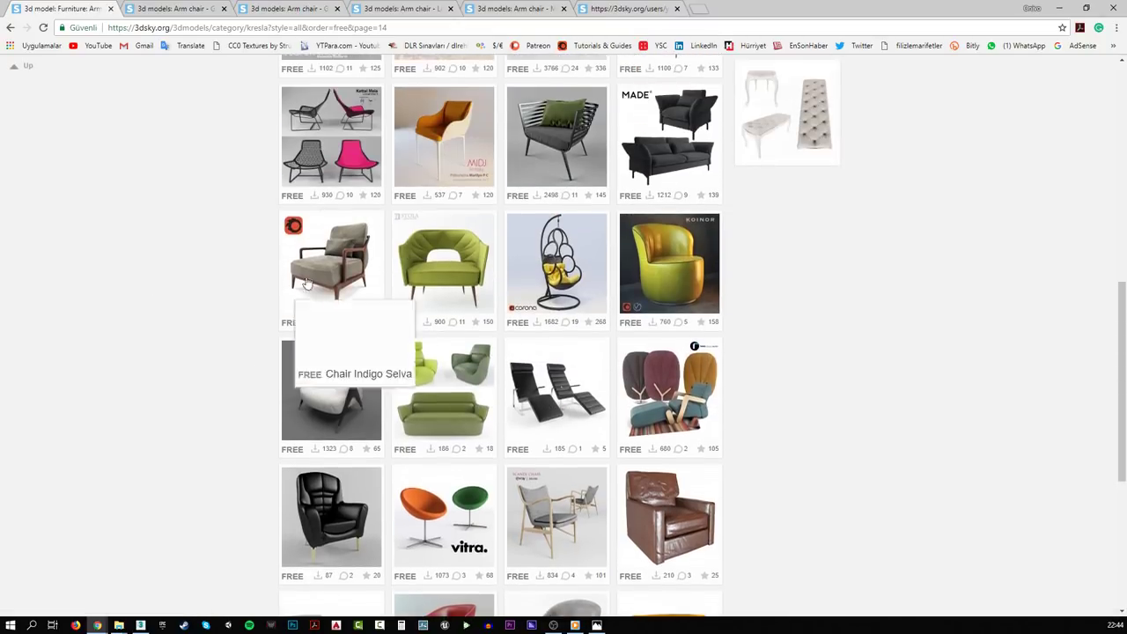
{"action": "mouse_move", "coordinate": [312, 267]}
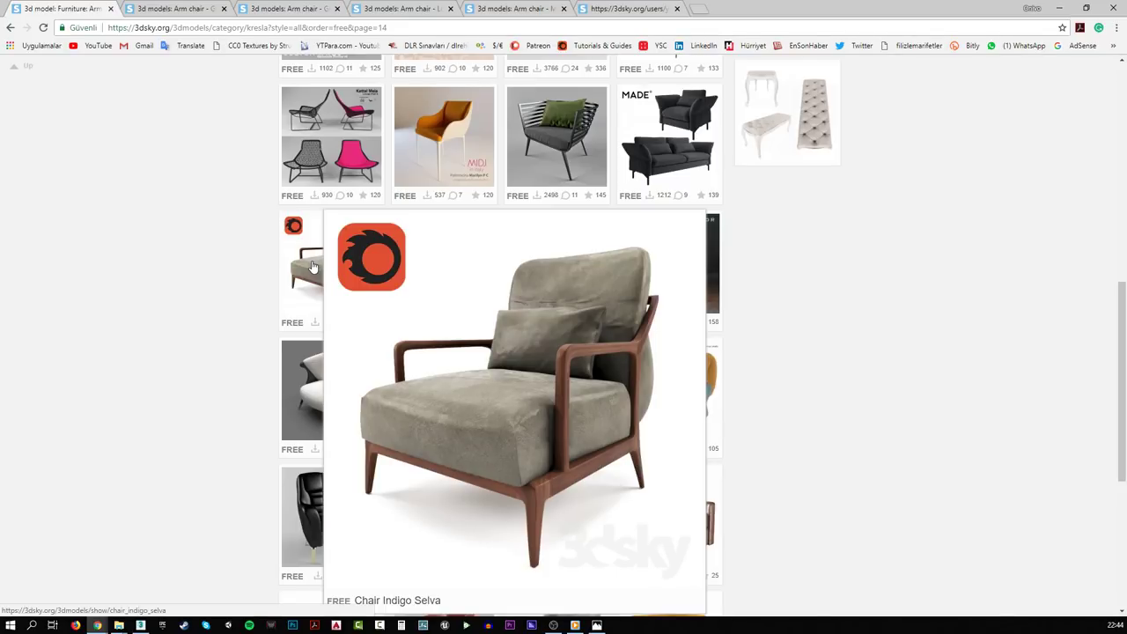
{"action": "middle_click", "coordinate": [313, 267]}
- Check the back, side and front previews of Chair Indigo Selva, then download its 19.9 MB RAR archive
{"action": "left_click", "coordinate": [769, 7]}
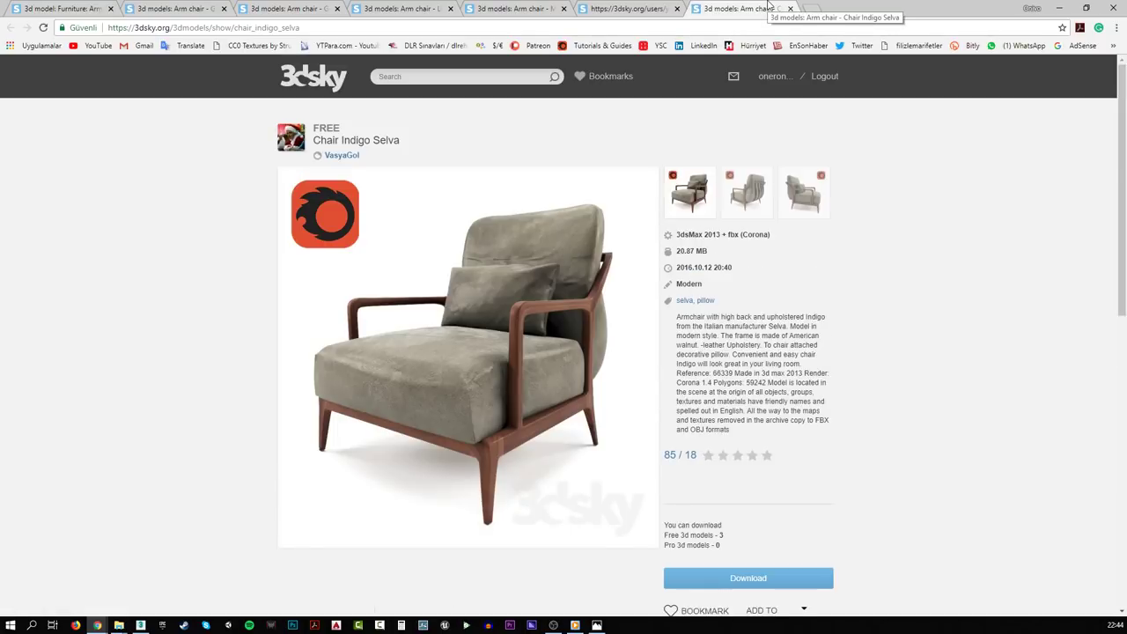
{"action": "left_click", "coordinate": [738, 194]}
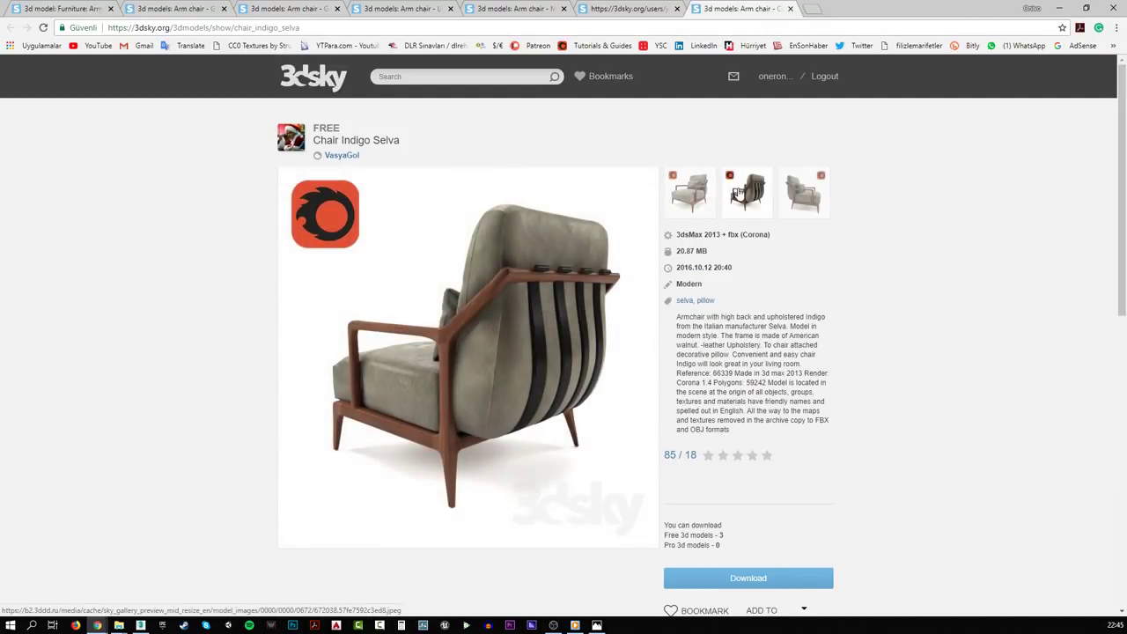
{"action": "left_click", "coordinate": [803, 197]}
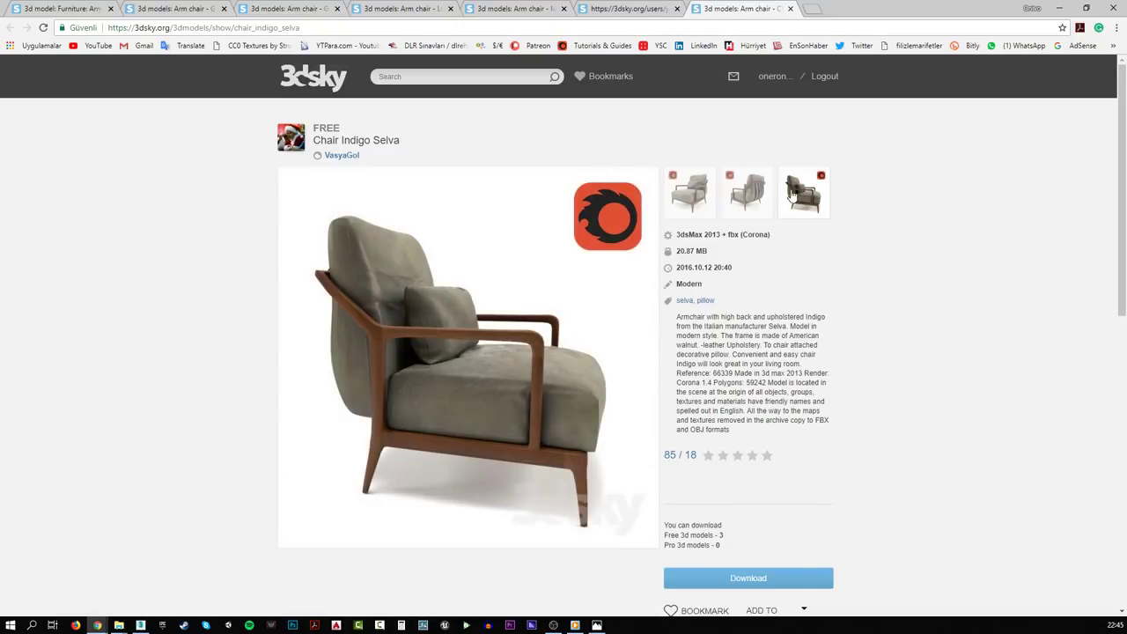
{"action": "left_click", "coordinate": [675, 199]}
{"action": "scroll", "coordinate": [445, 326], "scroll_direction": "down", "scroll_amount": 2}
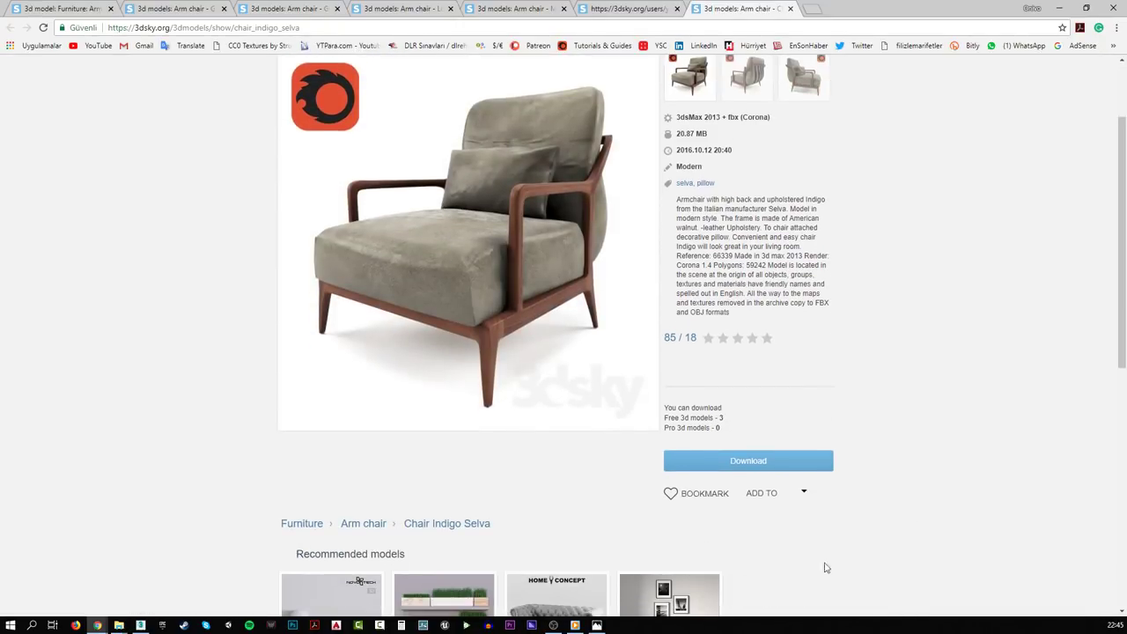
{"action": "left_click", "coordinate": [759, 462]}
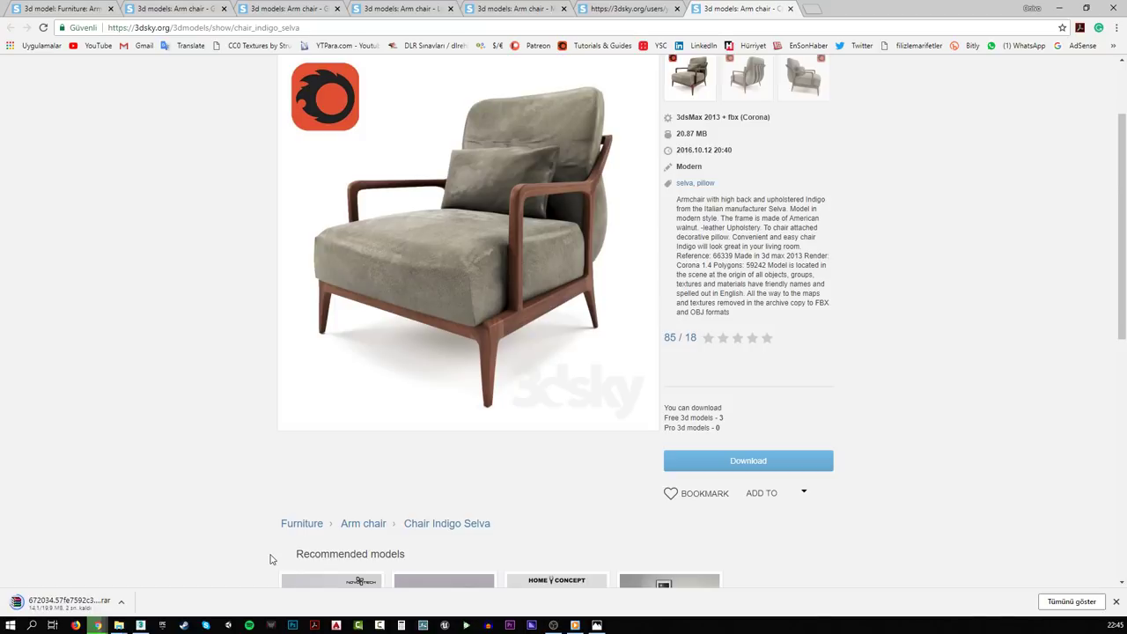
- Show the downloaded chair archive in its folder and bring 3ds Max back to the front
{"action": "left_click", "coordinate": [123, 605]}
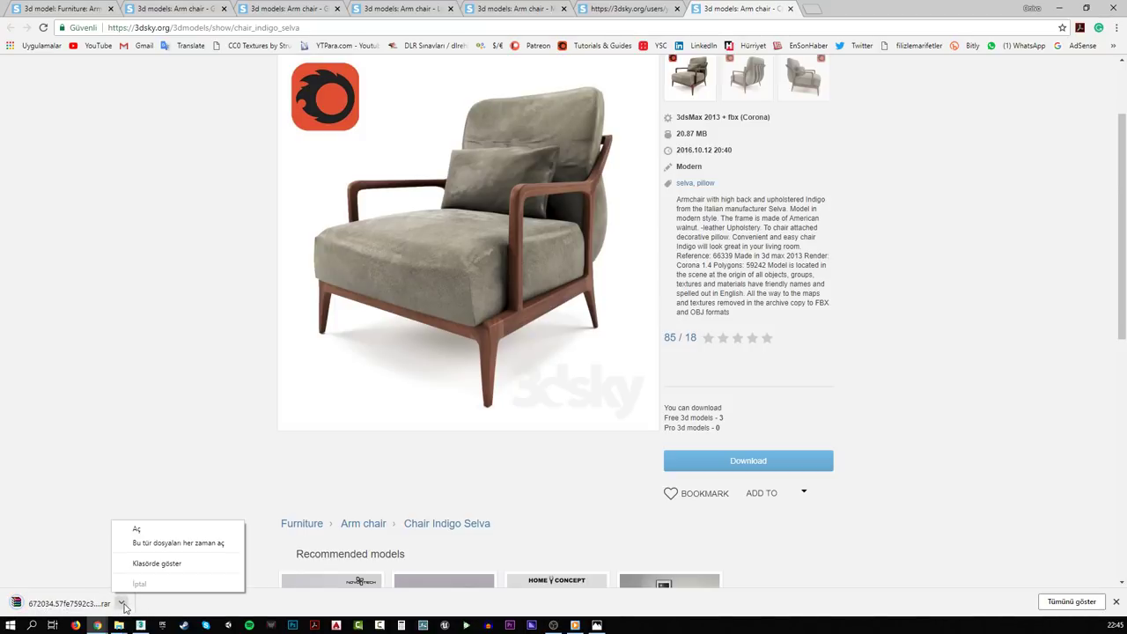
{"action": "left_click", "coordinate": [149, 565]}
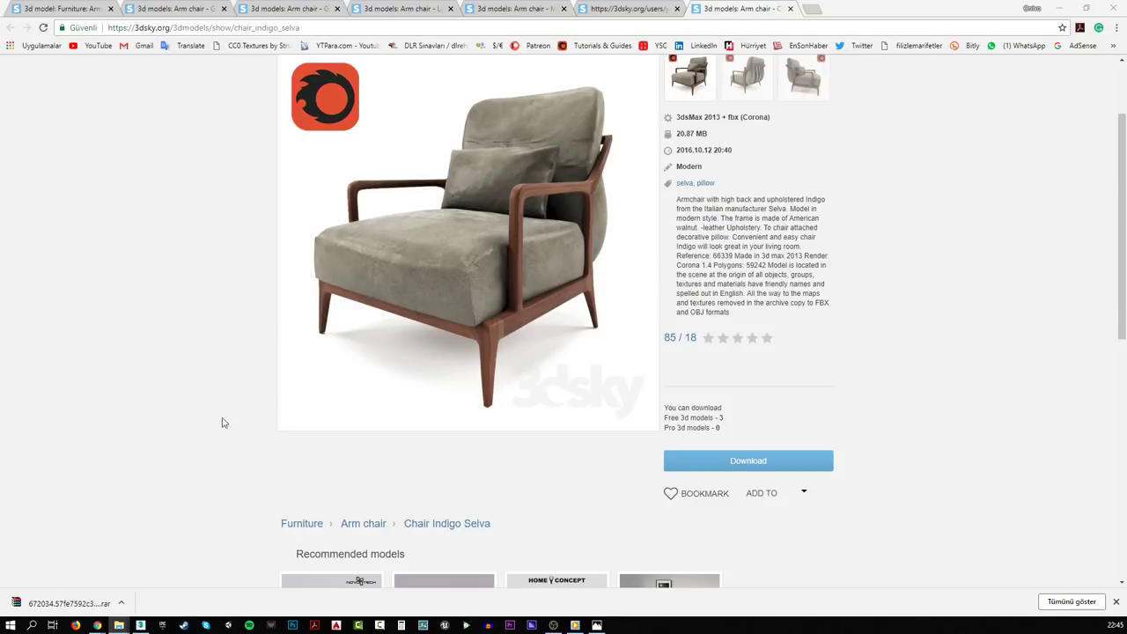
{"action": "left_click", "coordinate": [142, 625]}
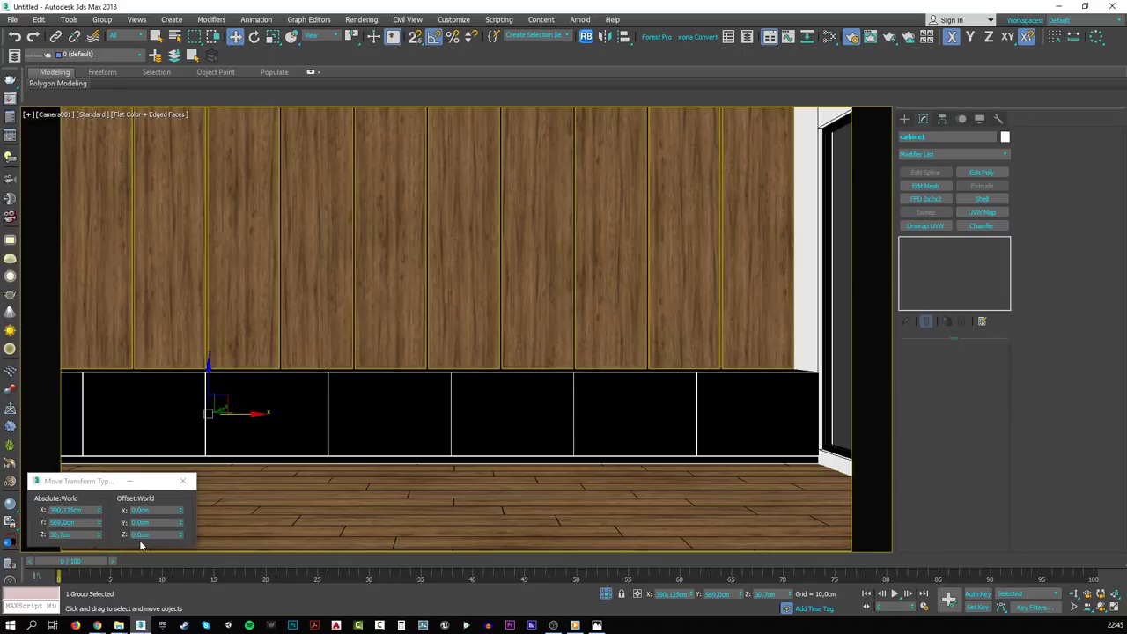
- Merge the Chair_Indigo_Selva object from Chair_Indigo_SELVA_2013_corona.max in the armchair folder
{"action": "left_click", "coordinate": [13, 19]}
{"action": "mouse_move", "coordinate": [115, 184]}
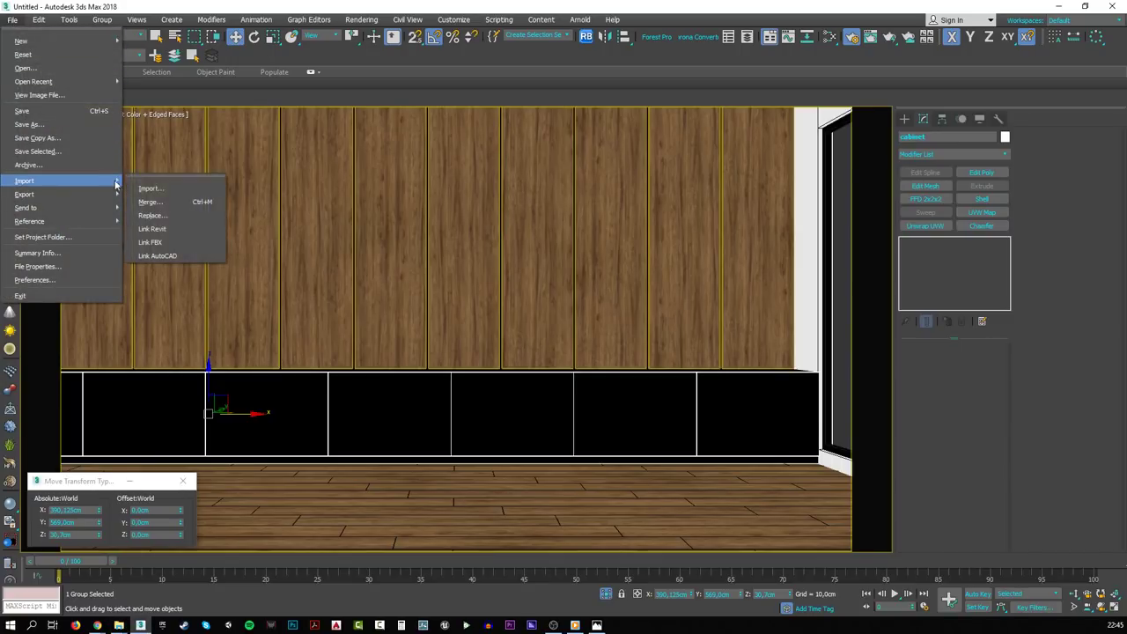
{"action": "left_click", "coordinate": [141, 201]}
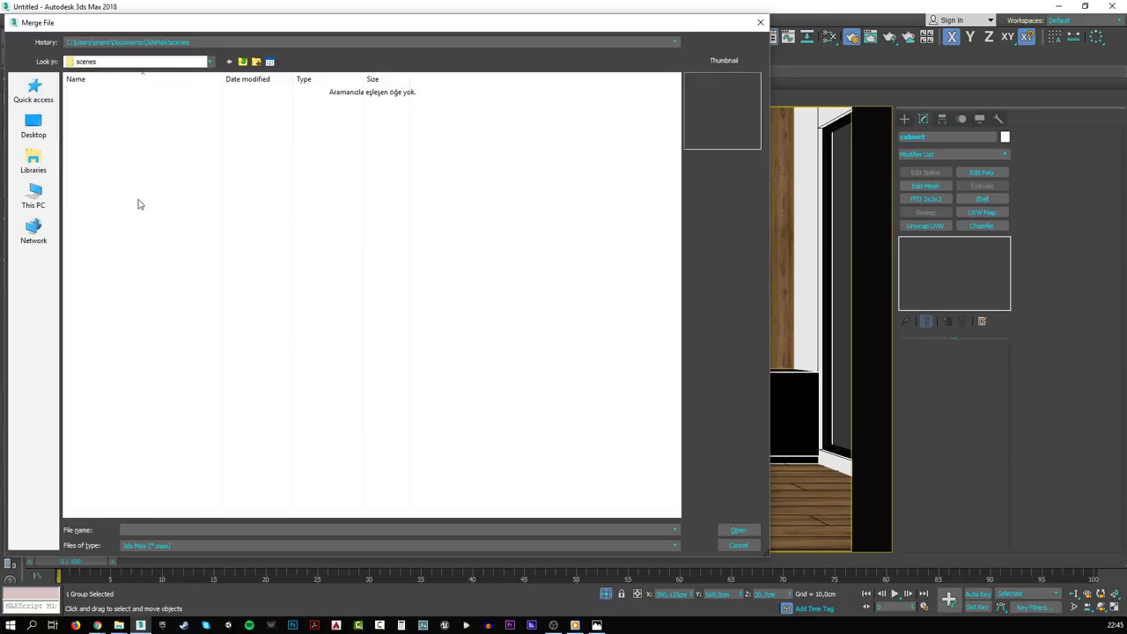
{"action": "key", "text": "ctrl+v"}
{"action": "key", "text": "Return"}
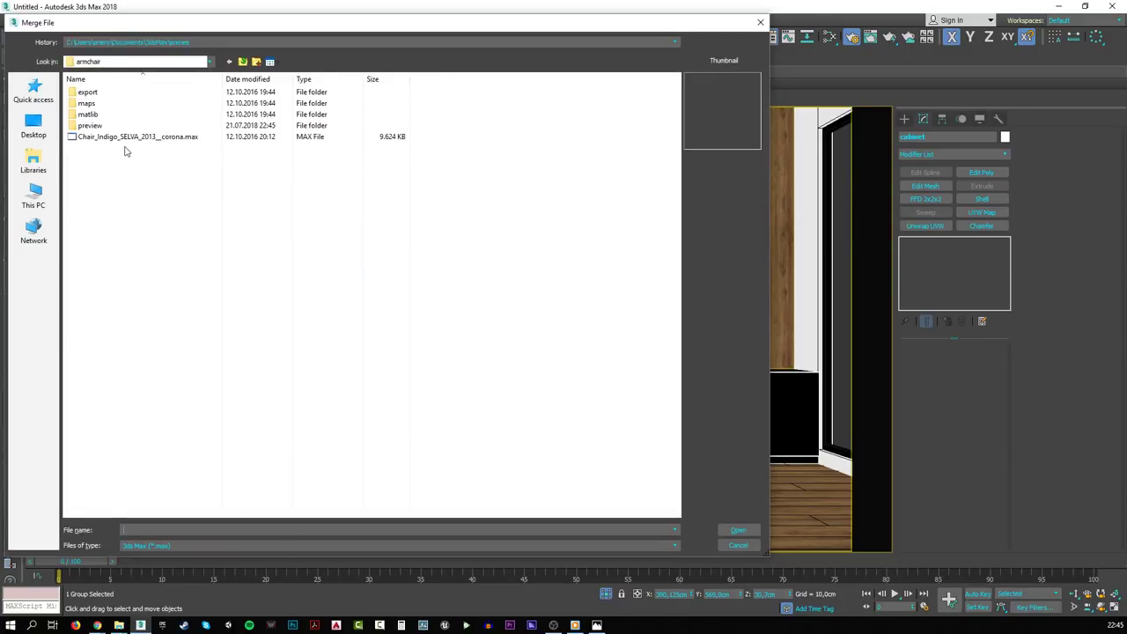
{"action": "left_click", "coordinate": [739, 532]}
{"action": "double_click", "coordinate": [499, 209]}
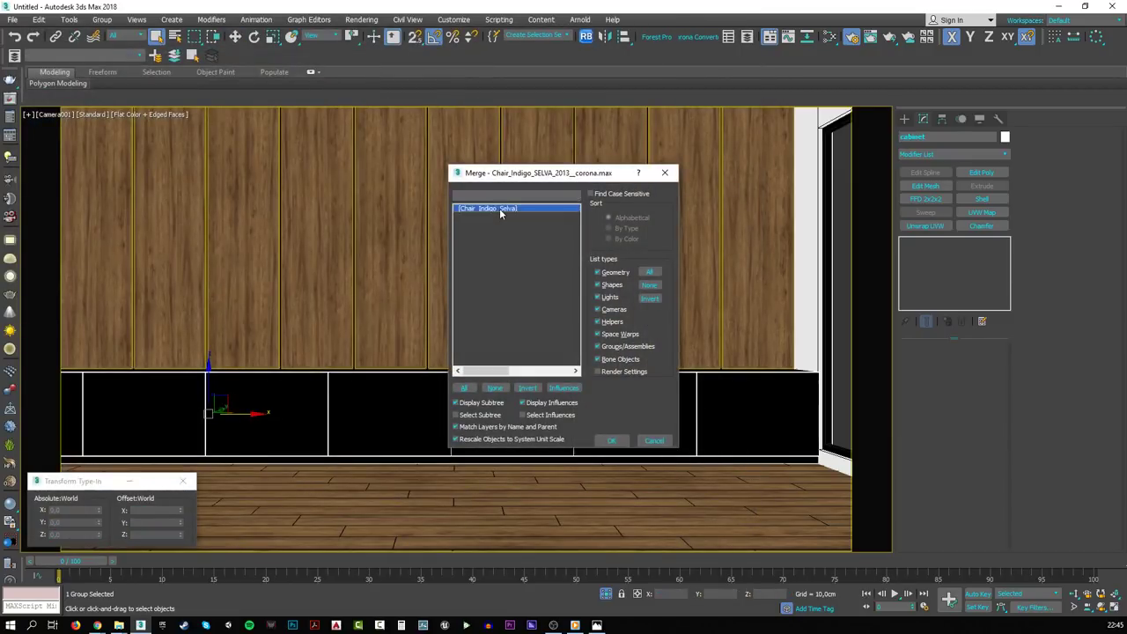
- Hide the blocking wall and move the armchair across the floor plane toward the back wall
{"action": "key", "text": "p"}
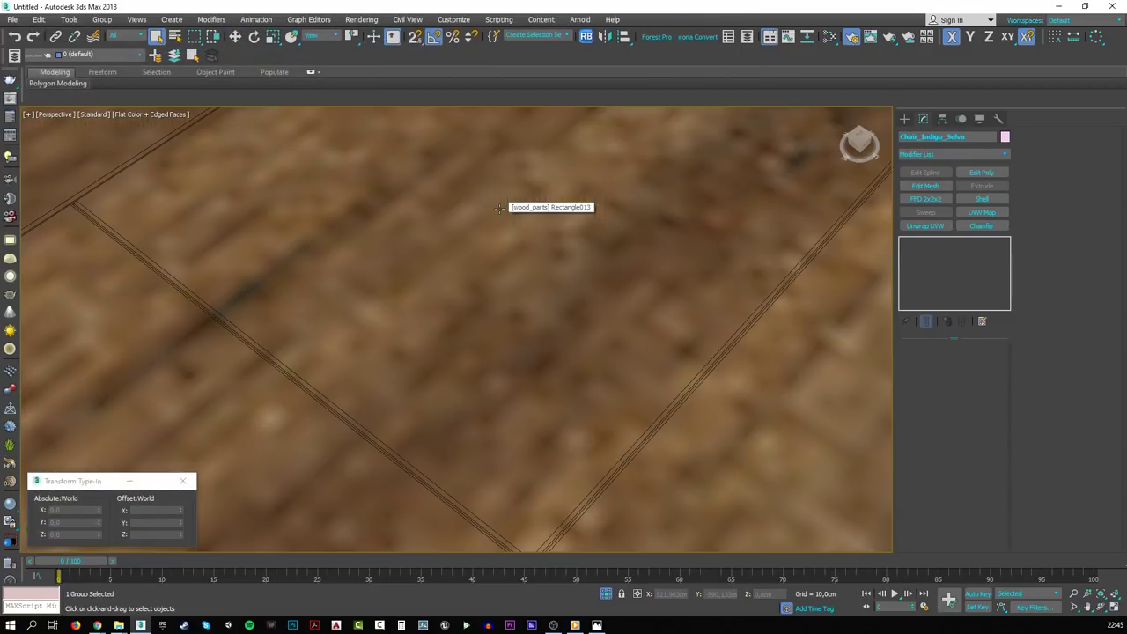
{"action": "key", "text": "z"}
{"action": "key", "text": "w"}
{"action": "middle_click_drag", "start_coordinate": [500, 308], "coordinate": [546, 222], "text": "alt"}
{"action": "left_click", "coordinate": [560, 209]}
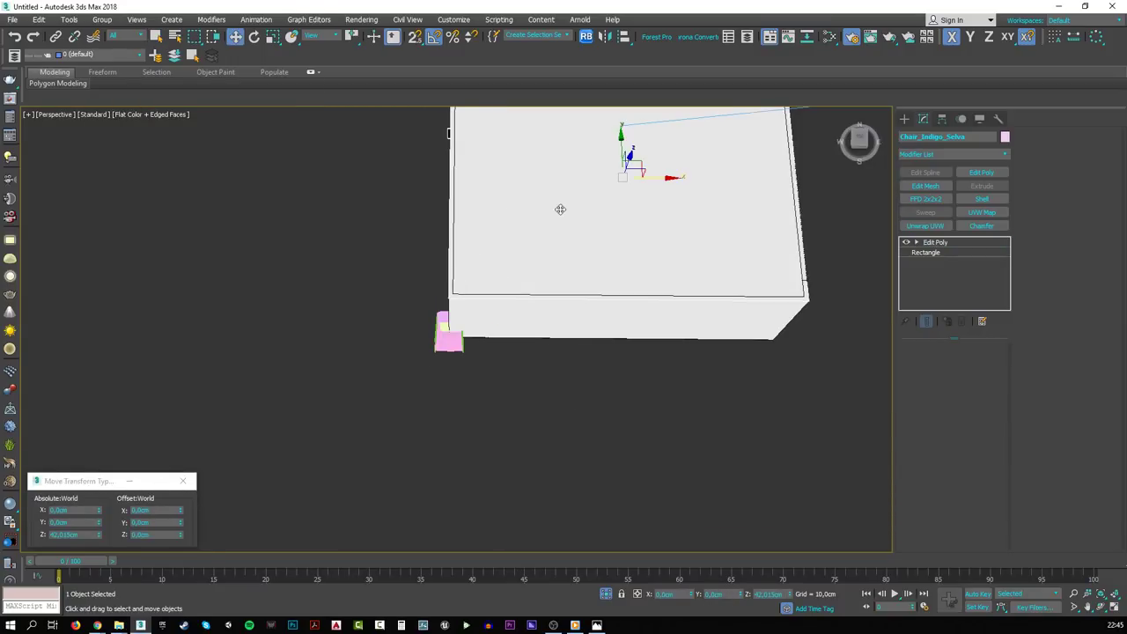
{"action": "key", "text": "alt+h"}
{"action": "left_click", "coordinate": [457, 338]}
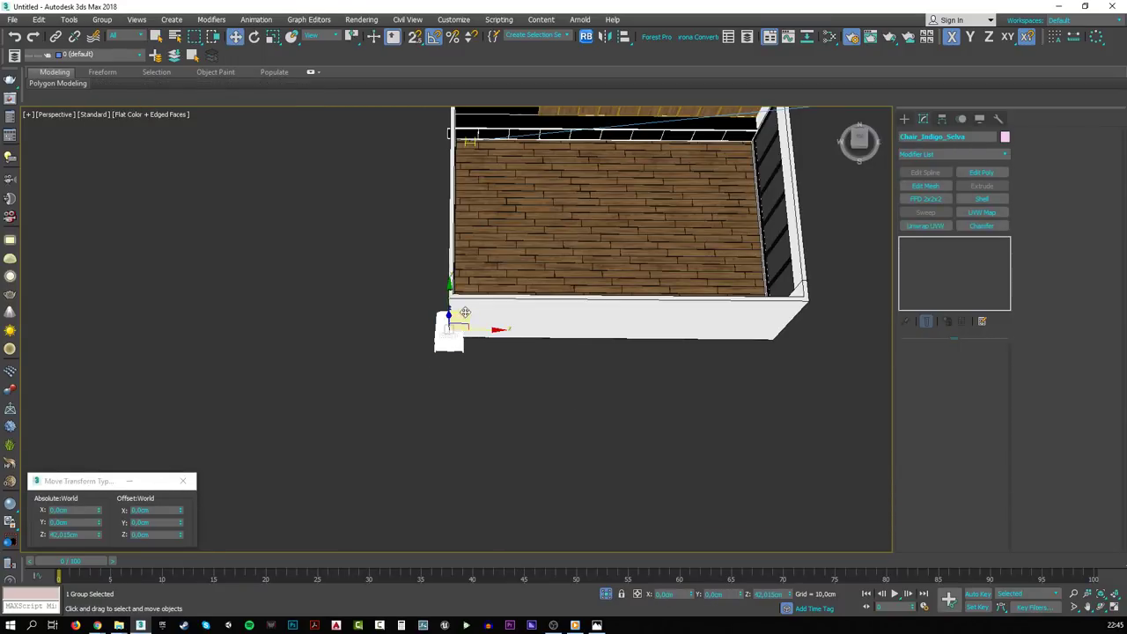
{"action": "key", "text": "F8"}
{"action": "left_click_drag", "start_coordinate": [457, 337], "coordinate": [713, 167]}
{"action": "key", "text": "z"}
{"action": "middle_click_drag", "start_coordinate": [634, 225], "coordinate": [682, 183], "text": "alt"}
- Align the chair's minimum Z to the floor's maximum so it rests on the floor
{"action": "key", "text": "alt+a"}
{"action": "left_click", "coordinate": [693, 394]}
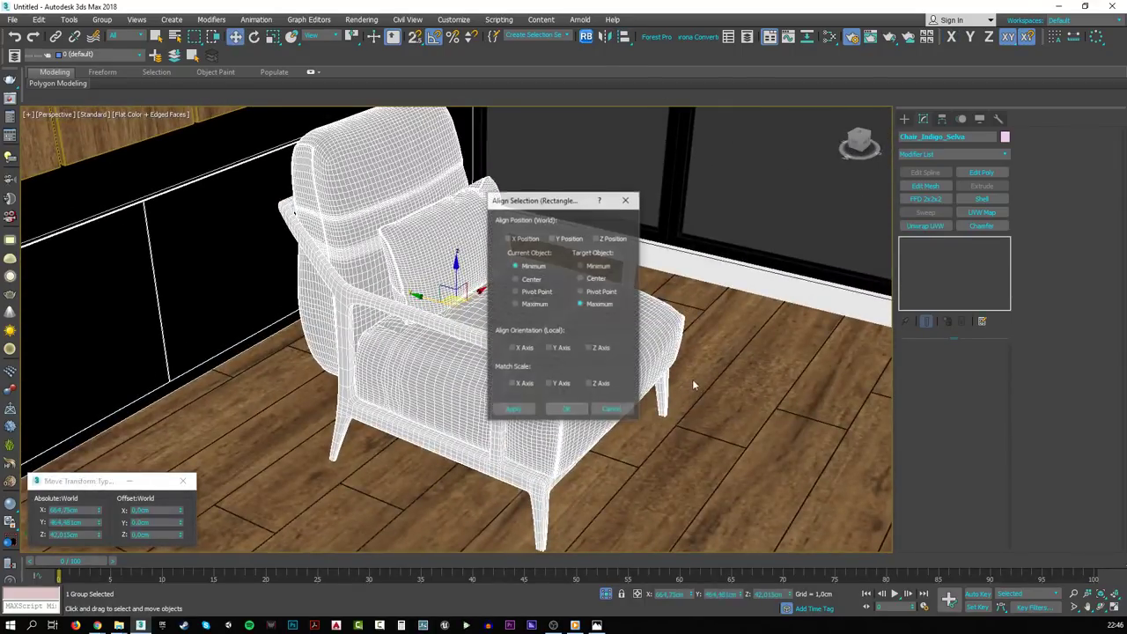
{"action": "left_click", "coordinate": [616, 239]}
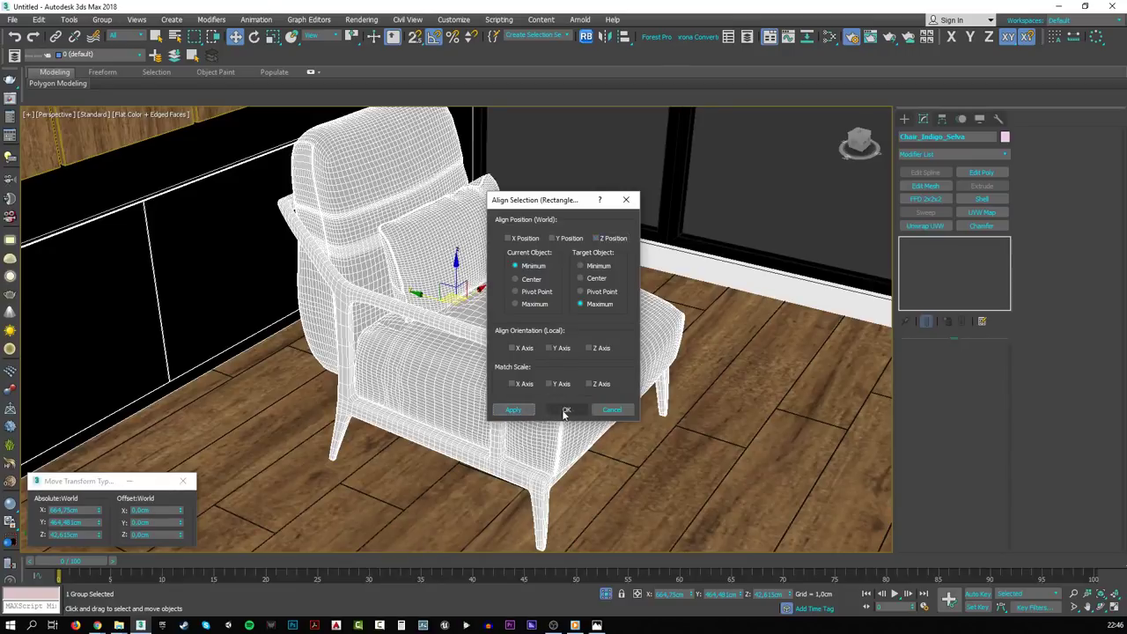
{"action": "left_click", "coordinate": [566, 410]}
{"action": "scroll", "coordinate": [546, 387], "scroll_direction": "down", "scroll_amount": 3}
{"action": "middle_click_drag", "start_coordinate": [546, 387], "coordinate": [627, 453], "text": "alt"}
{"action": "scroll", "coordinate": [513, 368], "scroll_direction": "up", "scroll_amount": 2}
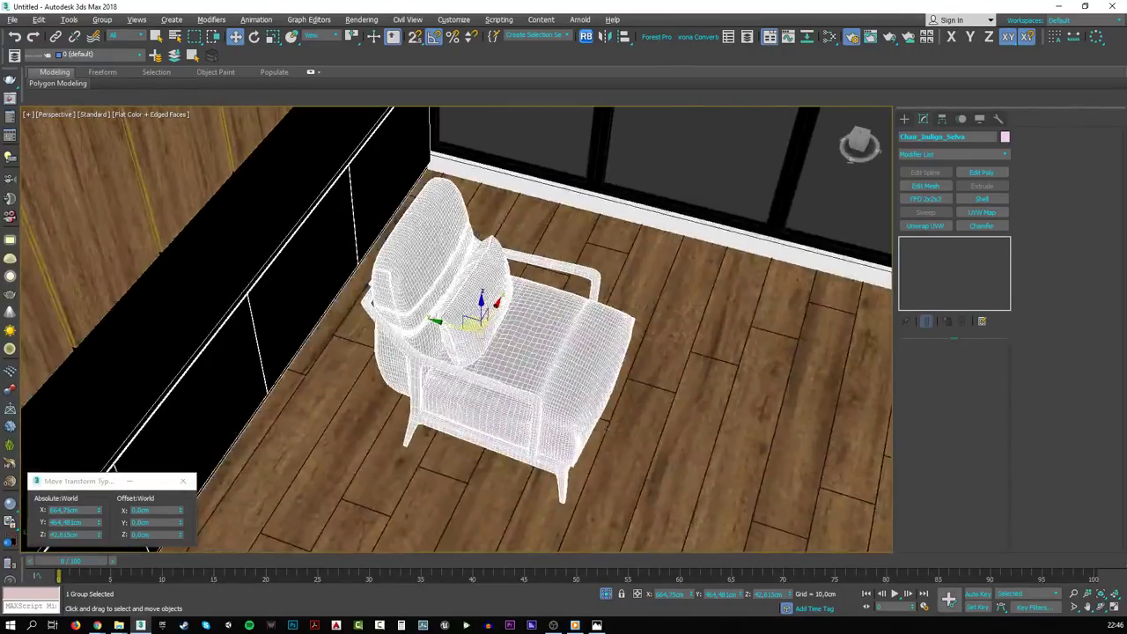
{"action": "left_click", "coordinate": [629, 453]}
{"action": "left_click", "coordinate": [969, 253]}
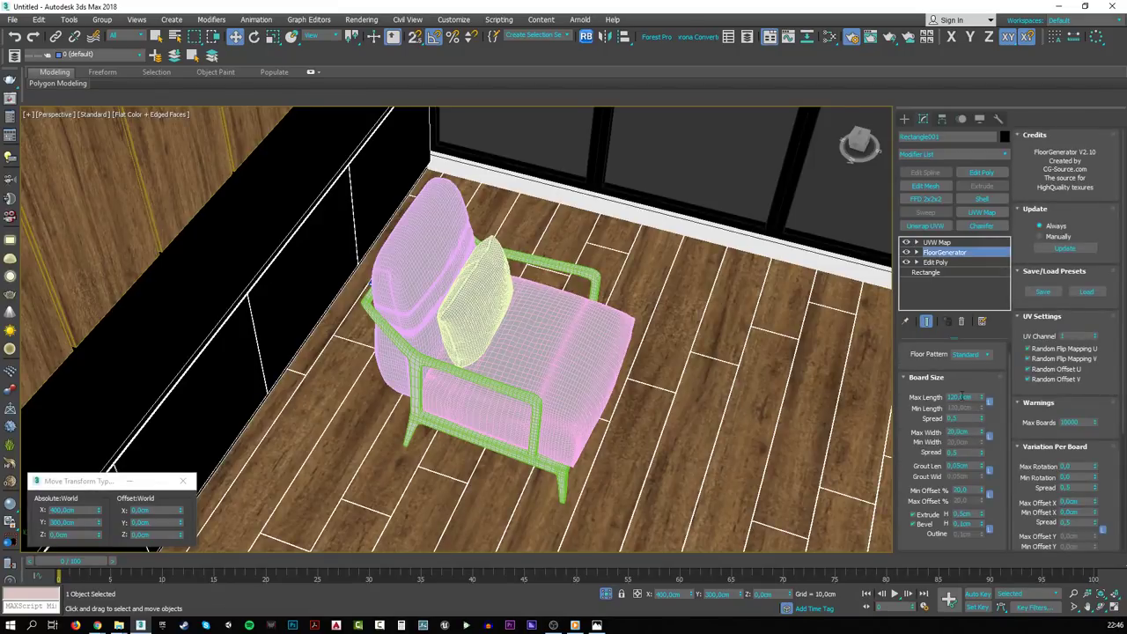
- Set the FloorGenerator boards' Max Length to 100 cm and narrow Max Width to 16 cm
{"action": "double_click", "coordinate": [962, 397]}
{"action": "type", "text": "100"}
{"action": "key", "text": "Return"}
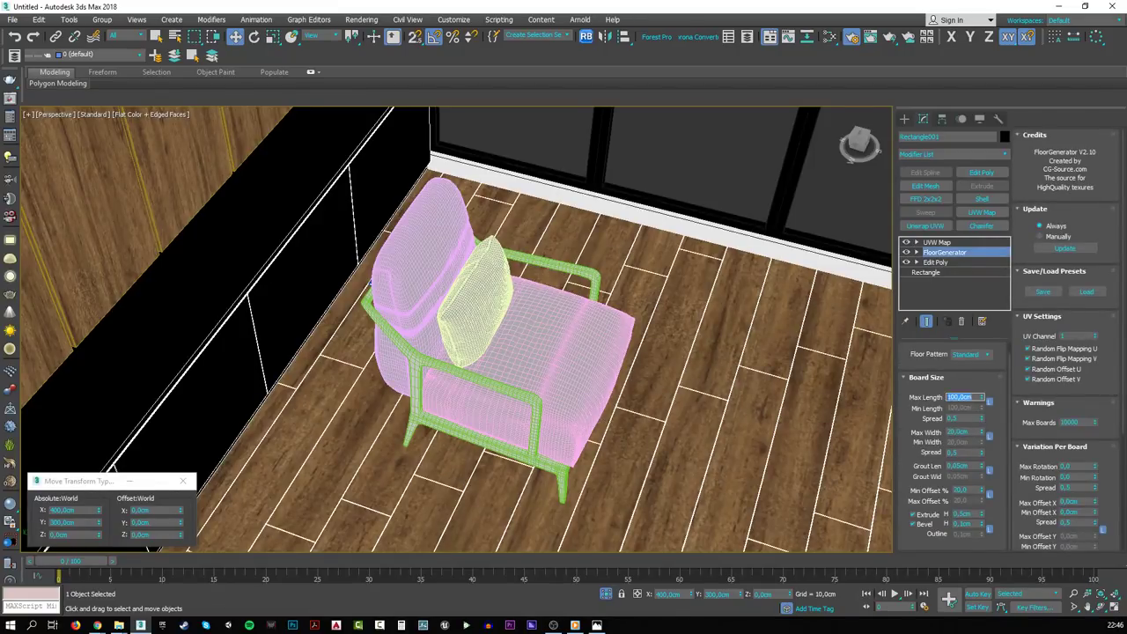
{"action": "double_click", "coordinate": [962, 433]}
{"action": "type", "text": "15"}
{"action": "key", "text": "Return"}
{"action": "type", "text": "10"}
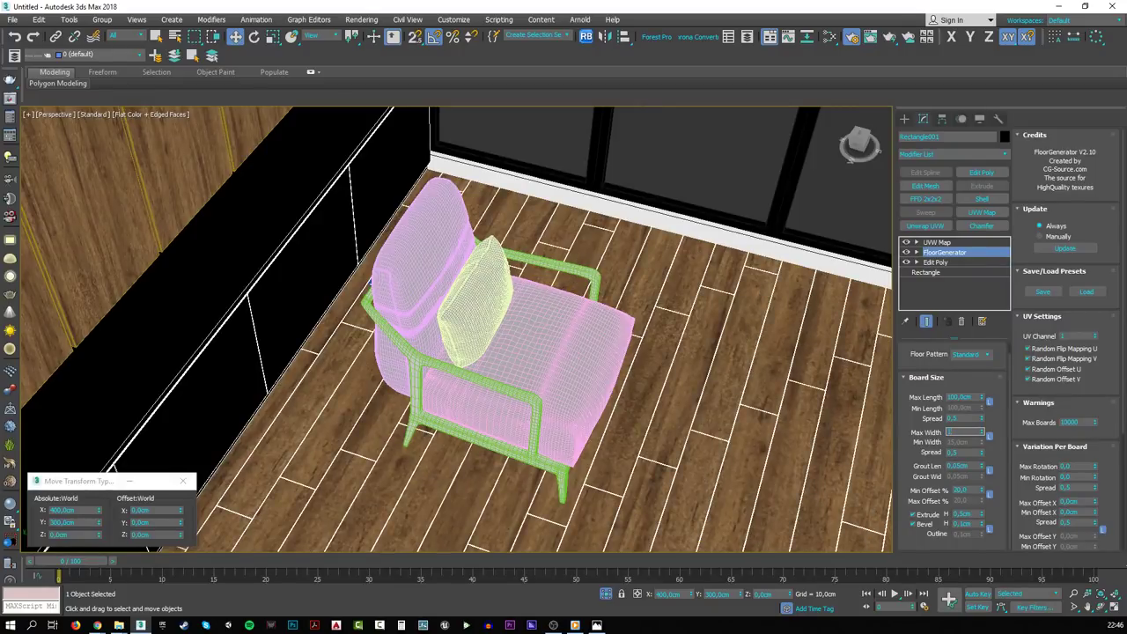
{"action": "key", "text": "Return"}
{"action": "middle_click_drag", "start_coordinate": [534, 373], "coordinate": [516, 353], "text": "alt"}
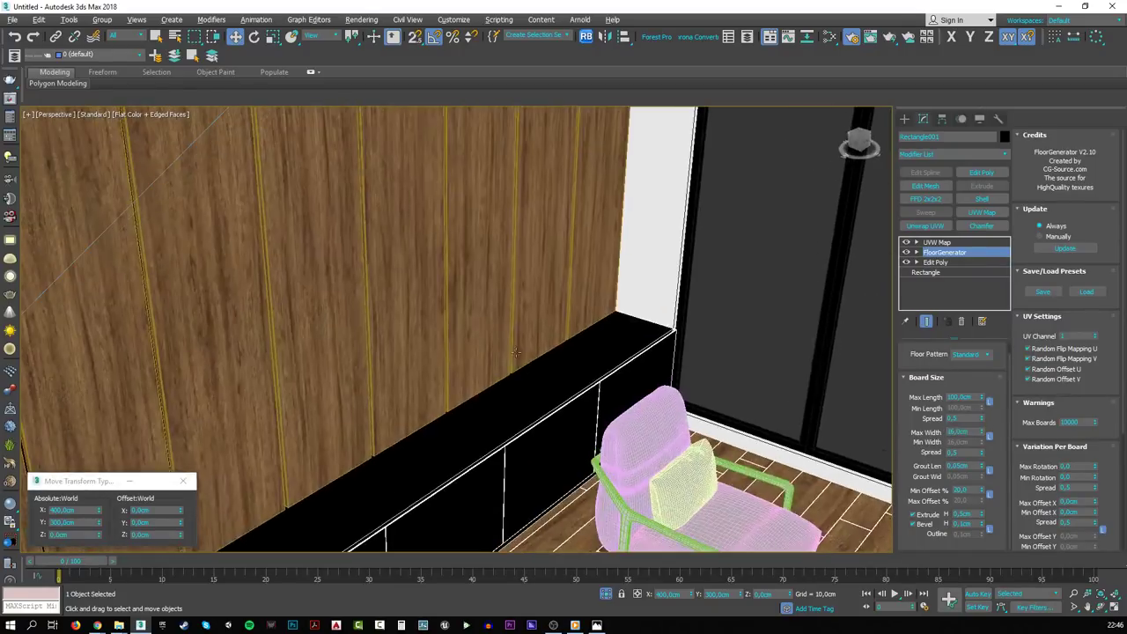
- Rotate the armchair -45 degrees around its Z axis
{"action": "left_click", "coordinate": [744, 512]}
{"action": "key", "text": "z"}
{"action": "scroll", "coordinate": [436, 368], "scroll_direction": "up", "scroll_amount": 1}
{"action": "key", "text": "e"}
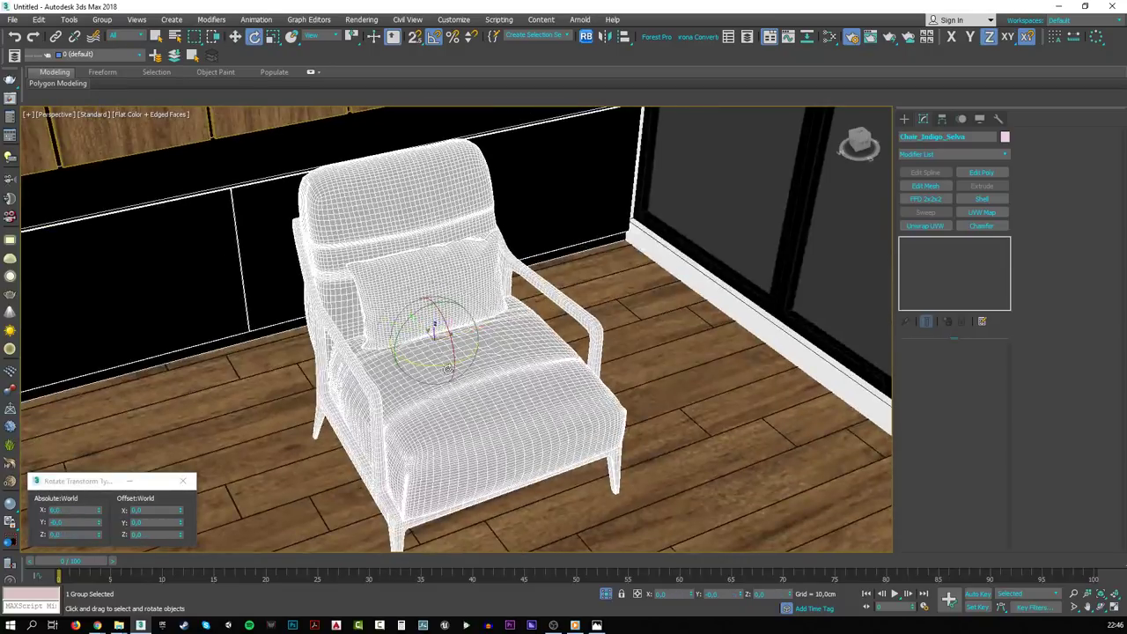
{"action": "scroll", "coordinate": [436, 367], "scroll_direction": "up", "scroll_amount": 1}
{"action": "left_click_drag", "start_coordinate": [436, 367], "coordinate": [414, 362]}
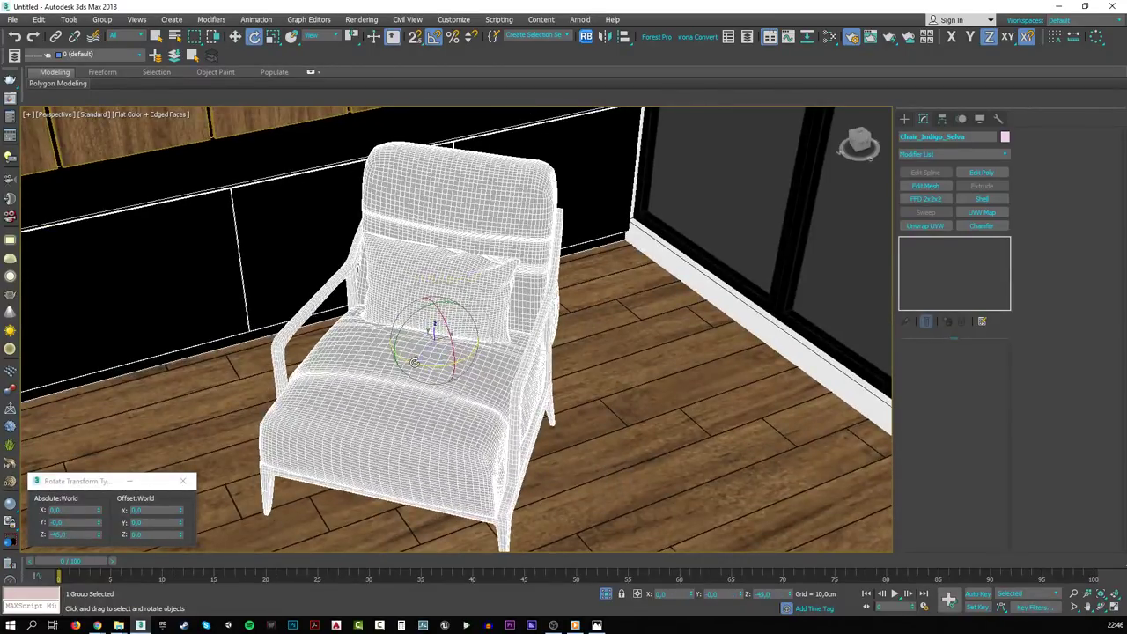
- Shift the armchair along Y in the Top view, then return to the camera view
{"action": "key", "text": "c"}
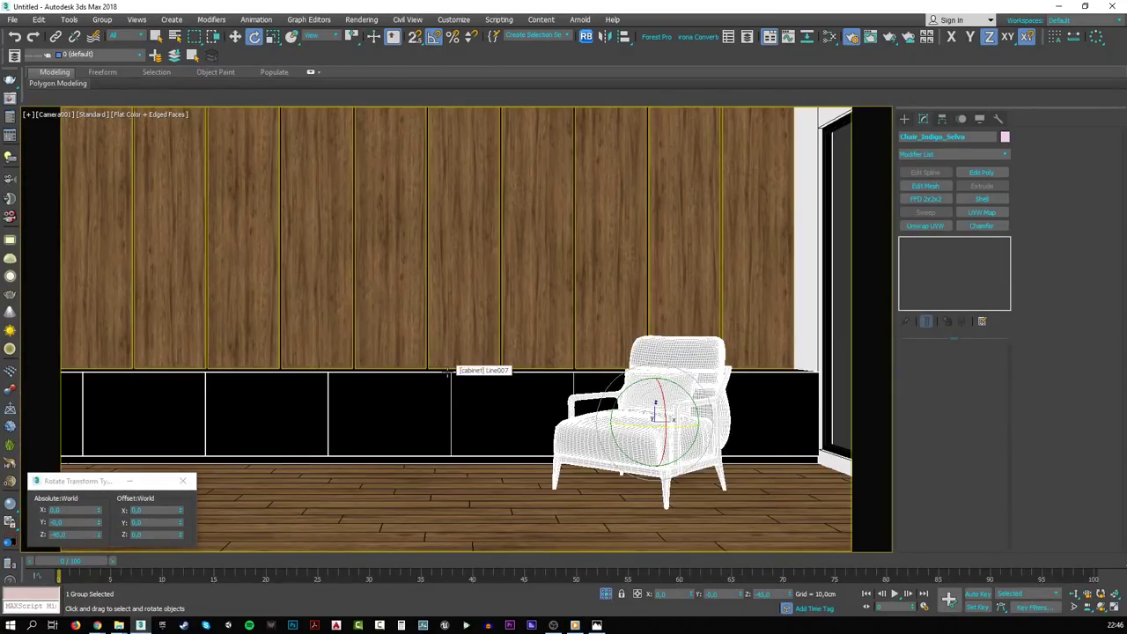
{"action": "key", "text": "t"}
{"action": "key", "text": "z"}
{"action": "scroll", "coordinate": [485, 376], "scroll_direction": "down", "scroll_amount": 2}
{"action": "key", "text": "w"}
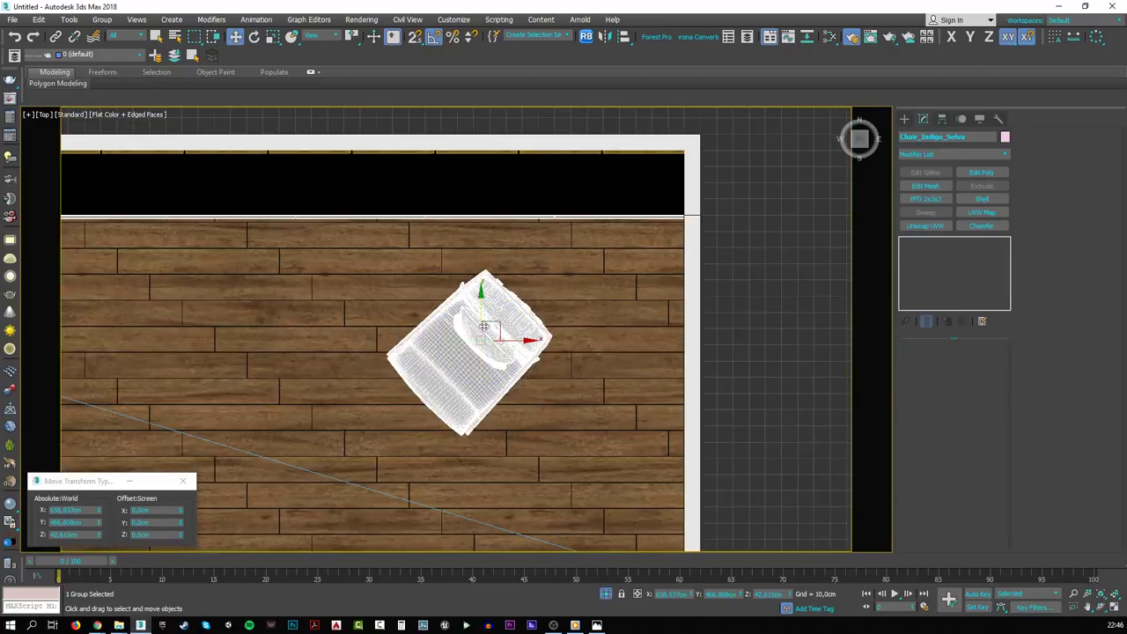
{"action": "left_click_drag", "start_coordinate": [483, 310], "coordinate": [483, 330]}
{"action": "key", "text": "c"}
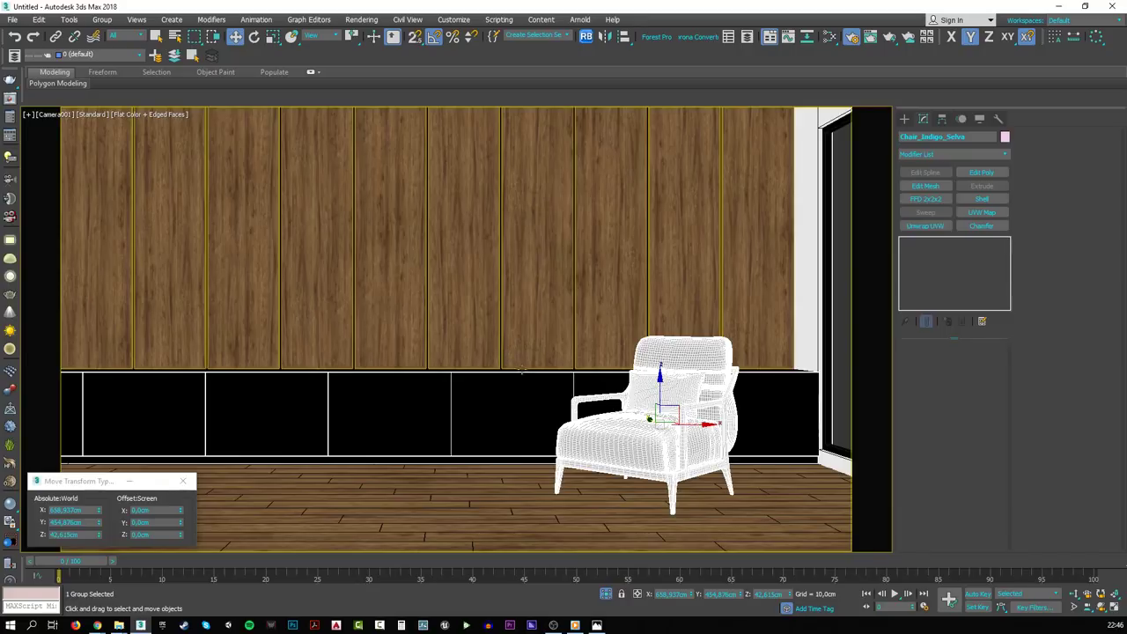
- Narrow Camera001's field of view to about 47.134° (23.063 mm lens)
{"action": "left_click", "coordinate": [64, 115]}
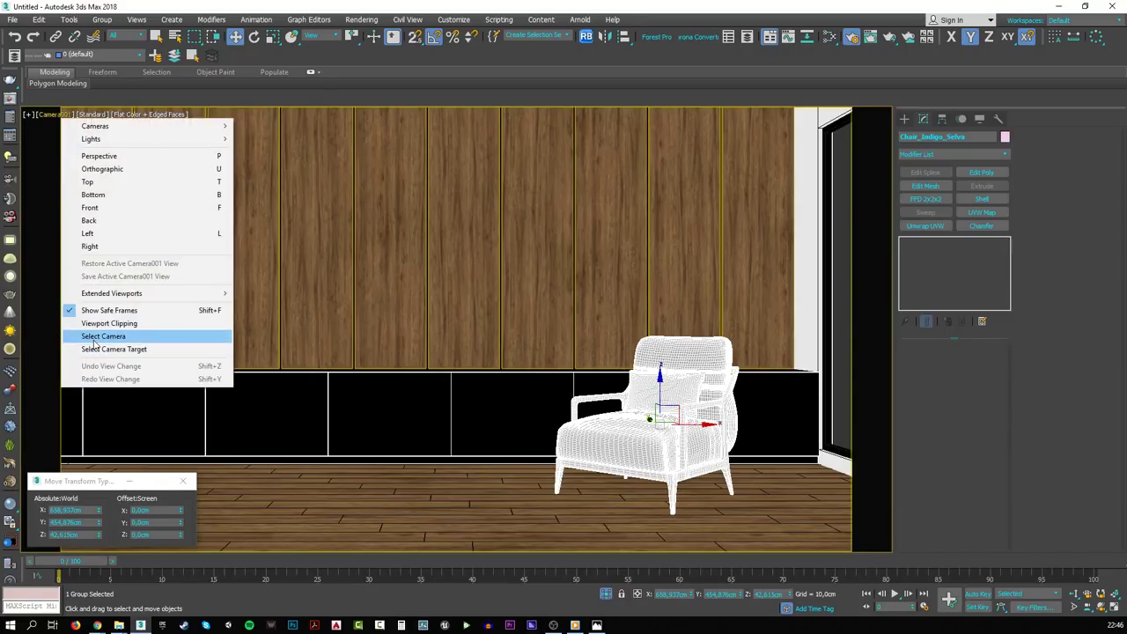
{"action": "left_click", "coordinate": [96, 337]}
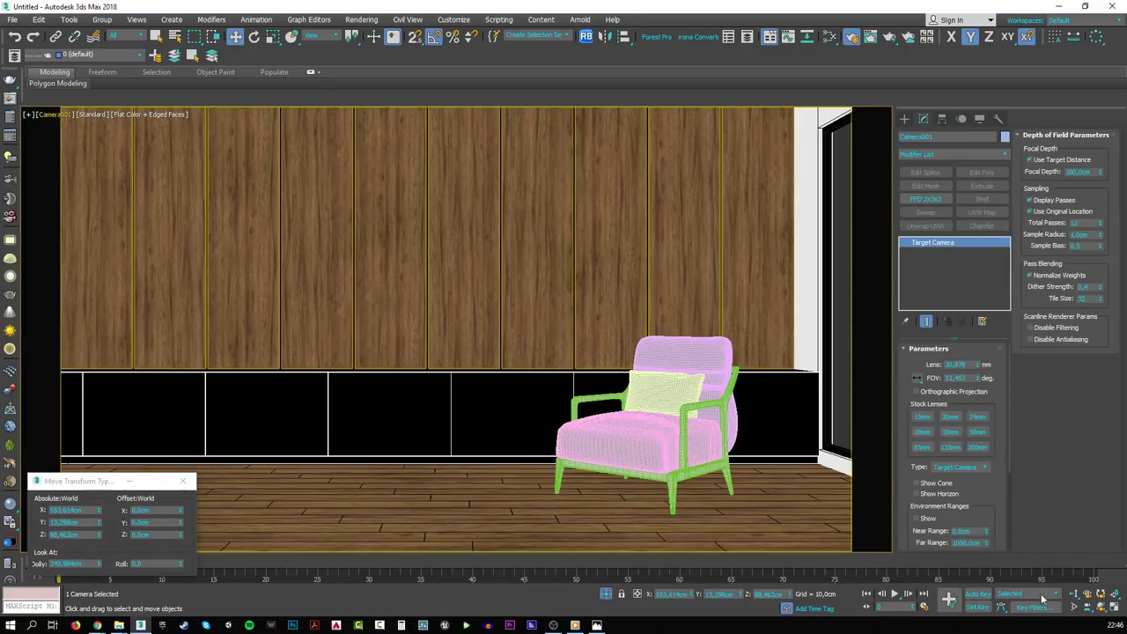
{"action": "left_click", "coordinate": [1074, 606]}
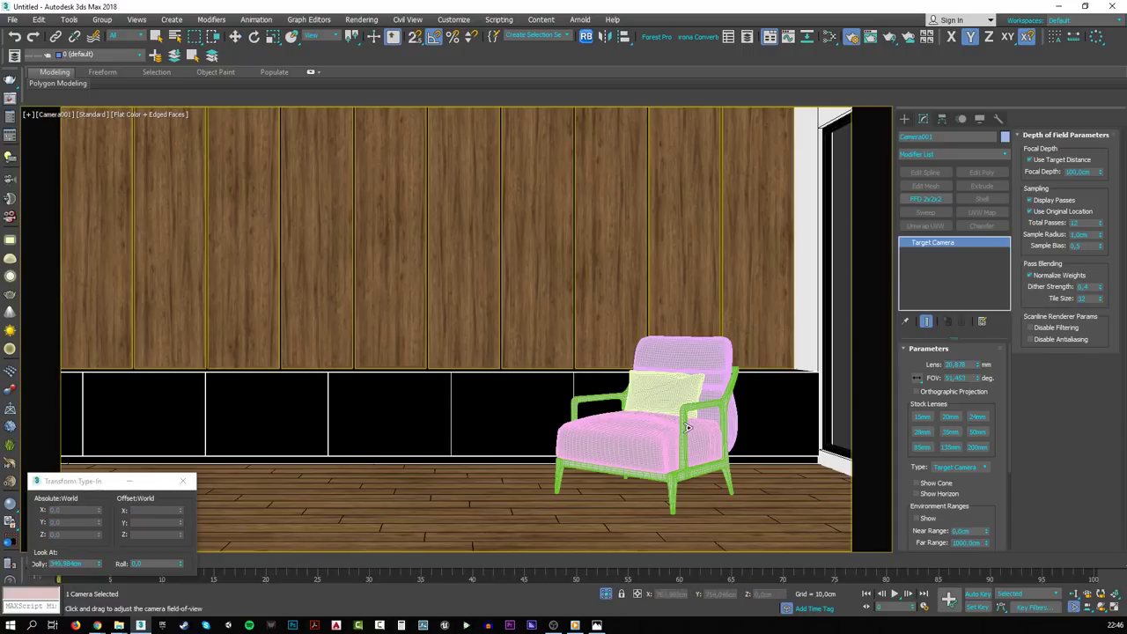
{"action": "left_click_drag", "start_coordinate": [687, 427], "coordinate": [702, 422]}
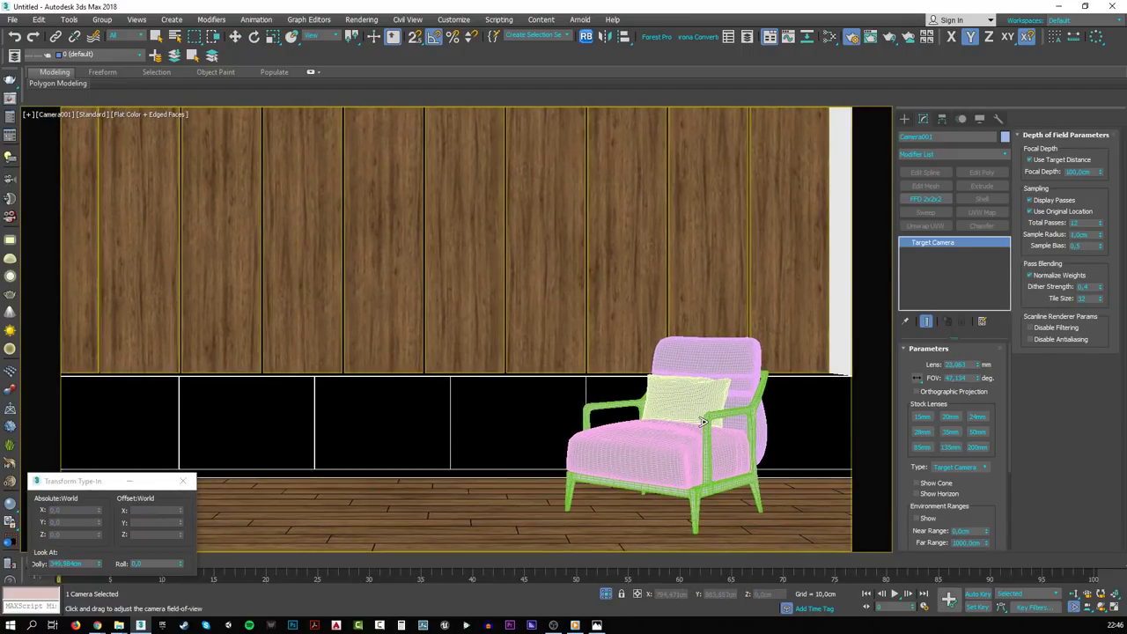
{"action": "middle_click_drag", "start_coordinate": [676, 419], "coordinate": [679, 423]}
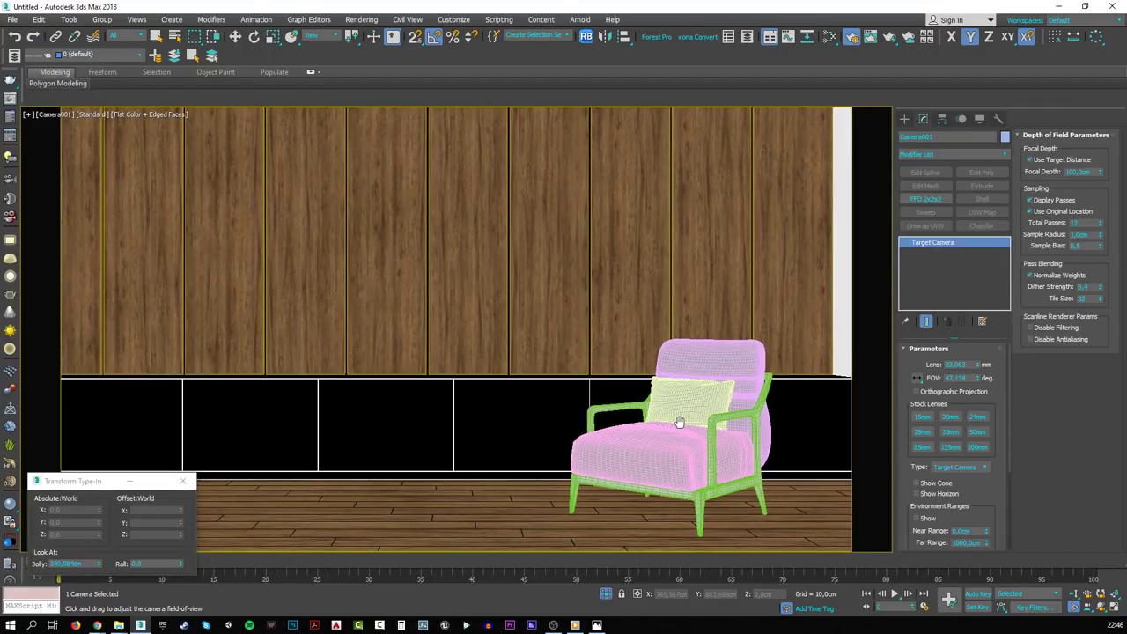
{"action": "key", "text": "w"}
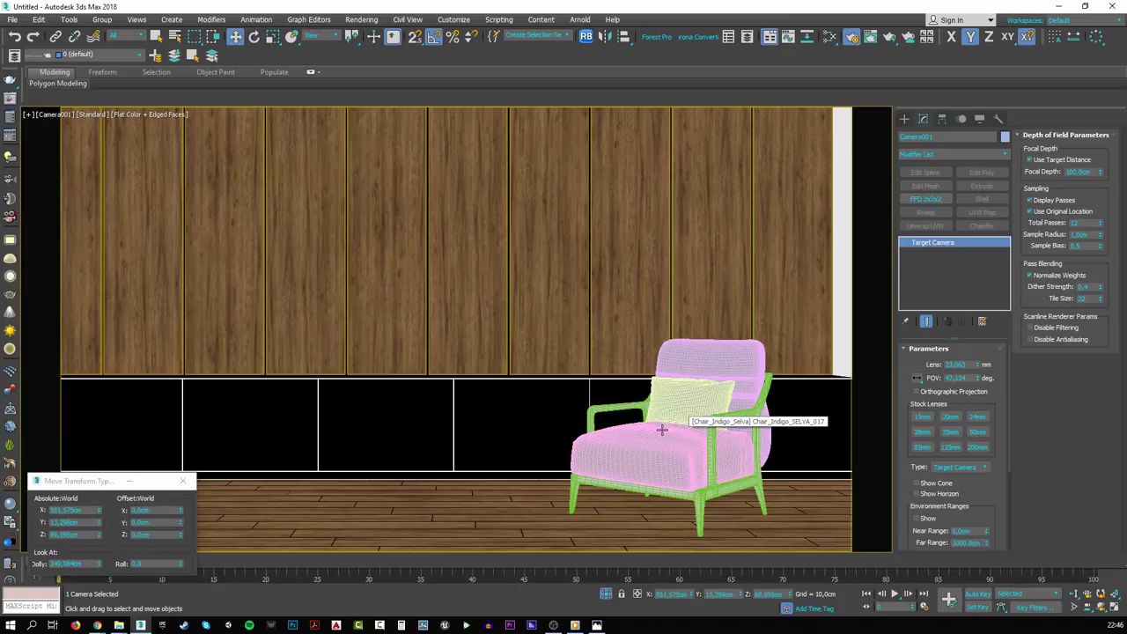
{"action": "left_click", "coordinate": [662, 430]}
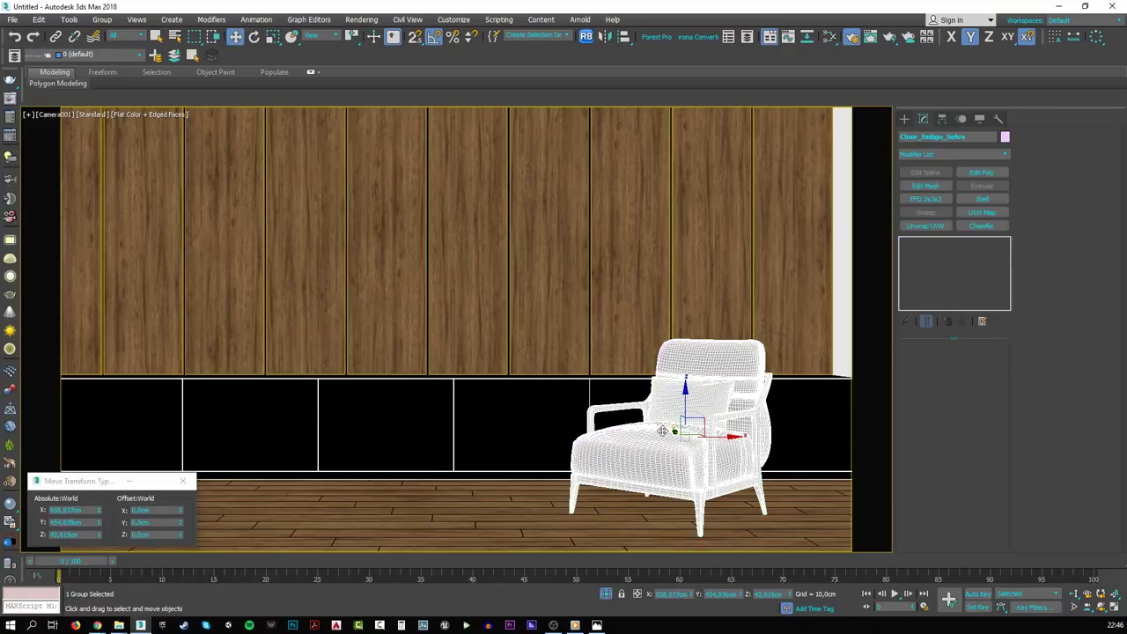
- Relink the armchair's two missing textures by pointing Relink Bitmaps at its maps folder
{"action": "left_click", "coordinate": [587, 38]}
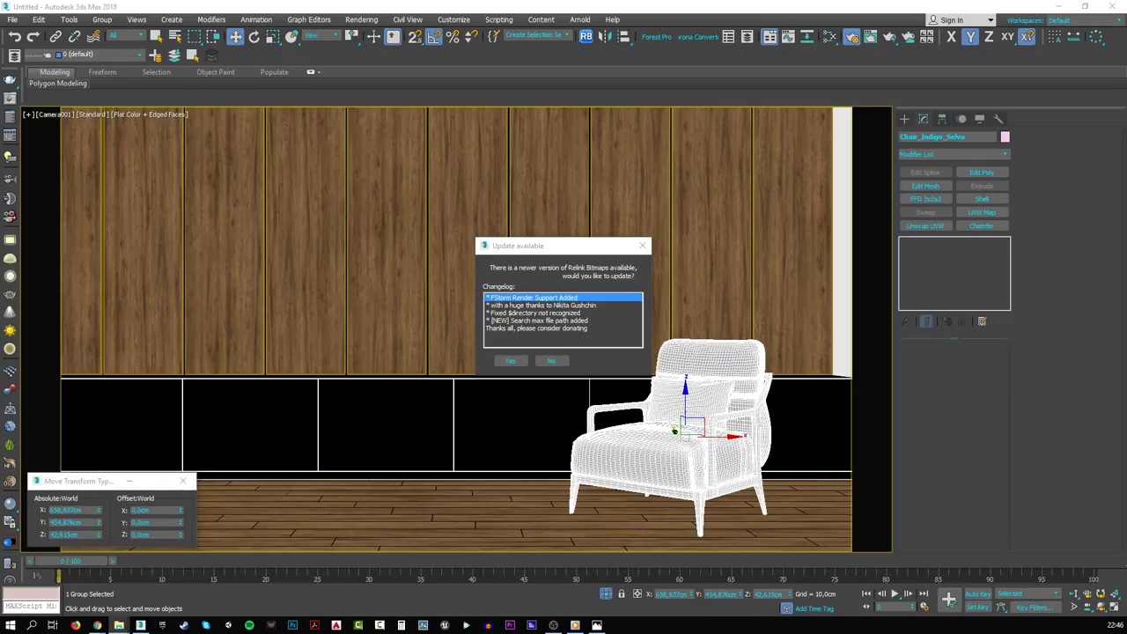
{"action": "left_click", "coordinate": [561, 358]}
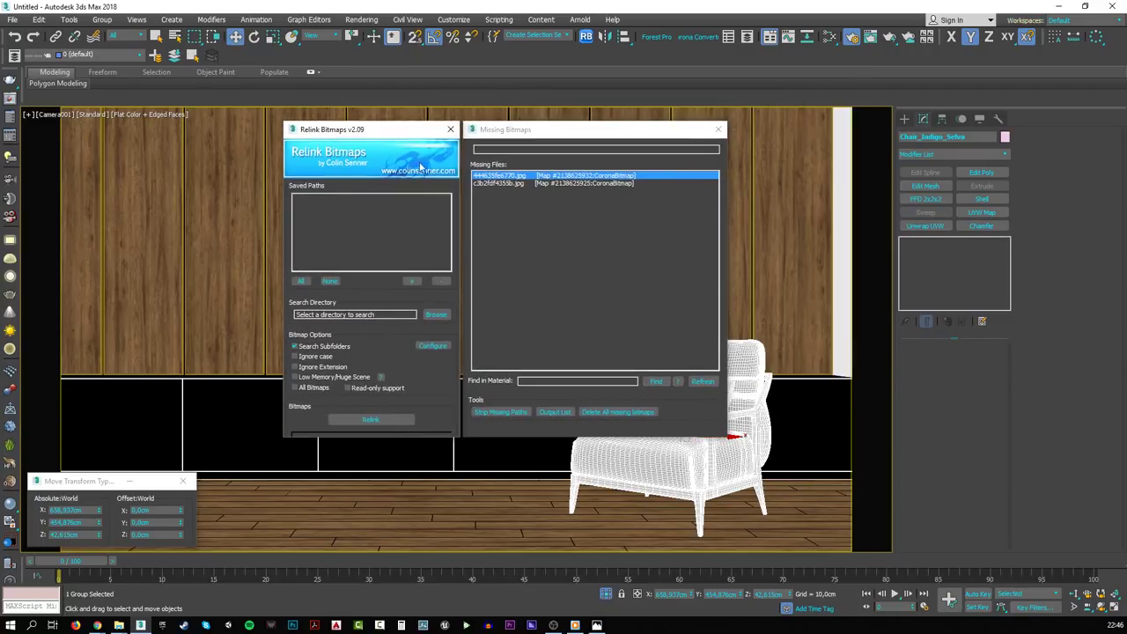
{"action": "left_click", "coordinate": [435, 315]}
{"action": "key", "text": "ctrl+v"}
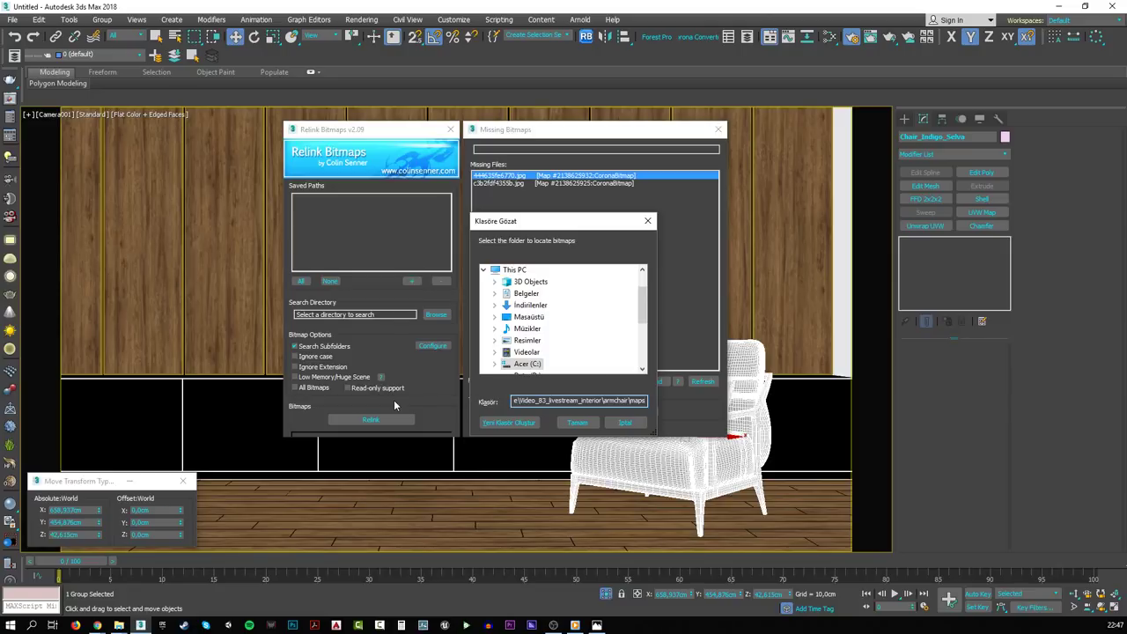
{"action": "key", "text": "Return"}
{"action": "left_click", "coordinate": [371, 419]}
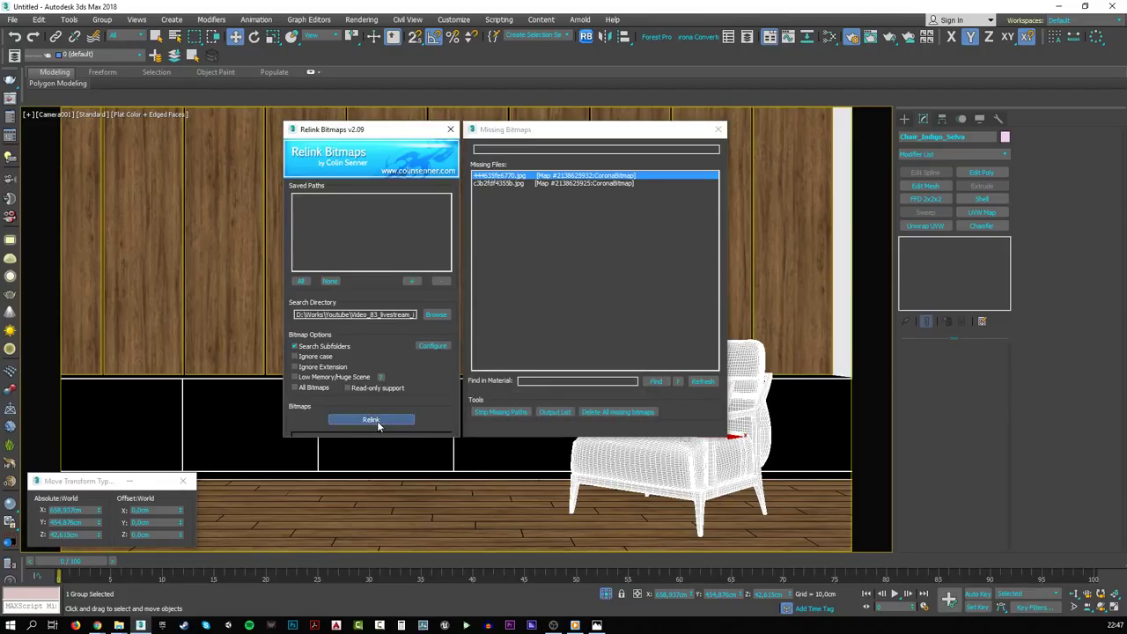
{"action": "left_click", "coordinate": [450, 130]}
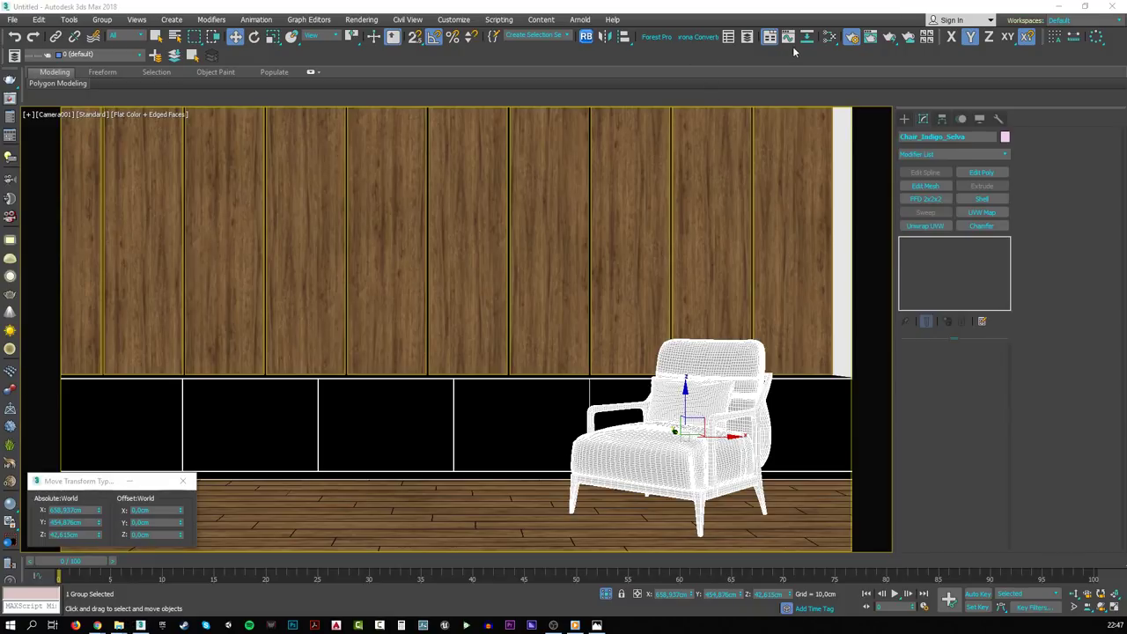
- Open the armchair group and select its seat cushion
{"action": "left_click", "coordinate": [102, 19]}
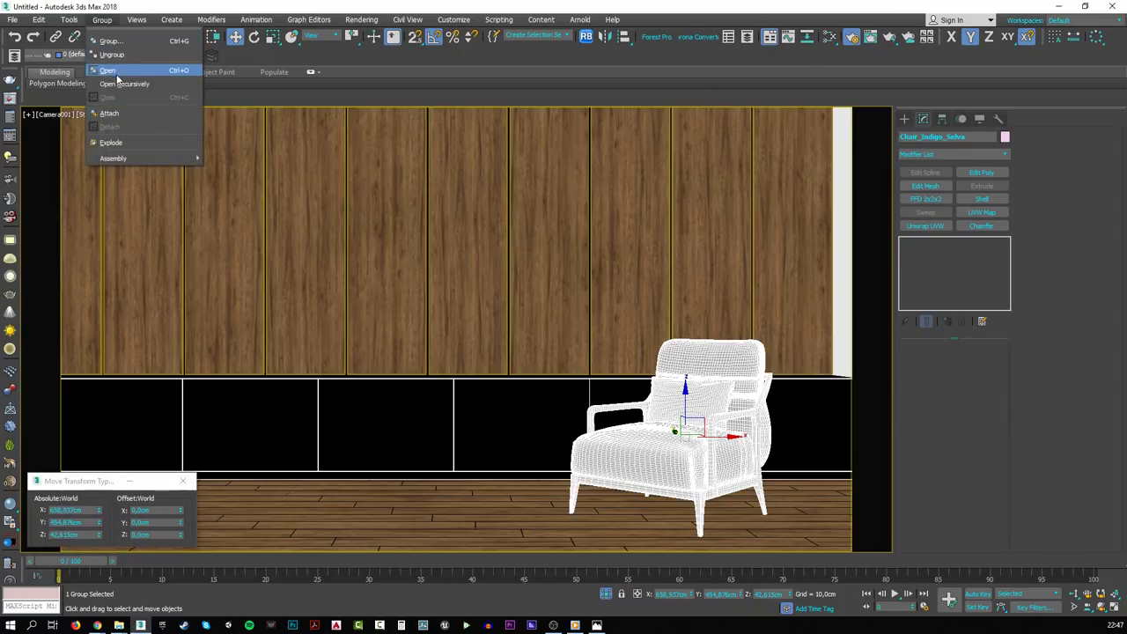
{"action": "left_click", "coordinate": [119, 78]}
{"action": "left_click", "coordinate": [660, 455]}
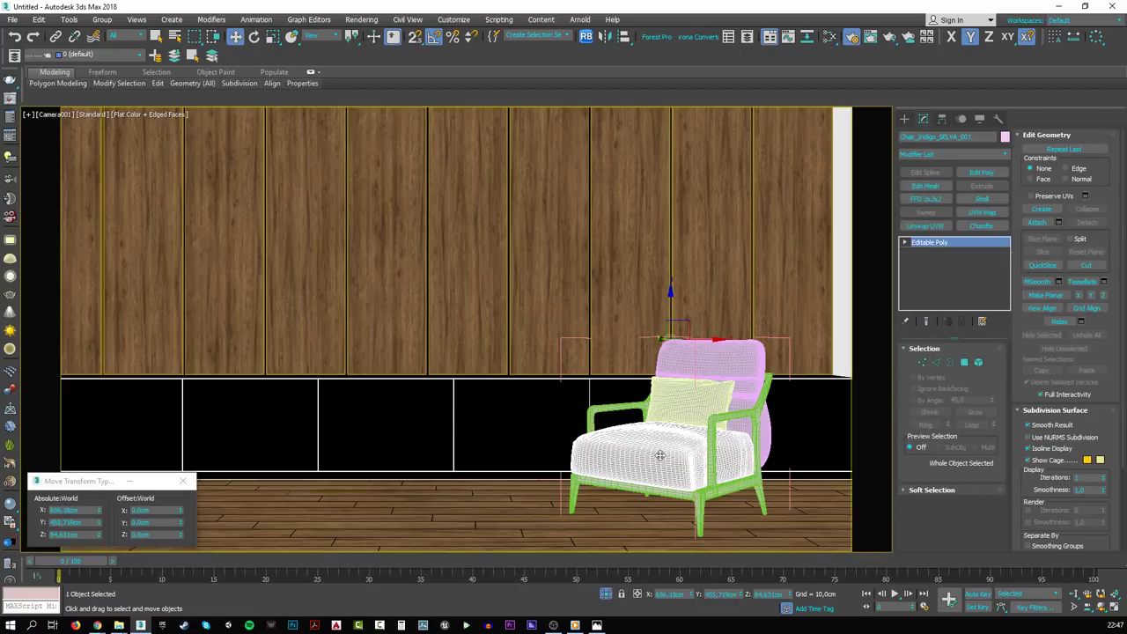
- Bring up the Slate Material Editor and move its window aside
{"action": "left_click", "coordinate": [829, 39]}
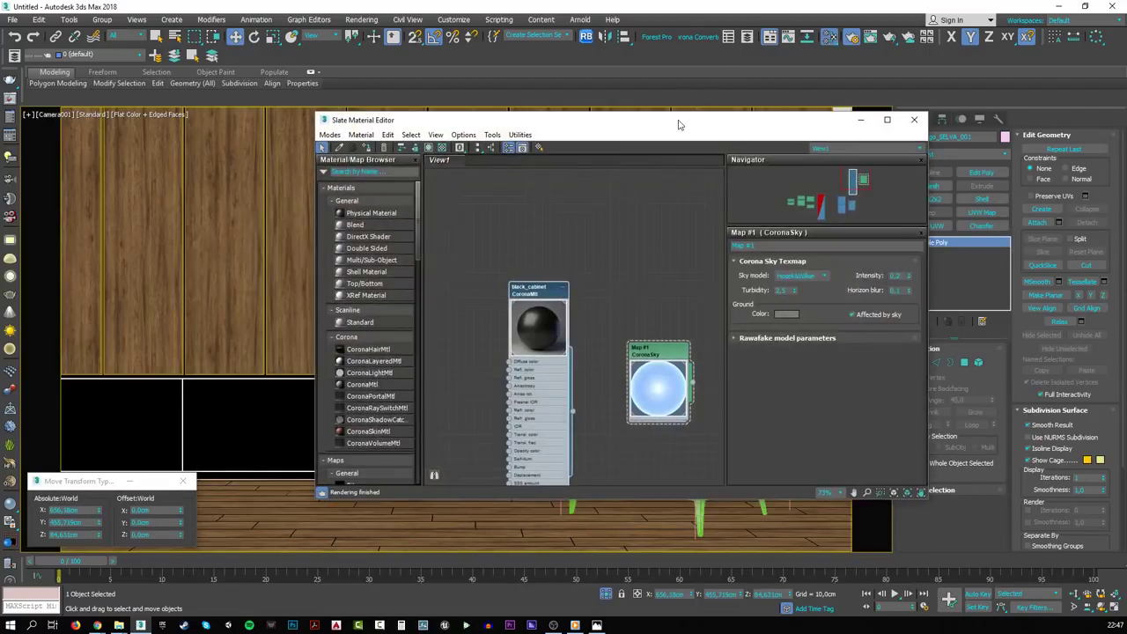
{"action": "left_click_drag", "start_coordinate": [675, 118], "coordinate": [443, 89]}
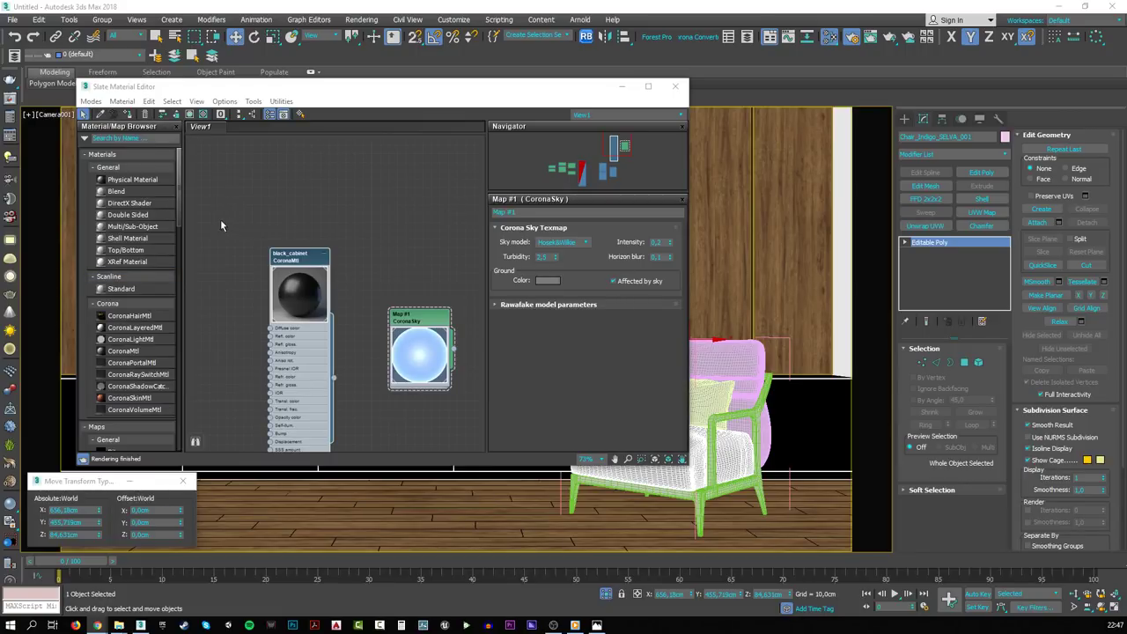
{"action": "middle_click_drag", "start_coordinate": [221, 219], "coordinate": [395, 203]}
- Pick the chair's leather material into the node view and open its Map #0 Bitmap parameters
{"action": "left_click", "coordinate": [101, 114]}
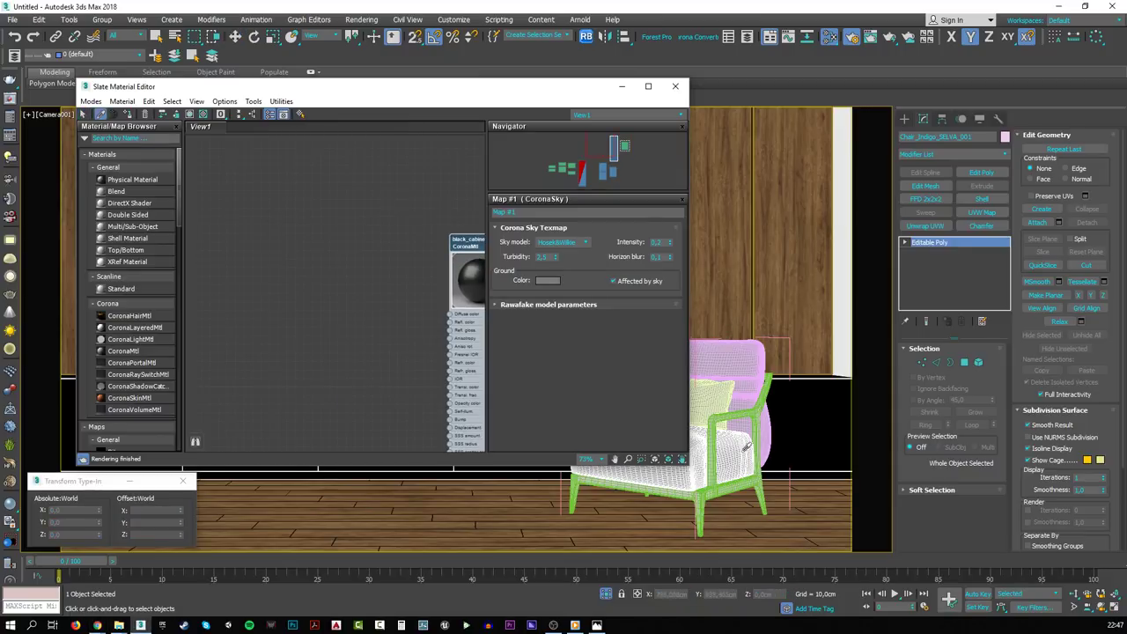
{"action": "left_click", "coordinate": [691, 475]}
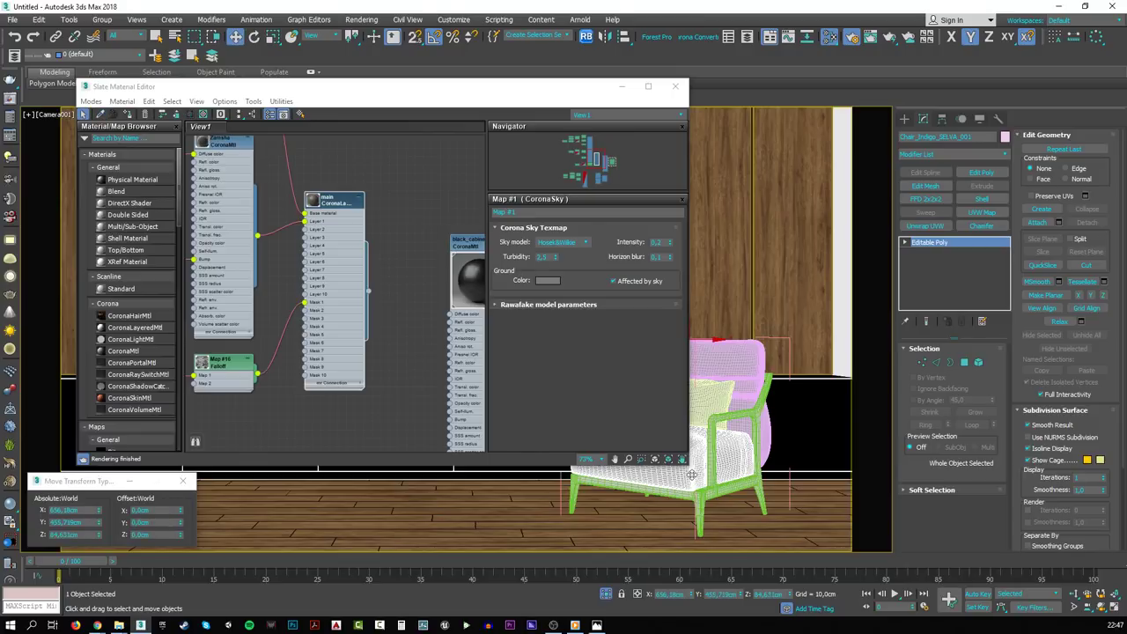
{"action": "left_click", "coordinate": [315, 202]}
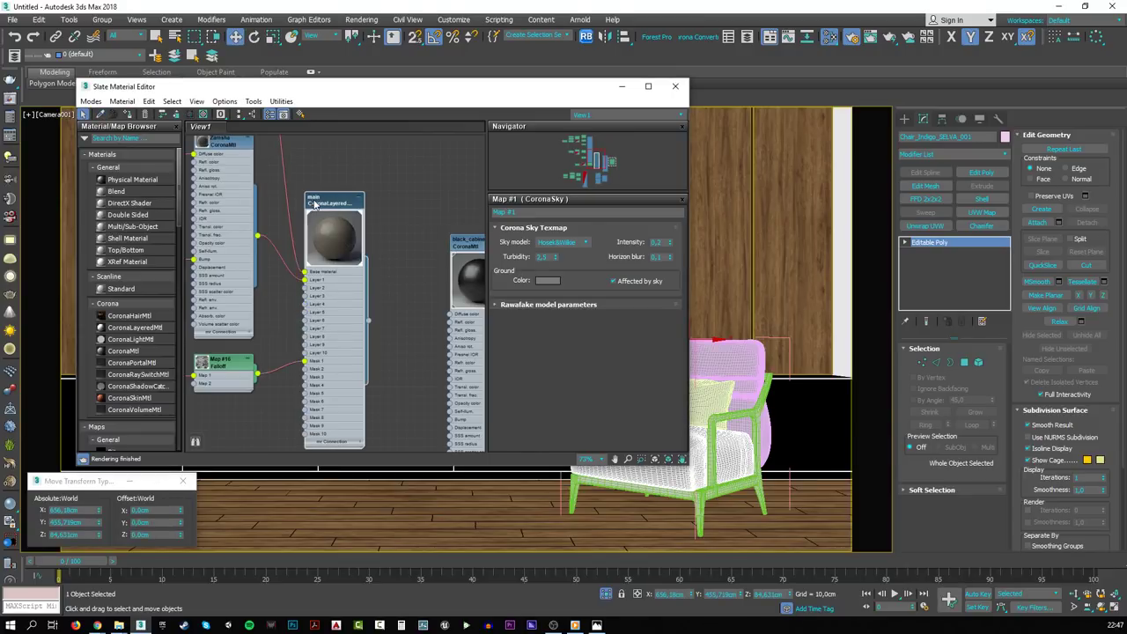
{"action": "middle_click_drag", "start_coordinate": [270, 189], "coordinate": [380, 348]}
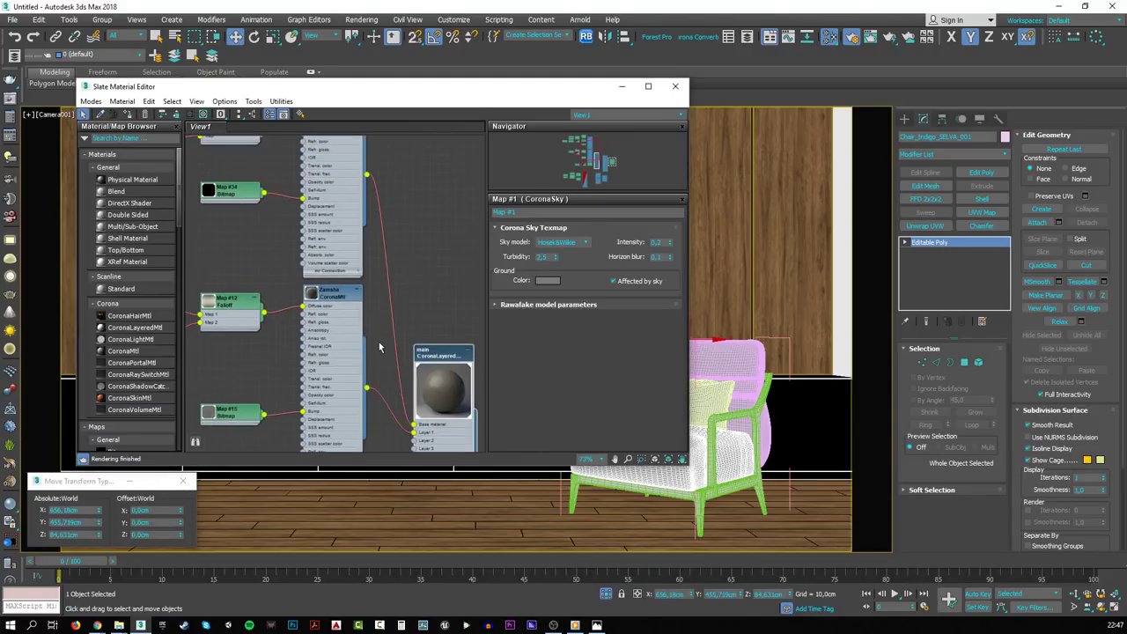
{"action": "scroll", "coordinate": [379, 348], "scroll_direction": "up", "scroll_amount": 1}
{"action": "middle_click_drag", "start_coordinate": [341, 155], "coordinate": [357, 256]}
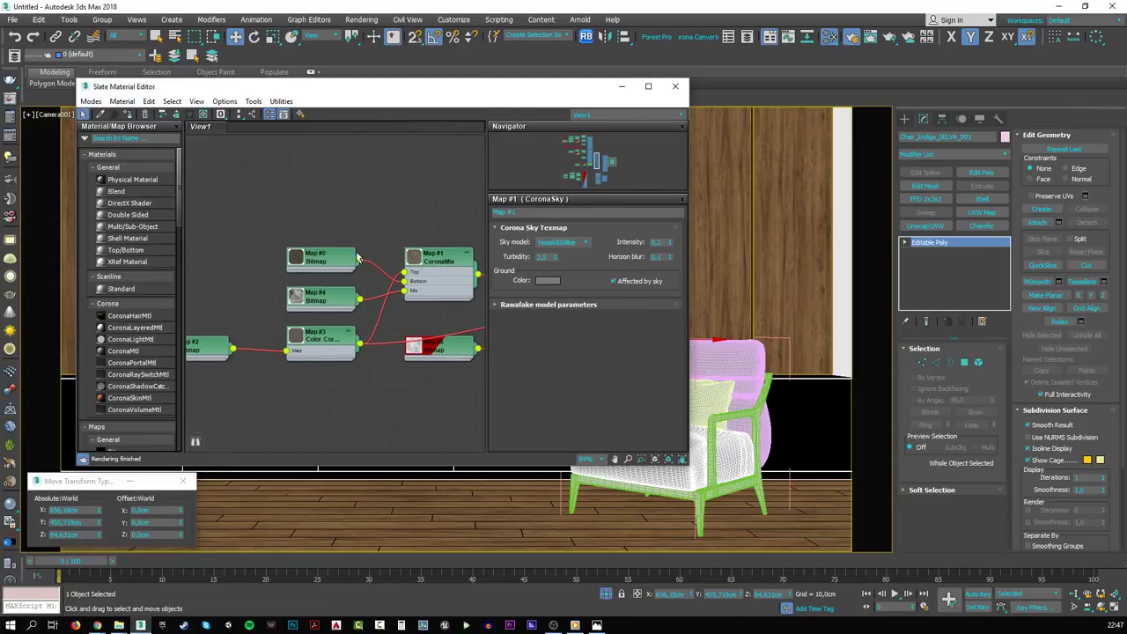
{"action": "double_click", "coordinate": [295, 258]}
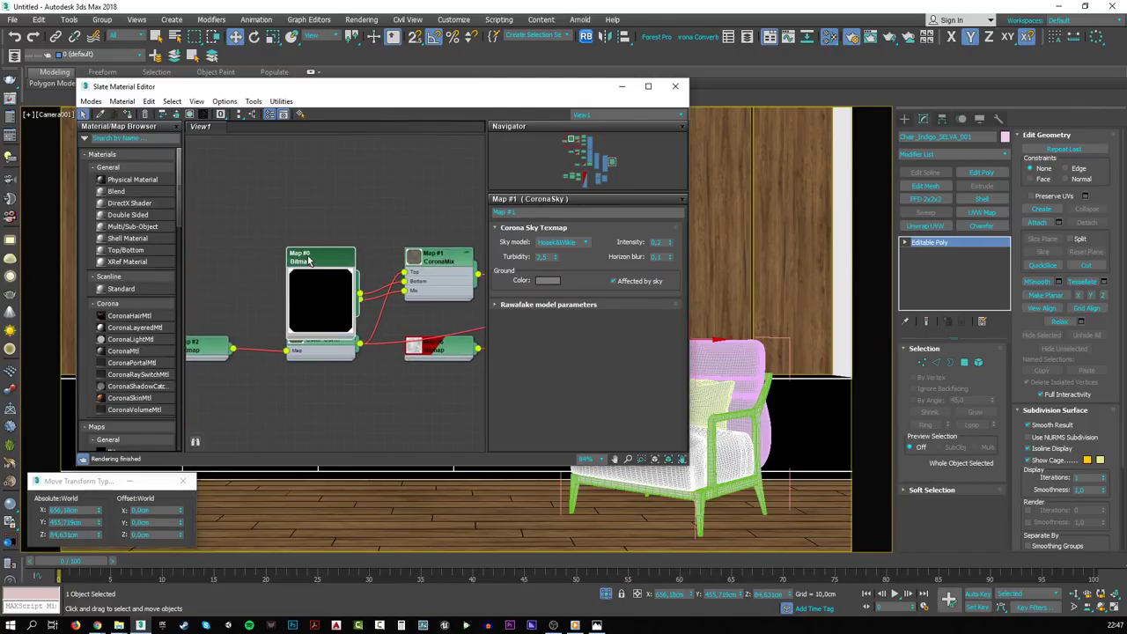
{"action": "left_click_drag", "start_coordinate": [308, 260], "coordinate": [238, 154]}
{"action": "double_click", "coordinate": [237, 155]}
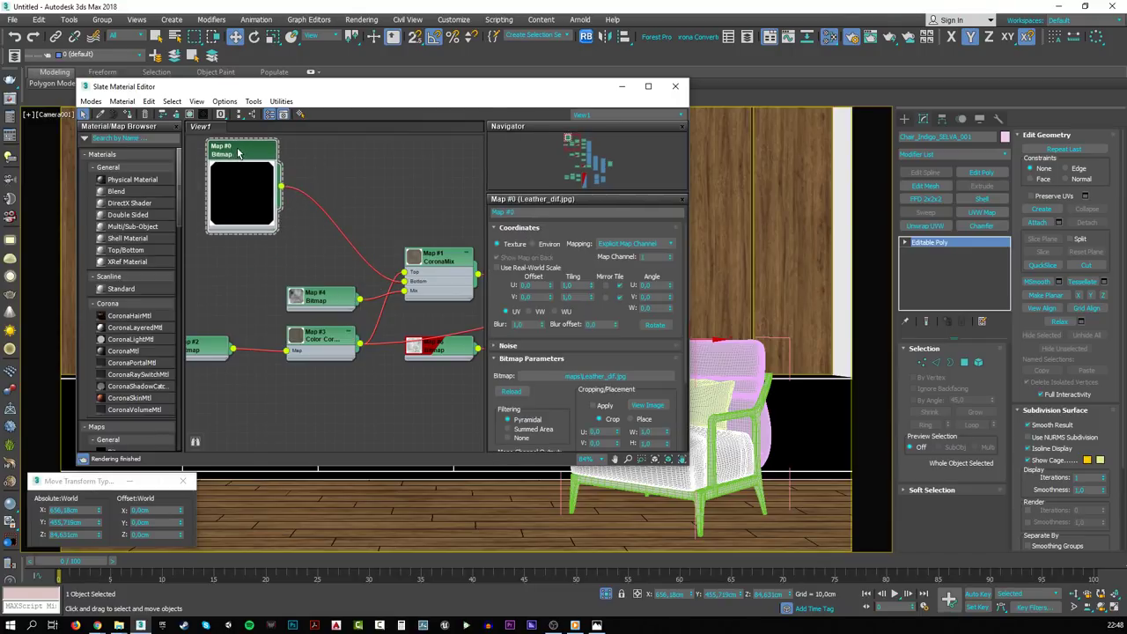
- Load Leather_dif.jpg as the bitmap and show it shaded in the viewport
{"action": "left_click", "coordinate": [606, 377]}
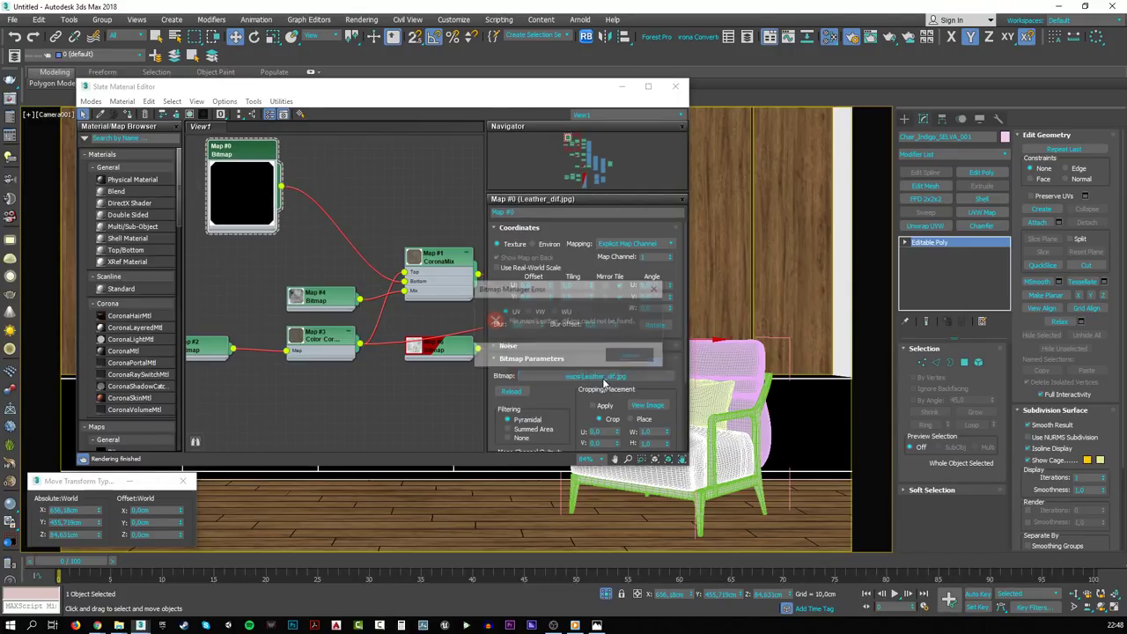
{"action": "left_click", "coordinate": [628, 355]}
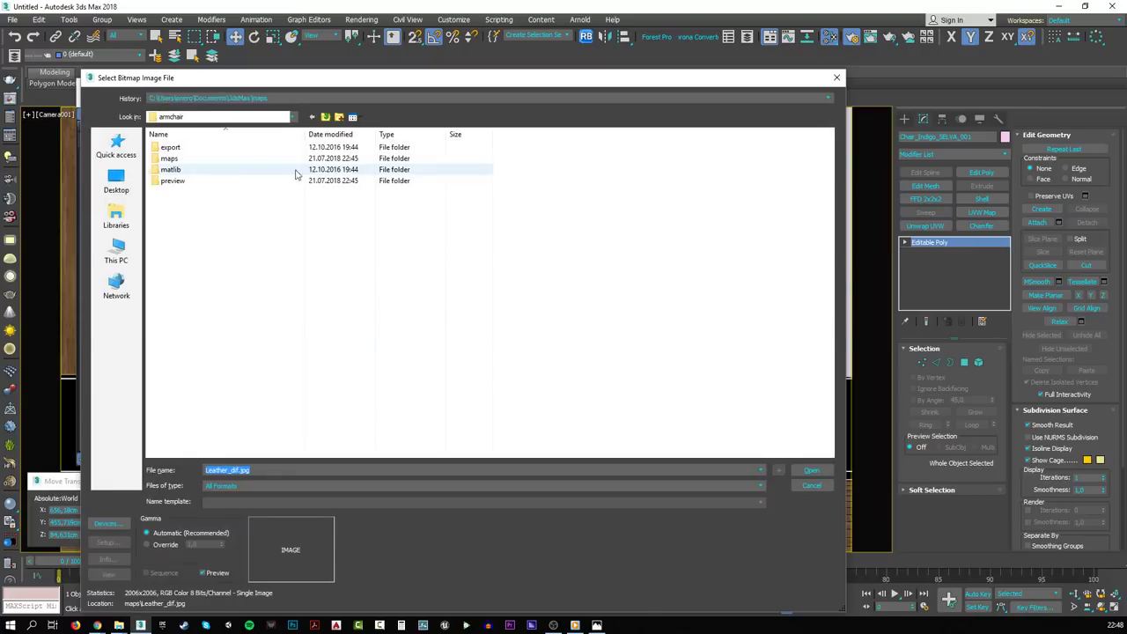
{"action": "double_click", "coordinate": [221, 159]}
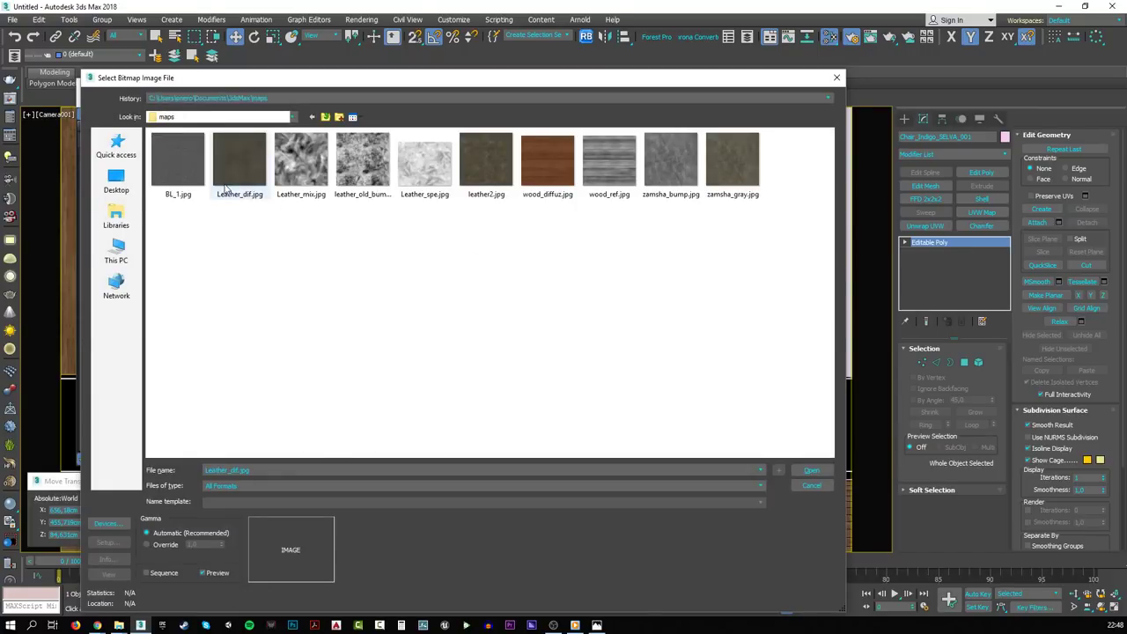
{"action": "left_click", "coordinate": [808, 470]}
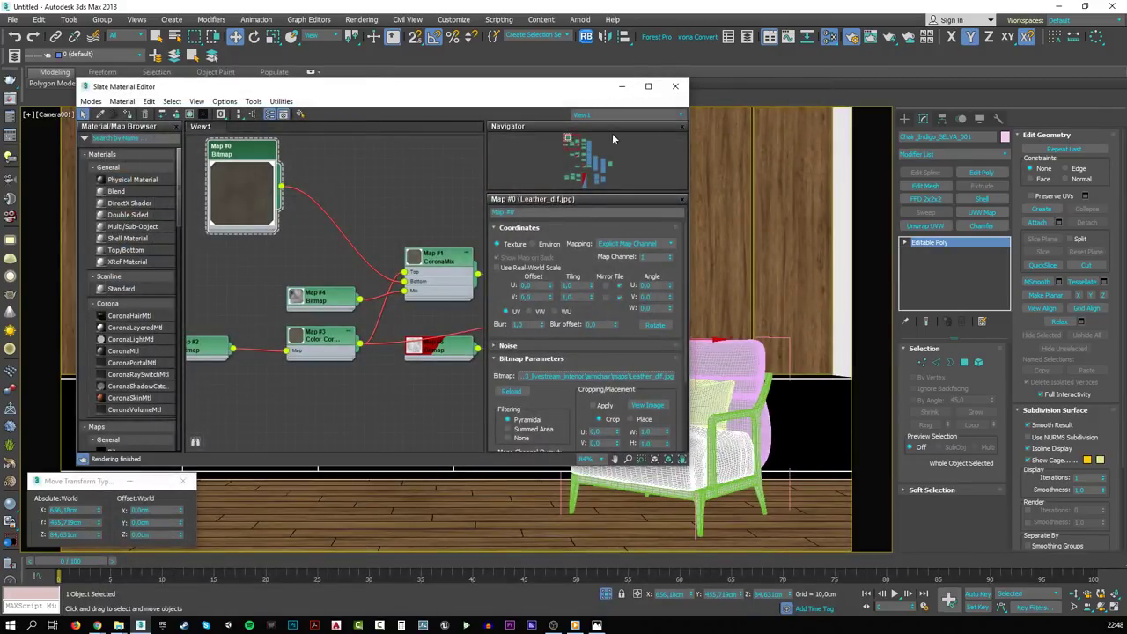
{"action": "left_click", "coordinate": [186, 116]}
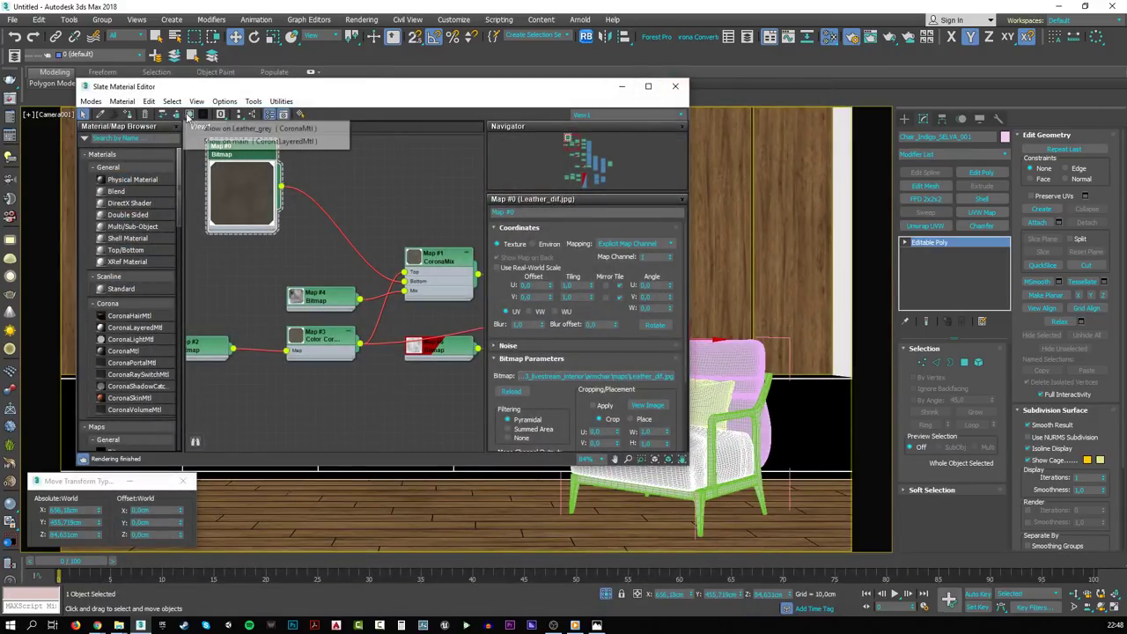
{"action": "left_click", "coordinate": [255, 127]}
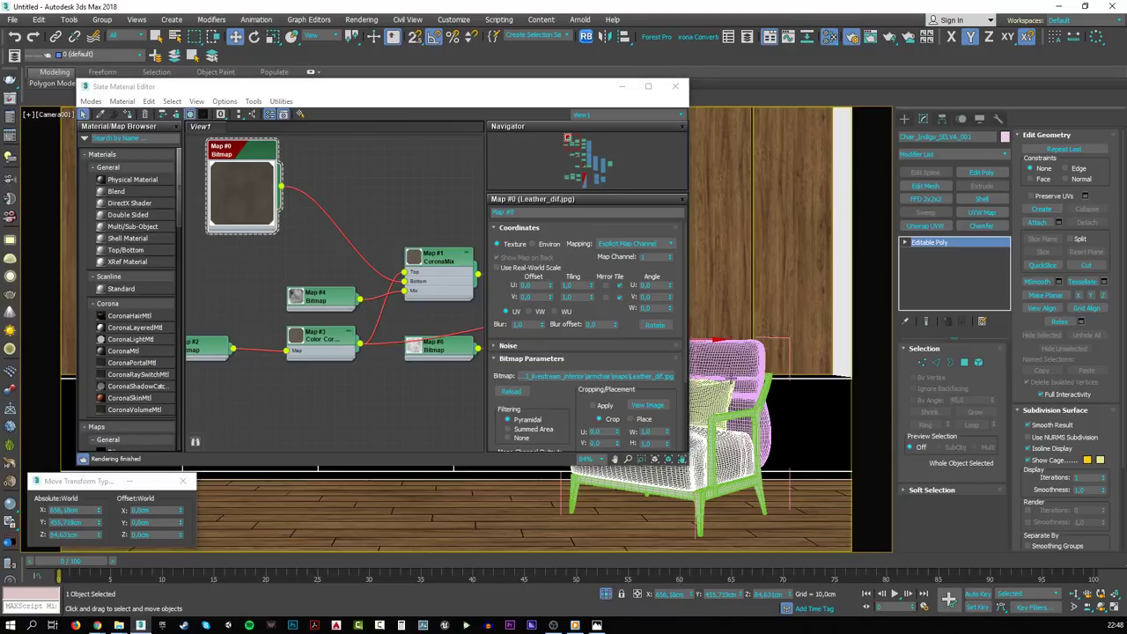
{"action": "left_click", "coordinate": [730, 378]}
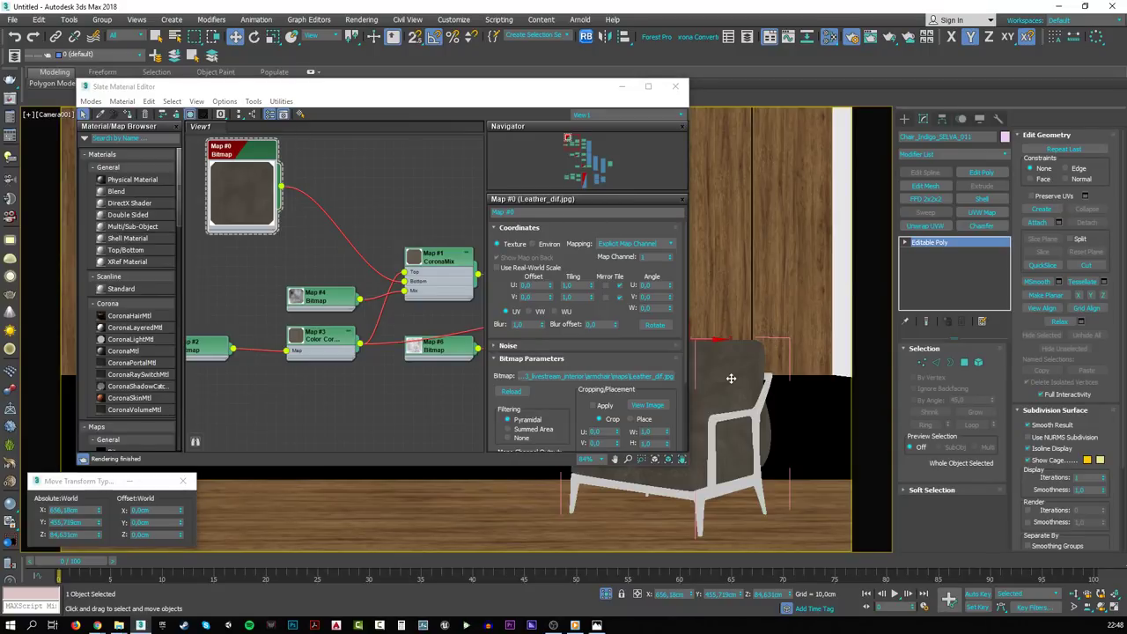
{"action": "left_click", "coordinate": [621, 86]}
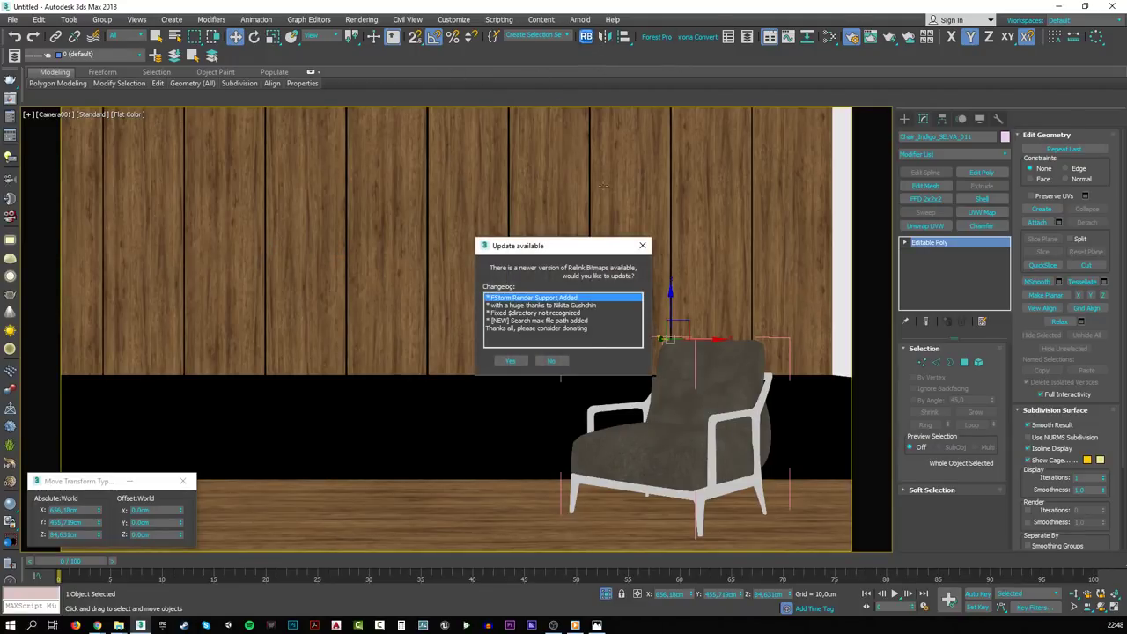
- Relink the armchair's missing bitmaps from the pasted armchair\maps folder, leaving two unresolved
{"action": "left_click", "coordinate": [556, 362]}
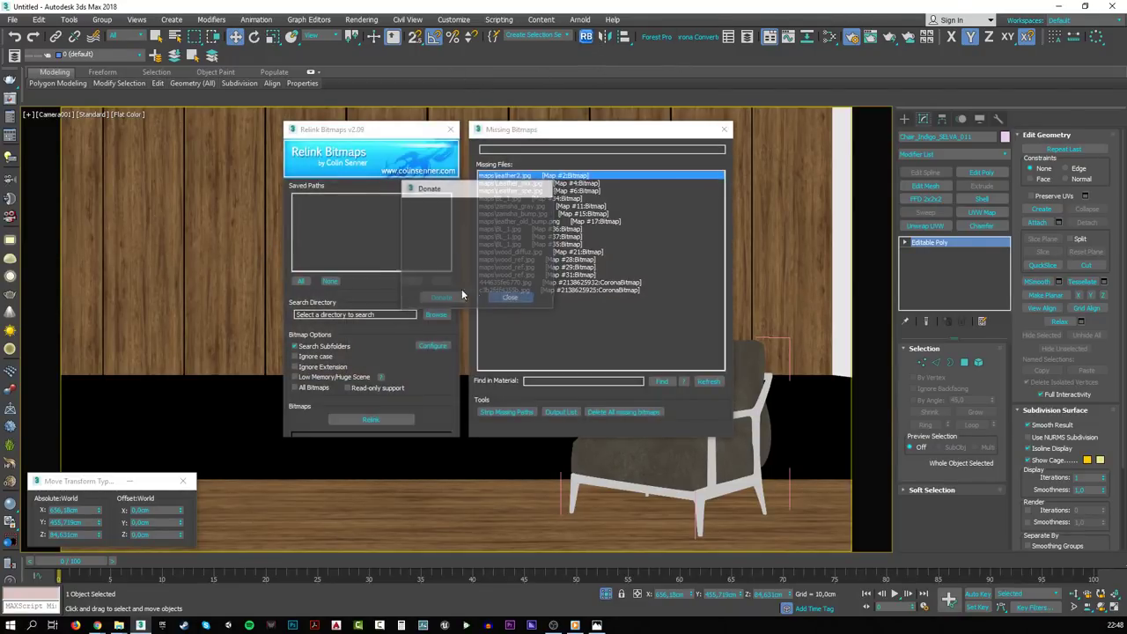
{"action": "left_click", "coordinate": [568, 411]}
{"action": "key", "text": "ctrl+a"}
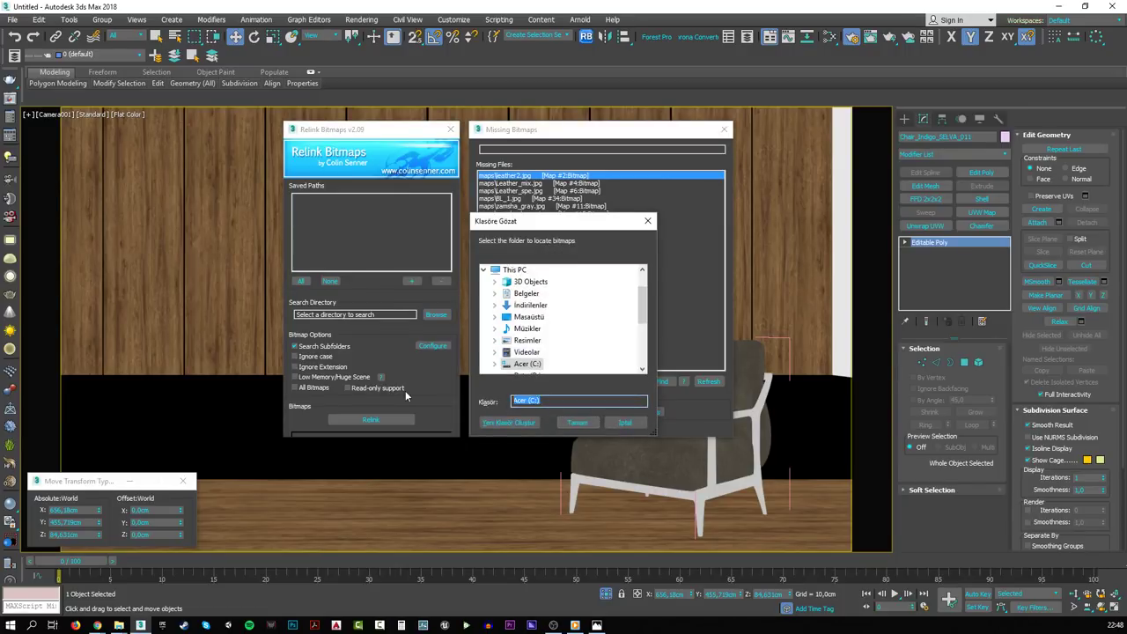
{"action": "key", "text": "ctrl+v"}
{"action": "key", "text": "Return"}
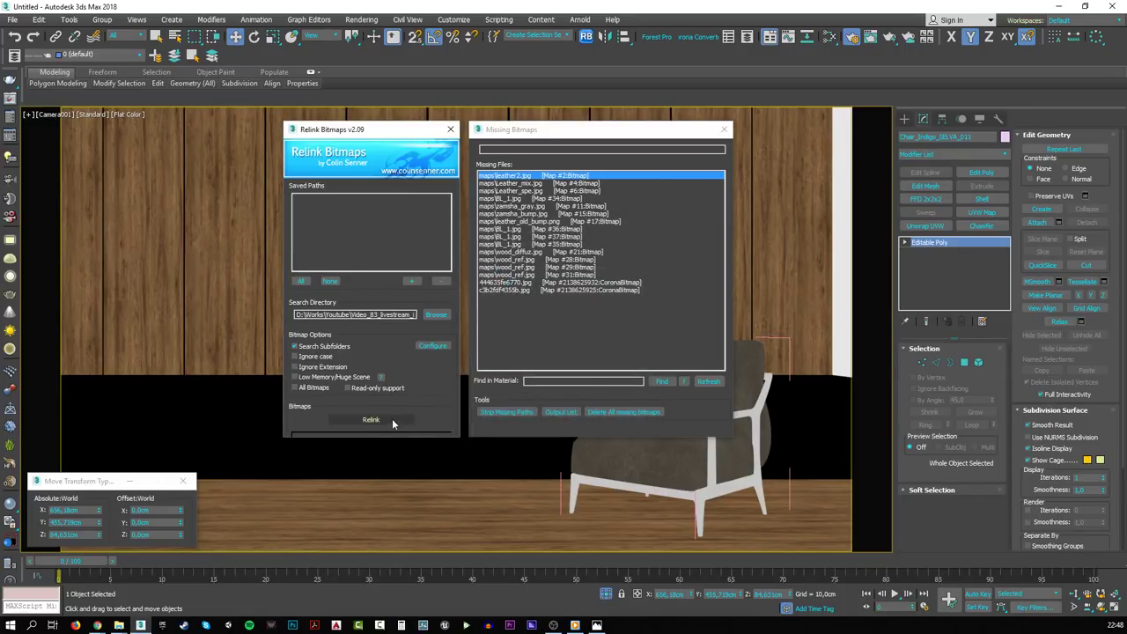
{"action": "left_click", "coordinate": [390, 419]}
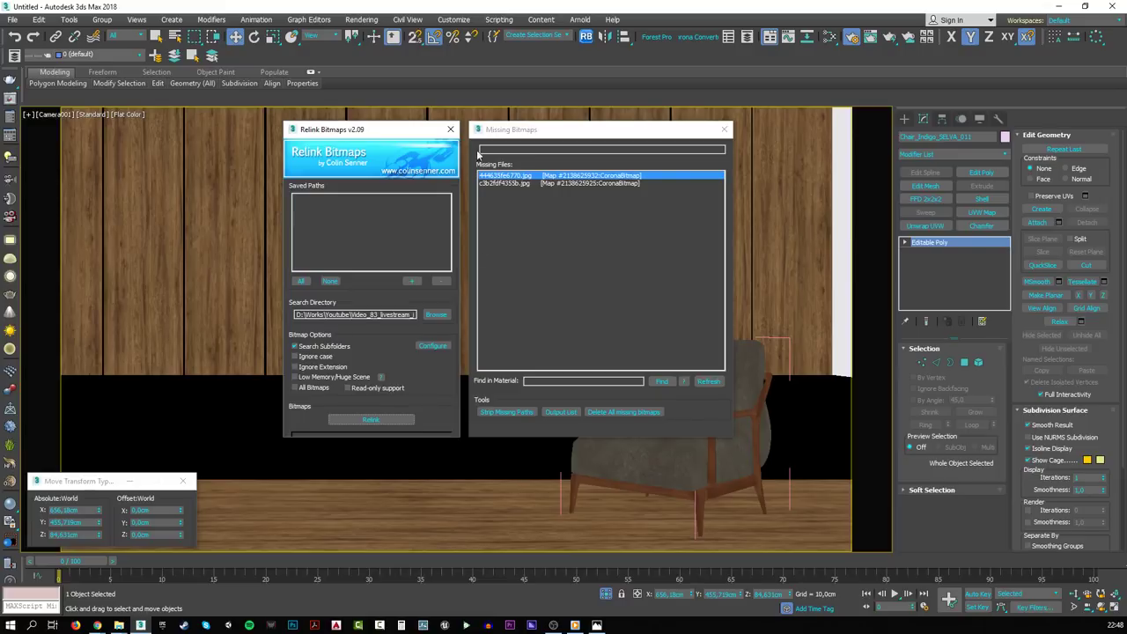
{"action": "left_click", "coordinate": [449, 130]}
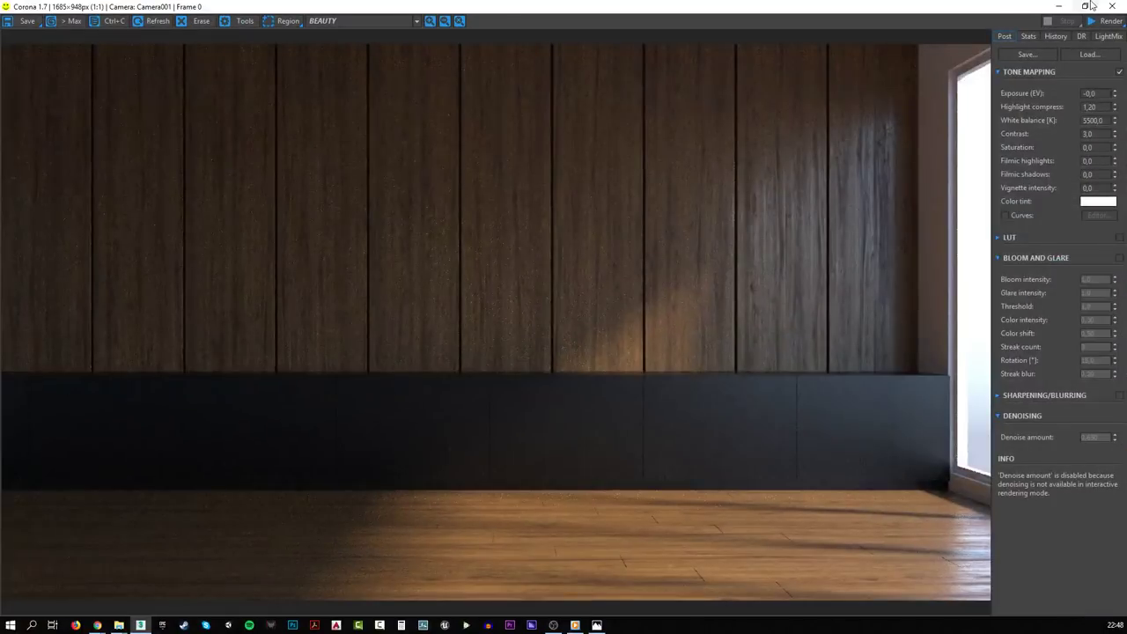
- Enlarge the Corona frame buffer to review the armchair render, then unhide all objects
{"action": "left_click", "coordinate": [1085, 6]}
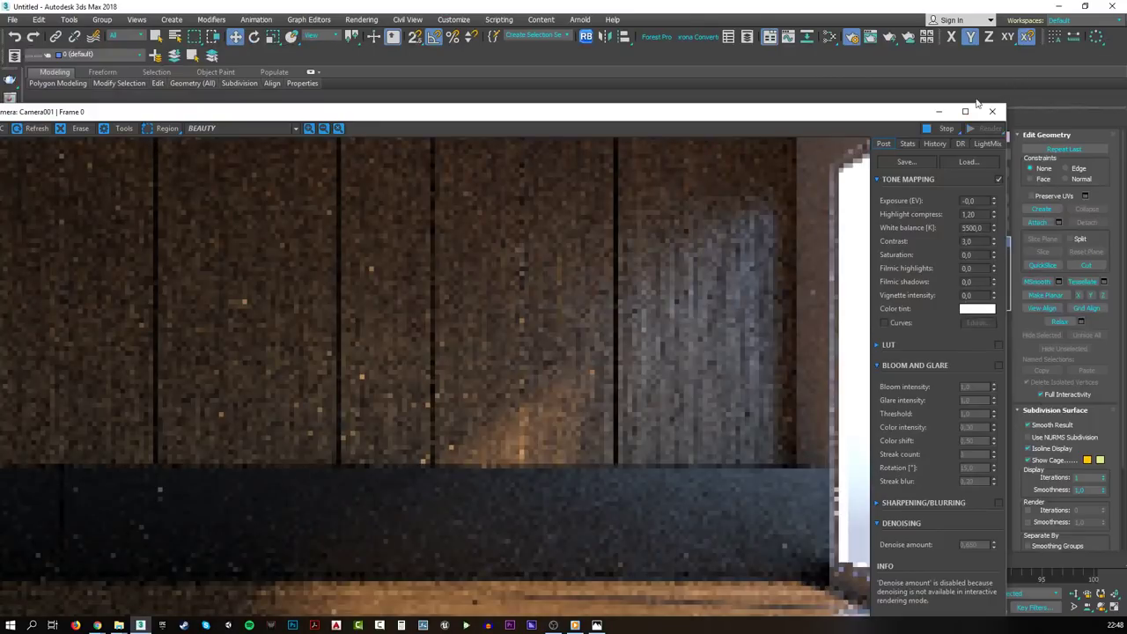
{"action": "left_click", "coordinate": [965, 112]}
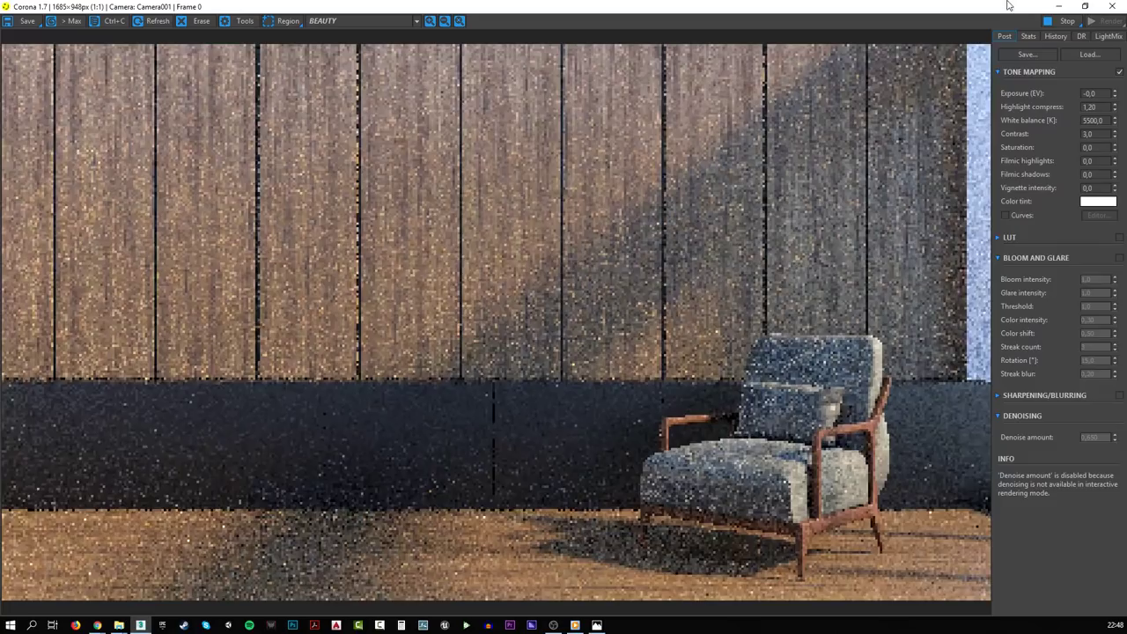
{"action": "left_click", "coordinate": [1060, 6]}
{"action": "right_click", "coordinate": [683, 323]}
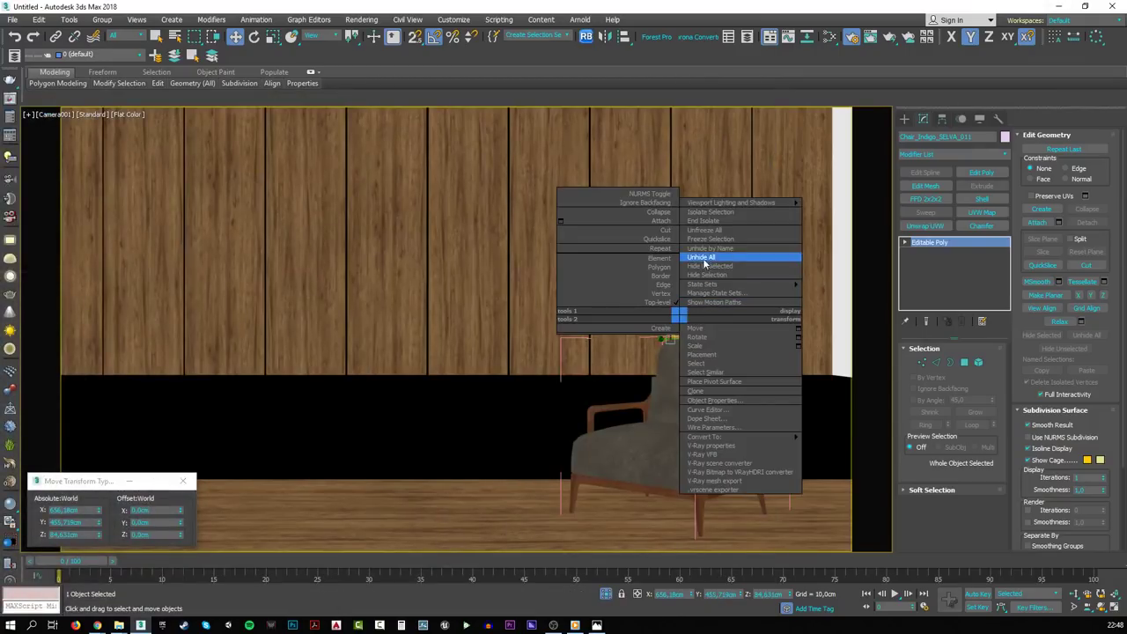
{"action": "left_click", "coordinate": [704, 256]}
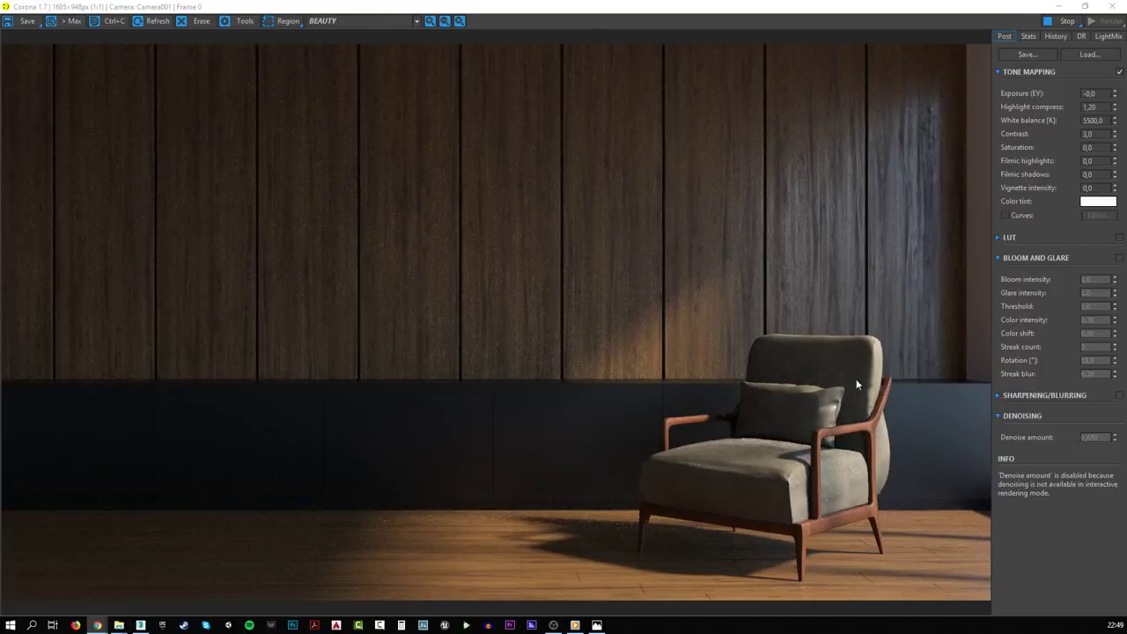
- Stop the interactive render and delete the whole chair group from the scene
{"action": "left_click", "coordinate": [1059, 21]}
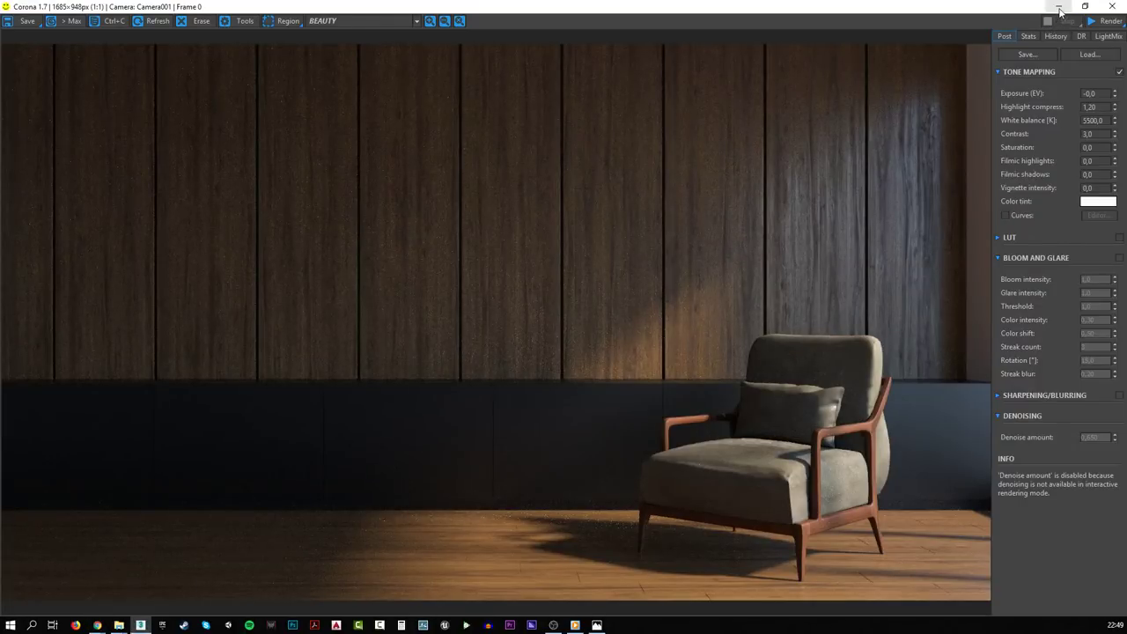
{"action": "left_click", "coordinate": [1060, 7]}
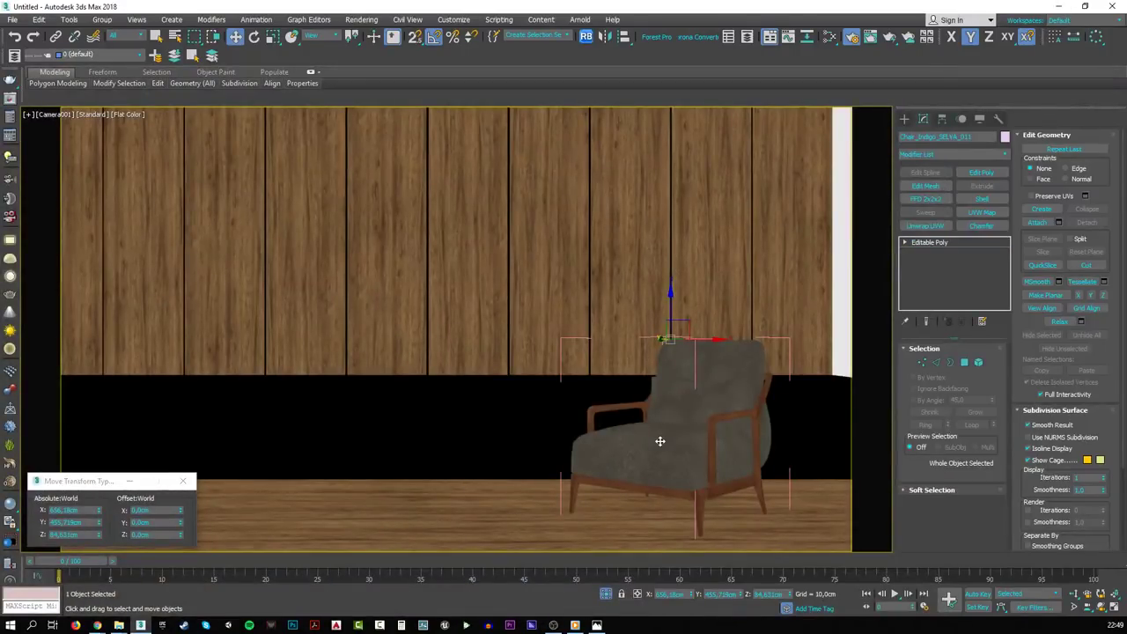
{"action": "left_click", "coordinate": [660, 440]}
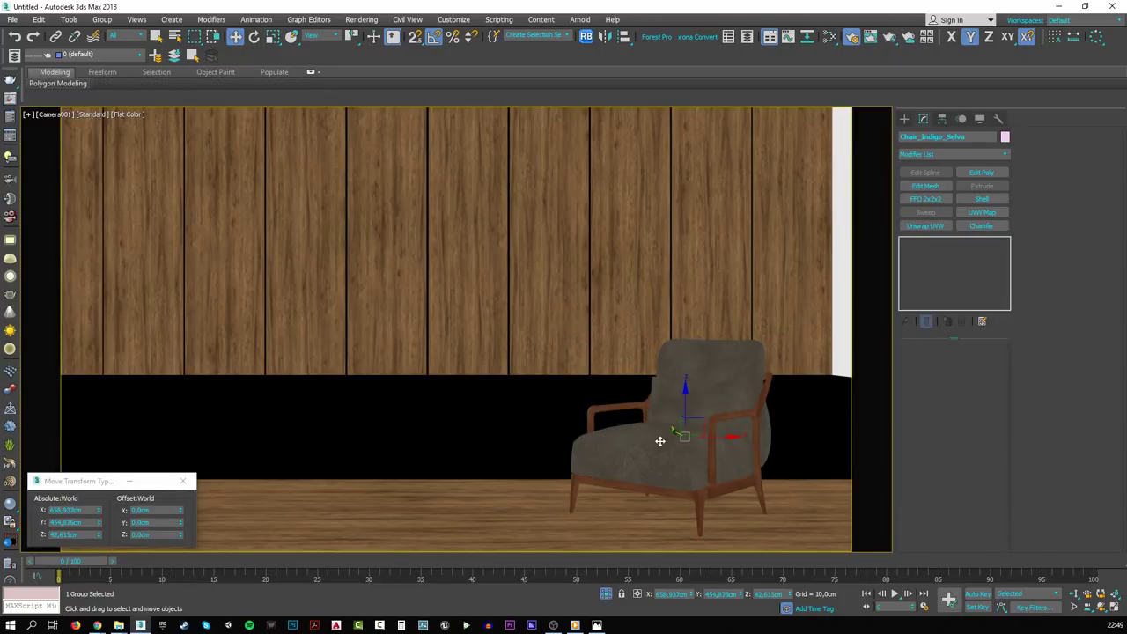
{"action": "key", "text": "Delete"}
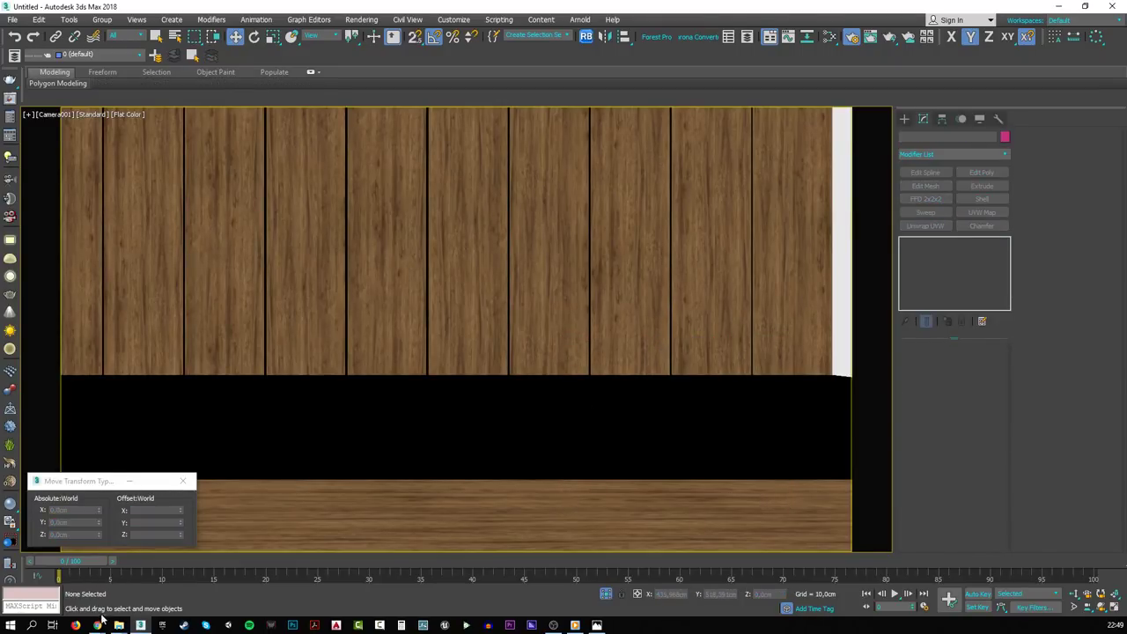
- Download the Lounge chair Milo Baughman model from its 3dsky tab in Chrome
{"action": "mouse_move", "coordinate": [99, 623]}
{"action": "left_click", "coordinate": [189, 580]}
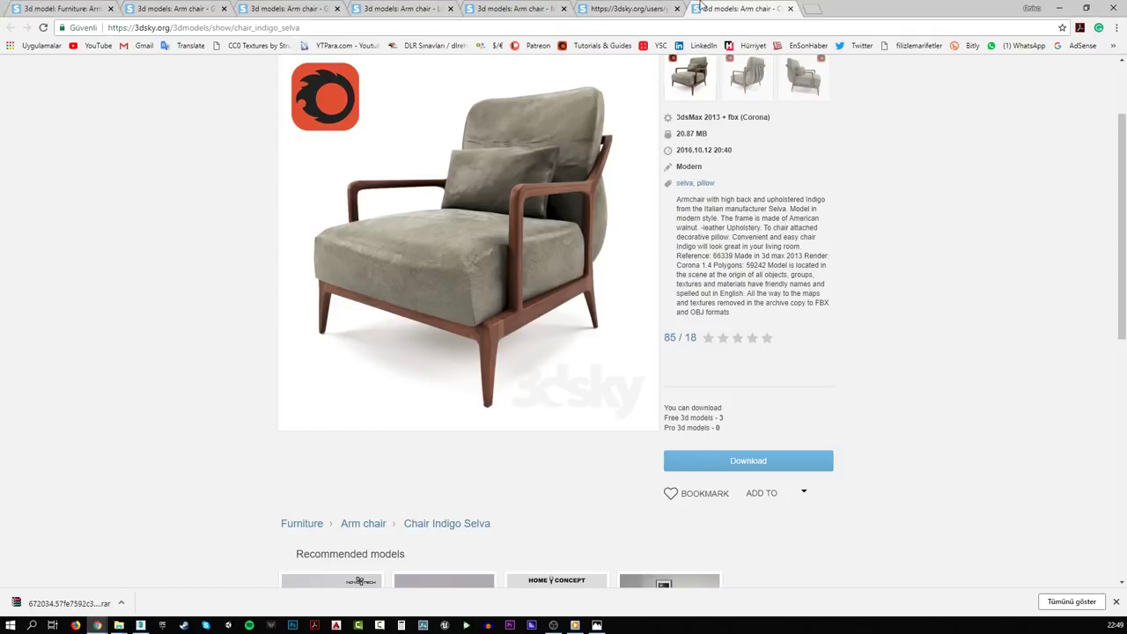
{"action": "left_click", "coordinate": [632, 8]}
{"action": "left_click", "coordinate": [509, 8]}
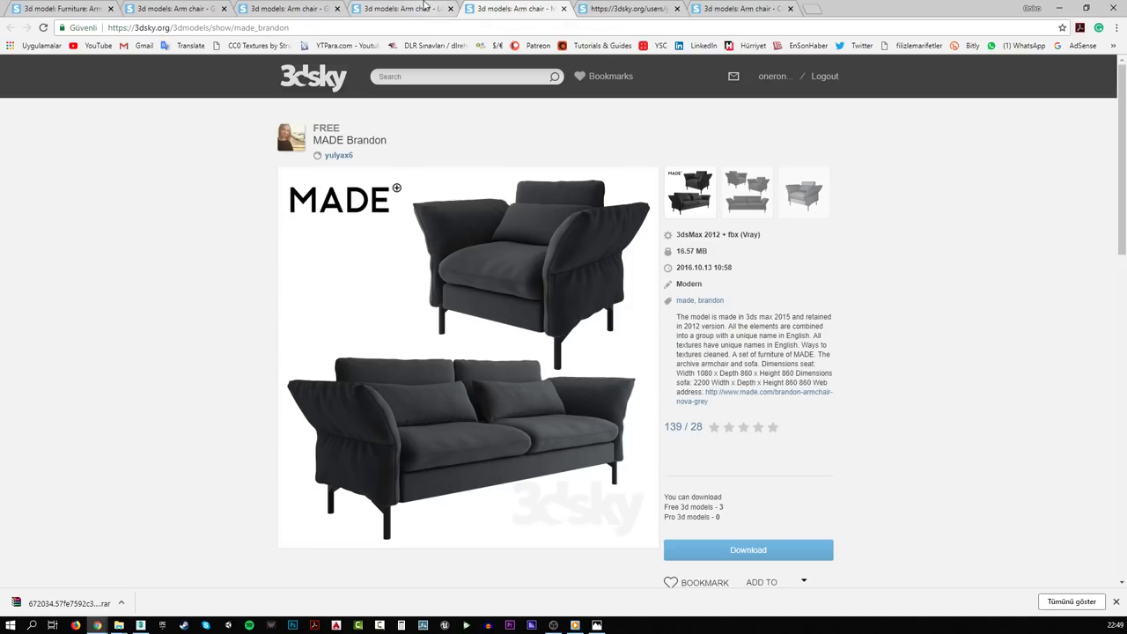
{"action": "left_click", "coordinate": [427, 8]}
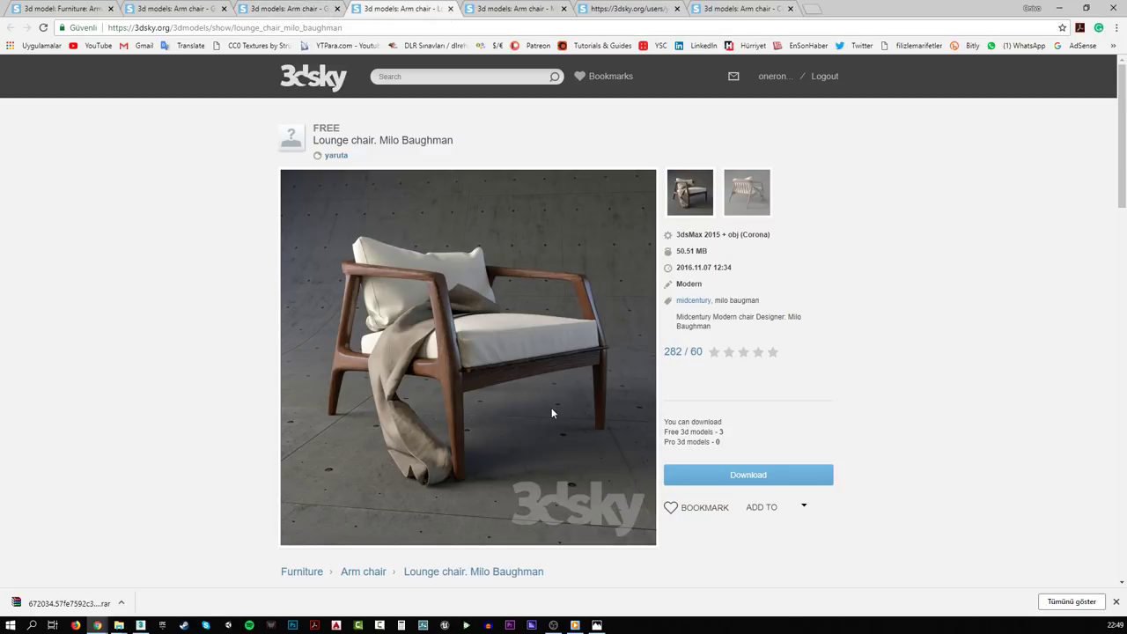
{"action": "left_click", "coordinate": [753, 480]}
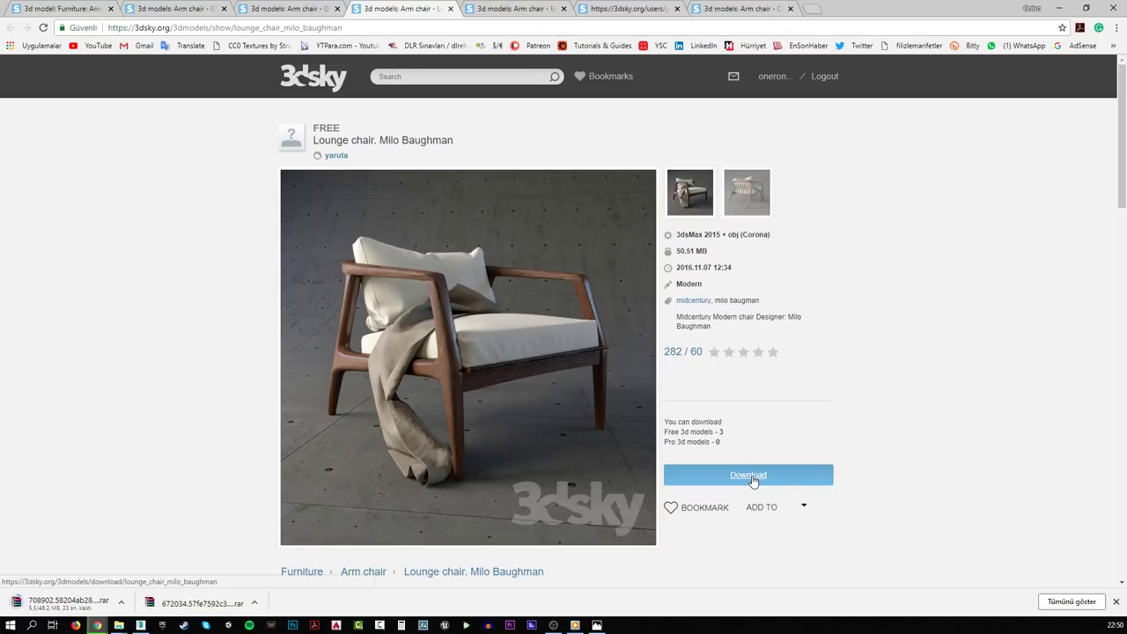
- View the chair's back preview, then show the downloaded archive in its folder
{"action": "left_click", "coordinate": [740, 196]}
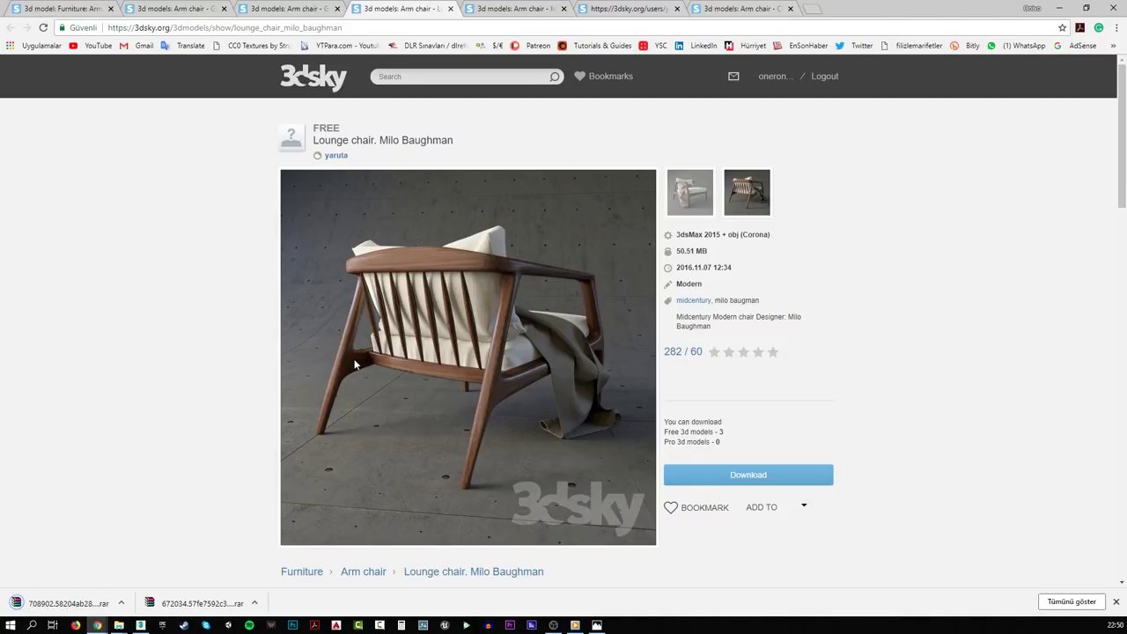
{"action": "left_click", "coordinate": [122, 604]}
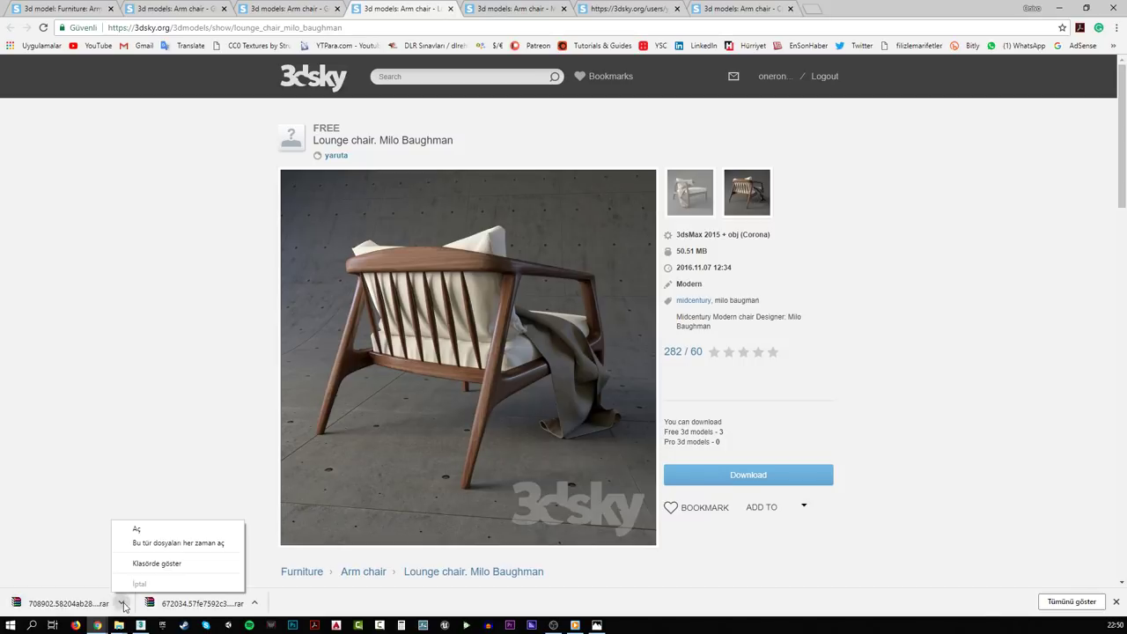
{"action": "left_click", "coordinate": [150, 563]}
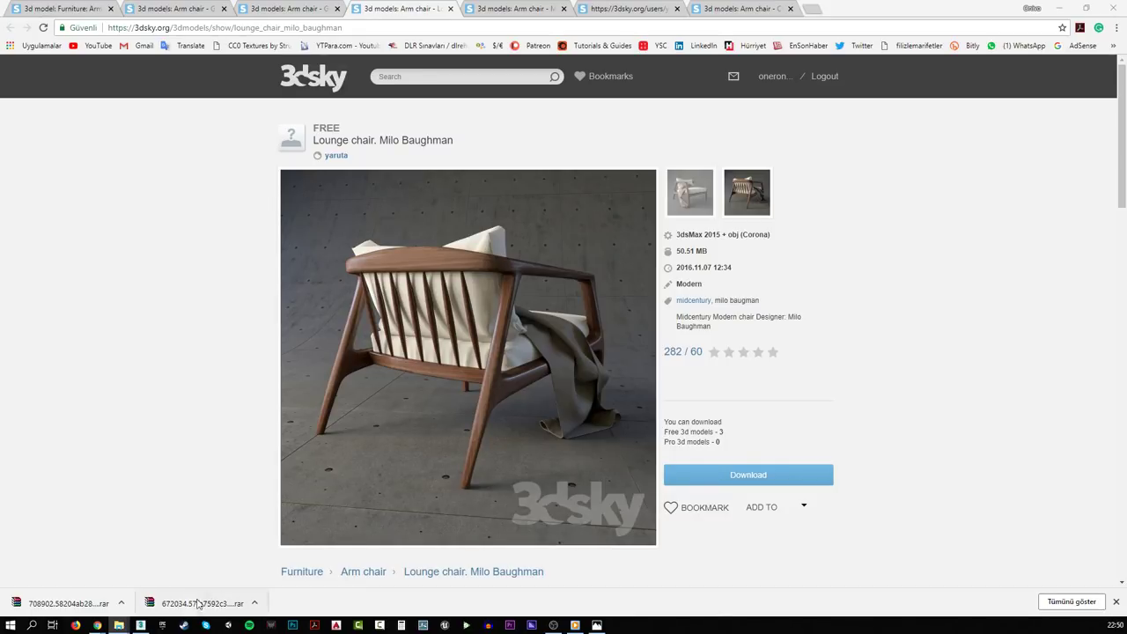
- Start a File > Import > Merge and pick chair.max from the Midcentury_Modern_Chair folder
{"action": "left_click", "coordinate": [140, 625]}
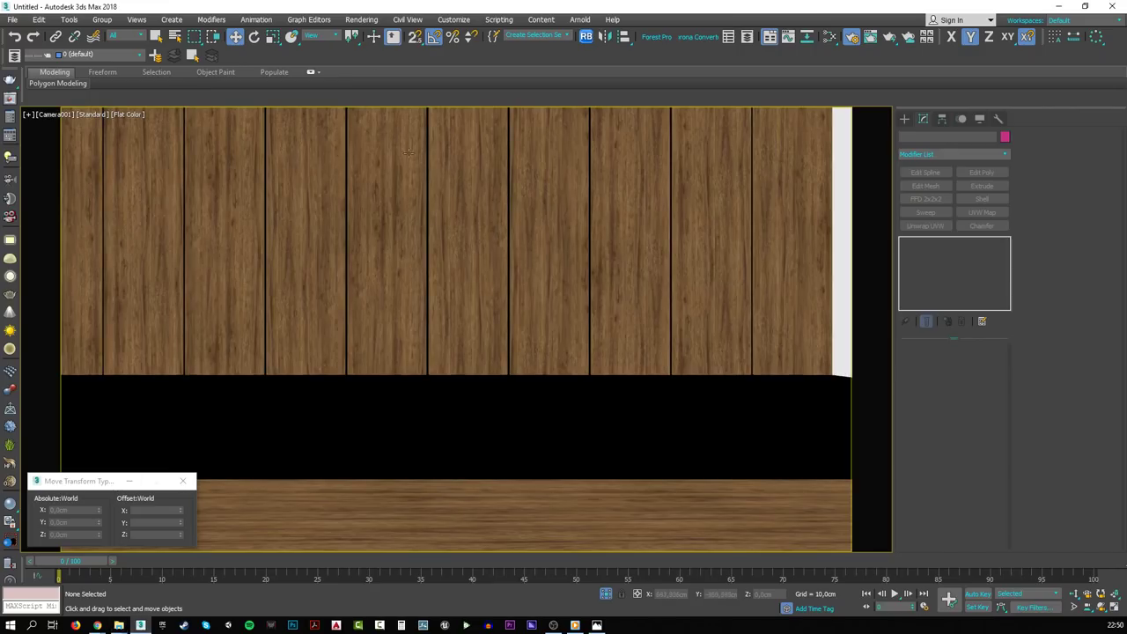
{"action": "left_click", "coordinate": [12, 19]}
{"action": "mouse_move", "coordinate": [98, 180]}
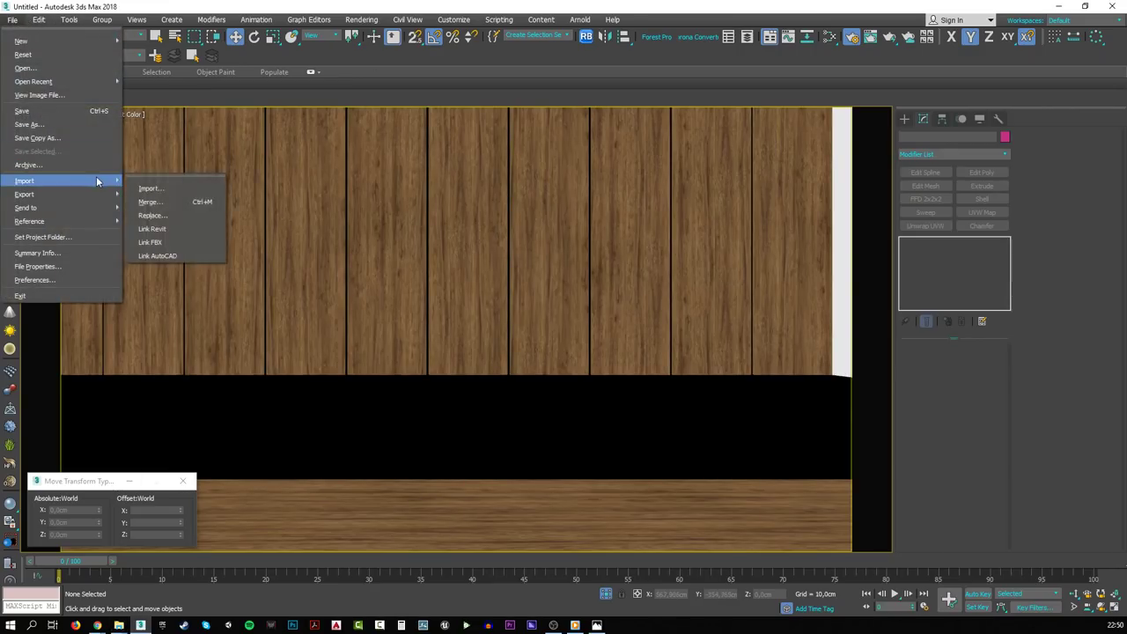
{"action": "left_click", "coordinate": [149, 202]}
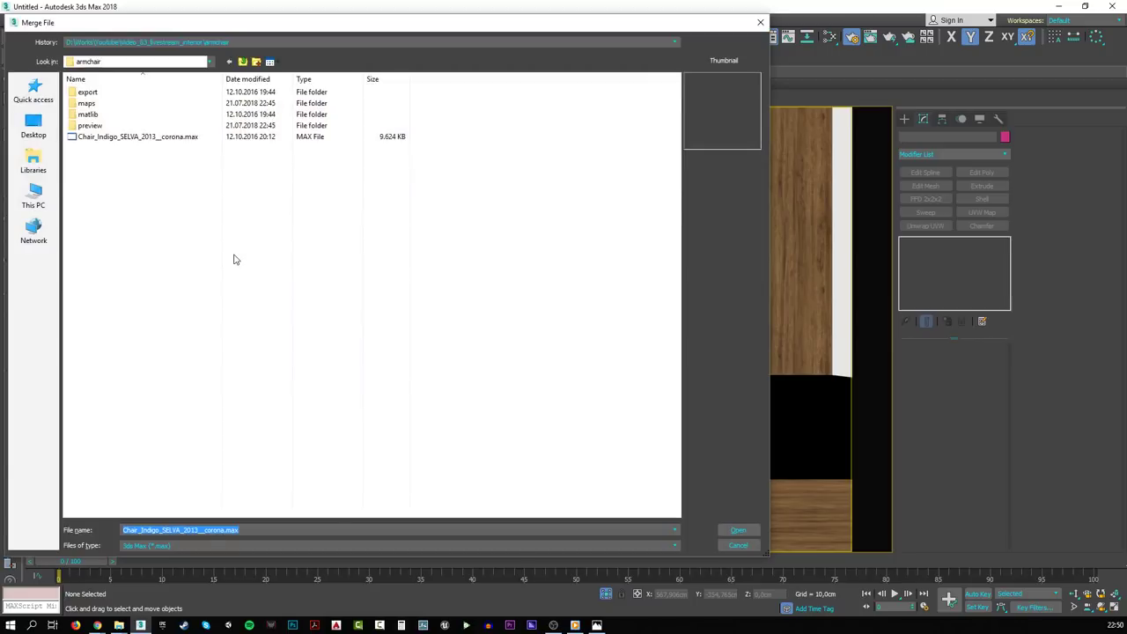
{"action": "key", "text": "ctrl+v"}
{"action": "key", "text": "Return"}
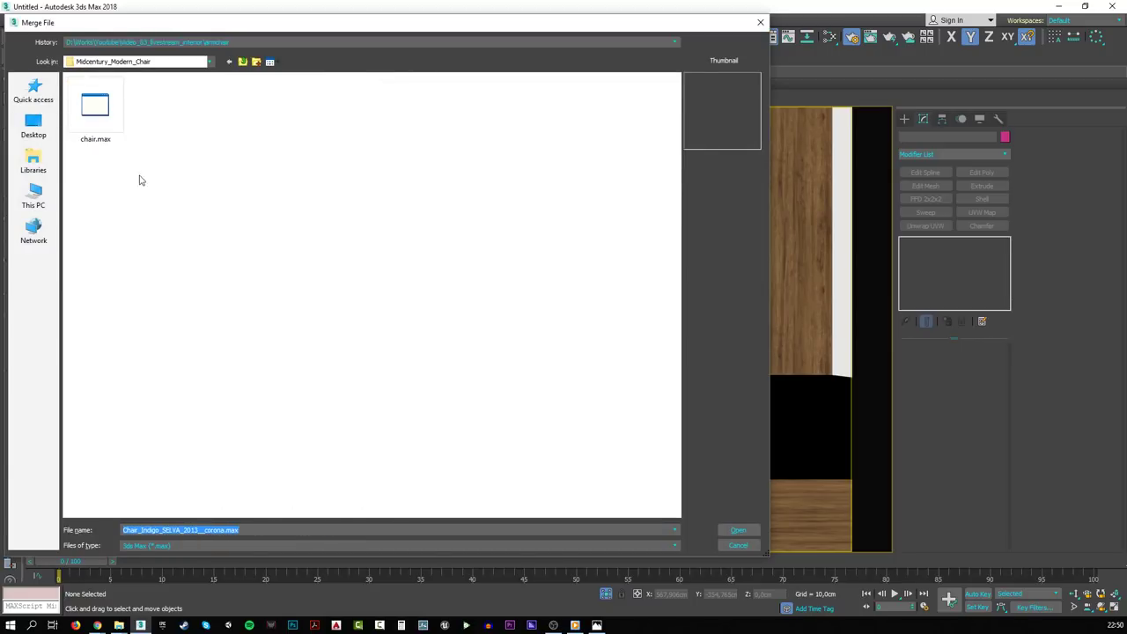
{"action": "left_click", "coordinate": [94, 109]}
- Select all objects in chair.max and merge them into the scene
{"action": "left_click", "coordinate": [738, 530]}
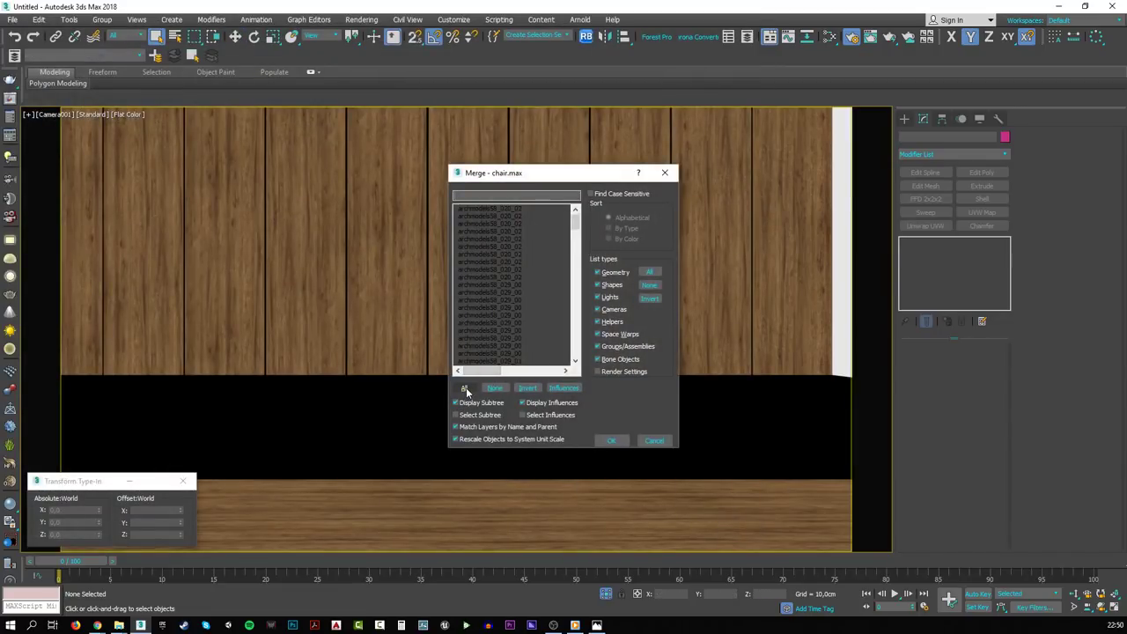
{"action": "left_click", "coordinate": [466, 387]}
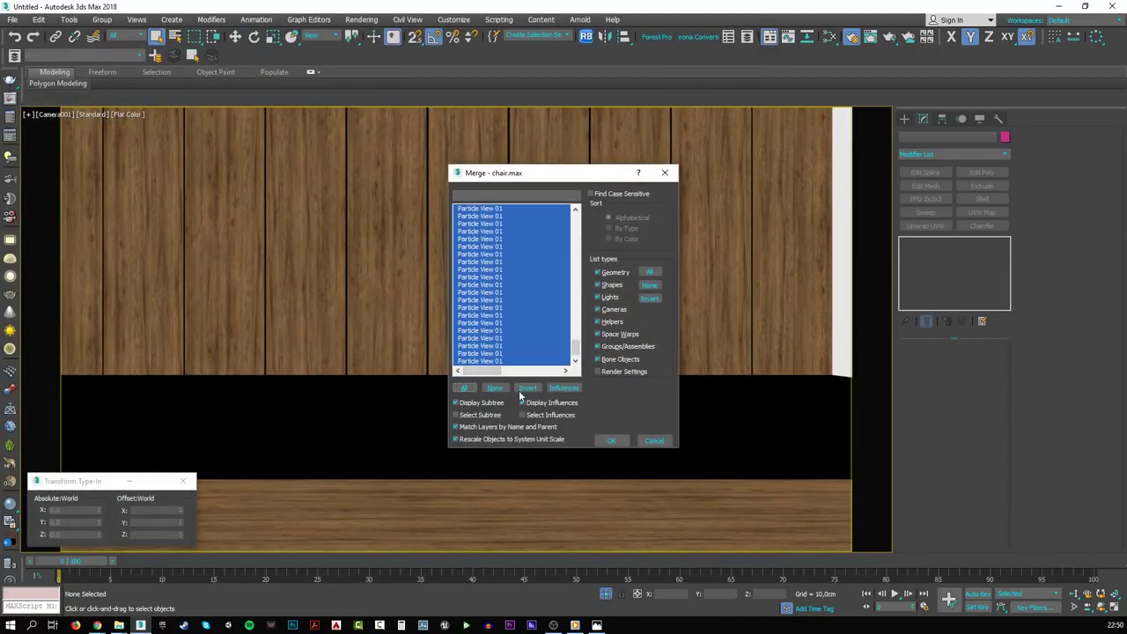
{"action": "scroll", "coordinate": [517, 339], "scroll_direction": "up", "scroll_amount": 10}
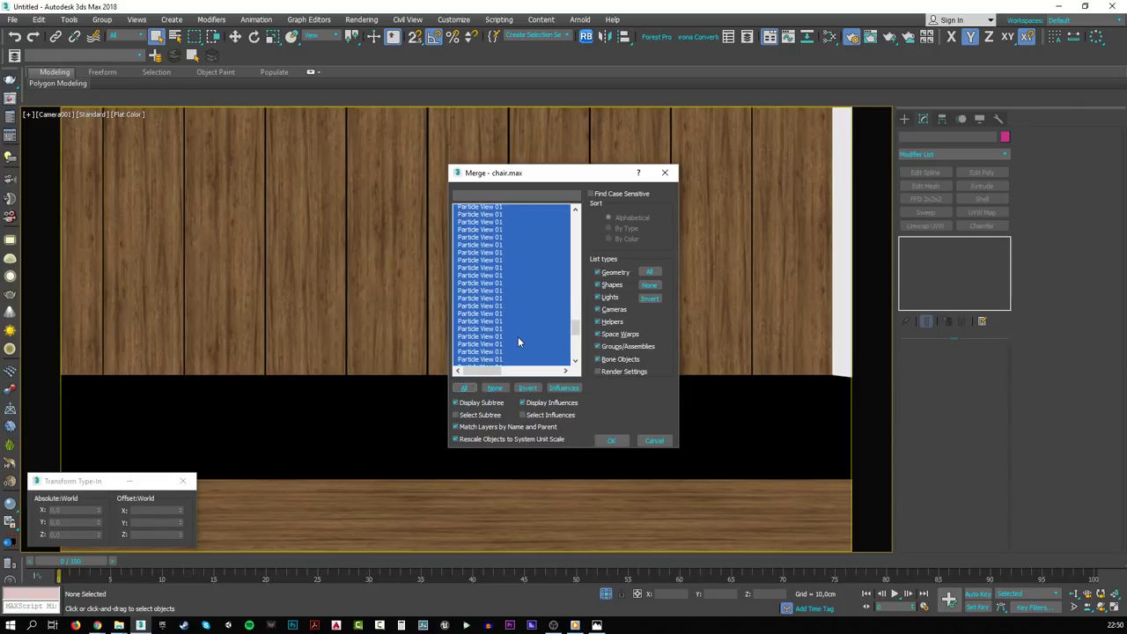
{"action": "scroll", "coordinate": [518, 342], "scroll_direction": "up", "scroll_amount": 2}
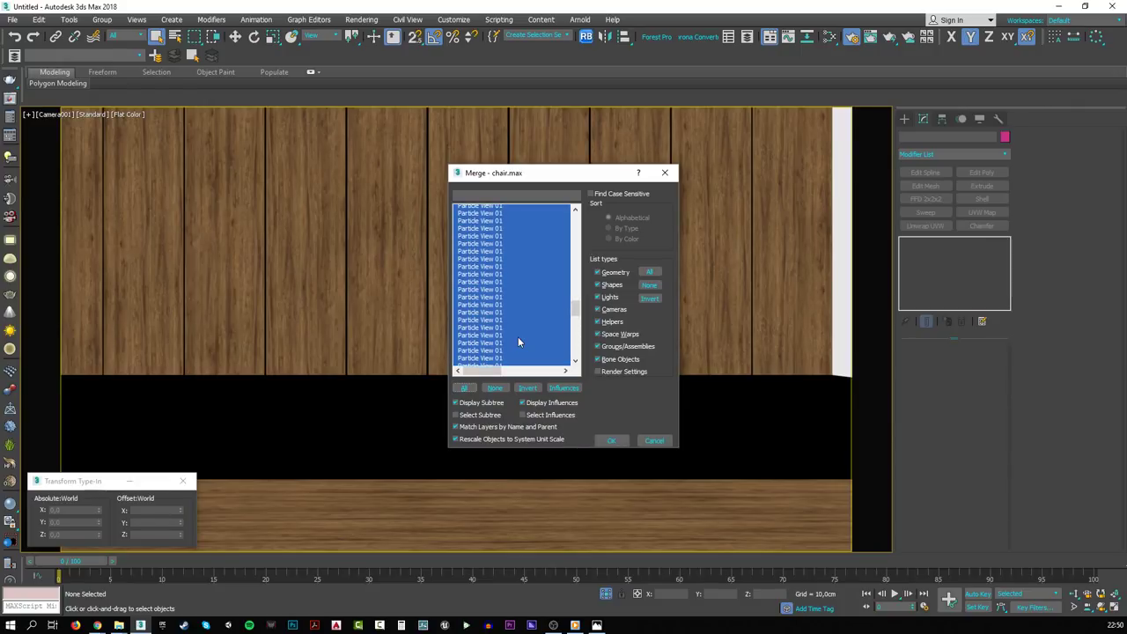
{"action": "scroll", "coordinate": [518, 341], "scroll_direction": "up", "scroll_amount": 10}
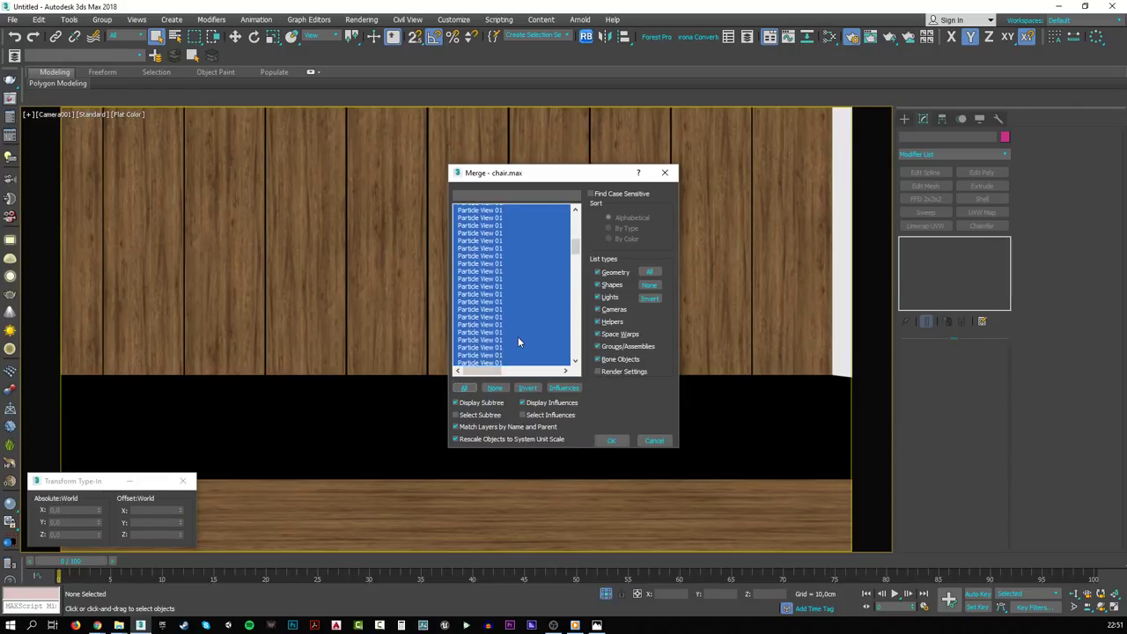
{"action": "scroll", "coordinate": [518, 337], "scroll_direction": "up", "scroll_amount": 3}
{"action": "left_click", "coordinate": [491, 269]}
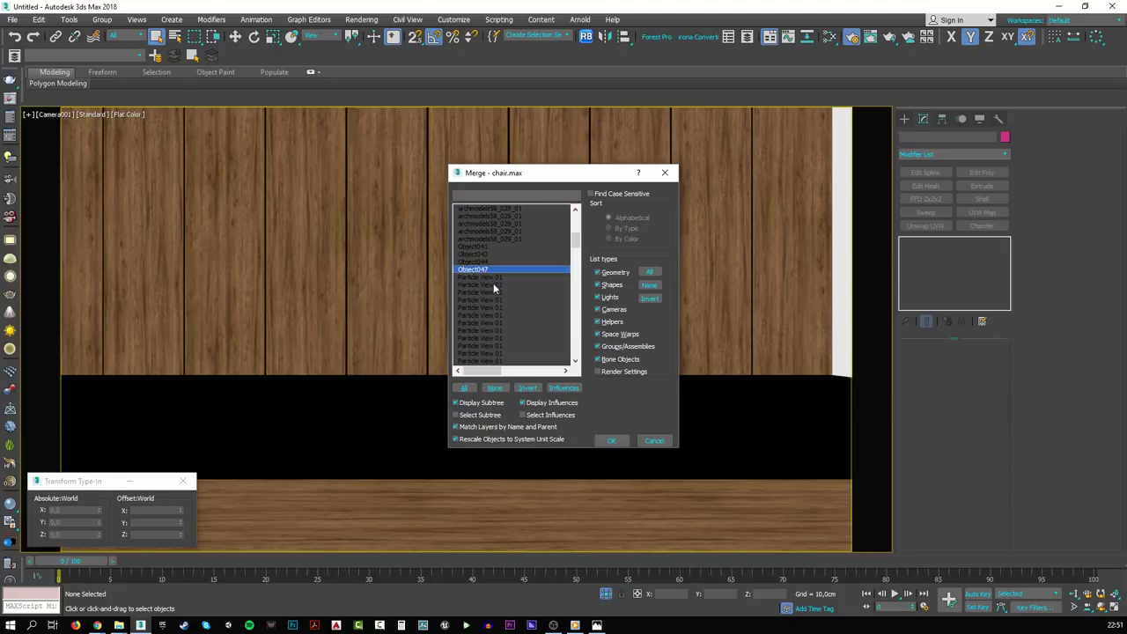
{"action": "scroll", "coordinate": [498, 293], "scroll_direction": "up", "scroll_amount": 5}
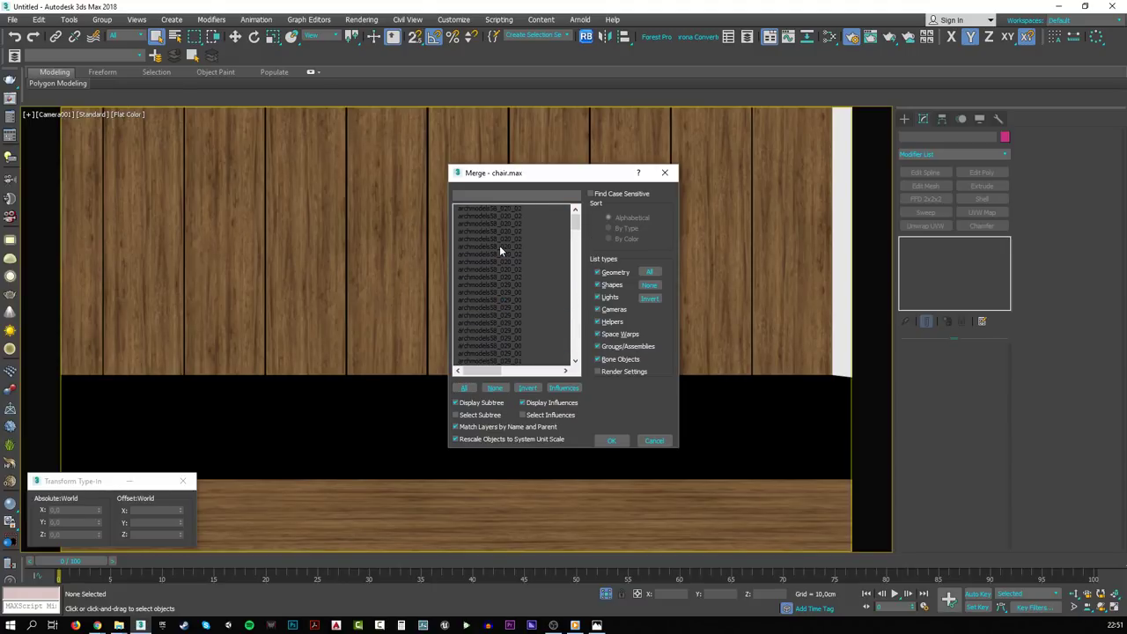
{"action": "key", "text": "ctrl+a"}
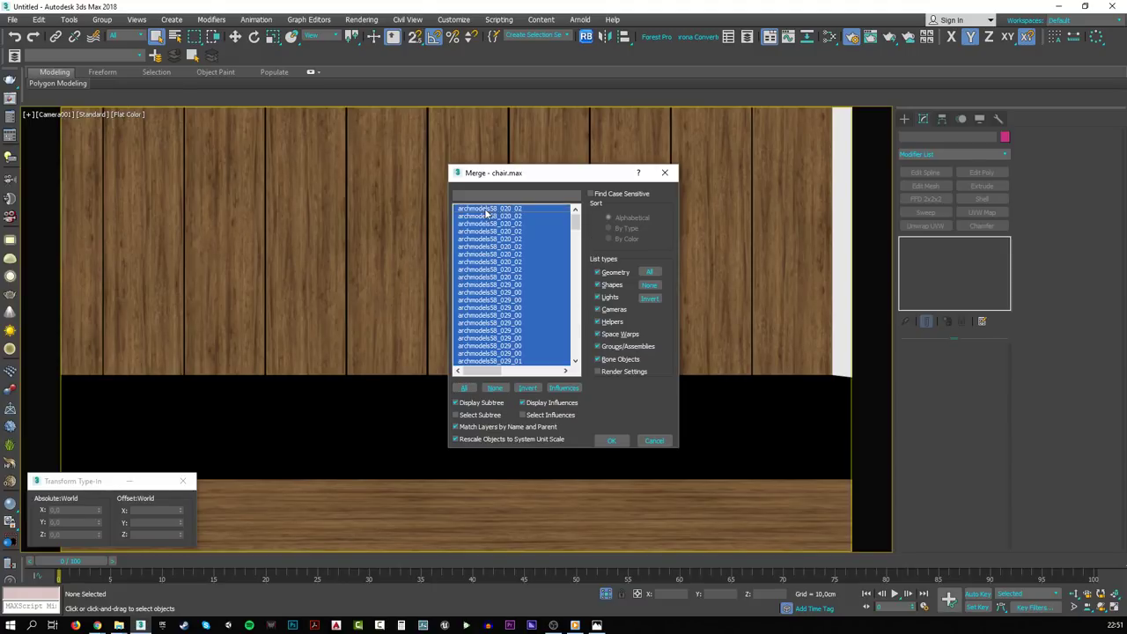
{"action": "left_click", "coordinate": [602, 438]}
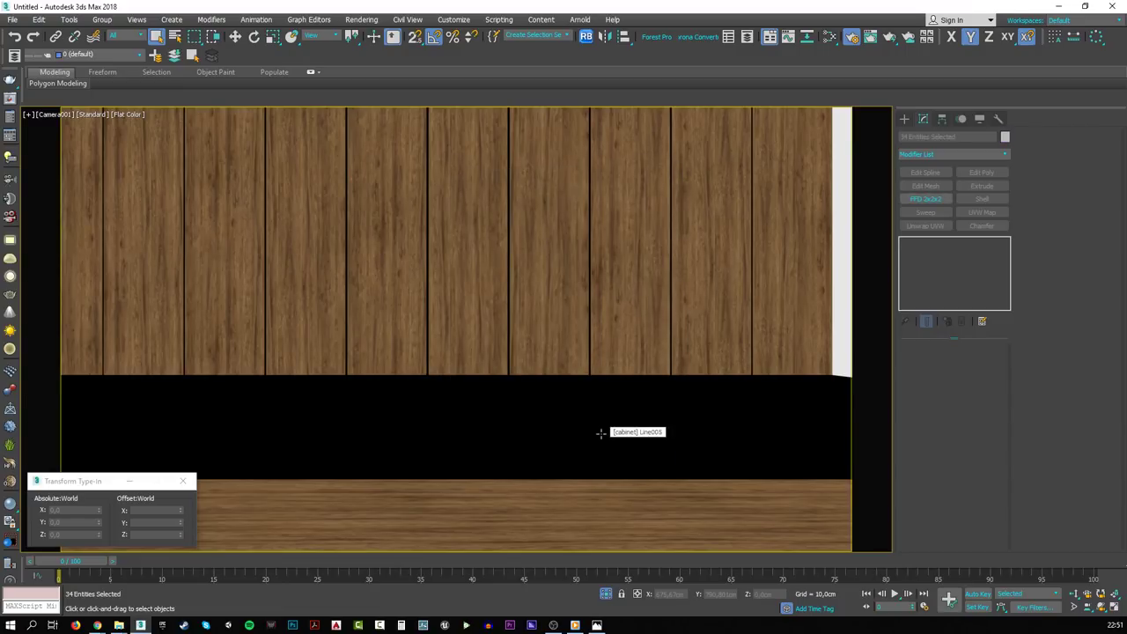
- Frame the merged chair in Perspective view, orbit around it, and open the Group dialog
{"action": "key", "text": "p"}
{"action": "key", "text": "z"}
{"action": "key", "text": "w"}
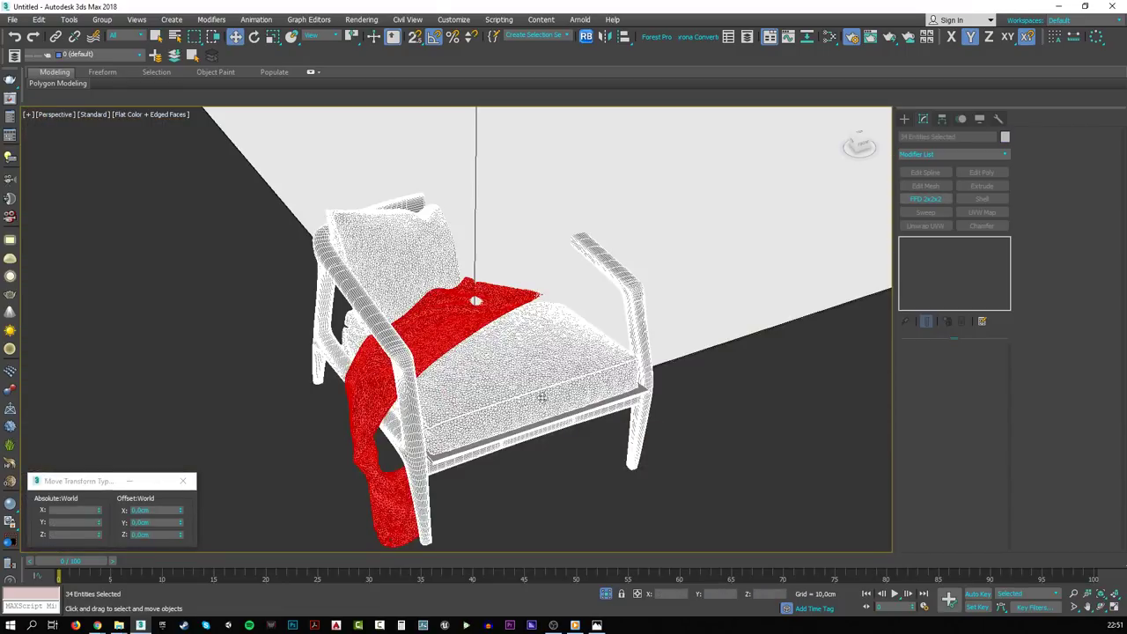
{"action": "scroll", "coordinate": [515, 367], "scroll_direction": "down", "scroll_amount": 5}
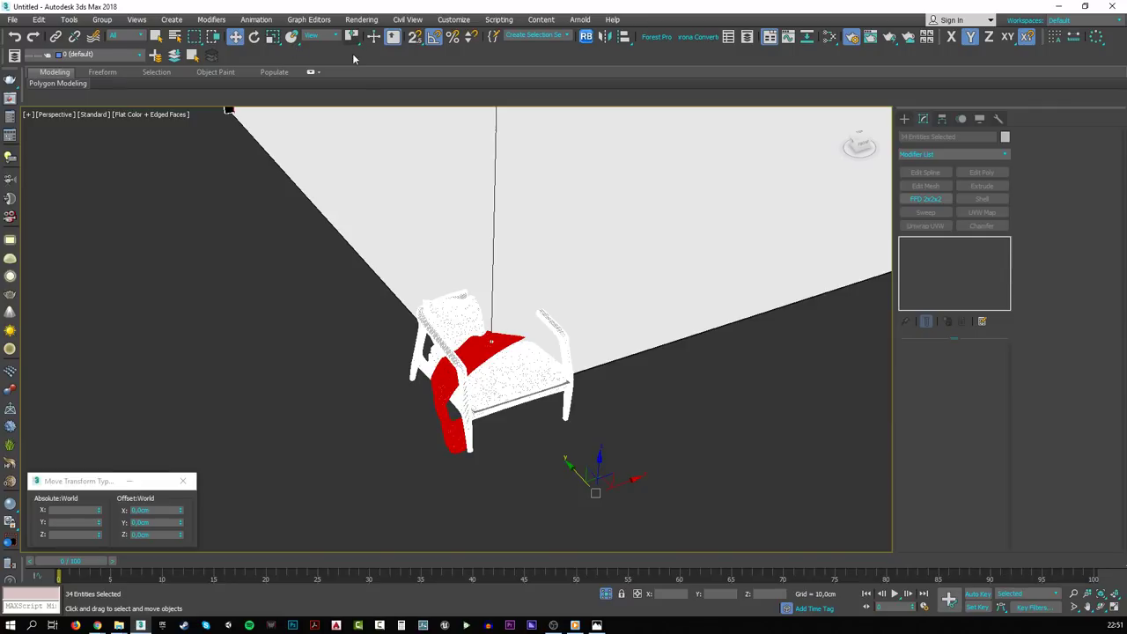
{"action": "left_click_drag", "start_coordinate": [351, 37], "coordinate": [353, 76]}
{"action": "middle_click_drag", "start_coordinate": [619, 485], "coordinate": [448, 291], "text": "alt"}
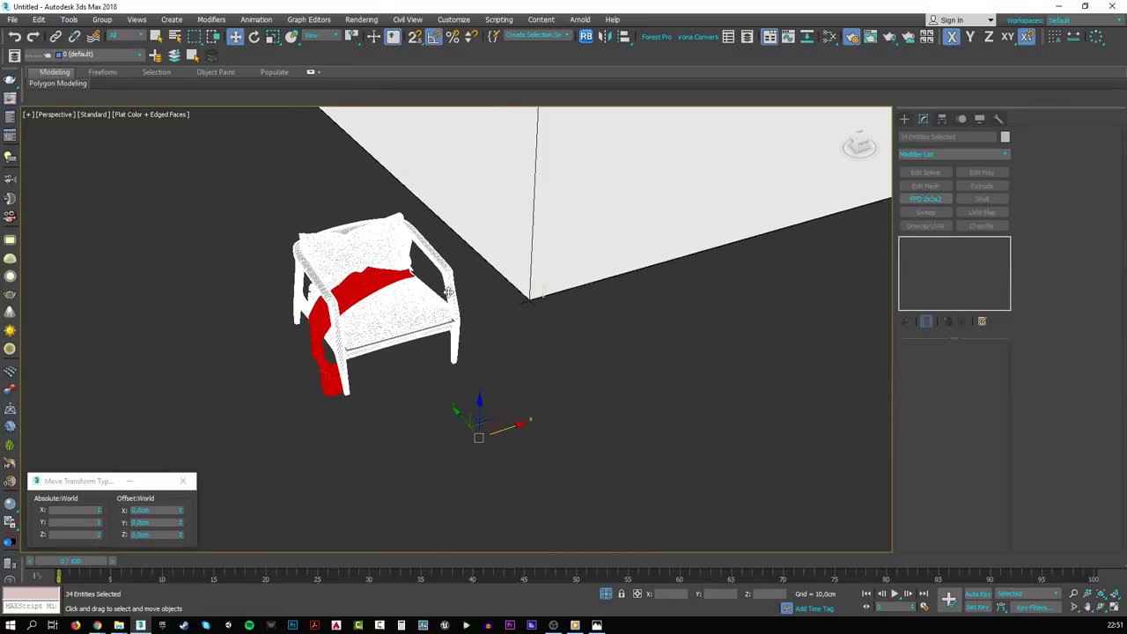
{"action": "key", "text": "ctrl+g"}
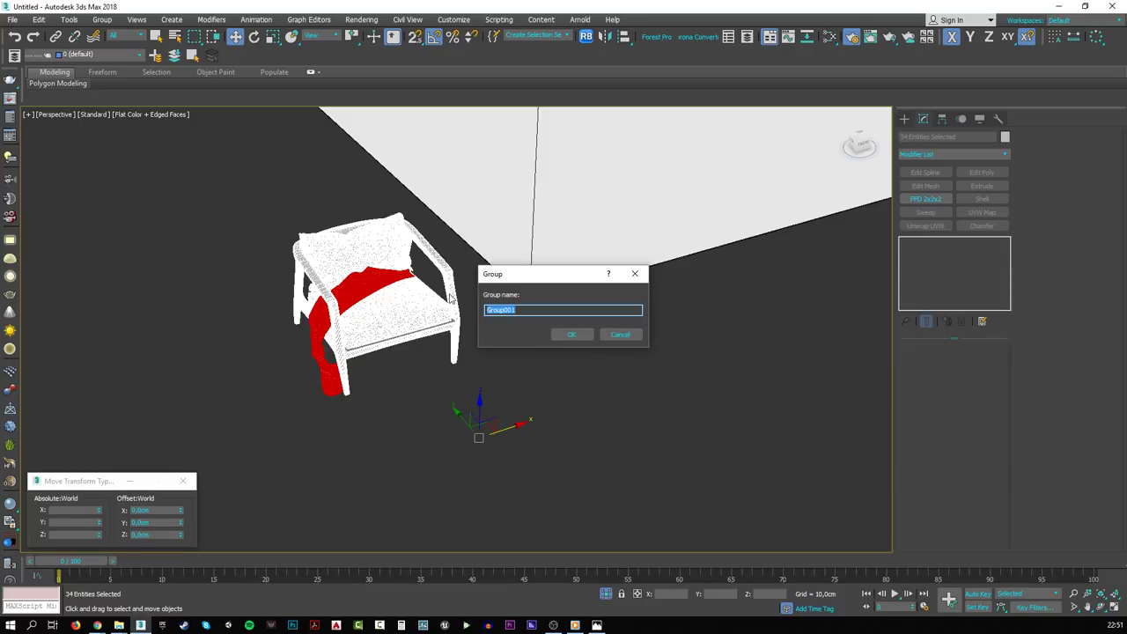
- Confirm the group name Group001 and select the chair group
{"action": "key", "text": "Return"}
{"action": "left_click", "coordinate": [400, 404]}
{"action": "key", "text": "F4"}
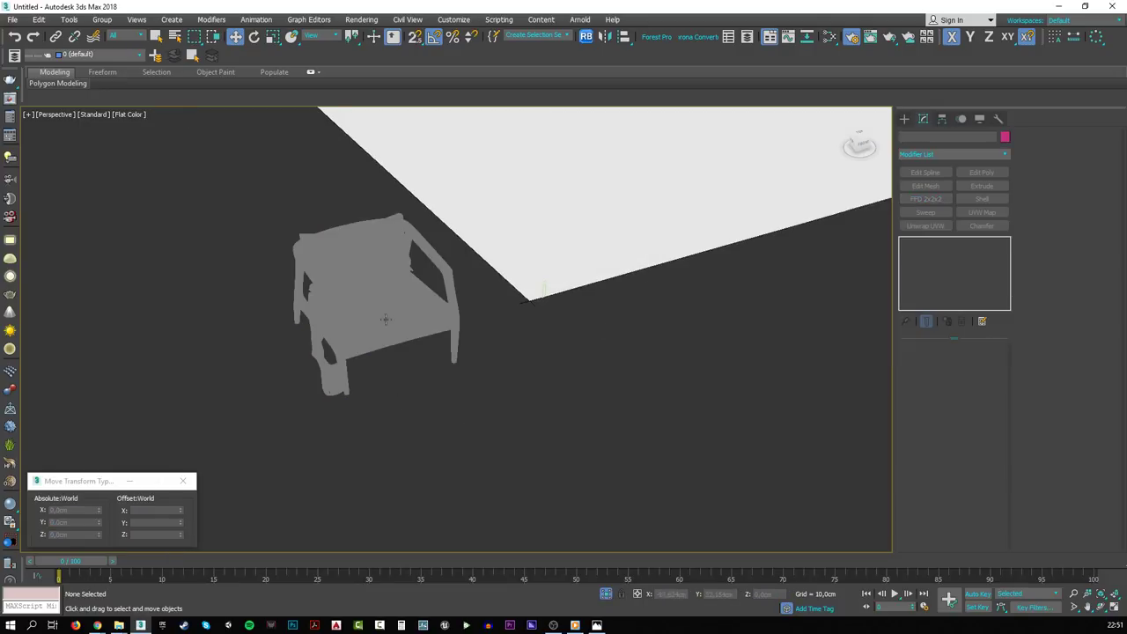
{"action": "left_click", "coordinate": [385, 319]}
{"action": "scroll", "coordinate": [378, 306], "scroll_direction": "up", "scroll_amount": 5}
{"action": "key", "text": "F4"}
{"action": "scroll", "coordinate": [377, 307], "scroll_direction": "down", "scroll_amount": 6}
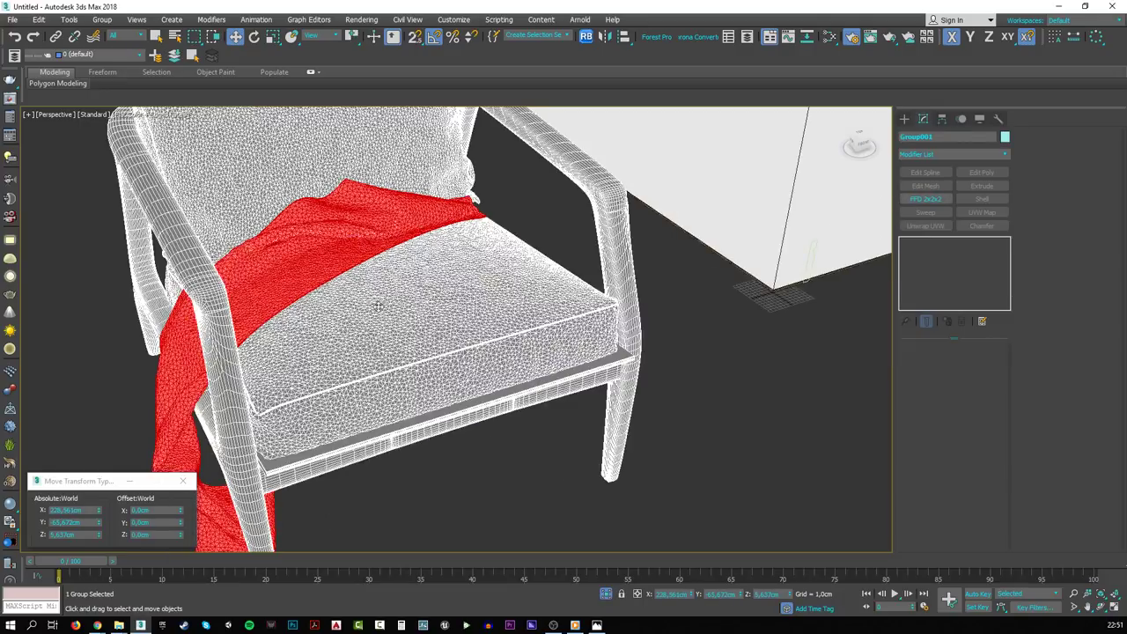
- Relink the chair's missing bitmaps from the project folder, then reselect the group
{"action": "left_click", "coordinate": [586, 36]}
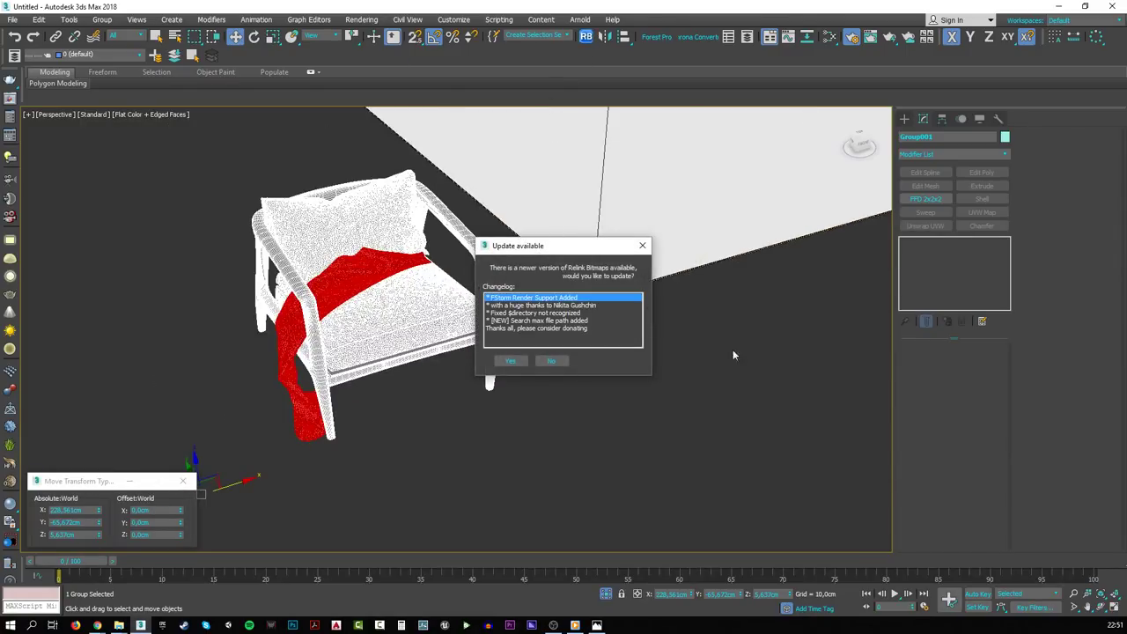
{"action": "left_click", "coordinate": [551, 361]}
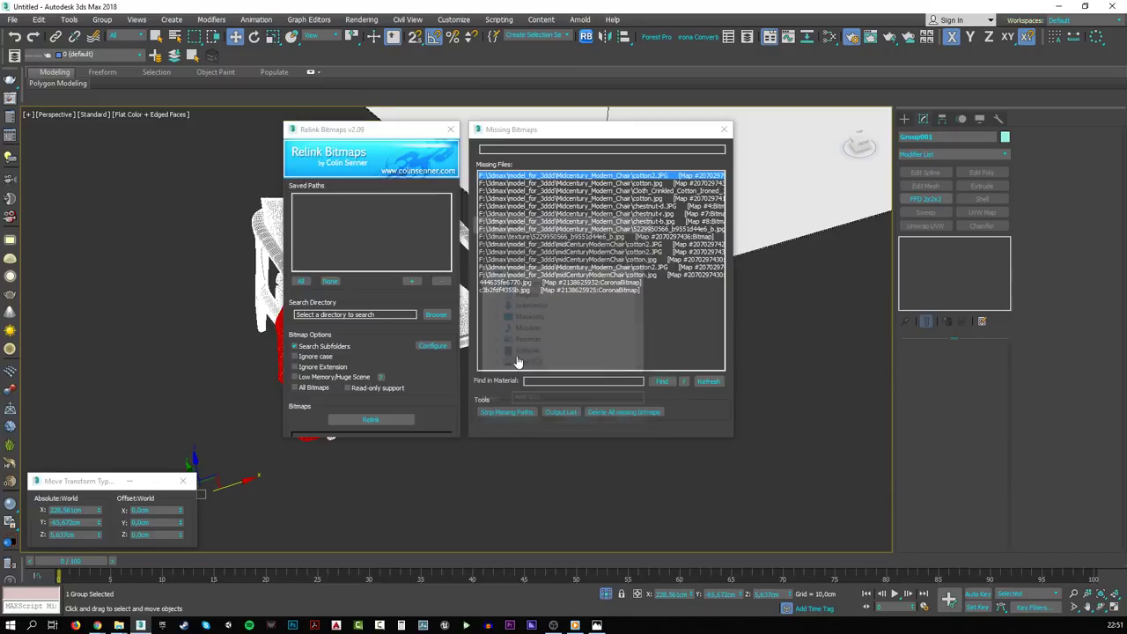
{"action": "key", "text": "Return"}
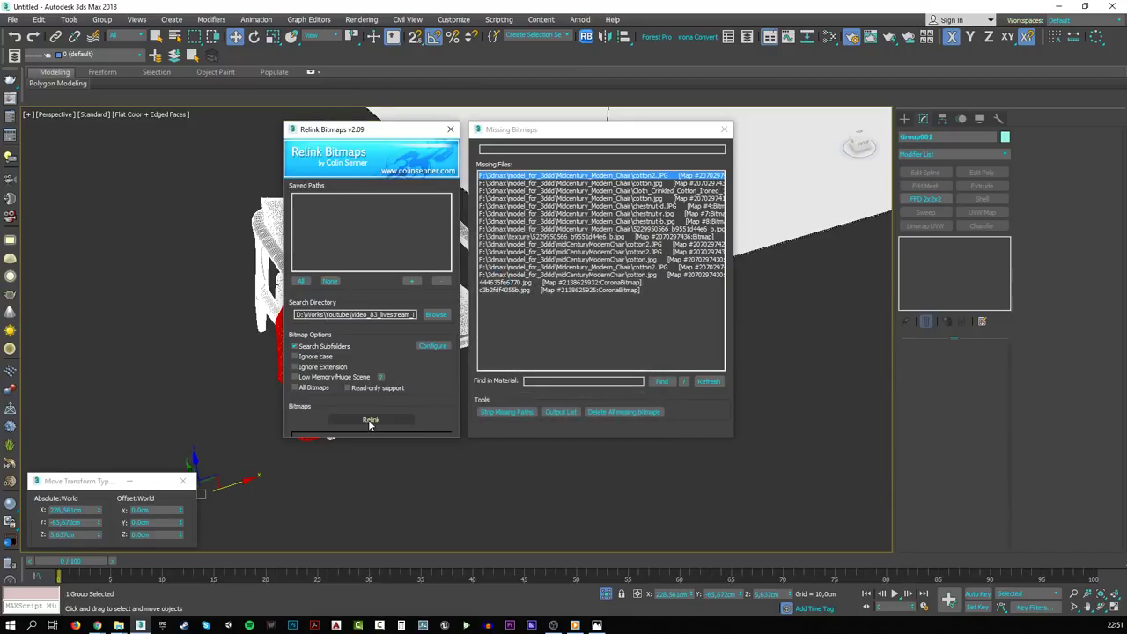
{"action": "left_click", "coordinate": [370, 420]}
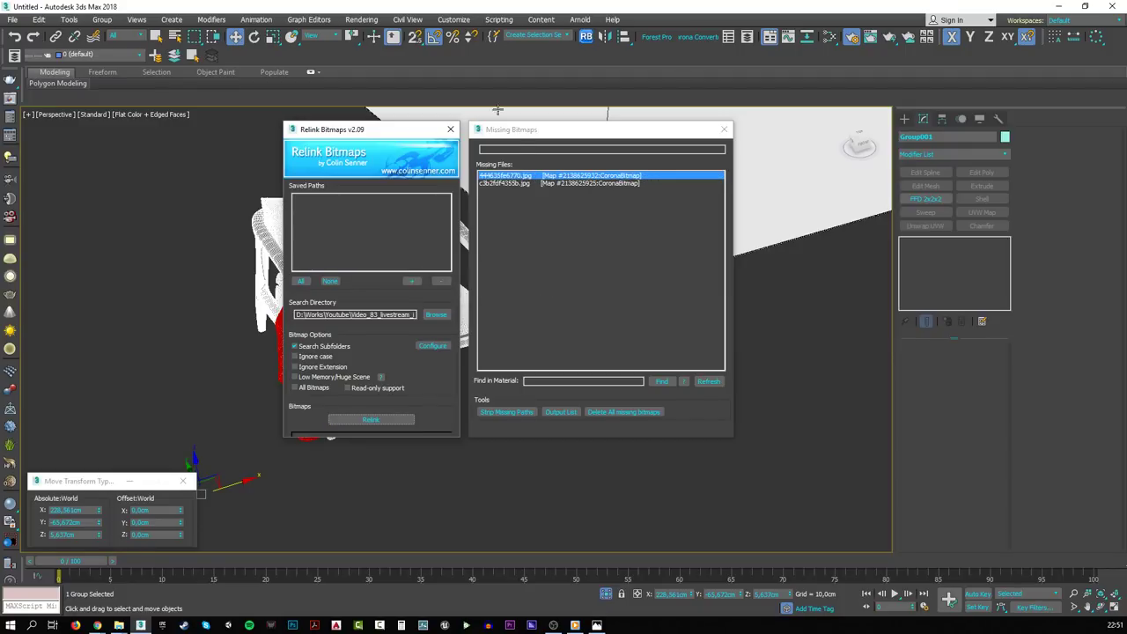
{"action": "left_click", "coordinate": [450, 130]}
{"action": "left_click", "coordinate": [363, 289]}
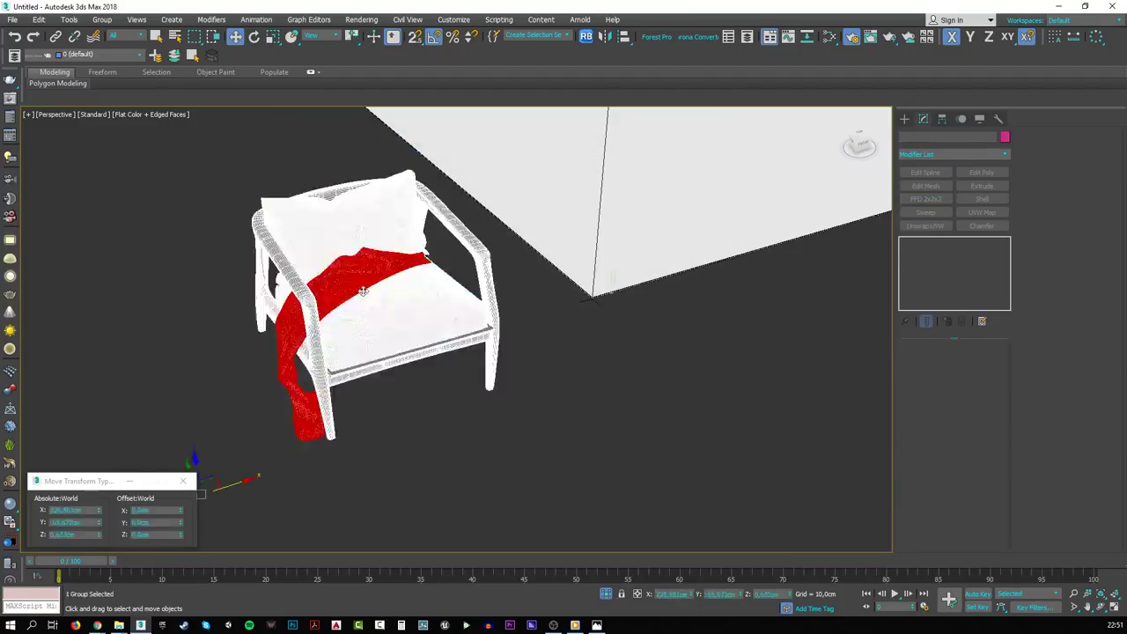
- In Top view, center the chair group's pivot and move it toward the floor's corner
{"action": "key", "text": "t"}
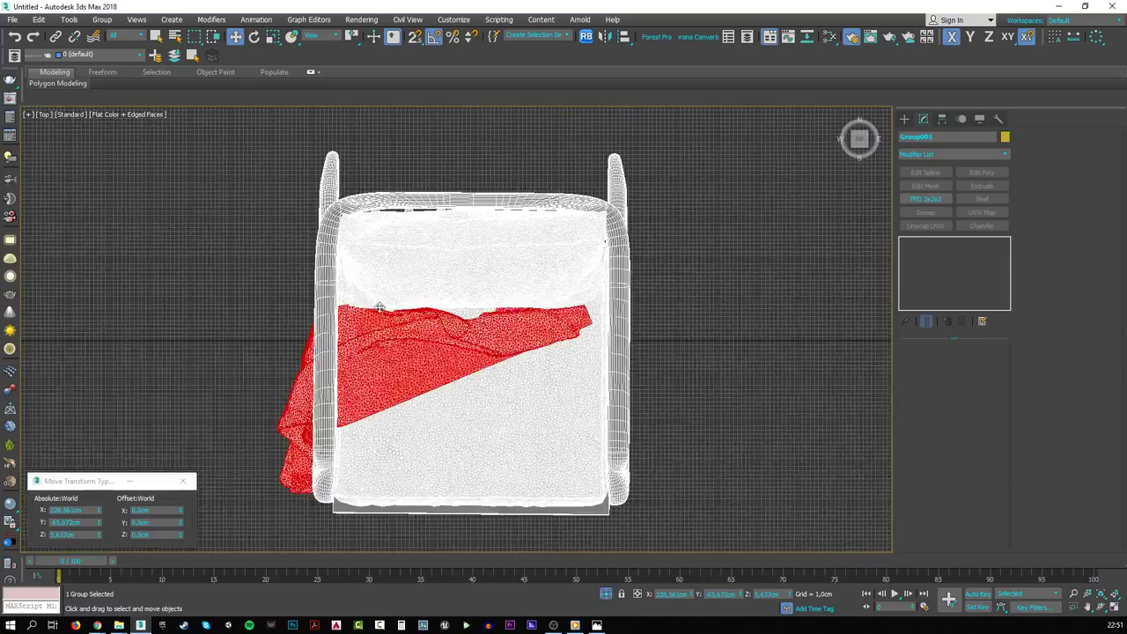
{"action": "left_click", "coordinate": [942, 118]}
{"action": "left_click", "coordinate": [951, 199]}
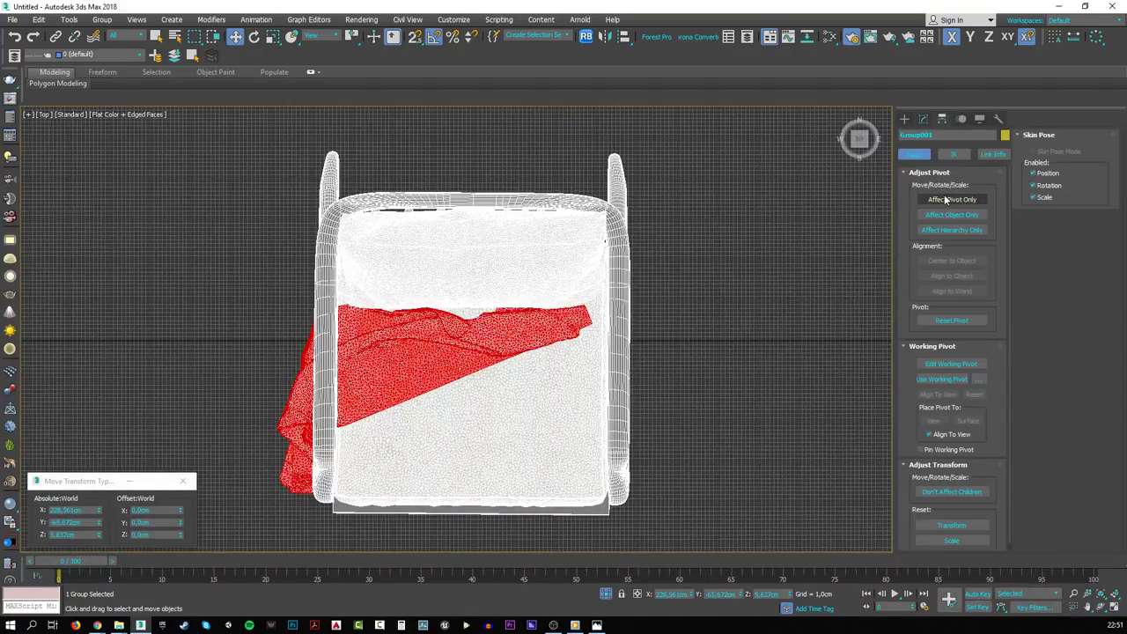
{"action": "left_click", "coordinate": [950, 261]}
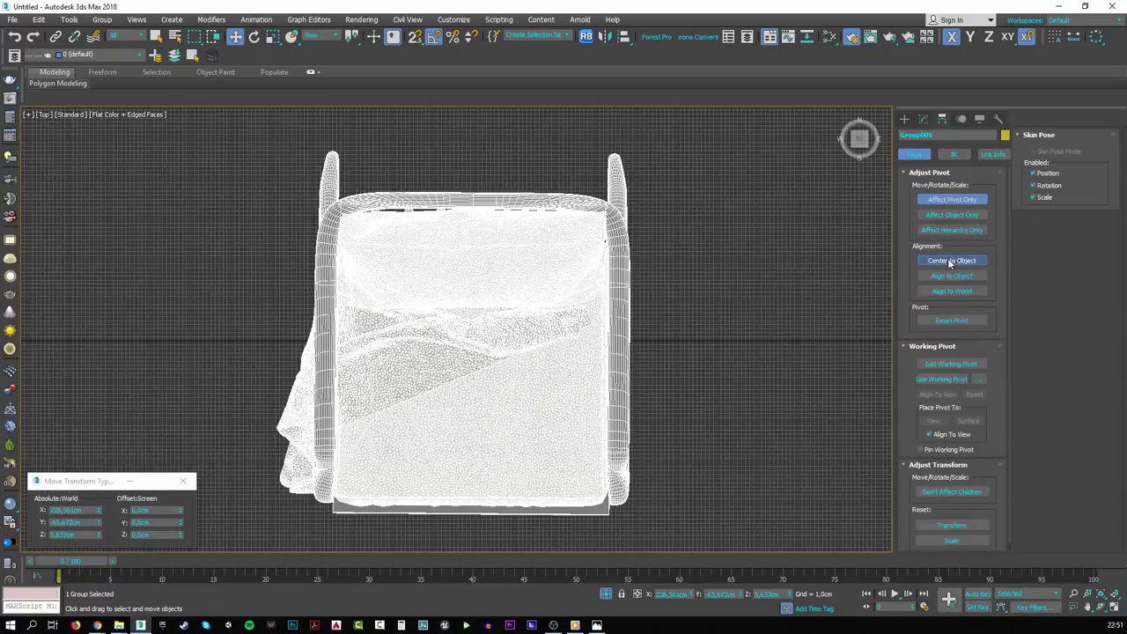
{"action": "left_click", "coordinate": [941, 201]}
{"action": "scroll", "coordinate": [499, 373], "scroll_direction": "down", "scroll_amount": 8}
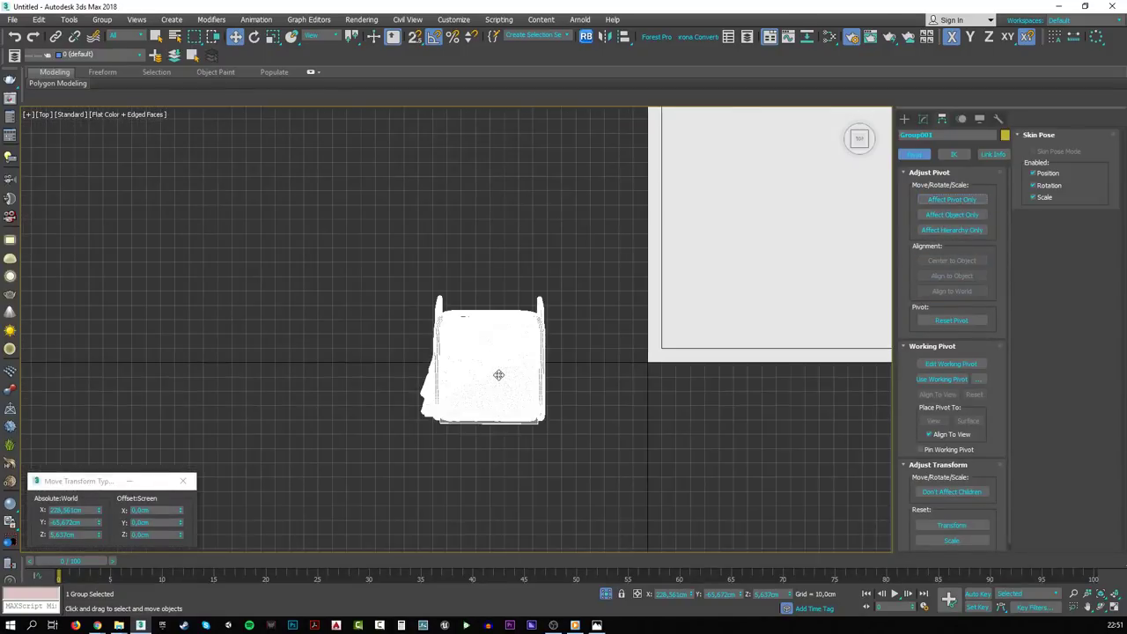
{"action": "left_click", "coordinate": [951, 199]}
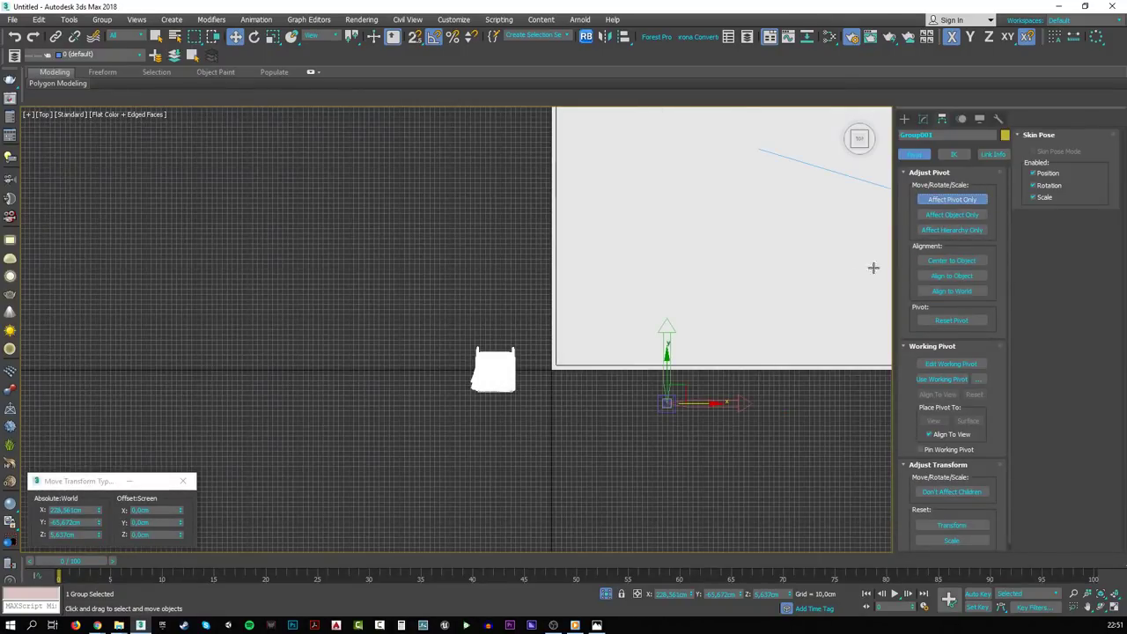
{"action": "left_click_drag", "start_coordinate": [669, 393], "coordinate": [493, 373]}
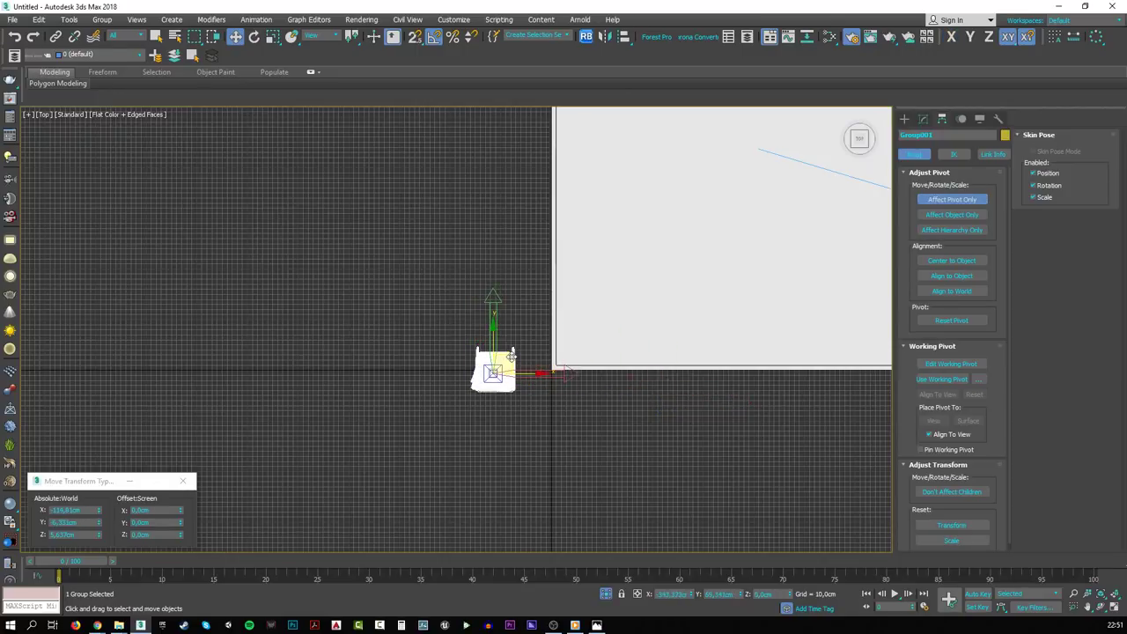
{"action": "left_click", "coordinate": [967, 201]}
- Move the chair up against the wood wall; an align-to-floor attempt is cancelled
{"action": "middle_click_drag", "start_coordinate": [585, 321], "coordinate": [379, 400]}
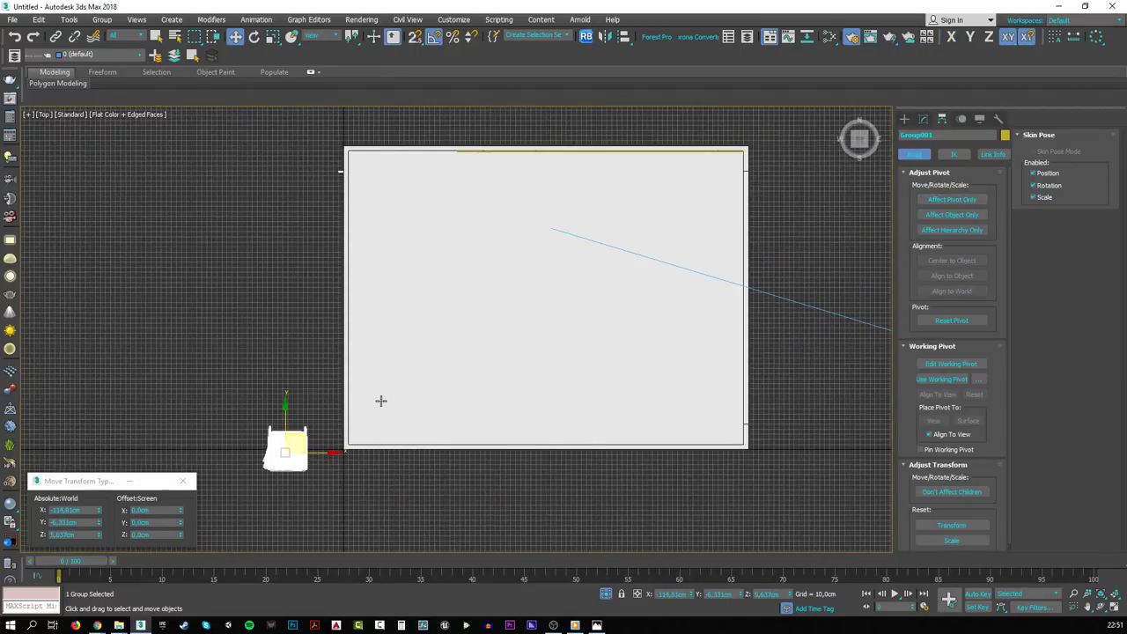
{"action": "key", "text": "F3"}
{"action": "left_click_drag", "start_coordinate": [295, 436], "coordinate": [685, 208]}
{"action": "key", "text": "c"}
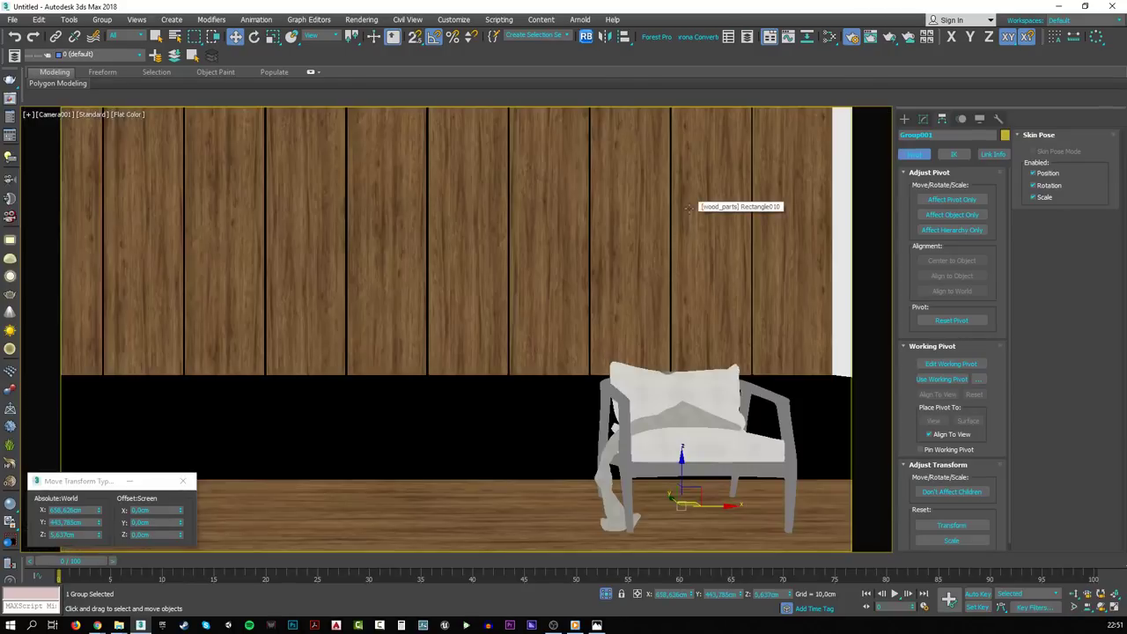
{"action": "left_click", "coordinate": [626, 36]}
{"action": "left_click", "coordinate": [560, 522]}
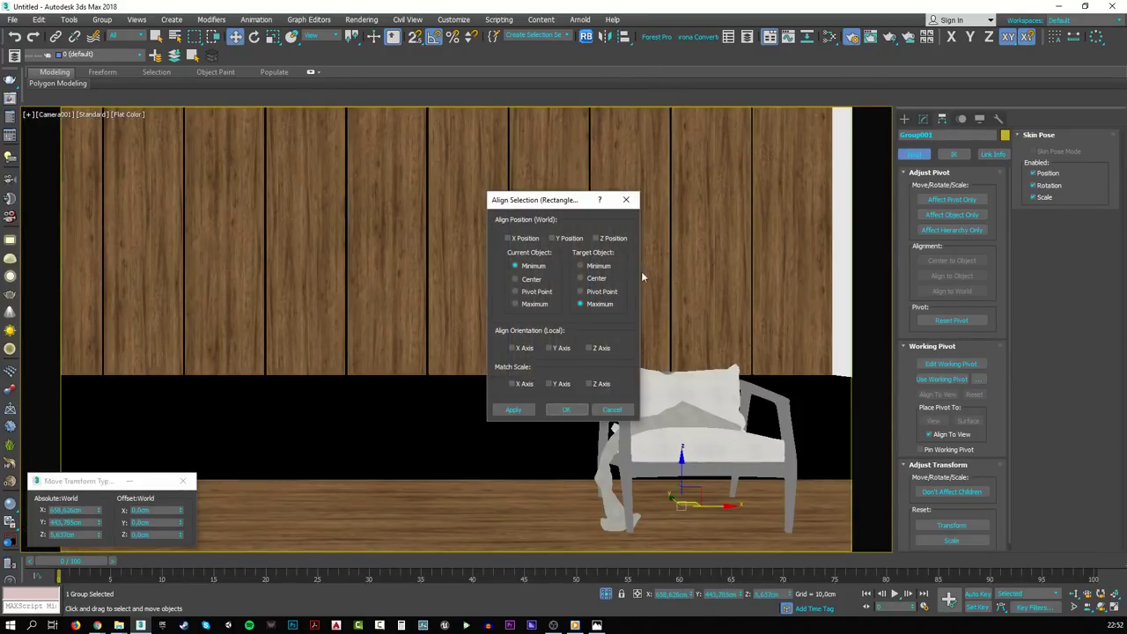
{"action": "left_click", "coordinate": [612, 237]}
{"action": "left_click", "coordinate": [610, 410]}
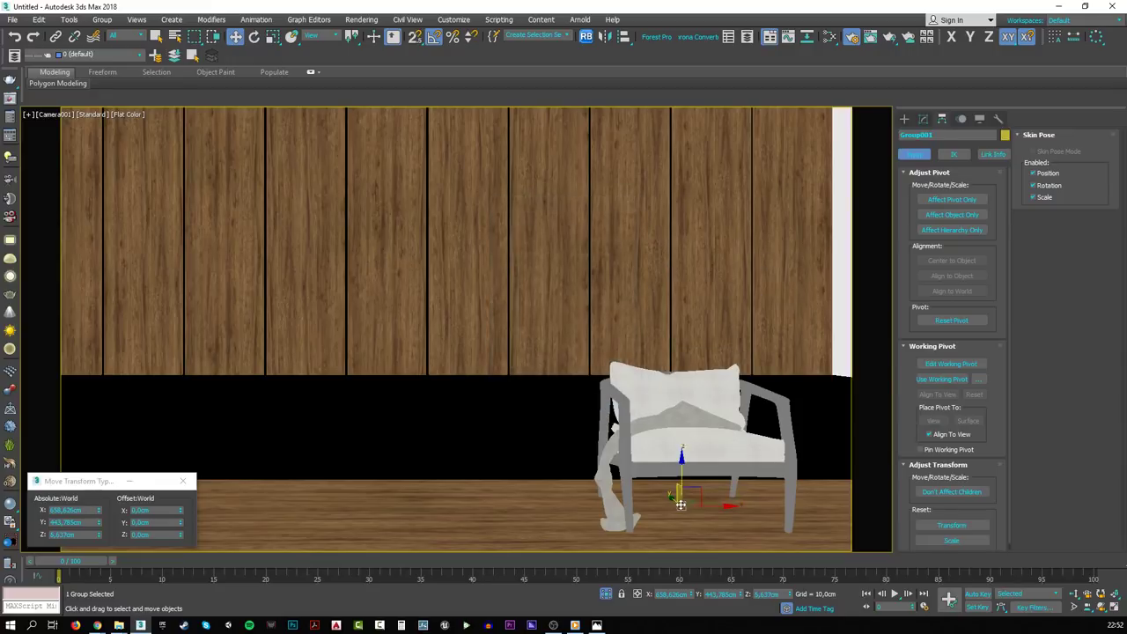
- Isolate the chair and floor and zoom in on a chair leg in Front view
{"action": "right_click", "coordinate": [679, 534]}
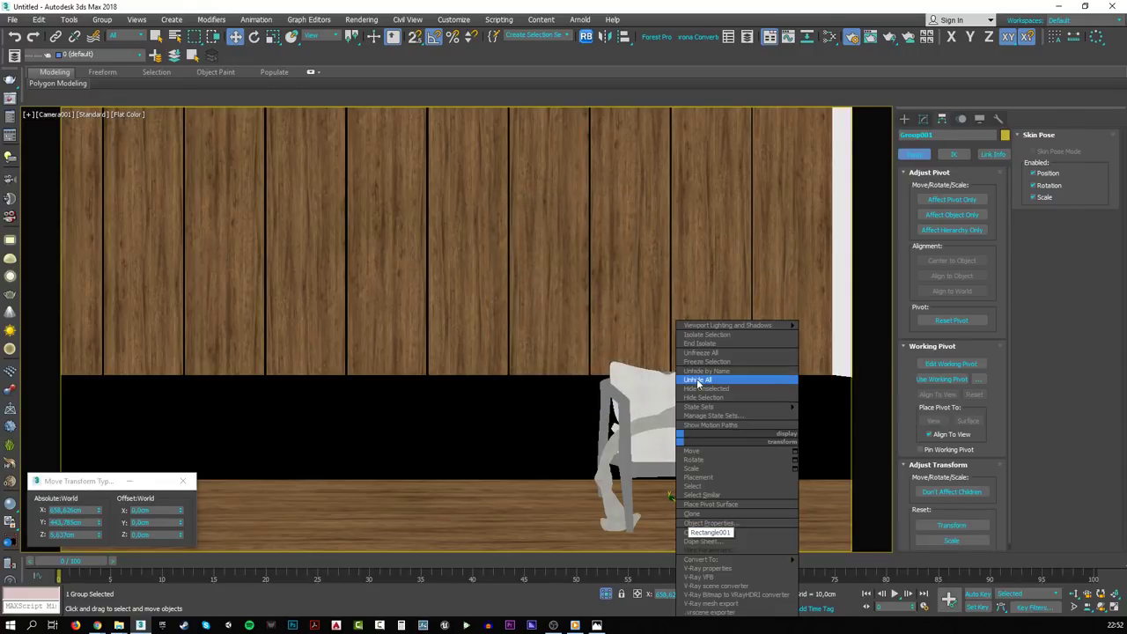
{"action": "key", "text": "F4"}
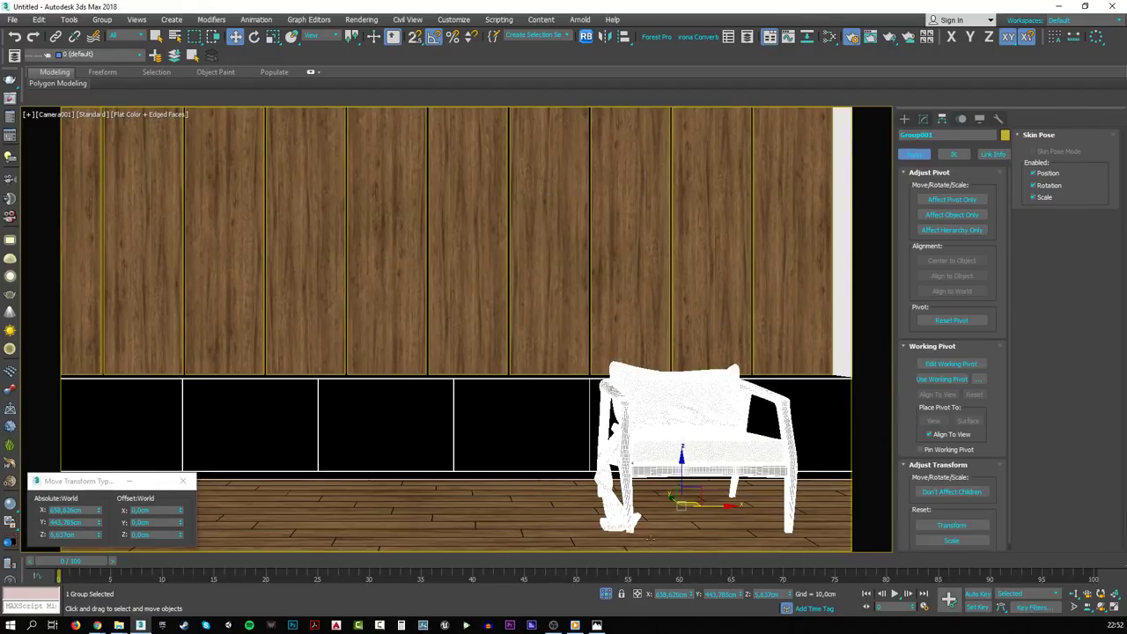
{"action": "left_click", "coordinate": [659, 523], "text": "ctrl"}
{"action": "key", "text": "alt+q"}
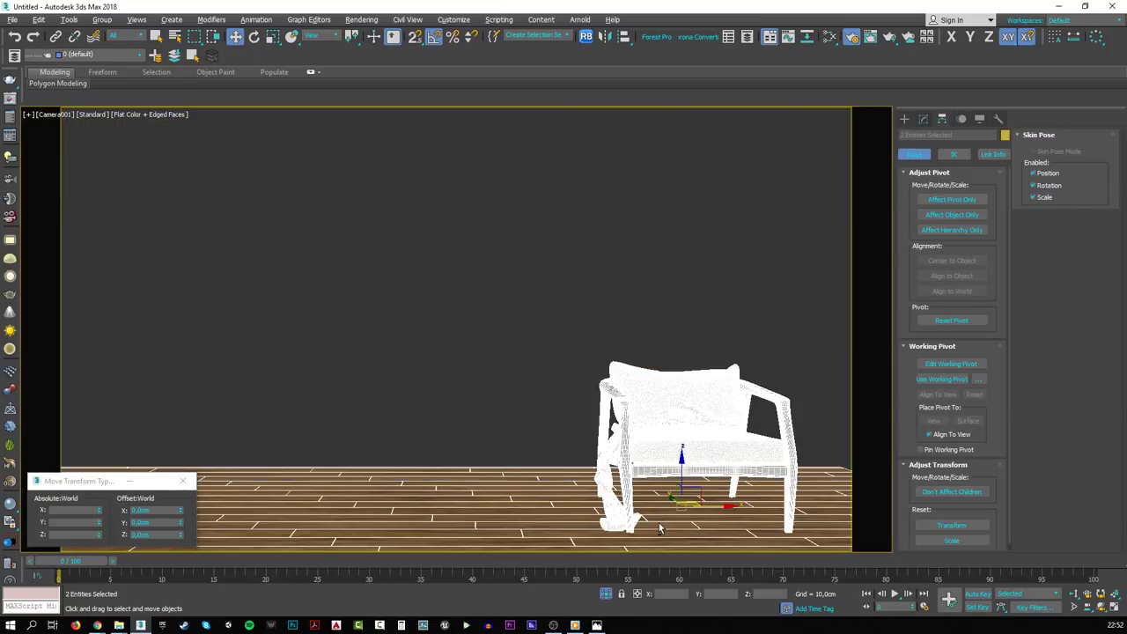
{"action": "key", "text": "f"}
{"action": "scroll", "coordinate": [712, 343], "scroll_direction": "up", "scroll_amount": 5}
{"action": "scroll", "coordinate": [789, 438], "scroll_direction": "up", "scroll_amount": 5}
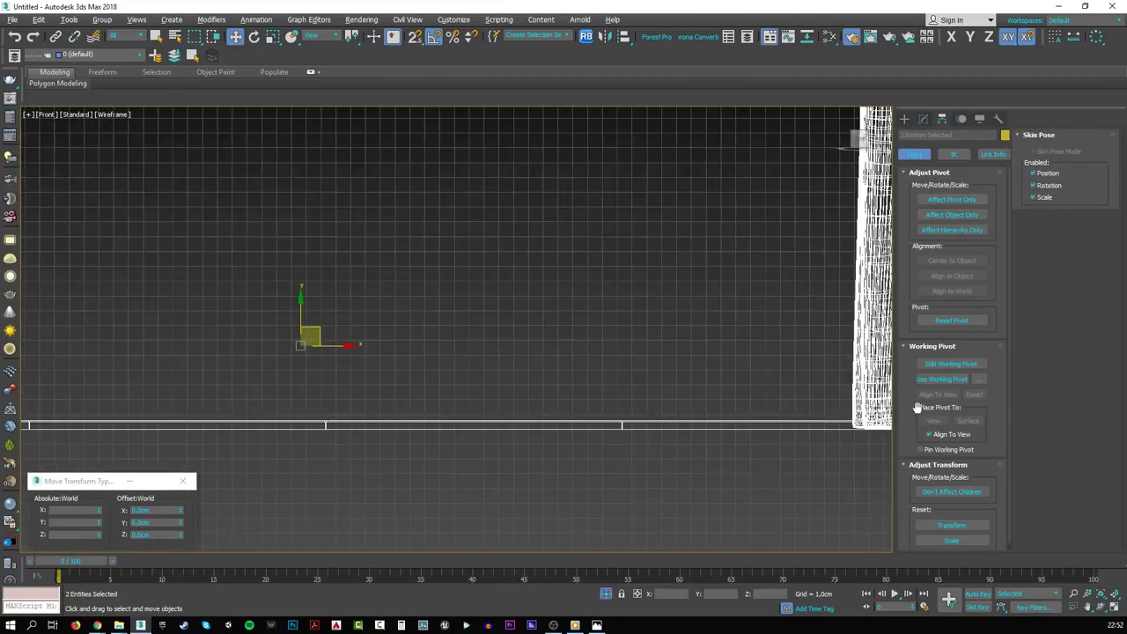
{"action": "middle_click_drag", "start_coordinate": [789, 439], "coordinate": [599, 455]}
- Lift the chair along the vertical axis so its legs rest on the floor
{"action": "left_click", "coordinate": [623, 444]}
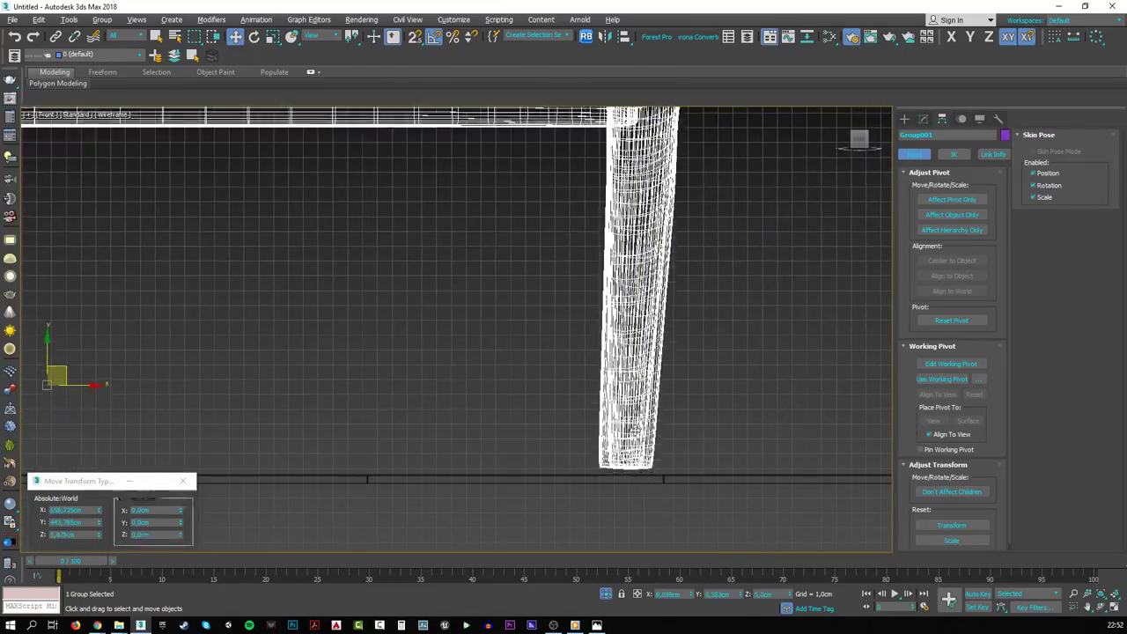
{"action": "left_click", "coordinate": [969, 37]}
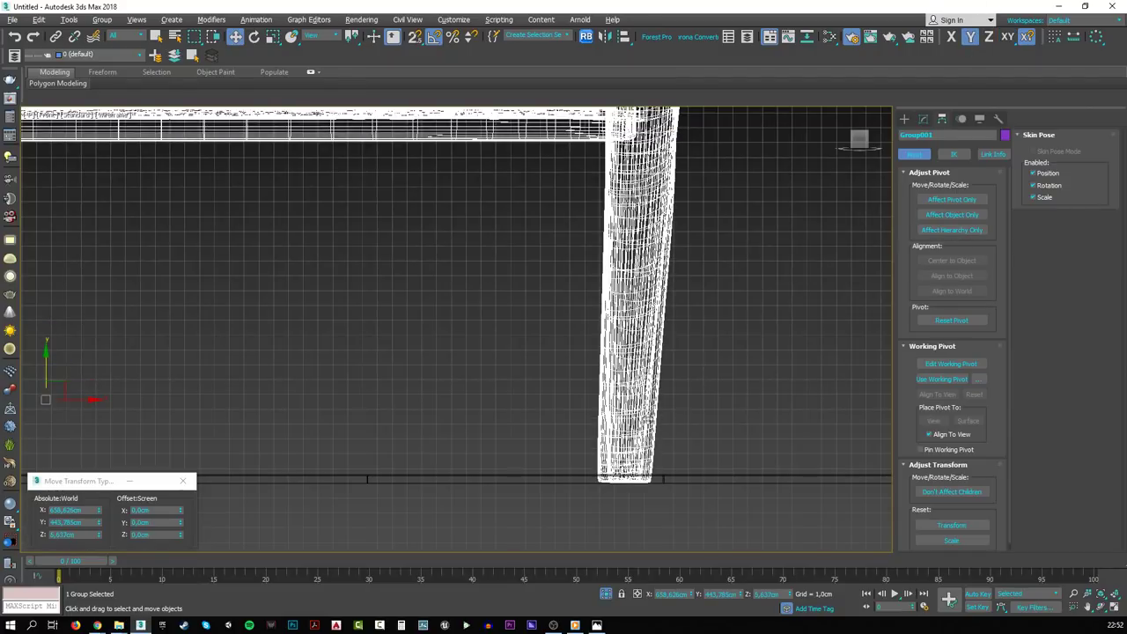
{"action": "left_click_drag", "start_coordinate": [645, 421], "coordinate": [641, 404]}
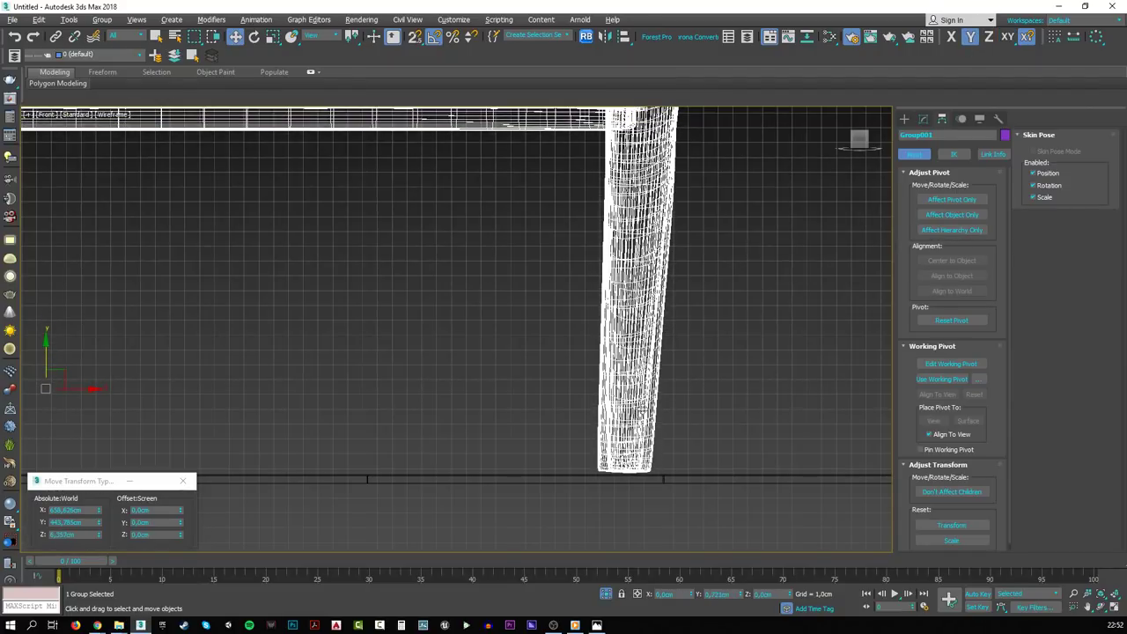
{"action": "scroll", "coordinate": [641, 423], "scroll_direction": "down", "scroll_amount": 5}
{"action": "middle_click_drag", "start_coordinate": [268, 445], "coordinate": [595, 424]}
{"action": "scroll", "coordinate": [595, 423], "scroll_direction": "up", "scroll_amount": 2}
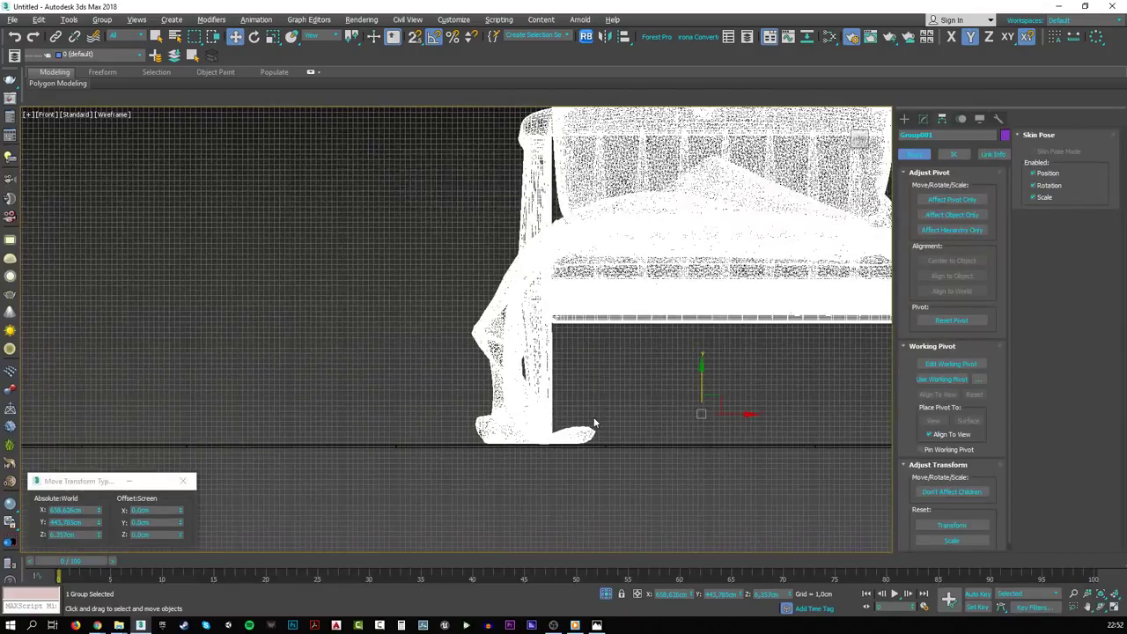
- Unhide the wall and floor and rotate the chair -45° about Z in the camera view
{"action": "key", "text": "t"}
{"action": "scroll", "coordinate": [715, 208], "scroll_direction": "up", "scroll_amount": 2}
{"action": "right_click", "coordinate": [715, 209]}
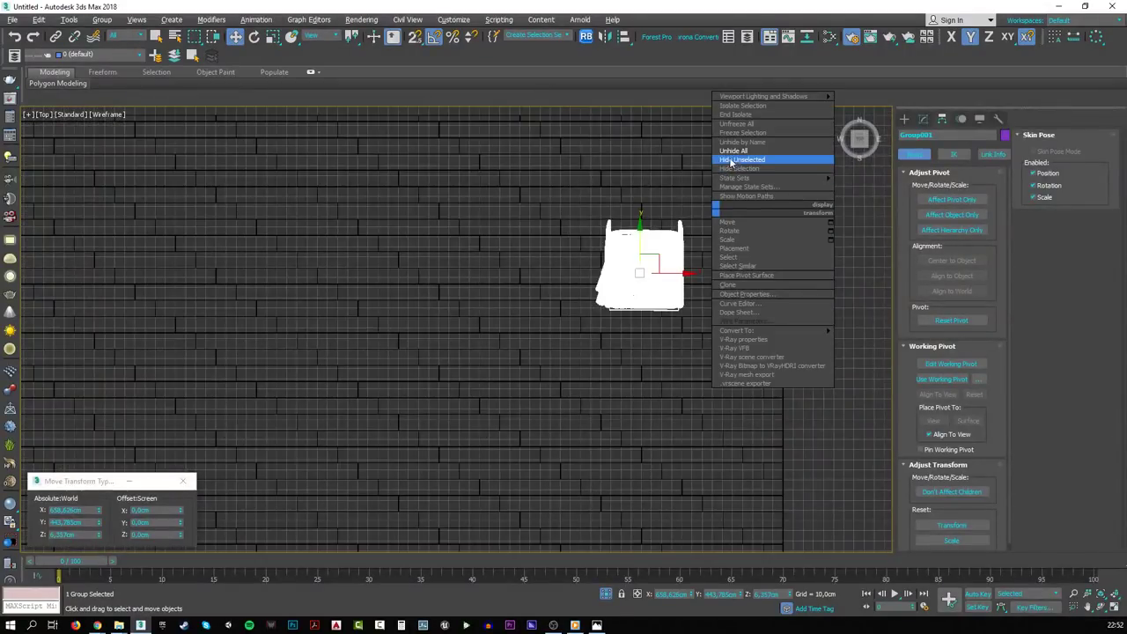
{"action": "left_click", "coordinate": [733, 152]}
{"action": "key", "text": "c"}
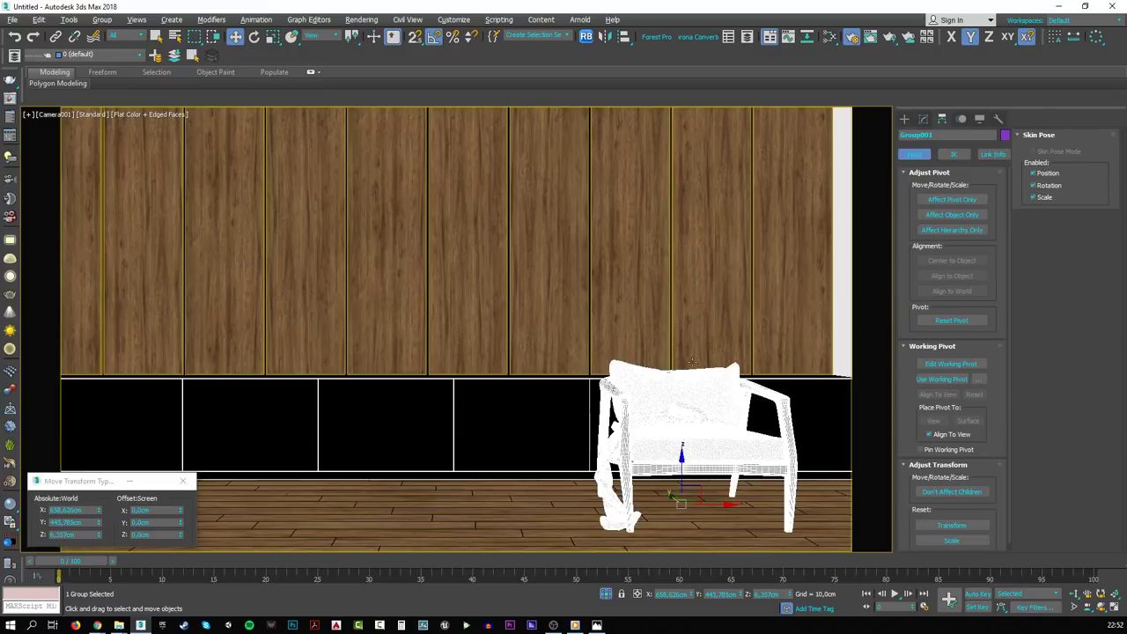
{"action": "key", "text": "e"}
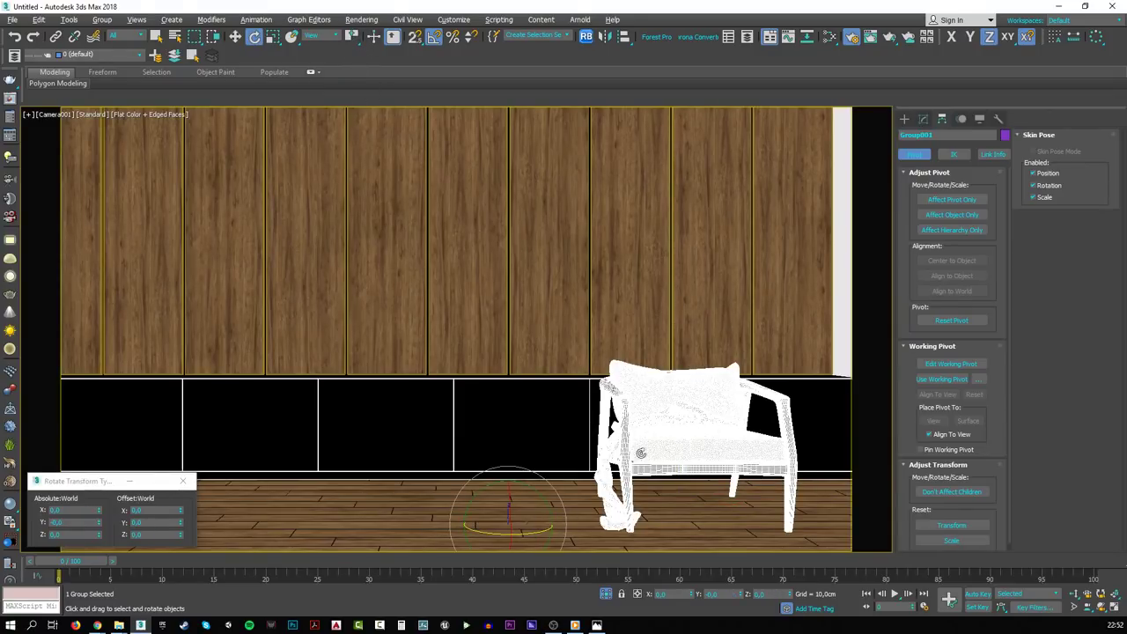
{"action": "left_click", "coordinate": [949, 199]}
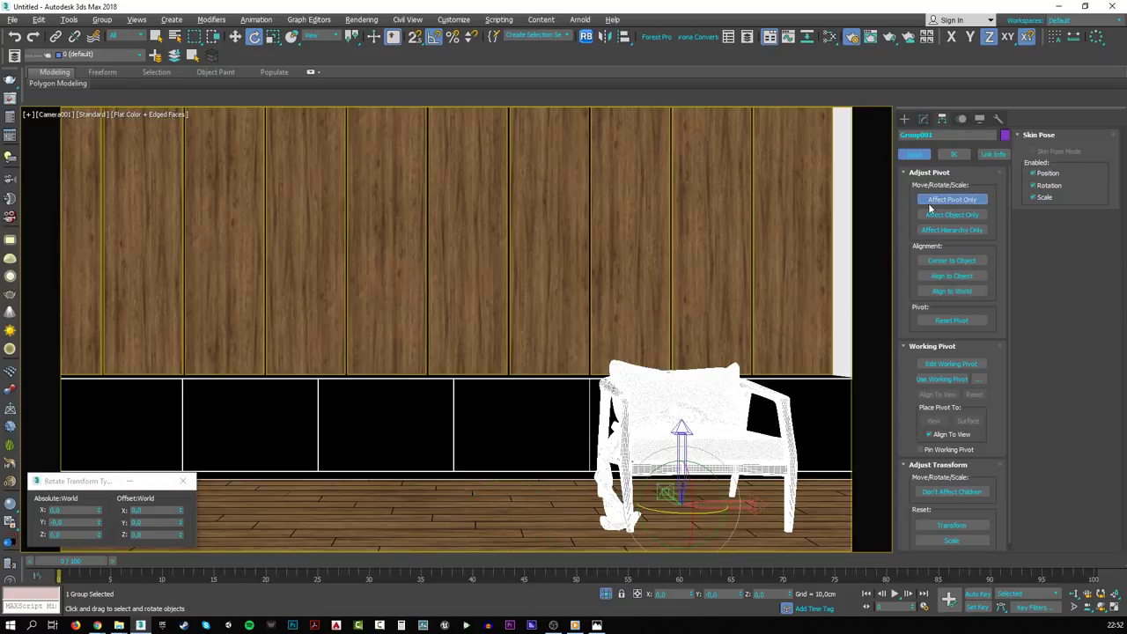
{"action": "left_click", "coordinate": [931, 202]}
{"action": "left_click_drag", "start_coordinate": [687, 518], "coordinate": [335, 518]}
{"action": "key", "text": "w"}
- Confirm the chair clone and select the whole left copy group
{"action": "left_click", "coordinate": [564, 371]}
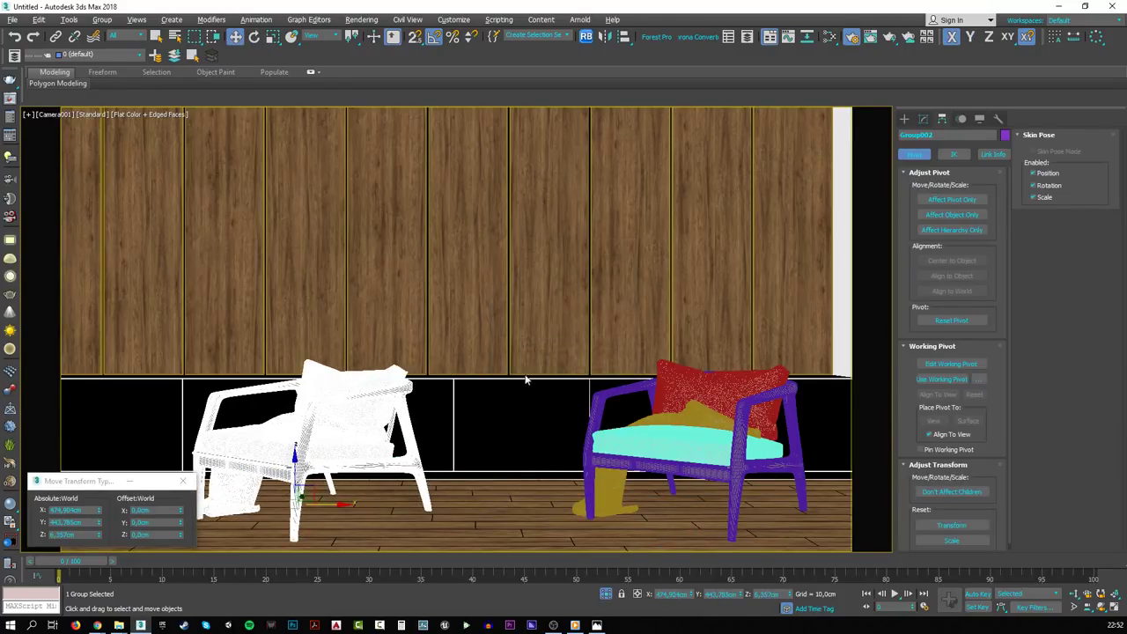
{"action": "left_click", "coordinate": [289, 417]}
{"action": "left_click", "coordinate": [275, 419]}
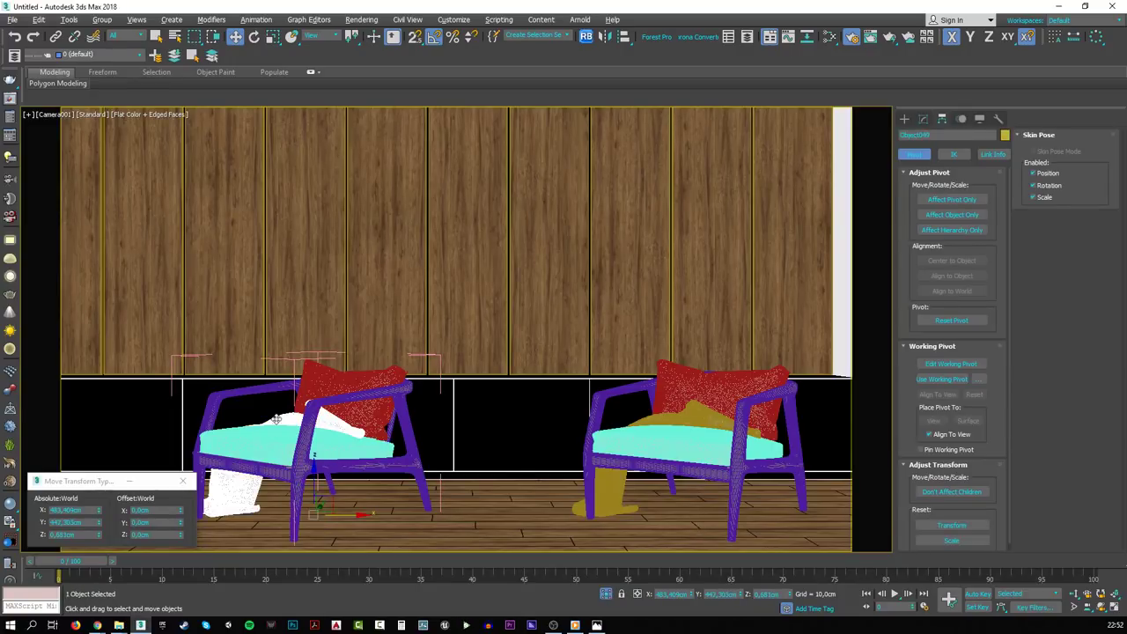
{"action": "left_click", "coordinate": [280, 440]}
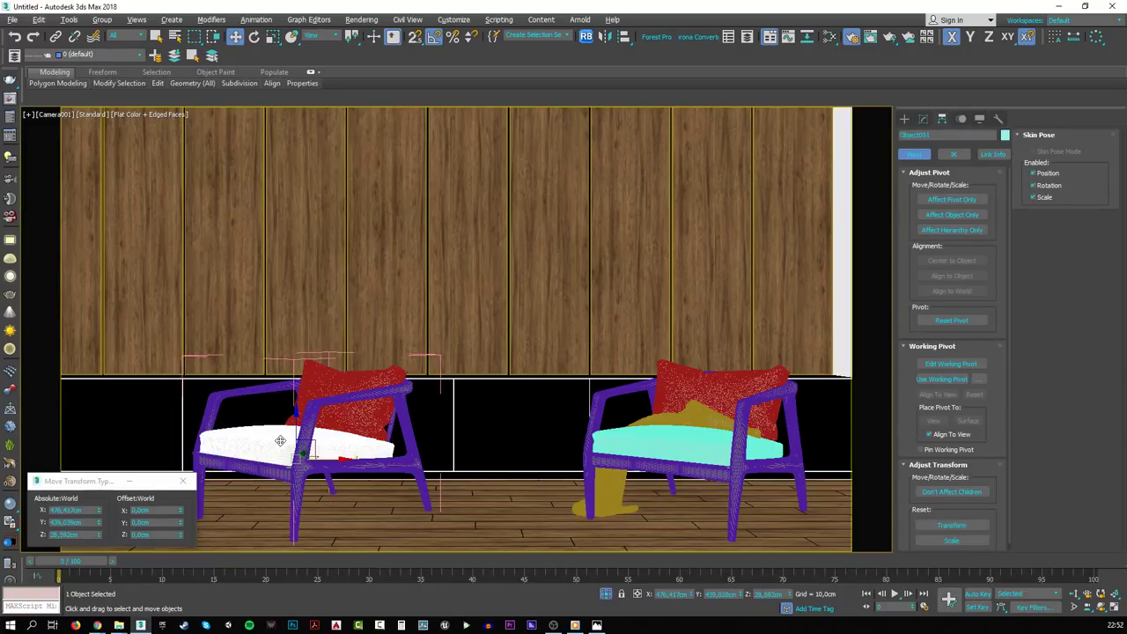
{"action": "left_click", "coordinate": [280, 440]}
- Rotate the left chair copy to 40° about Z so it faces the first chair
{"action": "key", "text": "e"}
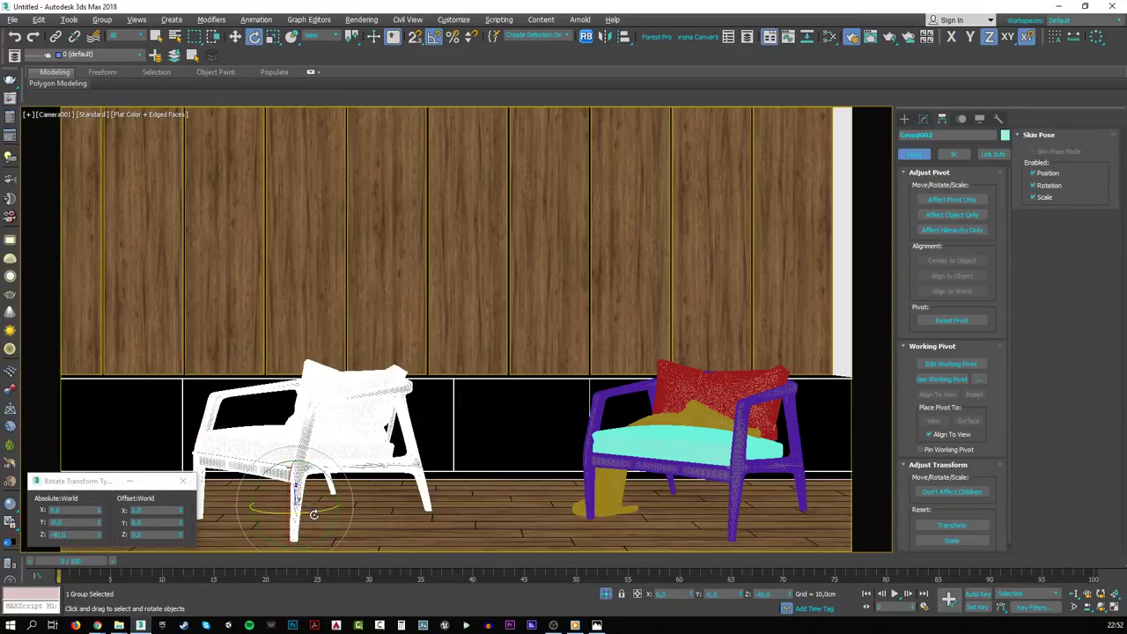
{"action": "left_click_drag", "start_coordinate": [328, 515], "coordinate": [359, 510]}
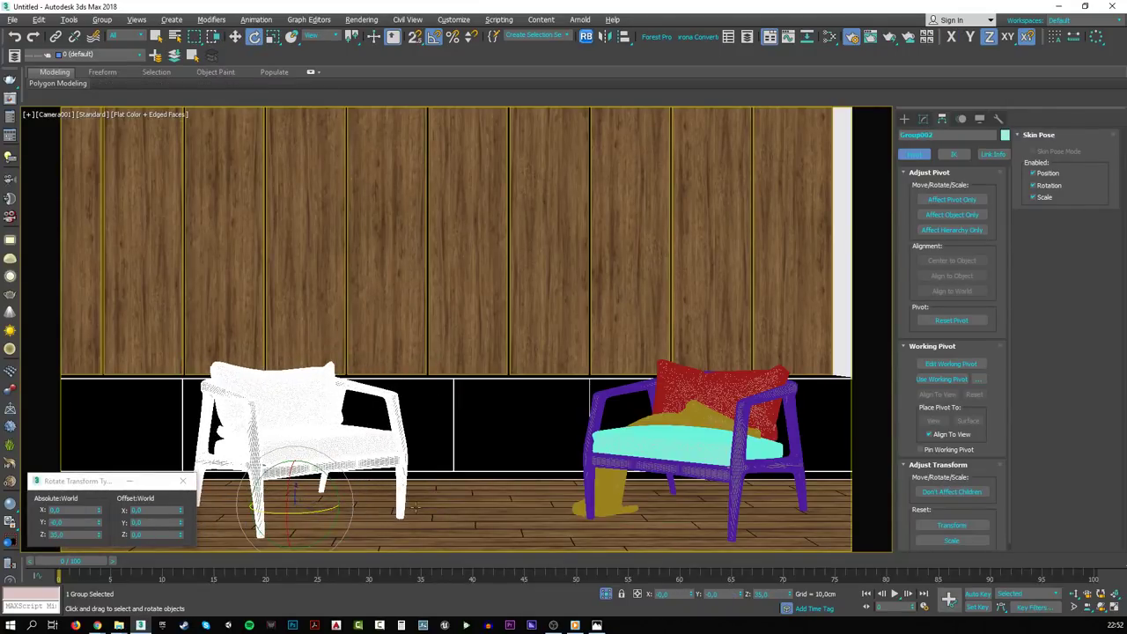
{"action": "left_click", "coordinate": [716, 439]}
{"action": "left_click", "coordinate": [307, 441]}
{"action": "left_click_drag", "start_coordinate": [317, 511], "coordinate": [254, 508]}
{"action": "left_click", "coordinate": [187, 482]}
{"action": "key", "text": "w"}
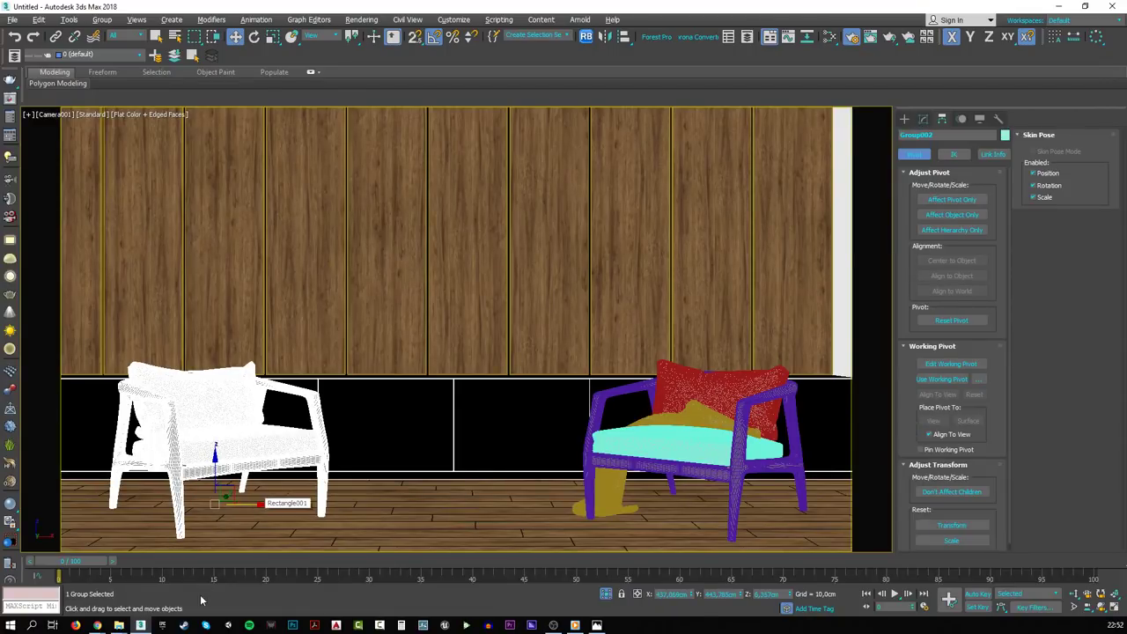
{"action": "left_click", "coordinate": [140, 625]}
- Restart the Corona interactive render of Camera001 and maximize its frame buffer
{"action": "key", "text": "alt+Tab"}
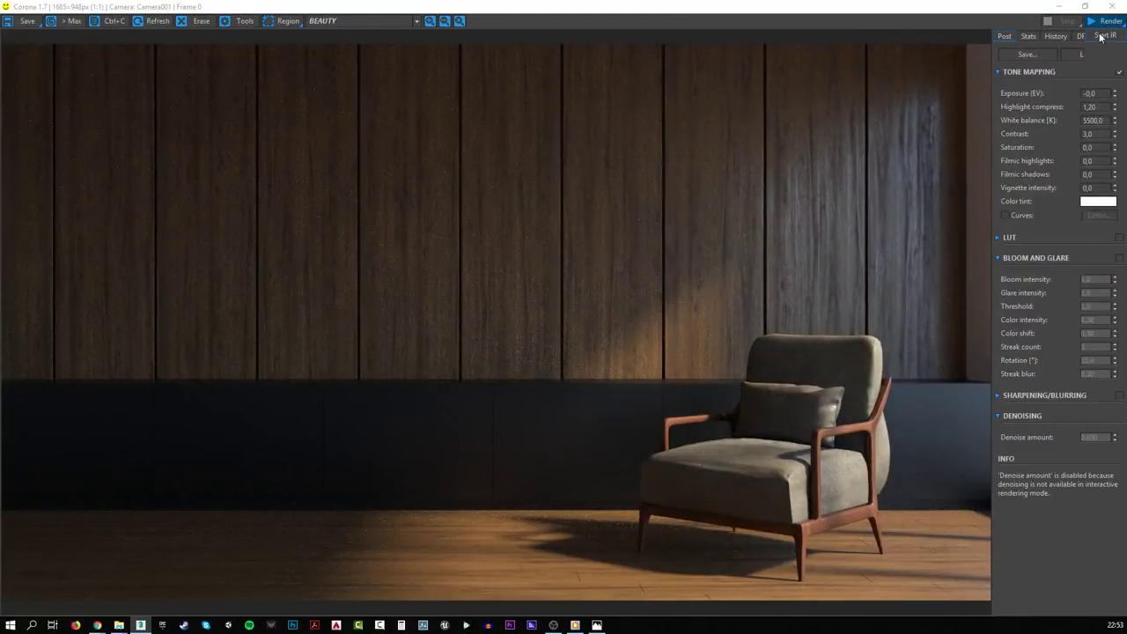
{"action": "left_click", "coordinate": [1085, 6]}
{"action": "left_click", "coordinate": [1100, 37]}
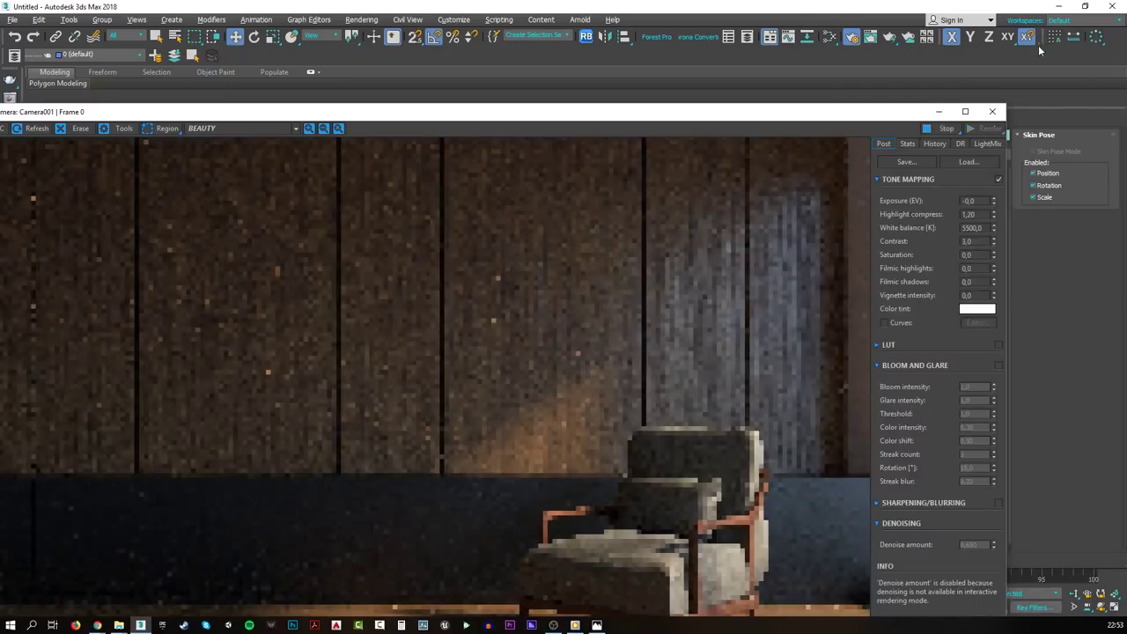
{"action": "left_click", "coordinate": [965, 111]}
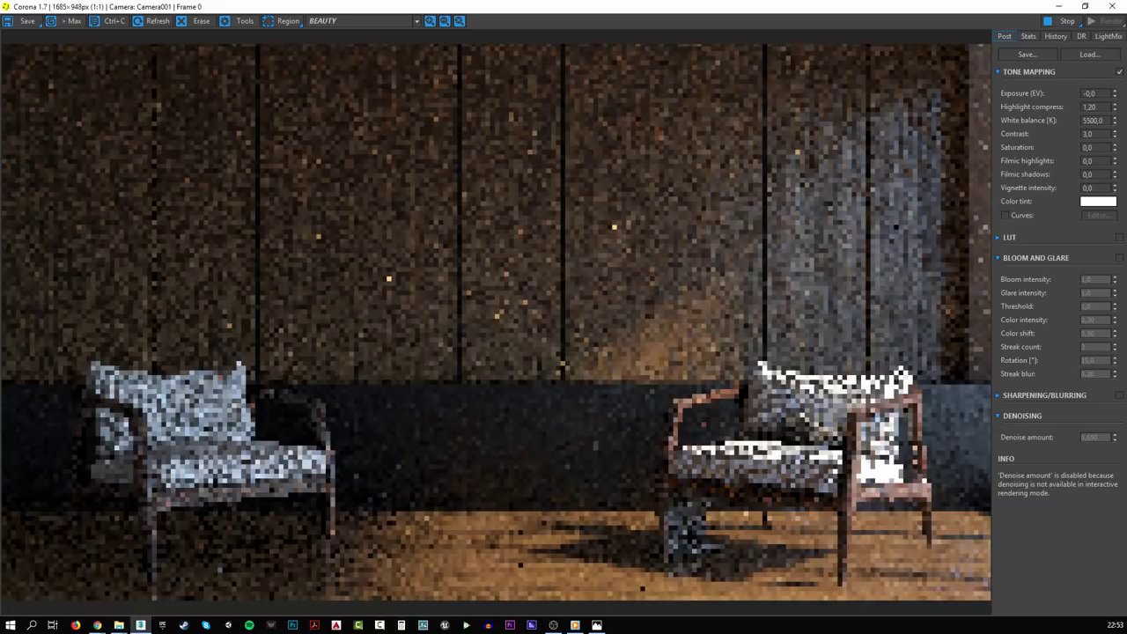
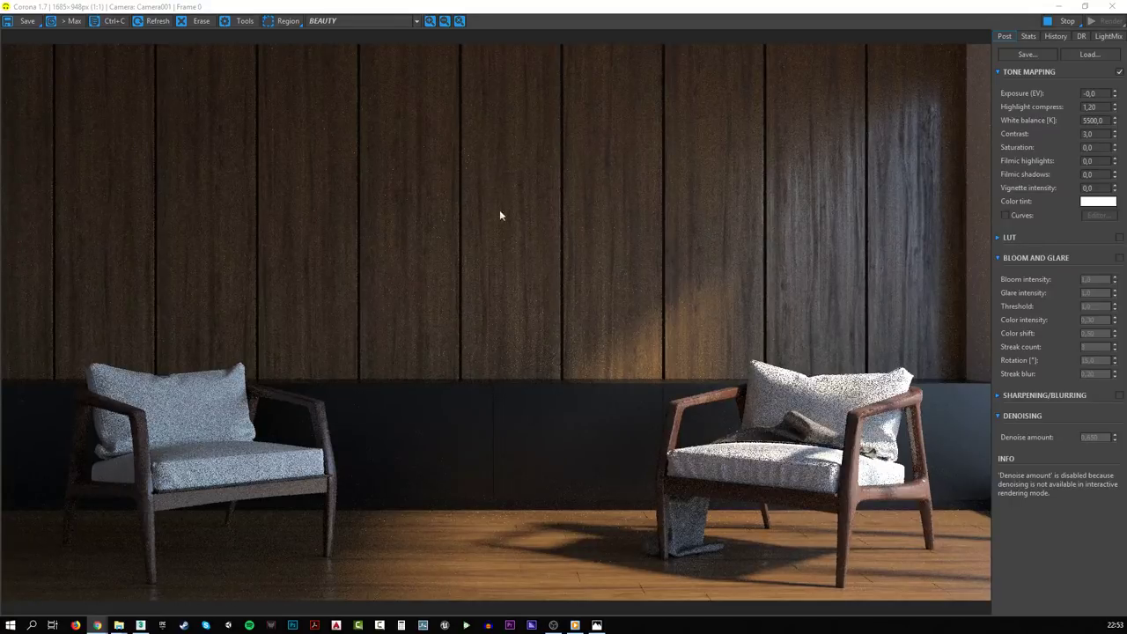
- Close the Corona VFB, move the white armchair toward the centre, and try mirroring it
{"action": "left_click", "coordinate": [1060, 7]}
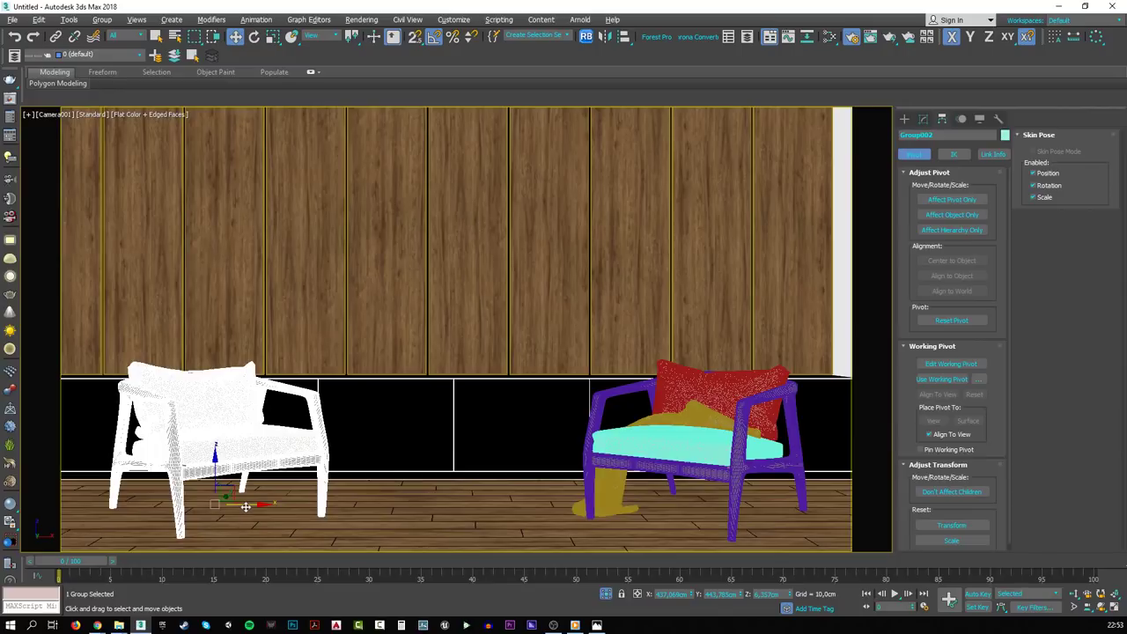
{"action": "left_click_drag", "start_coordinate": [247, 506], "coordinate": [442, 507]}
{"action": "left_click", "coordinate": [604, 36]}
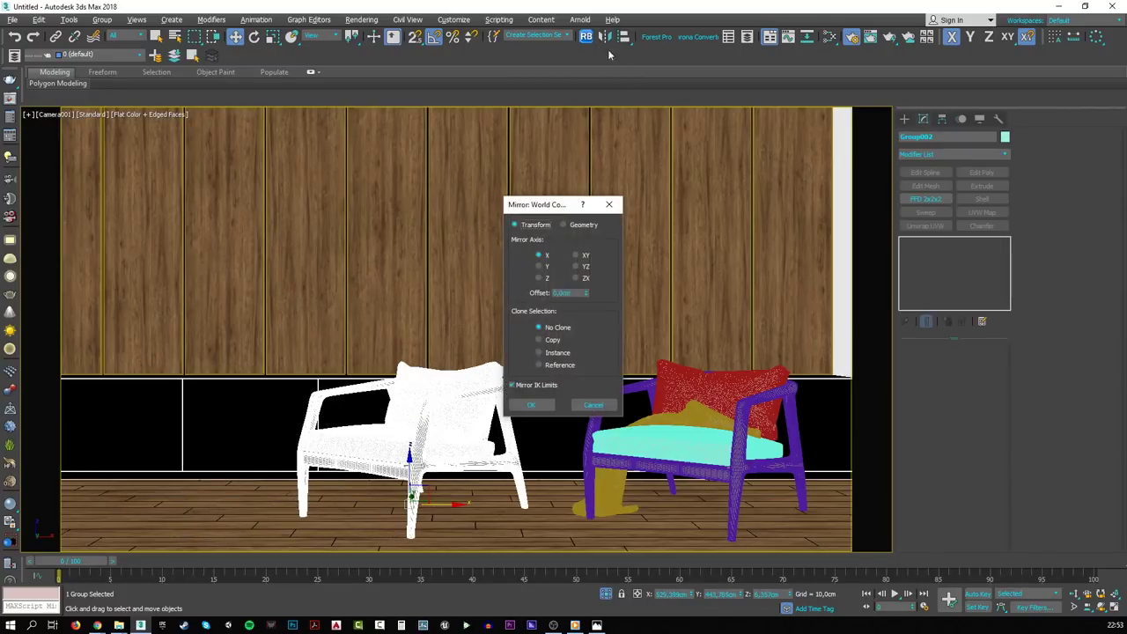
{"action": "left_click", "coordinate": [534, 405]}
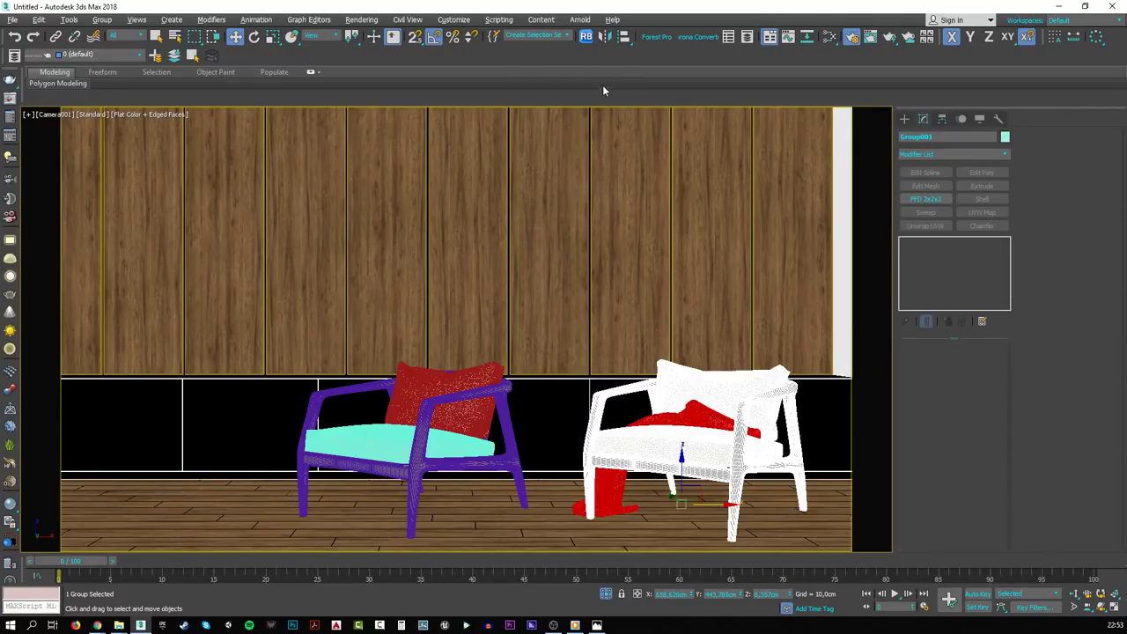
{"action": "left_click", "coordinate": [604, 36]}
{"action": "left_click", "coordinate": [533, 405]}
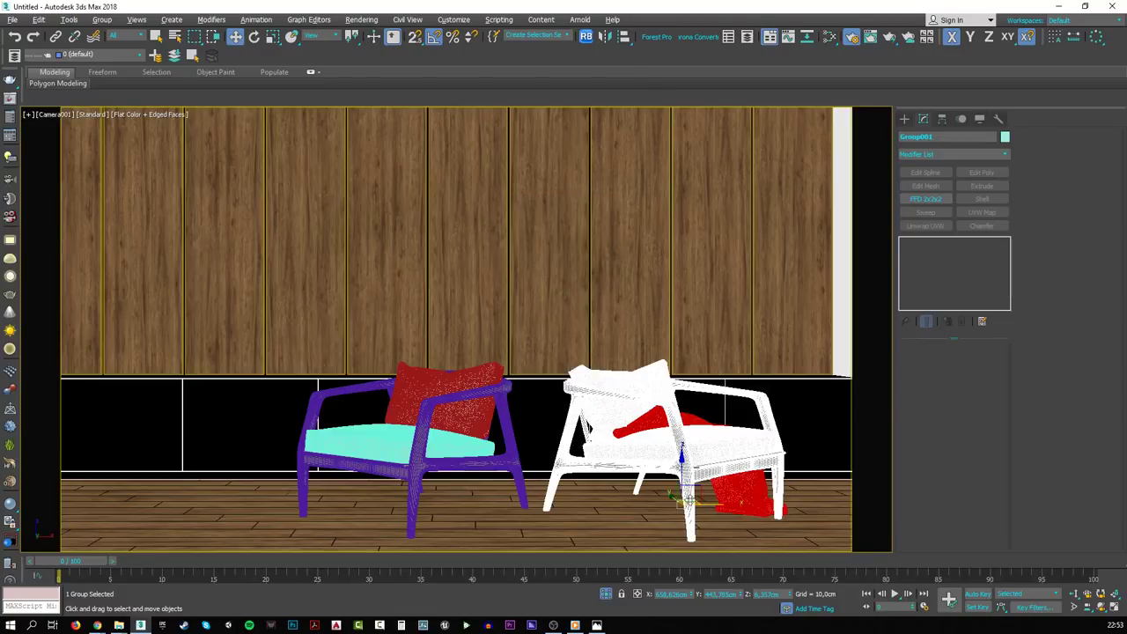
{"action": "left_click_drag", "start_coordinate": [707, 504], "coordinate": [283, 491]}
{"action": "right_click", "coordinate": [284, 492]}
{"action": "key", "text": "ctrl+z"}
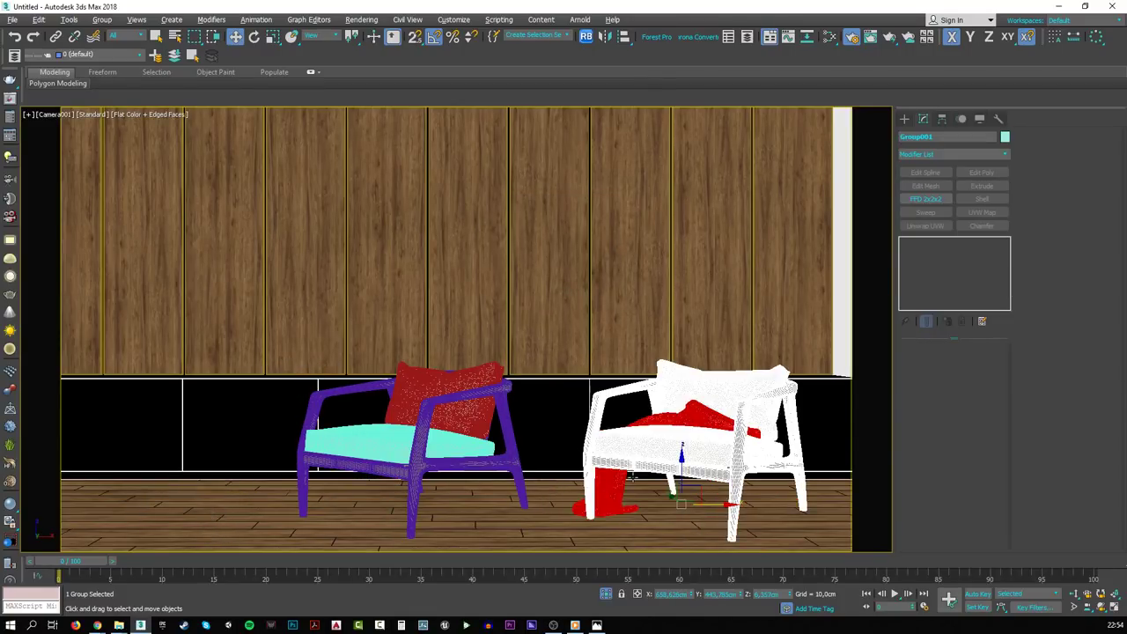
- Rotate the white armchair 40° and move the other armchair to the right side
{"action": "key", "text": "e"}
{"action": "left_click_drag", "start_coordinate": [675, 514], "coordinate": [262, 521]}
{"action": "key", "text": "w"}
{"action": "left_click", "coordinate": [385, 443]}
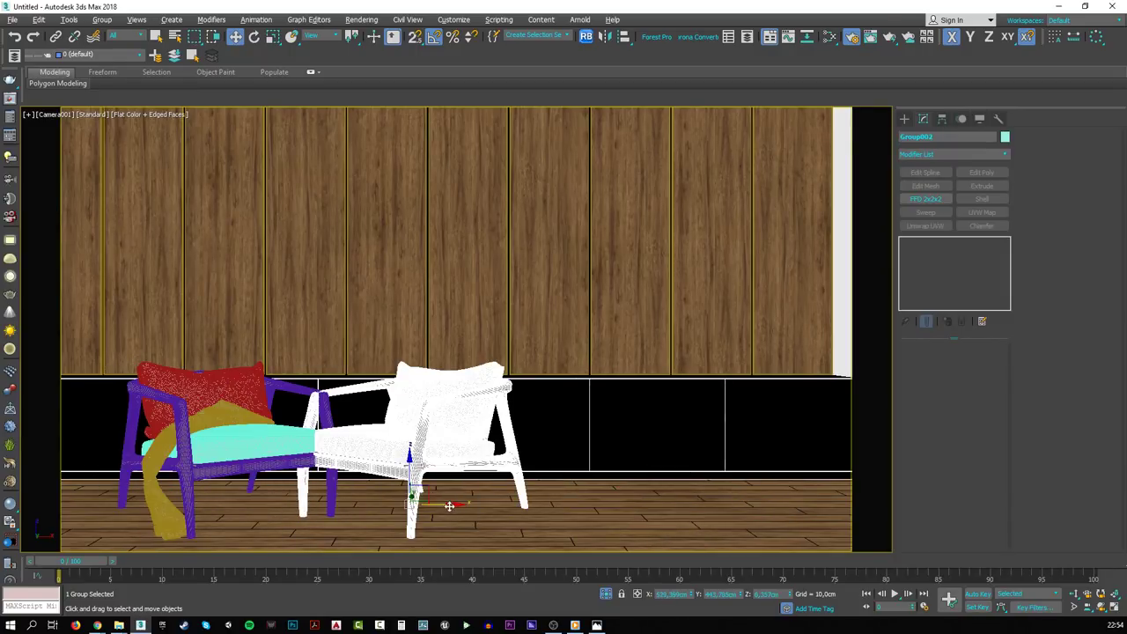
{"action": "left_click_drag", "start_coordinate": [449, 506], "coordinate": [738, 501]}
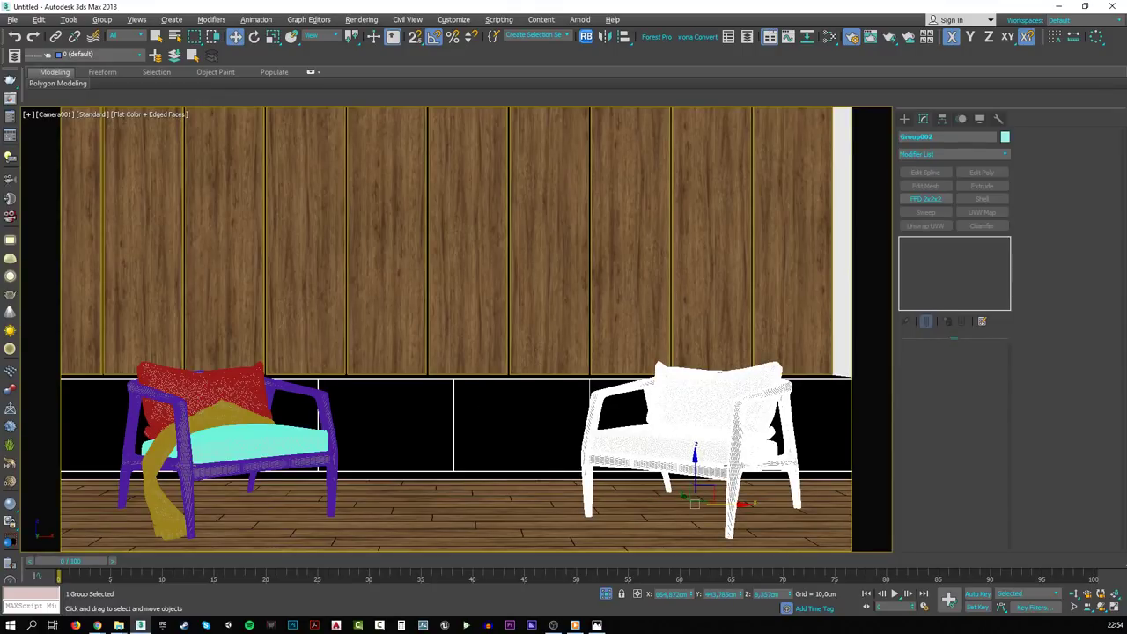
- Switch from 3ds Max to the browser showing the 3dsky.org home page
{"action": "key", "text": "alt+Tab"}
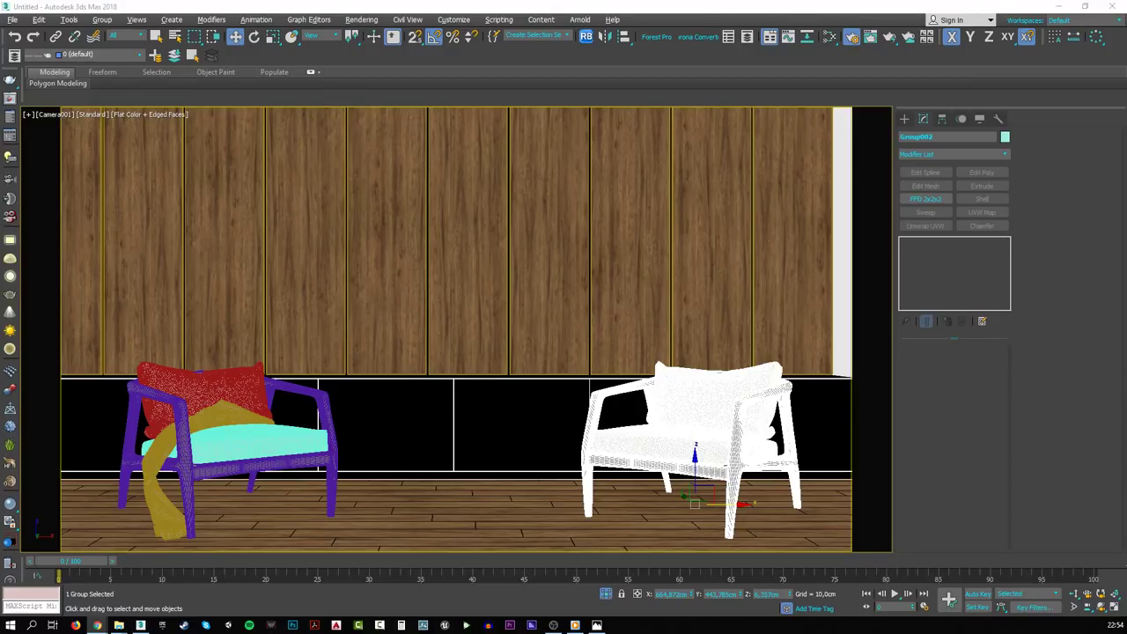
{"action": "key", "text": "alt+Tab"}
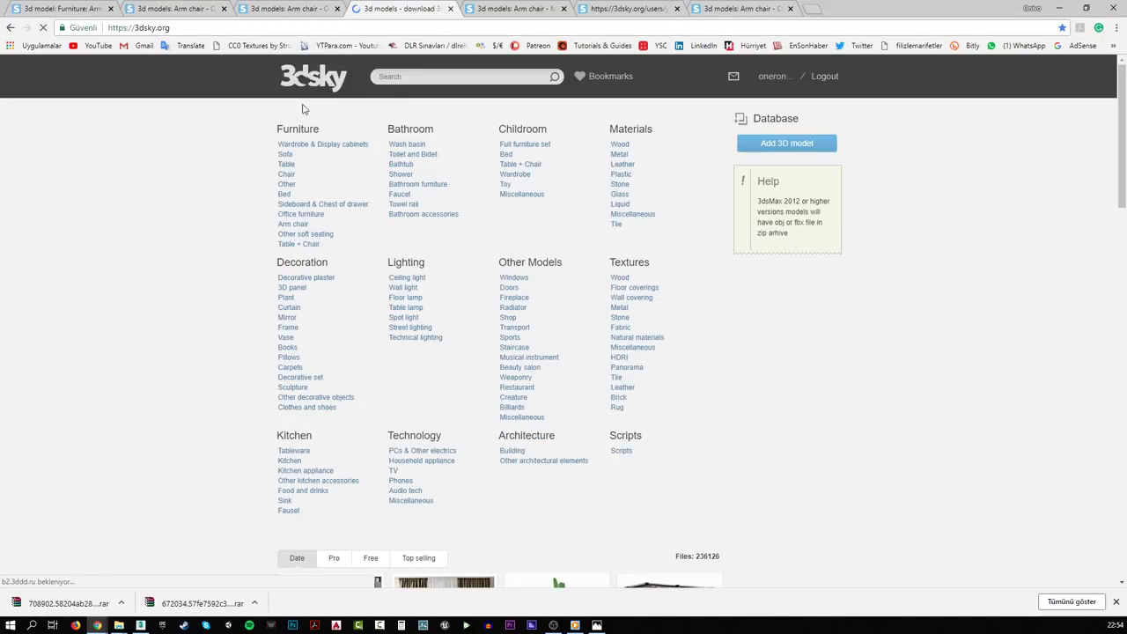
- Open the Decoration › Frame category filtered to free models and scroll through page 1
{"action": "left_click", "coordinate": [290, 326]}
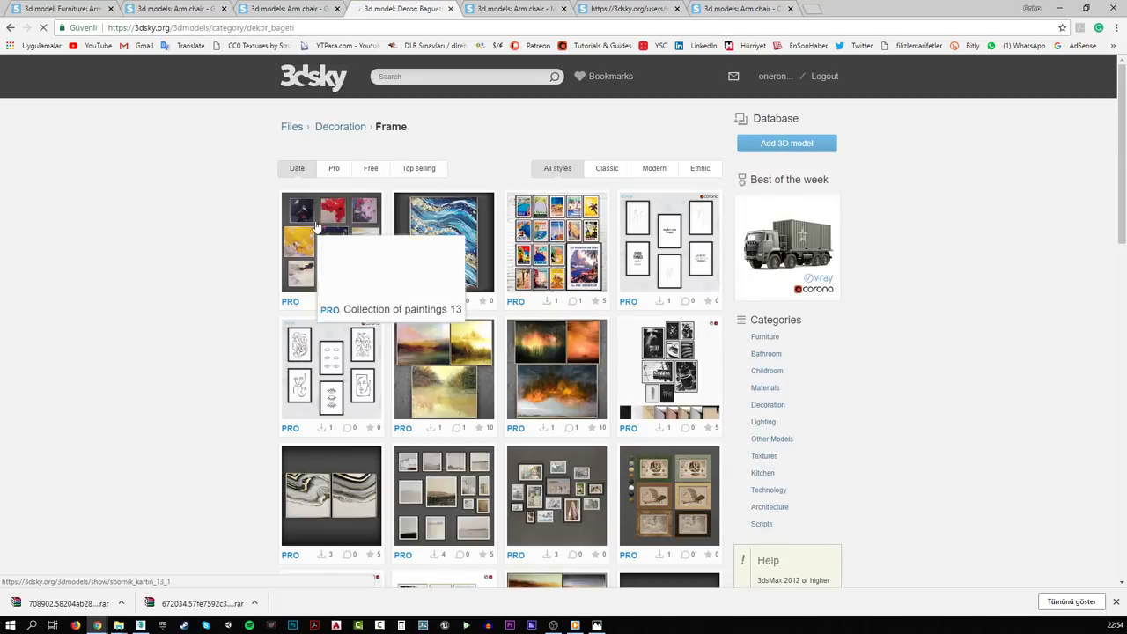
{"action": "left_click", "coordinate": [371, 168]}
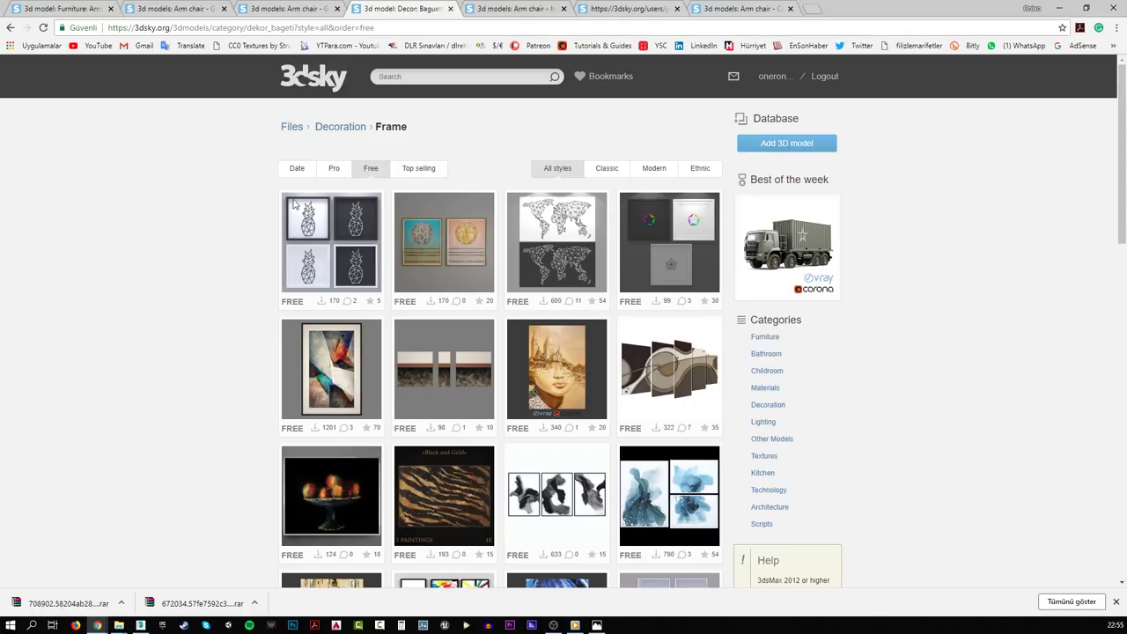
{"action": "mouse_move", "coordinate": [572, 223]}
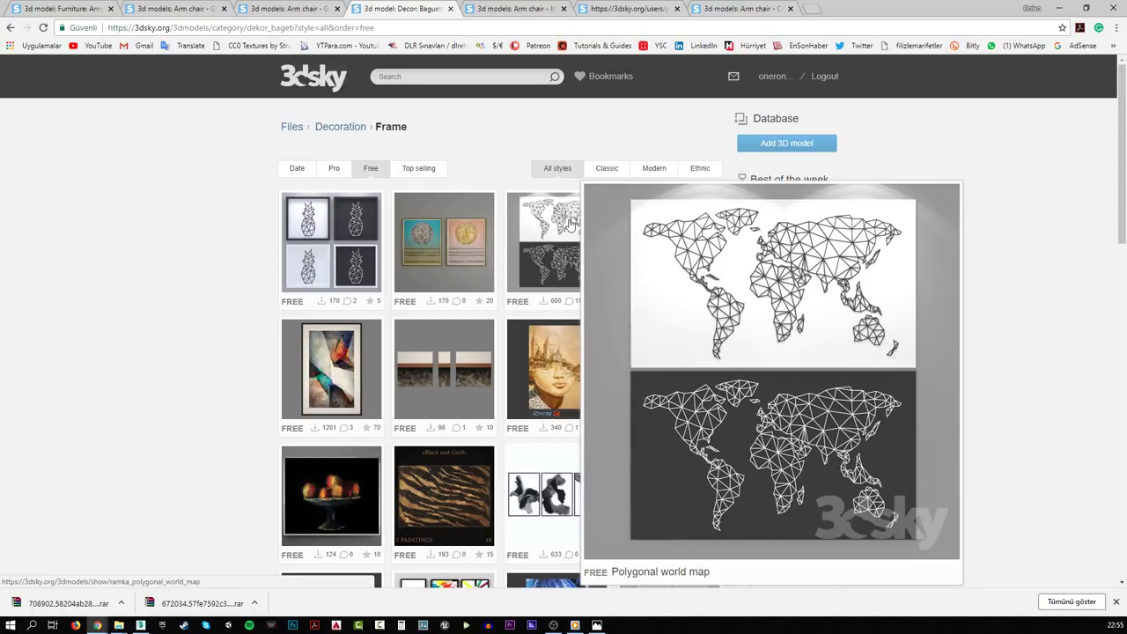
{"action": "scroll", "coordinate": [162, 251], "scroll_direction": "down", "scroll_amount": 1}
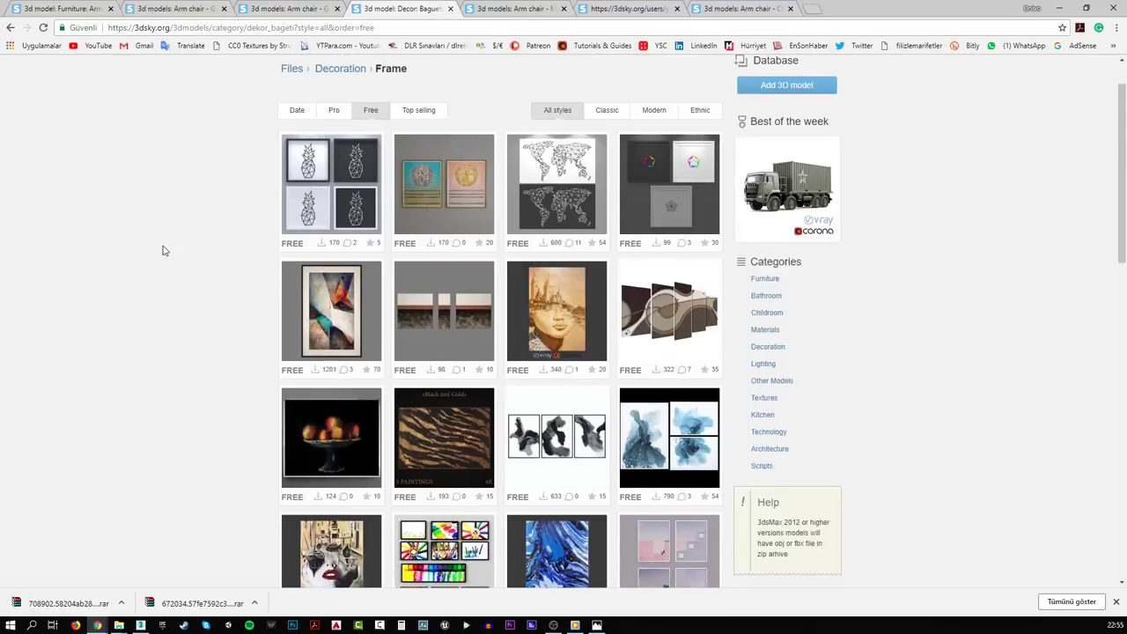
{"action": "mouse_move", "coordinate": [515, 286]}
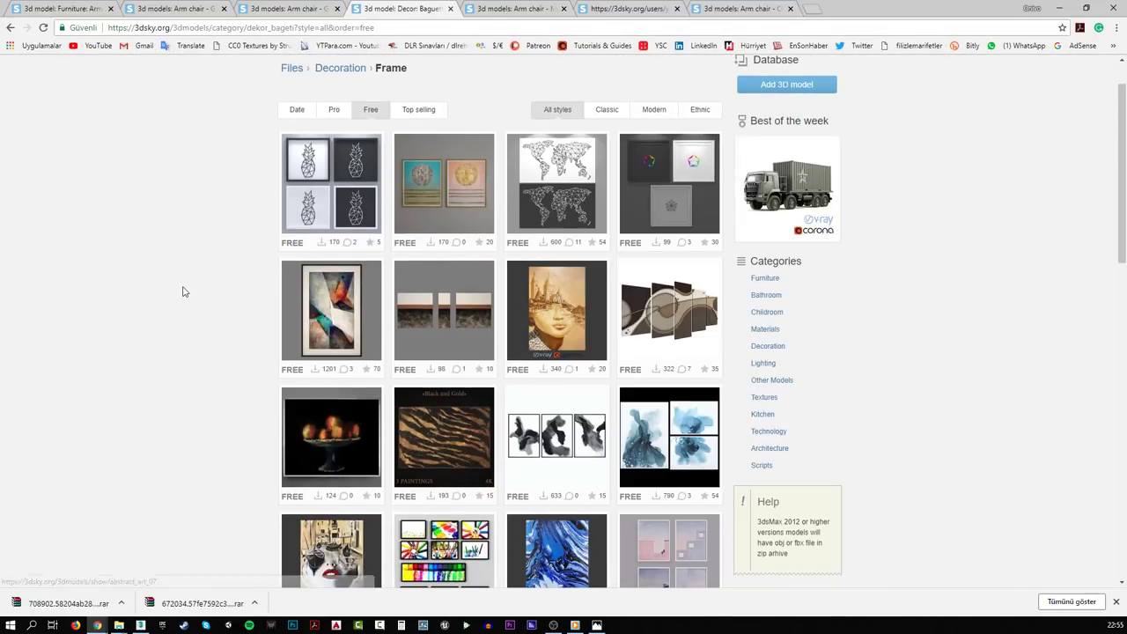
{"action": "scroll", "coordinate": [182, 291], "scroll_direction": "down", "scroll_amount": 3}
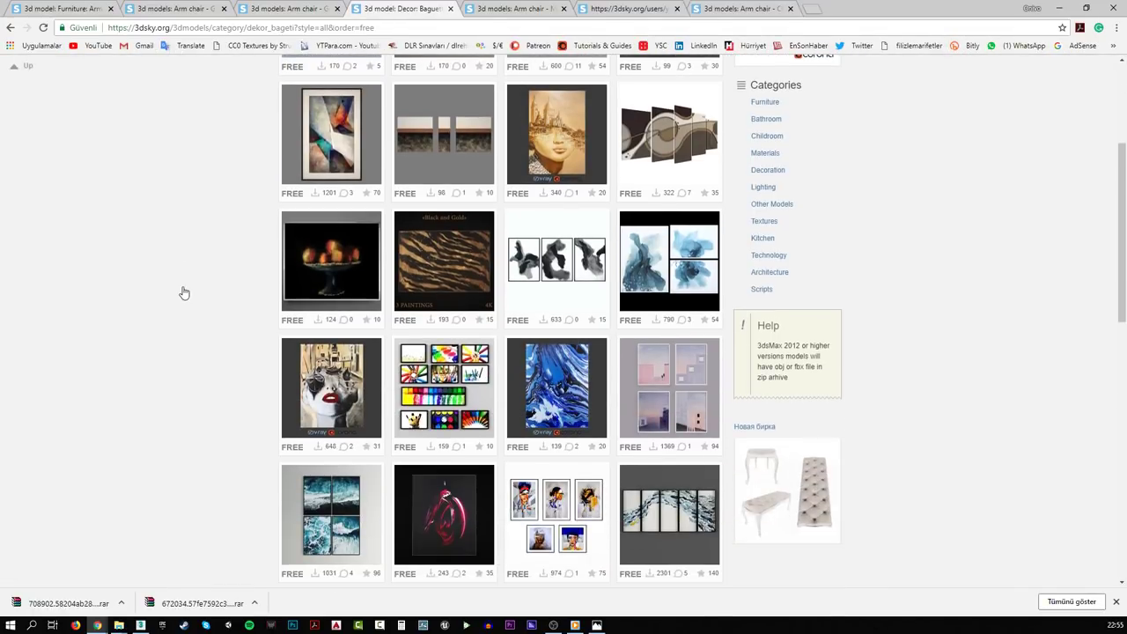
{"action": "mouse_move", "coordinate": [568, 271]}
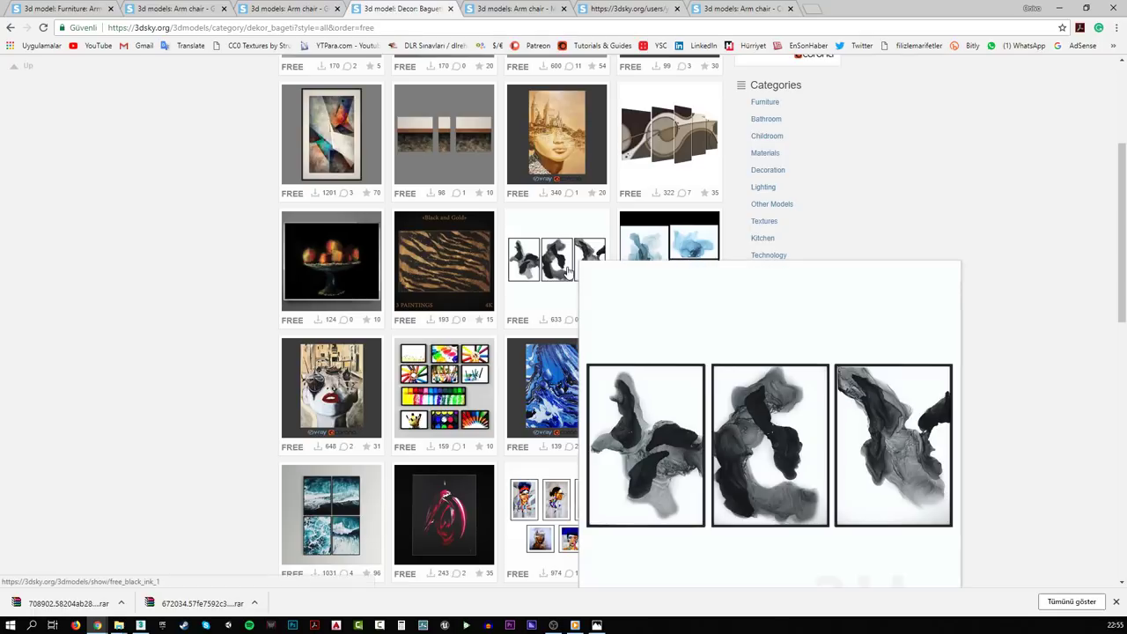
{"action": "scroll", "coordinate": [203, 253], "scroll_direction": "down", "scroll_amount": 2}
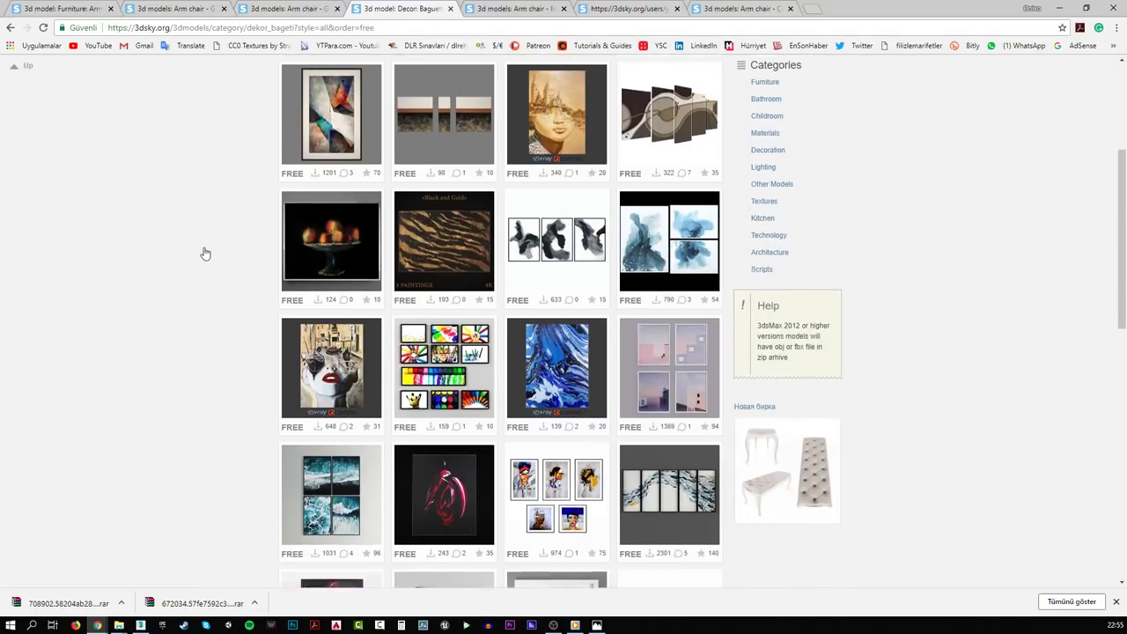
{"action": "scroll", "coordinate": [203, 254], "scroll_direction": "down", "scroll_amount": 2}
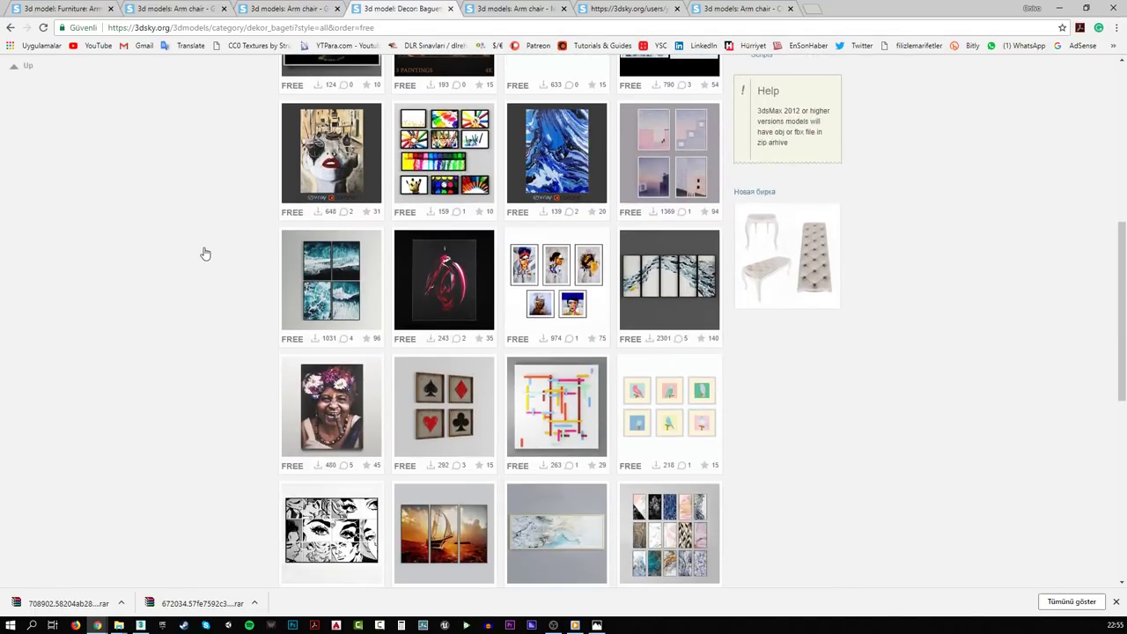
{"action": "scroll", "coordinate": [204, 254], "scroll_direction": "down", "scroll_amount": 3}
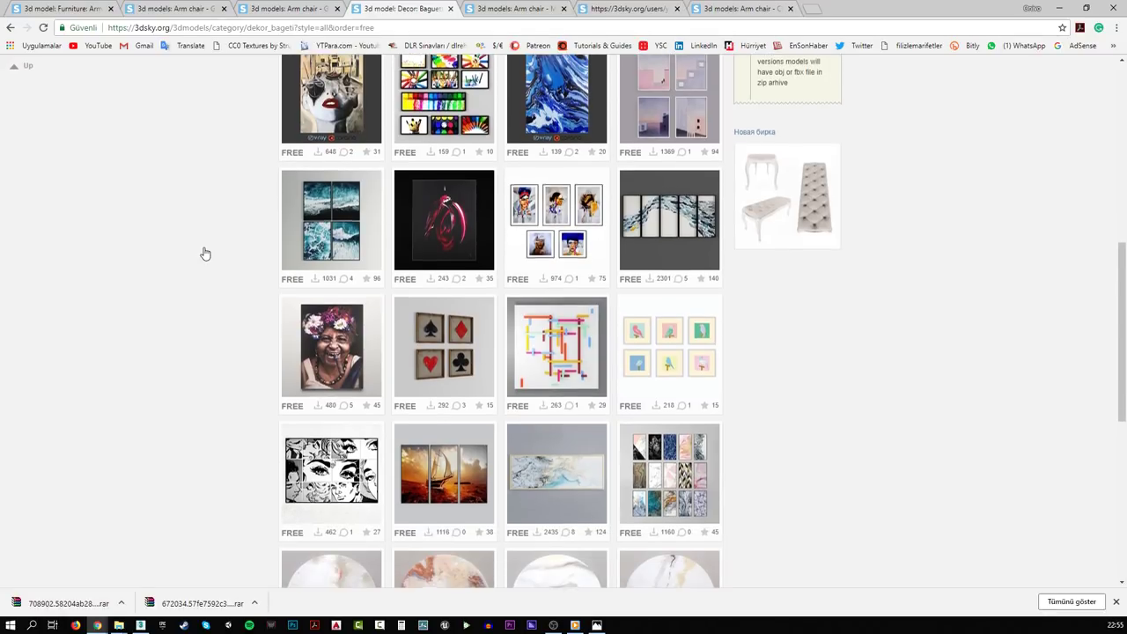
{"action": "scroll", "coordinate": [204, 253], "scroll_direction": "down", "scroll_amount": 4}
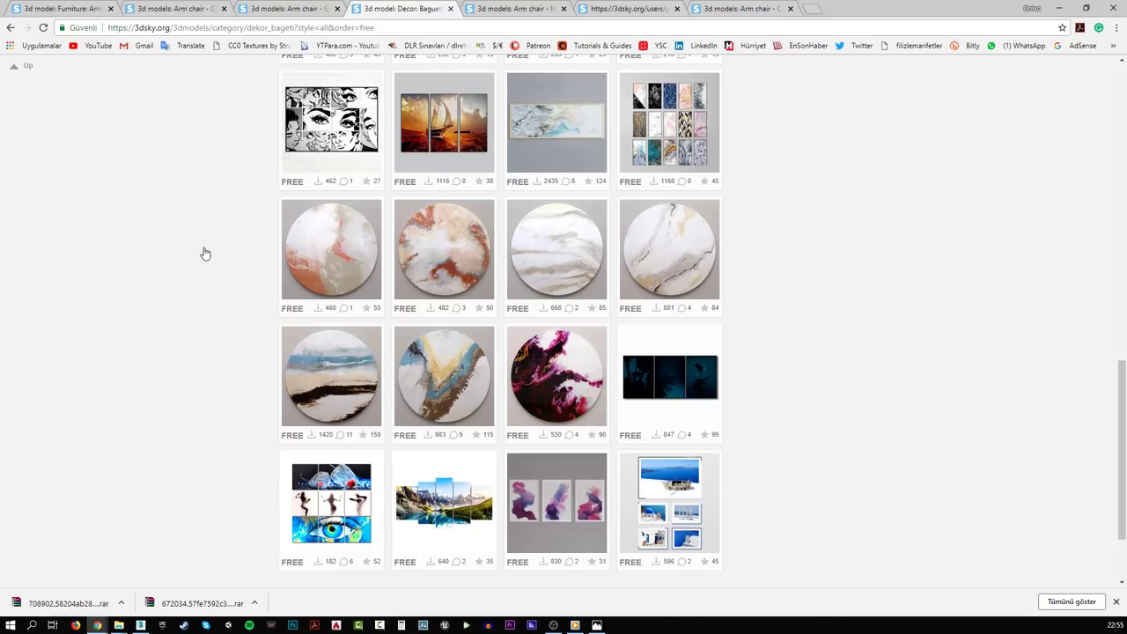
{"action": "scroll", "coordinate": [204, 253], "scroll_direction": "down", "scroll_amount": 2}
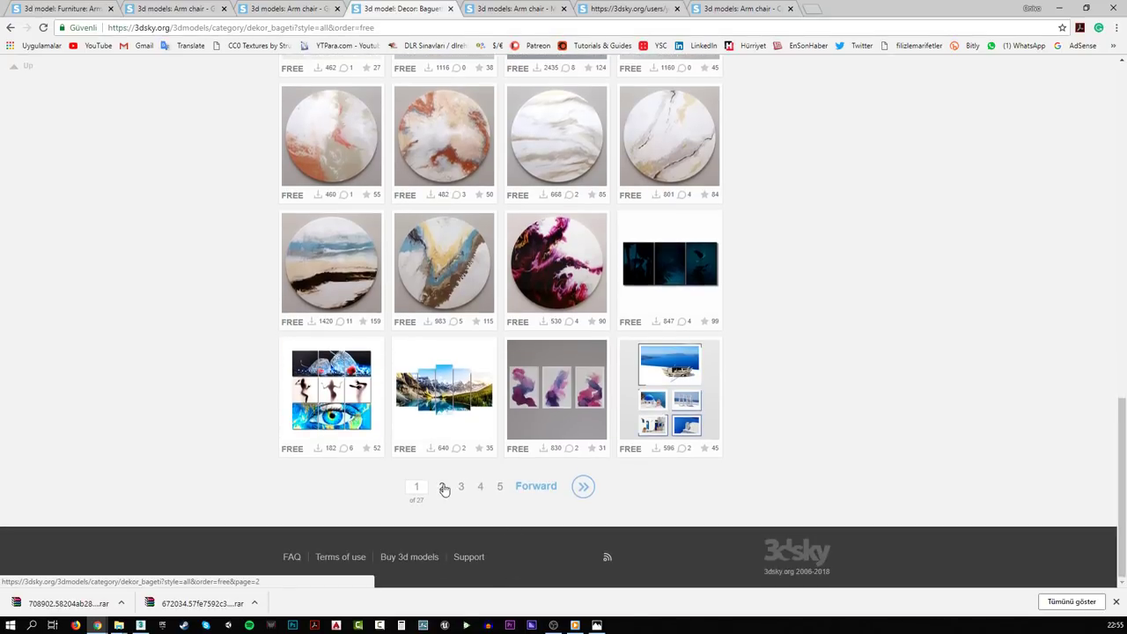
- Browse page 2 of the free frames, previewing thumbnails, down to the pagination
{"action": "left_click", "coordinate": [443, 487]}
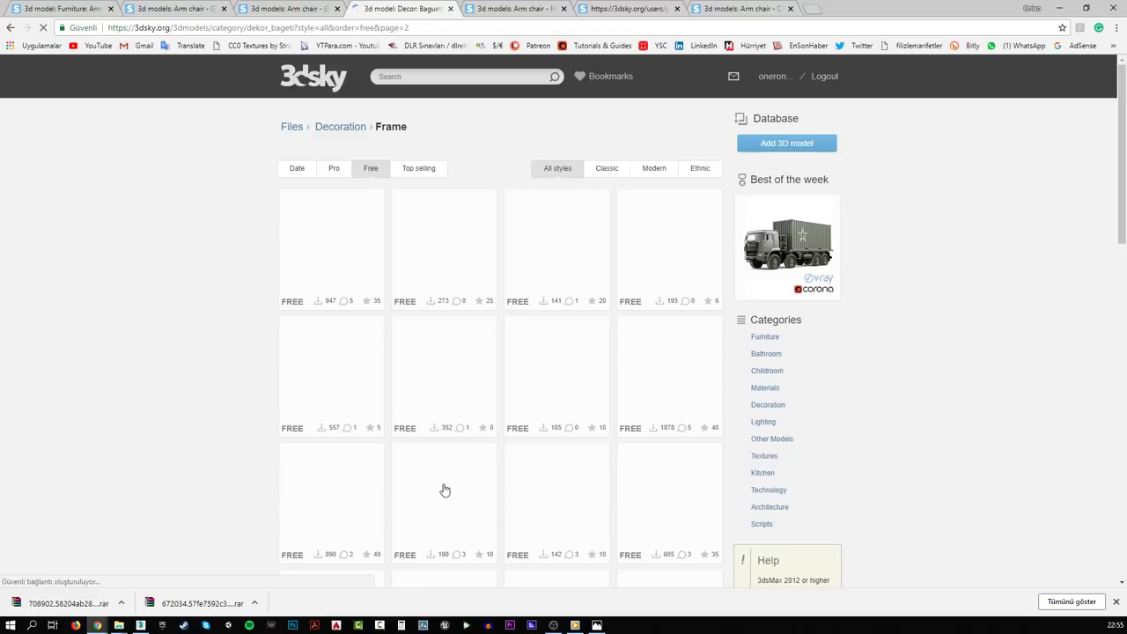
{"action": "mouse_move", "coordinate": [482, 525]}
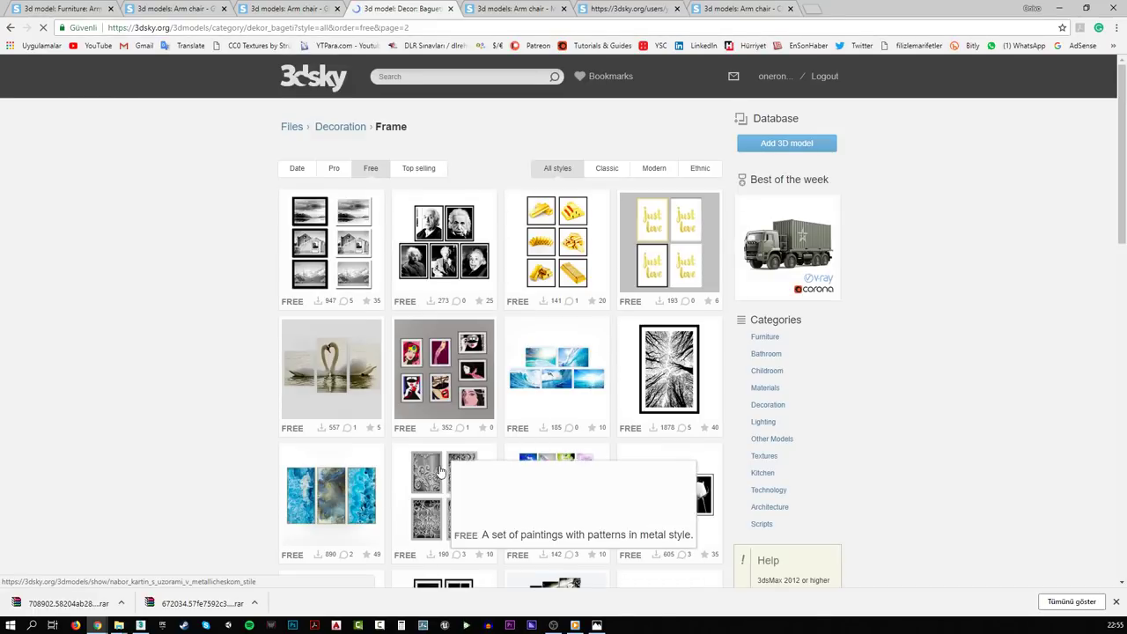
{"action": "mouse_move", "coordinate": [304, 250]}
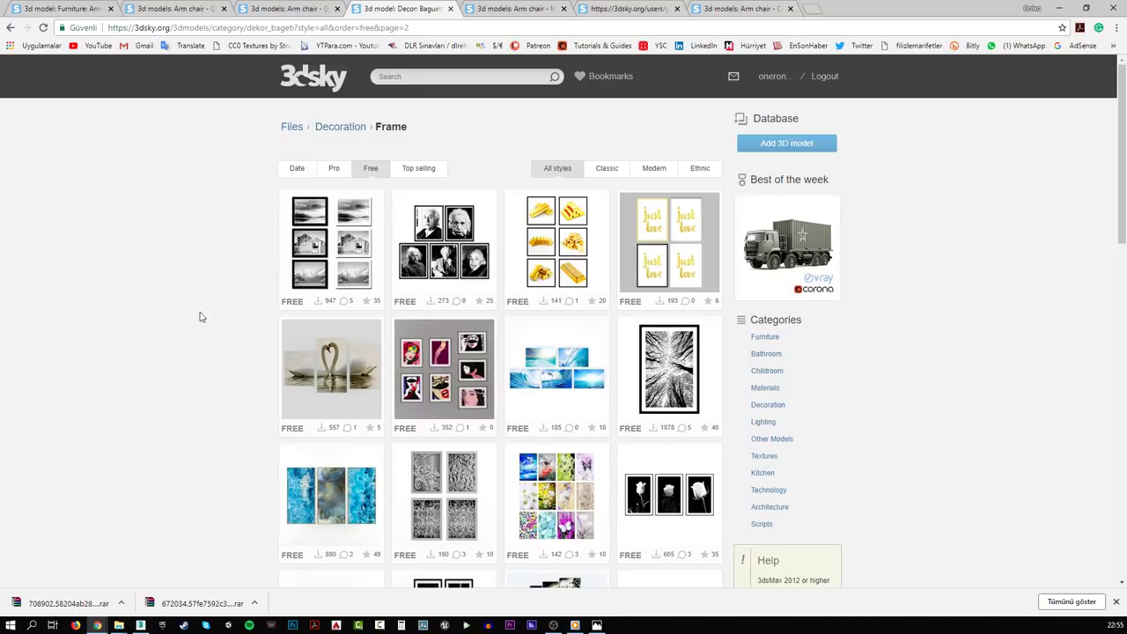
{"action": "scroll", "coordinate": [210, 334], "scroll_direction": "down", "scroll_amount": 2}
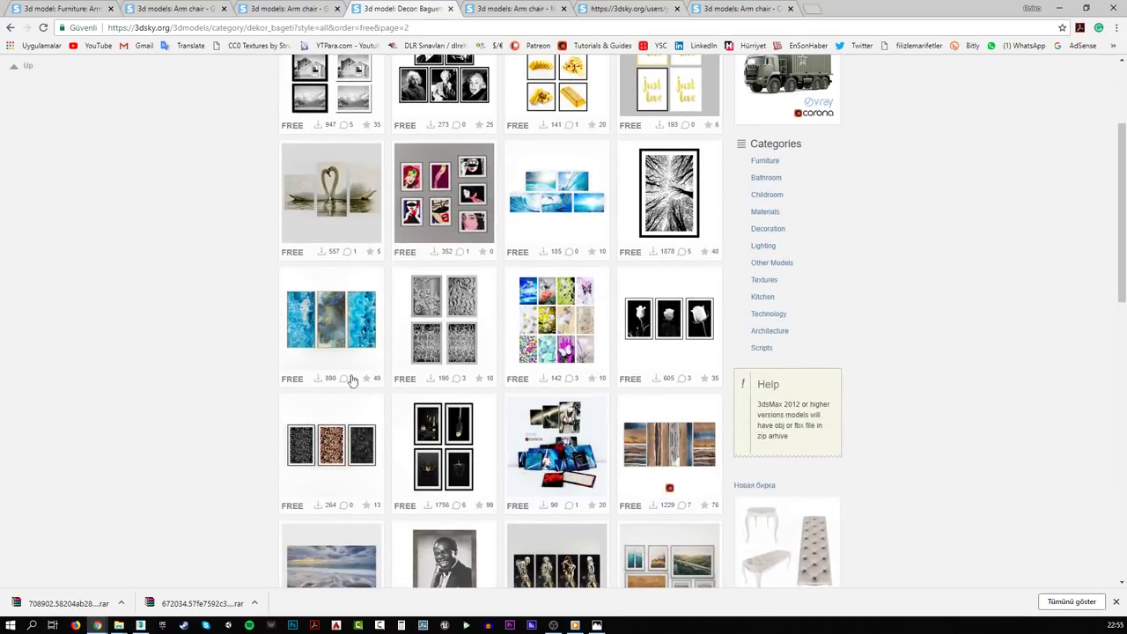
{"action": "scroll", "coordinate": [280, 365], "scroll_direction": "down", "scroll_amount": 2}
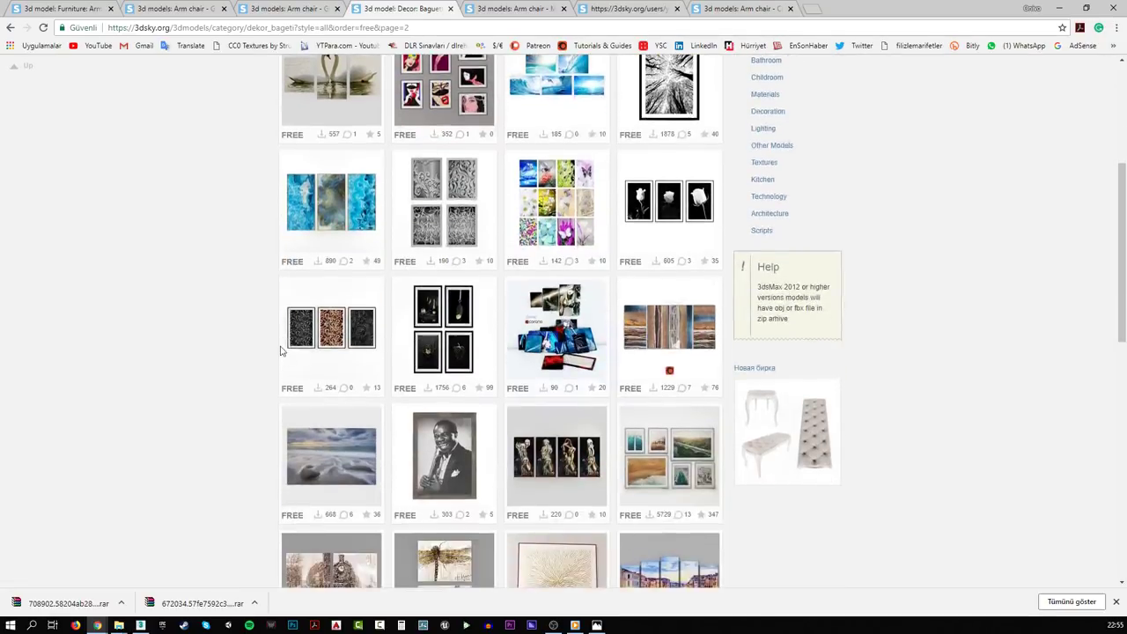
{"action": "scroll", "coordinate": [250, 350], "scroll_direction": "down", "scroll_amount": 2}
{"action": "scroll", "coordinate": [250, 351], "scroll_direction": "down", "scroll_amount": 2}
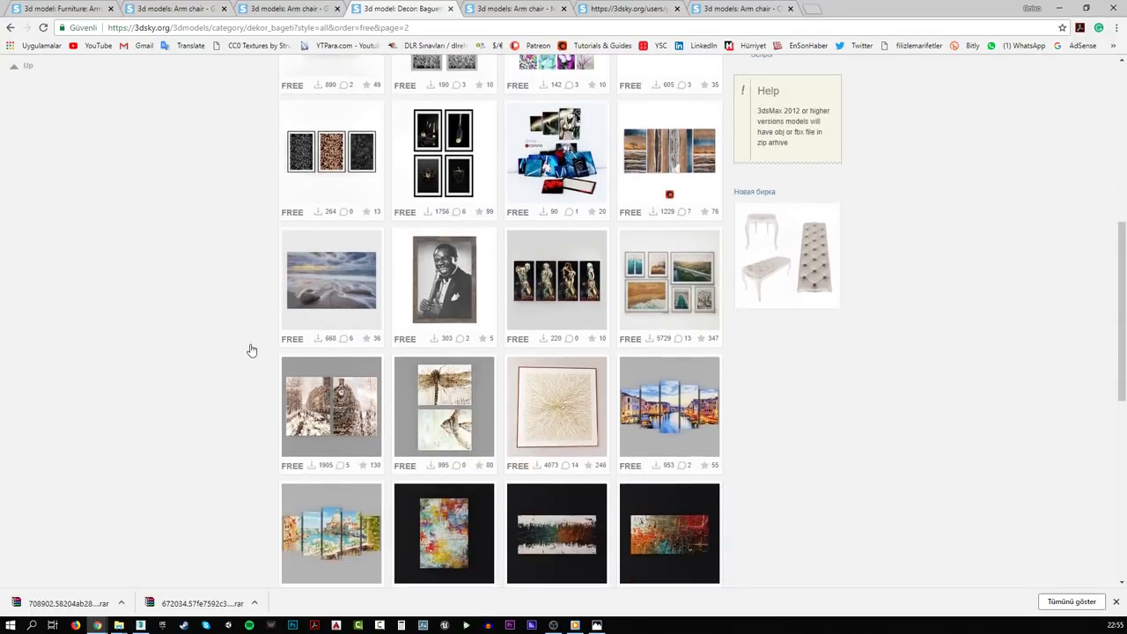
{"action": "scroll", "coordinate": [251, 350], "scroll_direction": "down", "scroll_amount": 1}
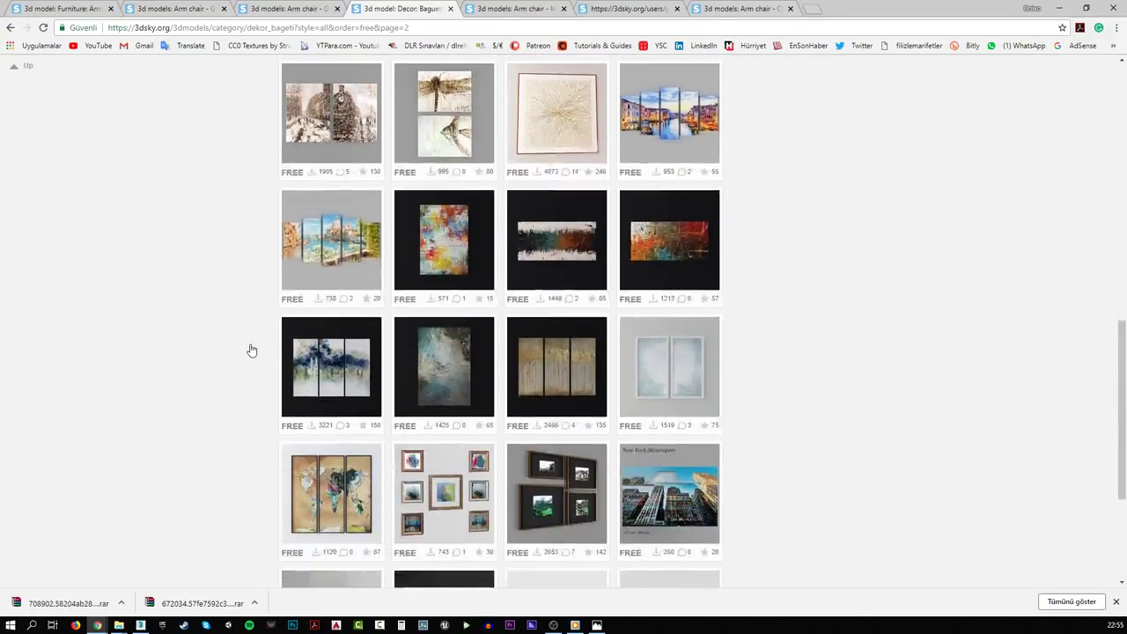
{"action": "scroll", "coordinate": [251, 350], "scroll_direction": "down", "scroll_amount": 2}
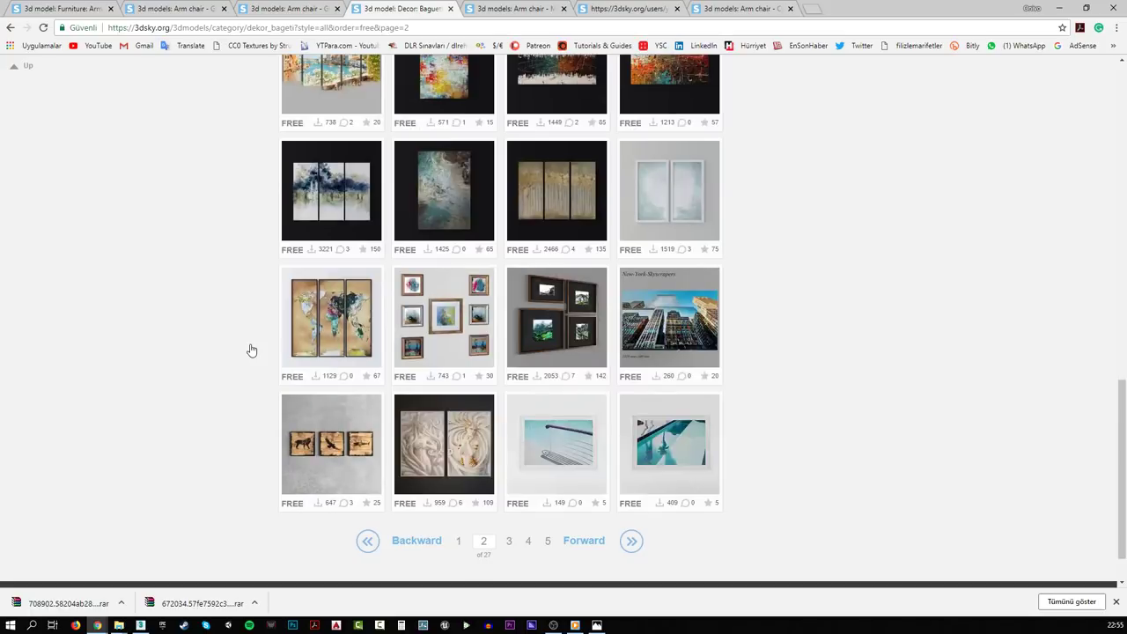
{"action": "mouse_move", "coordinate": [554, 171]}
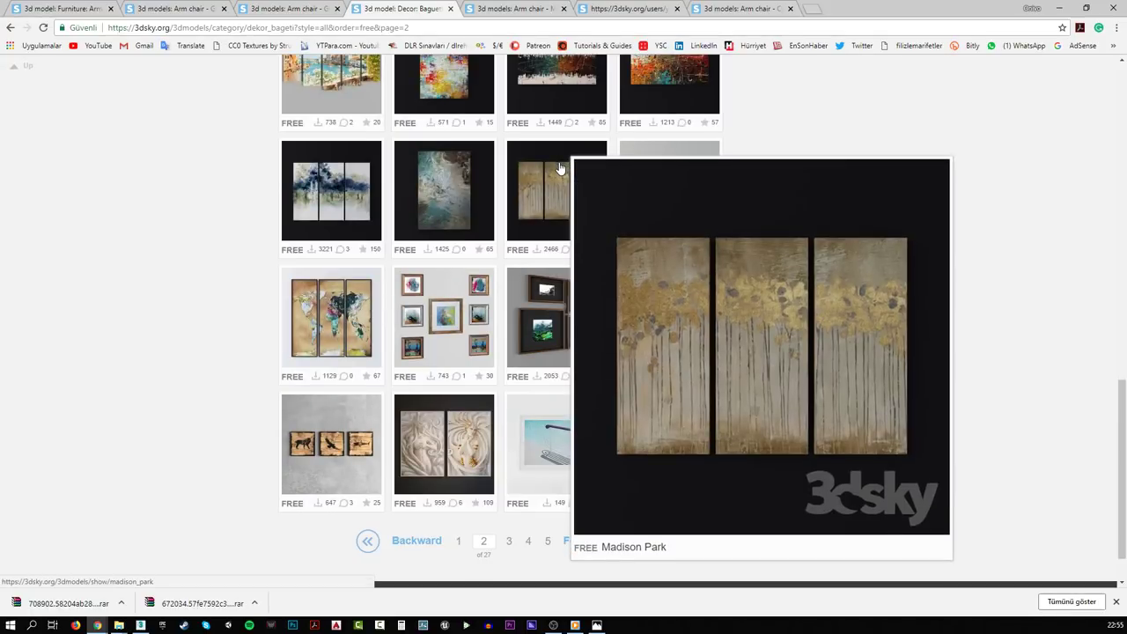
{"action": "scroll", "coordinate": [211, 299], "scroll_direction": "down", "scroll_amount": 1}
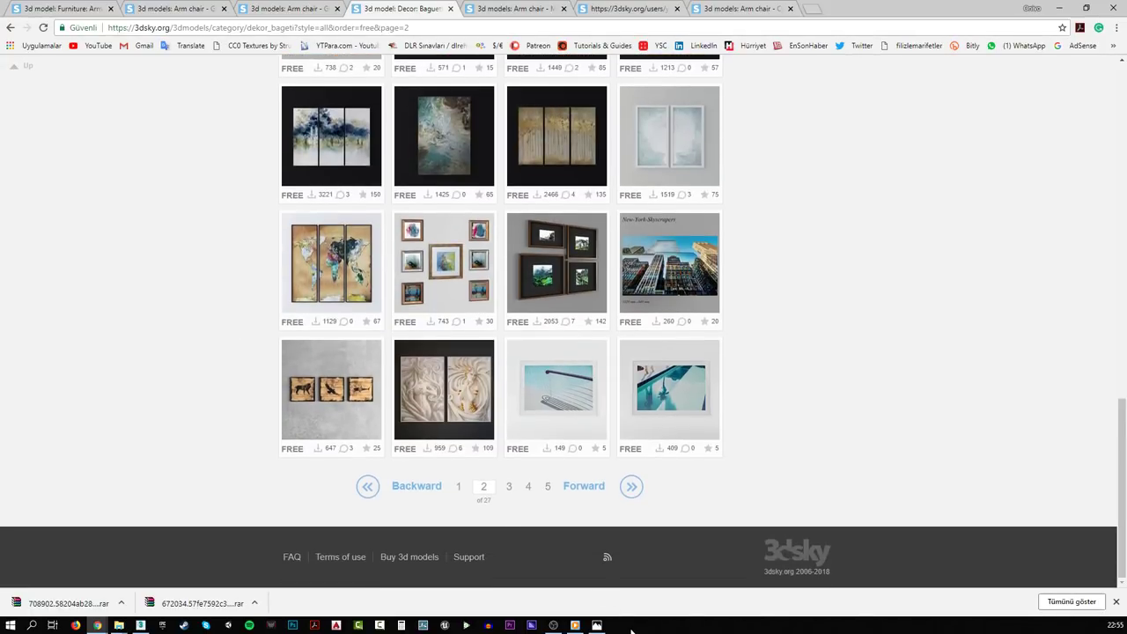
- Go to page 3 of the free frame listing and scroll through it
{"action": "left_click", "coordinate": [509, 487]}
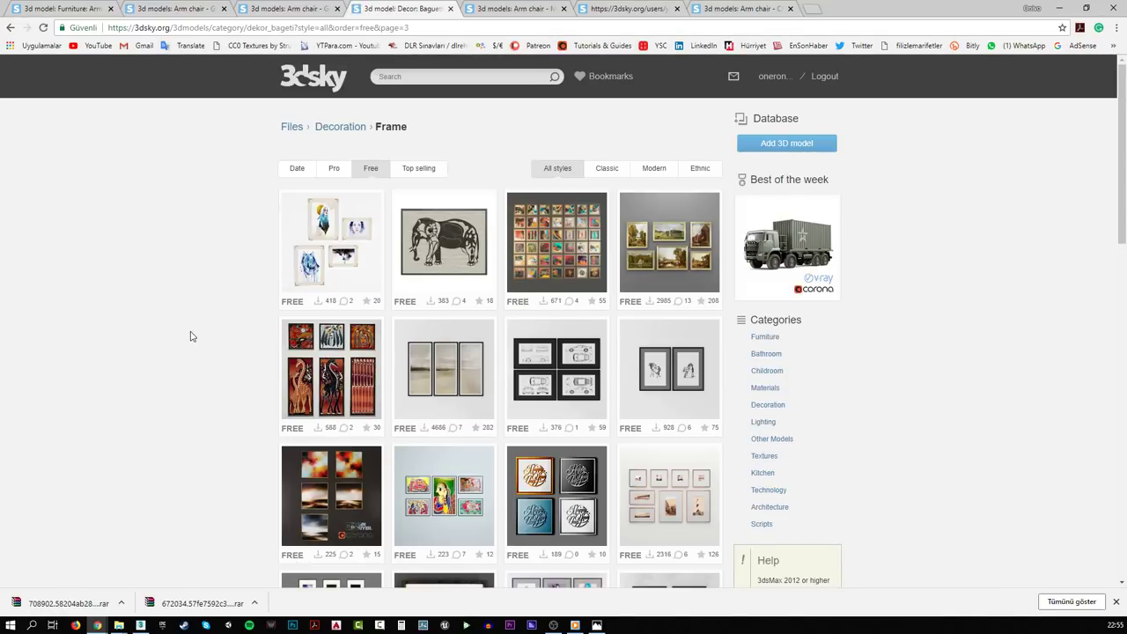
{"action": "scroll", "coordinate": [191, 337], "scroll_direction": "down", "scroll_amount": 2}
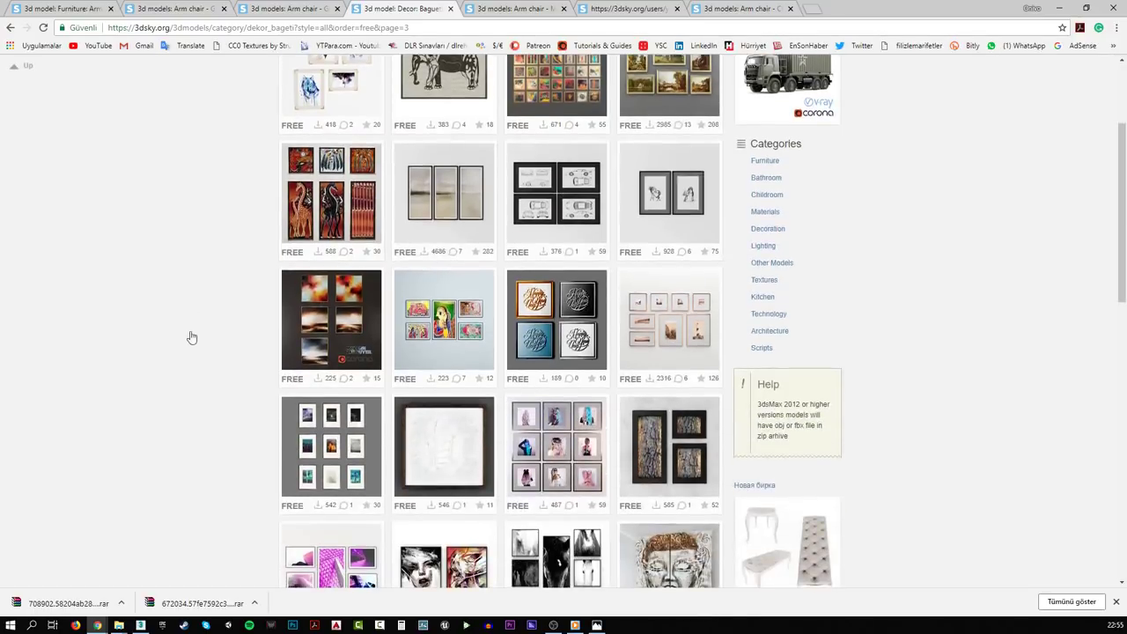
{"action": "scroll", "coordinate": [192, 337], "scroll_direction": "down", "scroll_amount": 2}
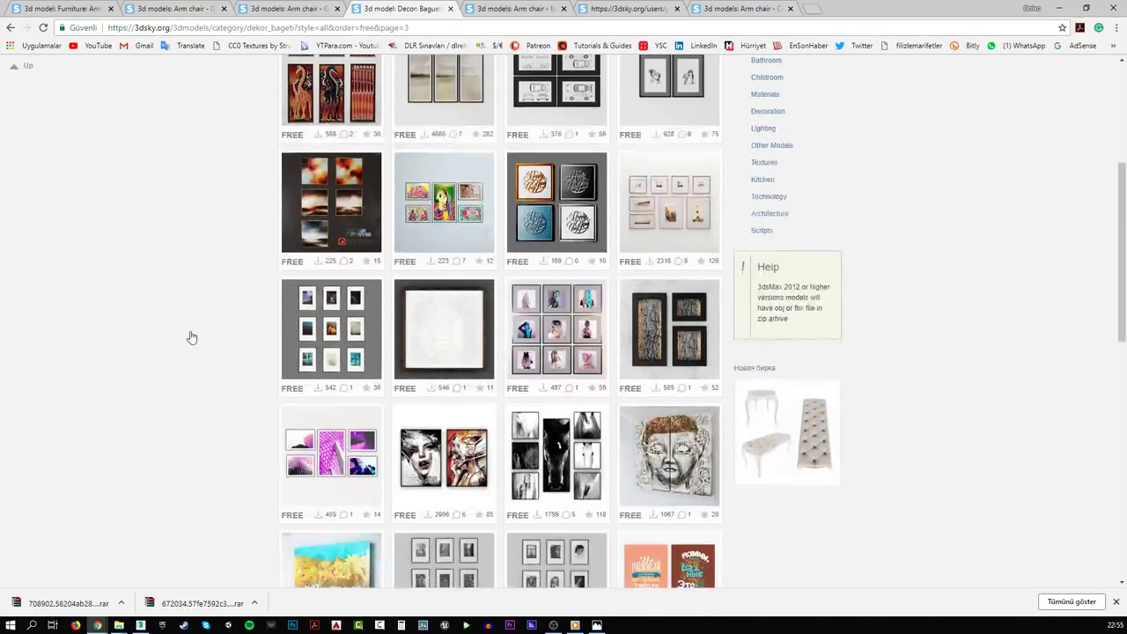
{"action": "scroll", "coordinate": [189, 334], "scroll_direction": "down", "scroll_amount": 2}
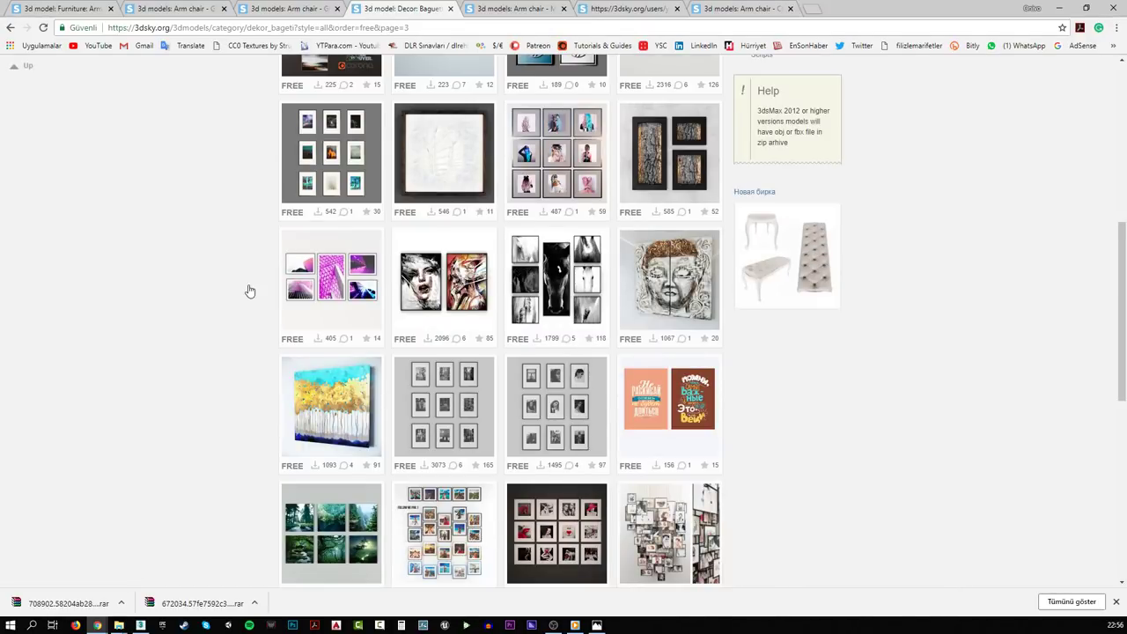
{"action": "scroll", "coordinate": [249, 291], "scroll_direction": "down", "scroll_amount": 2}
{"action": "scroll", "coordinate": [249, 290], "scroll_direction": "down", "scroll_amount": 2}
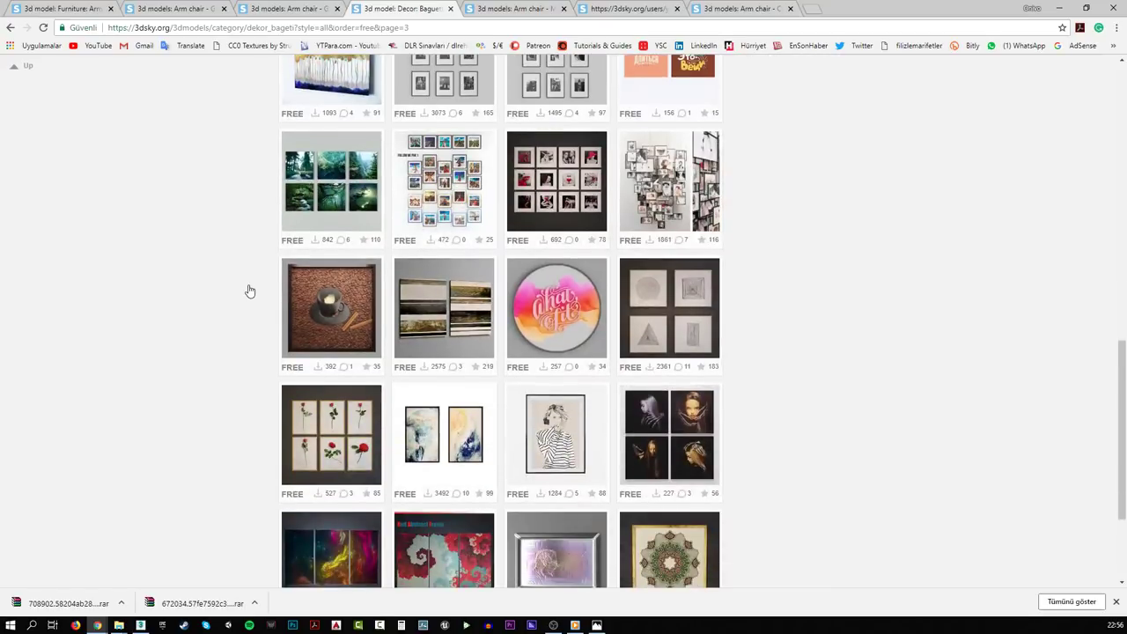
{"action": "scroll", "coordinate": [249, 291], "scroll_direction": "down", "scroll_amount": 2}
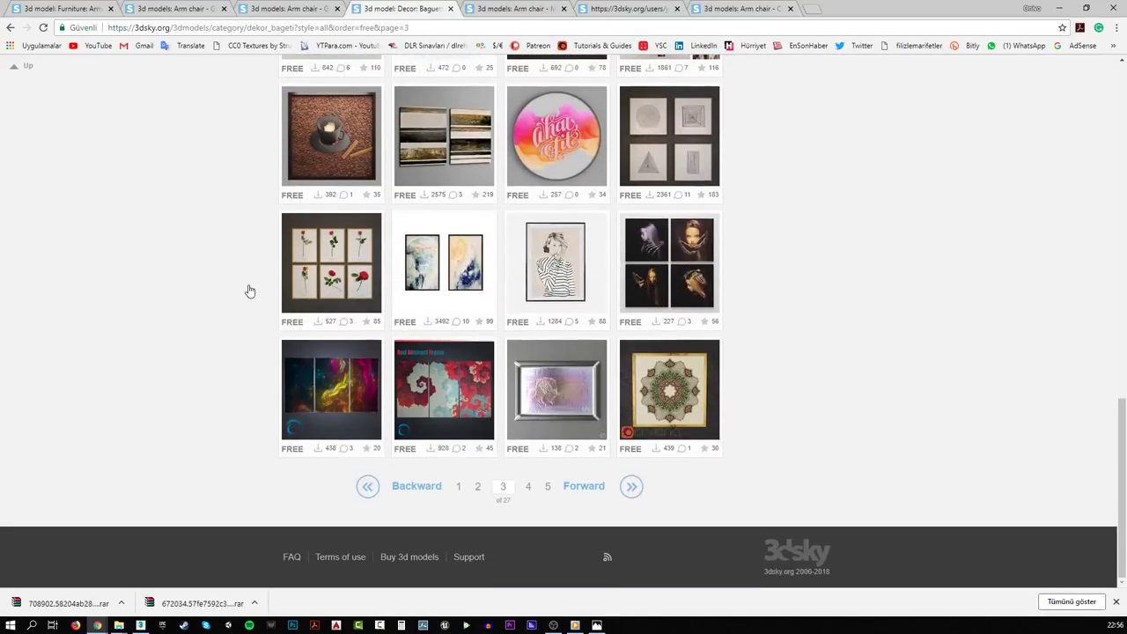
- Browse page 4 and open the Nature theme paintings model in a background tab
{"action": "left_click", "coordinate": [529, 486]}
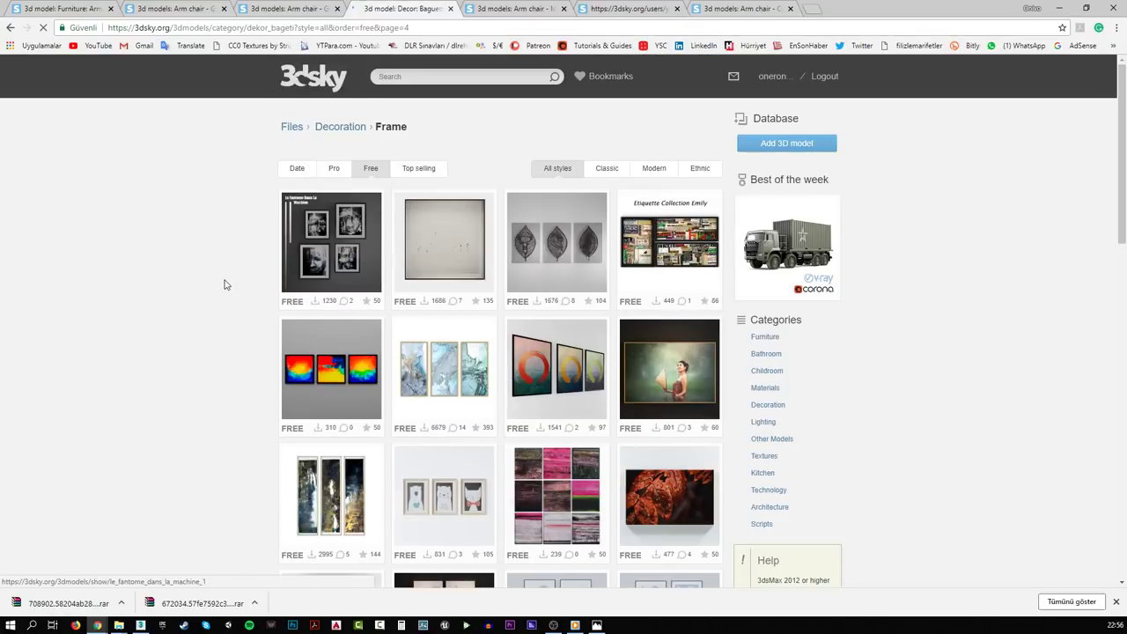
{"action": "scroll", "coordinate": [224, 281], "scroll_direction": "down", "scroll_amount": 1}
{"action": "scroll", "coordinate": [224, 284], "scroll_direction": "down", "scroll_amount": 1}
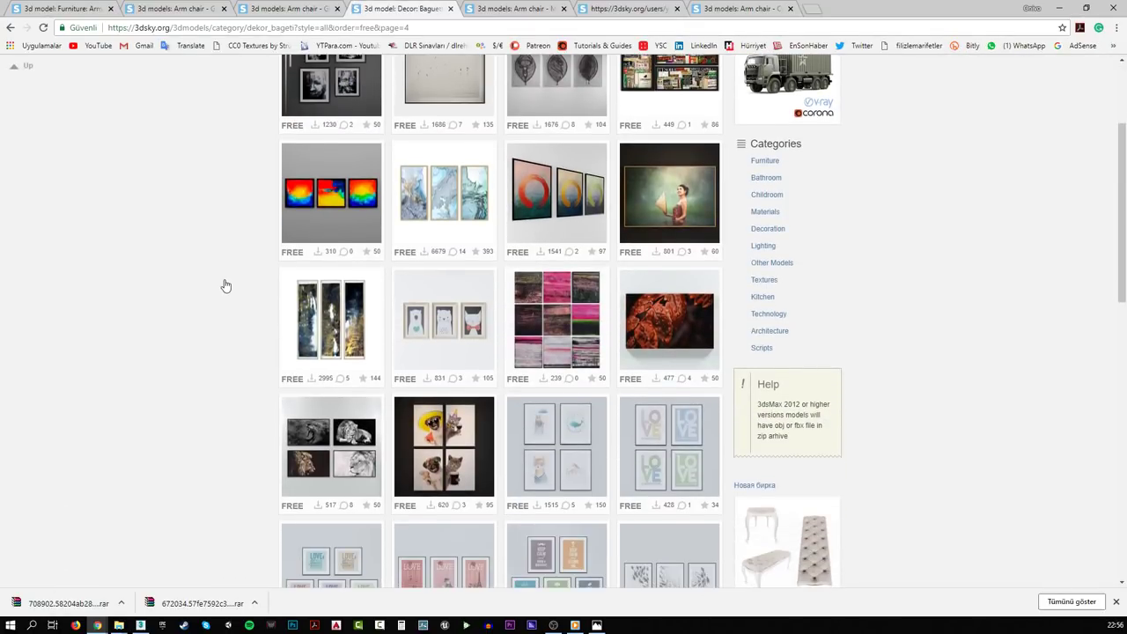
{"action": "scroll", "coordinate": [226, 285], "scroll_direction": "down", "scroll_amount": 2}
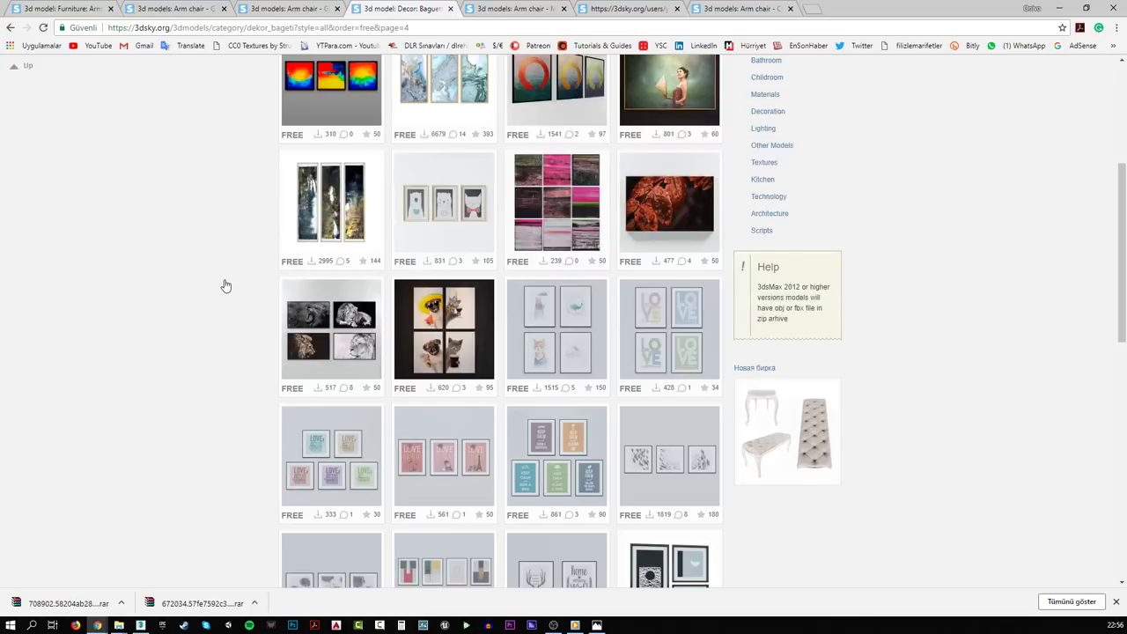
{"action": "scroll", "coordinate": [225, 286], "scroll_direction": "down", "scroll_amount": 2}
{"action": "scroll", "coordinate": [225, 285], "scroll_direction": "down", "scroll_amount": 1}
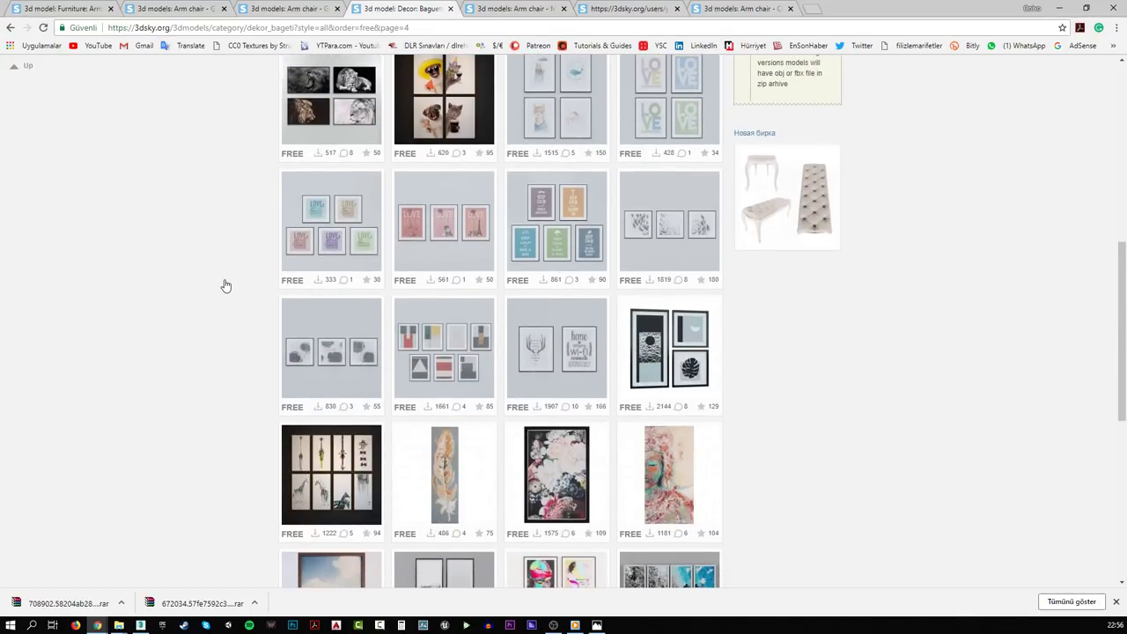
{"action": "scroll", "coordinate": [225, 285], "scroll_direction": "down", "scroll_amount": 1}
{"action": "scroll", "coordinate": [150, 330], "scroll_direction": "down", "scroll_amount": 1}
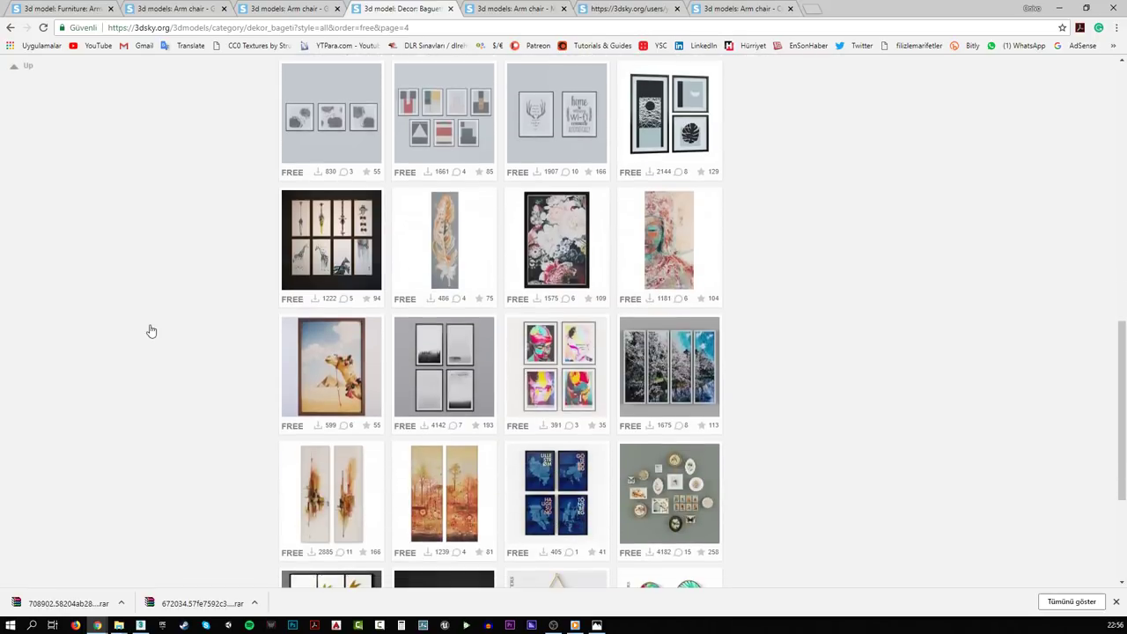
{"action": "mouse_move", "coordinate": [435, 280]}
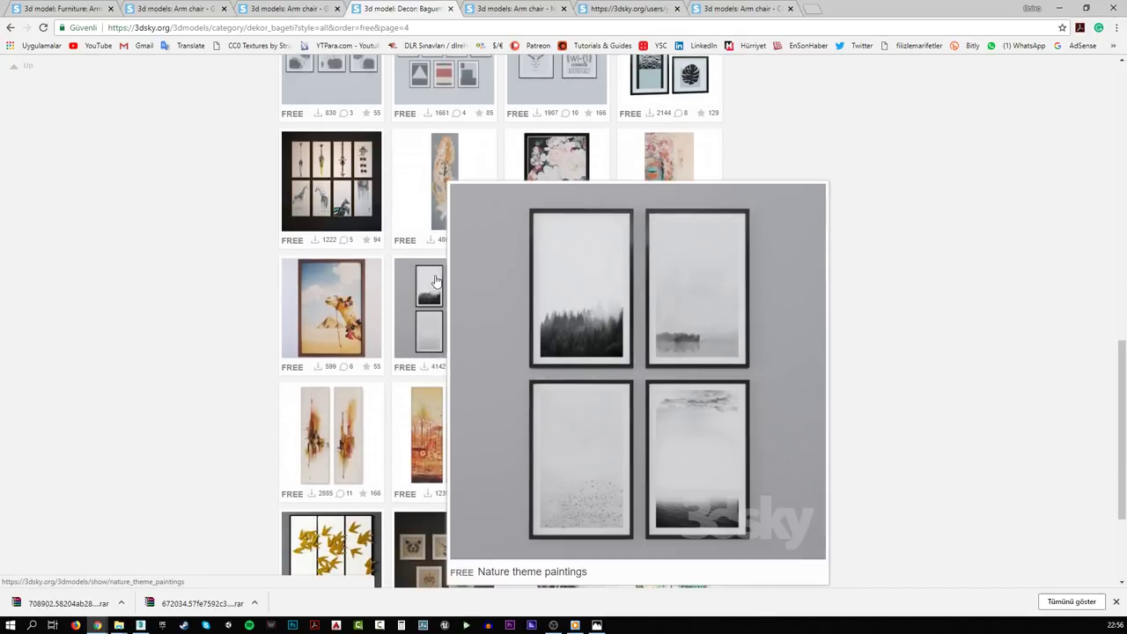
{"action": "middle_click", "coordinate": [435, 280]}
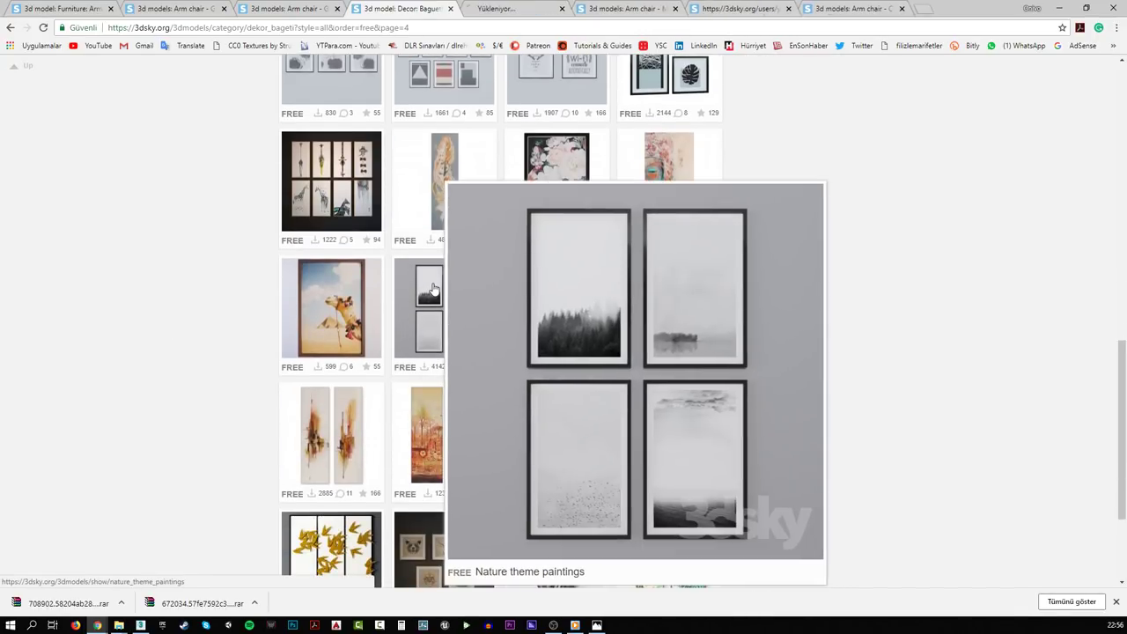
{"action": "scroll", "coordinate": [191, 355], "scroll_direction": "down", "scroll_amount": 1}
{"action": "scroll", "coordinate": [192, 357], "scroll_direction": "down", "scroll_amount": 1}
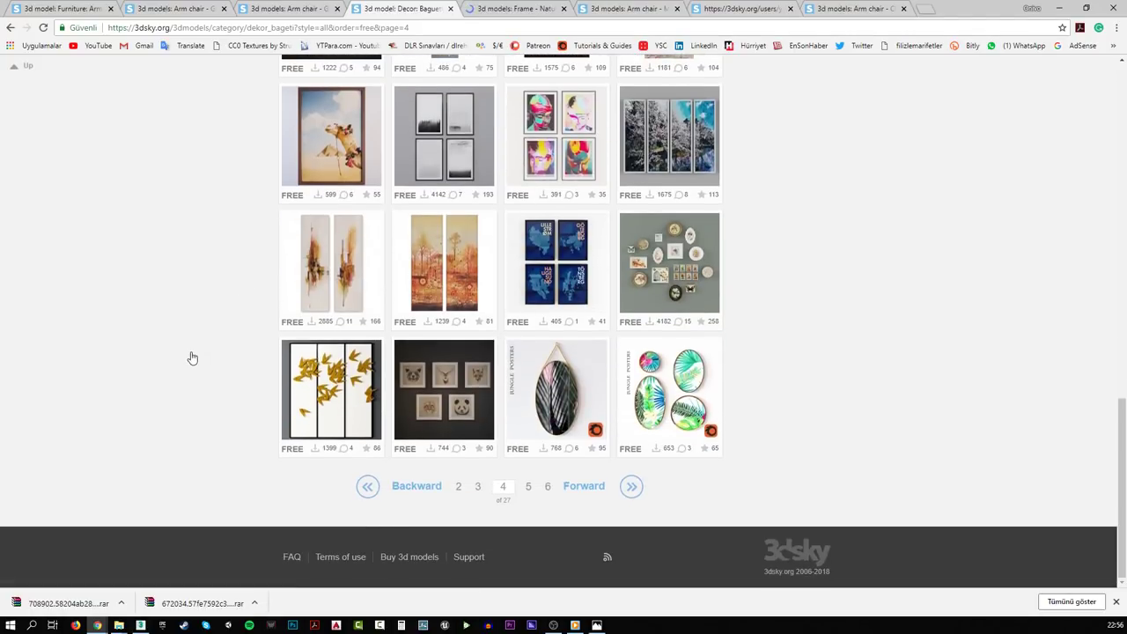
- Browse page 5 and open the modern dog frame model in a background tab
{"action": "left_click", "coordinate": [529, 488]}
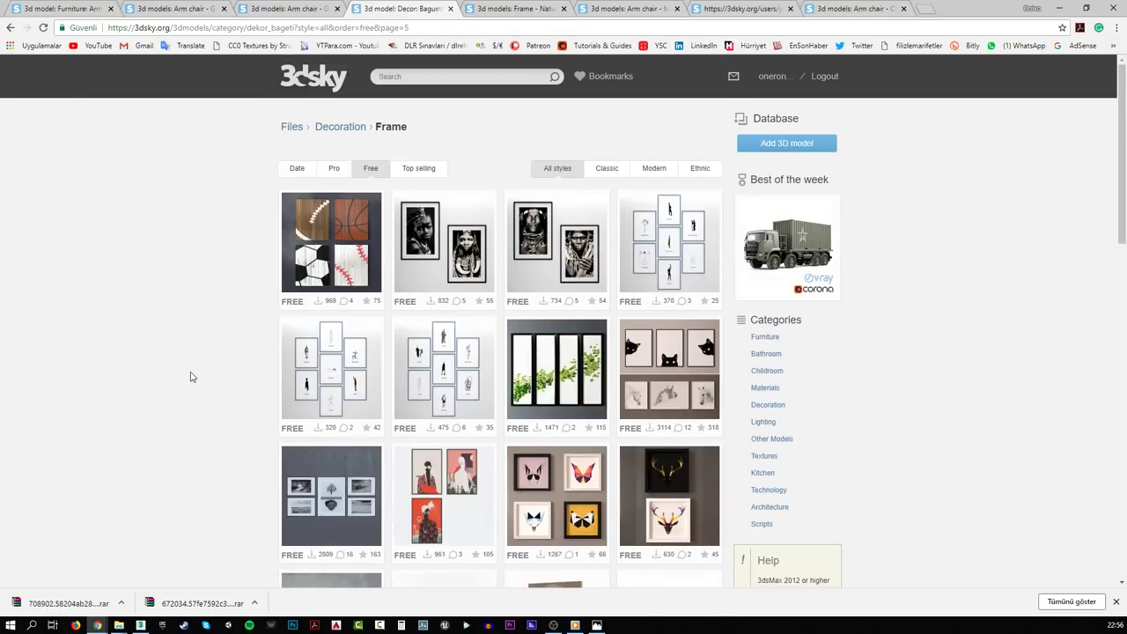
{"action": "scroll", "coordinate": [190, 377], "scroll_direction": "down", "scroll_amount": 3}
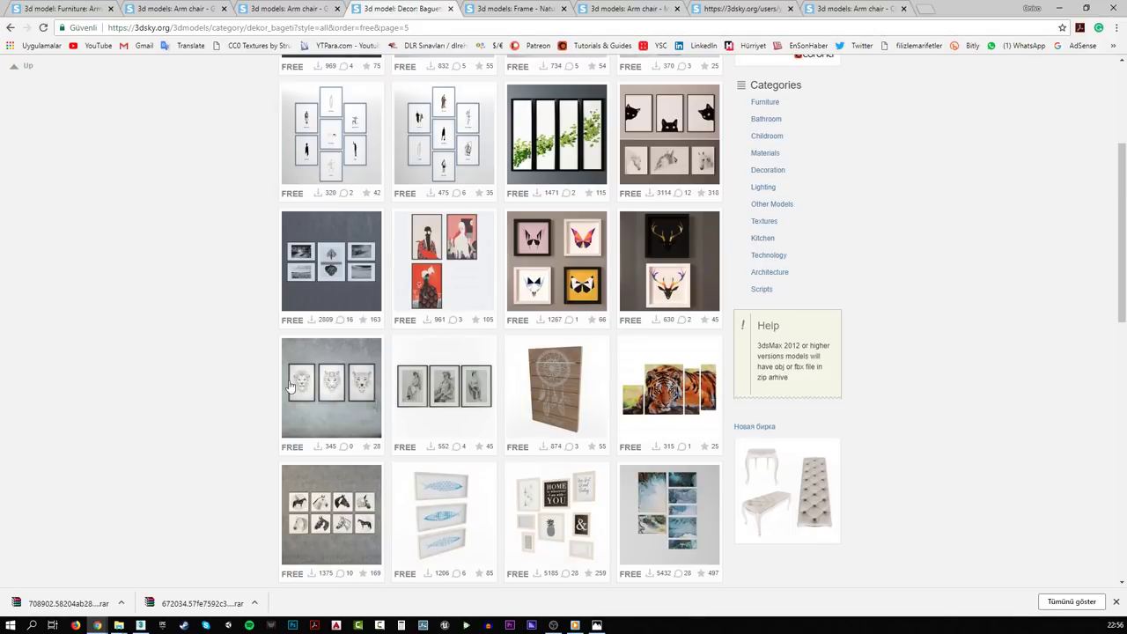
{"action": "mouse_move", "coordinate": [433, 391]}
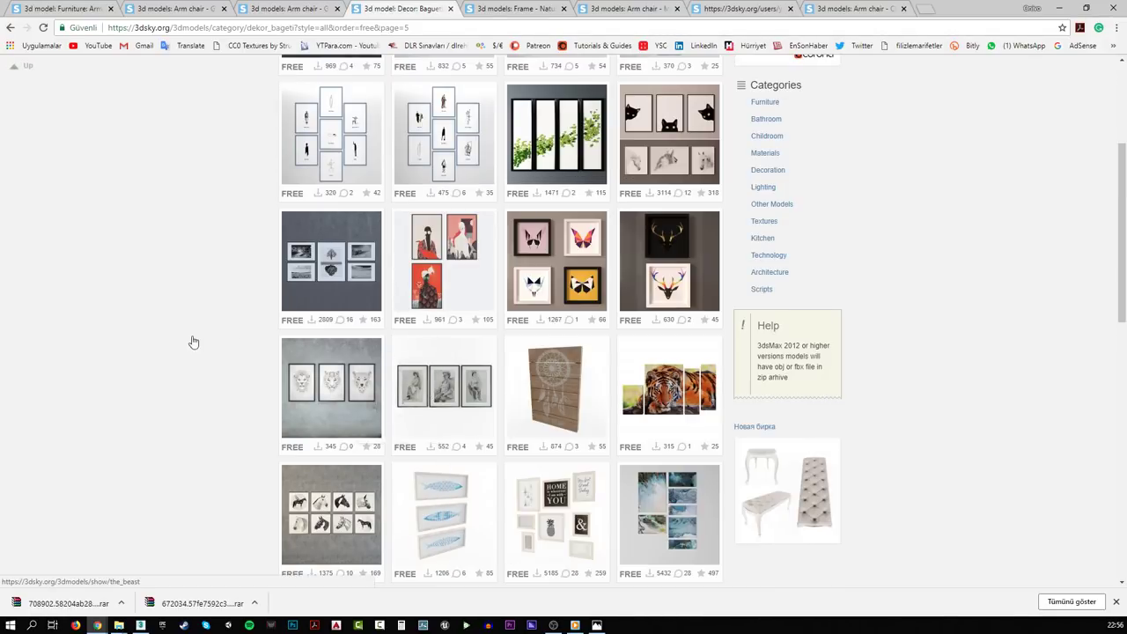
{"action": "scroll", "coordinate": [190, 342], "scroll_direction": "down", "scroll_amount": 2}
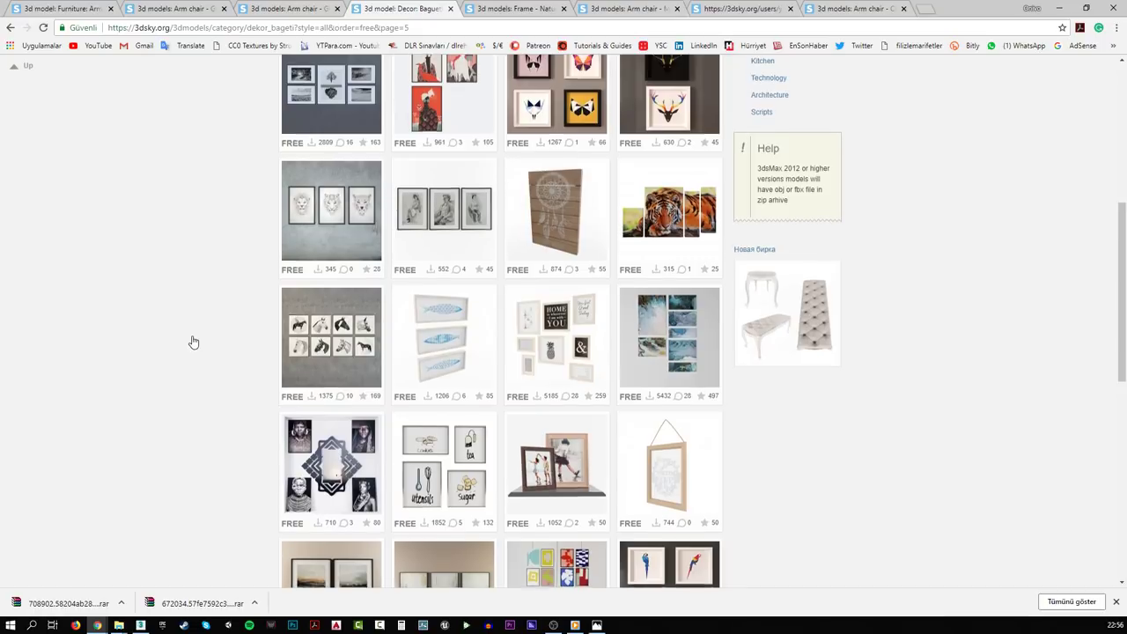
{"action": "scroll", "coordinate": [193, 341], "scroll_direction": "down", "scroll_amount": 2}
{"action": "scroll", "coordinate": [193, 342], "scroll_direction": "down", "scroll_amount": 2}
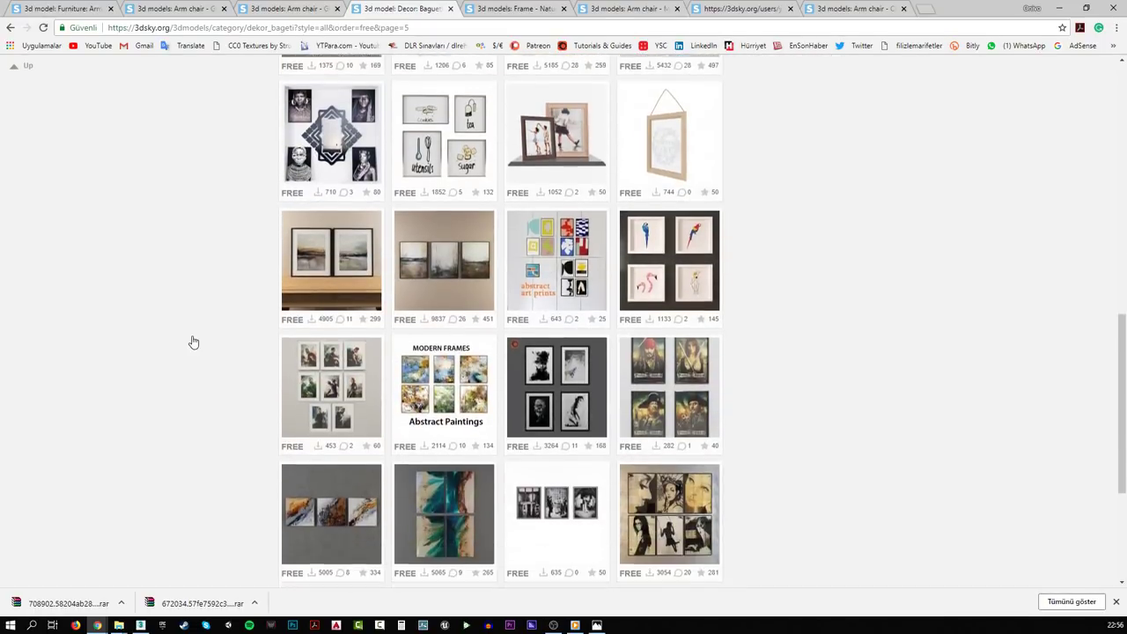
{"action": "mouse_move", "coordinate": [536, 351]}
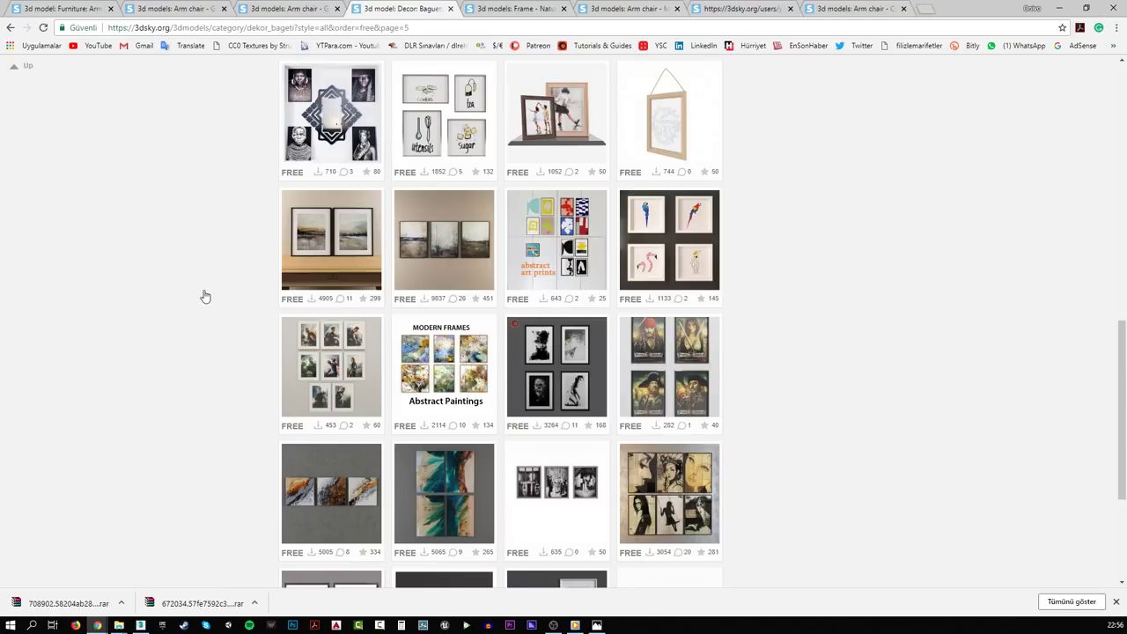
{"action": "scroll", "coordinate": [205, 295], "scroll_direction": "down", "scroll_amount": 2}
{"action": "mouse_move", "coordinate": [596, 219]}
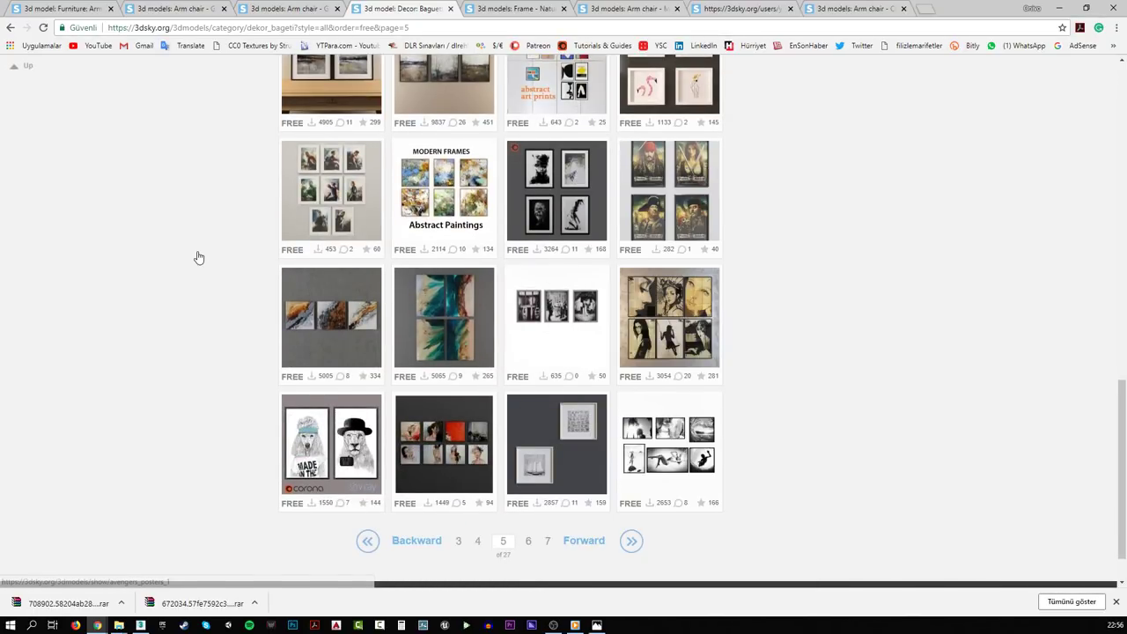
{"action": "scroll", "coordinate": [196, 255], "scroll_direction": "down", "scroll_amount": 2}
{"action": "mouse_move", "coordinate": [666, 396]}
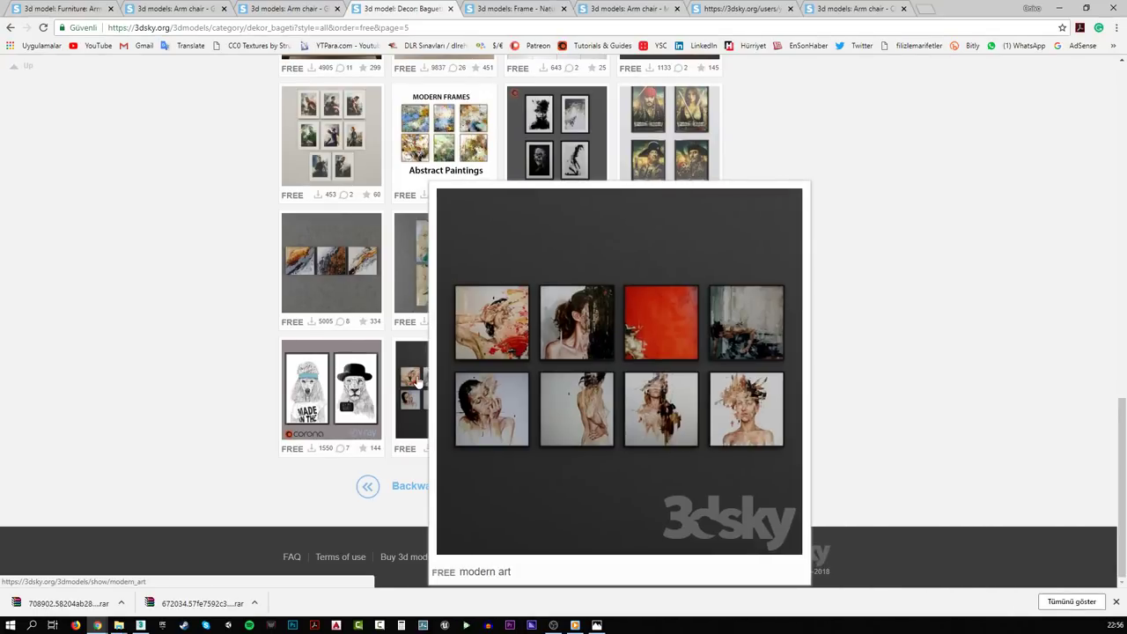
{"action": "mouse_move", "coordinate": [326, 373]}
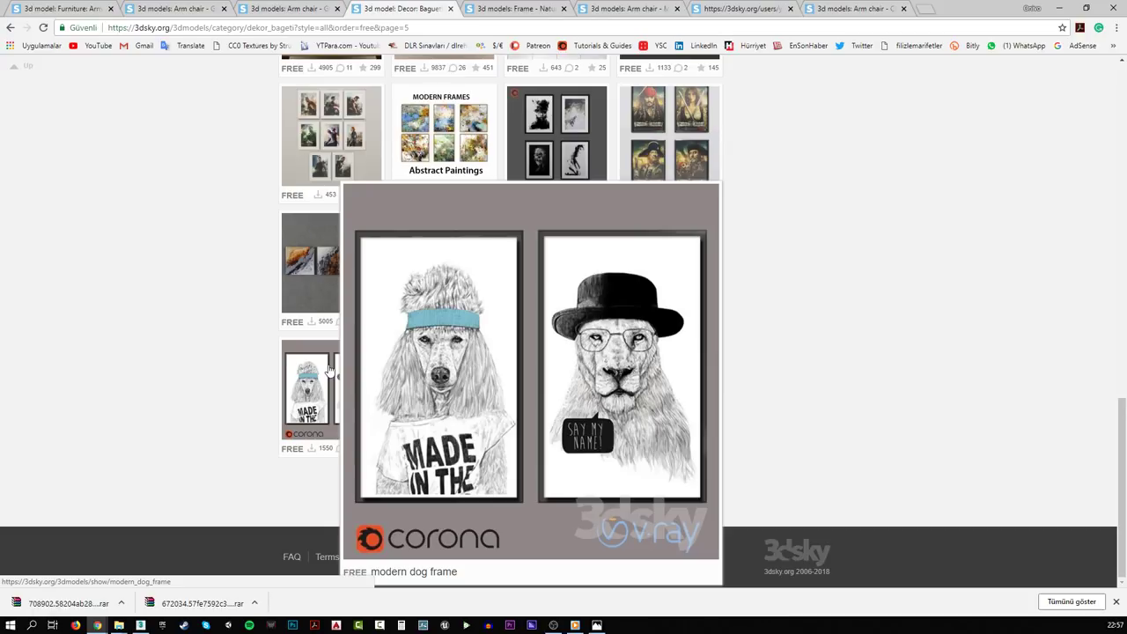
{"action": "middle_click", "coordinate": [328, 370]}
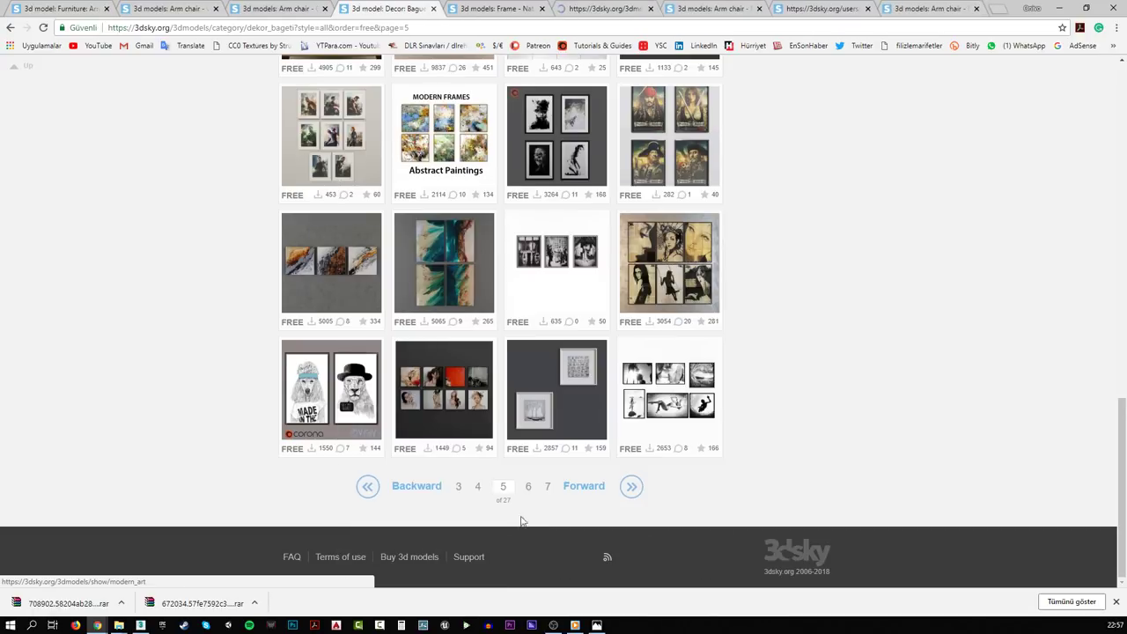
- Go to page 6 of the free frame listing and scroll through it
{"action": "left_click", "coordinate": [527, 489]}
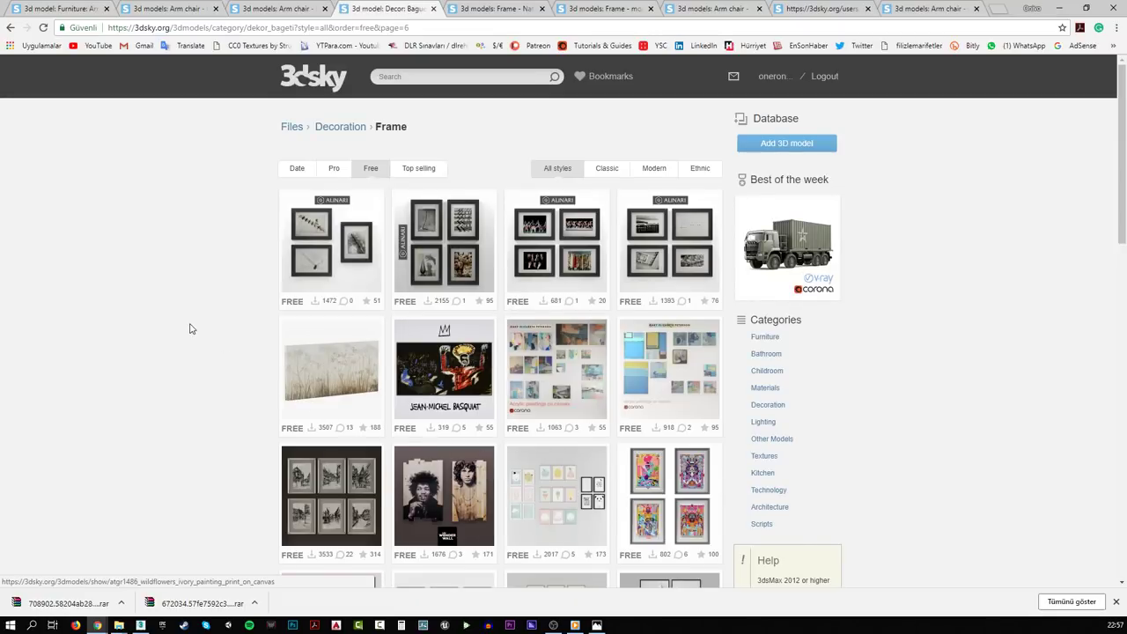
{"action": "scroll", "coordinate": [189, 328], "scroll_direction": "down", "scroll_amount": 1}
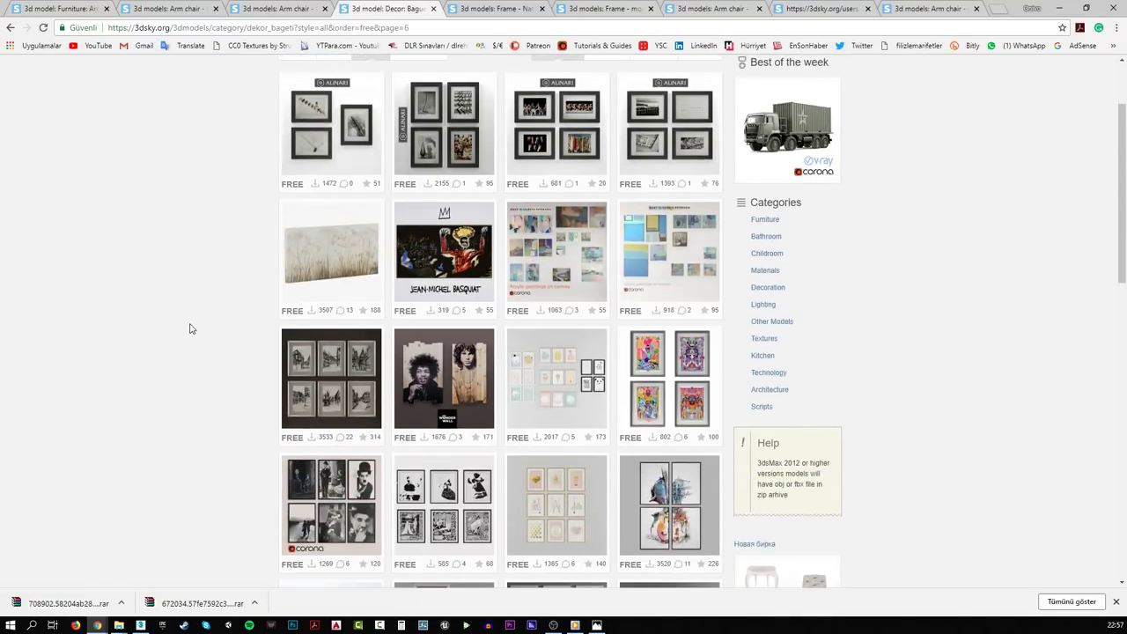
{"action": "scroll", "coordinate": [189, 328], "scroll_direction": "down", "scroll_amount": 1}
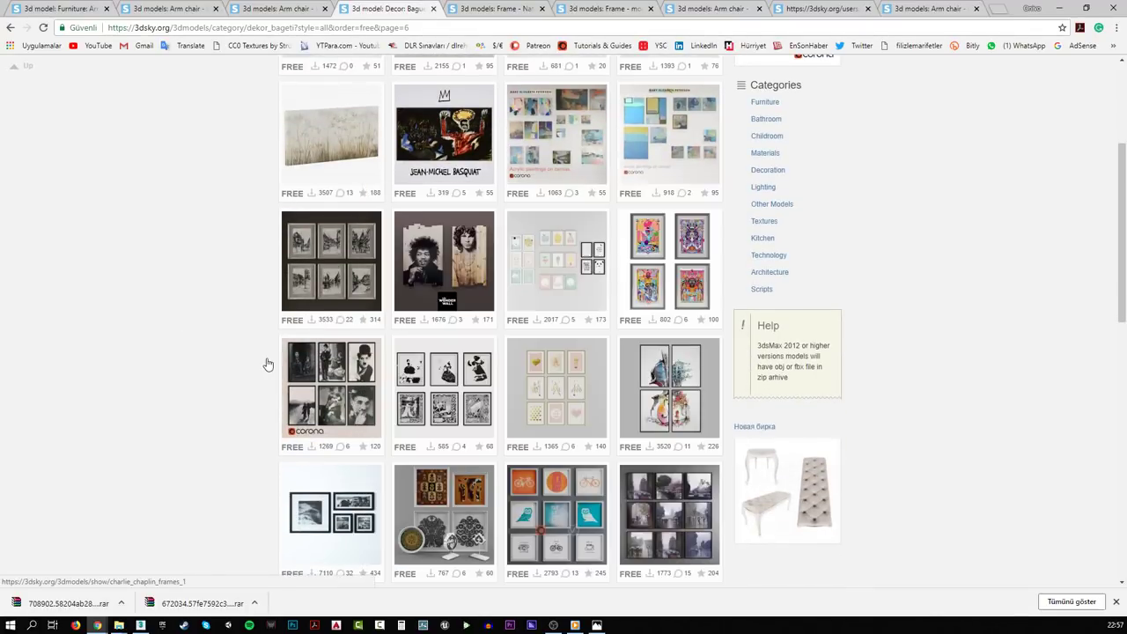
{"action": "scroll", "coordinate": [268, 364], "scroll_direction": "down", "scroll_amount": 3}
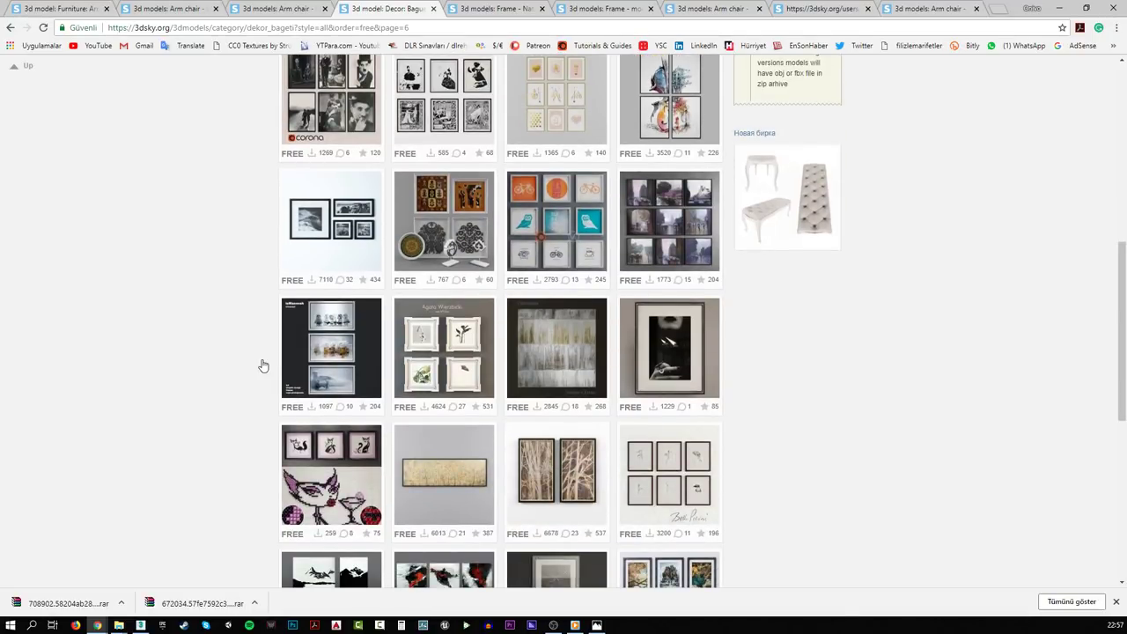
{"action": "scroll", "coordinate": [262, 365], "scroll_direction": "down", "scroll_amount": 2}
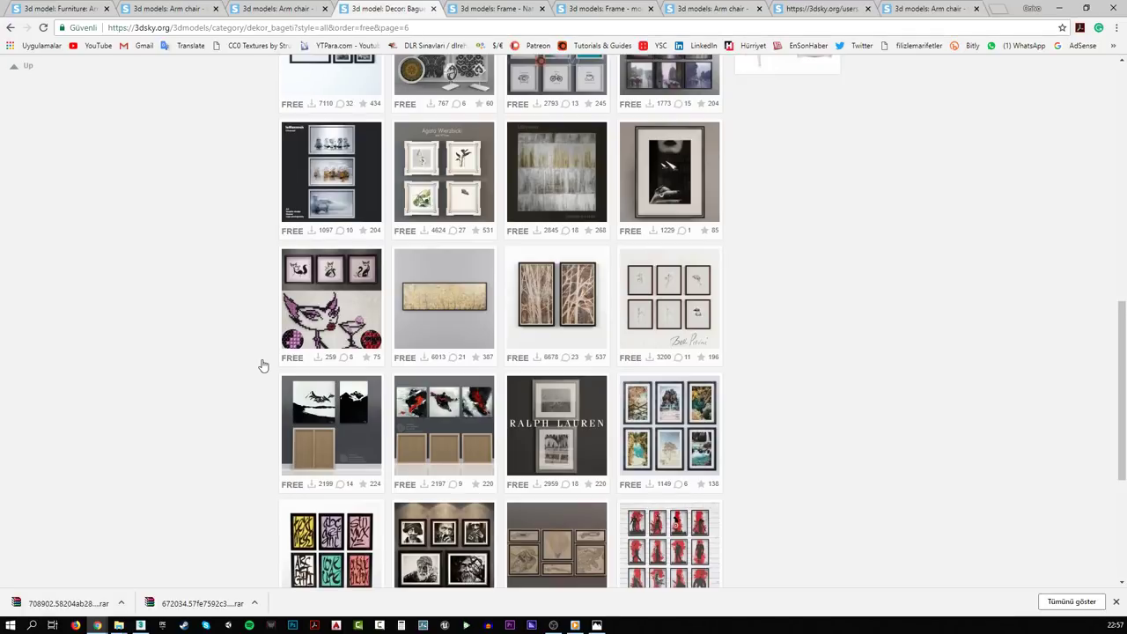
{"action": "scroll", "coordinate": [262, 364], "scroll_direction": "down", "scroll_amount": 3}
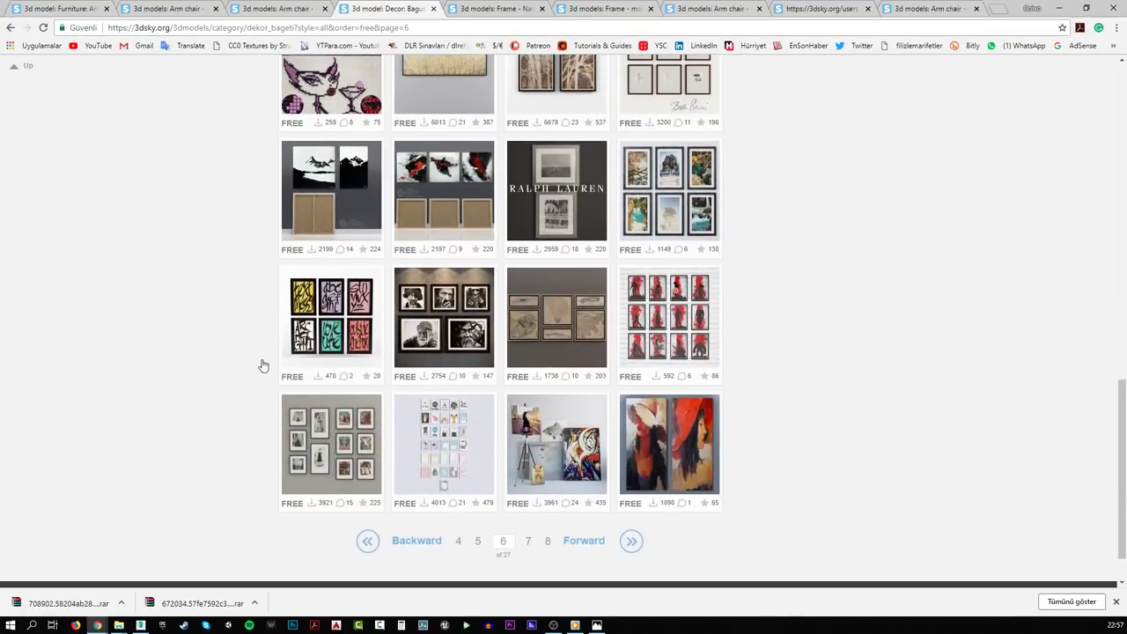
{"action": "scroll", "coordinate": [262, 364], "scroll_direction": "down", "scroll_amount": 1}
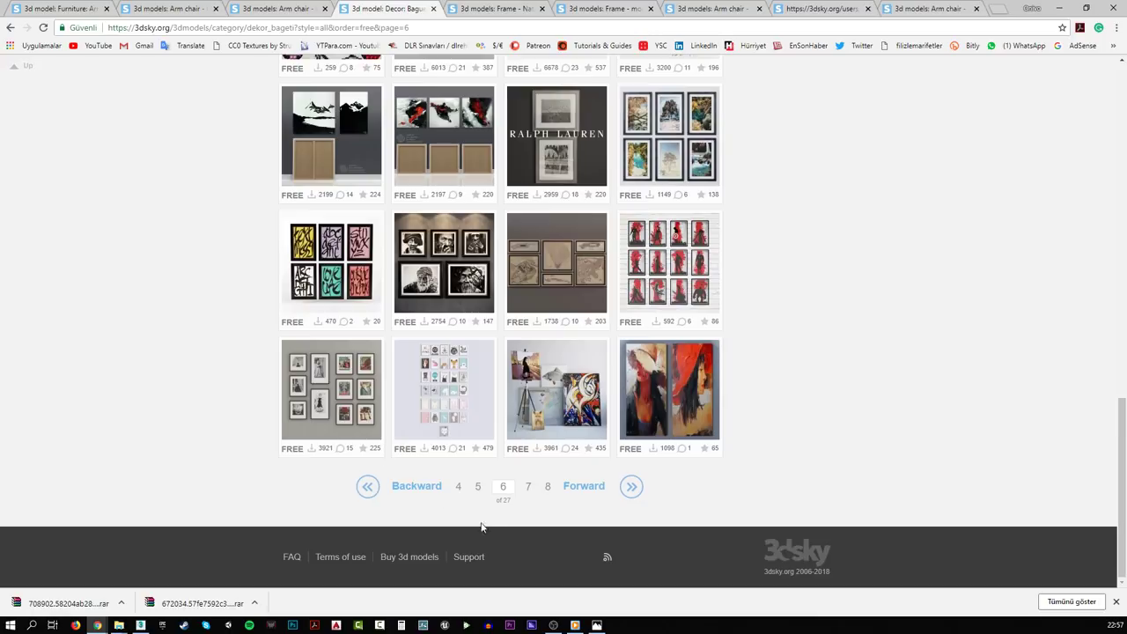
- Go to page 7 of the free frame listing and scroll through it
{"action": "left_click", "coordinate": [529, 487]}
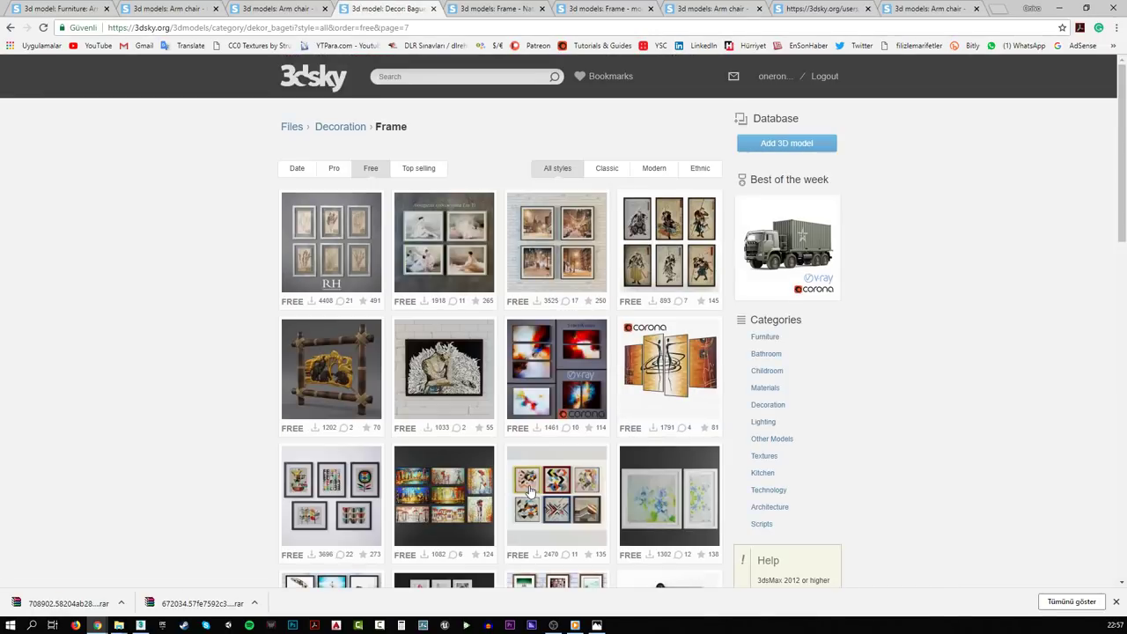
{"action": "scroll", "coordinate": [211, 396], "scroll_direction": "down", "scroll_amount": 3}
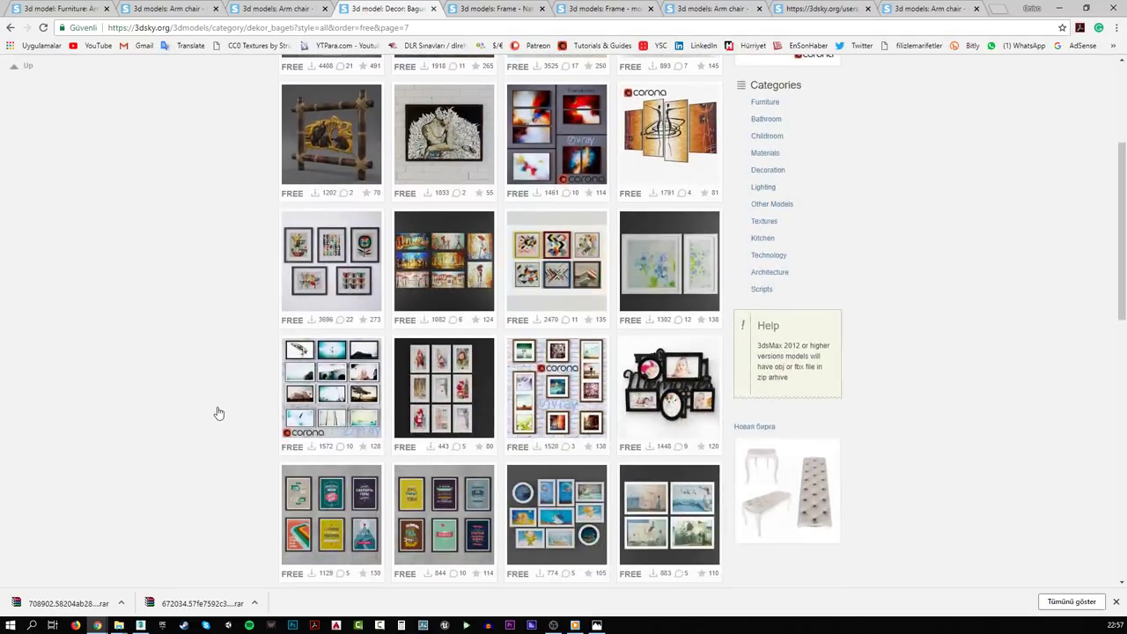
{"action": "scroll", "coordinate": [218, 413], "scroll_direction": "down", "scroll_amount": 2}
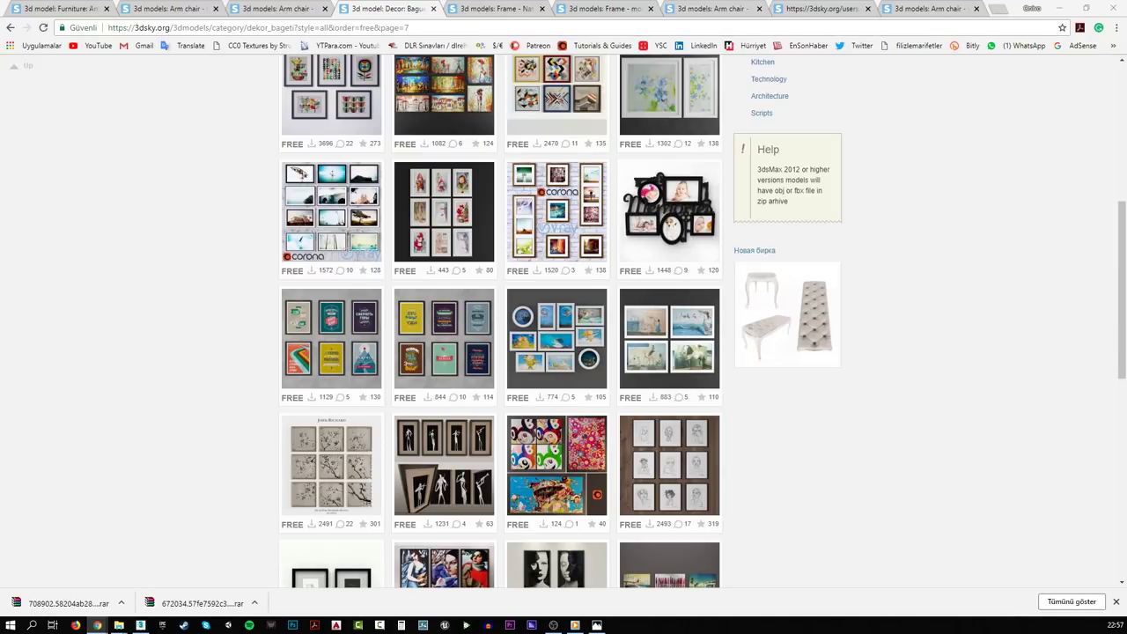
{"action": "scroll", "coordinate": [35, 387], "scroll_direction": "down", "scroll_amount": 2}
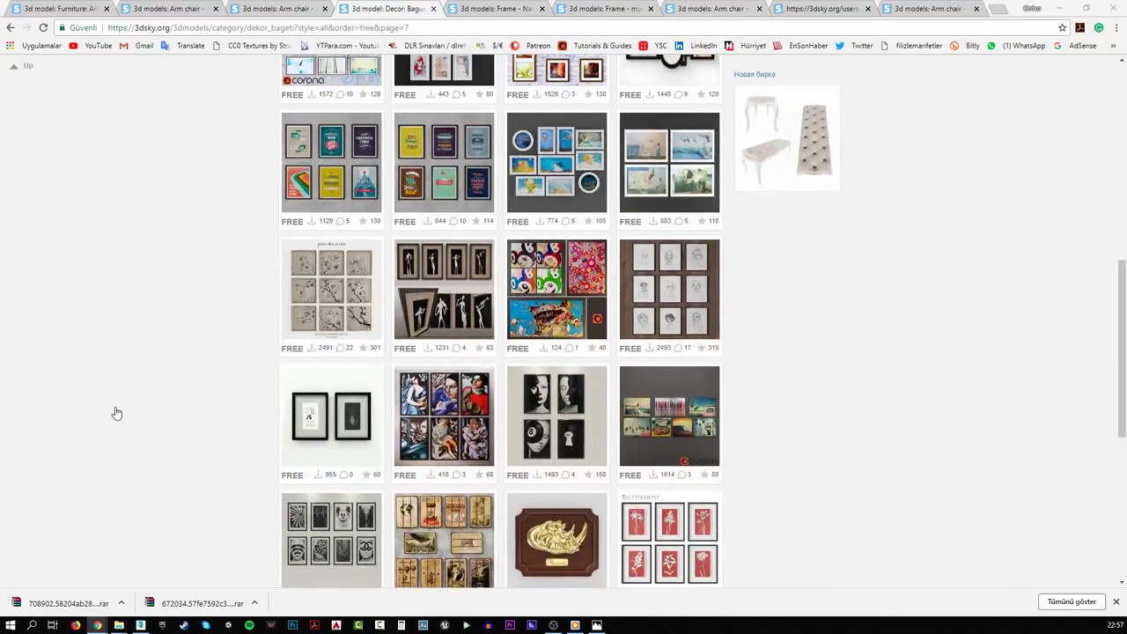
{"action": "scroll", "coordinate": [115, 410], "scroll_direction": "down", "scroll_amount": 2}
{"action": "mouse_move", "coordinate": [295, 405]}
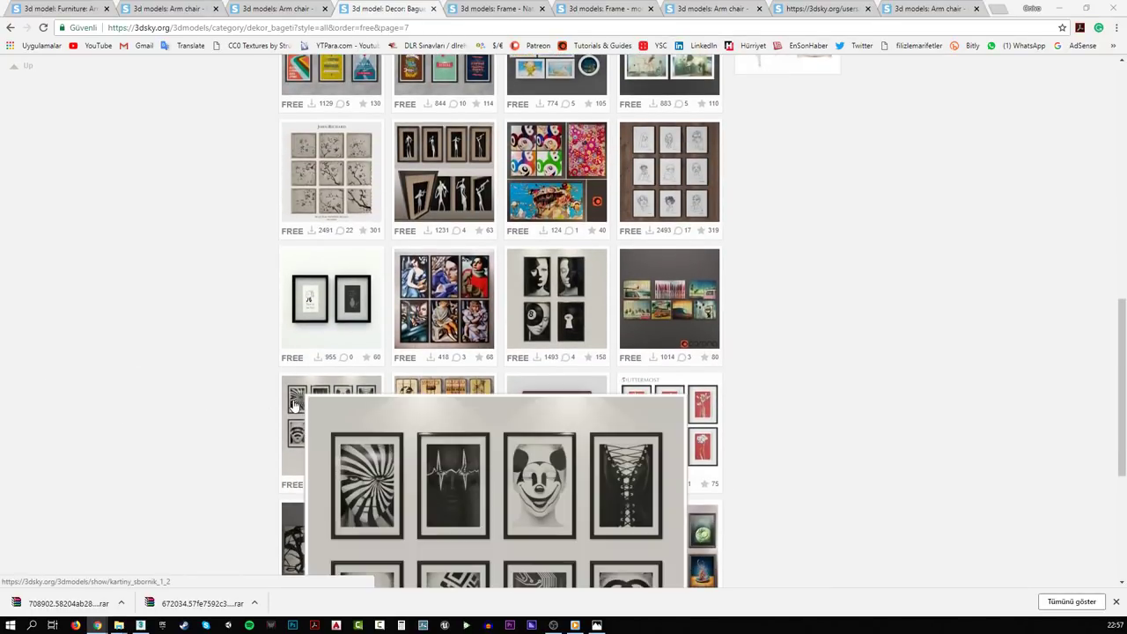
{"action": "scroll", "coordinate": [252, 397], "scroll_direction": "down", "scroll_amount": 2}
{"action": "mouse_move", "coordinate": [335, 251]}
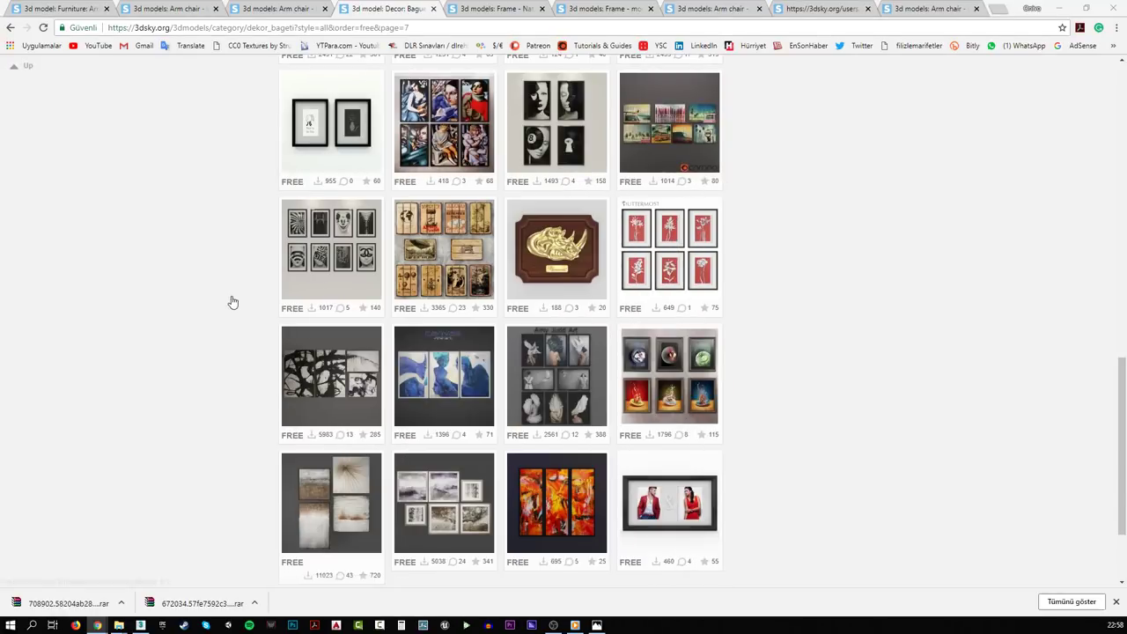
{"action": "scroll", "coordinate": [233, 302], "scroll_direction": "down", "scroll_amount": 2}
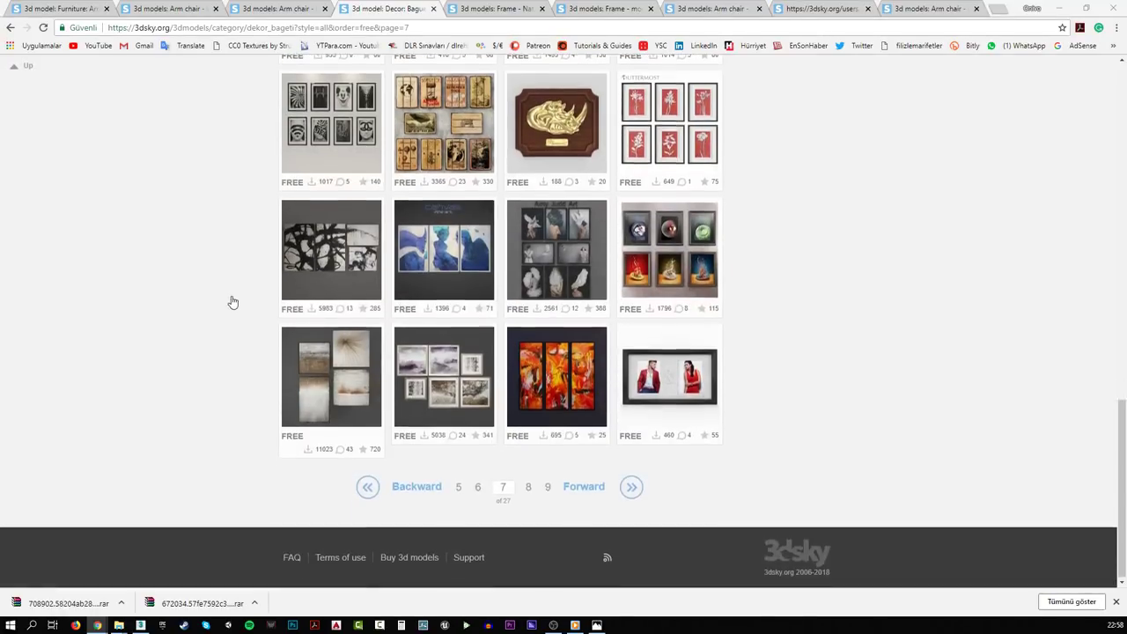
- Go to page 8 of the free frame listing and scroll through it
{"action": "left_click", "coordinate": [528, 489]}
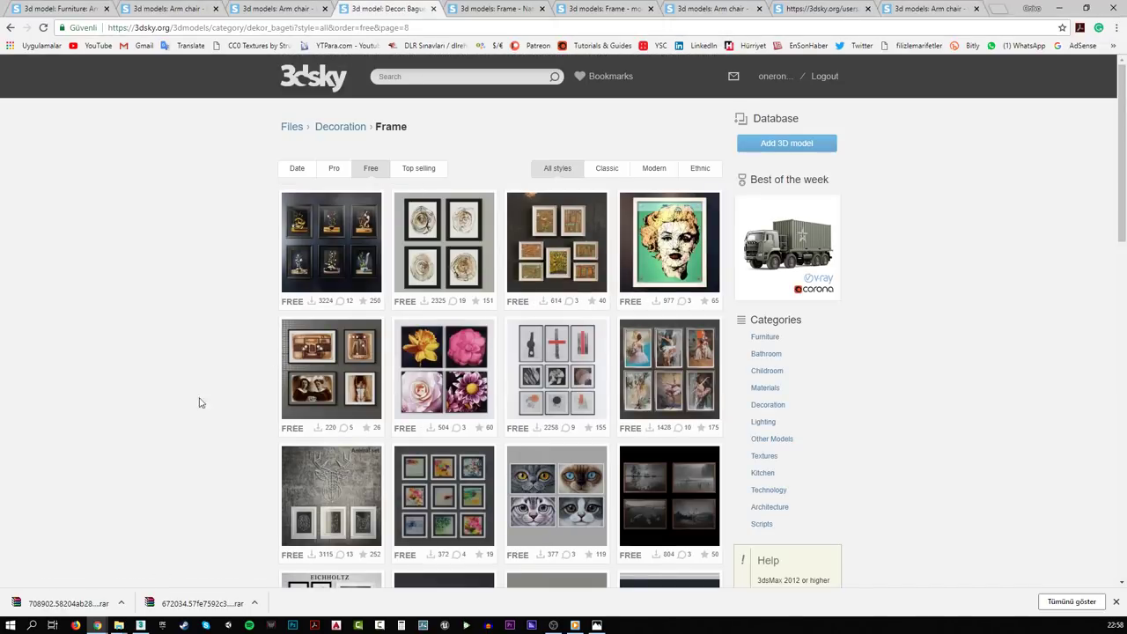
{"action": "scroll", "coordinate": [161, 420], "scroll_direction": "down", "scroll_amount": 2}
{"action": "scroll", "coordinate": [162, 421], "scroll_direction": "down", "scroll_amount": 5}
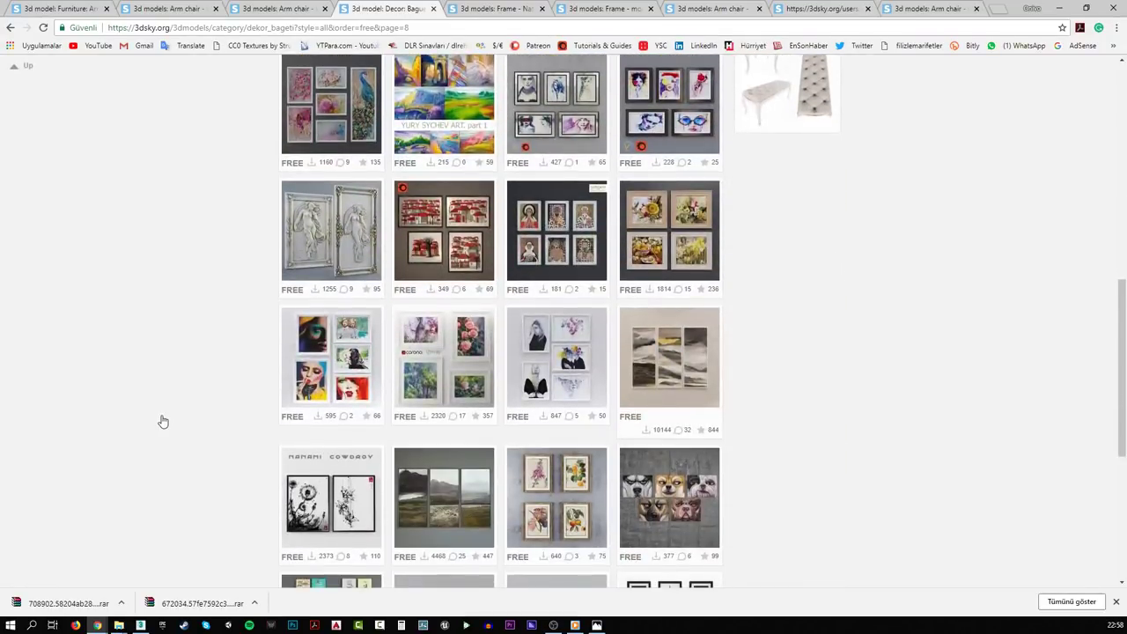
{"action": "scroll", "coordinate": [162, 422], "scroll_direction": "down", "scroll_amount": 2}
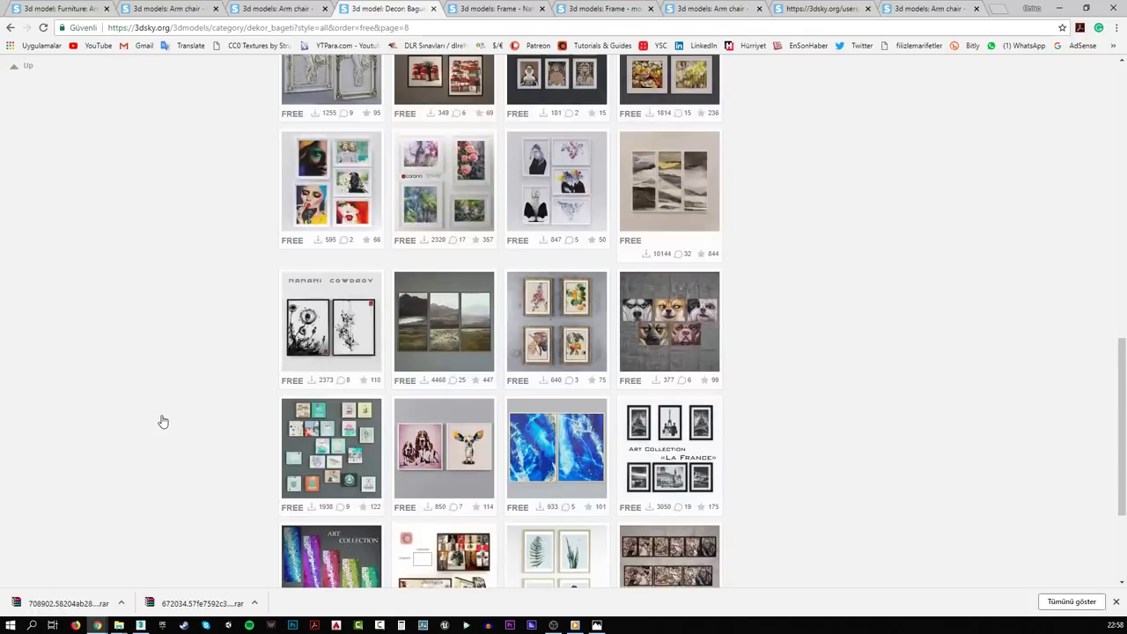
{"action": "scroll", "coordinate": [162, 421], "scroll_direction": "down", "scroll_amount": 2}
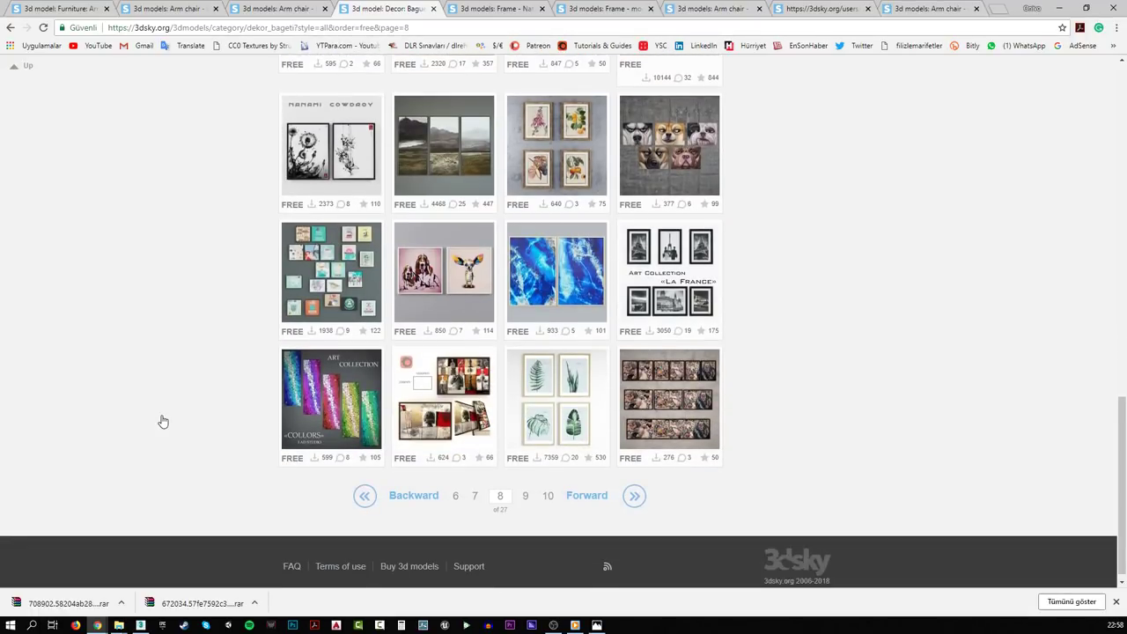
{"action": "scroll", "coordinate": [162, 422], "scroll_direction": "down", "scroll_amount": 1}
- Download the free modern dog frame model from its 3dsky page
{"action": "left_click", "coordinate": [498, 9]}
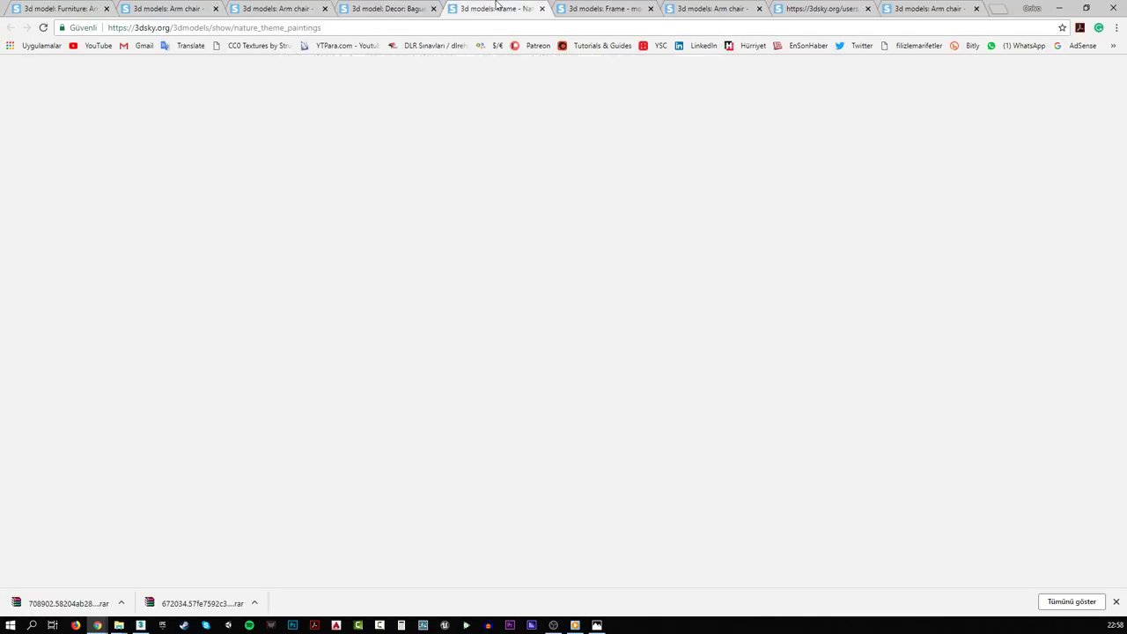
{"action": "left_click", "coordinate": [614, 7]}
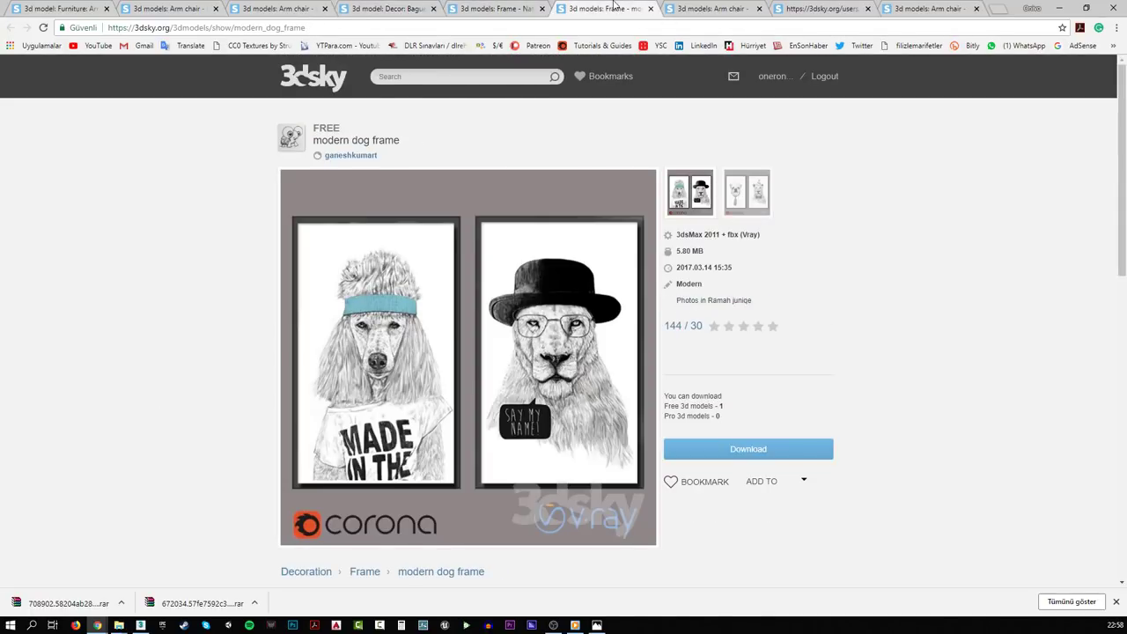
{"action": "left_click", "coordinate": [747, 454]}
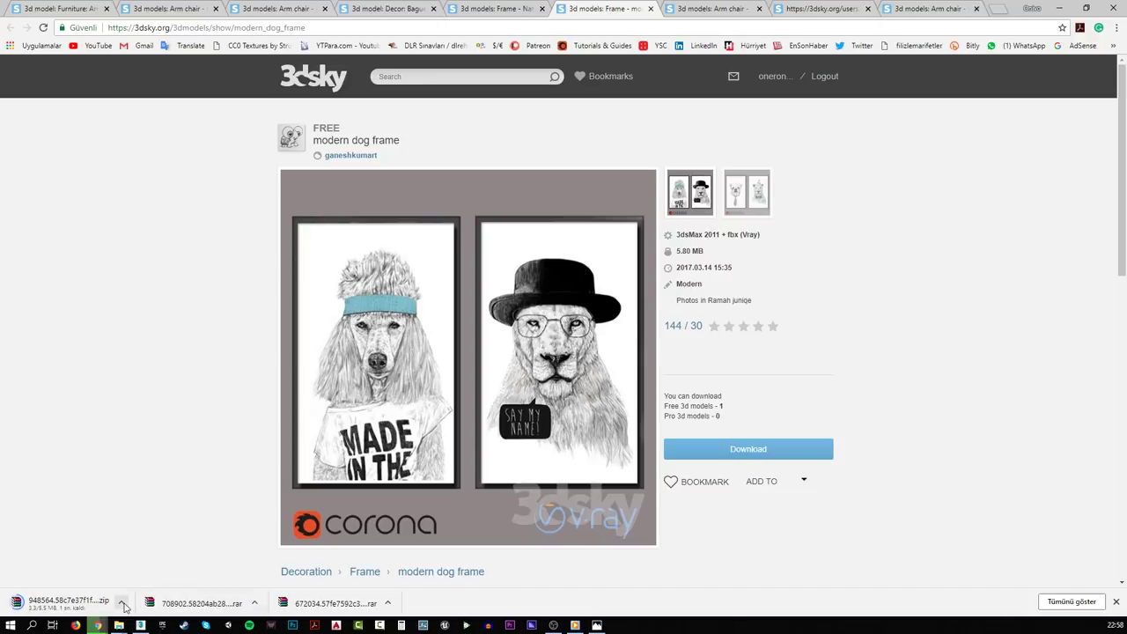
- Show the downloaded zip in its folder, then return to 3ds Max
{"action": "left_click", "coordinate": [122, 604]}
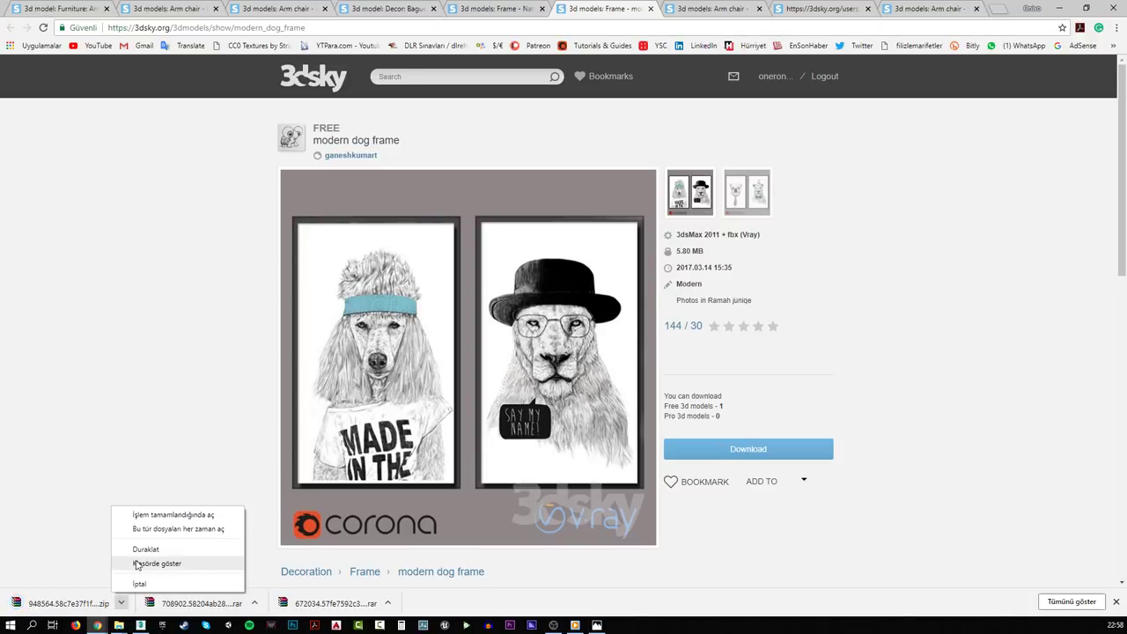
{"action": "left_click", "coordinate": [137, 565]}
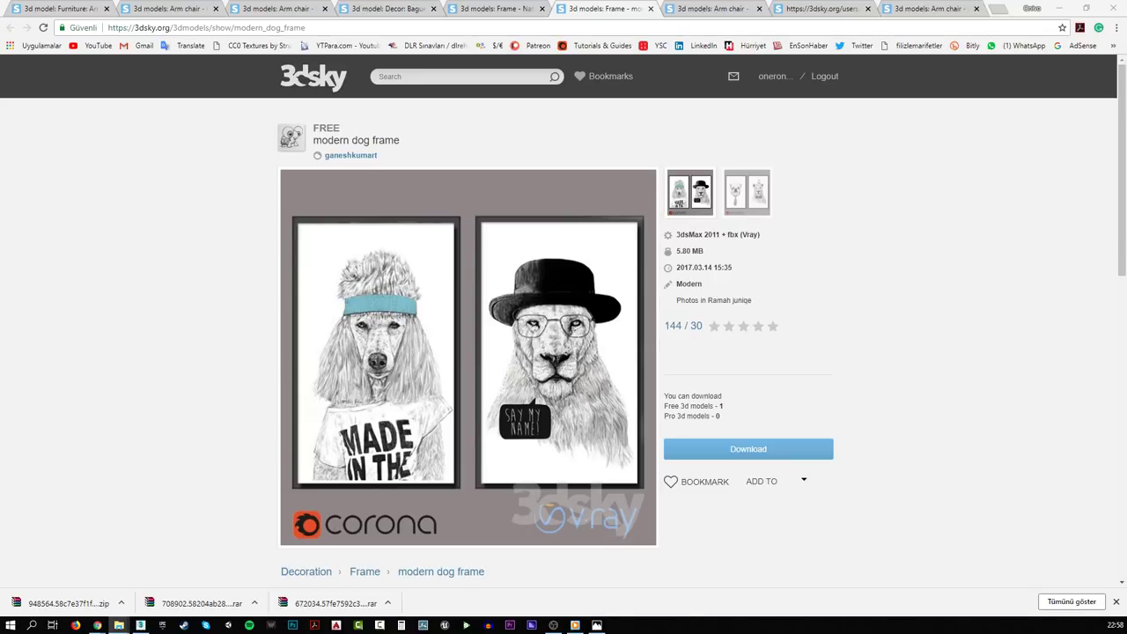
{"action": "left_click", "coordinate": [140, 624]}
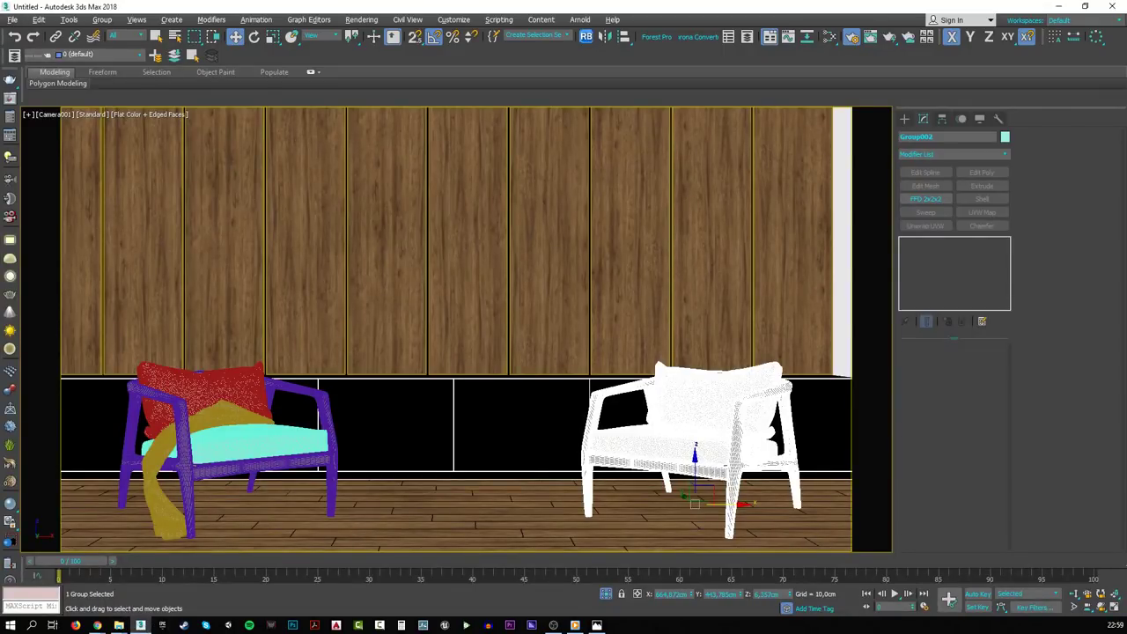
- Merge all four objects from the Corona version of the dog frame max file
{"action": "left_click", "coordinate": [14, 21]}
{"action": "mouse_move", "coordinate": [92, 181]}
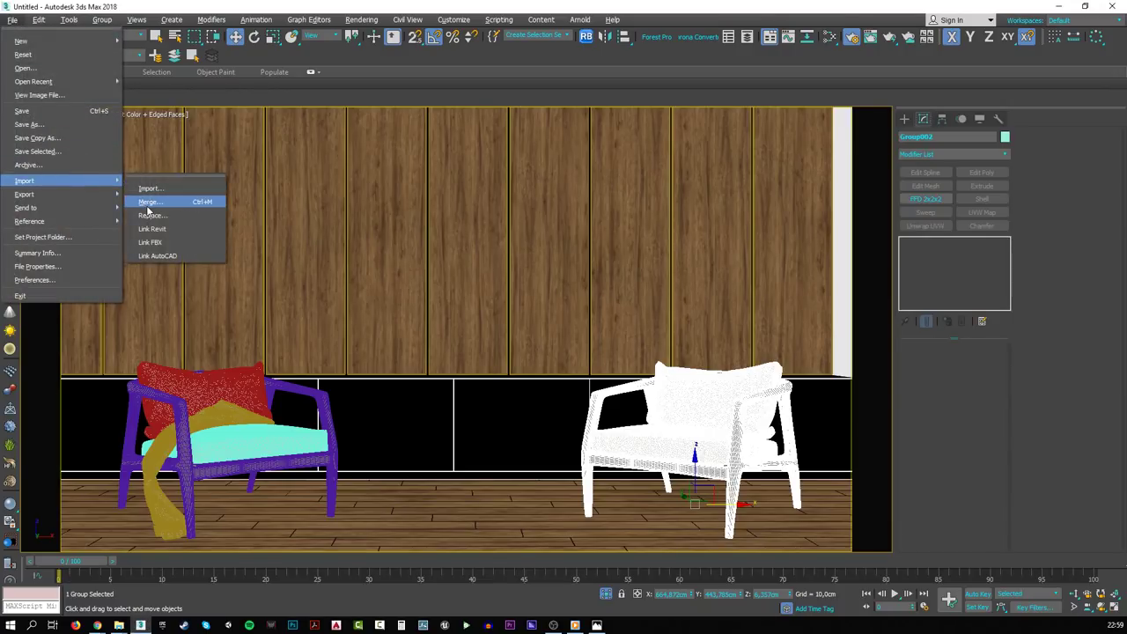
{"action": "left_click", "coordinate": [147, 205]}
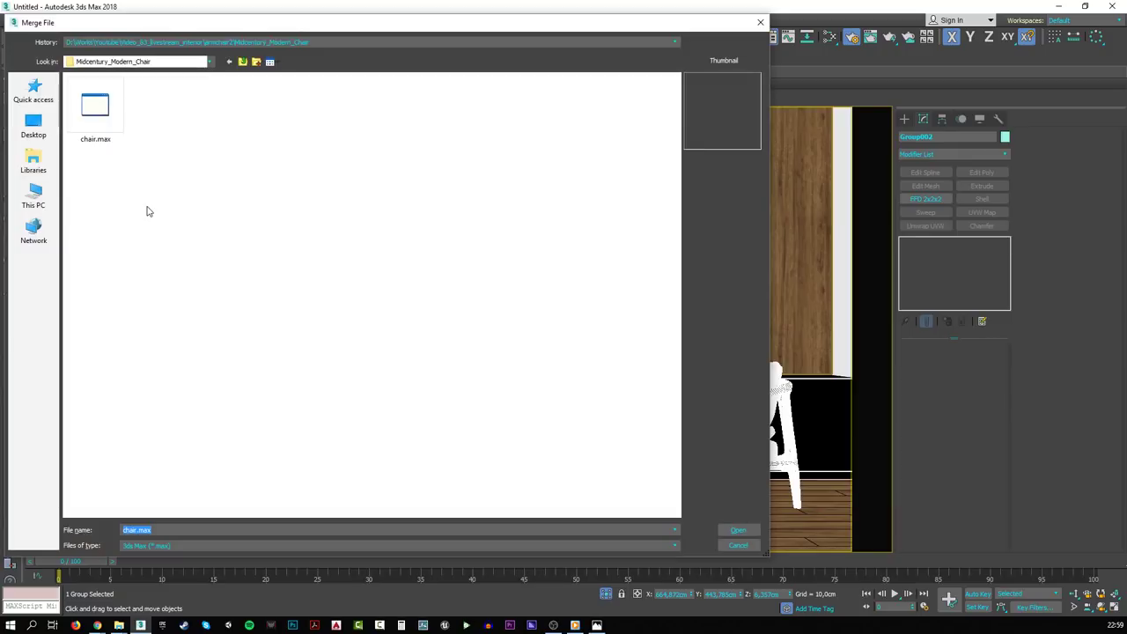
{"action": "type", "text": "D:\\Works\\Youtube\\video_83_livestream_interior\\frame\\dog frame"}
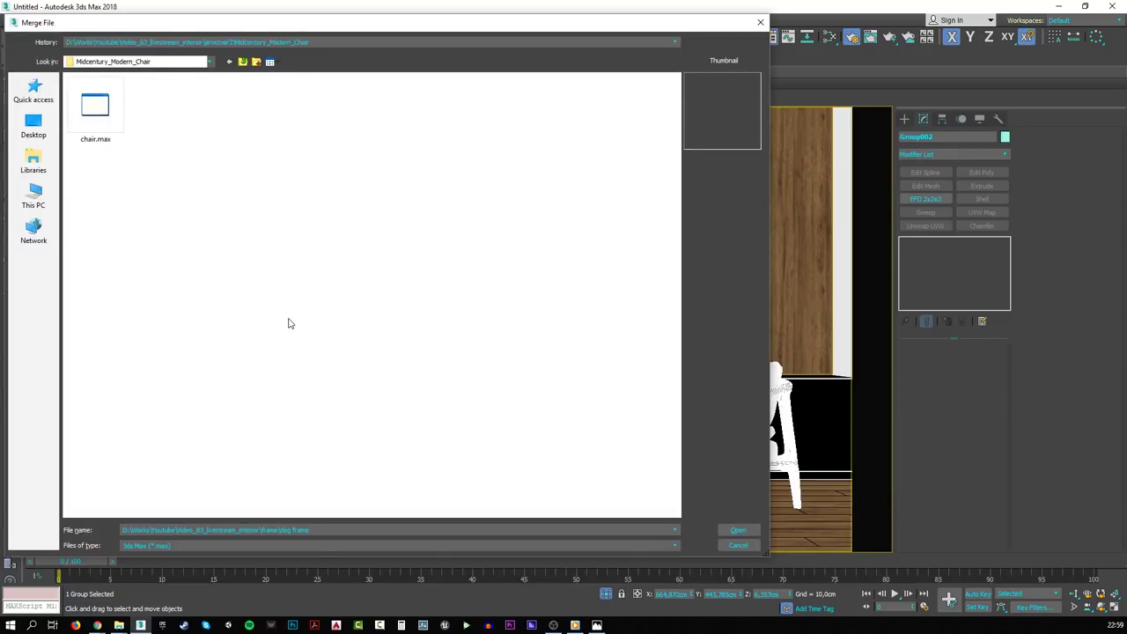
{"action": "key", "text": "Return"}
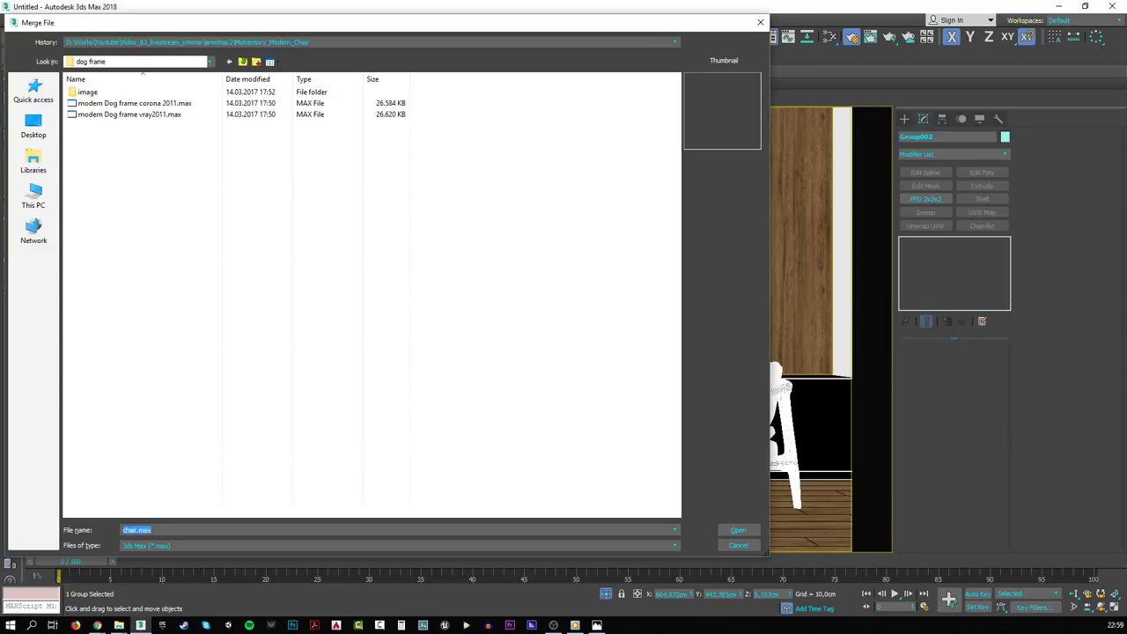
{"action": "left_click", "coordinate": [170, 104]}
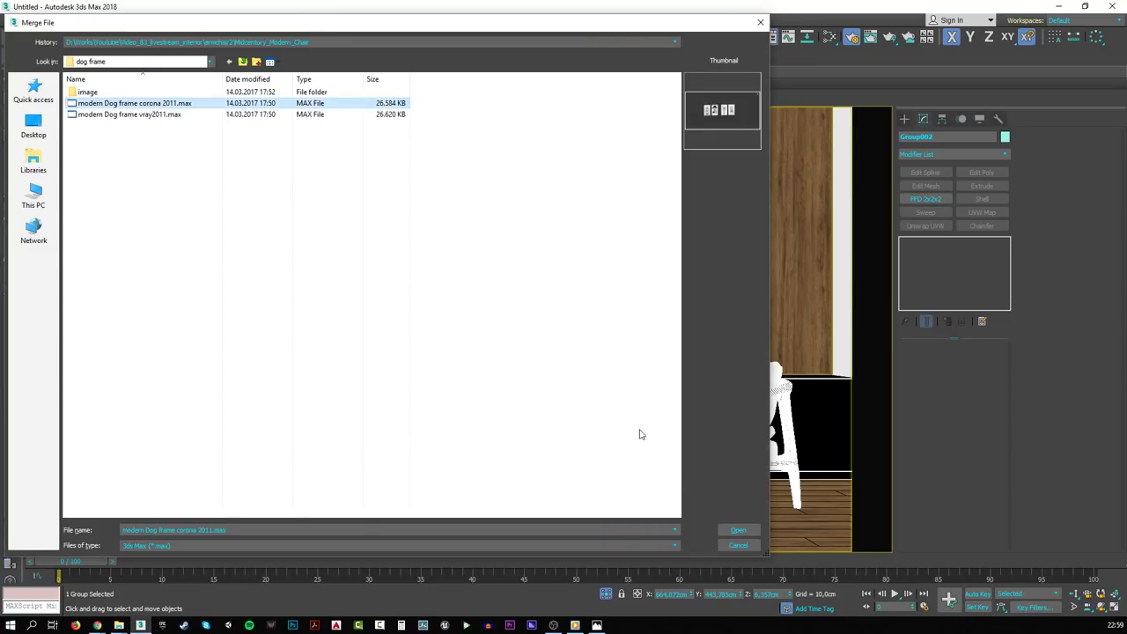
{"action": "left_click", "coordinate": [737, 530]}
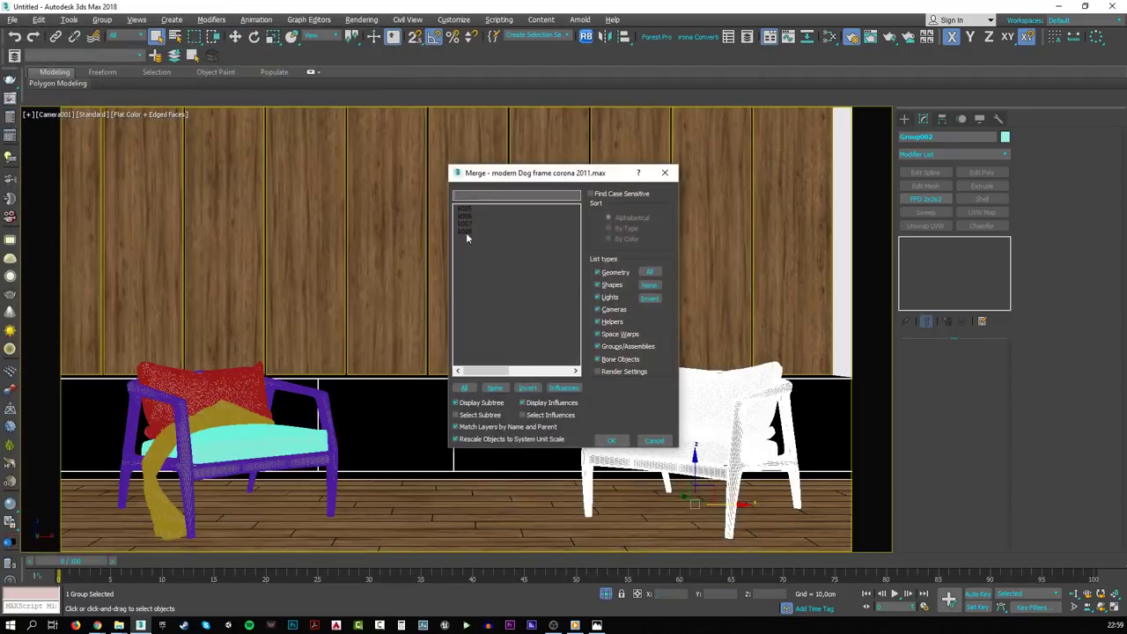
{"action": "left_click", "coordinate": [465, 387]}
{"action": "left_click", "coordinate": [612, 441]}
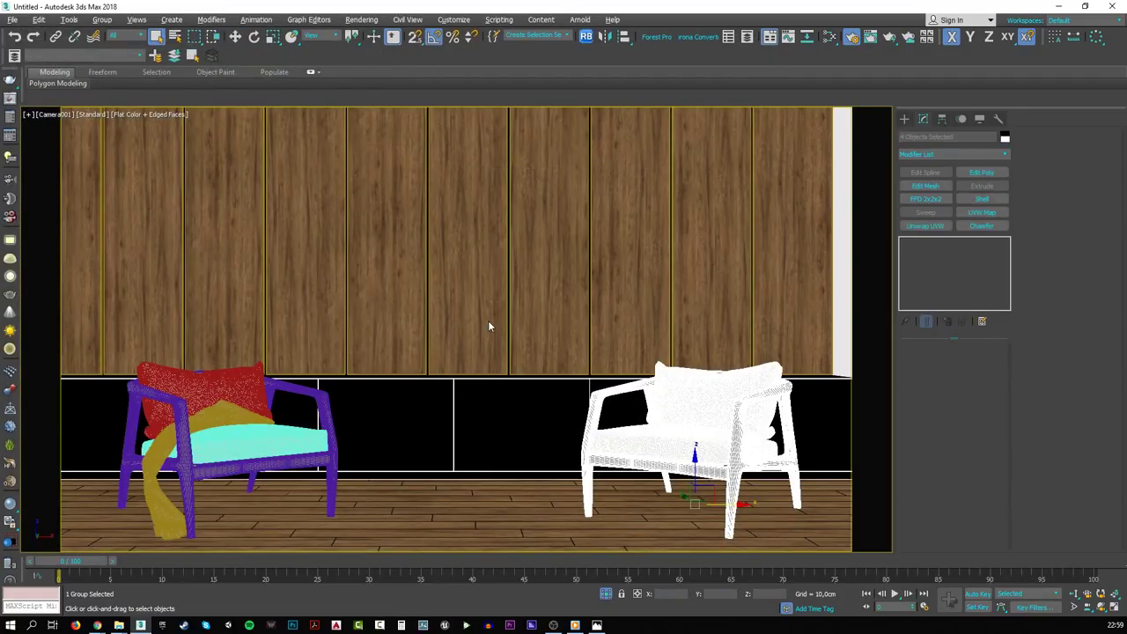
- Isolate the four merged frames in a Perspective view and orbit around them
{"action": "key", "text": "p"}
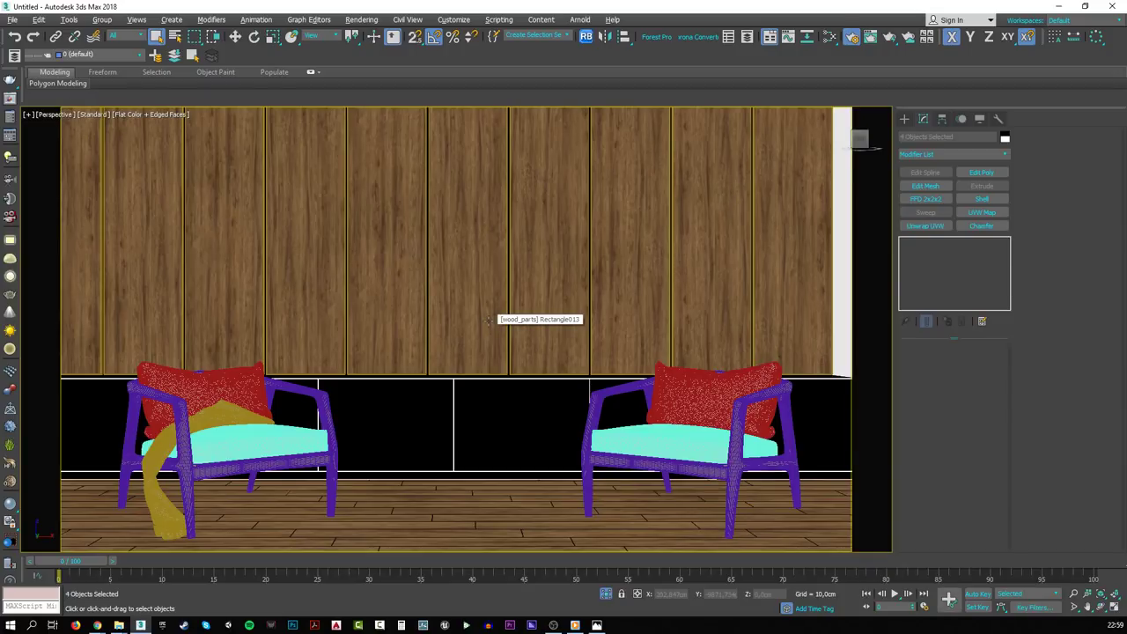
{"action": "key", "text": "alt+q"}
{"action": "middle_click_drag", "start_coordinate": [485, 323], "coordinate": [347, 423], "text": "alt"}
- Relink the frames' missing bitmaps using the pasted dog frame image folder as search path
{"action": "key", "text": "w"}
{"action": "left_click", "coordinate": [347, 423]}
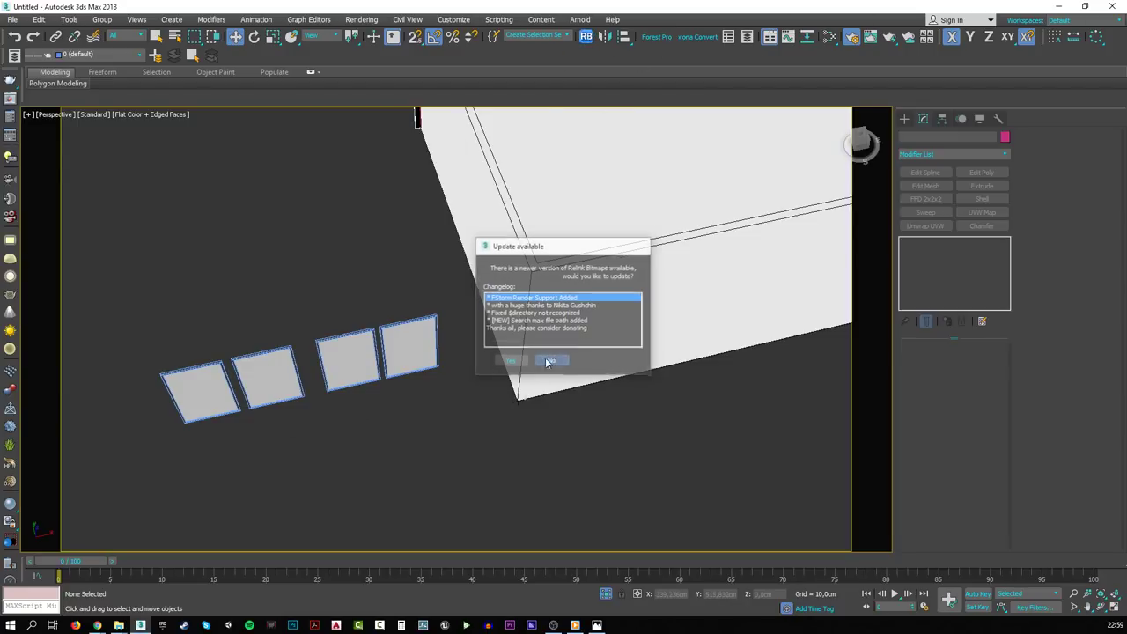
{"action": "left_click", "coordinate": [540, 361]}
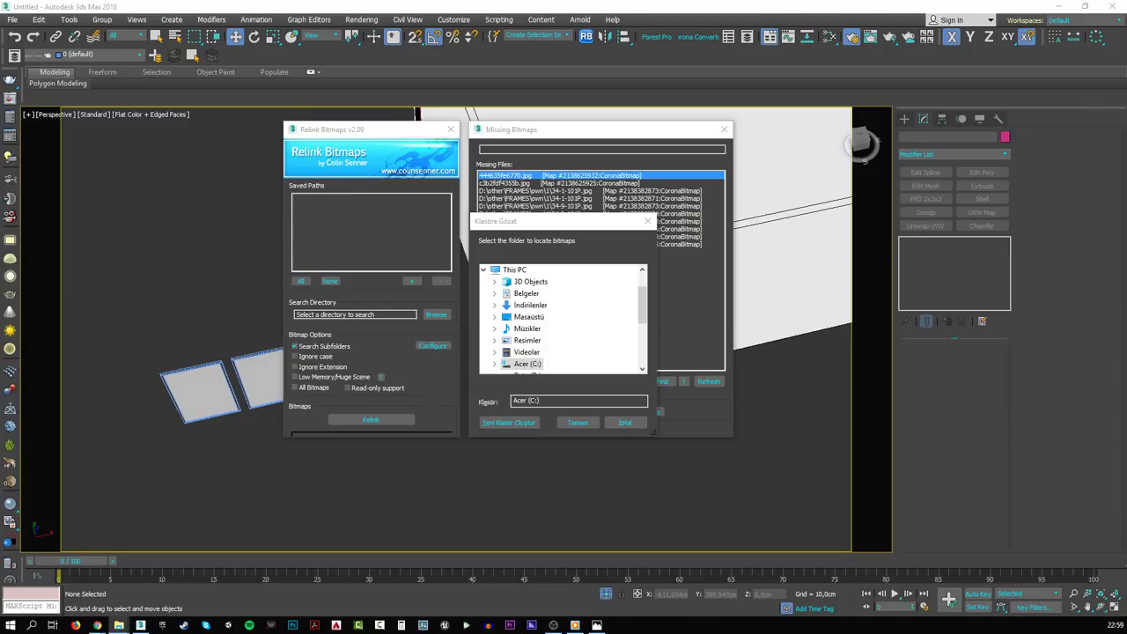
{"action": "left_click", "coordinate": [642, 377]}
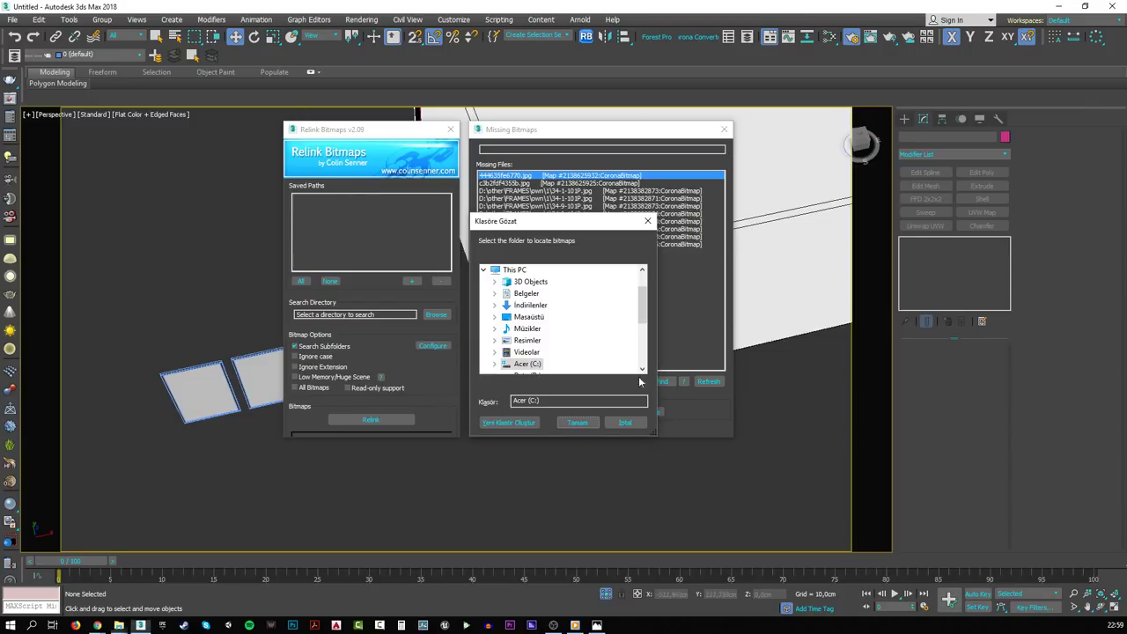
{"action": "key", "text": "Tab"}
{"action": "key", "text": "ctrl+v"}
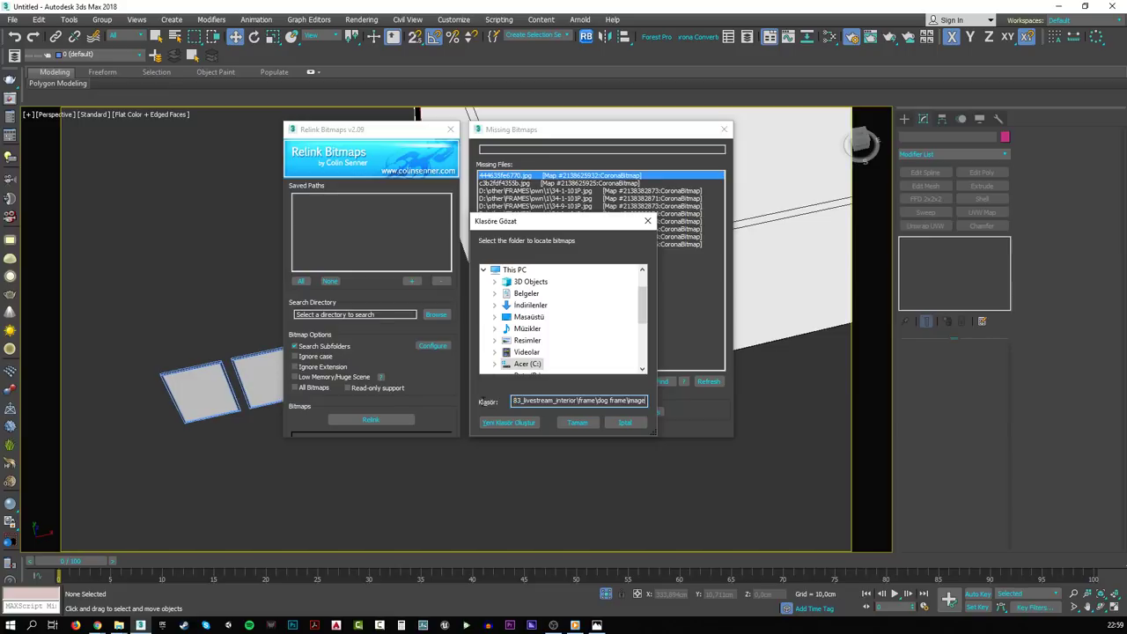
{"action": "key", "text": "Return"}
{"action": "left_click", "coordinate": [370, 419]}
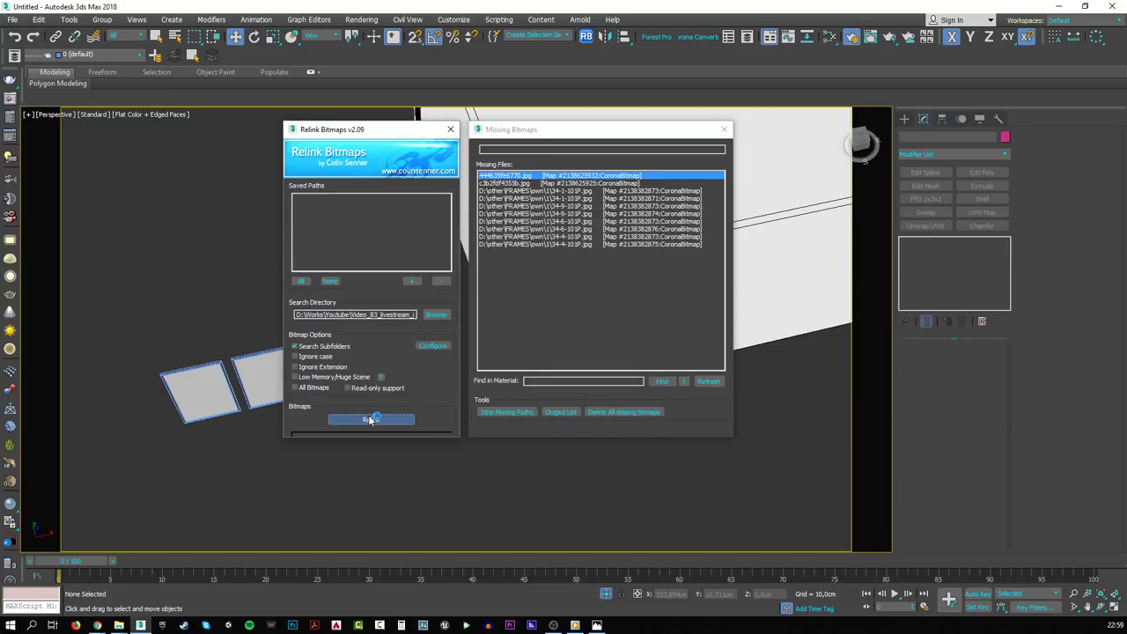
- Close the relink windows and orbit to face the textured picture frames, undoing a trial bulldog move
{"action": "left_click", "coordinate": [449, 130]}
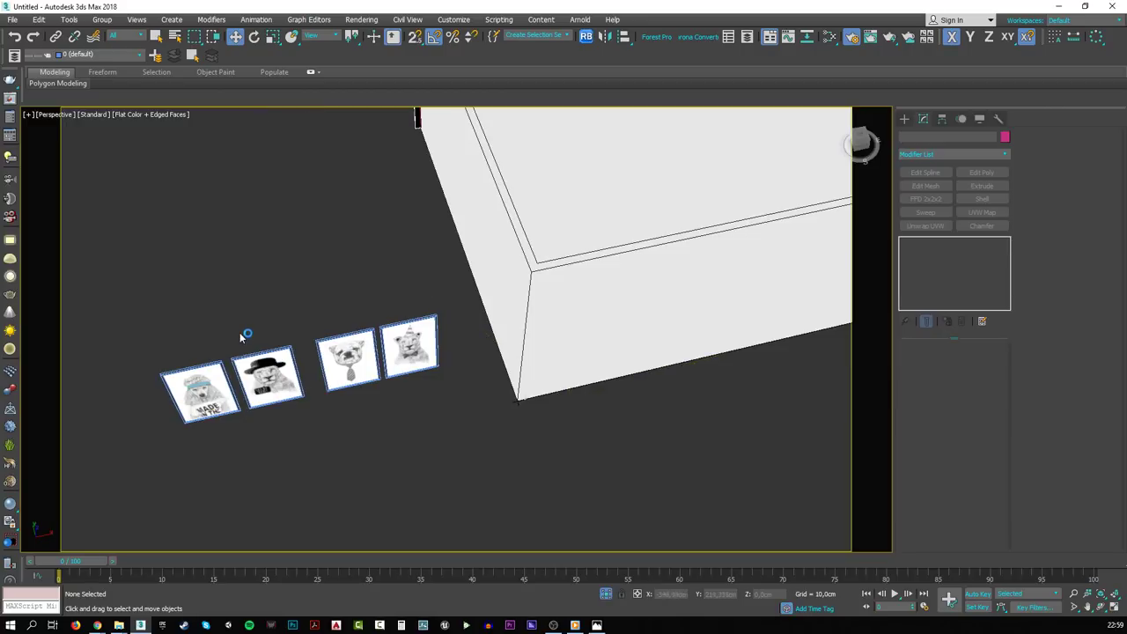
{"action": "middle_click_drag", "start_coordinate": [264, 381], "coordinate": [290, 379], "text": "alt"}
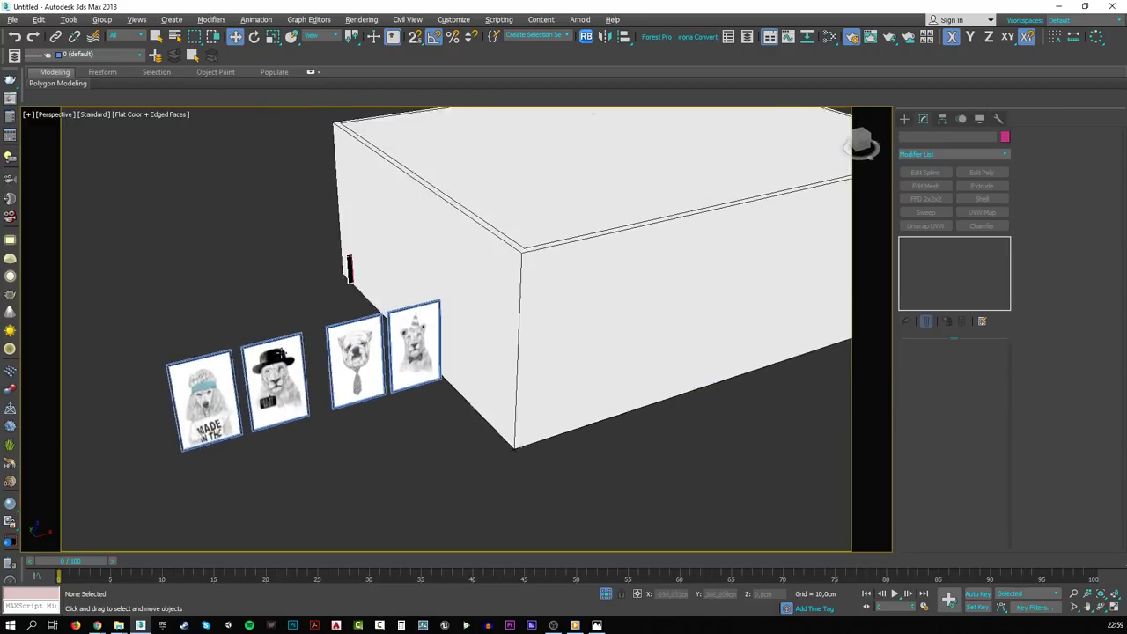
{"action": "scroll", "coordinate": [353, 378], "scroll_direction": "up", "scroll_amount": 5}
{"action": "middle_click_drag", "start_coordinate": [435, 383], "coordinate": [430, 327], "text": "alt"}
{"action": "left_click", "coordinate": [453, 331]}
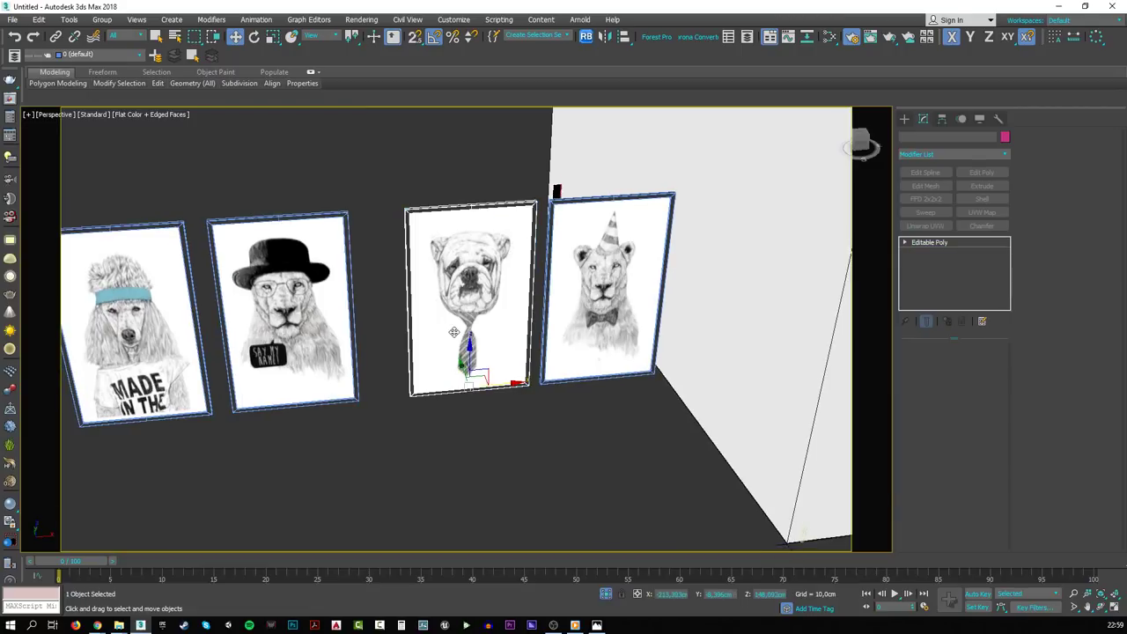
{"action": "left_click_drag", "start_coordinate": [517, 401], "coordinate": [390, 402]}
{"action": "key", "text": "ctrl+z"}
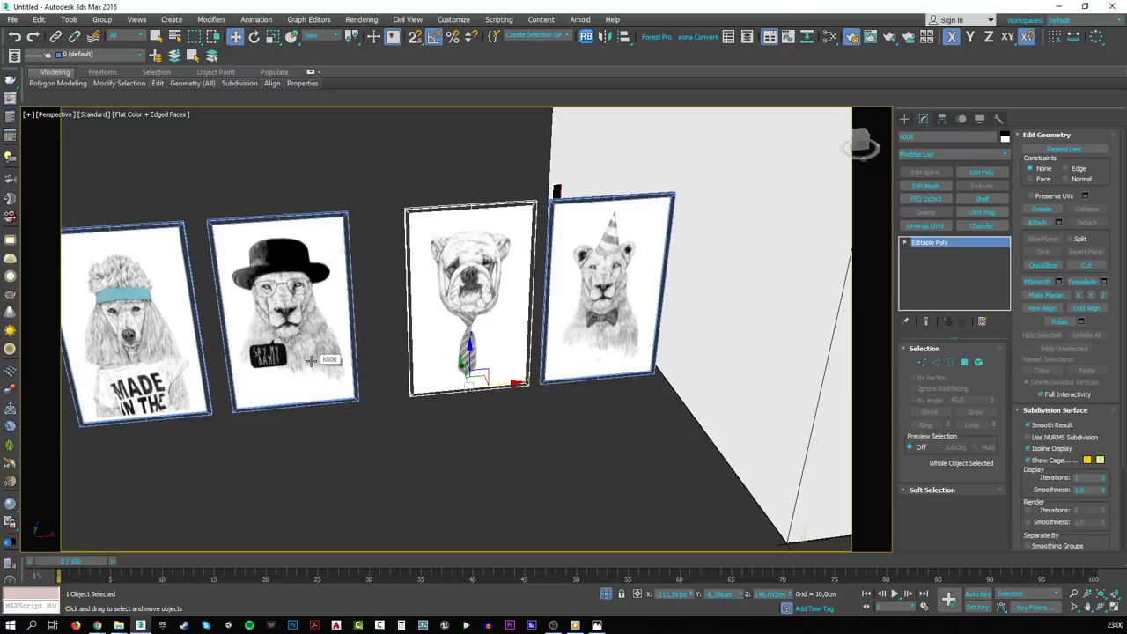
- Select the lion and bulldog frames together and move both into the room onto the grey box
{"action": "left_click", "coordinate": [311, 361], "text": "ctrl"}
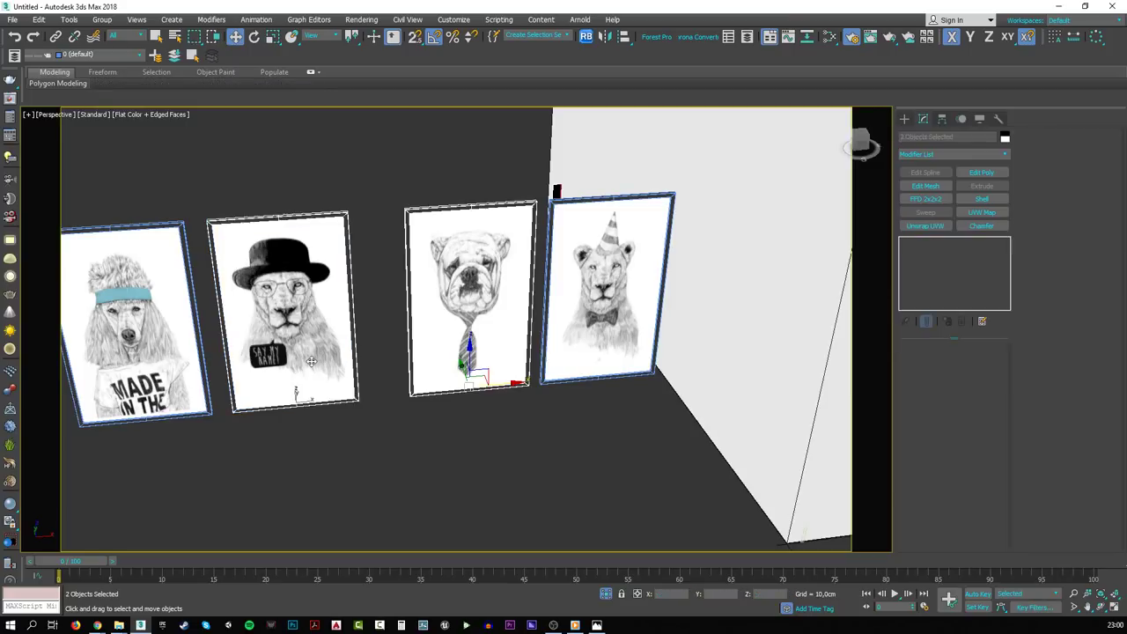
{"action": "scroll", "coordinate": [310, 361], "scroll_direction": "down", "scroll_amount": 6}
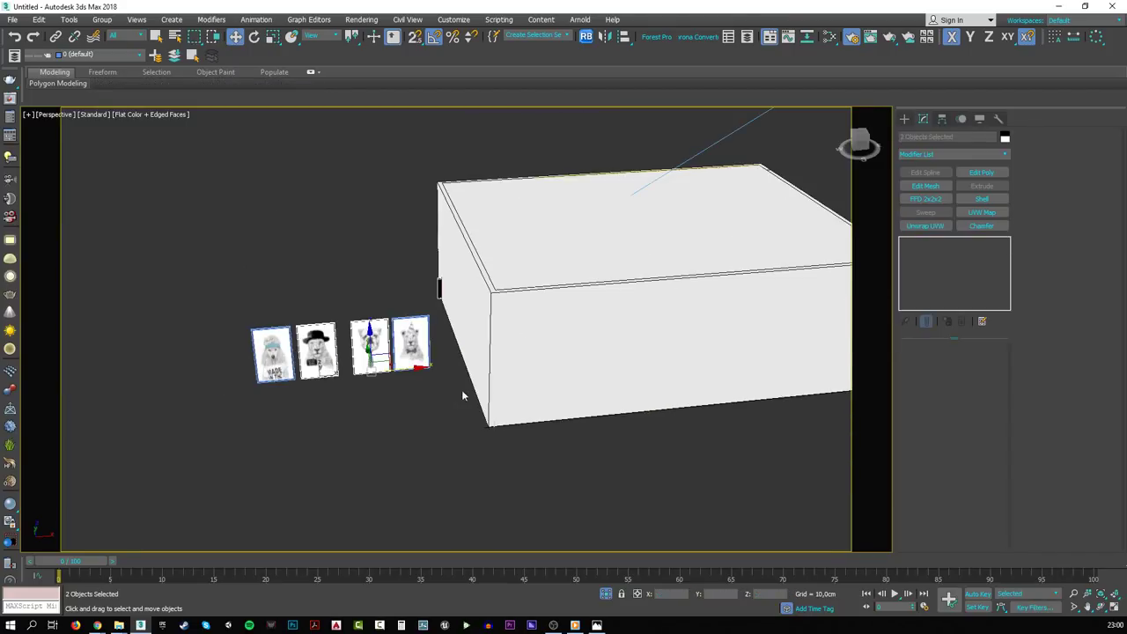
{"action": "left_click_drag", "start_coordinate": [412, 371], "coordinate": [767, 370]}
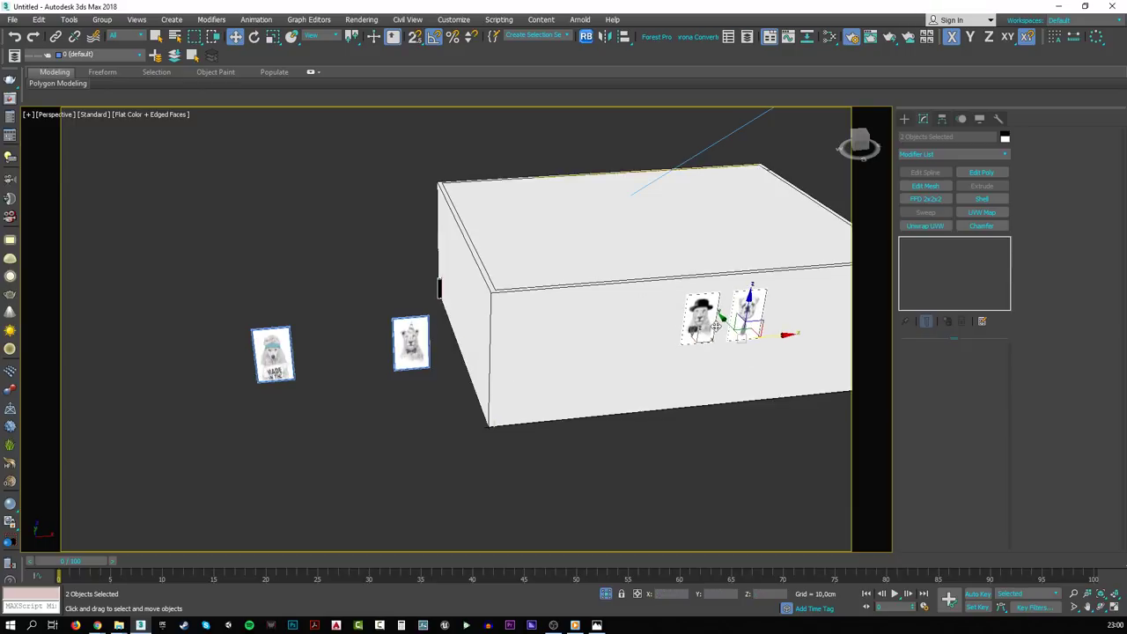
{"action": "key", "text": "F6"}
{"action": "left_click_drag", "start_coordinate": [725, 326], "coordinate": [661, 267]}
{"action": "key", "text": "z"}
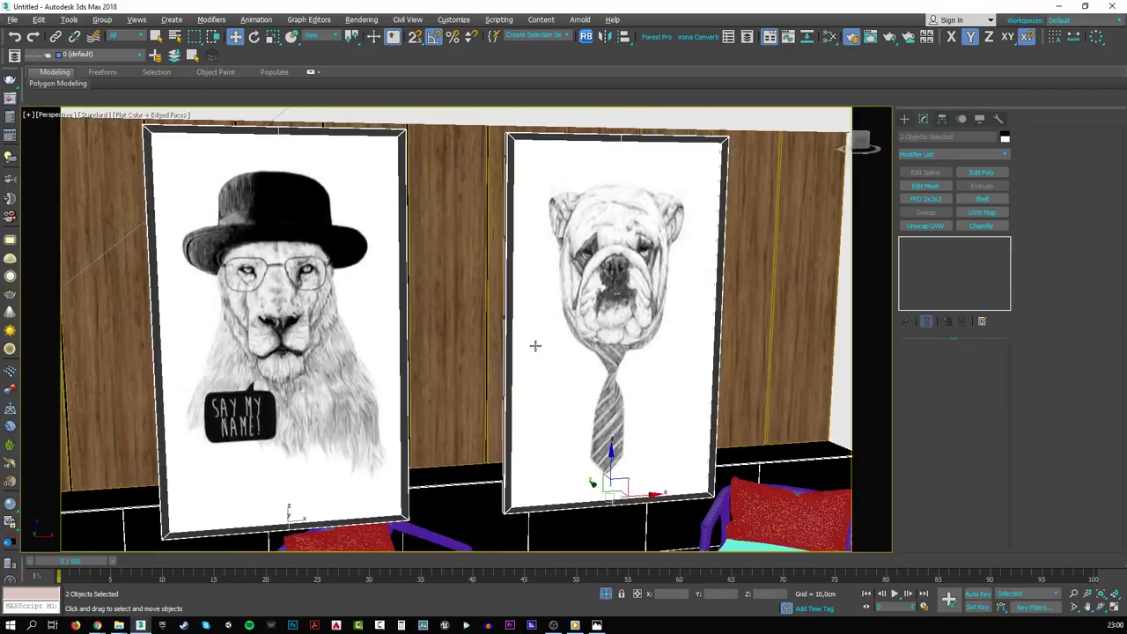
{"action": "scroll", "coordinate": [533, 356], "scroll_direction": "up", "scroll_amount": 4}
{"action": "scroll", "coordinate": [533, 372], "scroll_direction": "down", "scroll_amount": 6}
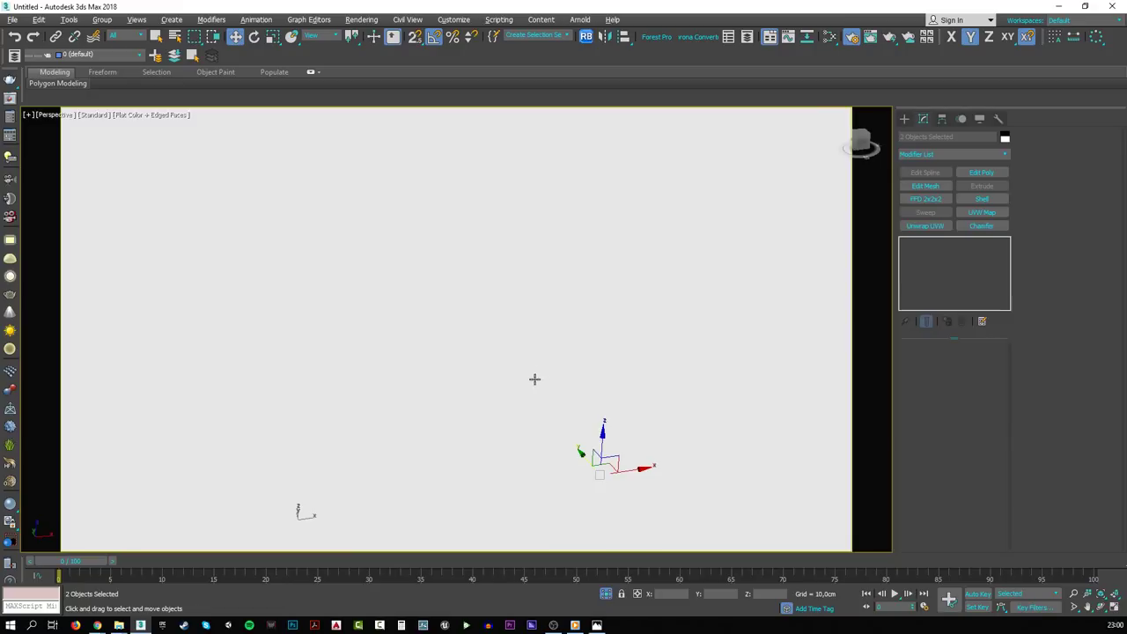
{"action": "scroll", "coordinate": [553, 380], "scroll_direction": "up", "scroll_amount": 4}
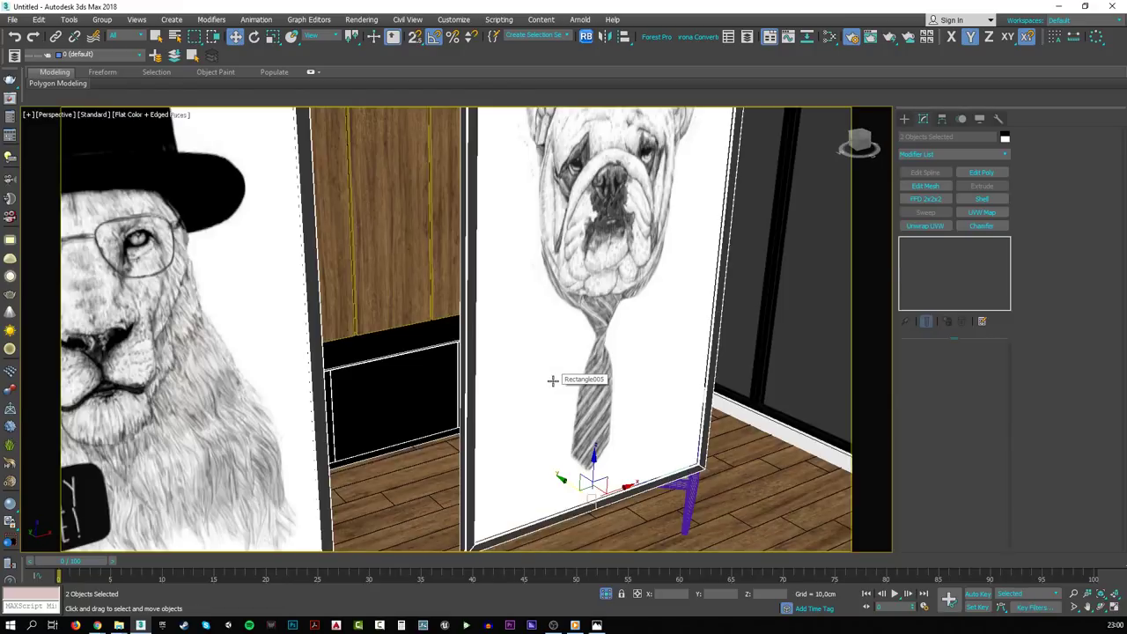
{"action": "scroll", "coordinate": [553, 380], "scroll_direction": "down", "scroll_amount": 8}
- Delete the grey box and raise the lion frame onto the wood-panelled wall
{"action": "left_click", "coordinate": [563, 282]}
{"action": "key", "text": "Delete"}
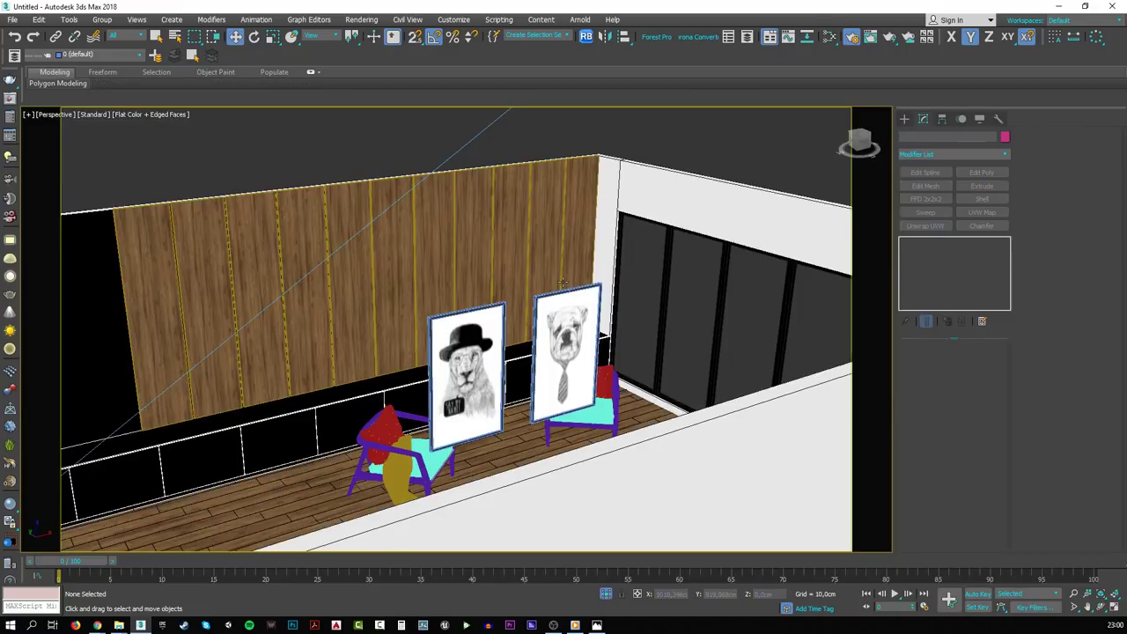
{"action": "scroll", "coordinate": [495, 356], "scroll_direction": "up", "scroll_amount": 3}
{"action": "left_click", "coordinate": [495, 356]}
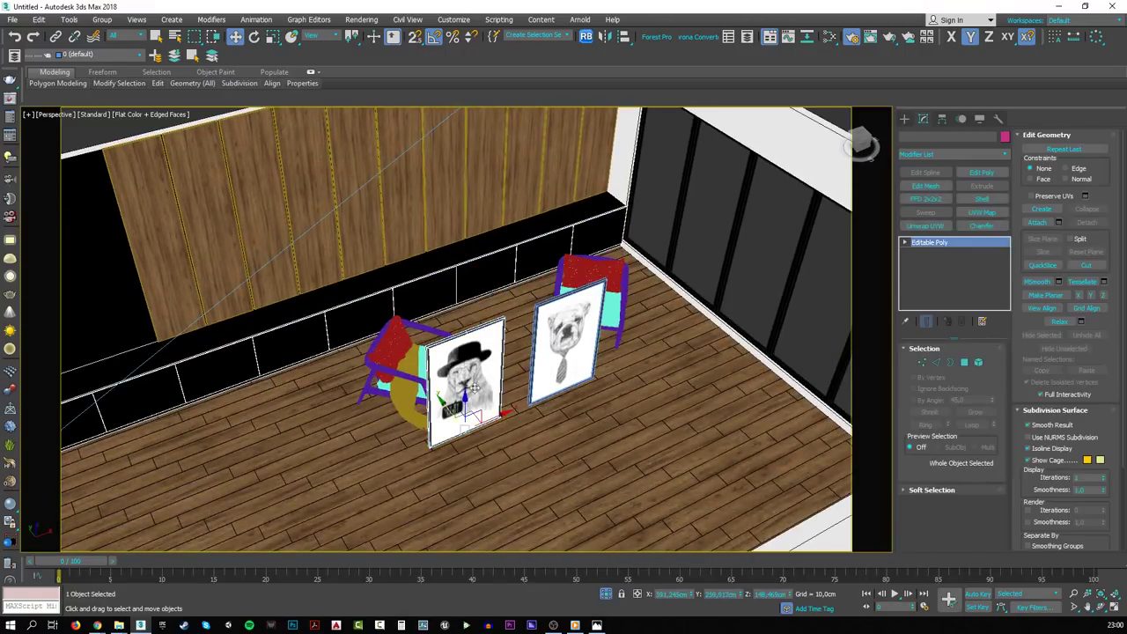
{"action": "left_click_drag", "start_coordinate": [456, 412], "coordinate": [310, 211]}
- Align the lion frame's Z position onto the black cabinet, minimum to maximum
{"action": "left_click", "coordinate": [624, 36]}
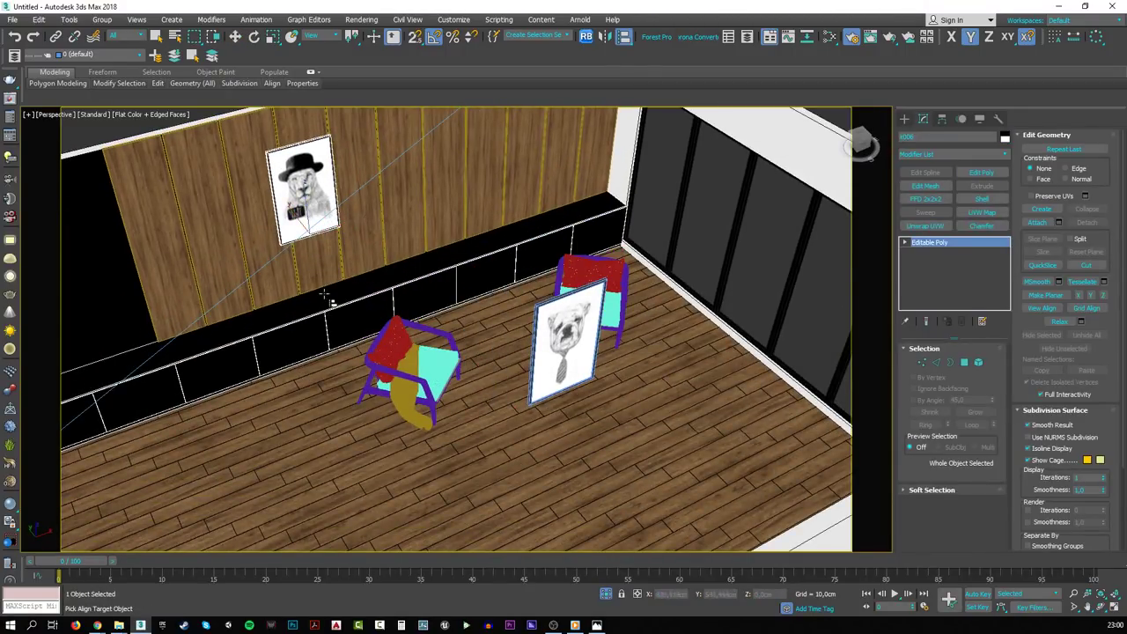
{"action": "left_click", "coordinate": [326, 302]}
{"action": "left_click", "coordinate": [612, 240]}
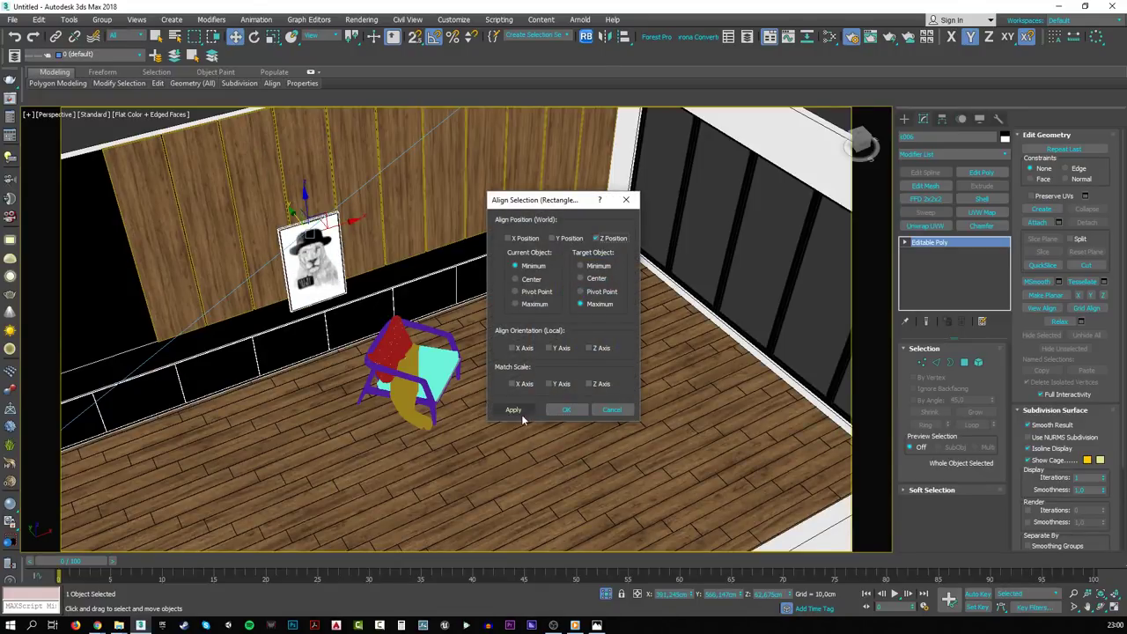
{"action": "left_click", "coordinate": [520, 411]}
{"action": "left_click", "coordinate": [566, 409]}
- Tilt the lion frame back in Left view, slide it toward the wall, then return to shaded Camera001
{"action": "key", "text": "f"}
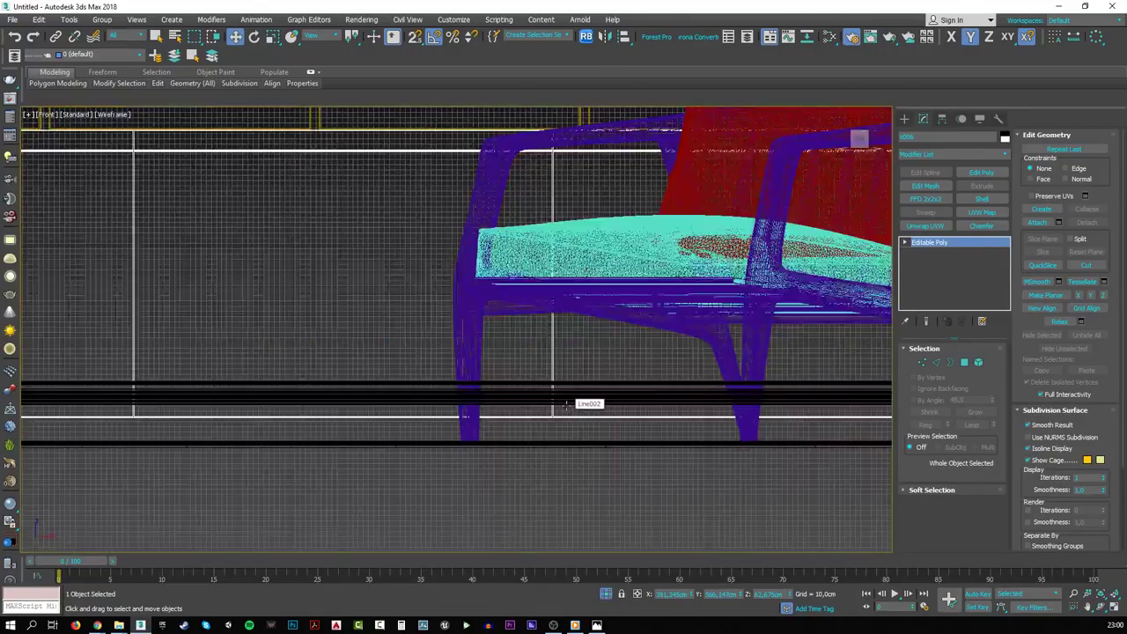
{"action": "key", "text": "z"}
{"action": "key", "text": "l"}
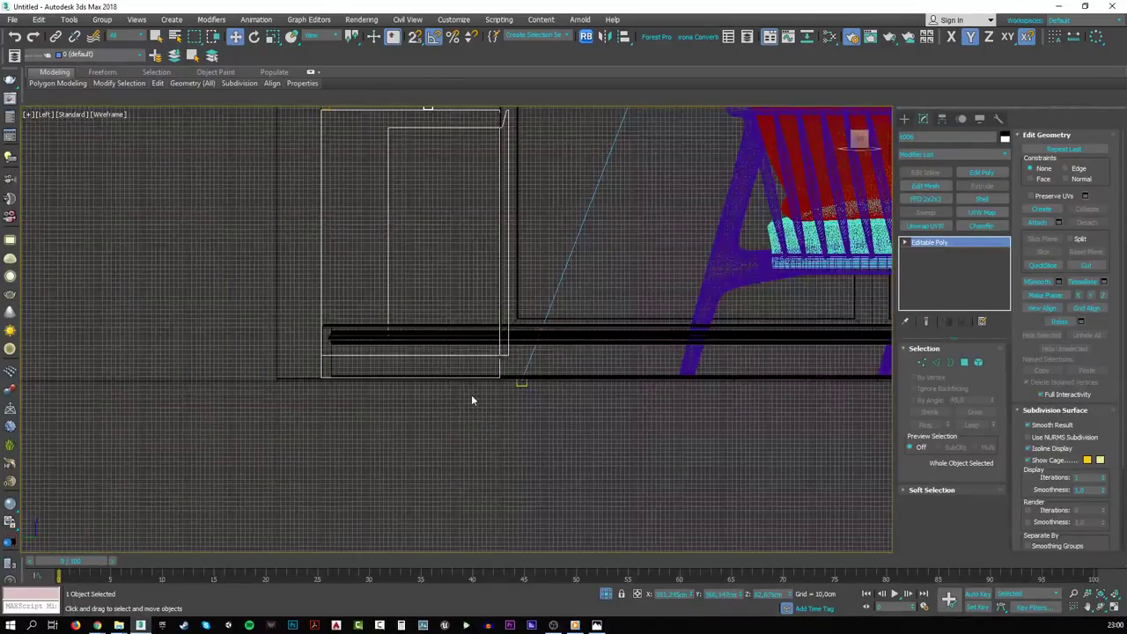
{"action": "key", "text": "z"}
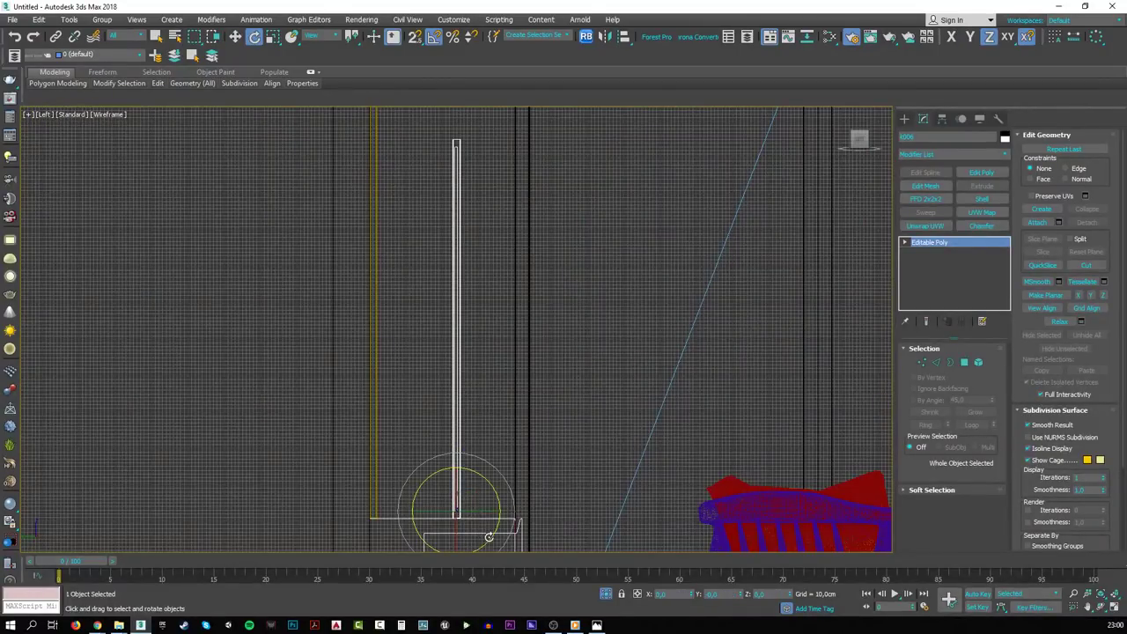
{"action": "left_click_drag", "start_coordinate": [485, 536], "coordinate": [500, 533]}
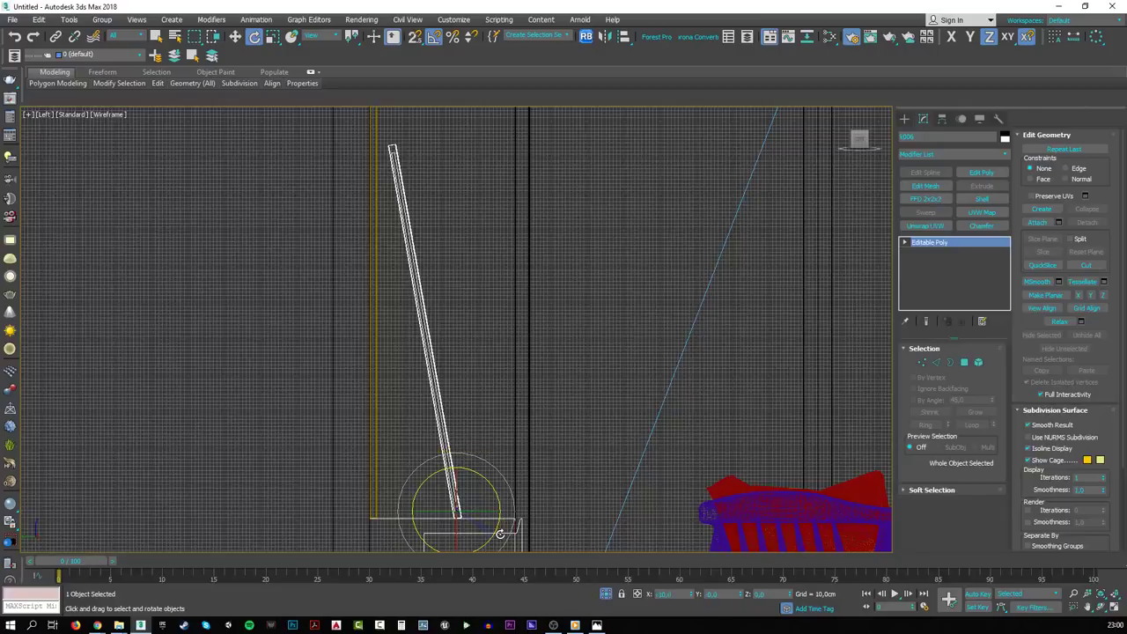
{"action": "key", "text": "w"}
{"action": "left_click_drag", "start_coordinate": [488, 511], "coordinate": [478, 513]}
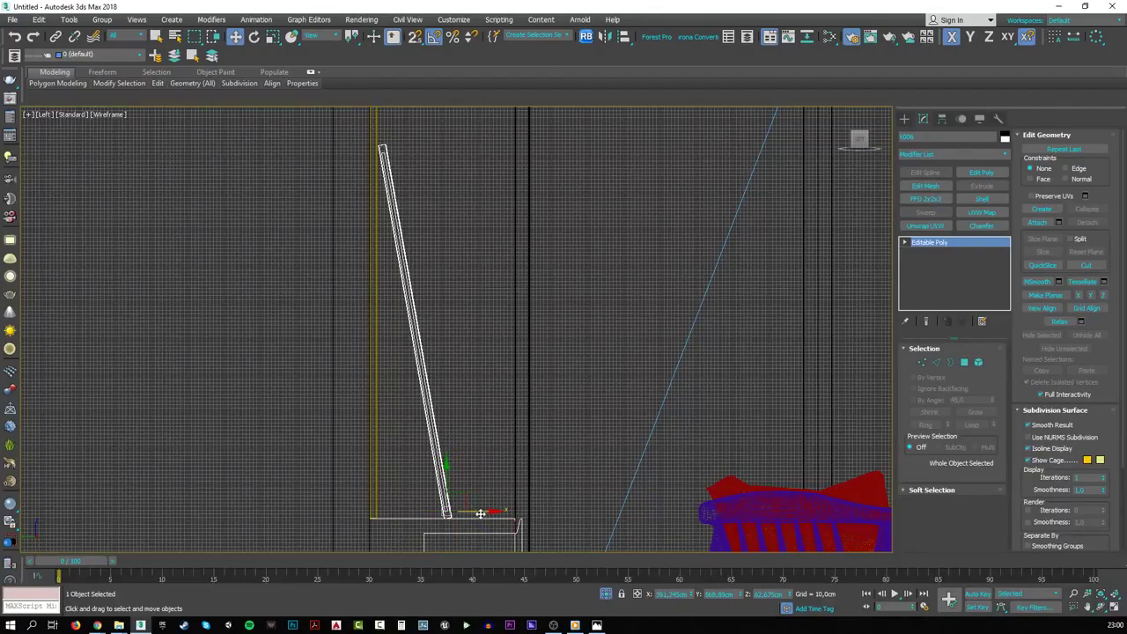
{"action": "key", "text": "c"}
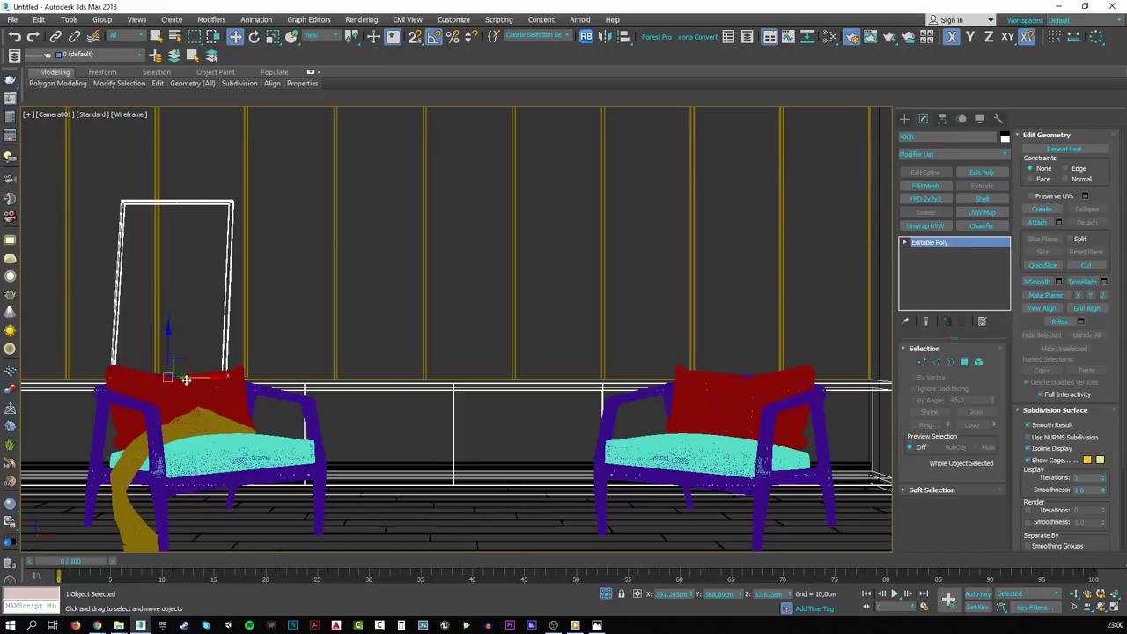
{"action": "key", "text": "F3"}
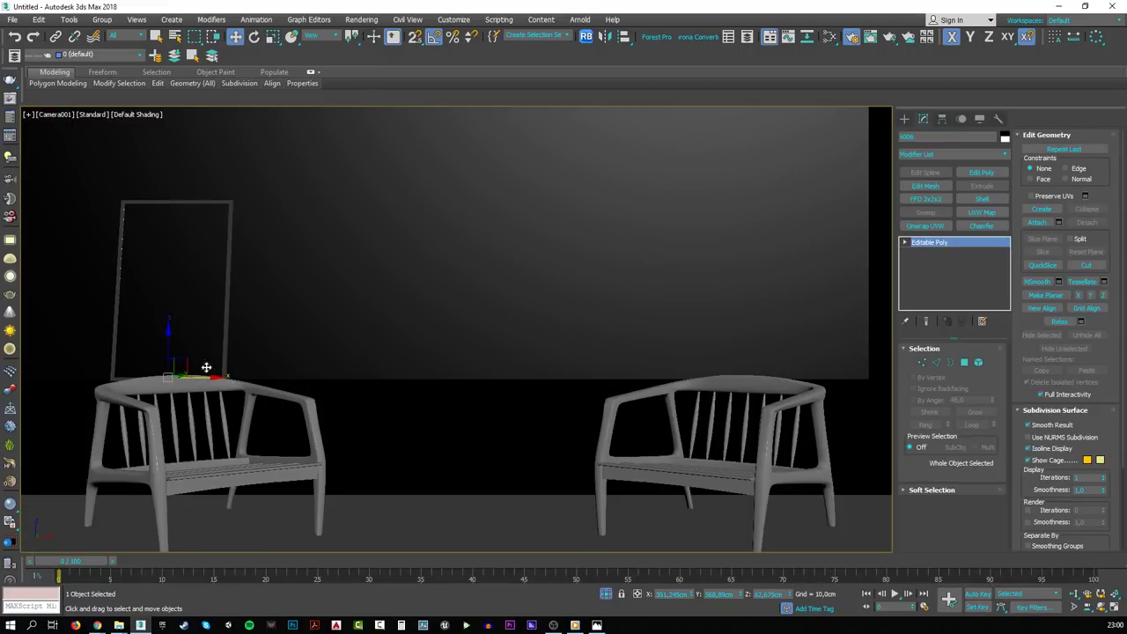
- Show the camera view with flat textures and centre the lion frame on the cabinet in X
{"action": "left_click", "coordinate": [141, 115]}
{"action": "left_click", "coordinate": [167, 166]}
{"action": "left_click_drag", "start_coordinate": [199, 379], "coordinate": [491, 379]}
{"action": "left_click", "coordinate": [624, 38]}
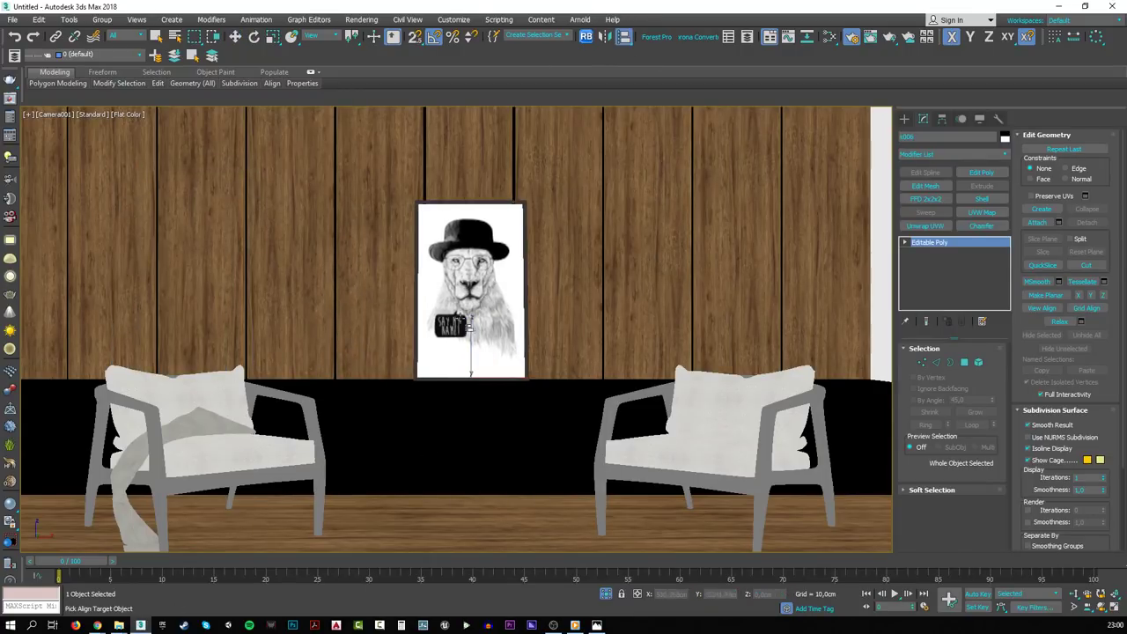
{"action": "left_click", "coordinate": [475, 156]}
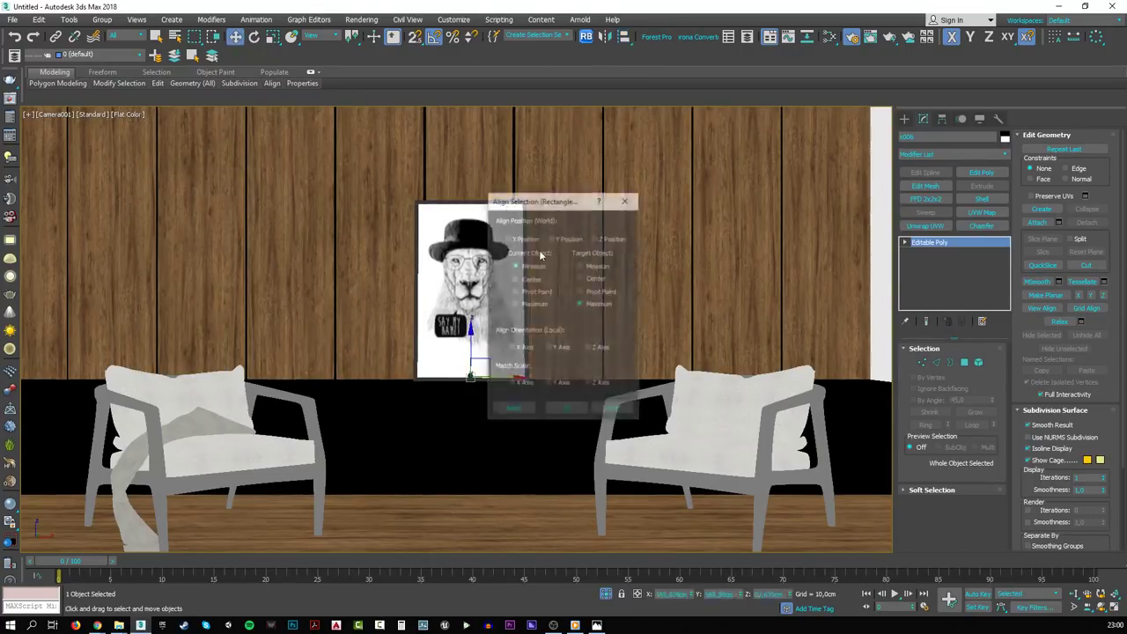
{"action": "left_click", "coordinate": [520, 239]}
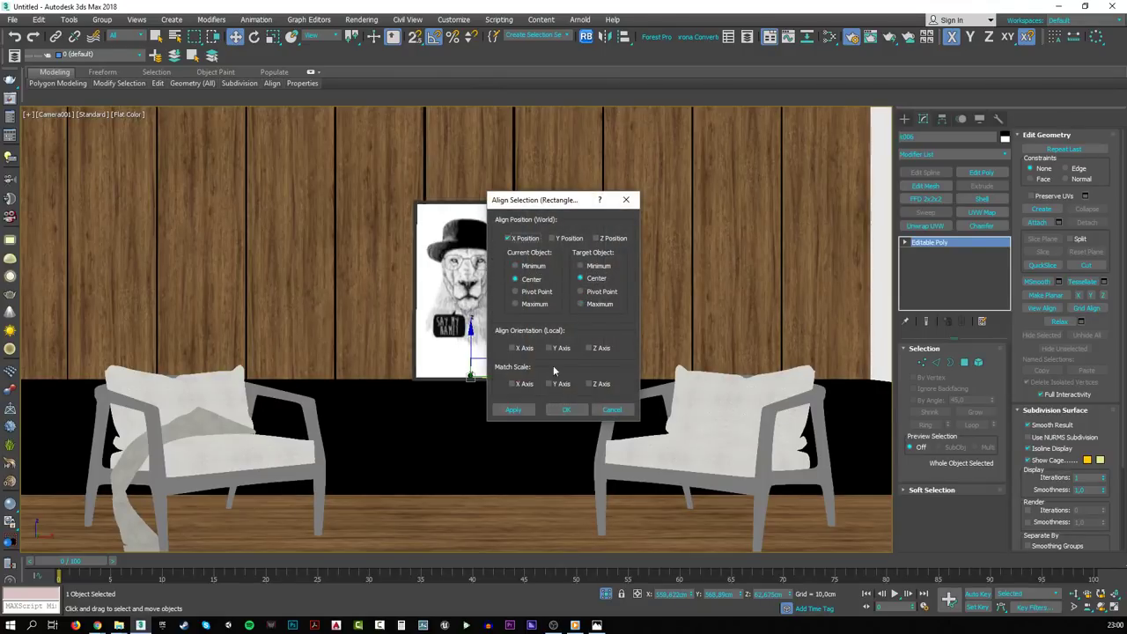
{"action": "left_click", "coordinate": [562, 409]}
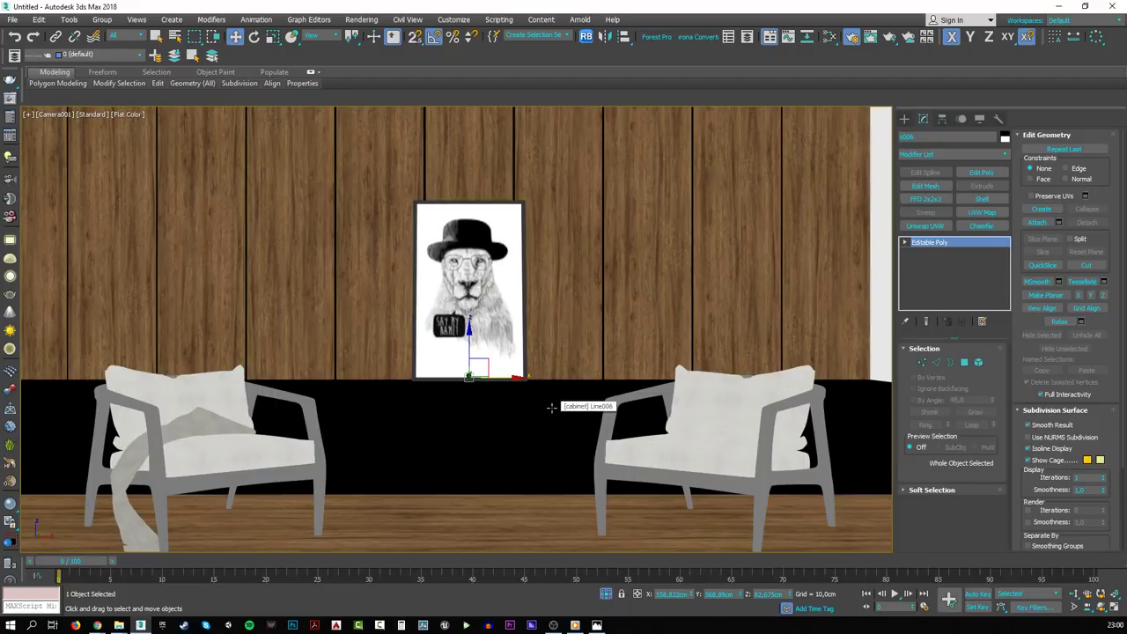
- Scale up the lion frame and align its Z minimum to the cabinet's top
{"action": "key", "text": "e"}
{"action": "key", "text": "r"}
{"action": "left_click_drag", "start_coordinate": [473, 369], "coordinate": [487, 361]}
{"action": "key", "text": "w"}
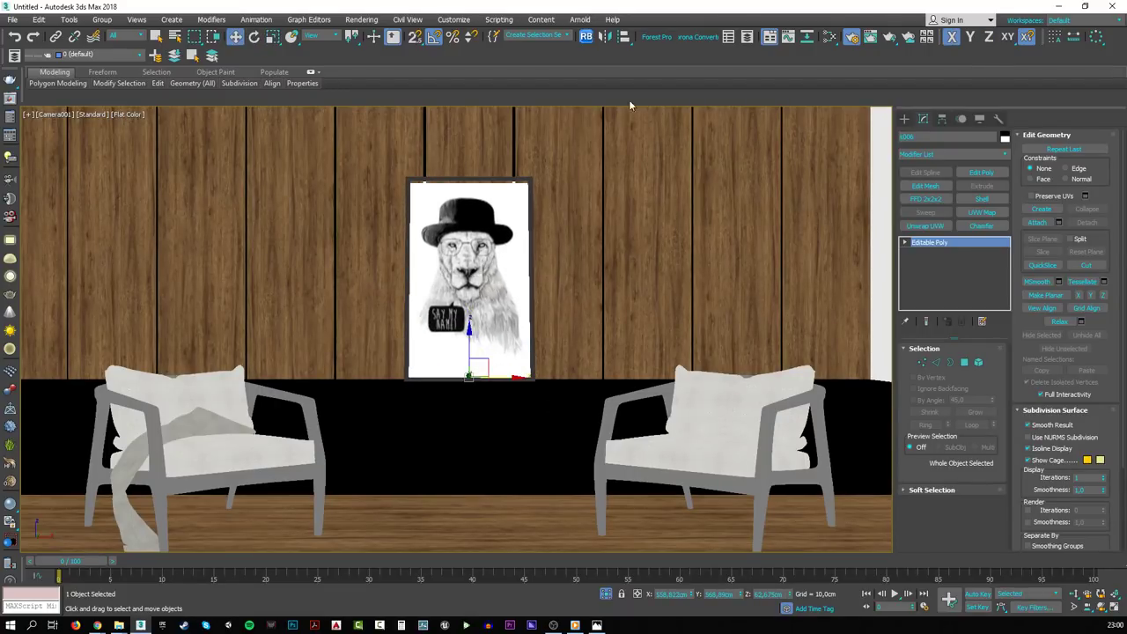
{"action": "left_click", "coordinate": [624, 37]}
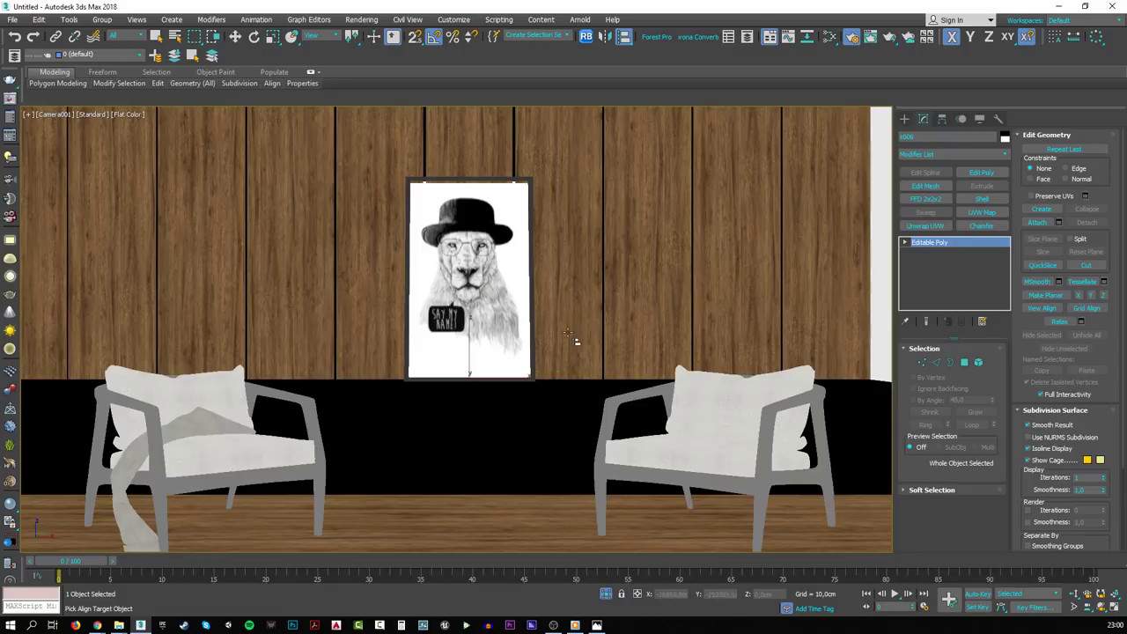
{"action": "key", "text": "F4"}
{"action": "left_click", "coordinate": [567, 388]}
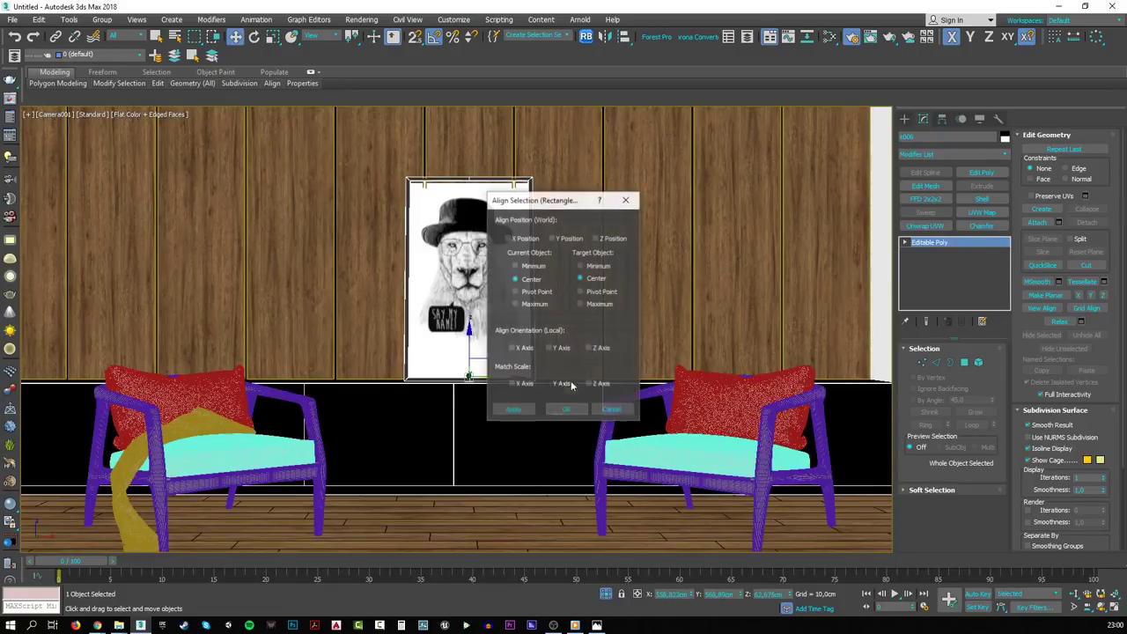
{"action": "left_click", "coordinate": [581, 304]}
{"action": "left_click", "coordinate": [516, 265]}
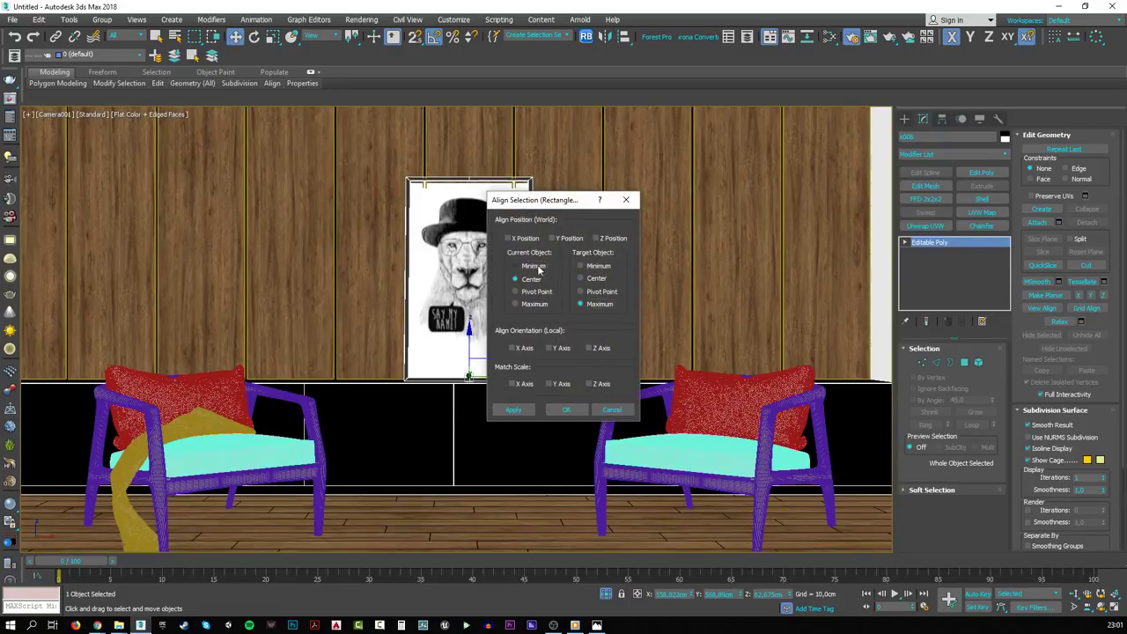
{"action": "left_click", "coordinate": [607, 239]}
{"action": "left_click", "coordinate": [566, 410]}
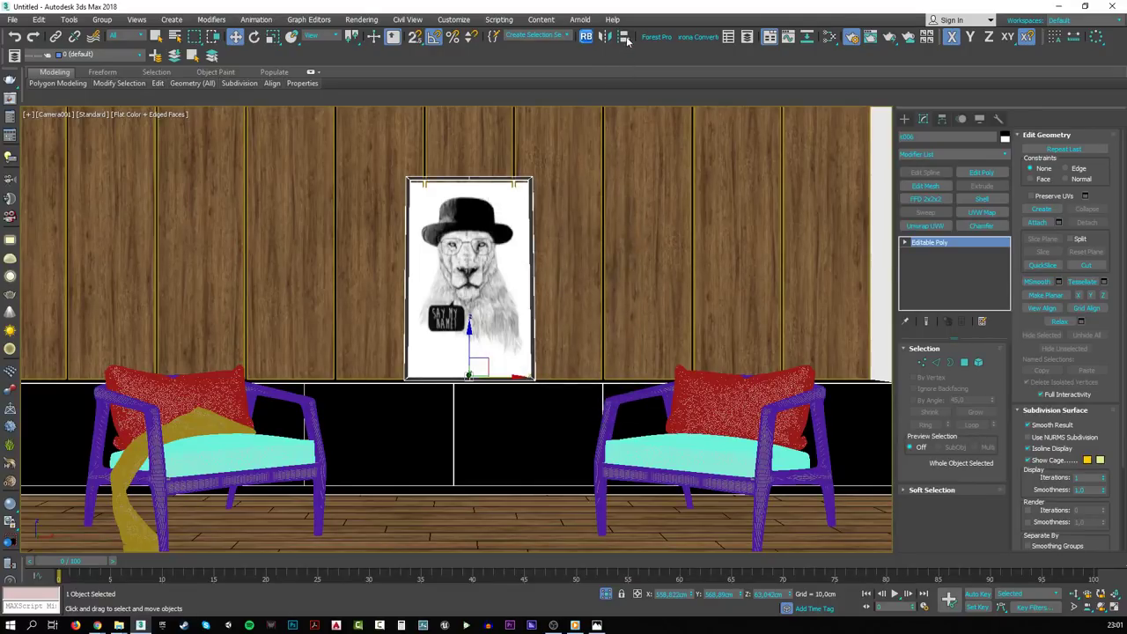
- Align the lion frame's Y position to the wall so it sits flush
{"action": "left_click", "coordinate": [558, 209]}
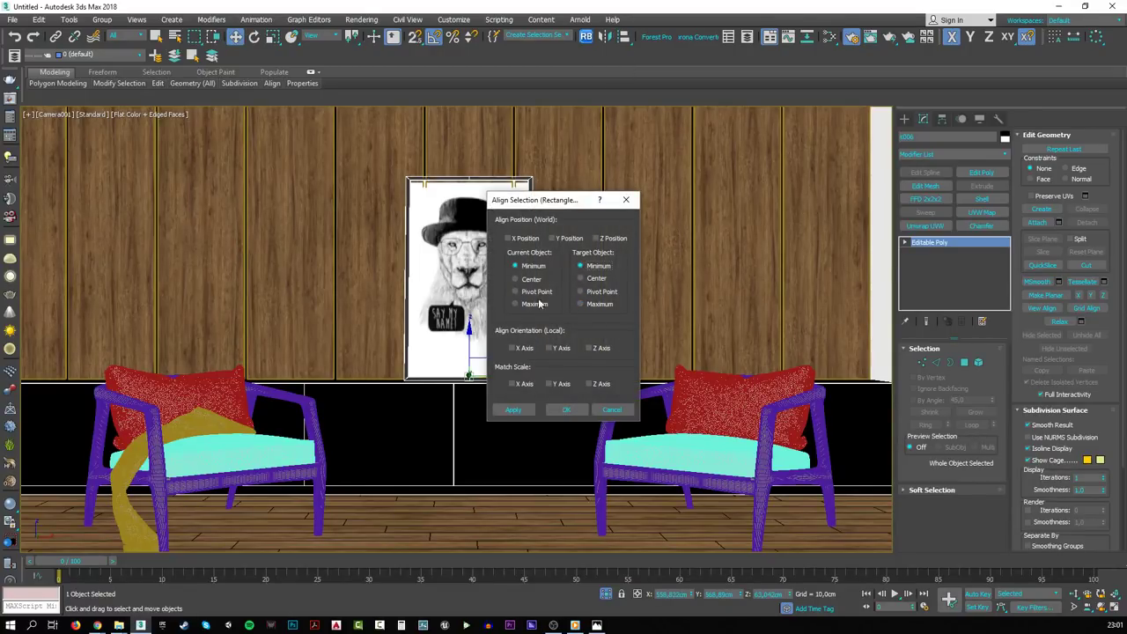
{"action": "left_click", "coordinate": [564, 240]}
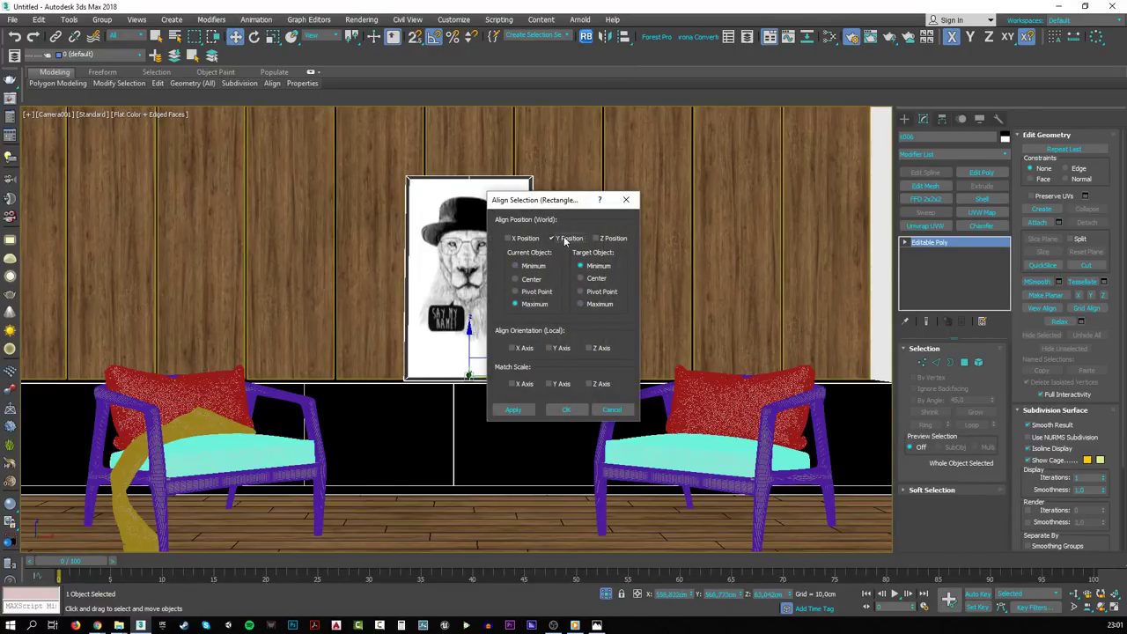
{"action": "left_click", "coordinate": [564, 410]}
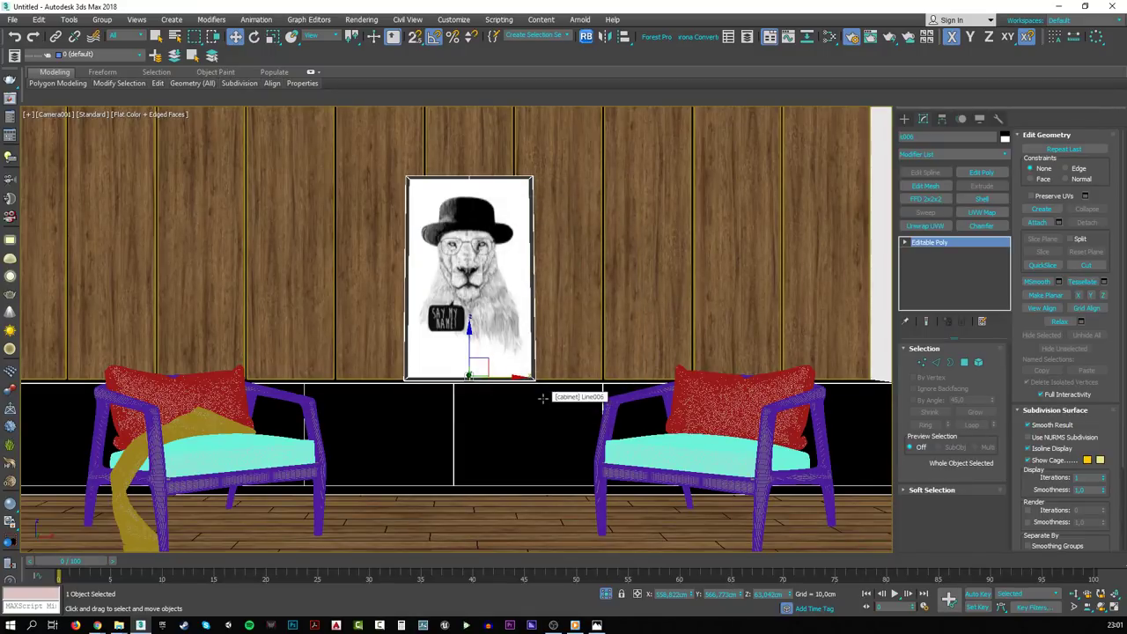
{"action": "left_click", "coordinate": [97, 625]}
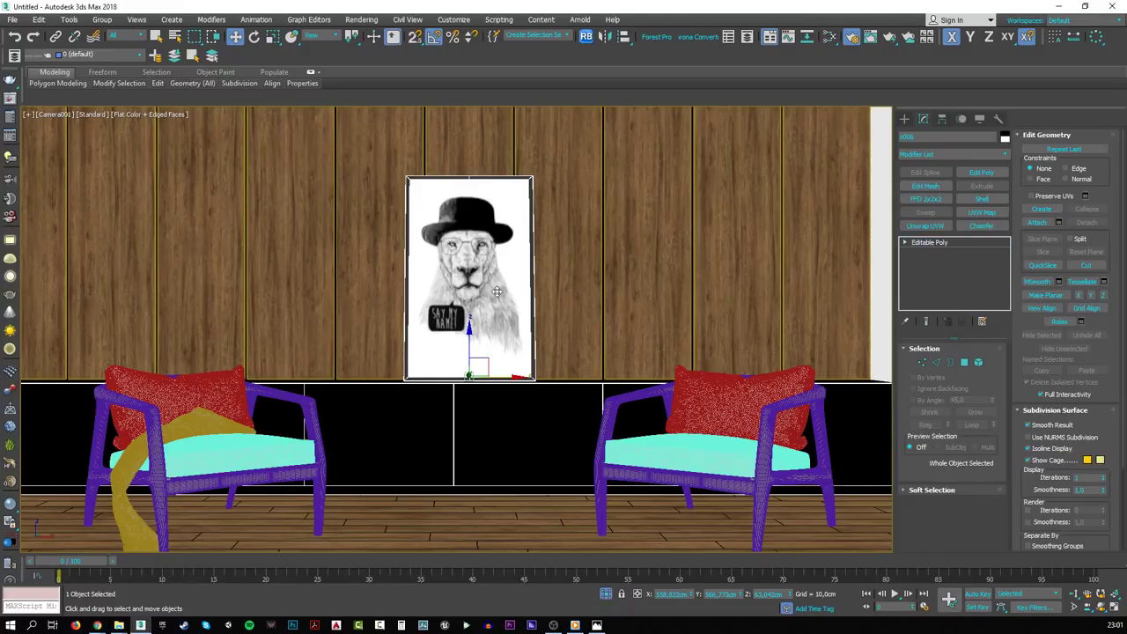
- Lift the dog picture beside the lion and align its Z minimum to the cabinet top
{"action": "key", "text": "p"}
{"action": "key", "text": "z"}
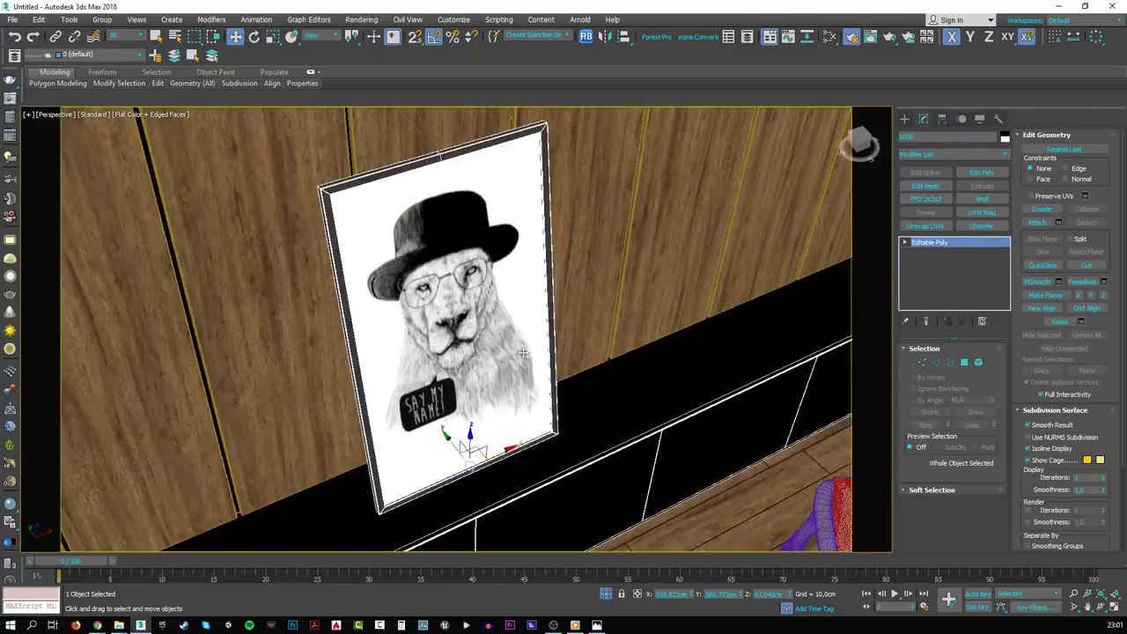
{"action": "scroll", "coordinate": [497, 290], "scroll_direction": "down", "scroll_amount": 10}
{"action": "scroll", "coordinate": [523, 352], "scroll_direction": "up", "scroll_amount": 5}
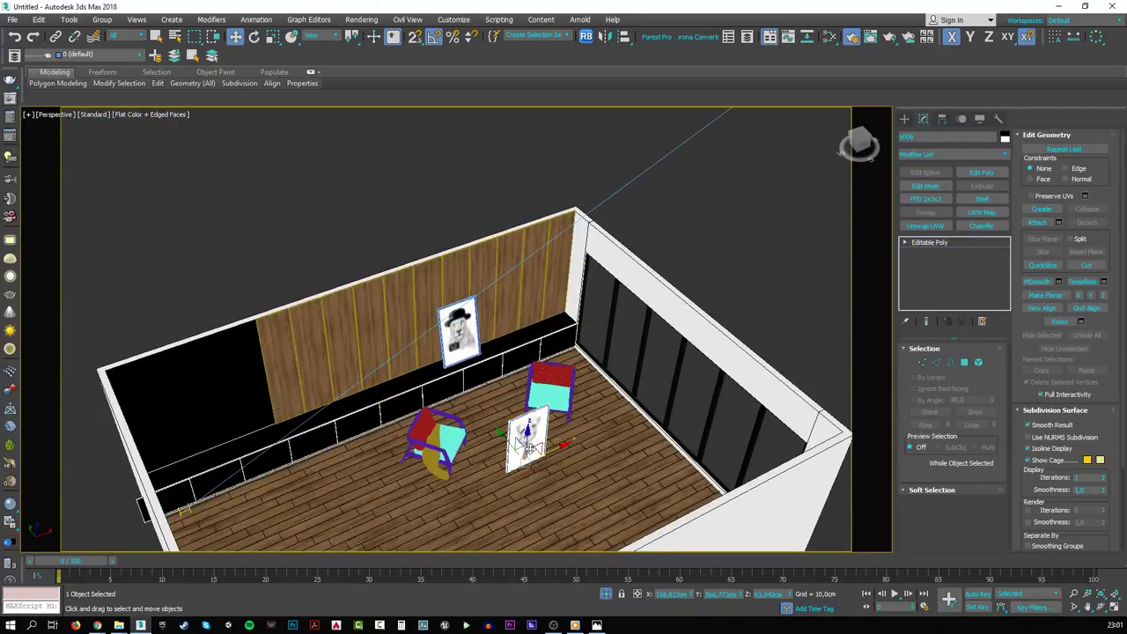
{"action": "scroll", "coordinate": [523, 454], "scroll_direction": "up", "scroll_amount": 2}
{"action": "left_click_drag", "start_coordinate": [523, 455], "coordinate": [319, 279]}
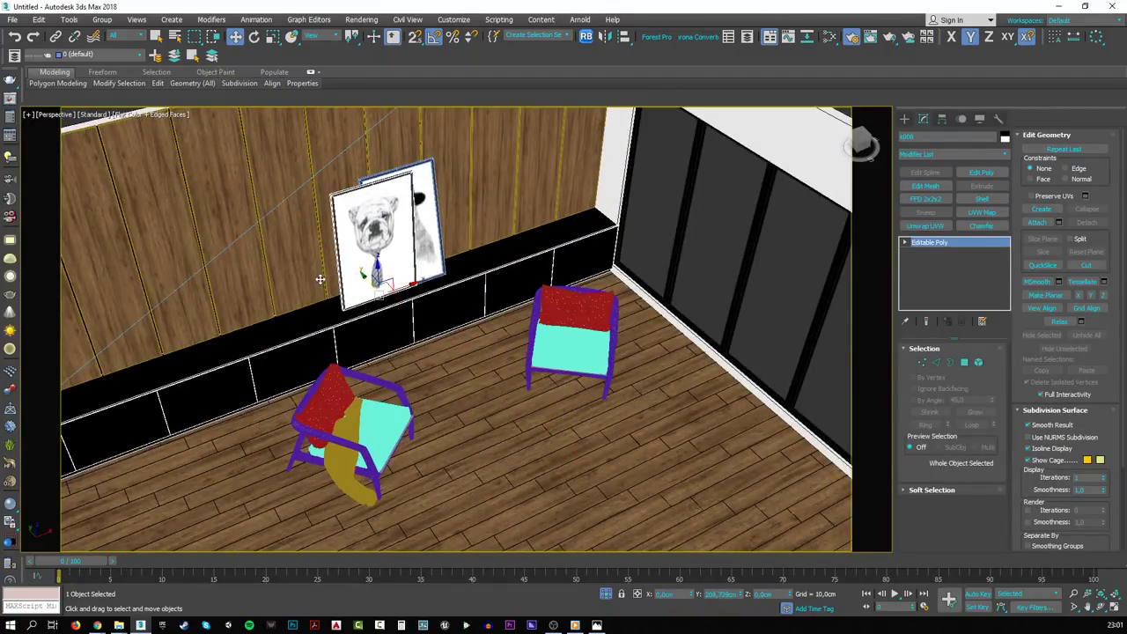
{"action": "left_click", "coordinate": [624, 37]}
{"action": "left_click", "coordinate": [473, 264]}
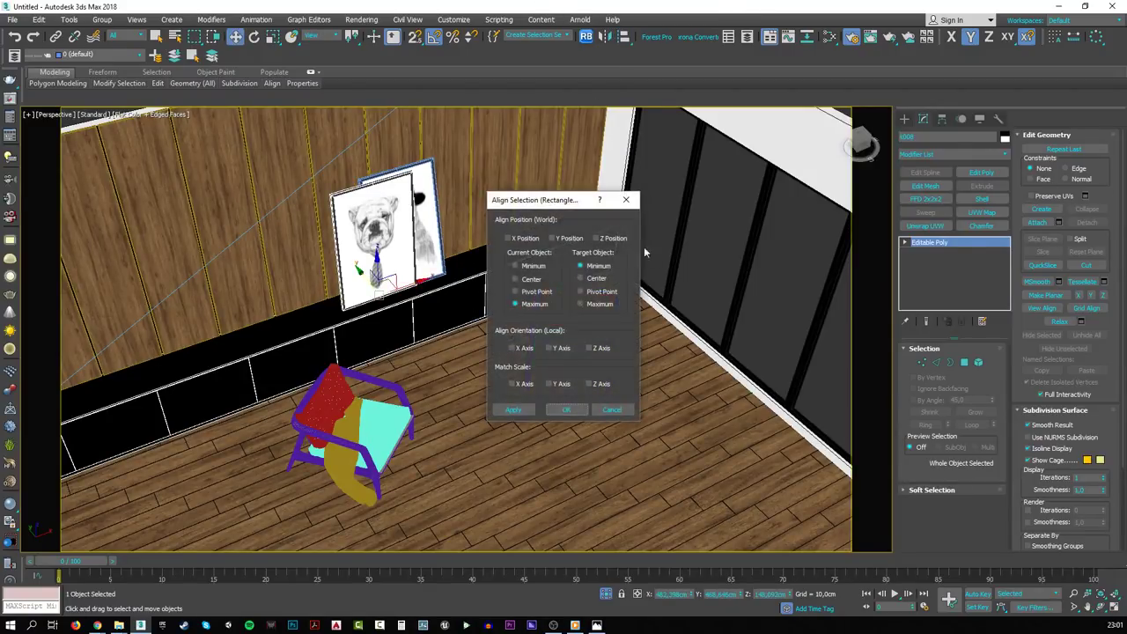
{"action": "left_click", "coordinate": [529, 265]}
{"action": "left_click", "coordinate": [612, 238]}
{"action": "left_click", "coordinate": [565, 411]}
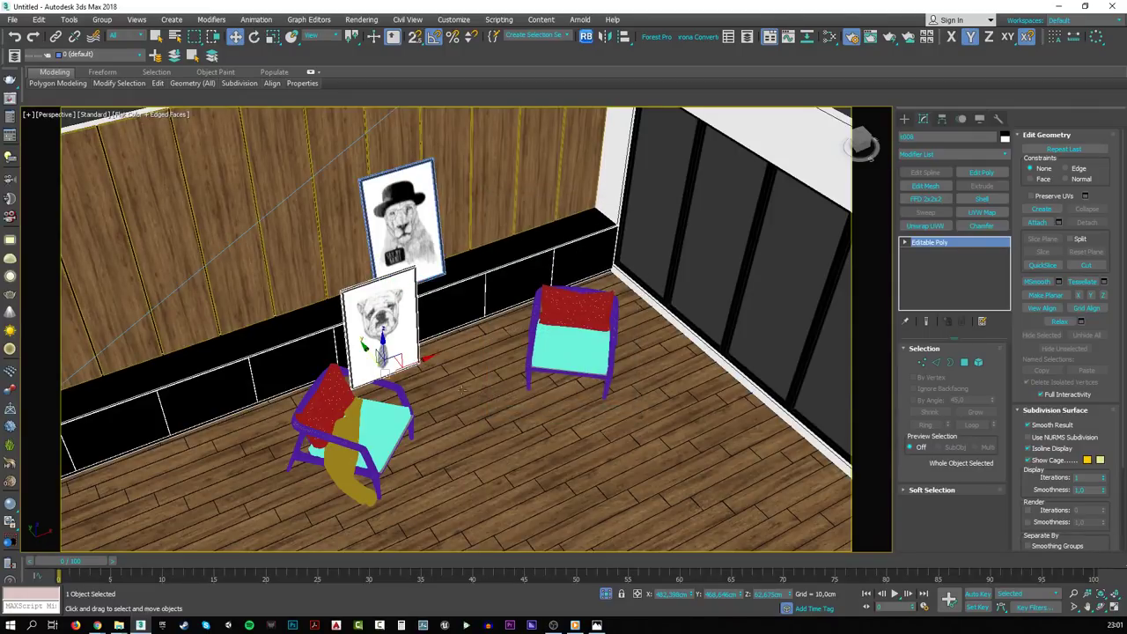
- Rotate the dog picture 85° on Y onto its side and re-seat it on the cabinet
{"action": "key", "text": "e"}
{"action": "left_click_drag", "start_coordinate": [379, 352], "coordinate": [393, 298]}
{"action": "key", "text": "w"}
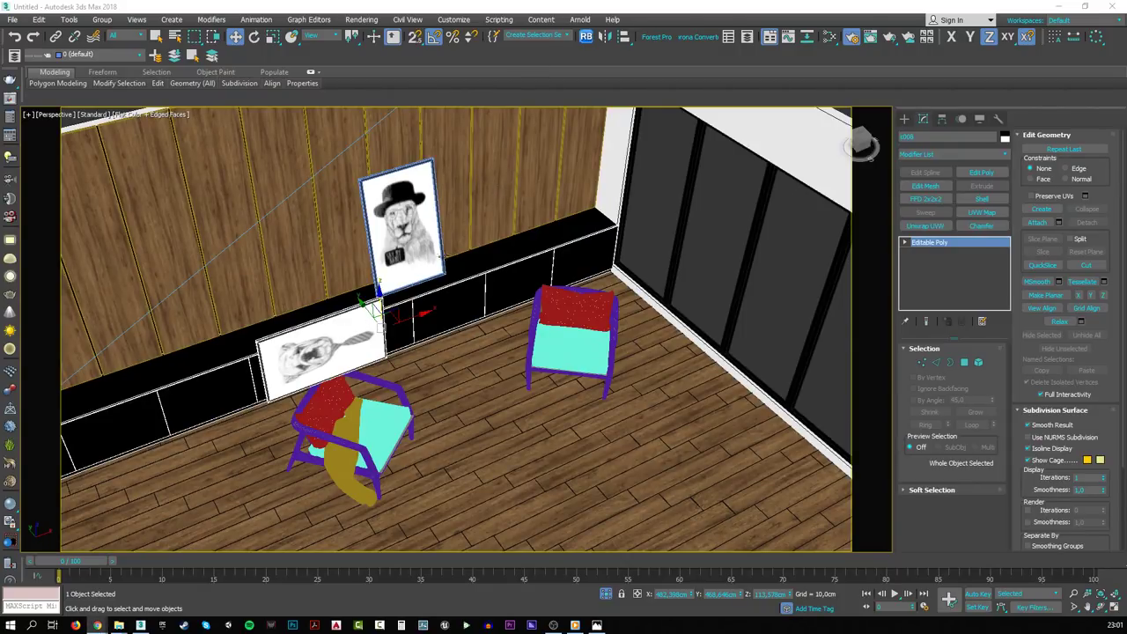
{"action": "scroll", "coordinate": [390, 270], "scroll_direction": "up", "scroll_amount": 4}
{"action": "left_click", "coordinate": [623, 38]}
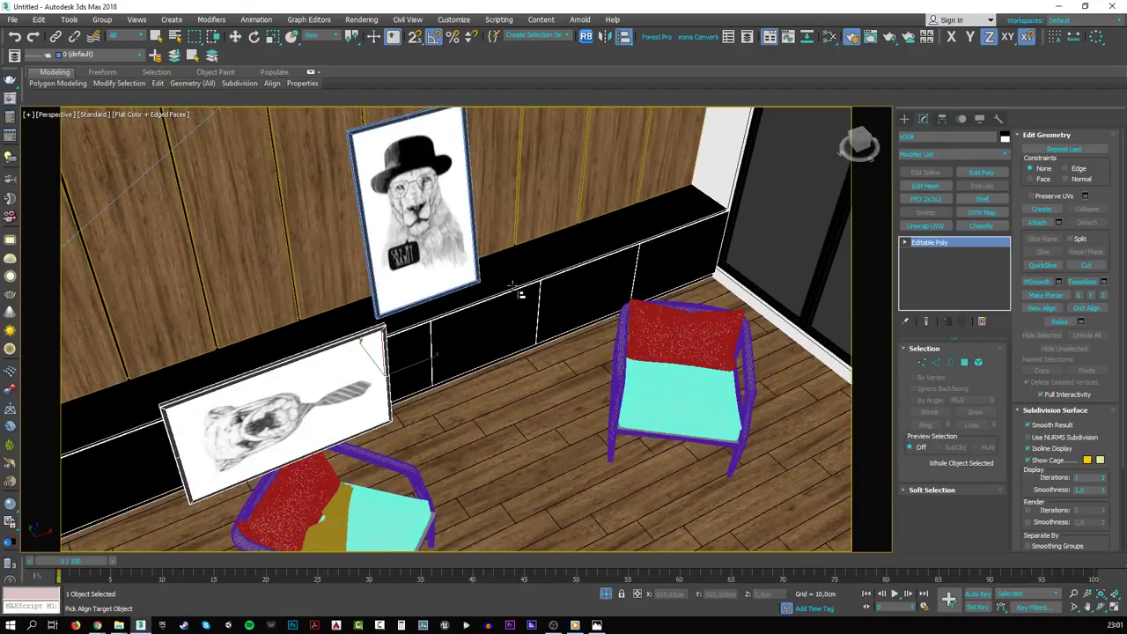
{"action": "left_click", "coordinate": [522, 295]}
{"action": "left_click", "coordinate": [616, 238]}
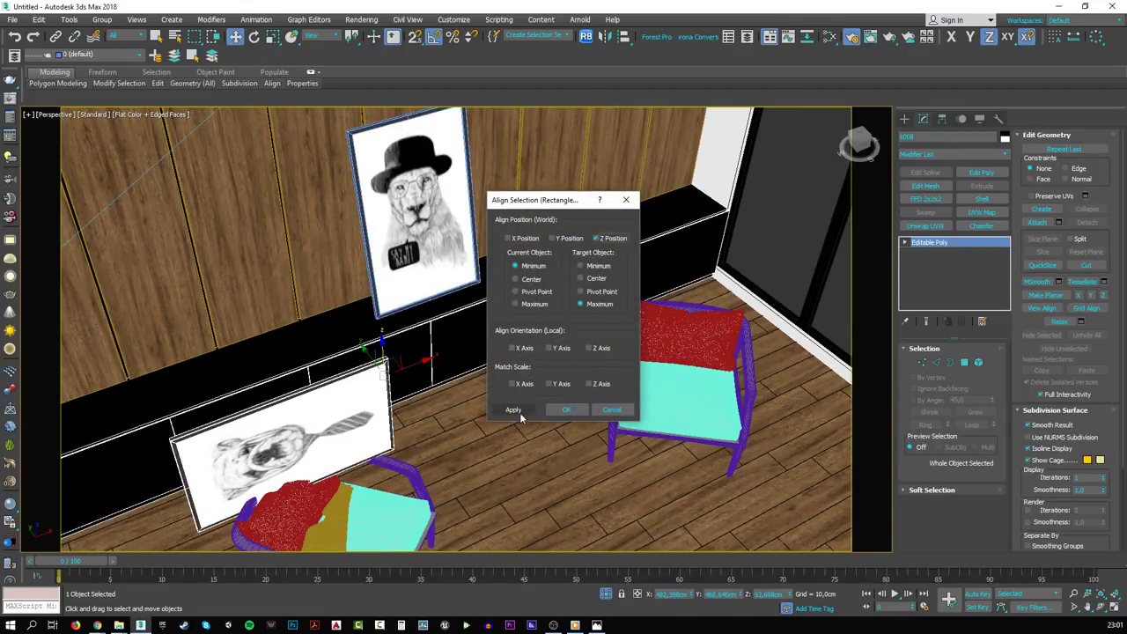
{"action": "left_click", "coordinate": [514, 411]}
{"action": "left_click", "coordinate": [568, 410]}
- Push the dog picture back and tilt it 5° in Left view to lean against the wall
{"action": "left_click_drag", "start_coordinate": [365, 381], "coordinate": [270, 276]}
{"action": "key", "text": "l"}
{"action": "key", "text": "z"}
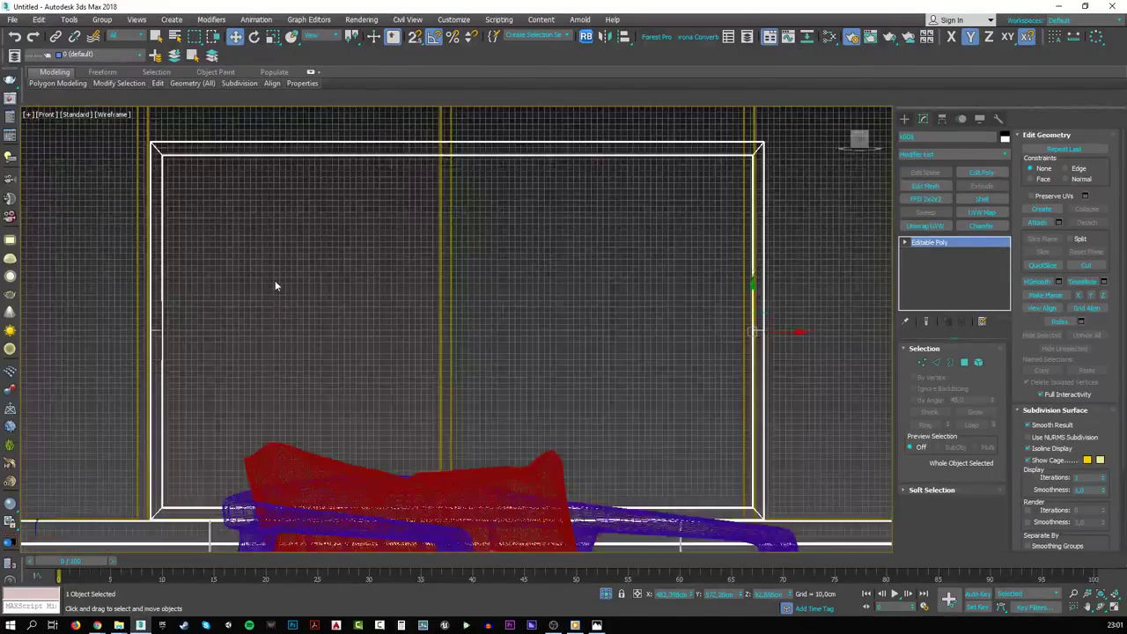
{"action": "scroll", "coordinate": [274, 280], "scroll_direction": "up", "scroll_amount": 5}
{"action": "key", "text": "z"}
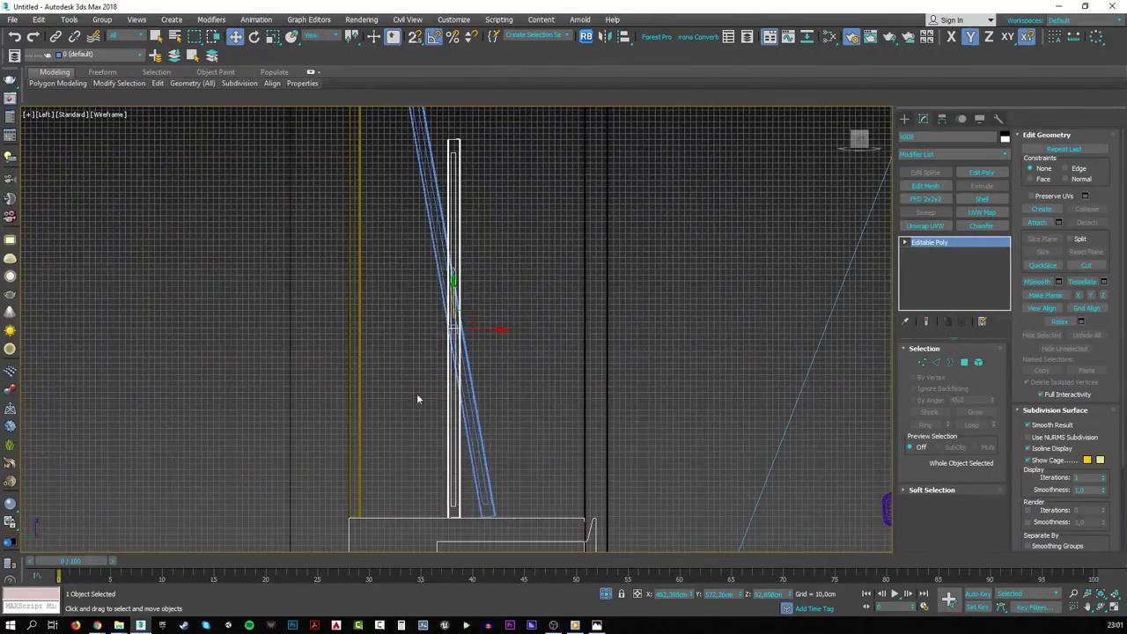
{"action": "key", "text": "e"}
{"action": "mouse_move", "coordinate": [472, 370]}
{"action": "left_mouse_down"}
{"action": "mouse_move", "coordinate": [414, 333]}
{"action": "mouse_move", "coordinate": [463, 360]}
{"action": "left_mouse_up"}
{"action": "key", "text": "w"}
{"action": "key", "text": "c"}
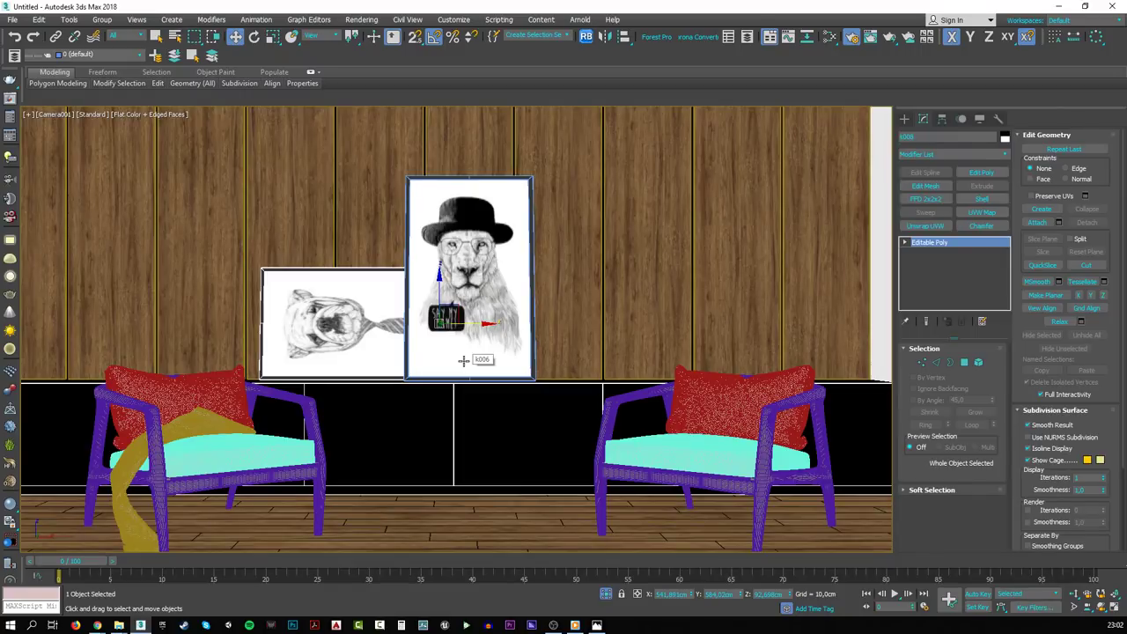
- Slide the lion and dog pictures right along the cabinet, then select both armchairs
{"action": "left_click", "coordinate": [449, 355], "text": "ctrl"}
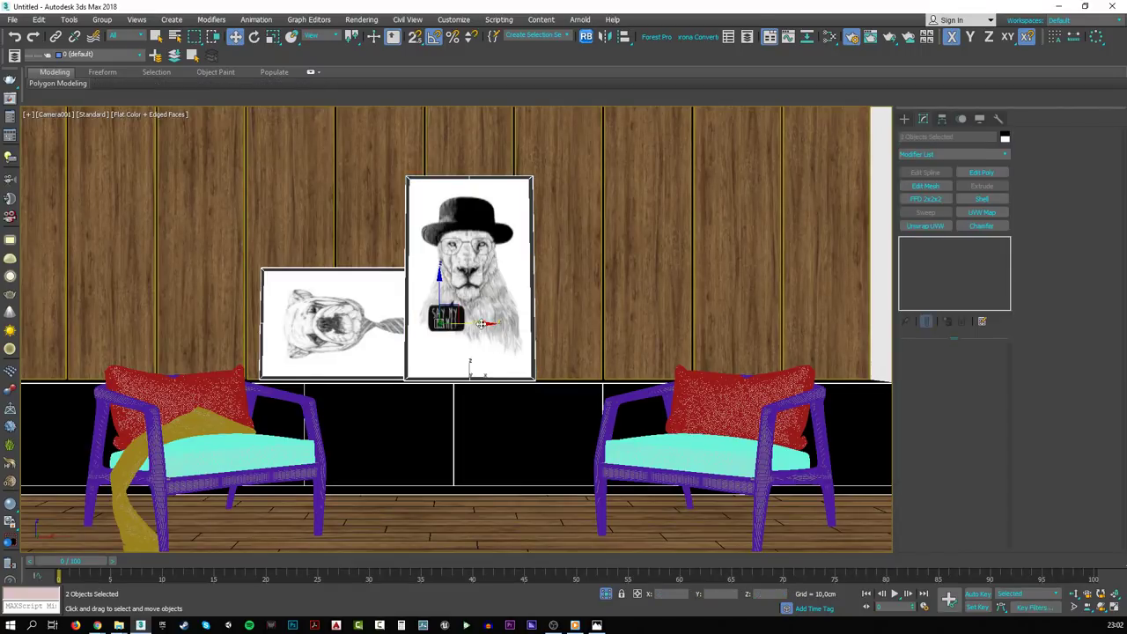
{"action": "left_click_drag", "start_coordinate": [472, 323], "coordinate": [527, 327]}
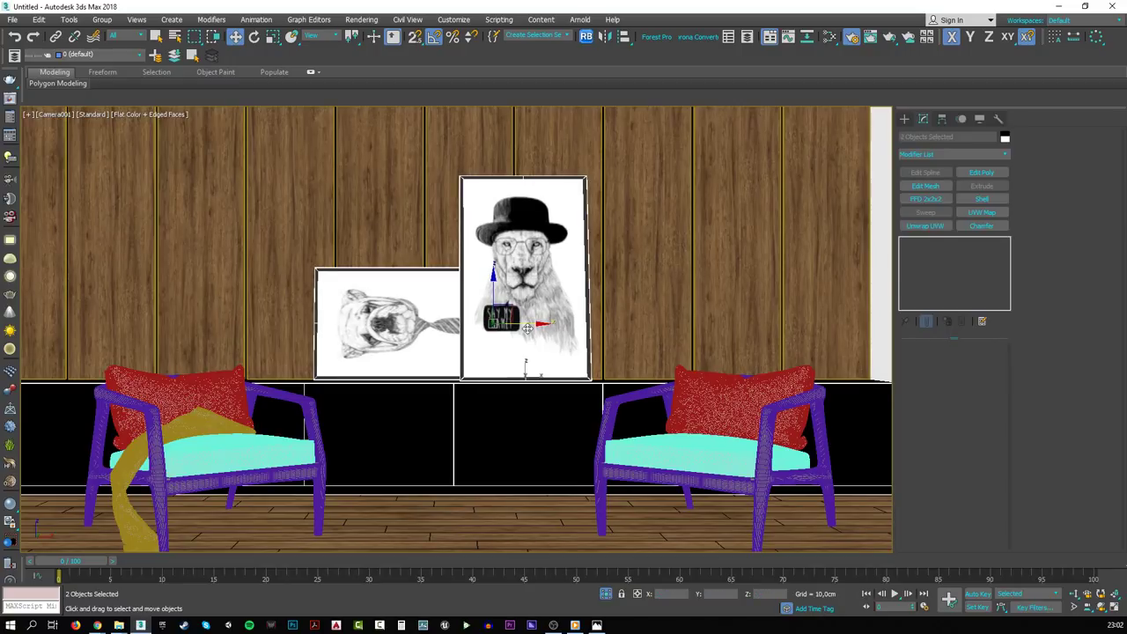
{"action": "left_click", "coordinate": [414, 353]}
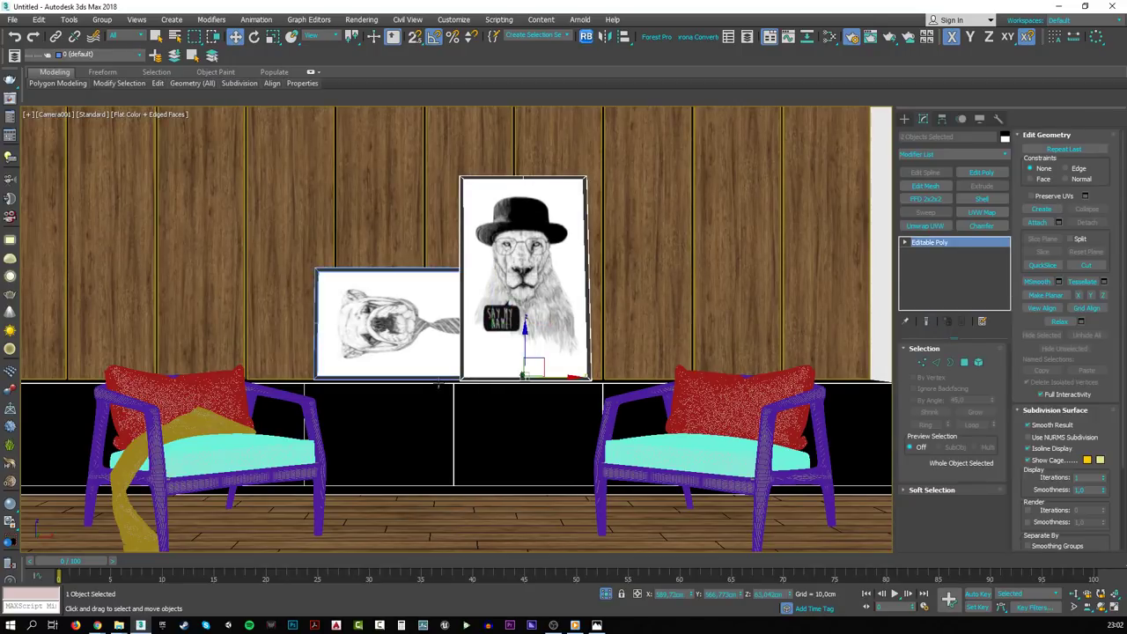
{"action": "left_click", "coordinate": [202, 458]}
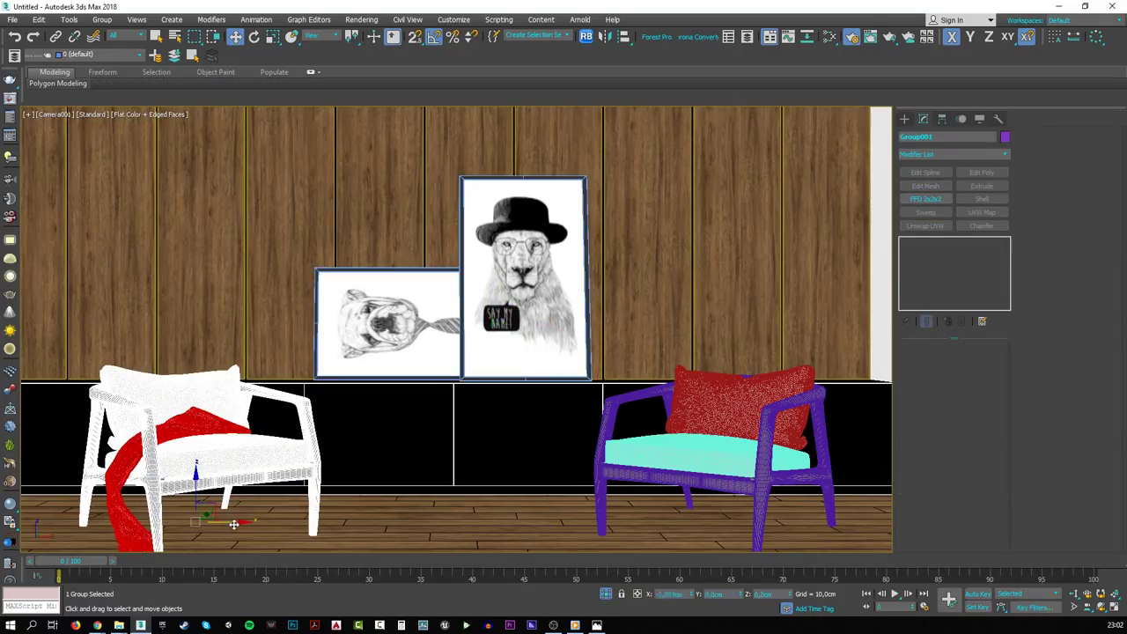
{"action": "left_click", "coordinate": [740, 467]}
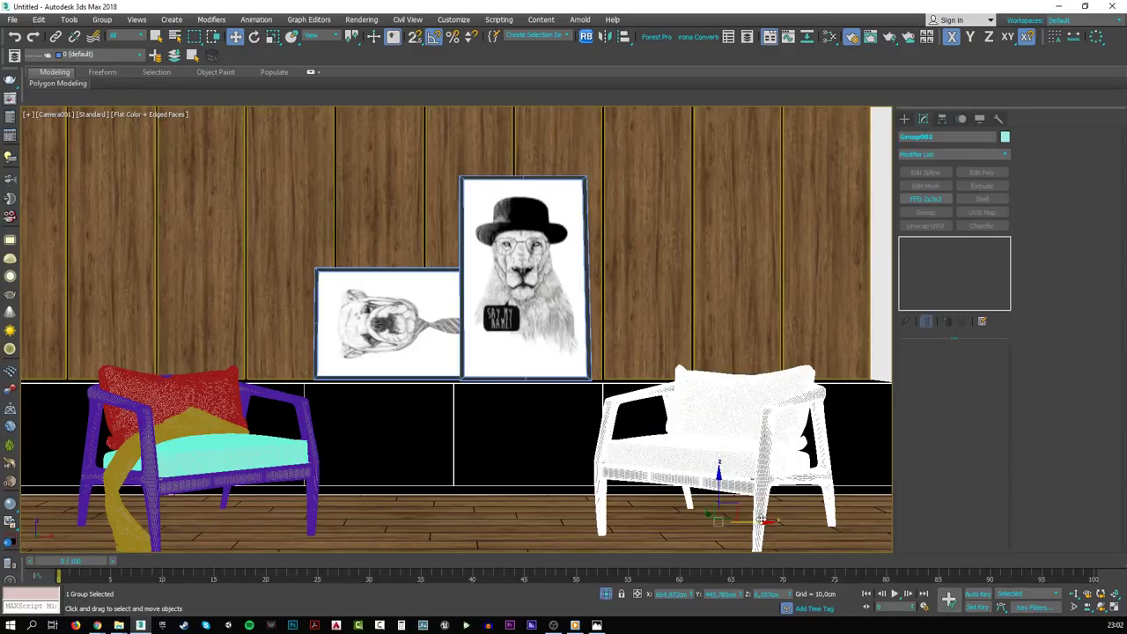
- Dolly Camera001 slightly closer to the scene and start the interactive Corona render
{"action": "scroll", "coordinate": [761, 519], "scroll_direction": "down", "scroll_amount": 1}
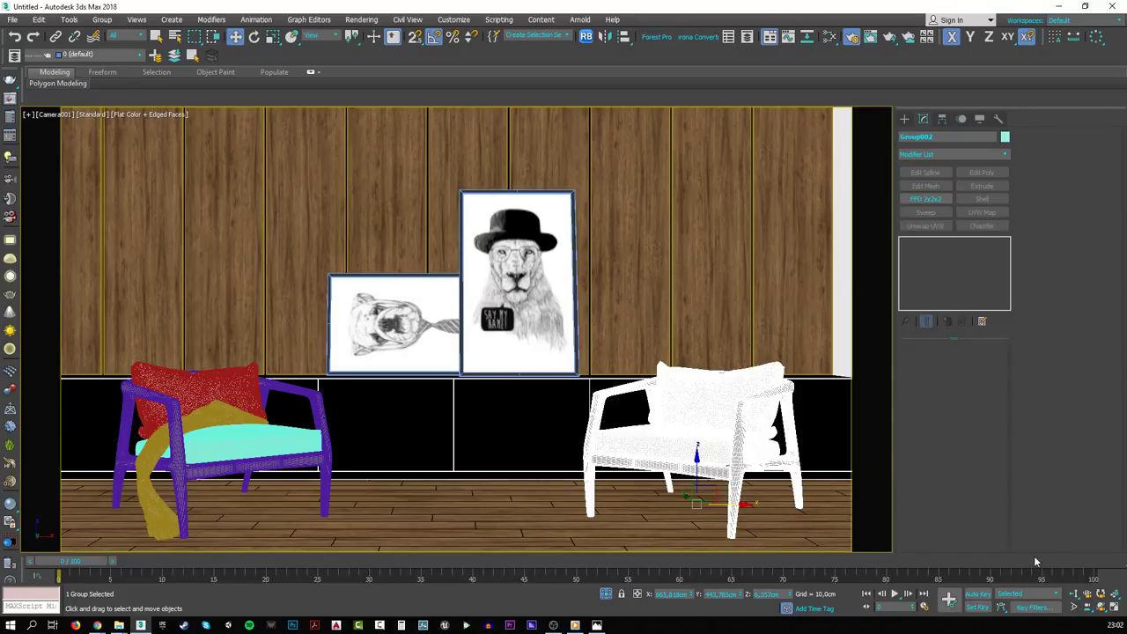
{"action": "left_click", "coordinate": [1071, 593]}
{"action": "left_click_drag", "start_coordinate": [479, 376], "coordinate": [473, 365]}
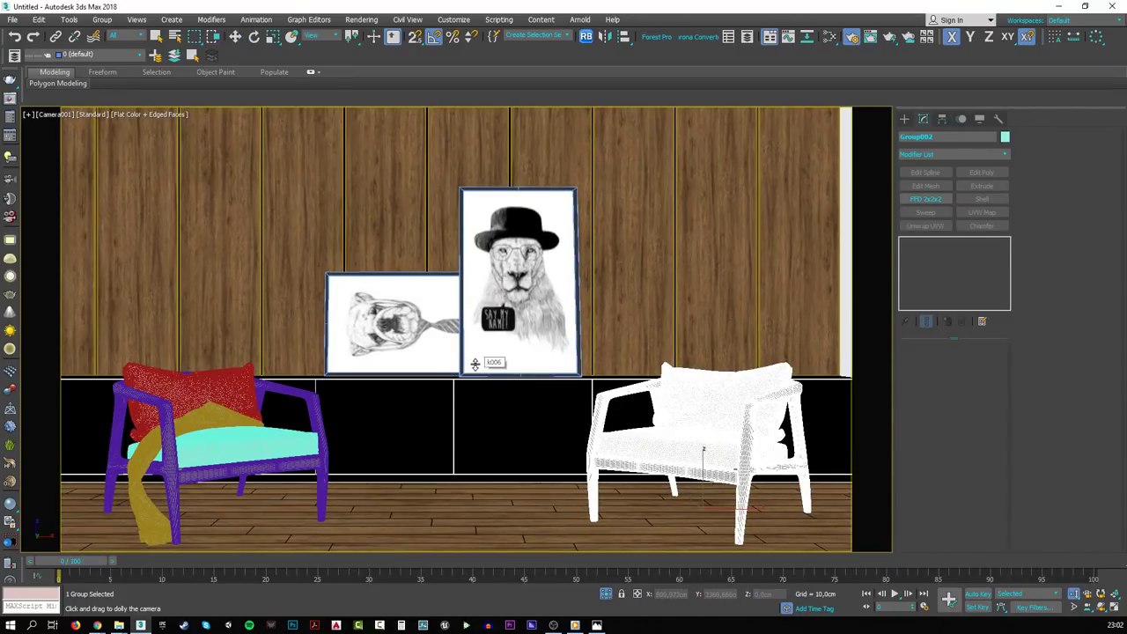
{"action": "right_click", "coordinate": [475, 363]}
{"action": "left_click", "coordinate": [499, 296]}
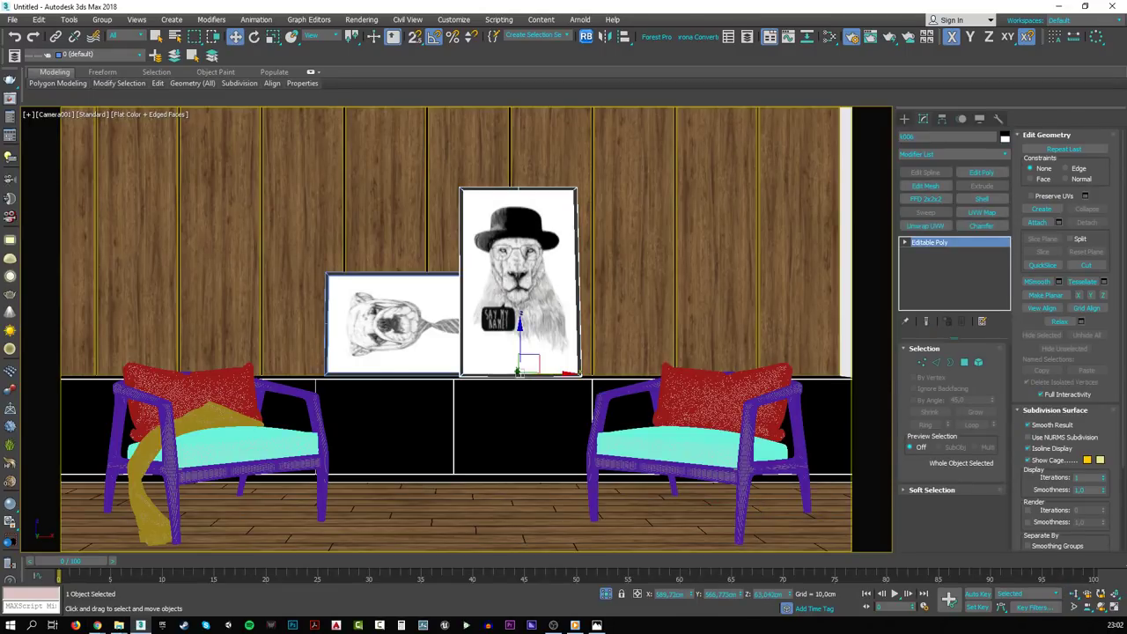
{"action": "key", "text": "alt+Tab"}
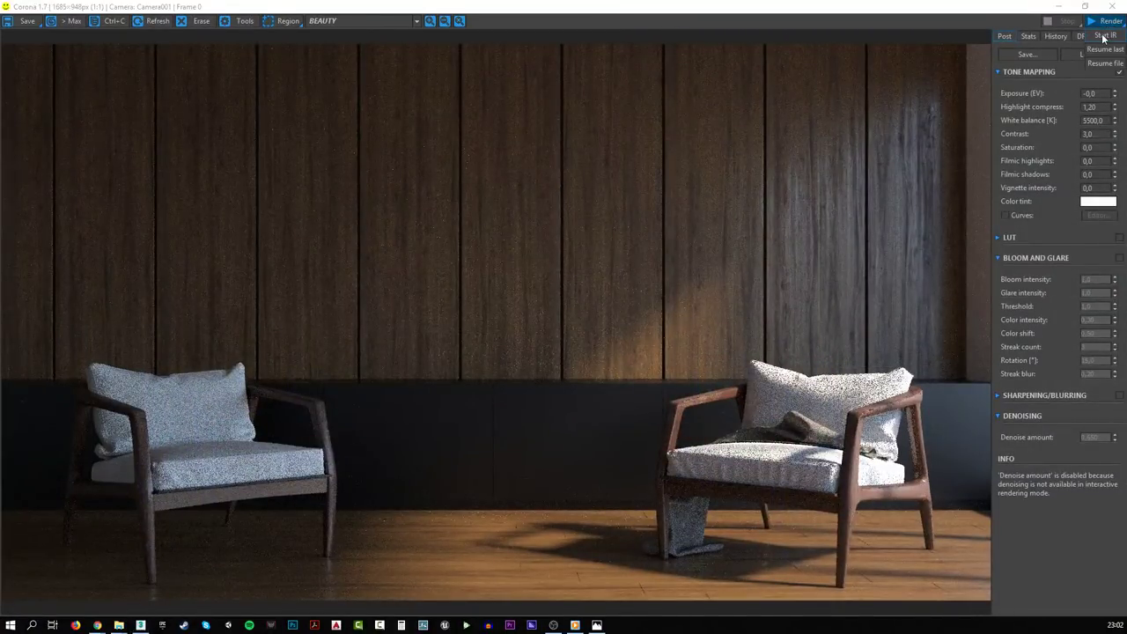
- Restart the interactive render in a maximized VFB and unhide all objects in 3ds Max
{"action": "left_click", "coordinate": [1085, 6]}
{"action": "left_click", "coordinate": [966, 112]}
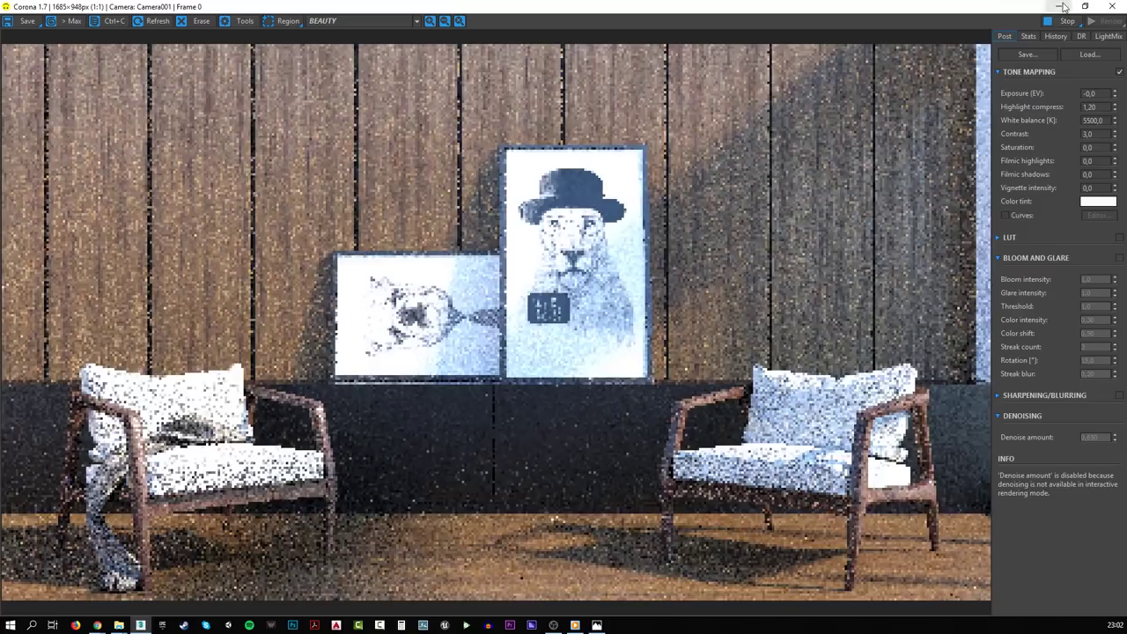
{"action": "key", "text": "alt+Tab"}
{"action": "right_click", "coordinate": [674, 275]}
{"action": "left_click", "coordinate": [695, 220]}
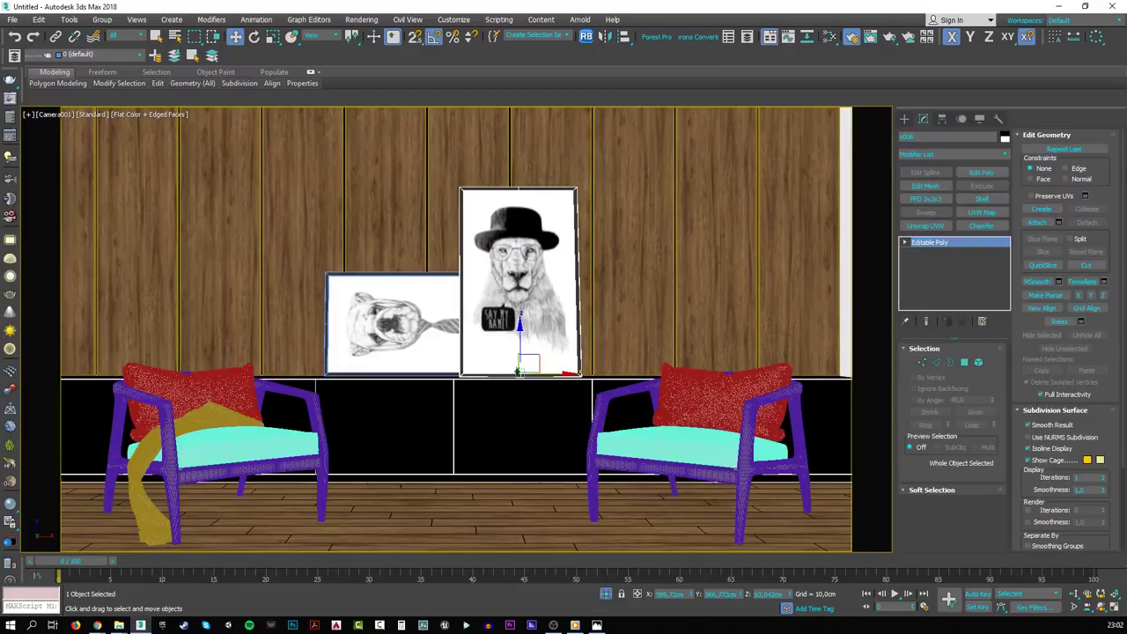
{"action": "key", "text": "alt+Tab"}
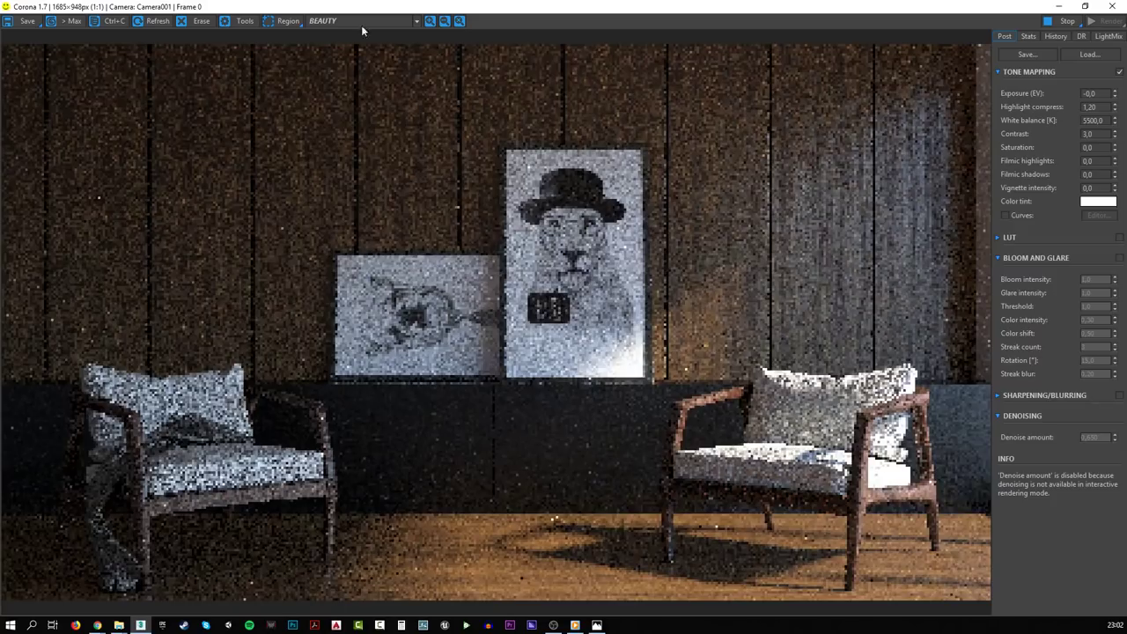
- Render a region around the framed pictures, then clear it, stop rendering and minimize the VFB
{"action": "left_click", "coordinate": [288, 20]}
{"action": "left_click_drag", "start_coordinate": [656, 132], "coordinate": [323, 384]}
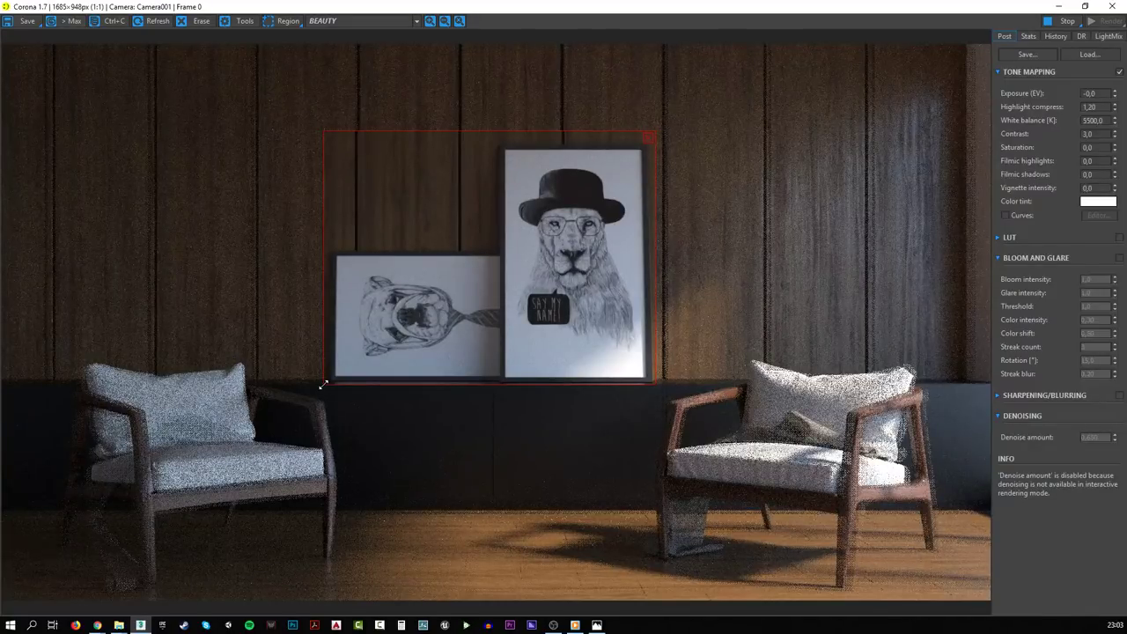
{"action": "left_click", "coordinate": [648, 142]}
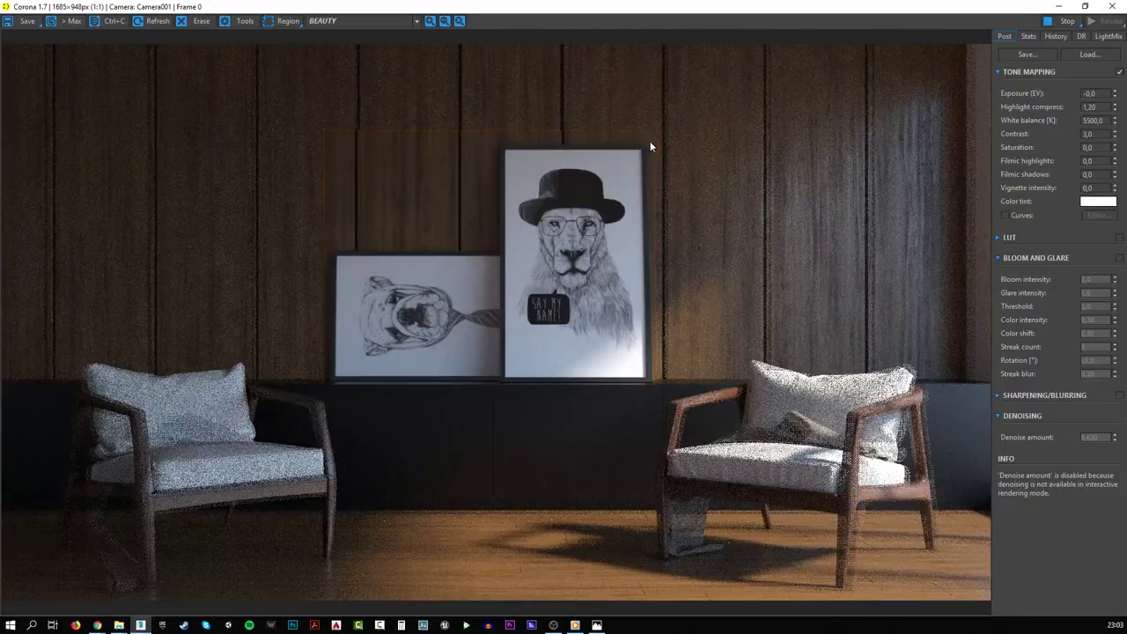
{"action": "left_click", "coordinate": [1063, 22]}
{"action": "left_click", "coordinate": [1060, 7]}
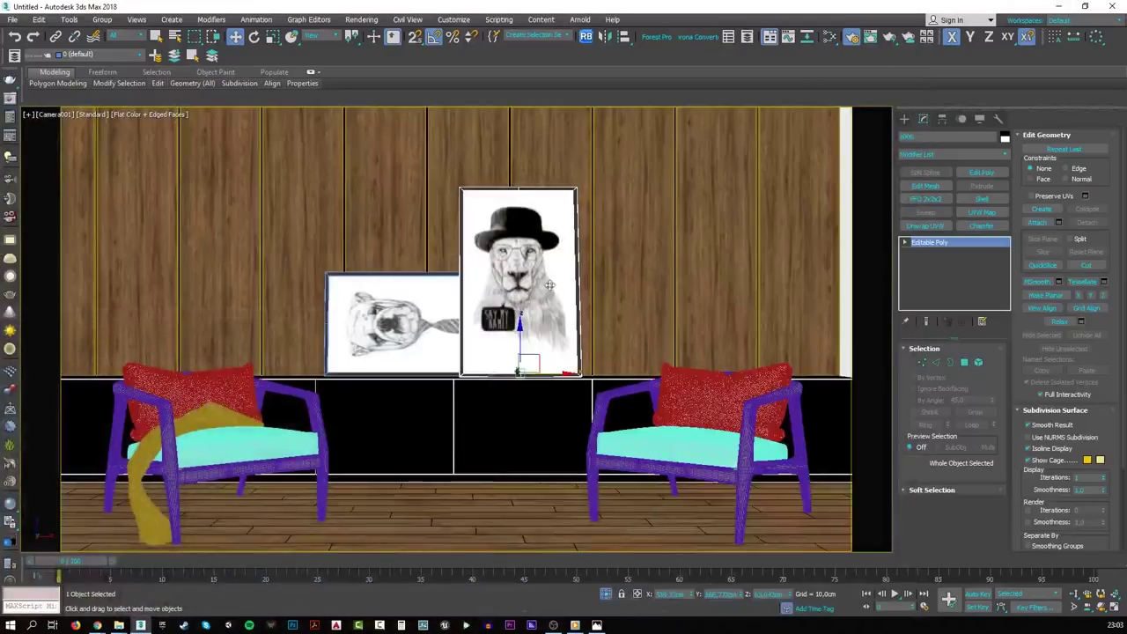
- Select the lion picture frame and zoom in on it in perspective view
{"action": "key", "text": "p"}
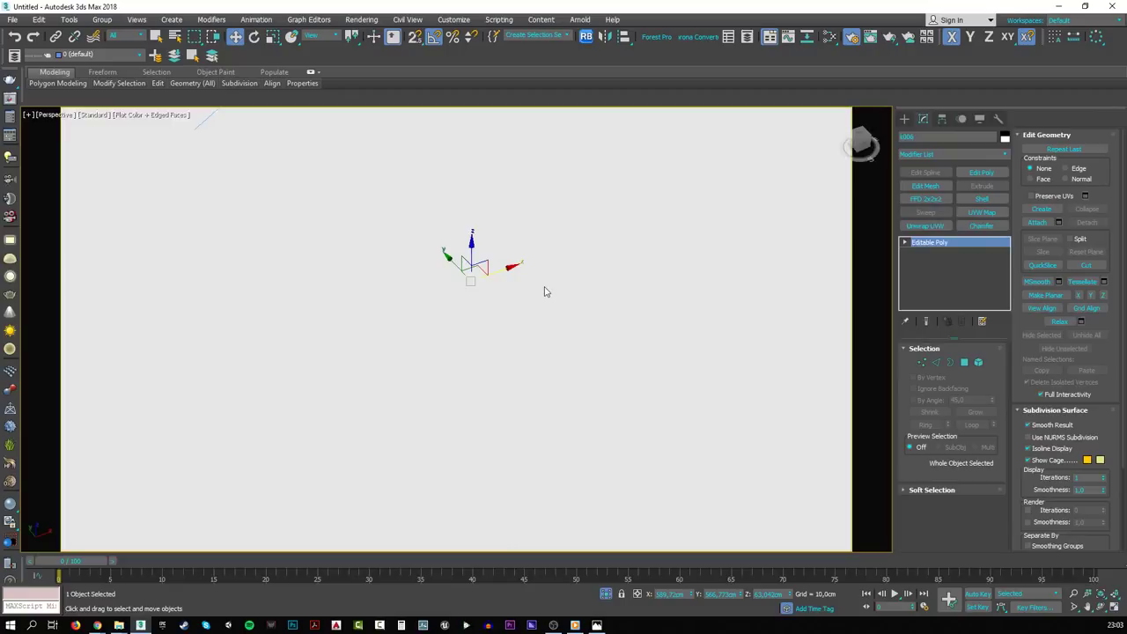
{"action": "left_click", "coordinate": [510, 319]}
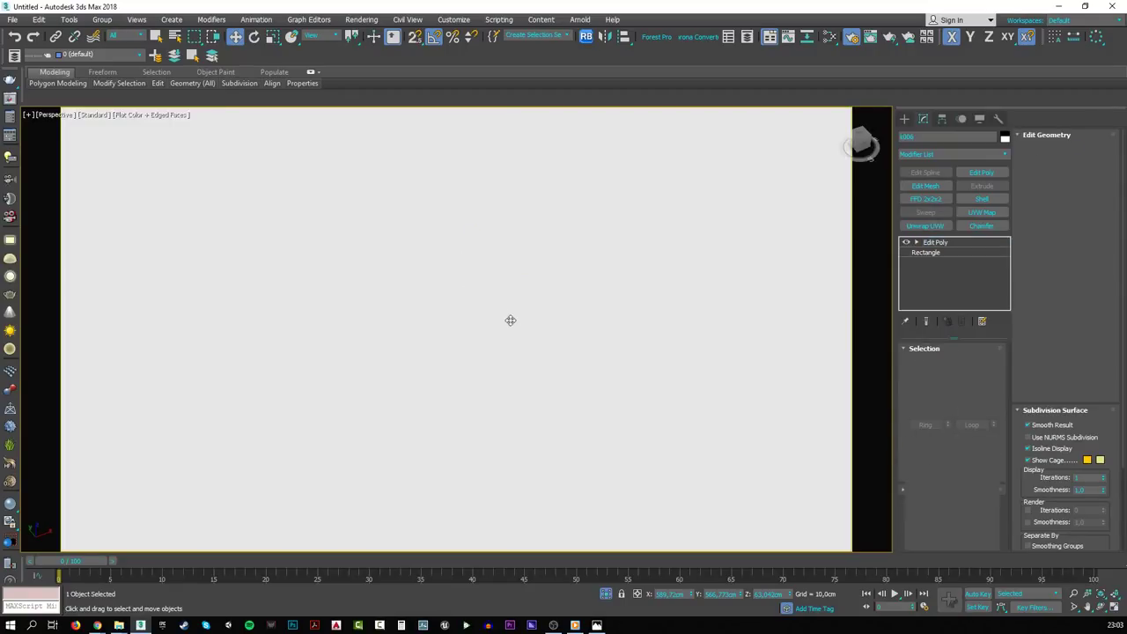
{"action": "left_click", "coordinate": [510, 321]}
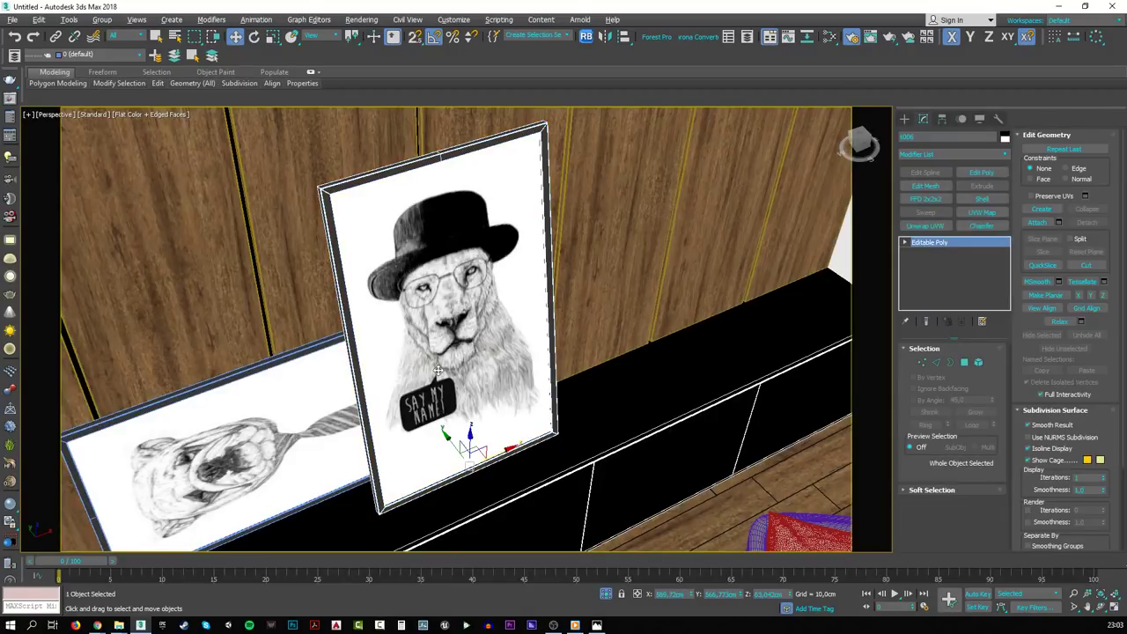
{"action": "middle_click_drag", "start_coordinate": [439, 371], "coordinate": [453, 346], "text": "alt"}
{"action": "scroll", "coordinate": [453, 346], "scroll_direction": "up", "scroll_amount": 3}
{"action": "scroll", "coordinate": [452, 445], "scroll_direction": "up", "scroll_amount": 2}
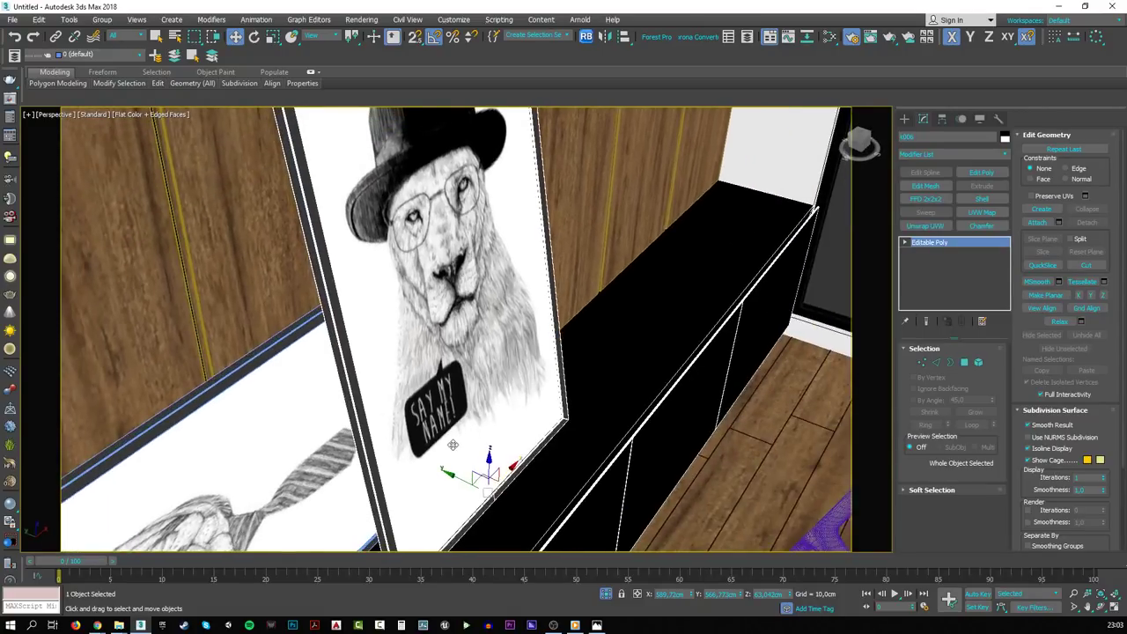
{"action": "scroll", "coordinate": [453, 449], "scroll_direction": "up", "scroll_amount": 3}
{"action": "middle_click_drag", "start_coordinate": [453, 449], "coordinate": [468, 360]}
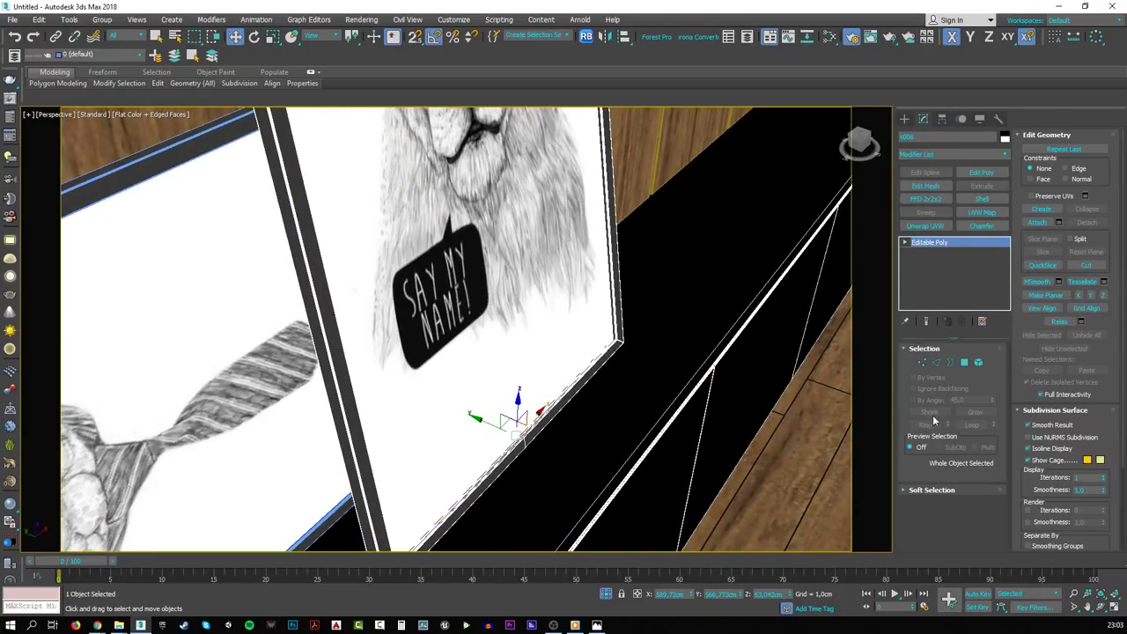
- Try sliding the lion picture's face element, cancel it, and return to object level
{"action": "left_click", "coordinate": [978, 362]}
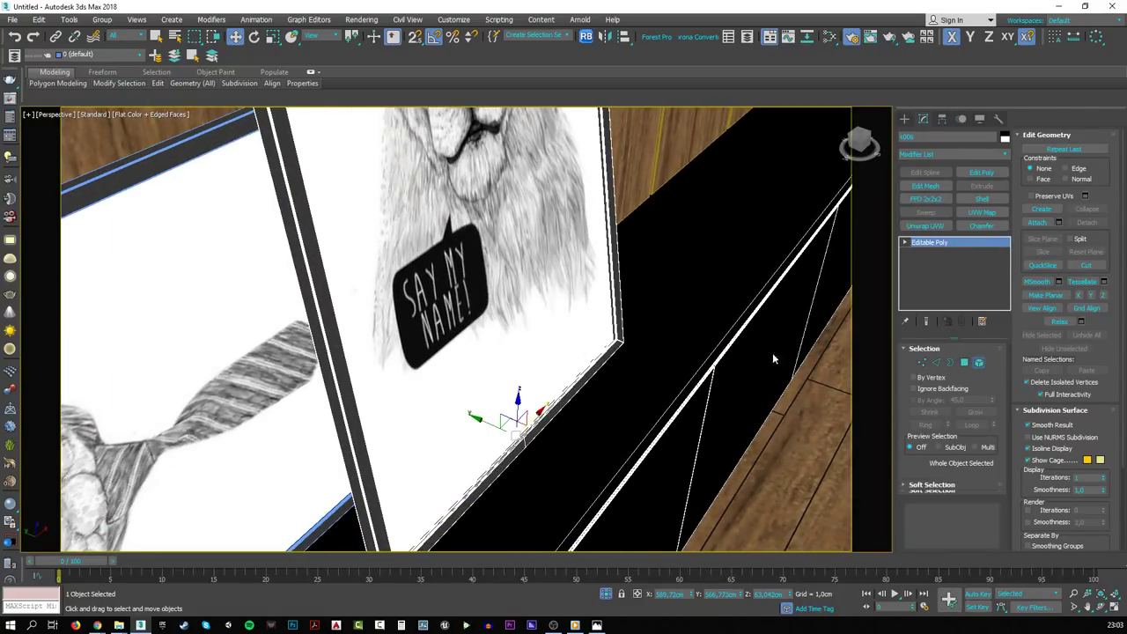
{"action": "left_click", "coordinate": [486, 322]}
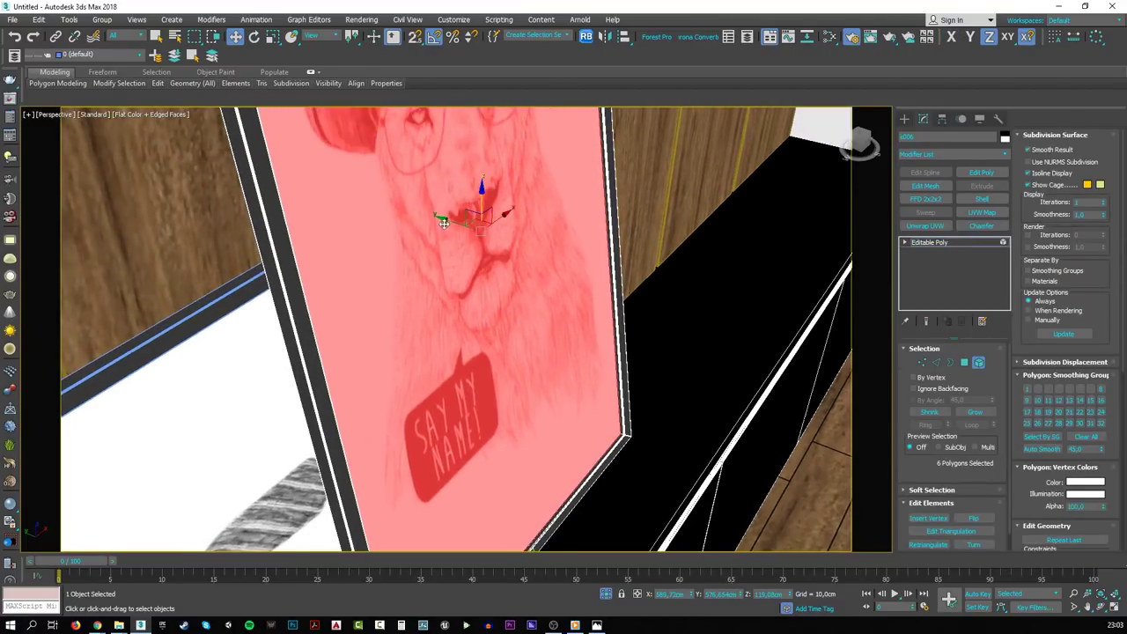
{"action": "left_click_drag", "start_coordinate": [444, 218], "coordinate": [786, 328]}
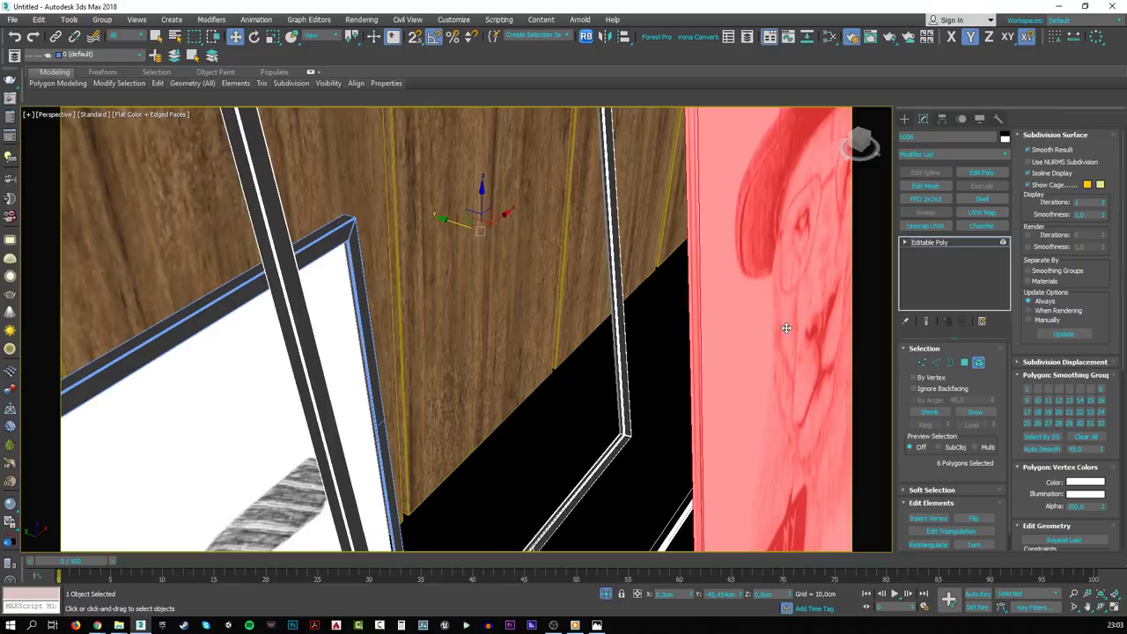
{"action": "right_click", "coordinate": [786, 328]}
{"action": "middle_click_drag", "start_coordinate": [560, 328], "coordinate": [490, 339], "text": "alt"}
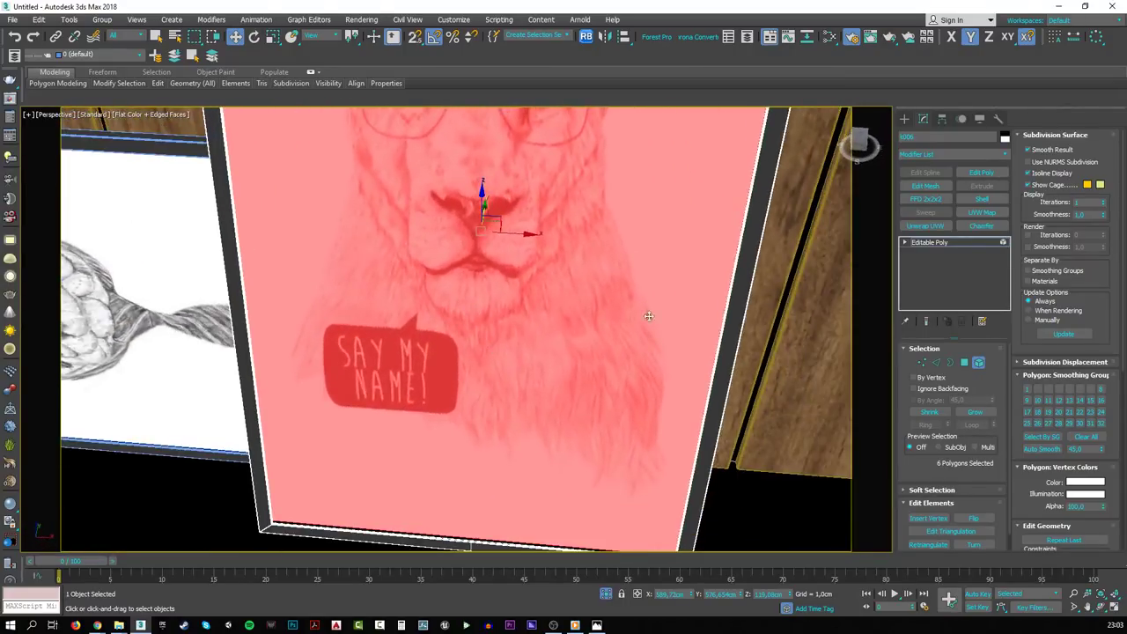
{"action": "left_click", "coordinate": [957, 243]}
- Set the lion frame's X rotation to 0 so it stands upright
{"action": "key", "text": "e"}
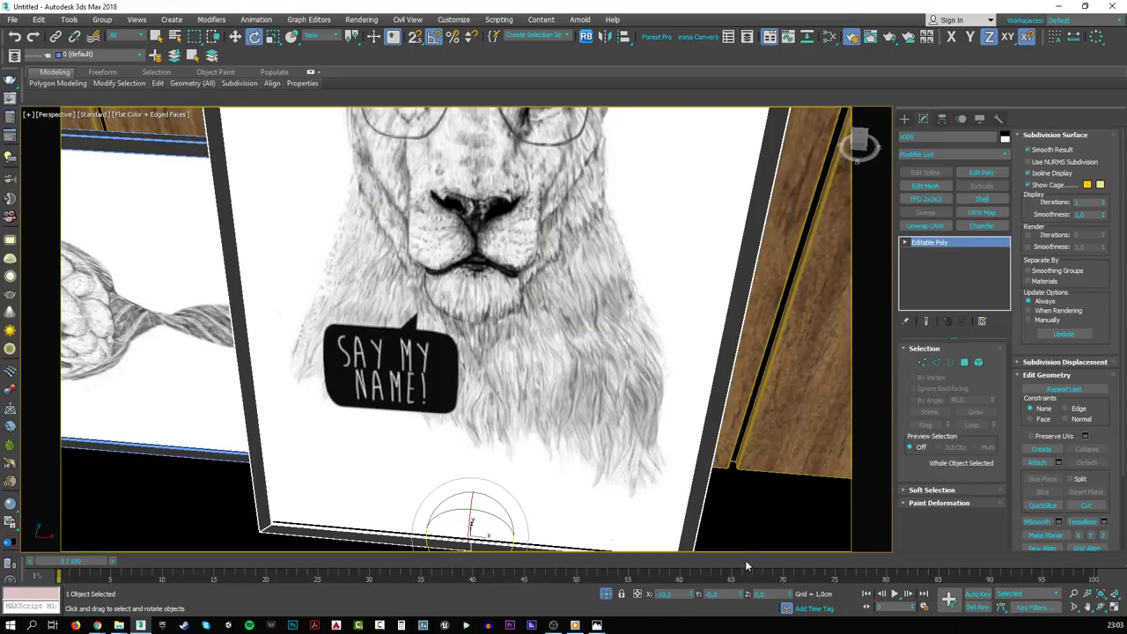
{"action": "left_click", "coordinate": [669, 594]}
{"action": "type", "text": "0"}
{"action": "key", "text": "Return"}
{"action": "middle_click_drag", "start_coordinate": [572, 451], "coordinate": [592, 440]}
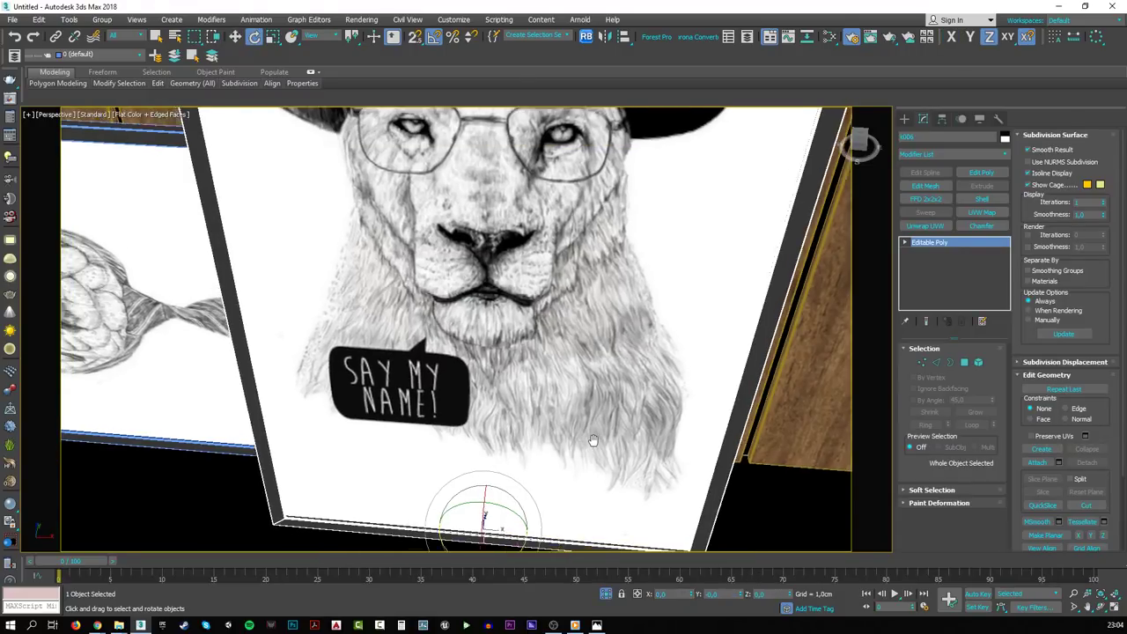
- Draw a rectangle spline over the lion poster in the Front view
{"action": "key", "text": "z"}
{"action": "key", "text": "f"}
{"action": "key", "text": "z"}
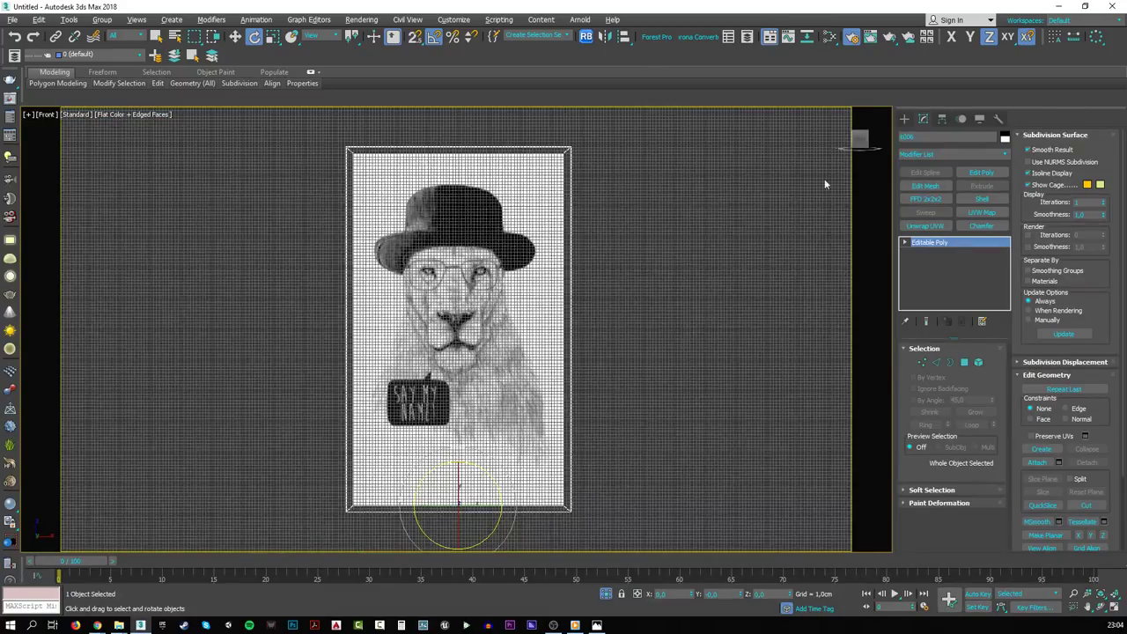
{"action": "left_click", "coordinate": [905, 118]}
{"action": "left_click", "coordinate": [975, 200]}
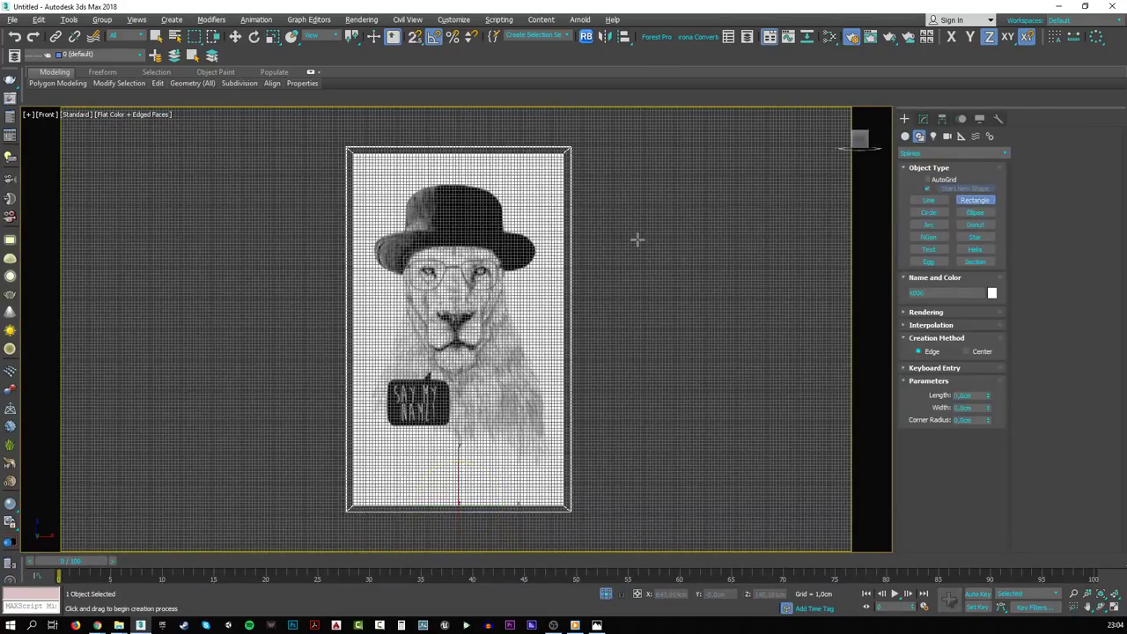
{"action": "key", "text": "F3"}
{"action": "scroll", "coordinate": [617, 164], "scroll_direction": "up", "scroll_amount": 10}
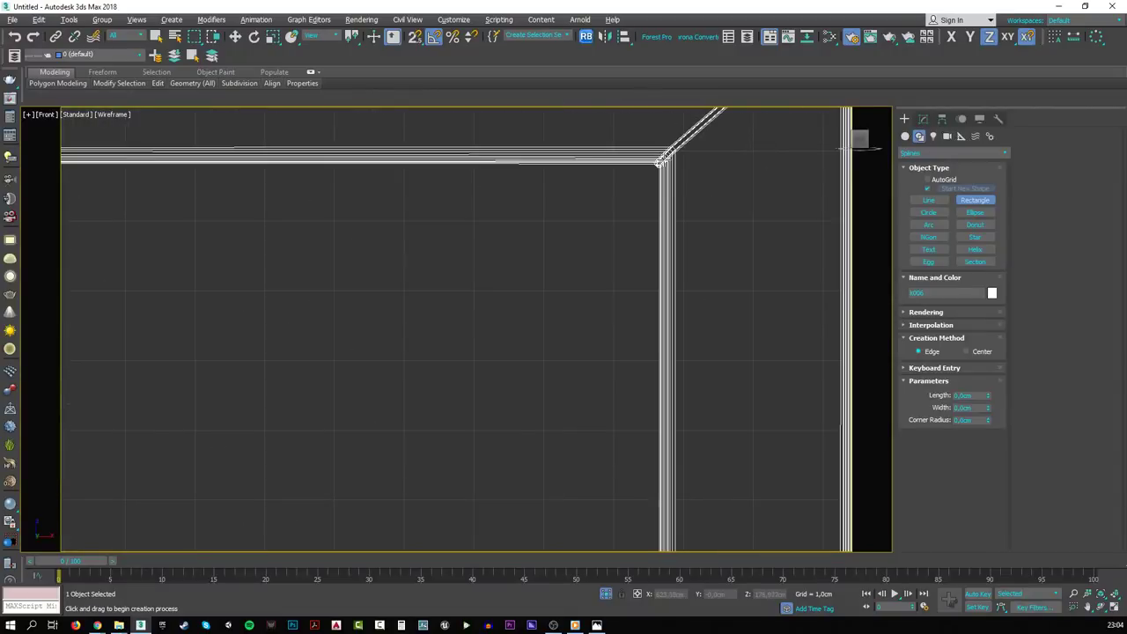
{"action": "left_click_drag", "start_coordinate": [694, 125], "coordinate": [431, 390]}
{"action": "scroll", "coordinate": [387, 374], "scroll_direction": "down", "scroll_amount": 6}
{"action": "scroll", "coordinate": [413, 431], "scroll_direction": "up", "scroll_amount": 5}
{"action": "scroll", "coordinate": [425, 396], "scroll_direction": "up", "scroll_amount": 3}
{"action": "scroll", "coordinate": [431, 392], "scroll_direction": "down", "scroll_amount": 2}
- Move the rectangle onto the lion picture frame in the perspective view
{"action": "key", "text": "w"}
{"action": "key", "text": "p"}
{"action": "key", "text": "z"}
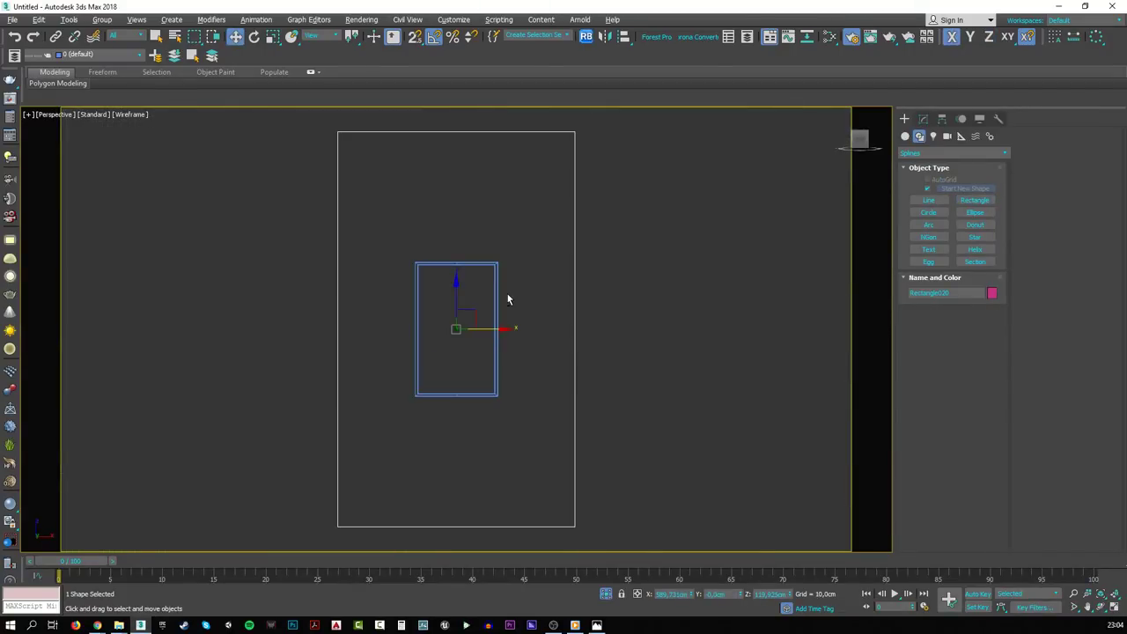
{"action": "middle_click_drag", "start_coordinate": [507, 299], "coordinate": [566, 342], "text": "alt"}
{"action": "scroll", "coordinate": [542, 331], "scroll_direction": "down", "scroll_amount": 5}
{"action": "mouse_move", "coordinate": [524, 326]}
{"action": "left_mouse_down"}
{"action": "mouse_move", "coordinate": [334, 231]}
{"action": "mouse_move", "coordinate": [378, 254]}
{"action": "left_mouse_up"}
{"action": "scroll", "coordinate": [379, 255], "scroll_direction": "up", "scroll_amount": 6}
- Add an Extrude modifier to the rectangle with Amount 0 for a flat panel
{"action": "key", "text": "F3"}
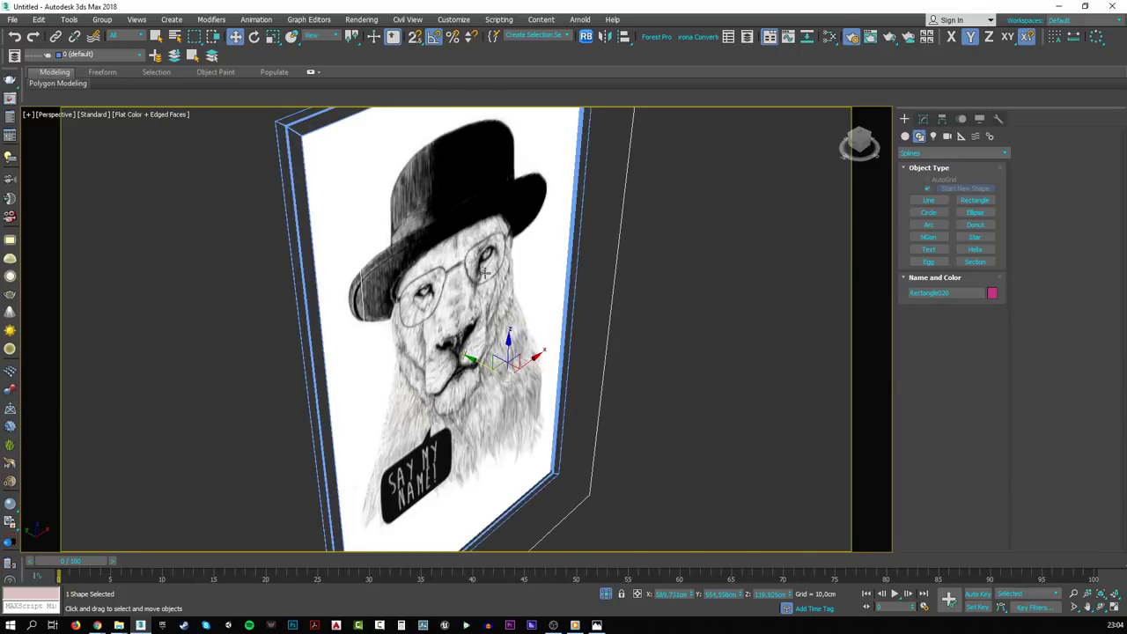
{"action": "left_click", "coordinate": [923, 118]}
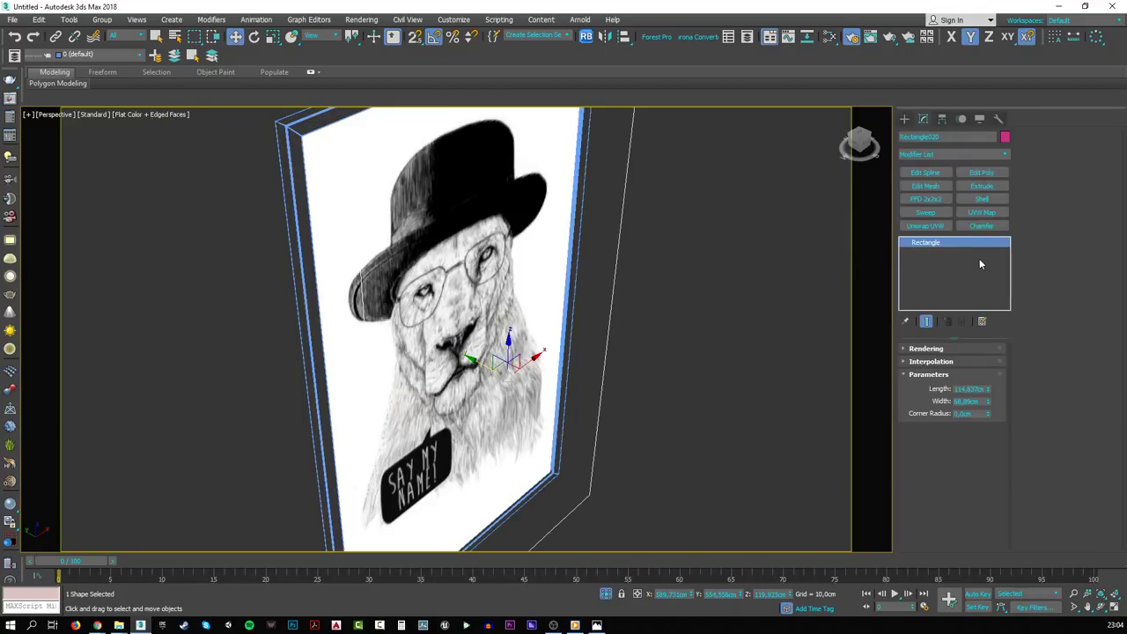
{"action": "left_click", "coordinate": [981, 186]}
{"action": "double_click", "coordinate": [965, 363]}
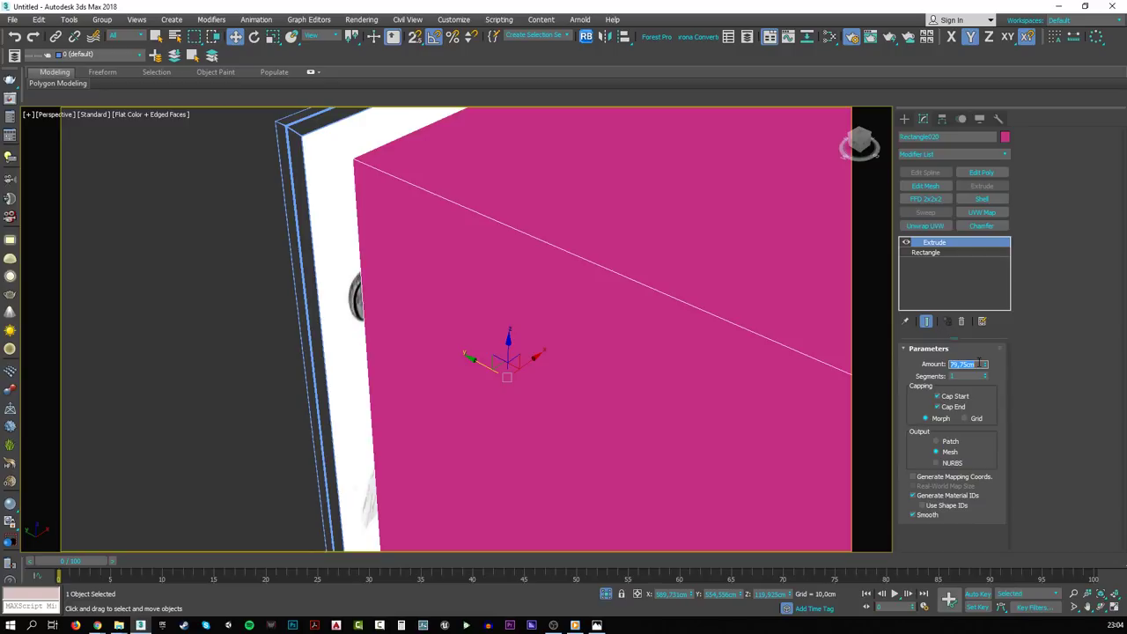
{"action": "type", "text": "0"}
{"action": "key", "text": "Return"}
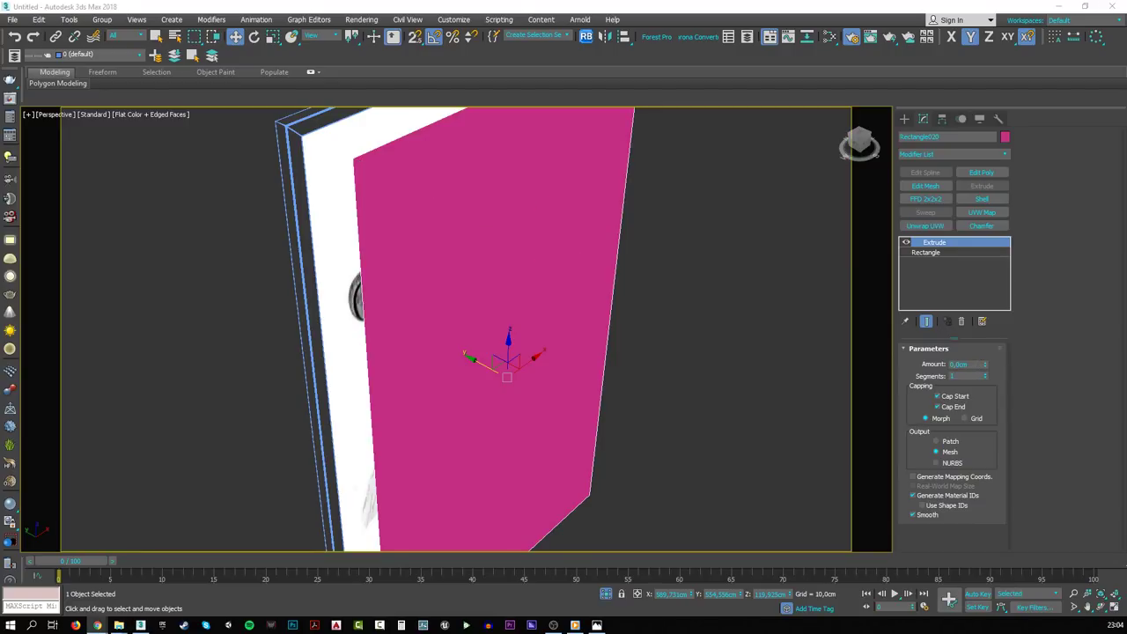
{"action": "key", "text": "alt+Tab"}
{"action": "left_click", "coordinate": [293, 288]}
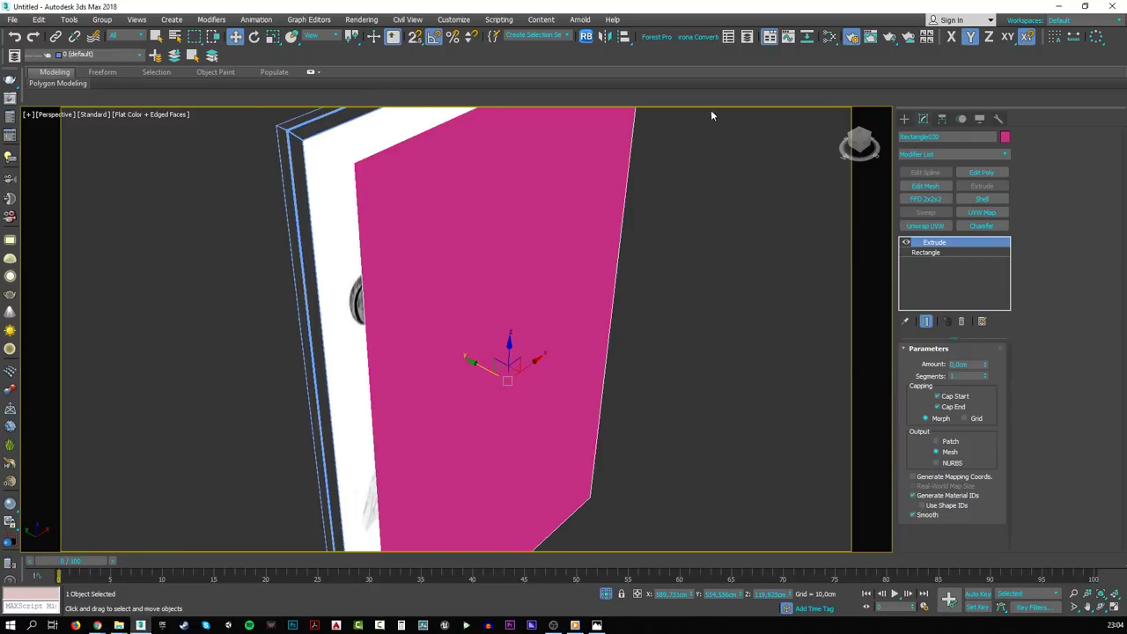
- Assign the Corona library's Glass Clear material to the selected panel
{"action": "left_click", "coordinate": [853, 38]}
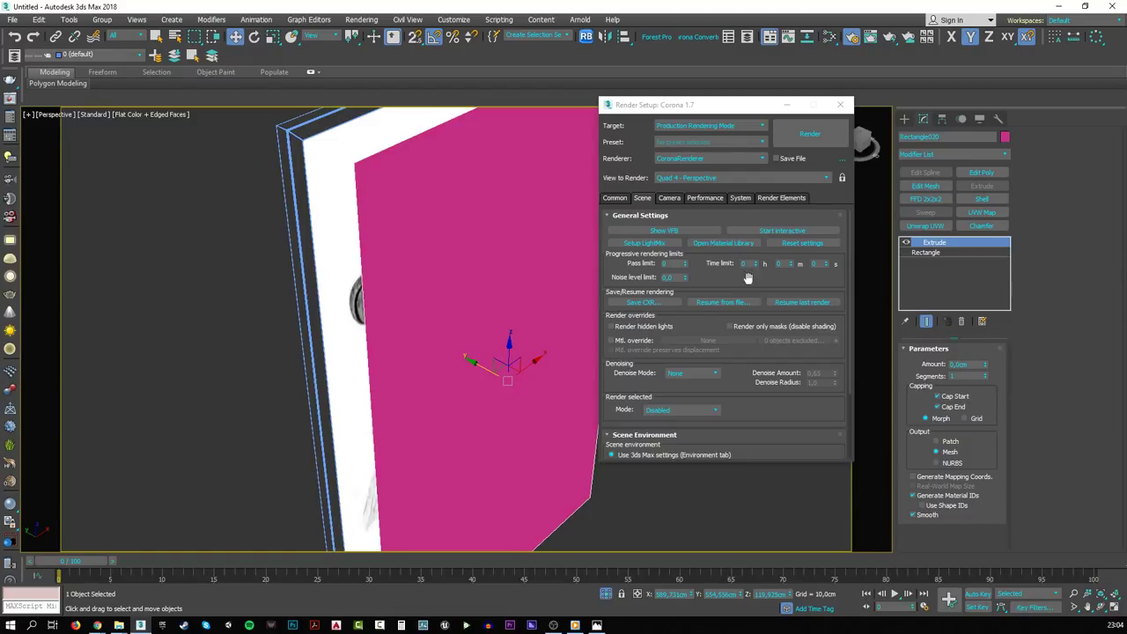
{"action": "left_click", "coordinate": [736, 246]}
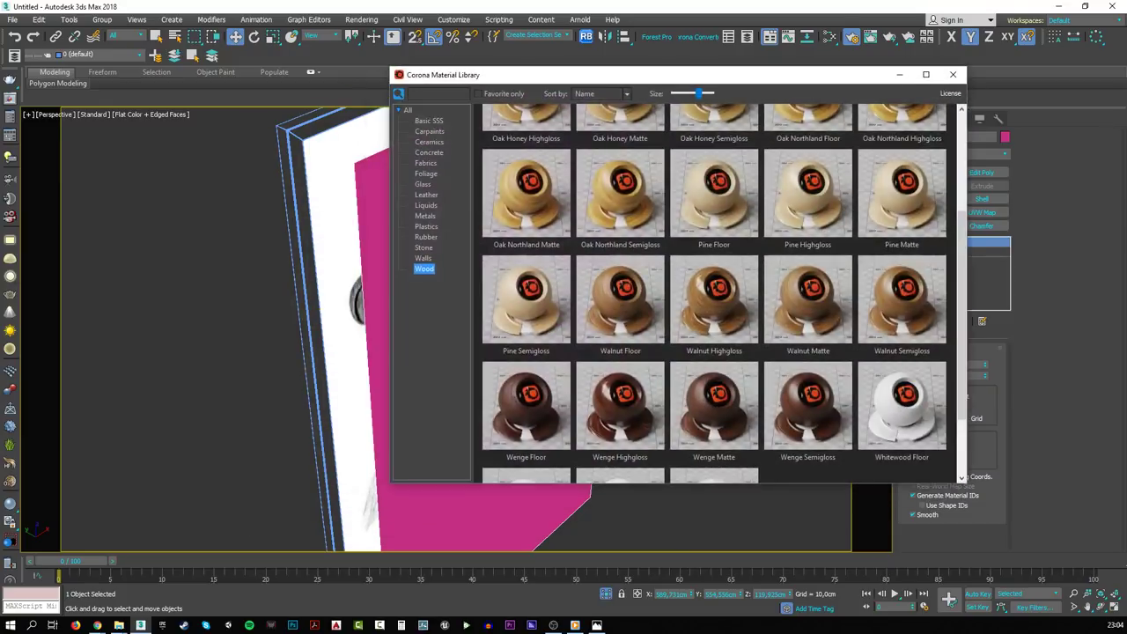
{"action": "left_click", "coordinate": [424, 184]}
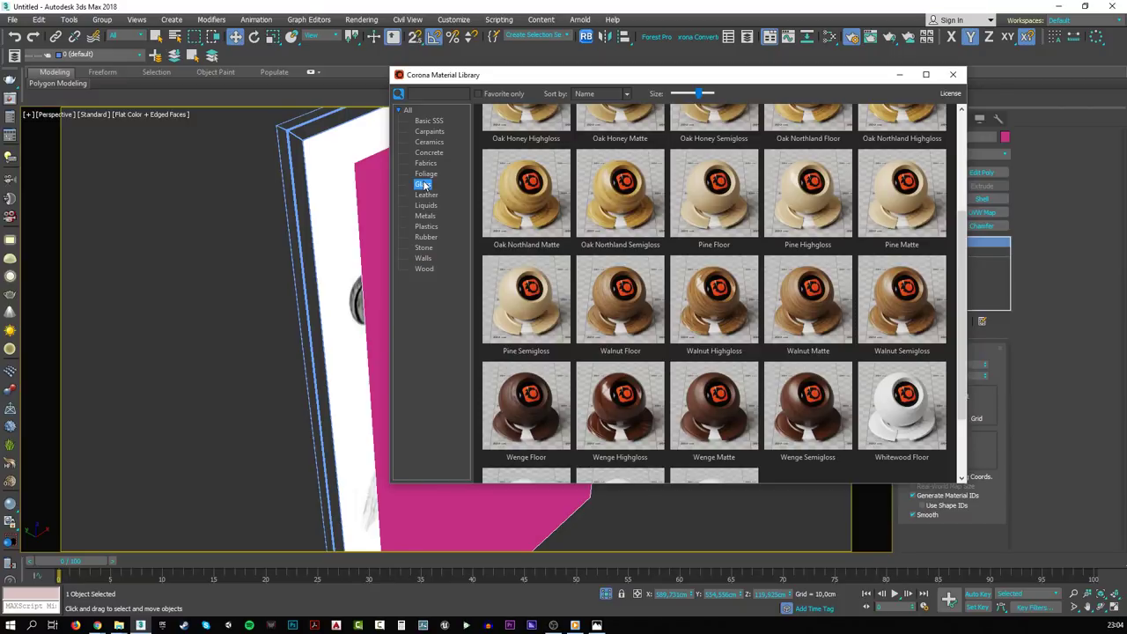
{"action": "scroll", "coordinate": [543, 254], "scroll_direction": "up", "scroll_amount": 3}
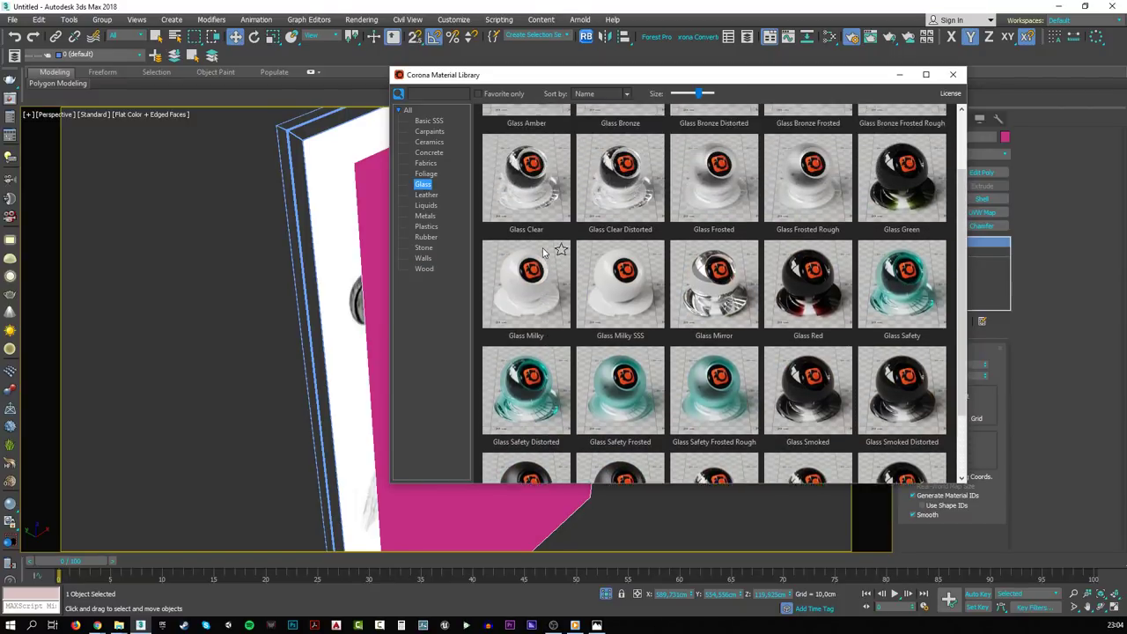
{"action": "right_click", "coordinate": [542, 255]}
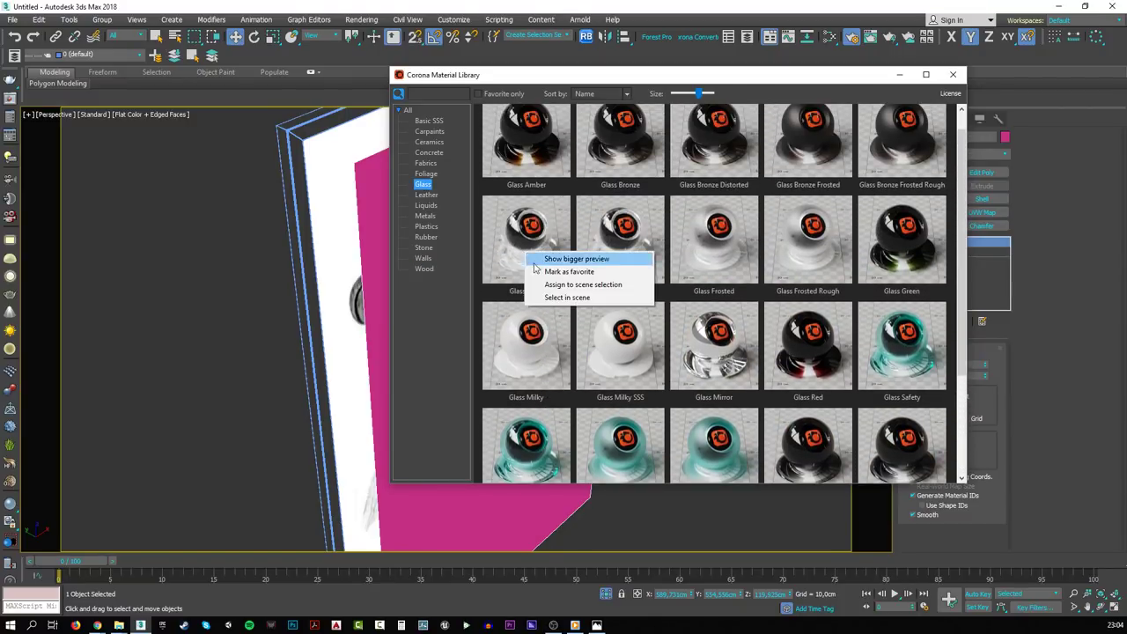
{"action": "left_click", "coordinate": [544, 288]}
{"action": "left_click", "coordinate": [899, 73]}
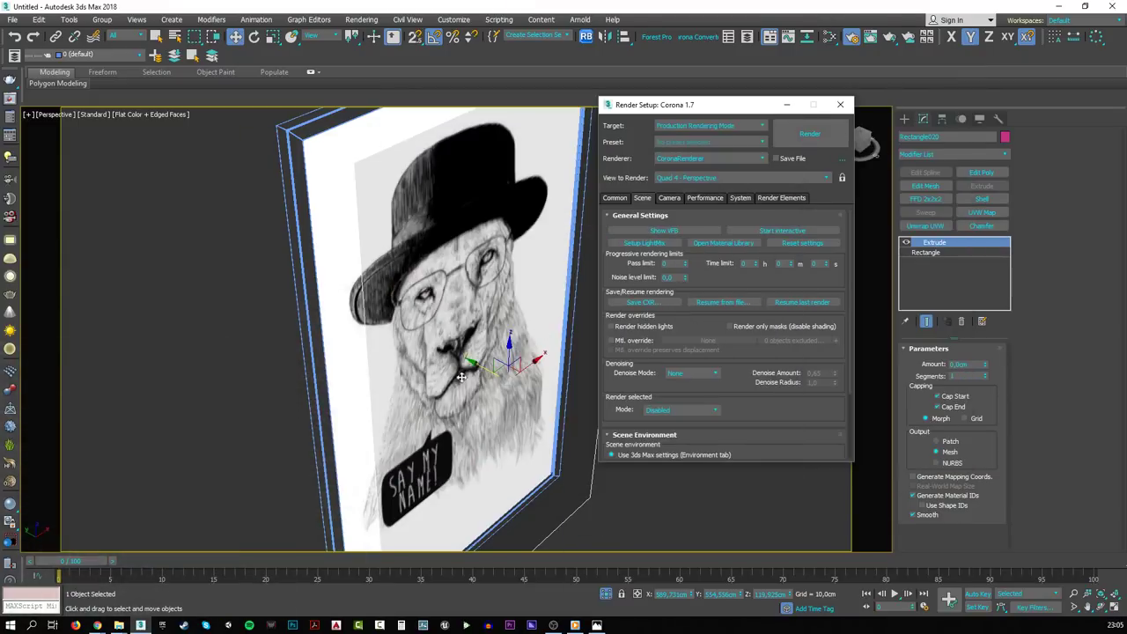
{"action": "left_click", "coordinate": [788, 104]}
- Align the panel to the lion frame, panel Maximum against frame Minimum
{"action": "left_click", "coordinate": [624, 38]}
{"action": "left_click", "coordinate": [331, 211]}
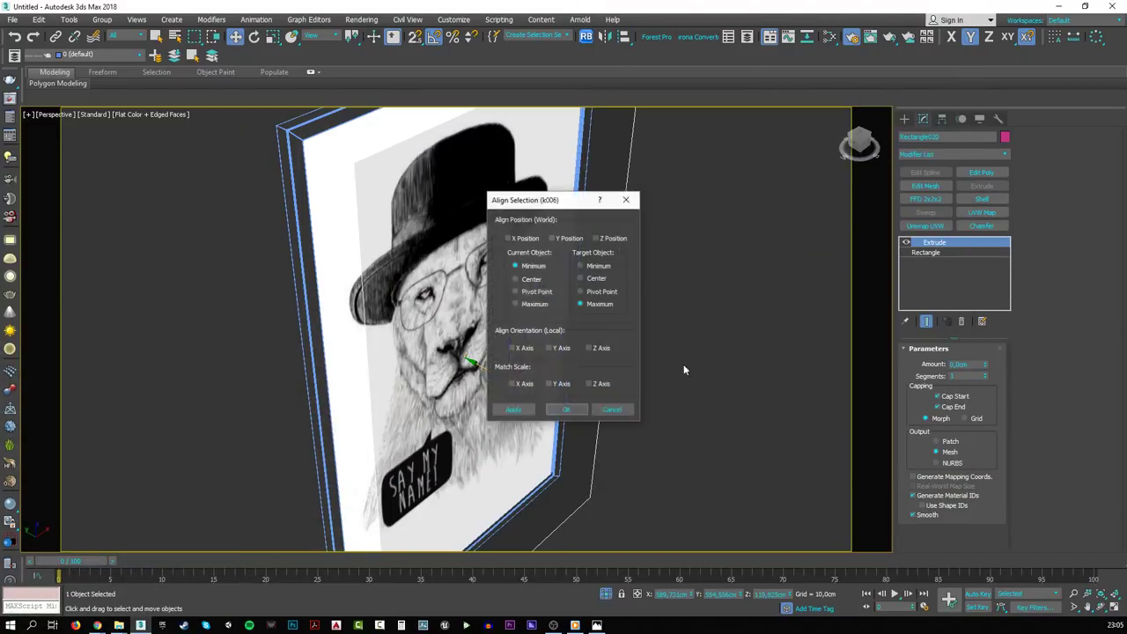
{"action": "left_click", "coordinate": [581, 267]}
{"action": "left_click", "coordinate": [529, 306]}
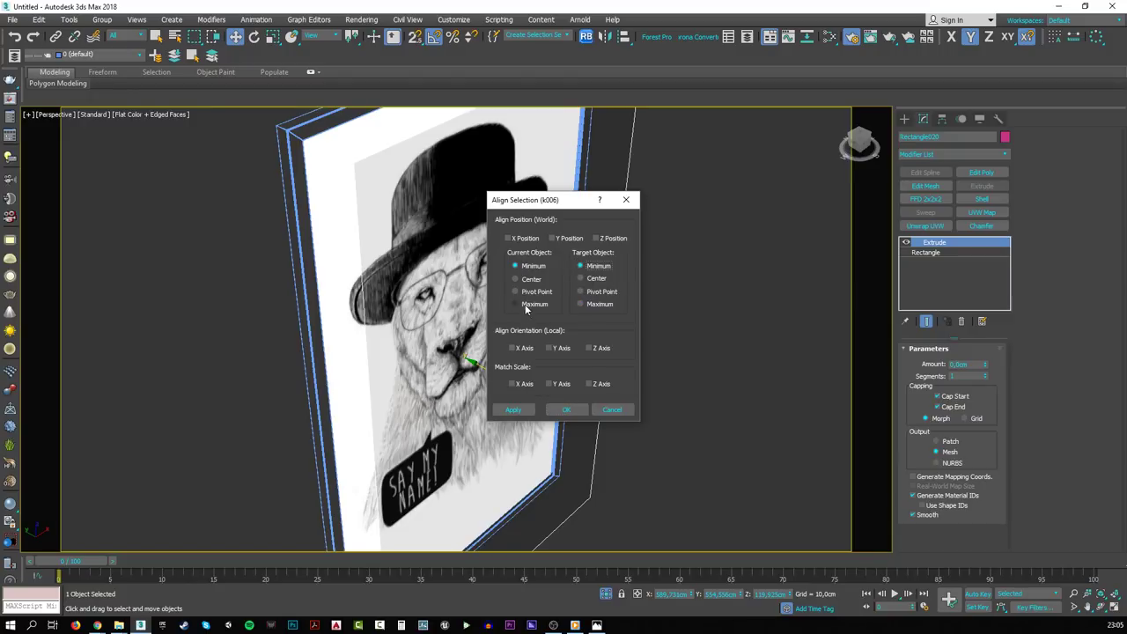
- Apply the alignment on the Y axis and nudge the glass into place
{"action": "left_click", "coordinate": [571, 238]}
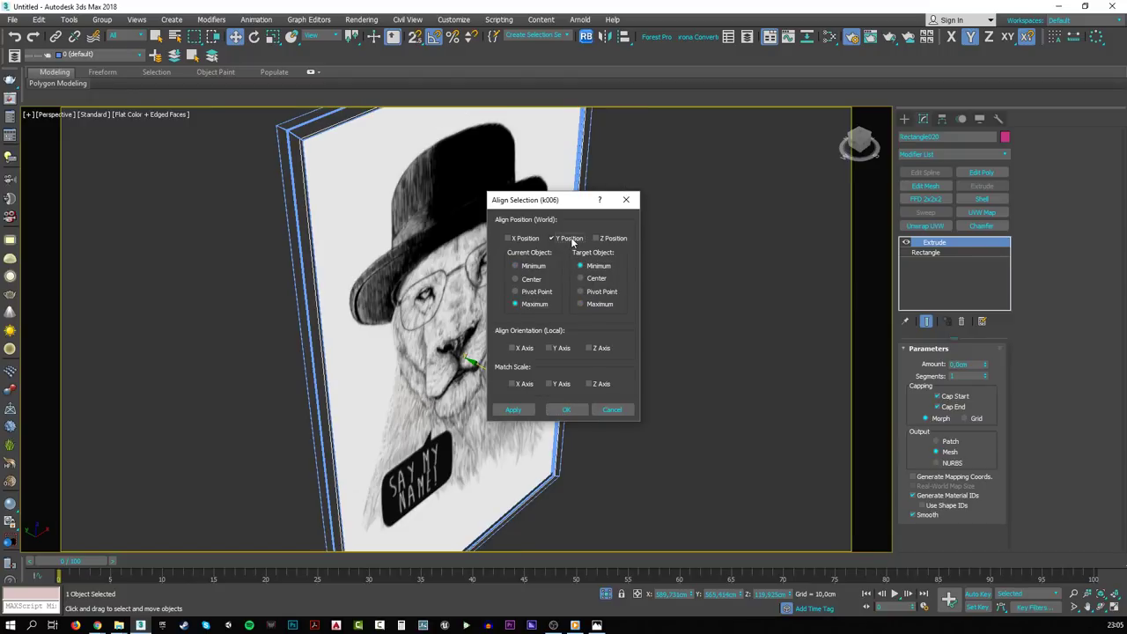
{"action": "left_click", "coordinate": [566, 409]}
{"action": "scroll", "coordinate": [469, 385], "scroll_direction": "up", "scroll_amount": 5}
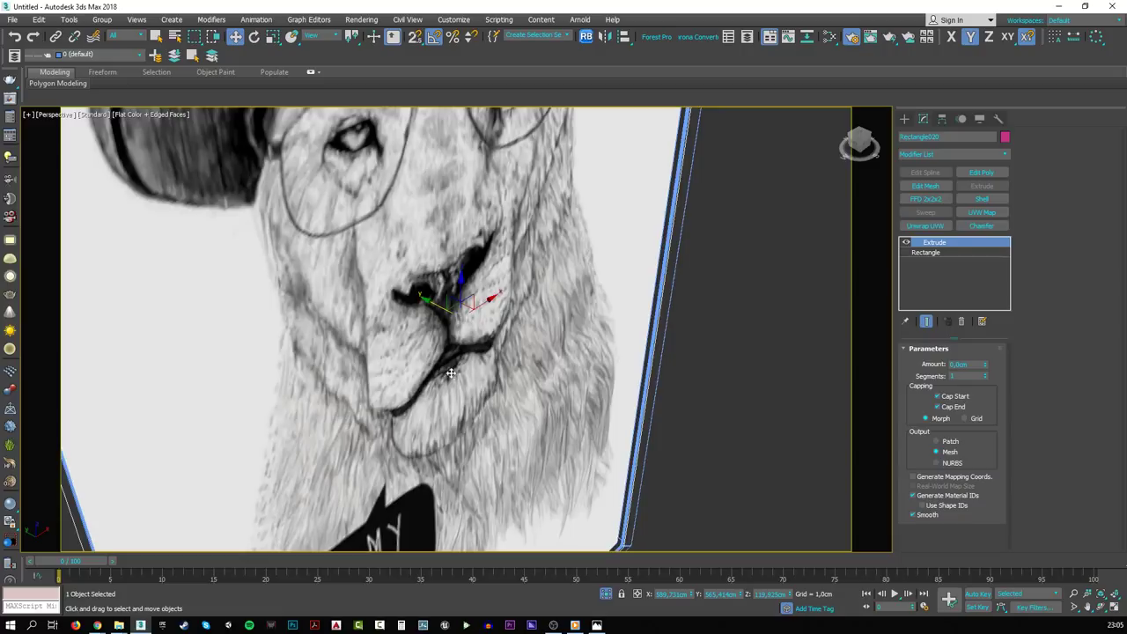
{"action": "left_click_drag", "start_coordinate": [435, 306], "coordinate": [429, 309]}
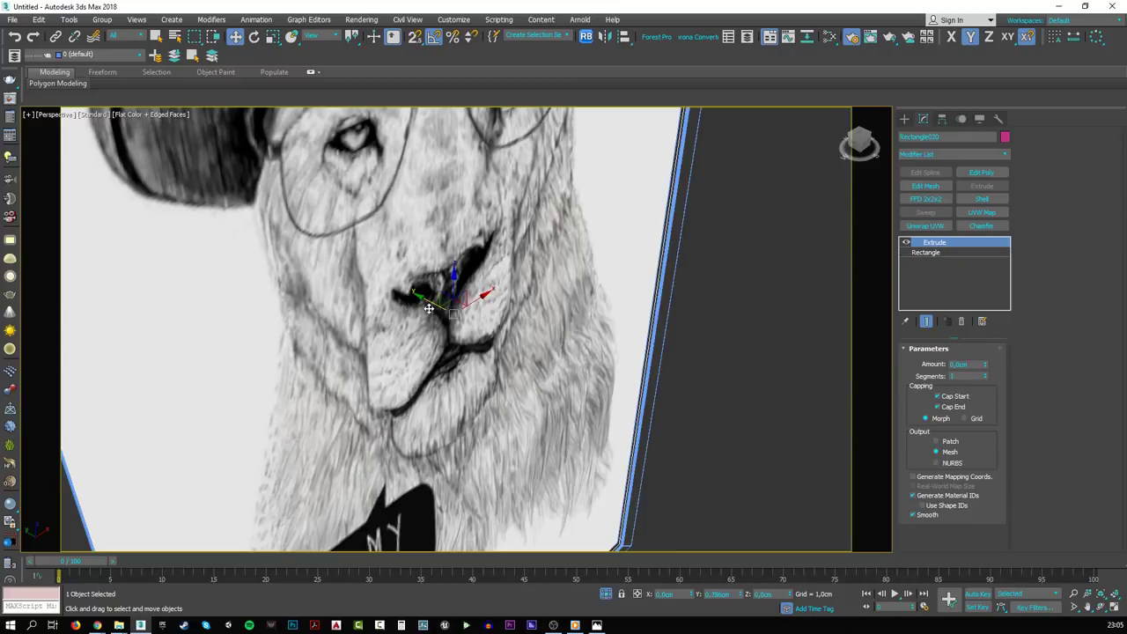
{"action": "scroll", "coordinate": [427, 309], "scroll_direction": "down", "scroll_amount": 5}
{"action": "middle_click_drag", "start_coordinate": [428, 308], "coordinate": [502, 339], "text": "alt"}
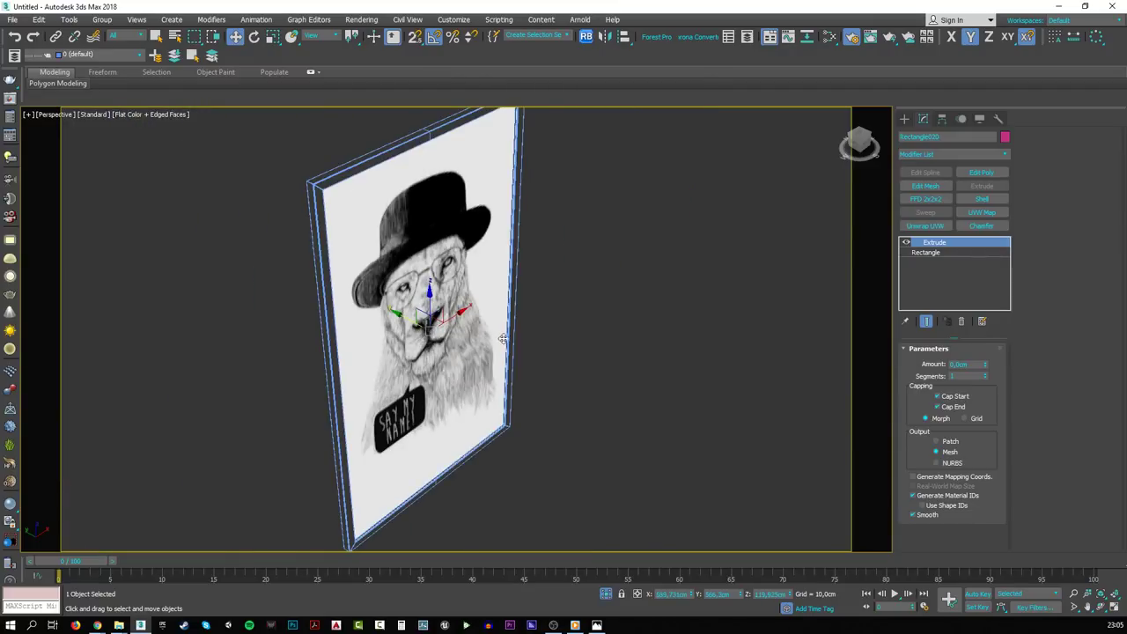
- Select the lion poster, leaving it in place after cancelled copy and move attempts
{"action": "left_click", "coordinate": [511, 333], "text": "ctrl"}
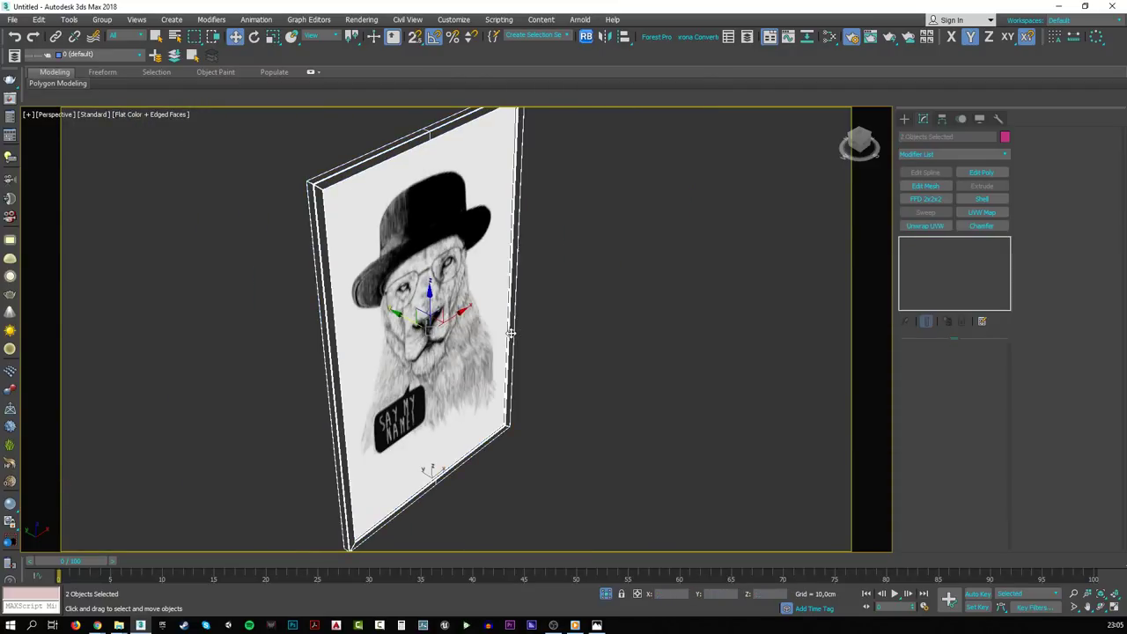
{"action": "left_click", "coordinate": [510, 333]}
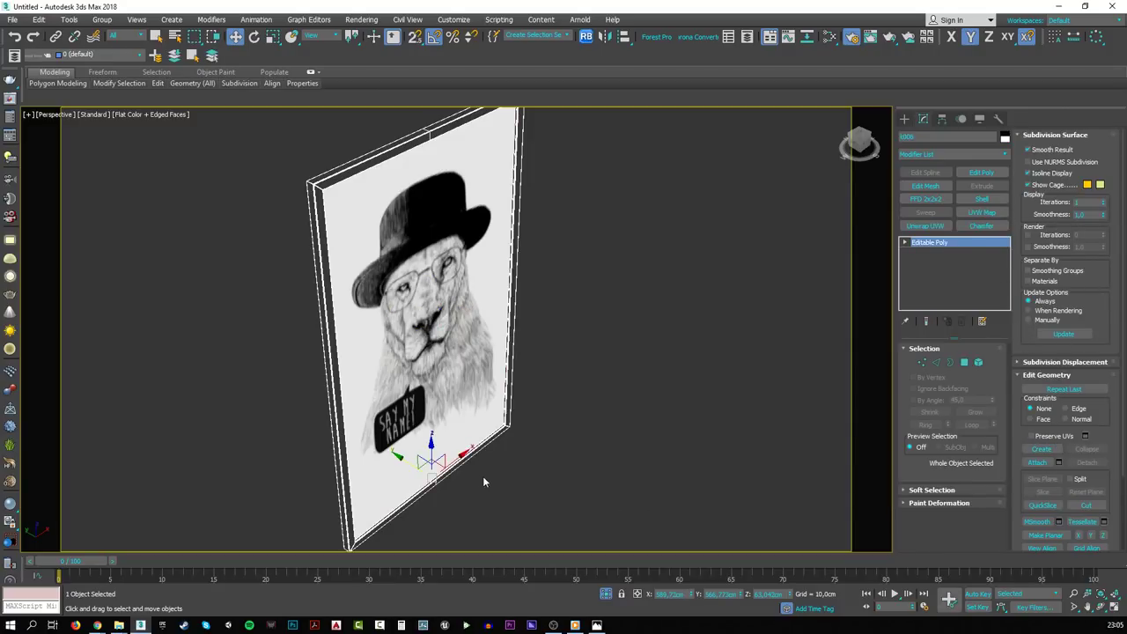
{"action": "left_click_drag", "start_coordinate": [440, 461], "coordinate": [760, 350], "text": "shift"}
{"action": "left_click", "coordinate": [611, 363]}
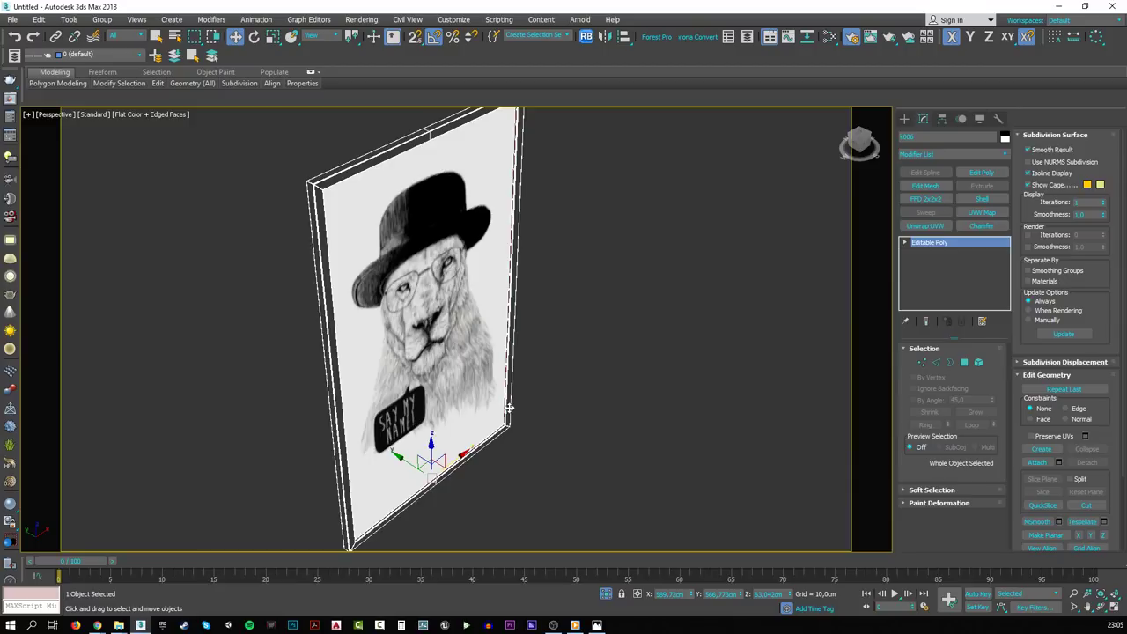
{"action": "left_click_drag", "start_coordinate": [509, 407], "coordinate": [738, 343]}
{"action": "right_click", "coordinate": [738, 344]}
- Attach Rectangle020 to the poster and tilt it back 5 degrees
{"action": "left_click", "coordinate": [1058, 462]}
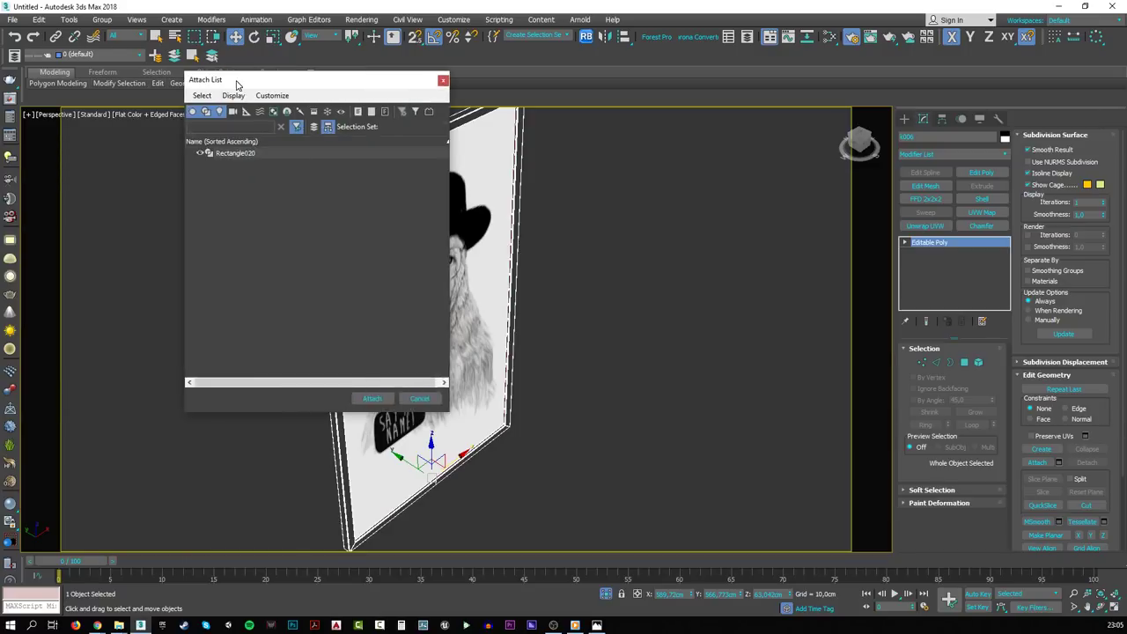
{"action": "double_click", "coordinate": [173, 183]}
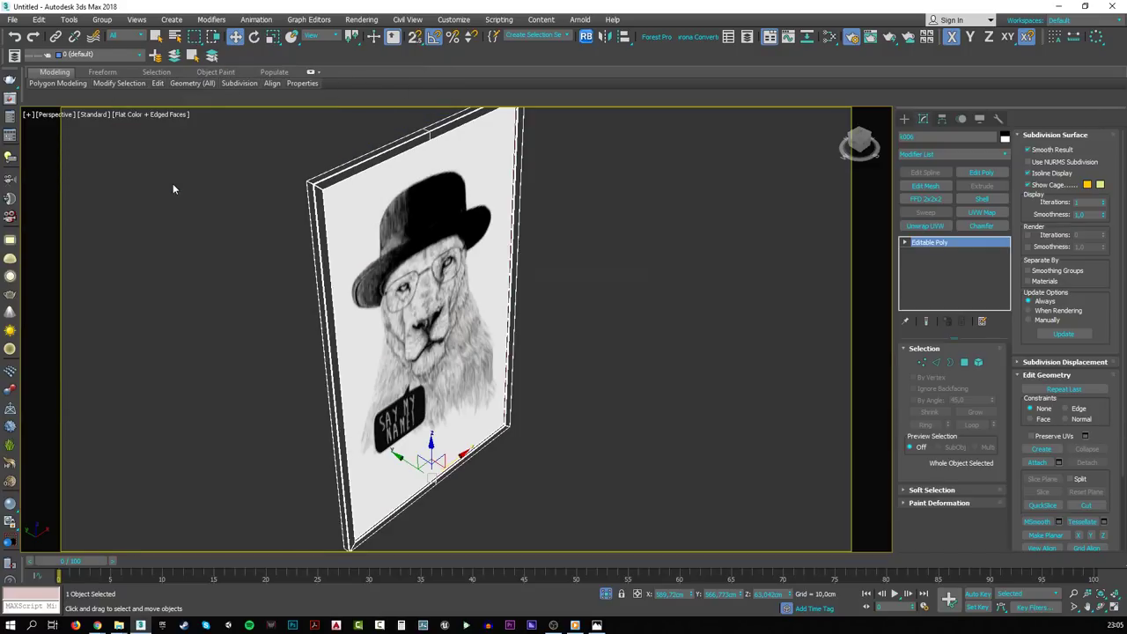
{"action": "left_click", "coordinate": [626, 291]}
{"action": "key", "text": "e"}
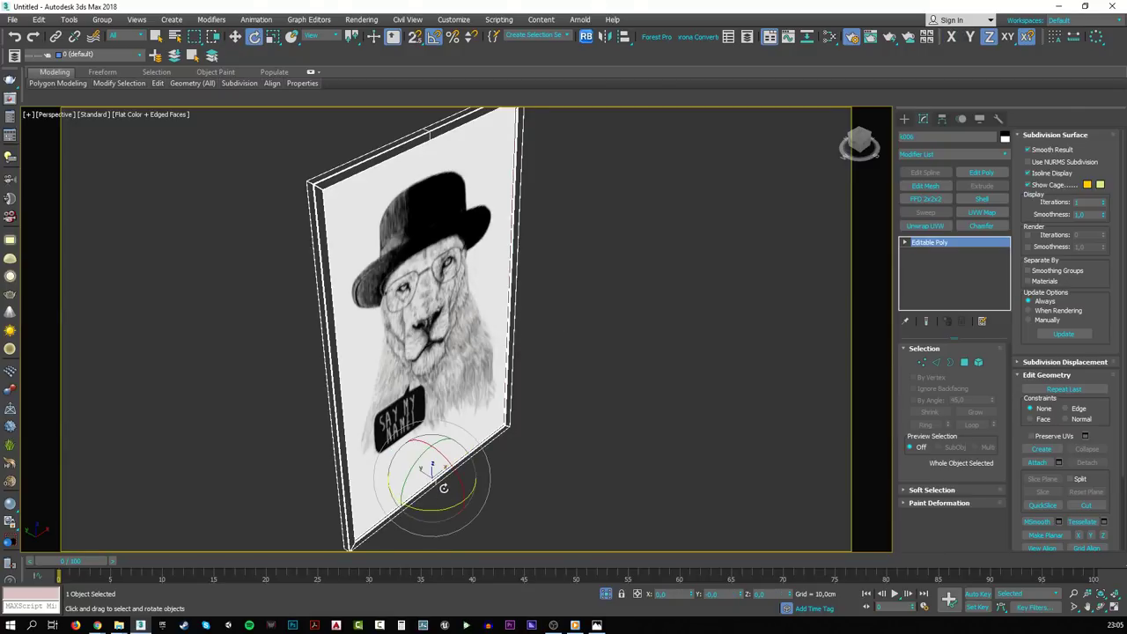
{"action": "left_click_drag", "start_coordinate": [447, 470], "coordinate": [452, 461]}
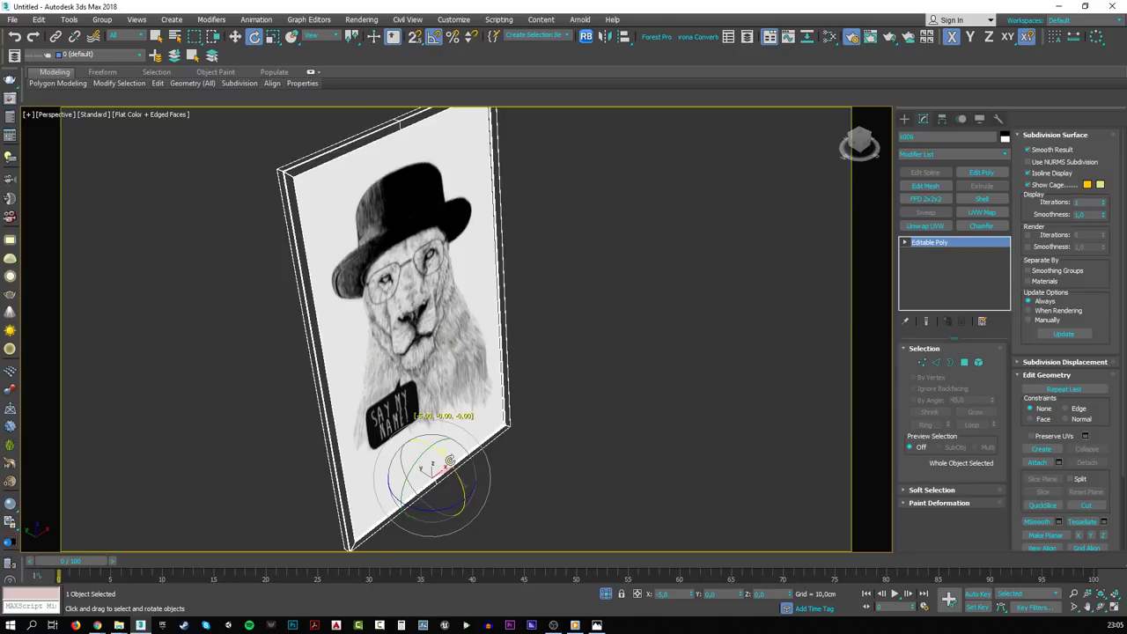
{"action": "left_click", "coordinate": [623, 455]}
- Switch to the Camera001 view and unhide all scene objects
{"action": "key", "text": "c"}
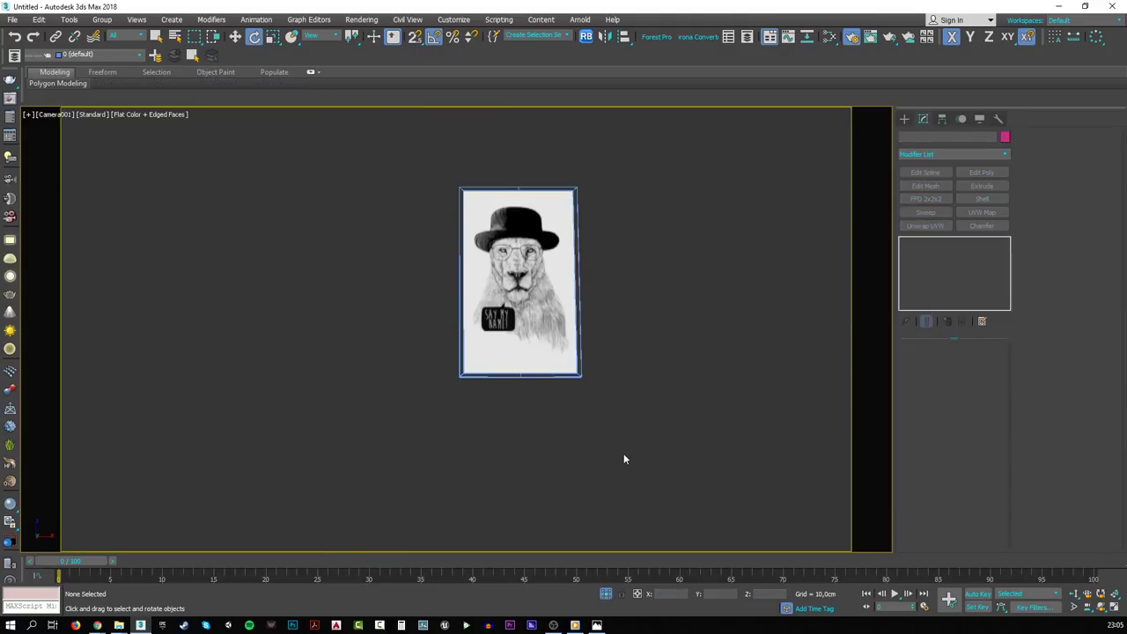
{"action": "right_click", "coordinate": [652, 350]}
{"action": "left_click", "coordinate": [673, 300]}
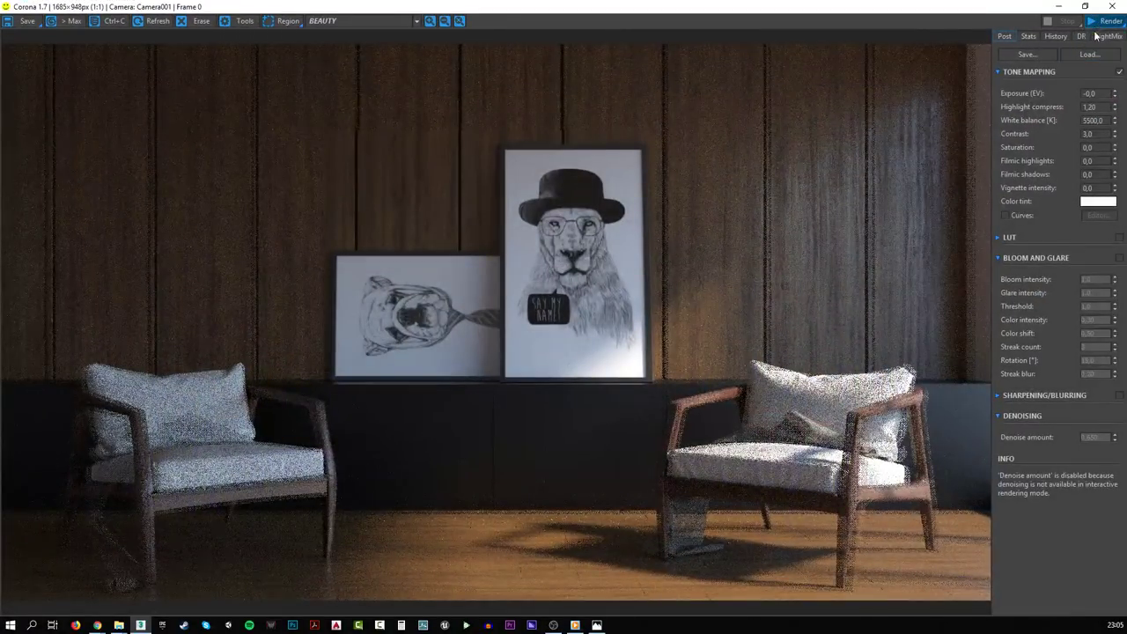
- Region-render the lion picture in the full-screen Corona window, then clear the region
{"action": "left_click", "coordinate": [1085, 6]}
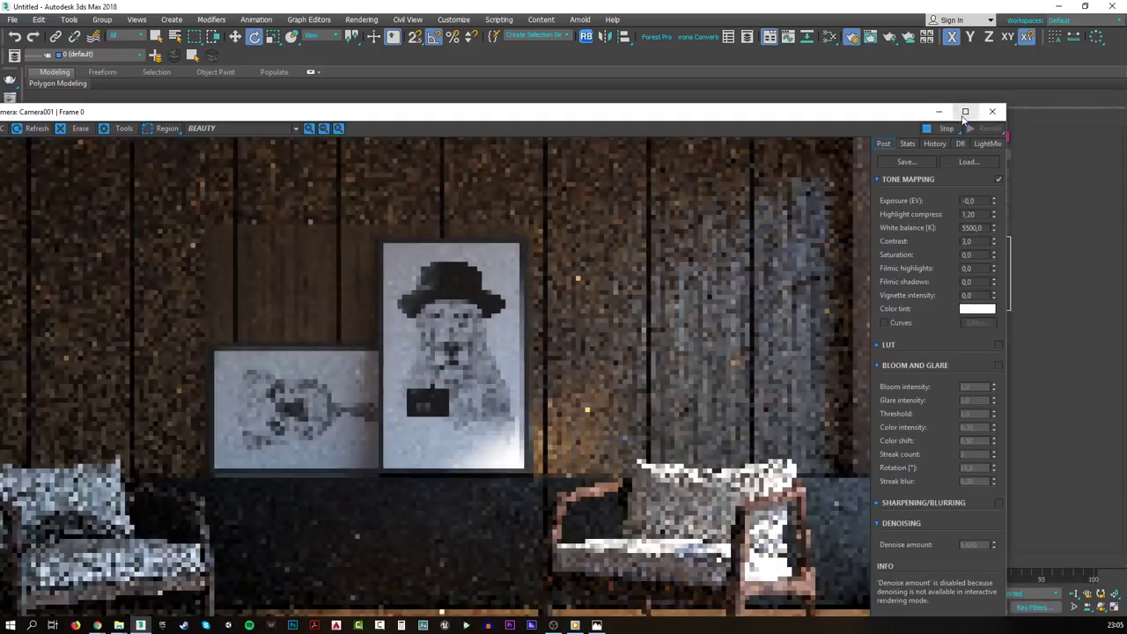
{"action": "left_click", "coordinate": [965, 112]}
{"action": "left_click", "coordinate": [288, 21]}
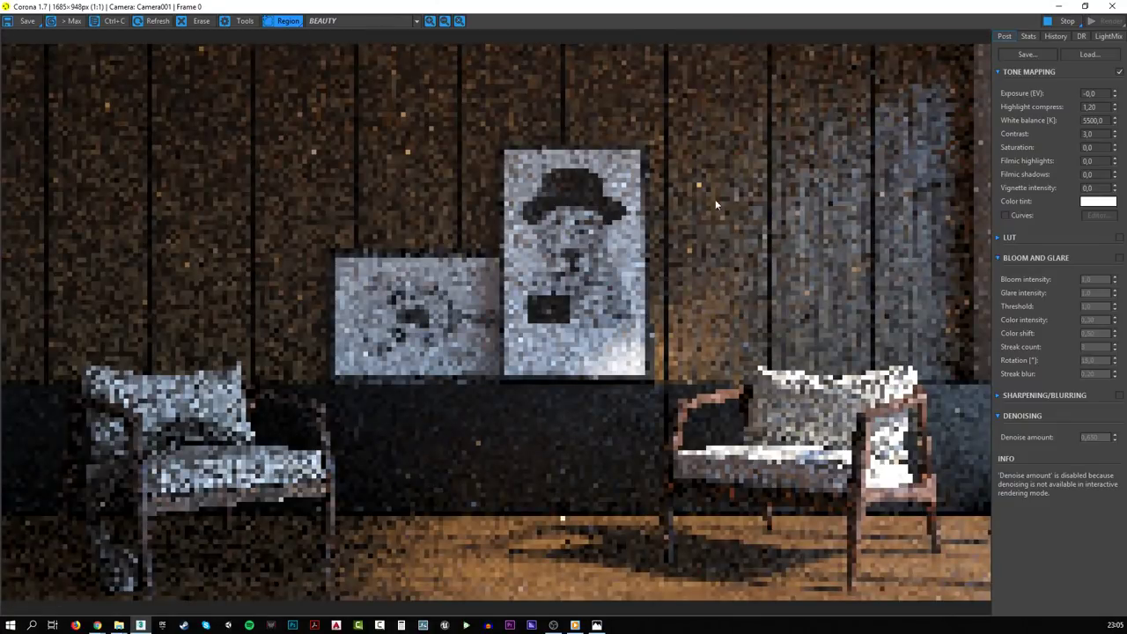
{"action": "left_click_drag", "start_coordinate": [476, 132], "coordinate": [660, 418]}
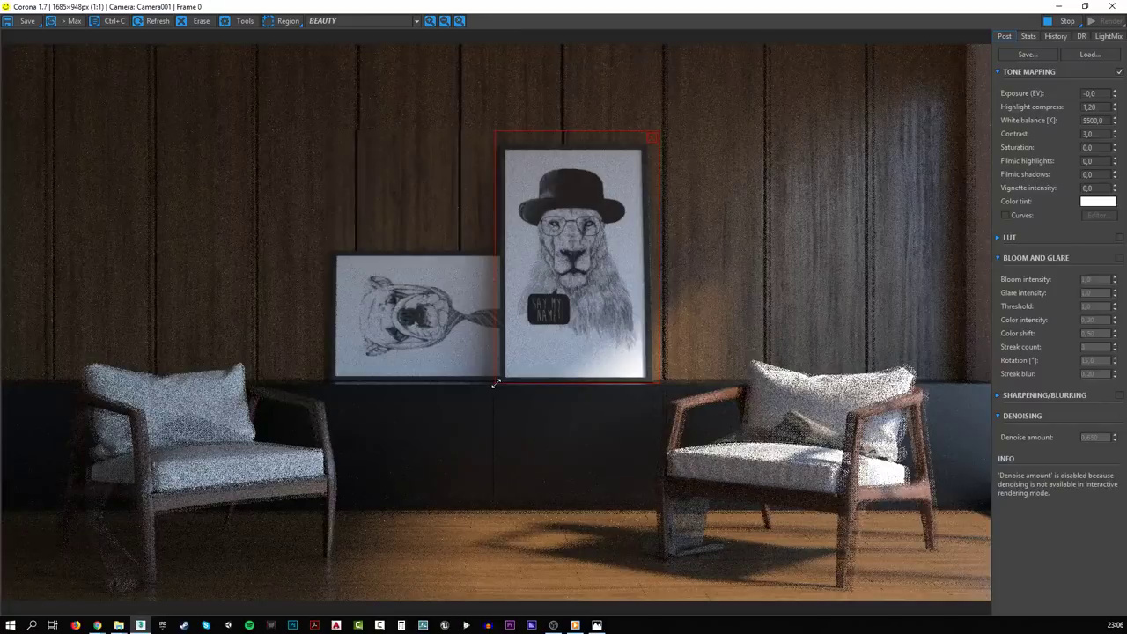
{"action": "left_click", "coordinate": [652, 136]}
- Close the render window and locate the Glass Clear node in the Slate Material Editor
{"action": "left_click", "coordinate": [1059, 6]}
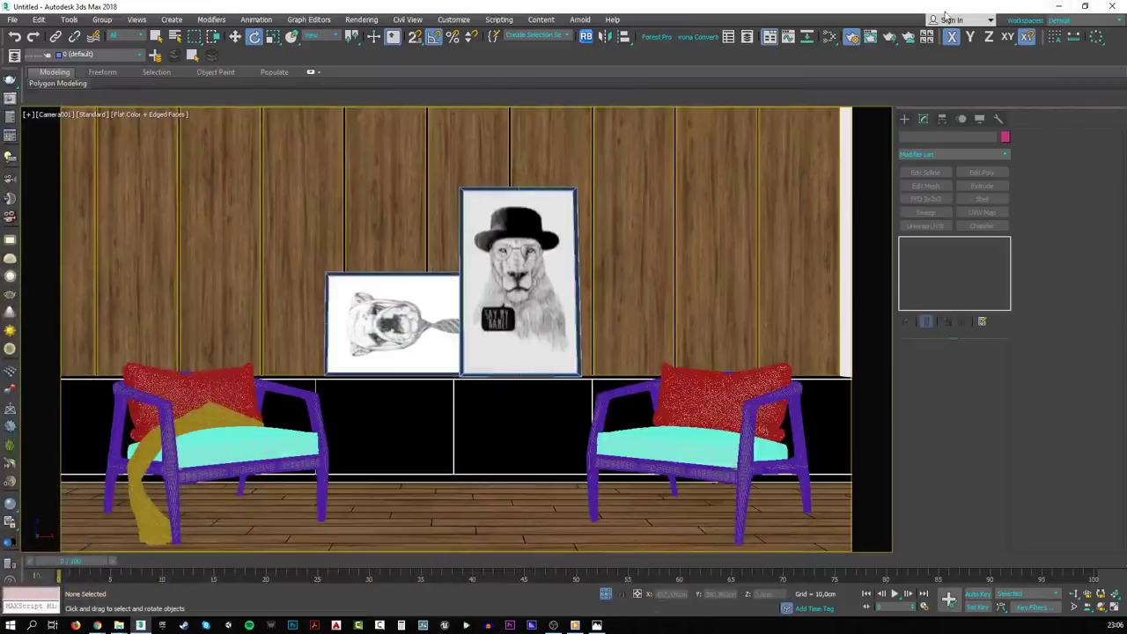
{"action": "left_click", "coordinate": [862, 42]}
{"action": "left_click_drag", "start_coordinate": [575, 87], "coordinate": [993, 114]}
{"action": "scroll", "coordinate": [790, 284], "scroll_direction": "down", "scroll_amount": 10}
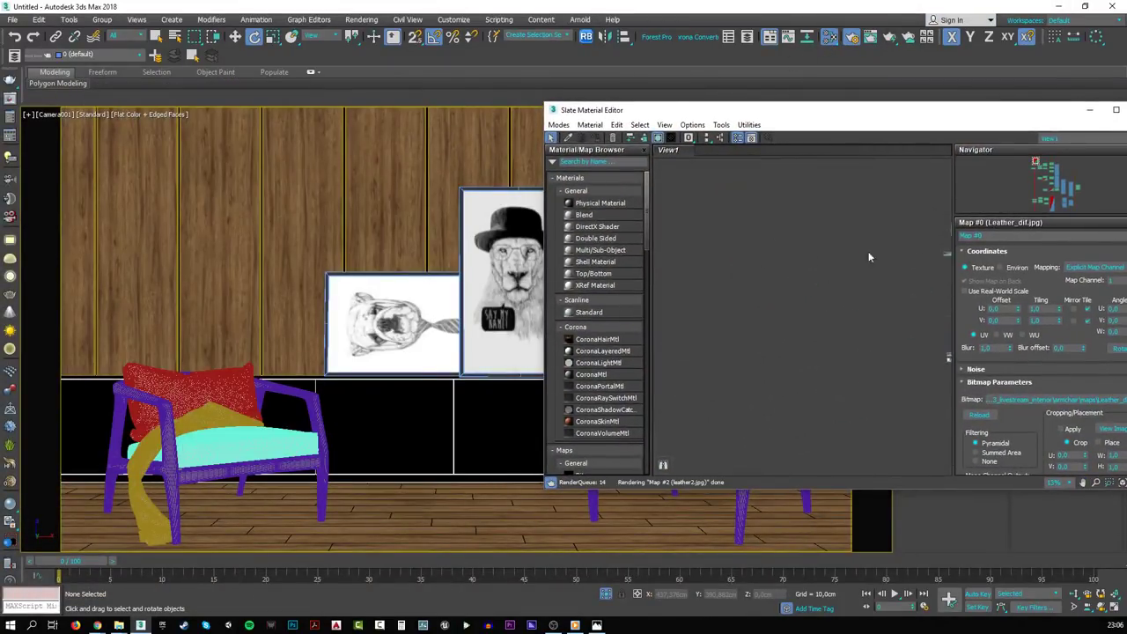
{"action": "key", "text": "w"}
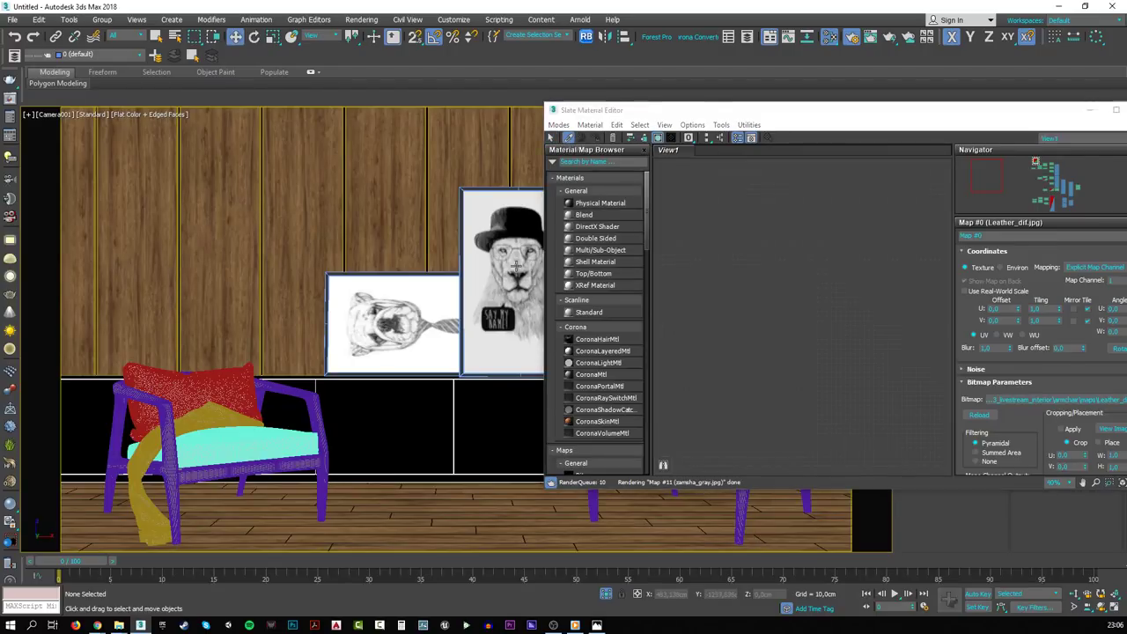
{"action": "key", "text": "z"}
{"action": "middle_click_drag", "start_coordinate": [689, 264], "coordinate": [739, 345]}
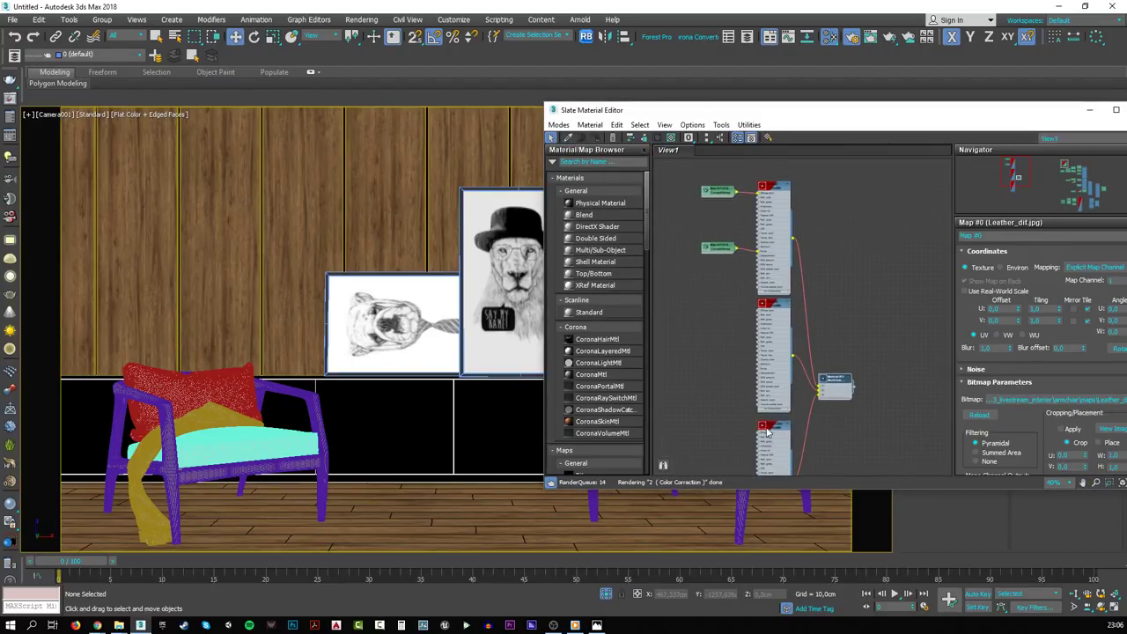
{"action": "middle_click_drag", "start_coordinate": [766, 430], "coordinate": [762, 289]}
{"action": "scroll", "coordinate": [763, 289], "scroll_direction": "up", "scroll_amount": 5}
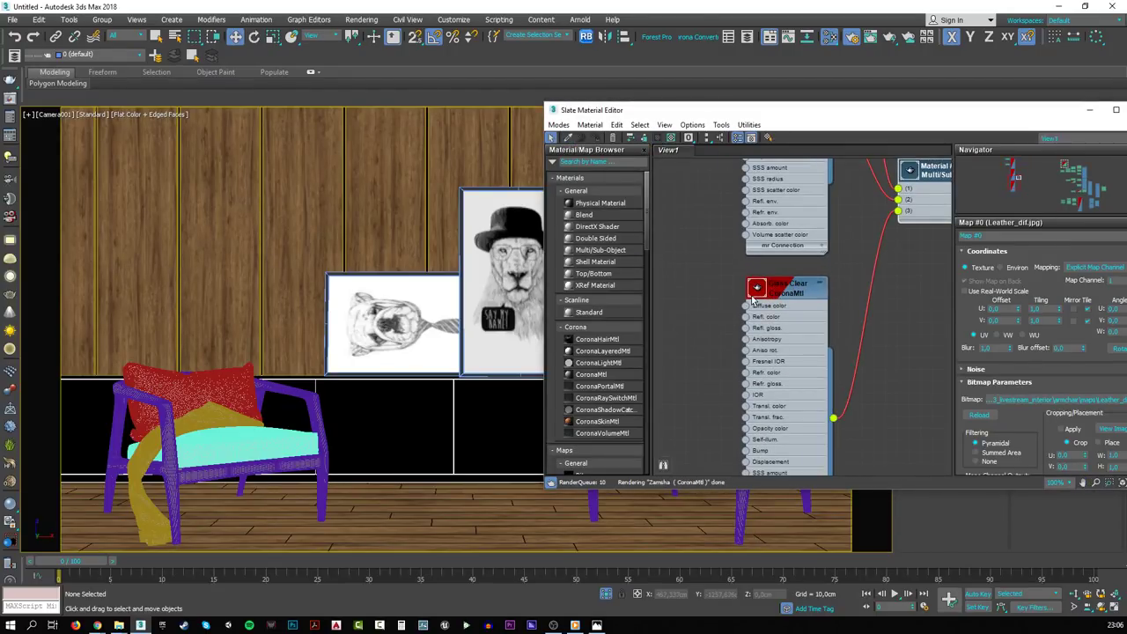
{"action": "left_click", "coordinate": [756, 289]}
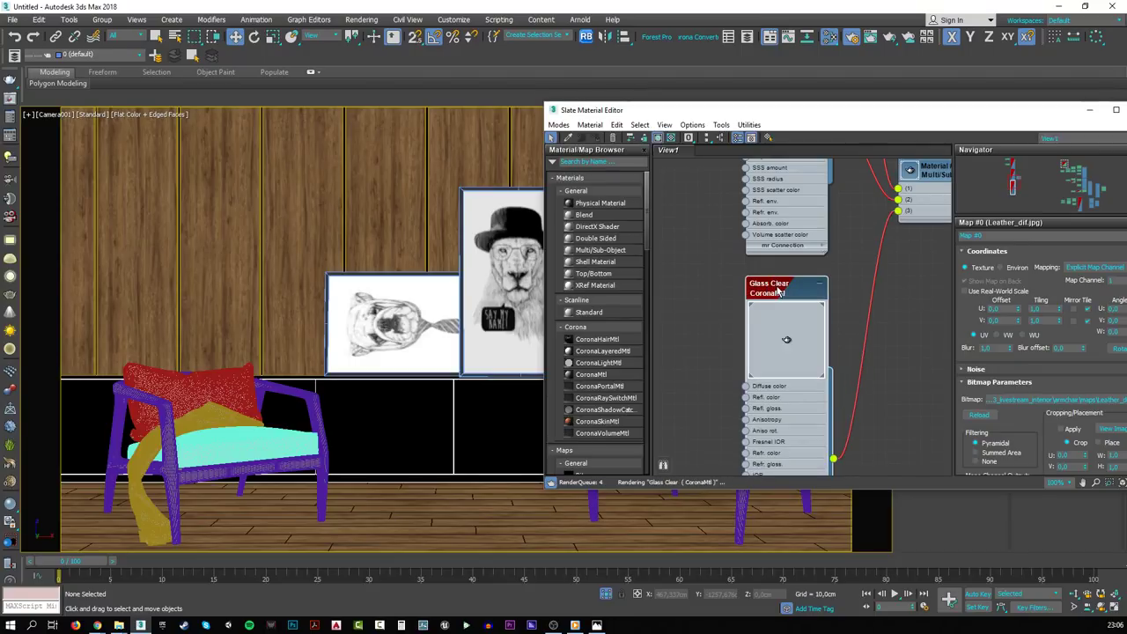
- Set the Glass Clear material's Fresnel IOR to 3 and close the editor
{"action": "double_click", "coordinate": [778, 291]}
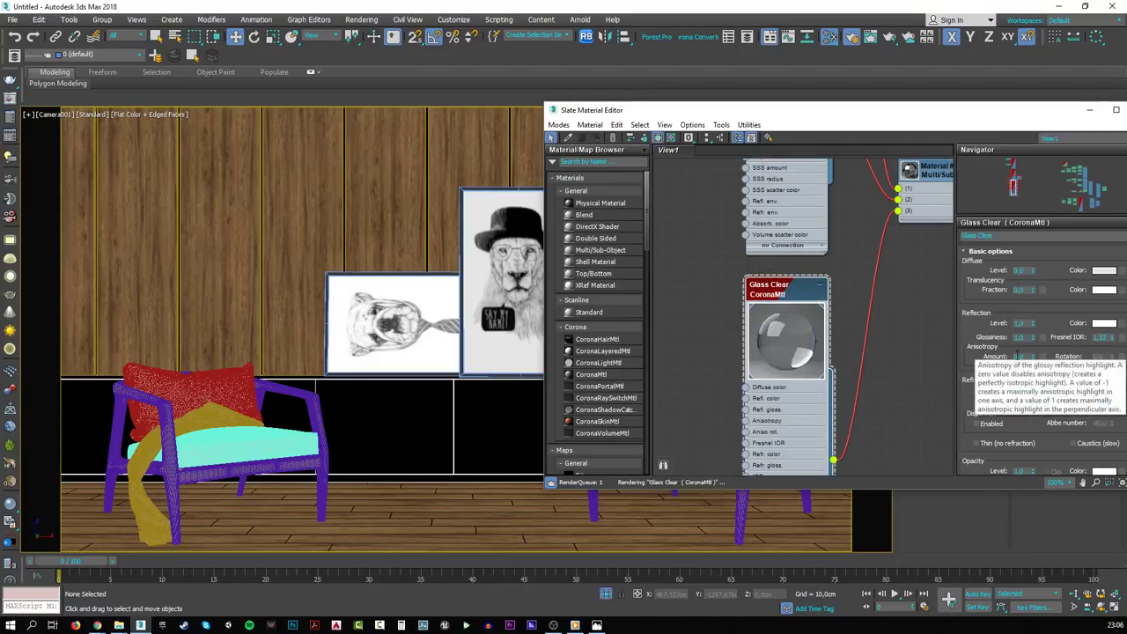
{"action": "double_click", "coordinate": [1103, 337]}
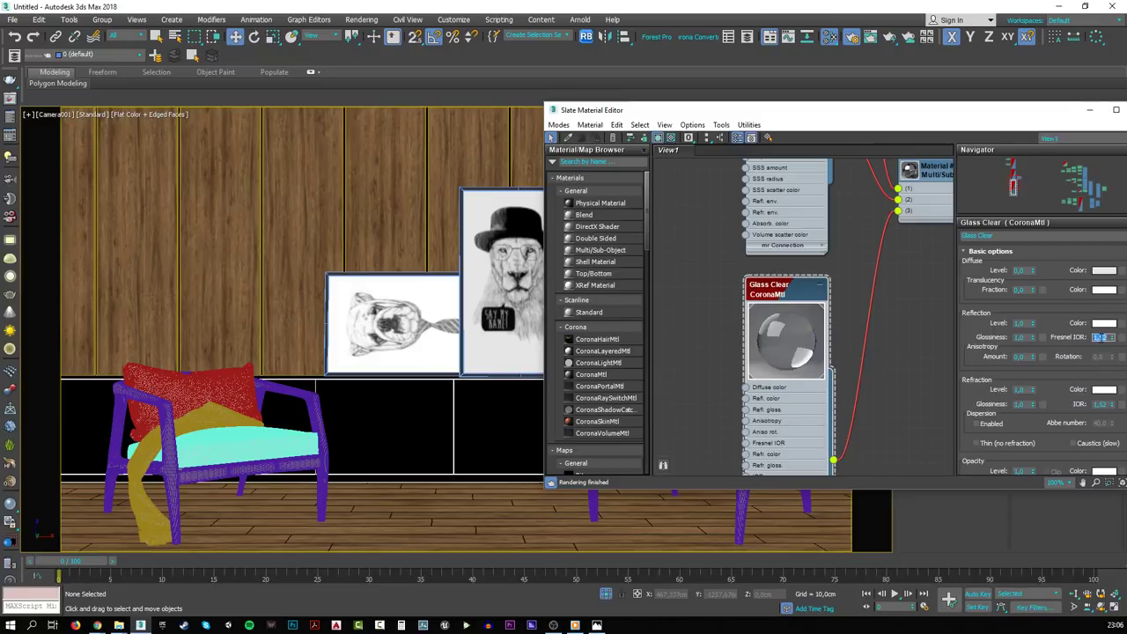
{"action": "type", "text": "3"}
{"action": "key", "text": "Return"}
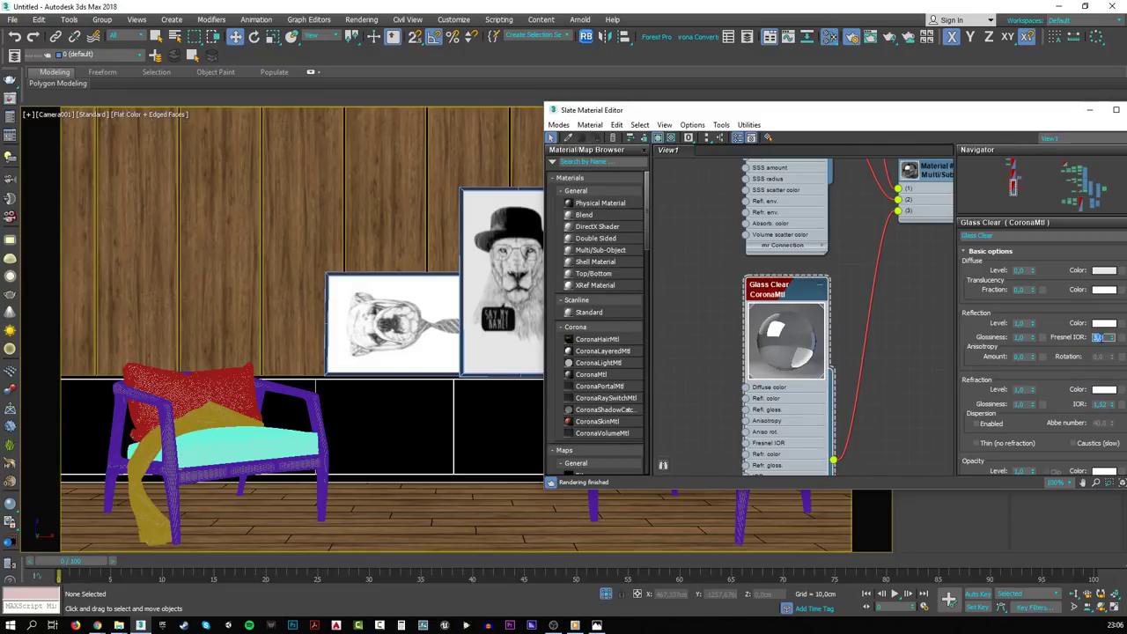
{"action": "left_click", "coordinate": [1090, 110]}
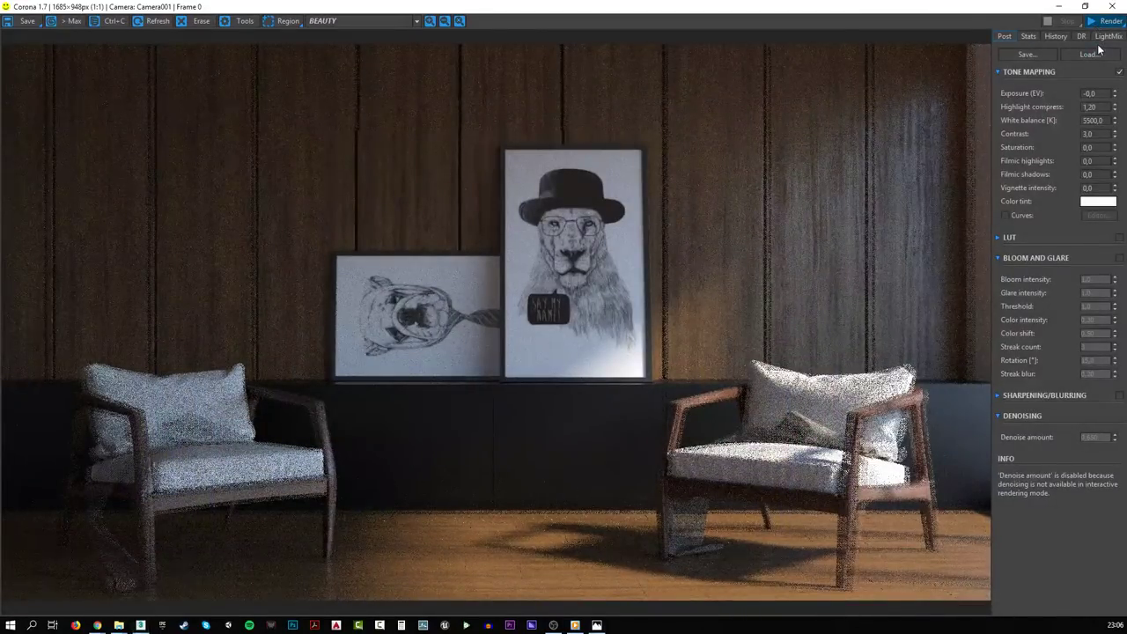
- Start a new Corona render of the camera view and make it fill the screen
{"action": "left_click", "coordinate": [1085, 6]}
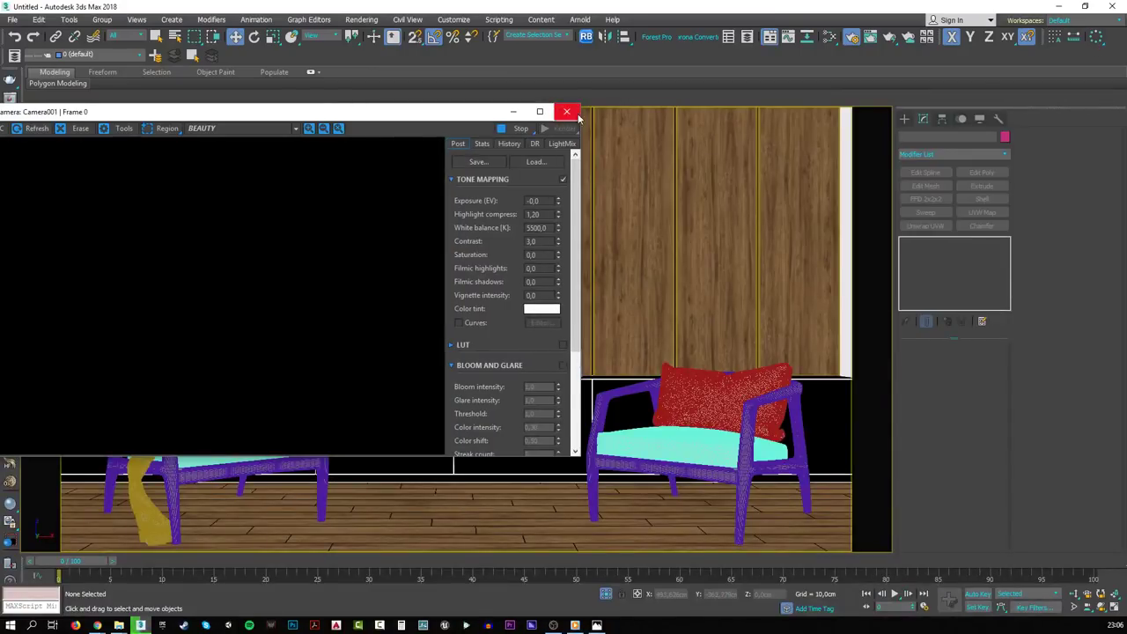
{"action": "left_click", "coordinate": [544, 130]}
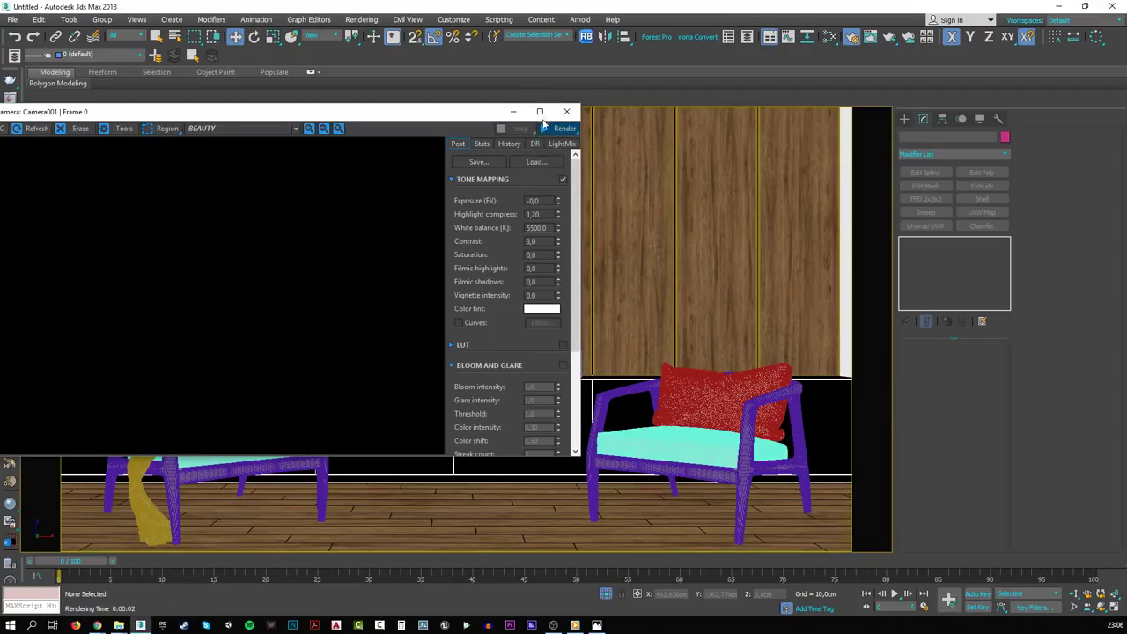
{"action": "left_click", "coordinate": [541, 113]}
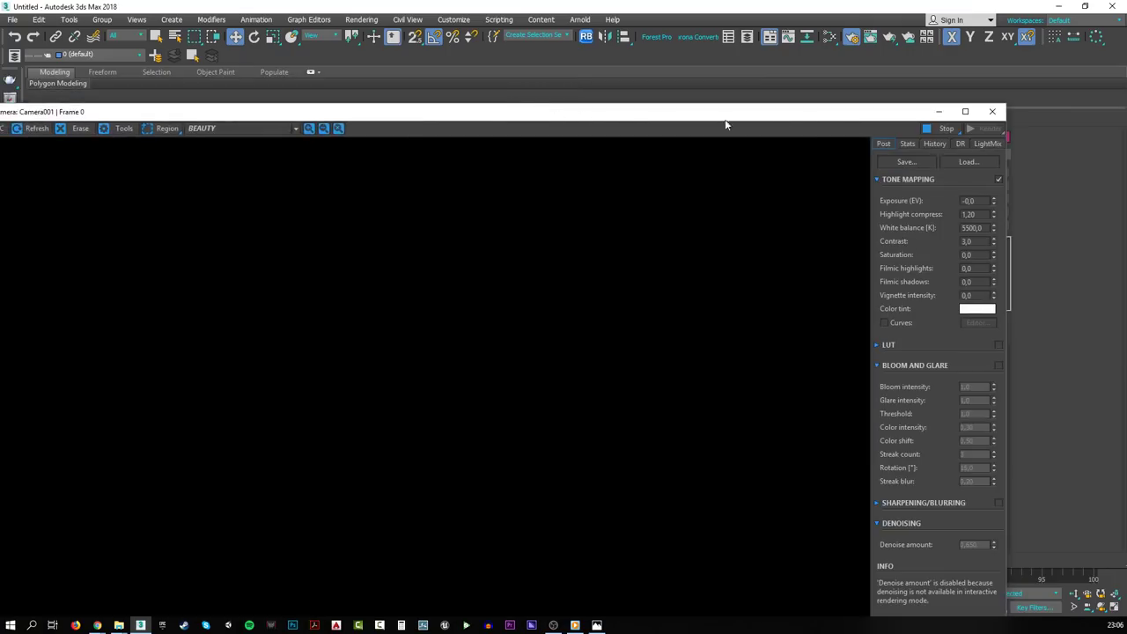
{"action": "left_click", "coordinate": [964, 112]}
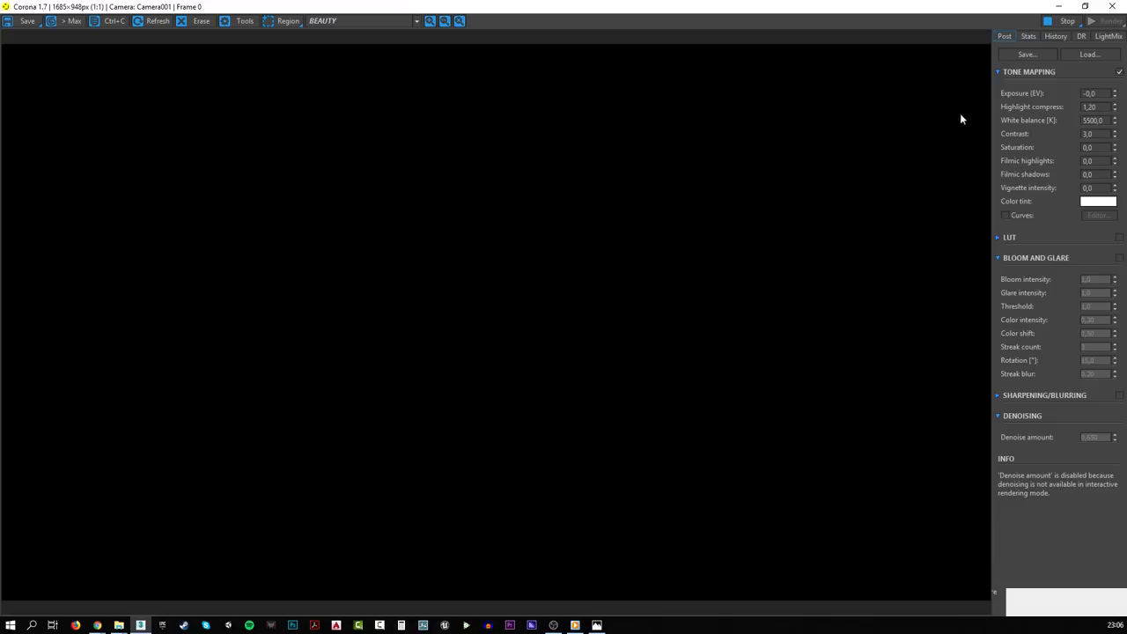
- Region-render the lion picture's glass, clear the region and close the render window
{"action": "left_click", "coordinate": [283, 20]}
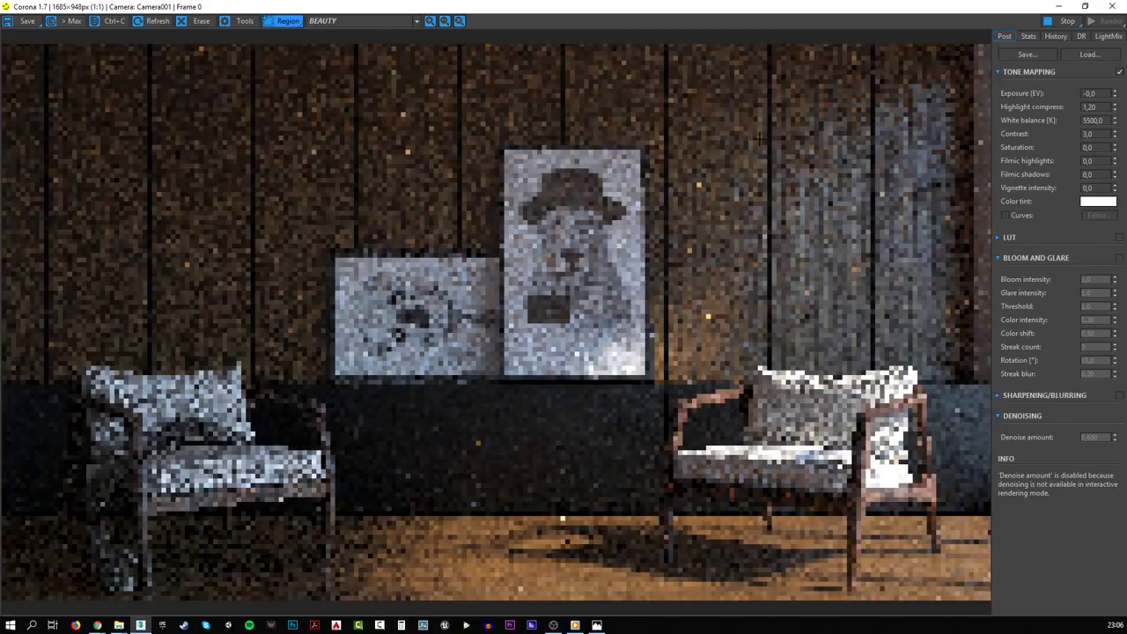
{"action": "left_click_drag", "start_coordinate": [645, 137], "coordinate": [590, 282]}
{"action": "left_click_drag", "start_coordinate": [553, 345], "coordinate": [499, 392]}
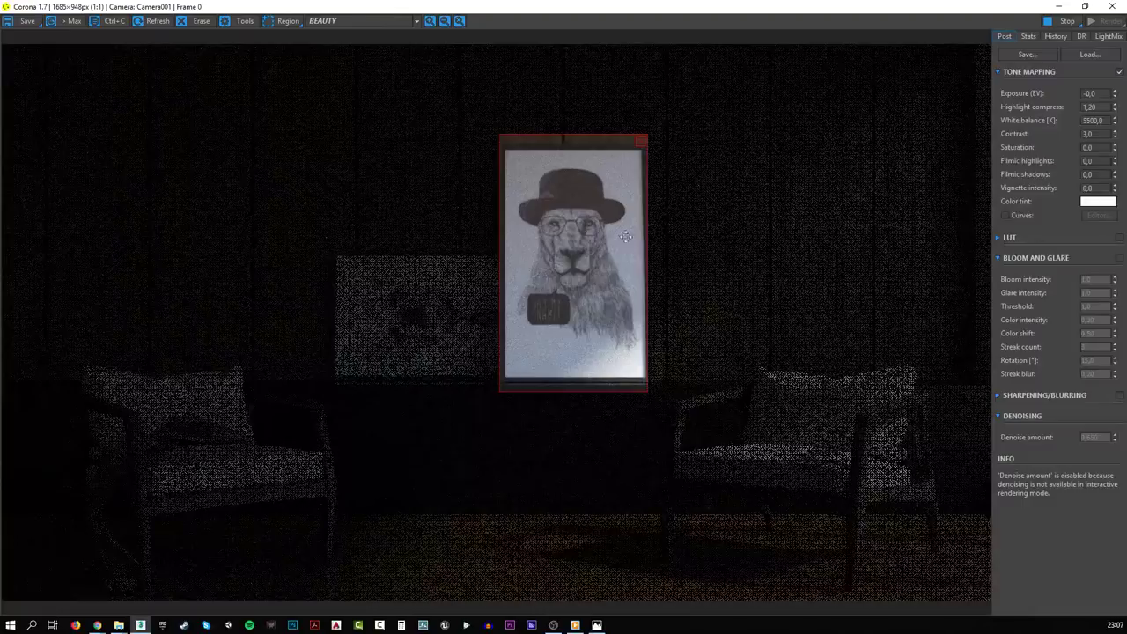
{"action": "left_click", "coordinate": [642, 143]}
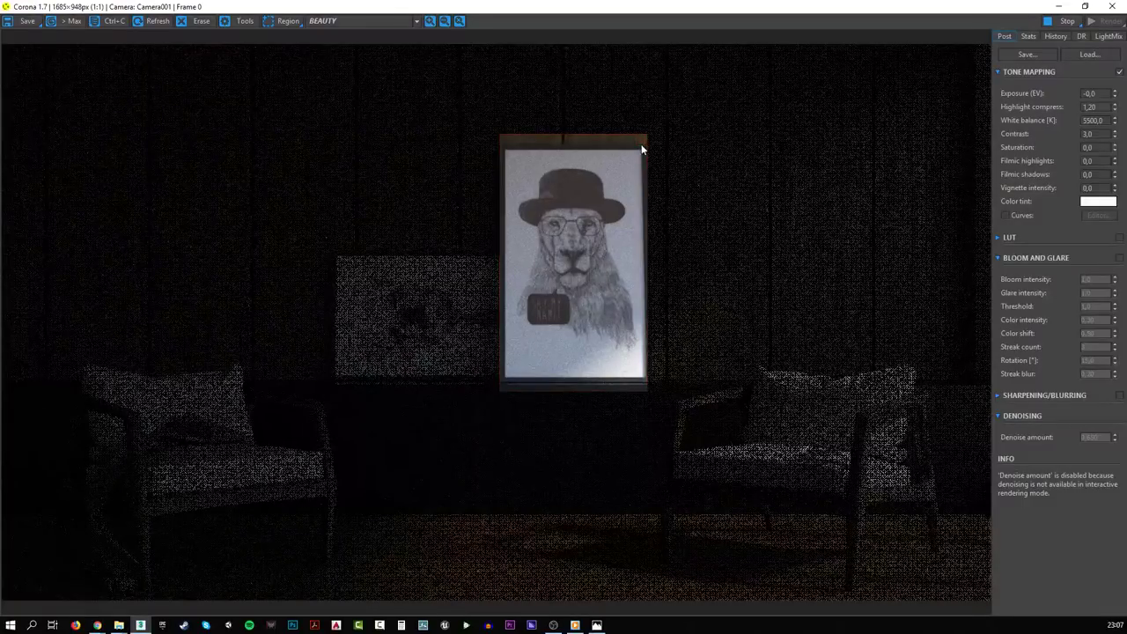
{"action": "left_click", "coordinate": [1063, 12]}
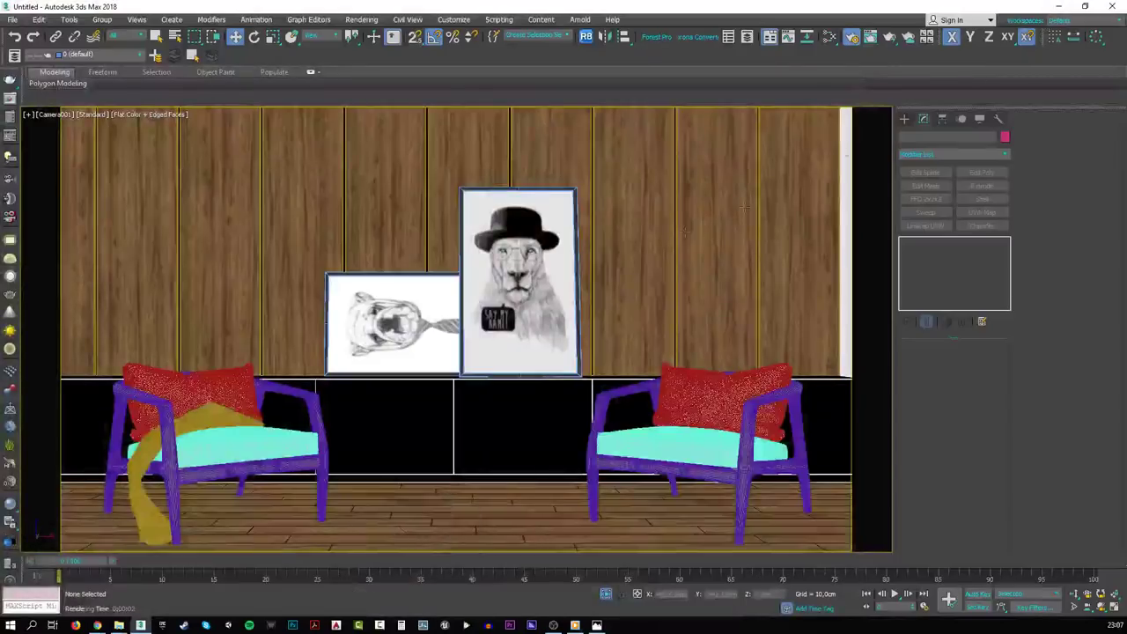
- Change the Glass Clear Fresnel IOR to 1,2, then select the lion picture frame
{"action": "left_click", "coordinate": [828, 37]}
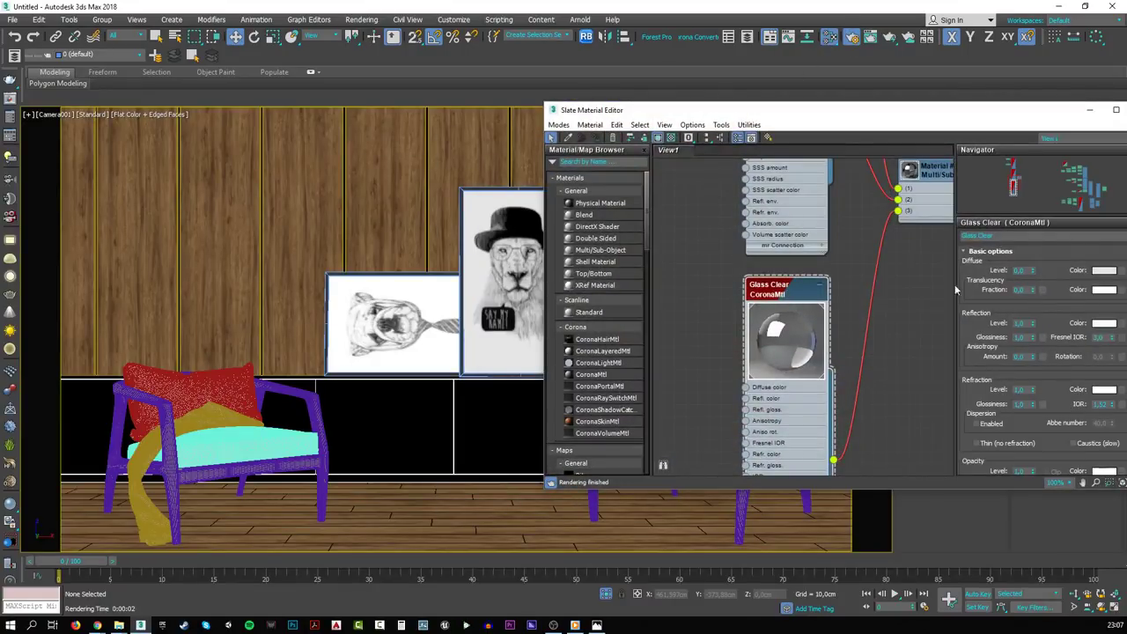
{"action": "left_click", "coordinate": [1101, 338]}
{"action": "type", "text": "1,2"}
{"action": "key", "text": "Return"}
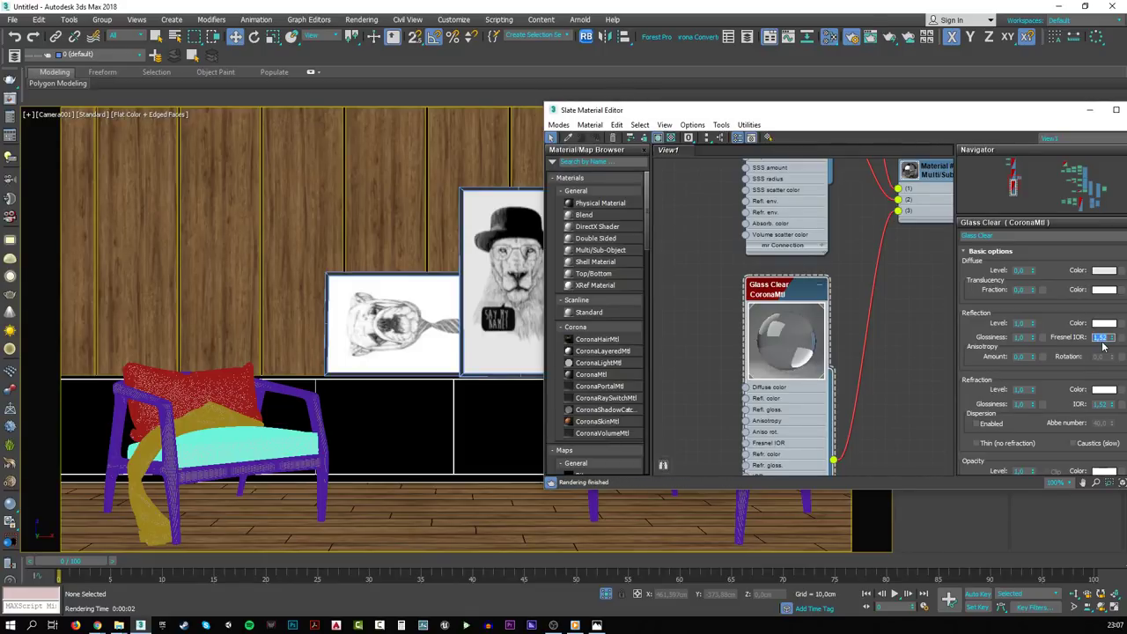
{"action": "left_click_drag", "start_coordinate": [1020, 118], "coordinate": [966, 122]}
{"action": "left_click", "coordinate": [1036, 115]}
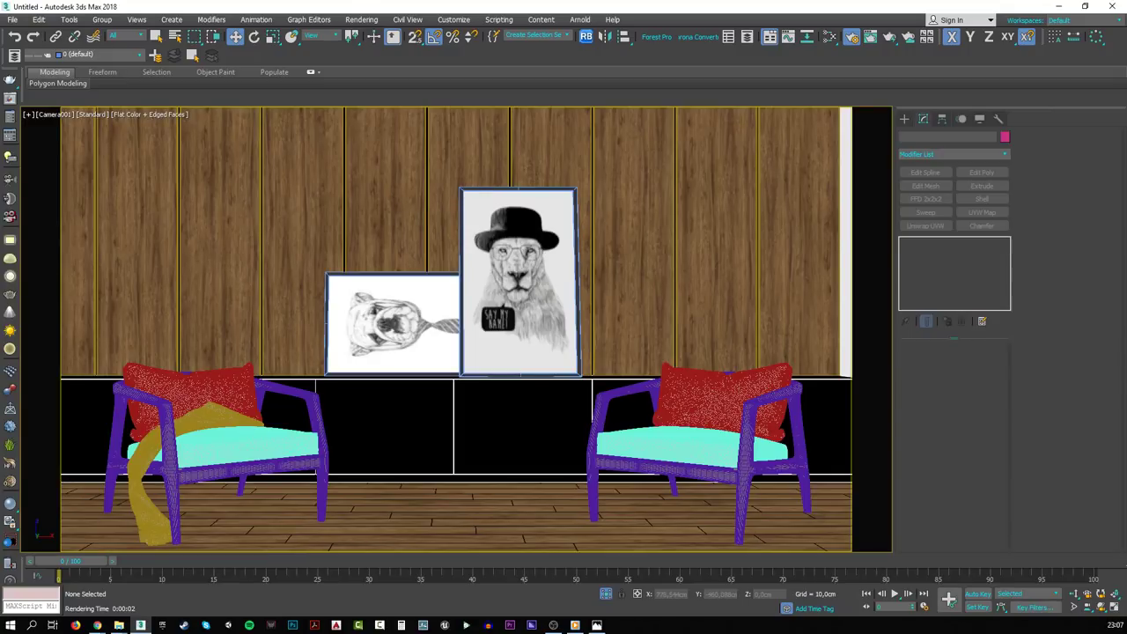
{"action": "key", "text": "alt+Tab"}
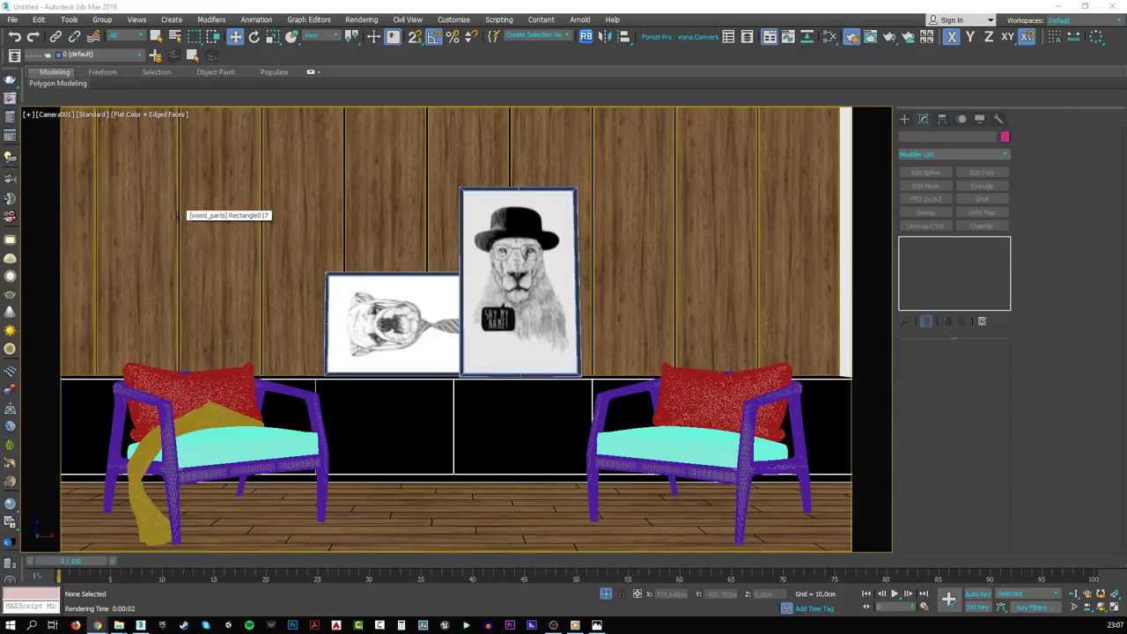
{"action": "left_click", "coordinate": [534, 247]}
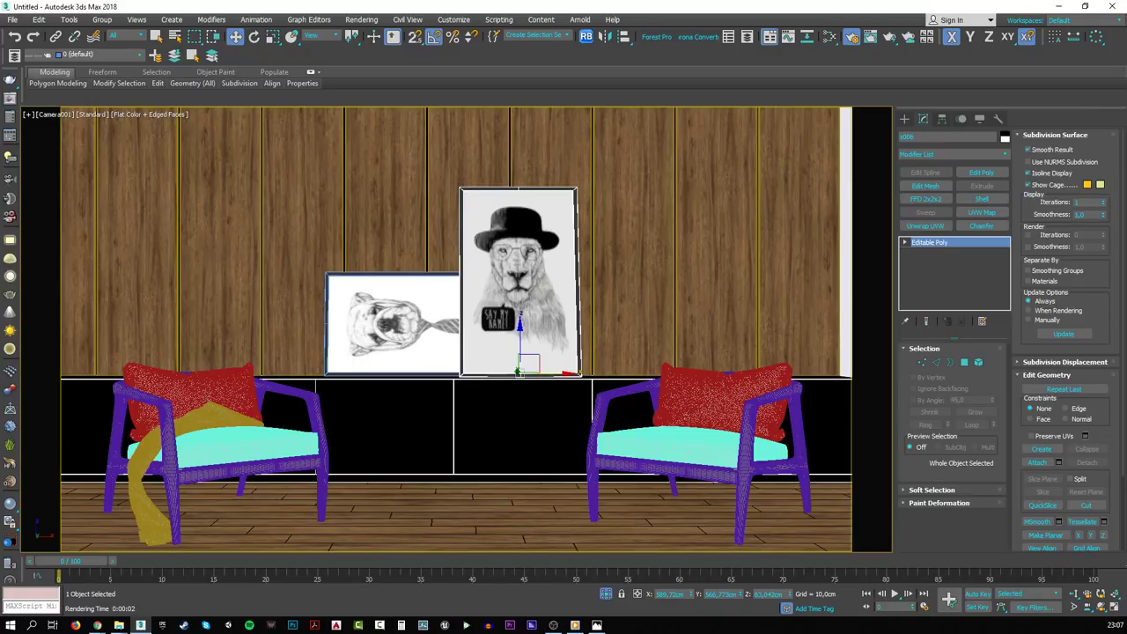
- Bring the Chrome window back in front of 3ds Max, maximized to full screen
{"action": "key", "text": "alt+Tab"}
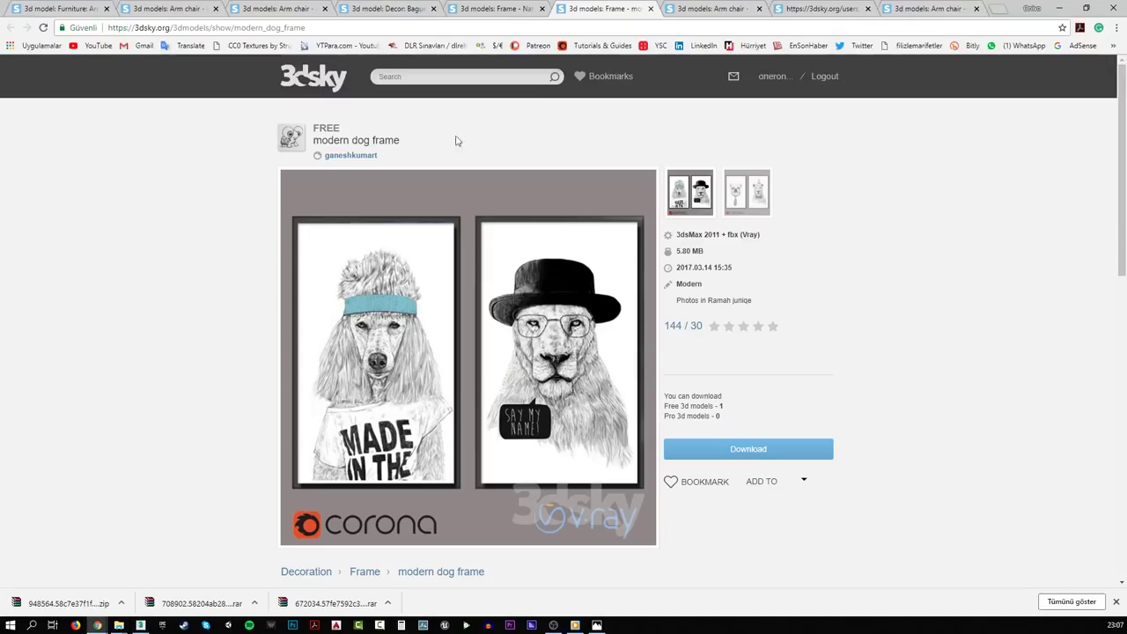
{"action": "left_click", "coordinate": [1086, 8]}
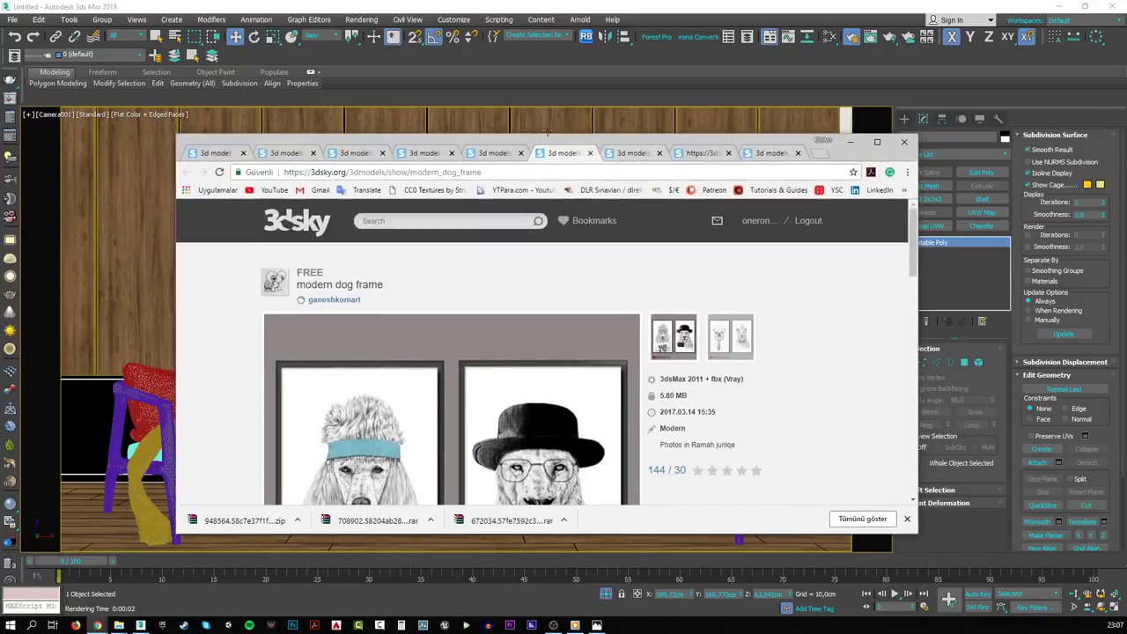
{"action": "left_click_drag", "start_coordinate": [827, 141], "coordinate": [123, 205]}
{"action": "key", "text": "alt+Tab"}
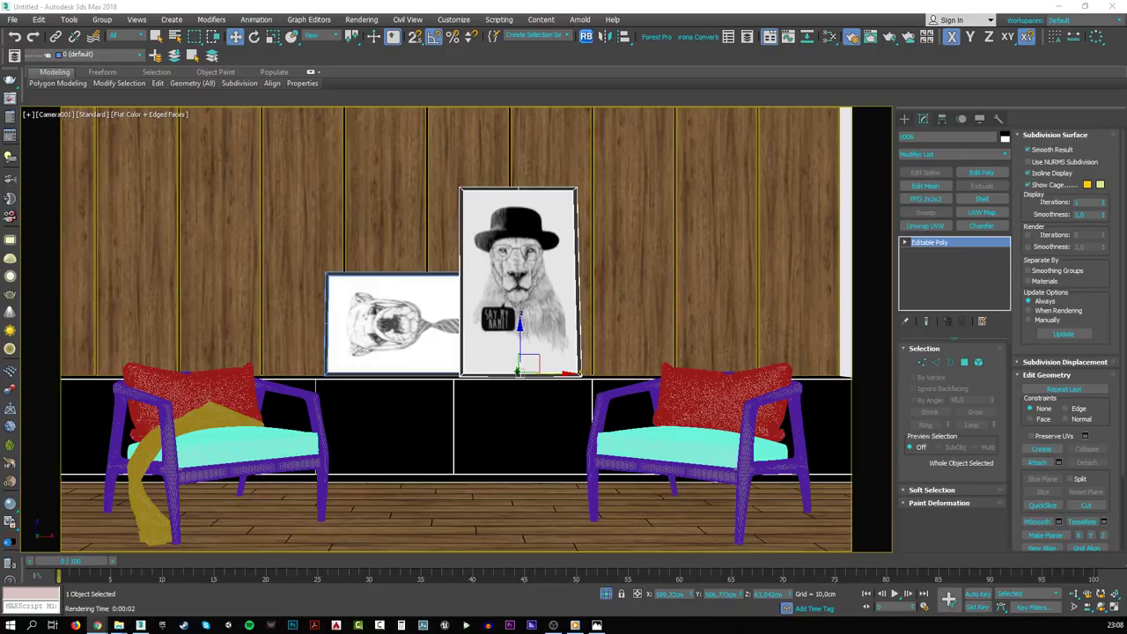
{"action": "key", "text": "alt+Tab"}
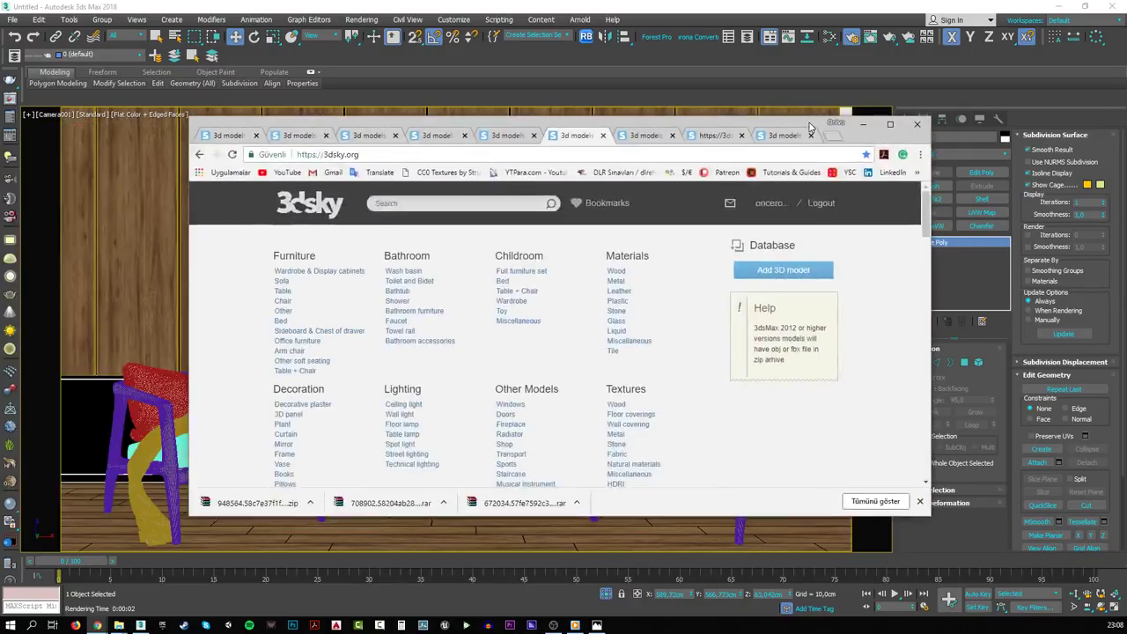
{"action": "left_click", "coordinate": [891, 123]}
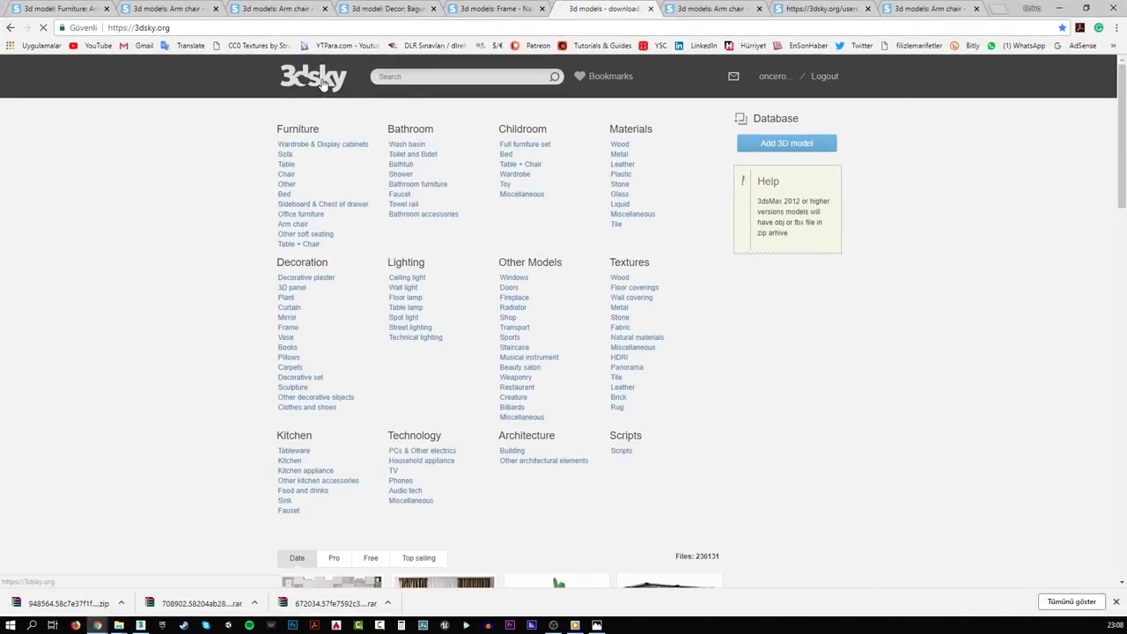
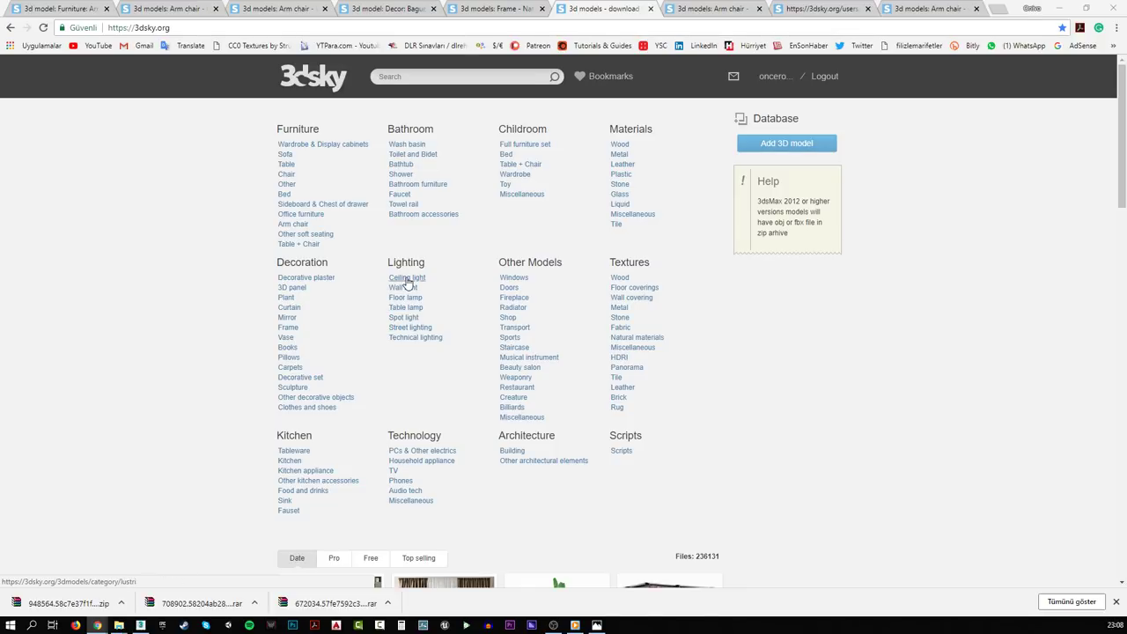
- Filter 3dsky.org to free Ceiling light models and close the leftover browser tabs
{"action": "left_click", "coordinate": [407, 279]}
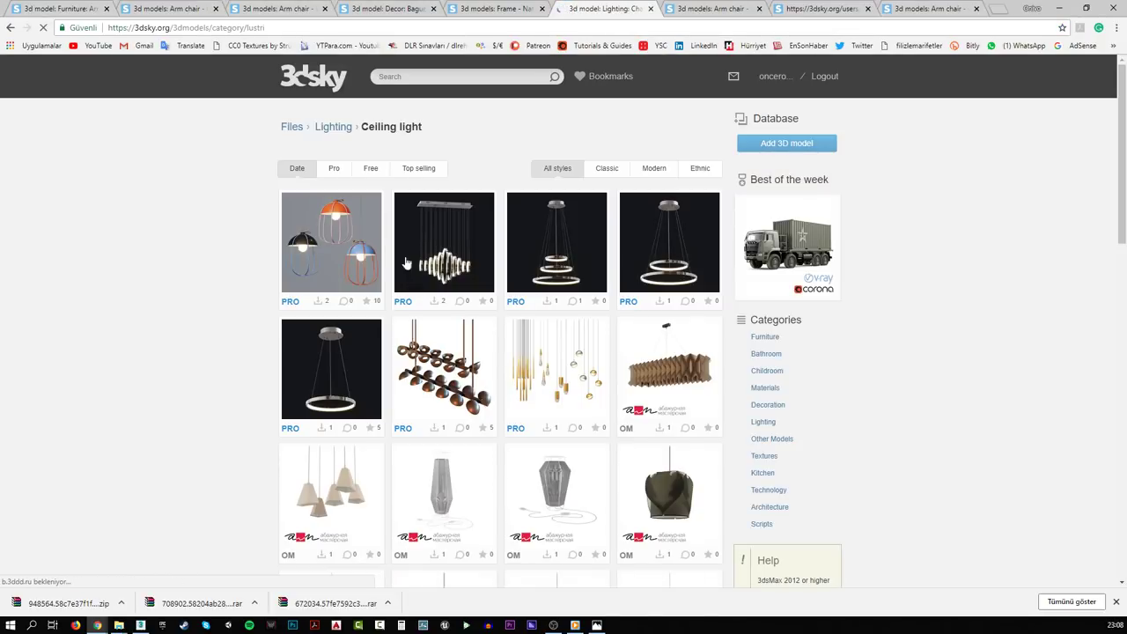
{"action": "left_click", "coordinate": [370, 170]}
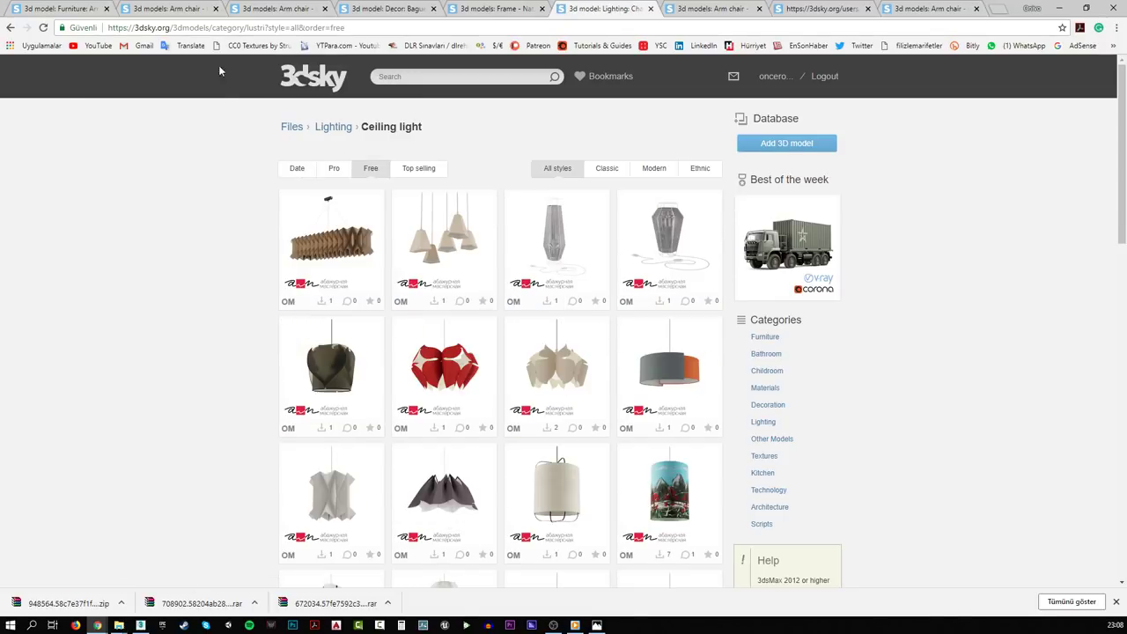
{"action": "left_click", "coordinate": [215, 9]}
{"action": "left_click", "coordinate": [214, 9]}
{"action": "left_click", "coordinate": [215, 9]}
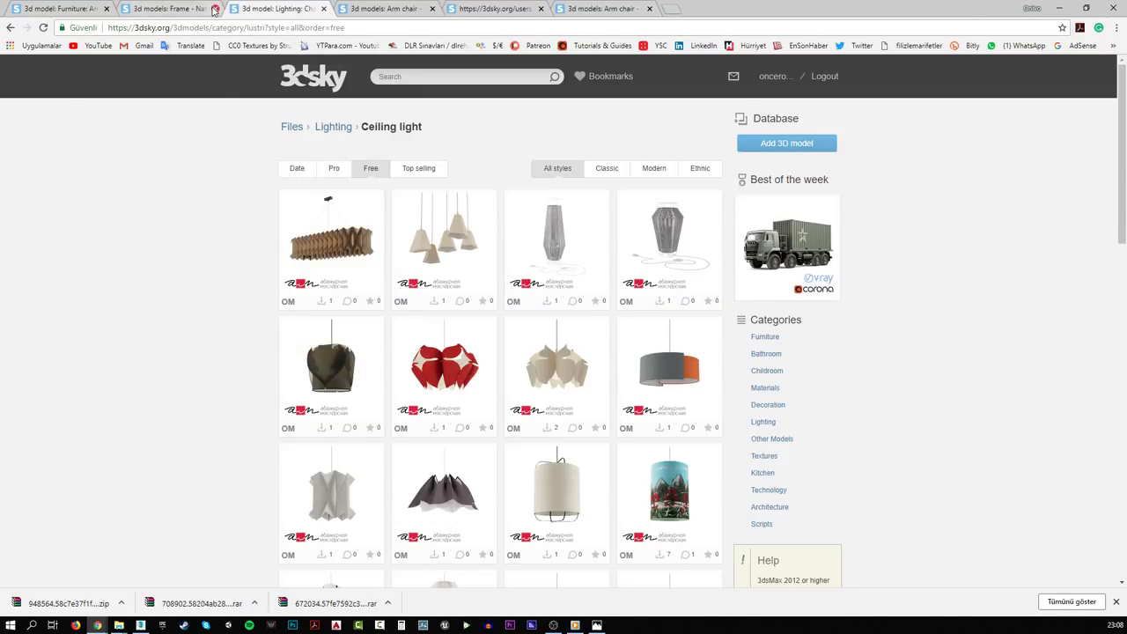
{"action": "left_click", "coordinate": [214, 9]}
{"action": "left_click", "coordinate": [323, 9]}
{"action": "left_click", "coordinate": [324, 9]}
{"action": "left_click", "coordinate": [323, 9]}
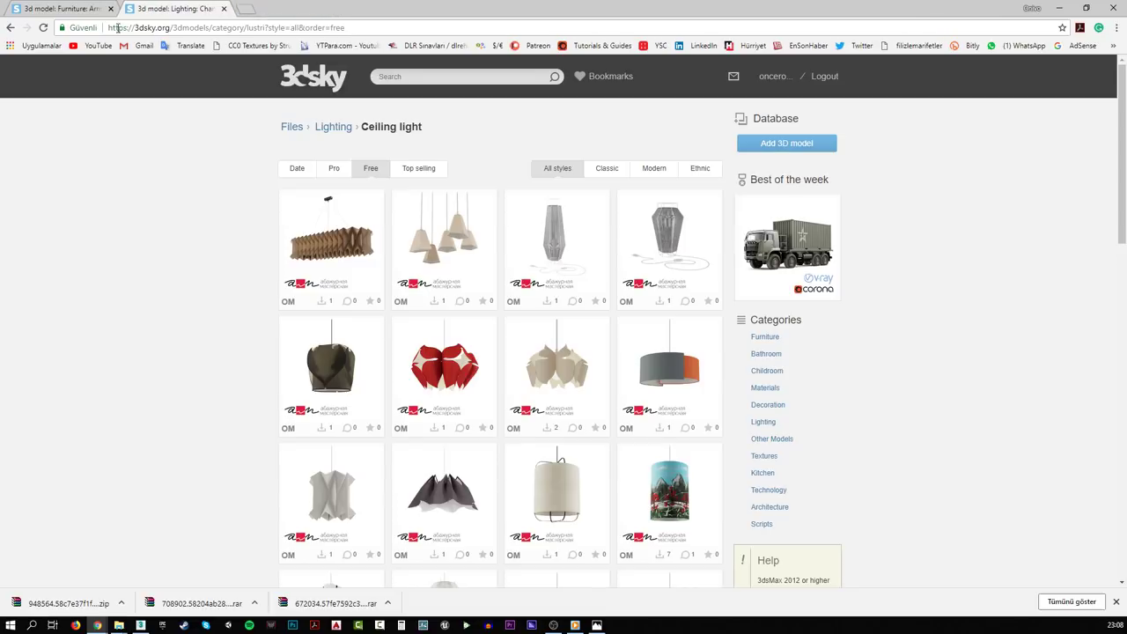
{"action": "left_click", "coordinate": [110, 8]}
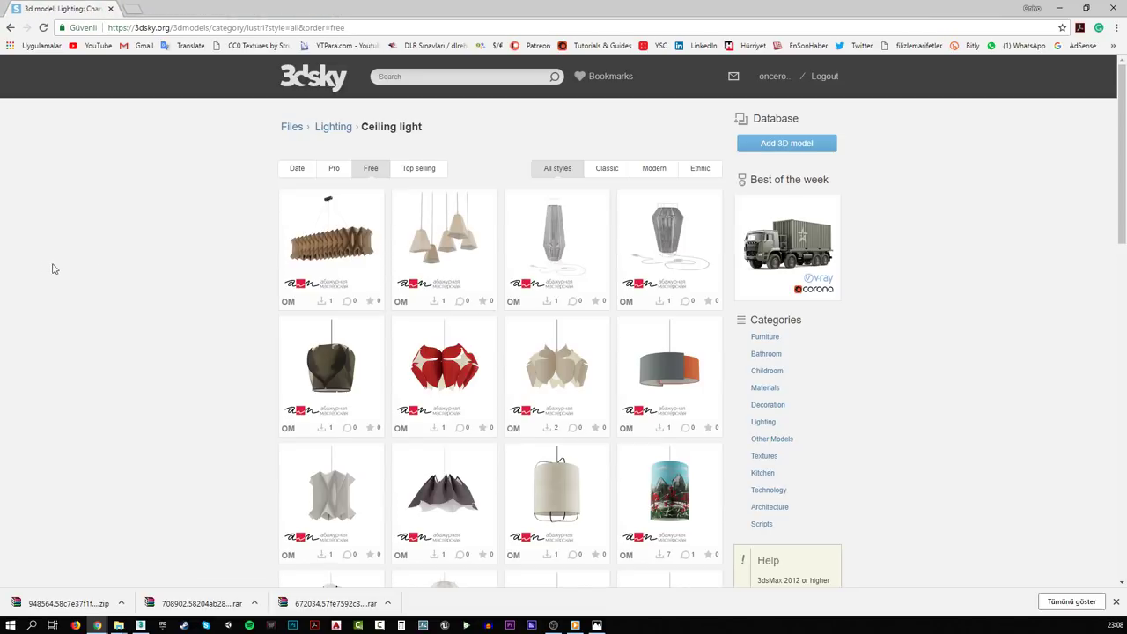
- Open the Pikart brass lamp in a background tab
{"action": "scroll", "coordinate": [8, 307], "scroll_direction": "down", "scroll_amount": 3}
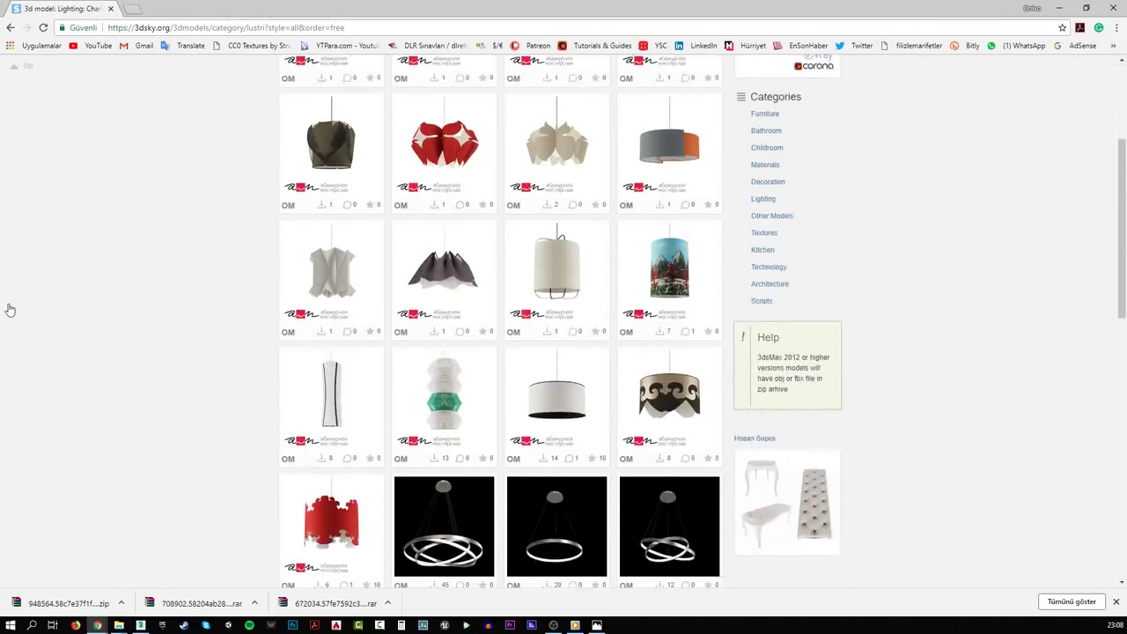
{"action": "scroll", "coordinate": [9, 310], "scroll_direction": "down", "scroll_amount": 3}
{"action": "scroll", "coordinate": [9, 310], "scroll_direction": "down", "scroll_amount": 5}
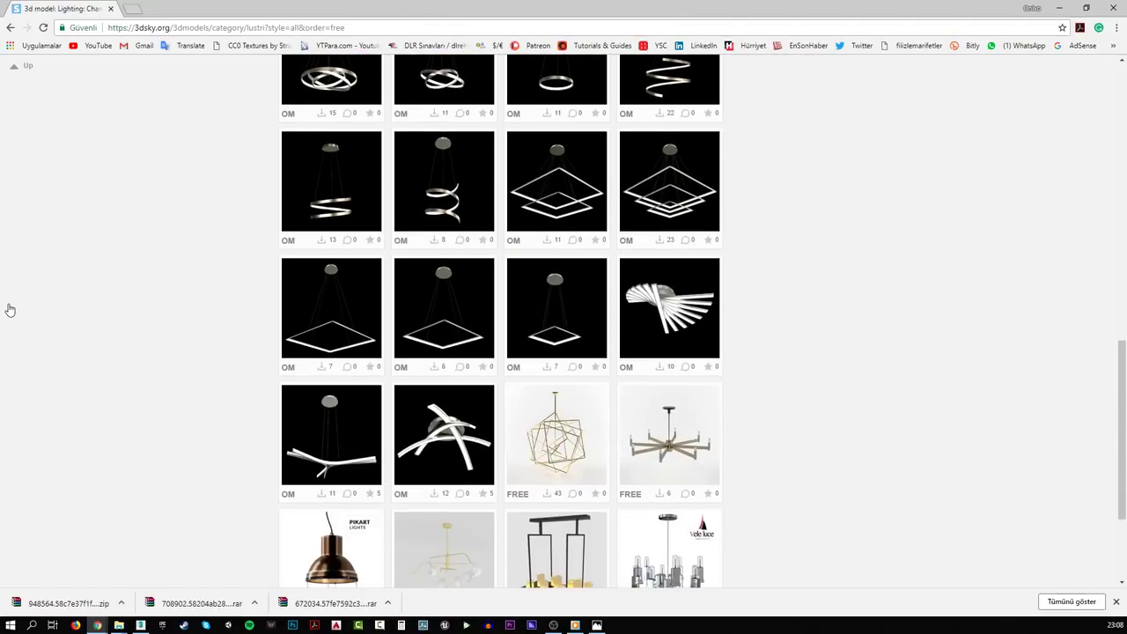
{"action": "mouse_move", "coordinate": [326, 425]}
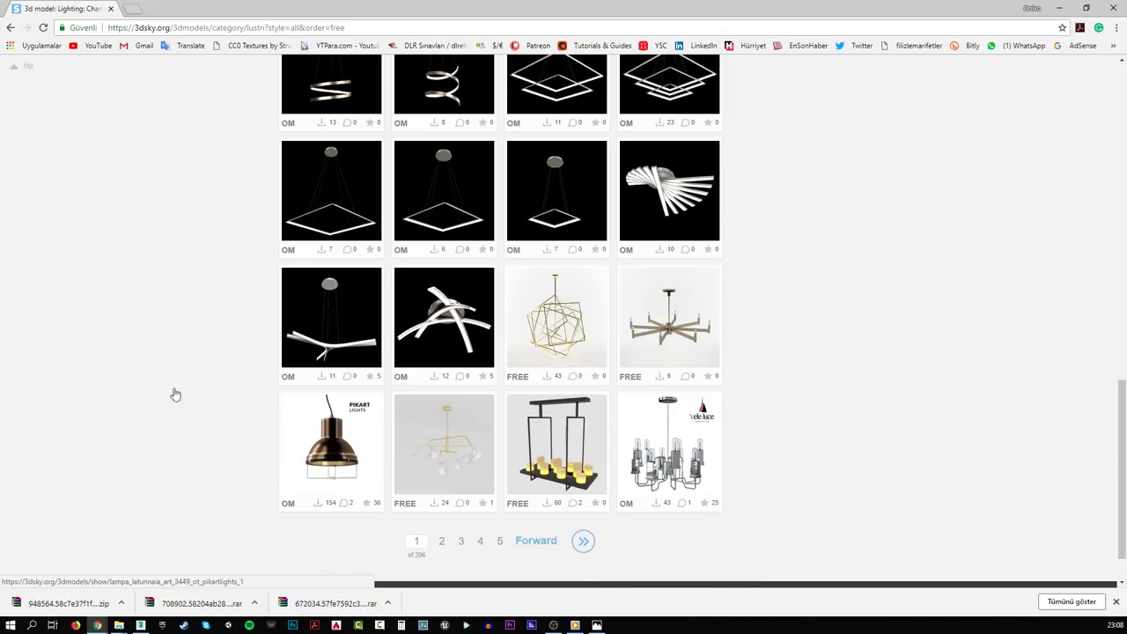
{"action": "middle_click", "coordinate": [295, 427]}
- Browse the free ceiling-light listing on pages 2 and 3
{"action": "left_click", "coordinate": [442, 541]}
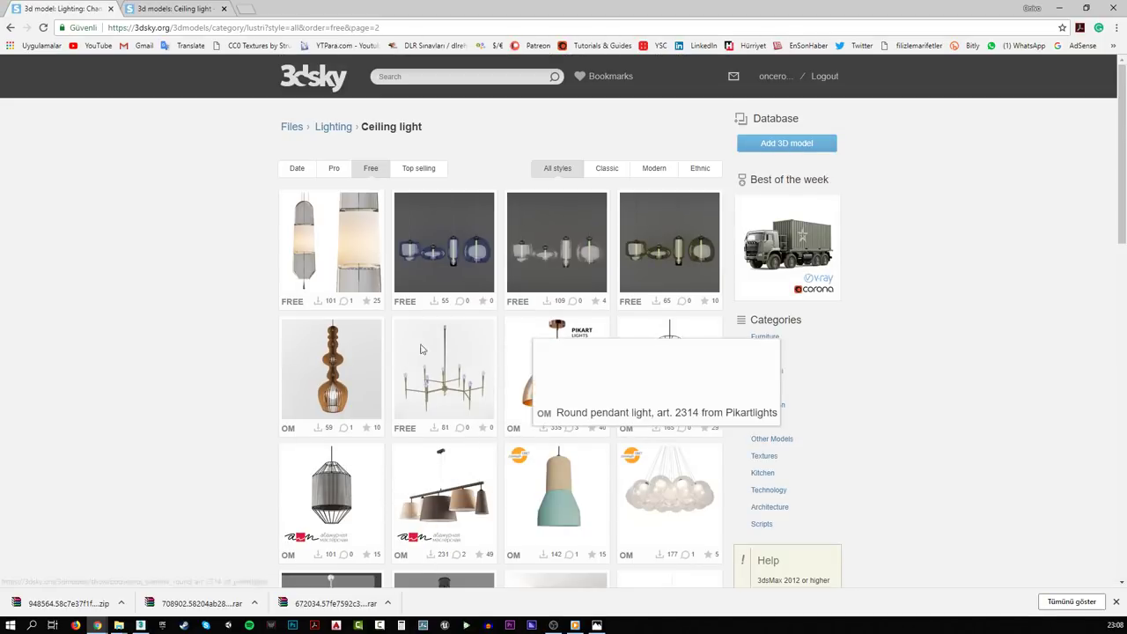
{"action": "scroll", "coordinate": [185, 381], "scroll_direction": "down", "scroll_amount": 2}
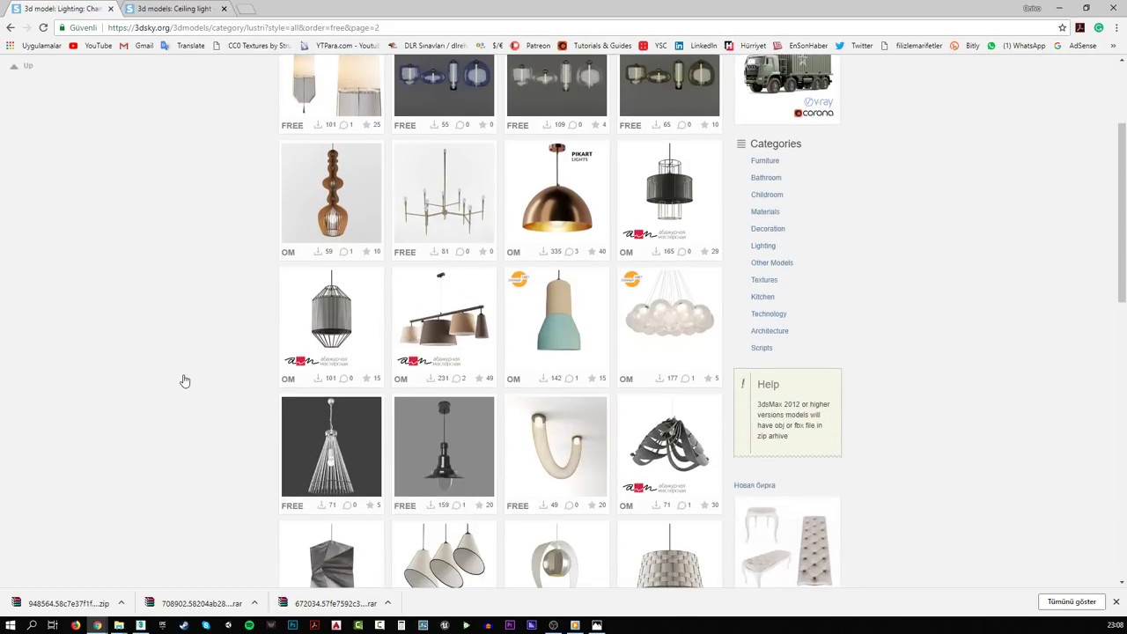
{"action": "scroll", "coordinate": [185, 381], "scroll_direction": "down", "scroll_amount": 5}
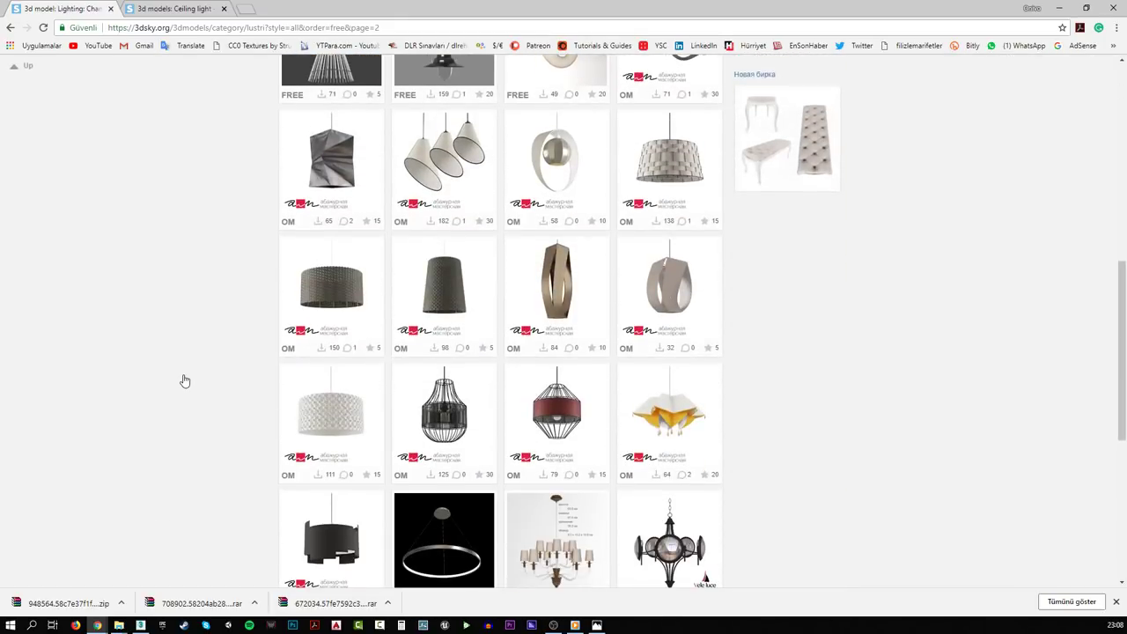
{"action": "scroll", "coordinate": [185, 381], "scroll_direction": "down", "scroll_amount": 2}
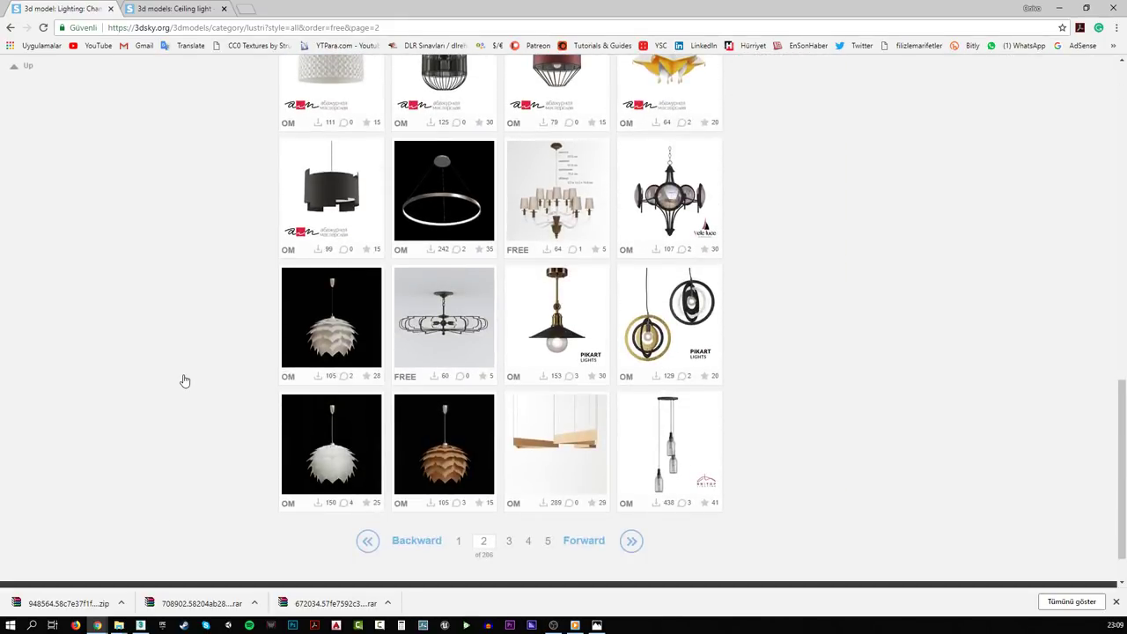
{"action": "scroll", "coordinate": [185, 380], "scroll_direction": "down", "scroll_amount": 1}
{"action": "left_click", "coordinate": [508, 488]}
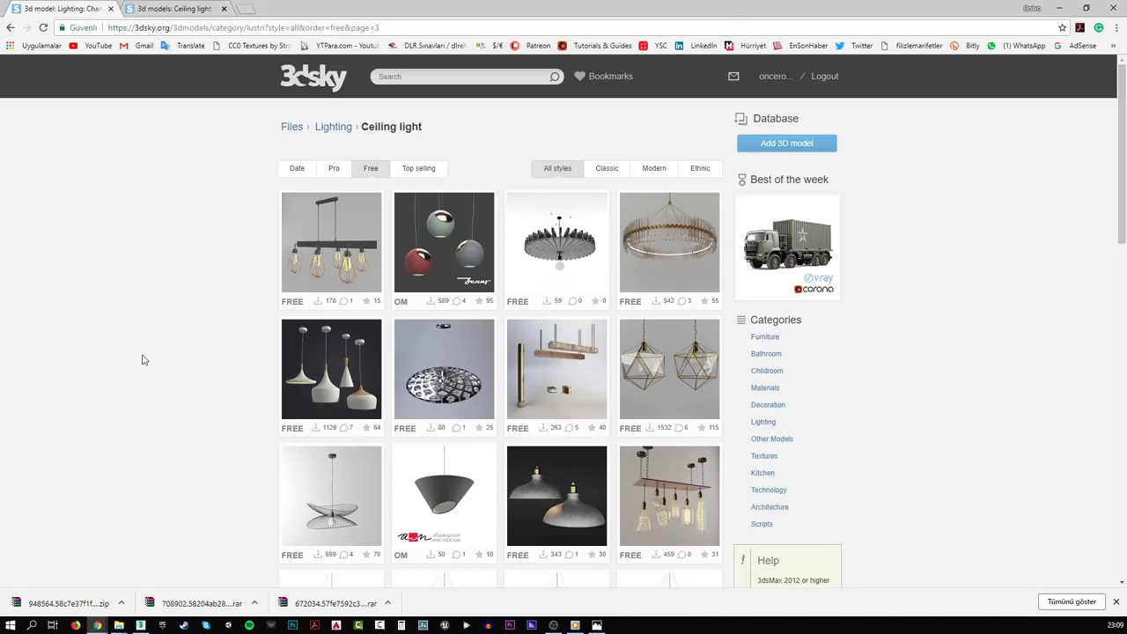
- Page through the free ceiling-light listing to pages 4 and 5
{"action": "scroll", "coordinate": [144, 359], "scroll_direction": "down", "scroll_amount": 1}
{"action": "scroll", "coordinate": [144, 359], "scroll_direction": "down", "scroll_amount": 1}
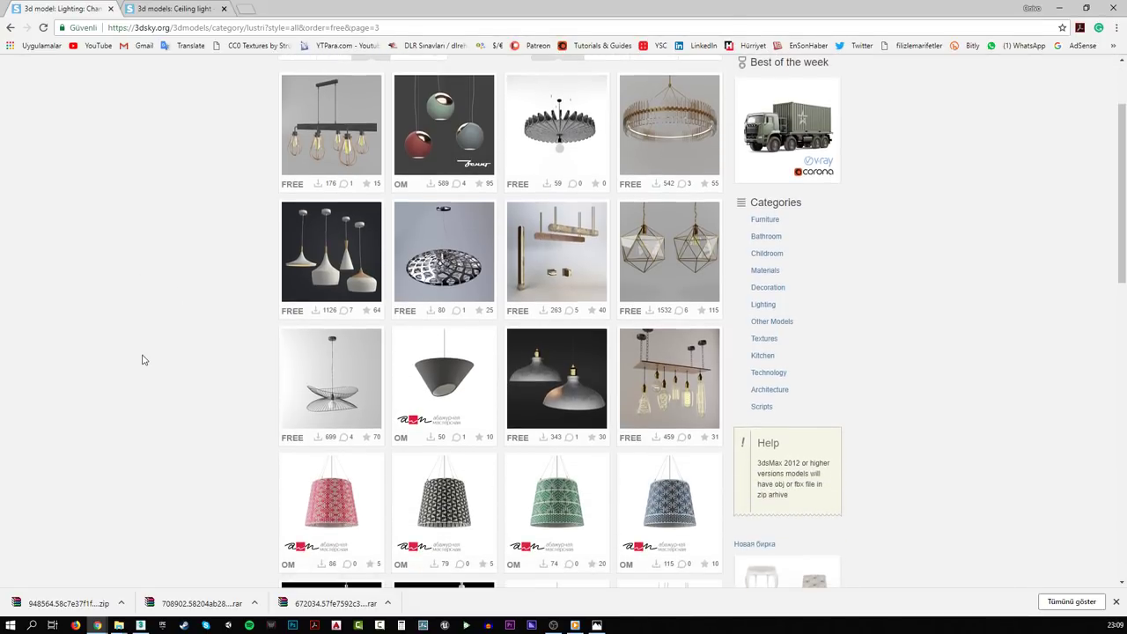
{"action": "scroll", "coordinate": [143, 360], "scroll_direction": "down", "scroll_amount": 6}
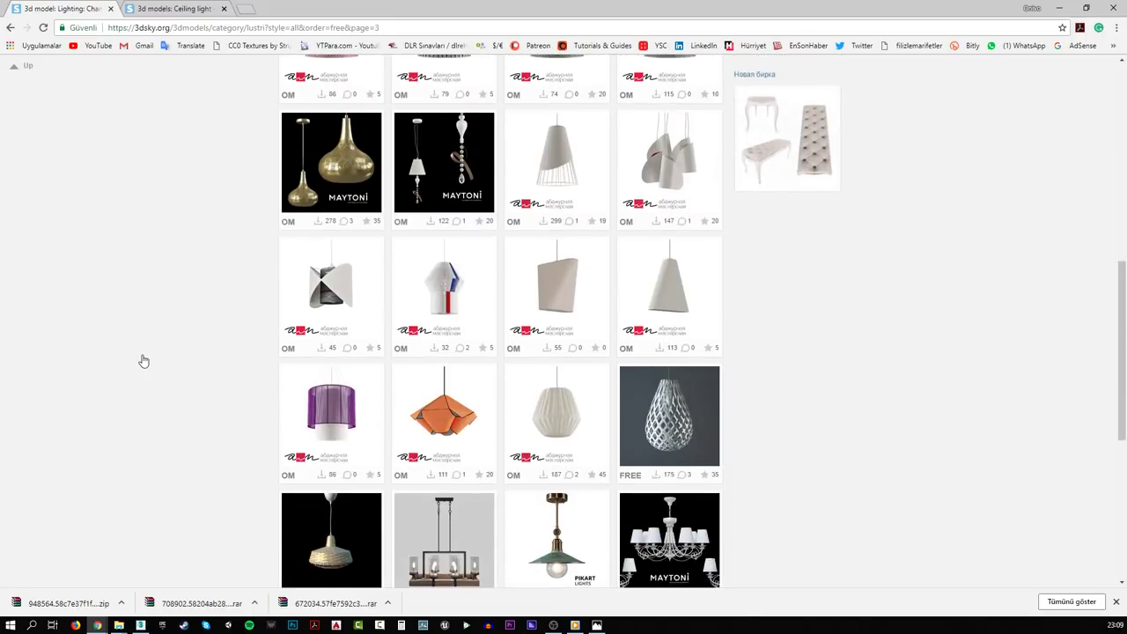
{"action": "scroll", "coordinate": [143, 359], "scroll_direction": "down", "scroll_amount": 4}
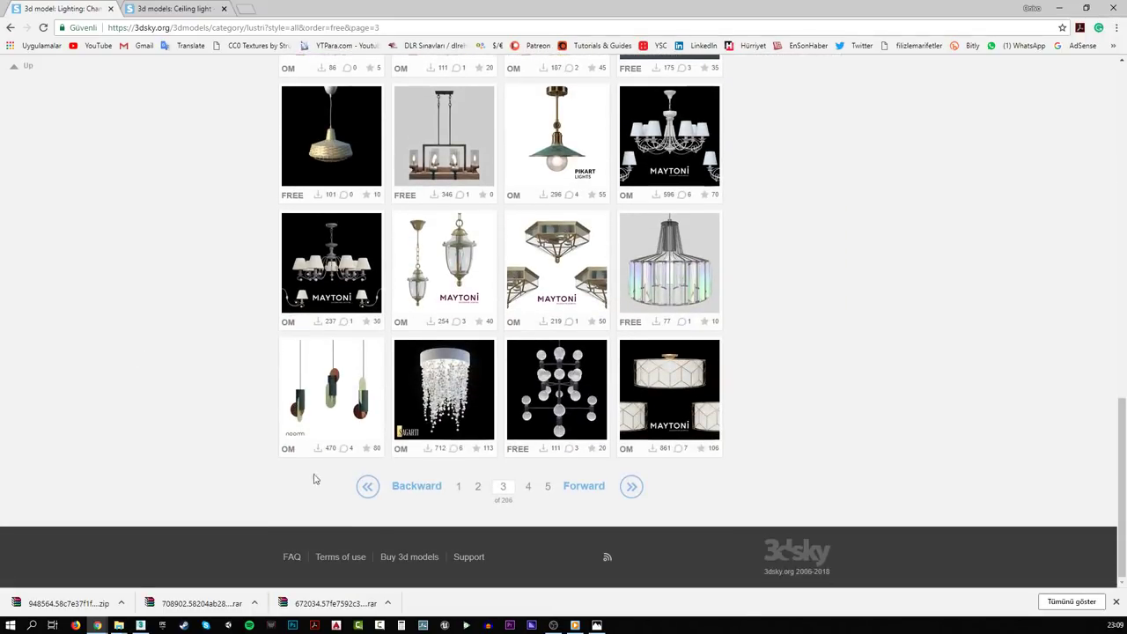
{"action": "left_click", "coordinate": [529, 486]}
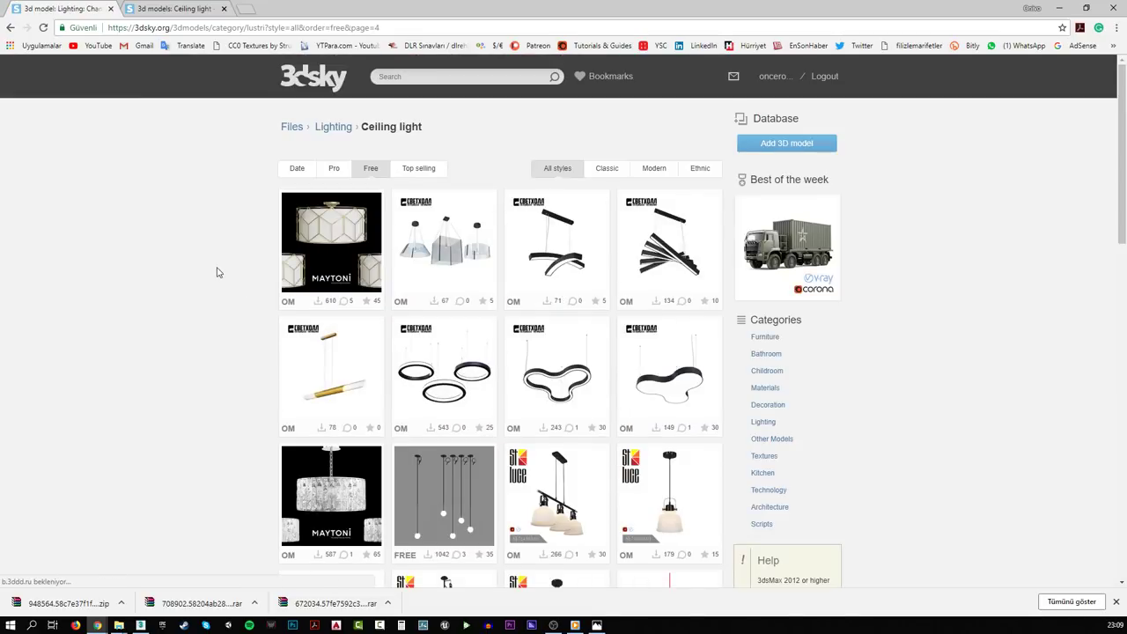
{"action": "scroll", "coordinate": [217, 272], "scroll_direction": "down", "scroll_amount": 2}
{"action": "scroll", "coordinate": [218, 273], "scroll_direction": "down", "scroll_amount": 5}
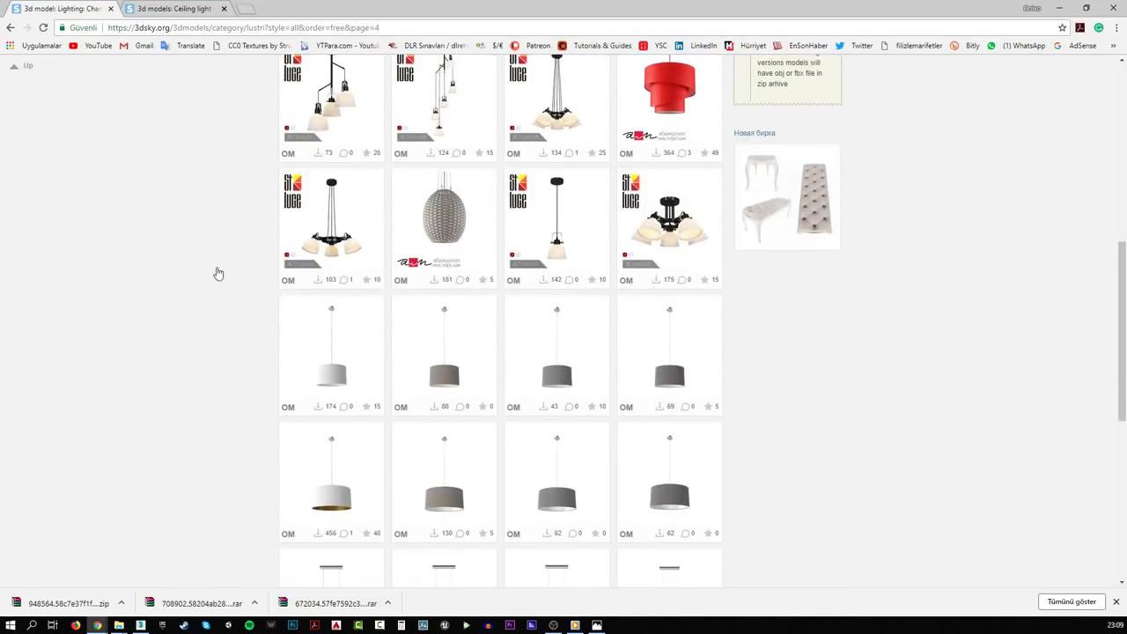
{"action": "scroll", "coordinate": [217, 272], "scroll_direction": "down", "scroll_amount": 5}
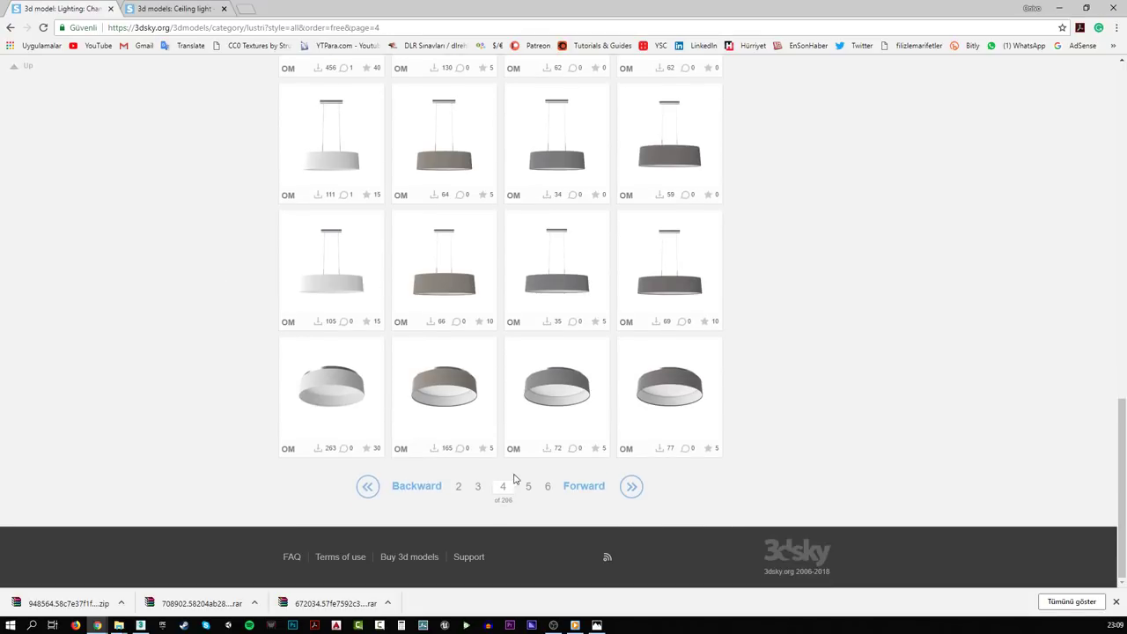
{"action": "left_click", "coordinate": [527, 488]}
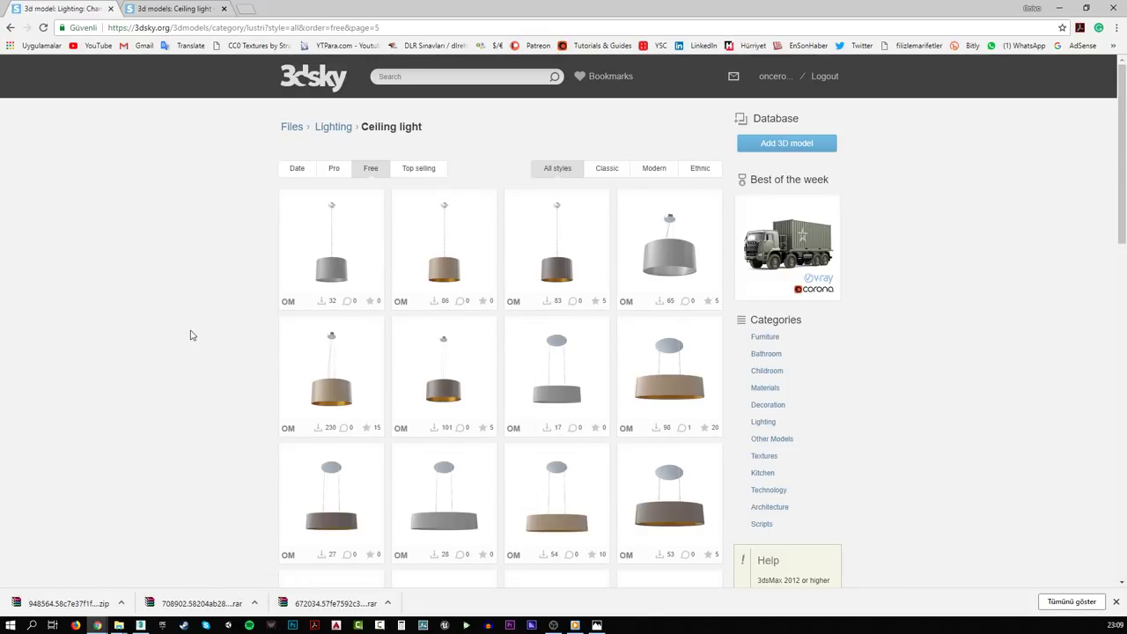
- Continue browsing the listing on pages 6 and 7
{"action": "scroll", "coordinate": [191, 335], "scroll_direction": "down", "scroll_amount": 5}
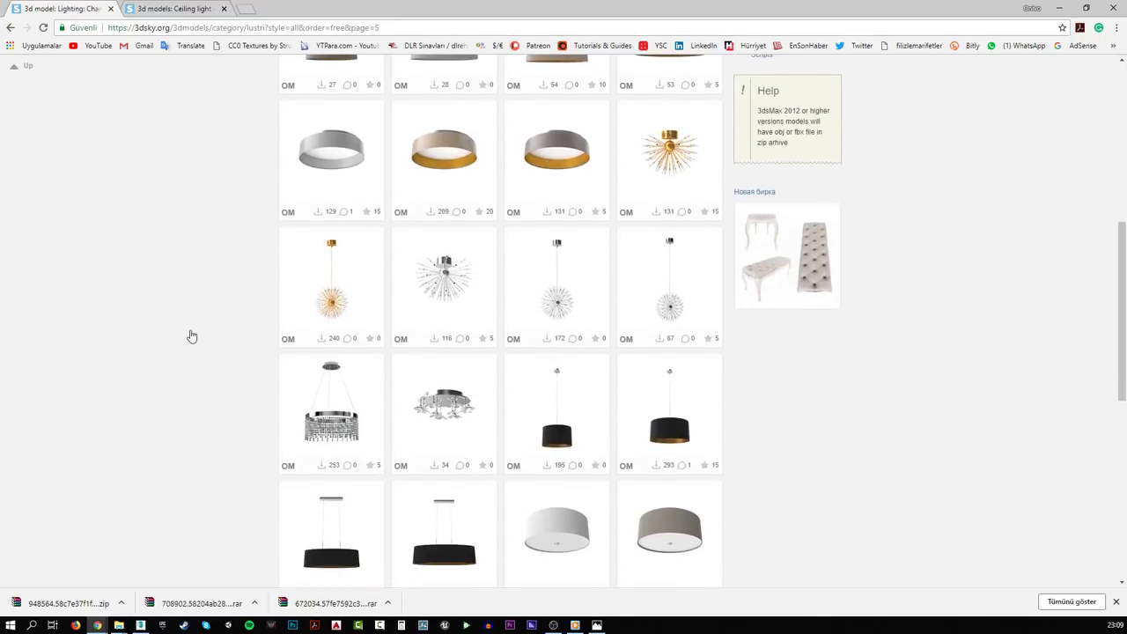
{"action": "scroll", "coordinate": [191, 336], "scroll_direction": "down", "scroll_amount": 6}
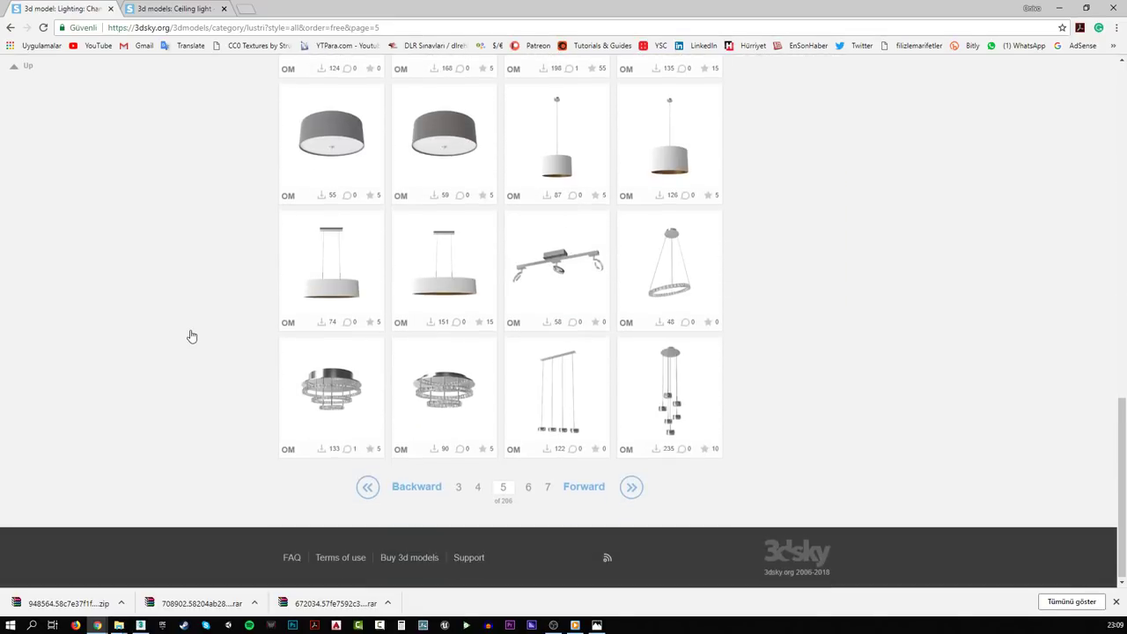
{"action": "left_click", "coordinate": [528, 487]}
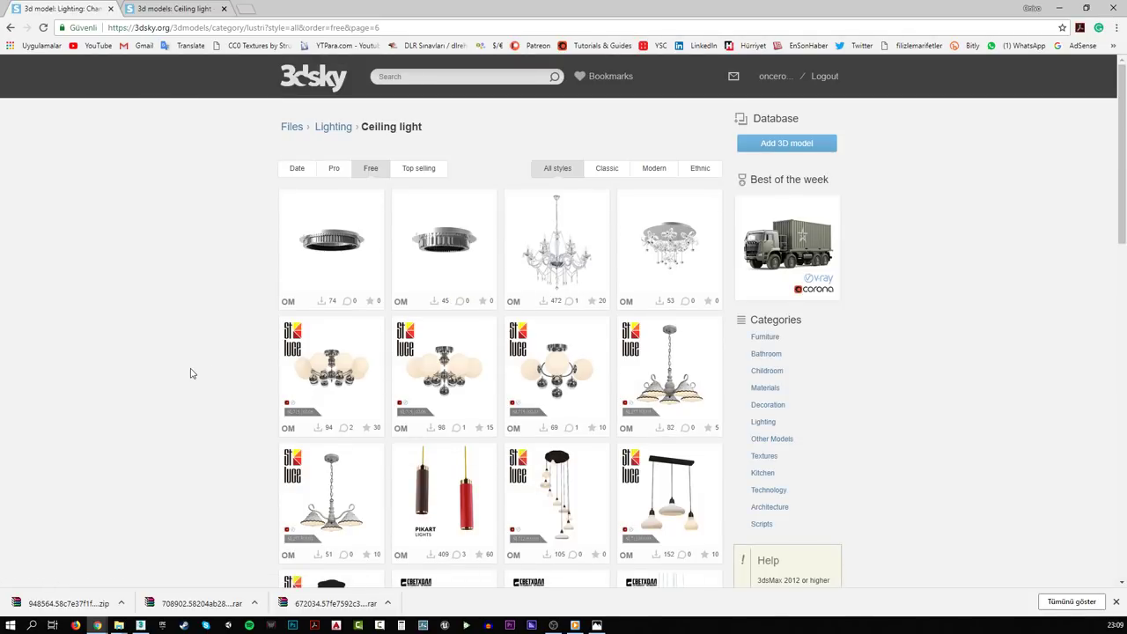
{"action": "scroll", "coordinate": [189, 373], "scroll_direction": "down", "scroll_amount": 2}
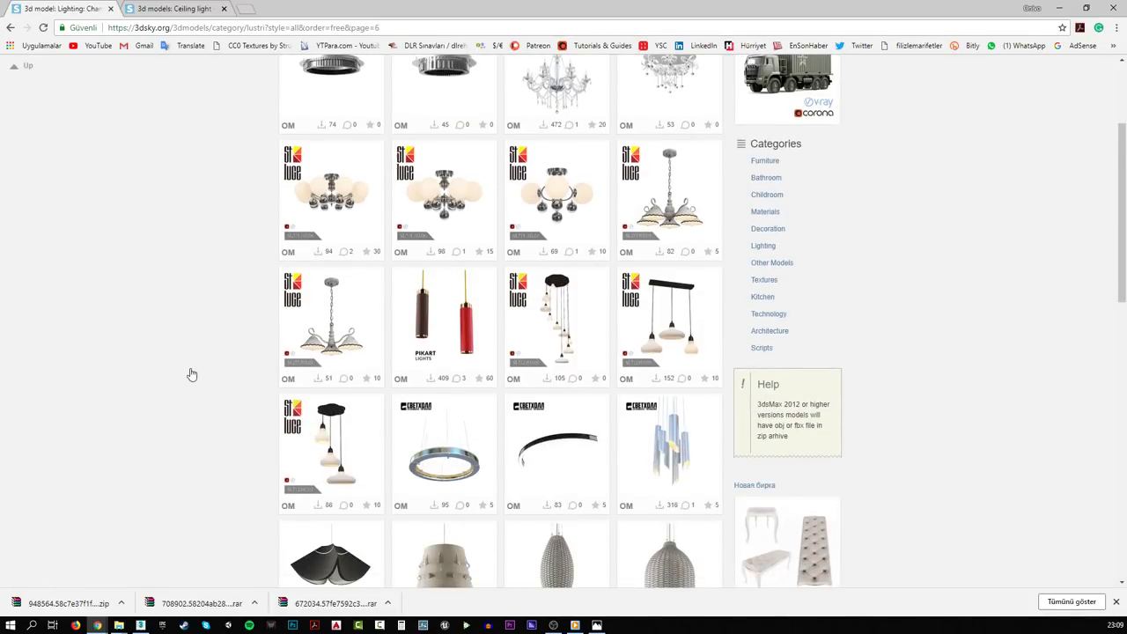
{"action": "scroll", "coordinate": [191, 374], "scroll_direction": "down", "scroll_amount": 1}
{"action": "scroll", "coordinate": [191, 374], "scroll_direction": "down", "scroll_amount": 5}
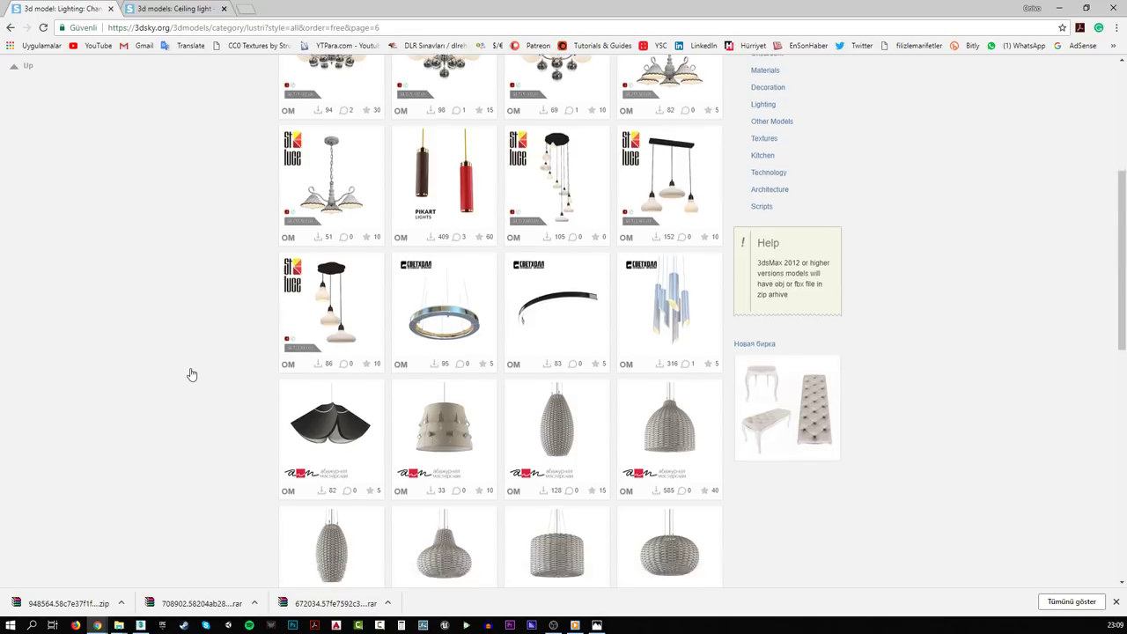
{"action": "scroll", "coordinate": [191, 374], "scroll_direction": "down", "scroll_amount": 1}
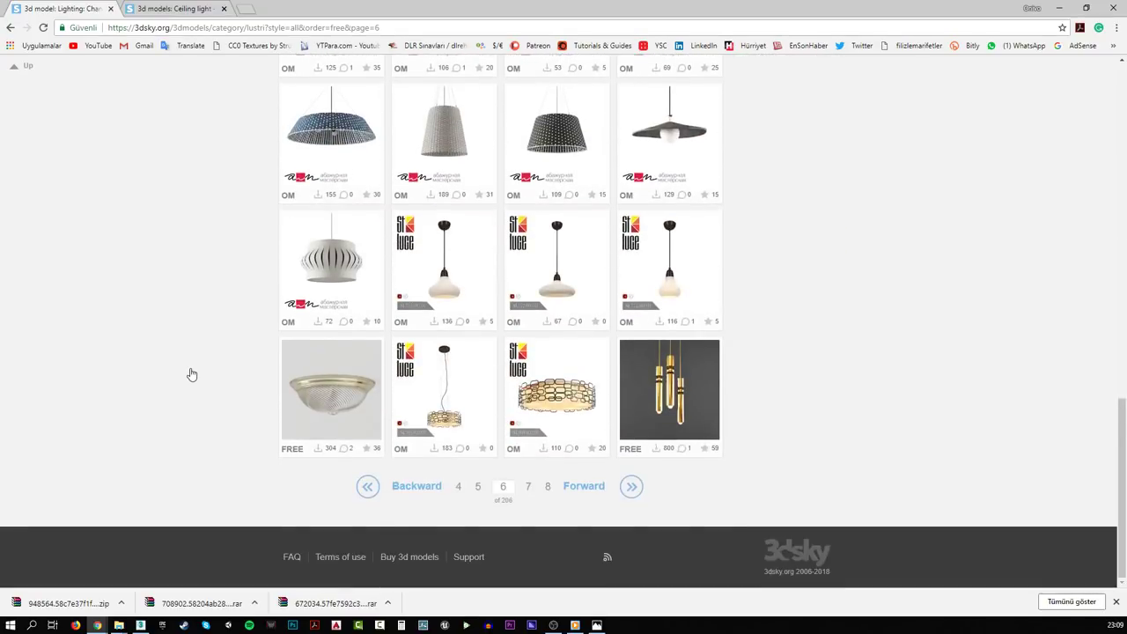
{"action": "left_click", "coordinate": [527, 489]}
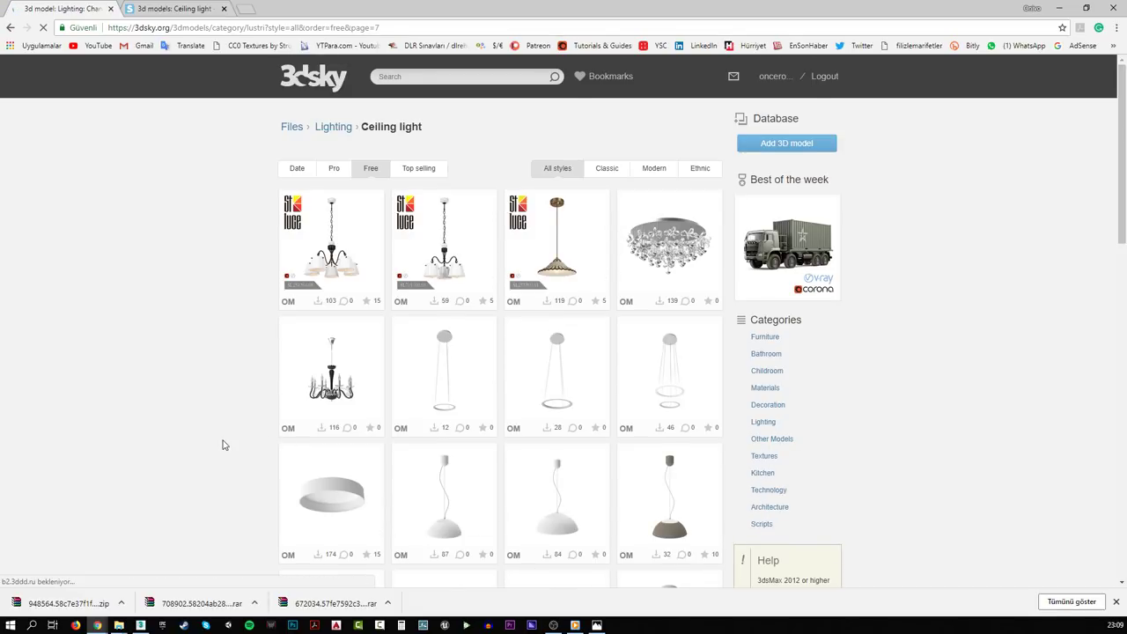
- Open the GILWELL lamp page from page 7 in a new tab
{"action": "scroll", "coordinate": [221, 443], "scroll_direction": "down", "scroll_amount": 7}
{"action": "scroll", "coordinate": [223, 446], "scroll_direction": "down", "scroll_amount": 2}
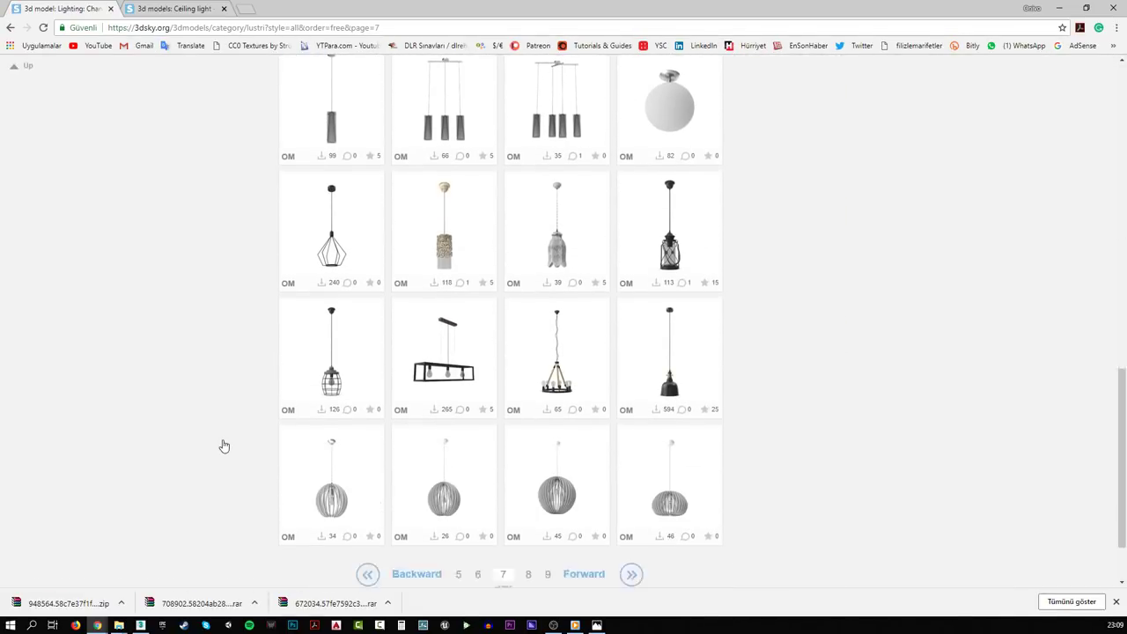
{"action": "scroll", "coordinate": [224, 447], "scroll_direction": "down", "scroll_amount": 1}
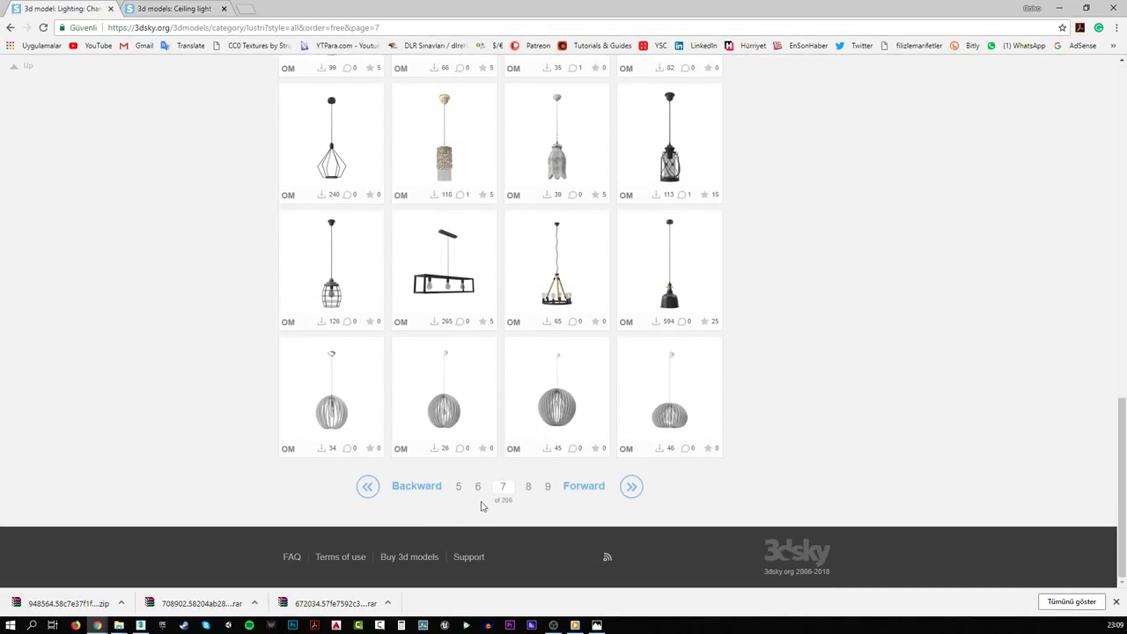
{"action": "mouse_move", "coordinate": [663, 271]}
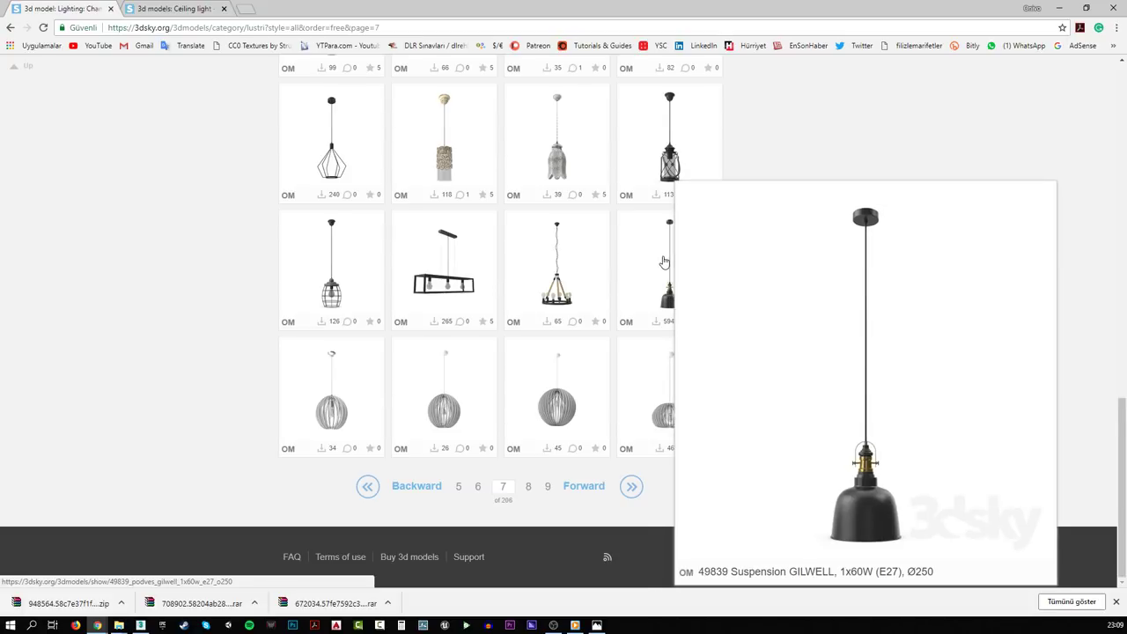
{"action": "middle_click", "coordinate": [664, 261]}
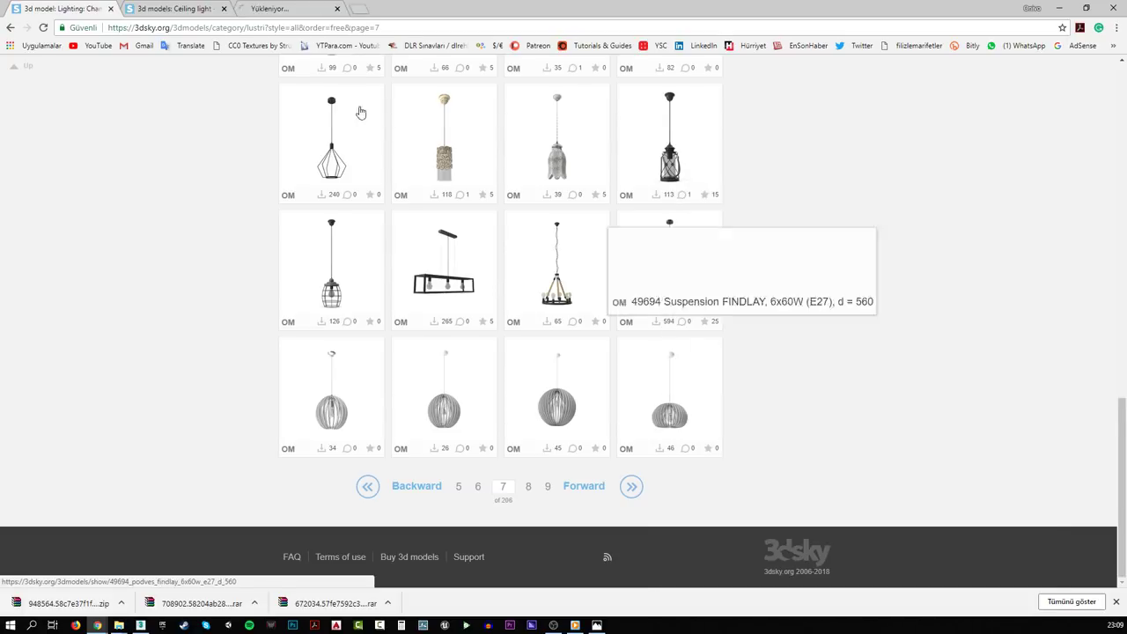
- Bring up the GILWELL suspension lamp page and dismiss the translation offer
{"action": "left_click", "coordinate": [185, 8]}
{"action": "left_click", "coordinate": [284, 7]}
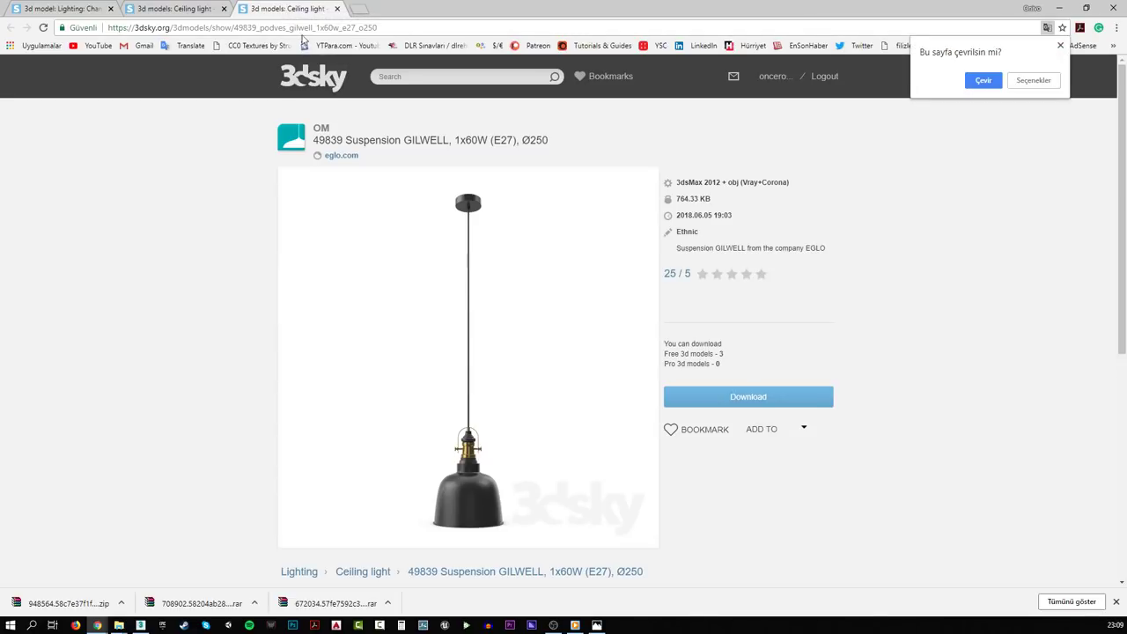
{"action": "left_click", "coordinate": [1060, 45]}
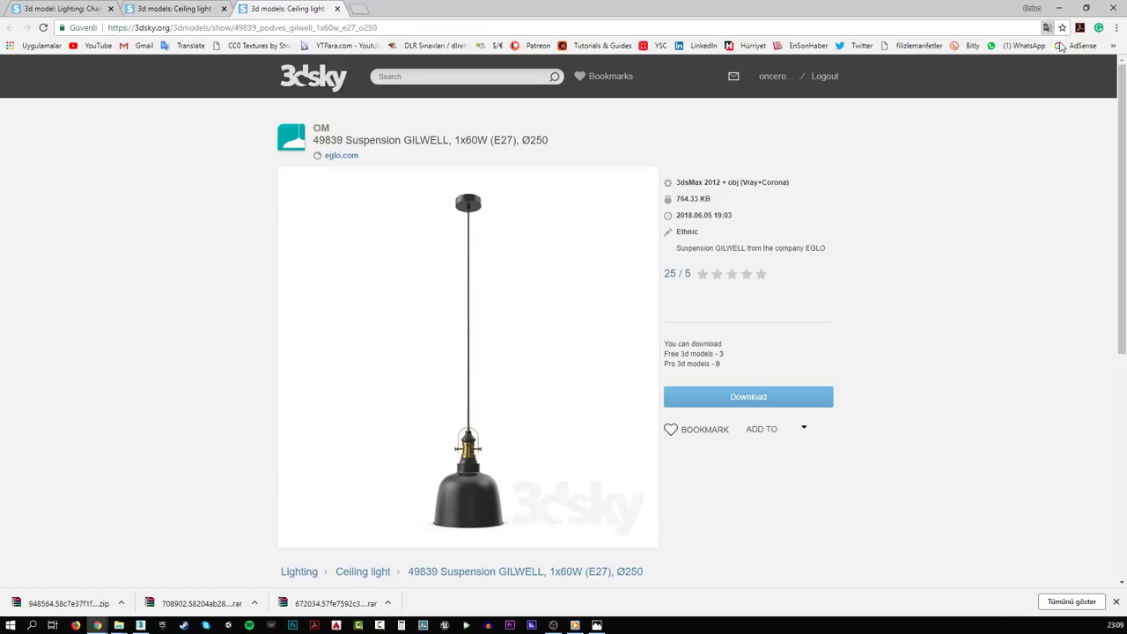
- Download the GILWELL lamp model and show the archive in its folder
{"action": "left_click", "coordinate": [741, 398]}
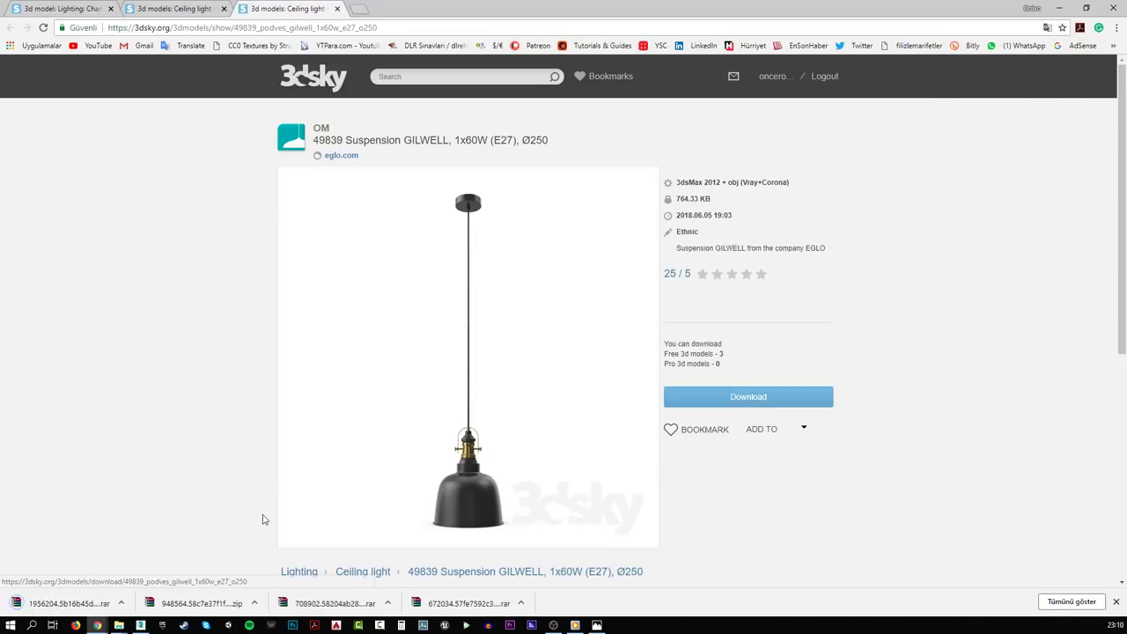
{"action": "left_click", "coordinate": [121, 603]}
{"action": "left_click", "coordinate": [143, 568]}
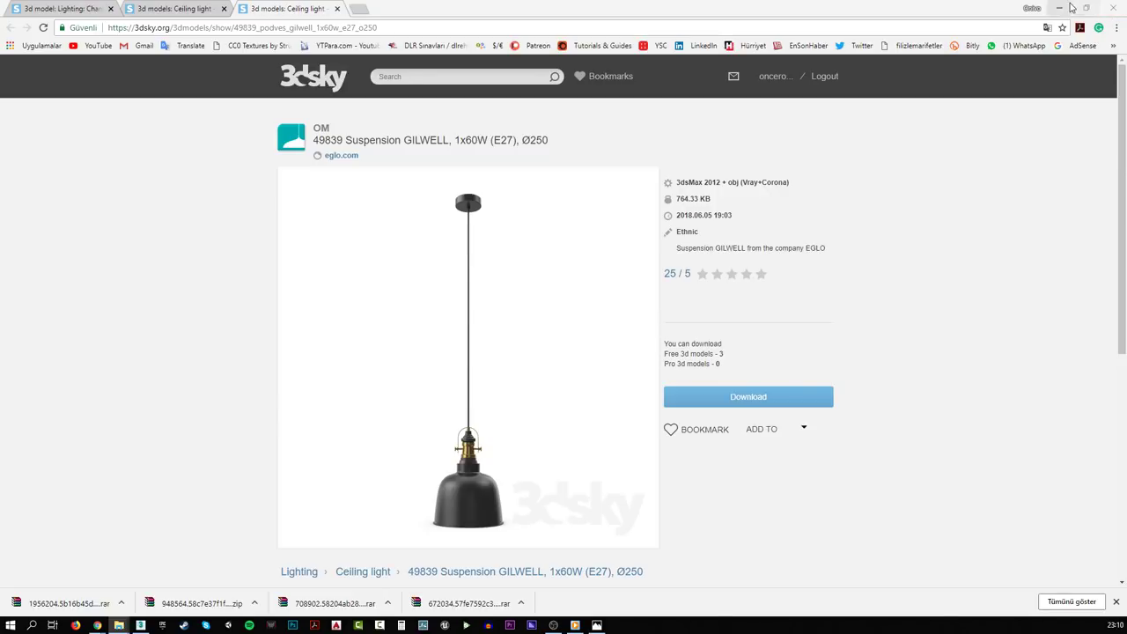
- Merge 49839_max_2012.max from the pasted 49839 folder into the scene and select the lamp group
{"action": "left_click", "coordinate": [140, 625]}
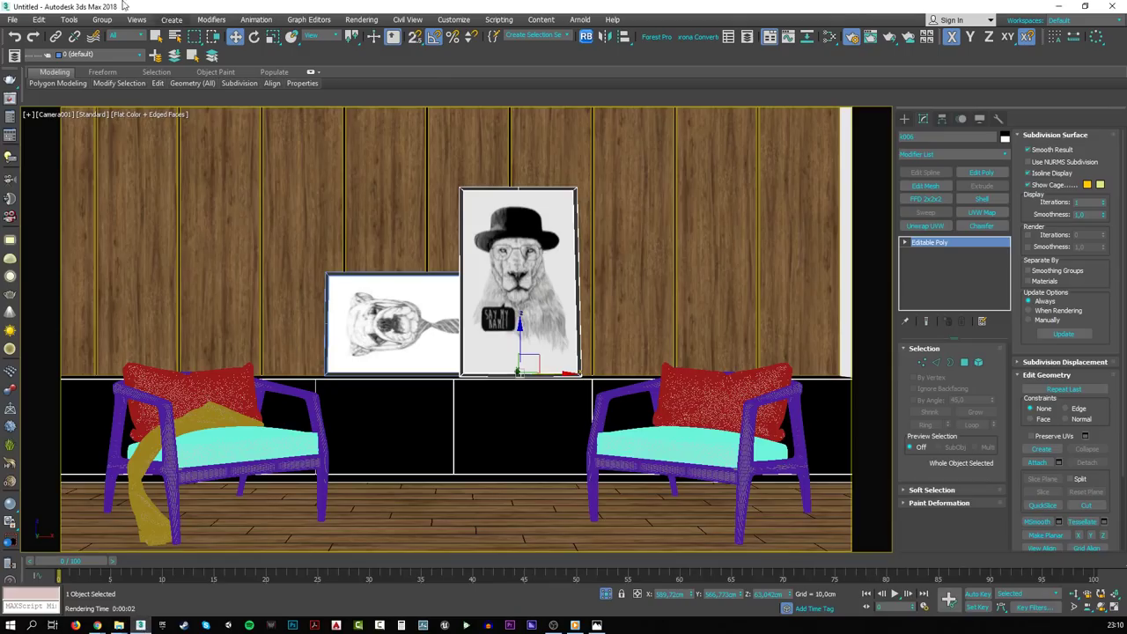
{"action": "left_click", "coordinate": [13, 19]}
{"action": "mouse_move", "coordinate": [90, 181]}
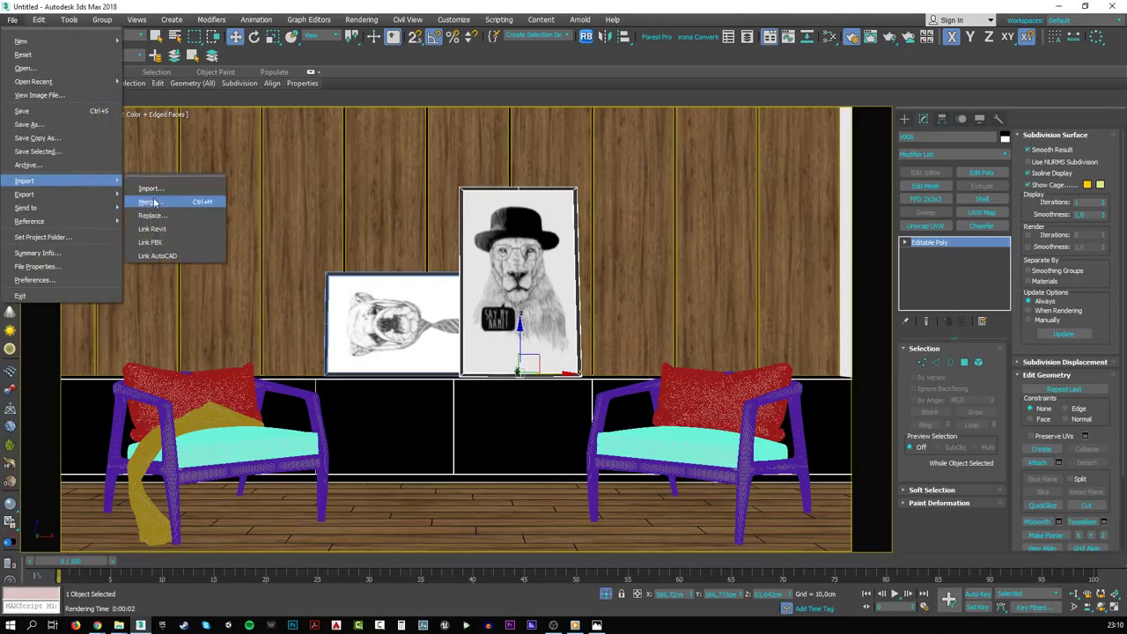
{"action": "left_click", "coordinate": [154, 195]}
{"action": "type", "text": "D:\\Works\\Youtube\\Video_83_livestream_interior\\lighting\\49839"}
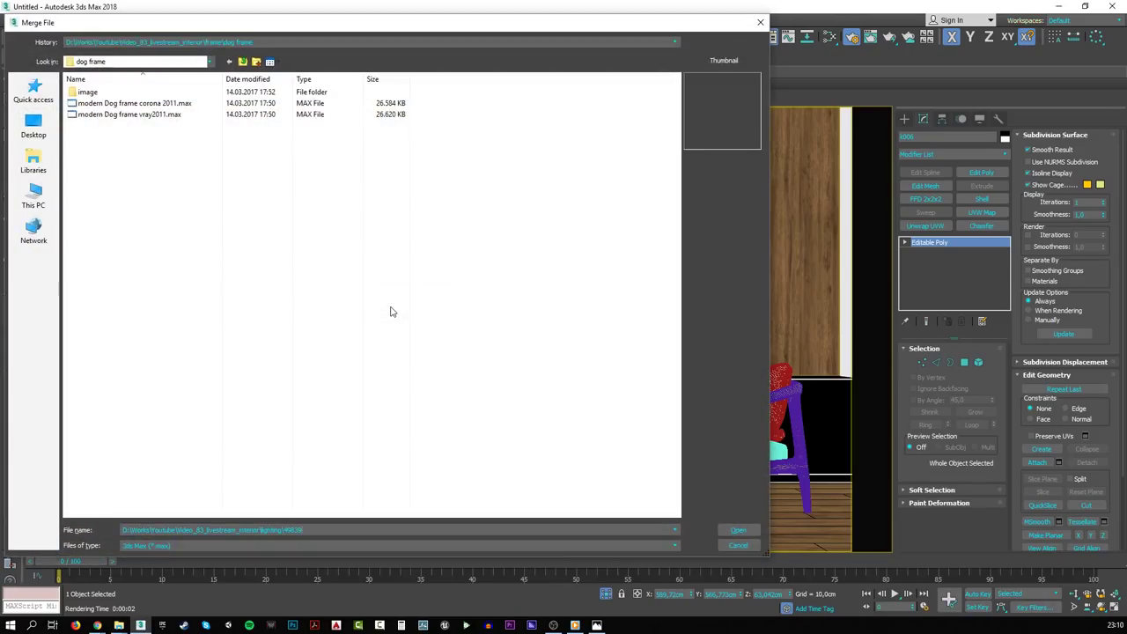
{"action": "key", "text": "Return"}
{"action": "left_click", "coordinate": [115, 119]}
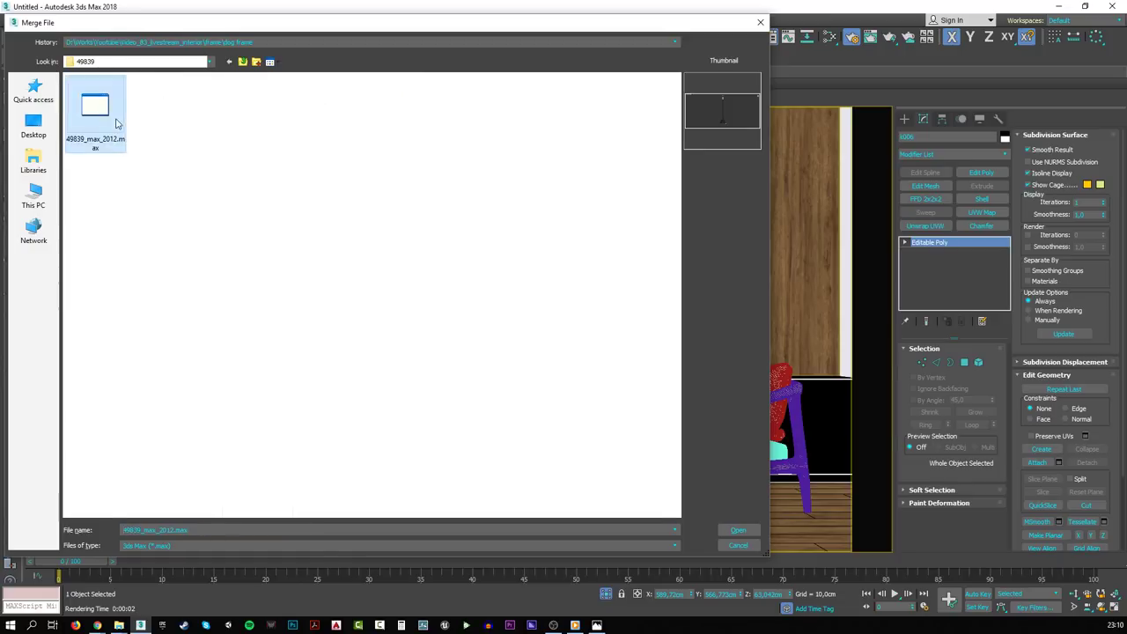
{"action": "left_click", "coordinate": [738, 530]}
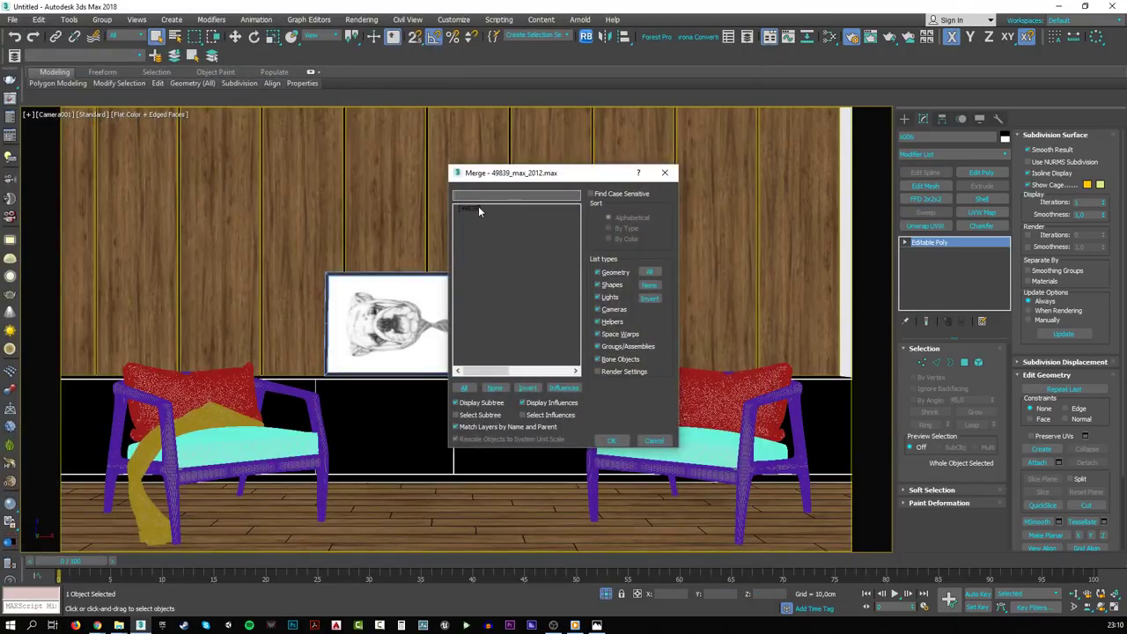
{"action": "double_click", "coordinate": [478, 206]}
{"action": "left_click", "coordinate": [541, 325]}
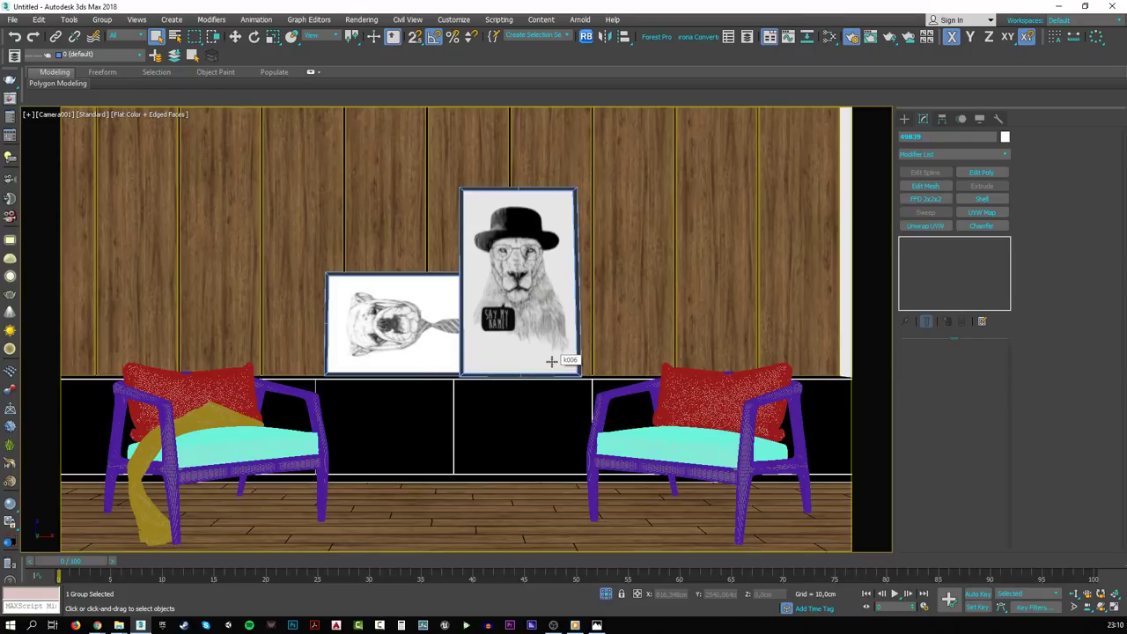
- Delete the stray lion and poodle posters in the Perspective view
{"action": "key", "text": "p"}
{"action": "key", "text": "w"}
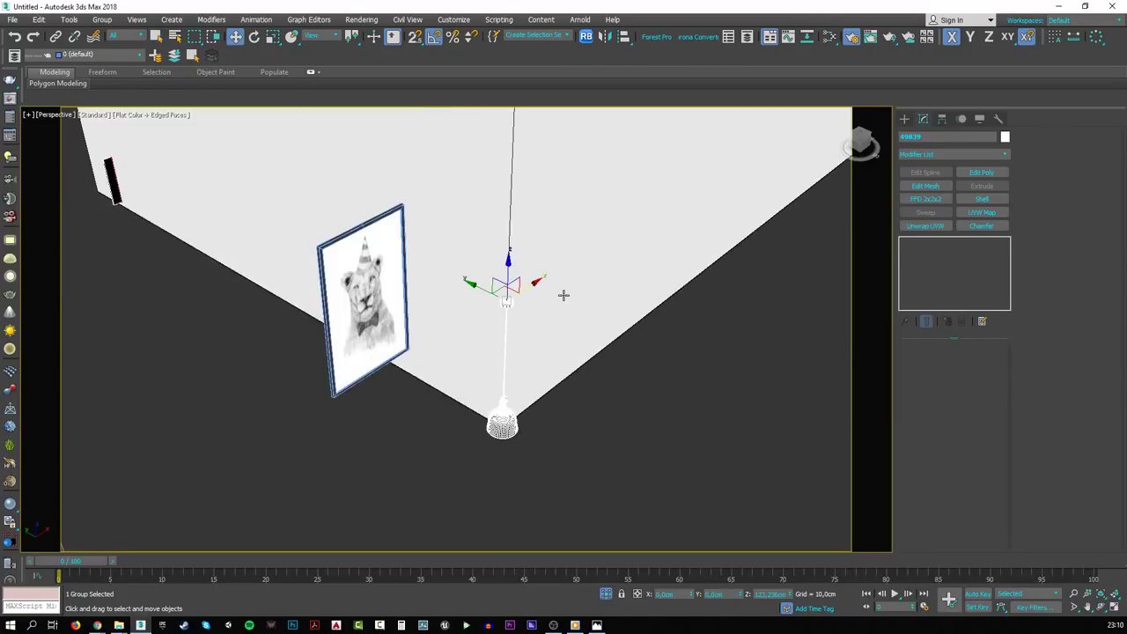
{"action": "key", "text": "shift+z"}
{"action": "scroll", "coordinate": [488, 281], "scroll_direction": "up", "scroll_amount": 5}
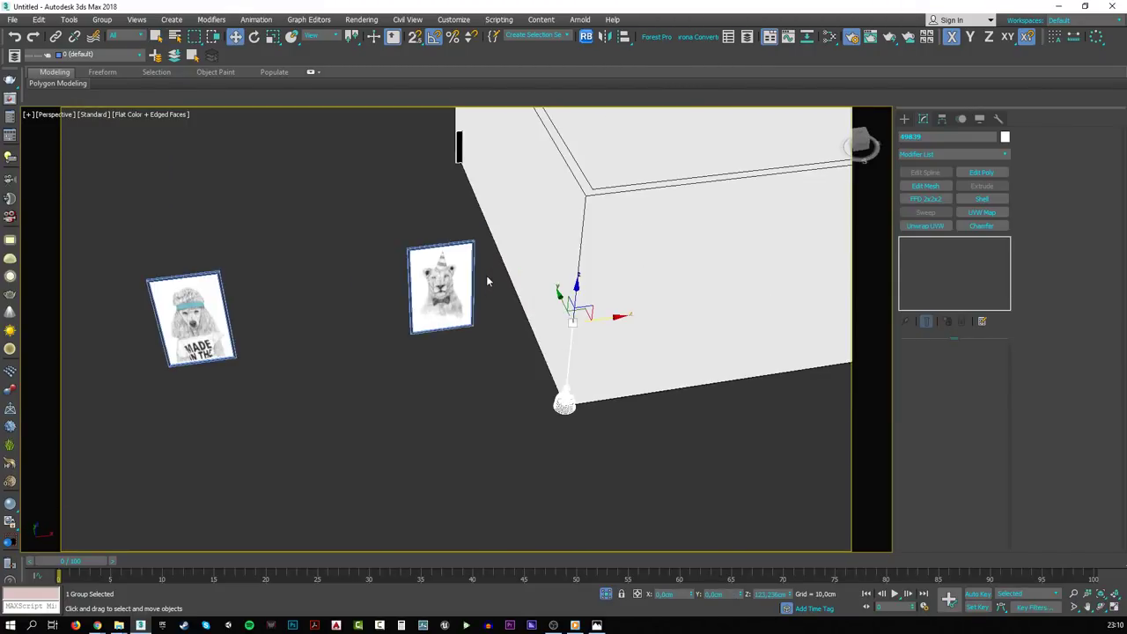
{"action": "left_click", "coordinate": [450, 291]}
{"action": "left_click", "coordinate": [216, 330], "text": "ctrl"}
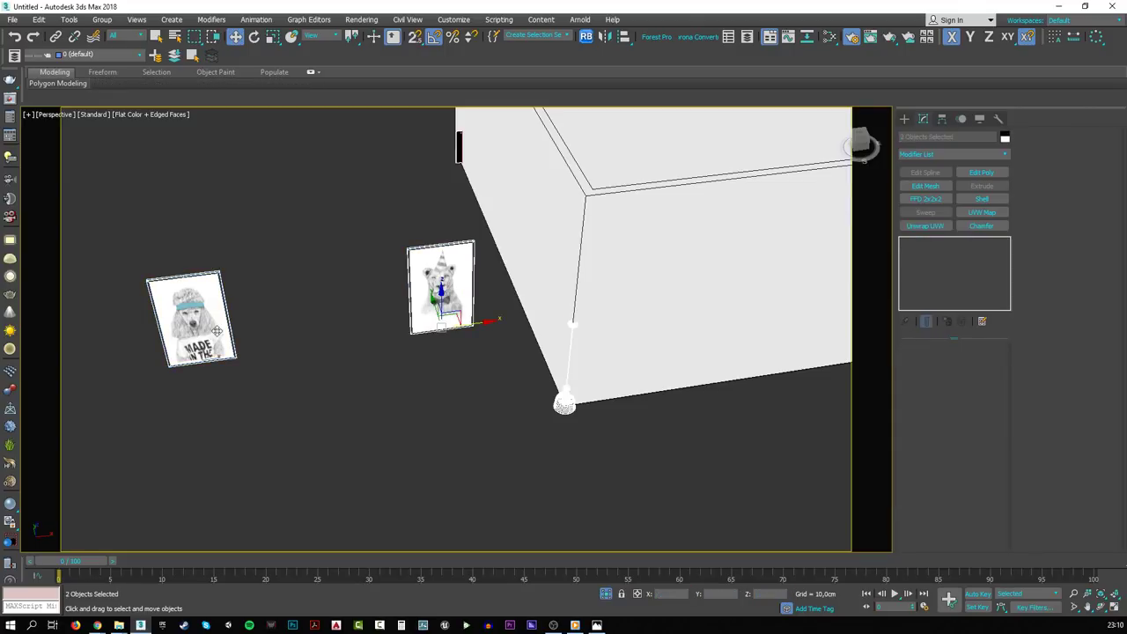
{"action": "key", "text": "Delete"}
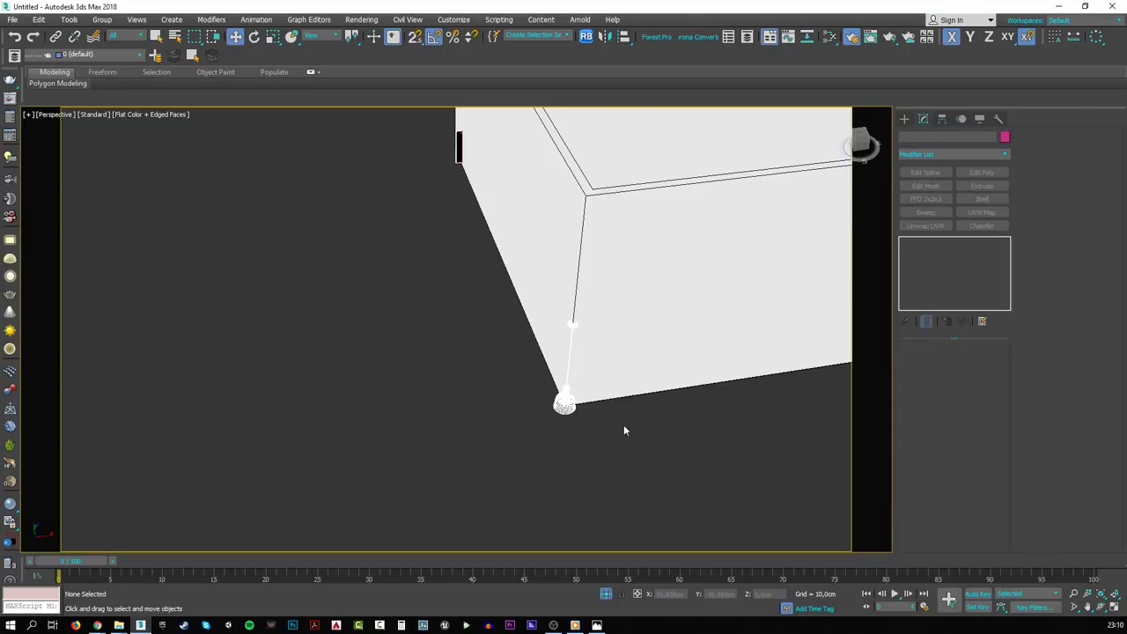
- In Top view, move the merged pendant lamp between the two armchairs
{"action": "left_click", "coordinate": [561, 405]}
{"action": "key", "text": "t"}
{"action": "scroll", "coordinate": [557, 408], "scroll_direction": "up", "scroll_amount": 8}
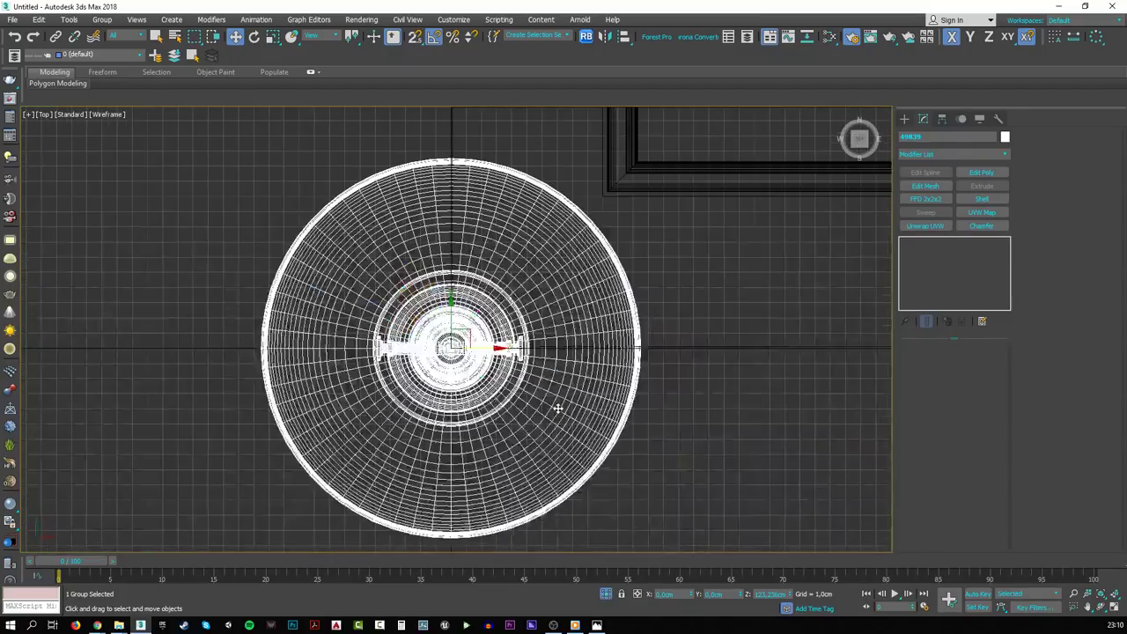
{"action": "scroll", "coordinate": [558, 402], "scroll_direction": "down", "scroll_amount": 10}
{"action": "middle_click_drag", "start_coordinate": [568, 394], "coordinate": [395, 479]}
{"action": "left_click_drag", "start_coordinate": [371, 490], "coordinate": [742, 189]}
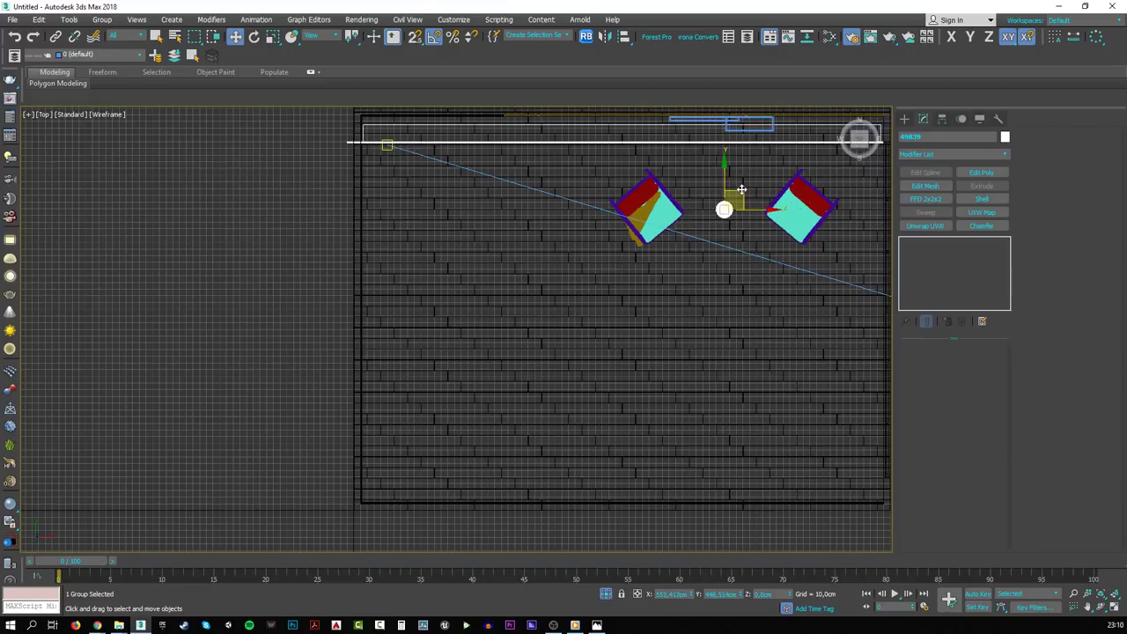
- In Front view, raise the lamp up toward the ceiling
{"action": "key", "text": "f"}
{"action": "scroll", "coordinate": [680, 253], "scroll_direction": "down", "scroll_amount": 5}
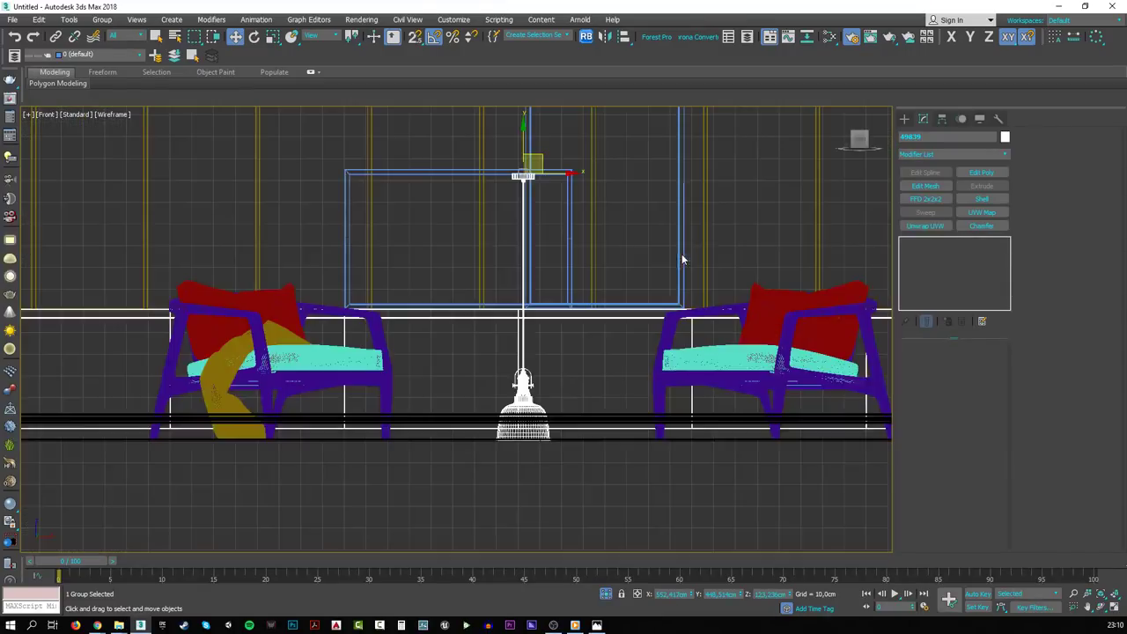
{"action": "scroll", "coordinate": [588, 294], "scroll_direction": "down", "scroll_amount": 4}
{"action": "left_click_drag", "start_coordinate": [557, 176], "coordinate": [551, 121]}
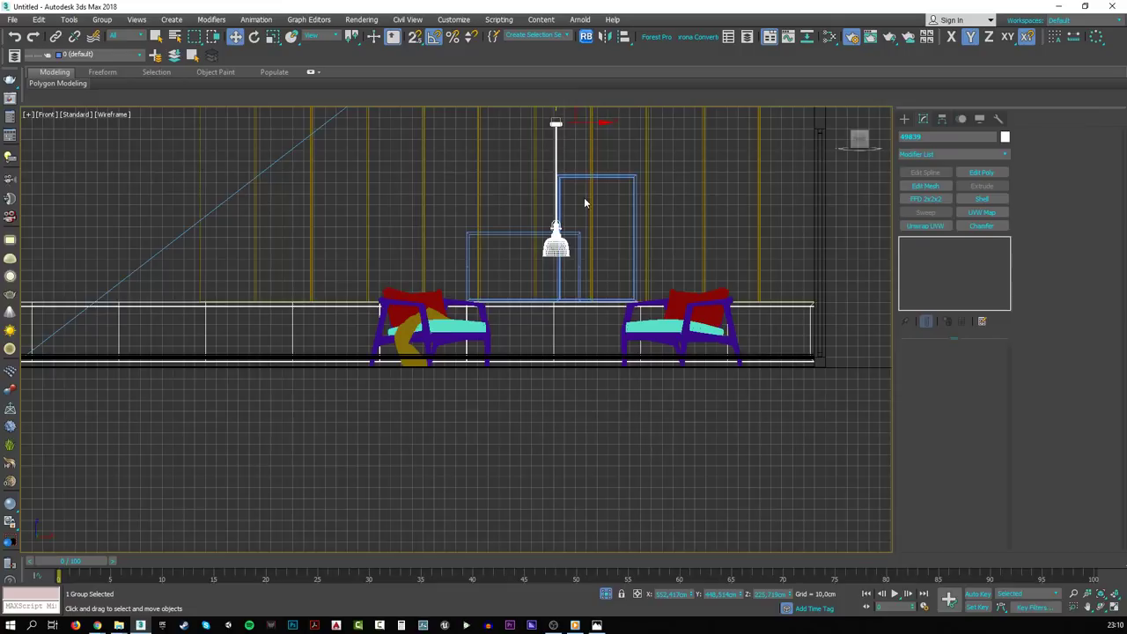
{"action": "middle_click_drag", "start_coordinate": [551, 122], "coordinate": [532, 245]}
{"action": "left_click_drag", "start_coordinate": [531, 245], "coordinate": [531, 201]}
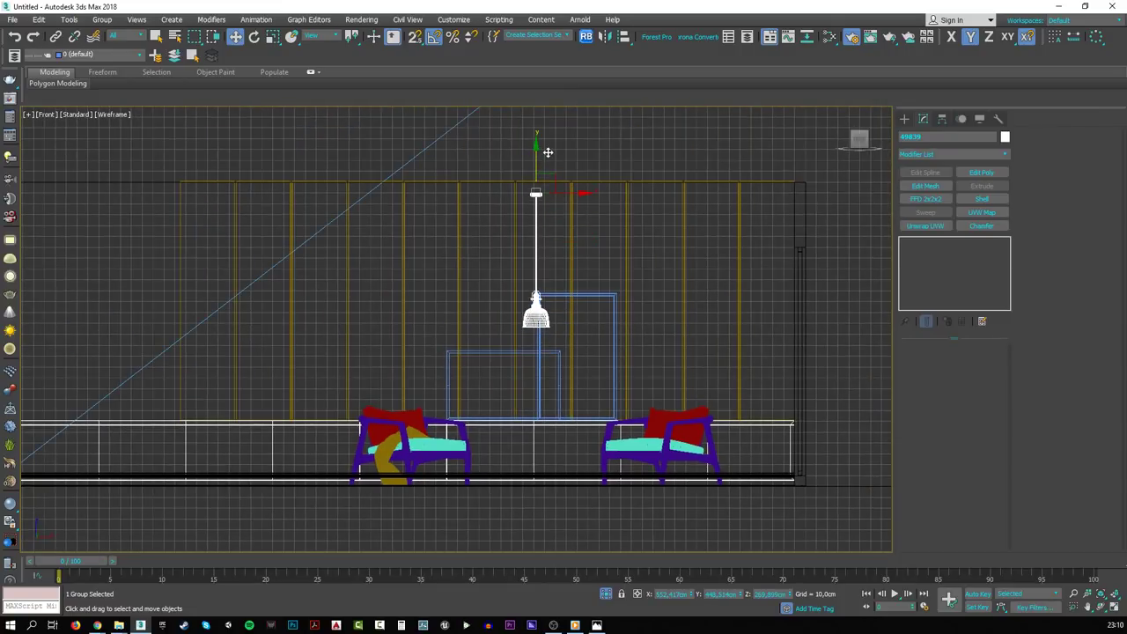
- Nudge the lamp toward the wall in Top view and Shift-drag a clone beside it
{"action": "key", "text": "c"}
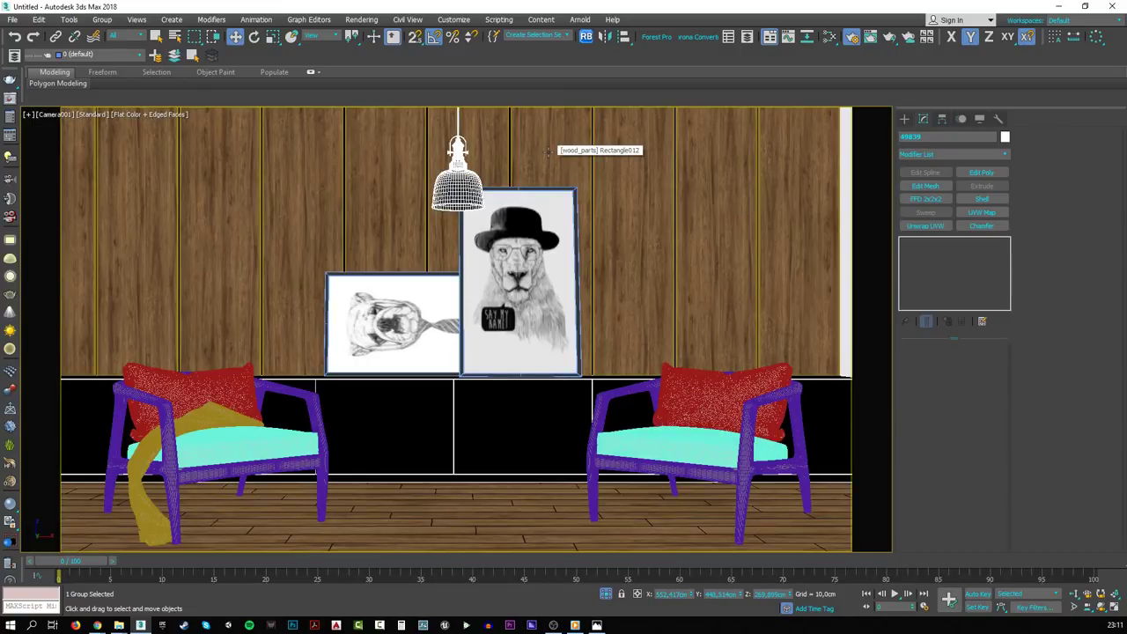
{"action": "key", "text": "t"}
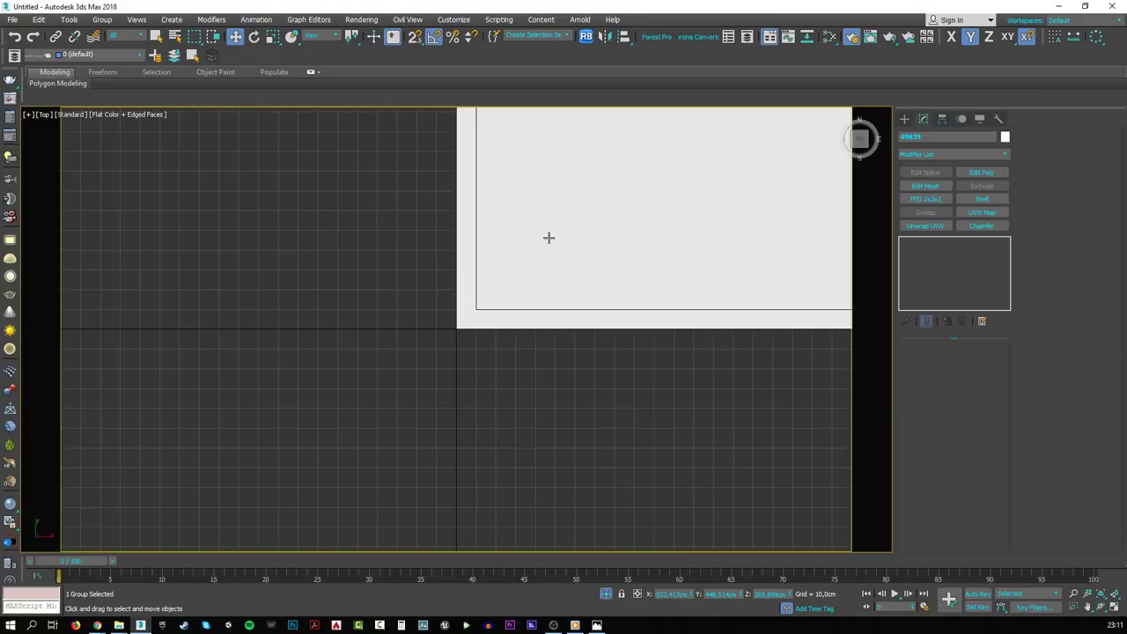
{"action": "key", "text": "z"}
{"action": "scroll", "coordinate": [550, 243], "scroll_direction": "down", "scroll_amount": 5}
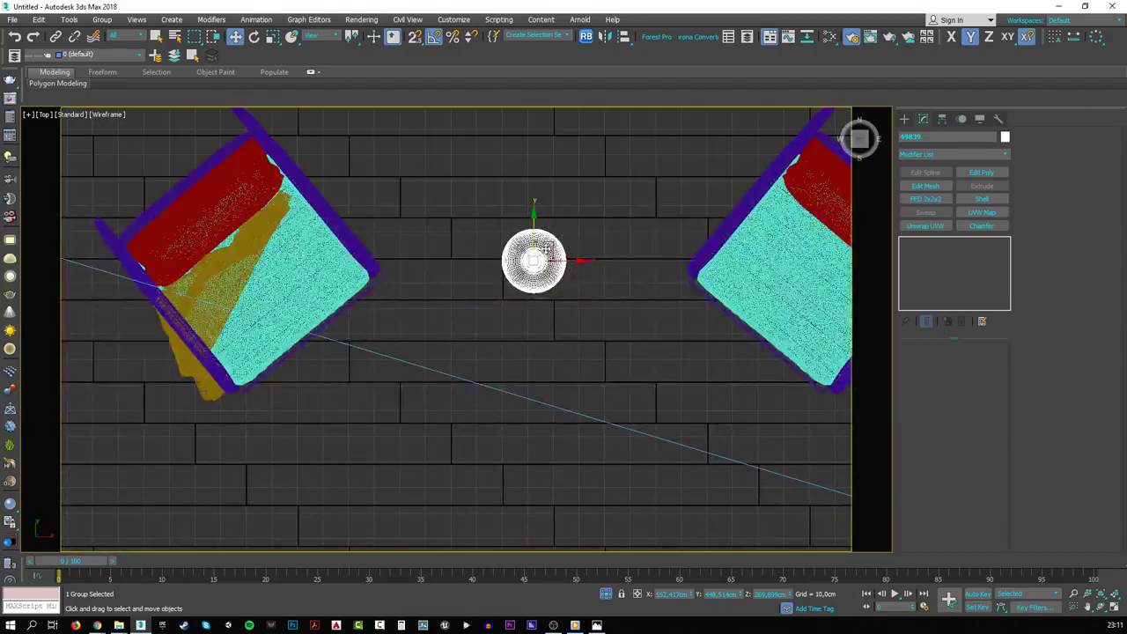
{"action": "left_click_drag", "start_coordinate": [548, 243], "coordinate": [613, 200]}
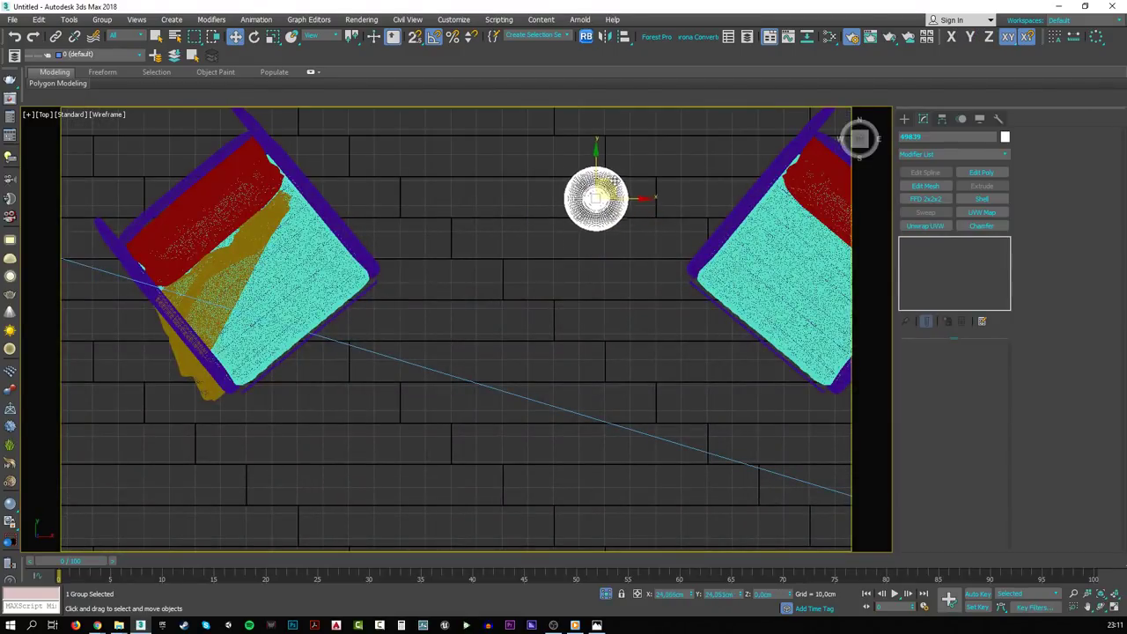
{"action": "middle_click_drag", "start_coordinate": [614, 201], "coordinate": [601, 342]}
{"action": "mouse_move", "coordinate": [601, 342]}
{"action": "left_mouse_down", "text": "shift"}
{"action": "mouse_move", "coordinate": [480, 345]}
{"action": "mouse_move", "coordinate": [504, 350]}
{"action": "left_mouse_up", "text": "shift"}
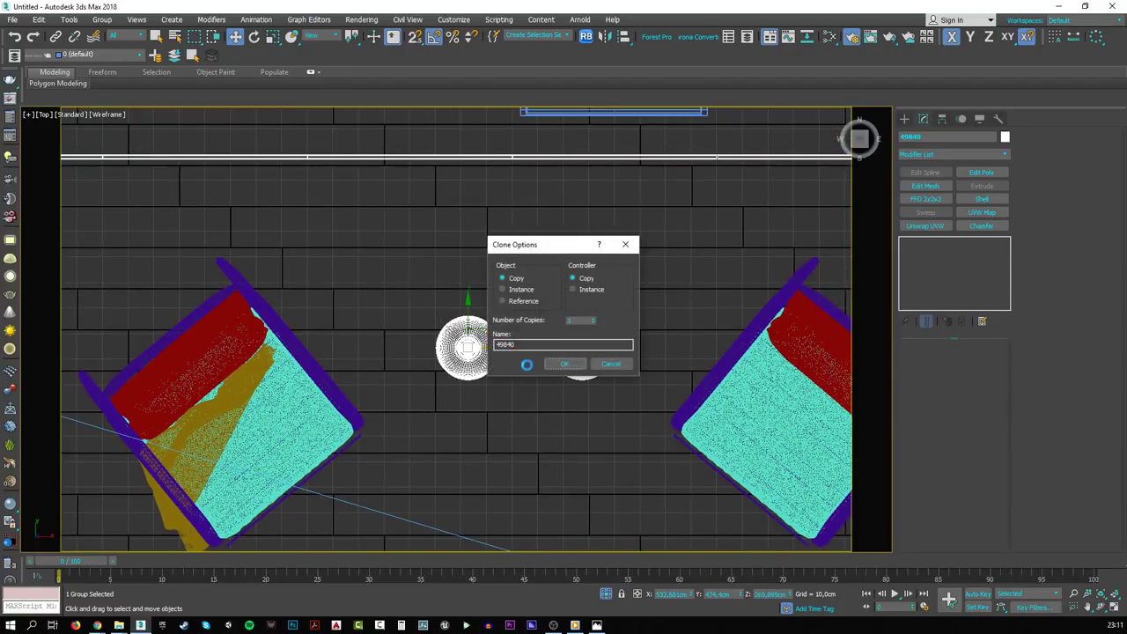
- Keep the clone as copy 49840 and line it up with the original lamp
{"action": "left_click", "coordinate": [565, 364]}
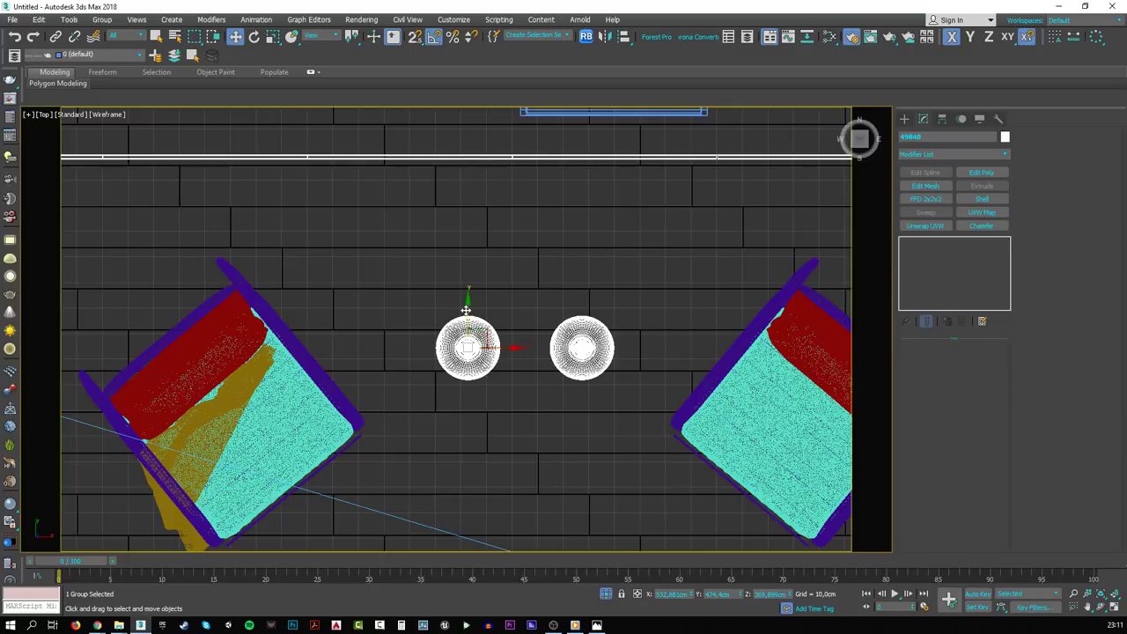
{"action": "left_click_drag", "start_coordinate": [476, 310], "coordinate": [476, 278]}
{"action": "key", "text": "c"}
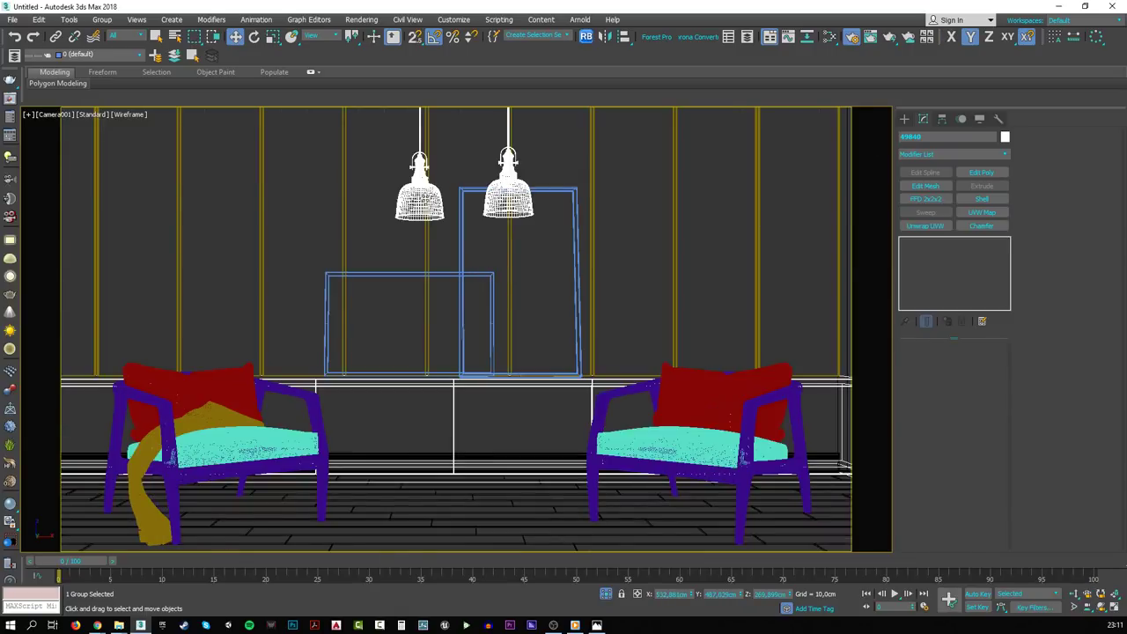
- Lower the right lamp on Z, raise both slightly, then switch to shaded view
{"action": "left_click", "coordinate": [989, 37]}
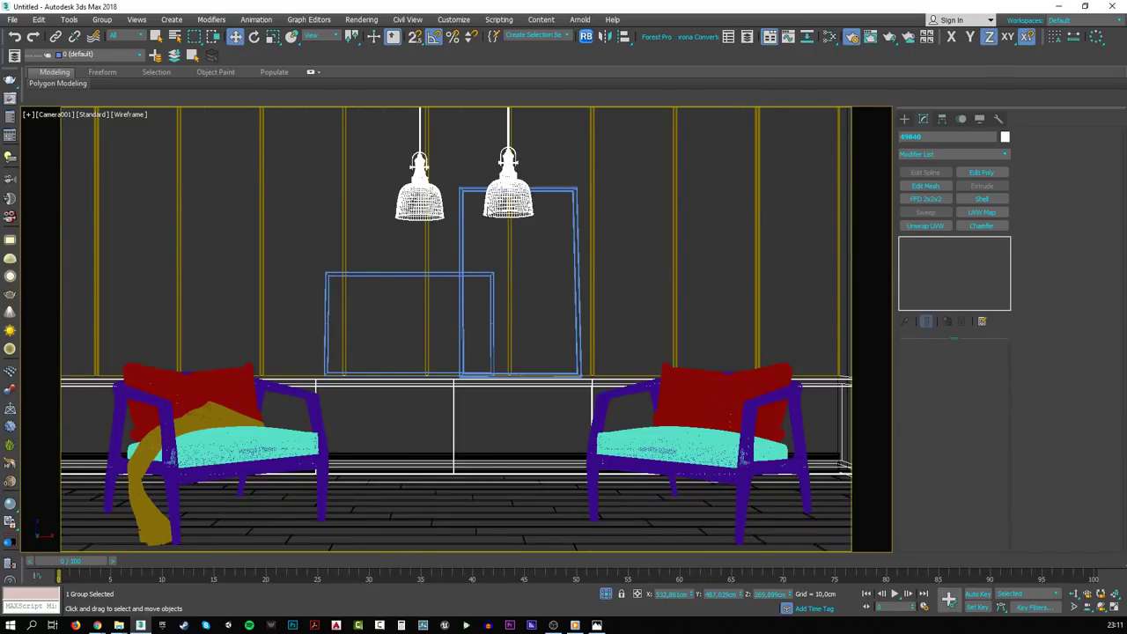
{"action": "left_click", "coordinate": [510, 201]}
{"action": "left_click_drag", "start_coordinate": [512, 199], "coordinate": [511, 234]}
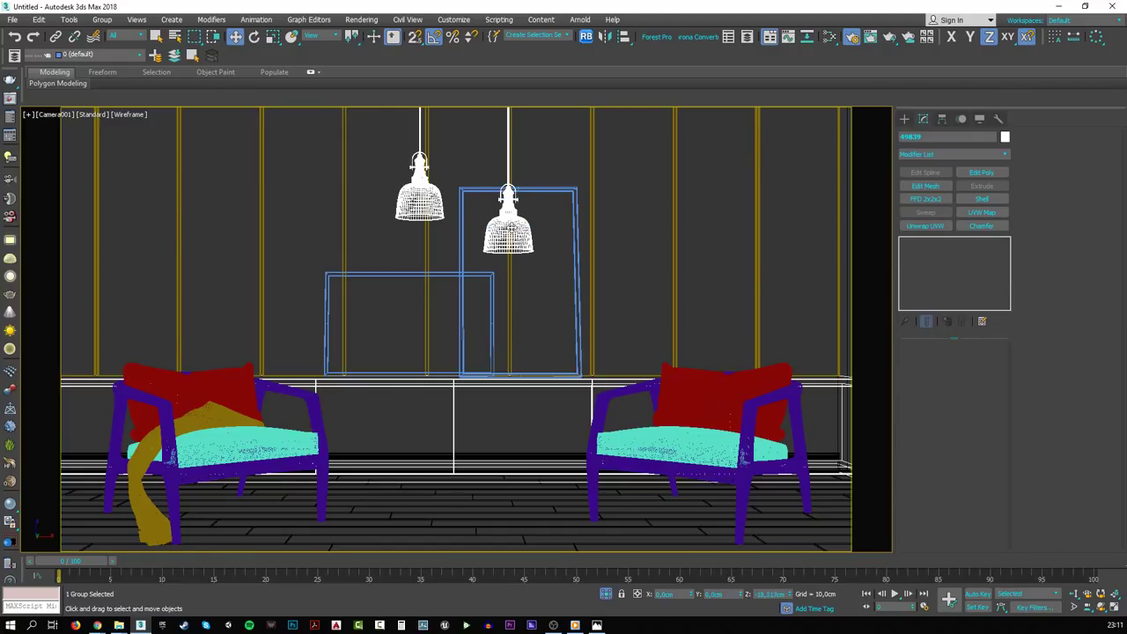
{"action": "left_click", "coordinate": [410, 198], "text": "ctrl"}
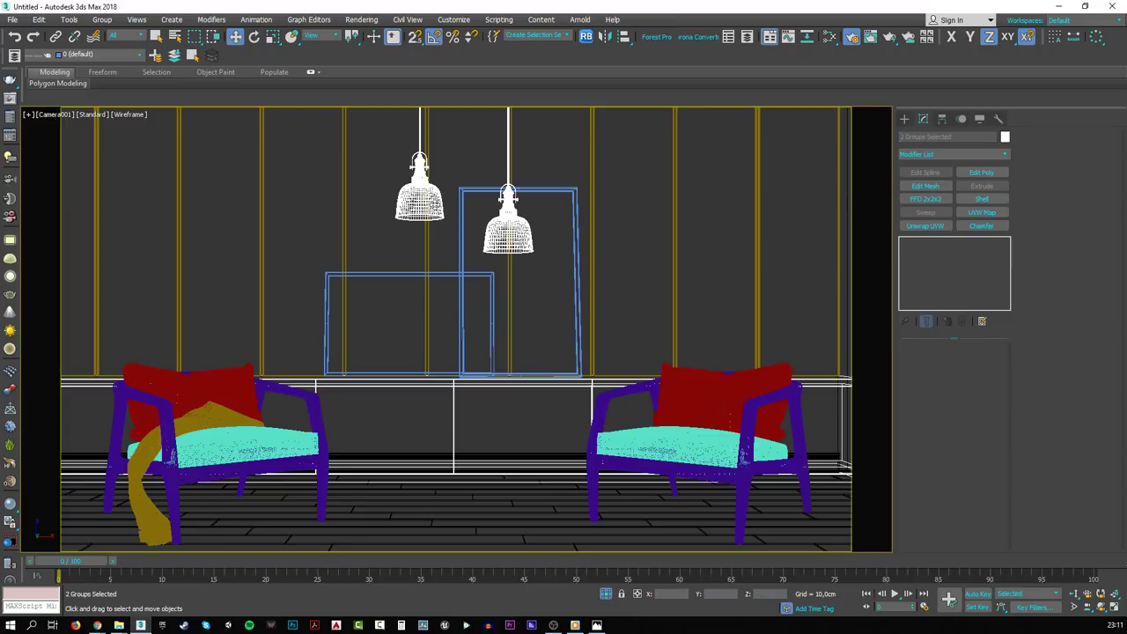
{"action": "left_click_drag", "start_coordinate": [435, 204], "coordinate": [435, 187]}
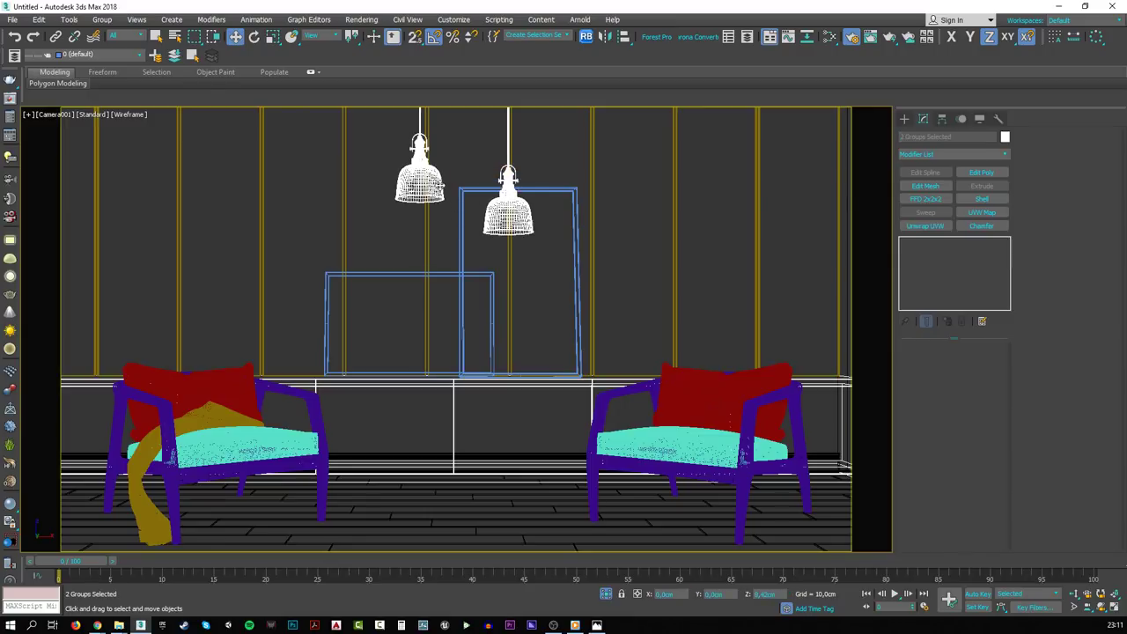
{"action": "left_click", "coordinate": [551, 300]}
{"action": "key", "text": "F3"}
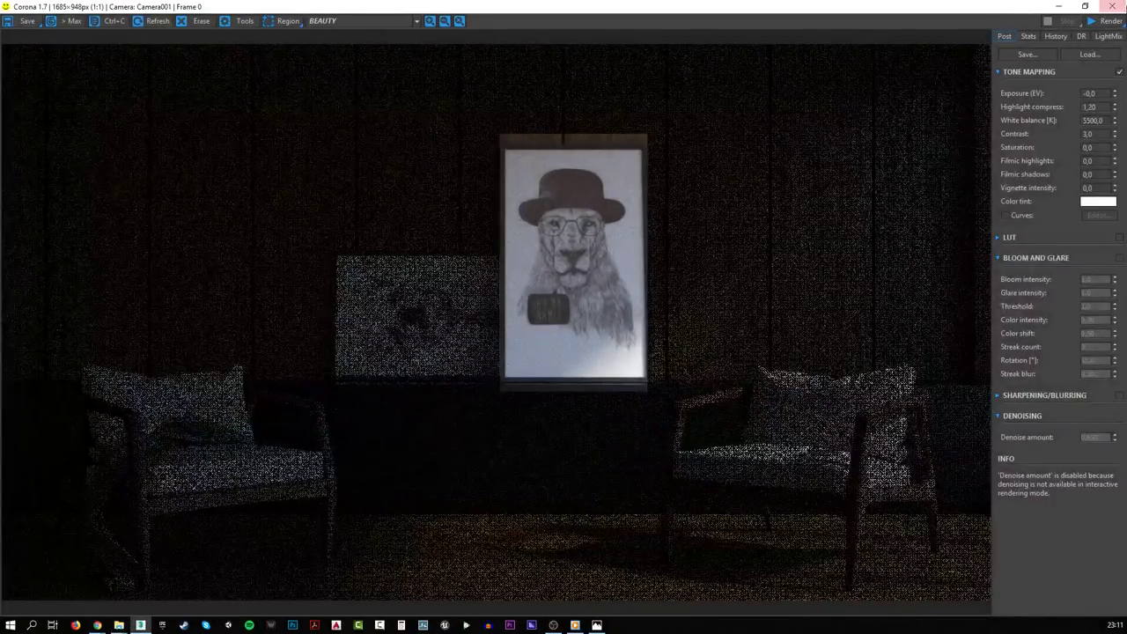
- Restore and minimize the Corona frame buffer to reveal the camera viewport
{"action": "left_click", "coordinate": [1085, 6]}
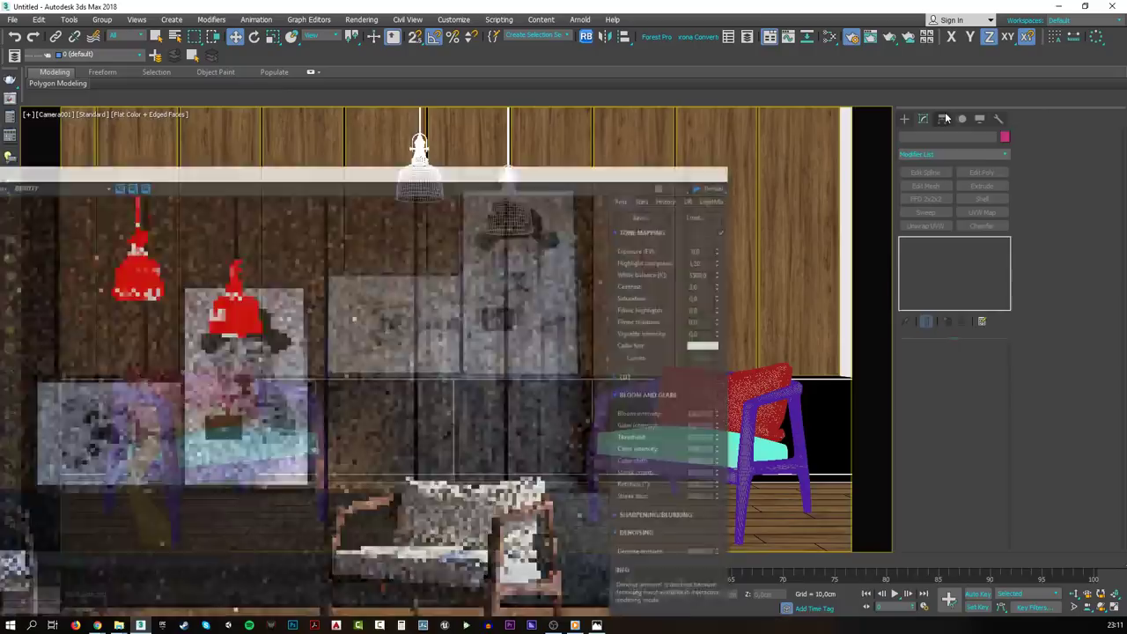
{"action": "left_click", "coordinate": [939, 111]}
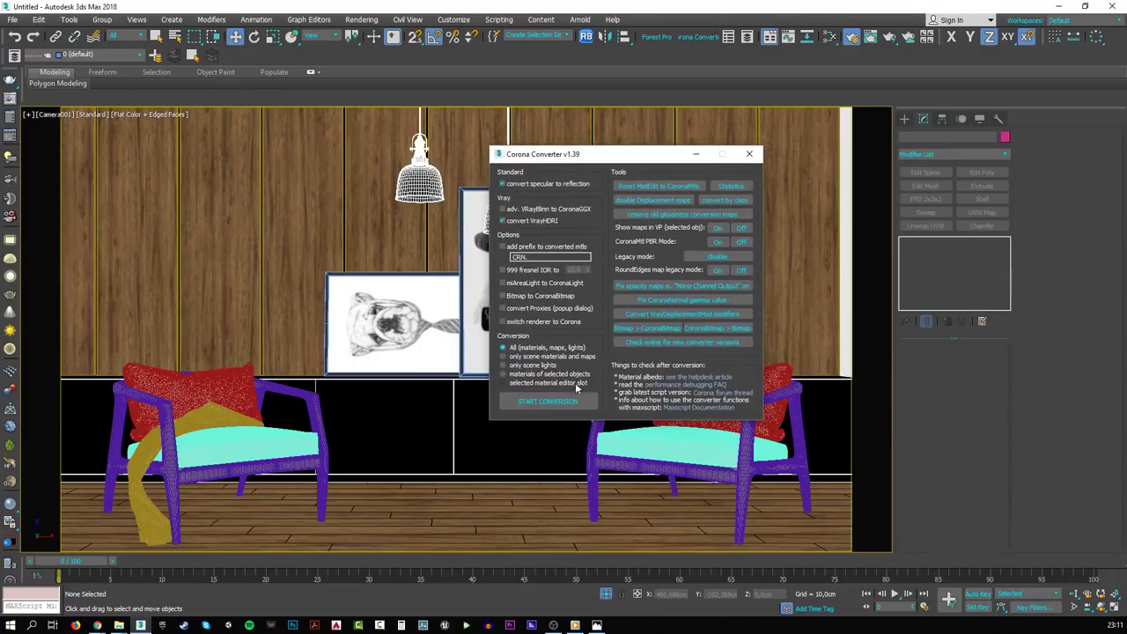
- Run the converter with 'All (materials, maps, lights)' selected, then close its dialog
{"action": "left_click", "coordinate": [566, 402]}
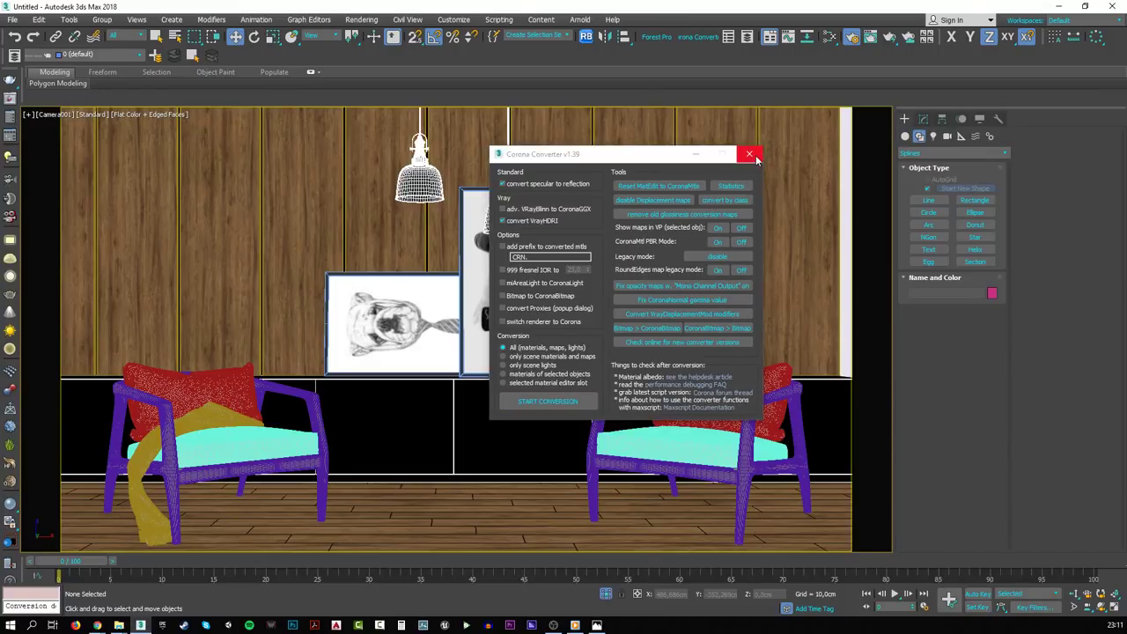
{"action": "left_click", "coordinate": [749, 154]}
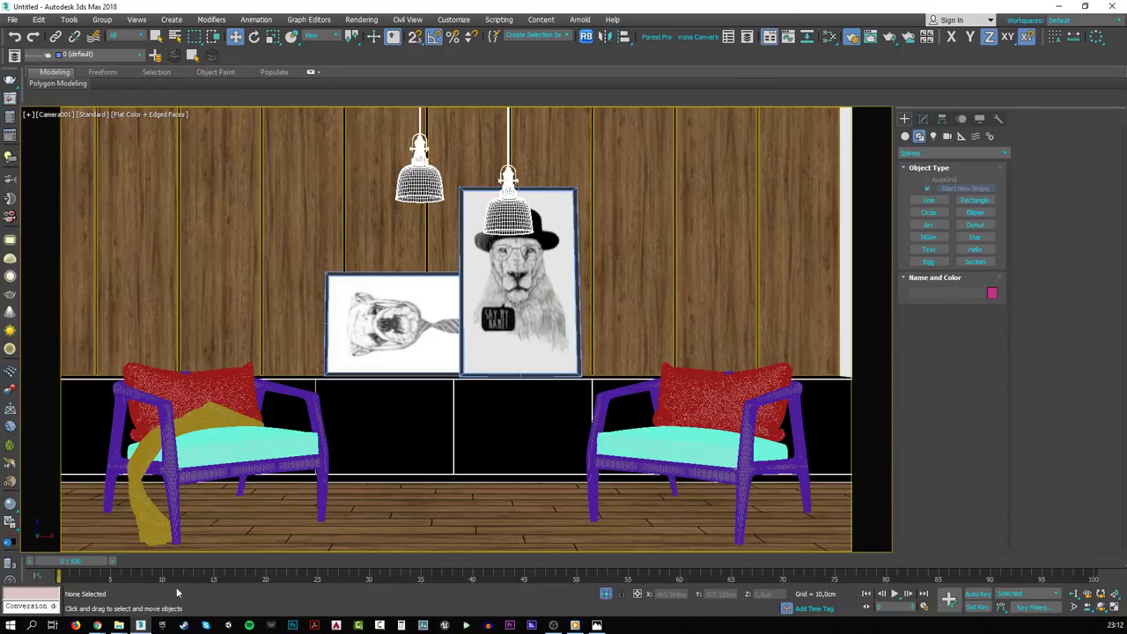
- Run a Shift+Q interactive render in a maximized frame buffer, stop it, then minimize it
{"action": "key", "text": "shift+q"}
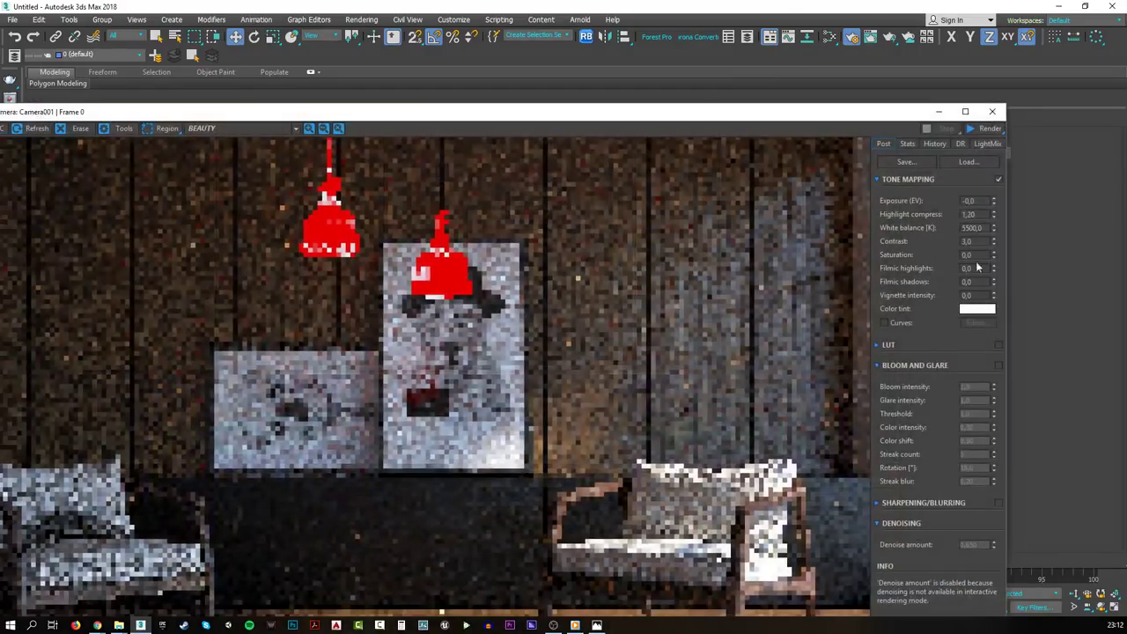
{"action": "left_click", "coordinate": [952, 111]}
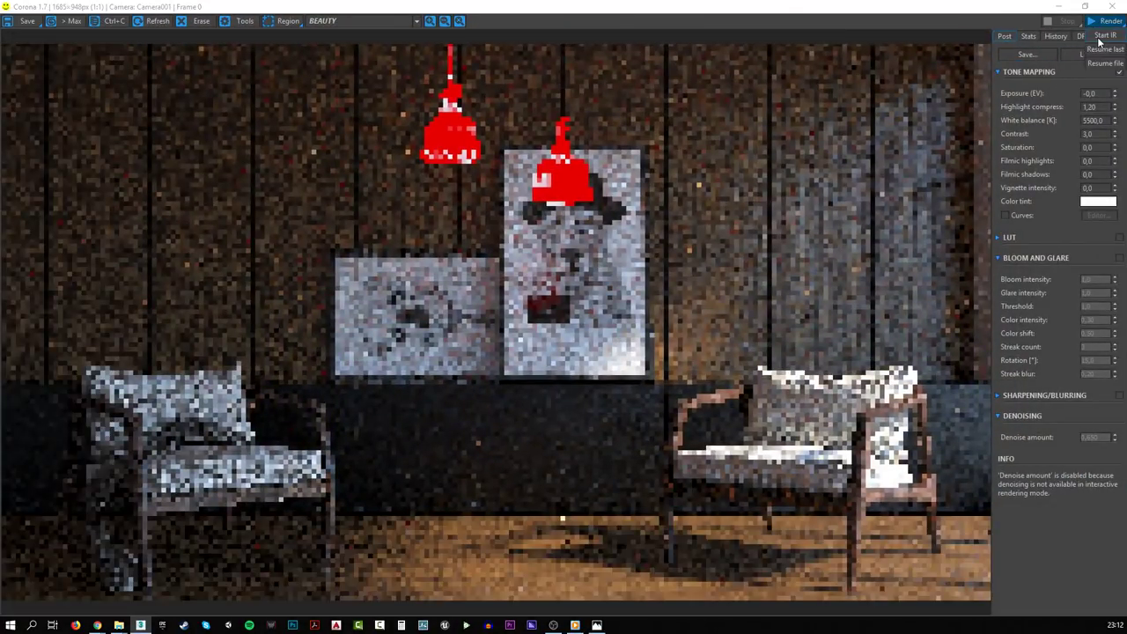
{"action": "left_click", "coordinate": [1085, 7]}
{"action": "left_click", "coordinate": [965, 112]}
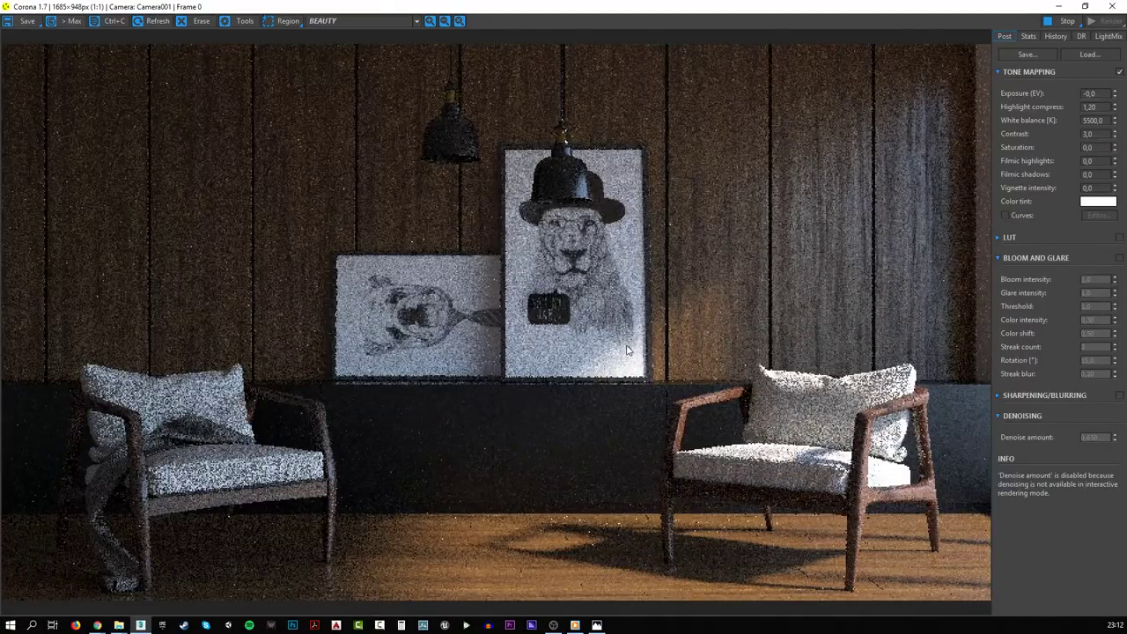
{"action": "left_click", "coordinate": [1058, 21]}
{"action": "left_click", "coordinate": [1057, 7]}
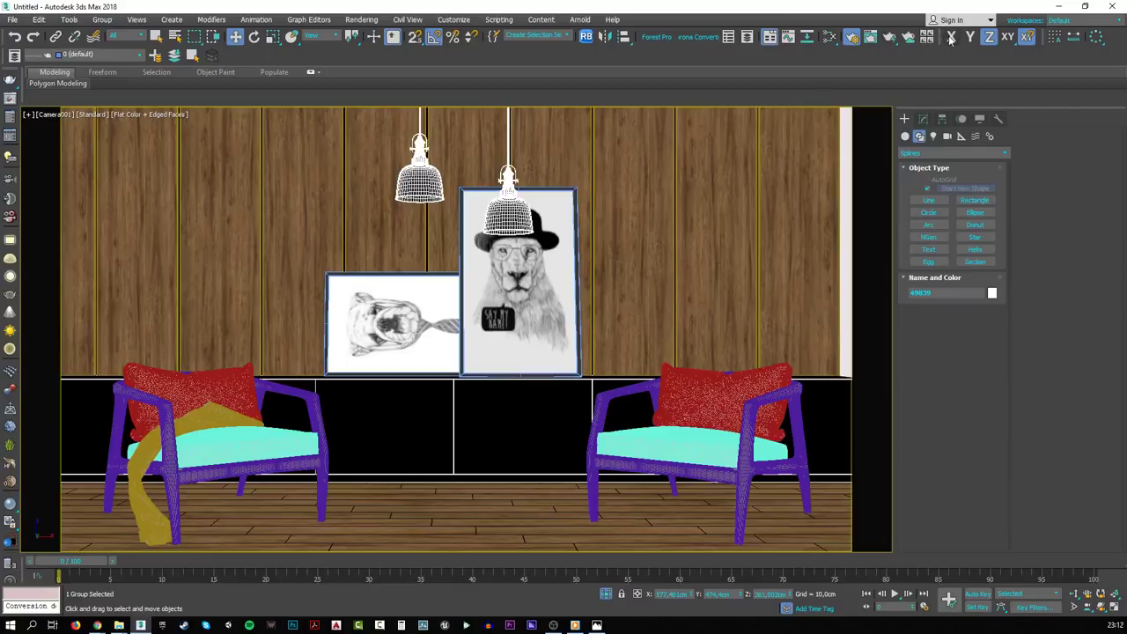
- Constrain to X and slide the second pendant lamp right, away from the first
{"action": "key", "text": "F5"}
{"action": "left_click_drag", "start_coordinate": [505, 214], "coordinate": [416, 231]}
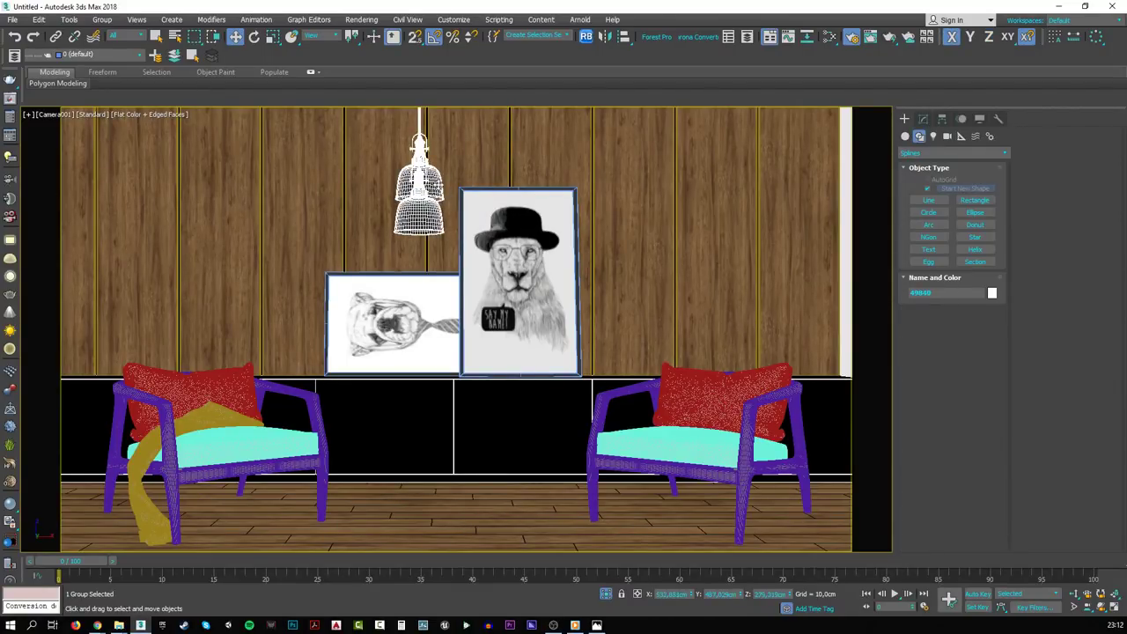
{"action": "mouse_move", "coordinate": [437, 187]}
{"action": "left_mouse_down"}
{"action": "mouse_move", "coordinate": [452, 188]}
{"action": "mouse_move", "coordinate": [436, 187]}
{"action": "left_mouse_up"}
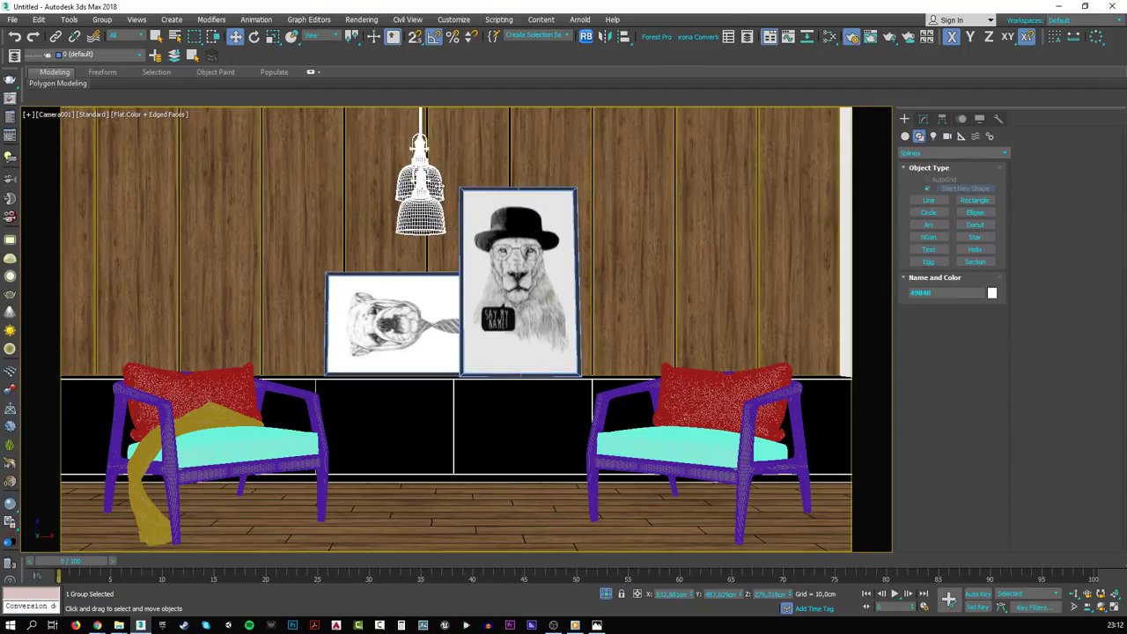
{"action": "left_click", "coordinate": [436, 187]}
{"action": "left_click", "coordinate": [435, 180]}
{"action": "left_click_drag", "start_coordinate": [353, 44], "coordinate": [352, 56]}
{"action": "left_click_drag", "start_coordinate": [454, 113], "coordinate": [532, 125]}
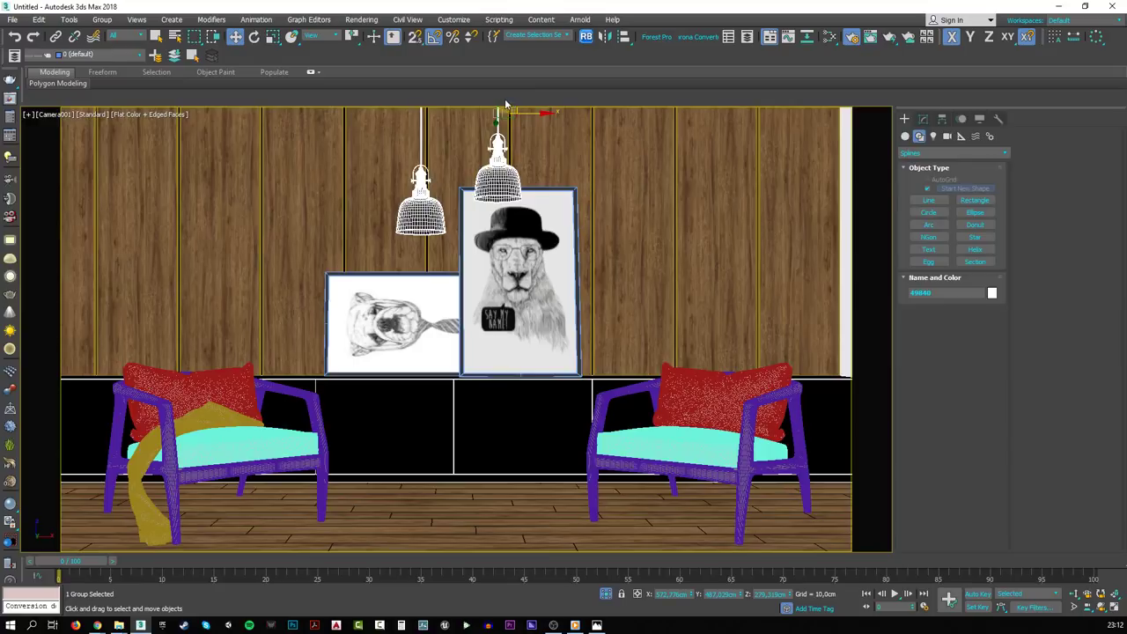
- Constrain to Z and raise the right pendant lamp higher
{"action": "left_click", "coordinate": [989, 36]}
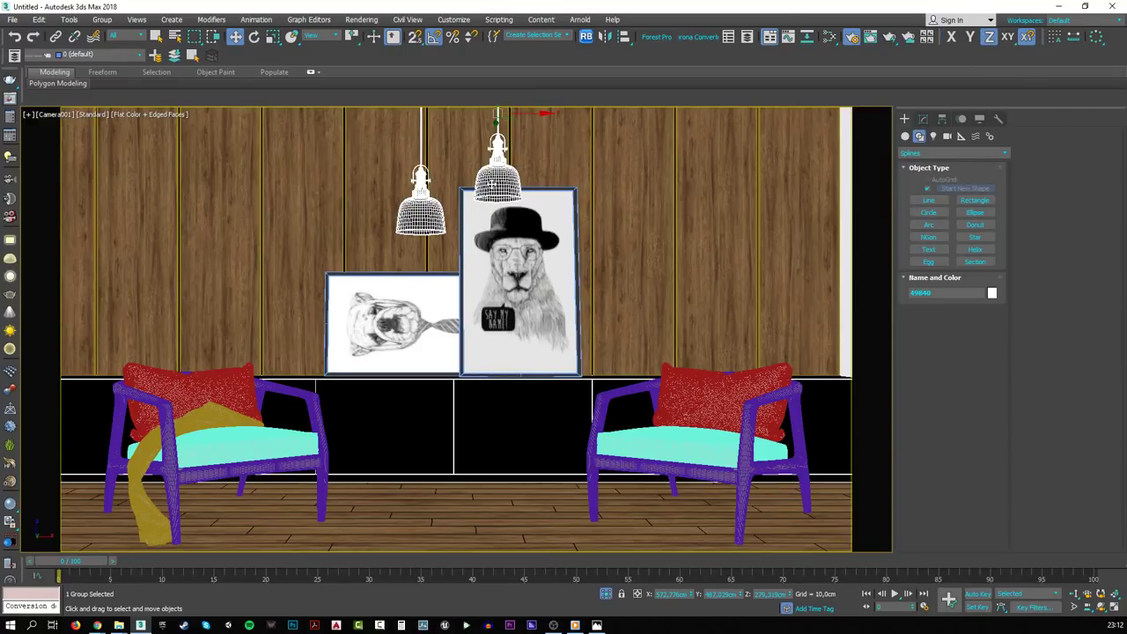
{"action": "left_click_drag", "start_coordinate": [514, 176], "coordinate": [514, 152]}
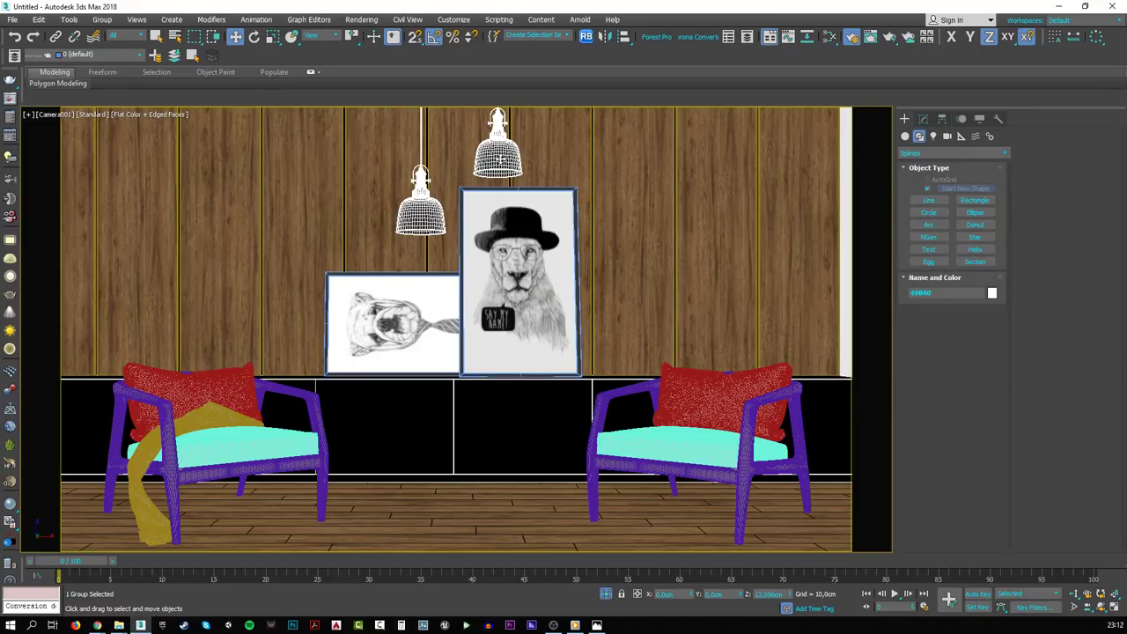
{"action": "left_click_drag", "start_coordinate": [498, 159], "coordinate": [499, 158]}
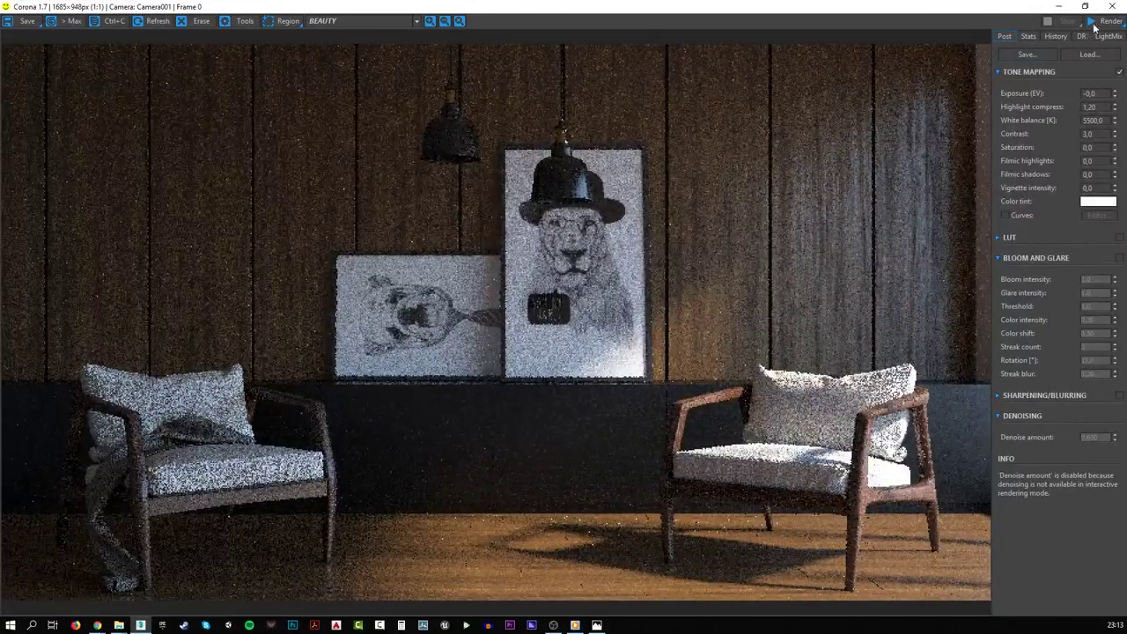
- Render the staggered-height pendant lamps in the maximized frame buffer, then stop and minimize it
{"action": "left_click", "coordinate": [1094, 23]}
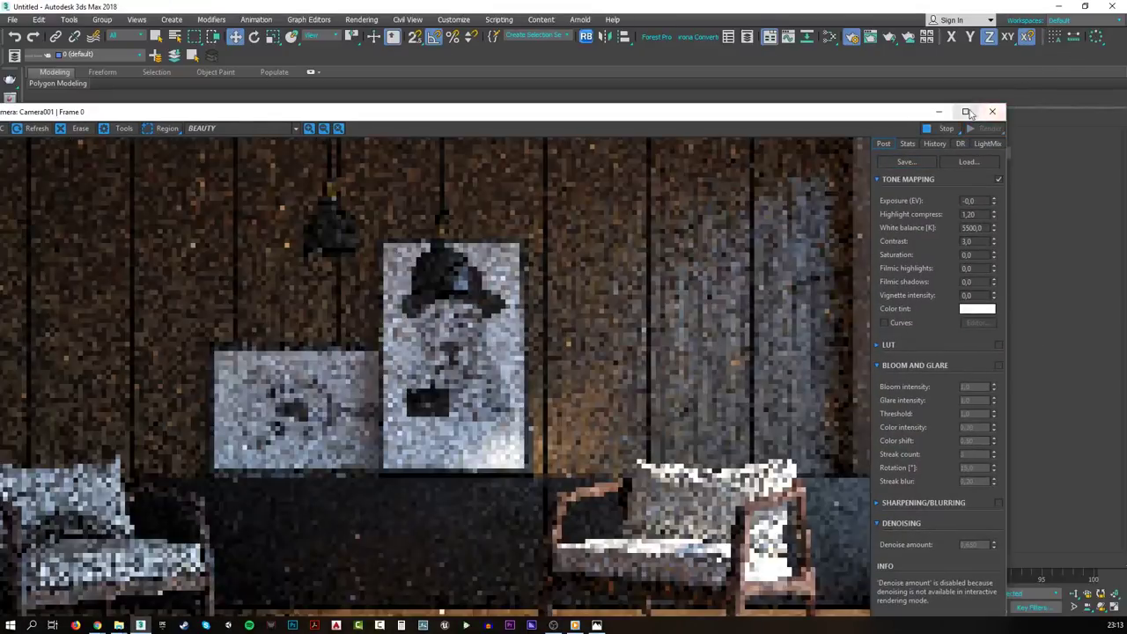
{"action": "left_click", "coordinate": [966, 112]}
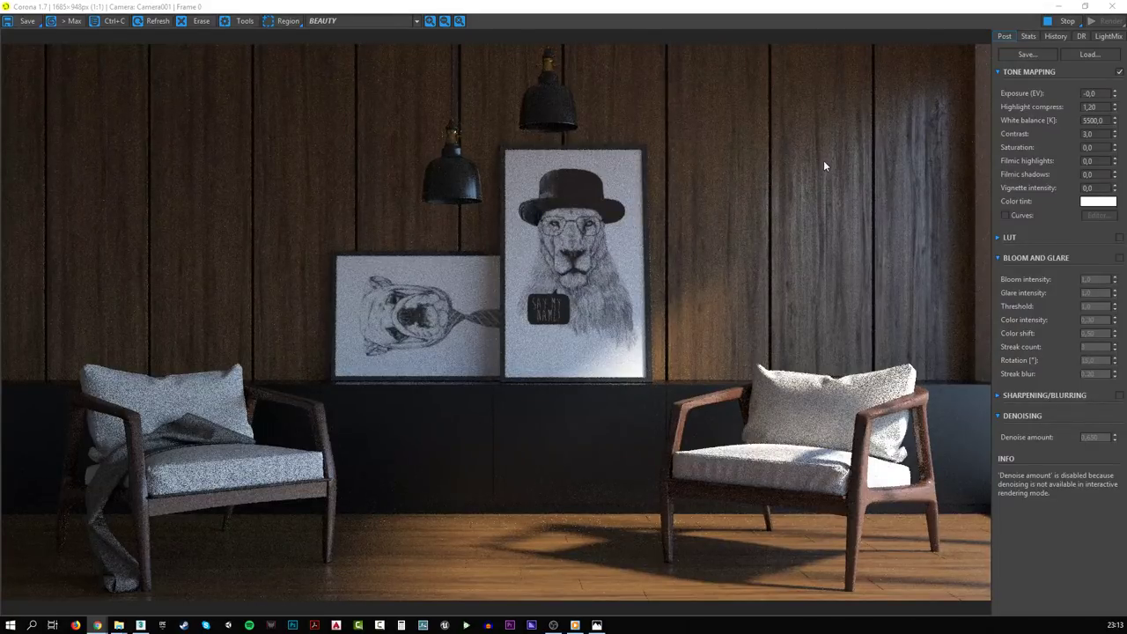
{"action": "left_click", "coordinate": [1066, 20]}
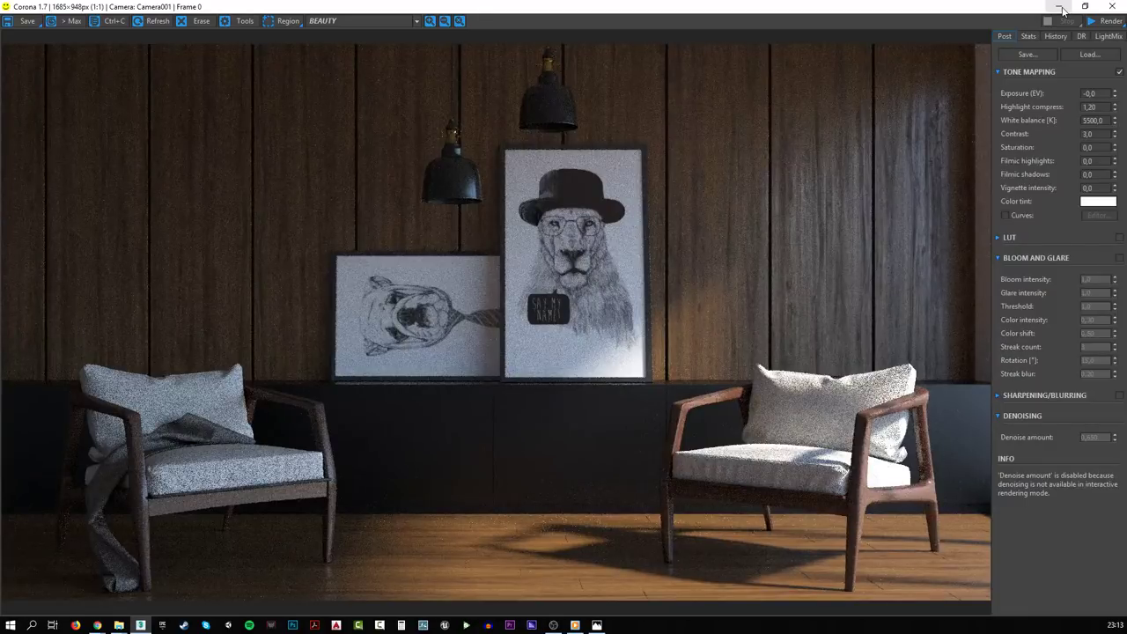
{"action": "left_click", "coordinate": [1061, 7]}
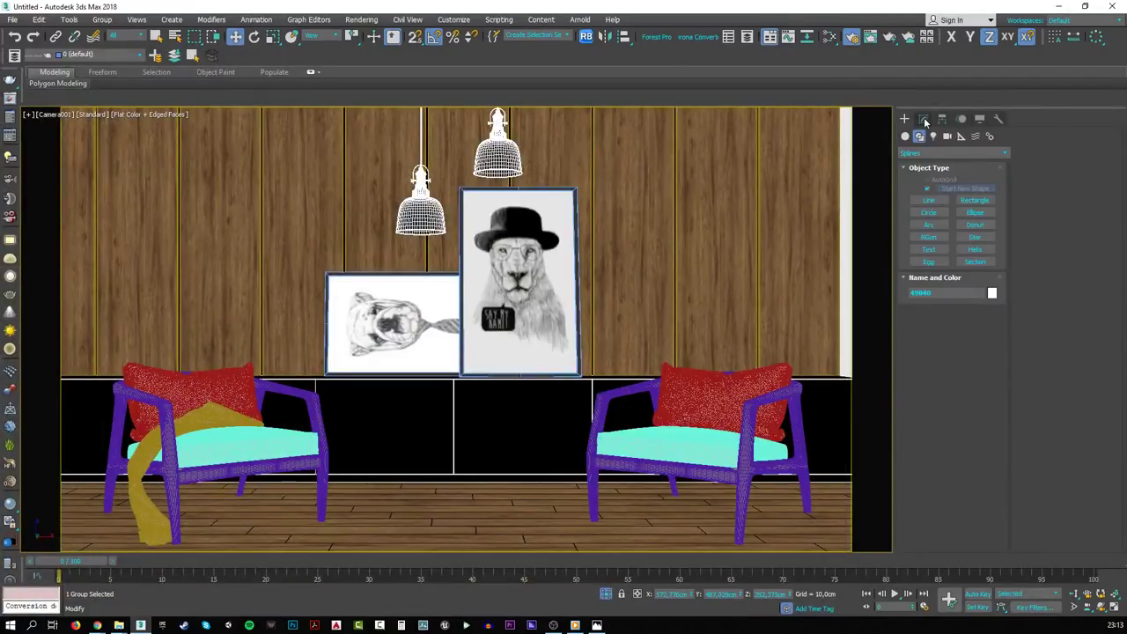
- Create a Corona sphere light at the left pendant lamp in Top view
{"action": "left_click", "coordinate": [934, 137]}
{"action": "left_click", "coordinate": [951, 153]}
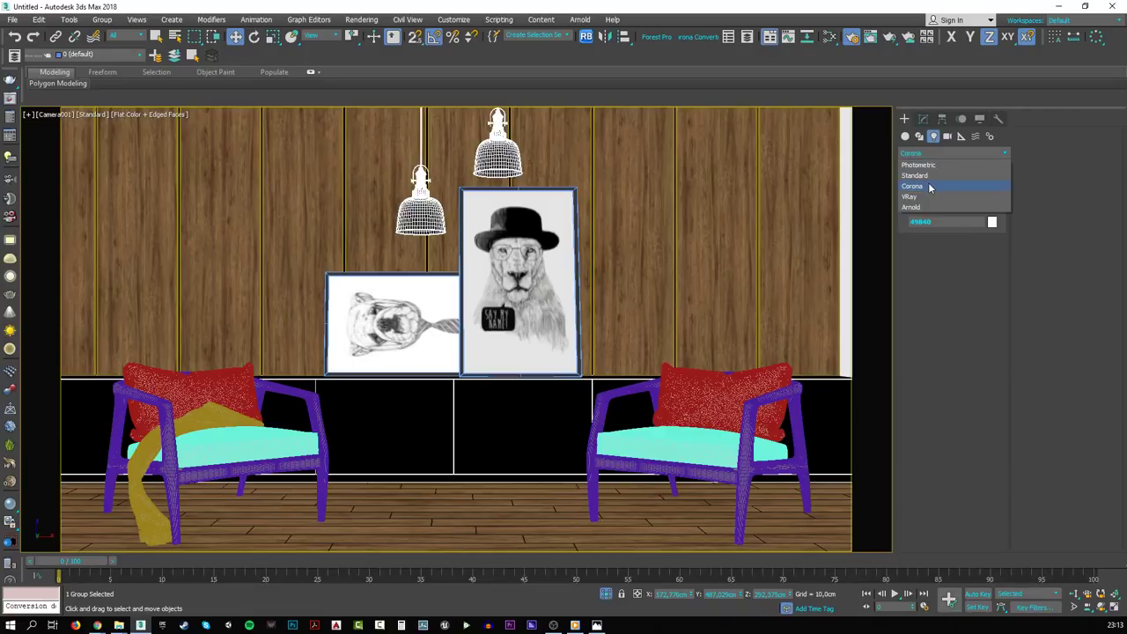
{"action": "left_click", "coordinate": [930, 186]}
{"action": "left_click", "coordinate": [929, 189]}
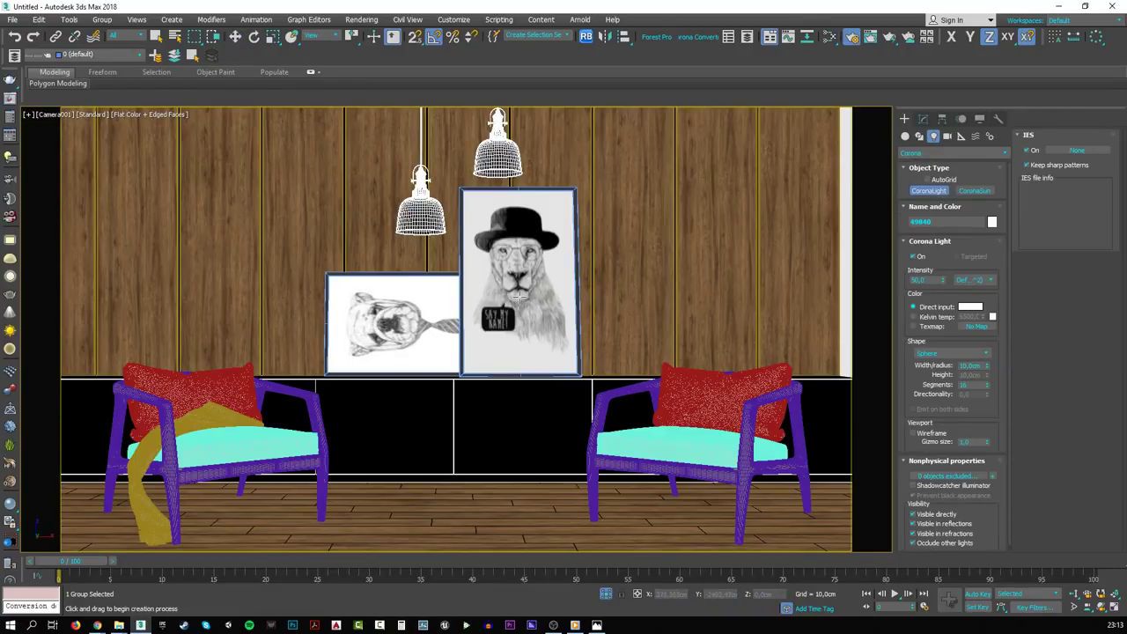
{"action": "key", "text": "t"}
{"action": "scroll", "coordinate": [528, 294], "scroll_direction": "up", "scroll_amount": 8}
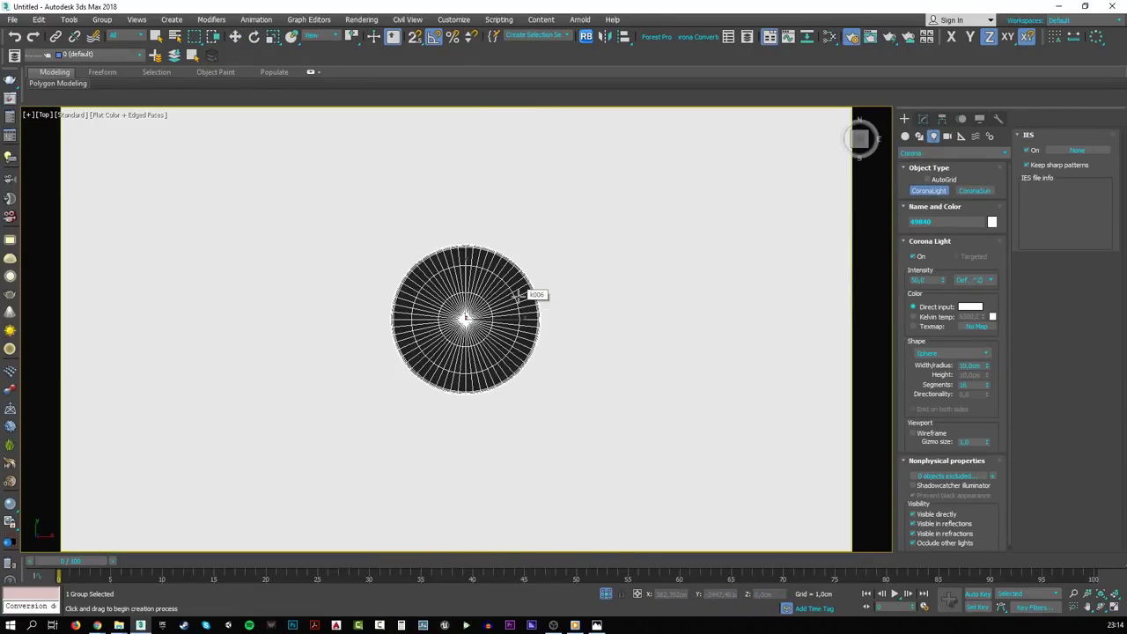
{"action": "scroll", "coordinate": [528, 295], "scroll_direction": "down", "scroll_amount": 8}
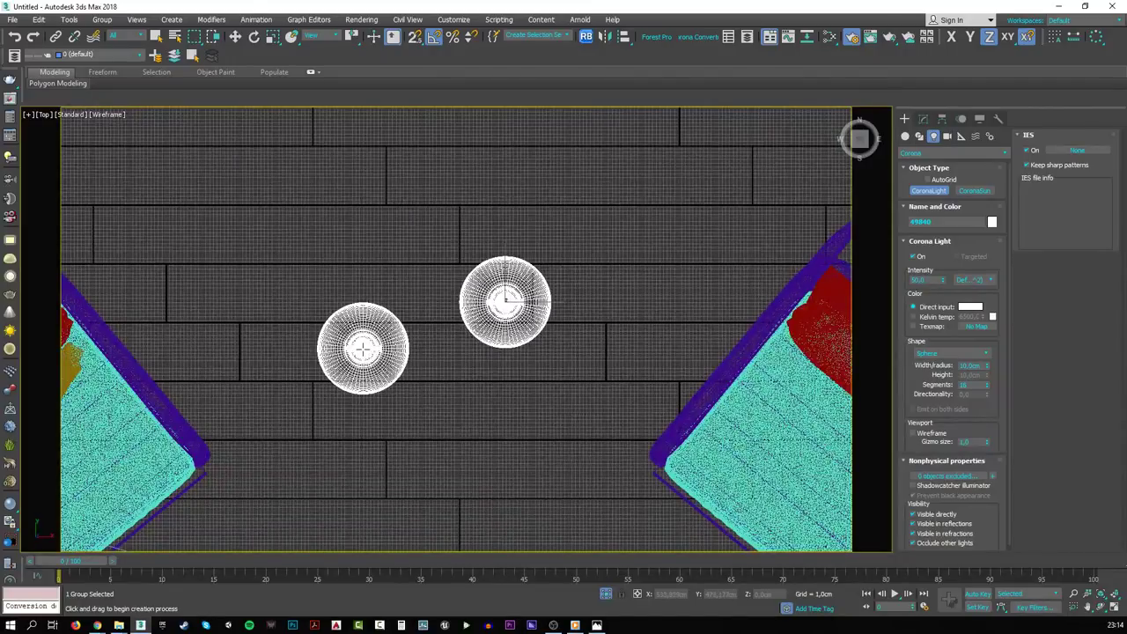
{"action": "left_click", "coordinate": [363, 347]}
- Raise the new light inside the left pendant's shade in Front view, then return to the shaded camera view
{"action": "key", "text": "f"}
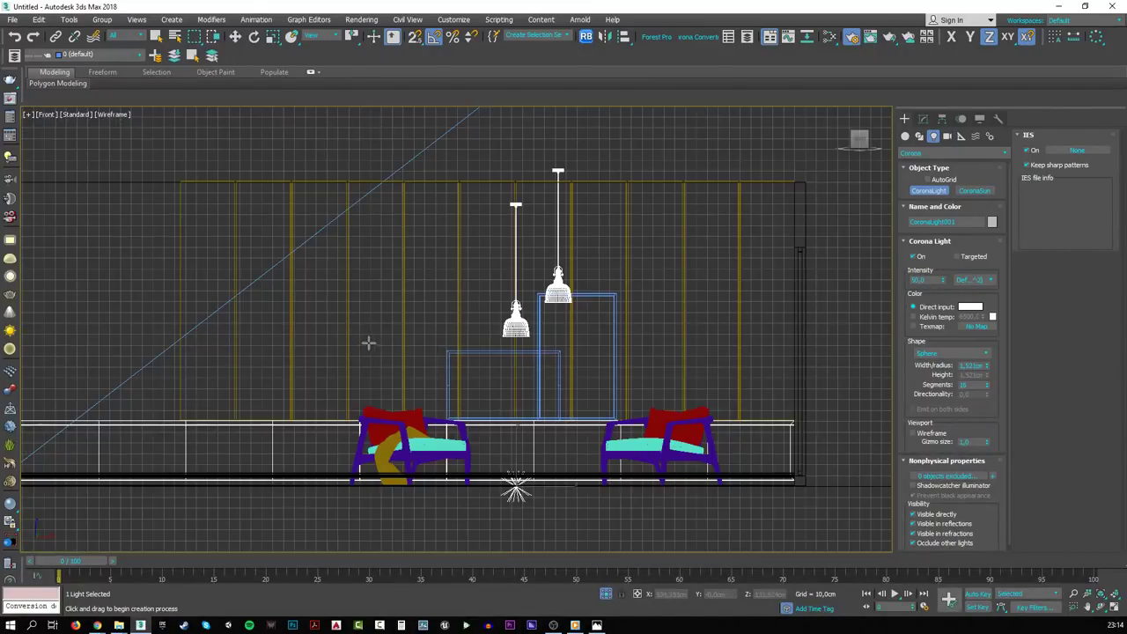
{"action": "key", "text": "w"}
{"action": "left_click_drag", "start_coordinate": [517, 458], "coordinate": [517, 335]}
{"action": "scroll", "coordinate": [515, 331], "scroll_direction": "up", "scroll_amount": 5}
{"action": "left_click_drag", "start_coordinate": [519, 456], "coordinate": [520, 328]}
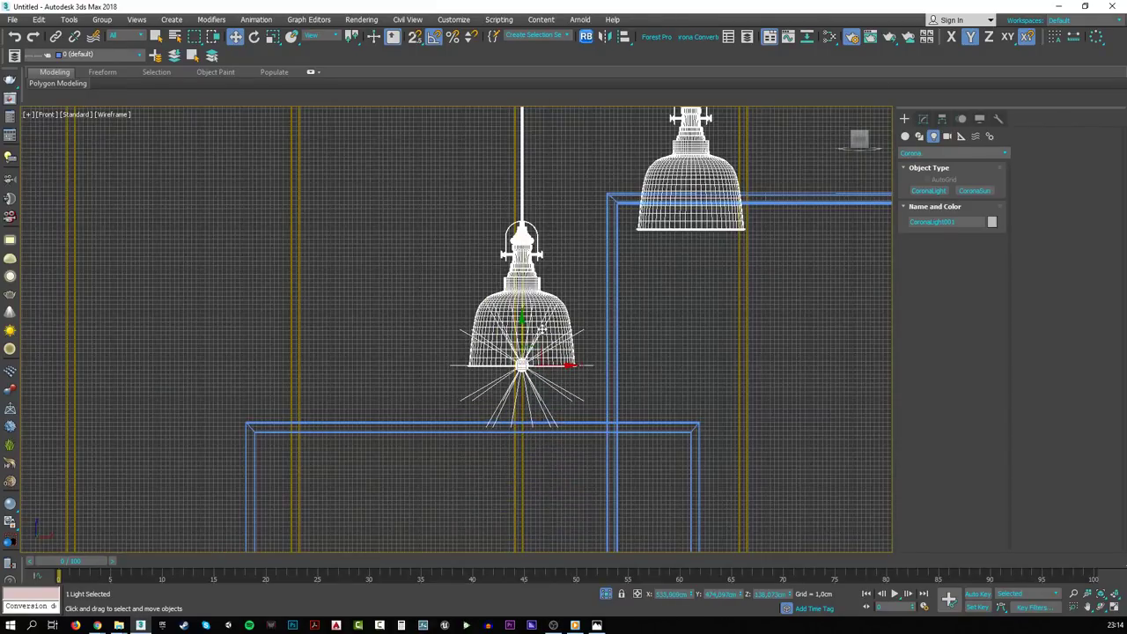
{"action": "key", "text": "c"}
{"action": "key", "text": "F3"}
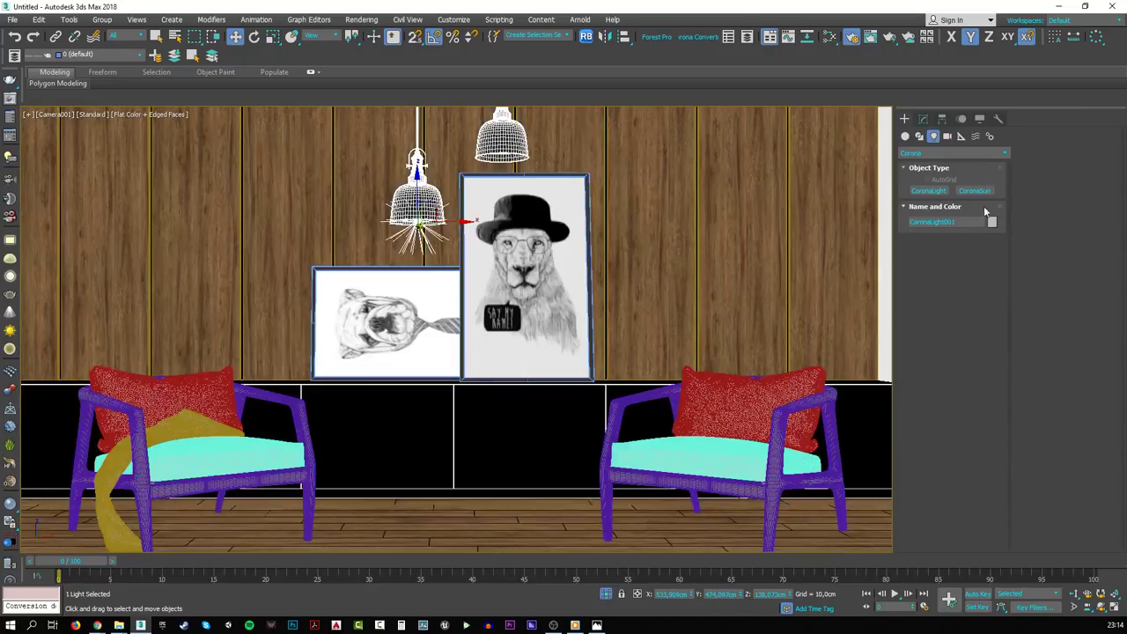
{"action": "left_click", "coordinate": [929, 118]}
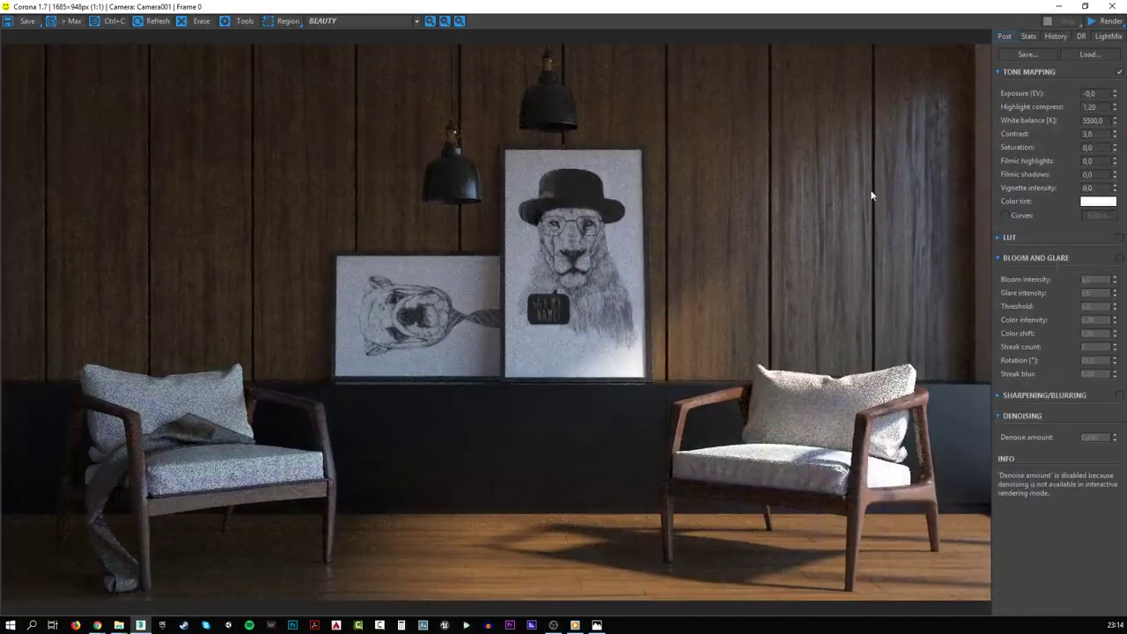
- Restart the Corona interactive render and shrink its window over the viewport
{"action": "left_click", "coordinate": [1104, 21]}
{"action": "left_click", "coordinate": [1101, 36]}
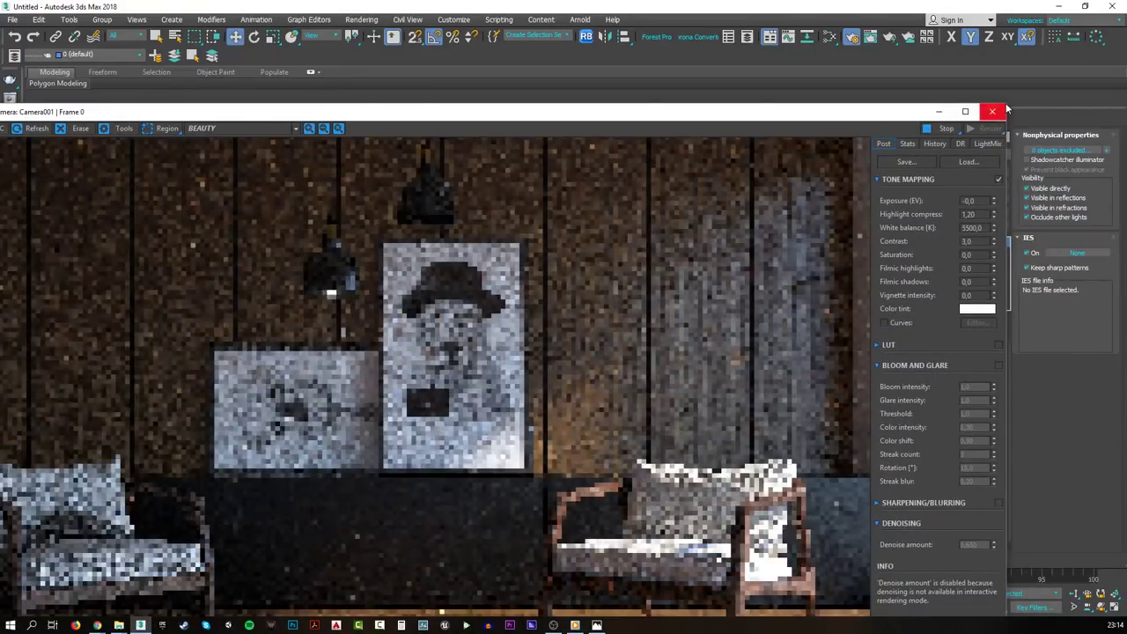
{"action": "left_click_drag", "start_coordinate": [1009, 107], "coordinate": [659, 280]}
{"action": "left_click_drag", "start_coordinate": [419, 289], "coordinate": [581, 143]}
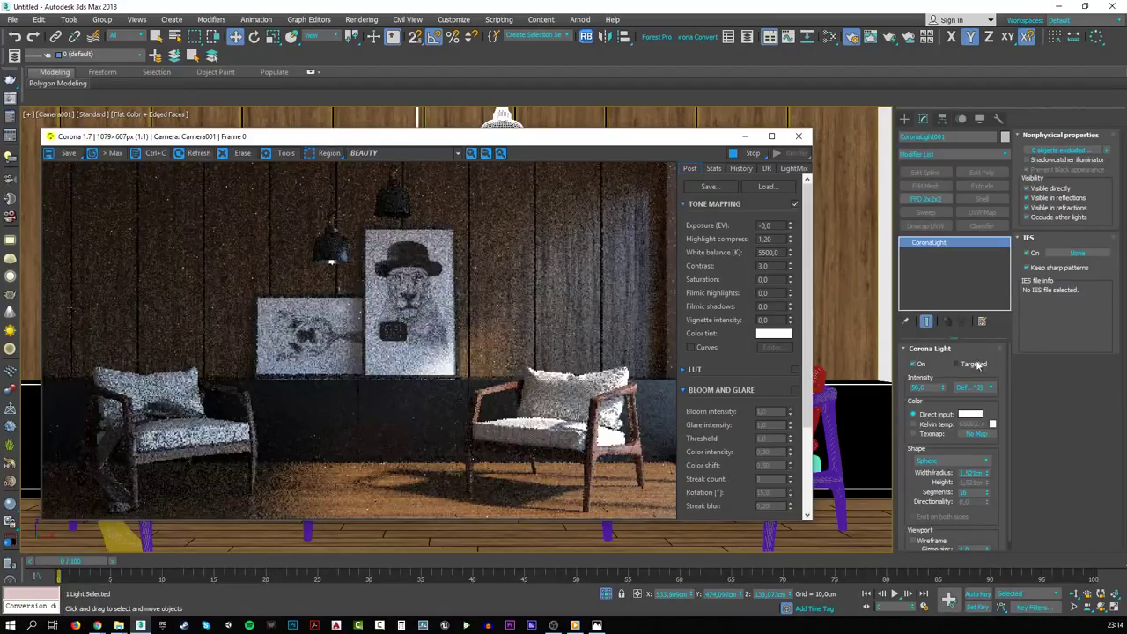
- Set the sphere light to a 3500 K Kelvin colour with intensity 250
{"action": "left_click", "coordinate": [936, 424]}
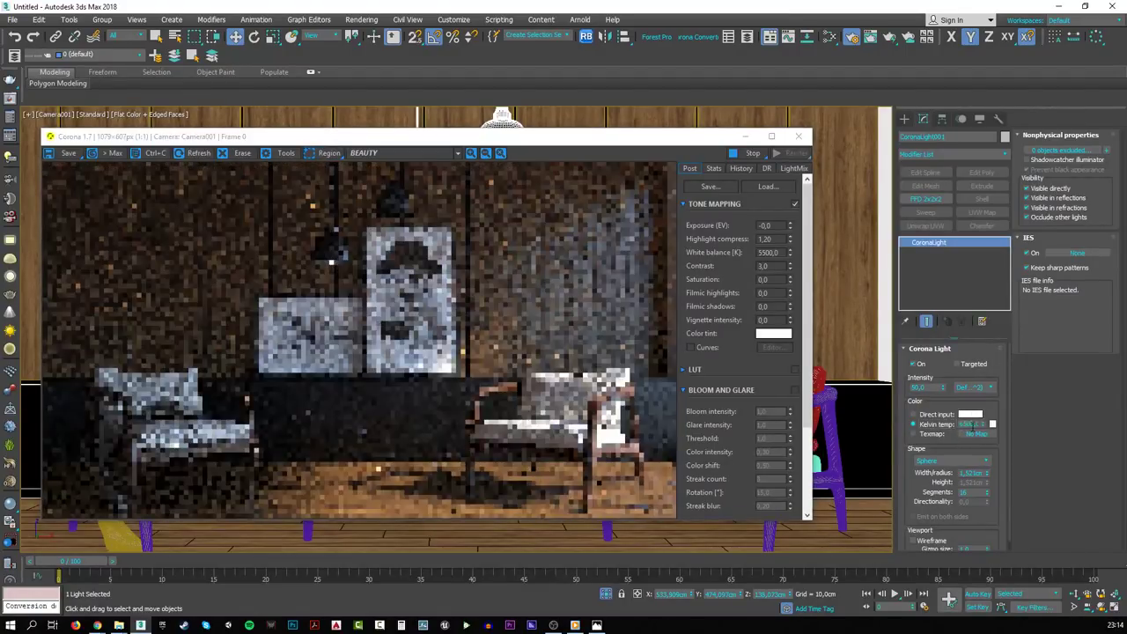
{"action": "double_click", "coordinate": [968, 425]}
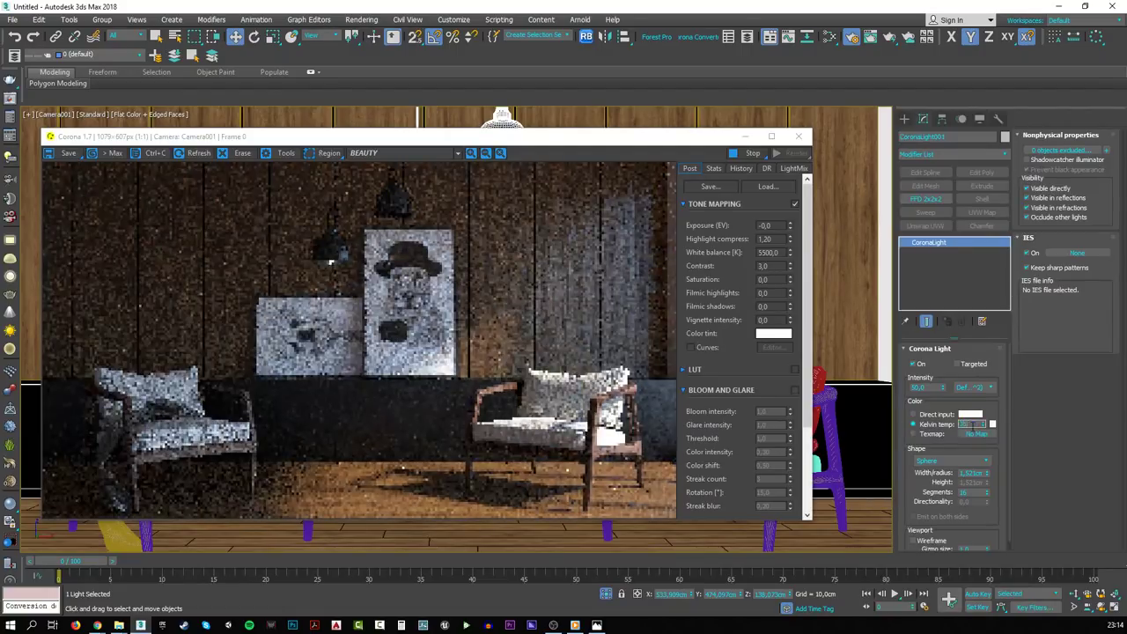
{"action": "type", "text": "3500"}
{"action": "key", "text": "Return"}
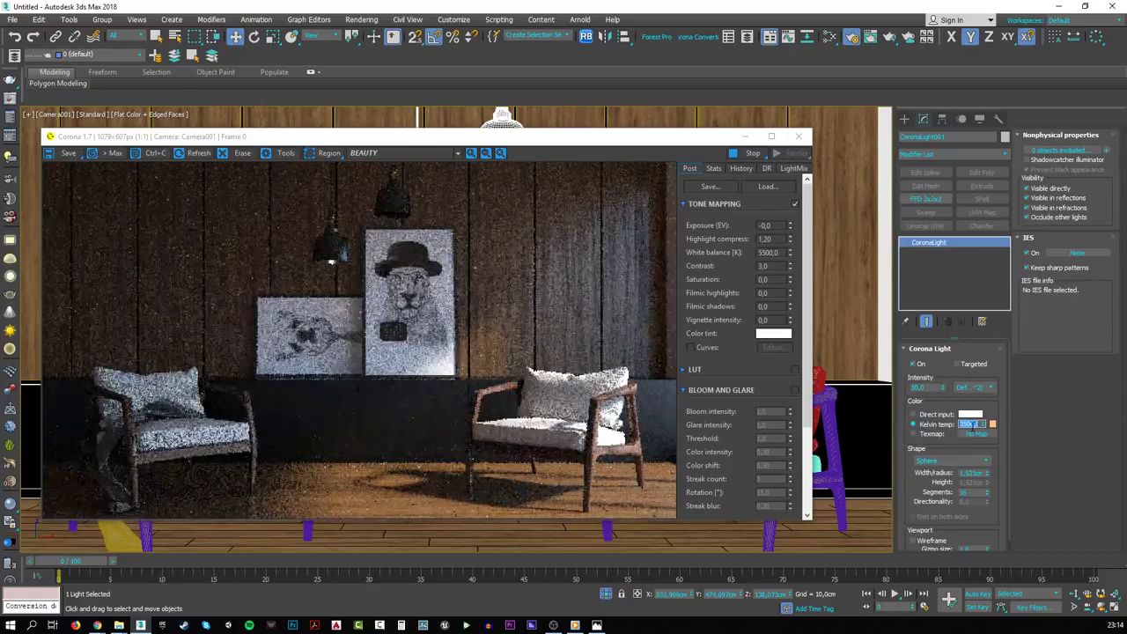
{"action": "double_click", "coordinate": [925, 387]}
{"action": "type", "text": "250"}
{"action": "key", "text": "Return"}
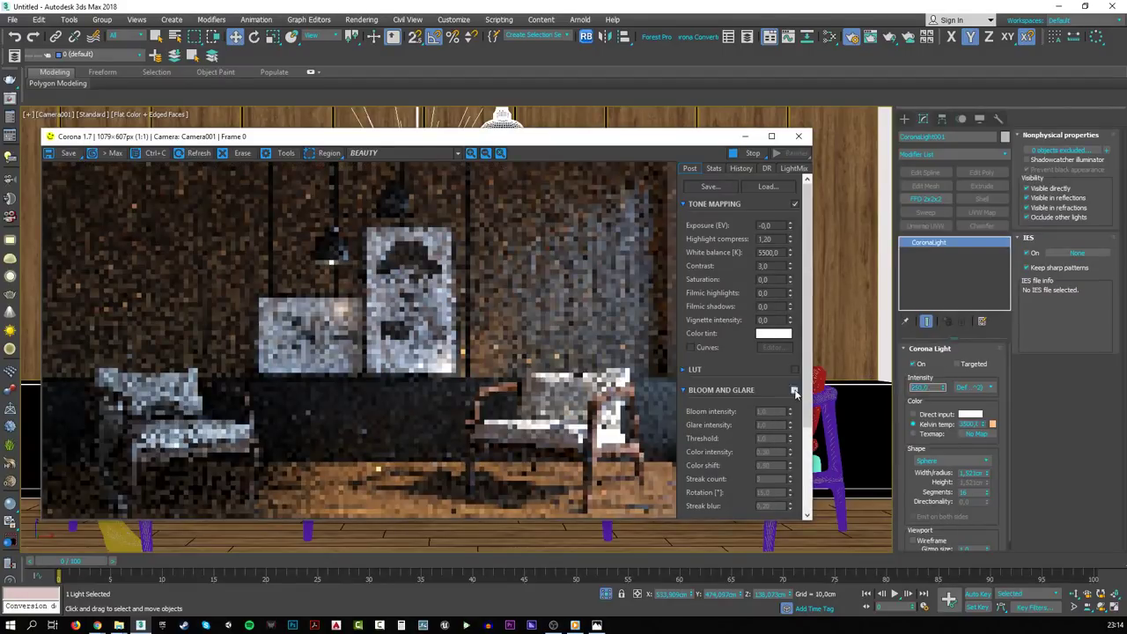
- Enable Bloom and Glare and lower the light intensity to 75
{"action": "left_click", "coordinate": [795, 390]}
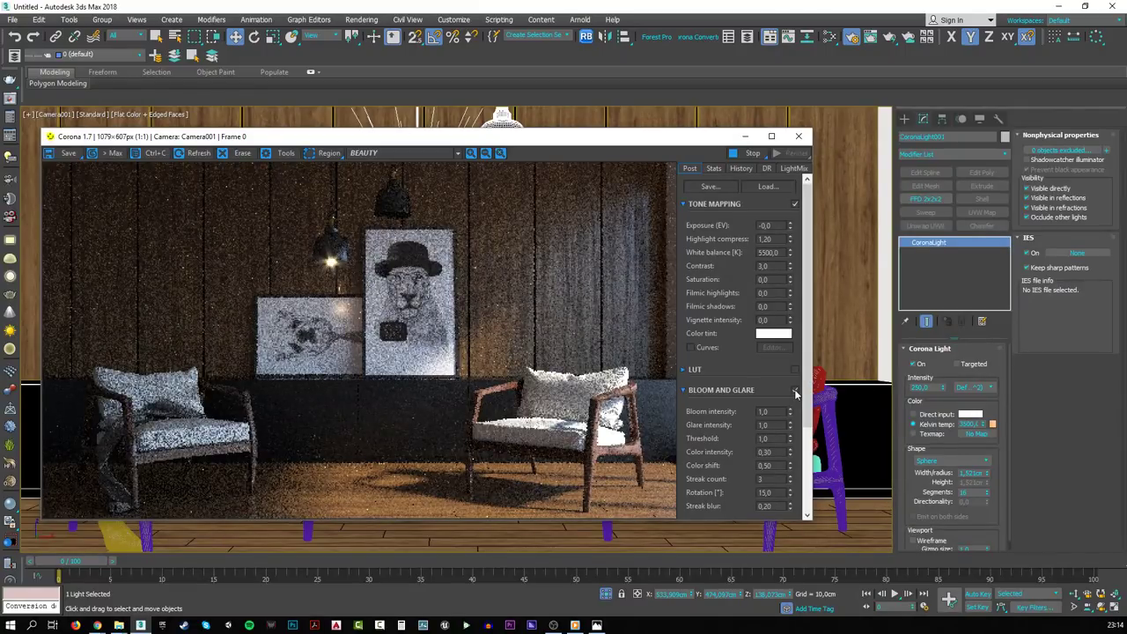
{"action": "double_click", "coordinate": [920, 387]}
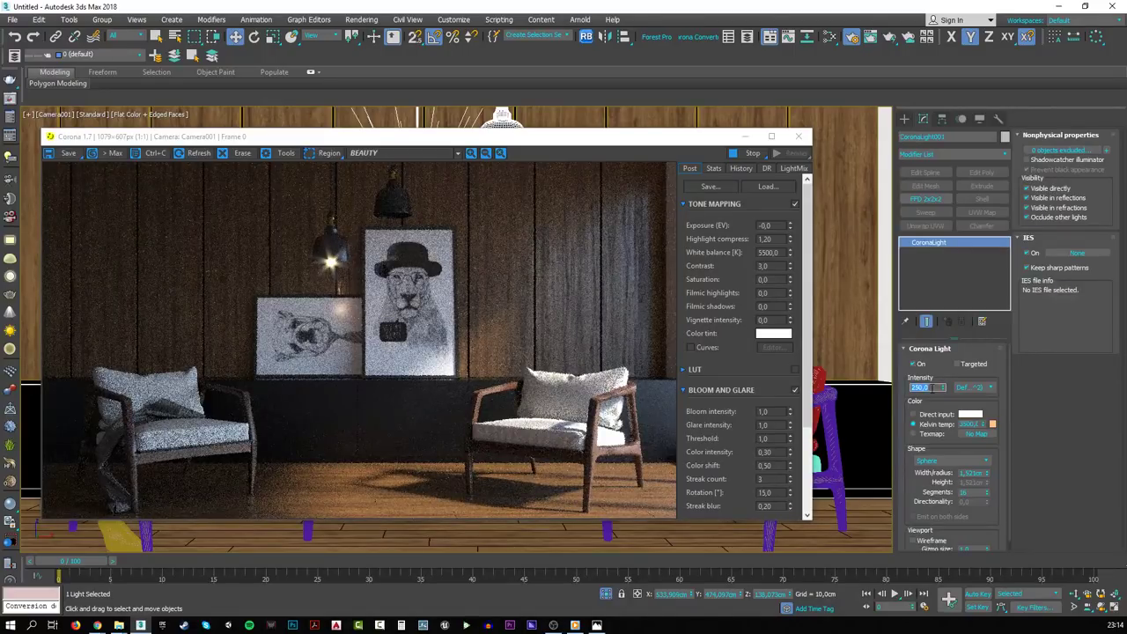
{"action": "type", "text": "75"}
{"action": "key", "text": "Return"}
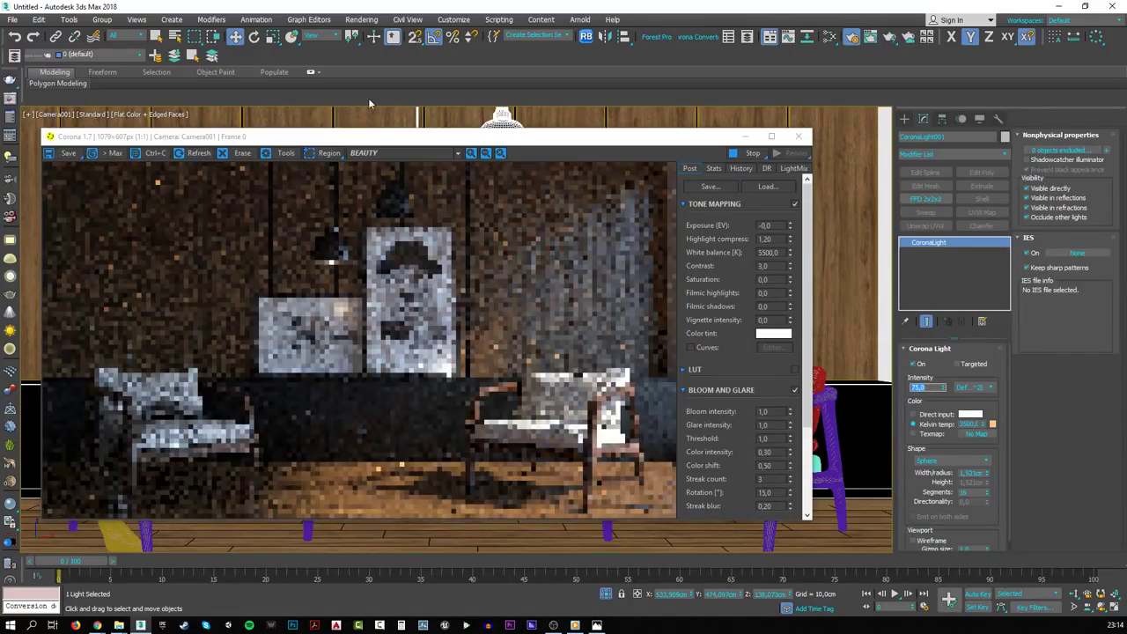
{"action": "left_click", "coordinate": [329, 152]}
- Draw a render region around the lamp and prints, set glare intensity 0.5 and bloom 0
{"action": "left_click_drag", "start_coordinate": [283, 192], "coordinate": [432, 355]}
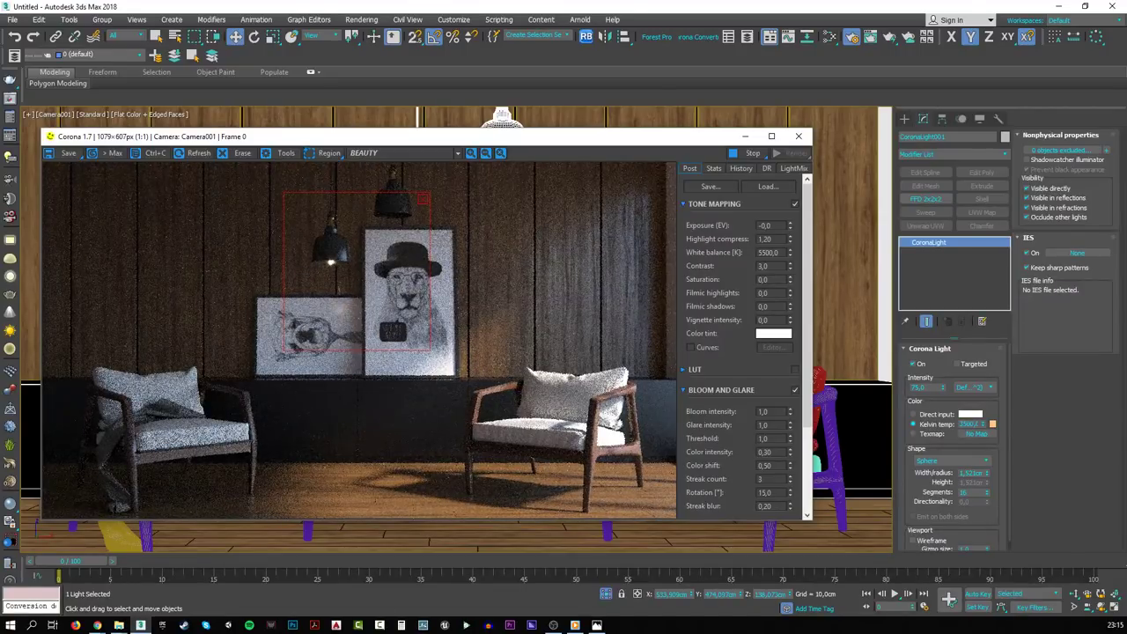
{"action": "key", "text": "alt+Tab"}
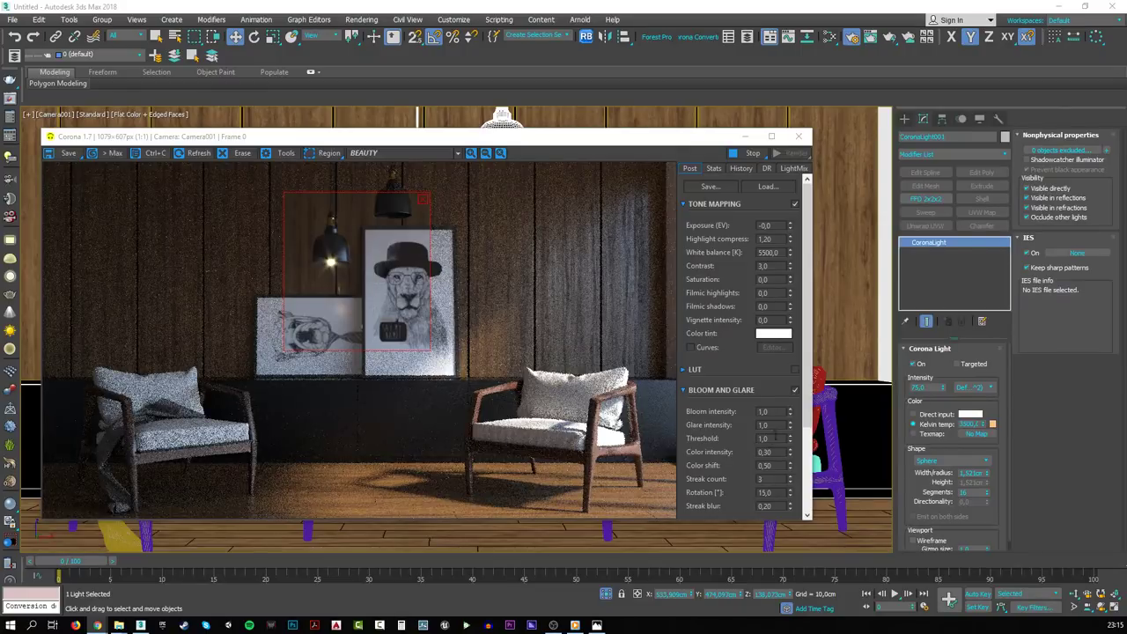
{"action": "left_click", "coordinate": [775, 425]}
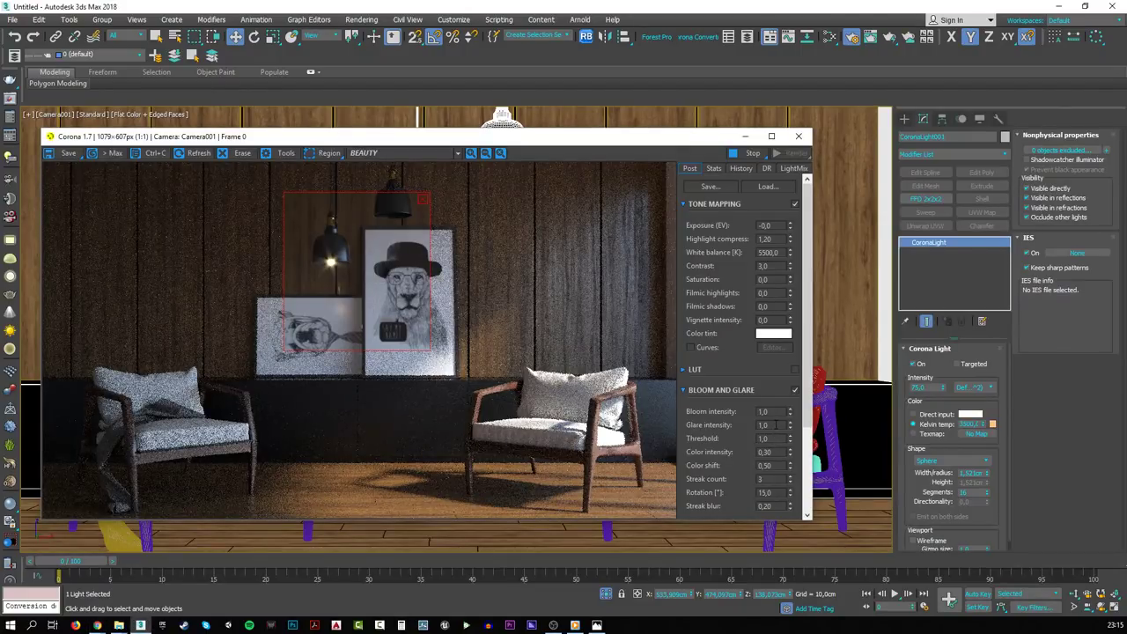
{"action": "double_click", "coordinate": [774, 425]}
{"action": "type", "text": "0,1"}
{"action": "key", "text": "Return"}
{"action": "type", "text": "0,5"}
{"action": "key", "text": "Return"}
{"action": "double_click", "coordinate": [778, 411]}
{"action": "type", "text": "0"}
{"action": "key", "text": "Return"}
- Toggle the light's direct-visibility and occlude-other-lights options, leaving occlusion on
{"action": "left_click", "coordinate": [1048, 217]}
{"action": "left_click", "coordinate": [1044, 189]}
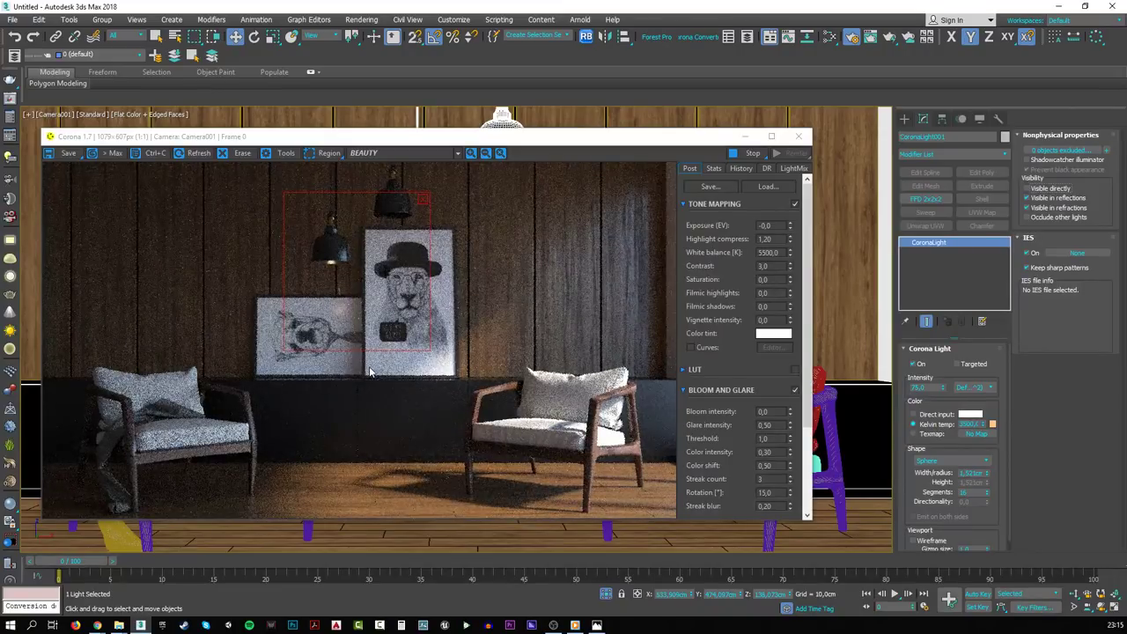
{"action": "left_click", "coordinate": [1039, 186]}
{"action": "left_click", "coordinate": [1039, 217]}
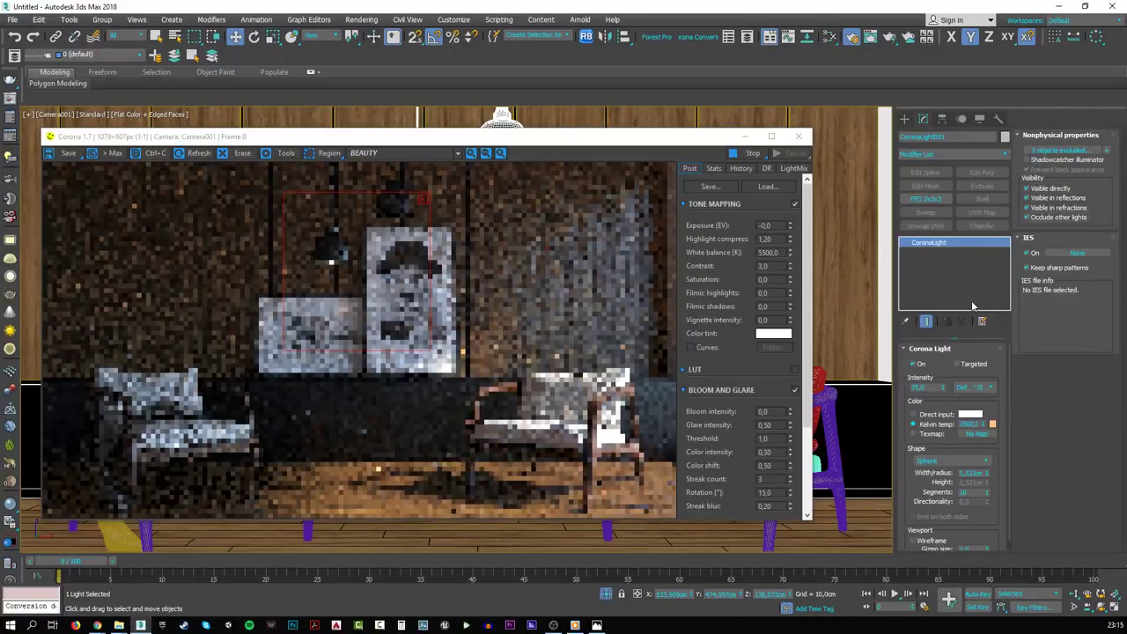
- Set the light's colour temperature to 2500 K and intensity to 100
{"action": "left_click", "coordinate": [966, 425]}
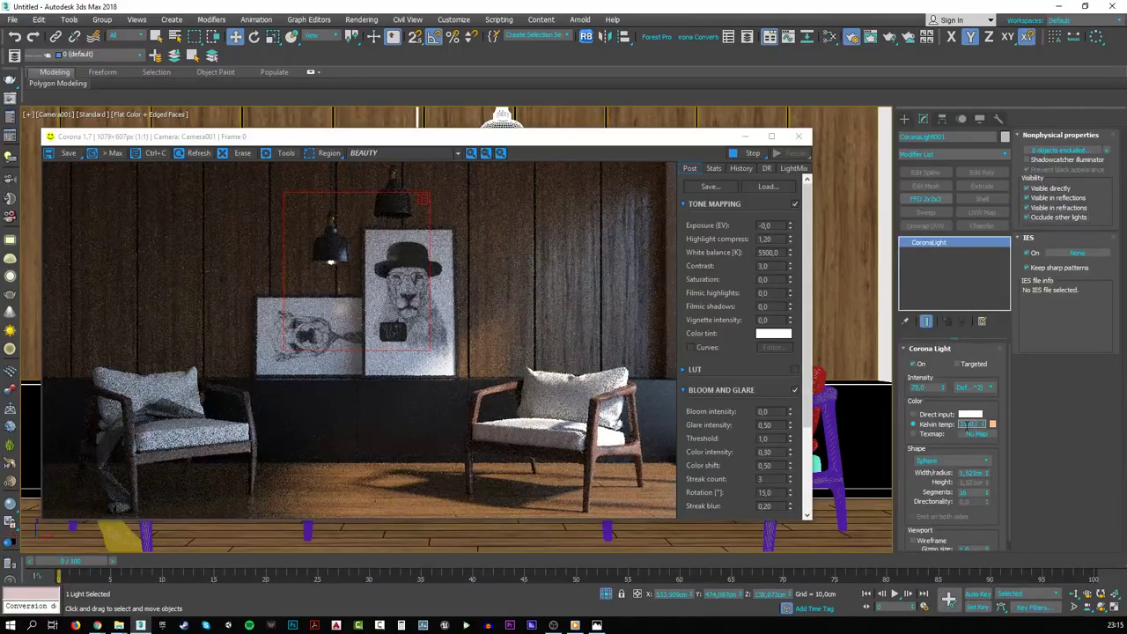
{"action": "double_click", "coordinate": [966, 424]}
{"action": "type", "text": "2500"}
{"action": "key", "text": "Return"}
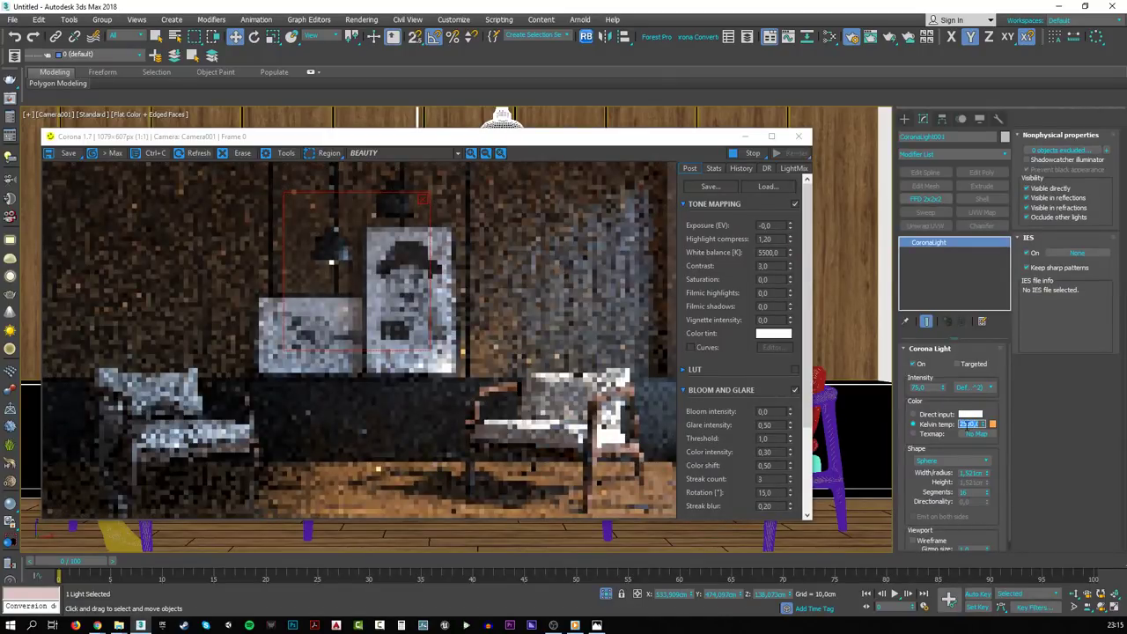
{"action": "double_click", "coordinate": [930, 387]}
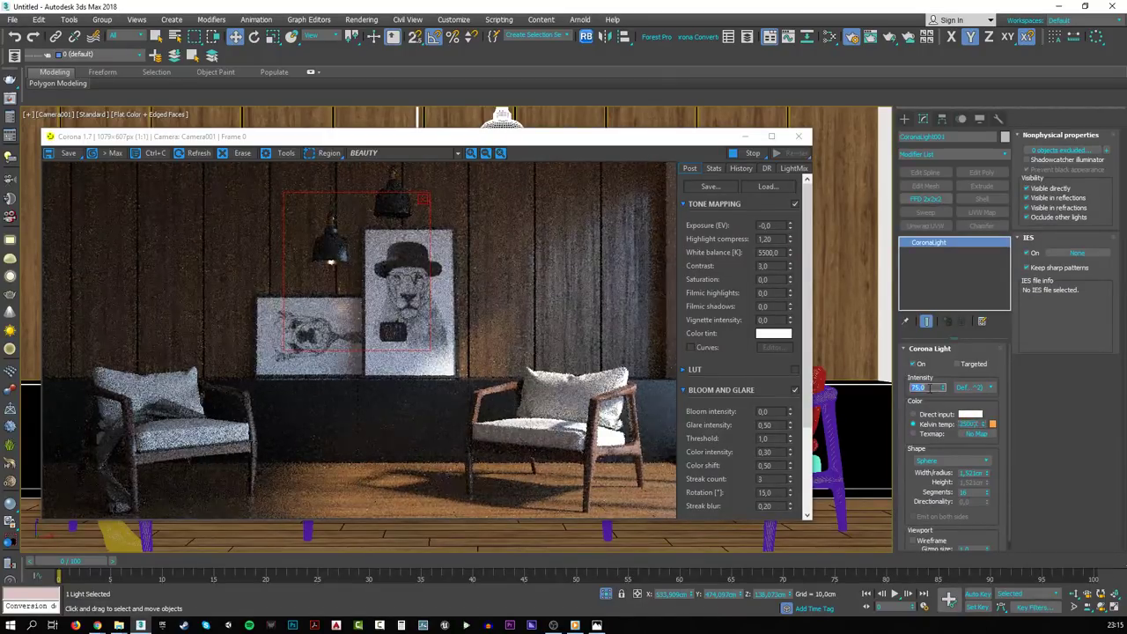
{"action": "type", "text": "100"}
{"action": "key", "text": "Return"}
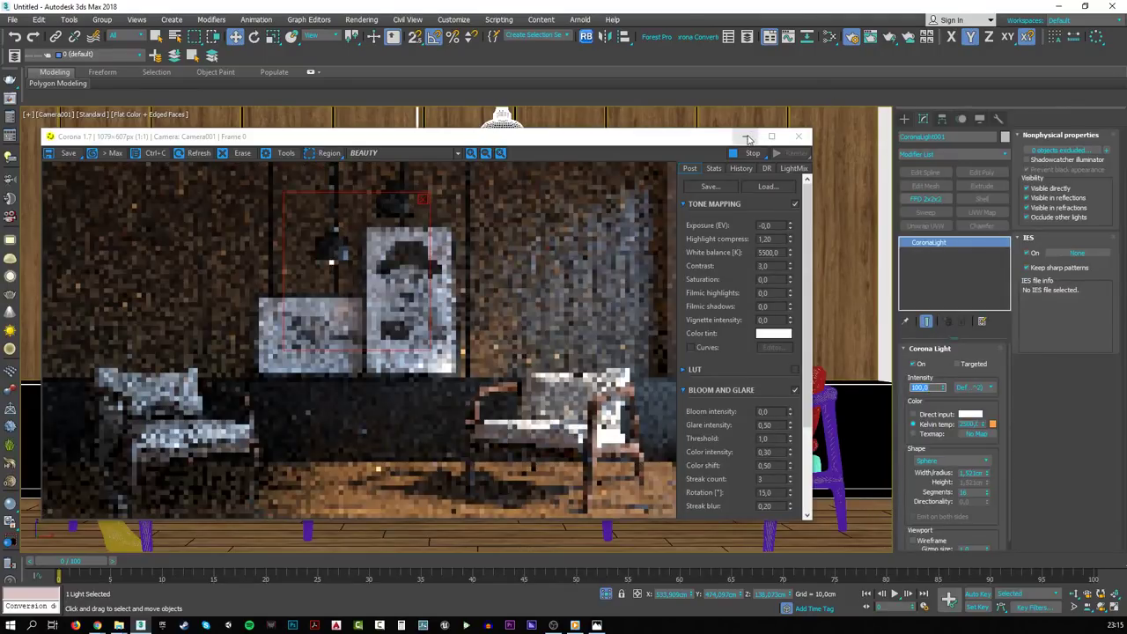
- Lock movement to Z, raise the pendant light about 10 cm, and reopen the render
{"action": "left_click", "coordinate": [745, 136]}
{"action": "left_click", "coordinate": [416, 192]}
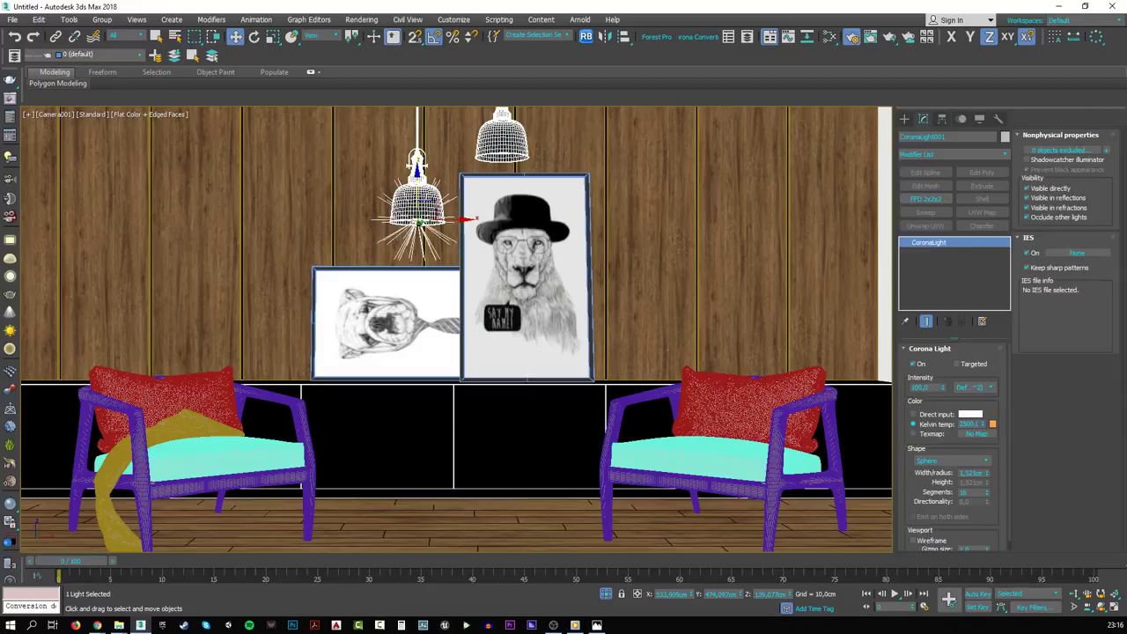
{"action": "key", "text": "shift+q"}
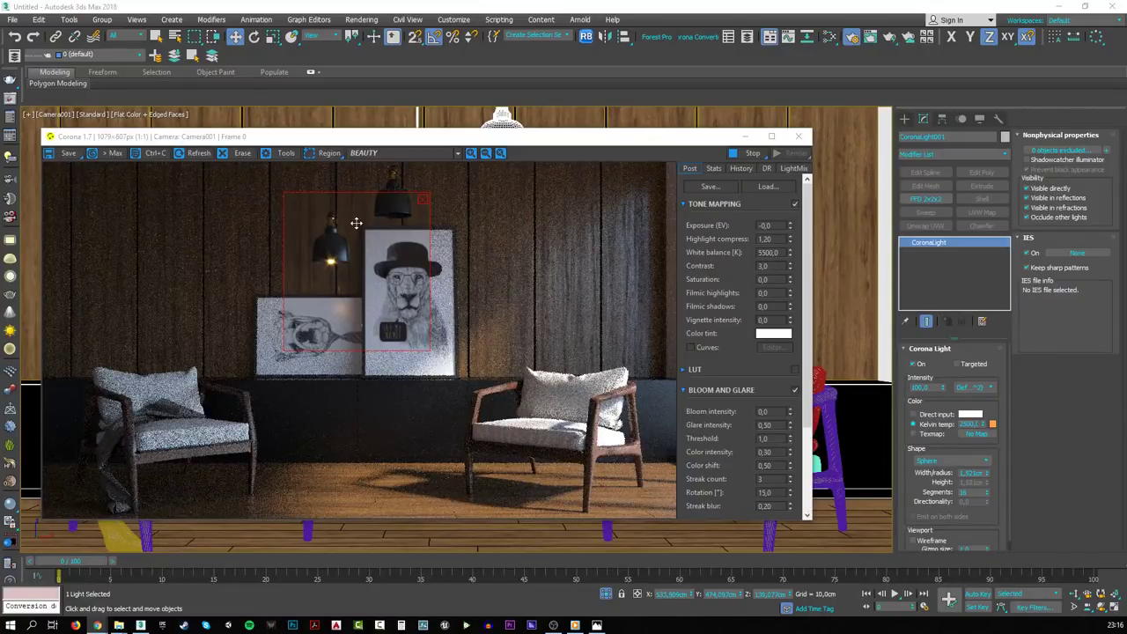
{"action": "left_click", "coordinate": [745, 137]}
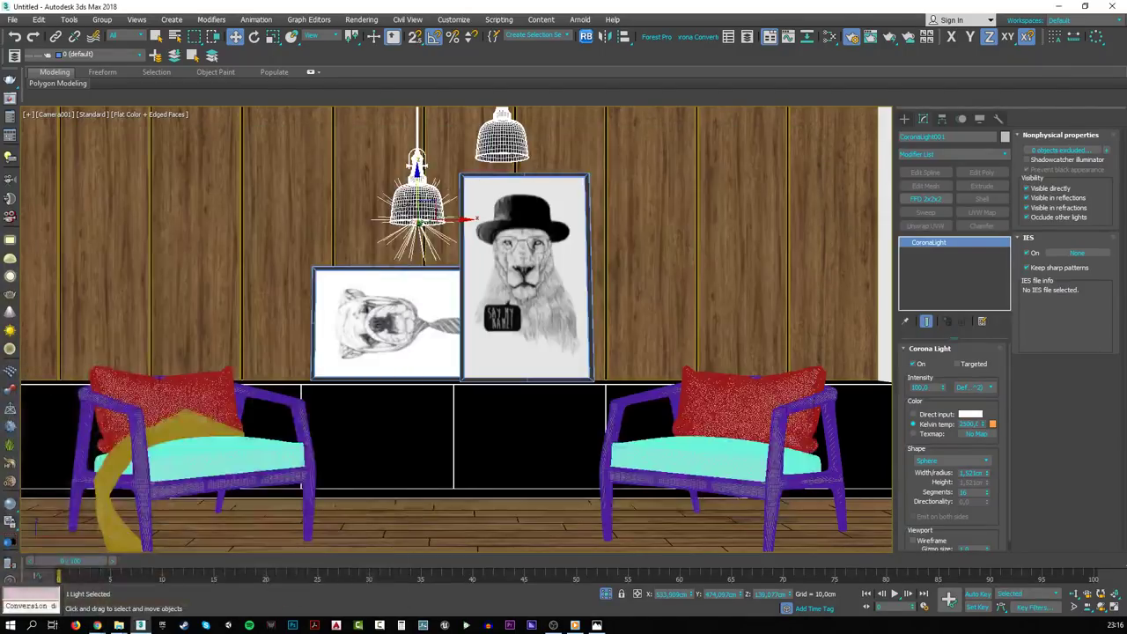
{"action": "left_click_drag", "start_coordinate": [418, 177], "coordinate": [417, 172]}
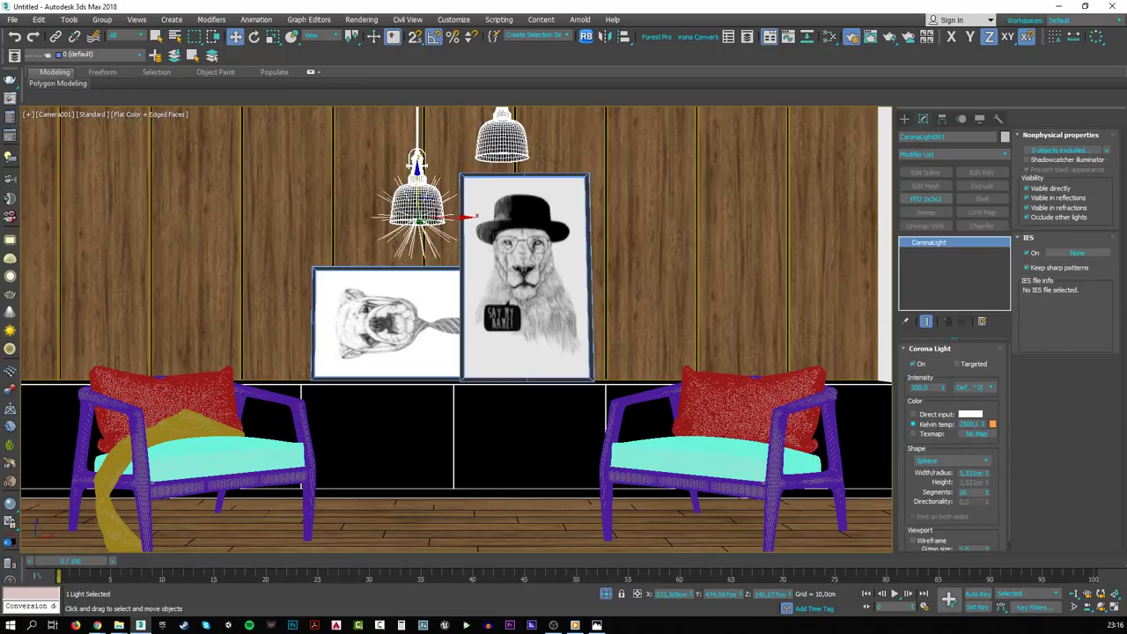
{"action": "key", "text": "shift+q"}
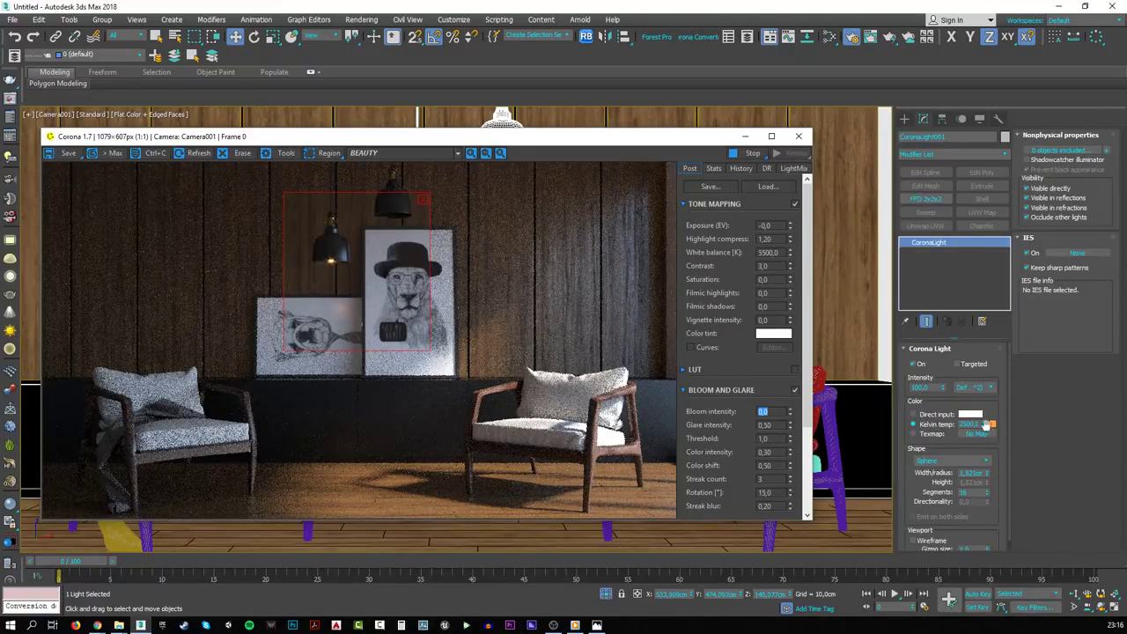
- Try light intensity 200 and shrink the light radius to 2.5 cm
{"action": "double_click", "coordinate": [935, 388]}
{"action": "type", "text": "200"}
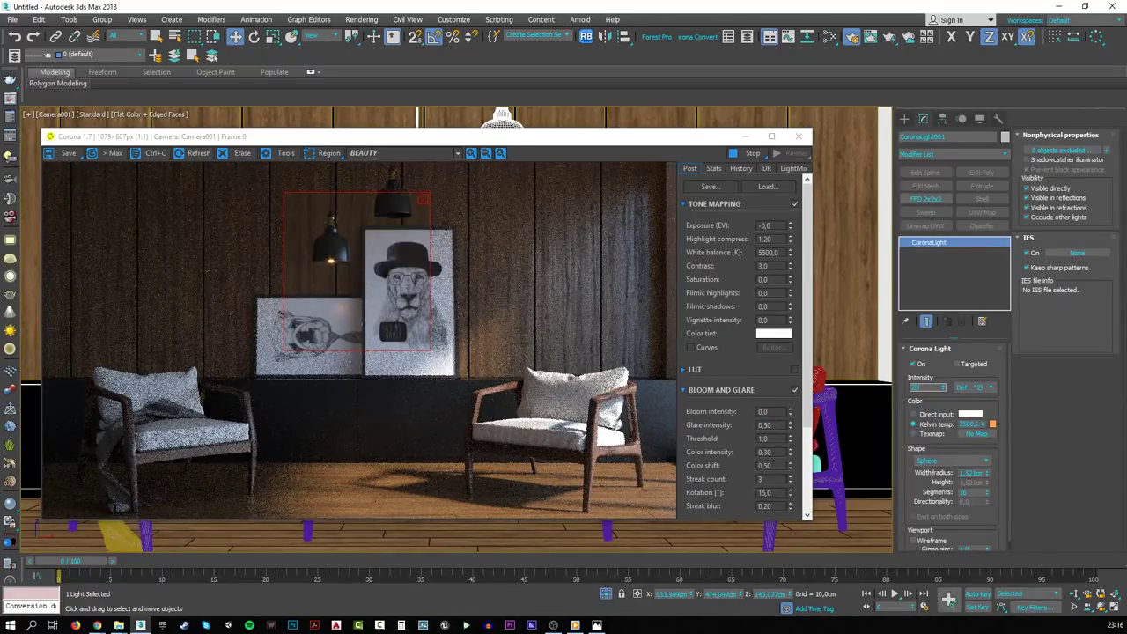
{"action": "key", "text": "Return"}
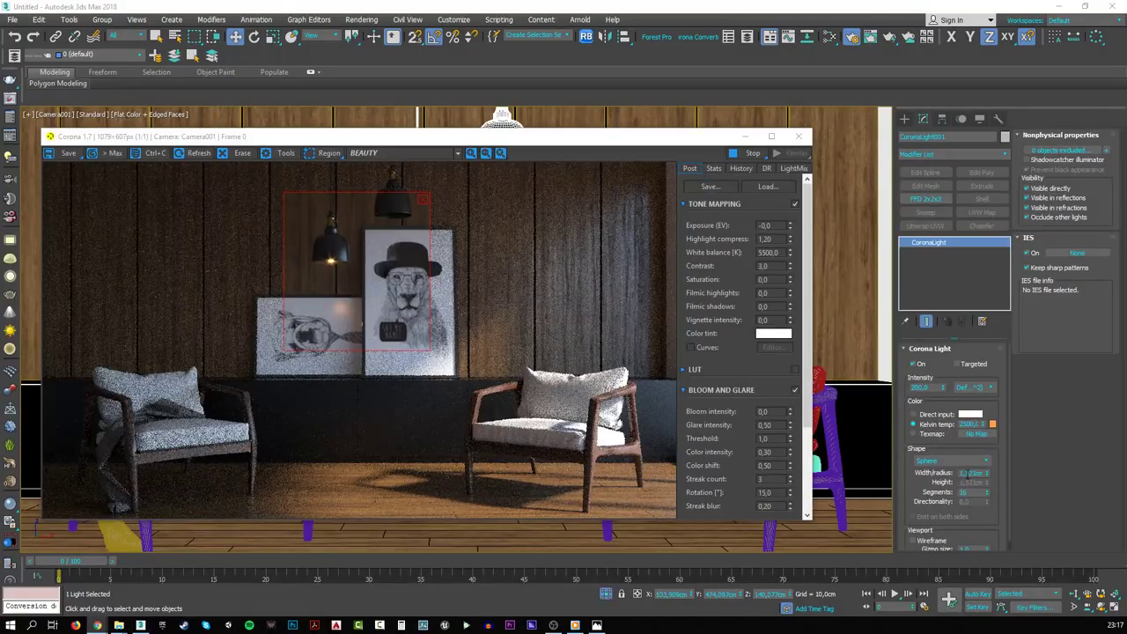
{"action": "double_click", "coordinate": [969, 473]}
{"action": "type", "text": "2"}
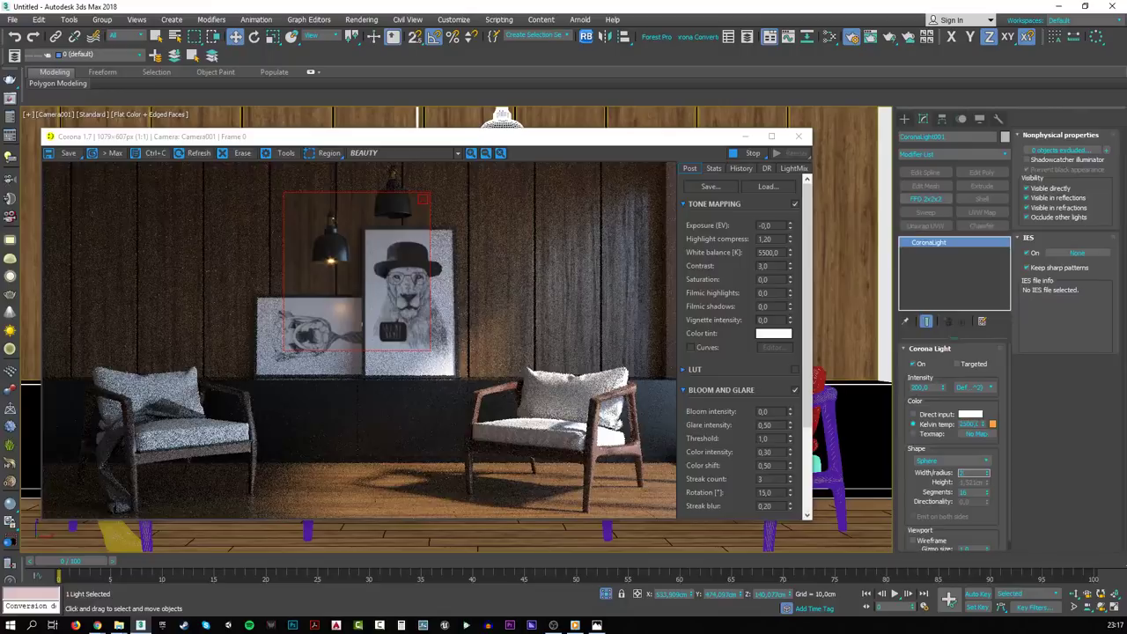
{"action": "key", "text": "Return"}
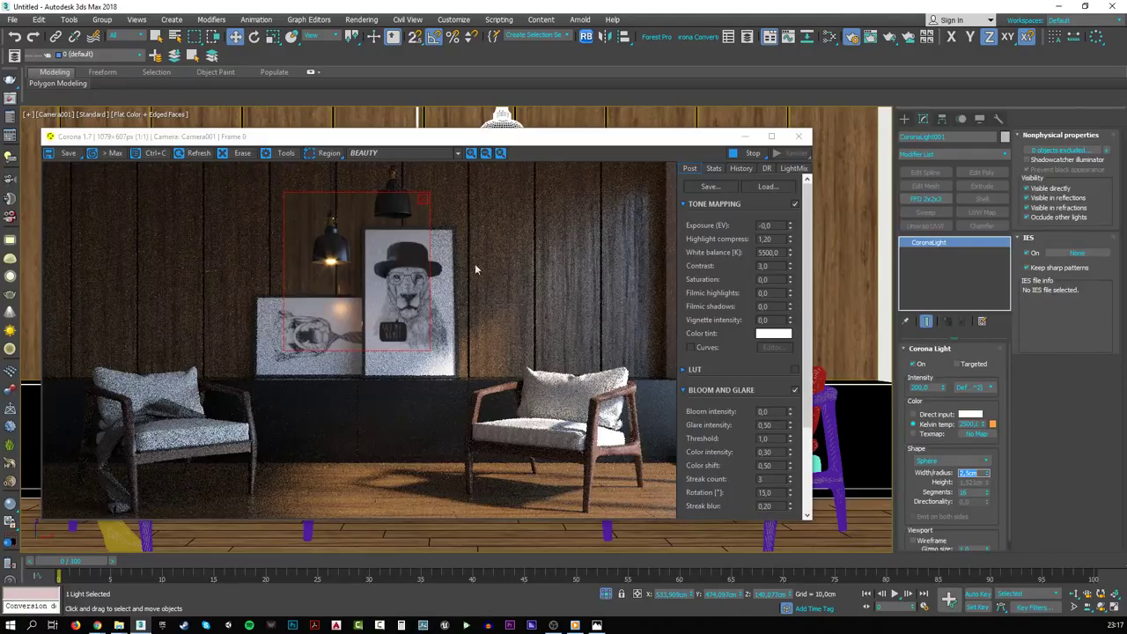
- Set glare intensity to 0.3 then 1.0, and return light intensity to 100
{"action": "left_click", "coordinate": [764, 424]}
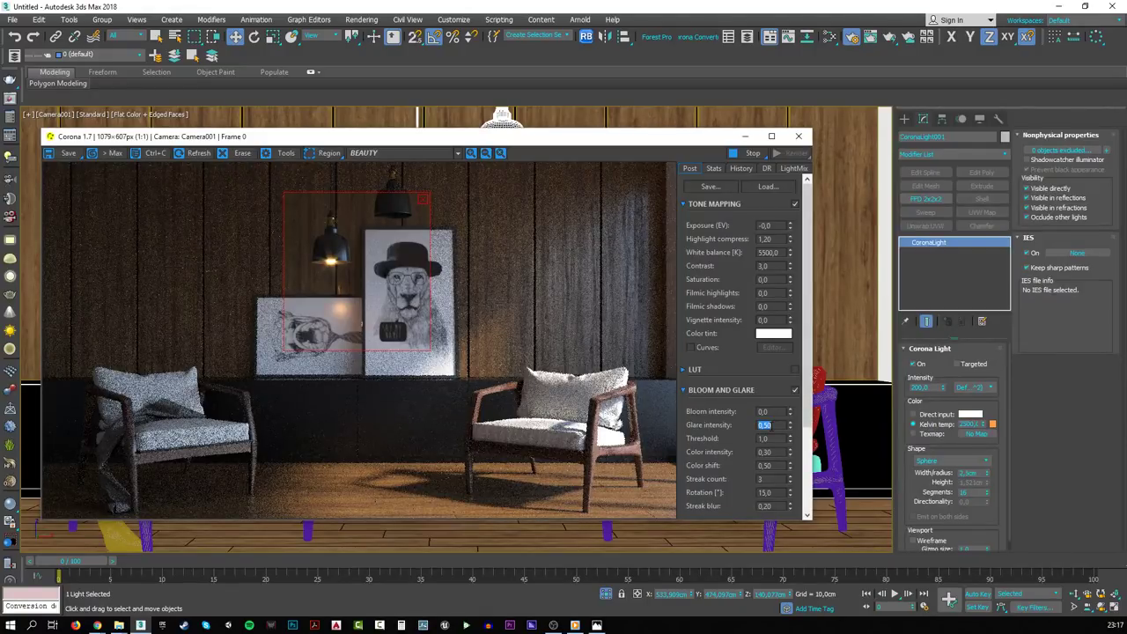
{"action": "type", "text": "0,3"}
{"action": "key", "text": "Return"}
{"action": "type", "text": "1"}
{"action": "key", "text": "Return"}
{"action": "double_click", "coordinate": [773, 411]}
{"action": "double_click", "coordinate": [924, 387]}
{"action": "type", "text": "100"}
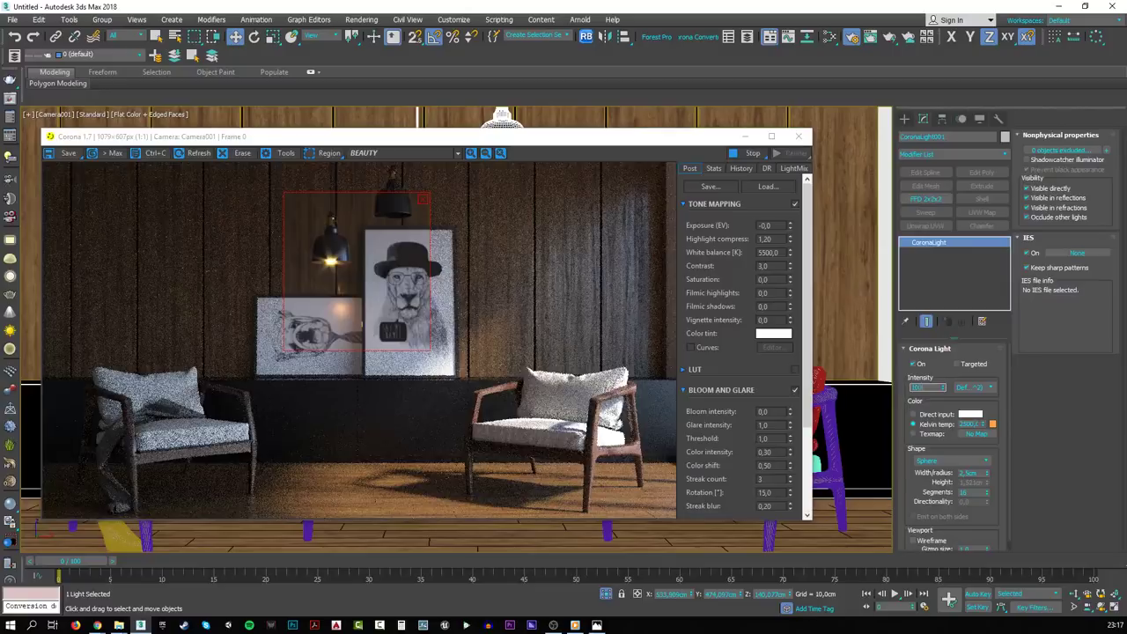
{"action": "key", "text": "Return"}
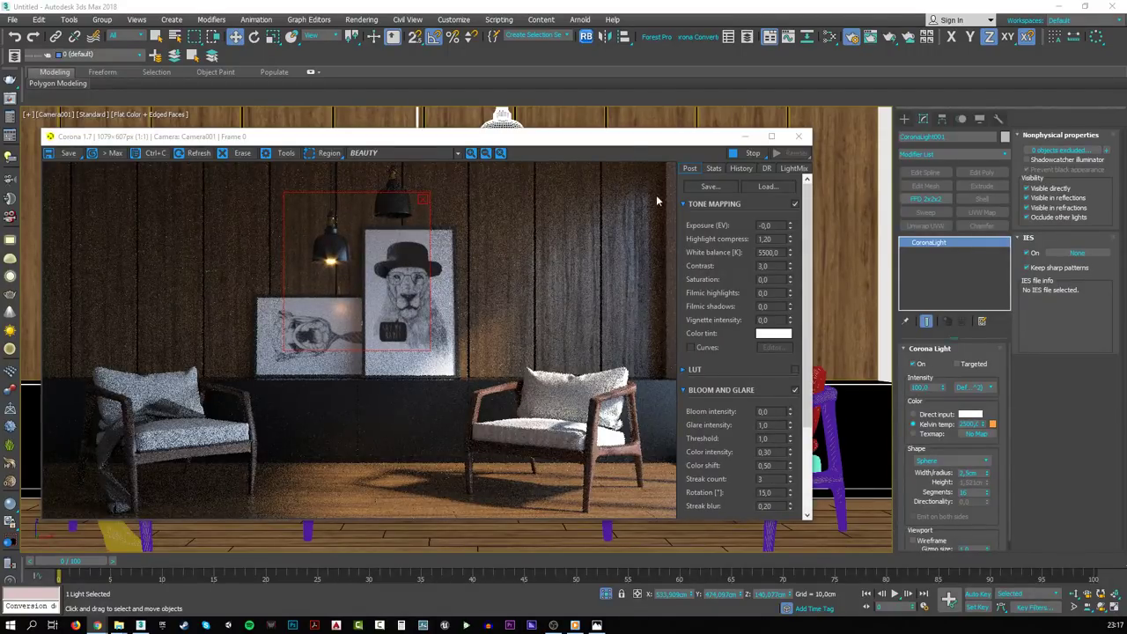
- Copy the sphere light onto the second pendant lamp from the Top view
{"action": "left_click", "coordinate": [745, 136]}
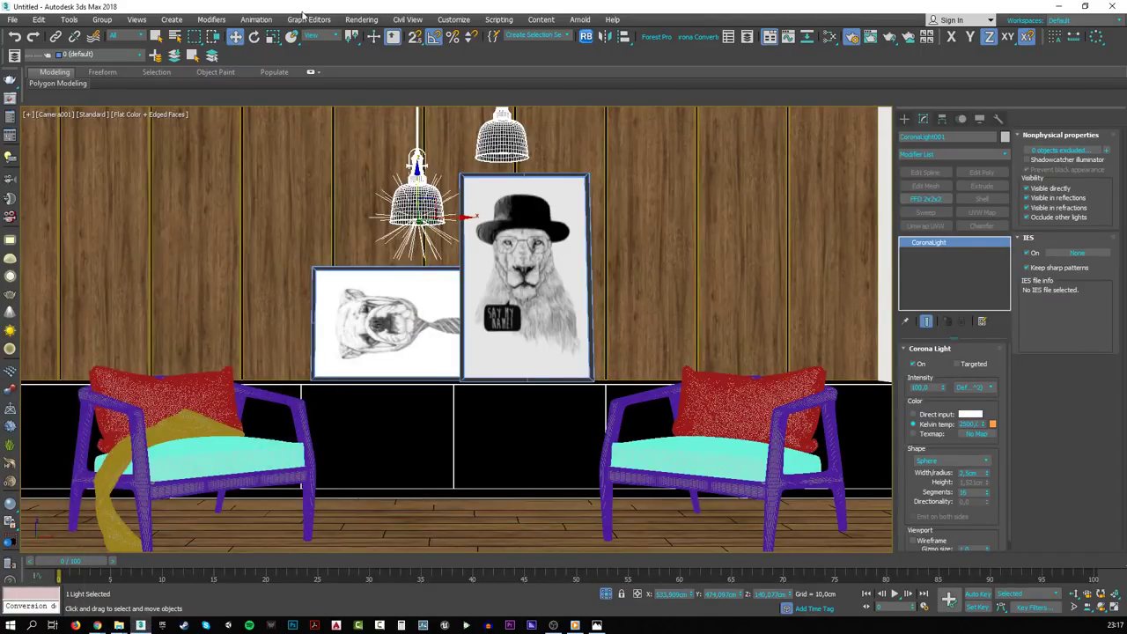
{"action": "key", "text": "t"}
{"action": "scroll", "coordinate": [456, 179], "scroll_direction": "up", "scroll_amount": 5}
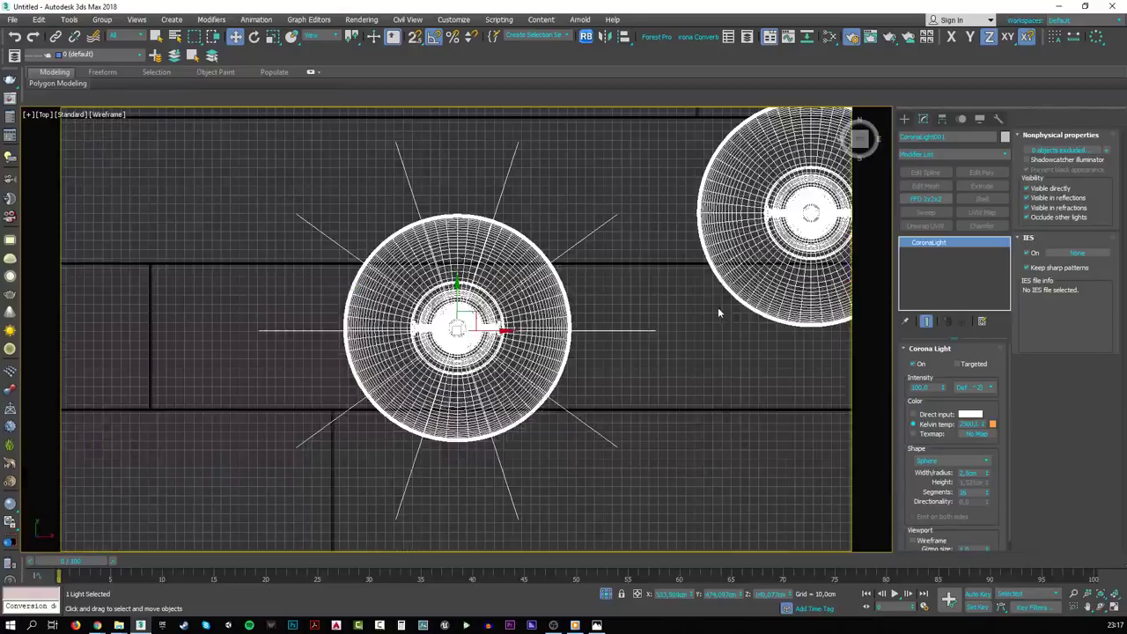
{"action": "scroll", "coordinate": [575, 282], "scroll_direction": "down", "scroll_amount": 3}
{"action": "left_click", "coordinate": [670, 289]}
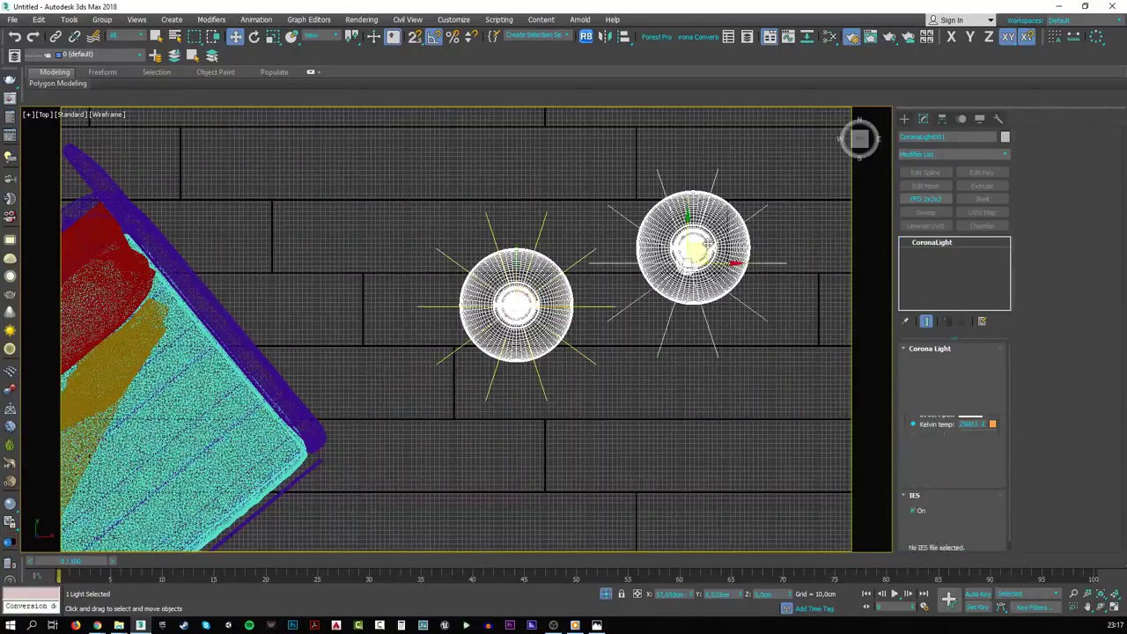
{"action": "key", "text": "ctrl+v"}
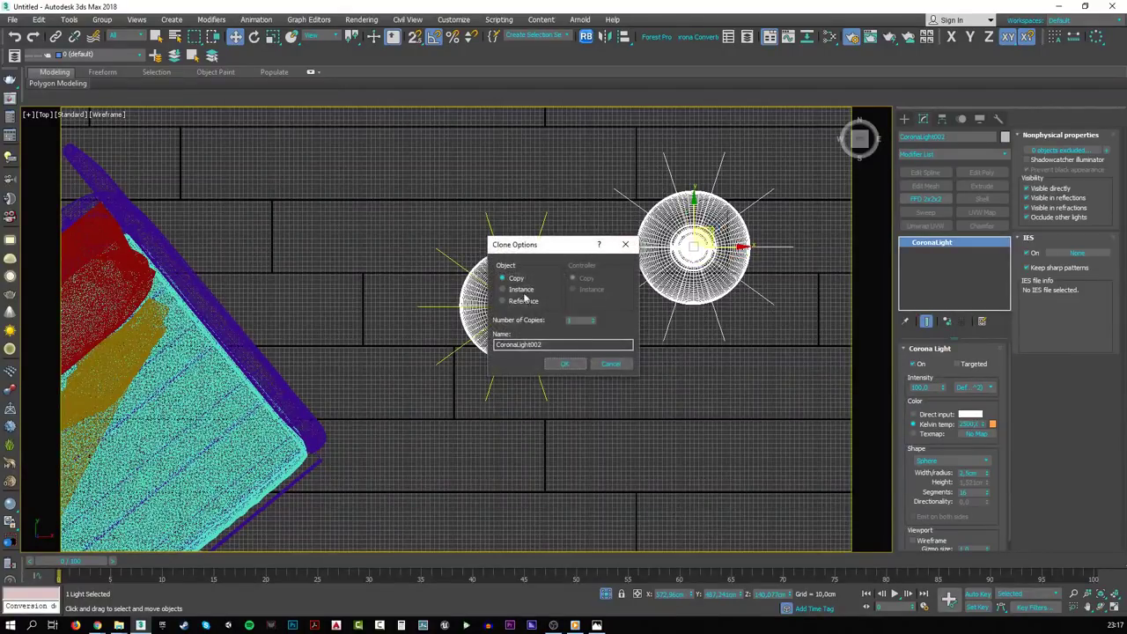
{"action": "left_click", "coordinate": [568, 366]}
- Raise the copied light into the upper lamp shade and start the interactive render
{"action": "key", "text": "c"}
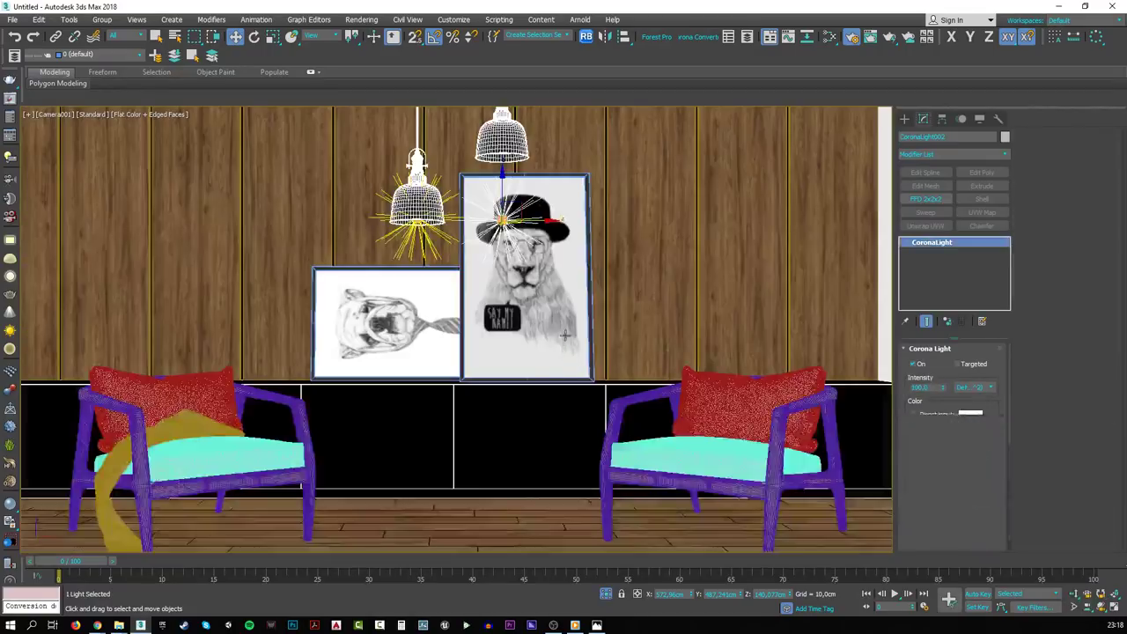
{"action": "left_click_drag", "start_coordinate": [504, 188], "coordinate": [504, 131]}
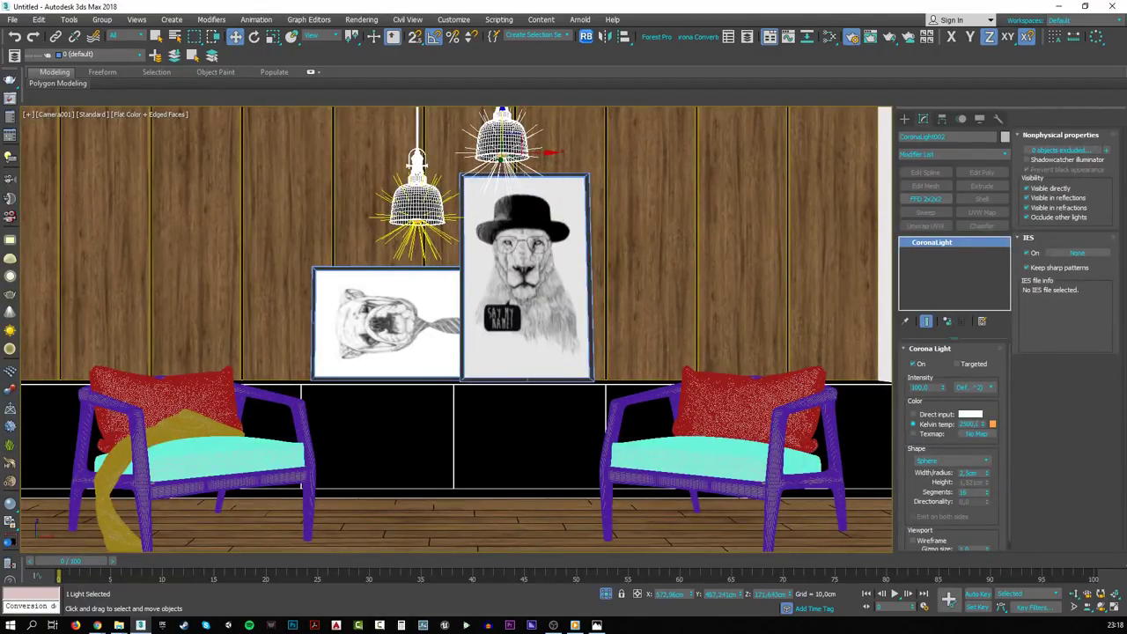
{"action": "key", "text": "shift+q"}
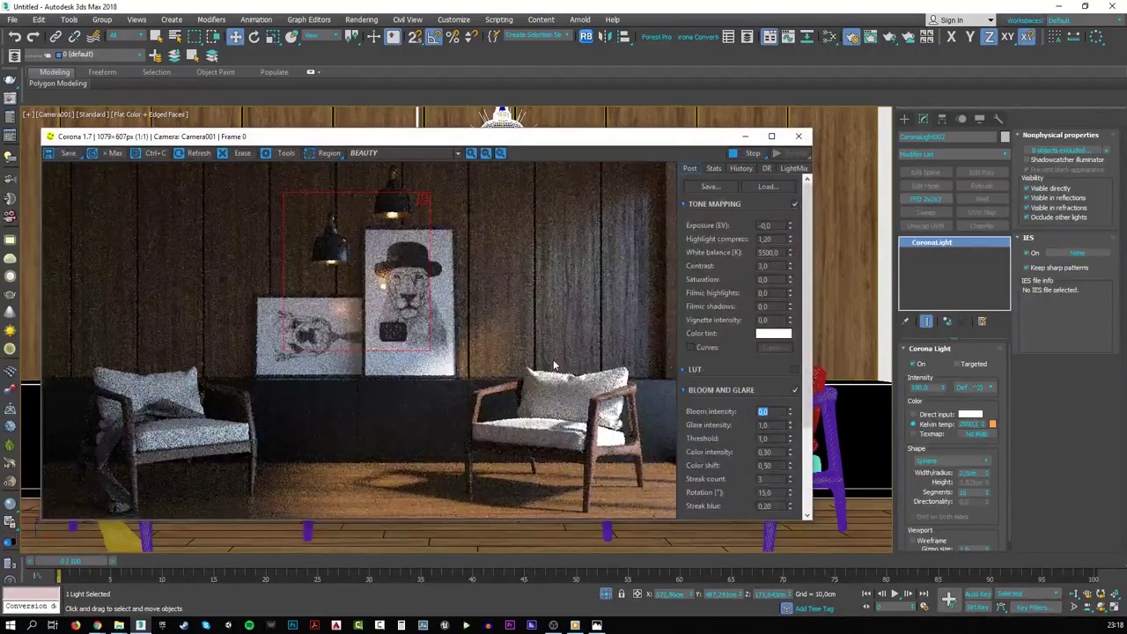
- Enlarge the frame buffer, clear the render region for a full-frame render, then minimize it
{"action": "left_click", "coordinate": [771, 137]}
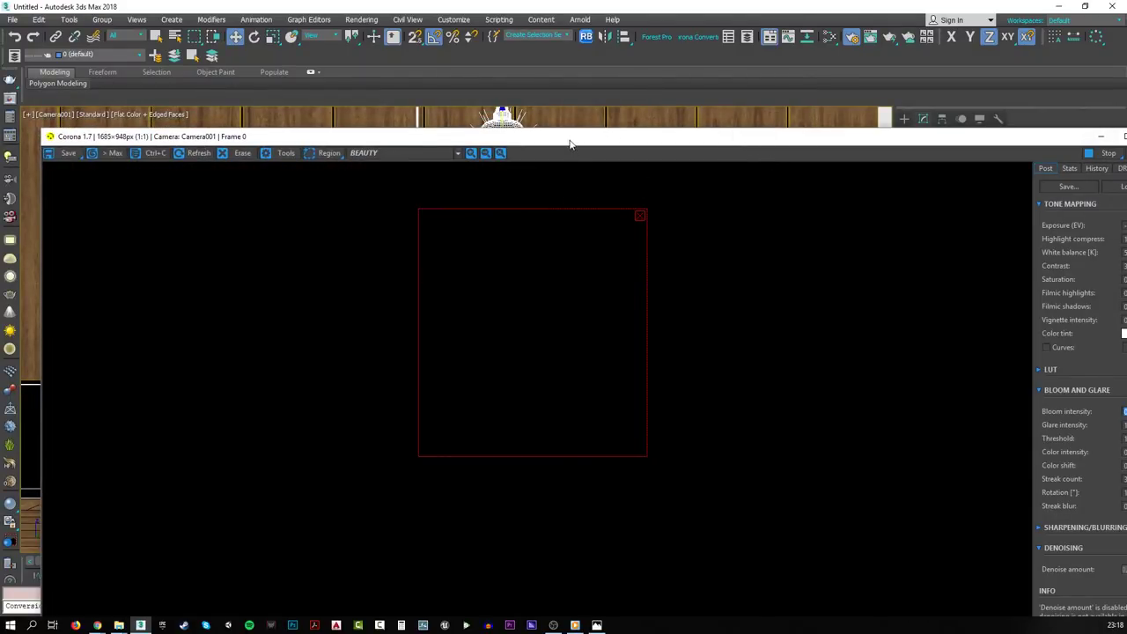
{"action": "double_click", "coordinate": [568, 143]}
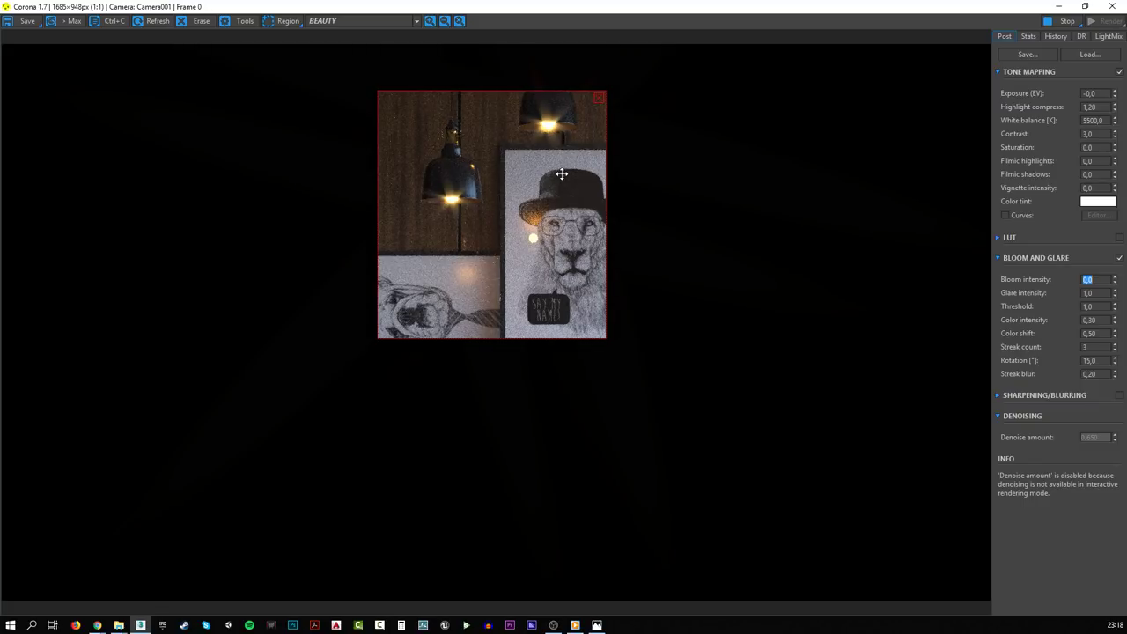
{"action": "left_click", "coordinate": [600, 97]}
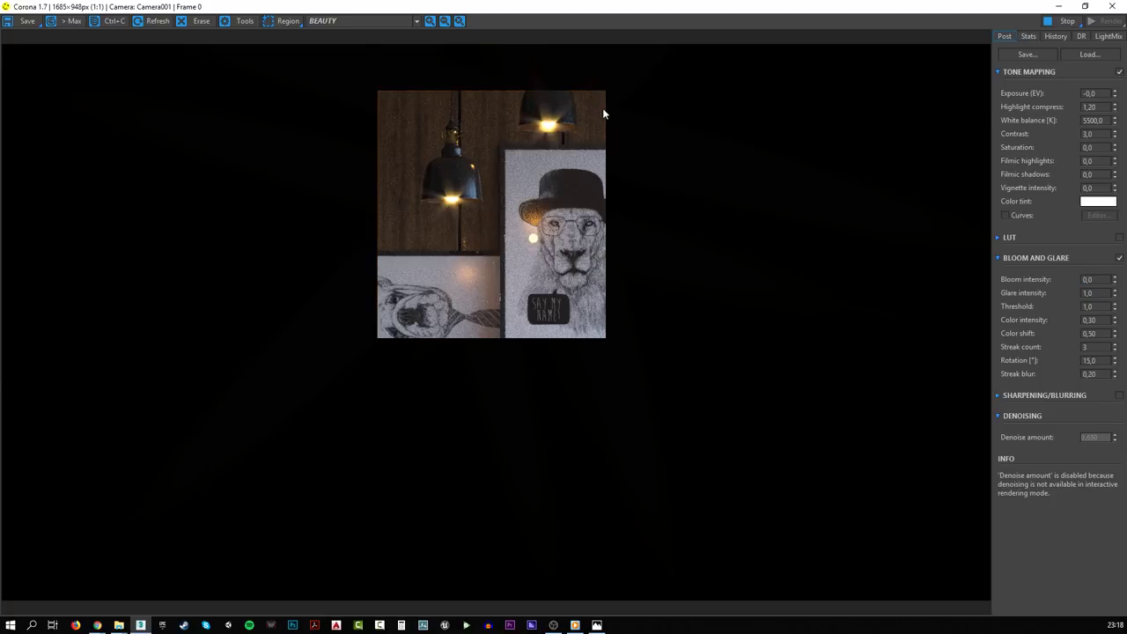
{"action": "left_click", "coordinate": [1059, 6]}
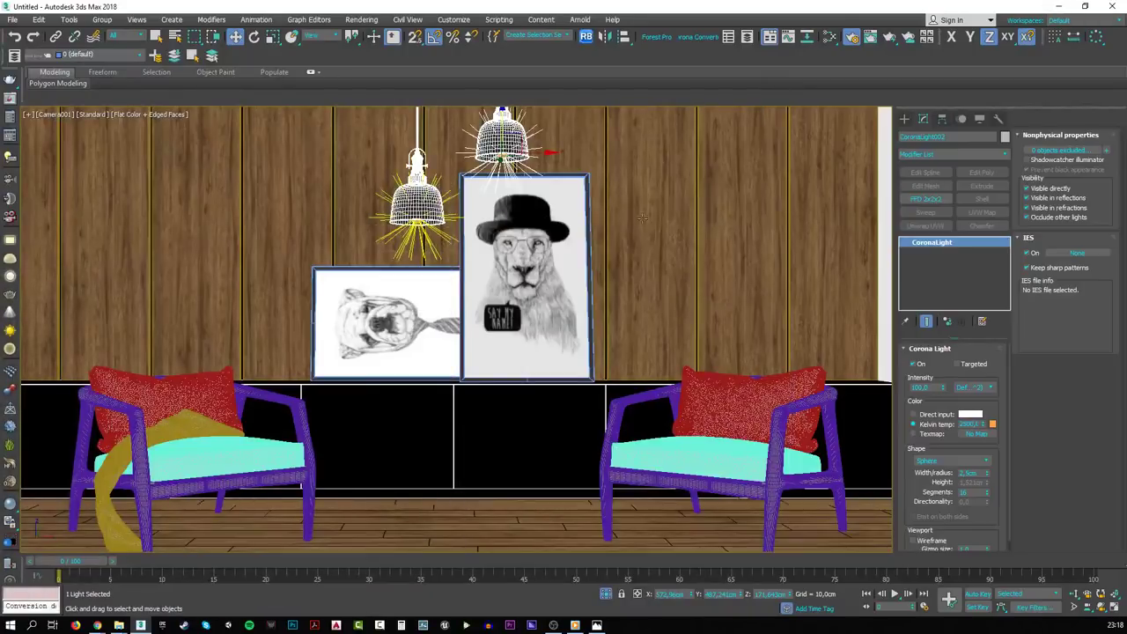
- Check behind the lion print by sliding its element aside and cancelling the moves
{"action": "left_click", "coordinate": [563, 302]}
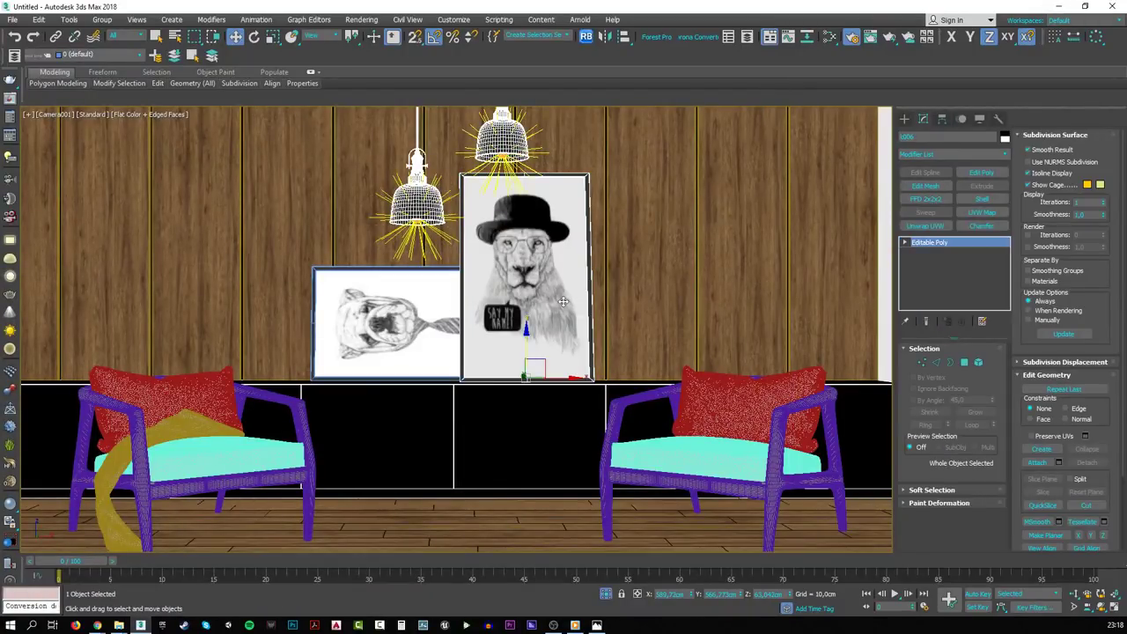
{"action": "key", "text": "5"}
{"action": "left_click", "coordinate": [566, 263]}
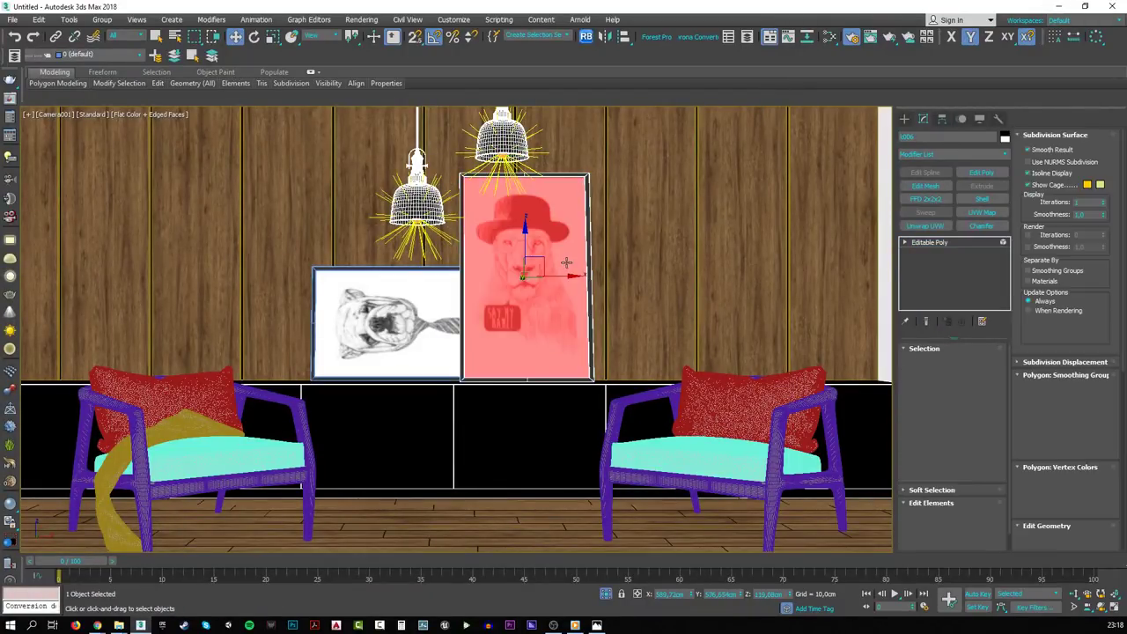
{"action": "left_click_drag", "start_coordinate": [555, 275], "coordinate": [681, 278]}
{"action": "right_click", "coordinate": [680, 278]}
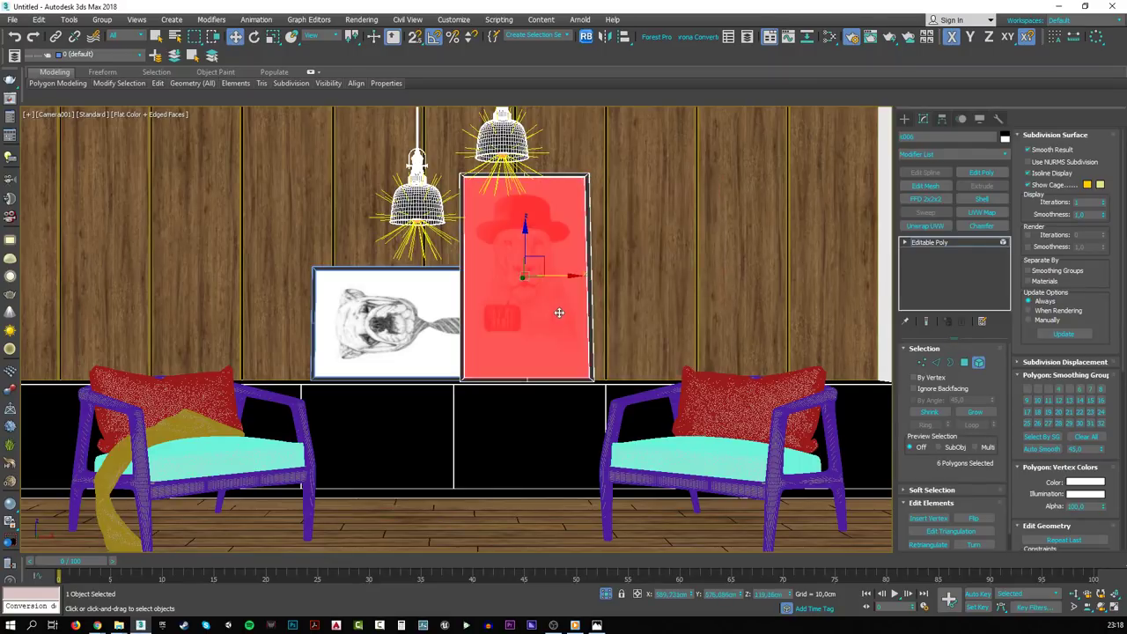
{"action": "left_click_drag", "start_coordinate": [562, 278], "coordinate": [755, 285]}
{"action": "right_click", "coordinate": [755, 286]}
{"action": "left_click", "coordinate": [756, 280]}
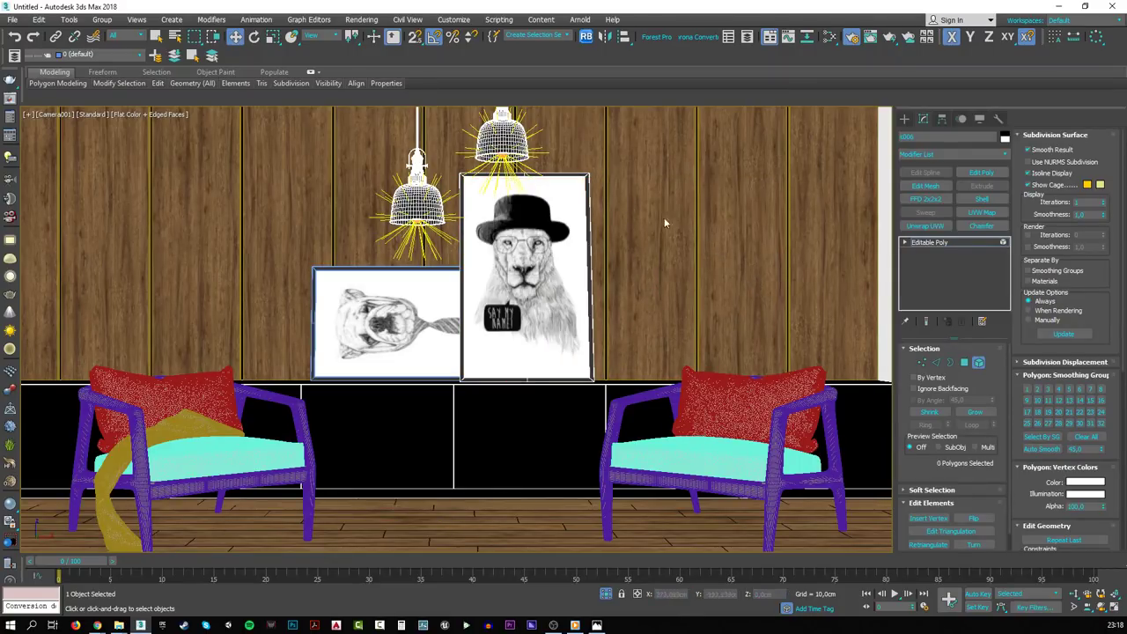
{"action": "key", "text": "5"}
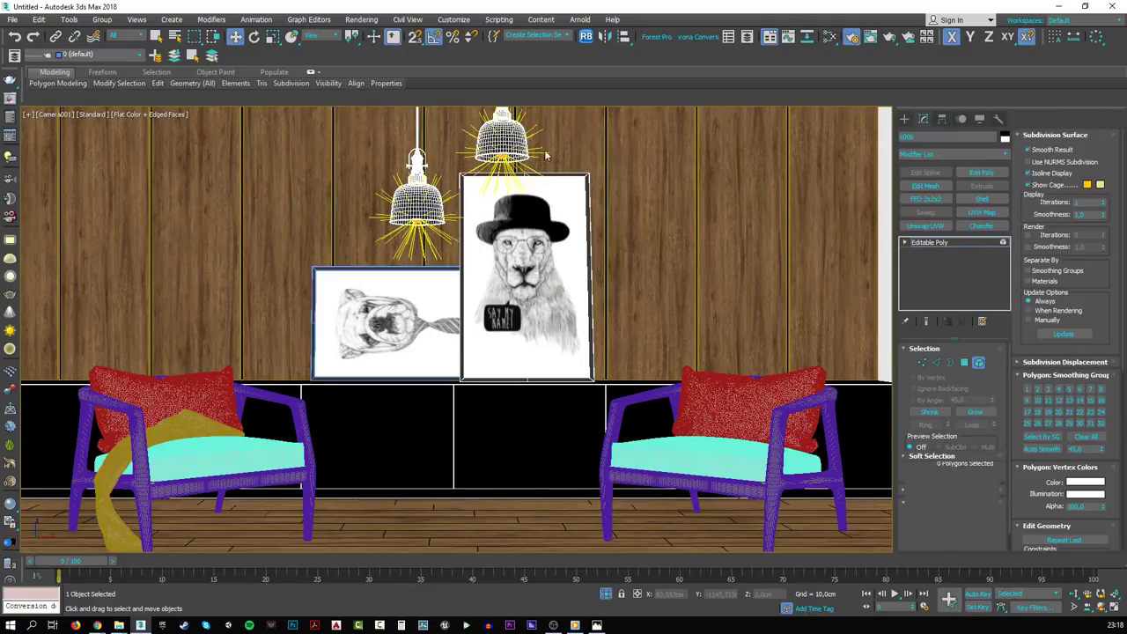
- Set the upper pendant light CoronaLight002 to 1500 K and restore the interactive render
{"action": "left_click", "coordinate": [546, 155]}
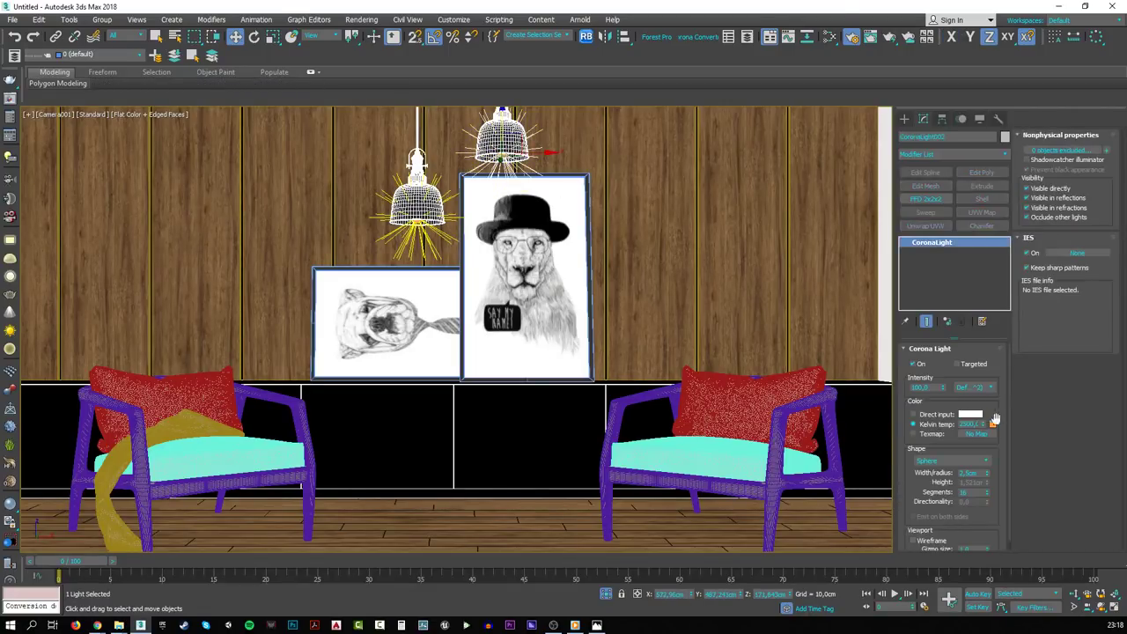
{"action": "double_click", "coordinate": [968, 423]}
{"action": "type", "text": "1500"}
{"action": "key", "text": "Return"}
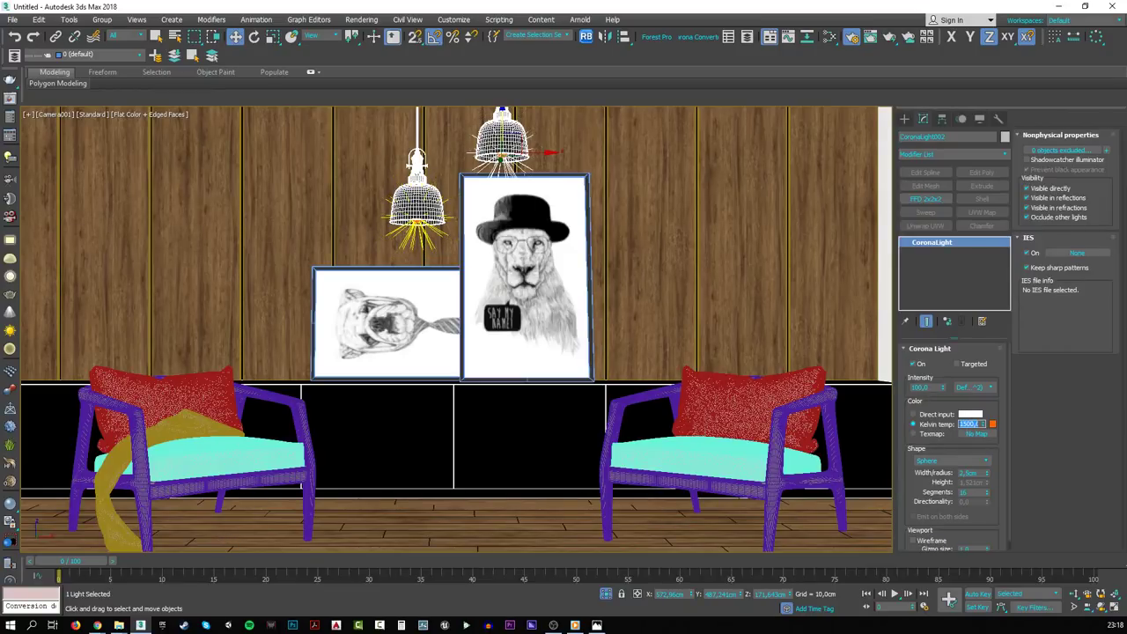
{"action": "left_click", "coordinate": [1101, 35]}
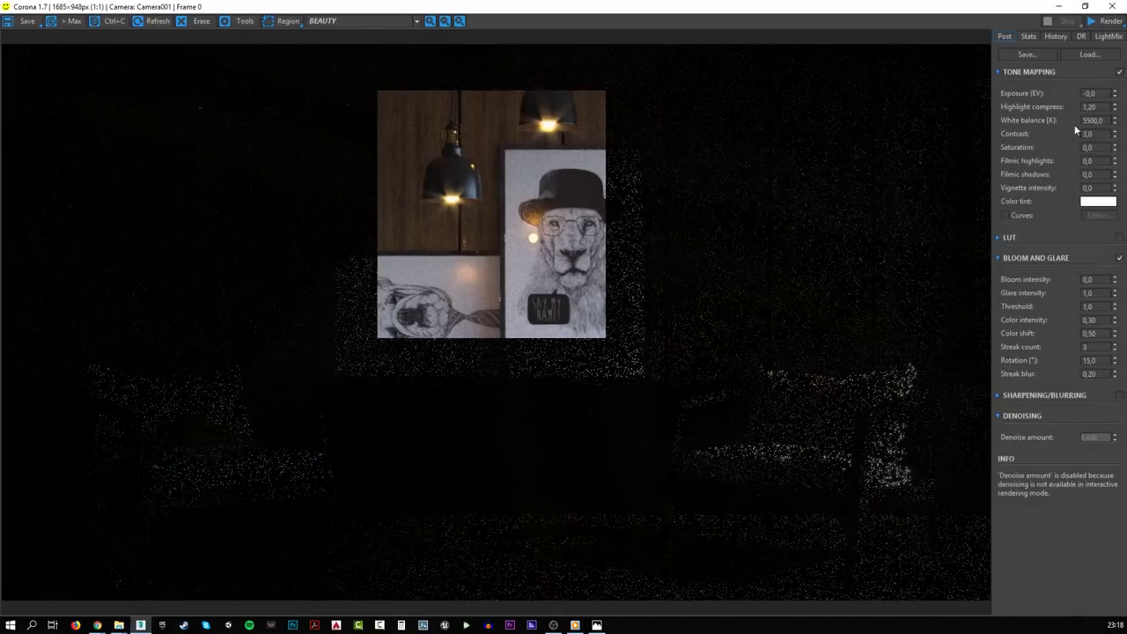
- Float the Corona frame buffer, then maximize it again so the room render refines full-screen
{"action": "left_click_drag", "start_coordinate": [1101, 7], "coordinate": [1124, 138]}
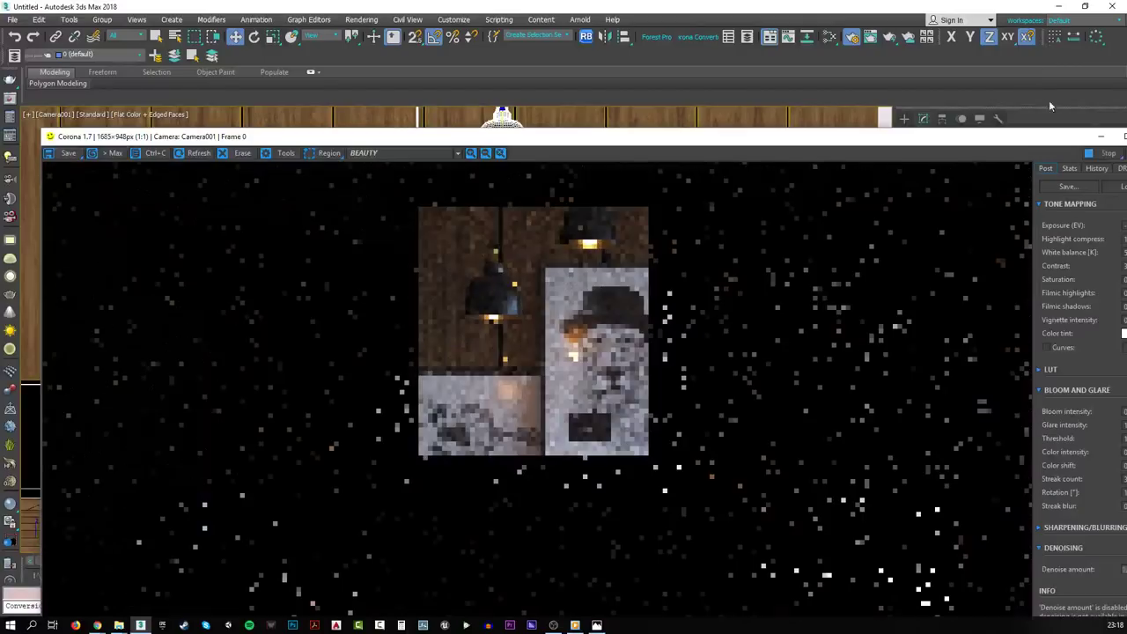
{"action": "double_click", "coordinate": [1125, 139]}
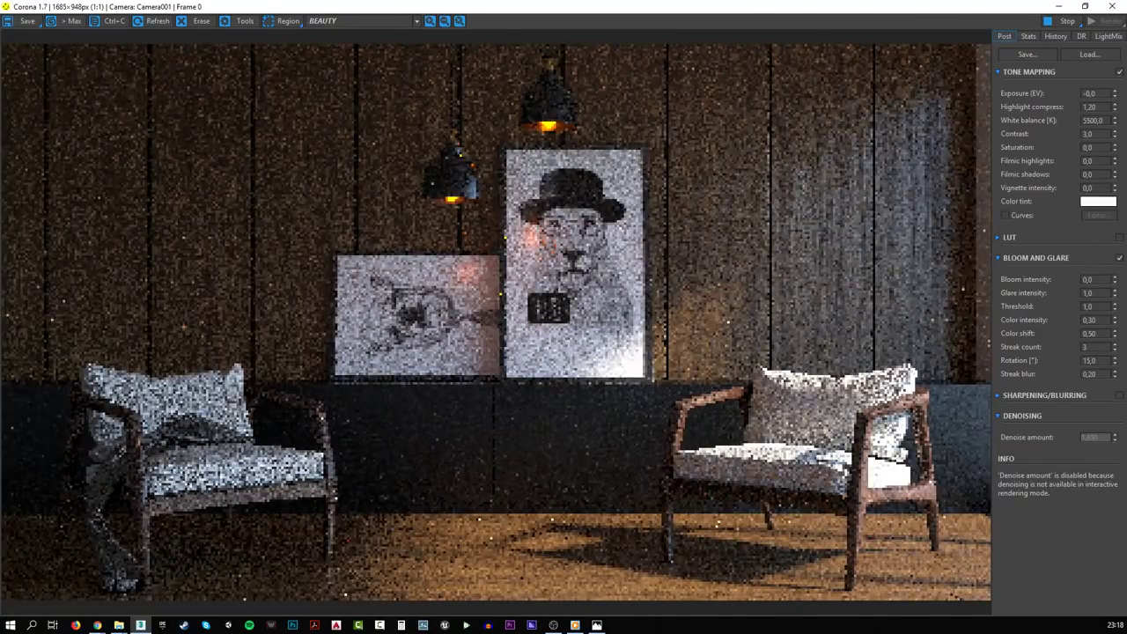
{"action": "left_click", "coordinate": [97, 625]}
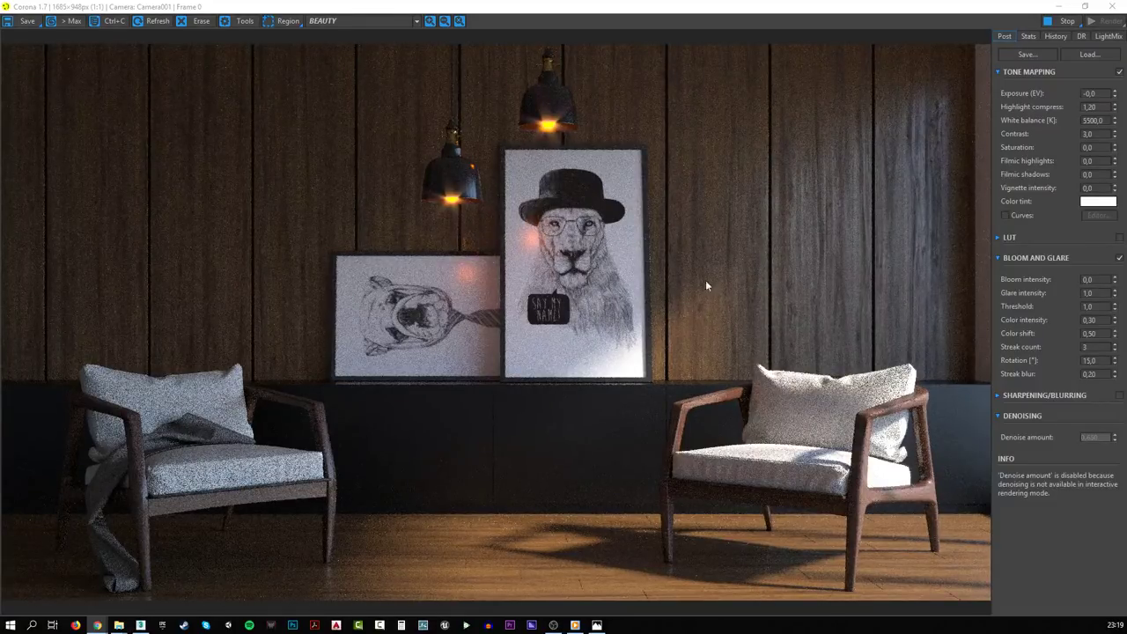
- Set the Corona frame buffer's Tone Mapping Saturation to -0,05
{"action": "left_click", "coordinate": [1104, 149]}
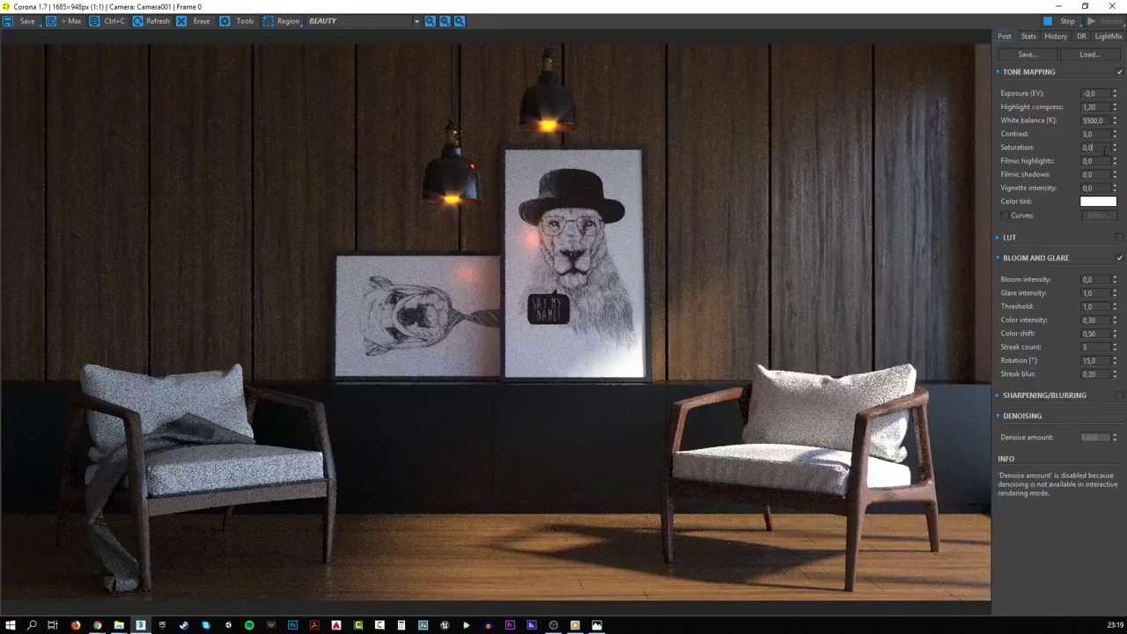
{"action": "double_click", "coordinate": [1104, 149]}
{"action": "type", "text": "-0,05"}
{"action": "key", "text": "Return"}
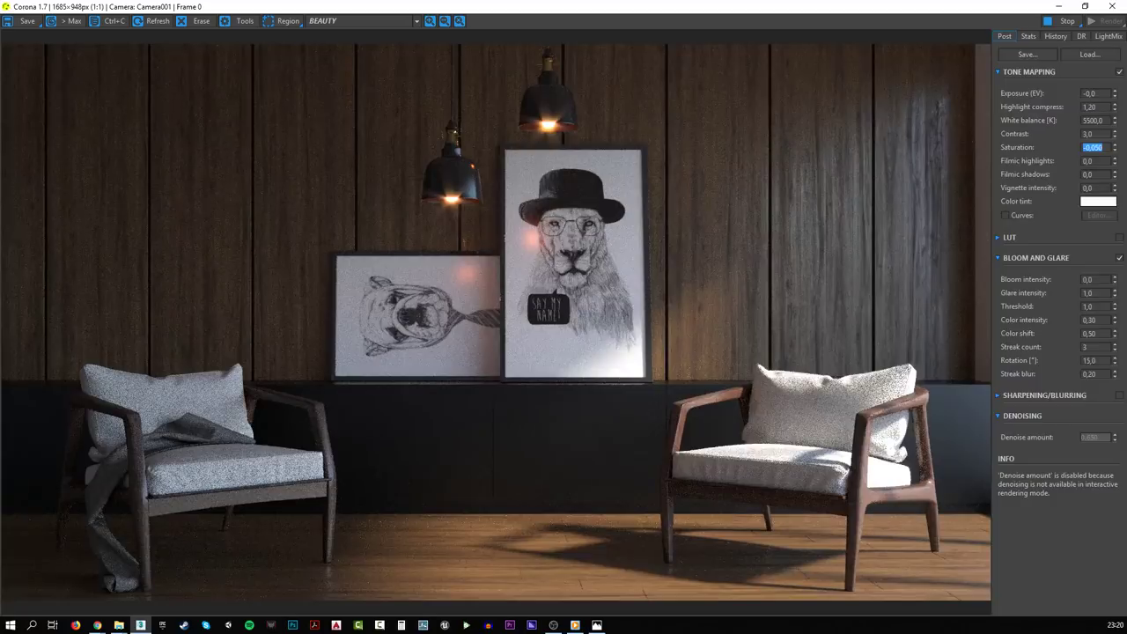
{"action": "key", "text": "alt+Tab"}
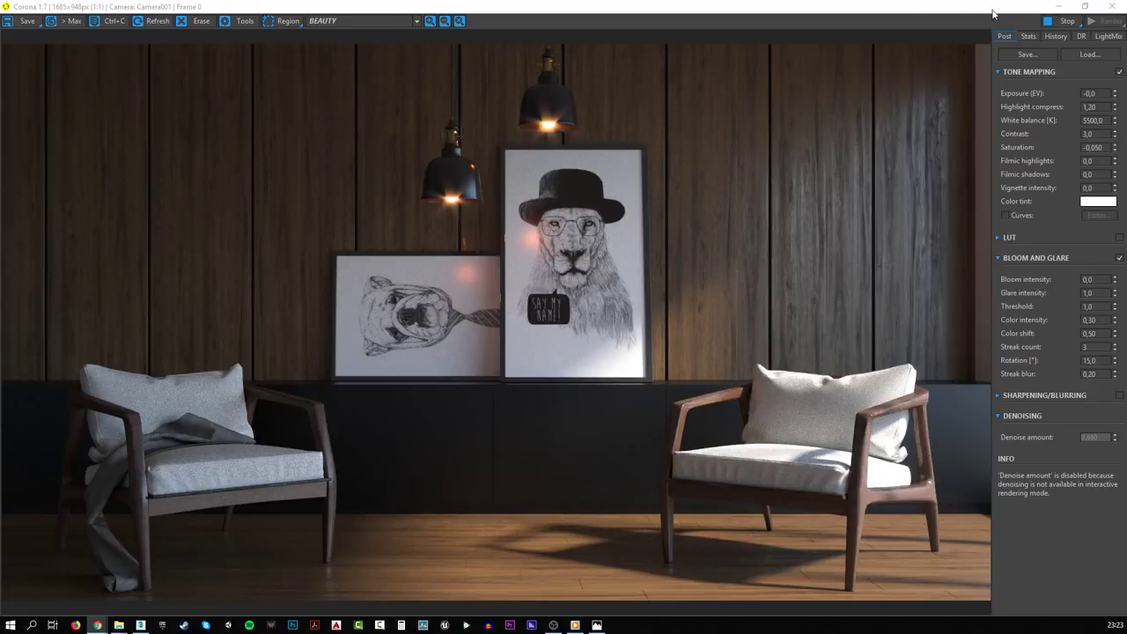
- Stop the Corona render, minimize the frame buffer and select the lower pendant's CoronaLight
{"action": "left_click", "coordinate": [1061, 21]}
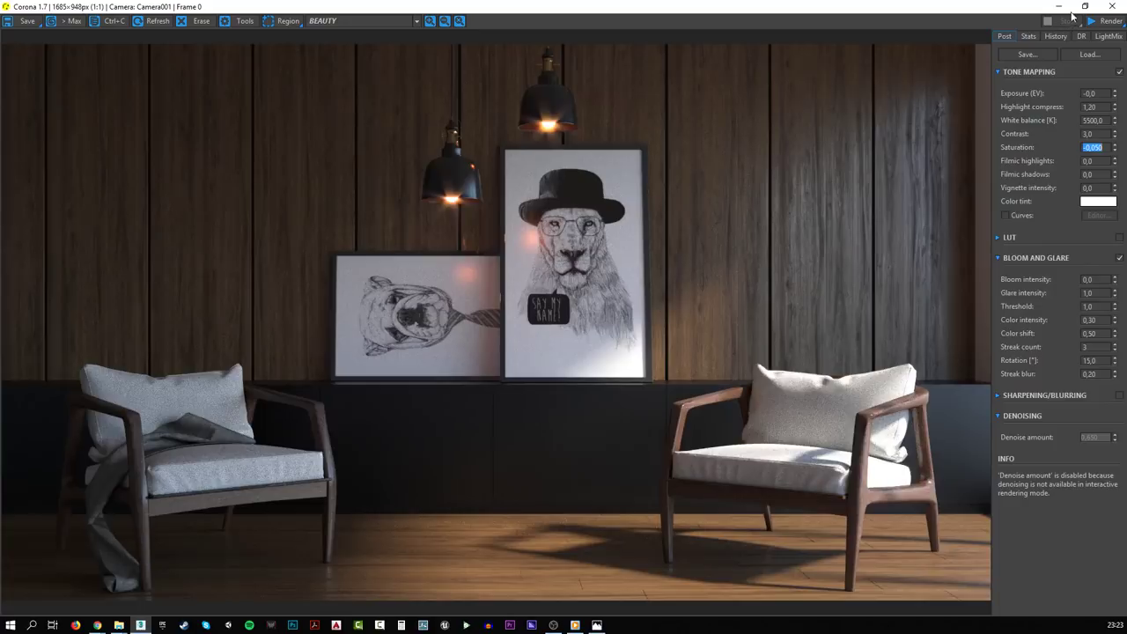
{"action": "left_click", "coordinate": [1058, 6]}
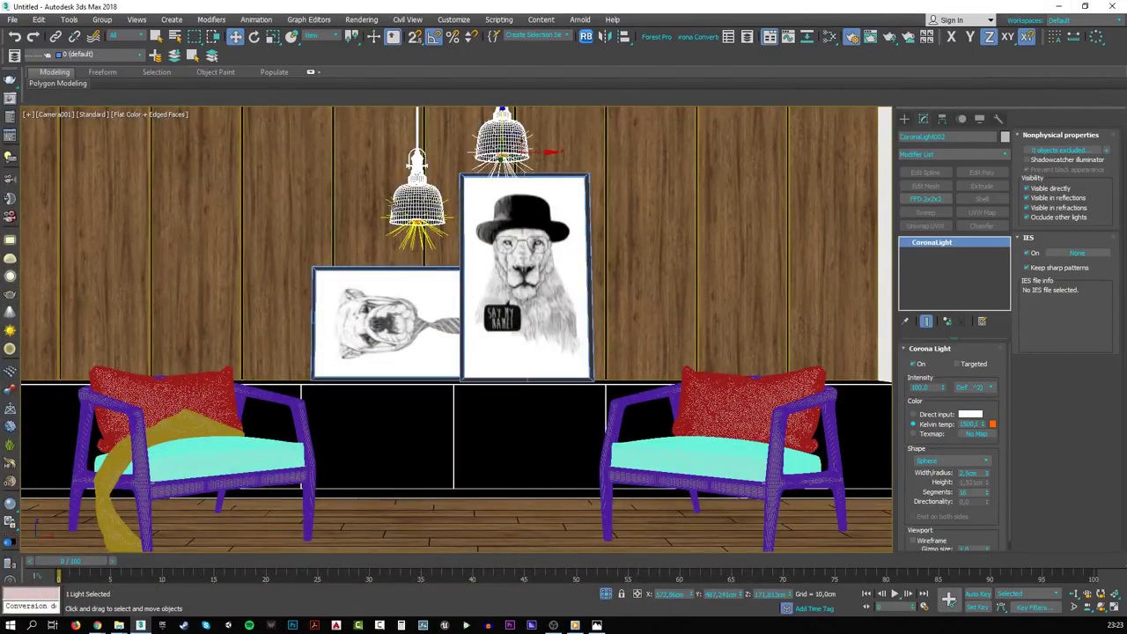
{"action": "left_click", "coordinate": [416, 221]}
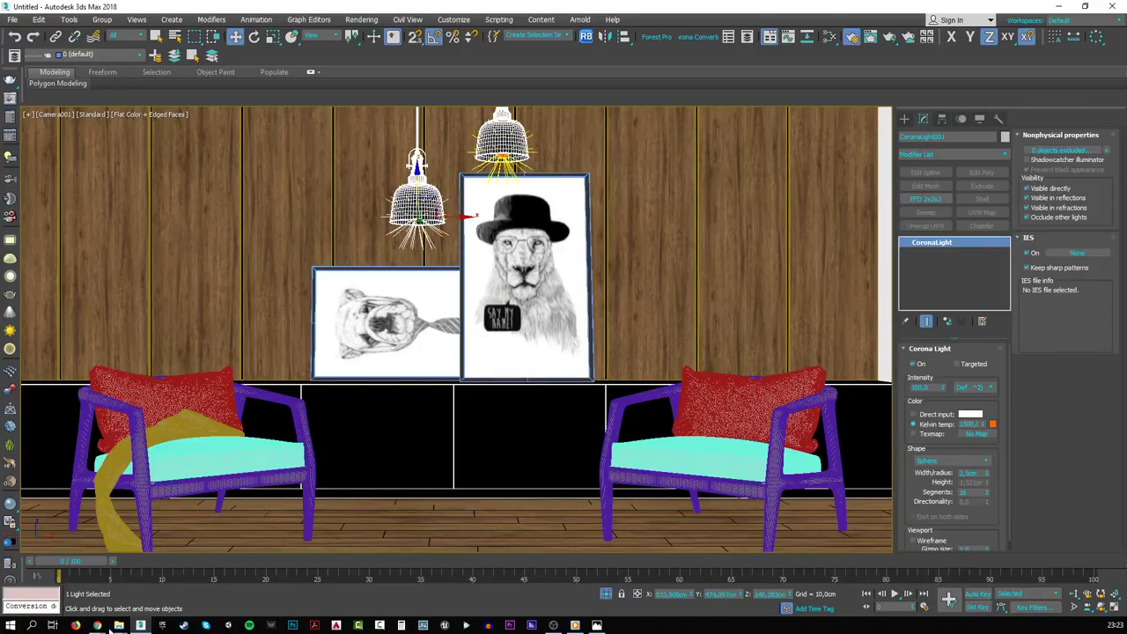
{"action": "mouse_move", "coordinate": [104, 625]}
{"action": "left_click", "coordinate": [176, 581]}
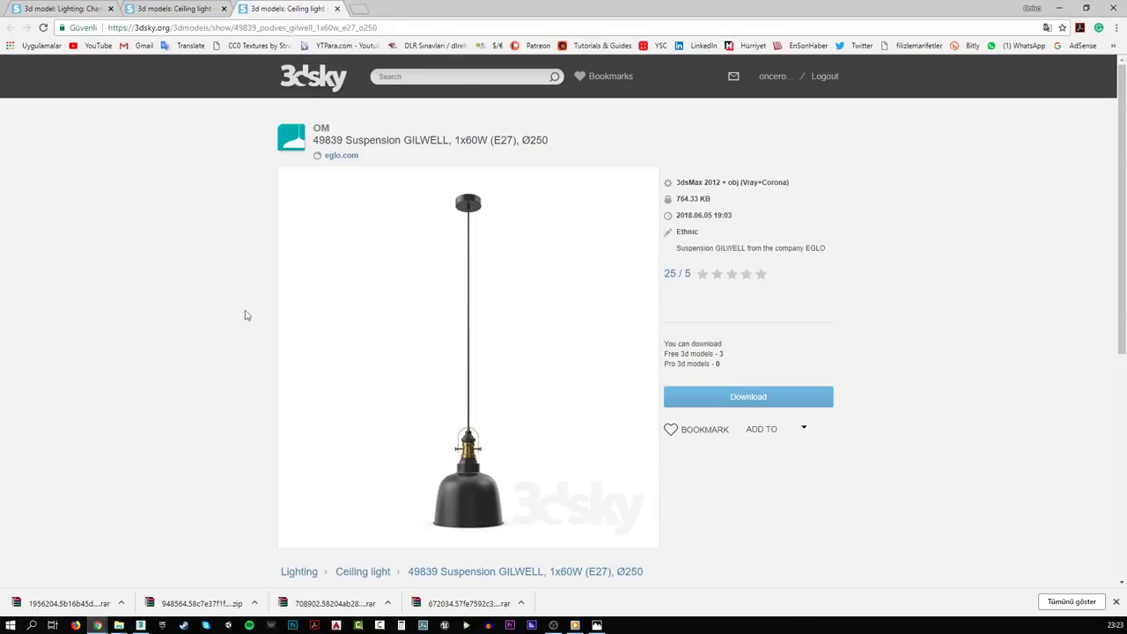
- Show only free models in the 3dsky Furniture › Table category
{"action": "left_click", "coordinate": [301, 79]}
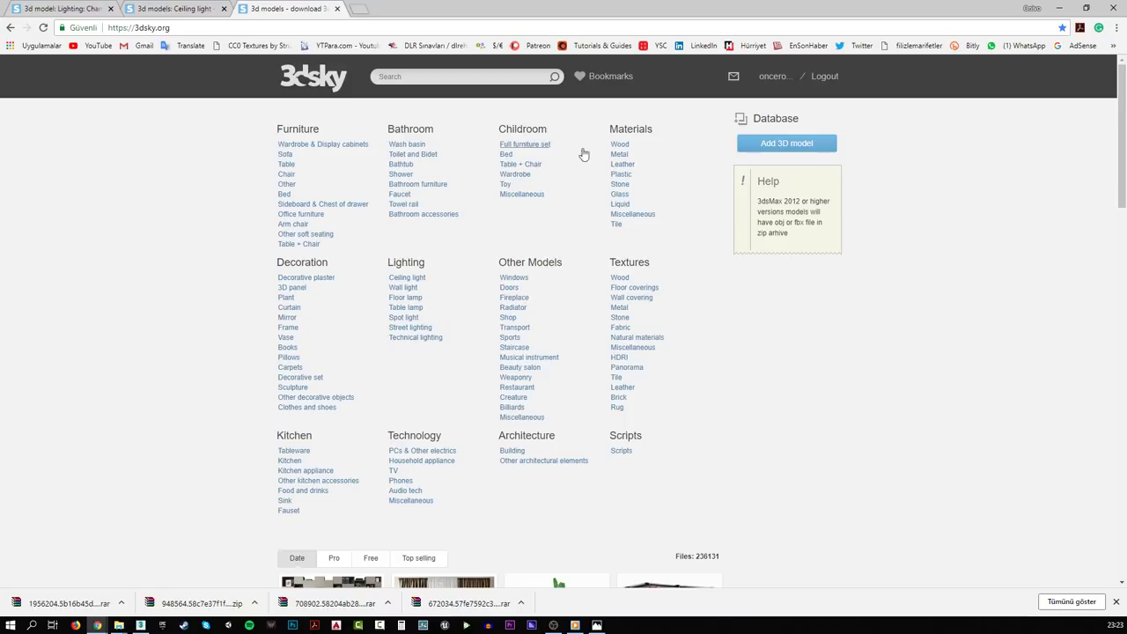
{"action": "left_click", "coordinate": [286, 164]}
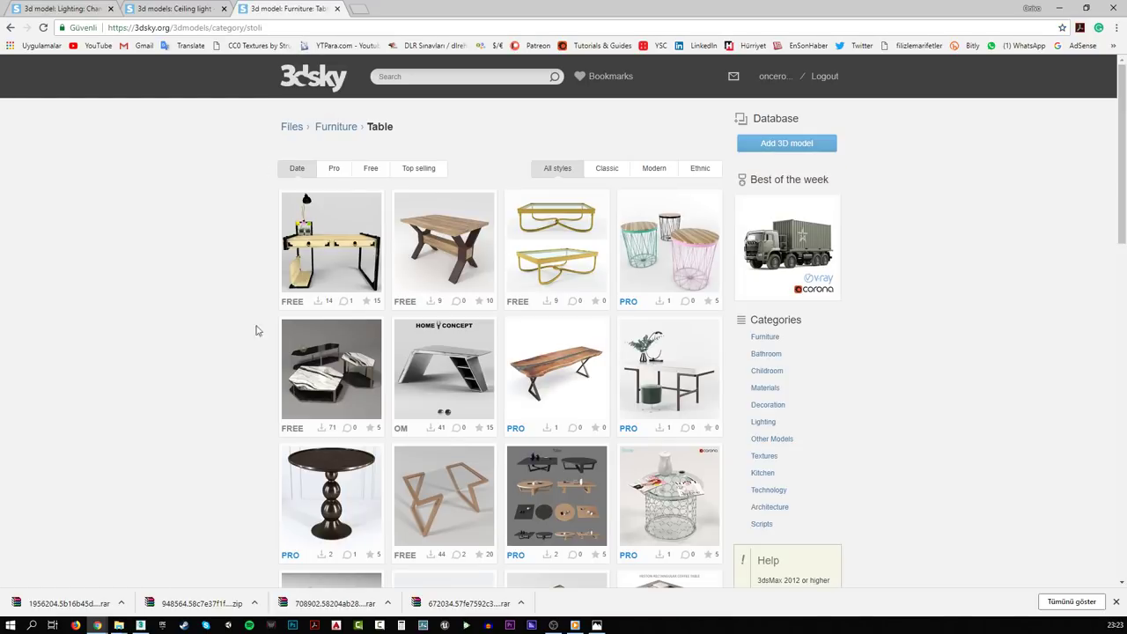
{"action": "left_click", "coordinate": [371, 168]}
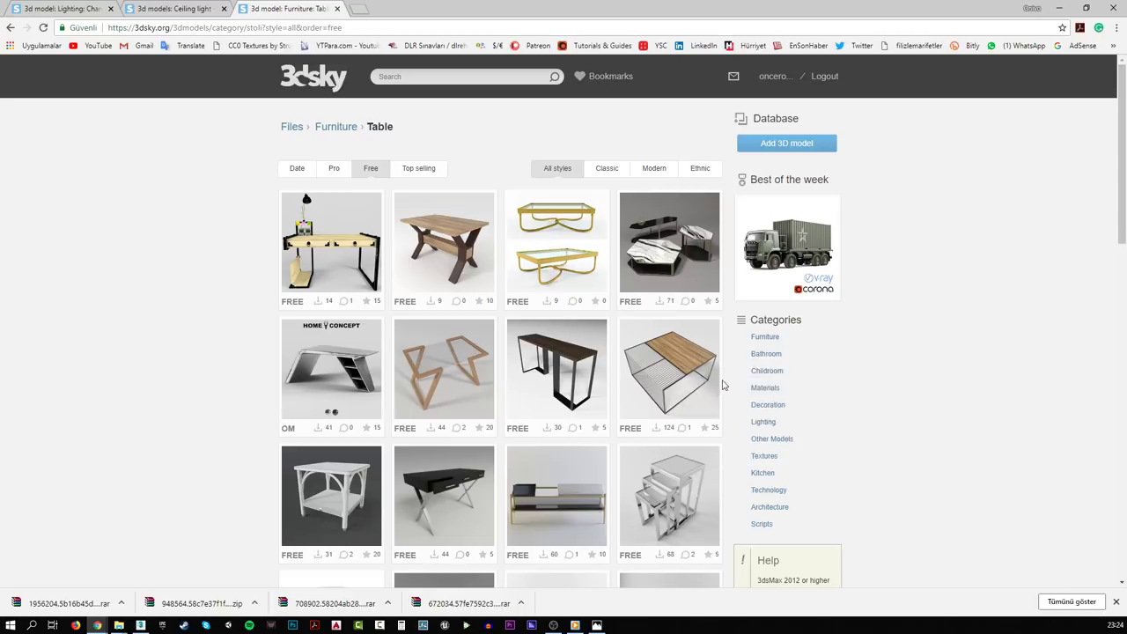
- Scroll down the free Table listing and go to page 2
{"action": "scroll", "coordinate": [255, 303], "scroll_direction": "down", "scroll_amount": 1}
{"action": "scroll", "coordinate": [256, 303], "scroll_direction": "down", "scroll_amount": 1}
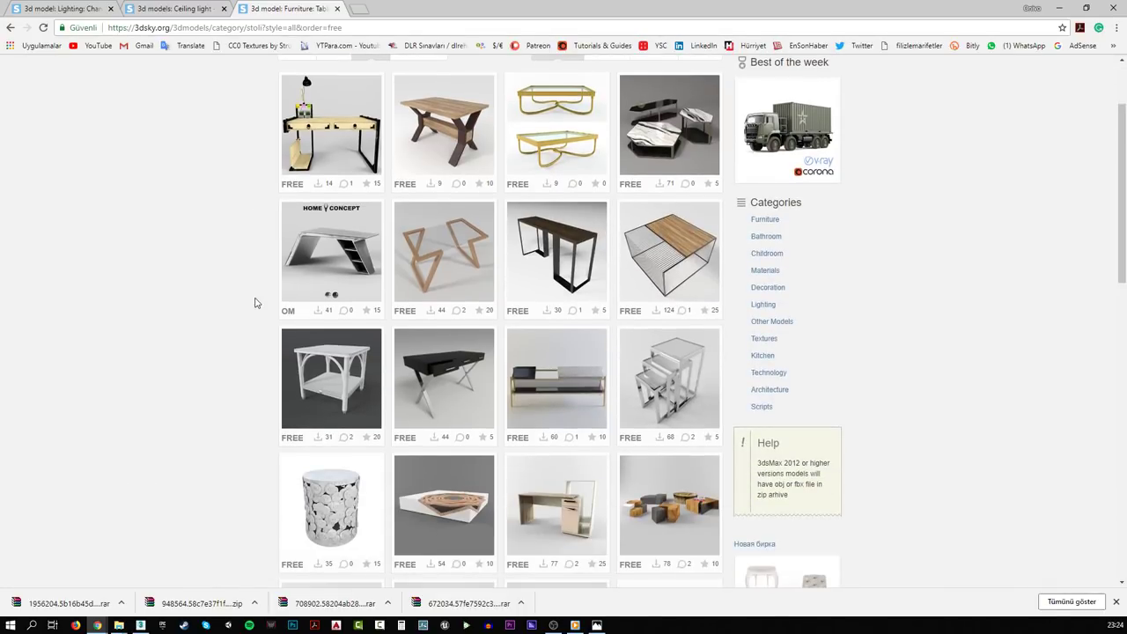
{"action": "scroll", "coordinate": [255, 303], "scroll_direction": "down", "scroll_amount": 2}
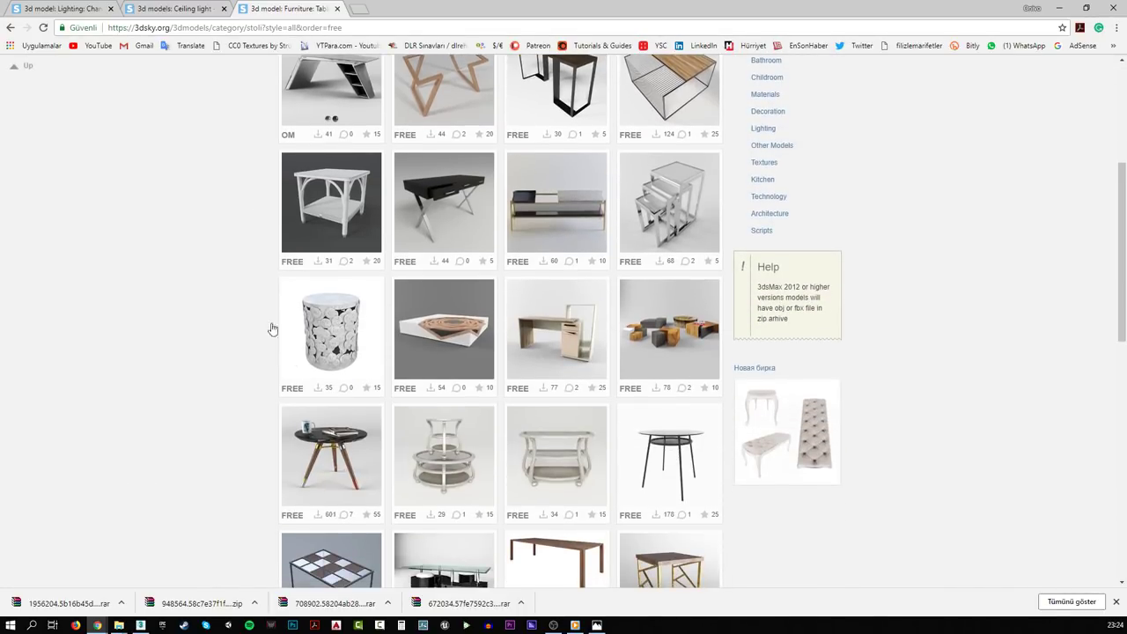
{"action": "mouse_move", "coordinate": [326, 425]}
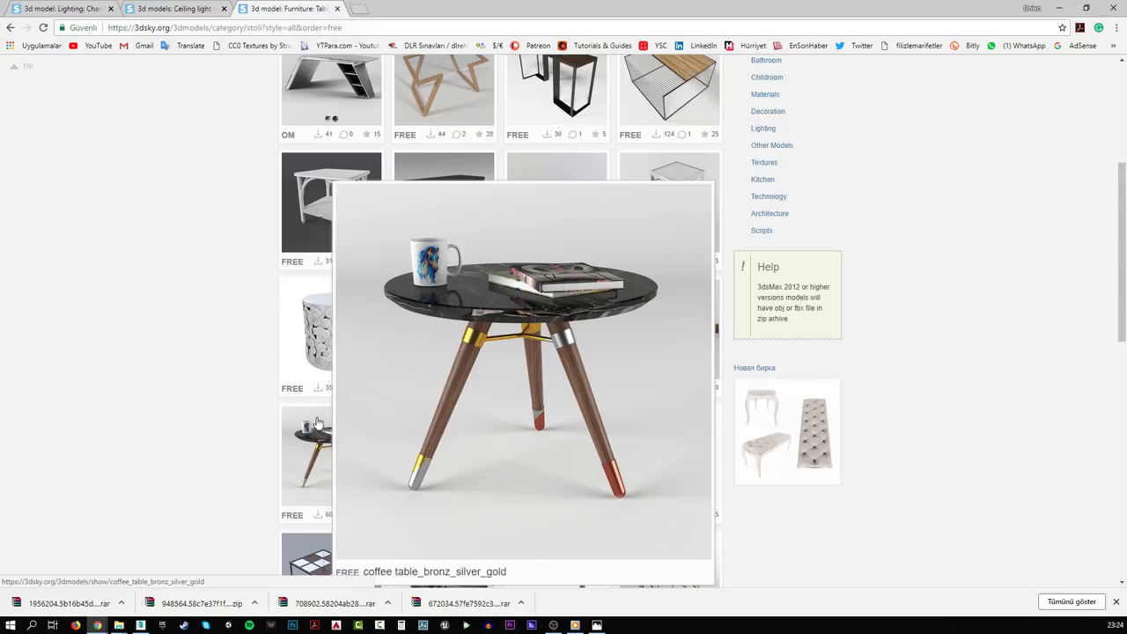
{"action": "scroll", "coordinate": [252, 412], "scroll_direction": "down", "scroll_amount": 1}
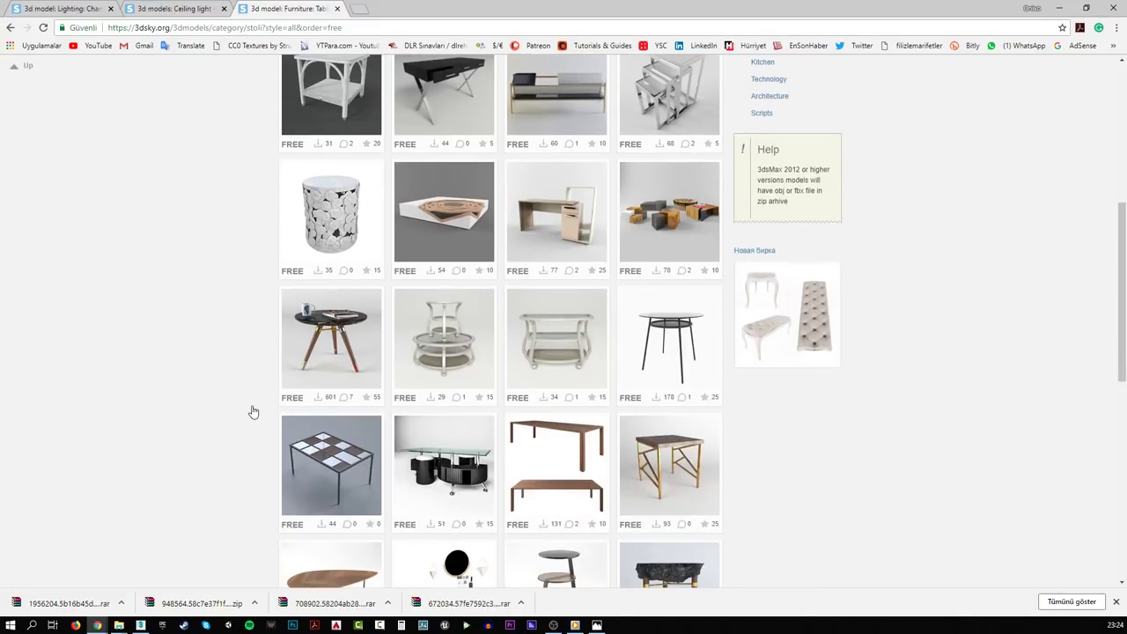
{"action": "scroll", "coordinate": [252, 412], "scroll_direction": "down", "scroll_amount": 1}
{"action": "scroll", "coordinate": [253, 411], "scroll_direction": "down", "scroll_amount": 1}
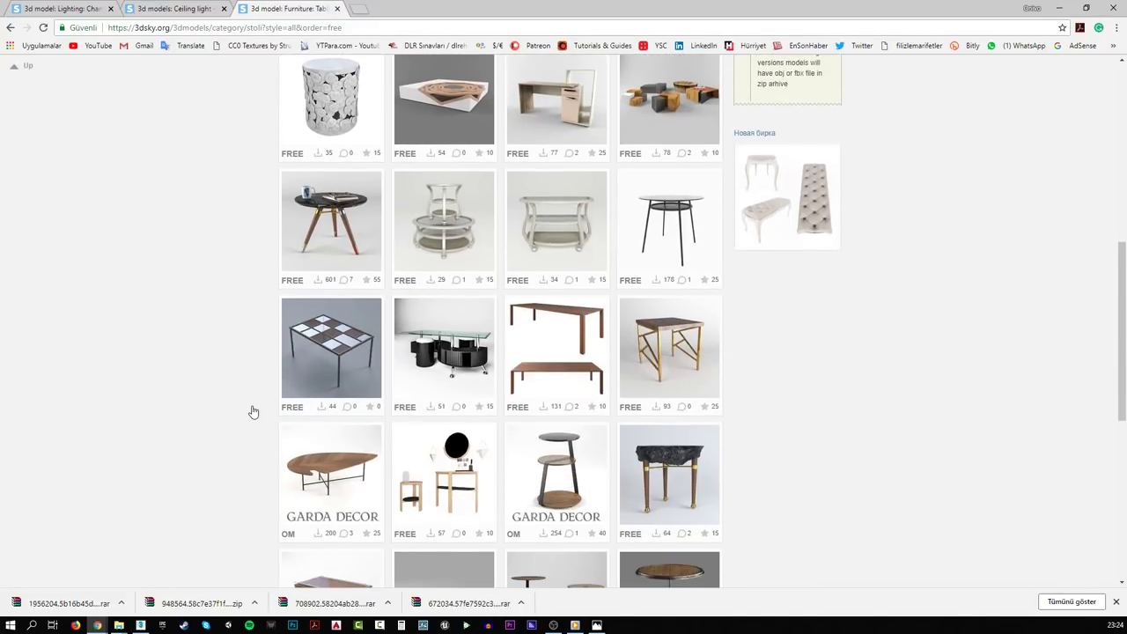
{"action": "scroll", "coordinate": [253, 411], "scroll_direction": "down", "scroll_amount": 2}
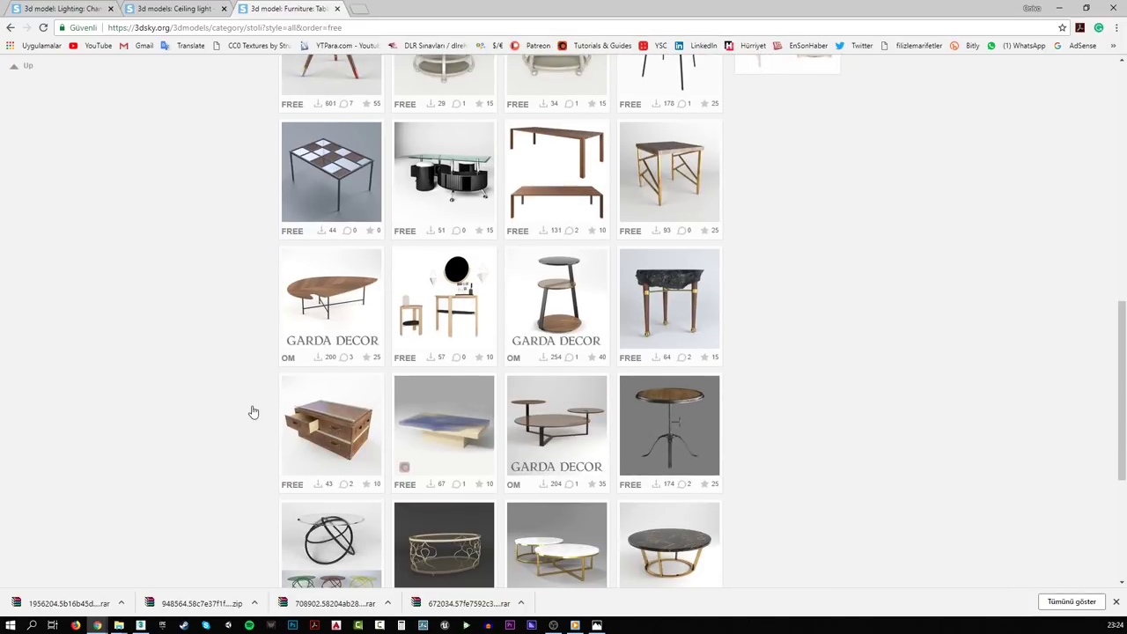
{"action": "scroll", "coordinate": [253, 411], "scroll_direction": "down", "scroll_amount": 2}
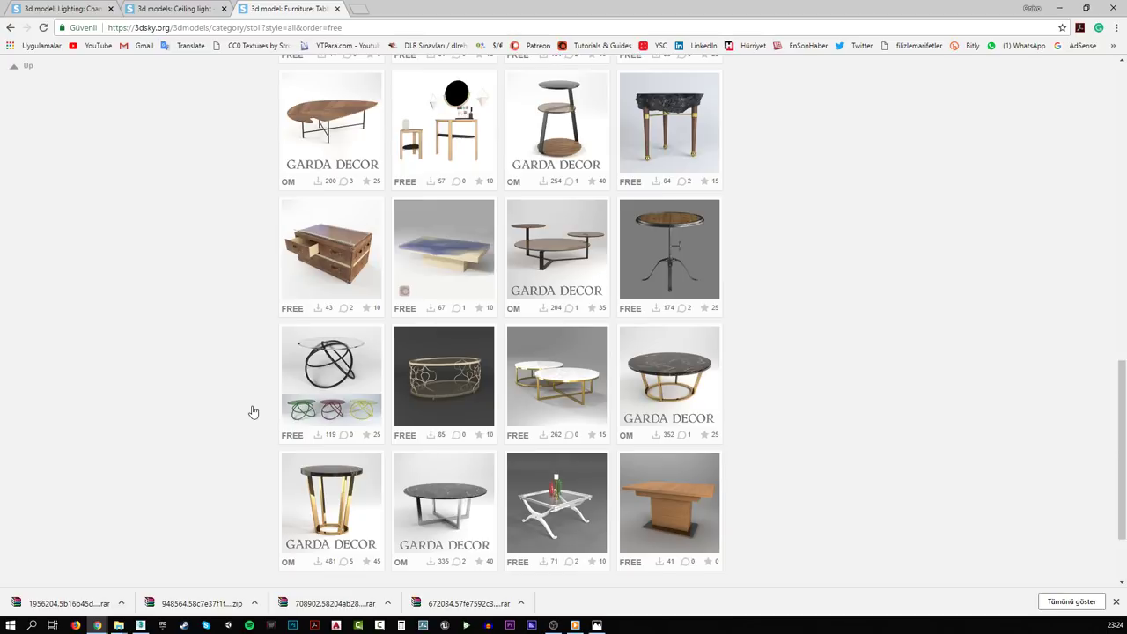
{"action": "scroll", "coordinate": [253, 411], "scroll_direction": "down", "scroll_amount": 2}
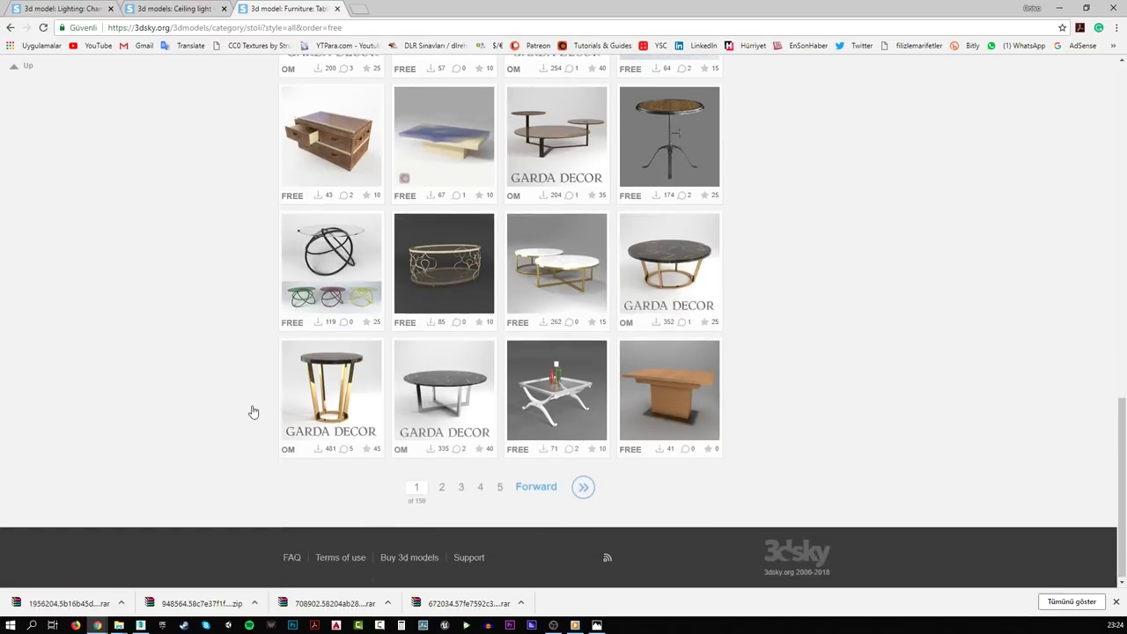
{"action": "left_click", "coordinate": [442, 489]}
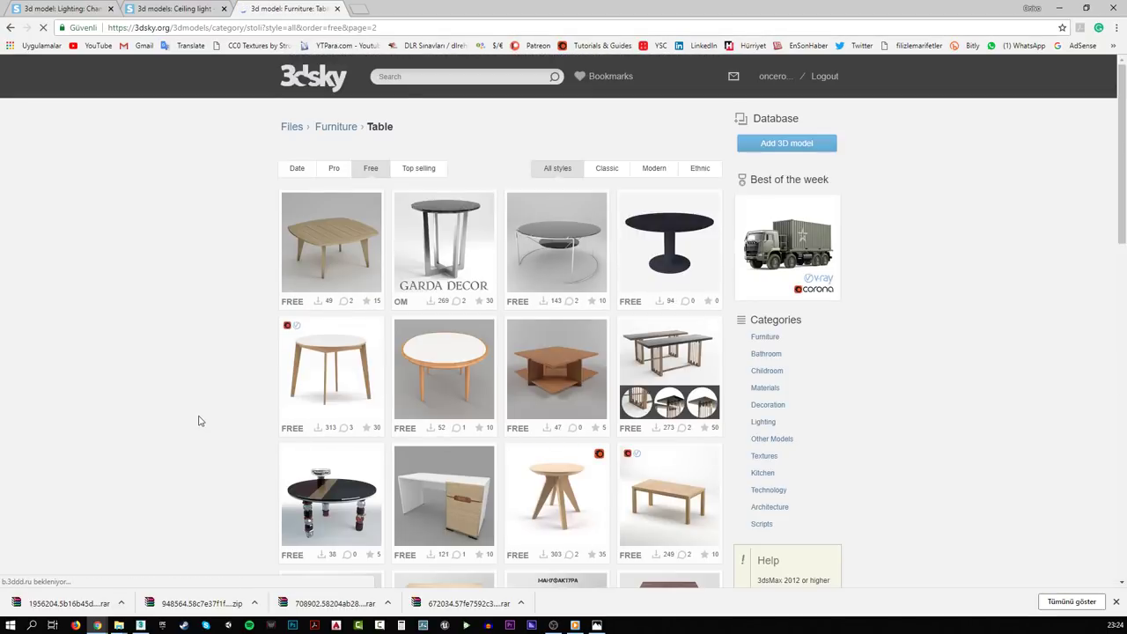
- Open the Mireya Copper table's model page in a new tab
{"action": "scroll", "coordinate": [199, 422], "scroll_direction": "down", "scroll_amount": 2}
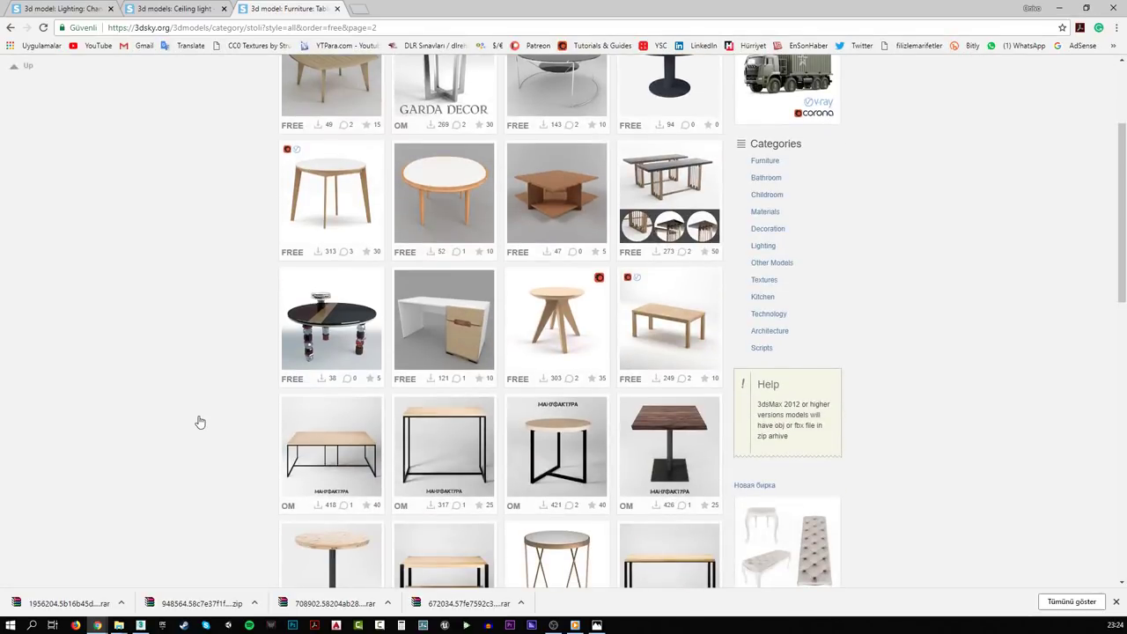
{"action": "scroll", "coordinate": [200, 422], "scroll_direction": "down", "scroll_amount": 3}
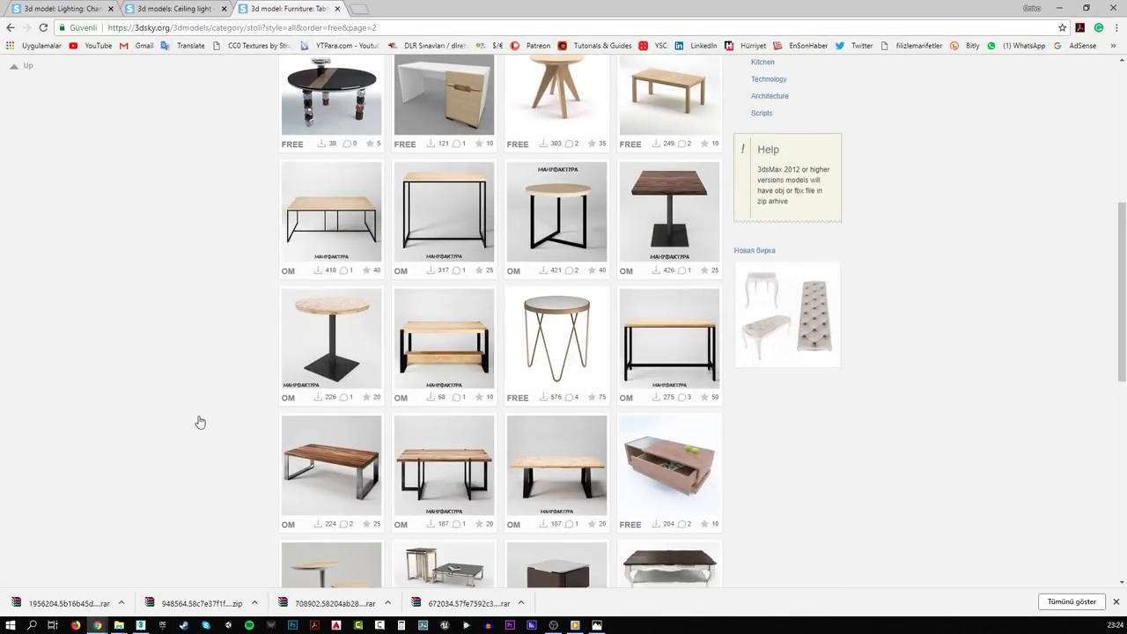
{"action": "mouse_move", "coordinate": [551, 312]}
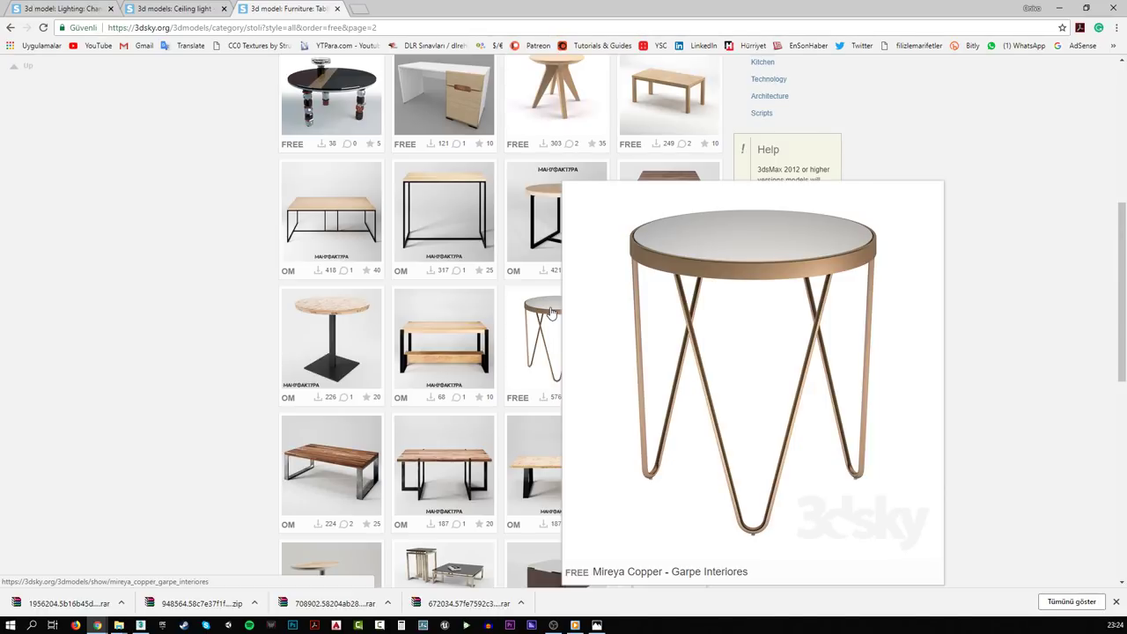
{"action": "middle_click", "coordinate": [552, 312]}
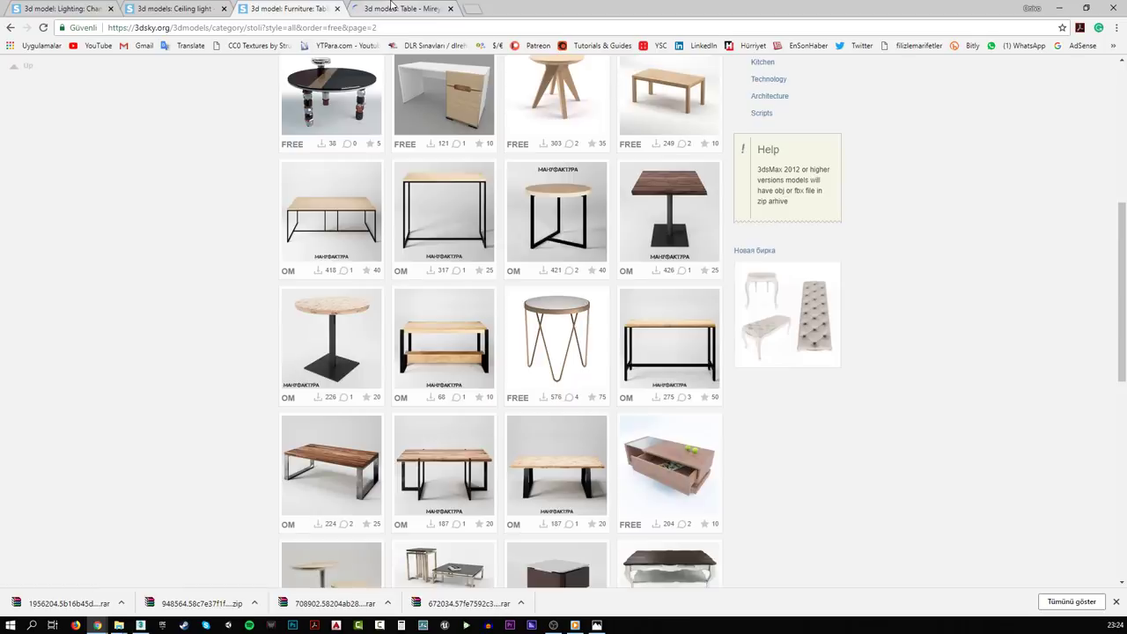
{"action": "left_click", "coordinate": [395, 9]}
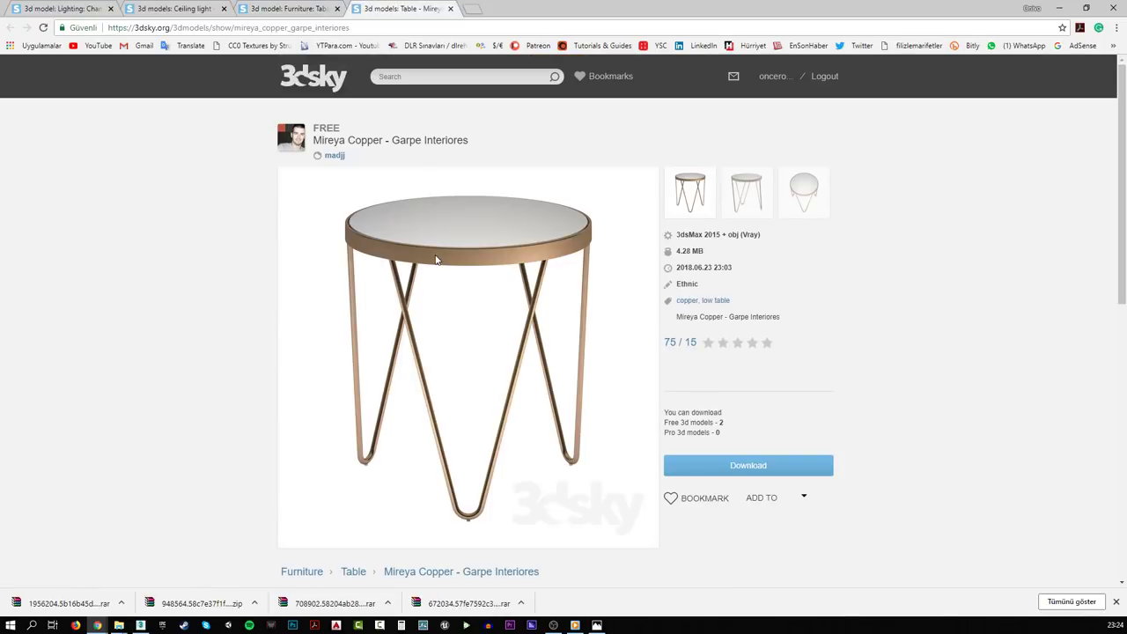
- Download the Mireya Copper model and show the archive in its folder
{"action": "left_click", "coordinate": [745, 467]}
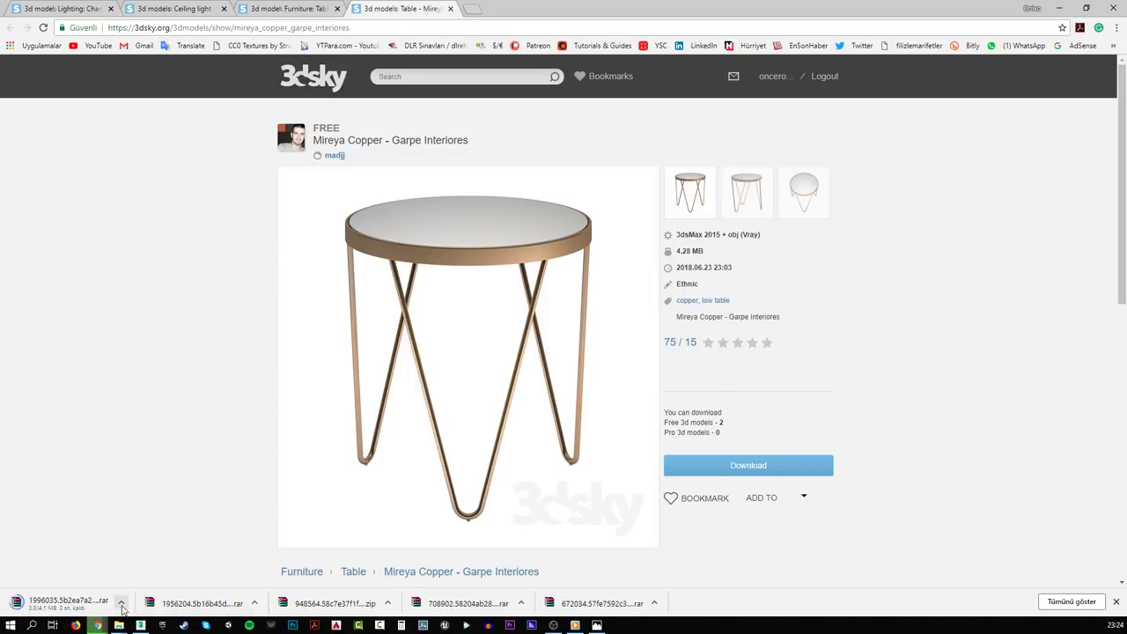
{"action": "left_click", "coordinate": [123, 609]}
{"action": "left_click", "coordinate": [138, 571]}
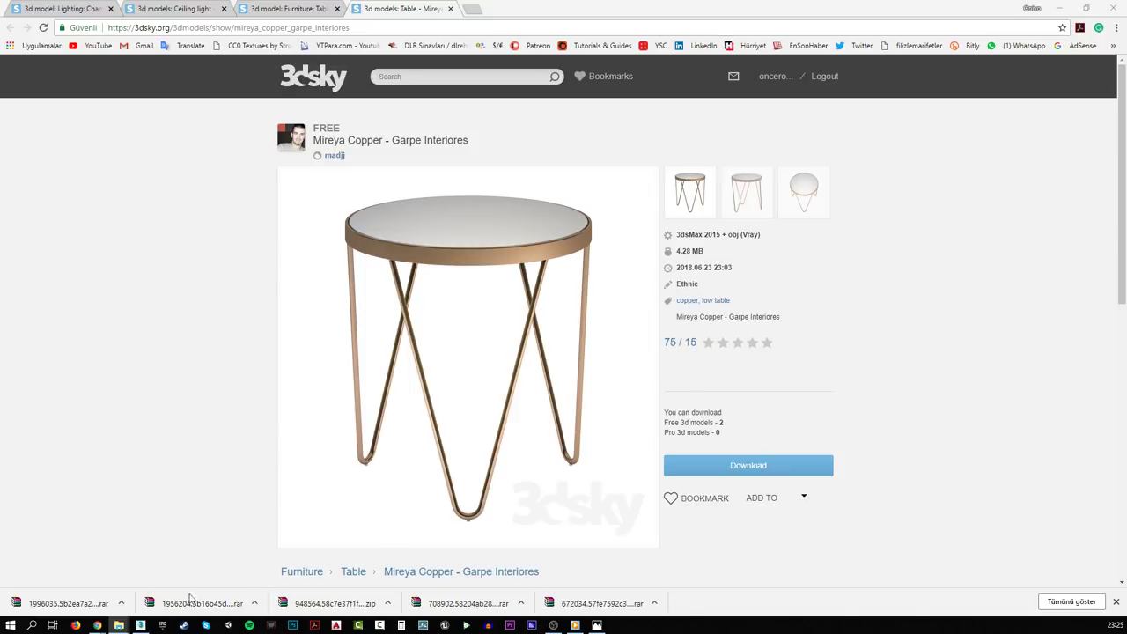
{"action": "left_click", "coordinate": [140, 626]}
- Merge the Mireya Copper object from Mireya Copper_model.max in the downloaded folder
{"action": "left_click", "coordinate": [12, 18]}
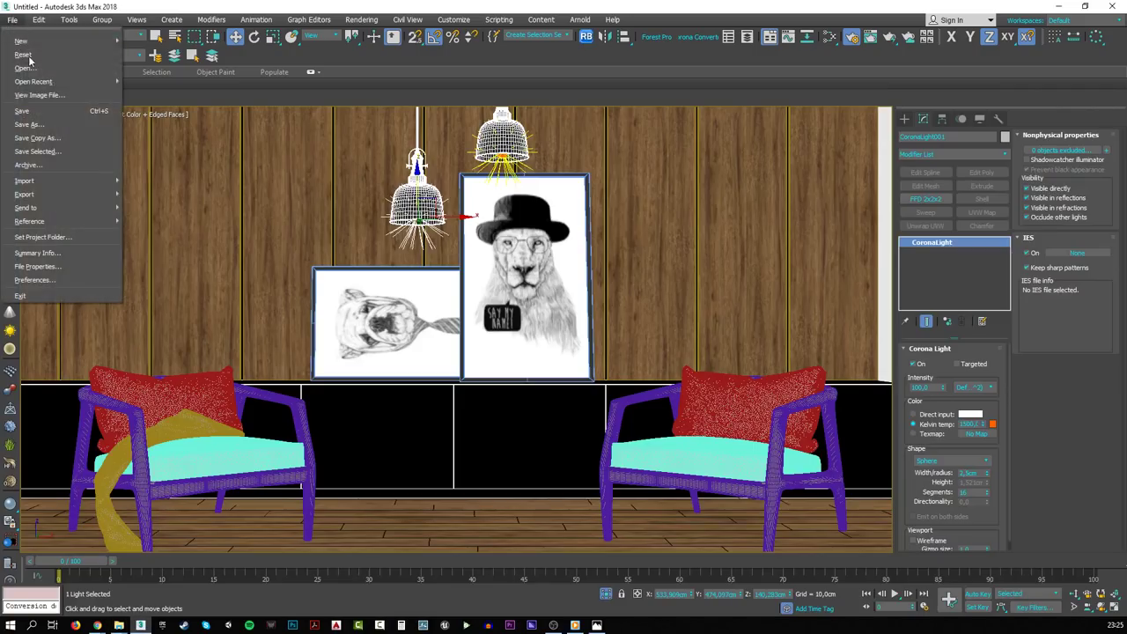
{"action": "mouse_move", "coordinate": [91, 182]}
{"action": "left_click", "coordinate": [145, 202]}
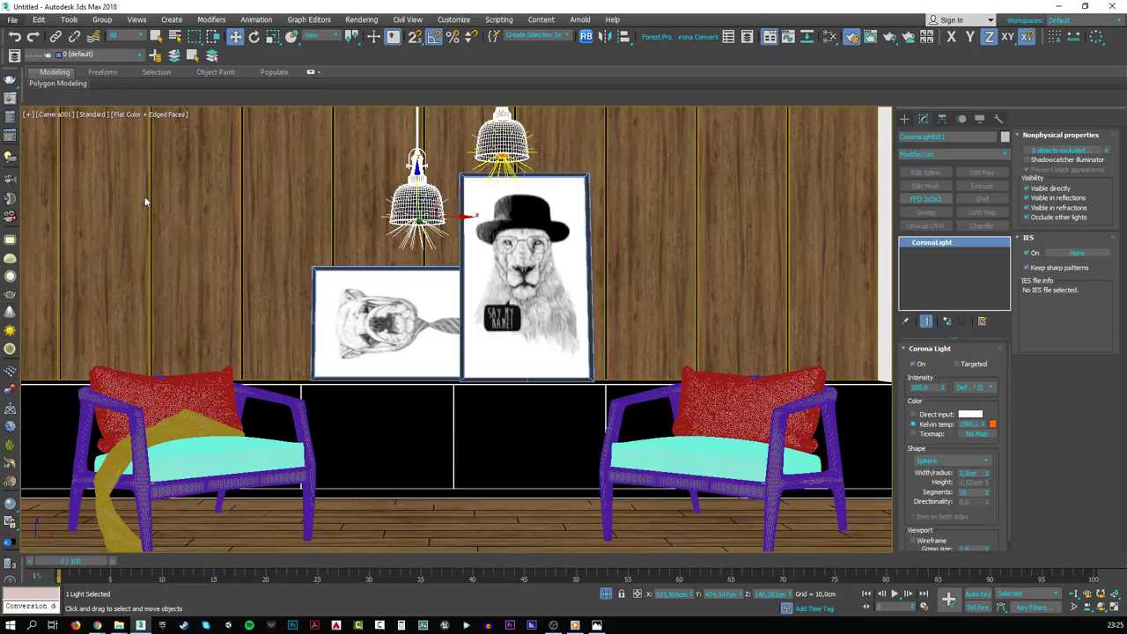
{"action": "key", "text": "ctrl+v"}
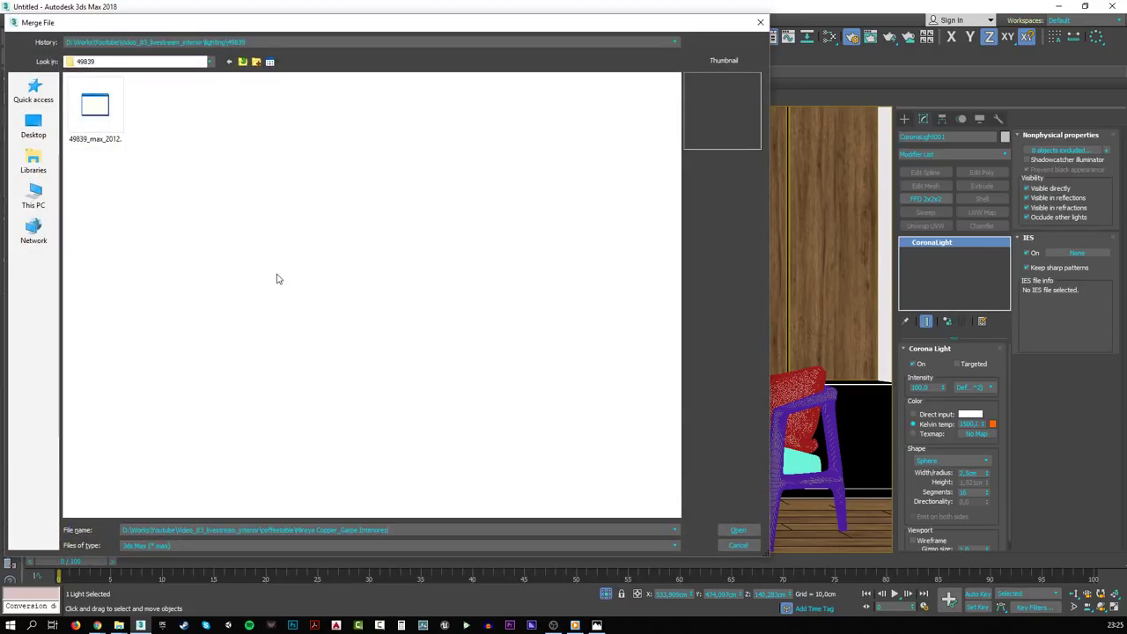
{"action": "key", "text": "Return"}
{"action": "left_click", "coordinate": [156, 108]}
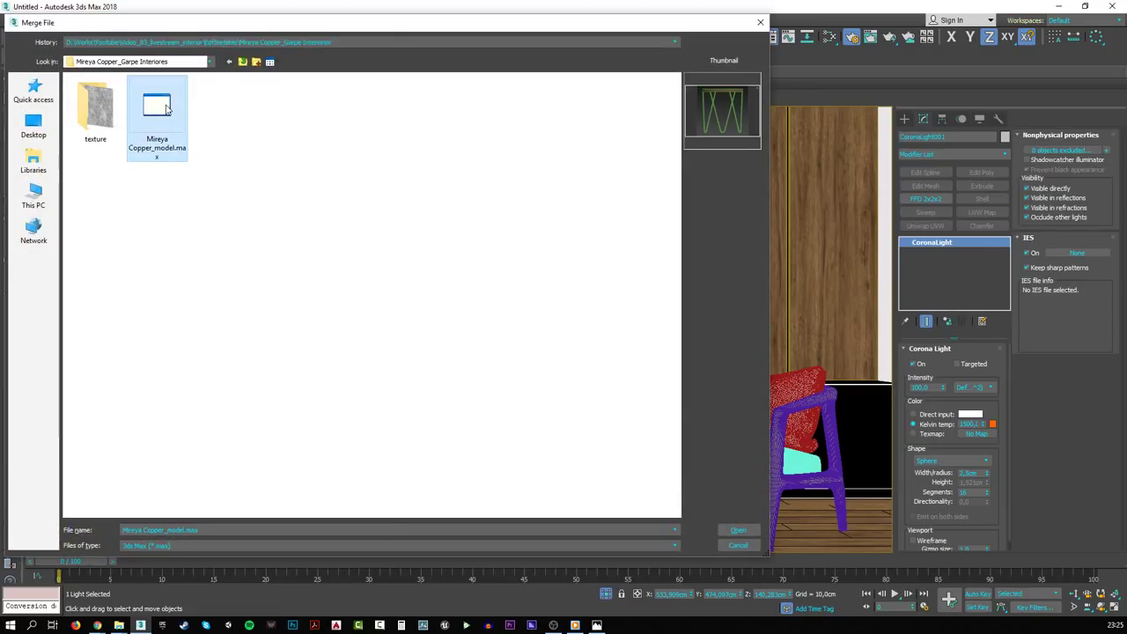
{"action": "double_click", "coordinate": [166, 108]}
{"action": "double_click", "coordinate": [493, 213]}
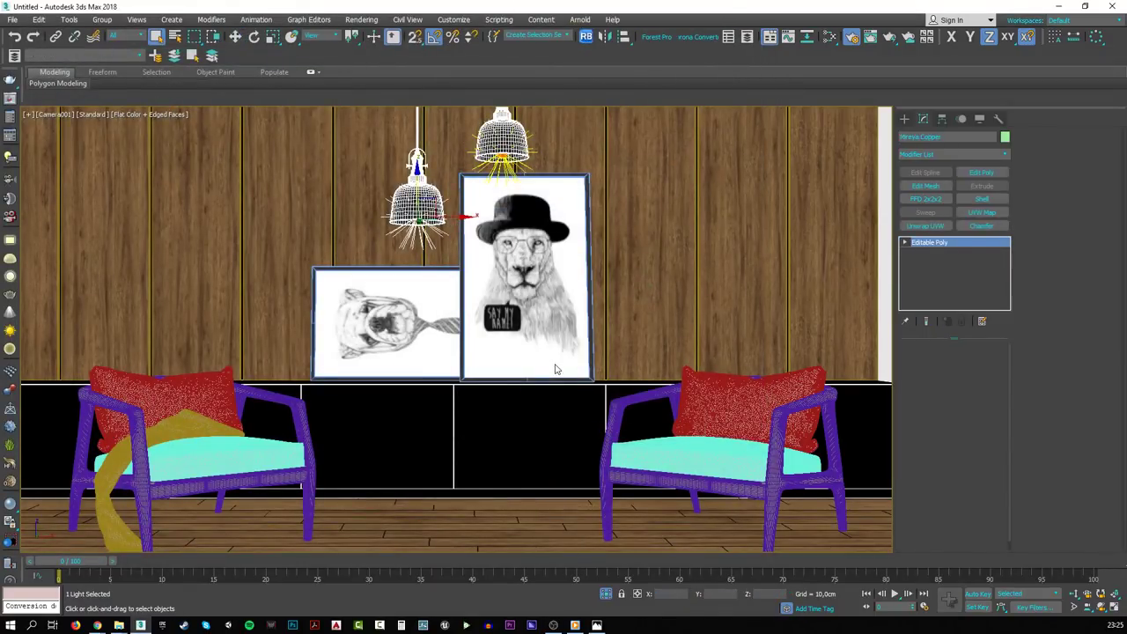
- Move the table in Top view to sit between the armchairs under the pendant lamps
{"action": "key", "text": "t"}
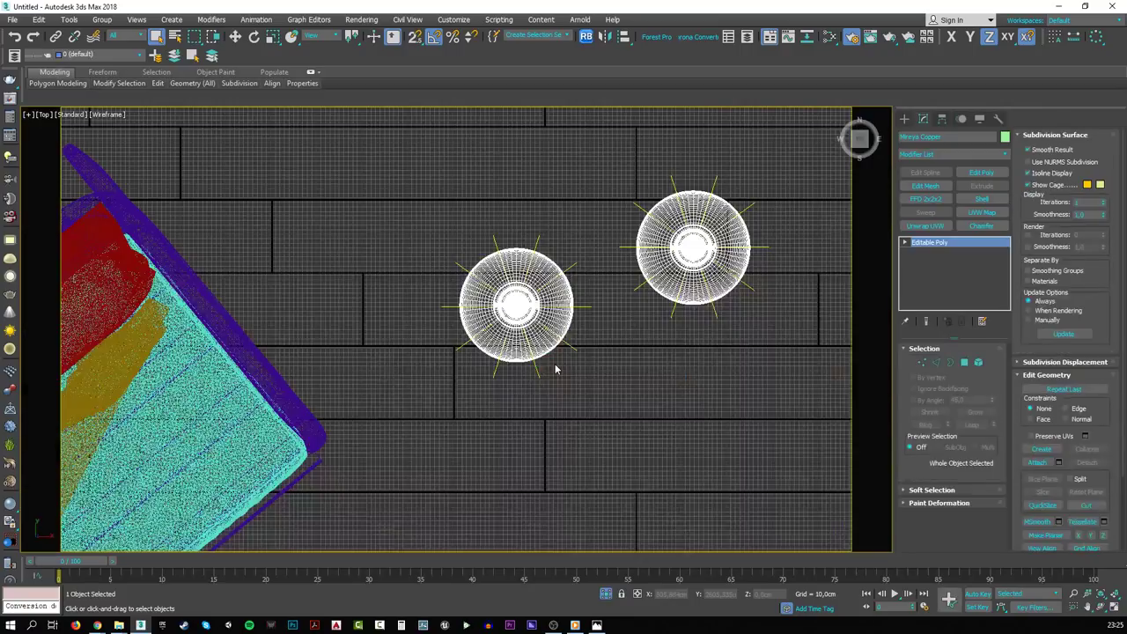
{"action": "key", "text": "z"}
{"action": "scroll", "coordinate": [555, 364], "scroll_direction": "down", "scroll_amount": 6}
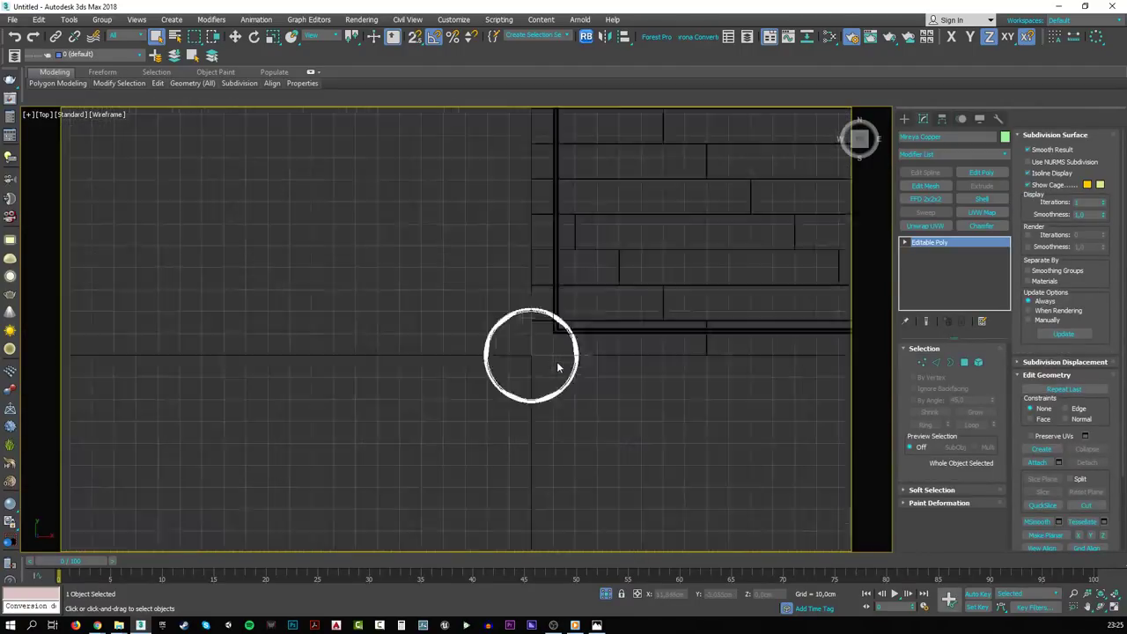
{"action": "key", "text": "w"}
{"action": "middle_click_drag", "start_coordinate": [656, 321], "coordinate": [422, 450]}
{"action": "scroll", "coordinate": [379, 466], "scroll_direction": "down", "scroll_amount": 4}
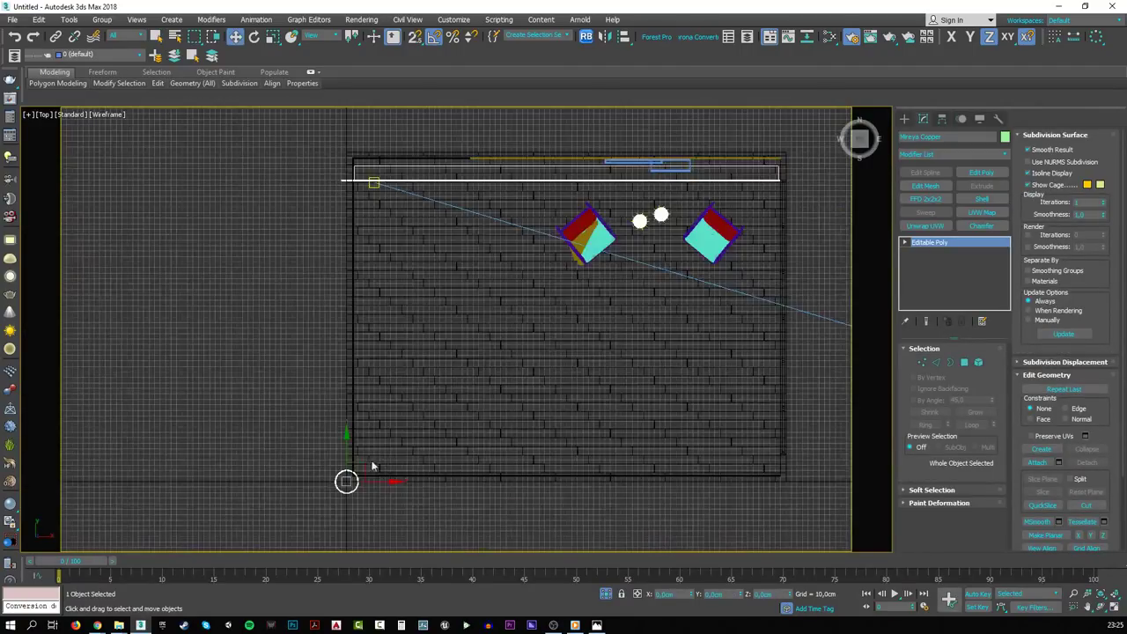
{"action": "left_click_drag", "start_coordinate": [355, 474], "coordinate": [666, 203]}
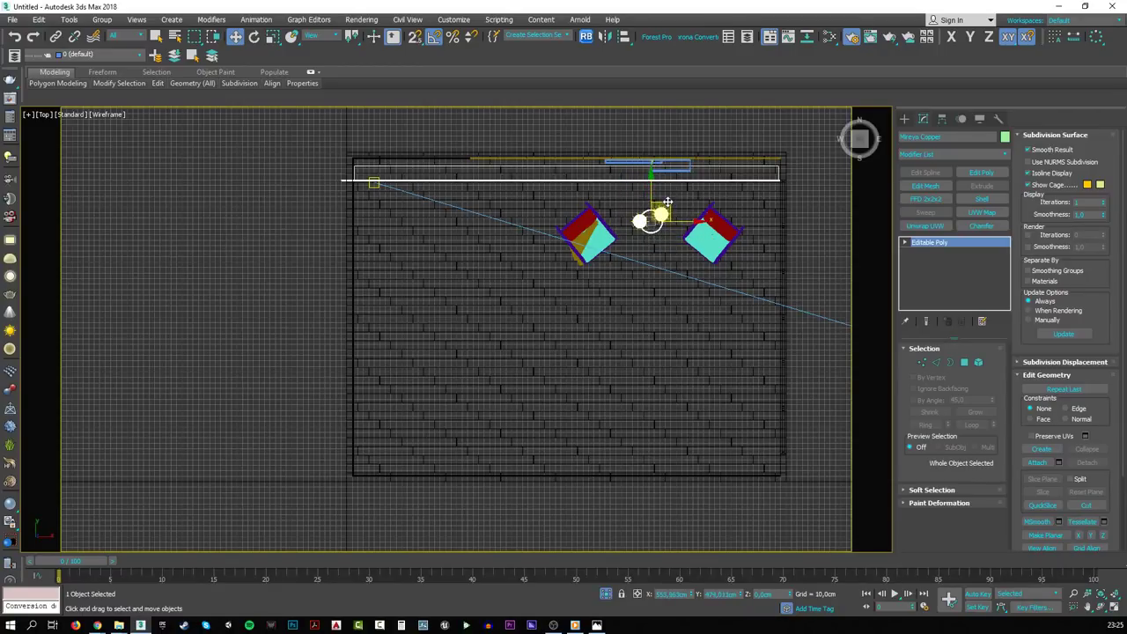
{"action": "key", "text": "c"}
- Align the table's Z minimum to the floor's maximum so it rests on the floor
{"action": "left_click", "coordinate": [623, 36]}
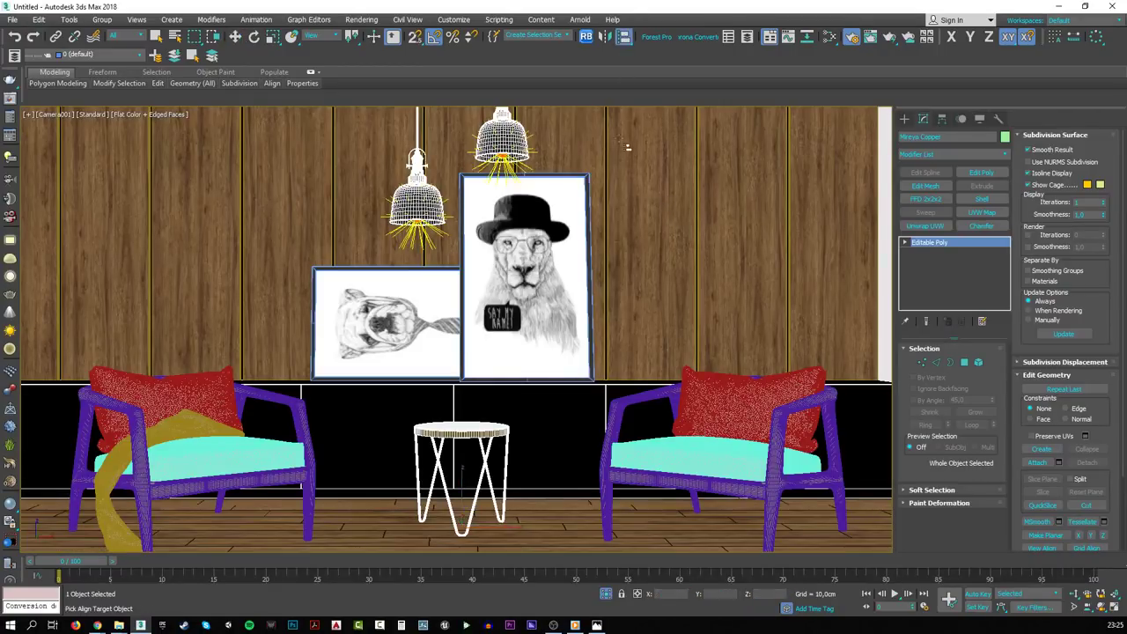
{"action": "left_click", "coordinate": [545, 535]}
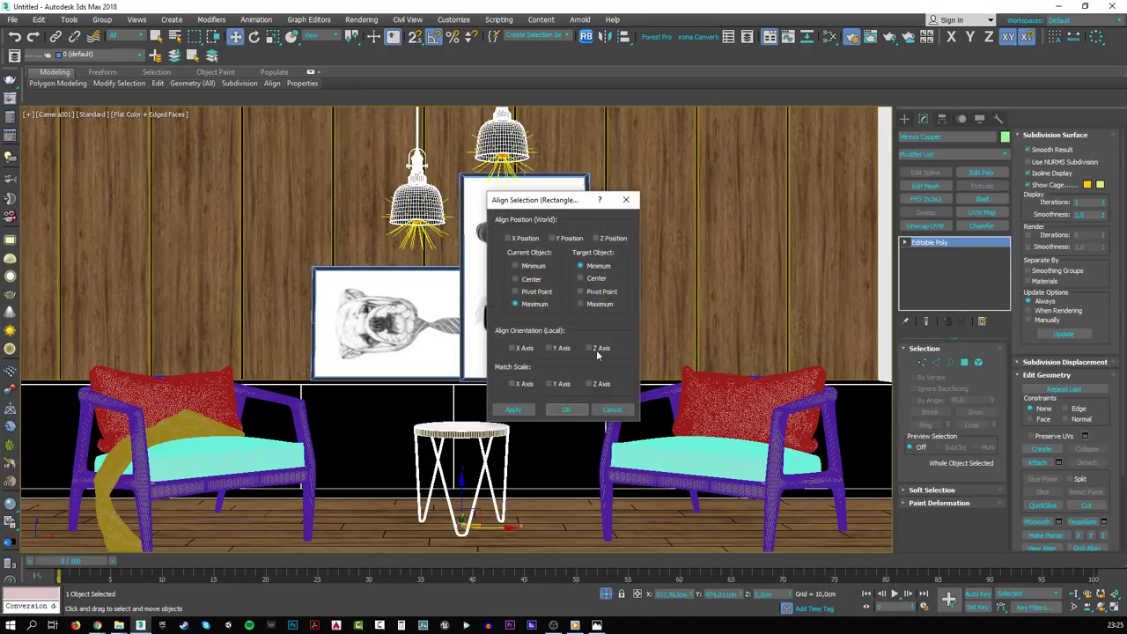
{"action": "left_click", "coordinate": [605, 239]}
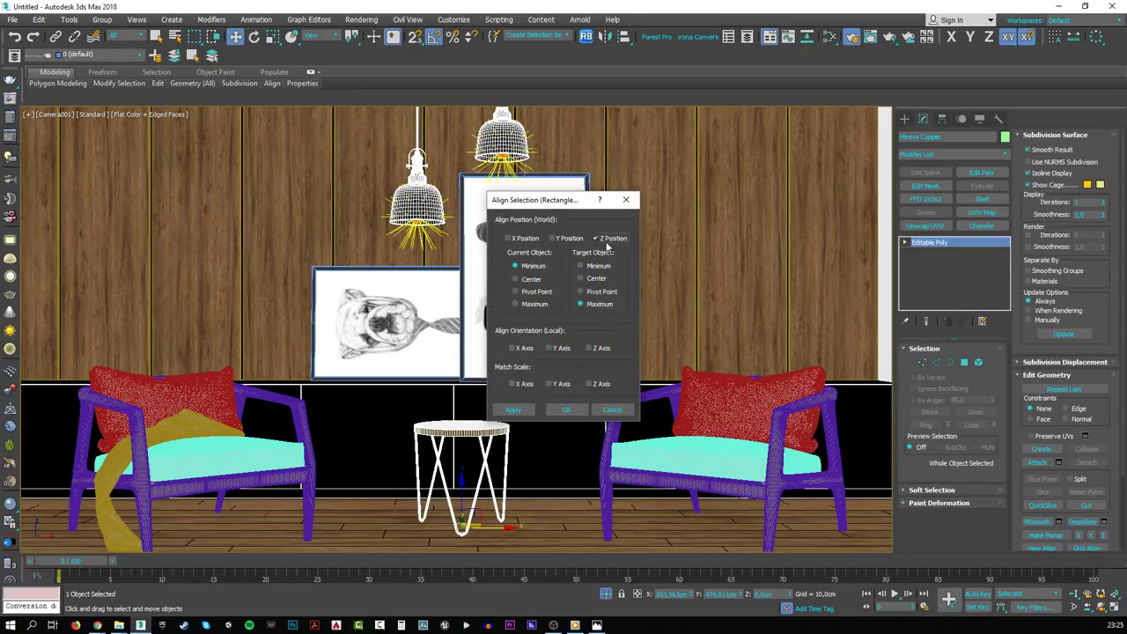
{"action": "left_click", "coordinate": [556, 409]}
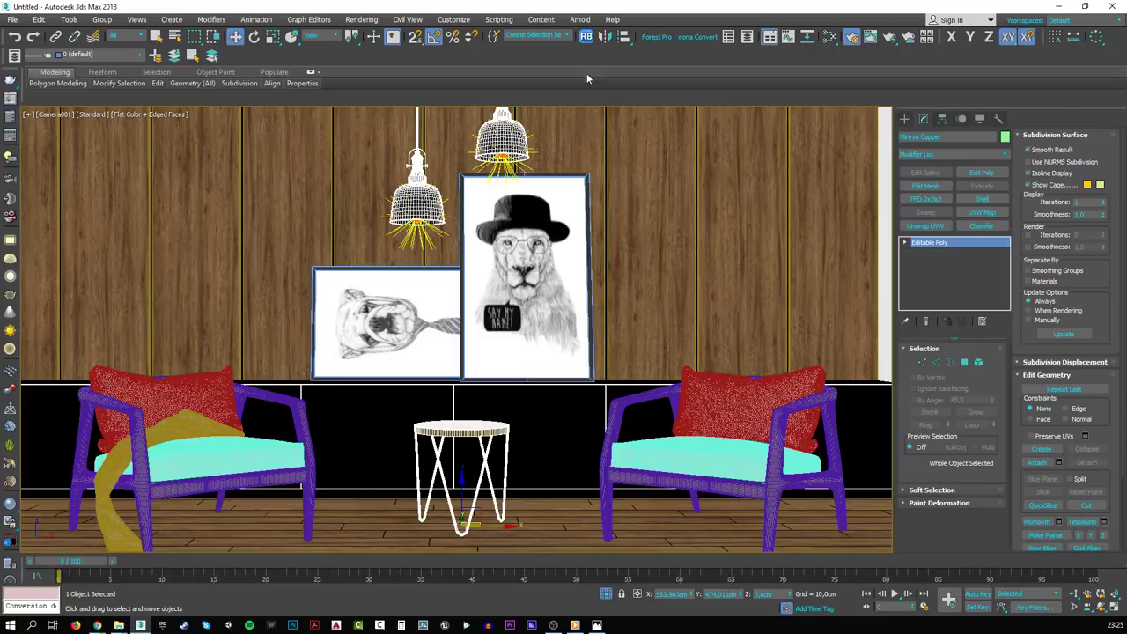
{"action": "left_click", "coordinate": [697, 36]}
- Convert the scene's materials to Corona and launch the Relink Bitmaps script
{"action": "left_click", "coordinate": [554, 402]}
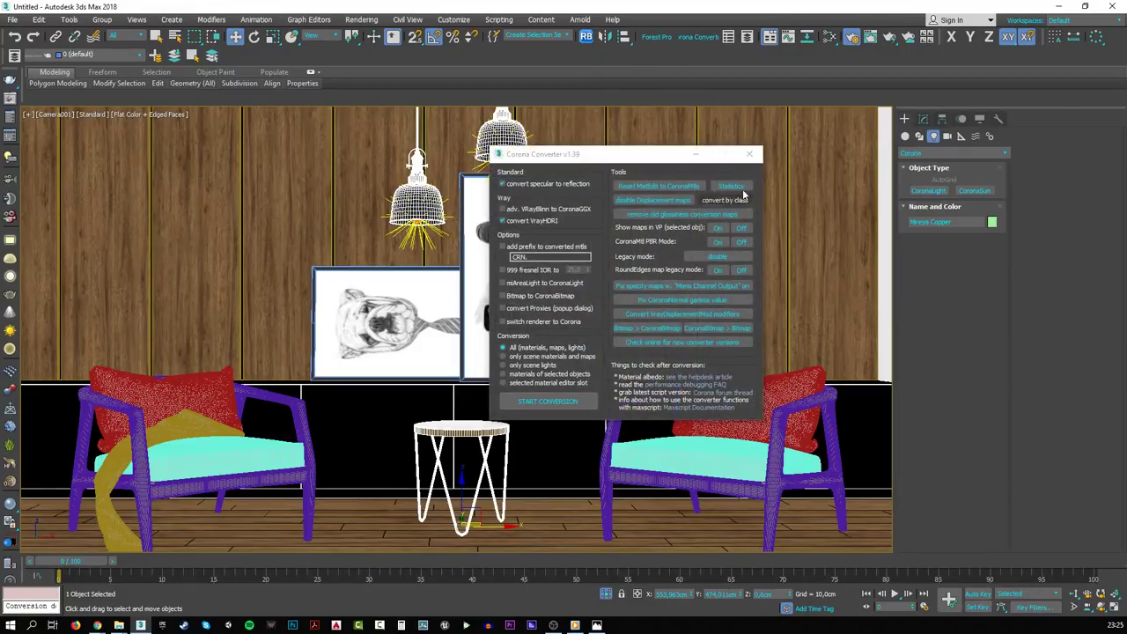
{"action": "left_click", "coordinate": [749, 154]}
{"action": "left_click", "coordinate": [586, 36]}
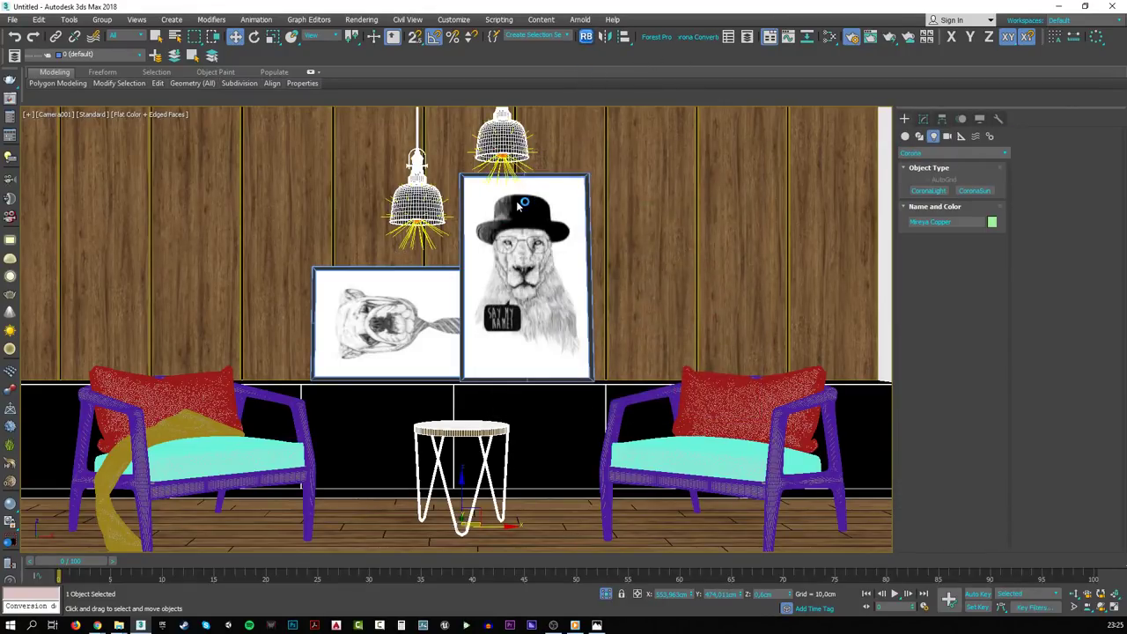
{"action": "left_click", "coordinate": [573, 363]}
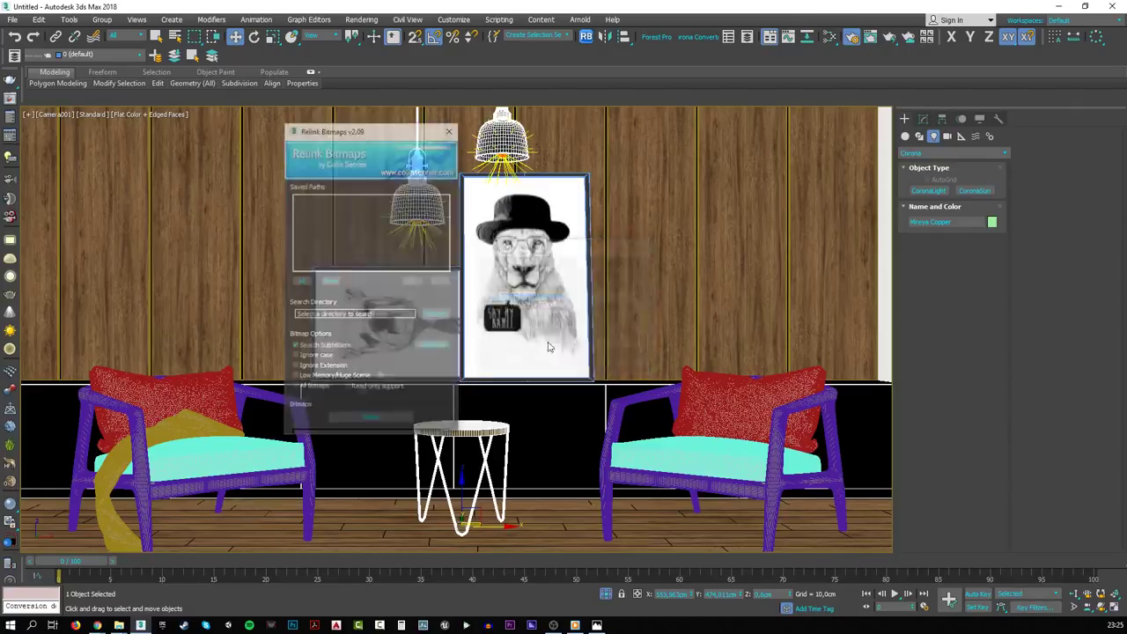
{"action": "left_click", "coordinate": [508, 297]}
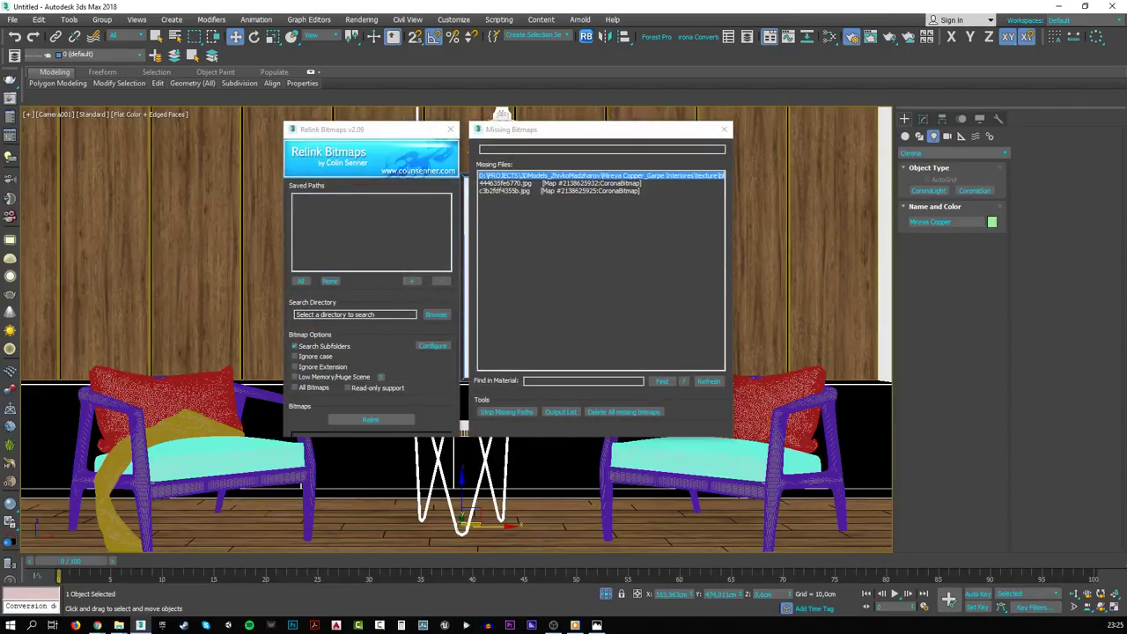
- Relink the table's two missing texture maps from their folder and close the dialogs
{"action": "left_click", "coordinate": [119, 625]}
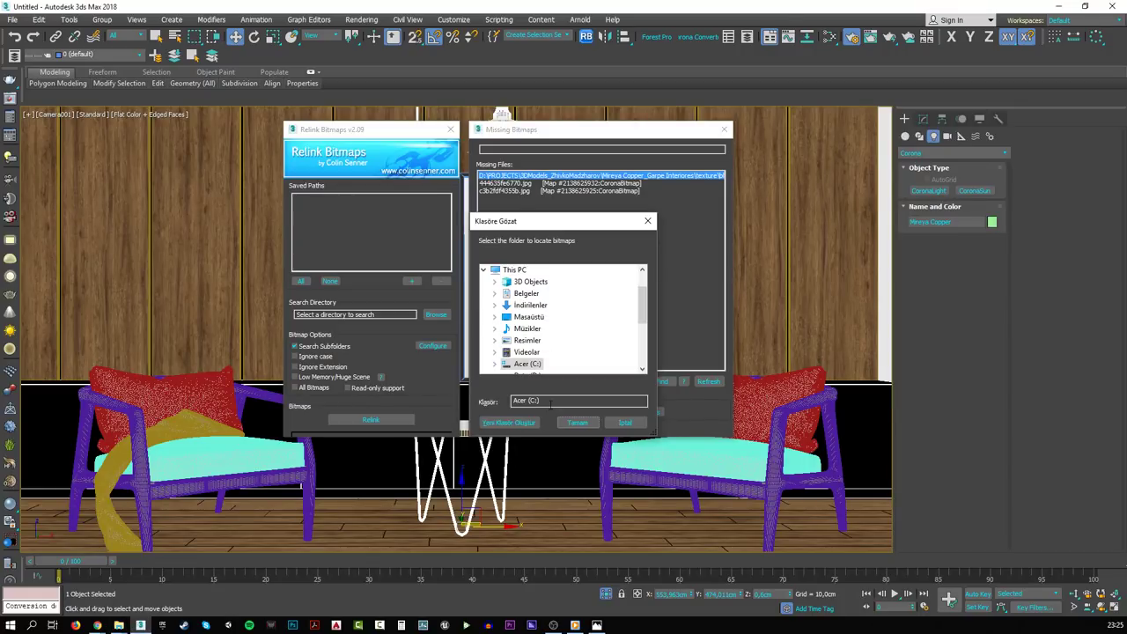
{"action": "left_click", "coordinate": [576, 423]}
{"action": "left_click", "coordinate": [371, 419]}
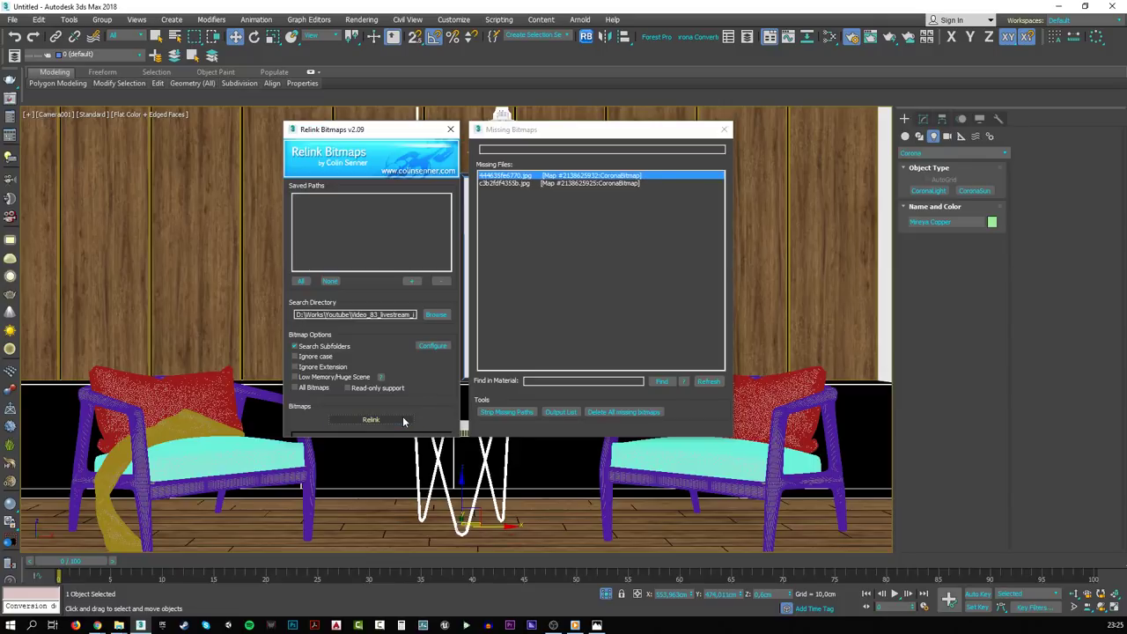
{"action": "left_click", "coordinate": [450, 129]}
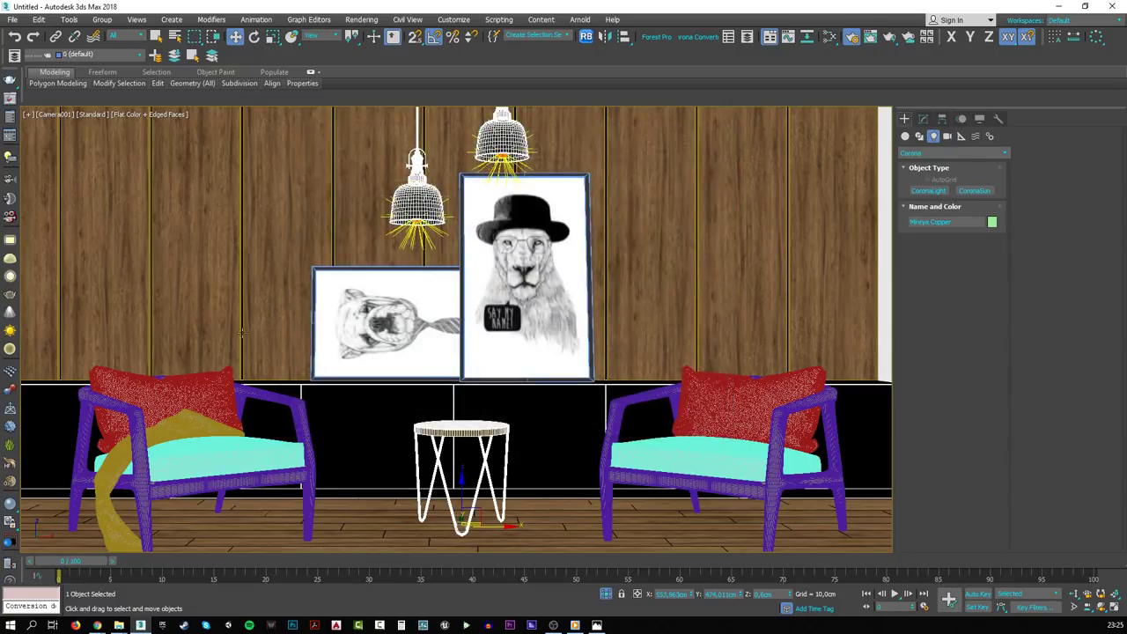
- Start a Merge and browse the Youtube project folders, previewing coronainterior.max
{"action": "left_click", "coordinate": [14, 19]}
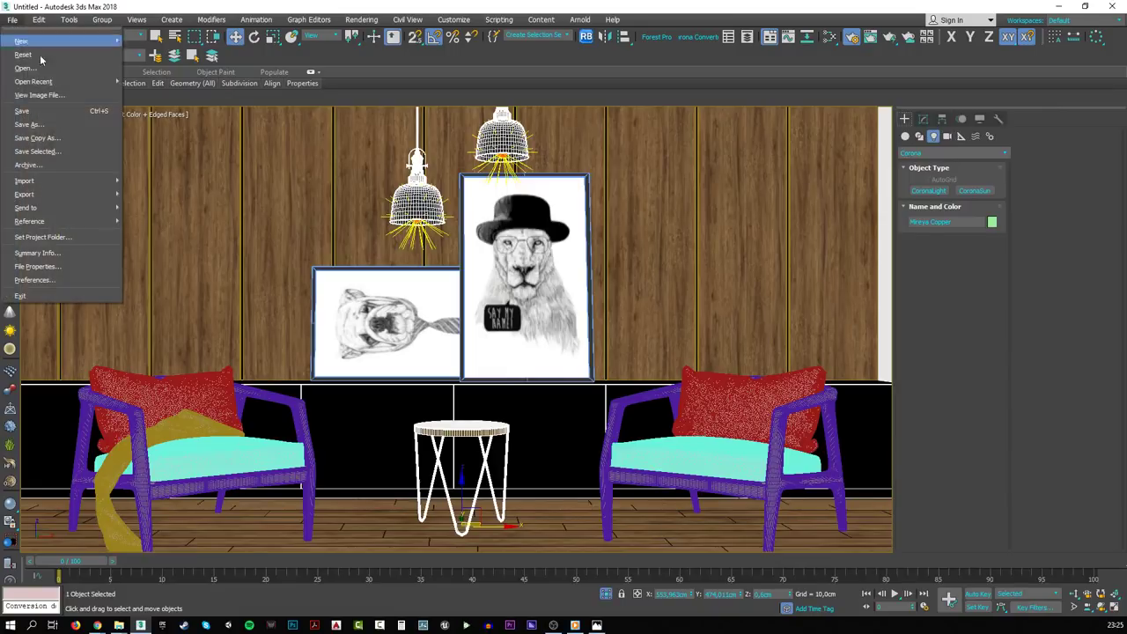
{"action": "mouse_move", "coordinate": [88, 180]}
{"action": "left_click", "coordinate": [140, 202]}
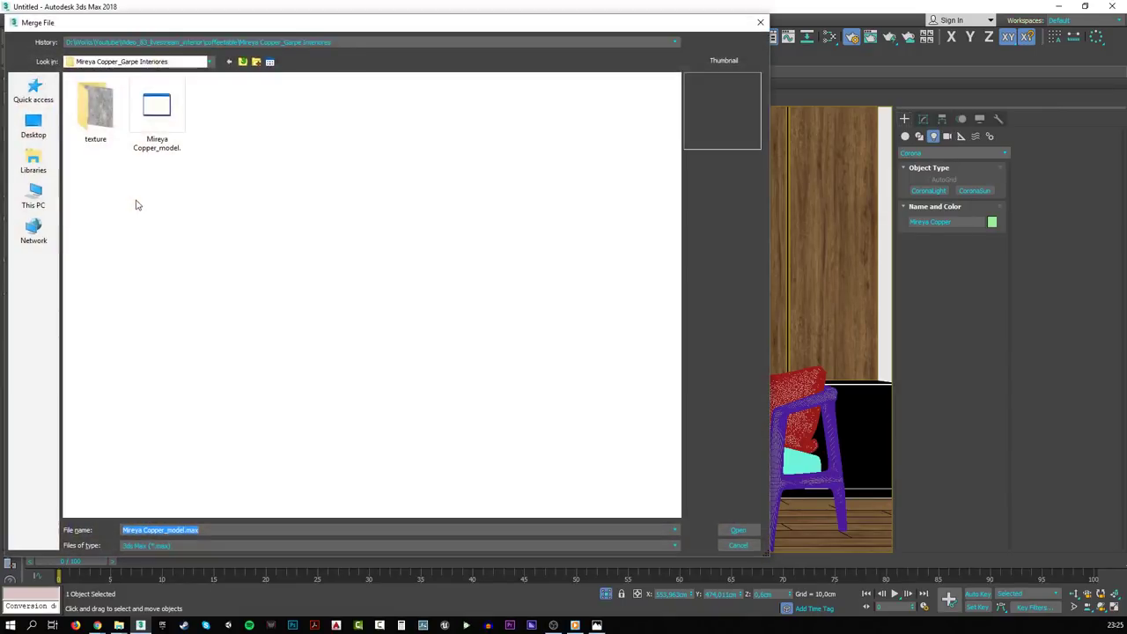
{"action": "left_click", "coordinate": [243, 61]}
{"action": "left_click", "coordinate": [243, 61]}
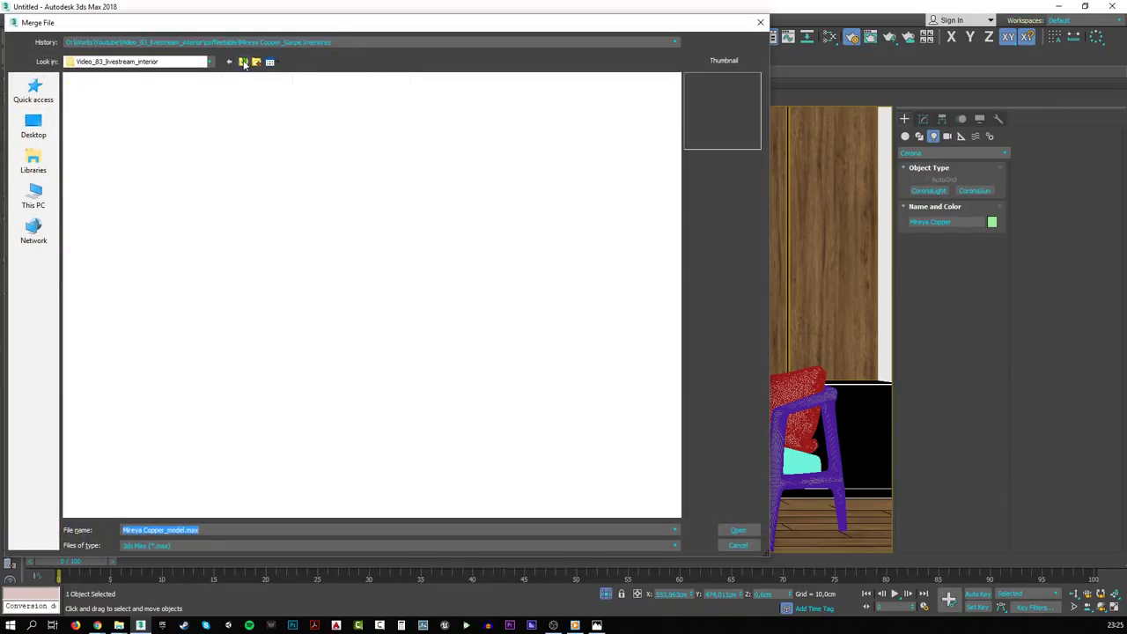
{"action": "left_click", "coordinate": [243, 62]}
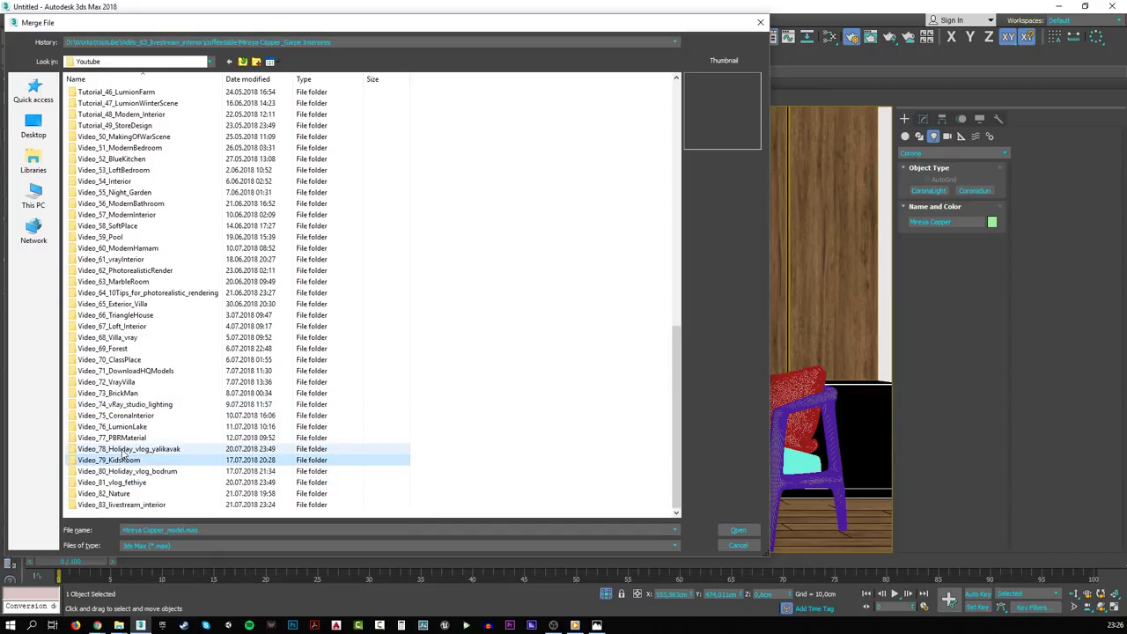
{"action": "left_click", "coordinate": [123, 438]}
{"action": "left_click", "coordinate": [124, 426]}
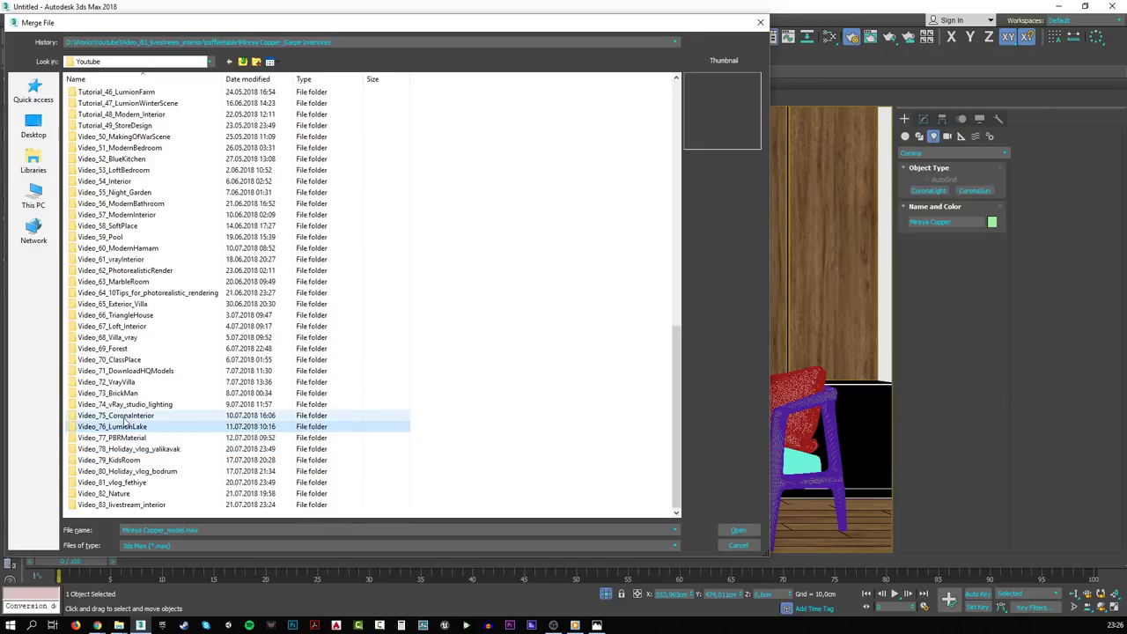
{"action": "double_click", "coordinate": [126, 415]}
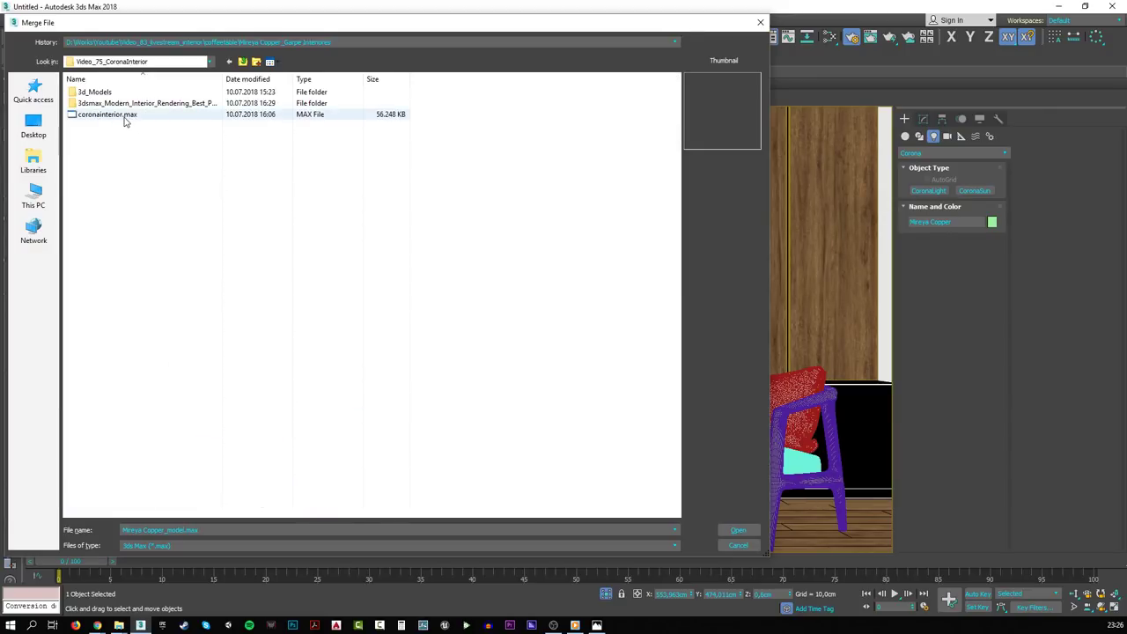
{"action": "left_click", "coordinate": [125, 115]}
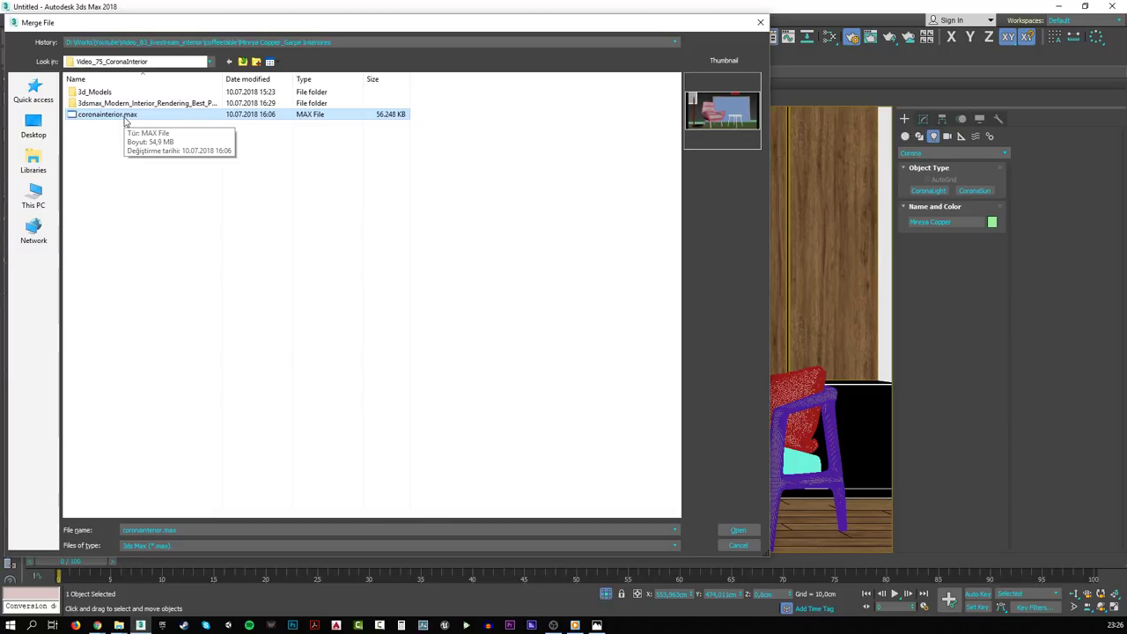
- Open classplace.max from the Video_70_ClassPlace folder for merging
{"action": "left_click", "coordinate": [242, 60]}
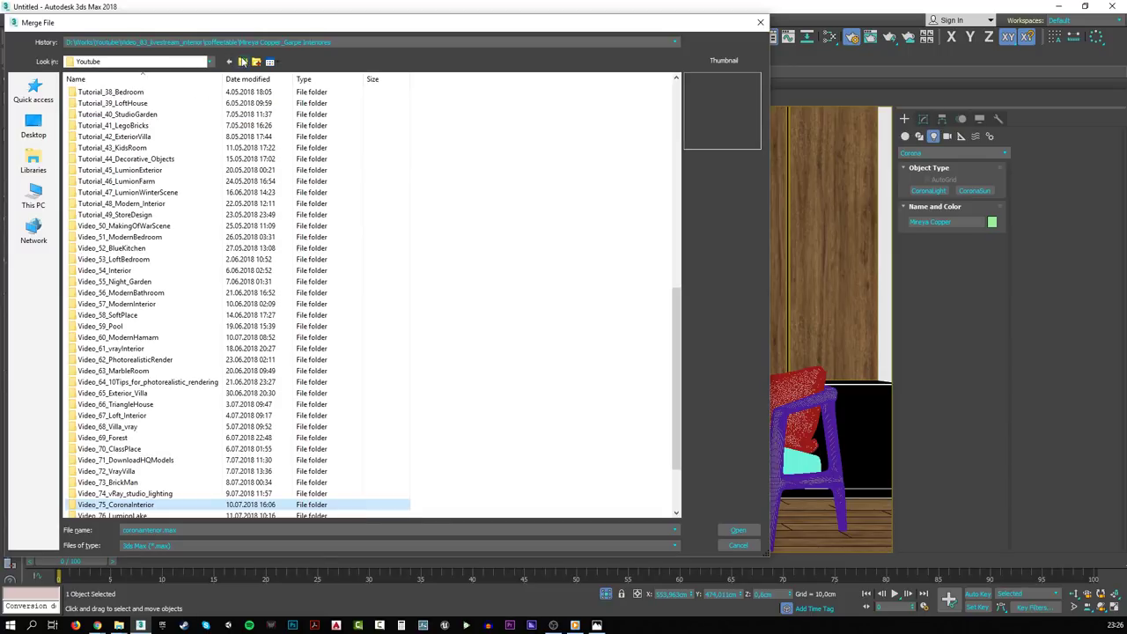
{"action": "left_click", "coordinate": [149, 493]}
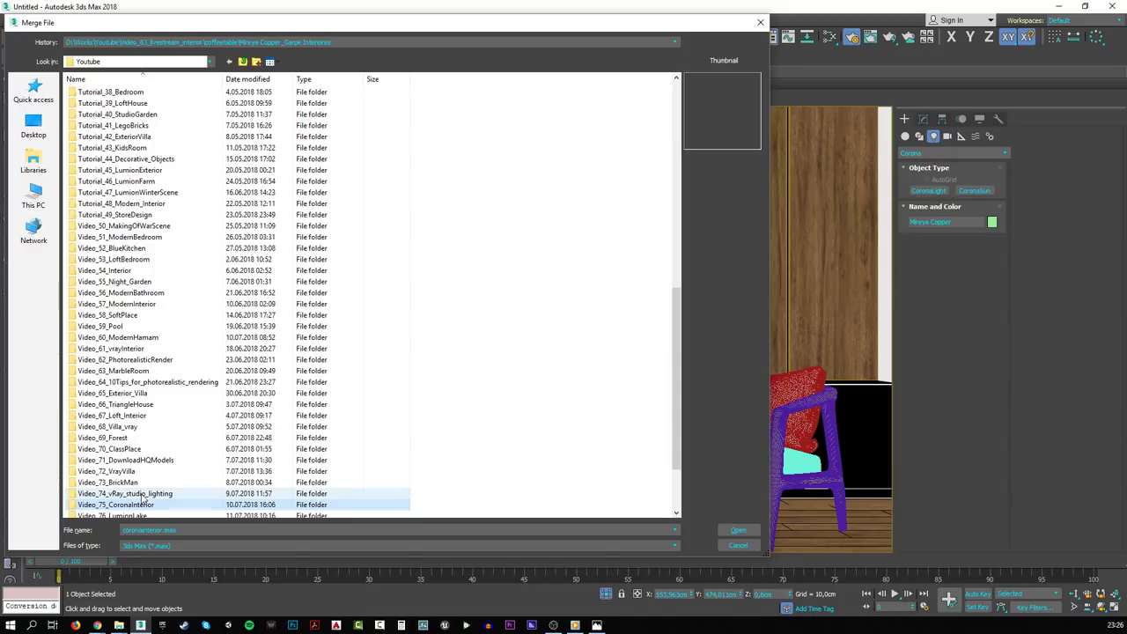
{"action": "left_click", "coordinate": [133, 483]}
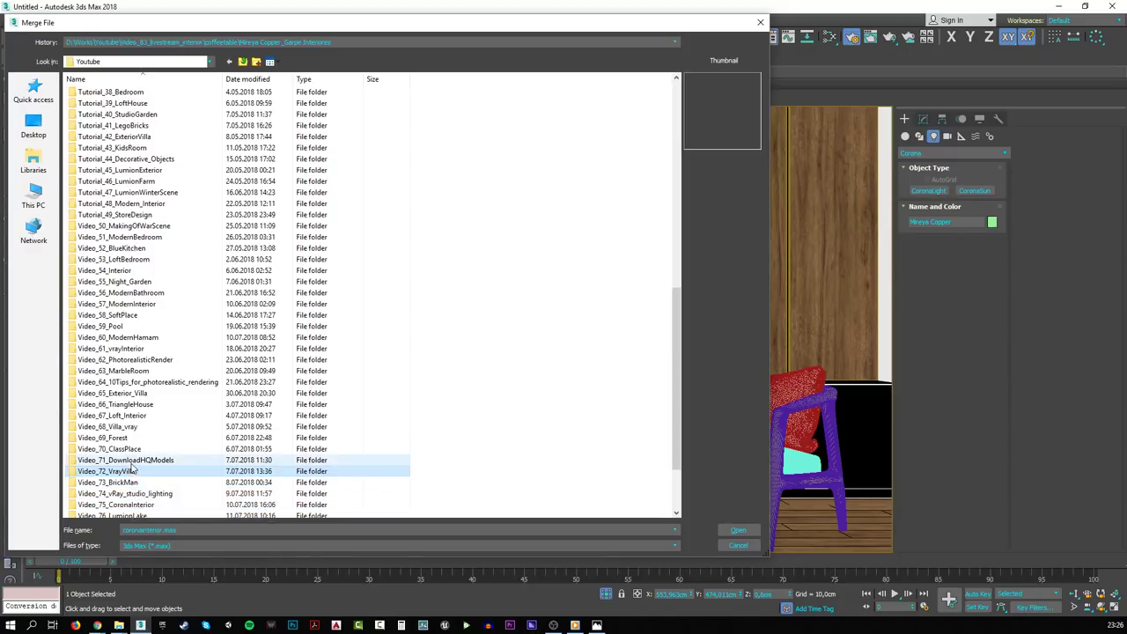
{"action": "double_click", "coordinate": [109, 448]}
{"action": "left_click", "coordinate": [172, 119]}
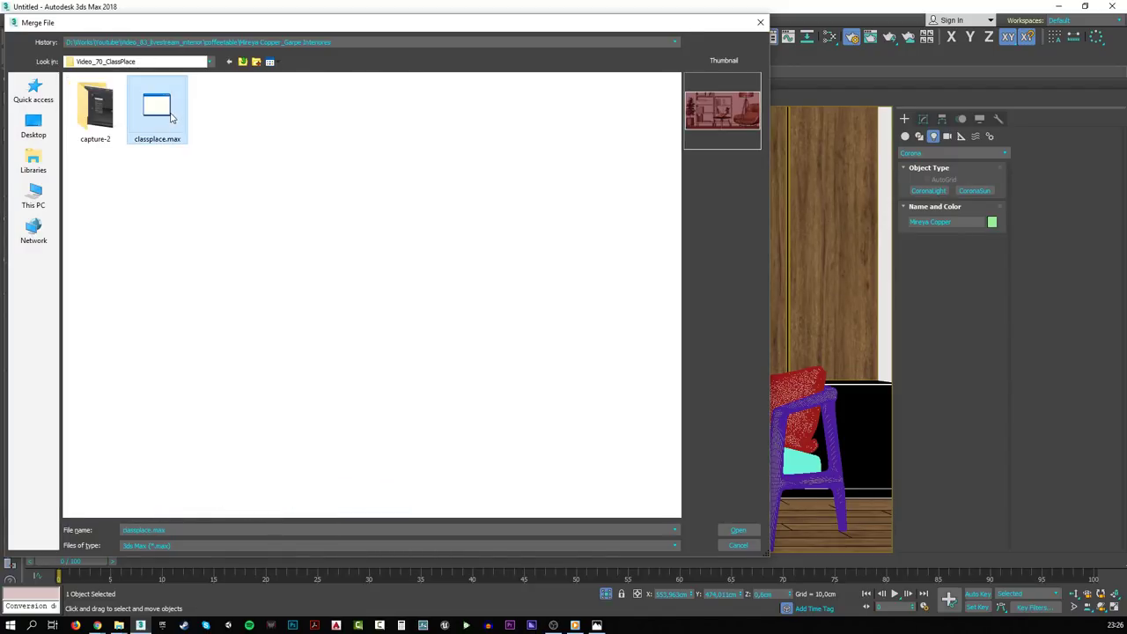
{"action": "double_click", "coordinate": [170, 110]}
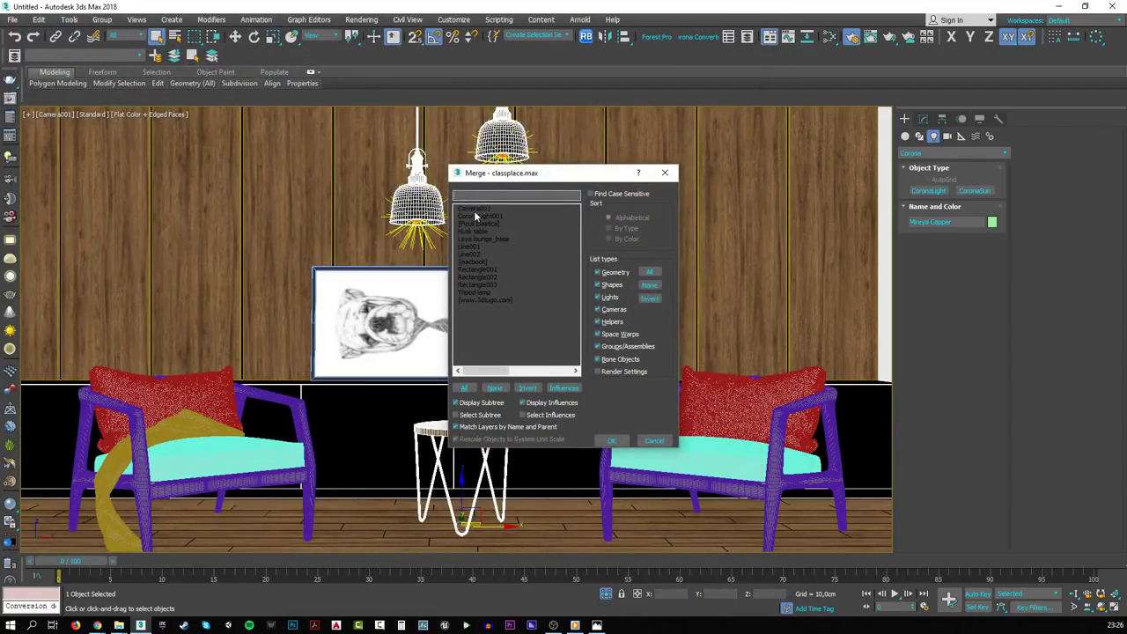
- Merge the macbook group from classplace.max, excluding lights and cameras
{"action": "left_click", "coordinate": [609, 298]}
{"action": "left_click", "coordinate": [609, 310]}
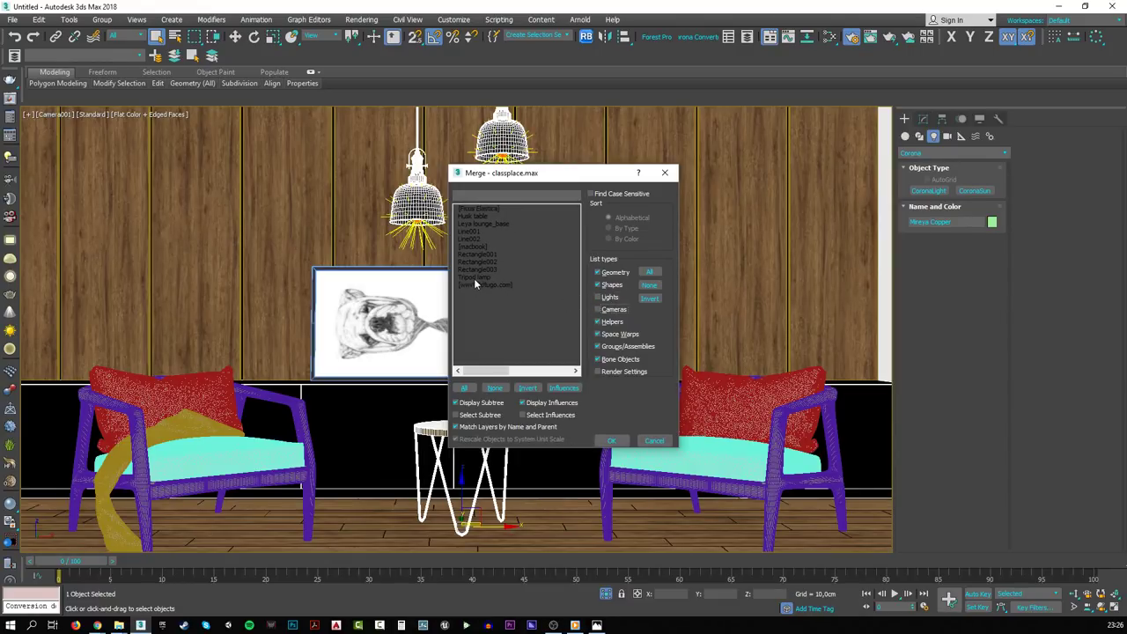
{"action": "double_click", "coordinate": [474, 246]}
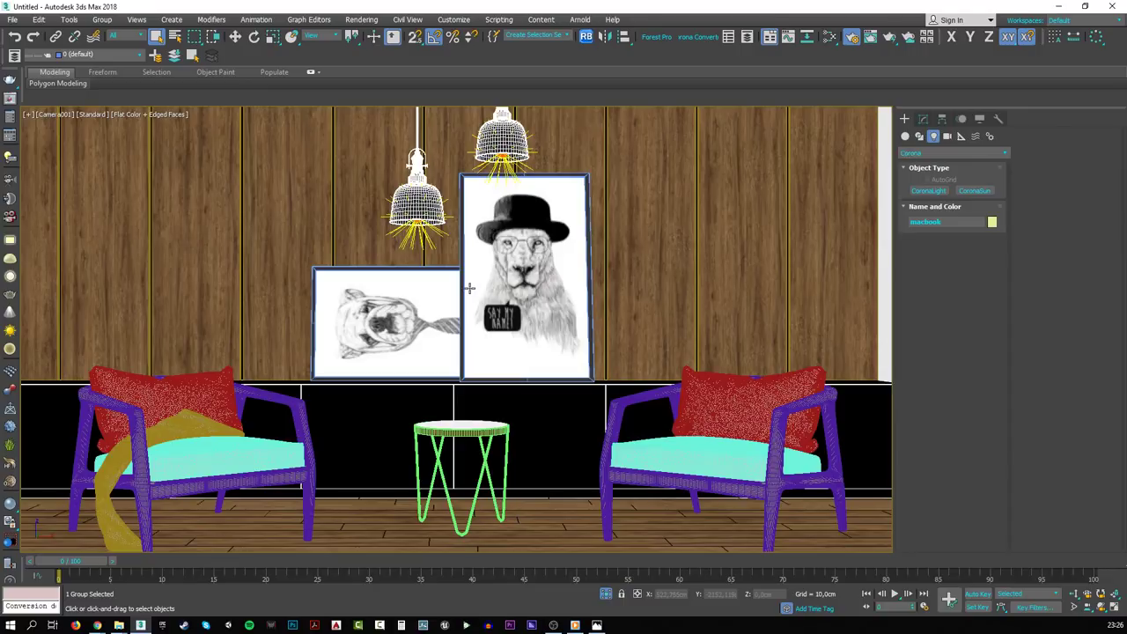
- Move the macbook over the side table in Top view
{"action": "key", "text": "t"}
{"action": "key", "text": "z"}
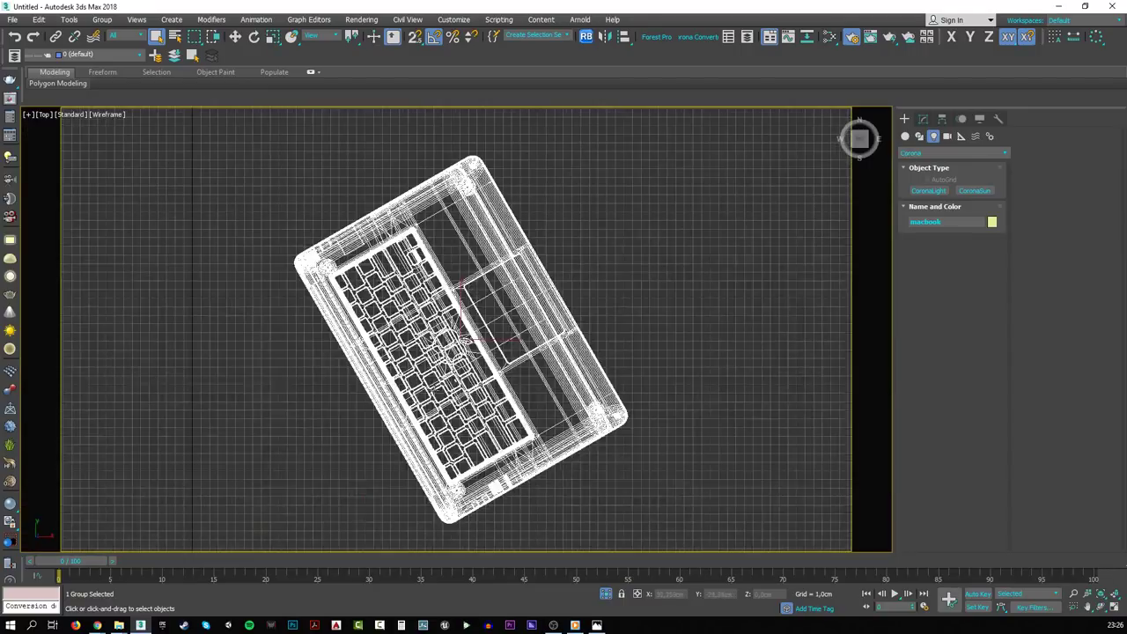
{"action": "scroll", "coordinate": [440, 392], "scroll_direction": "down", "scroll_amount": 5}
{"action": "key", "text": "w"}
{"action": "scroll", "coordinate": [445, 391], "scroll_direction": "down", "scroll_amount": 3}
{"action": "left_click_drag", "start_coordinate": [451, 386], "coordinate": [659, 166]}
{"action": "key", "text": "c"}
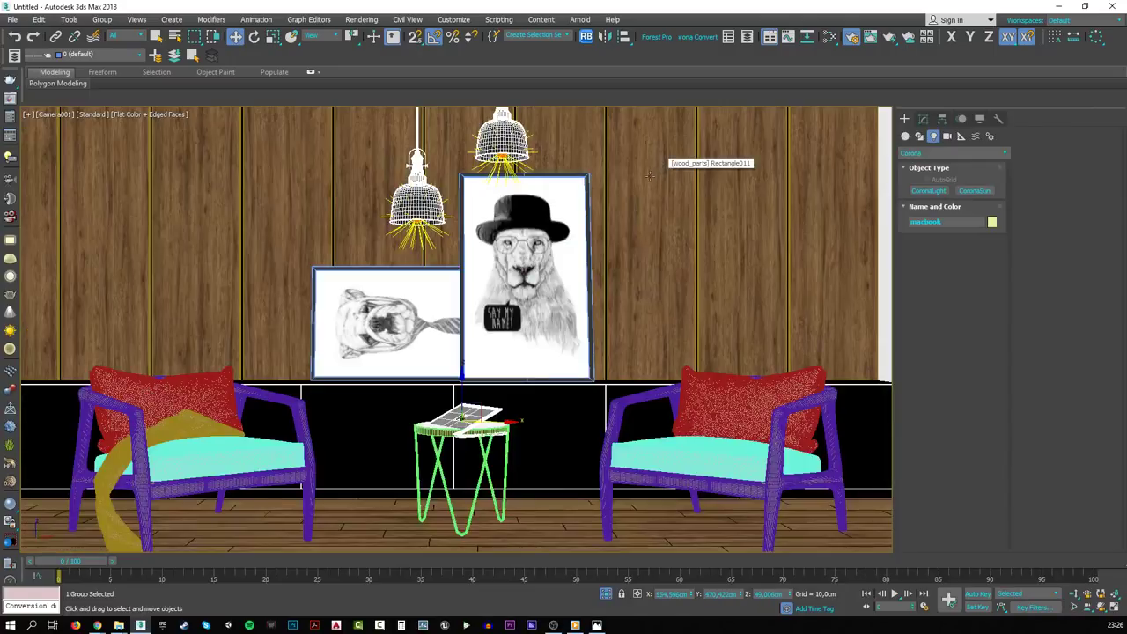
- Align the macbook's Z minimum to the side table's top
{"action": "left_click", "coordinate": [624, 36]}
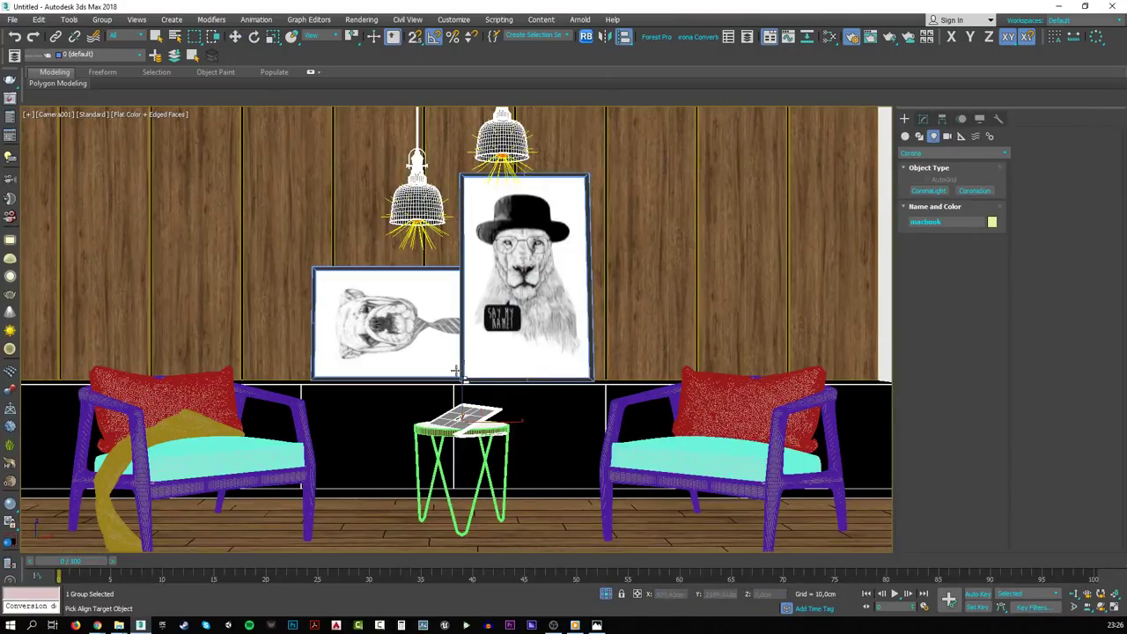
{"action": "left_click", "coordinate": [425, 424]}
{"action": "left_click", "coordinate": [596, 238]}
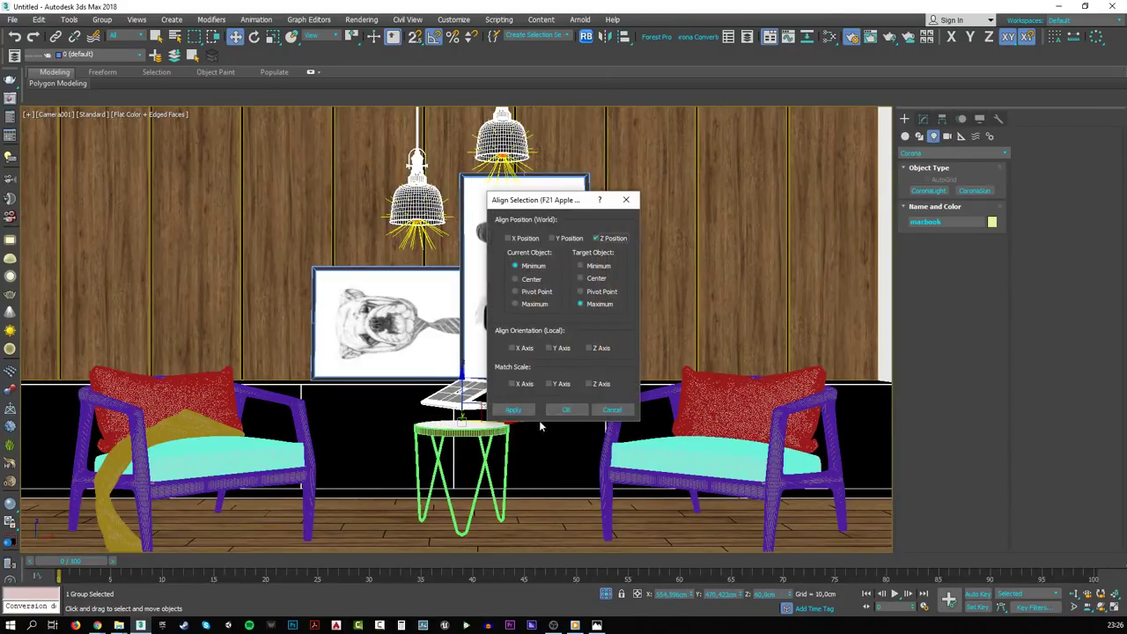
{"action": "left_click", "coordinate": [566, 409]}
- Isolate the macbook and table and lower the macbook onto the tabletop in Front view
{"action": "left_click", "coordinate": [476, 429], "text": "ctrl"}
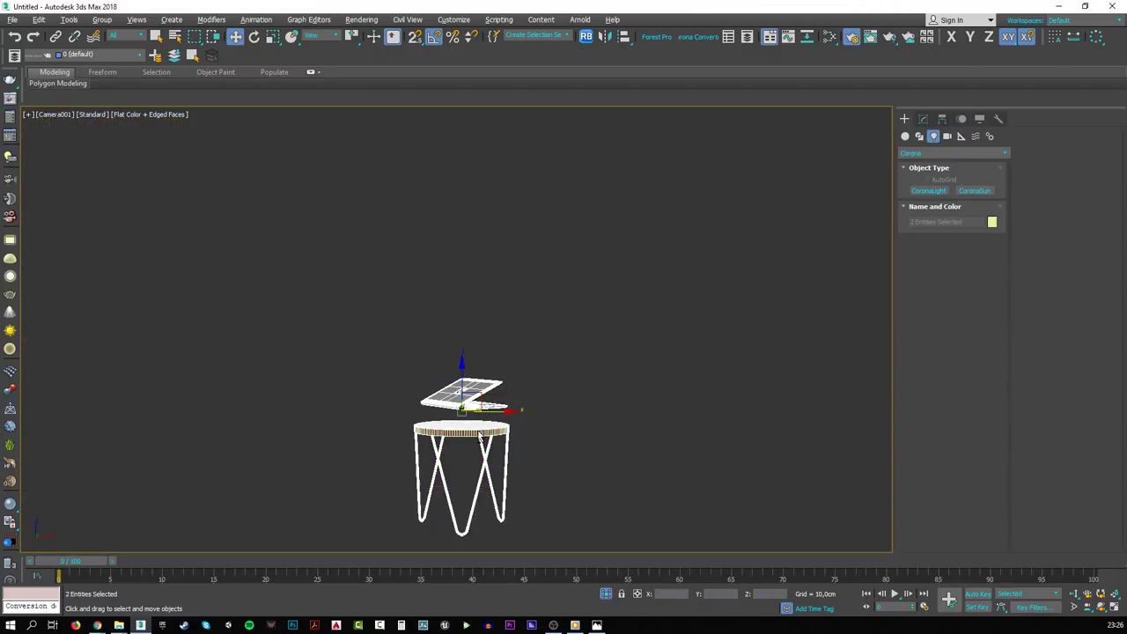
{"action": "key", "text": "alt+q"}
{"action": "key", "text": "f"}
{"action": "key", "text": "z"}
{"action": "left_click", "coordinate": [458, 171]}
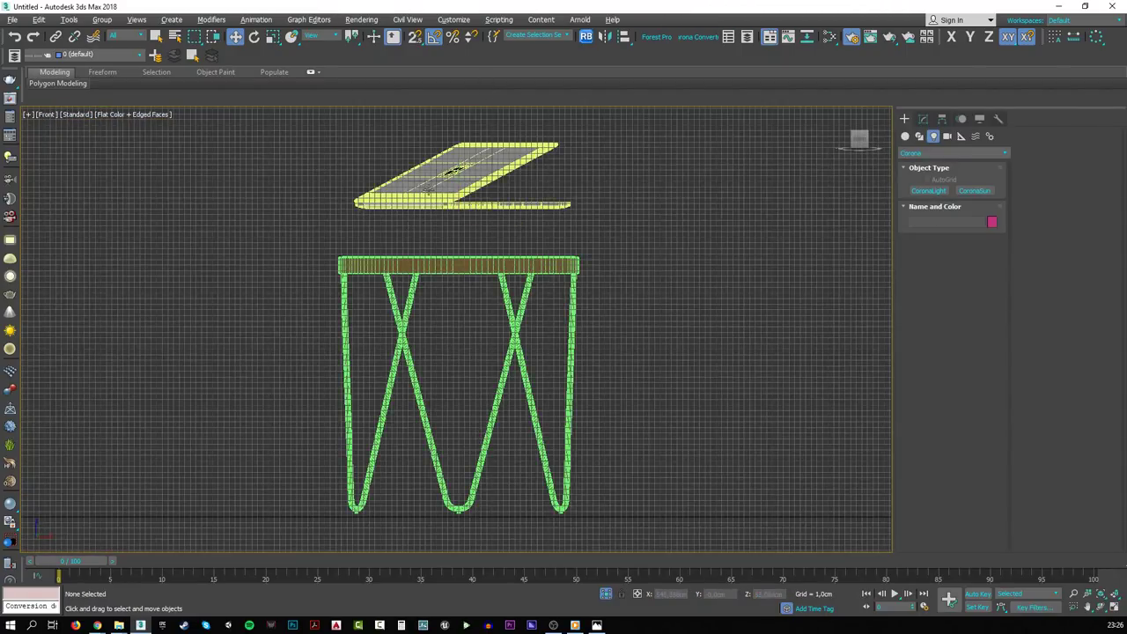
{"action": "scroll", "coordinate": [458, 171], "scroll_direction": "up", "scroll_amount": 3}
{"action": "key", "text": "F6"}
{"action": "left_click_drag", "start_coordinate": [497, 238], "coordinate": [503, 290]}
{"action": "scroll", "coordinate": [394, 240], "scroll_direction": "up", "scroll_amount": 4}
{"action": "middle_click_drag", "start_coordinate": [373, 169], "coordinate": [368, 202]}
{"action": "left_click", "coordinate": [595, 320]}
- Check the macbook's placement on the table, adjust it in Top view, then end isolation
{"action": "key", "text": "p"}
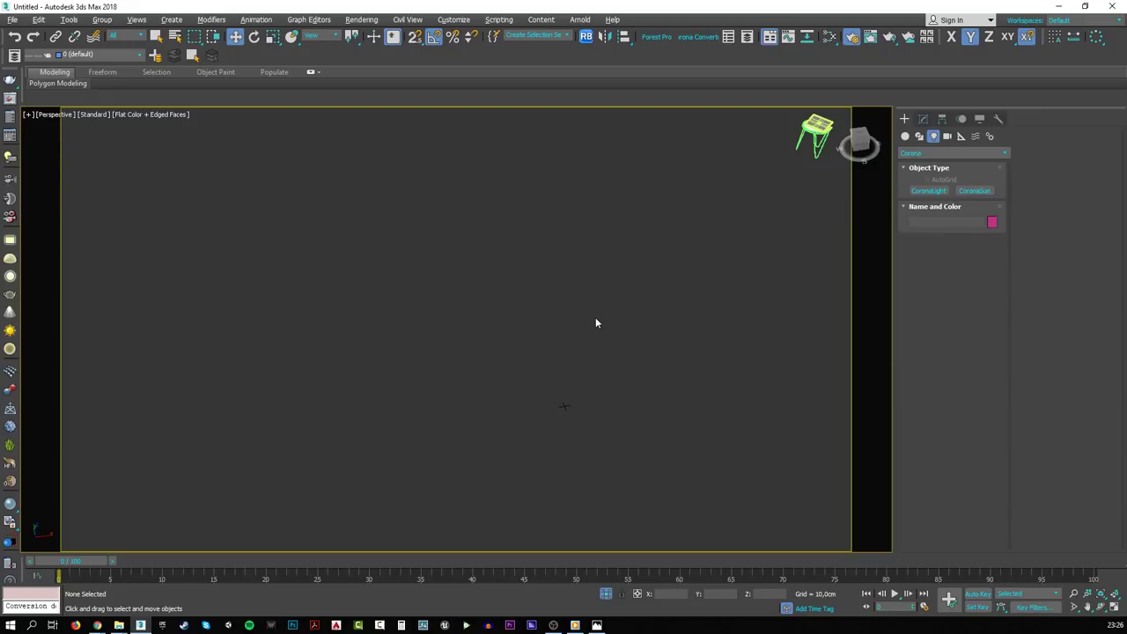
{"action": "key", "text": "z"}
{"action": "middle_click_drag", "start_coordinate": [470, 358], "coordinate": [426, 396], "text": "alt"}
{"action": "left_click", "coordinate": [443, 335]}
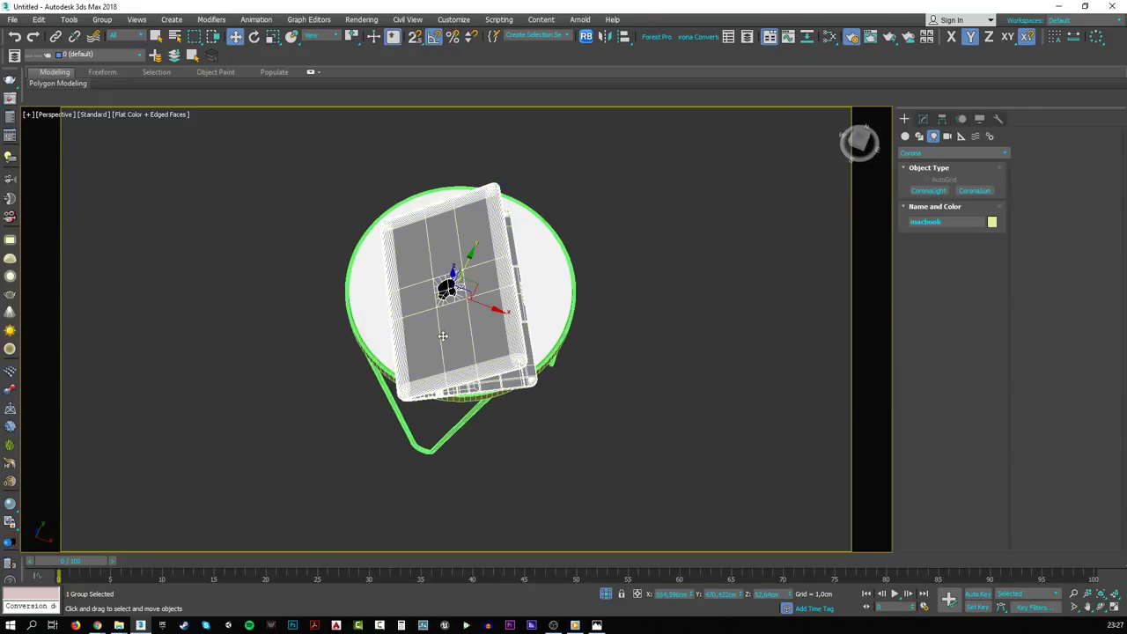
{"action": "key", "text": "t"}
{"action": "key", "text": "z"}
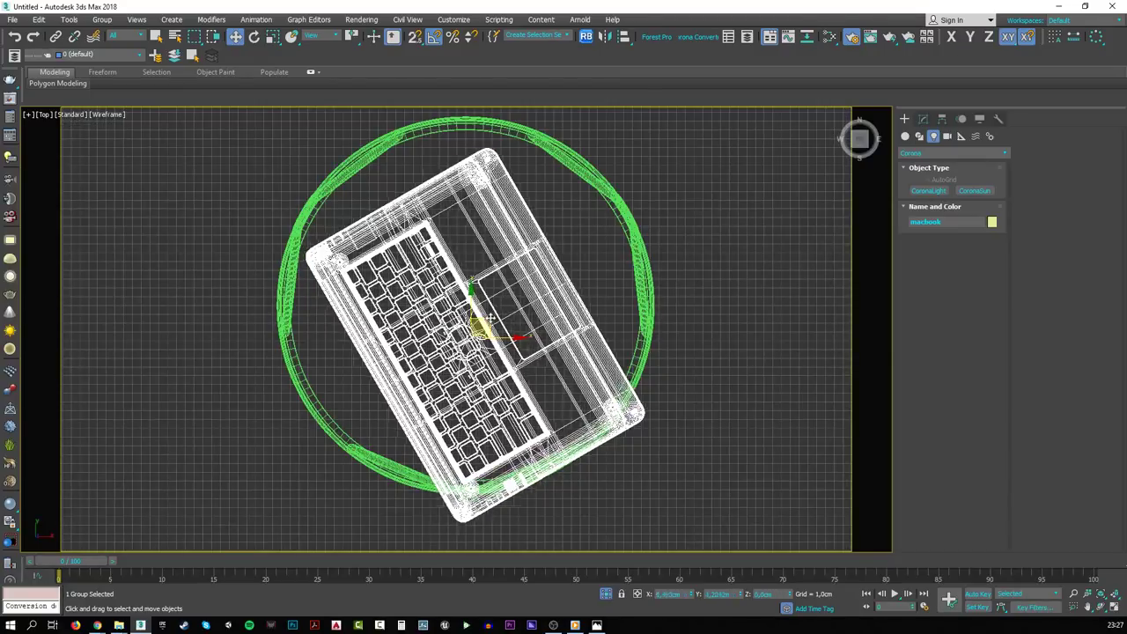
{"action": "middle_click_drag", "start_coordinate": [491, 317], "coordinate": [506, 300], "text": "alt"}
{"action": "key", "text": "c"}
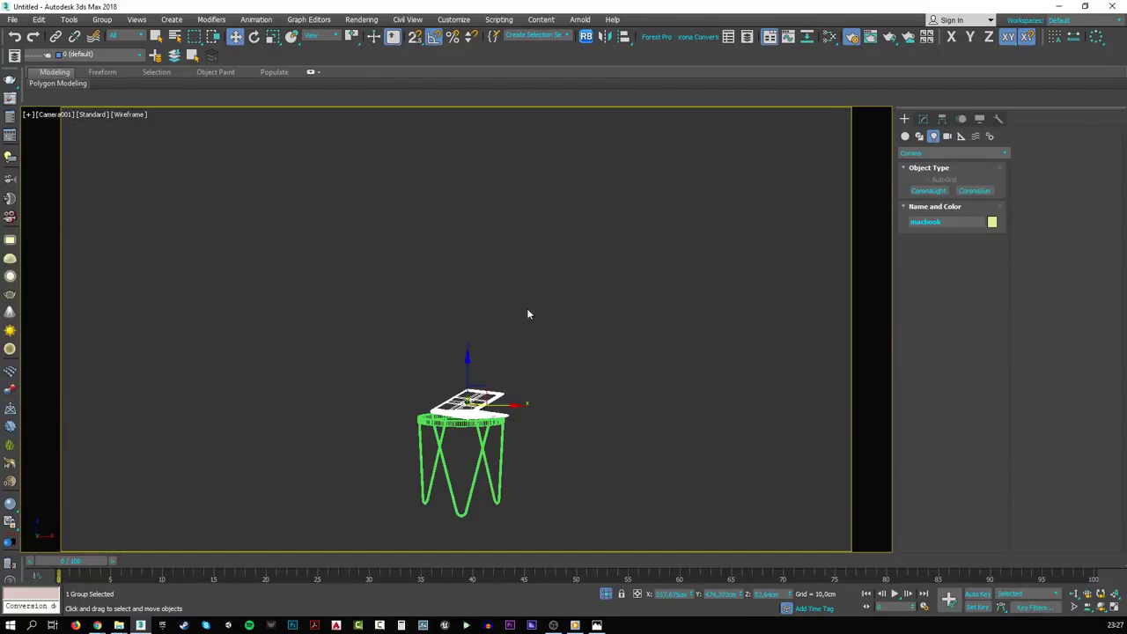
{"action": "left_click", "coordinate": [597, 436]}
{"action": "right_click", "coordinate": [595, 411]}
{"action": "left_click", "coordinate": [604, 365]}
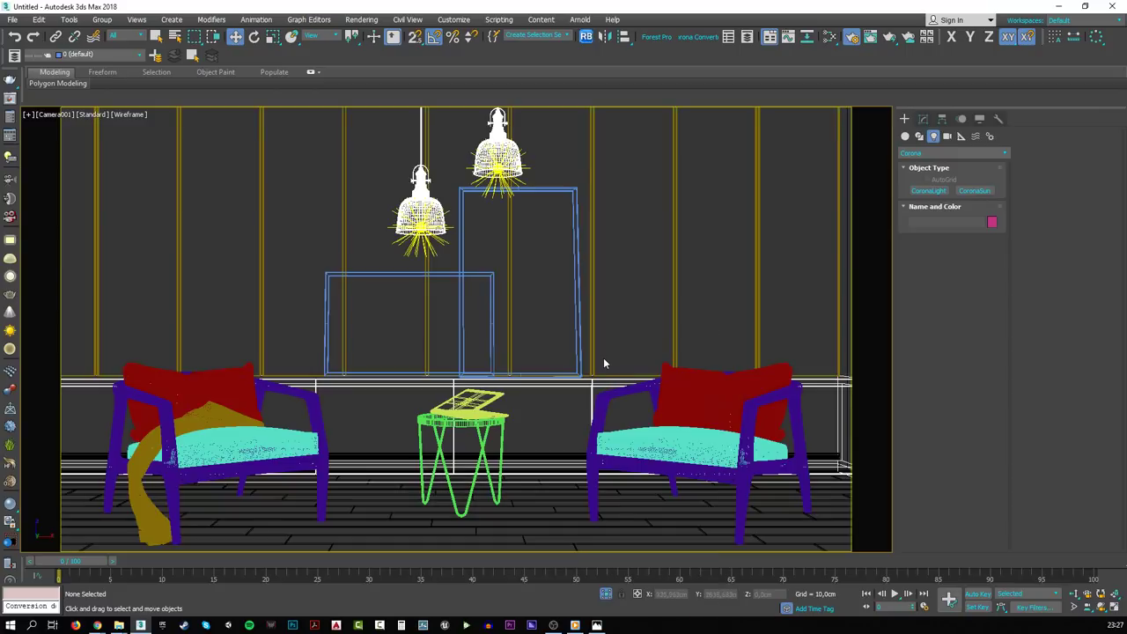
- Render the room with the laptop on the table in a full-screen Corona frame buffer, then stop
{"action": "key", "text": "F3"}
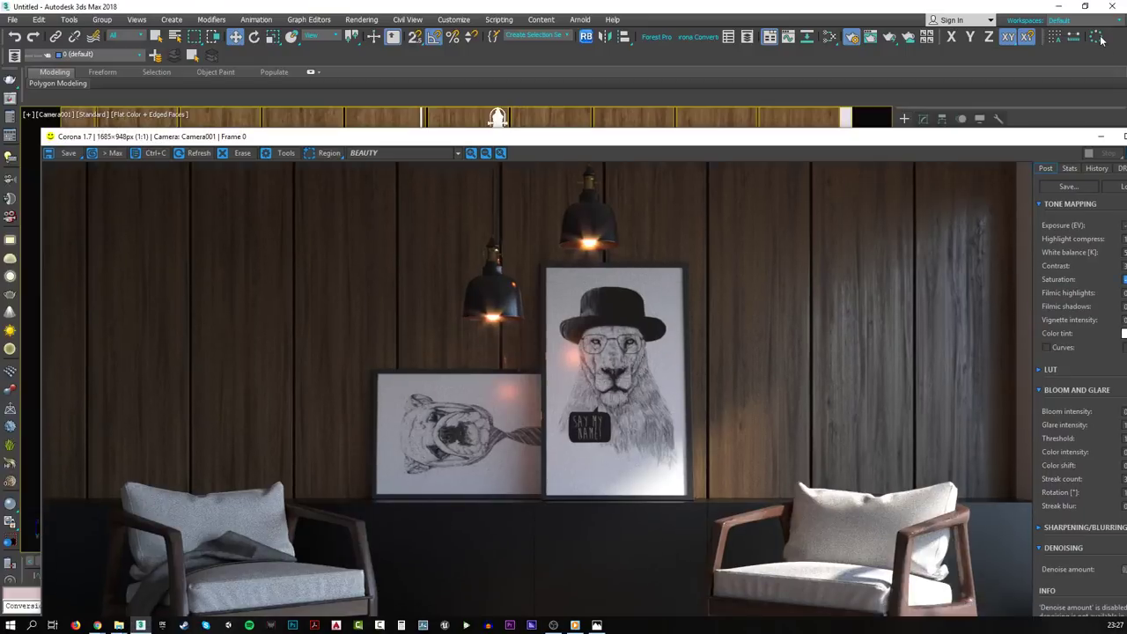
{"action": "double_click", "coordinate": [1051, 138]}
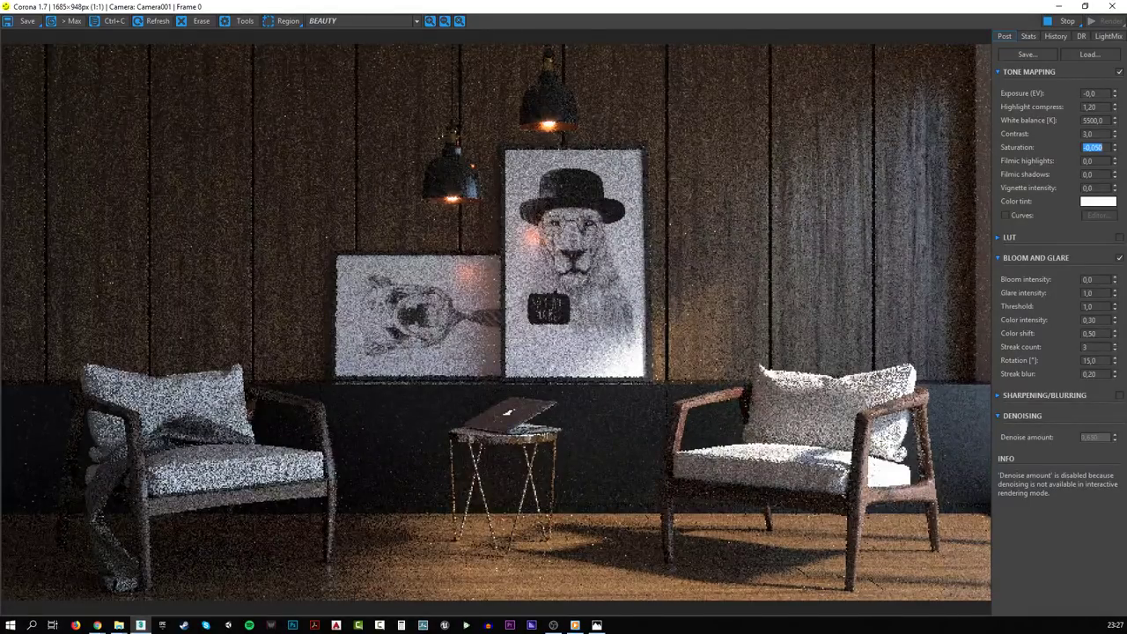
{"action": "key", "text": "alt+Tab"}
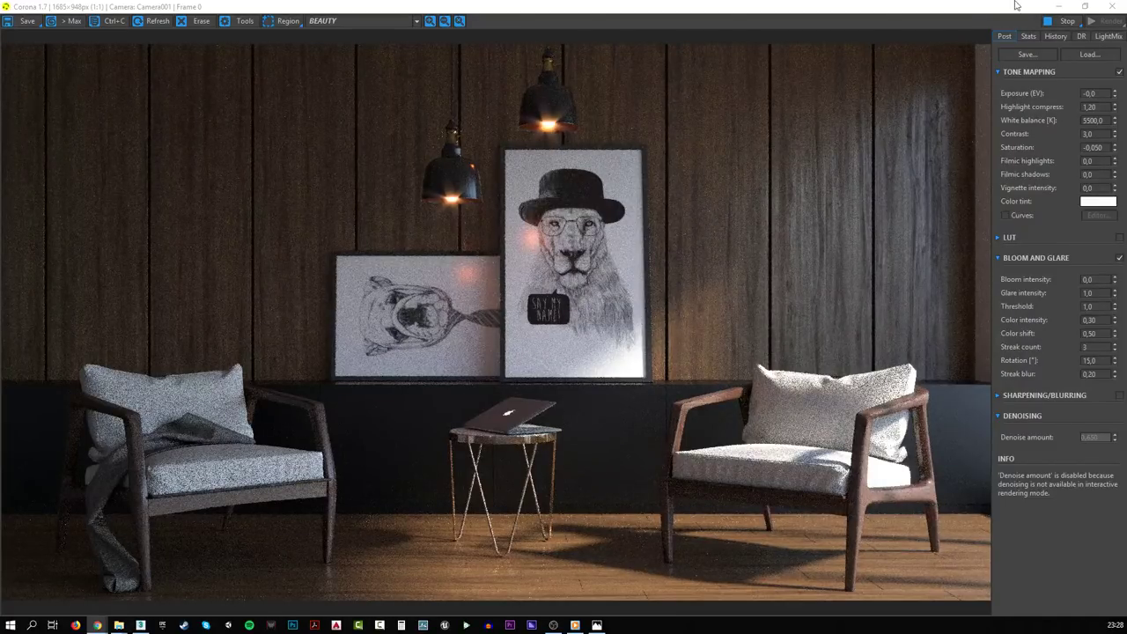
{"action": "left_click", "coordinate": [1063, 23]}
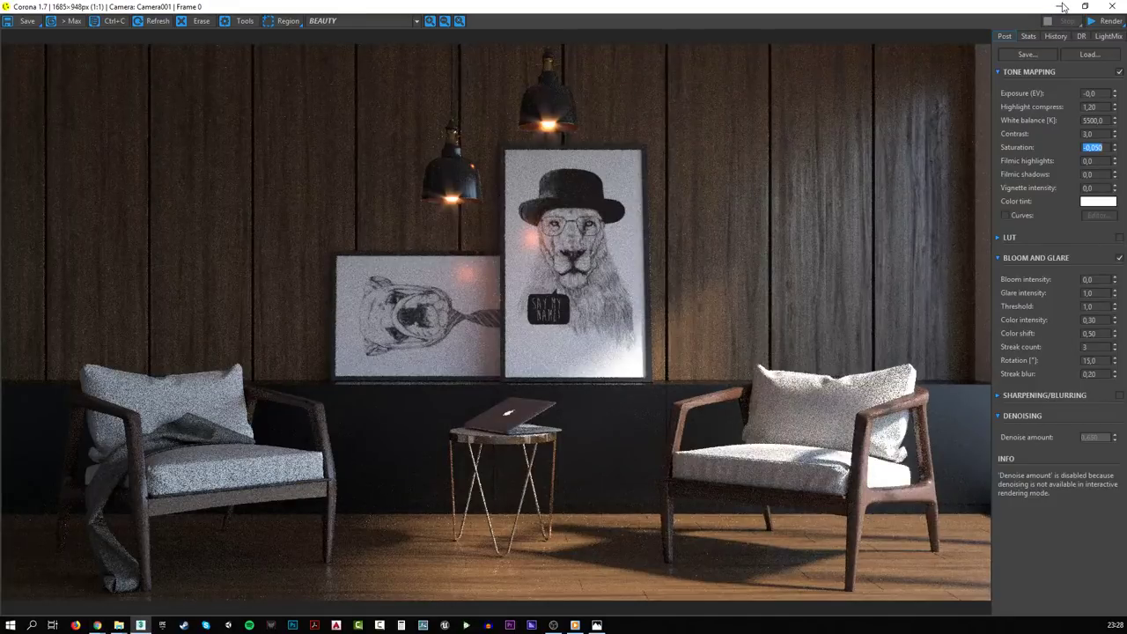
{"action": "left_click", "coordinate": [1061, 6]}
- In Top view, slide the side table and laptop together along the Y axis
{"action": "left_click", "coordinate": [473, 401]}
{"action": "left_click", "coordinate": [451, 420], "text": "ctrl"}
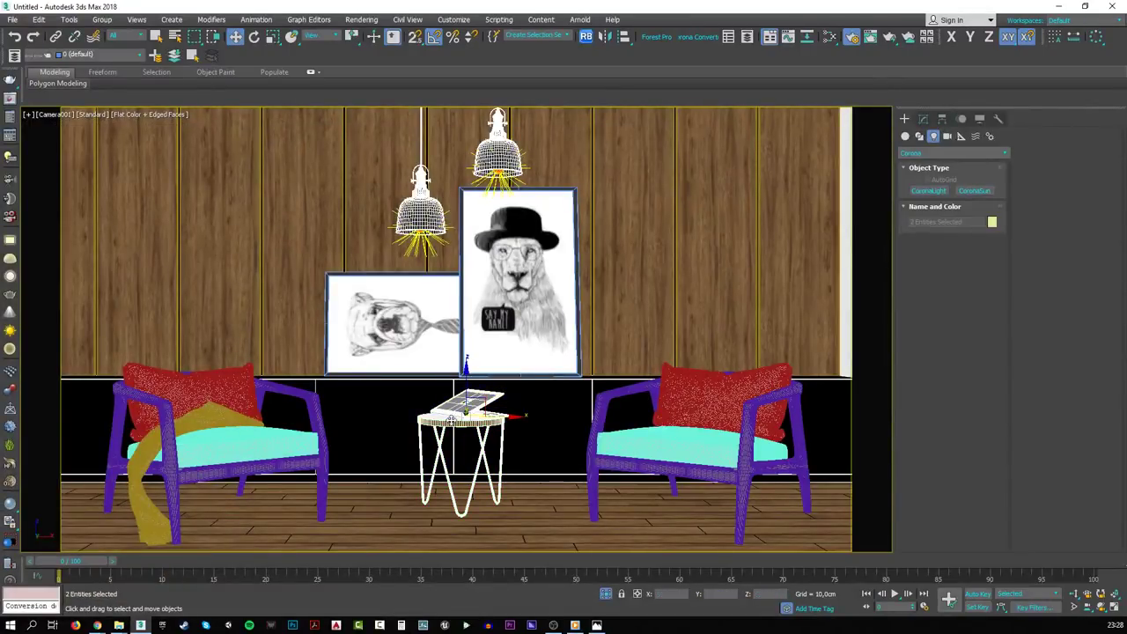
{"action": "key", "text": "t"}
{"action": "key", "text": "z"}
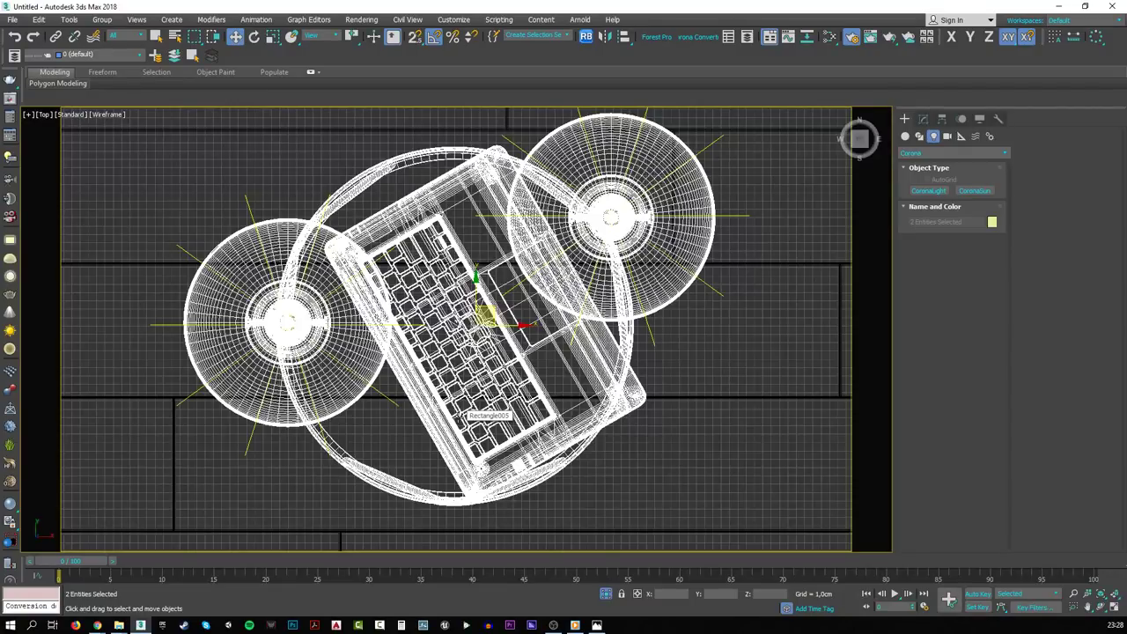
{"action": "scroll", "coordinate": [469, 407], "scroll_direction": "down", "scroll_amount": 6}
{"action": "left_click_drag", "start_coordinate": [461, 359], "coordinate": [462, 420]}
- In shaded Camera001 view, delete the FloorGenerator modifier from the floor's stack
{"action": "key", "text": "c"}
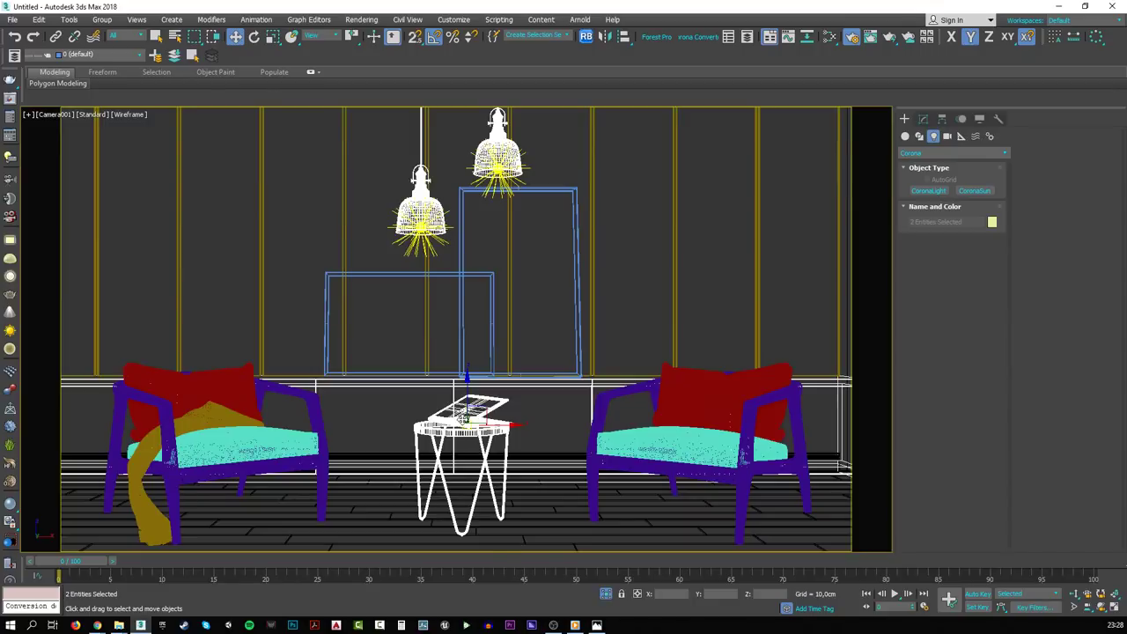
{"action": "key", "text": "F3"}
{"action": "left_click", "coordinate": [539, 405]}
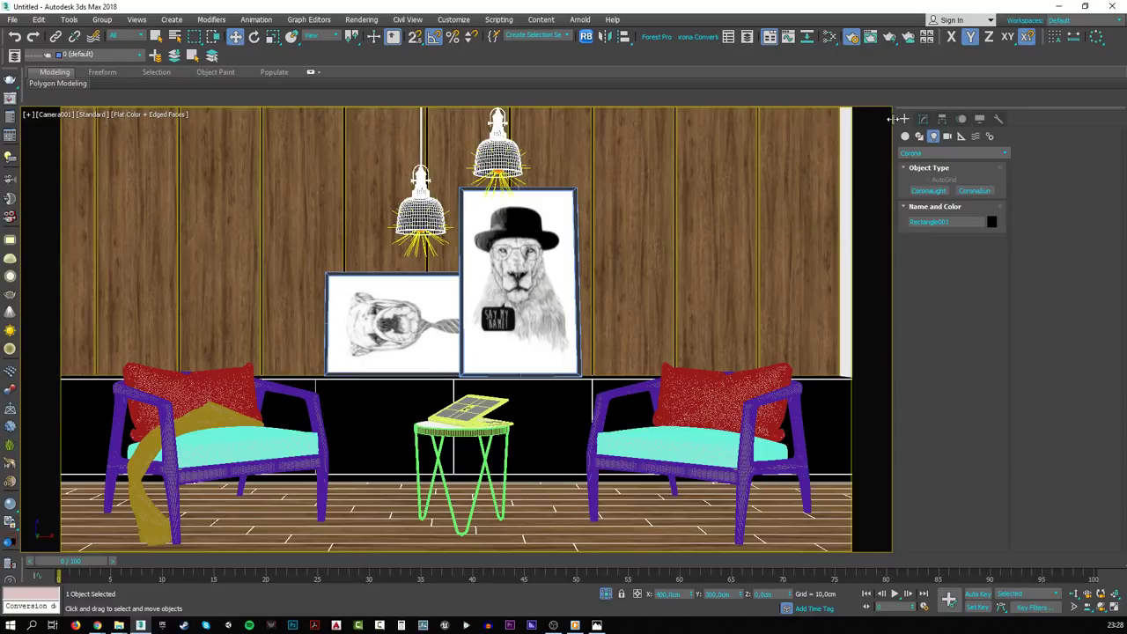
{"action": "left_click", "coordinate": [922, 118]}
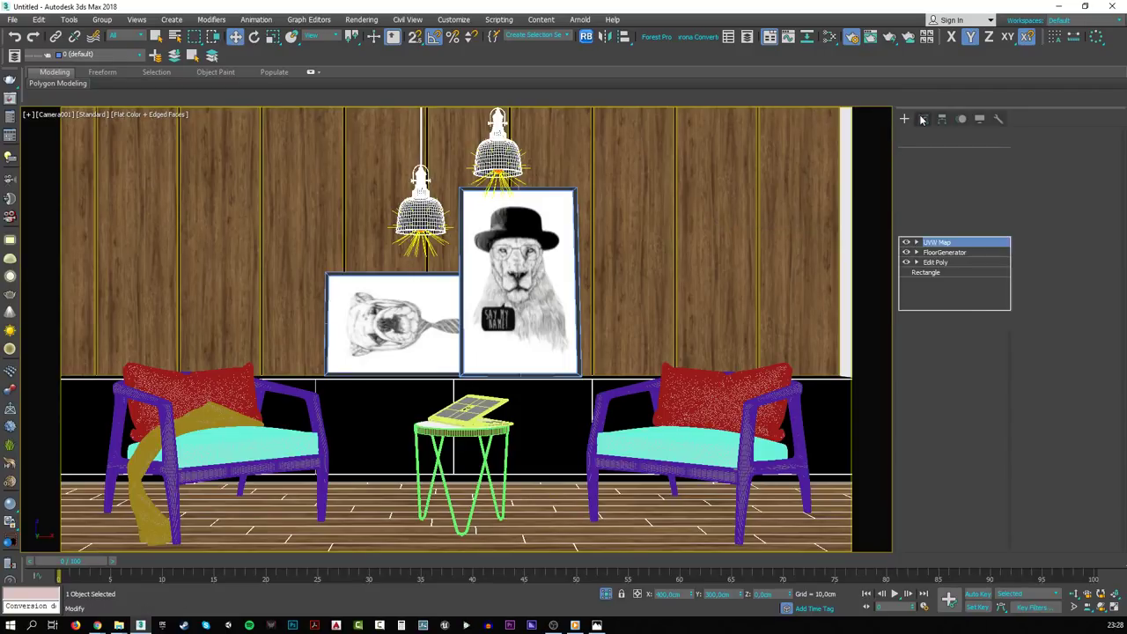
{"action": "left_click", "coordinate": [973, 253]}
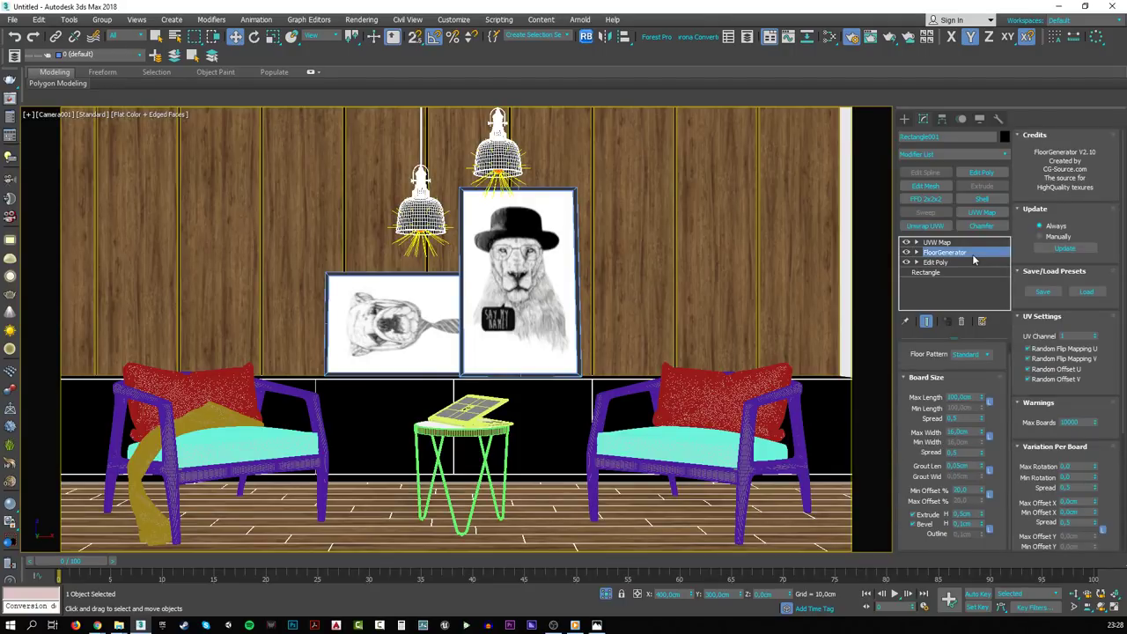
{"action": "left_click", "coordinate": [963, 321]}
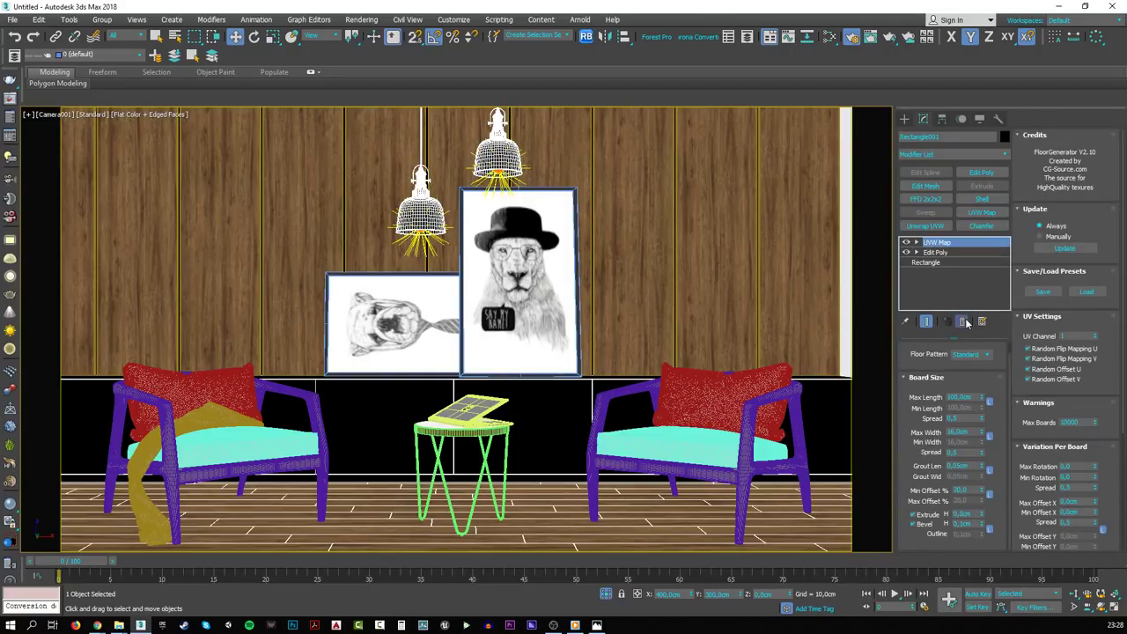
{"action": "left_click", "coordinate": [935, 252]}
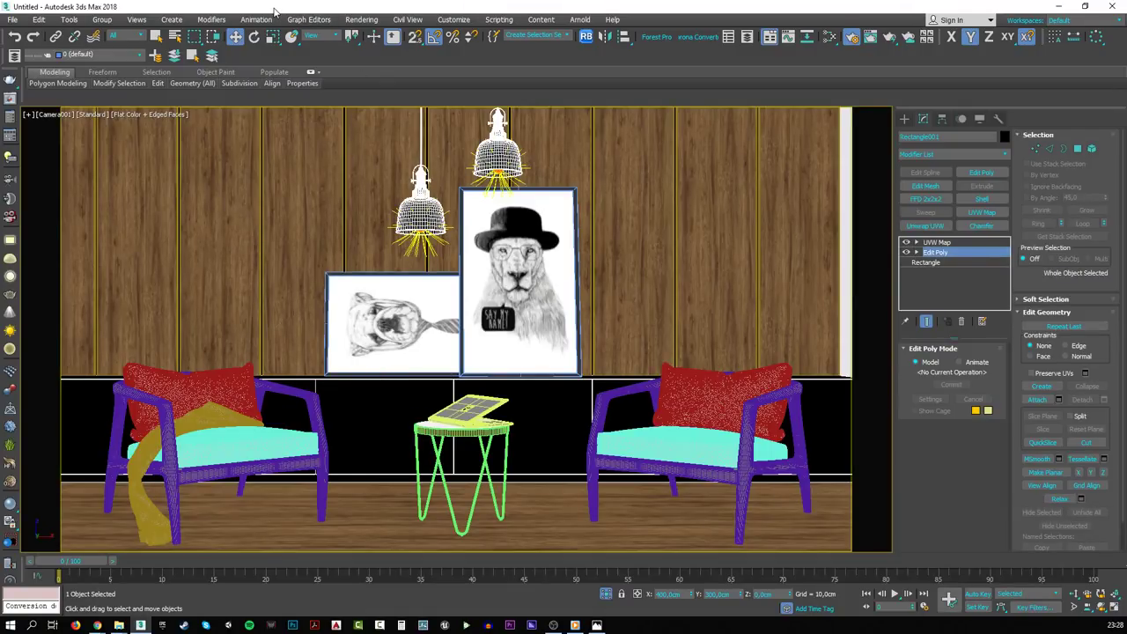
- Raise the floor by setting its Z offset to 1
{"action": "key", "text": "F12"}
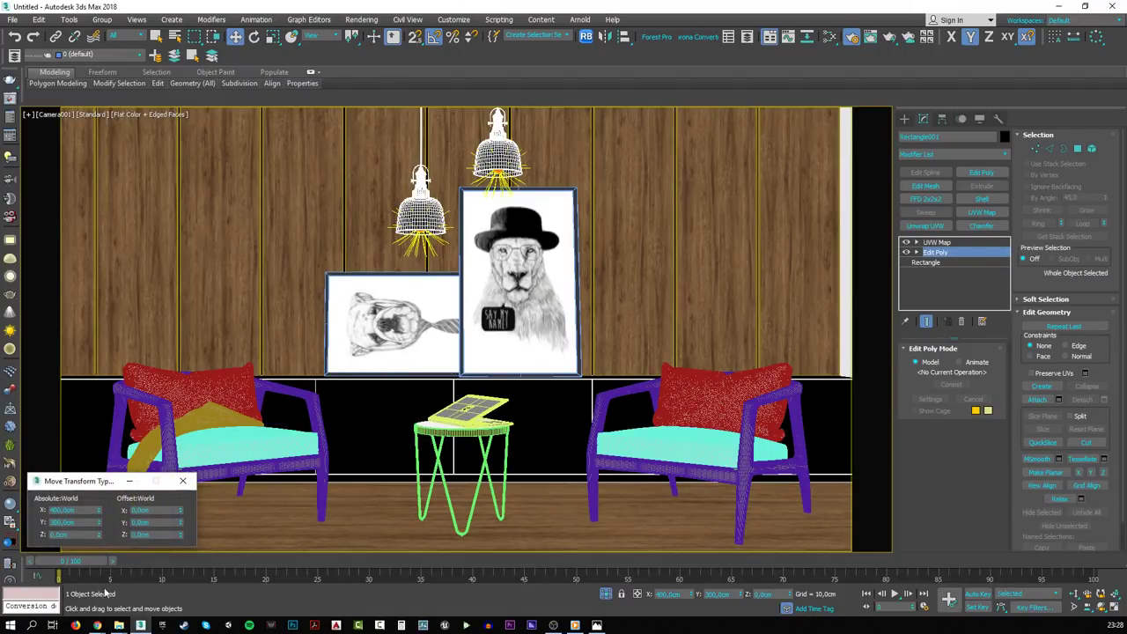
{"action": "double_click", "coordinate": [157, 534]}
{"action": "type", "text": "1"}
{"action": "key", "text": "Return"}
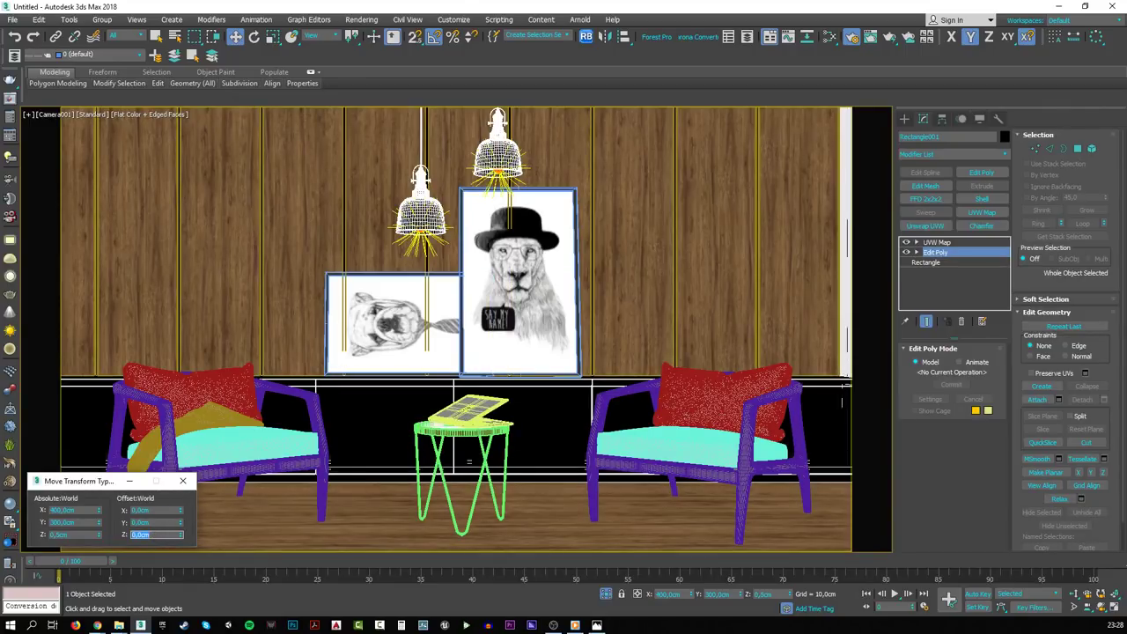
- Assign the Corona library's Concrete Wall Bare material to the selected floor
{"action": "left_click", "coordinate": [854, 40]}
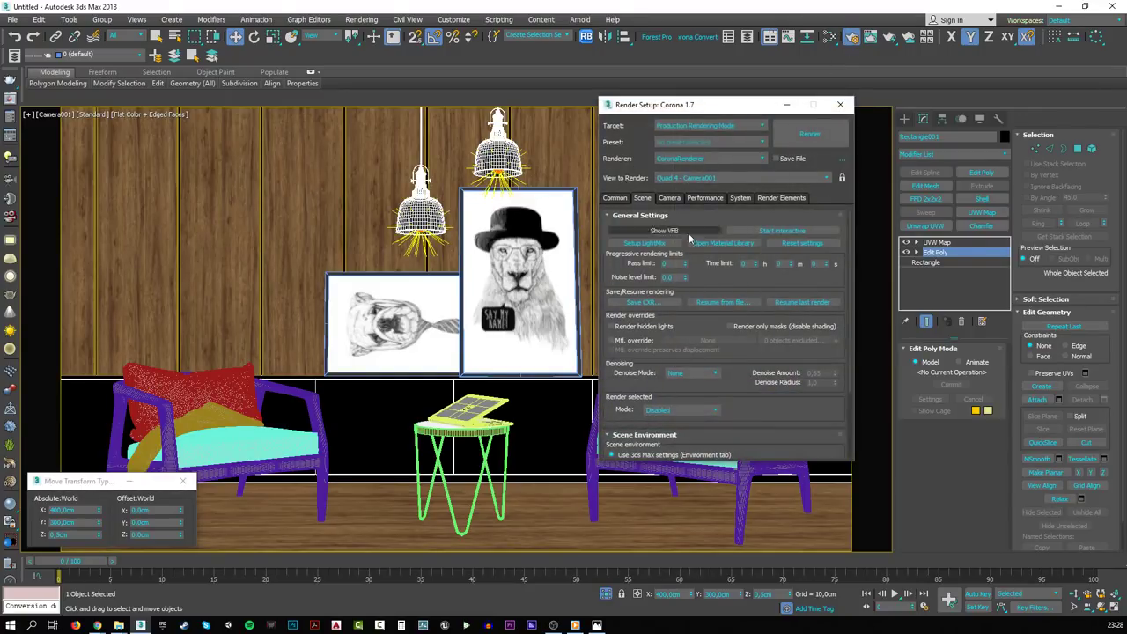
{"action": "left_click", "coordinate": [717, 244]}
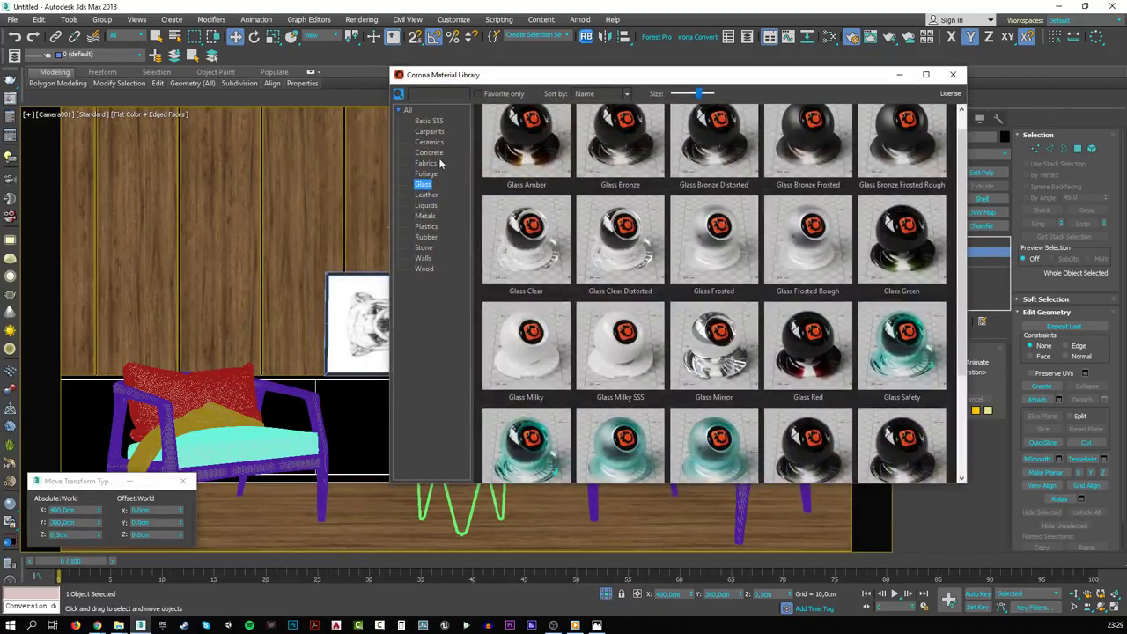
{"action": "left_click", "coordinate": [431, 153]}
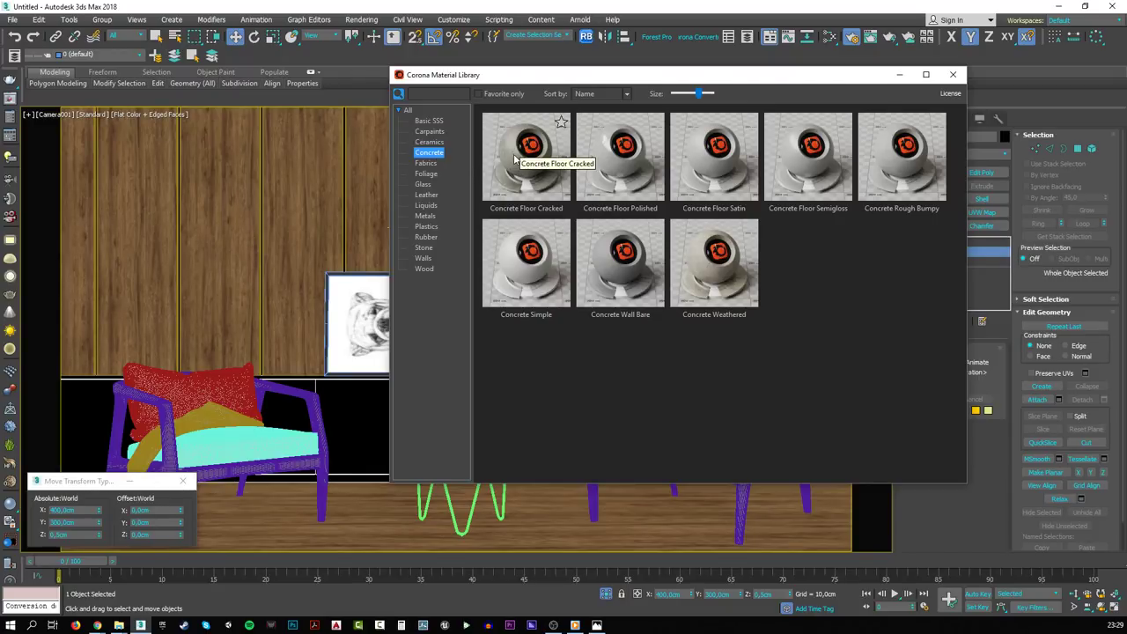
{"action": "right_click", "coordinate": [622, 275]}
{"action": "left_click", "coordinate": [679, 306]}
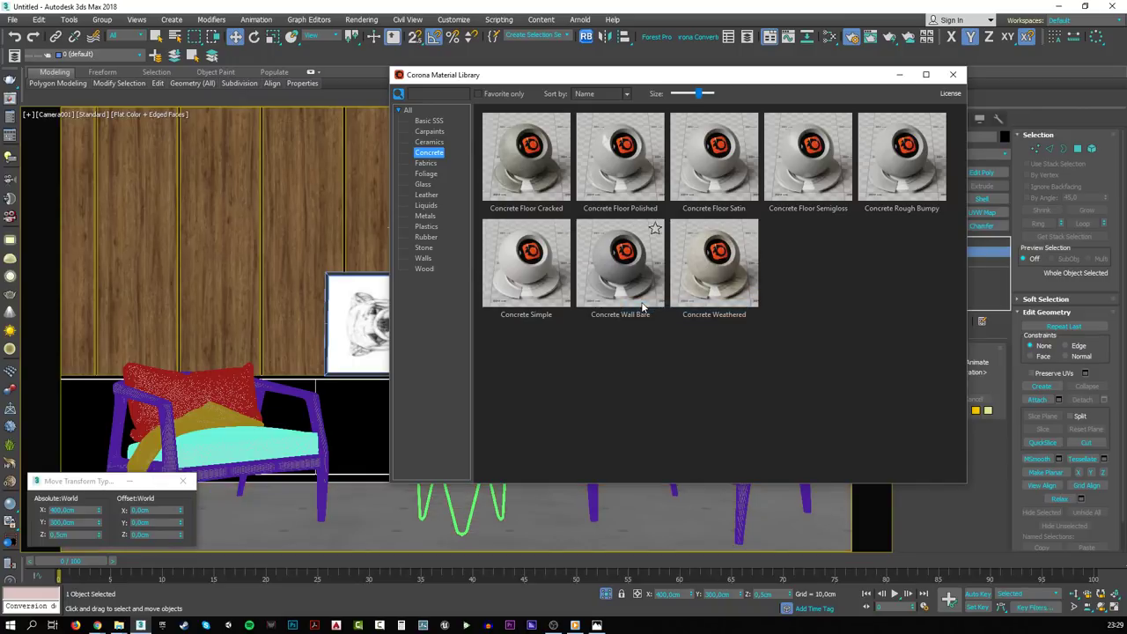
{"action": "left_click", "coordinate": [899, 76]}
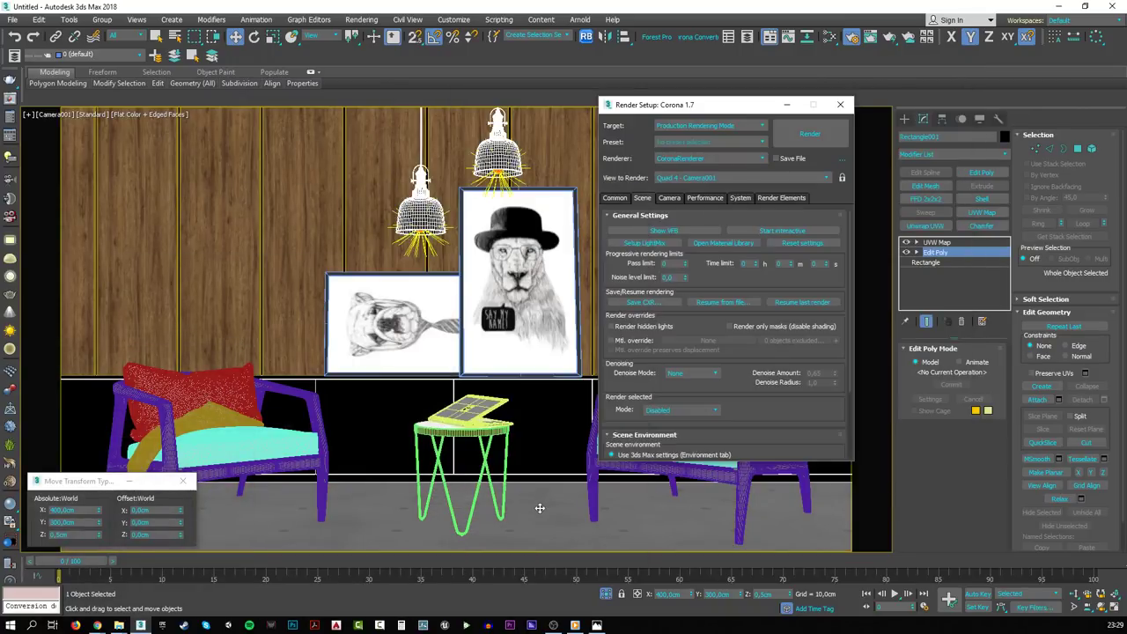
- Select the floor, frame it in Perspective view and close Render Setup
{"action": "left_click", "coordinate": [540, 513]}
{"action": "key", "text": "p"}
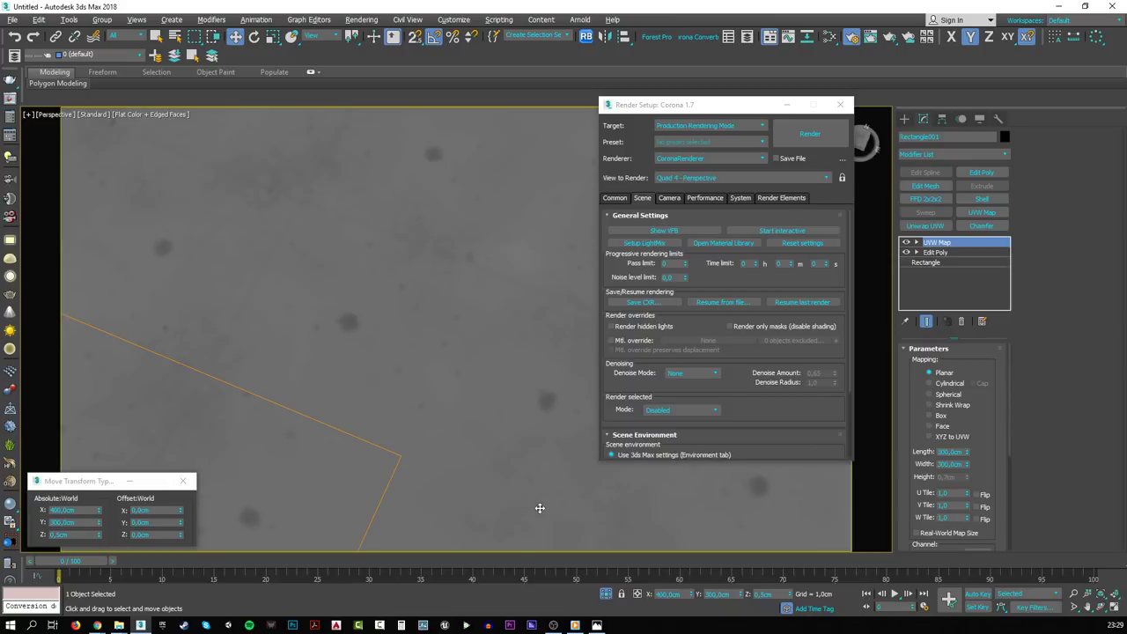
{"action": "key", "text": "z"}
{"action": "scroll", "coordinate": [422, 360], "scroll_direction": "up", "scroll_amount": 5}
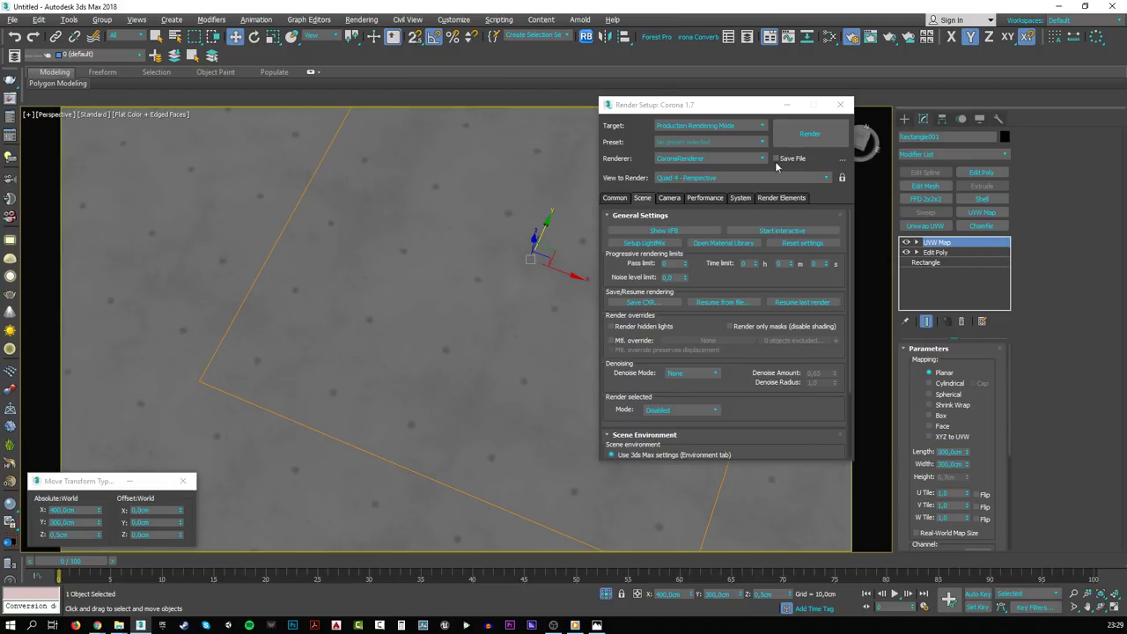
{"action": "key", "text": "F10"}
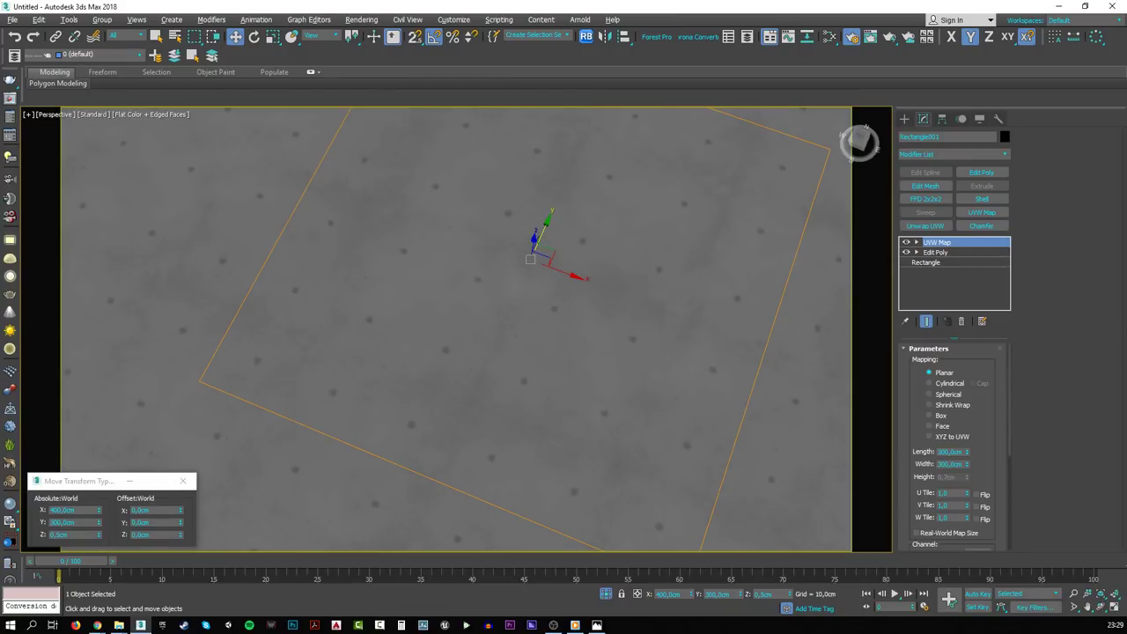
- Inspect the new concrete floor in Perspective view, zooming across the room
{"action": "left_click", "coordinate": [97, 625]}
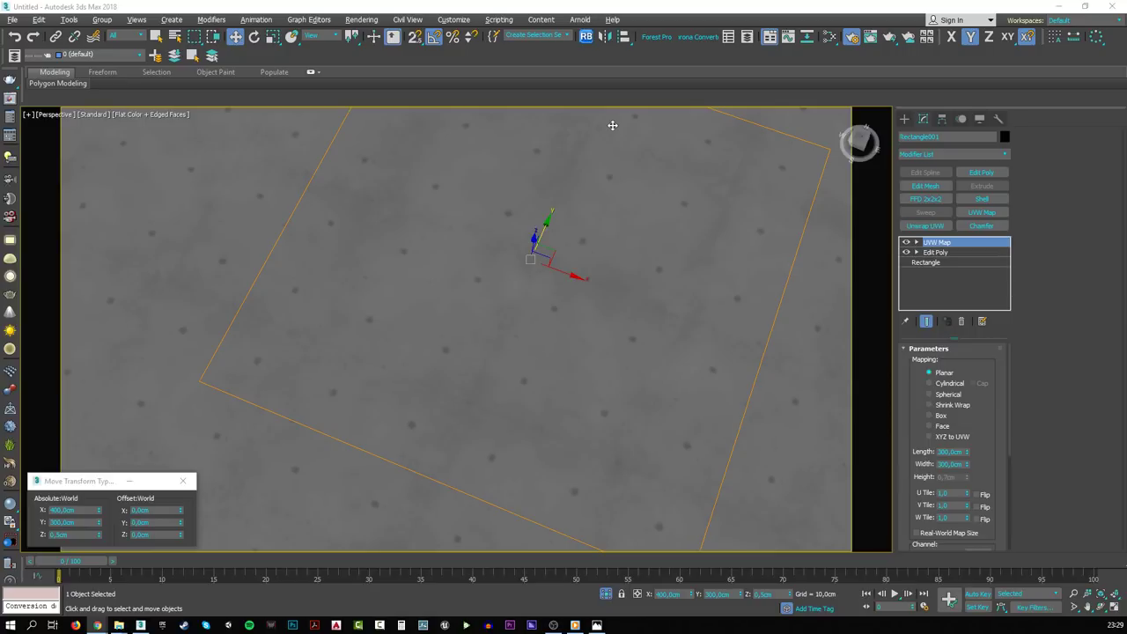
{"action": "scroll", "coordinate": [652, 229], "scroll_direction": "down", "scroll_amount": 5}
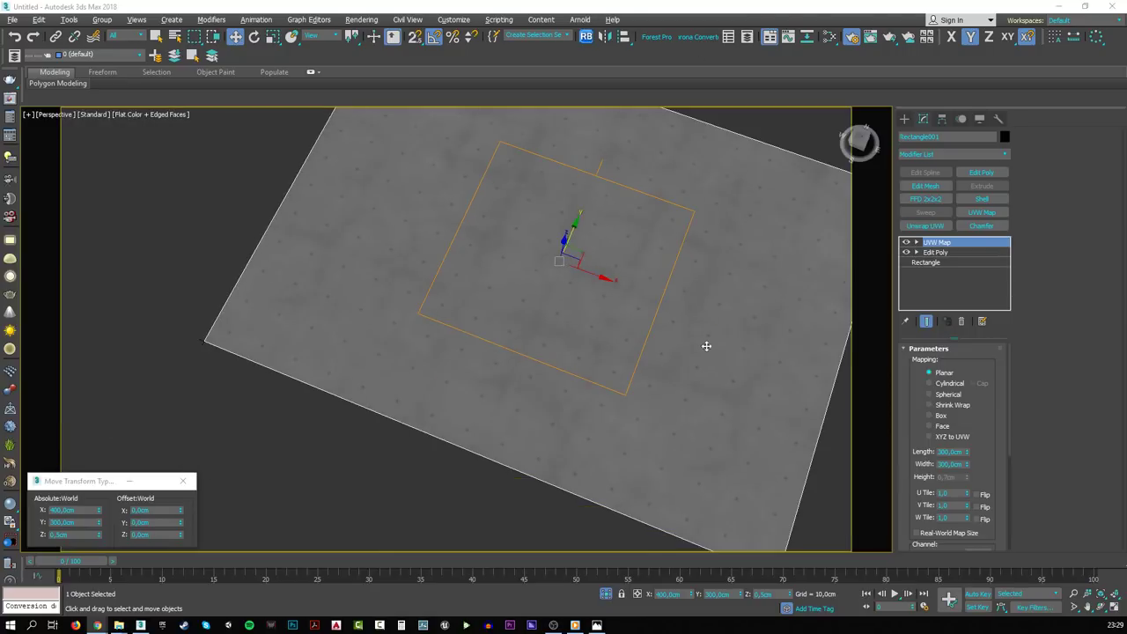
{"action": "key", "text": "ctrl+z"}
{"action": "key", "text": "ctrl+z"}
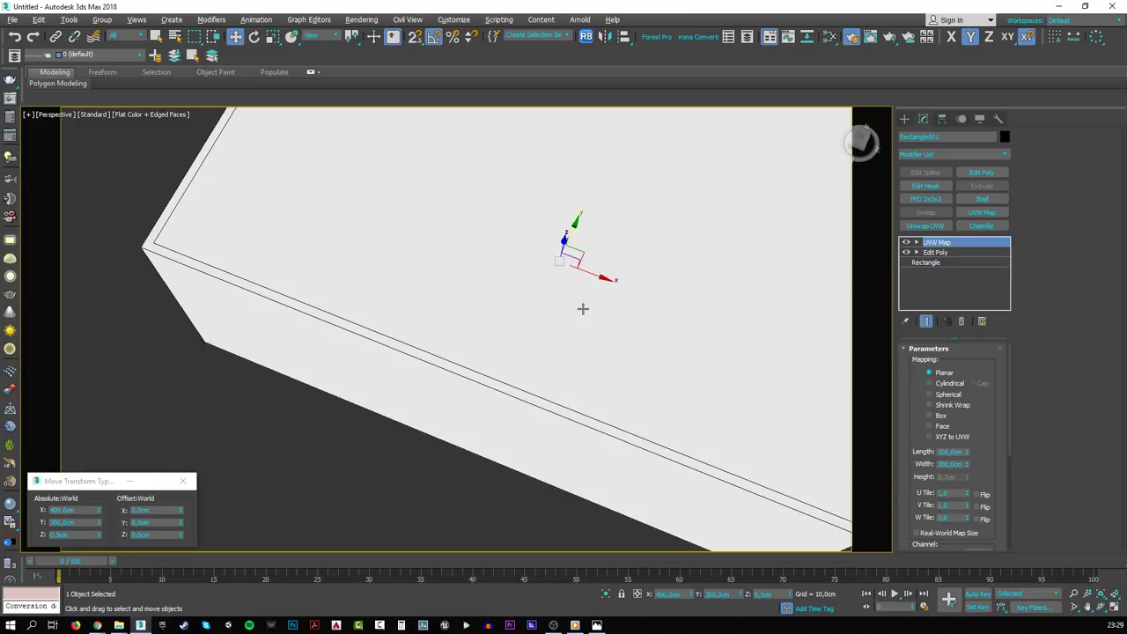
{"action": "key", "text": "ctrl+z"}
{"action": "key", "text": "ctrl+z"}
{"action": "key", "text": "ctrl+z"}
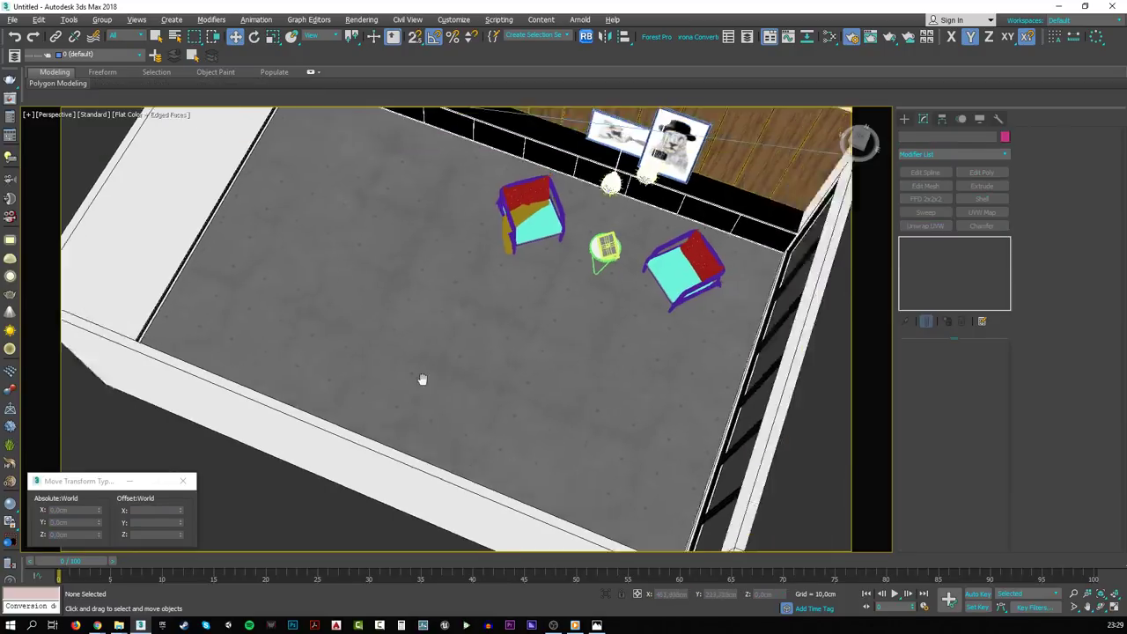
{"action": "key", "text": "ctrl+z"}
{"action": "key", "text": "ctrl+z"}
{"action": "key", "text": "ctrl+z"}
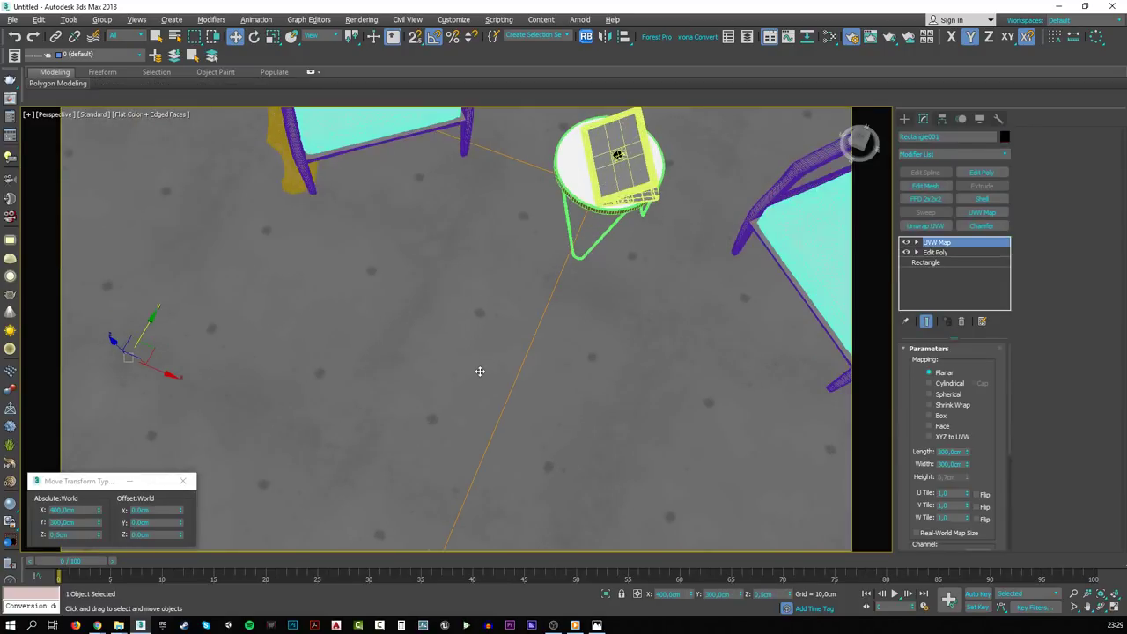
{"action": "key", "text": "shift+z"}
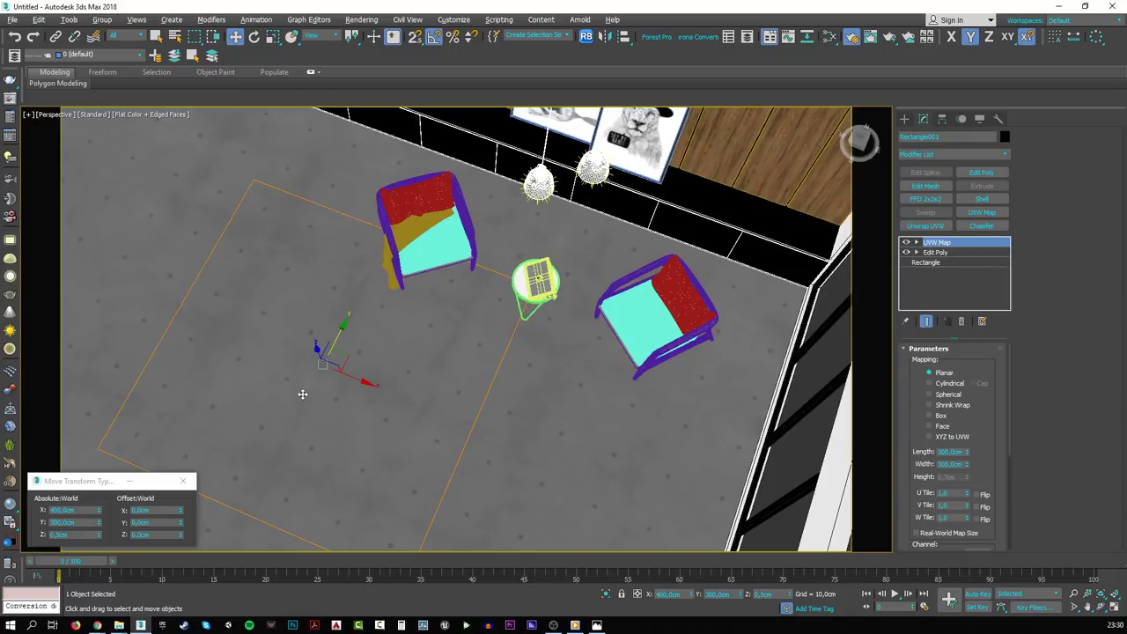
{"action": "key", "text": "shift+z"}
{"action": "key", "text": "shift+z"}
{"action": "key", "text": "shift+z"}
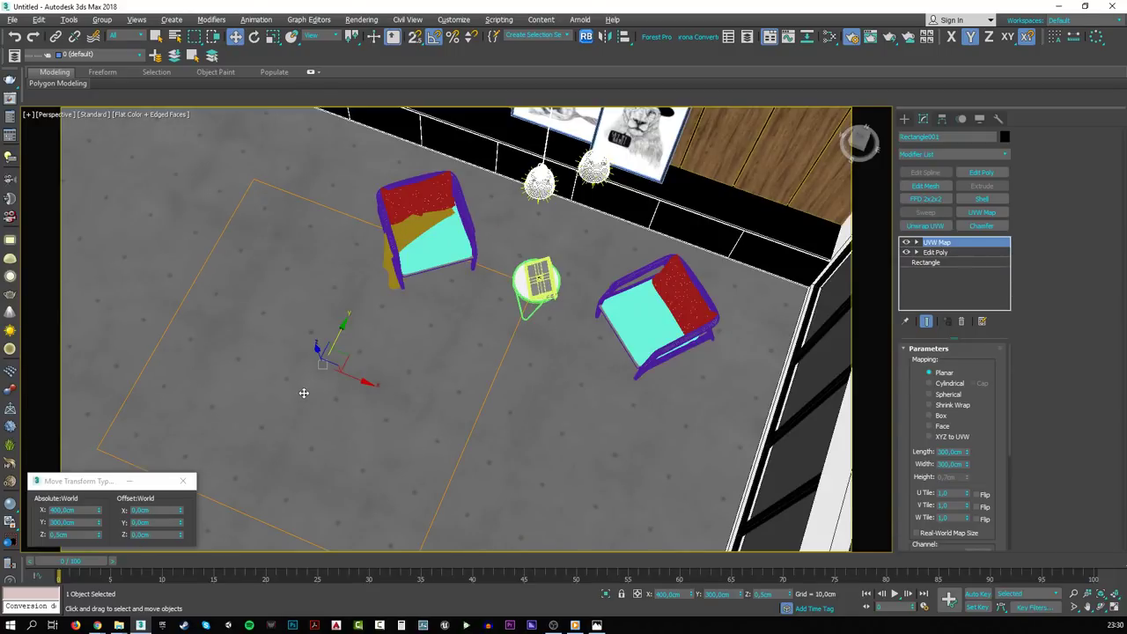
- In Camera001, use Unhide All so the tablet reappears on the side table
{"action": "key", "text": "c"}
{"action": "right_click", "coordinate": [513, 425]}
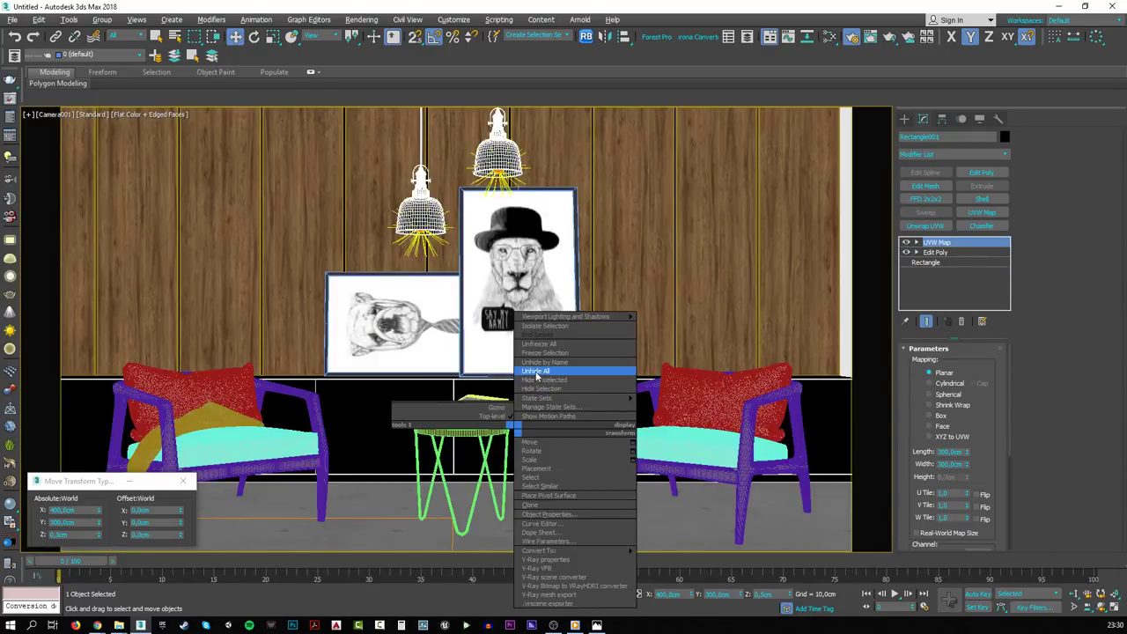
{"action": "left_click", "coordinate": [536, 373]}
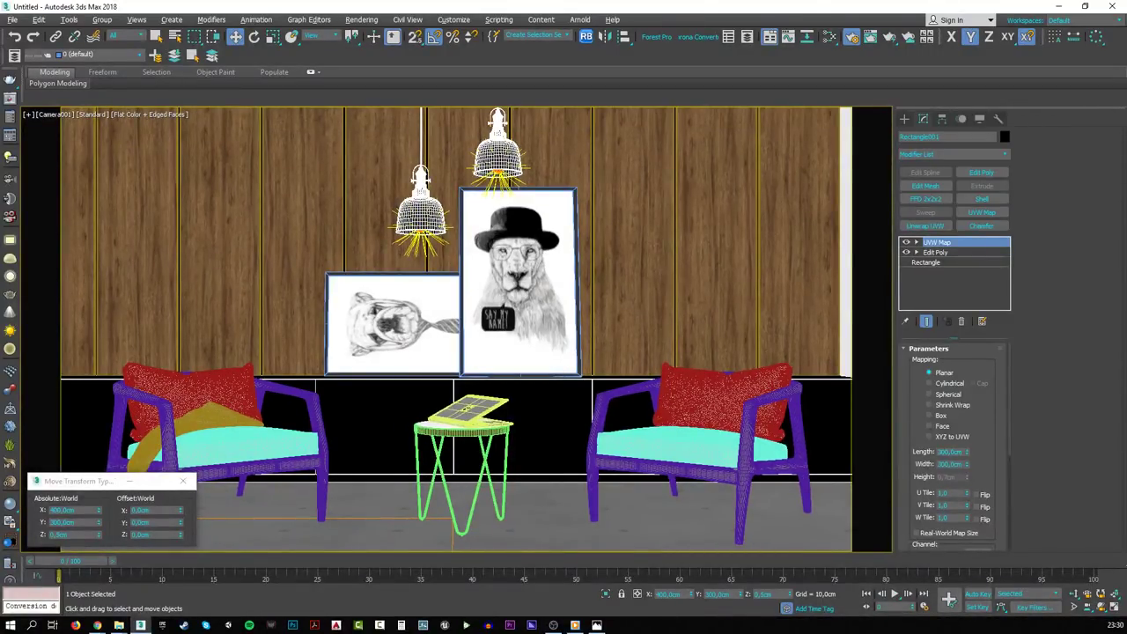
{"action": "right_click", "coordinate": [445, 322]}
{"action": "left_click", "coordinate": [464, 259]}
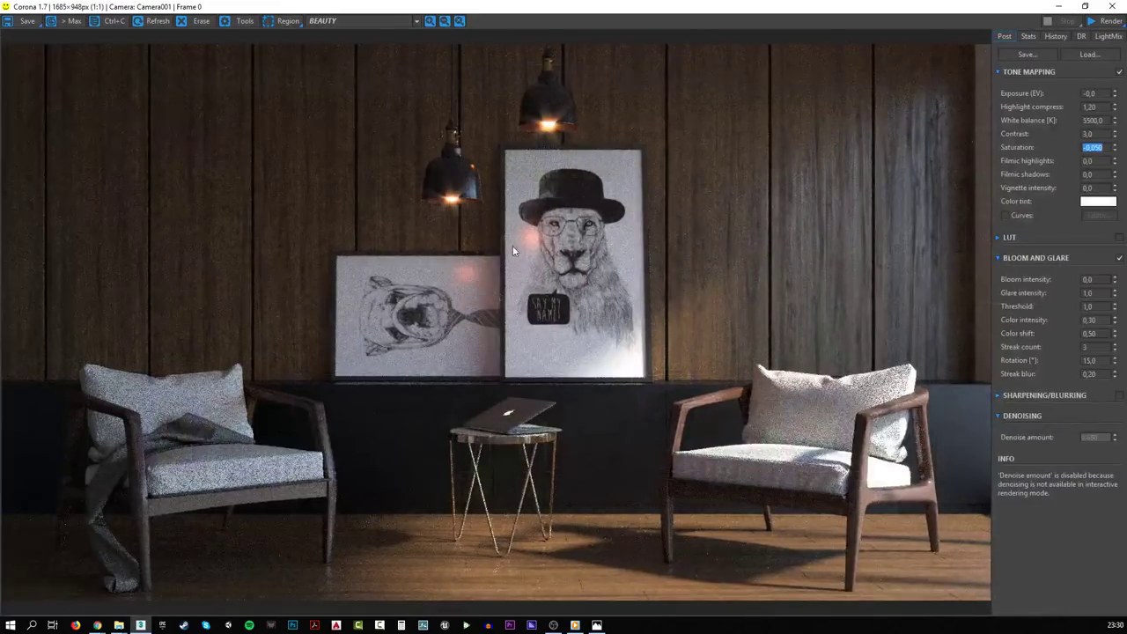
- Start IR in the Corona frame buffer and maximize the render window
{"action": "left_click", "coordinate": [1101, 22]}
{"action": "left_click", "coordinate": [1105, 36]}
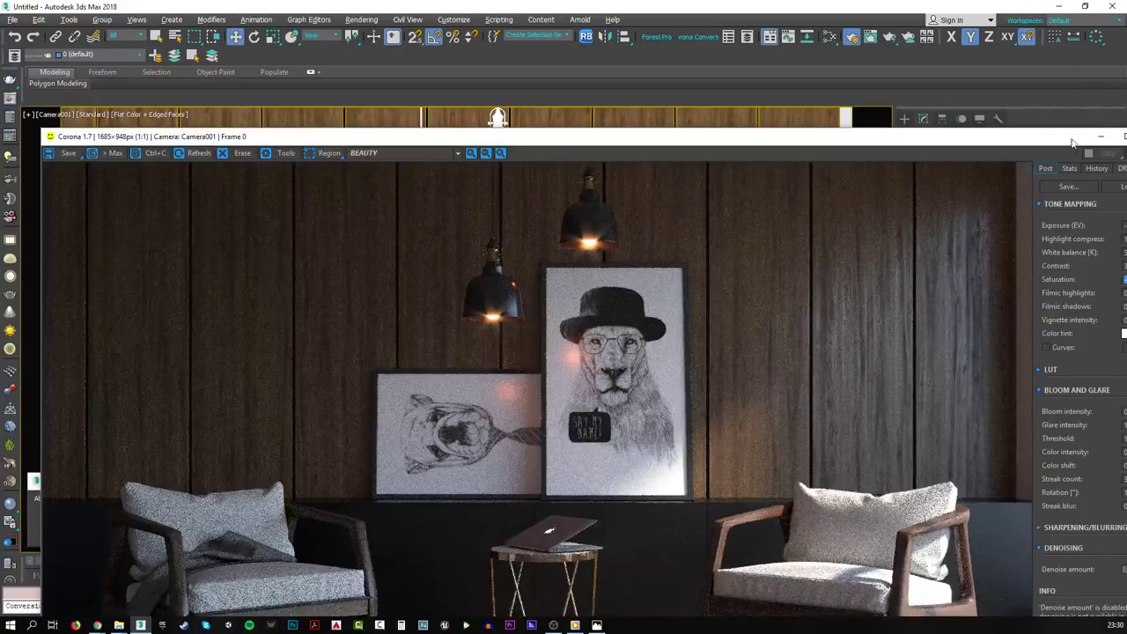
{"action": "double_click", "coordinate": [1068, 139]}
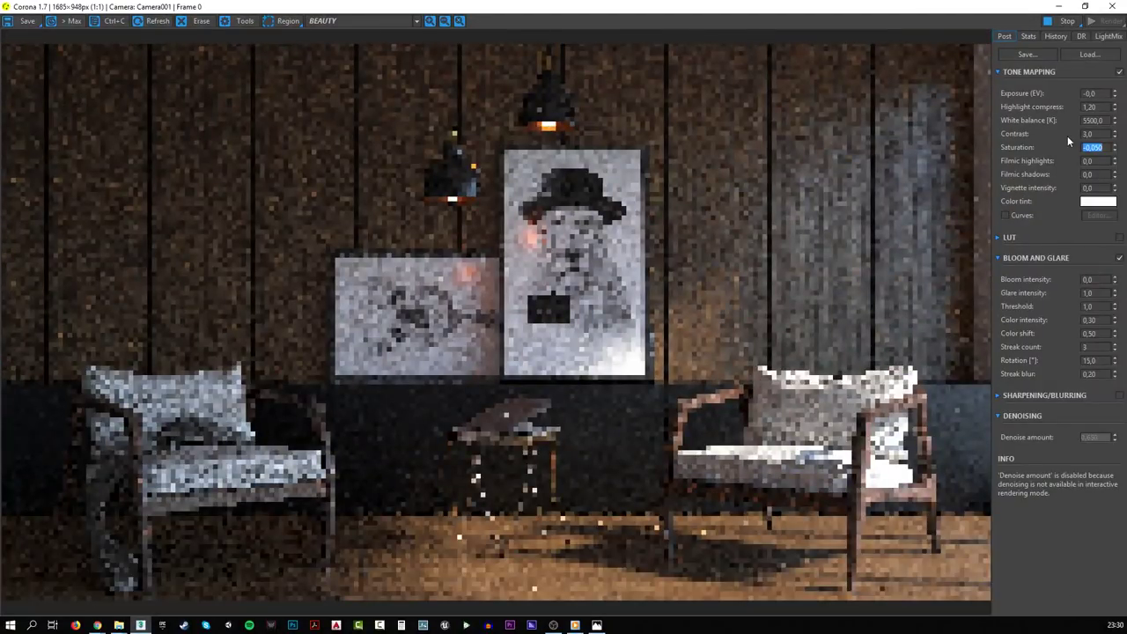
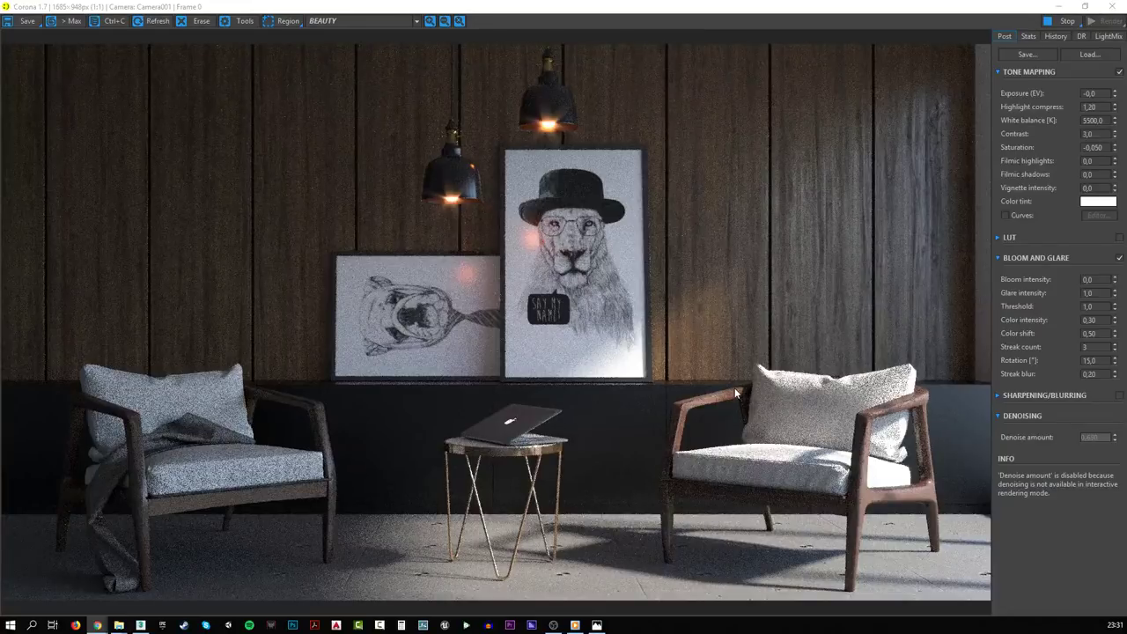
- Stop the Corona render, minimize the frame buffer and open the Slate Material Editor
{"action": "left_click", "coordinate": [1068, 22]}
{"action": "left_click", "coordinate": [1061, 10]}
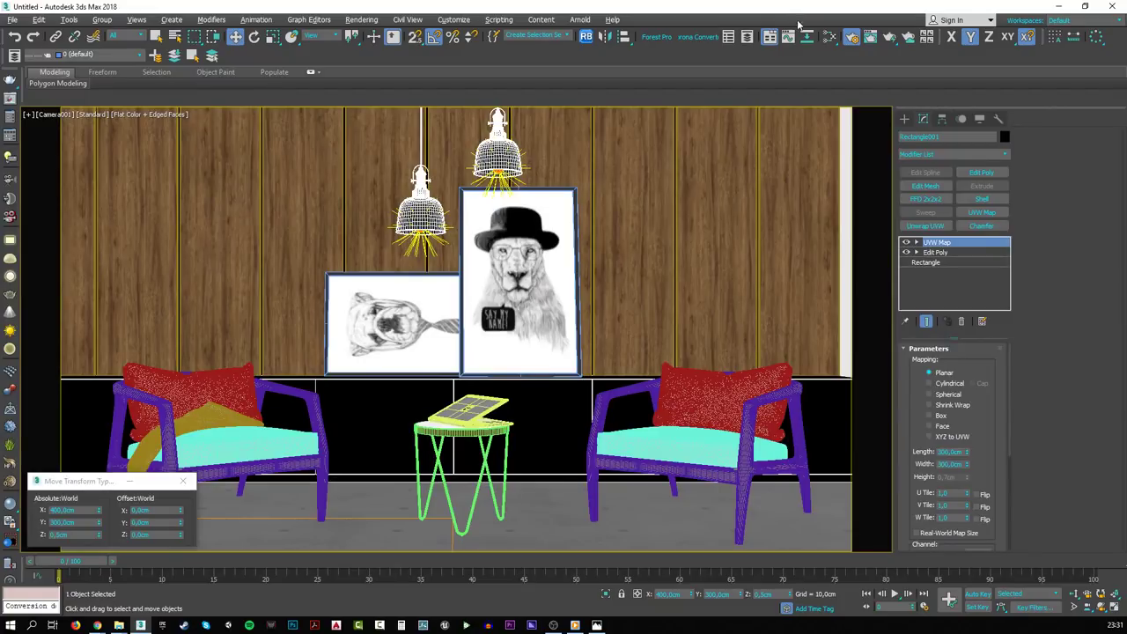
{"action": "left_click", "coordinate": [829, 36]}
{"action": "middle_click_drag", "start_coordinate": [620, 284], "coordinate": [875, 314]}
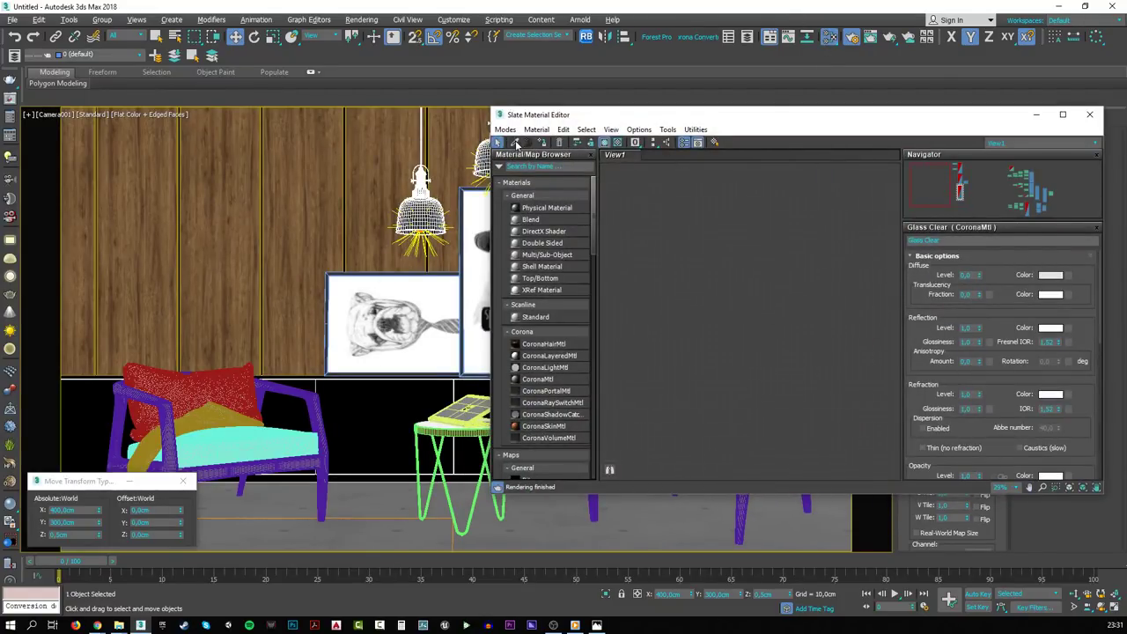
- Open the Concrete Wall Bare material's parameters in Slate and scroll down to its maps
{"action": "scroll", "coordinate": [818, 336], "scroll_direction": "down", "scroll_amount": 5}
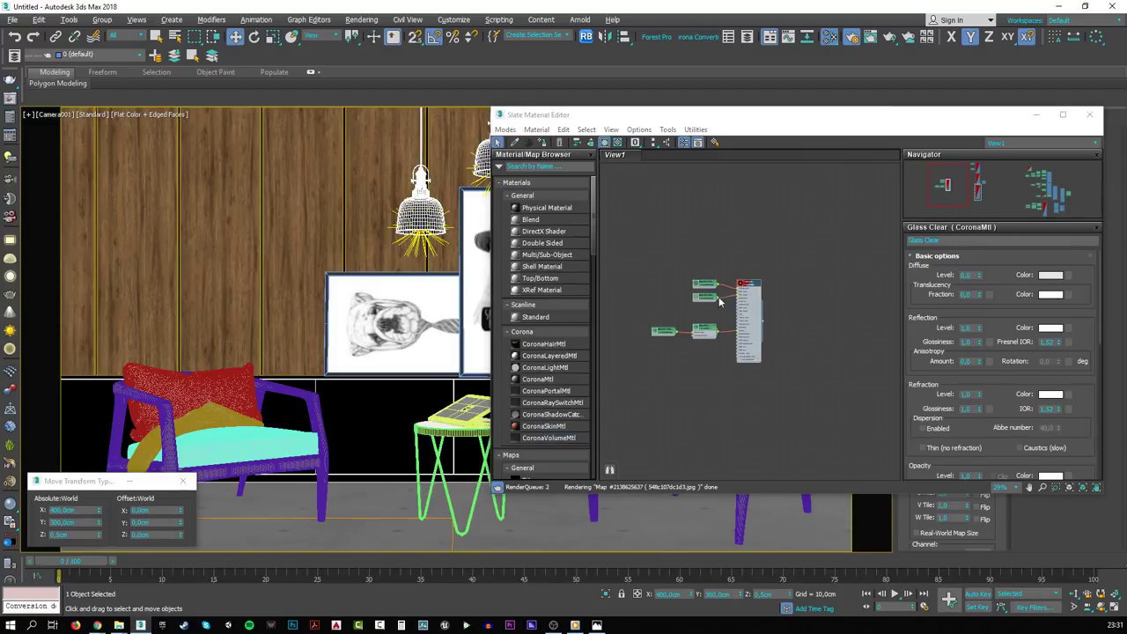
{"action": "scroll", "coordinate": [818, 336], "scroll_direction": "up", "scroll_amount": 5}
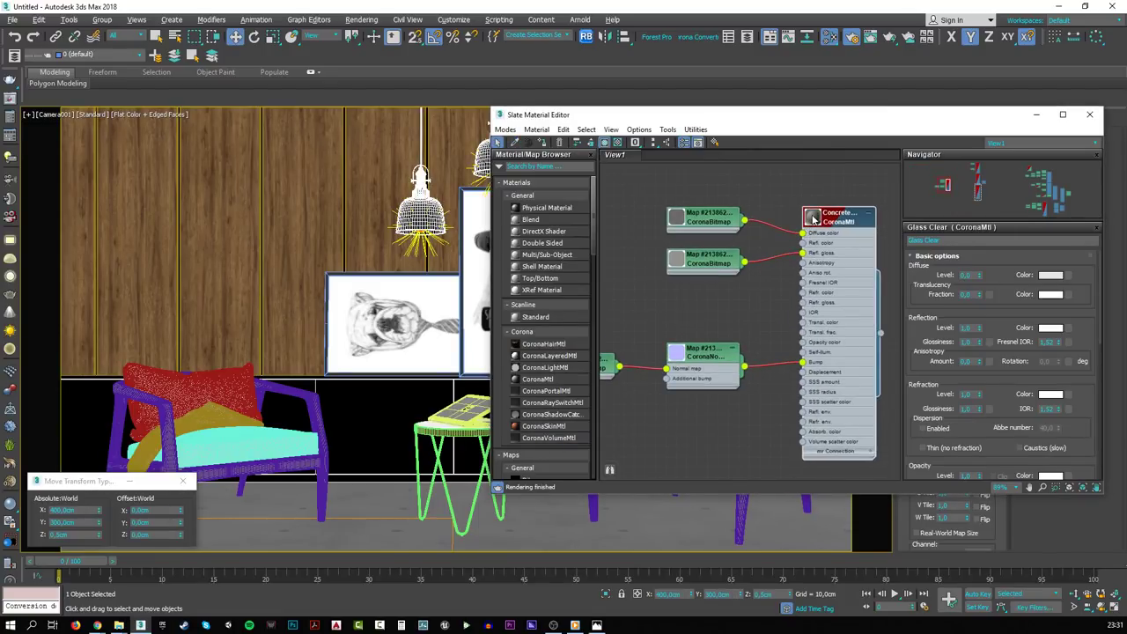
{"action": "double_click", "coordinate": [812, 218]}
{"action": "scroll", "coordinate": [808, 222], "scroll_direction": "up", "scroll_amount": 2}
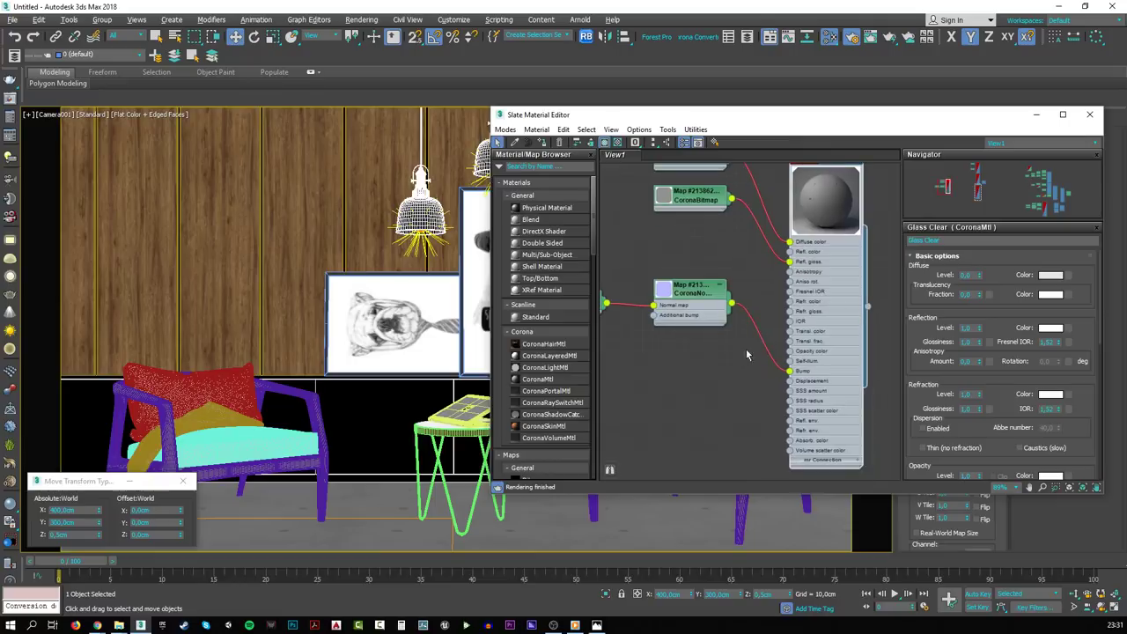
{"action": "scroll", "coordinate": [807, 224], "scroll_direction": "down", "scroll_amount": 2}
{"action": "left_click", "coordinate": [826, 234]}
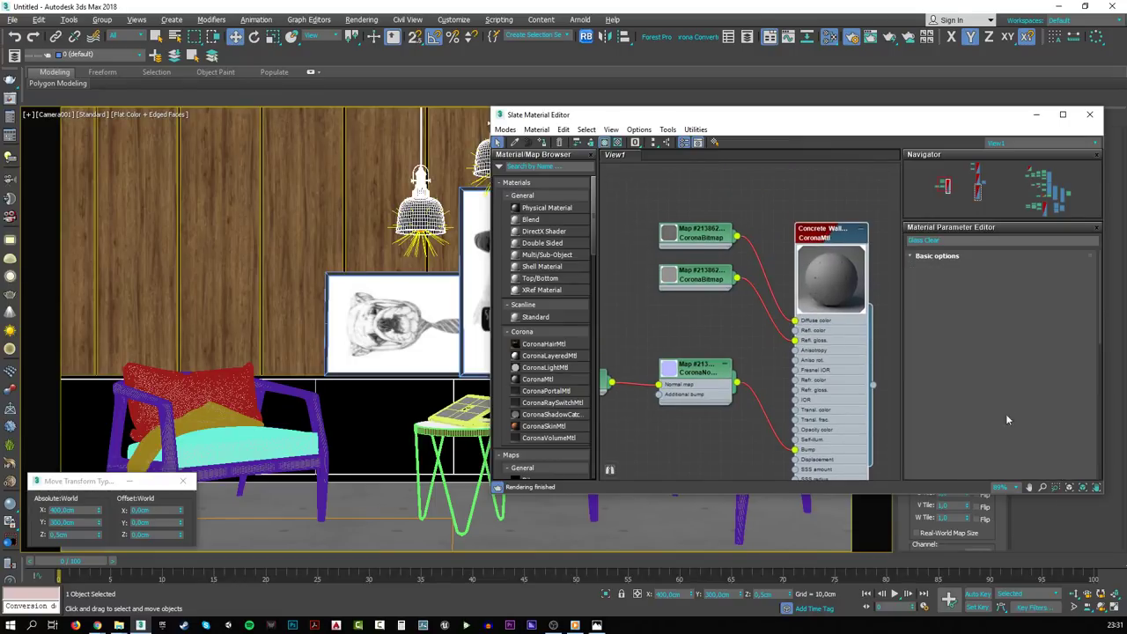
{"action": "scroll", "coordinate": [983, 376], "scroll_direction": "down", "scroll_amount": 3}
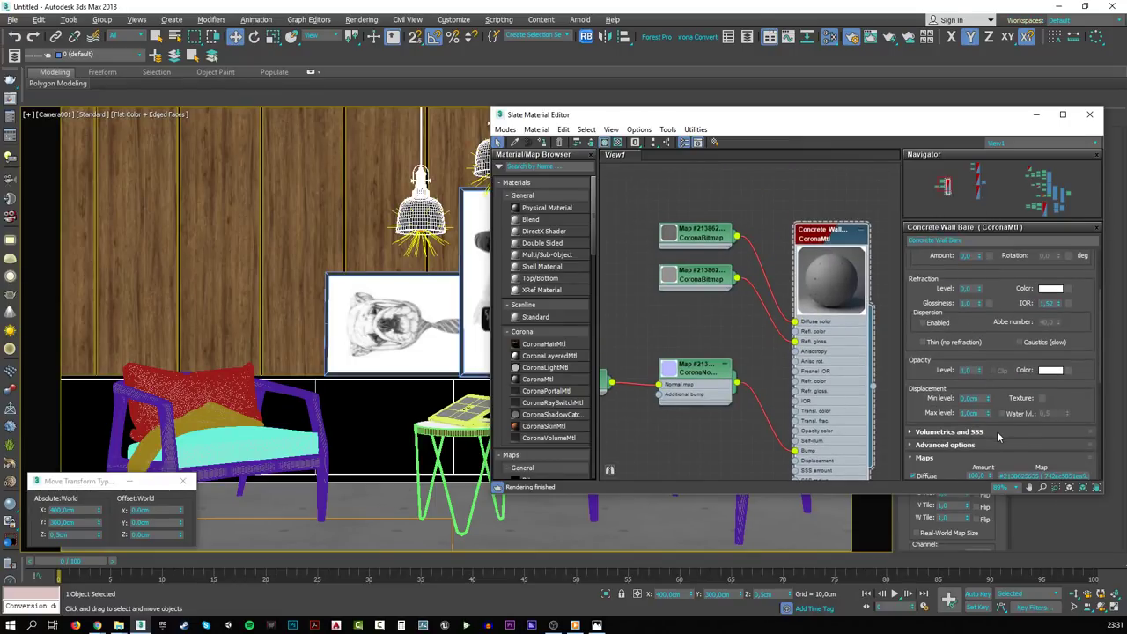
{"action": "scroll", "coordinate": [993, 405], "scroll_direction": "down", "scroll_amount": 4}
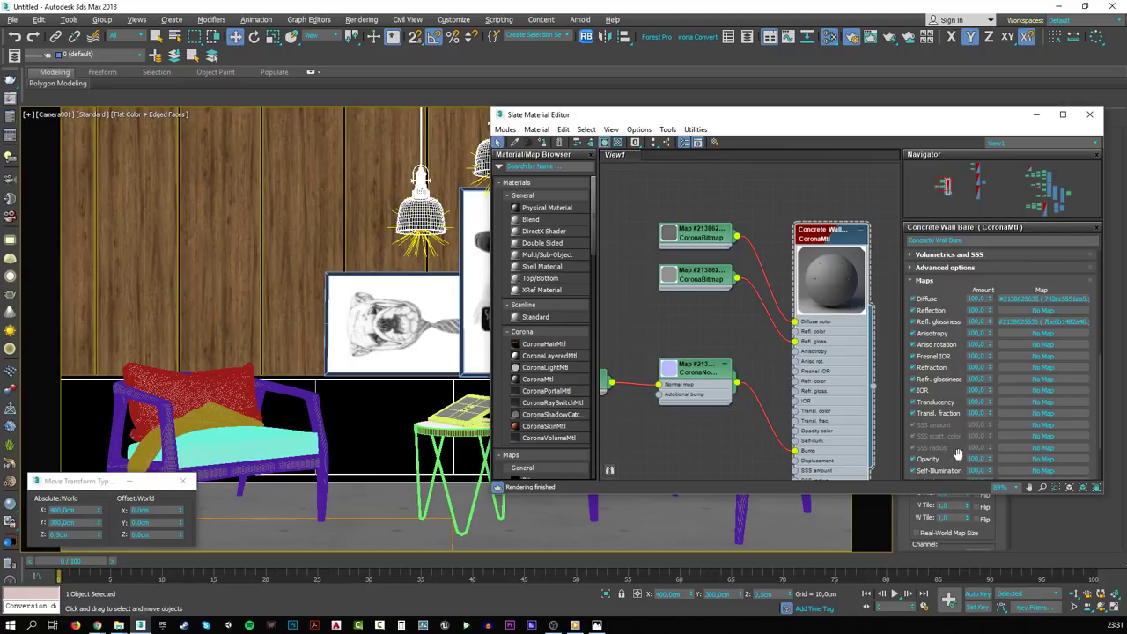
{"action": "left_click_drag", "start_coordinate": [909, 437], "coordinate": [909, 364]}
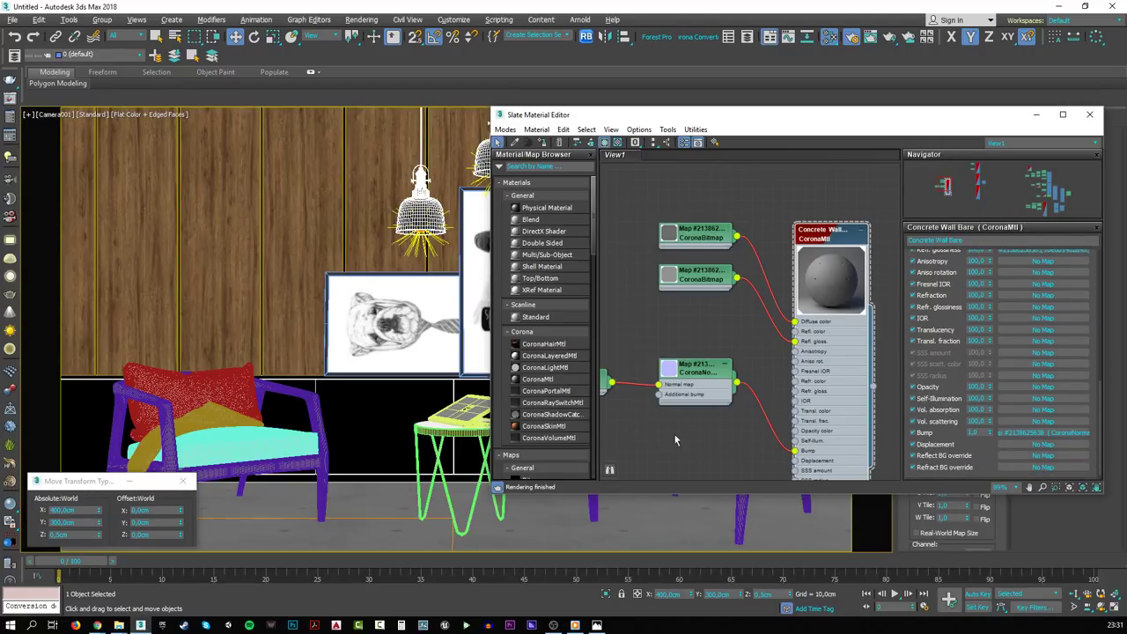
- Set the Concrete Wall Bare Bump amount to 0,5 and move the diffuse bitmap node aside
{"action": "middle_click_drag", "start_coordinate": [677, 441], "coordinate": [718, 412]}
{"action": "left_click", "coordinate": [609, 363]}
{"action": "double_click", "coordinate": [979, 434]}
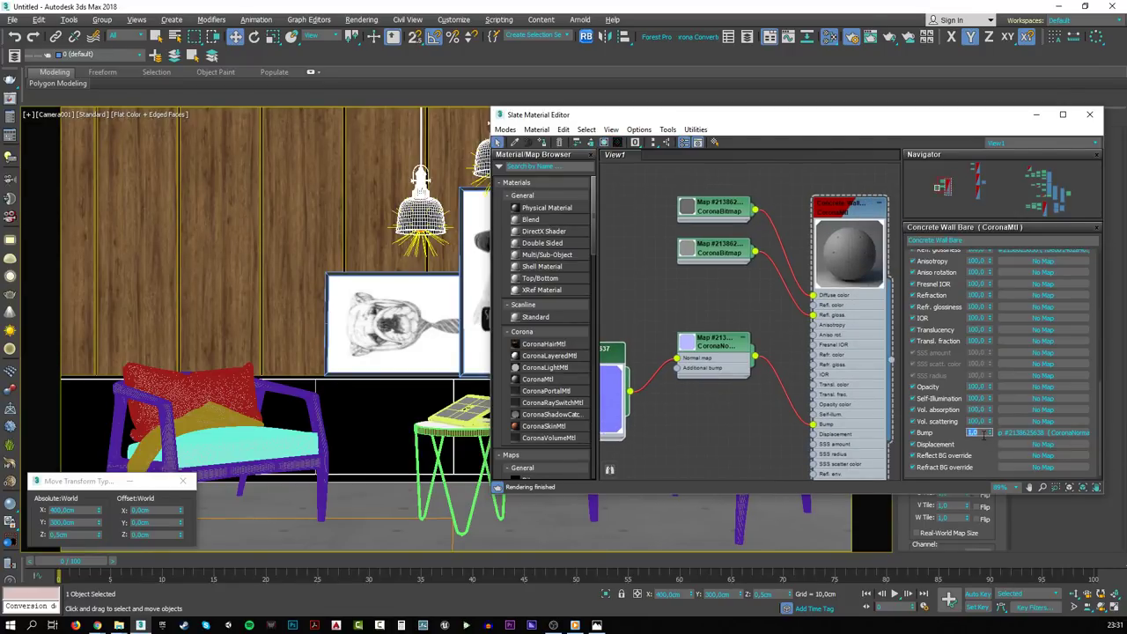
{"action": "type", "text": "0,5"}
{"action": "key", "text": "Return"}
{"action": "scroll", "coordinate": [784, 359], "scroll_direction": "down", "scroll_amount": 3}
{"action": "left_click_drag", "start_coordinate": [780, 295], "coordinate": [662, 249]}
- Add a Color Correction map between the diffuse CoronaBitmap and the material's Diffuse color
{"action": "right_click", "coordinate": [712, 295]}
{"action": "mouse_move", "coordinate": [739, 313]}
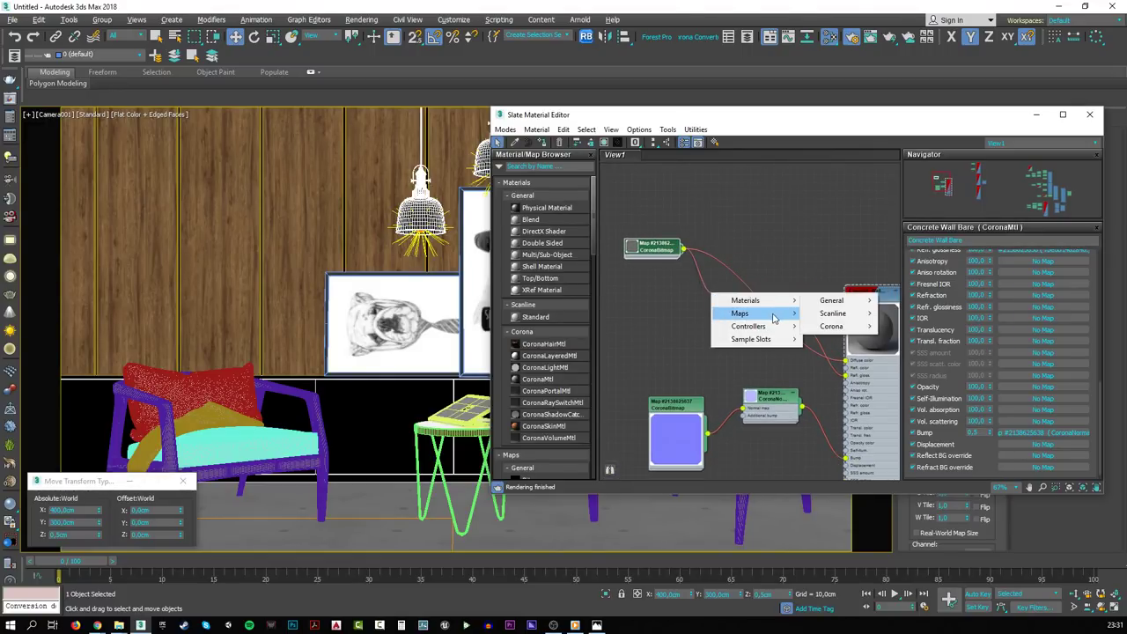
{"action": "mouse_move", "coordinate": [836, 315]}
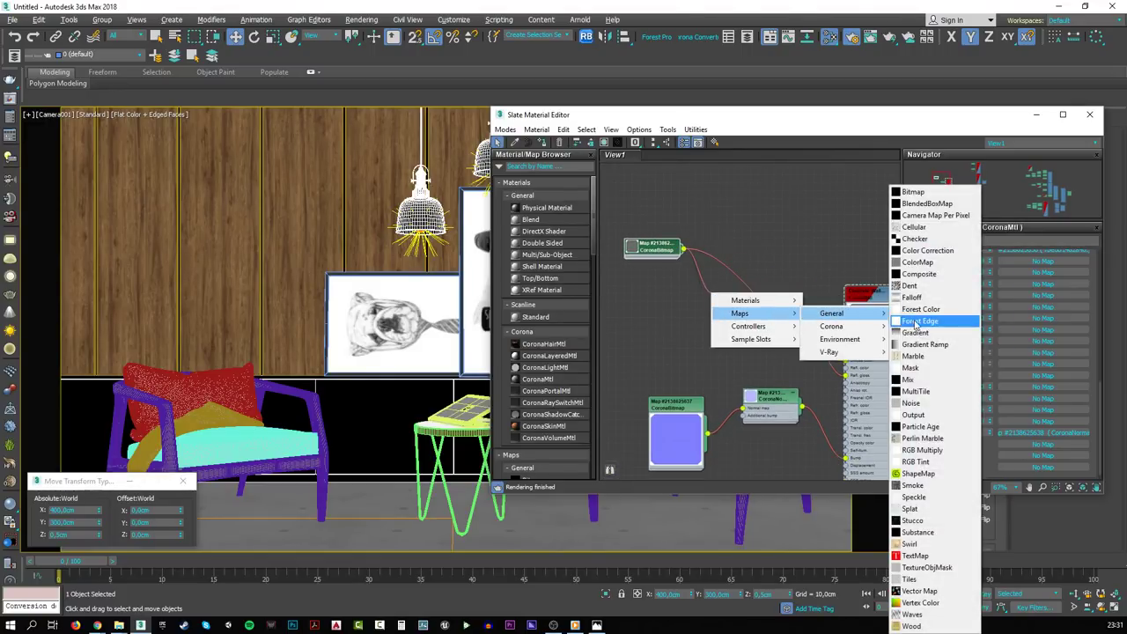
{"action": "left_click", "coordinate": [920, 250]}
{"action": "left_click_drag", "start_coordinate": [739, 300], "coordinate": [847, 362]}
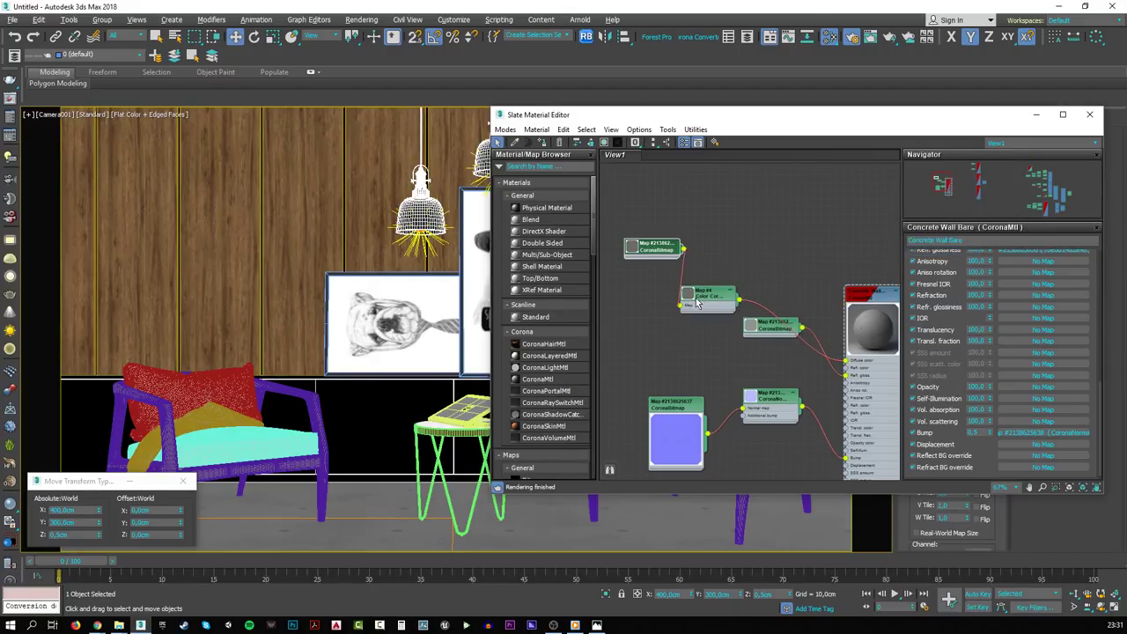
{"action": "left_click_drag", "start_coordinate": [705, 292], "coordinate": [751, 278]}
- Maximize the material editor and move the Color Correction node above the bitmap
{"action": "left_click", "coordinate": [1063, 115]}
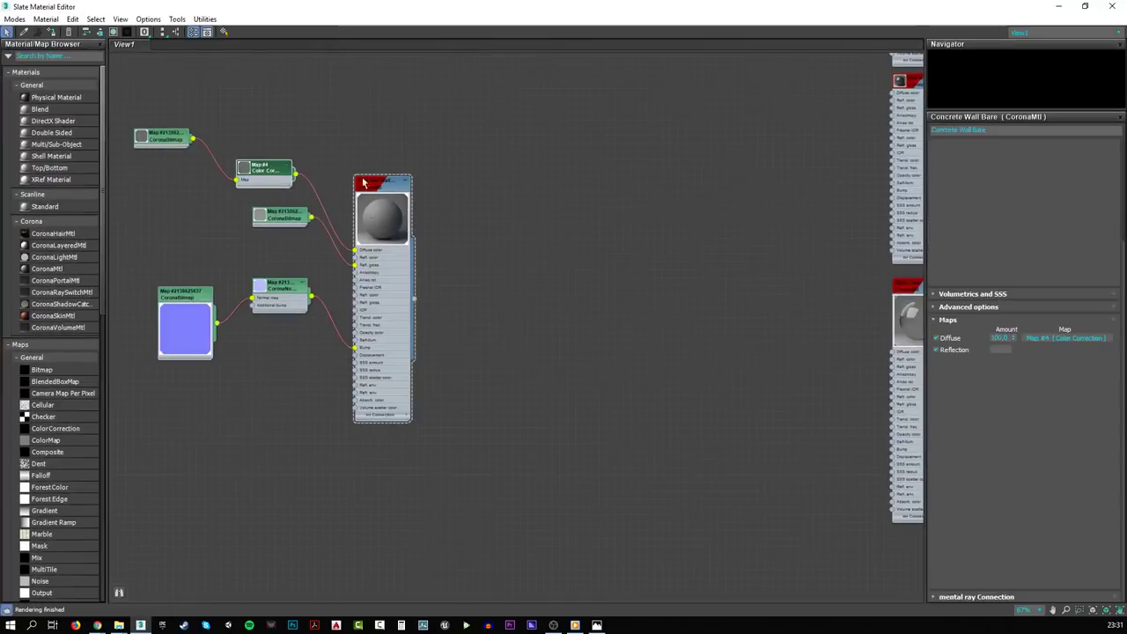
{"action": "scroll", "coordinate": [493, 366], "scroll_direction": "up", "scroll_amount": 5}
{"action": "scroll", "coordinate": [493, 365], "scroll_direction": "up", "scroll_amount": 1}
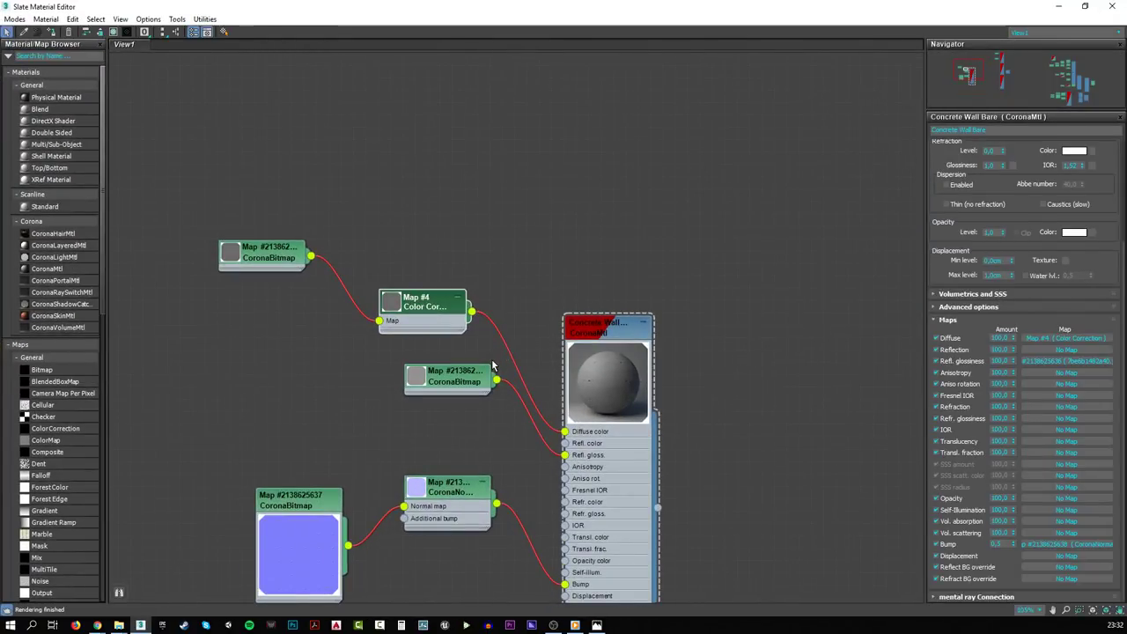
{"action": "scroll", "coordinate": [493, 365], "scroll_direction": "up", "scroll_amount": 1}
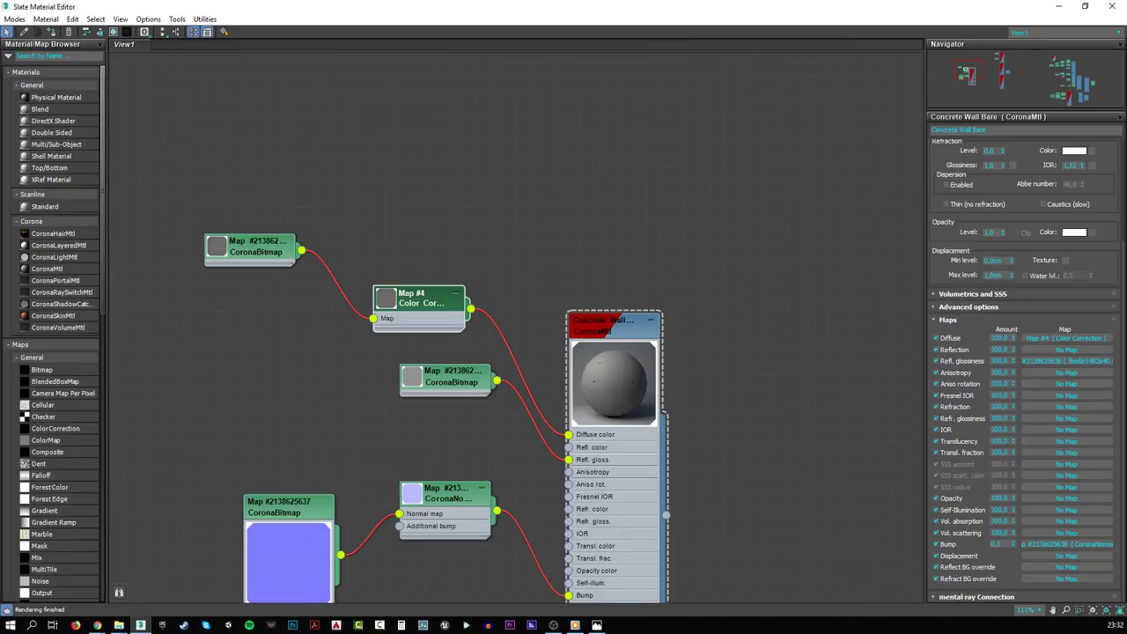
{"action": "key", "text": "alt+Tab"}
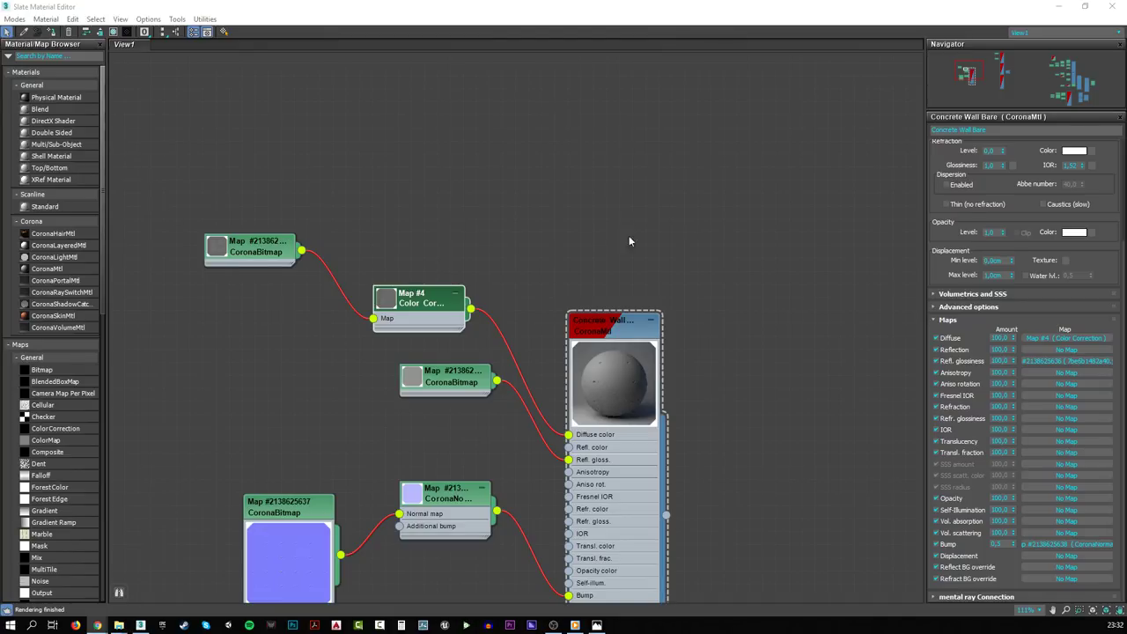
{"action": "double_click", "coordinate": [388, 301]}
{"action": "left_click_drag", "start_coordinate": [421, 305], "coordinate": [433, 214]}
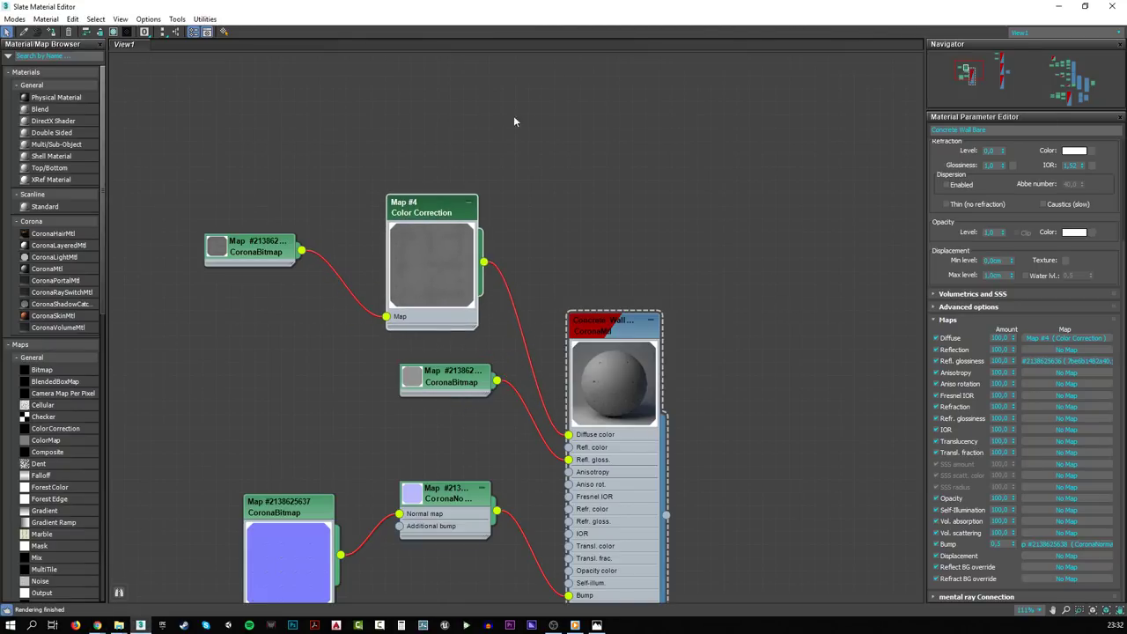
- Set the Color Correction map's Lightness to Advanced with RGB gamma 0,5
{"action": "left_click", "coordinate": [433, 208]}
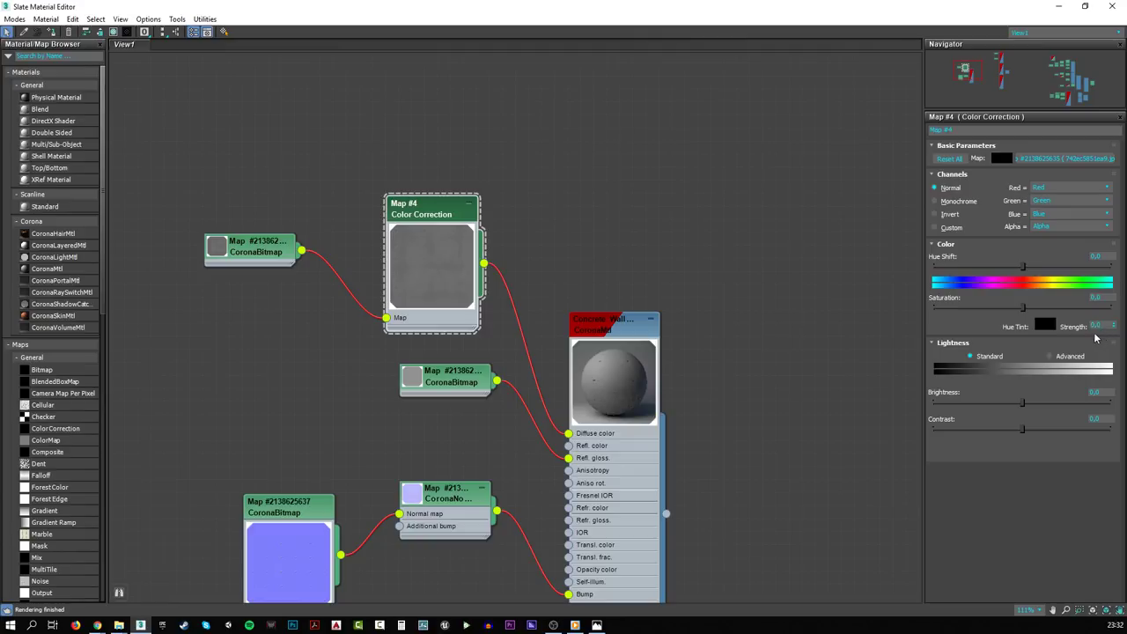
{"action": "left_click", "coordinate": [1069, 356]}
{"action": "double_click", "coordinate": [1017, 402]}
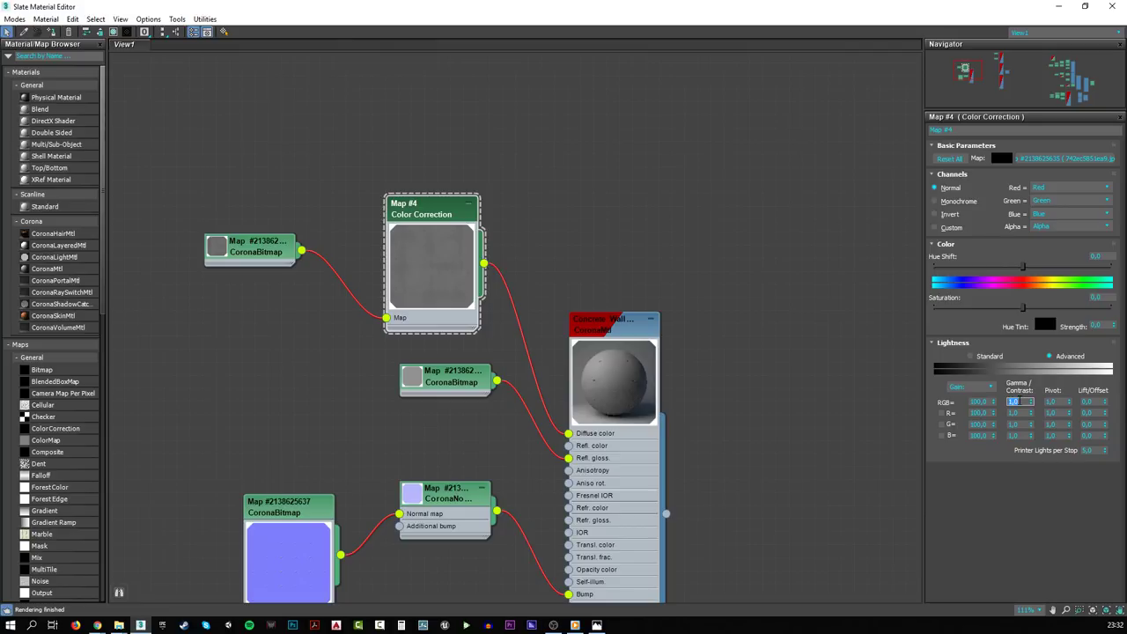
{"action": "left_click", "coordinate": [97, 625]}
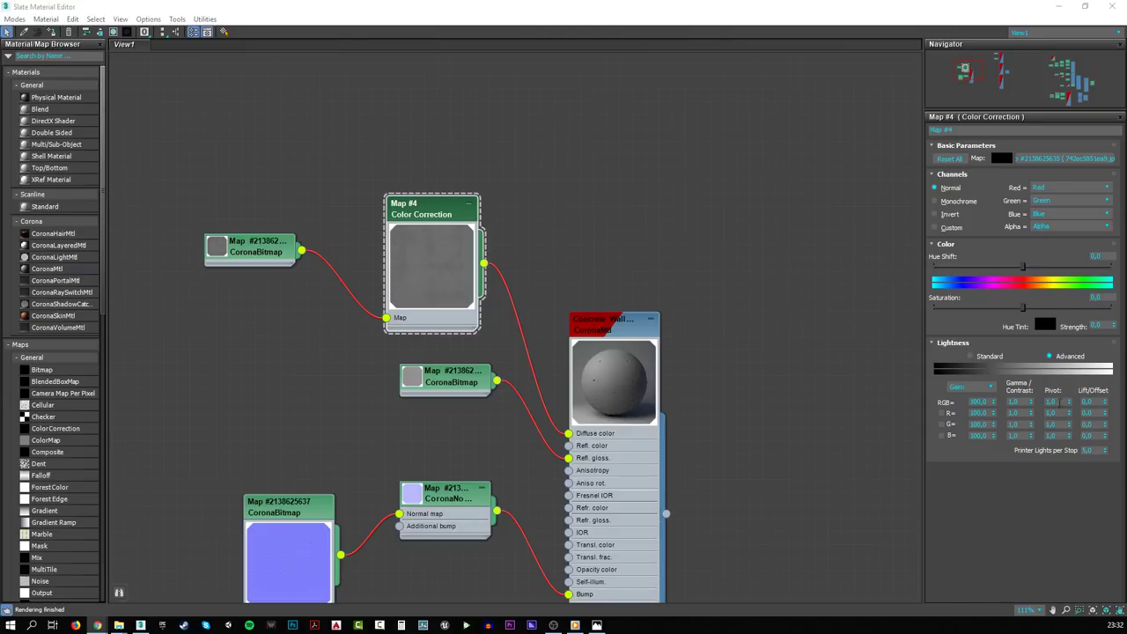
{"action": "key", "text": "alt+Tab"}
{"action": "type", "text": "0,5"}
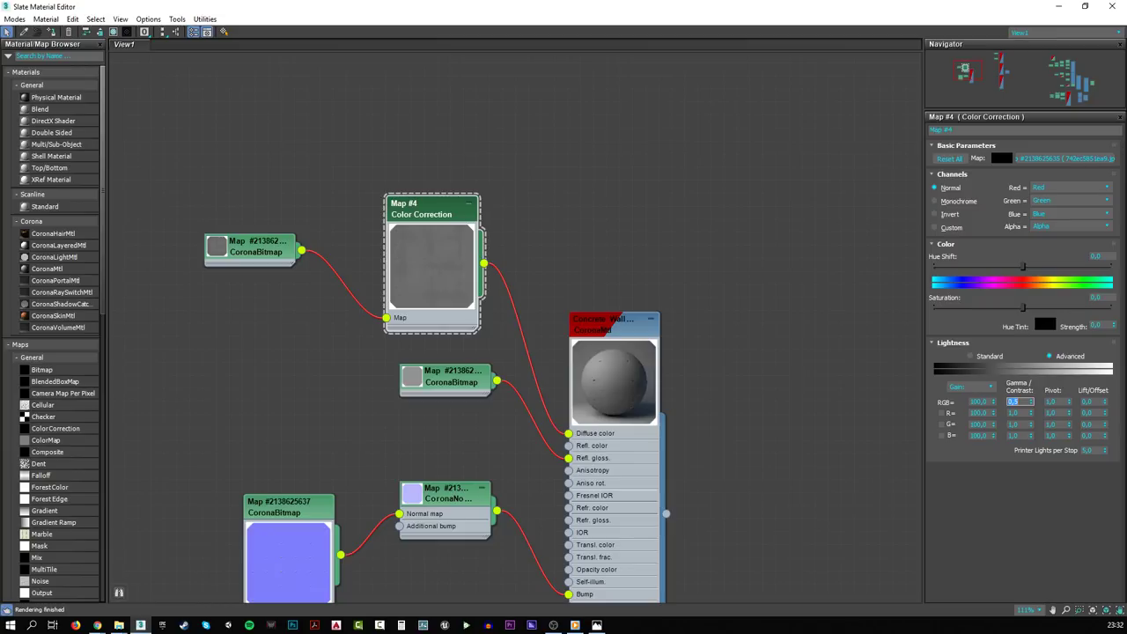
{"action": "key", "text": "Return"}
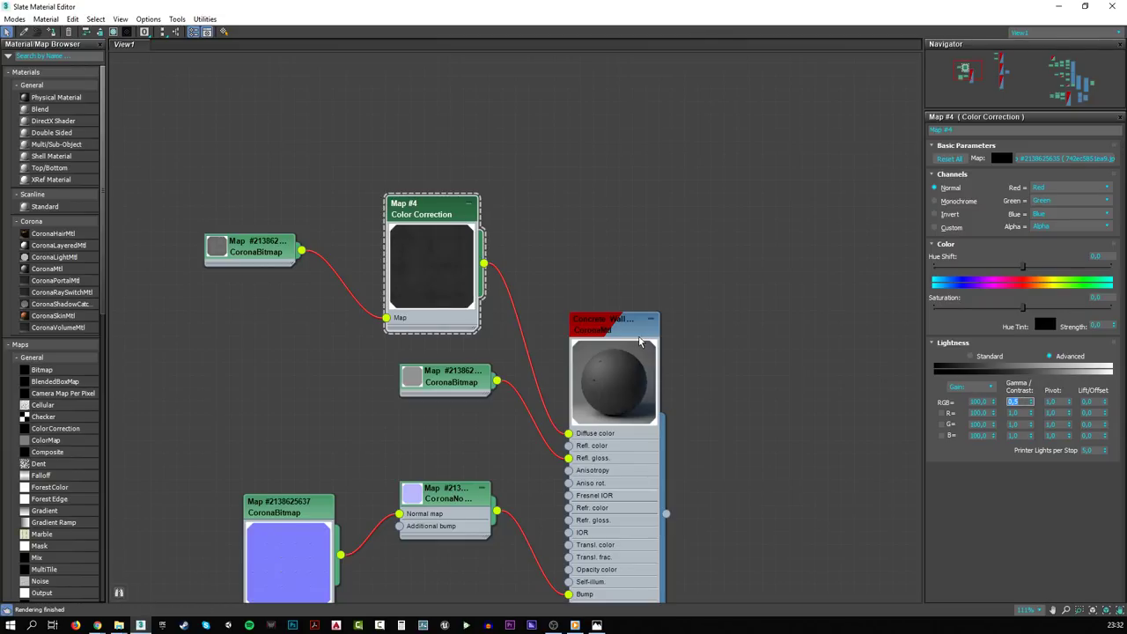
- Hide the material editor to bring the scene and render window back into view
{"action": "left_click", "coordinate": [1058, 8]}
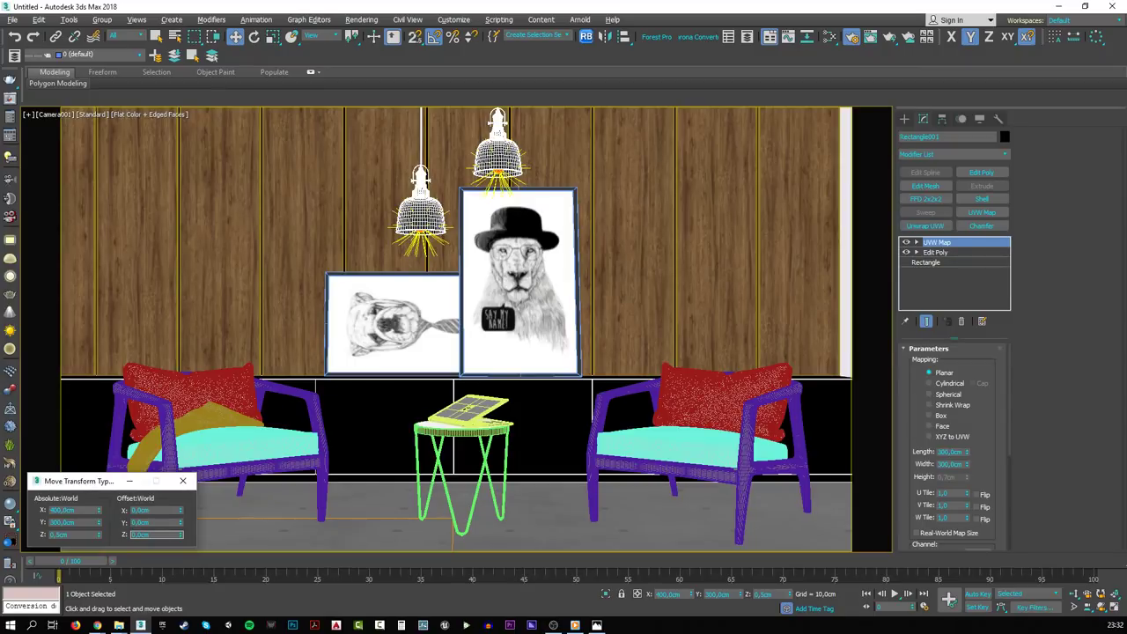
{"action": "left_click", "coordinate": [632, 5]}
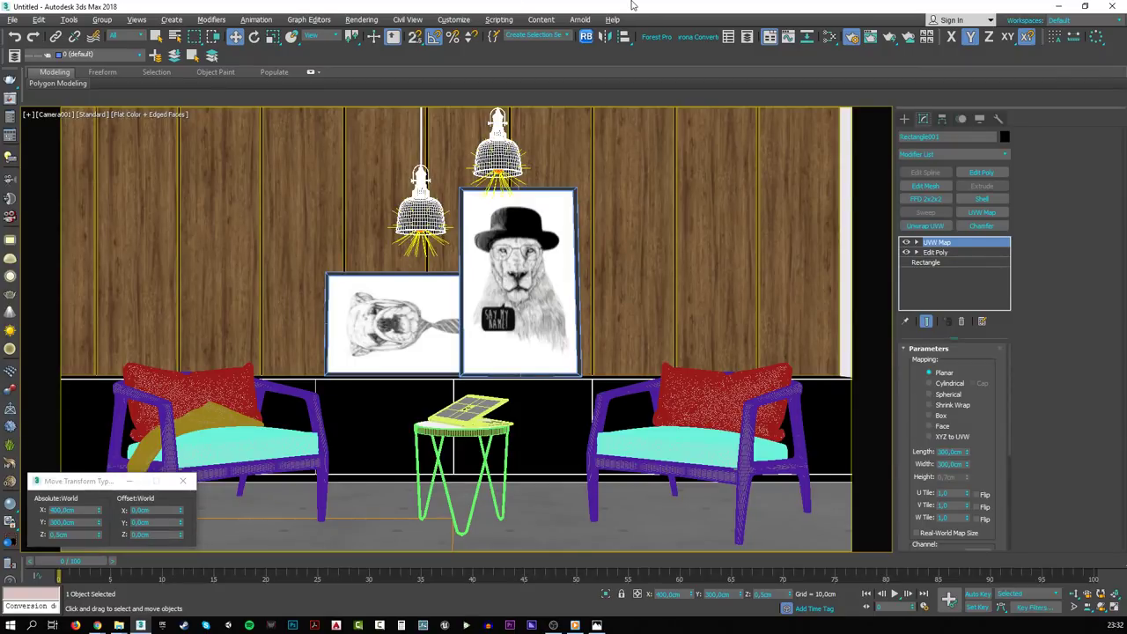
{"action": "key", "text": "m"}
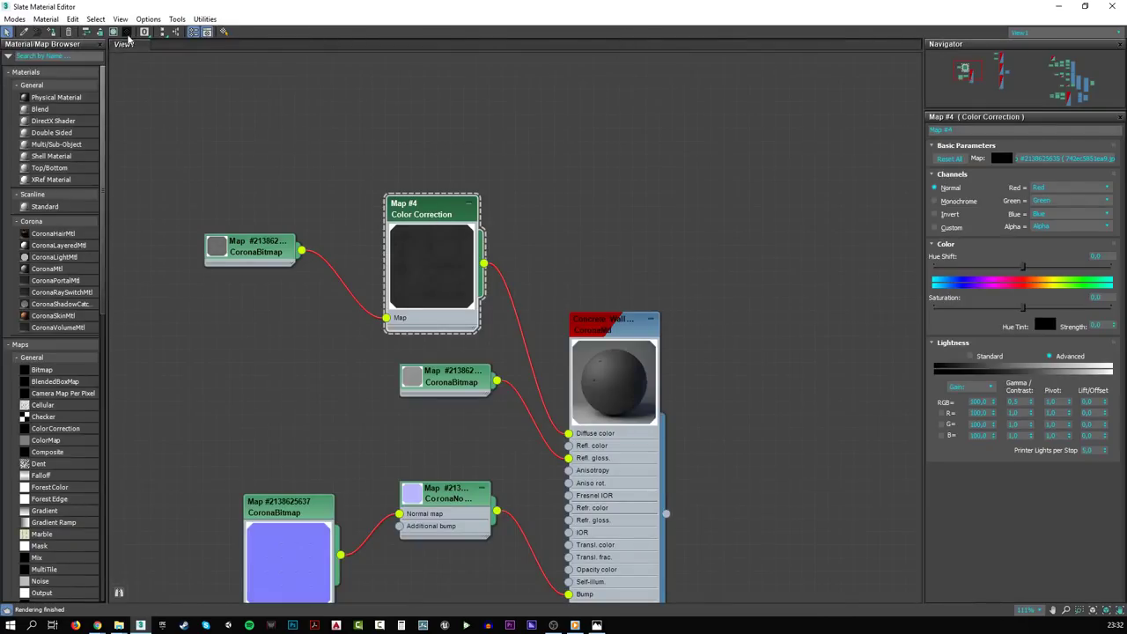
{"action": "left_click", "coordinate": [1057, 8]}
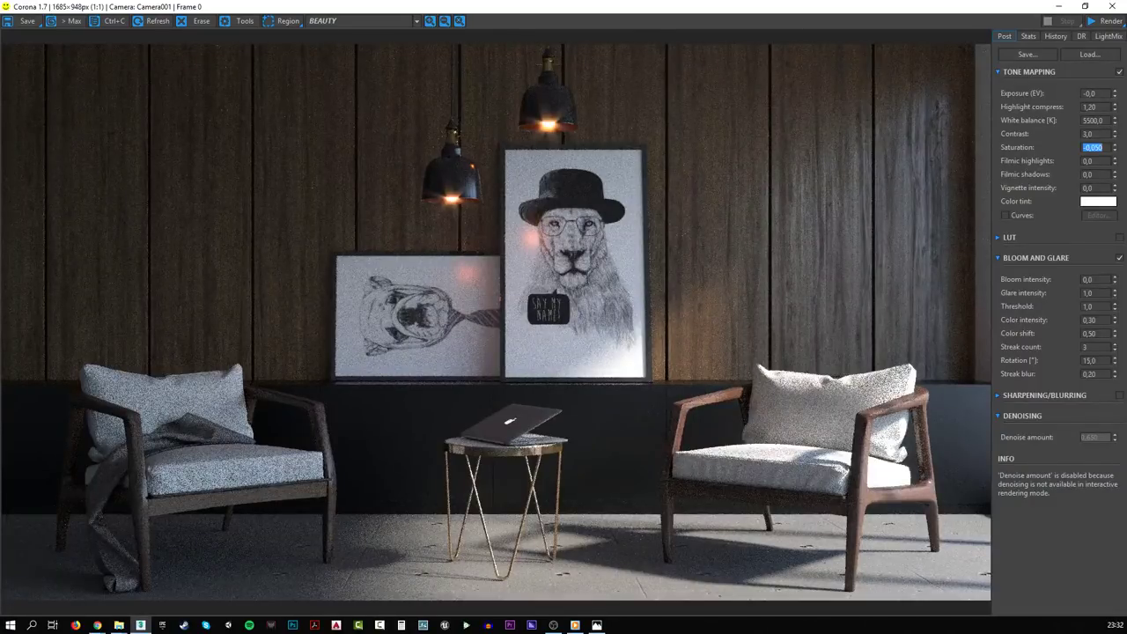
- View the Stats tab for the finished render: 5 passes, 1:00 elapsed
{"action": "key", "text": "alt+Tab"}
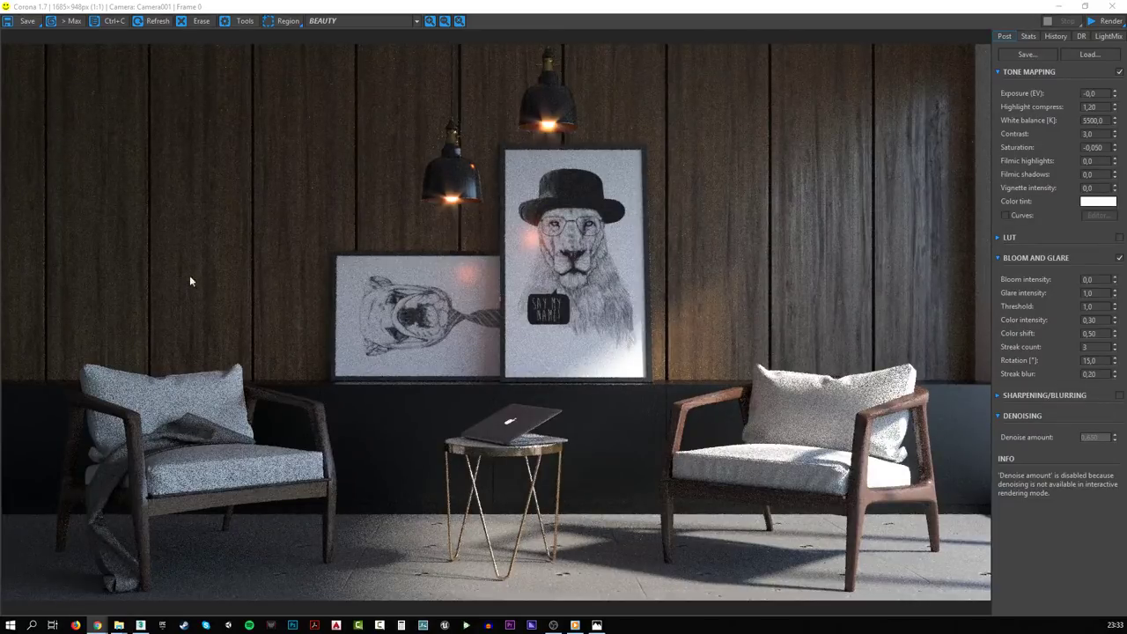
{"action": "left_click", "coordinate": [1028, 36]}
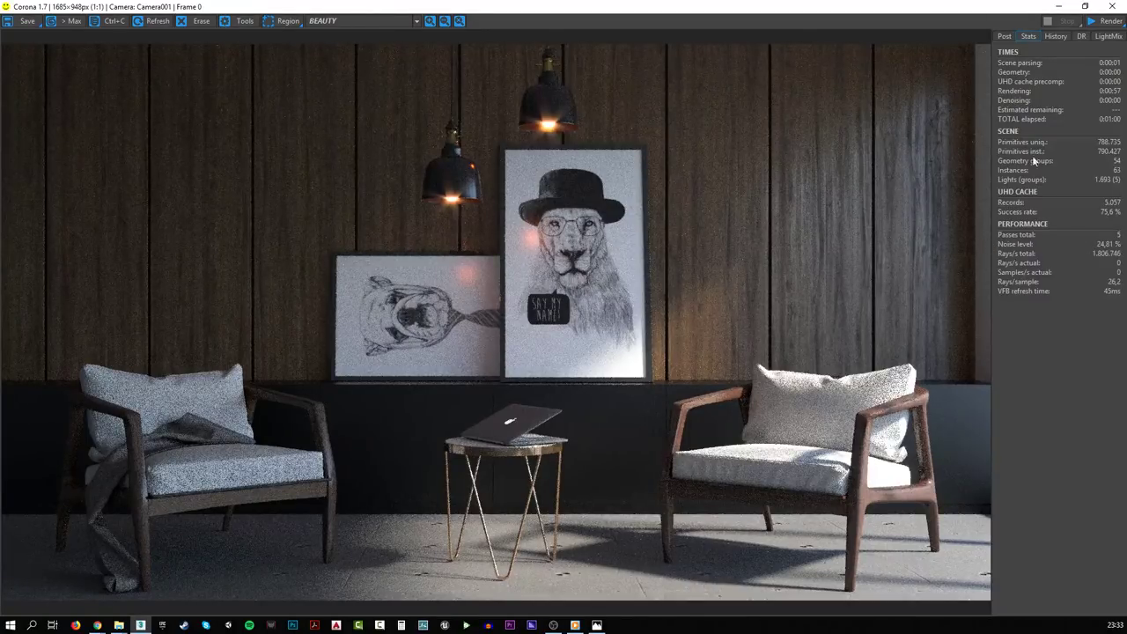
- Start a new render and enable Sharpening/Blurring with blur radius 0 in the Post tab
{"action": "left_click", "coordinate": [1106, 20]}
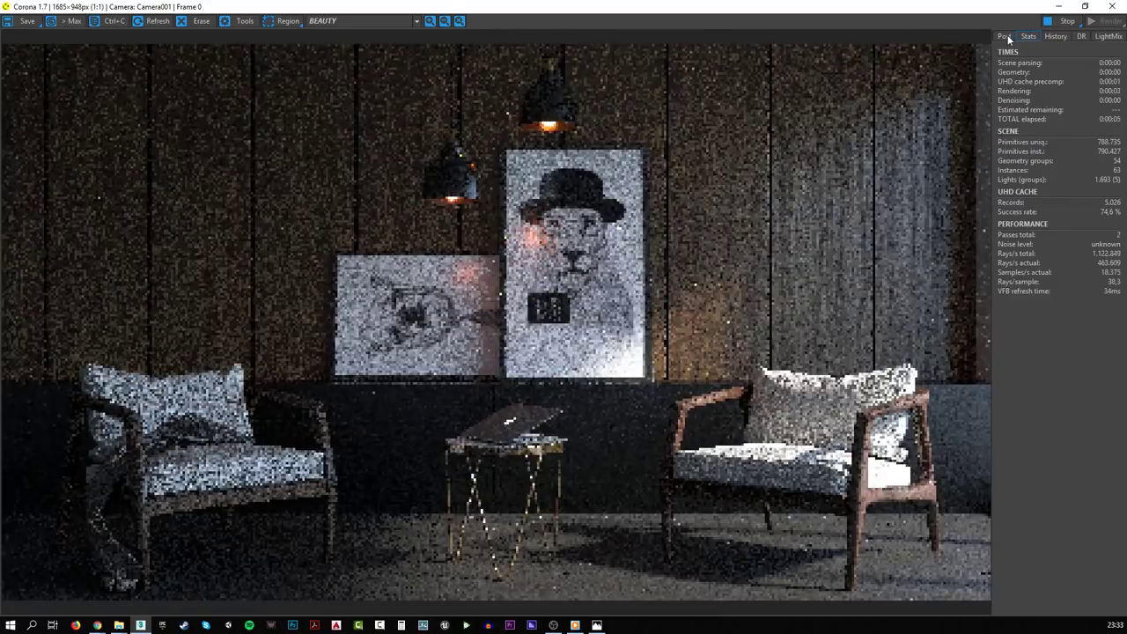
{"action": "left_click", "coordinate": [1006, 37]}
{"action": "left_click", "coordinate": [1119, 396]}
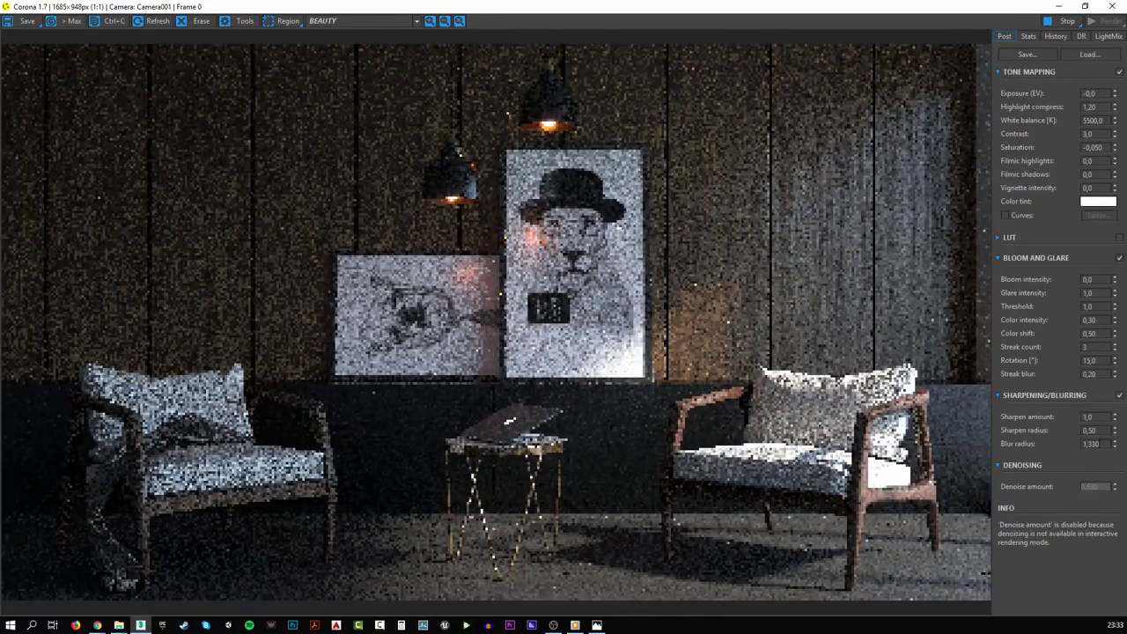
{"action": "double_click", "coordinate": [1092, 444]}
{"action": "type", "text": "0"}
{"action": "key", "text": "Return"}
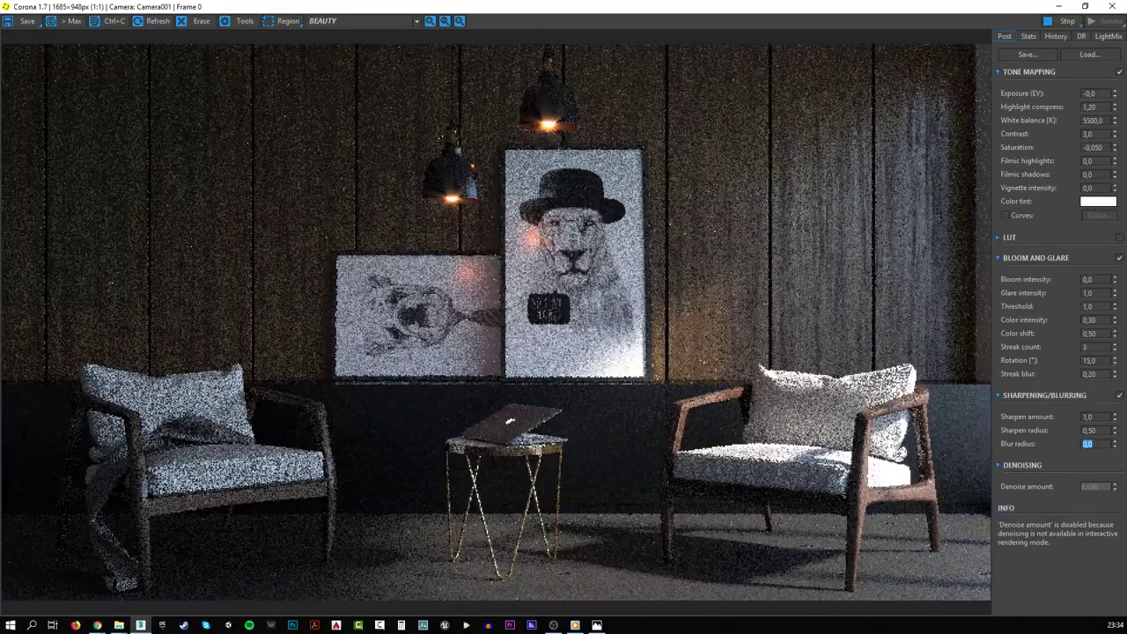
{"action": "key", "text": "alt+Tab"}
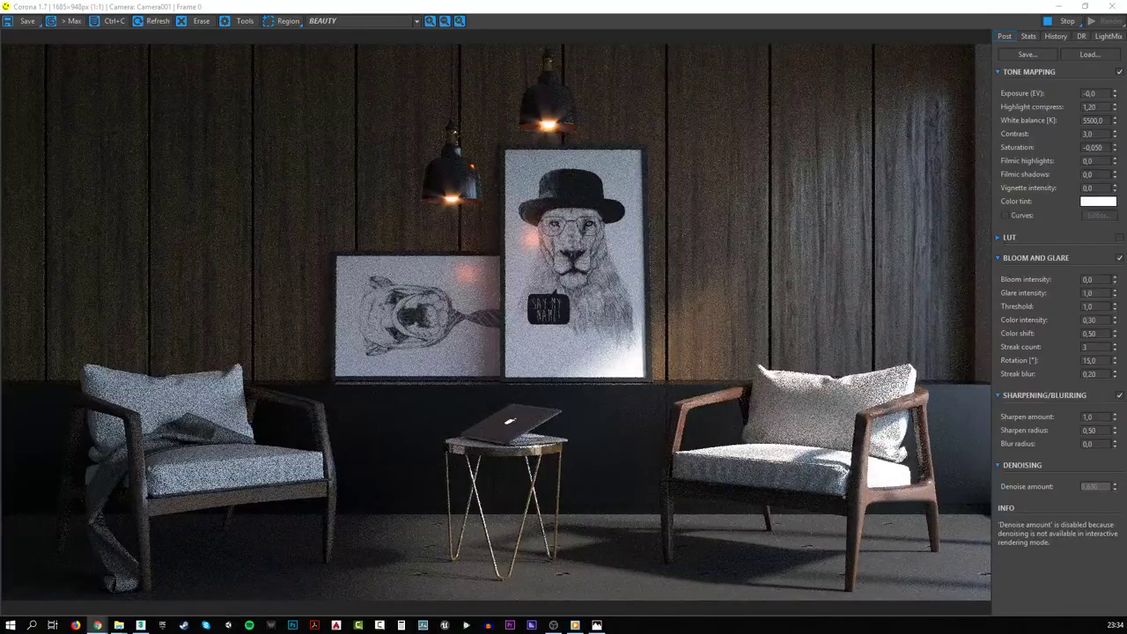
- Stop the render, set Denoise Mode to Full denoising, and start a new 1920×1080 render
{"action": "left_click", "coordinate": [1061, 20]}
{"action": "left_click", "coordinate": [1061, 8]}
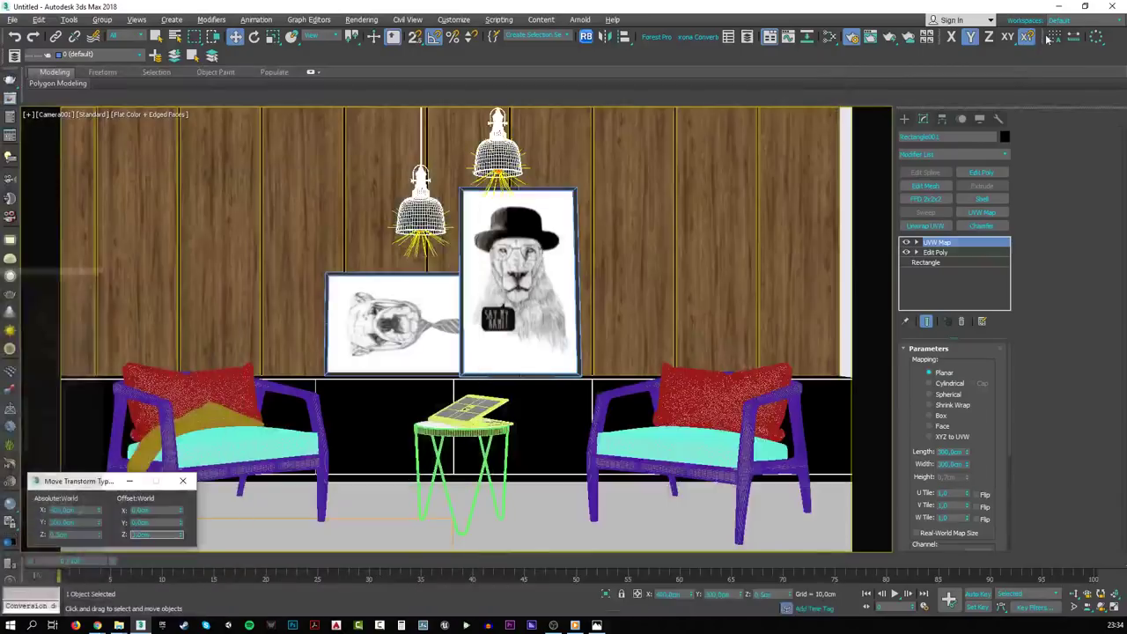
{"action": "left_click", "coordinate": [856, 40]}
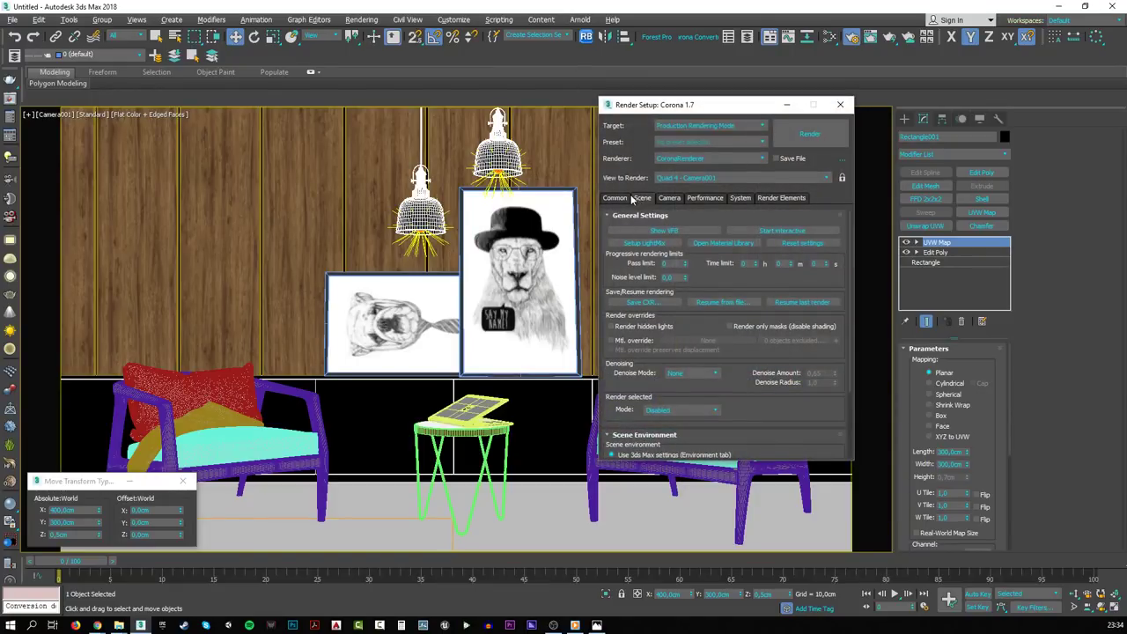
{"action": "left_click", "coordinate": [692, 373]}
{"action": "left_click", "coordinate": [687, 393]}
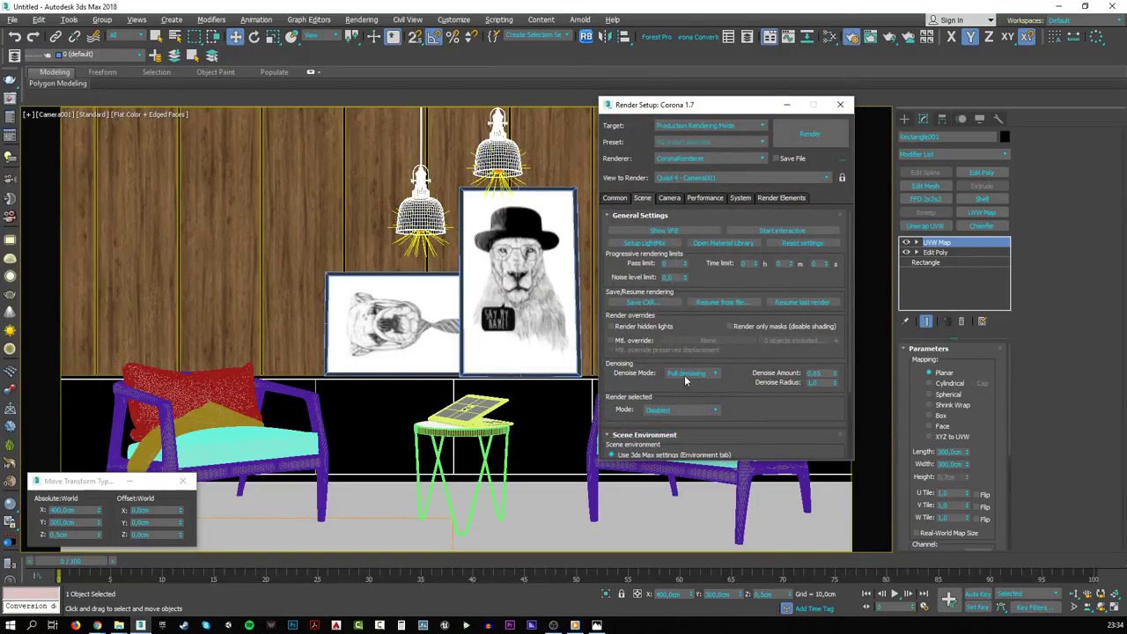
{"action": "left_click", "coordinate": [621, 198]}
{"action": "left_click", "coordinate": [803, 136]}
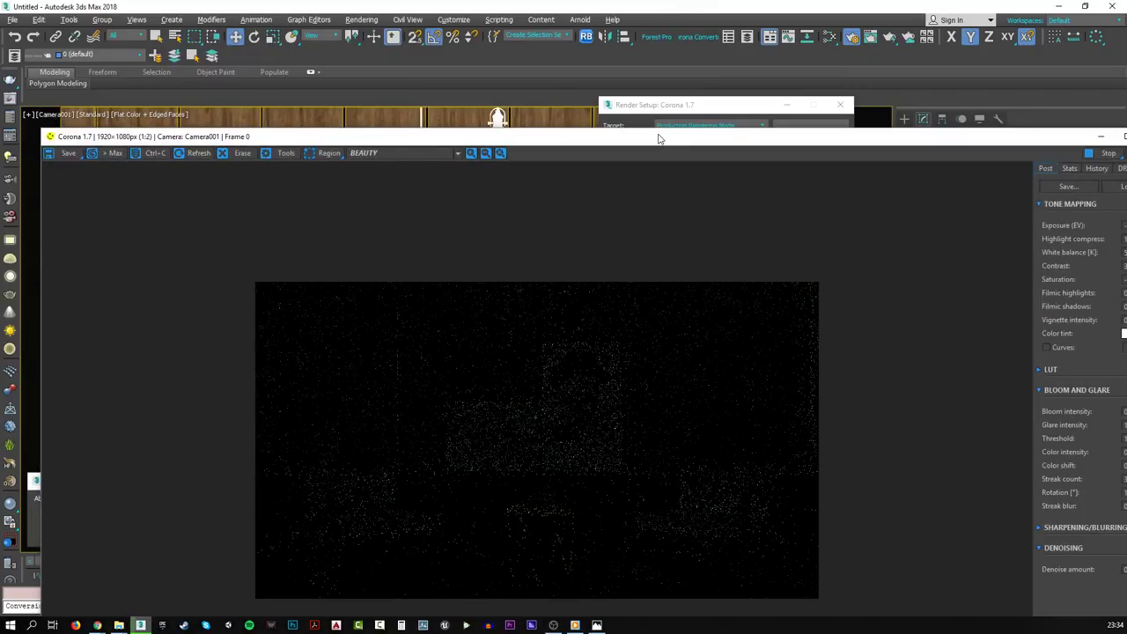
- Maximize the frame buffer and zoom to 1:1 to inspect noise in the lower render
{"action": "double_click", "coordinate": [659, 138]}
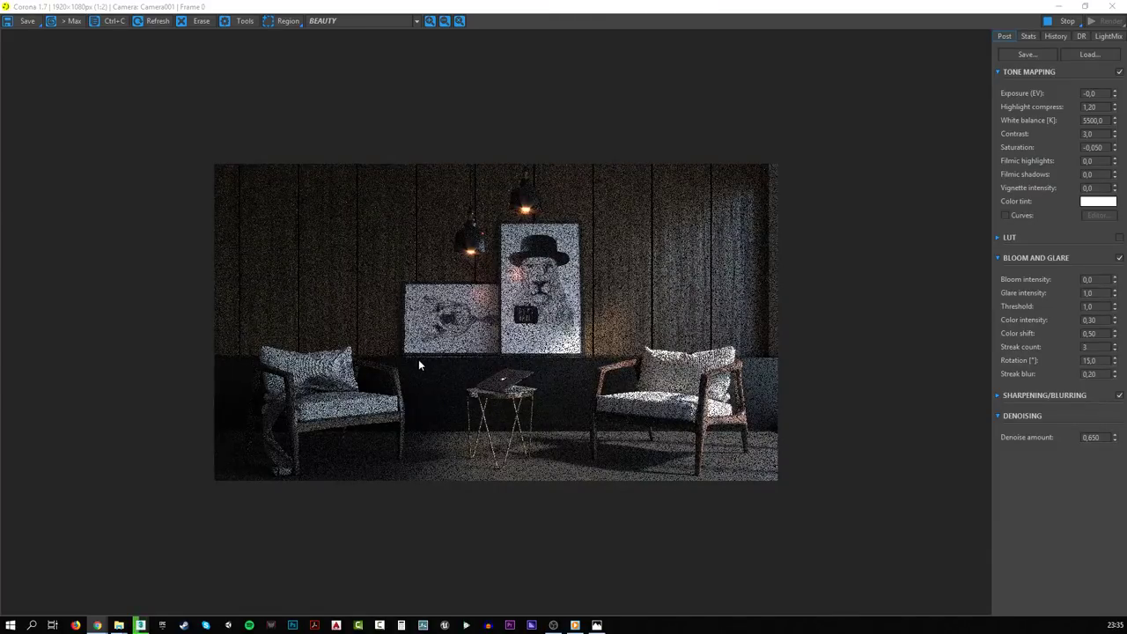
{"action": "key", "text": "super+Down"}
{"action": "key", "text": "super+Up"}
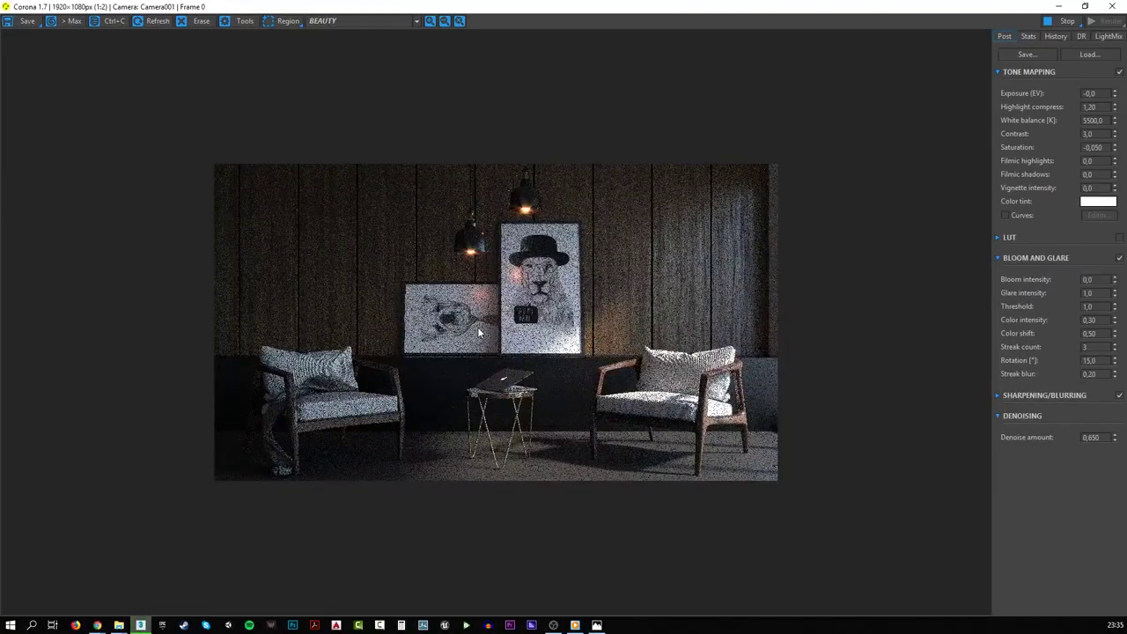
{"action": "scroll", "coordinate": [477, 326], "scroll_direction": "up", "scroll_amount": 1}
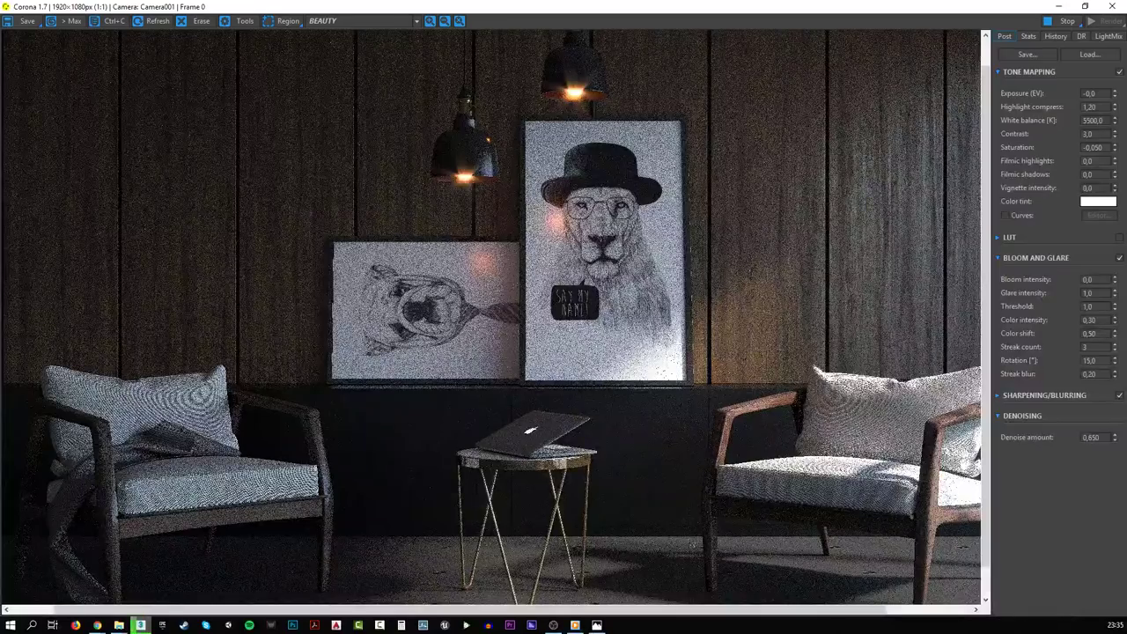
{"action": "left_click", "coordinate": [987, 588]}
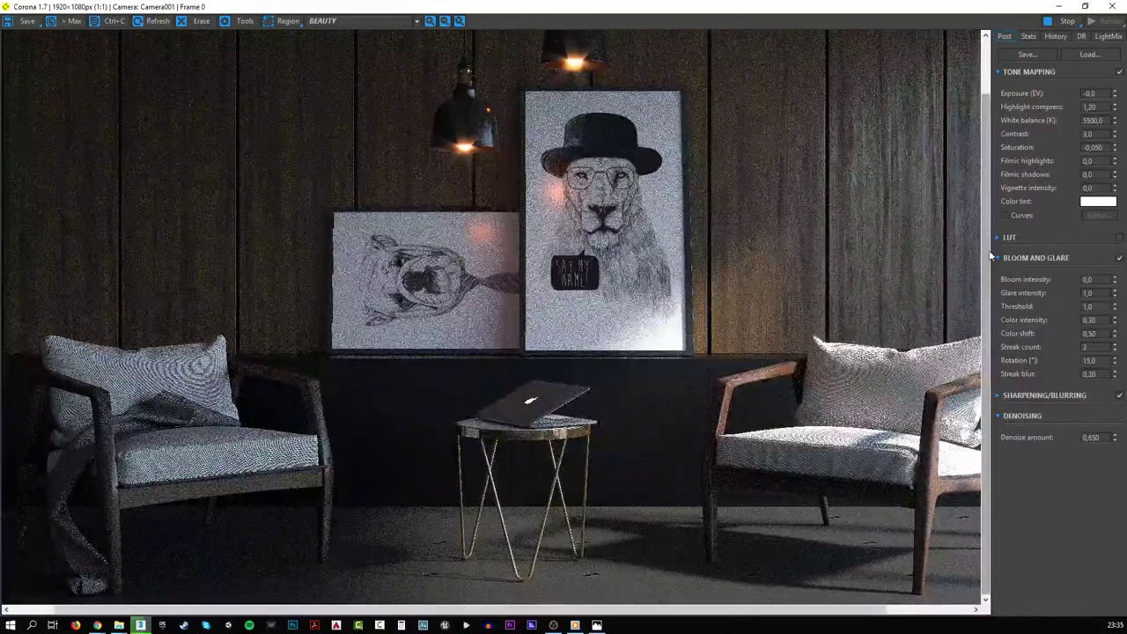
{"action": "scroll", "coordinate": [486, 359], "scroll_direction": "down", "scroll_amount": 1}
{"action": "scroll", "coordinate": [482, 263], "scroll_direction": "up", "scroll_amount": 1}
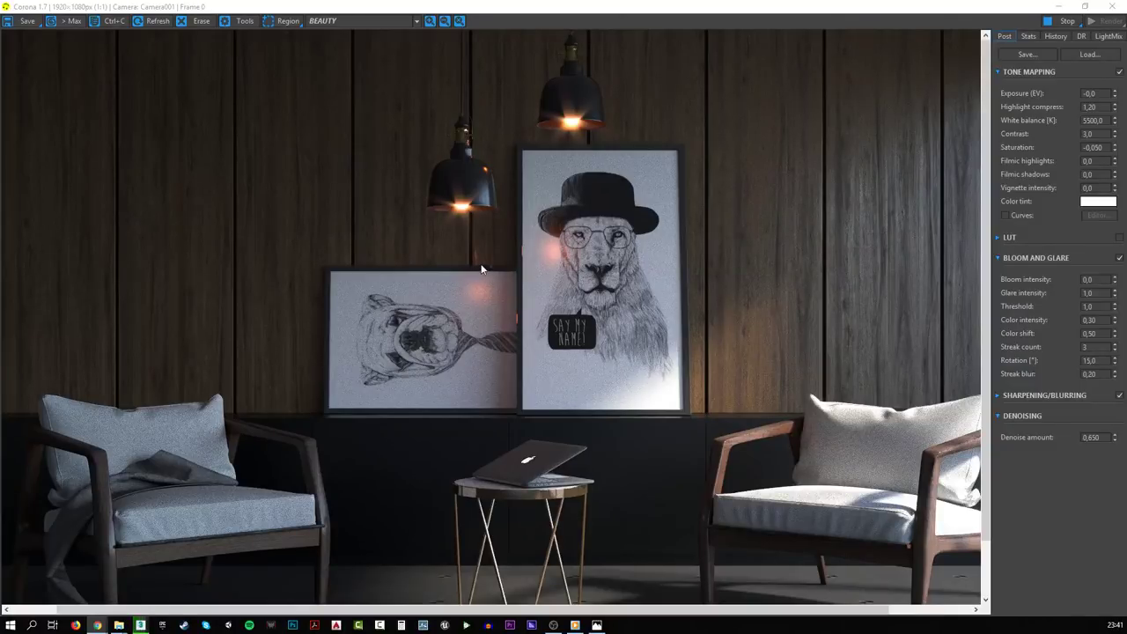
{"action": "scroll", "coordinate": [437, 337], "scroll_direction": "down", "scroll_amount": 1}
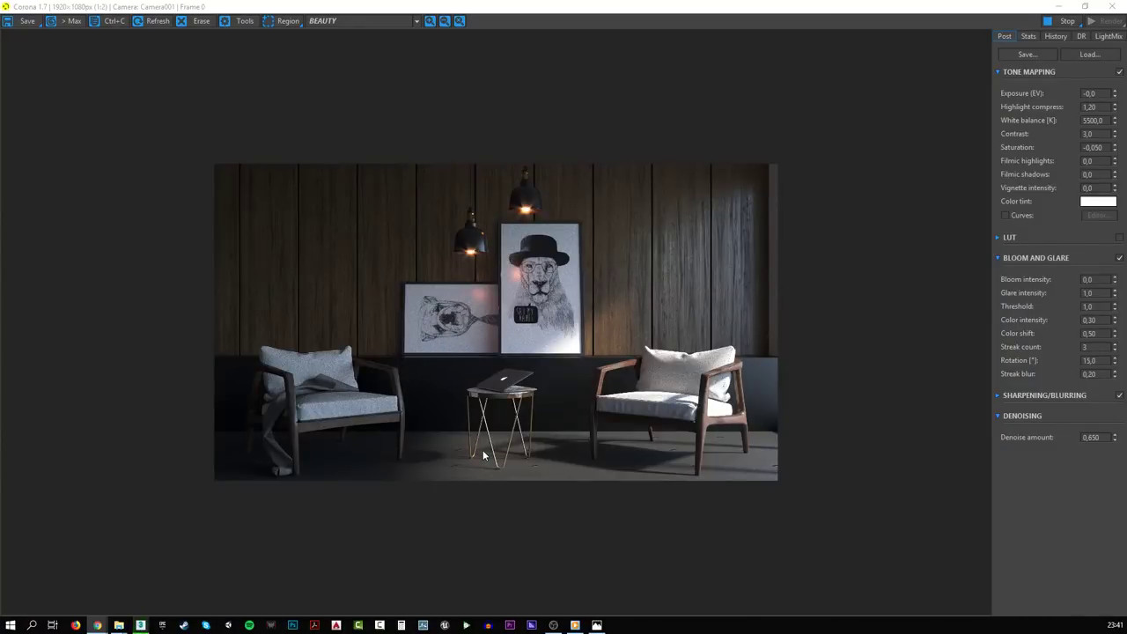
{"action": "scroll", "coordinate": [482, 450], "scroll_direction": "up", "scroll_amount": 1}
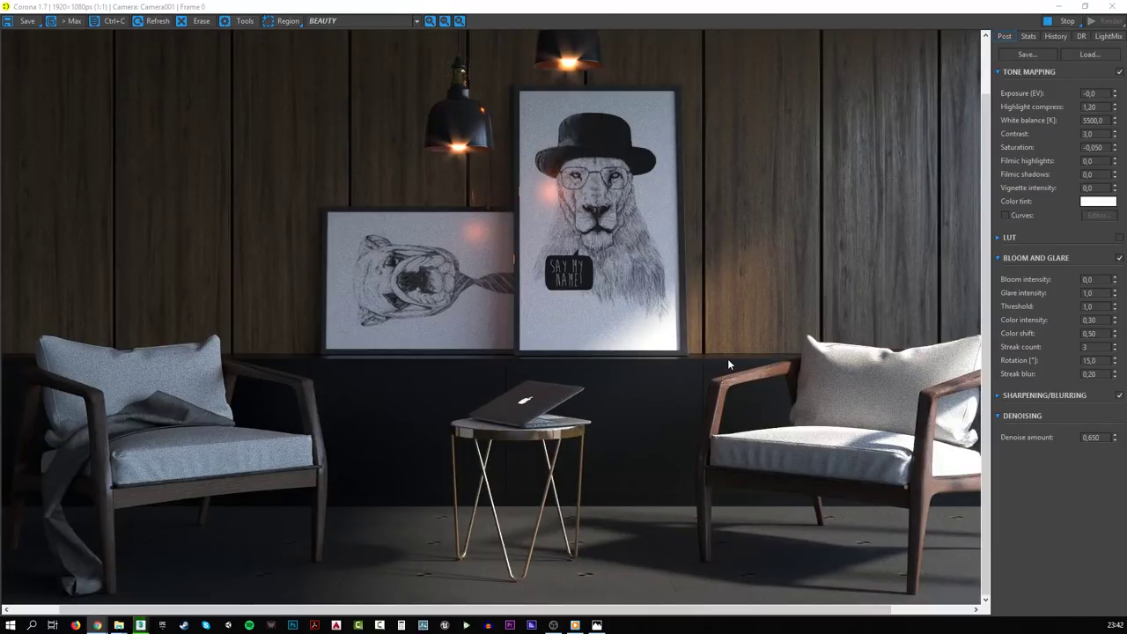
{"action": "scroll", "coordinate": [728, 358], "scroll_direction": "down", "scroll_amount": 1}
{"action": "scroll", "coordinate": [692, 250], "scroll_direction": "up", "scroll_amount": 1}
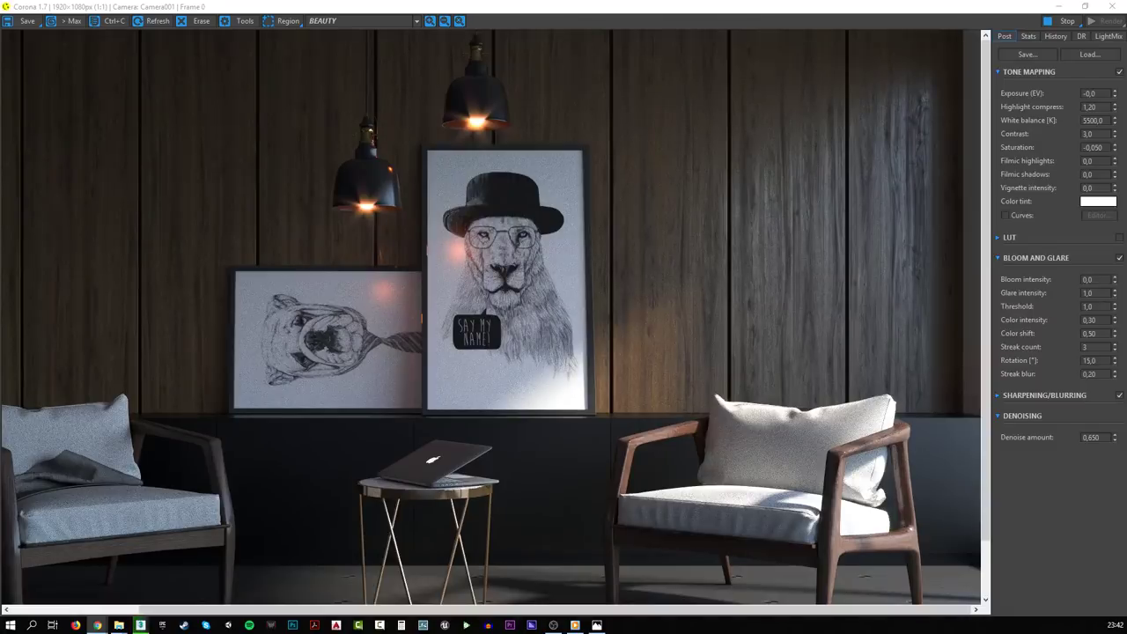
- Check the render stats: 26 passes, 9,35 % noise, 13:34 elapsed
{"action": "left_click", "coordinate": [1029, 36]}
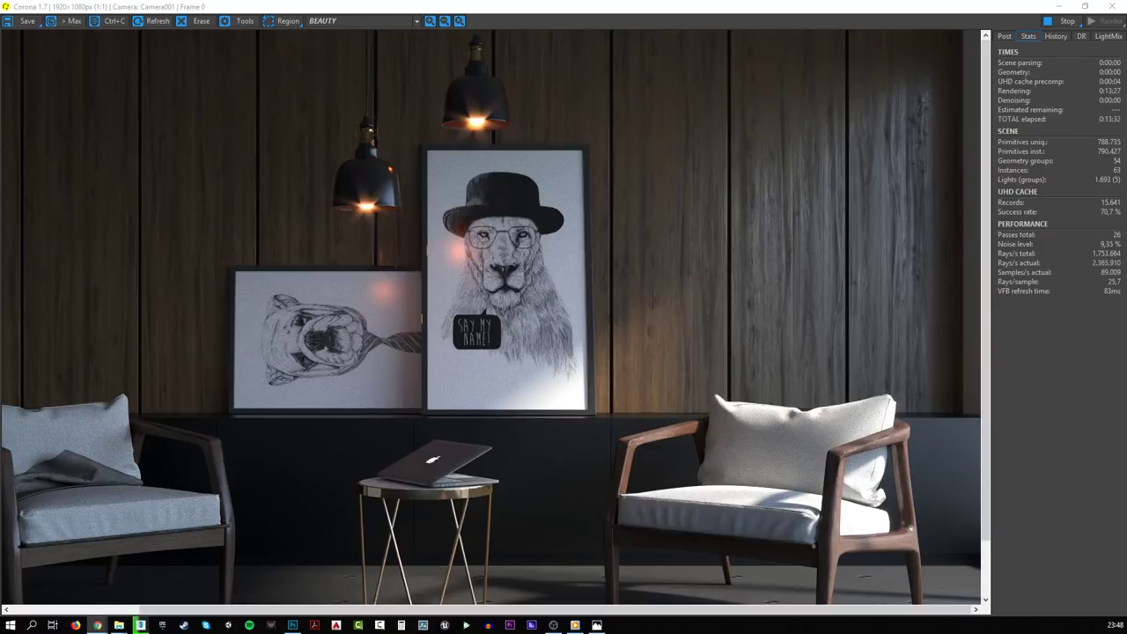
- Stop the render to get the final denoised image, then show the Post tab settings
{"action": "left_click", "coordinate": [1067, 22]}
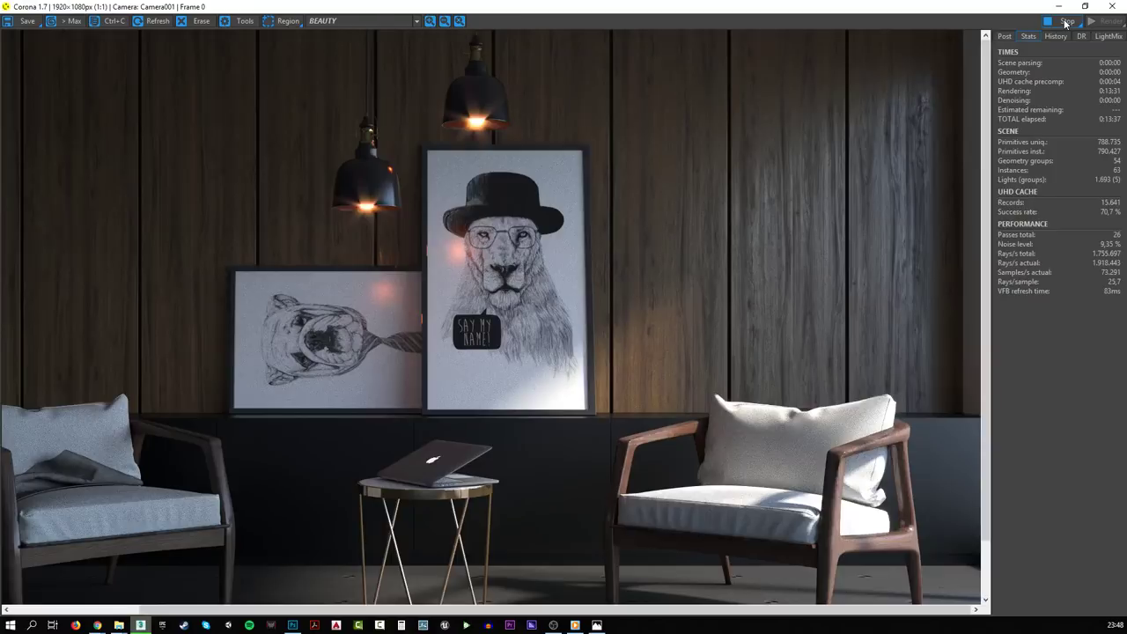
{"action": "left_click", "coordinate": [1066, 22]}
{"action": "left_click", "coordinate": [140, 625]}
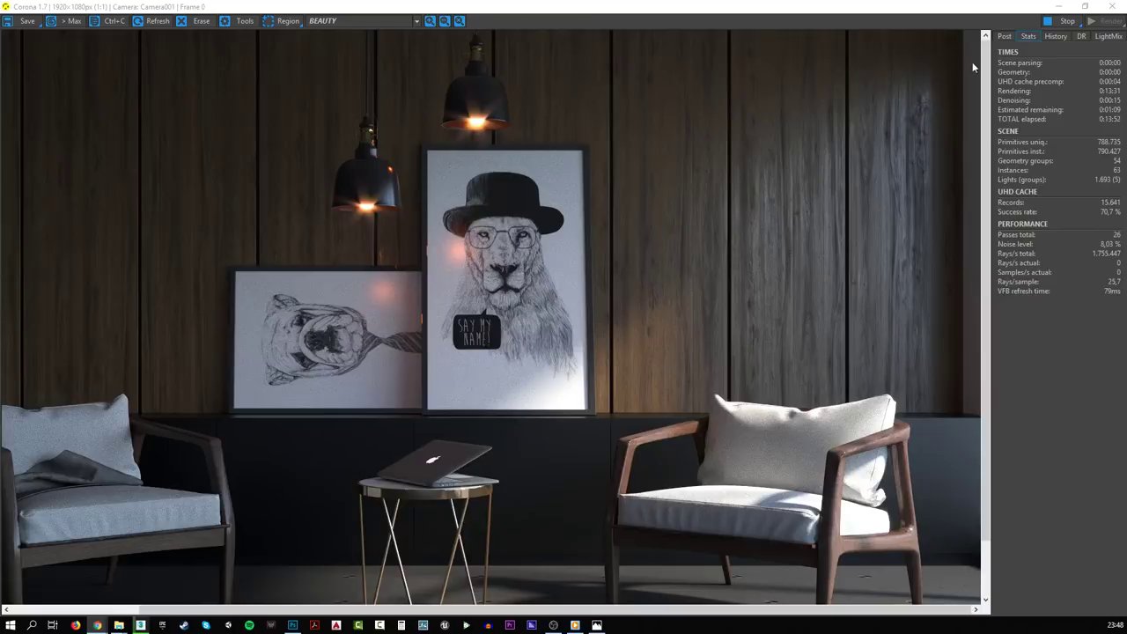
{"action": "left_click", "coordinate": [1005, 38]}
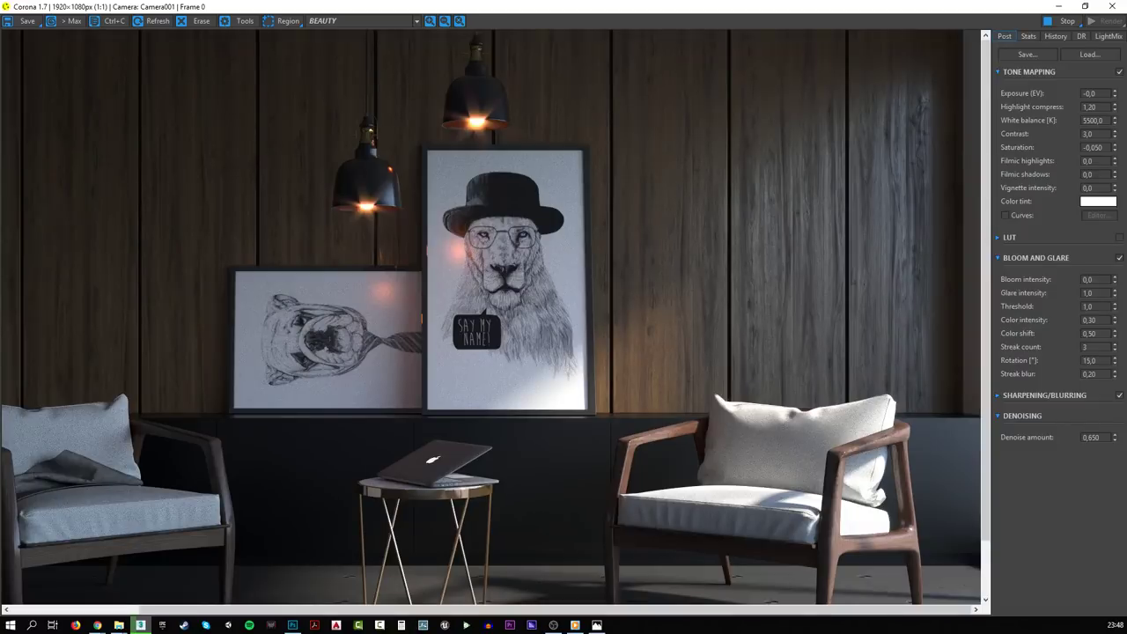
{"action": "key", "text": "alt+Tab"}
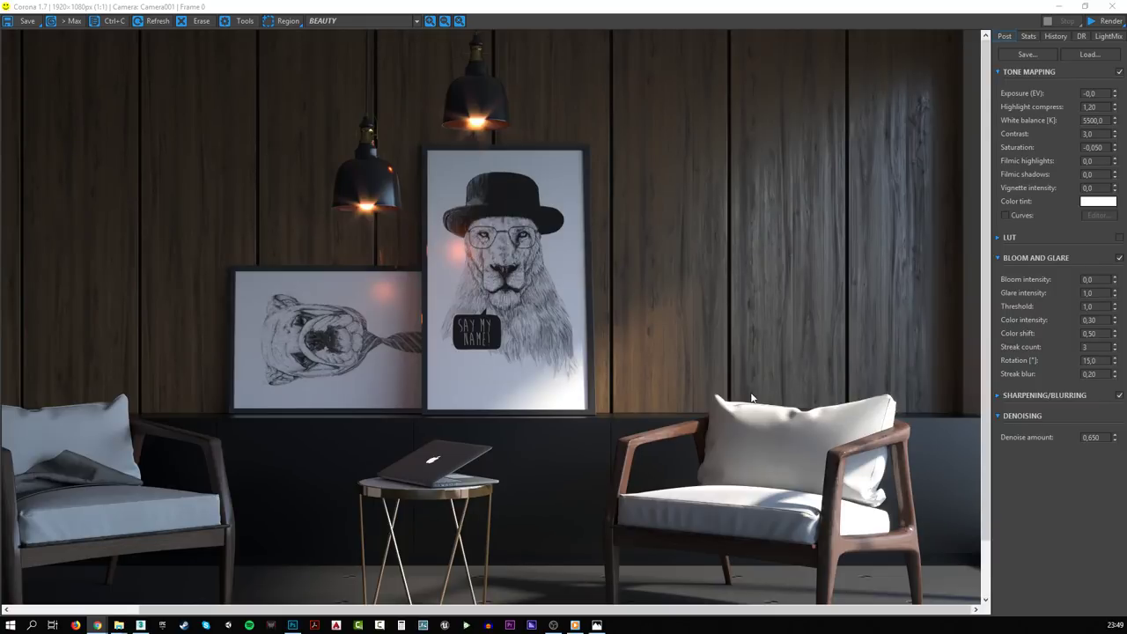
- Save the render as 'render' JPEG at quality 100 in the Video_83_livestream_interior folder
{"action": "left_click", "coordinate": [20, 22]}
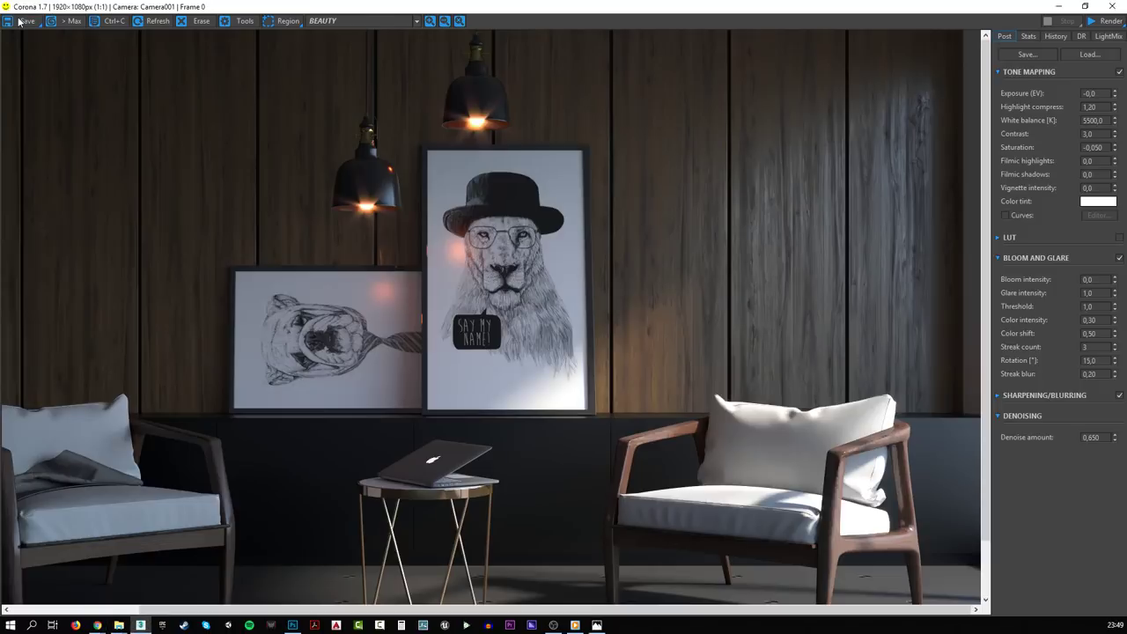
{"action": "left_click", "coordinate": [19, 22]}
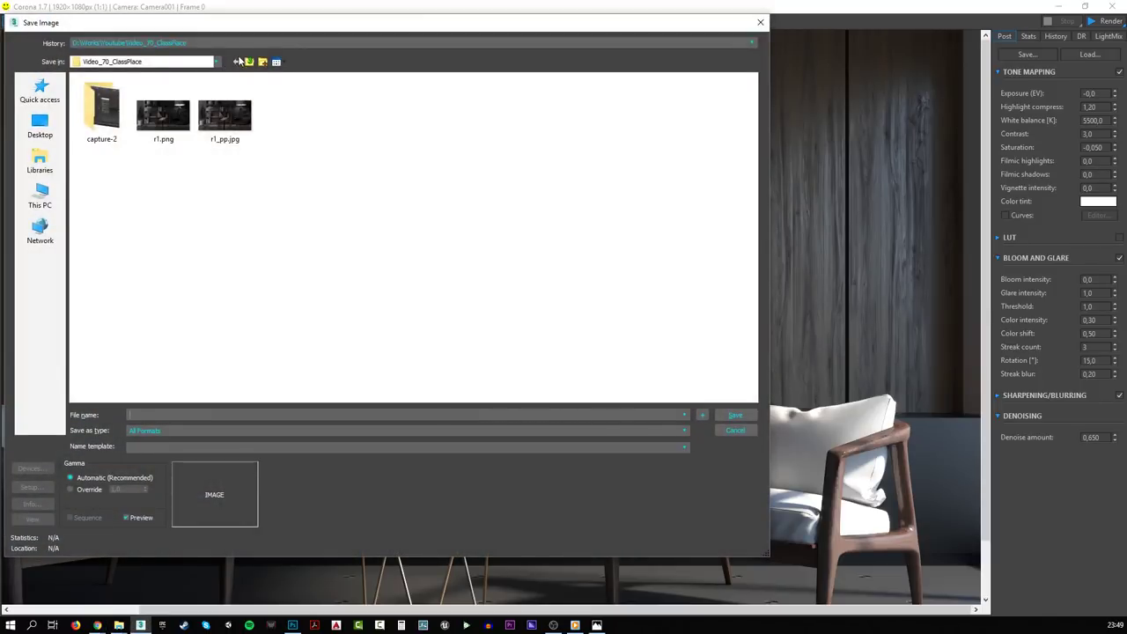
{"action": "left_click", "coordinate": [250, 61]}
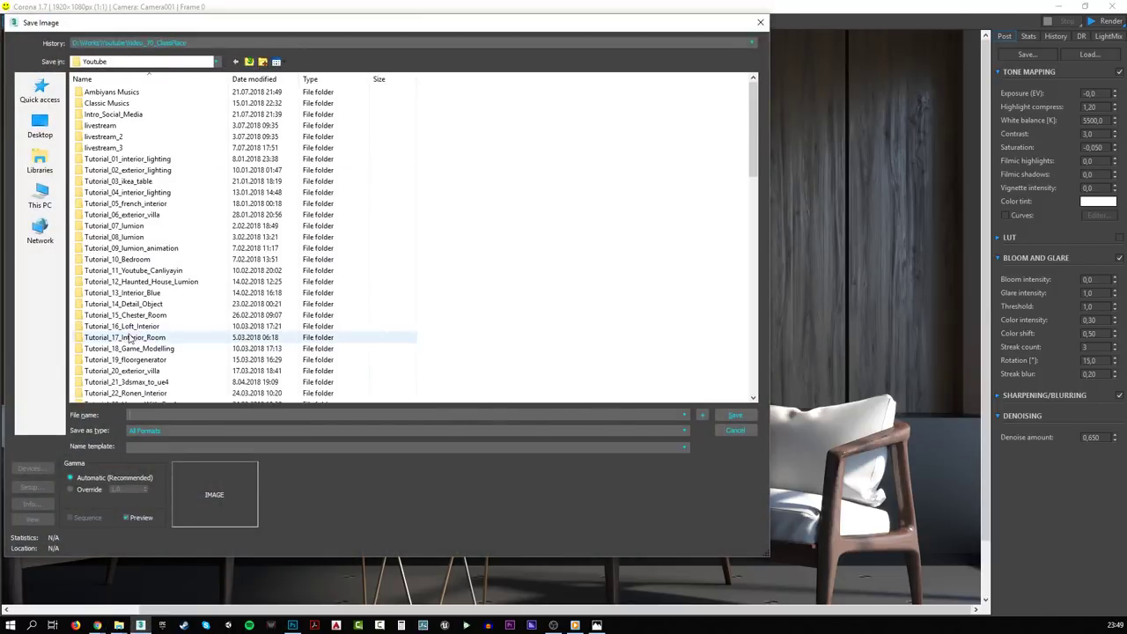
{"action": "scroll", "coordinate": [128, 338], "scroll_direction": "down", "scroll_amount": 20}
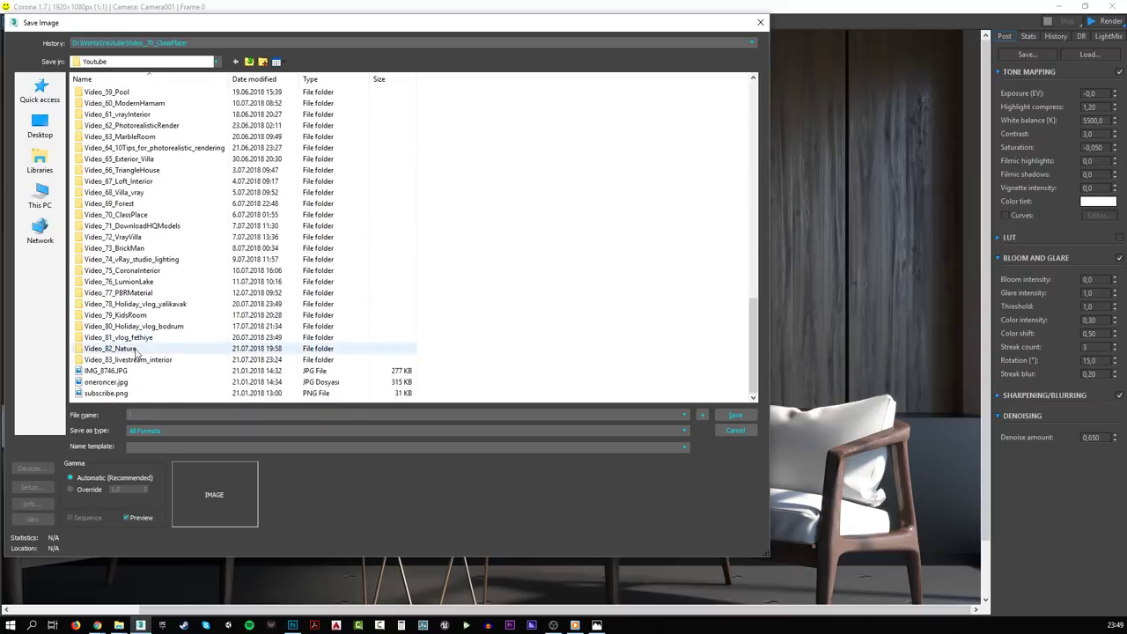
{"action": "double_click", "coordinate": [132, 359]}
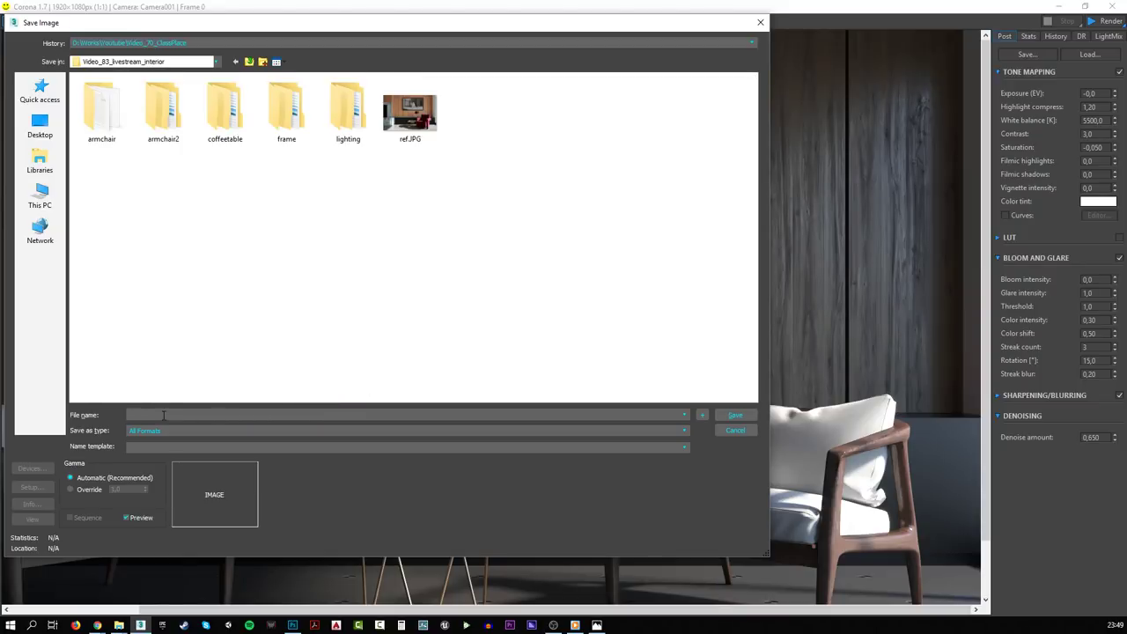
{"action": "type", "text": "render"}
{"action": "key", "text": "Return"}
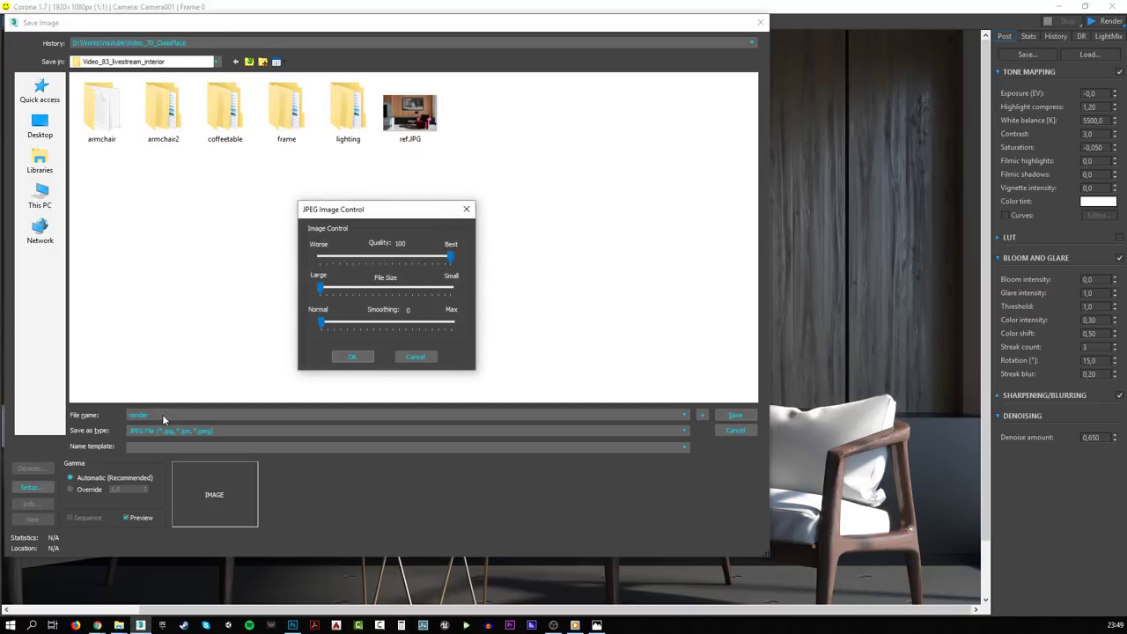
{"action": "key", "text": "Return"}
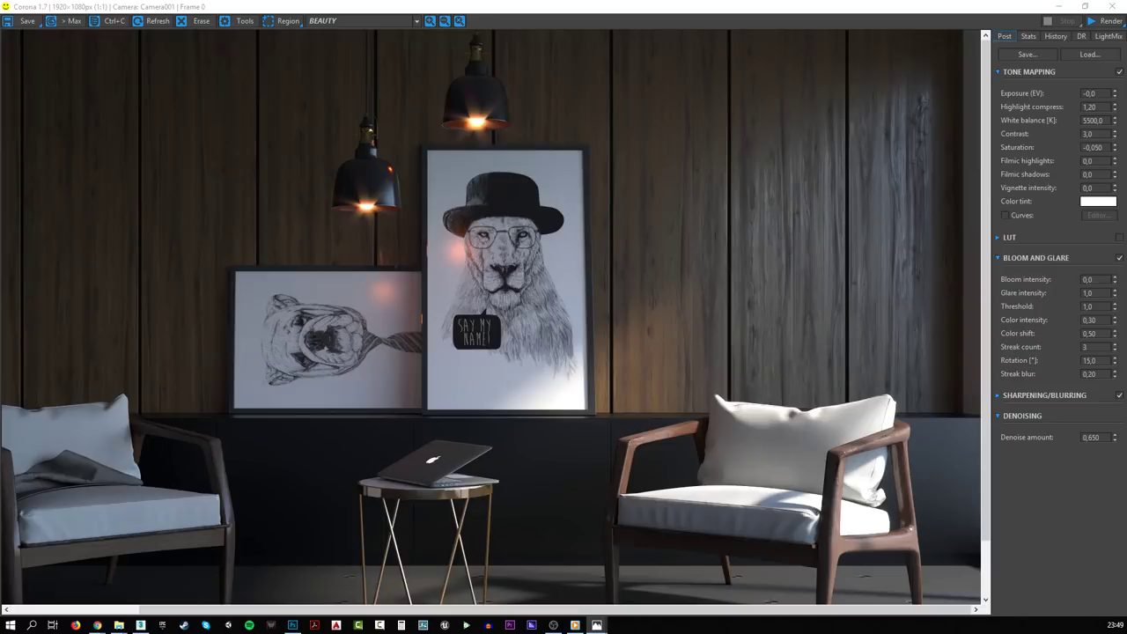
- Preview the saved render.jpg, then close the Corona frame buffer and the Photos preview
{"action": "left_click", "coordinate": [597, 625]}
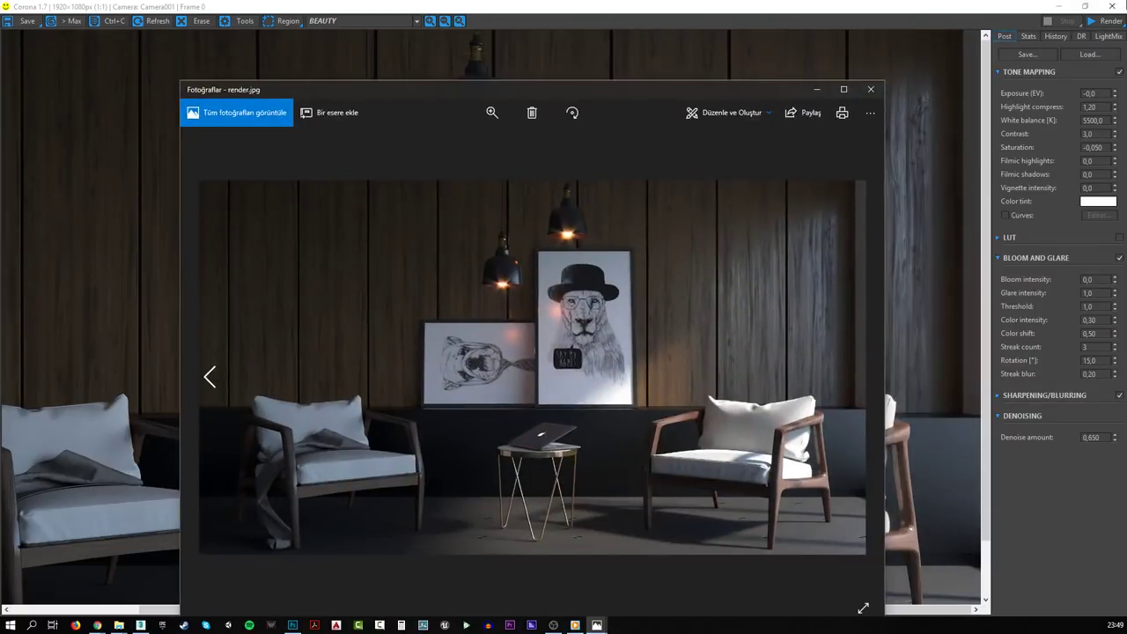
{"action": "left_click", "coordinate": [1113, 6]}
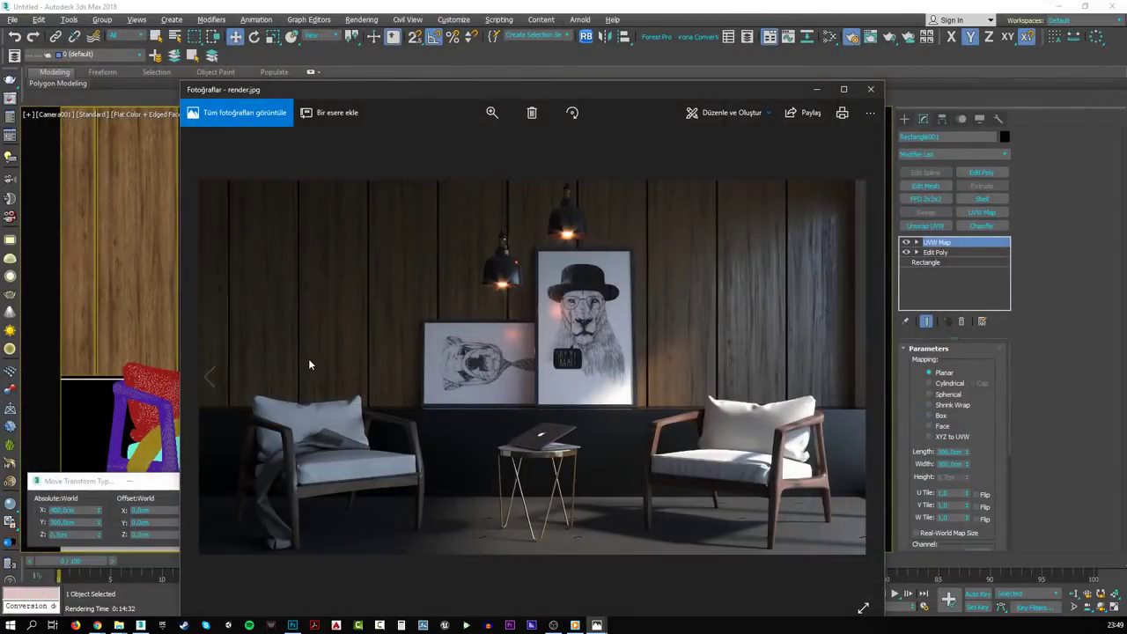
{"action": "left_click", "coordinate": [871, 89]}
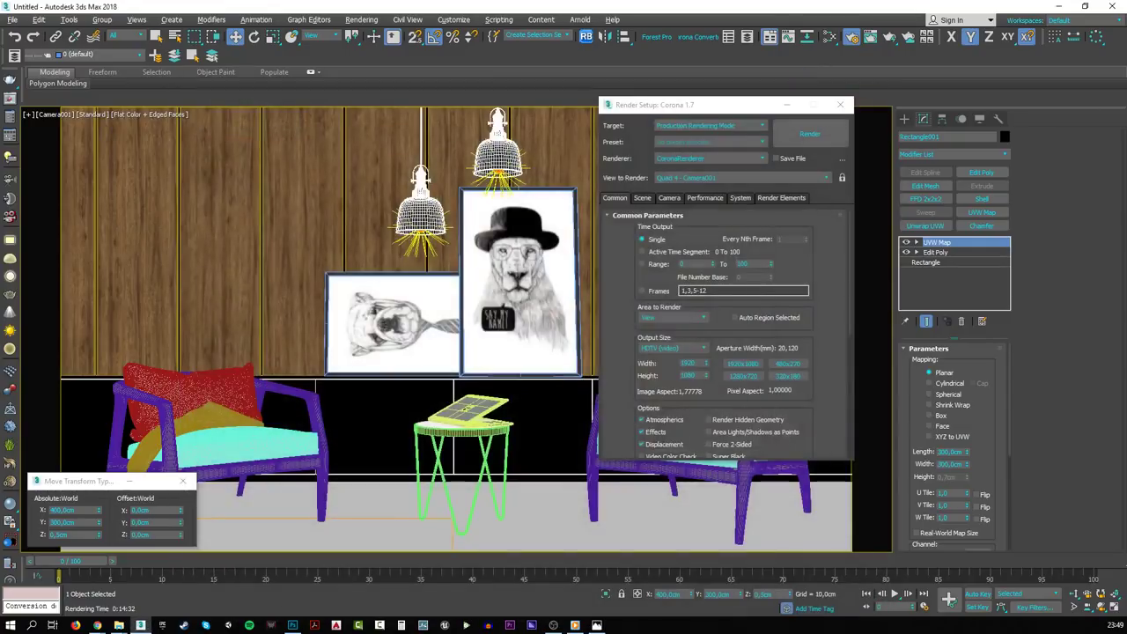
- Bring the Photoshop window holding render.jpg to the front and maximize it
{"action": "key", "text": "alt+Tab"}
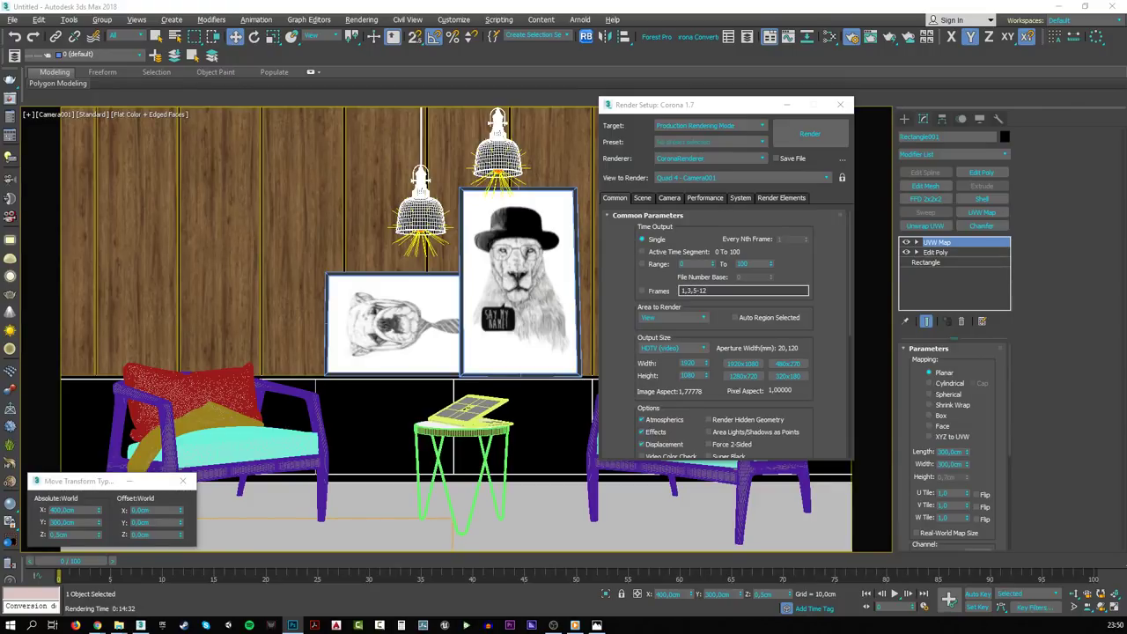
{"action": "left_click", "coordinate": [293, 625]}
{"action": "double_click", "coordinate": [447, 193]}
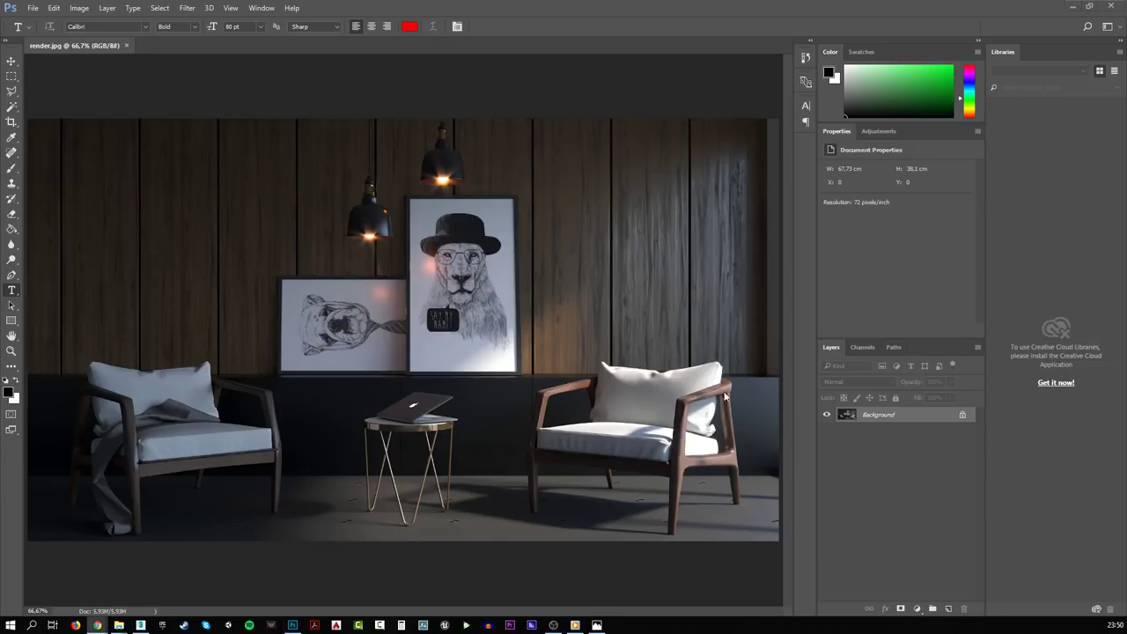
- Unlock the Background into Layer 0 and duplicate it with Ctrl+J
{"action": "left_click", "coordinate": [962, 414]}
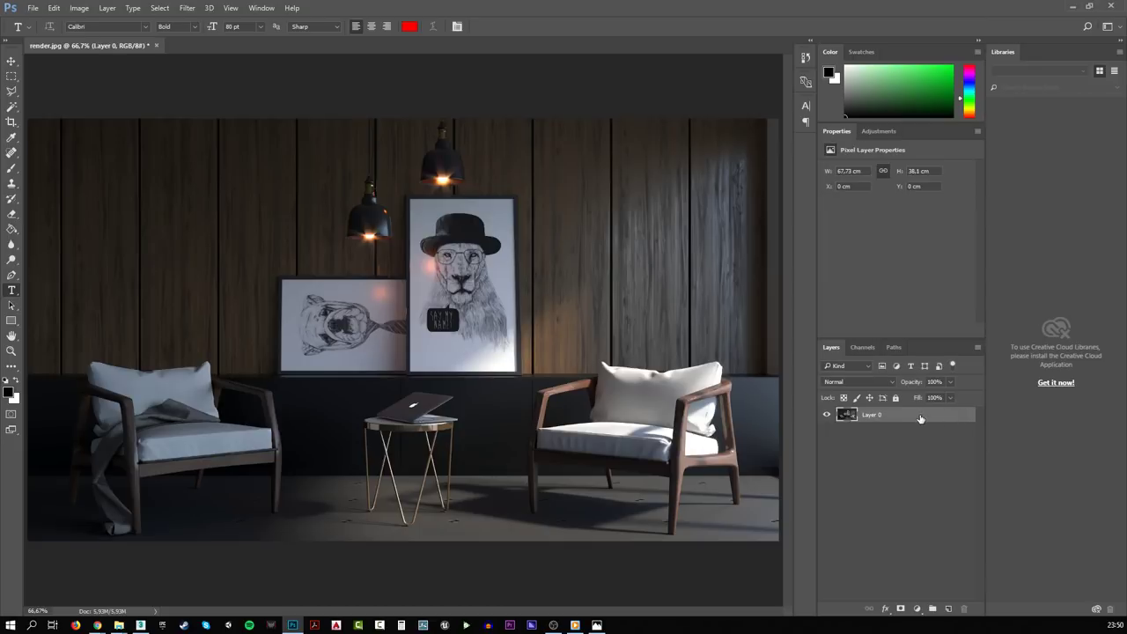
{"action": "key", "text": "ctrl+j"}
{"action": "left_click", "coordinate": [894, 413]}
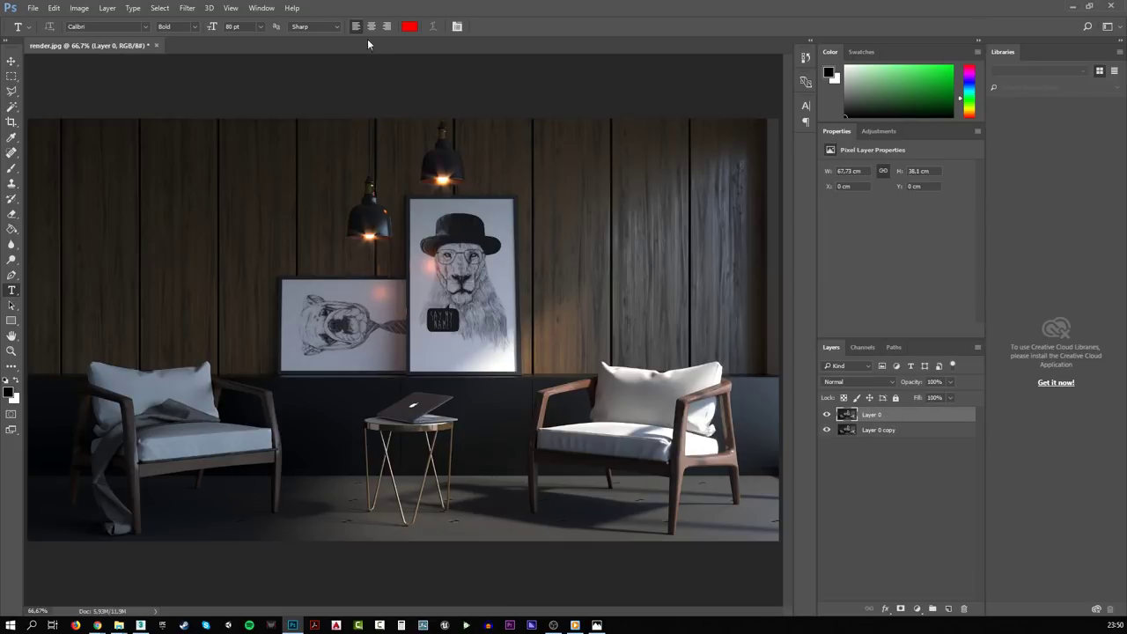
- Apply the Camera Raw Filter to Layer 0 with Highlights -60 and Shadows +67
{"action": "left_click", "coordinate": [187, 9]}
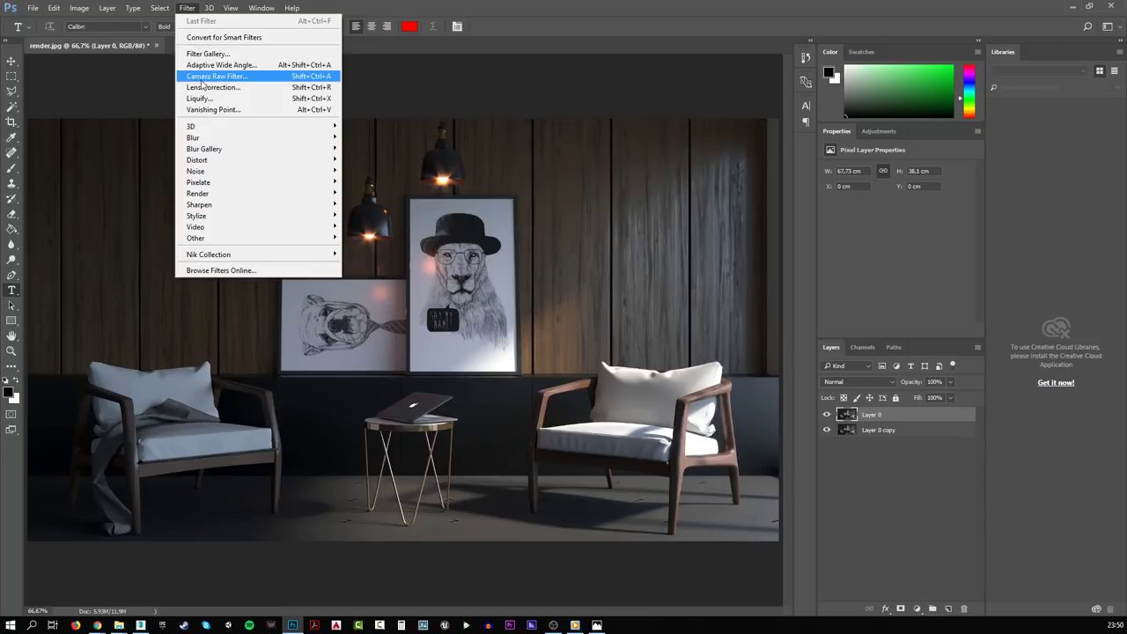
{"action": "left_click", "coordinate": [197, 79]}
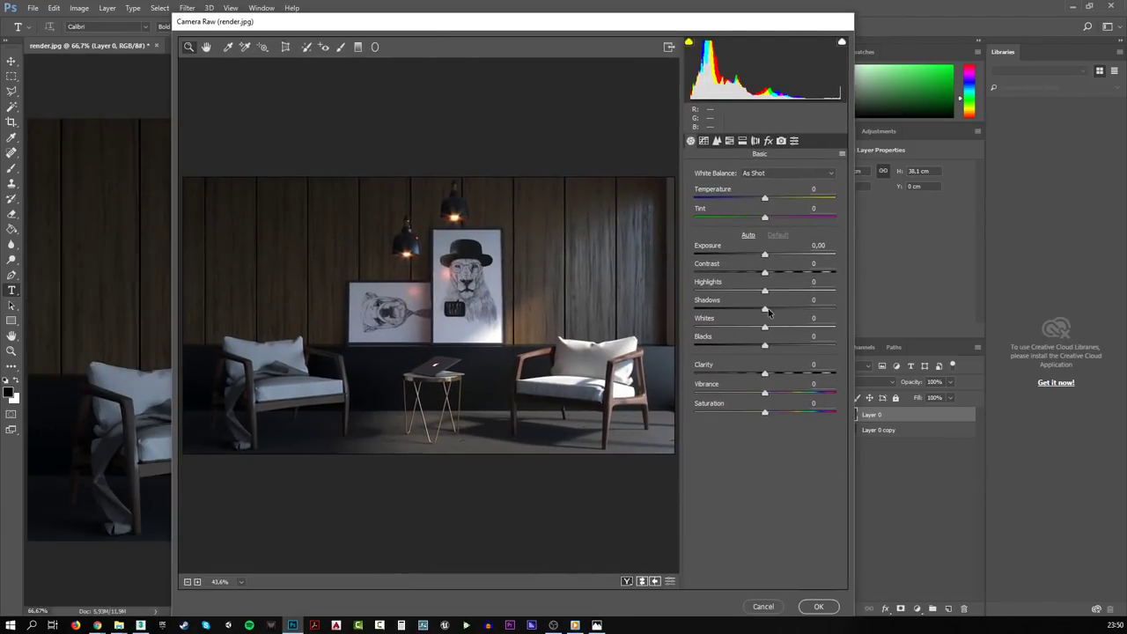
{"action": "left_click_drag", "start_coordinate": [764, 309], "coordinate": [723, 292]}
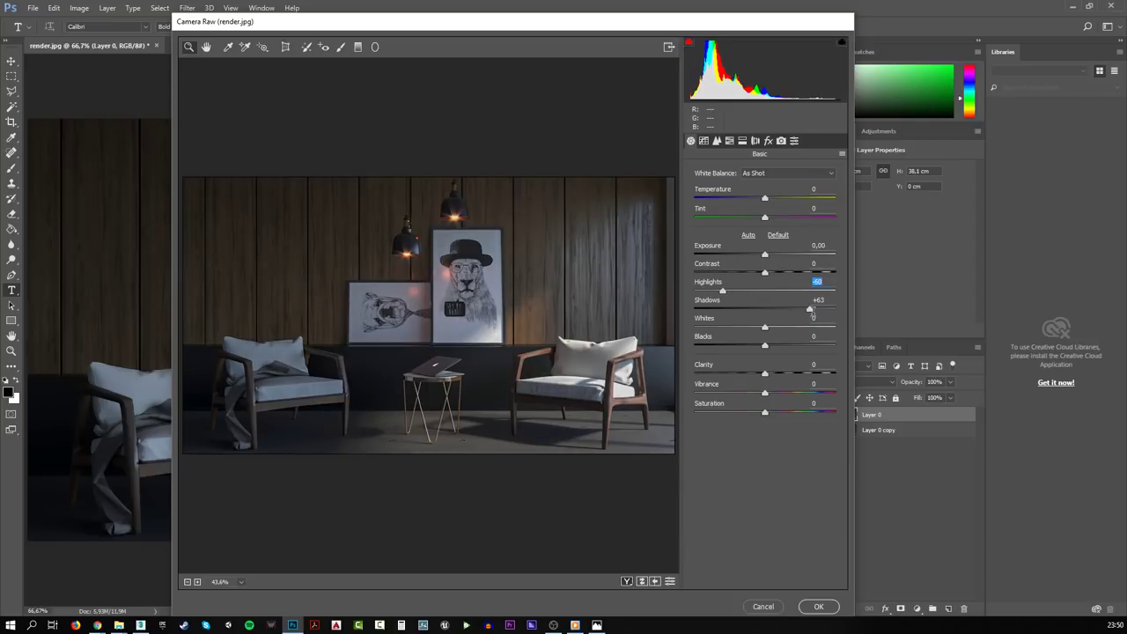
{"action": "left_click_drag", "start_coordinate": [809, 309], "coordinate": [812, 309]}
{"action": "left_click", "coordinate": [818, 606]}
- Compare Layer 0 before and after, then stamp all visible layers into Layer 1
{"action": "left_click", "coordinate": [828, 415]}
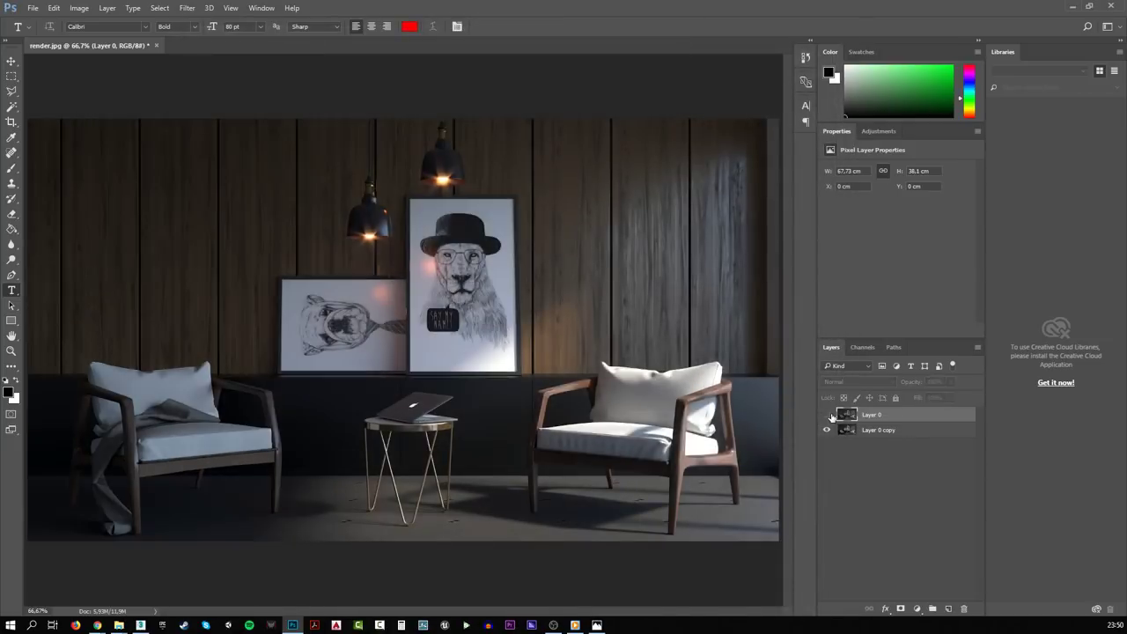
{"action": "left_click", "coordinate": [827, 415]}
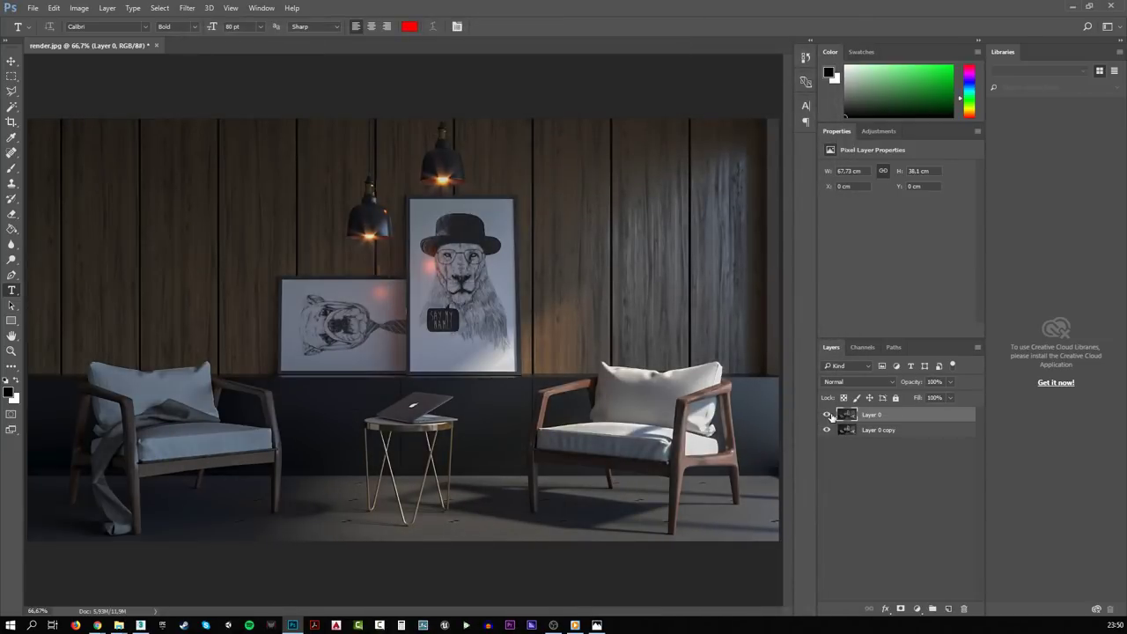
{"action": "key", "text": "ctrl+shift+alt+e"}
- Apply Viveza 2 with Brightness 21%, Contrast 14%, Structure 32% and Saturation -12%
{"action": "left_click", "coordinate": [720, 81]}
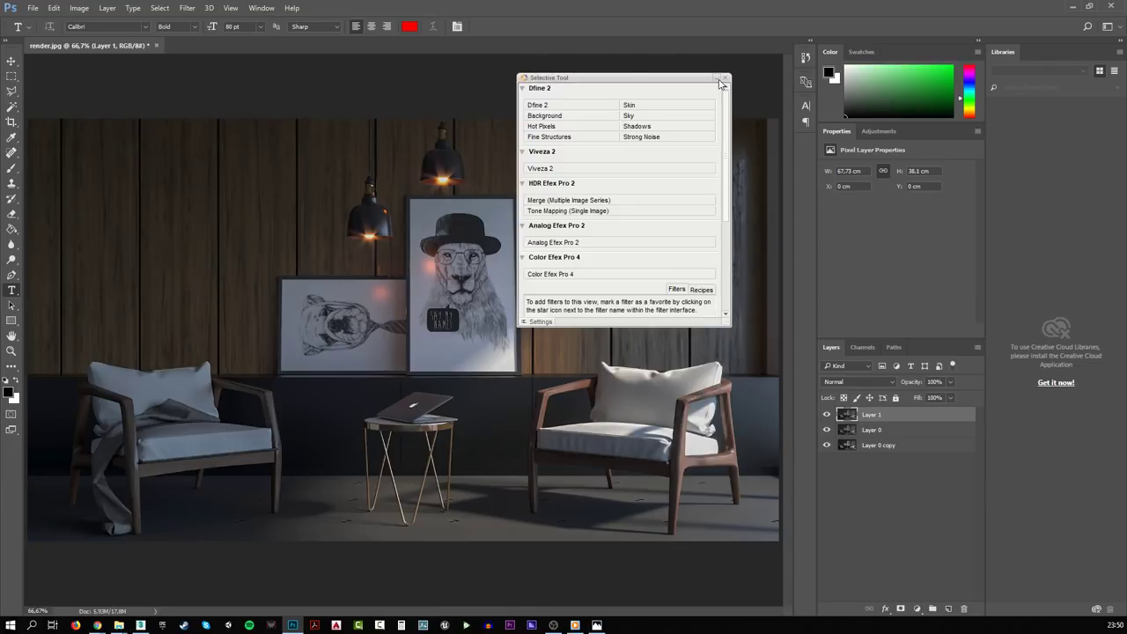
{"action": "left_click", "coordinate": [561, 170]}
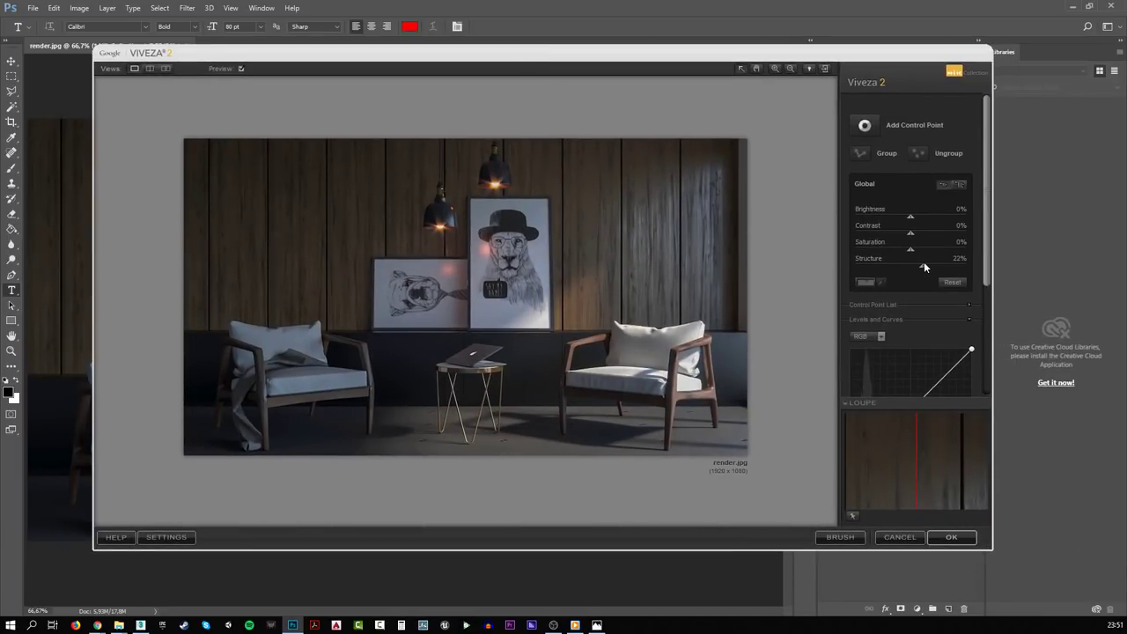
{"action": "mouse_move", "coordinate": [910, 249]}
{"action": "left_mouse_down"}
{"action": "mouse_move", "coordinate": [916, 214]}
{"action": "mouse_move", "coordinate": [919, 235]}
{"action": "left_mouse_up"}
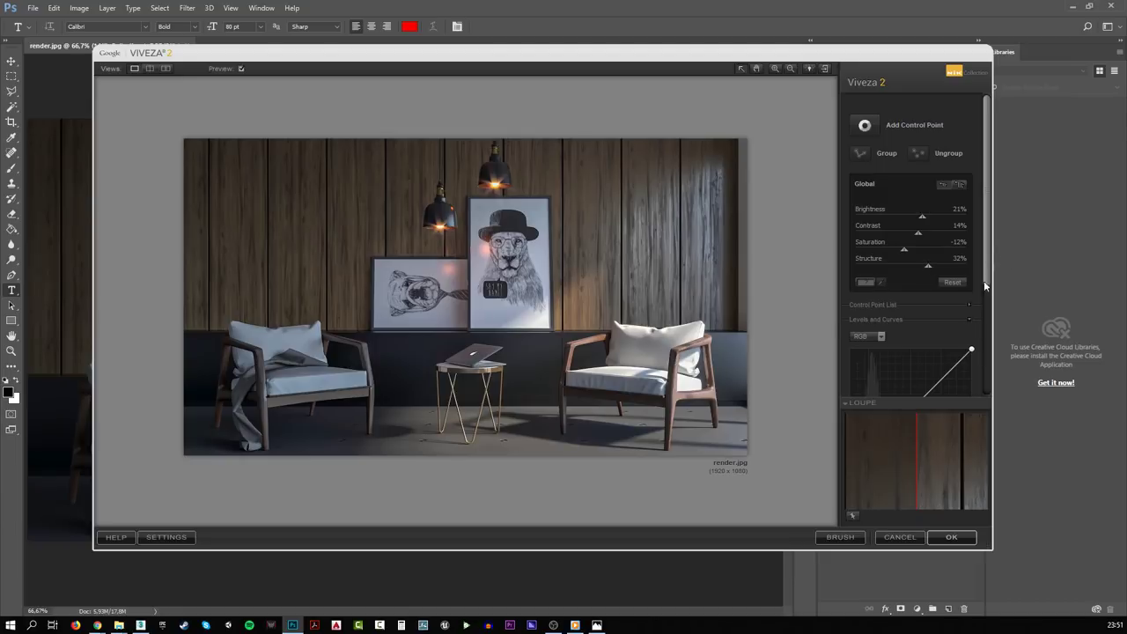
{"action": "left_click", "coordinate": [951, 536]}
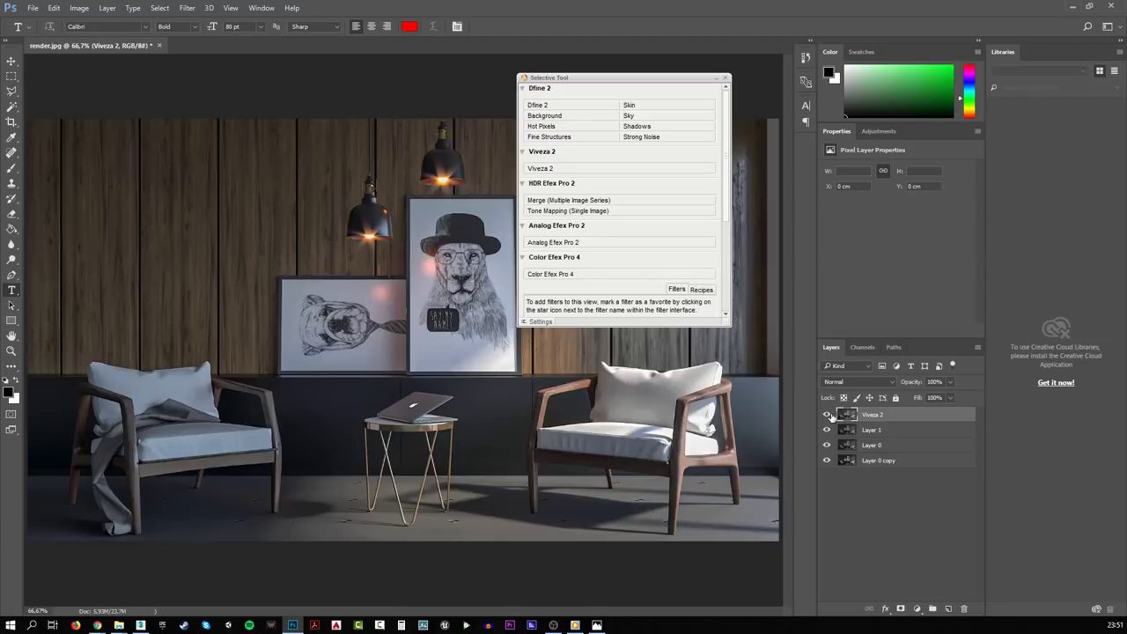
- Compare the Viveza 2 layer on and off, then stamp visible layers into Layer 2
{"action": "left_click", "coordinate": [826, 415]}
{"action": "left_click", "coordinate": [826, 415]}
{"action": "left_click", "coordinate": [827, 415]}
{"action": "left_click", "coordinate": [827, 415]}
{"action": "key", "text": "ctrl+shift+alt+e"}
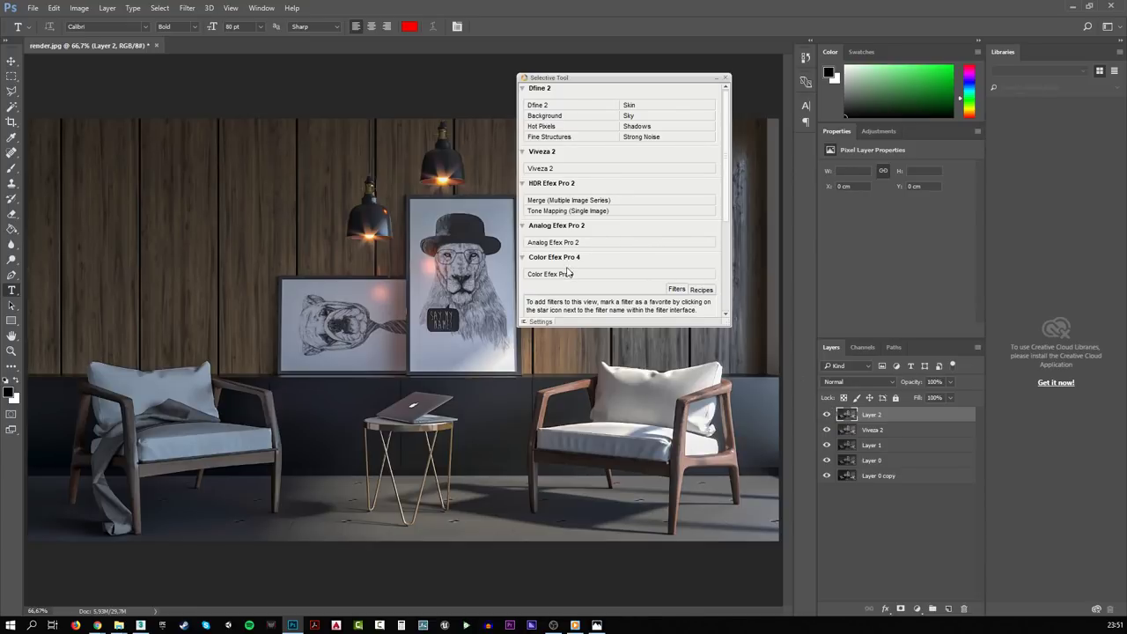
- Apply Color Efex Pro 4 Cross Processing, method C04 at 33% strength, as a new layer
{"action": "left_click", "coordinate": [568, 275]}
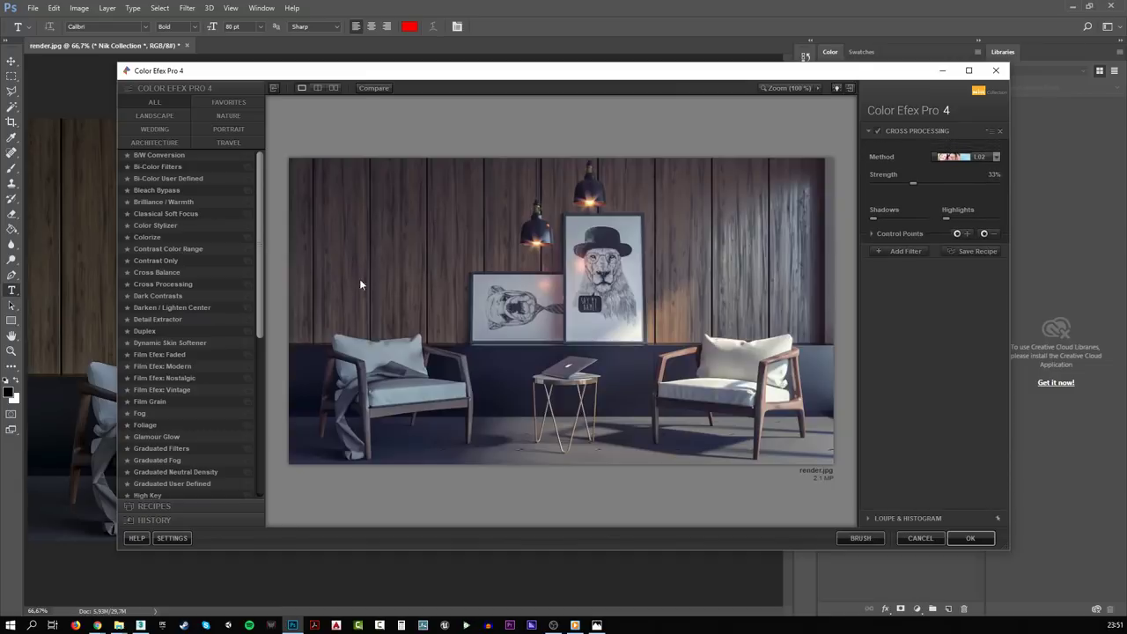
{"action": "left_click", "coordinate": [174, 284]}
{"action": "left_click", "coordinate": [949, 157]}
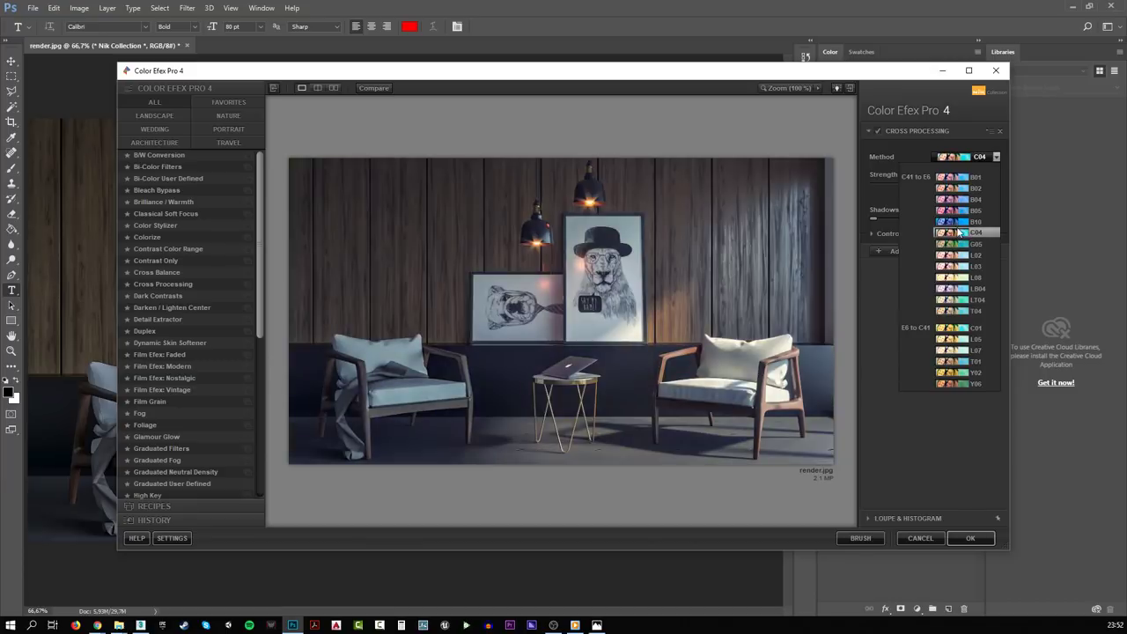
{"action": "left_click", "coordinate": [958, 231]}
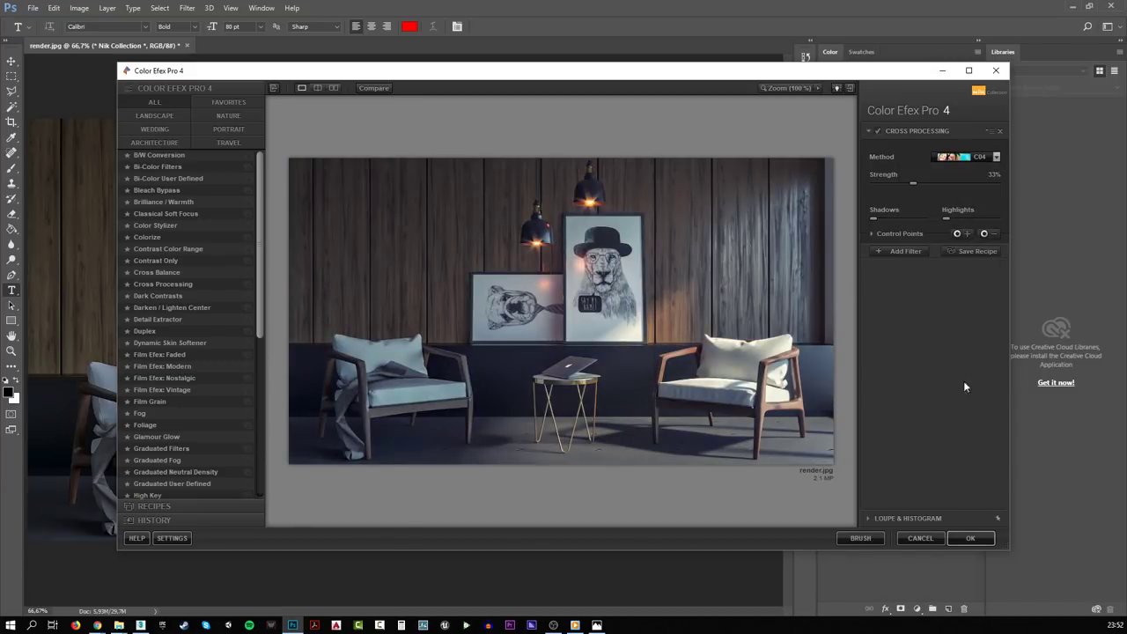
{"action": "left_click", "coordinate": [968, 538]}
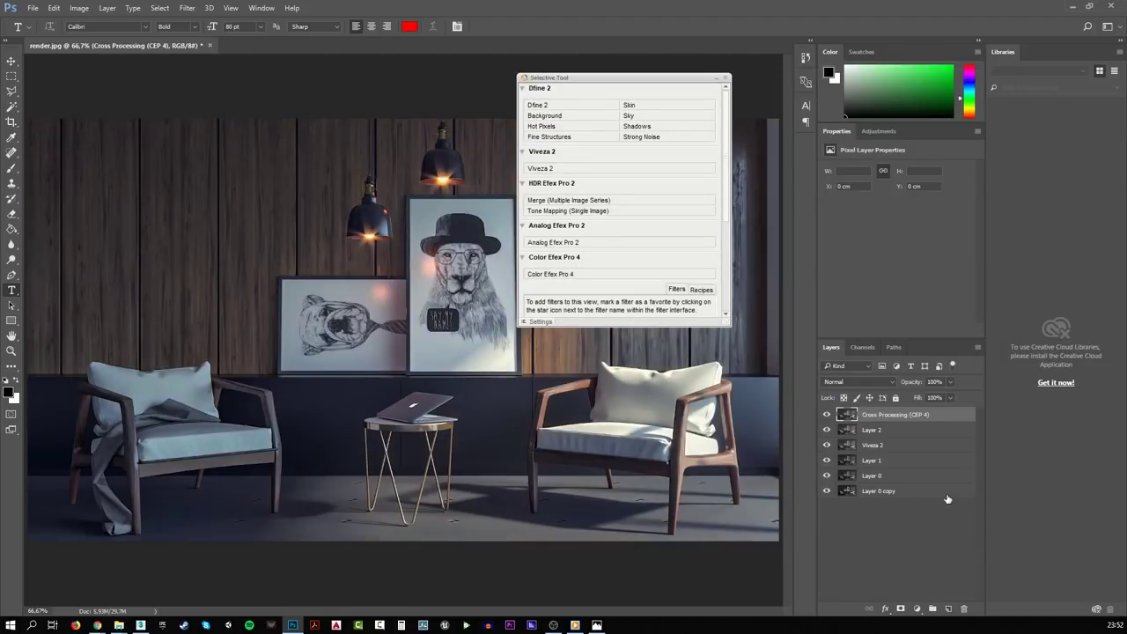
- Lower the Cross Processing layer to 58% opacity and stamp visible layers into a new layer
{"action": "left_click", "coordinate": [950, 381]}
{"action": "left_click_drag", "start_coordinate": [955, 397], "coordinate": [924, 400]}
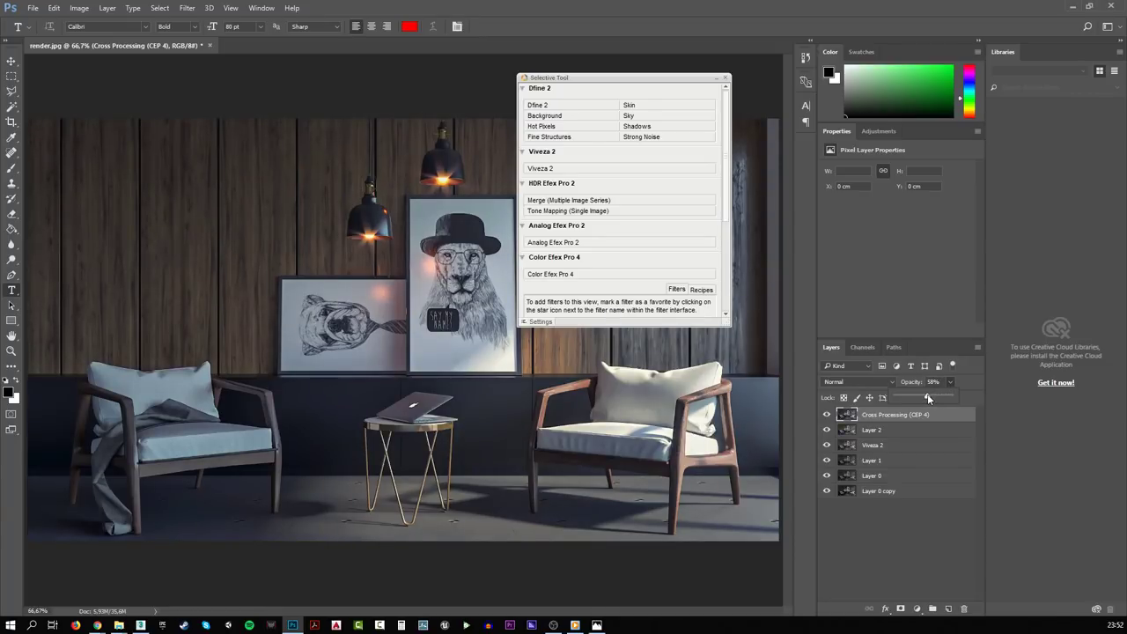
{"action": "left_click", "coordinate": [827, 415]}
{"action": "left_click", "coordinate": [827, 415]}
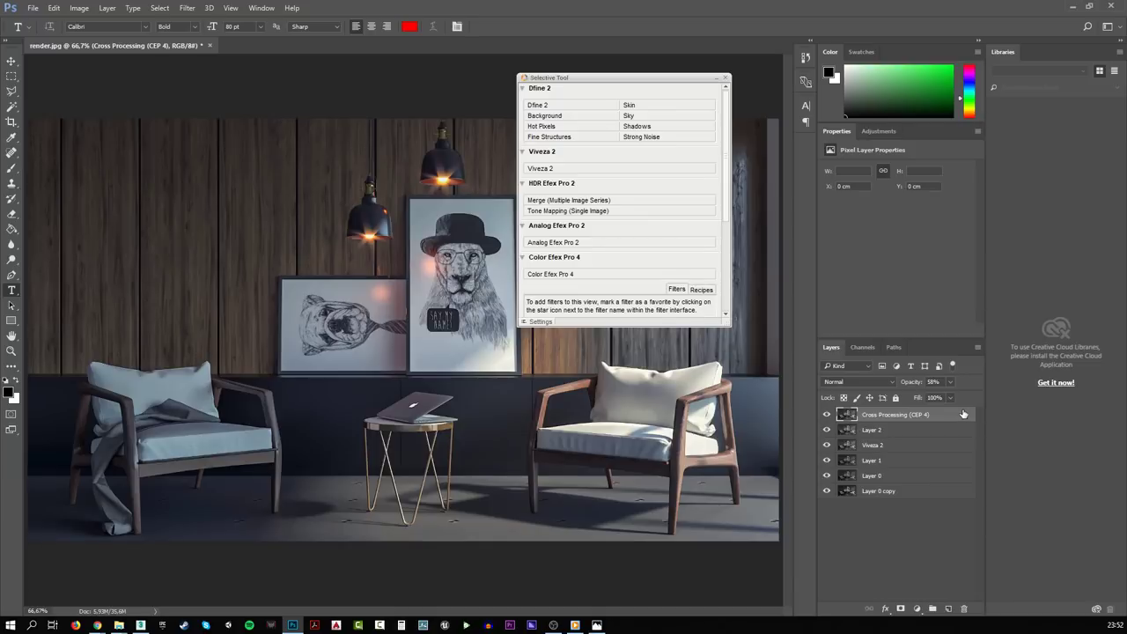
{"action": "key", "text": "ctrl+shift+alt+e"}
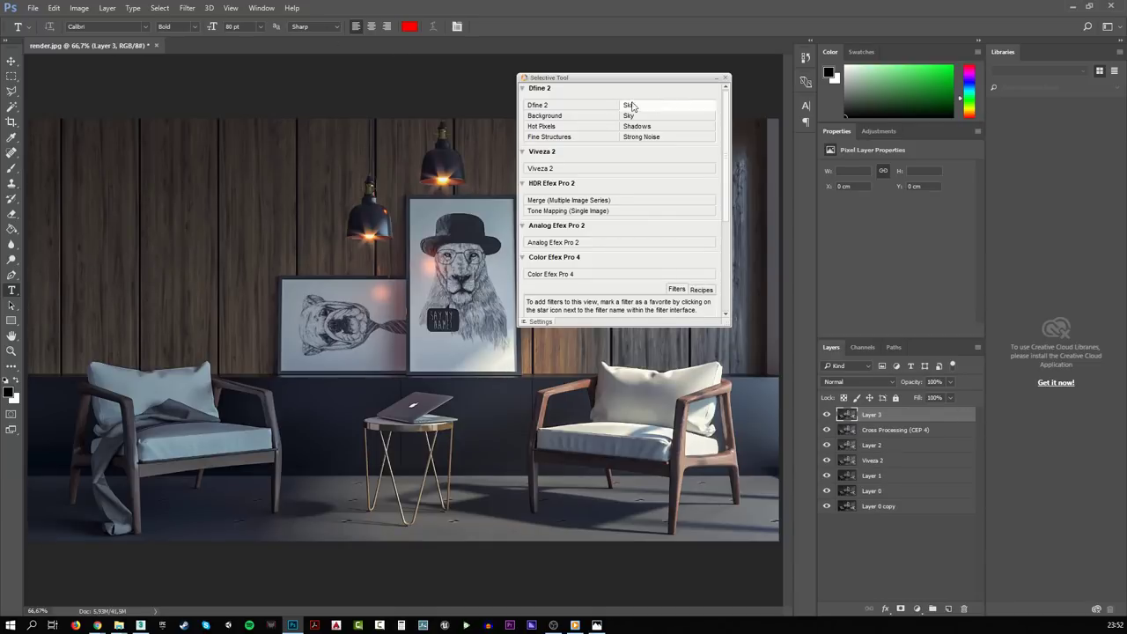
- Smart Sharpen the merged layer at Amount 120%, Radius 1.0 px, Reduce Noise 10%
{"action": "left_click", "coordinate": [716, 79]}
{"action": "left_click", "coordinate": [188, 8]}
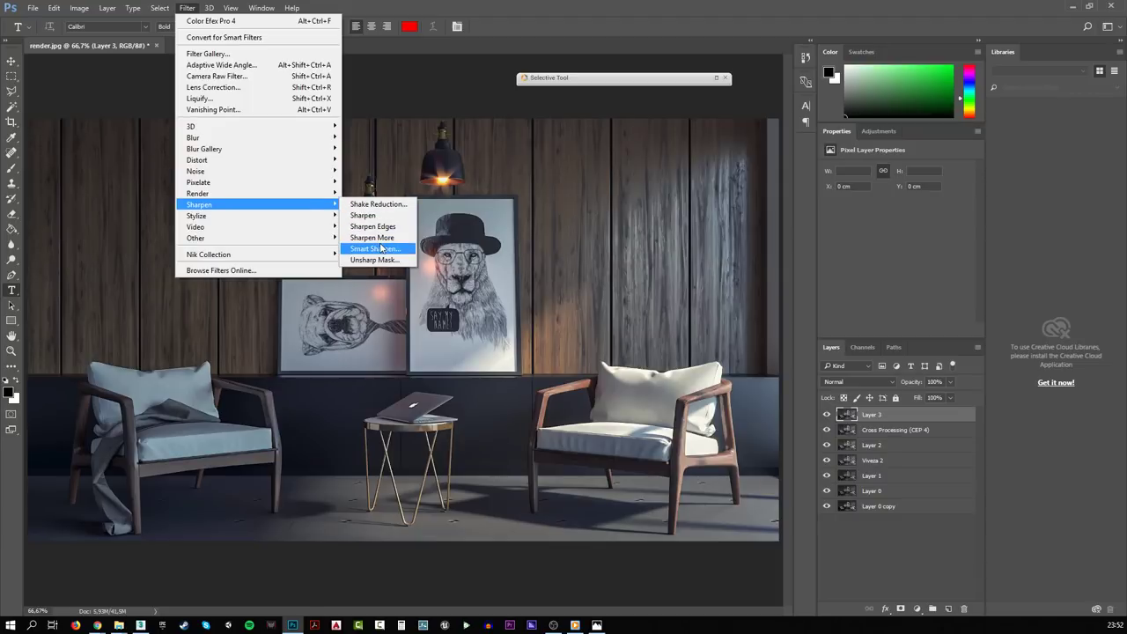
{"action": "left_click", "coordinate": [380, 244]}
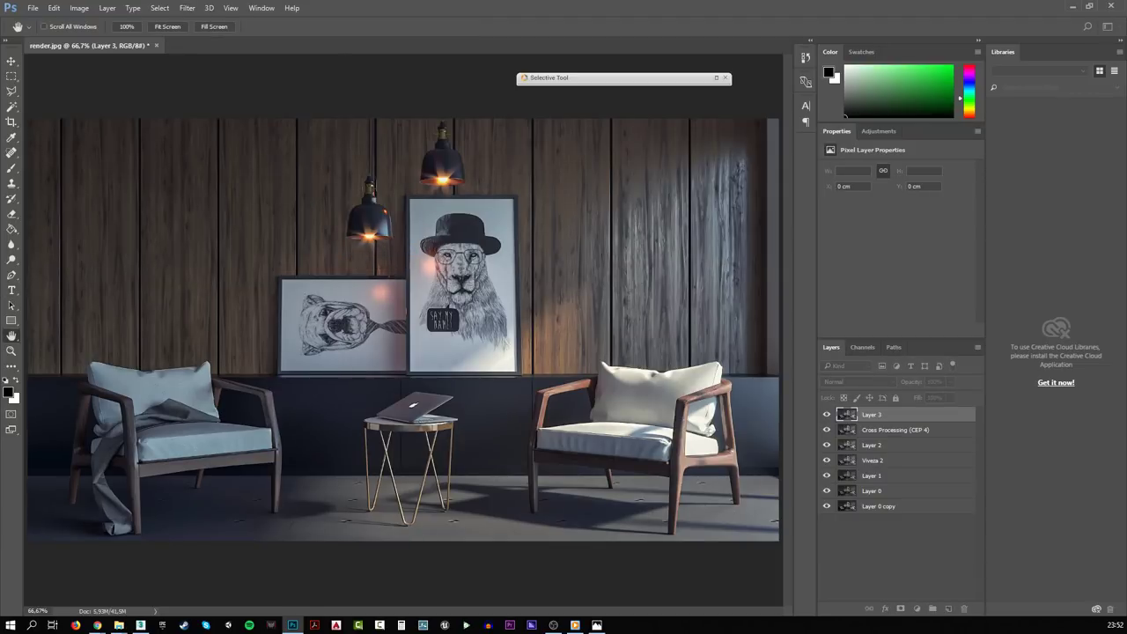
{"action": "left_click_drag", "start_coordinate": [384, 133], "coordinate": [563, 186]}
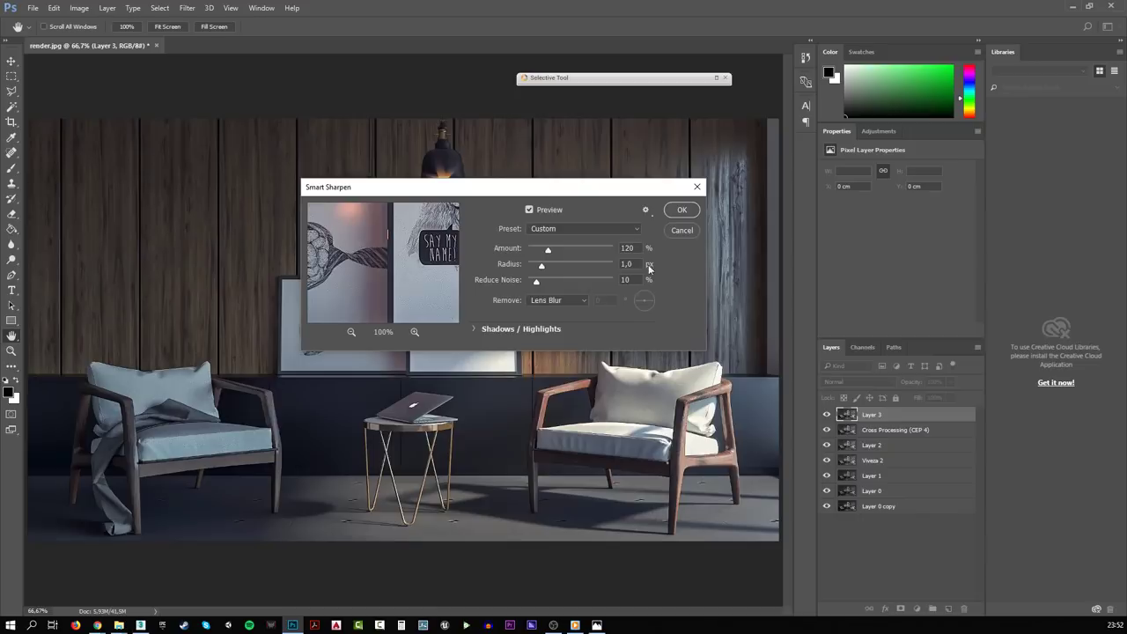
{"action": "left_click", "coordinate": [680, 213]}
- Save As a JPEG named render_pp.jpg, keeping JPEG quality 10
{"action": "key", "text": "t"}
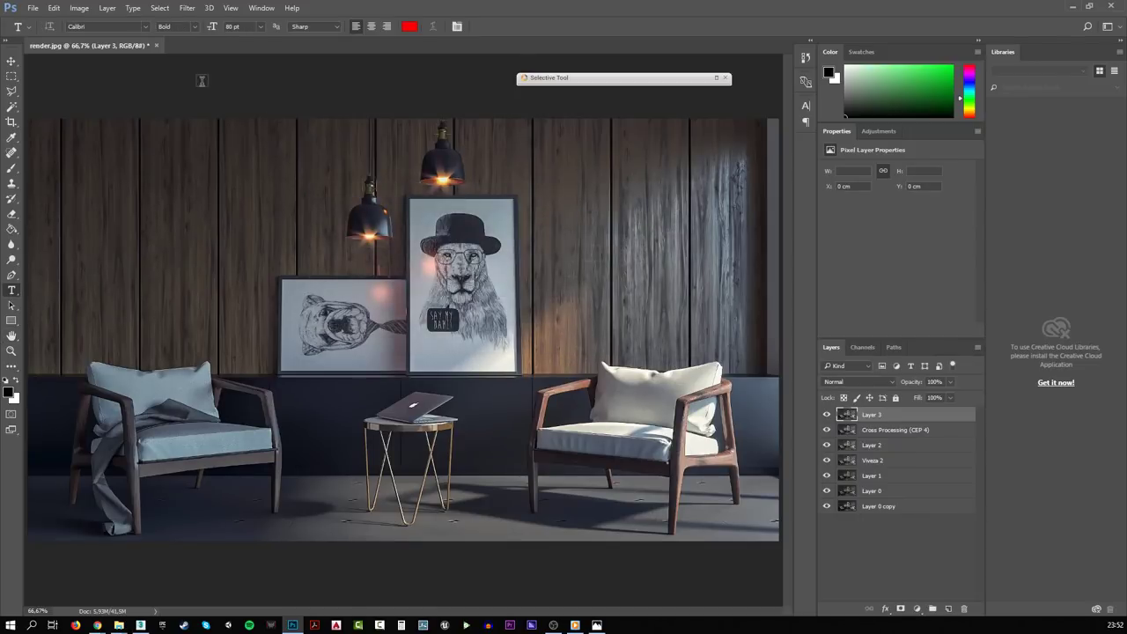
{"action": "left_click", "coordinate": [33, 8]}
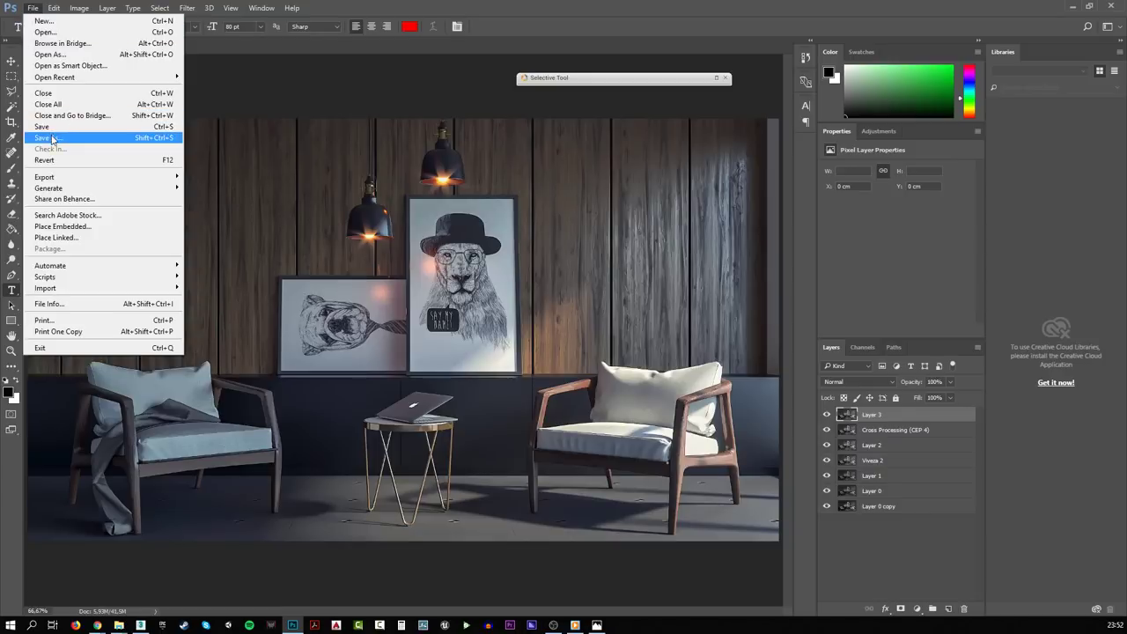
{"action": "left_click", "coordinate": [61, 135]}
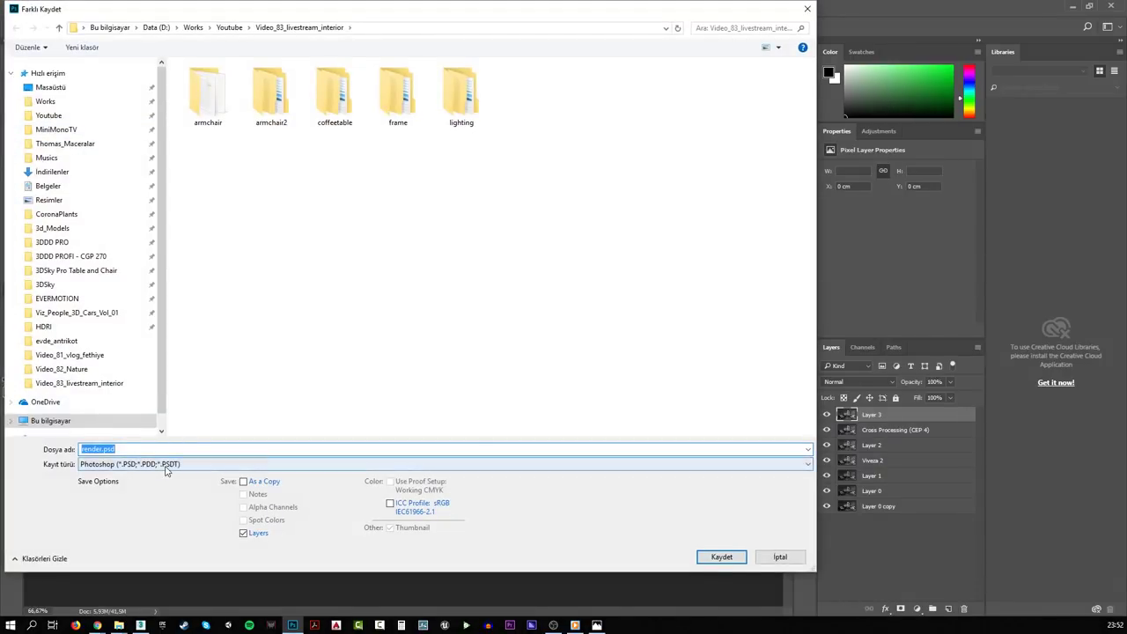
{"action": "left_click", "coordinate": [176, 464]}
{"action": "left_click", "coordinate": [104, 348]}
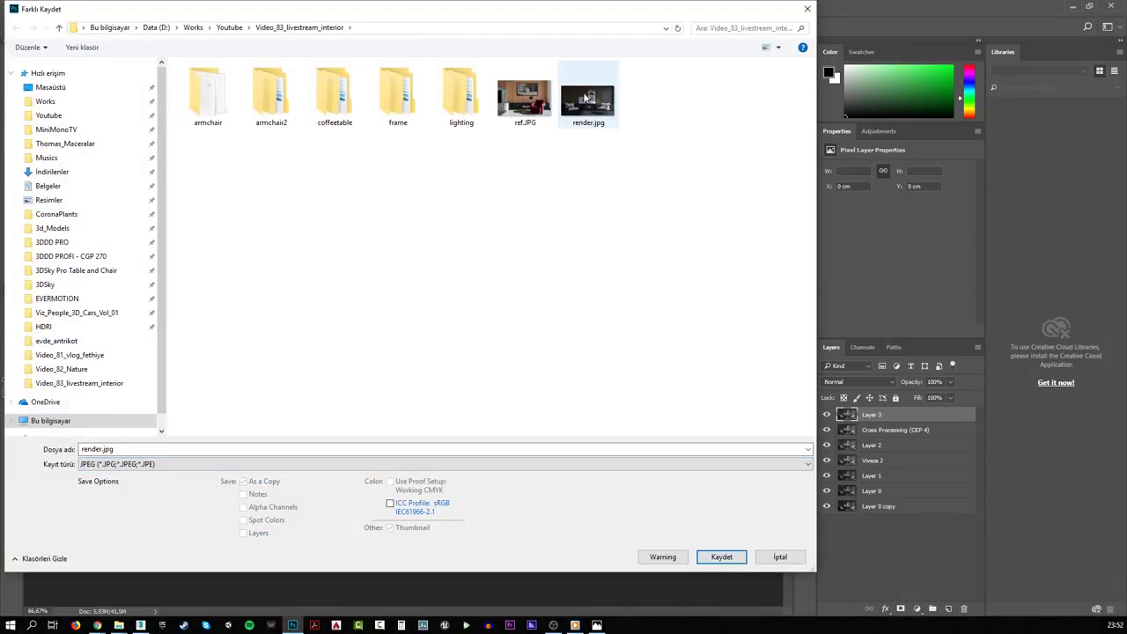
{"action": "left_click", "coordinate": [588, 99]}
{"action": "left_click", "coordinate": [102, 449]}
{"action": "left_click", "coordinate": [104, 449]}
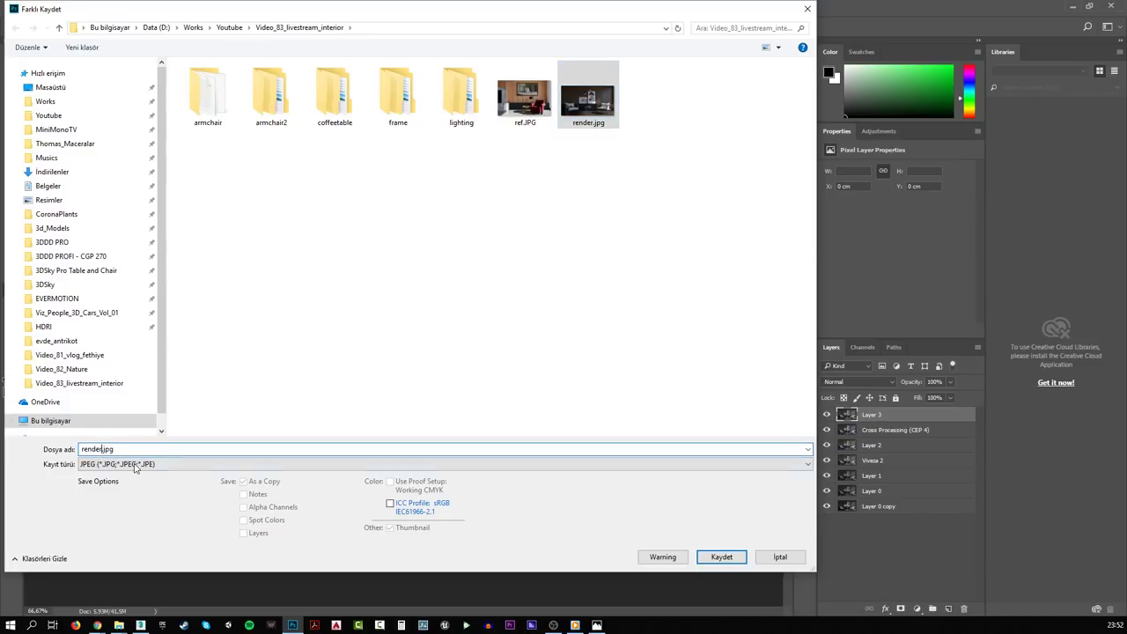
{"action": "type", "text": "_pp"}
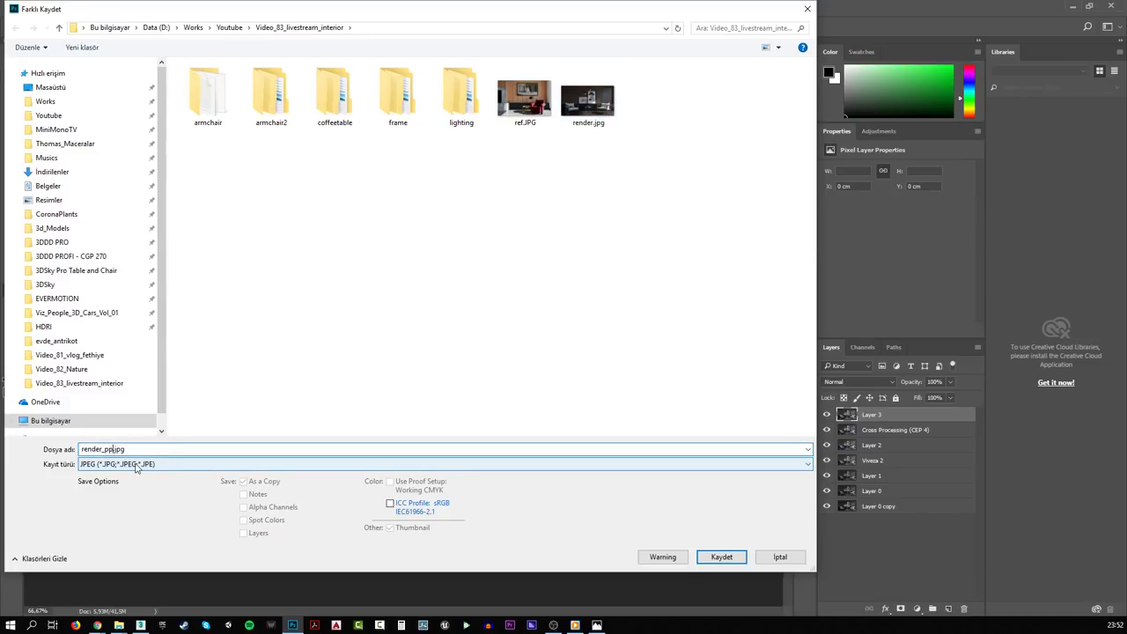
{"action": "key", "text": "Return"}
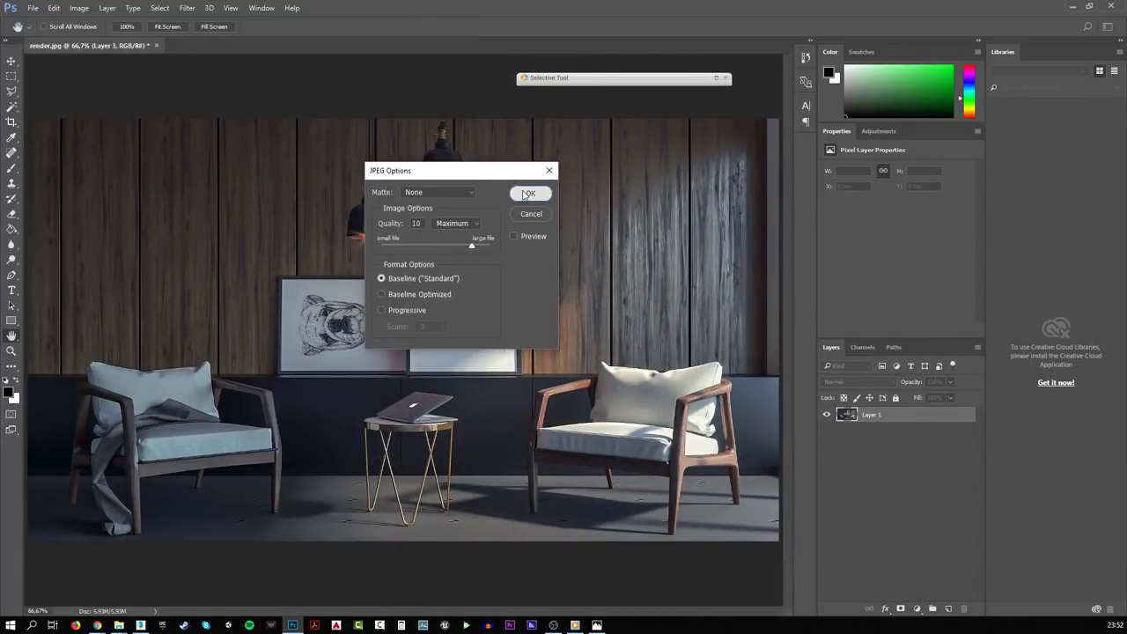
{"action": "left_click", "coordinate": [524, 193]}
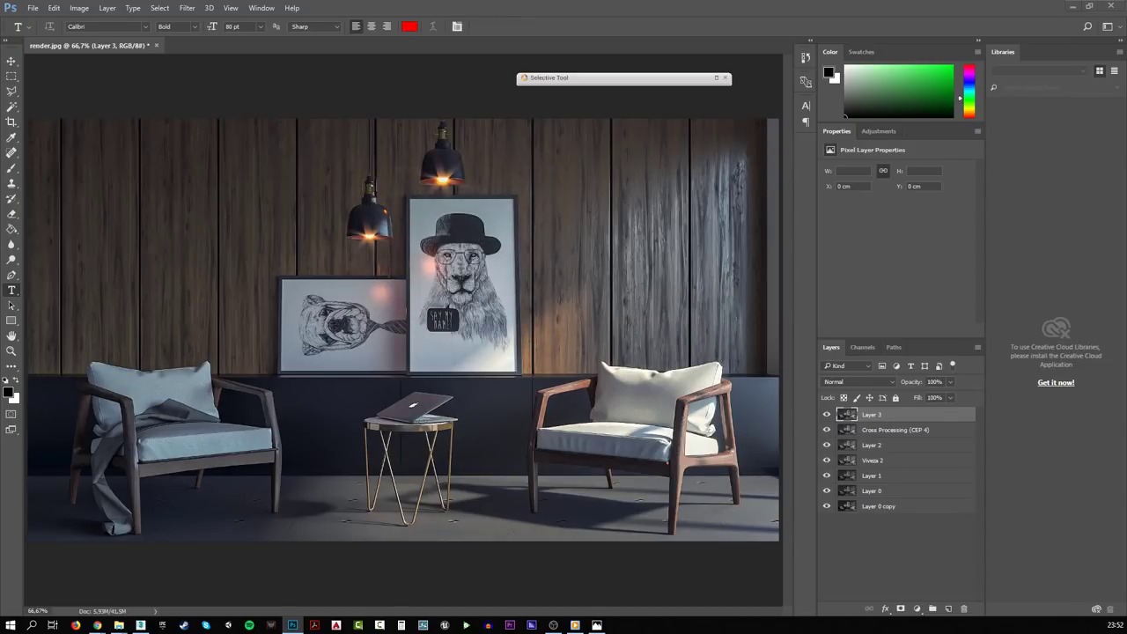
{"action": "key", "text": "super+e"}
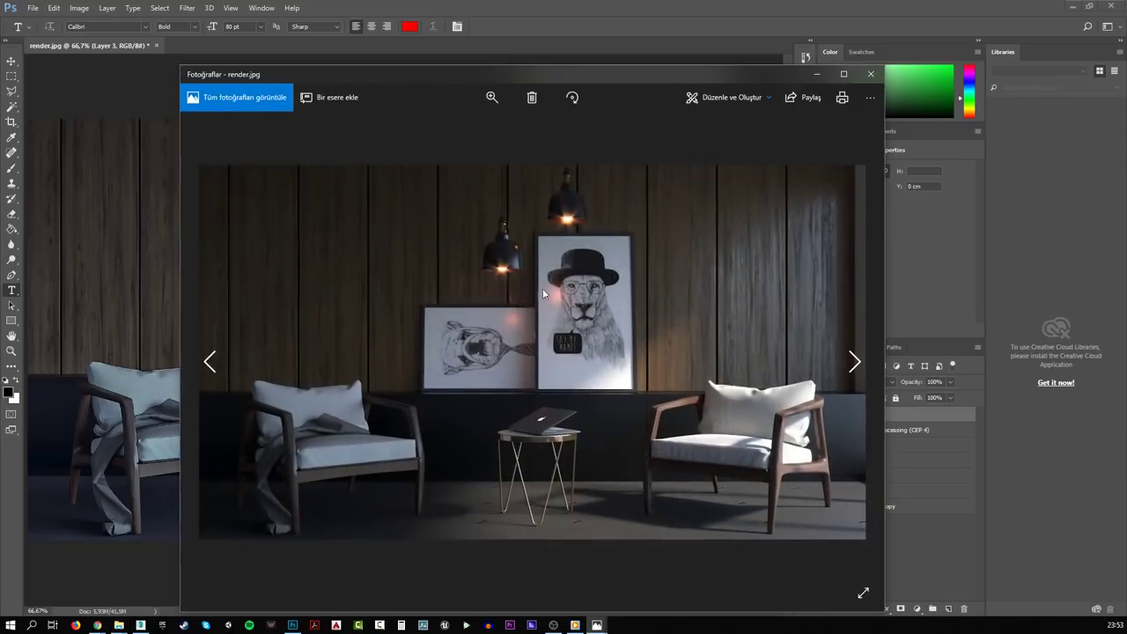
- Maximize Photos, flip between render.jpg and render_pp.jpg, then show render_pp.jpg full-screen
{"action": "left_click", "coordinate": [847, 77]}
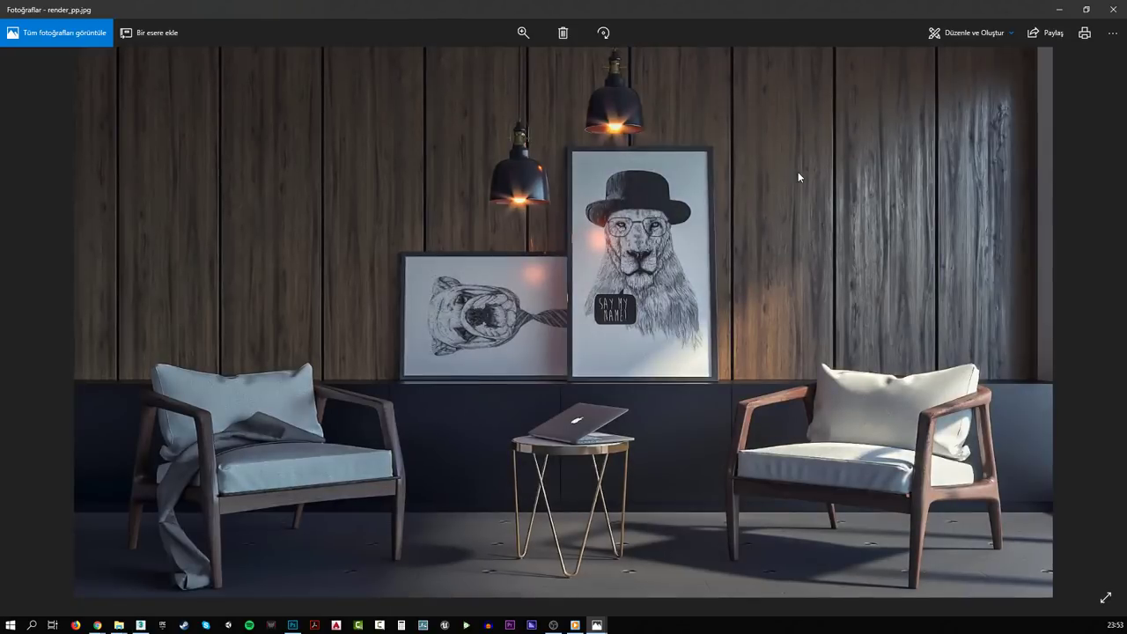
{"action": "key", "text": "Right"}
{"action": "key", "text": "Left"}
{"action": "key", "text": "Right"}
{"action": "left_click", "coordinate": [1106, 598]}
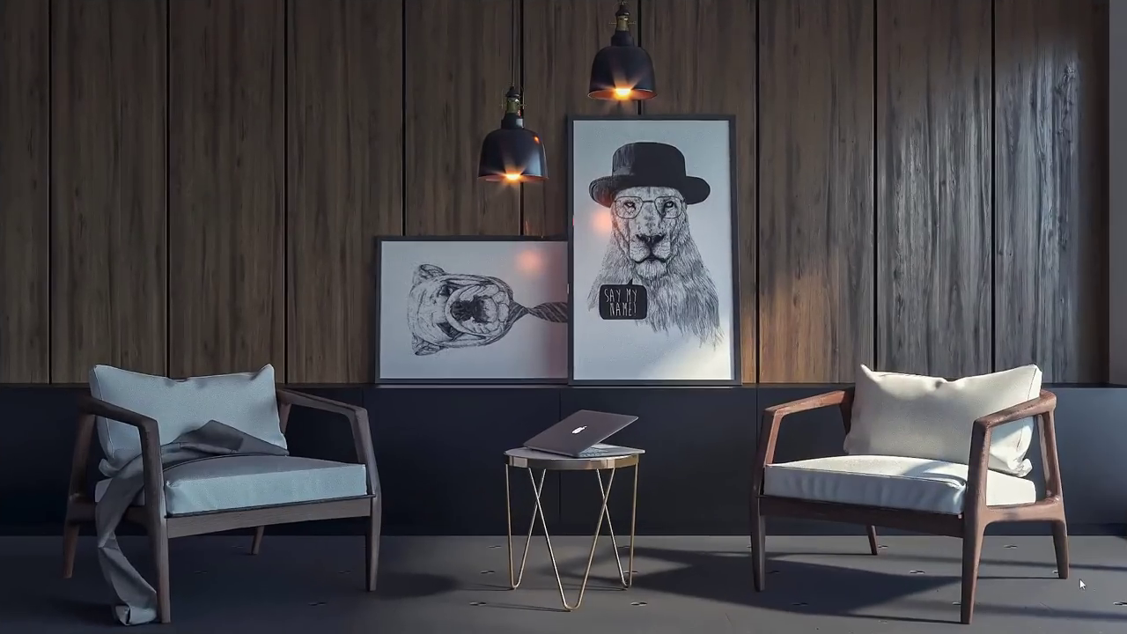